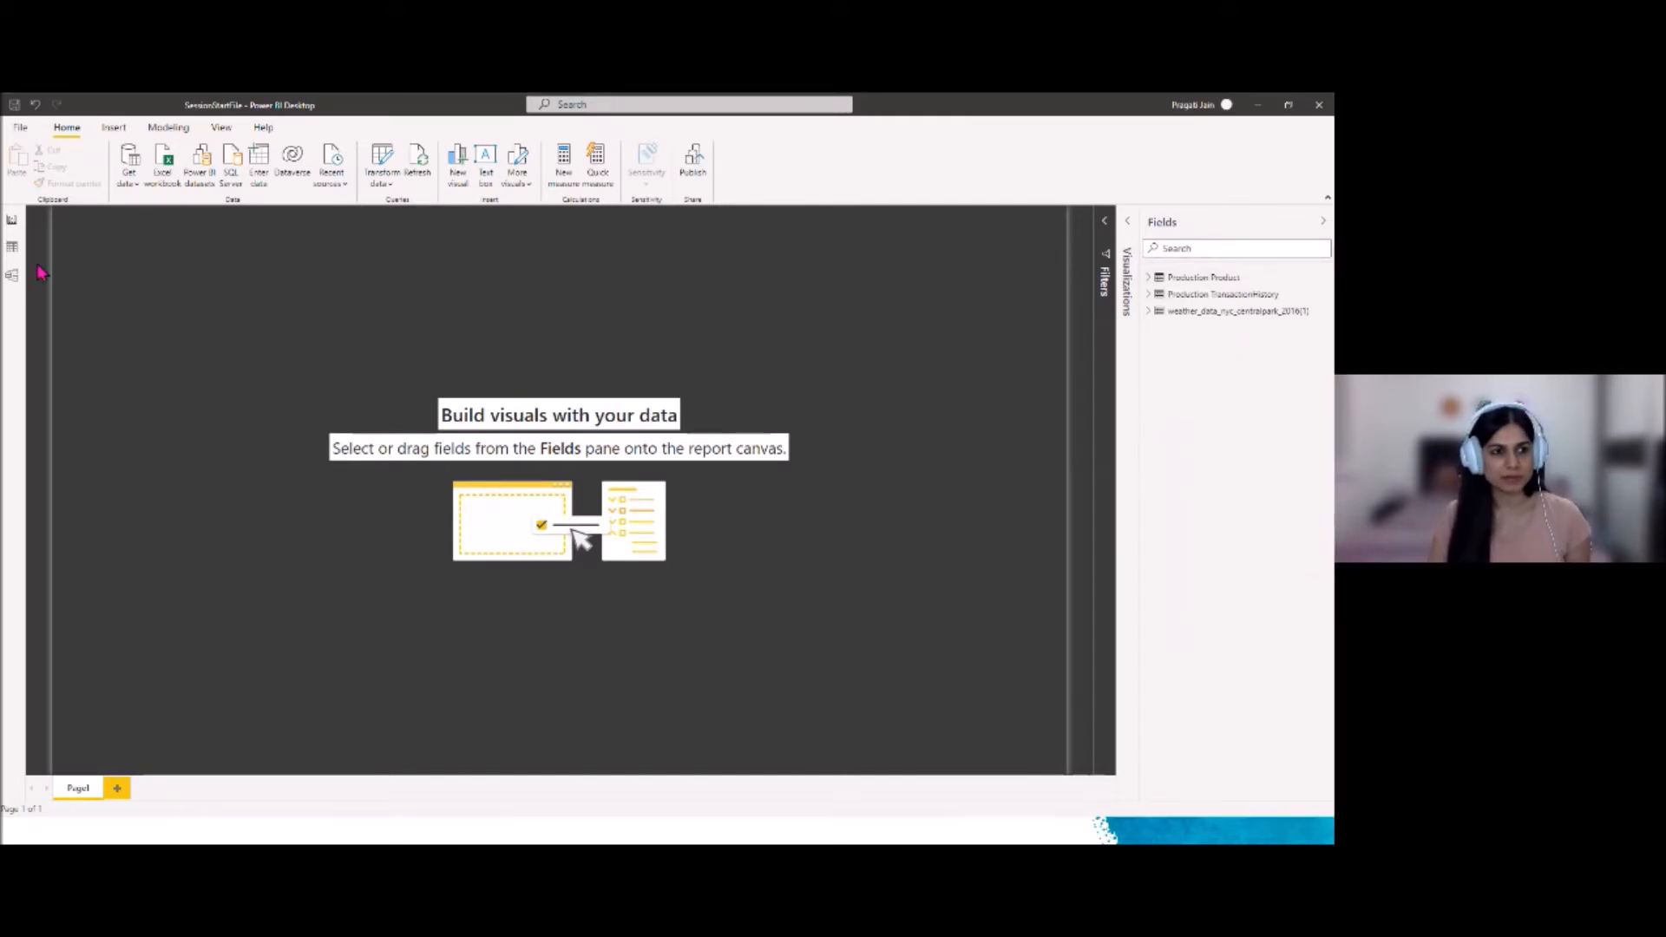
Examine the columns of the Production Product, Production TransactionHistory and weather data tables, and return to the report page
click(13, 249)
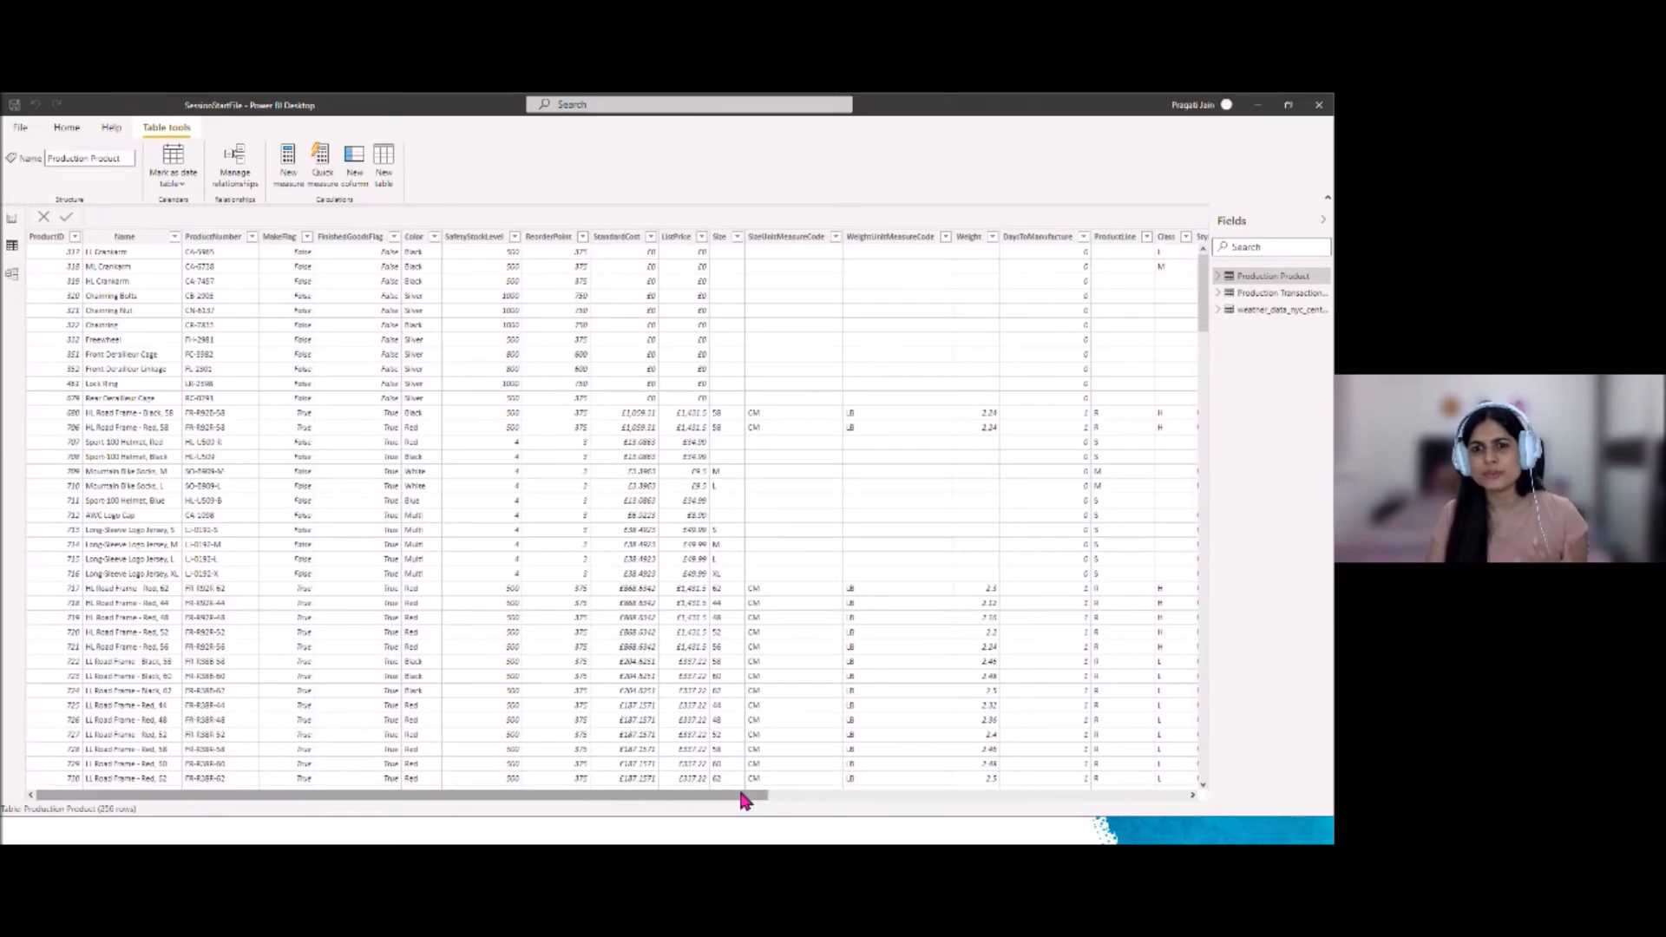
drag(740, 795, 946, 797)
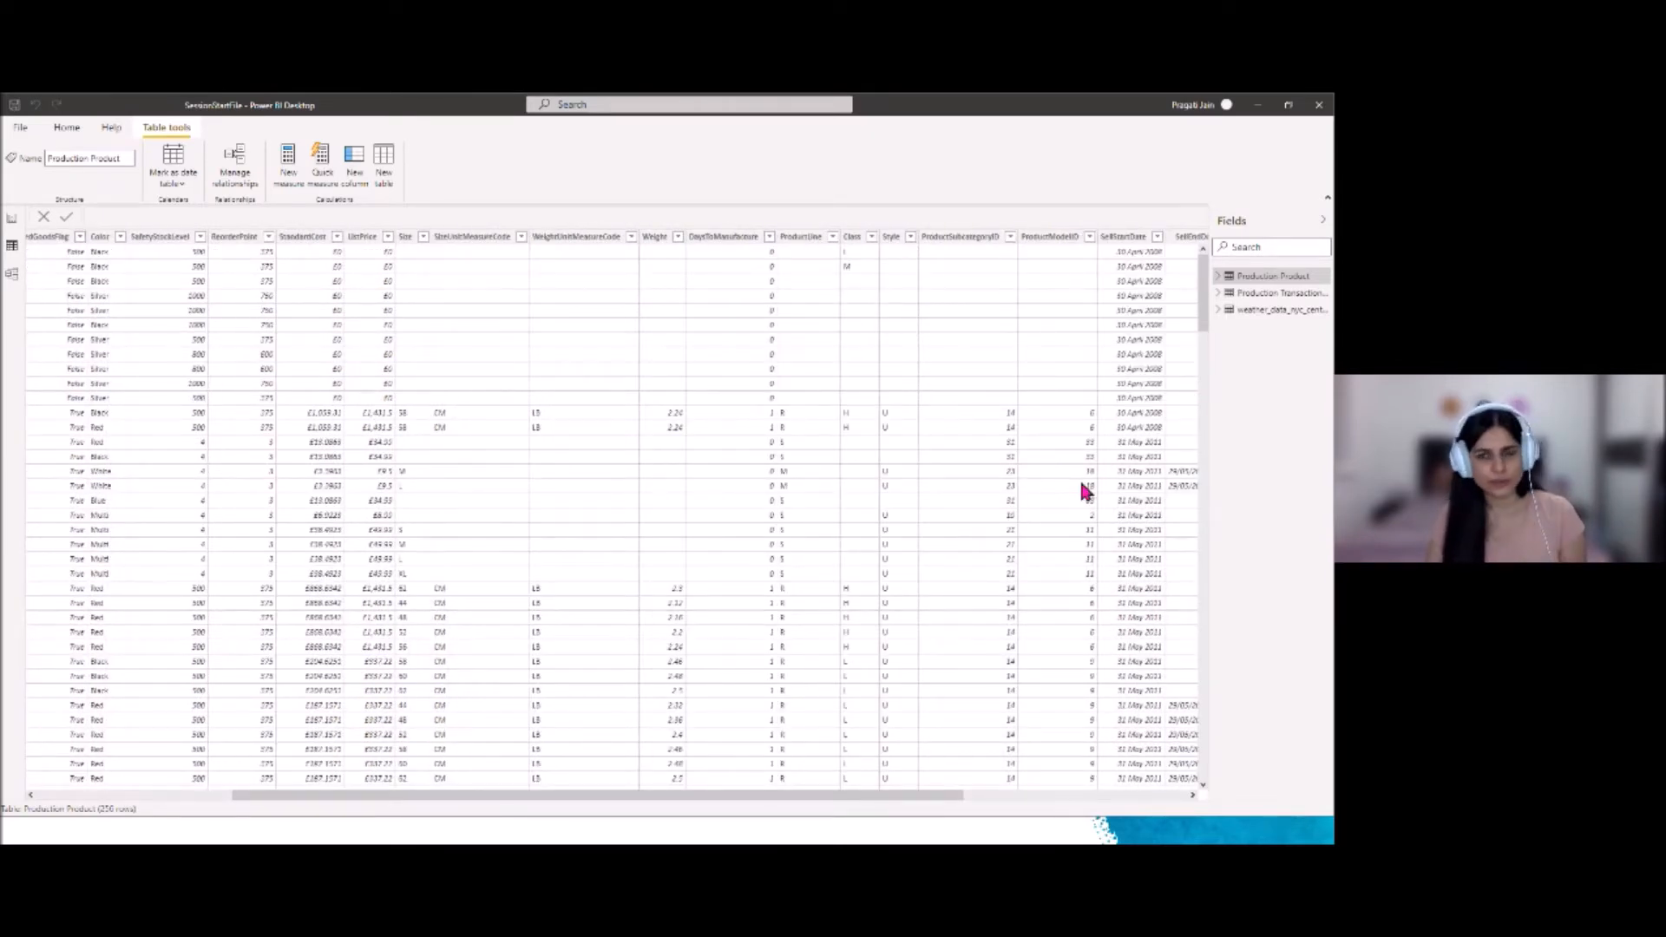
click(1265, 295)
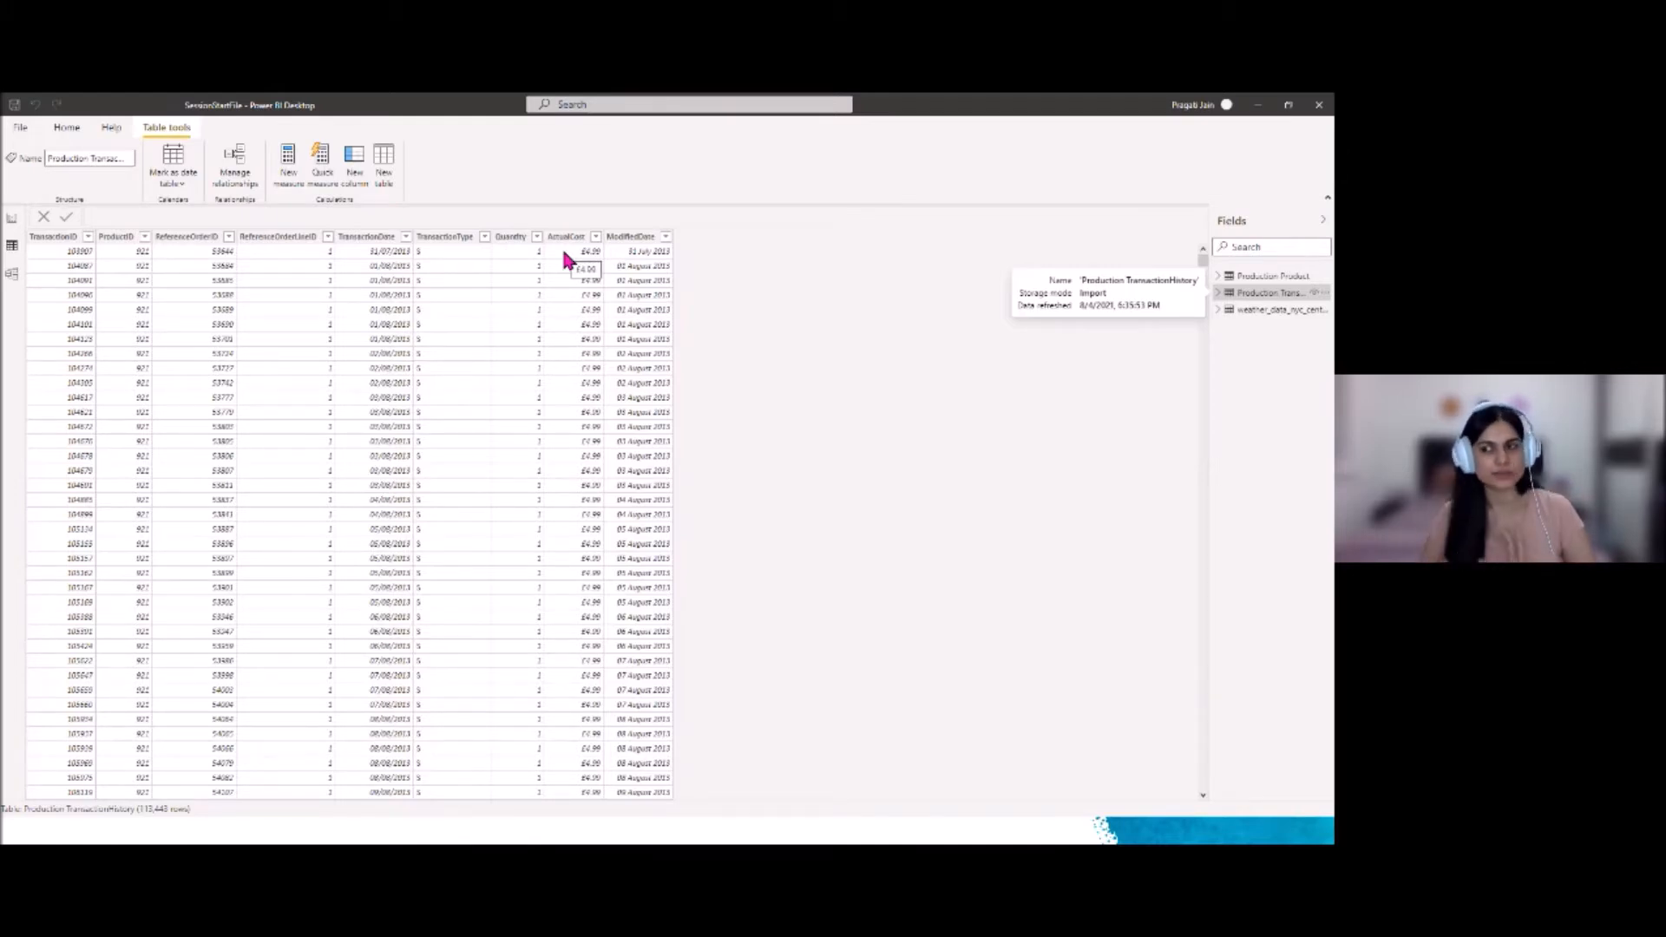
click(1268, 311)
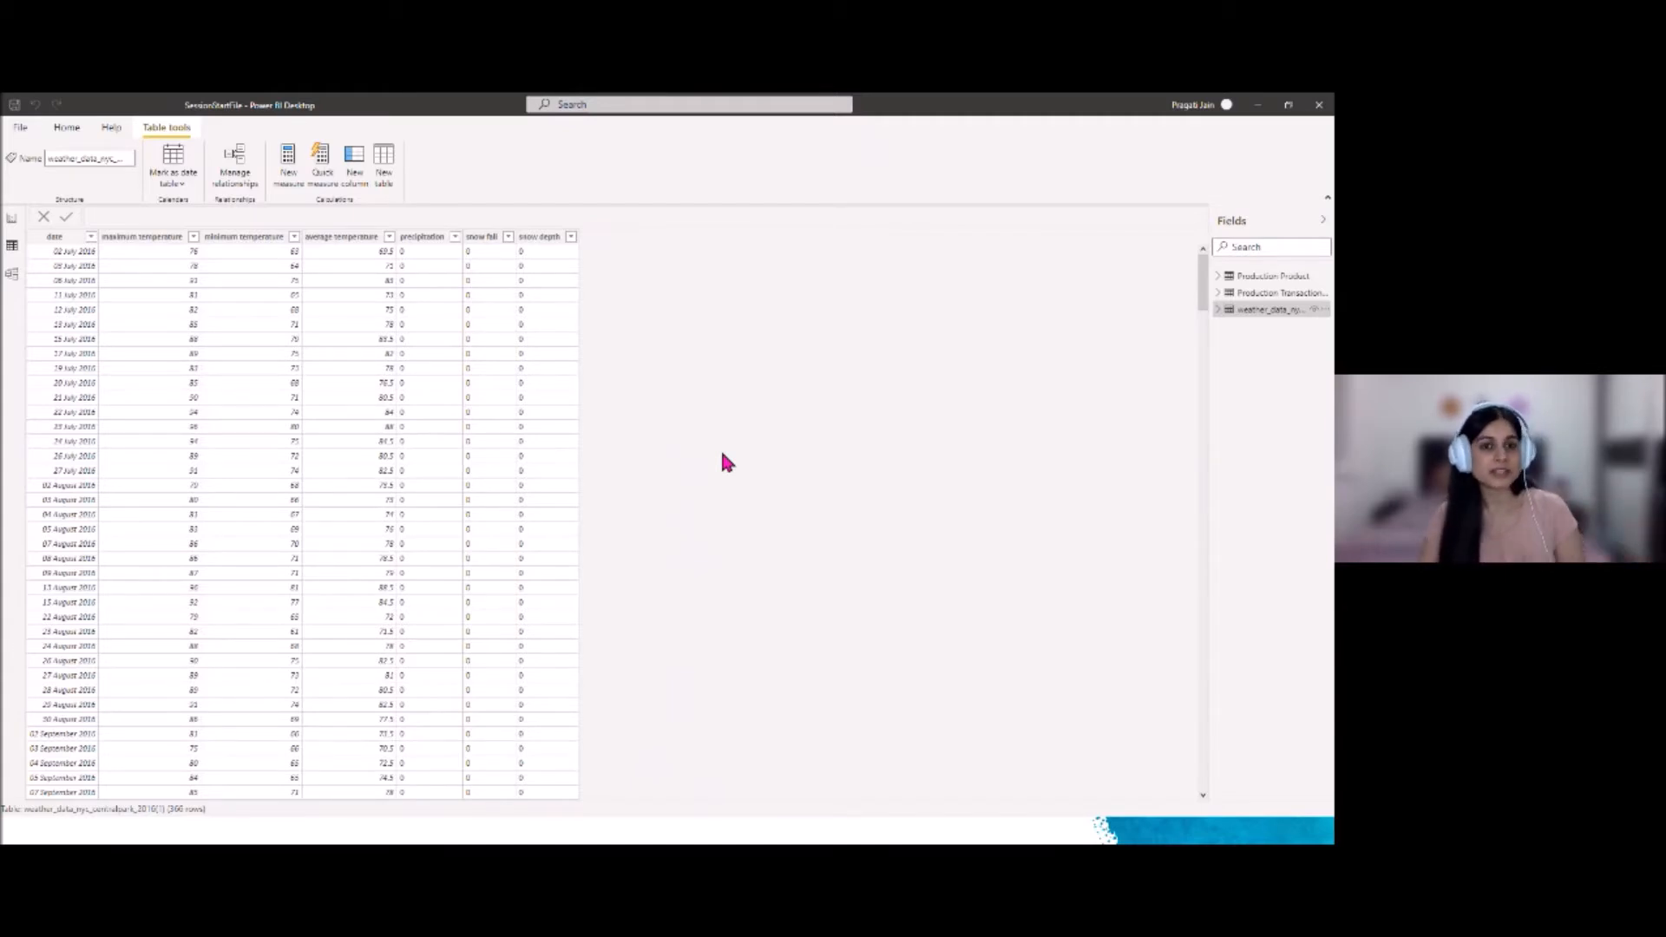
click(11, 224)
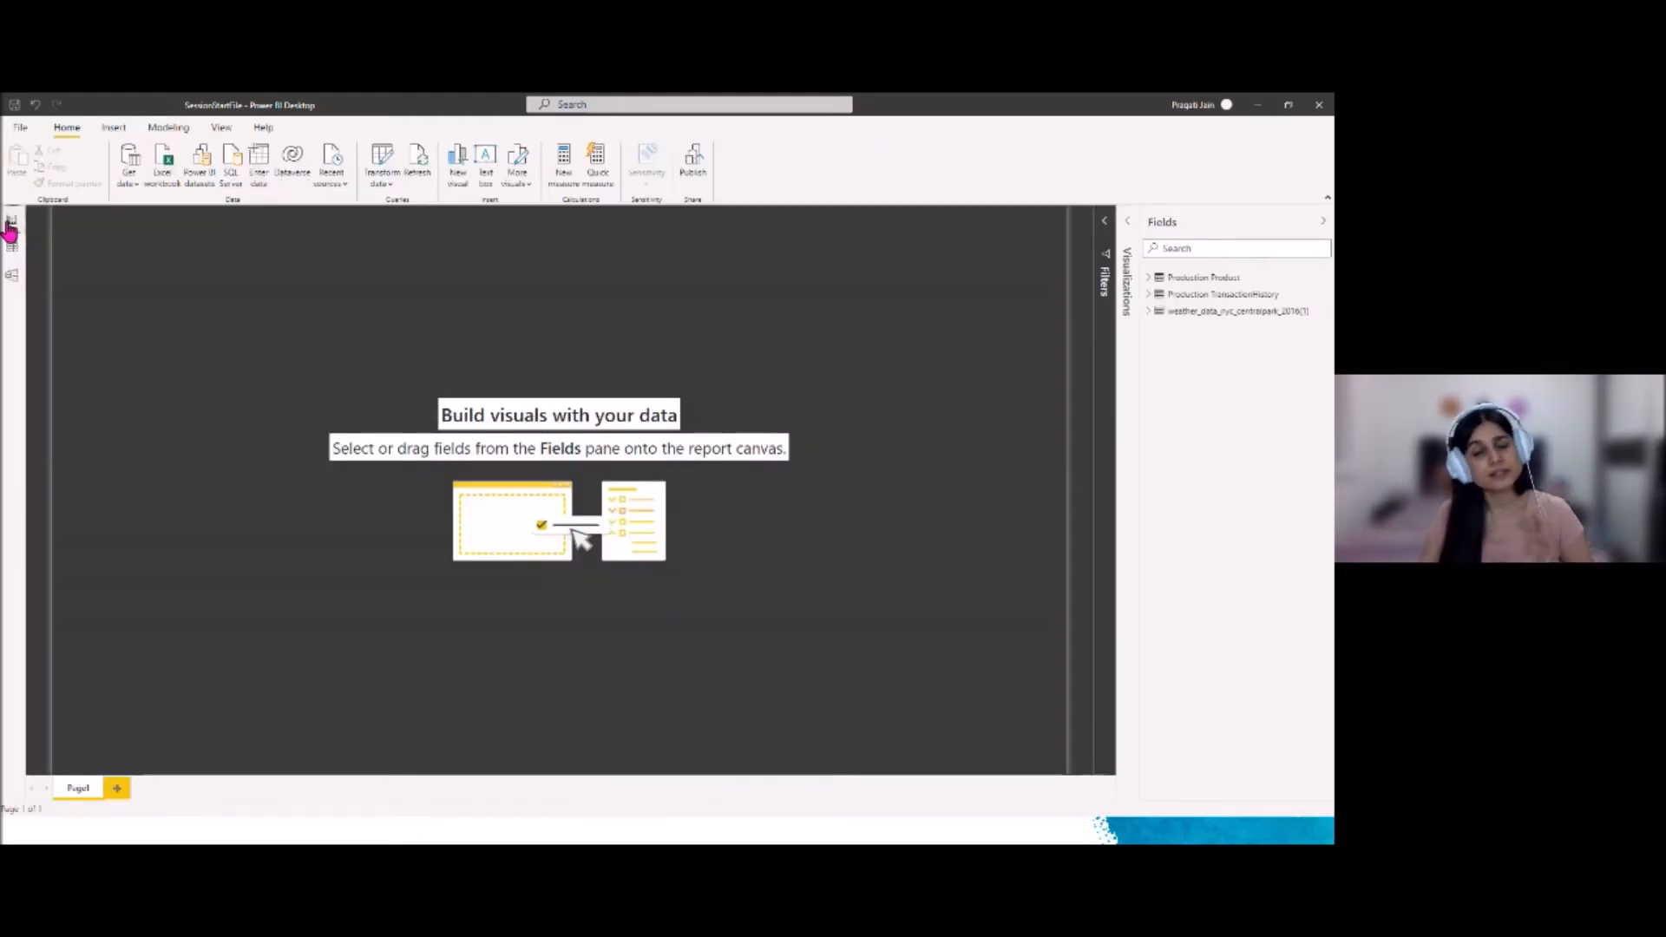
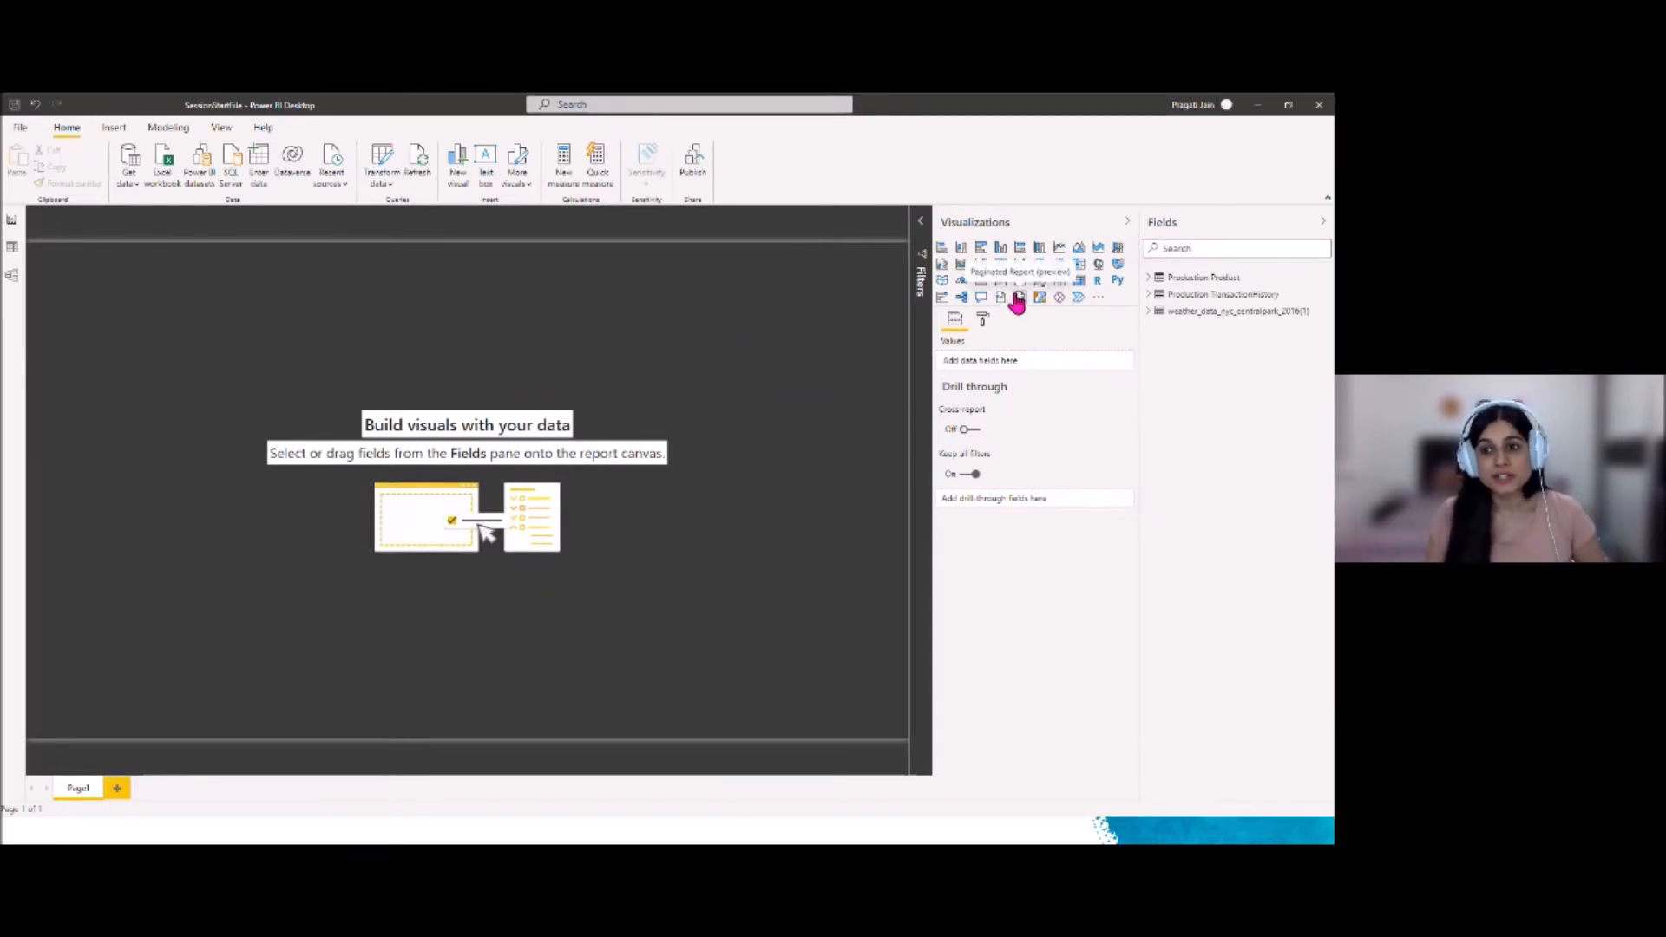
Add a line chart in the upper part of the report page and widen it to the page's far edge
click(1062, 259)
drag(122, 361, 363, 385)
drag(458, 366, 866, 358)
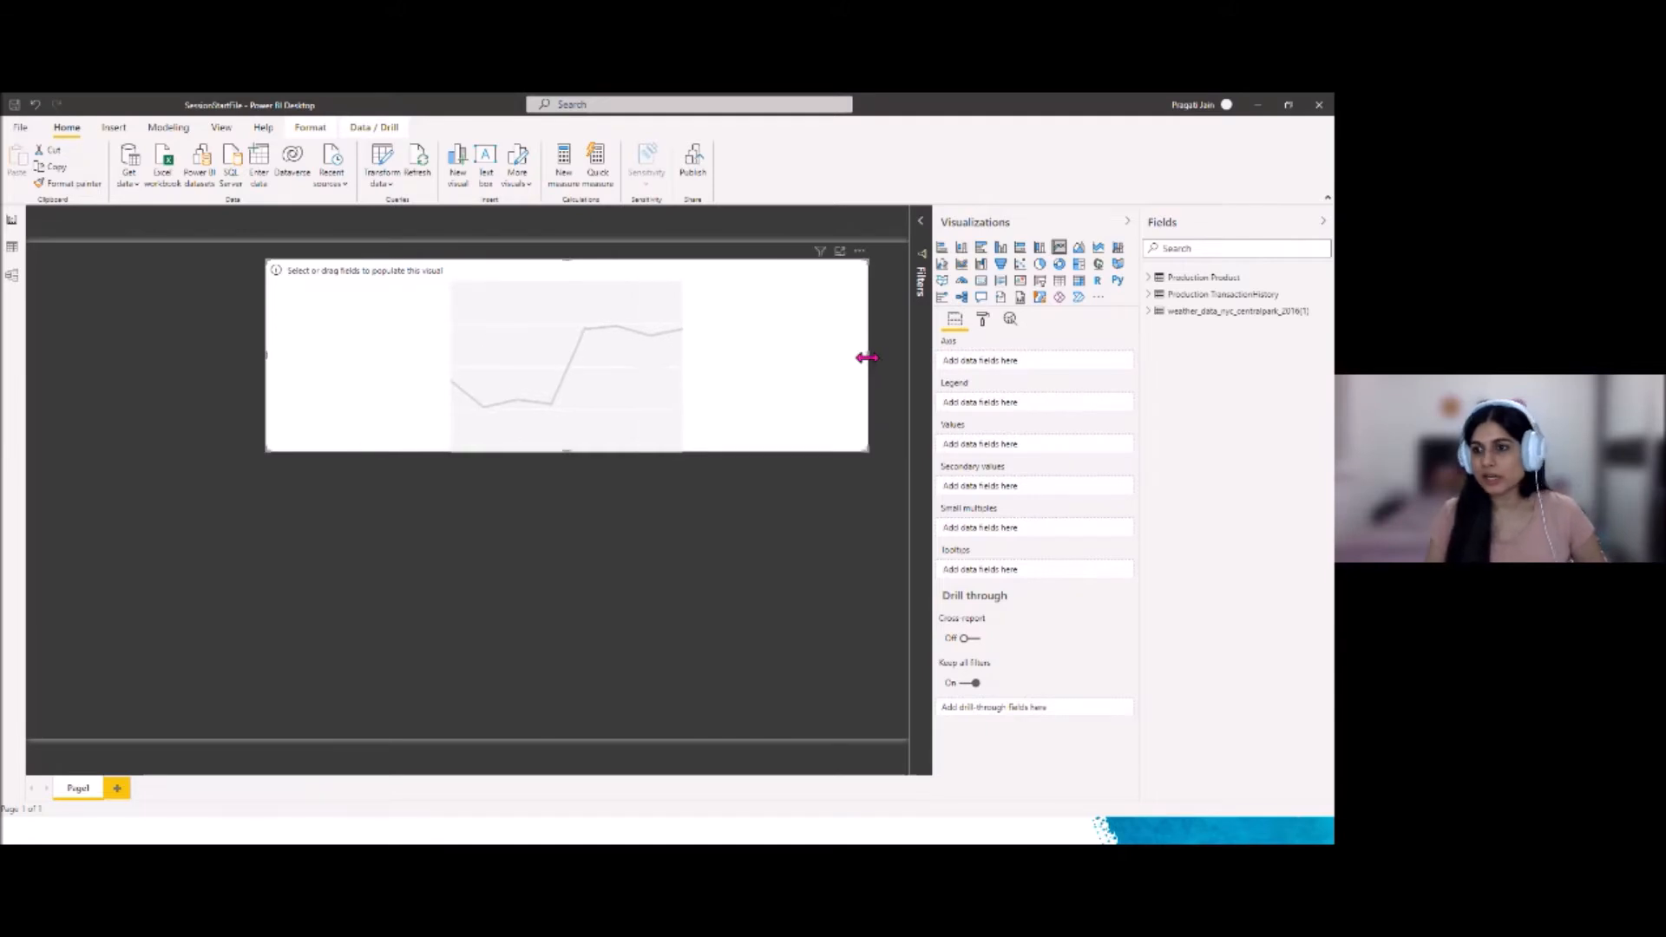
Plot ActualCost against TransactionDate from Production TransactionHistory, remove Day from the date hierarchy, and expand the axis to month level
click(1150, 295)
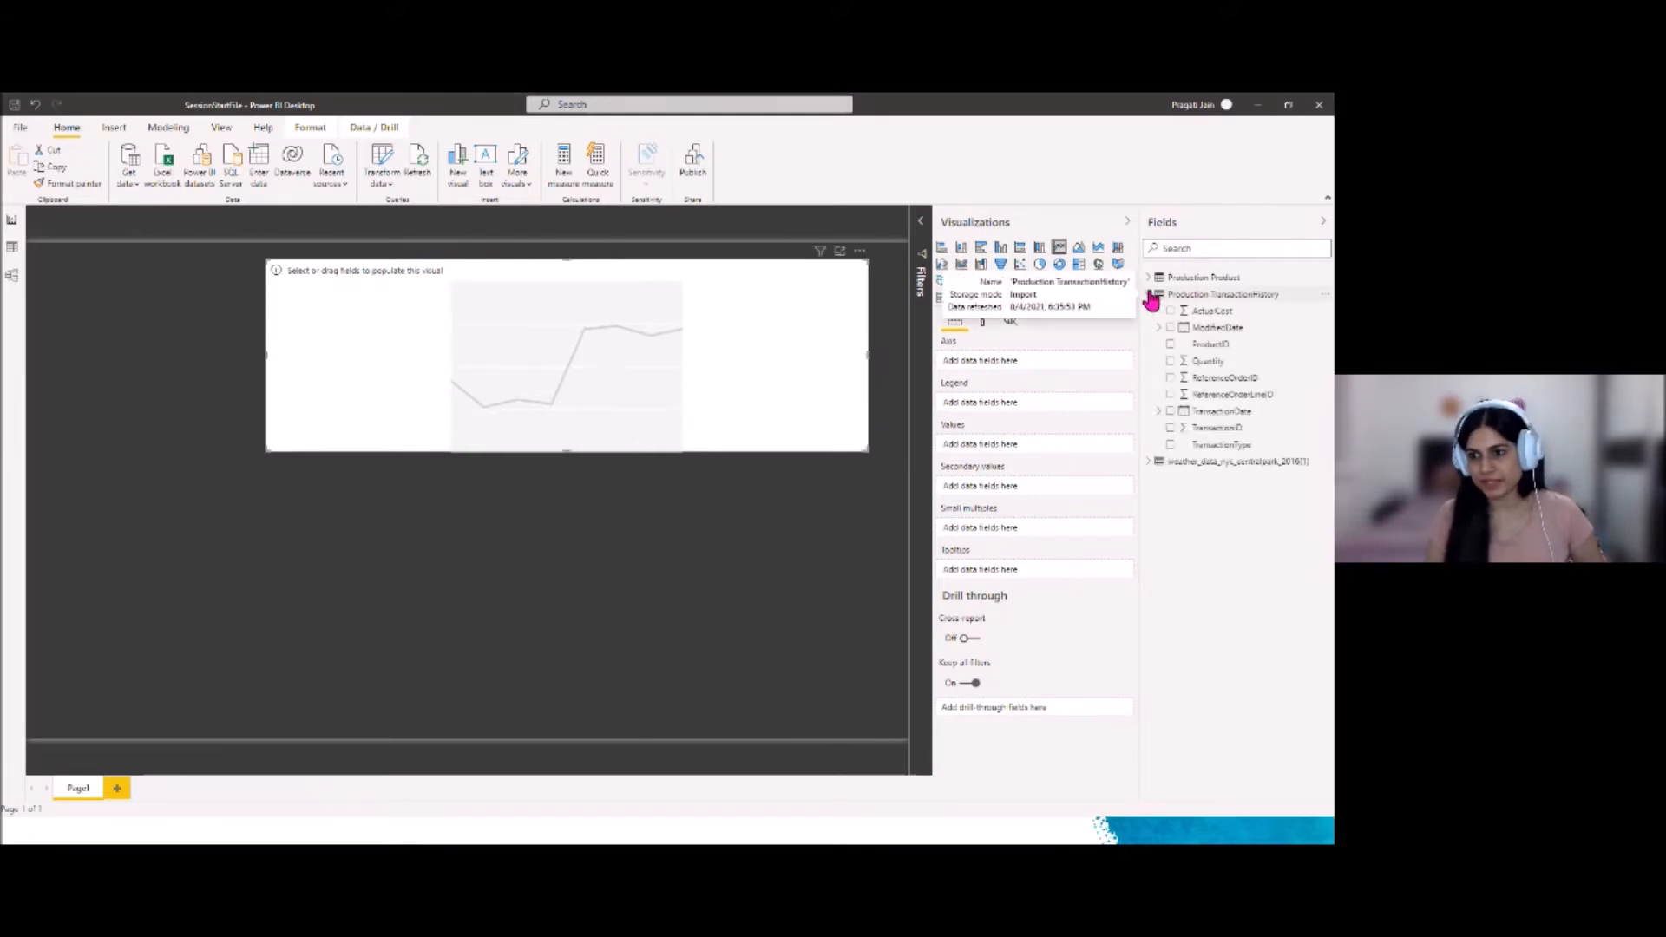
drag(1220, 411, 1020, 365)
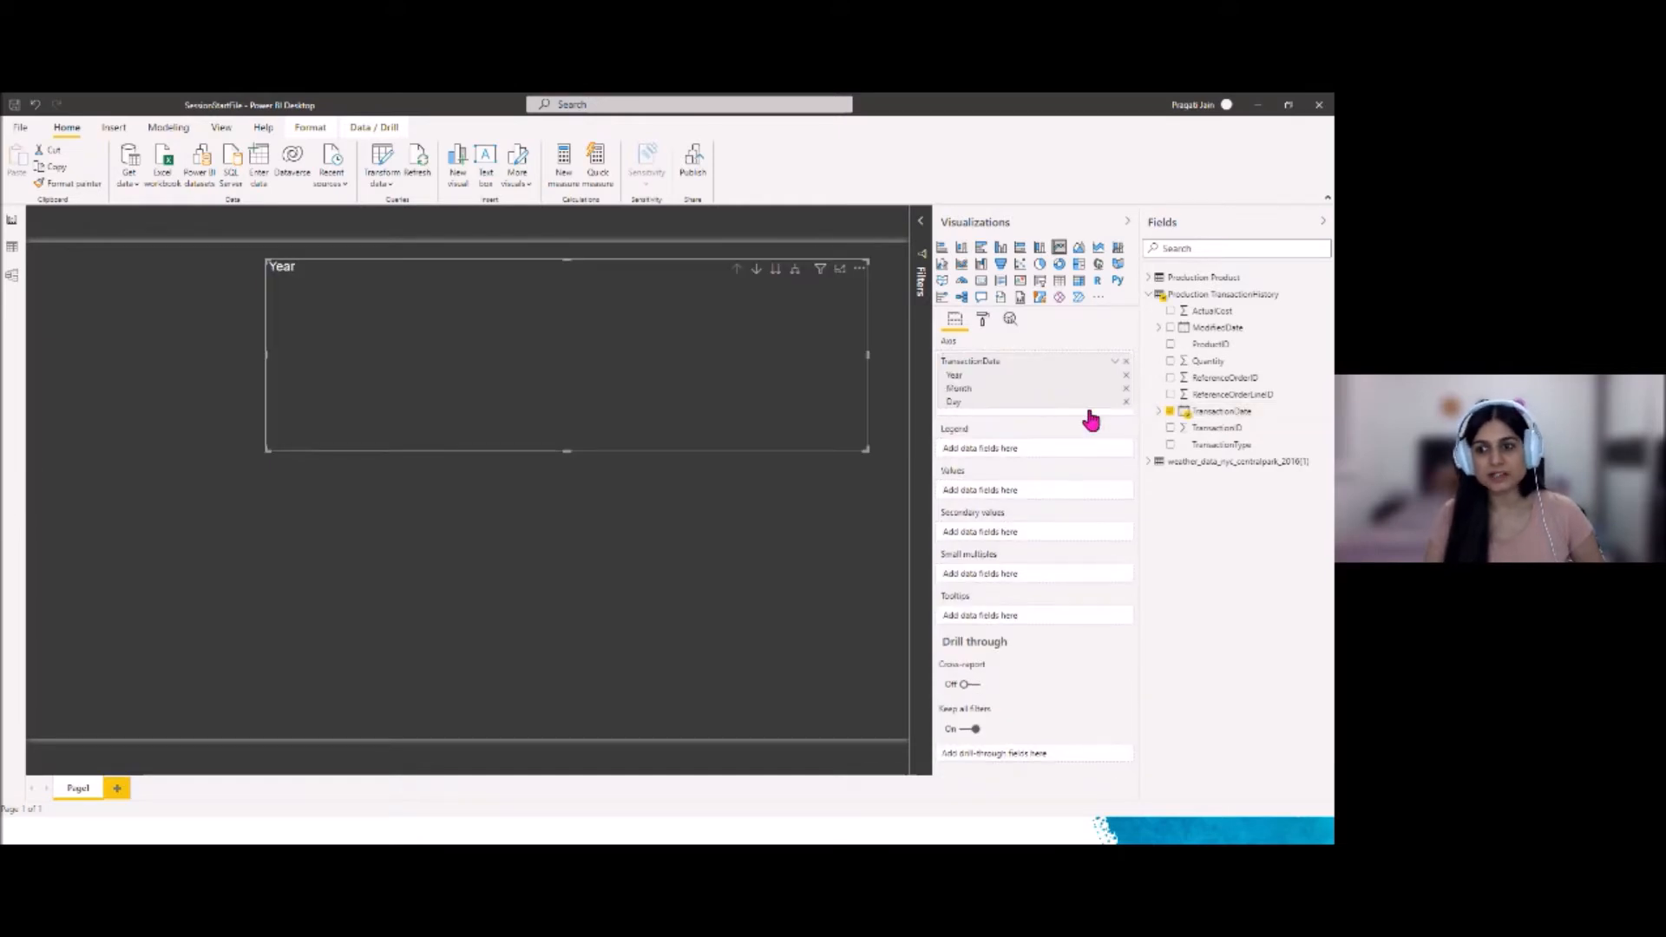
click(1126, 402)
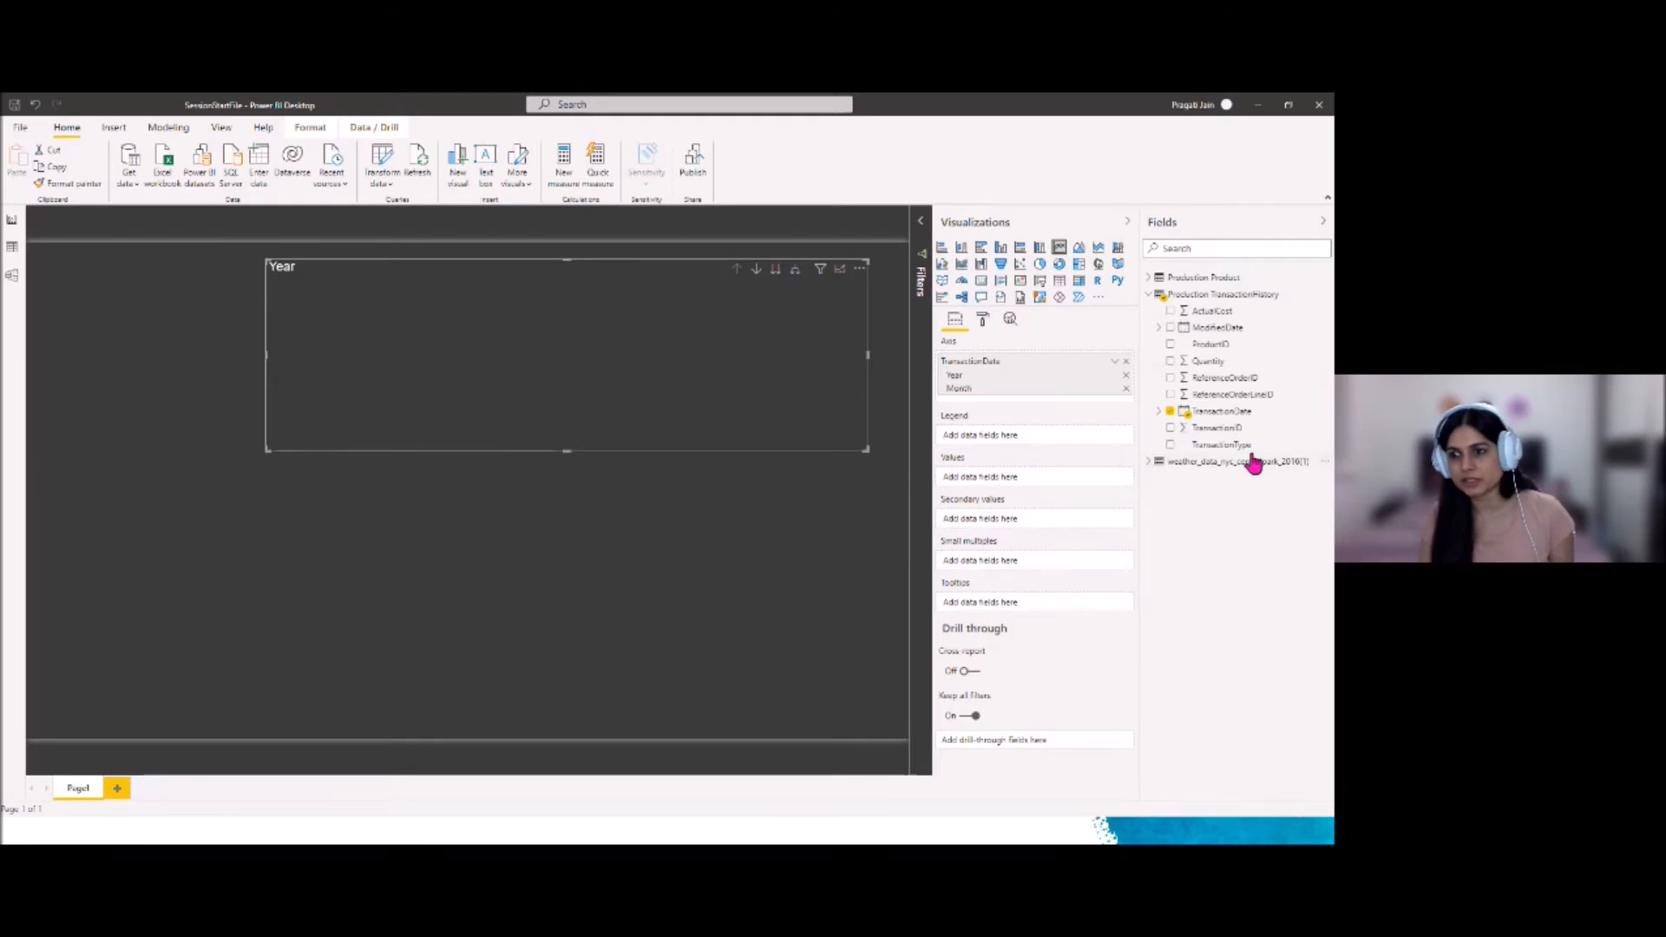
mouse_move(1212, 321)
mouse_down()
mouse_move(1105, 424)
mouse_move(1003, 484)
mouse_up()
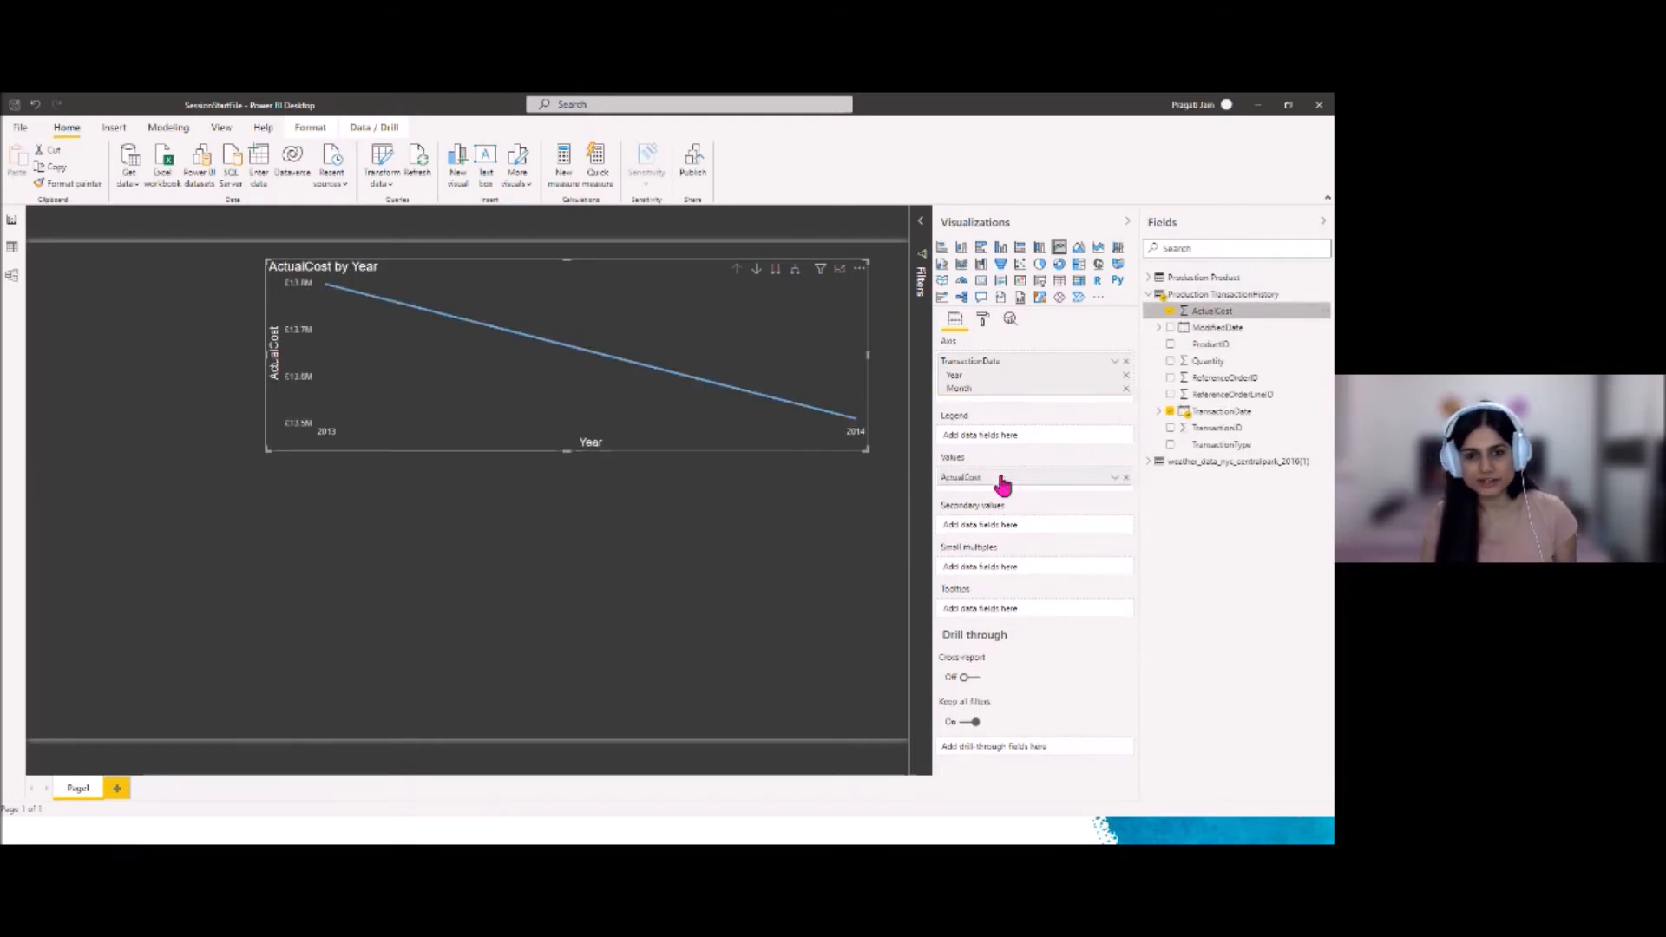
click(795, 270)
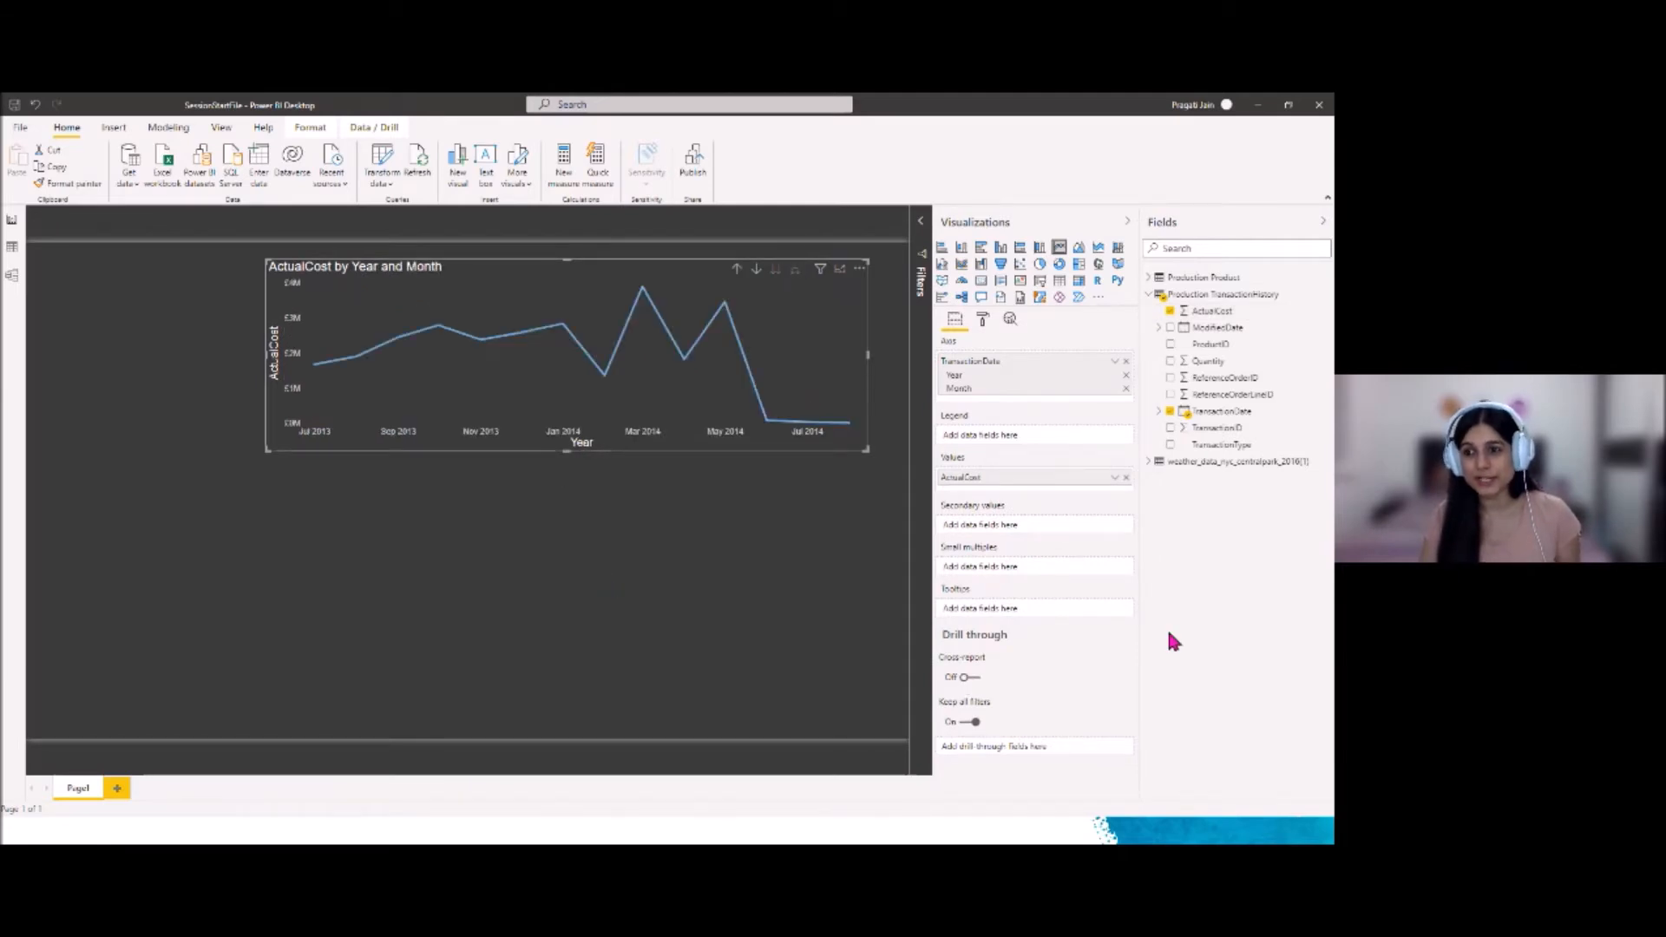
Split the line chart by Name from Production Product as the legend, and make the chart slightly taller
click(1149, 278)
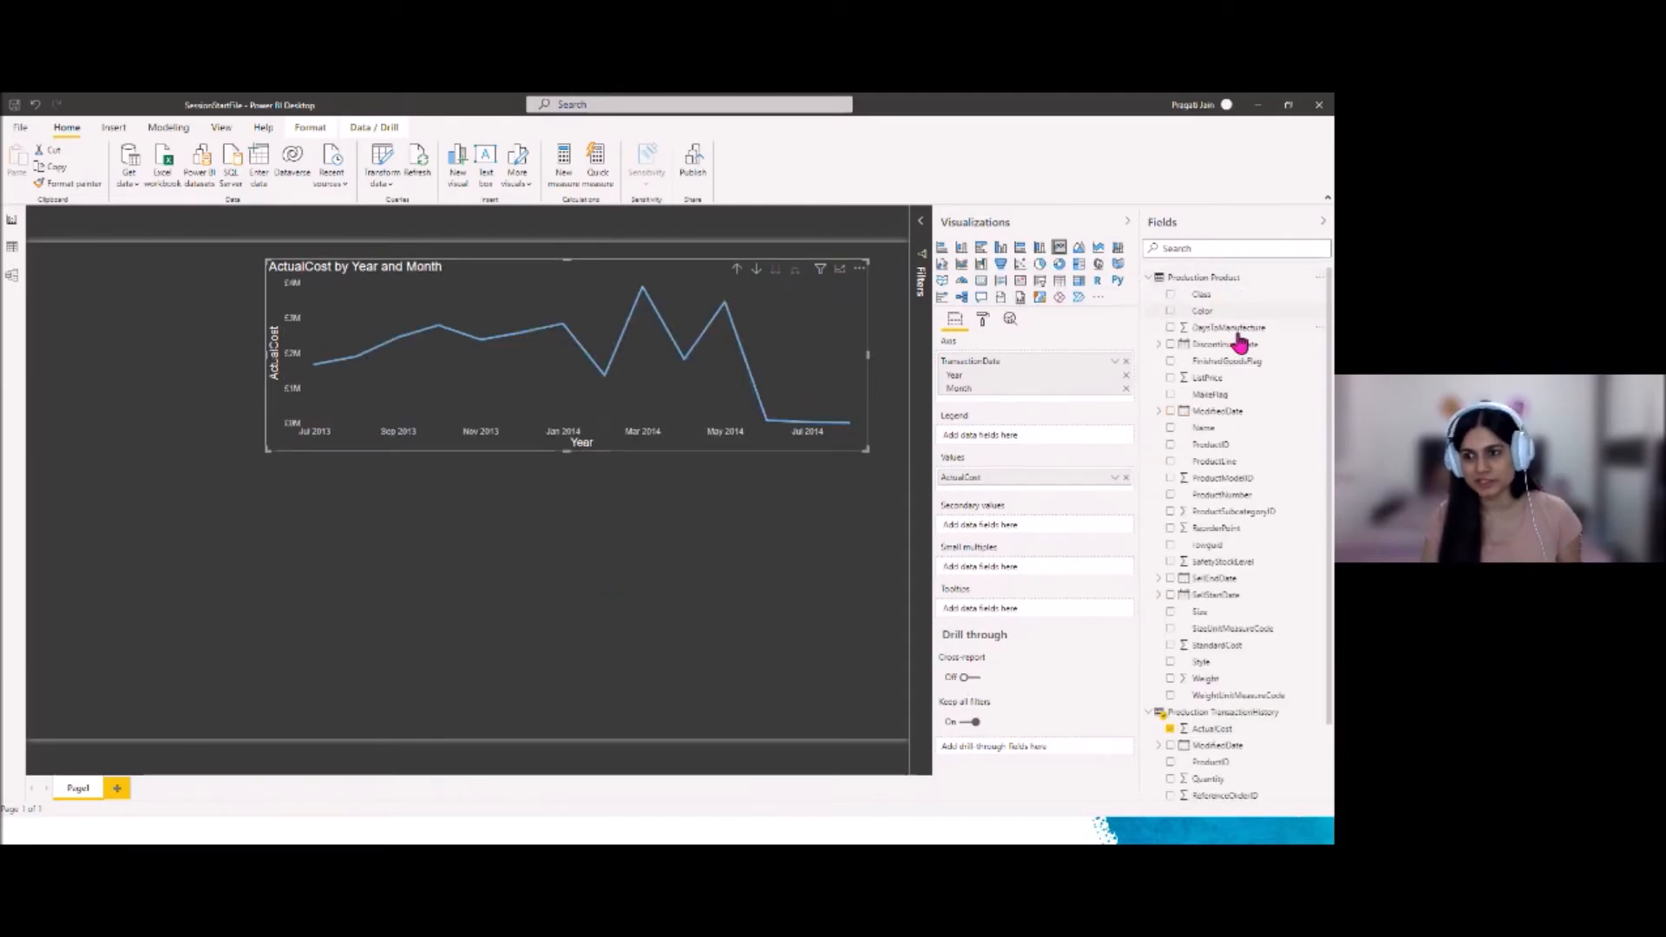
drag(1226, 431, 1037, 444)
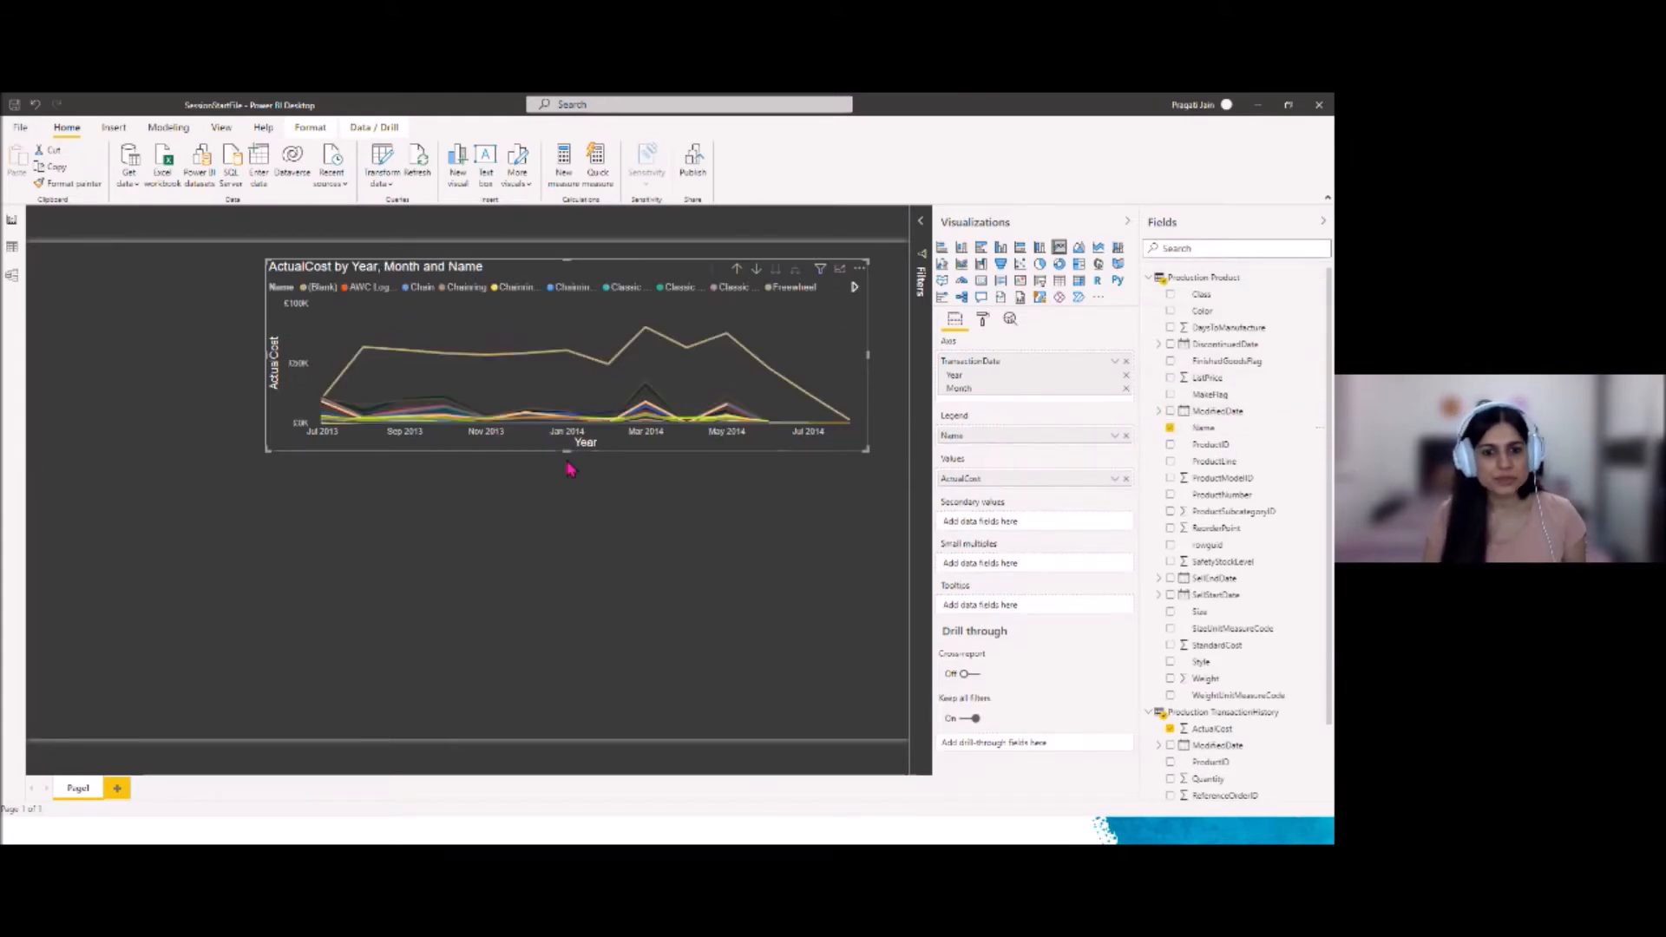
drag(568, 467, 565, 477)
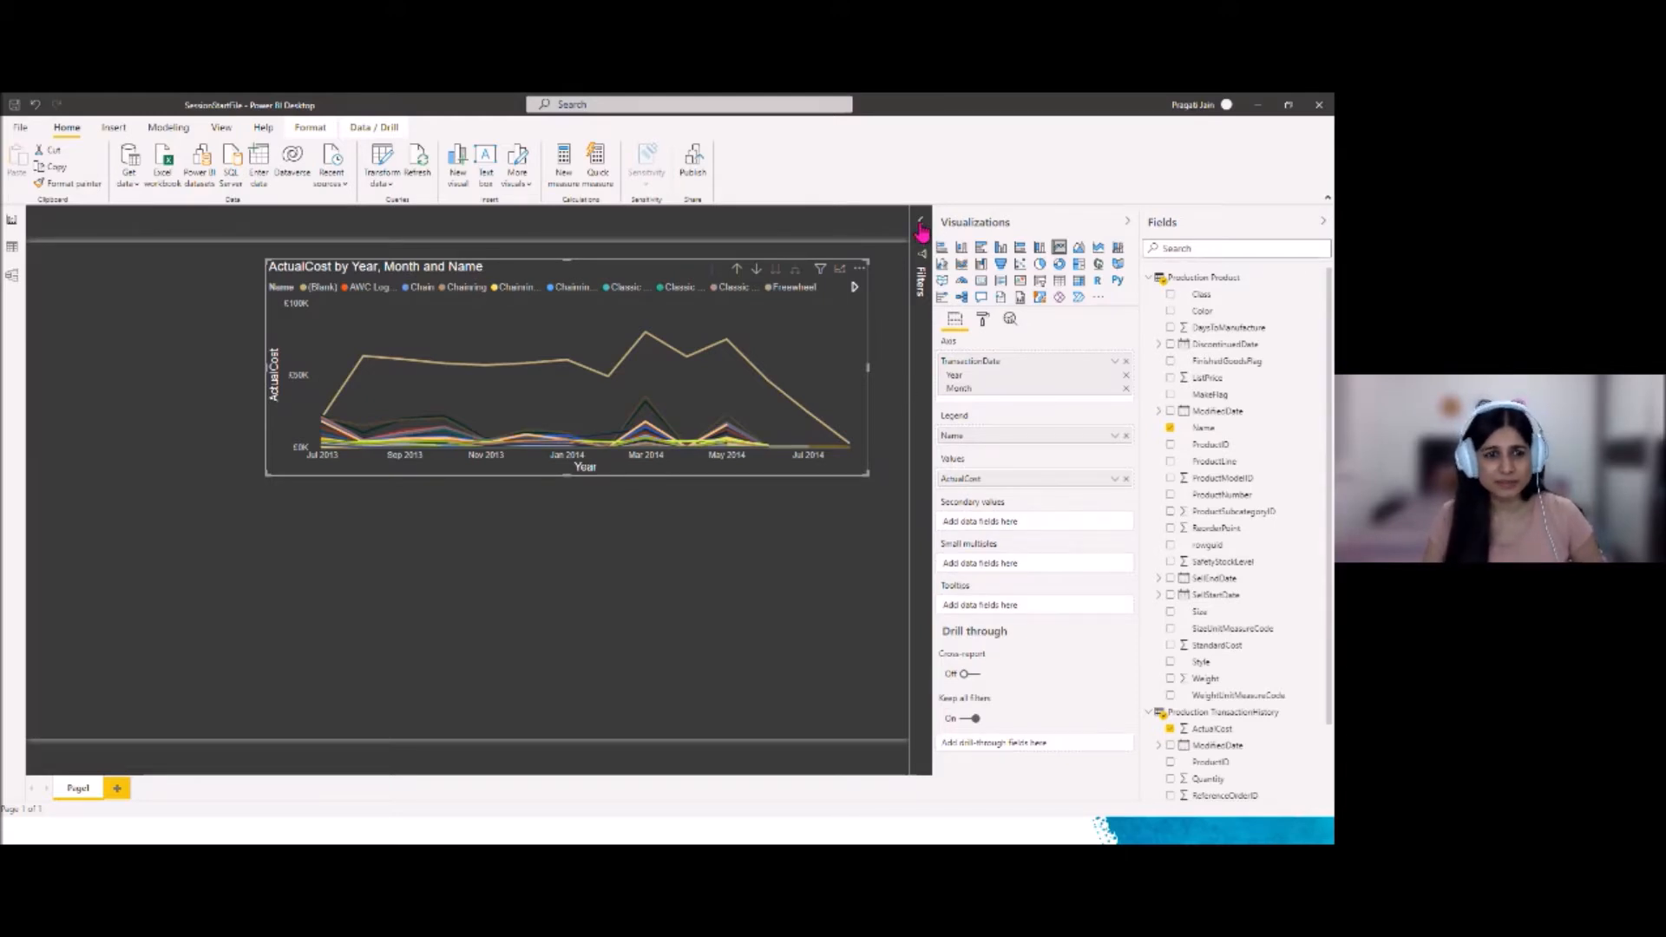
Exclude (Blank) from the line chart's Name filter with basic filtering
click(922, 239)
click(901, 342)
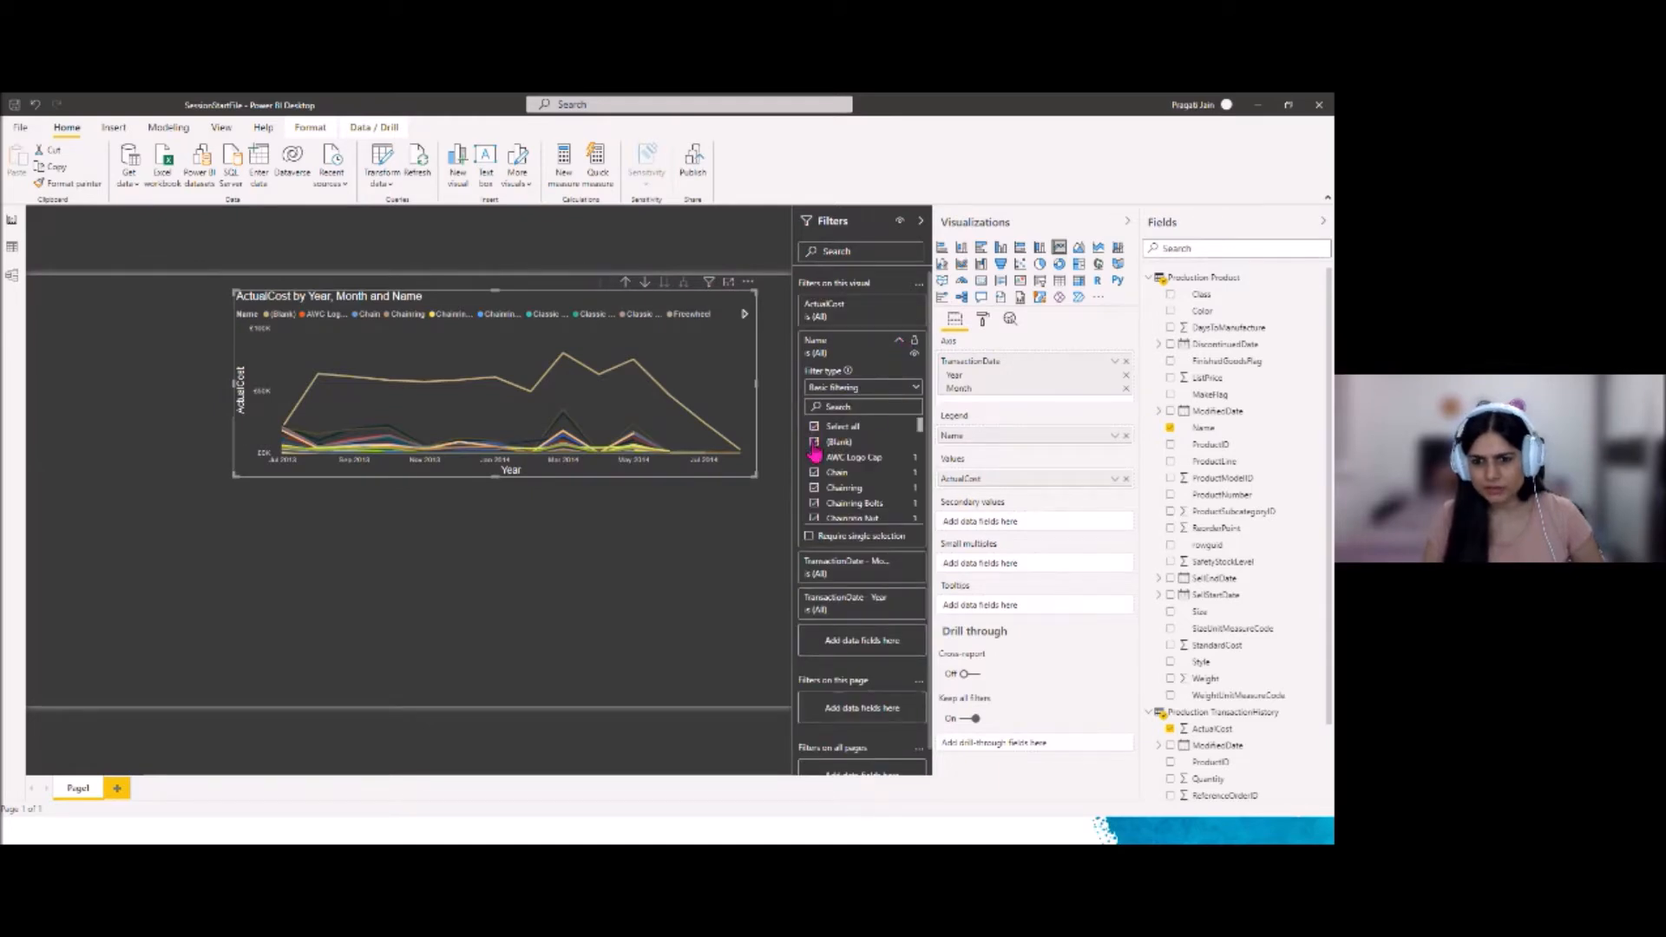
click(814, 426)
click(814, 442)
click(899, 340)
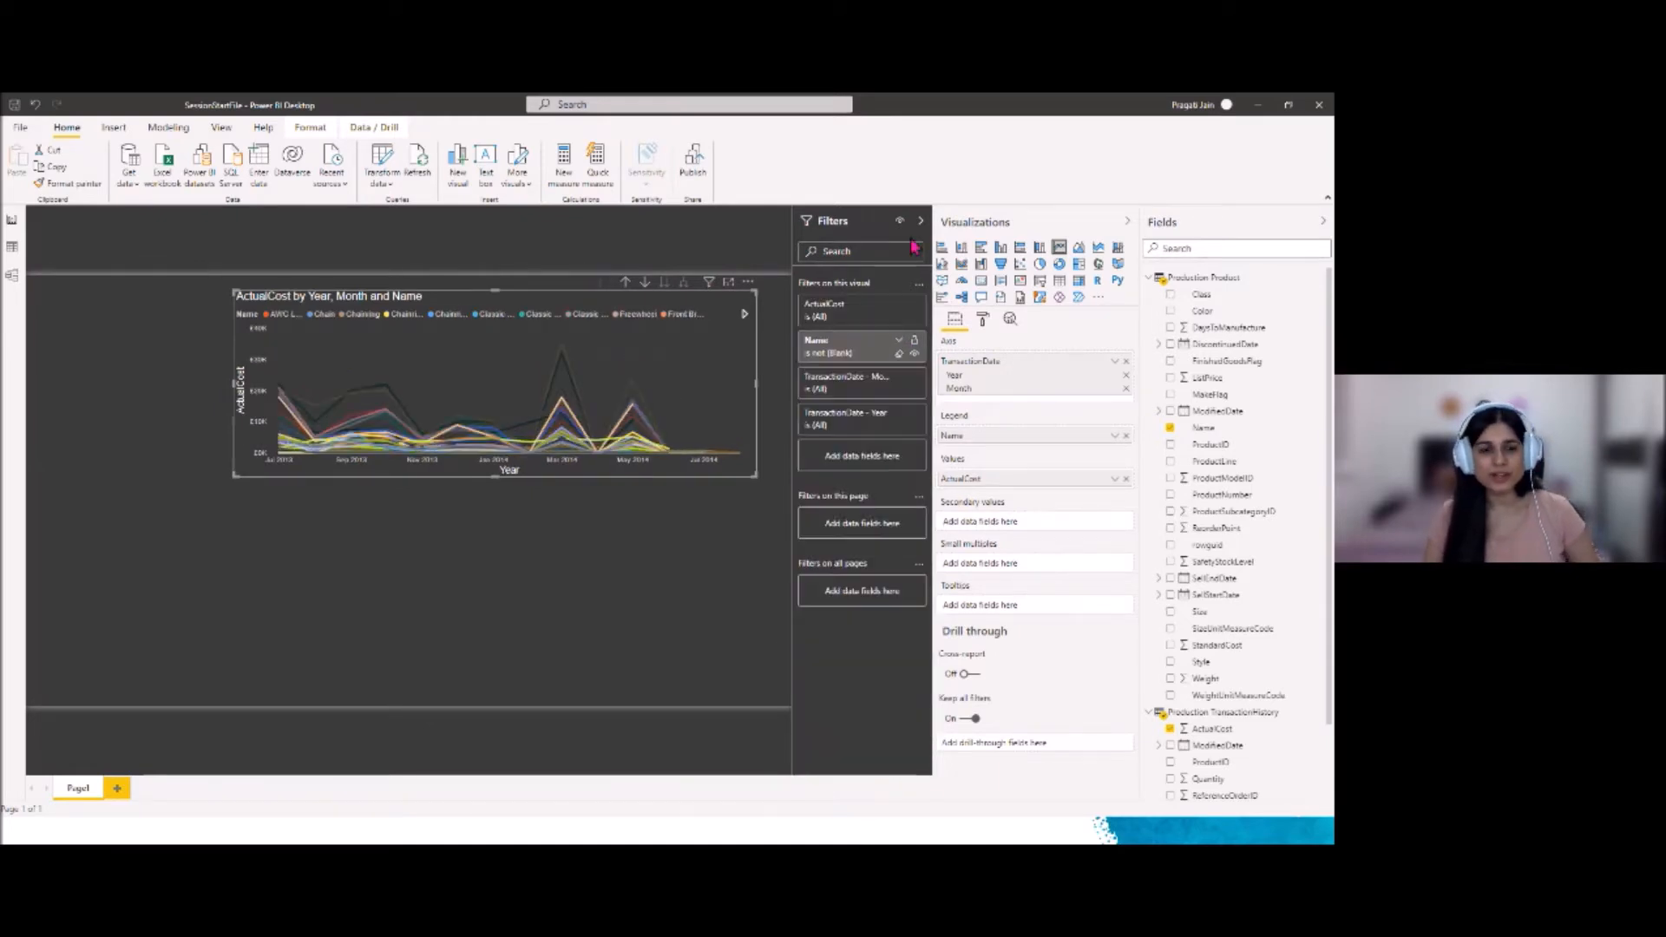
Examine the line chart in focus mode, return to the report, and check the filter options for ActualCost
click(728, 283)
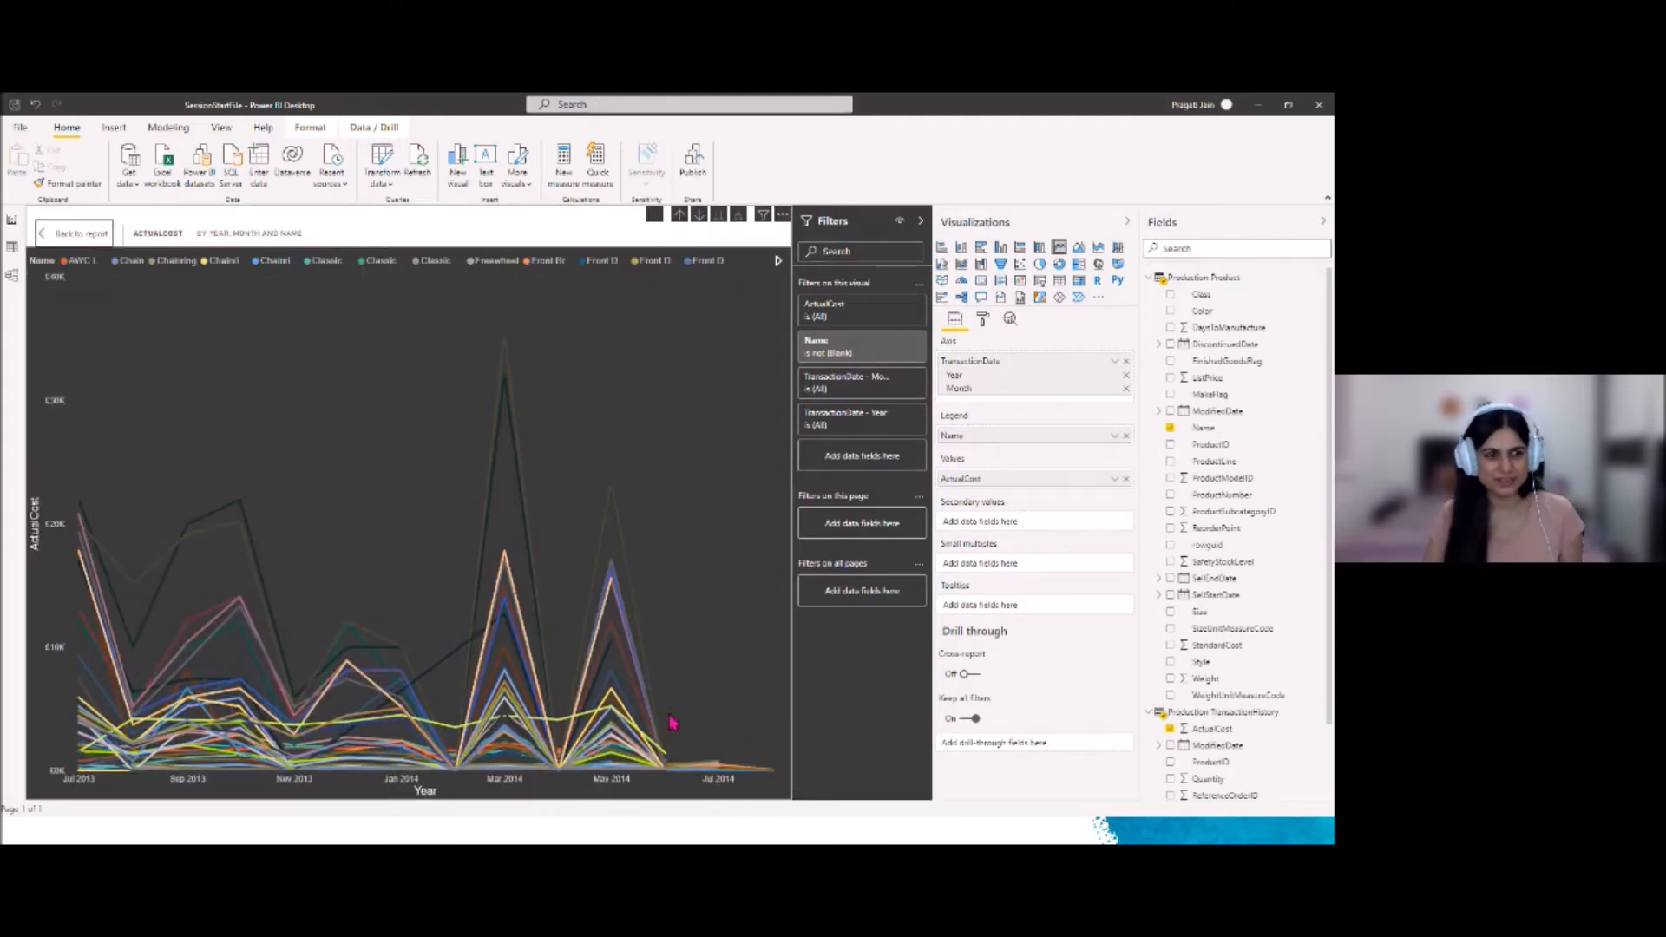
click(69, 234)
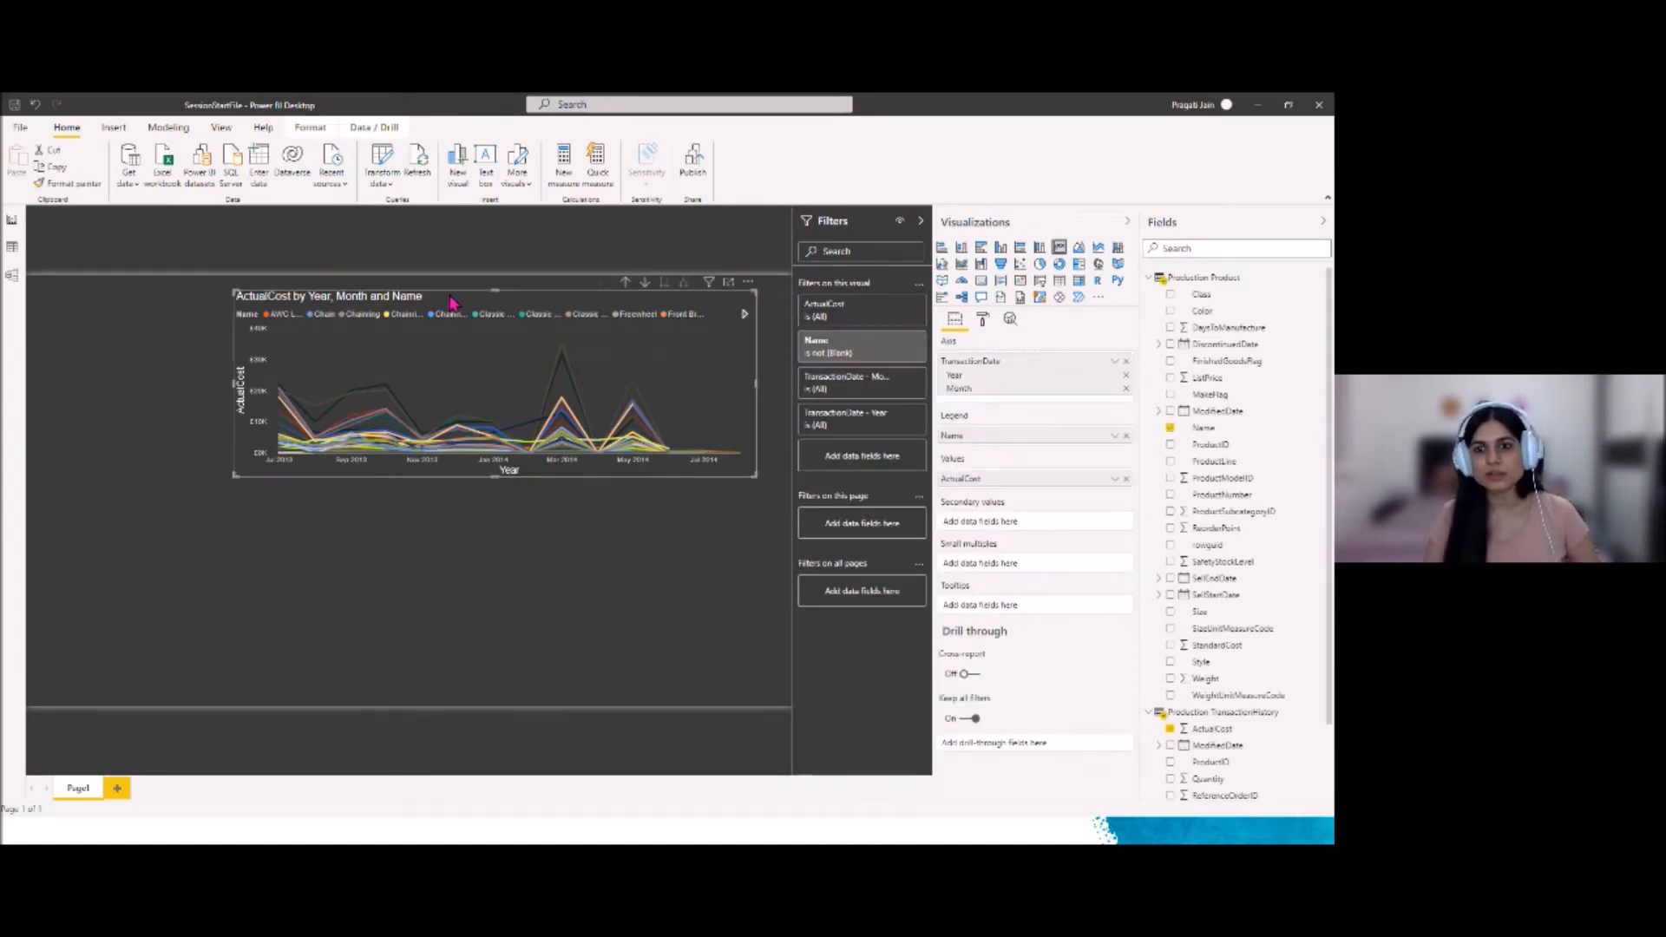
click(899, 305)
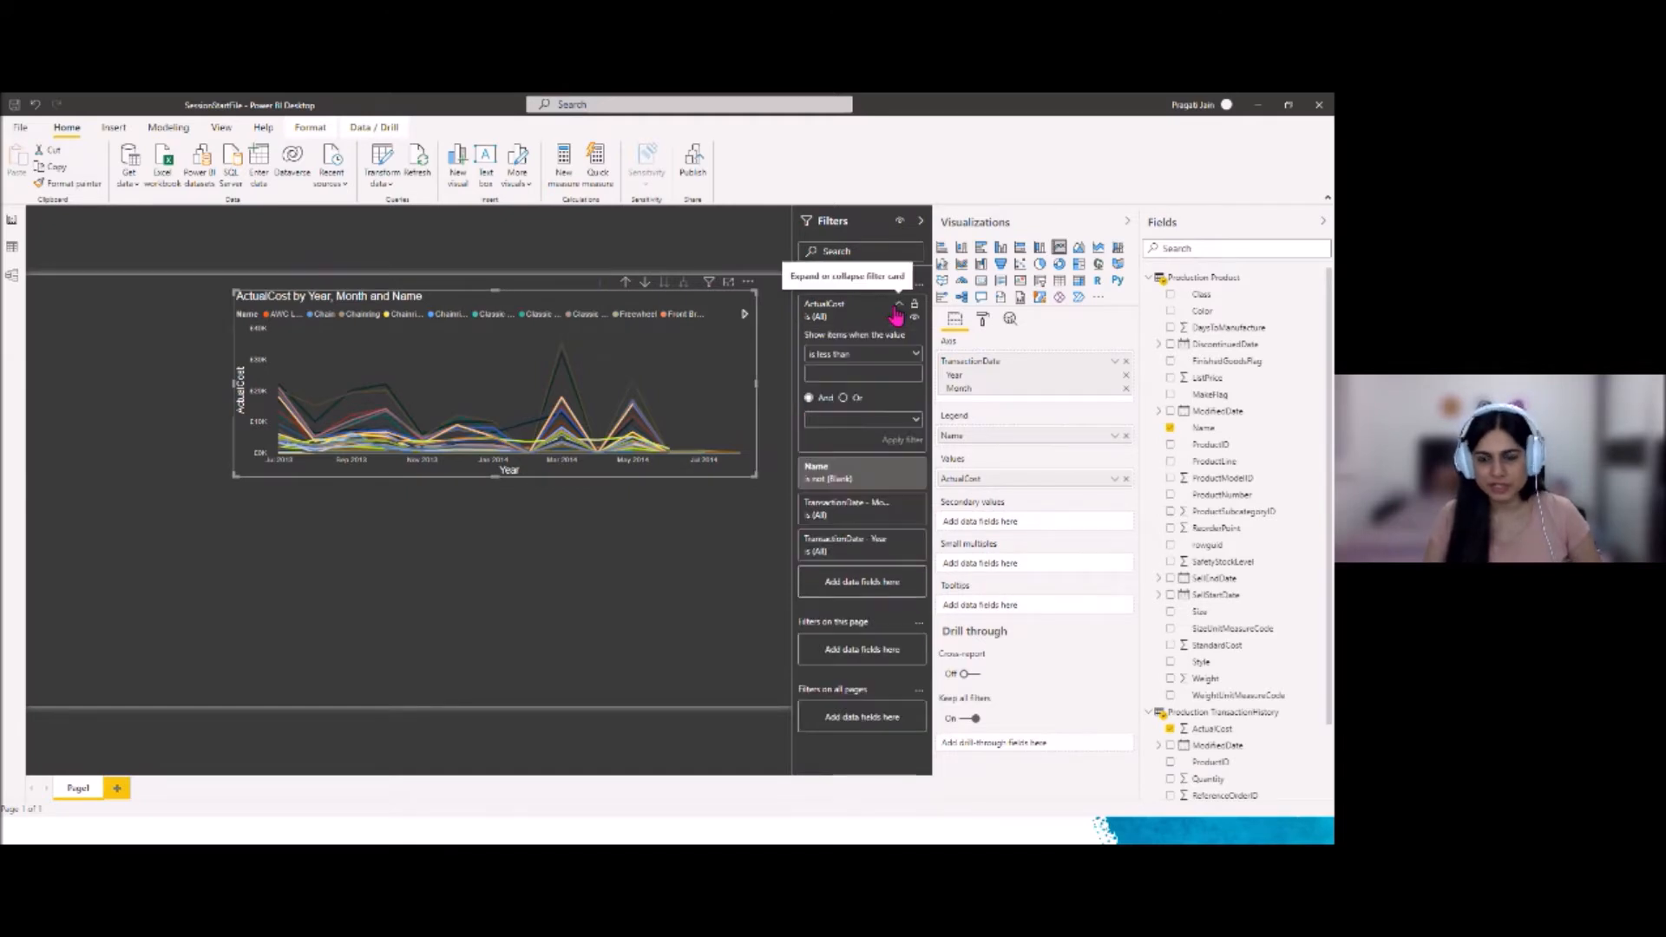
click(898, 305)
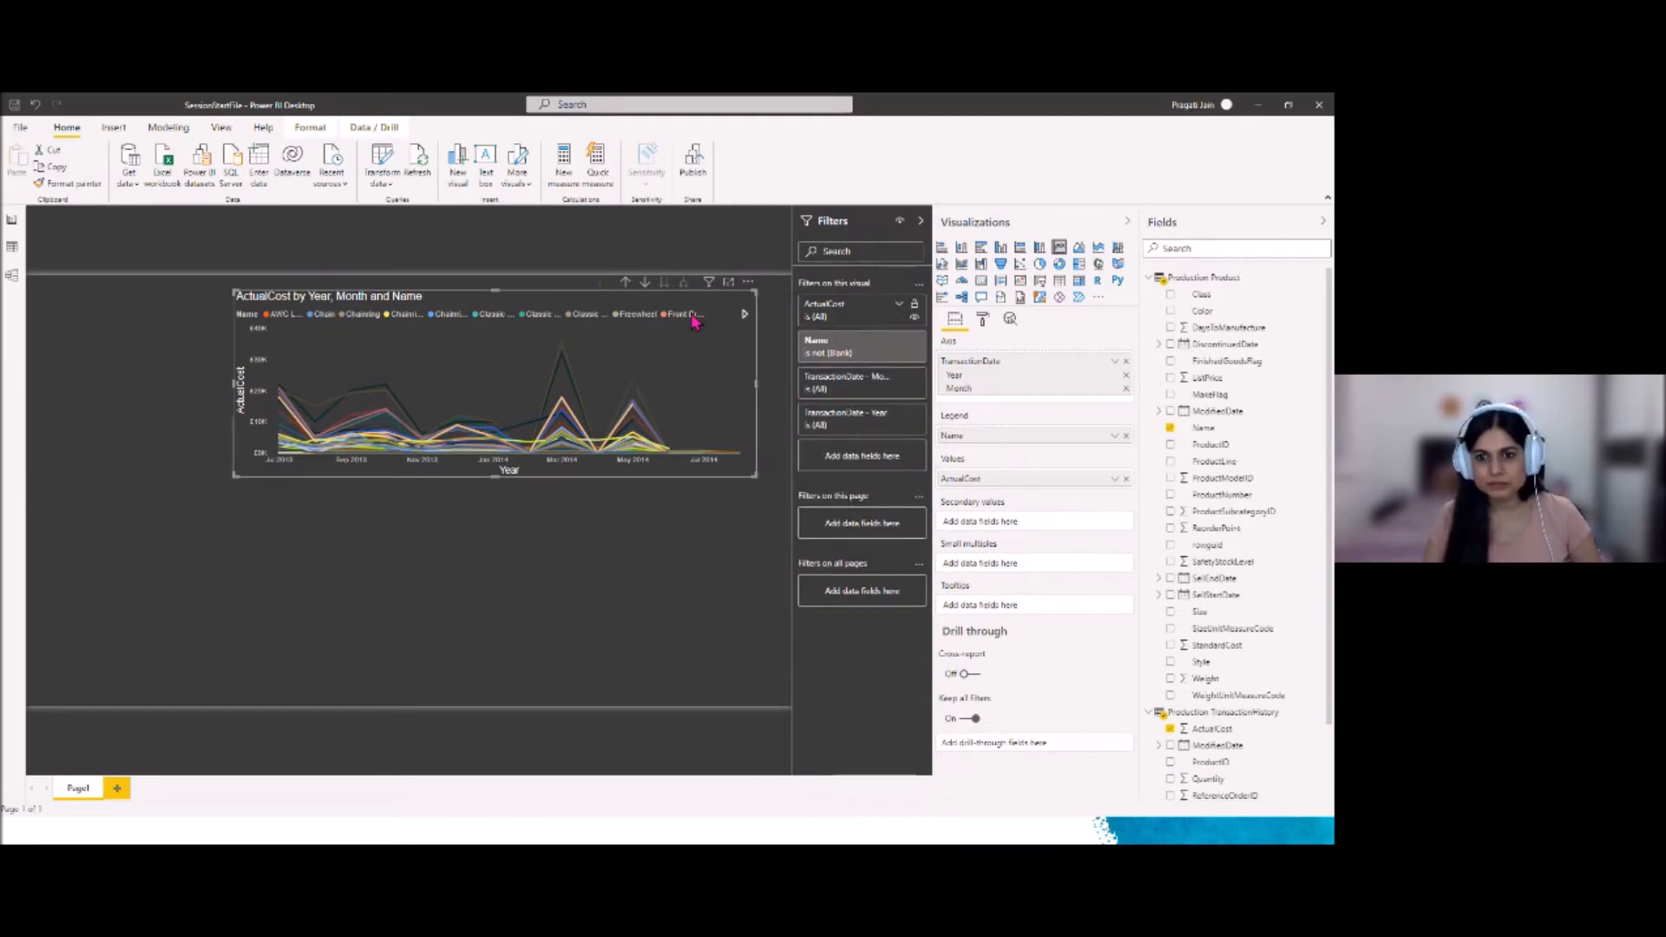
Filter the line chart's Name field with Top N to show the top 5 by ActualCost, and collapse the filter settings
click(898, 342)
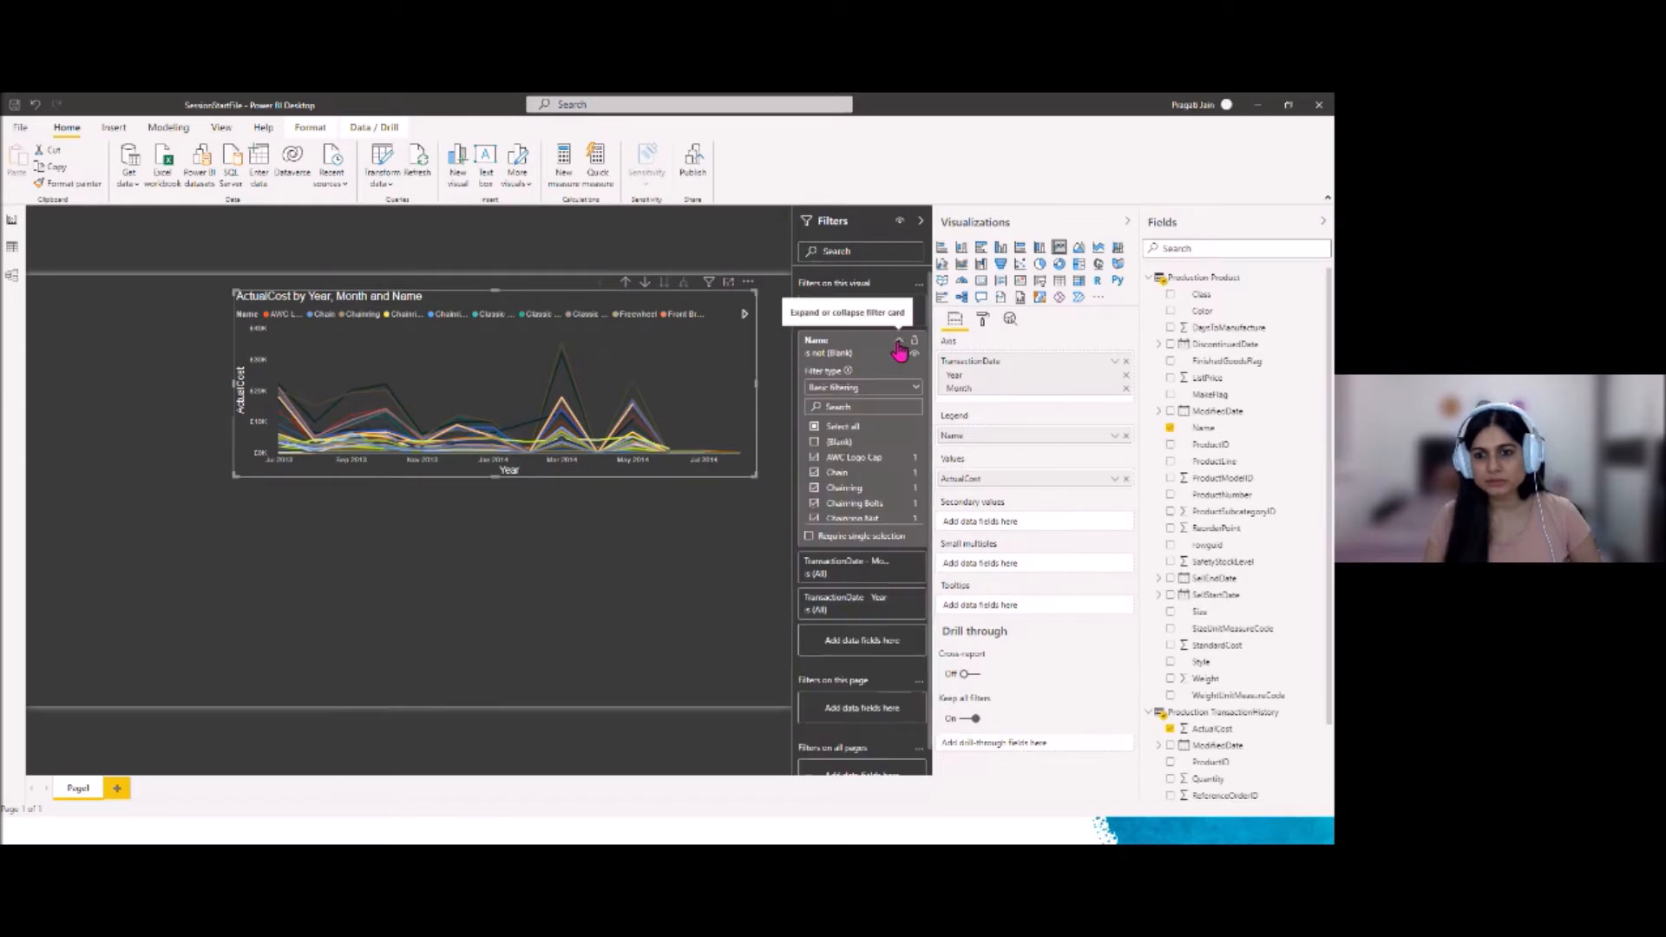
click(915, 389)
click(868, 440)
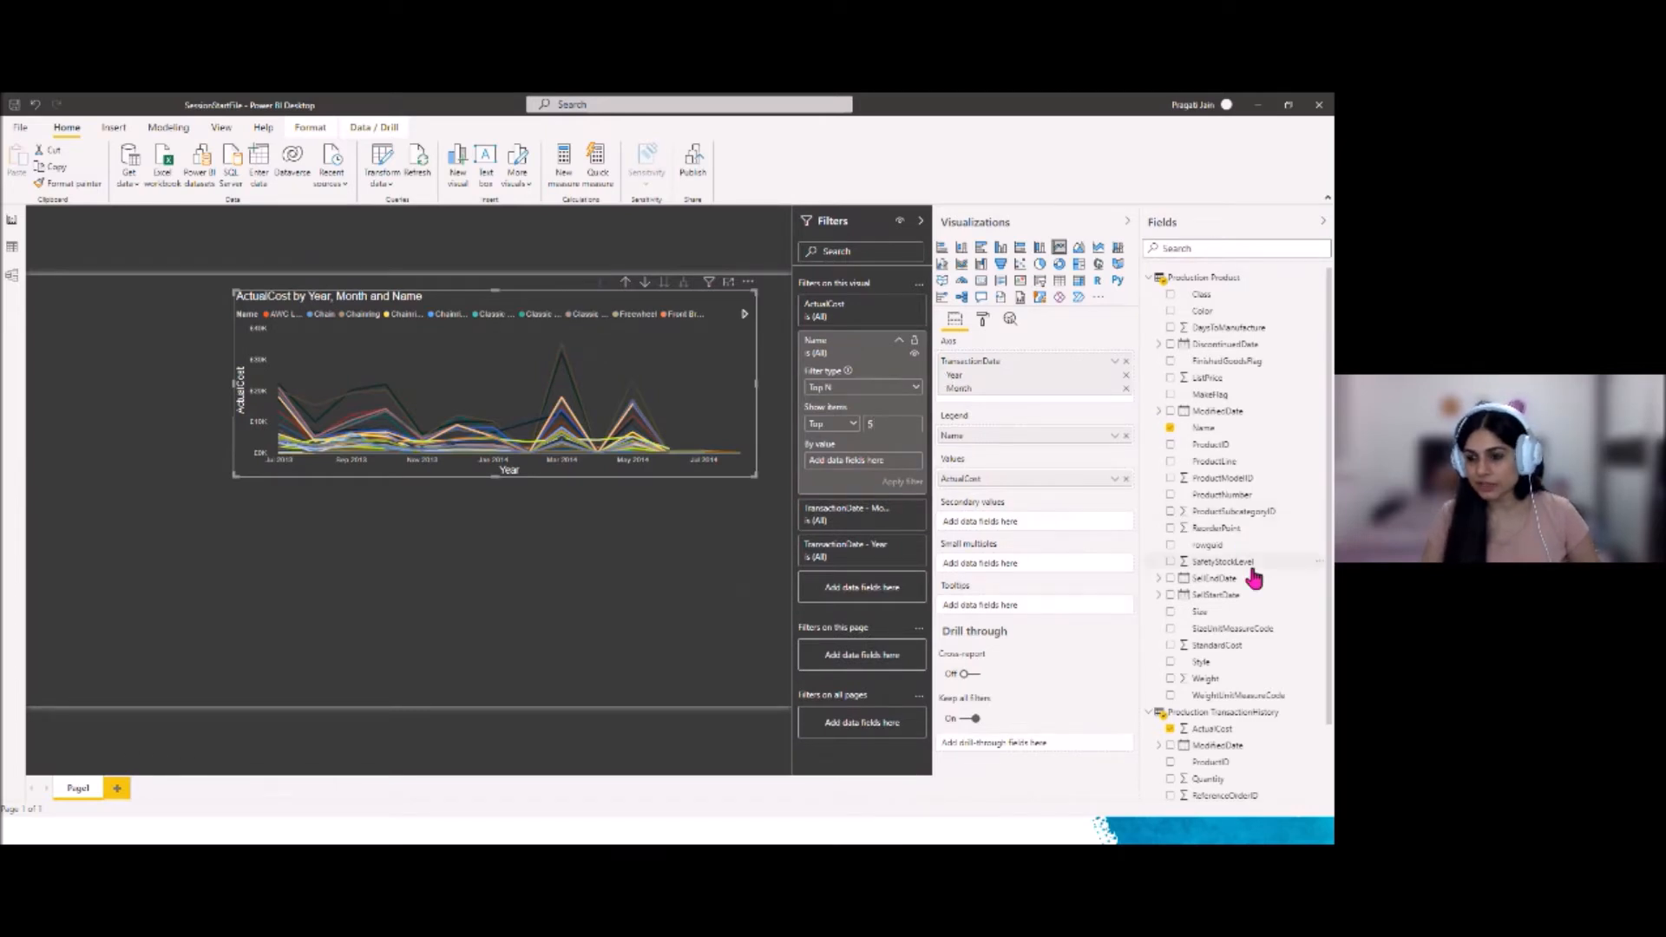
scroll(1254, 580, down, 2)
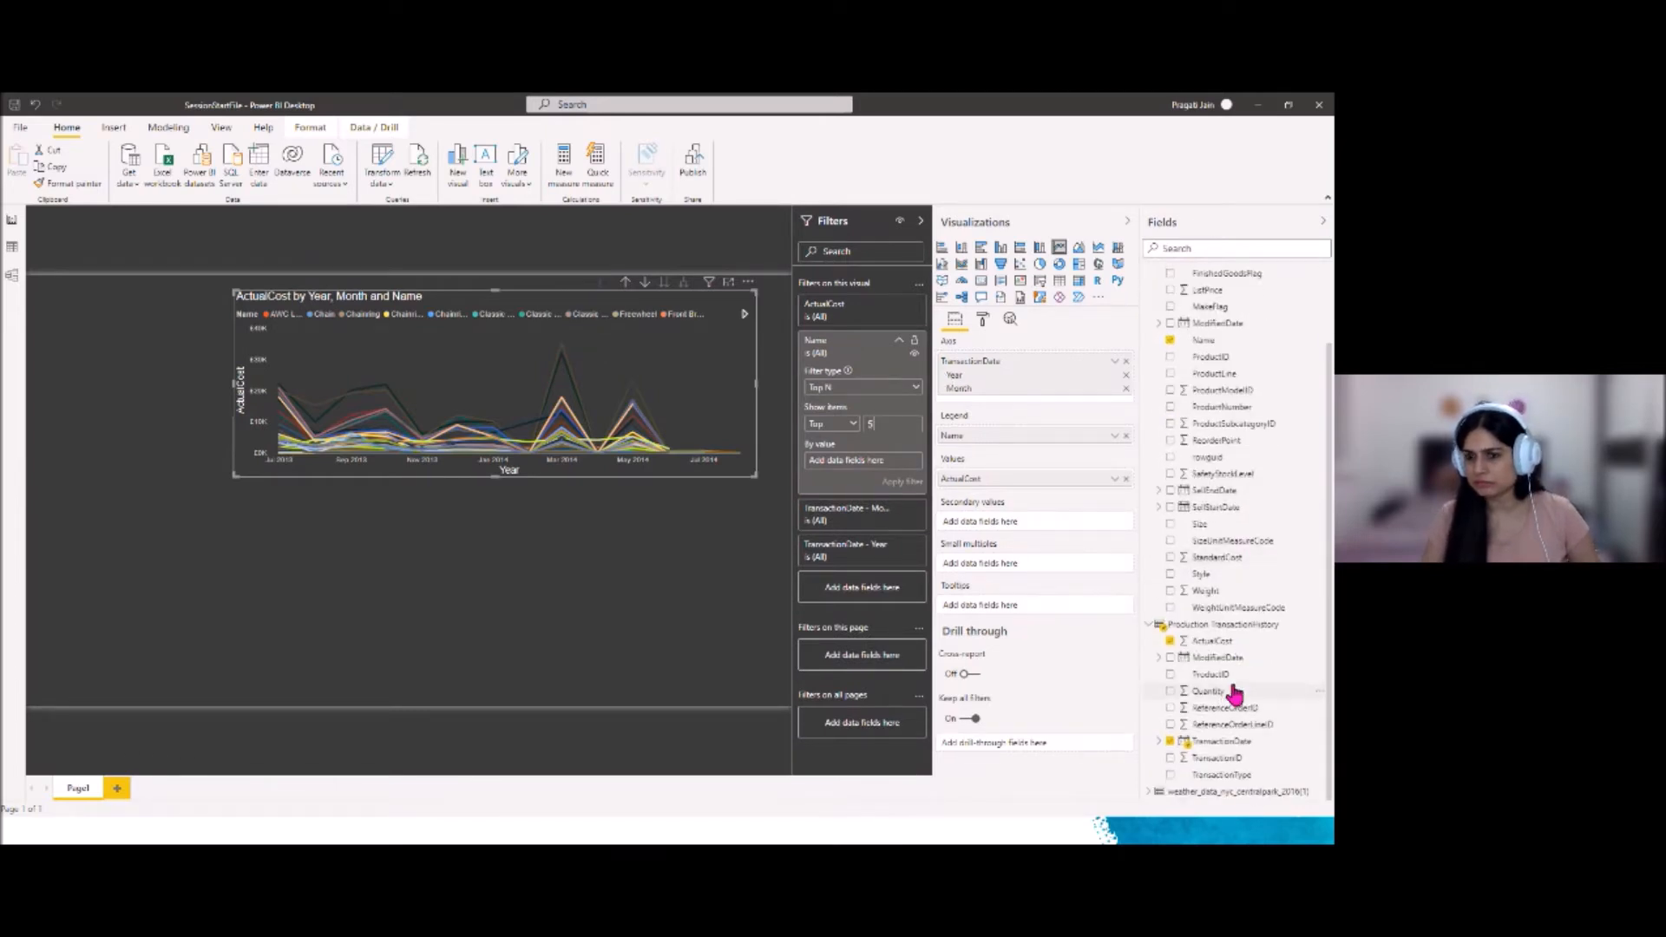
drag(1230, 695, 879, 464)
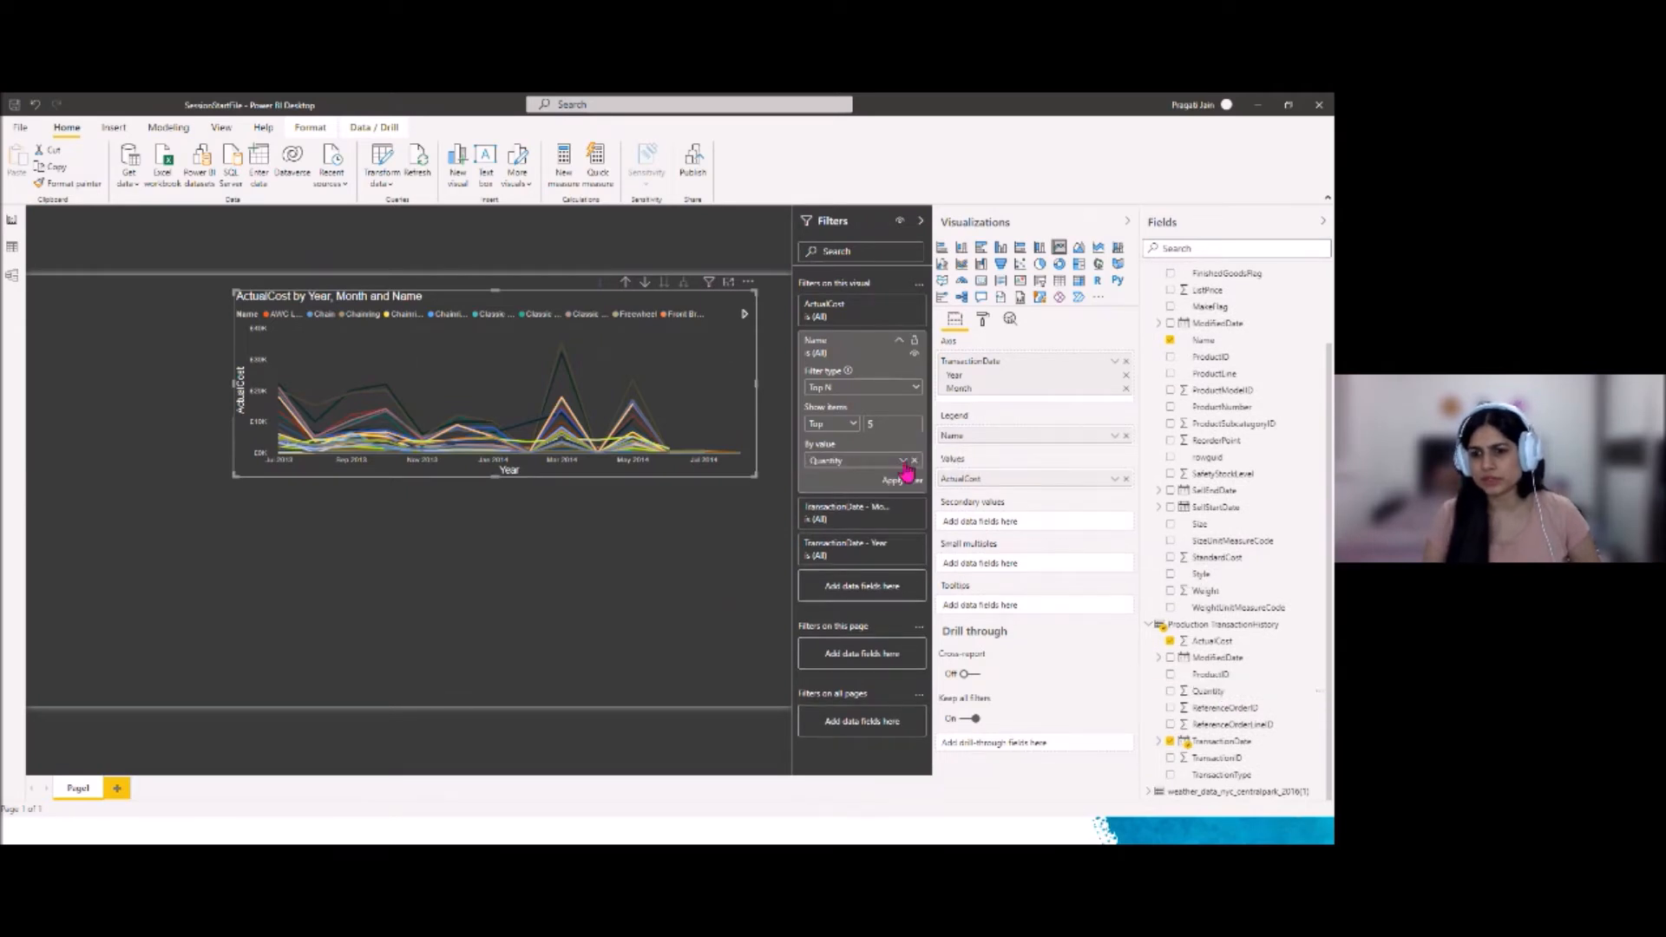
click(914, 461)
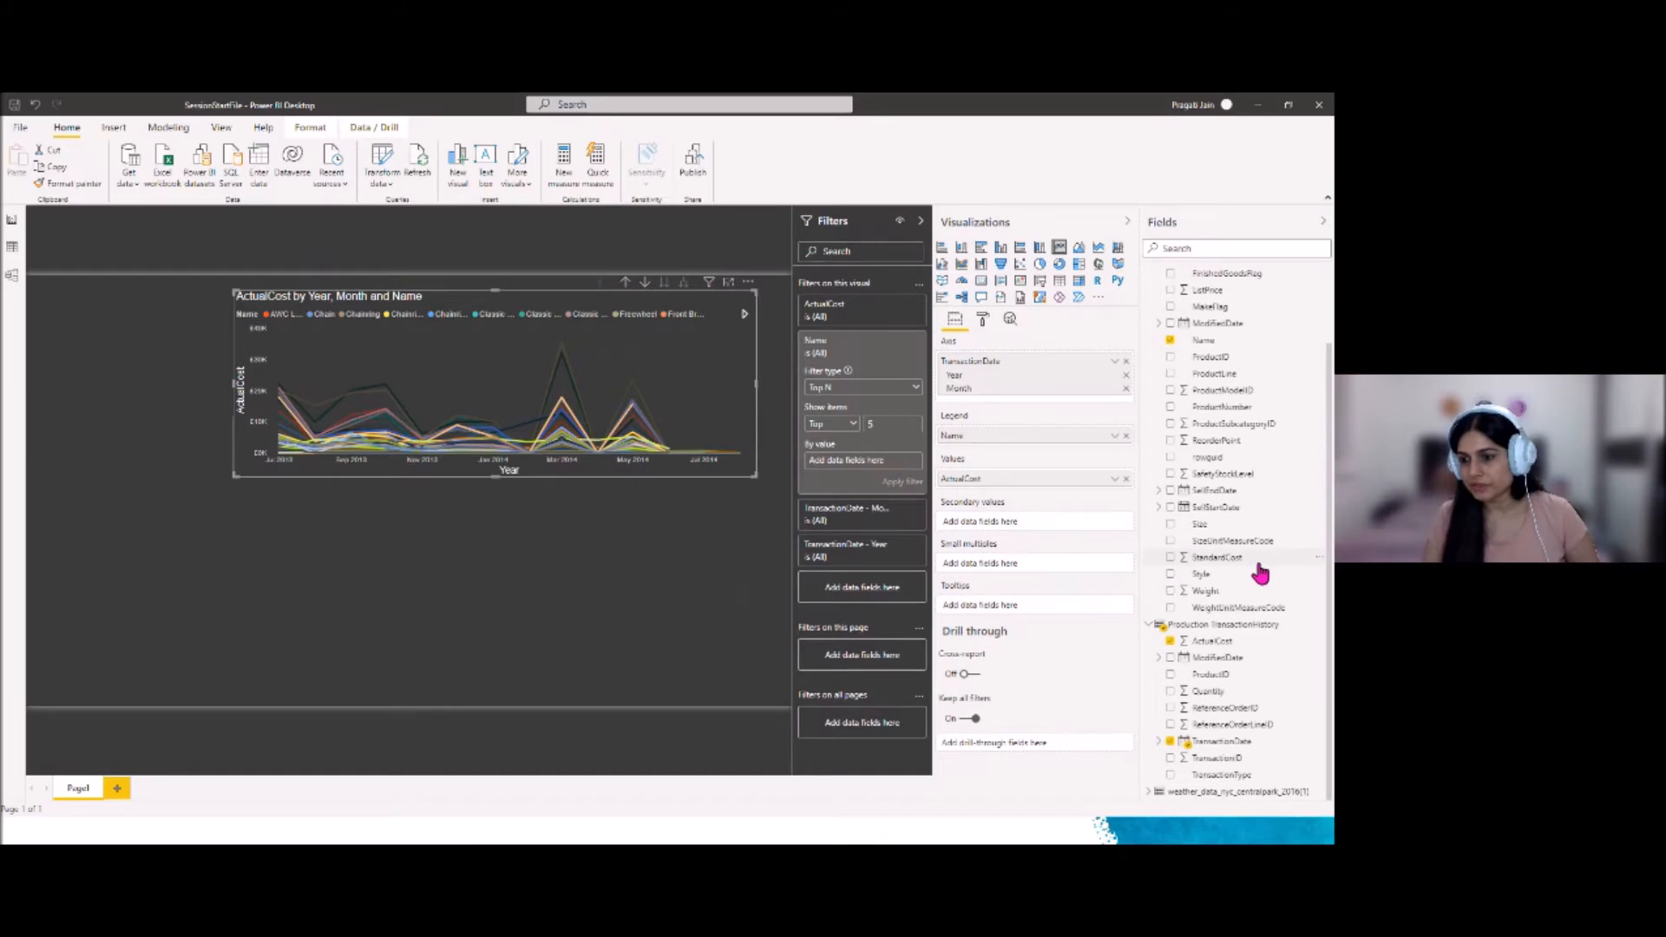
drag(1236, 646, 882, 470)
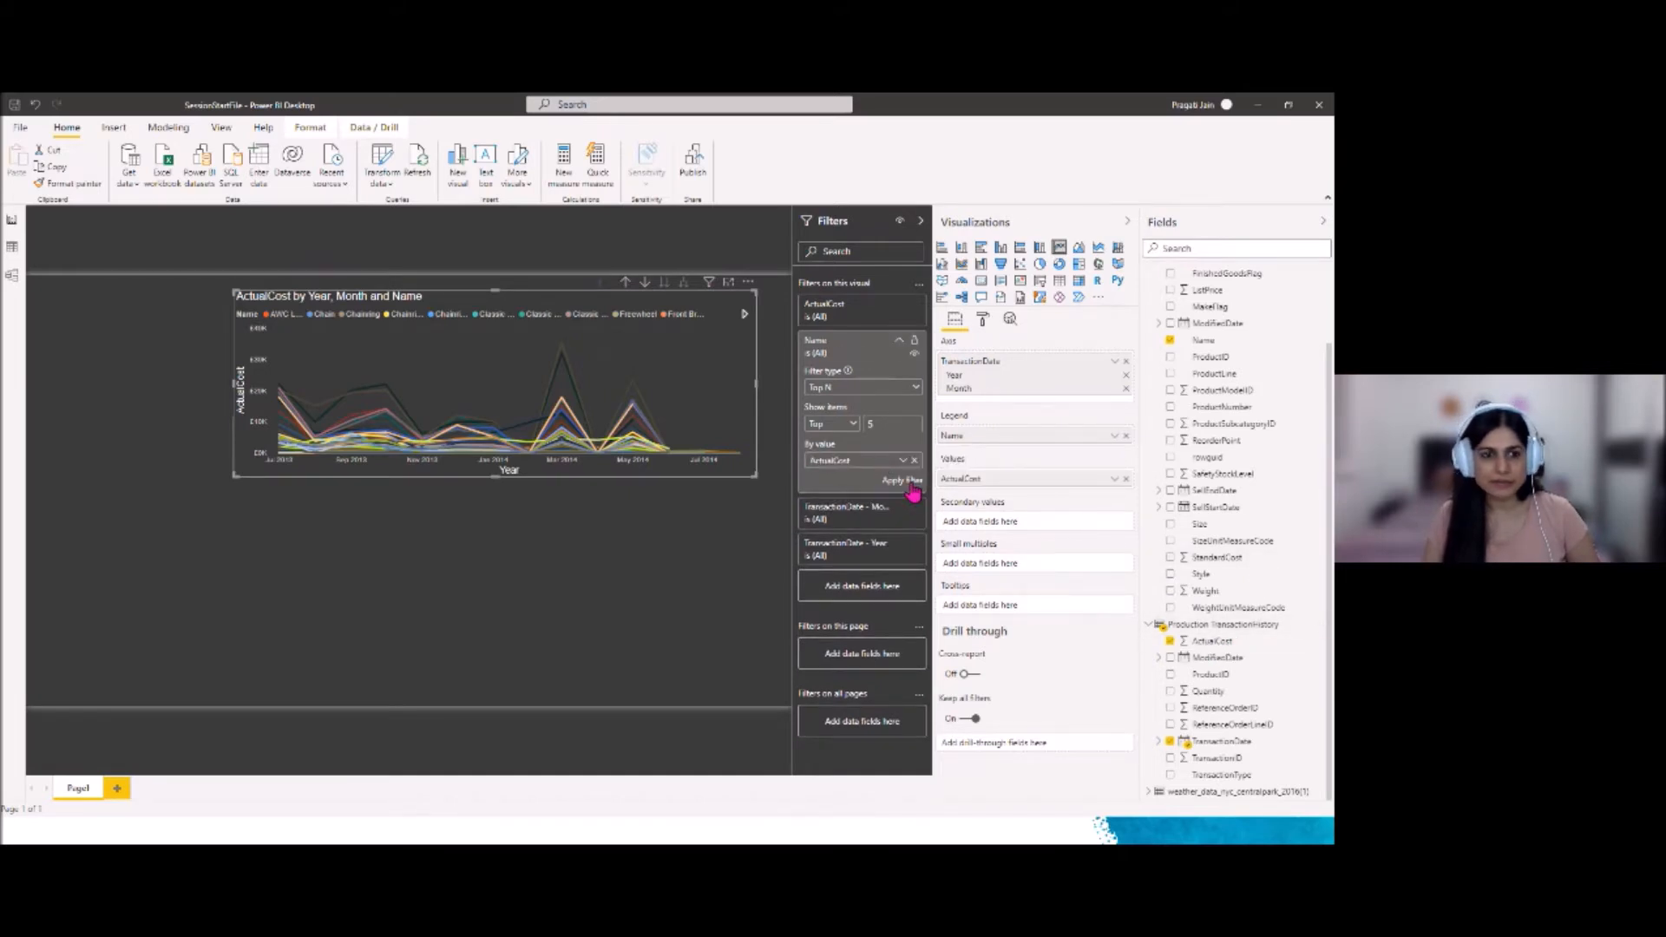
click(902, 481)
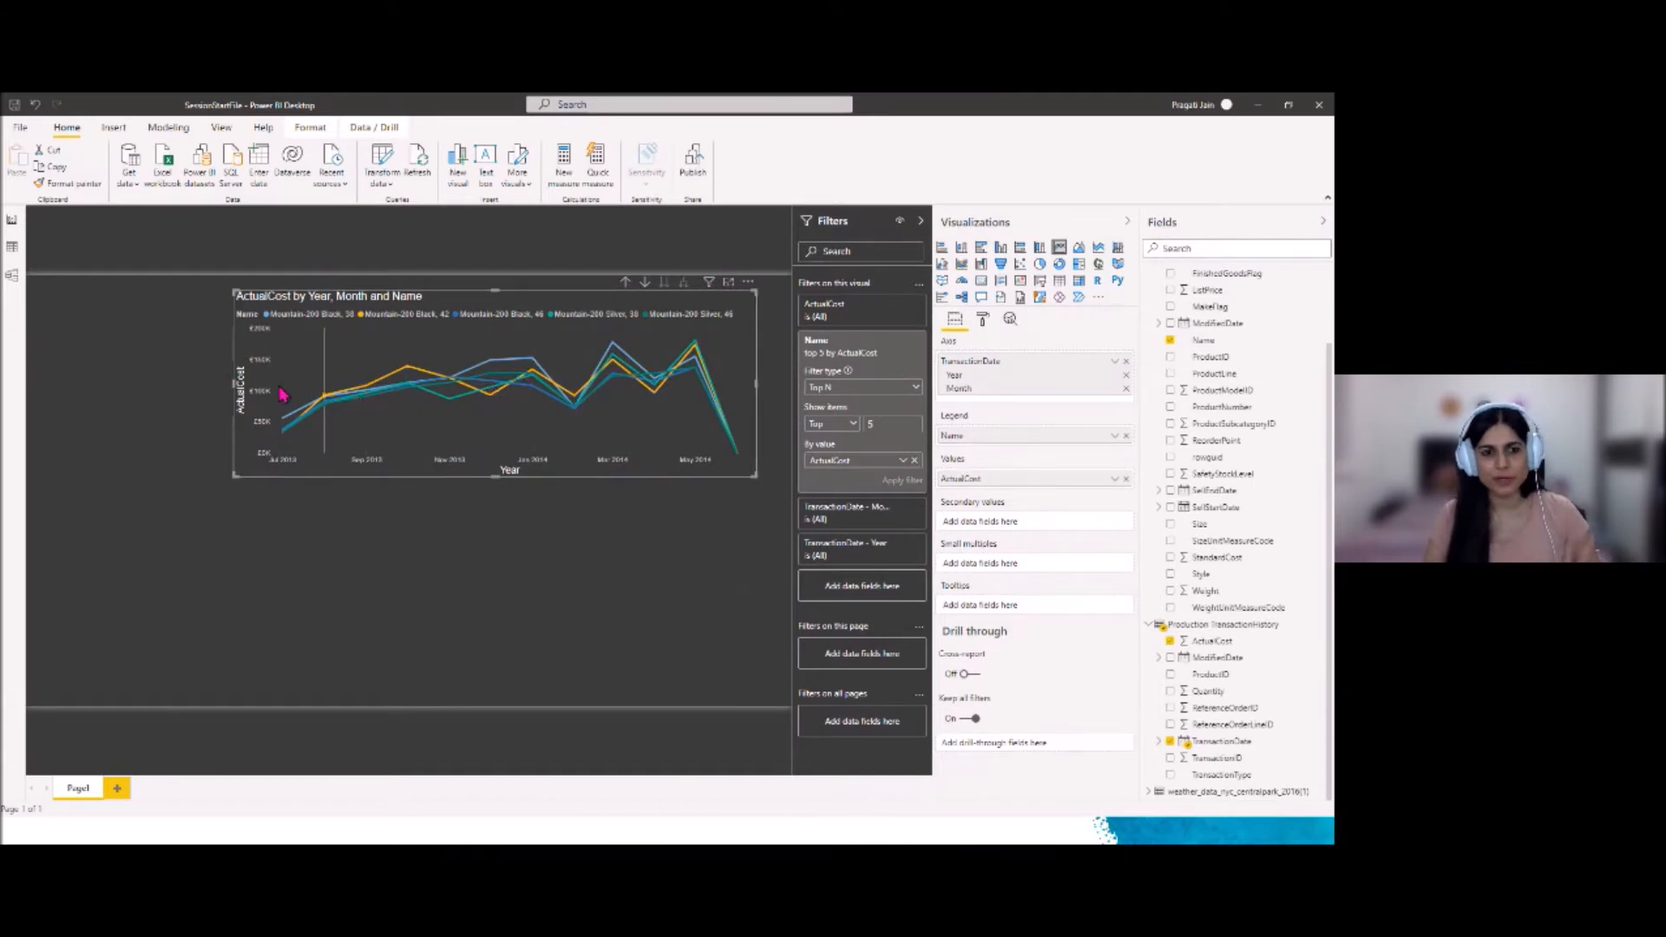
click(900, 340)
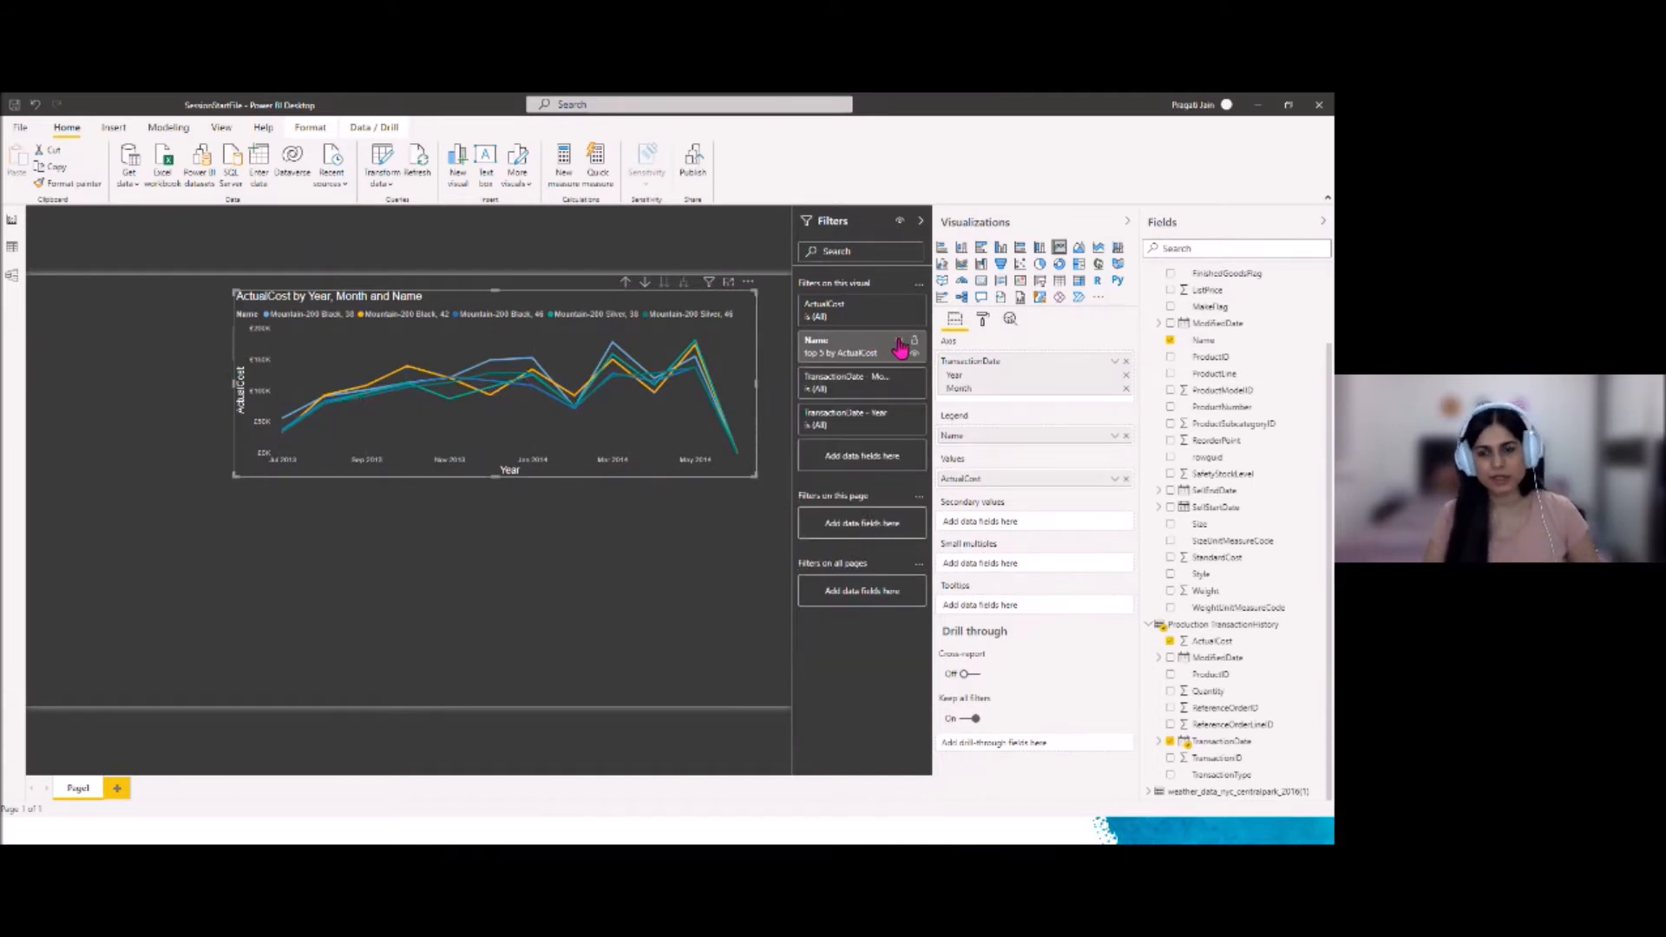
click(920, 221)
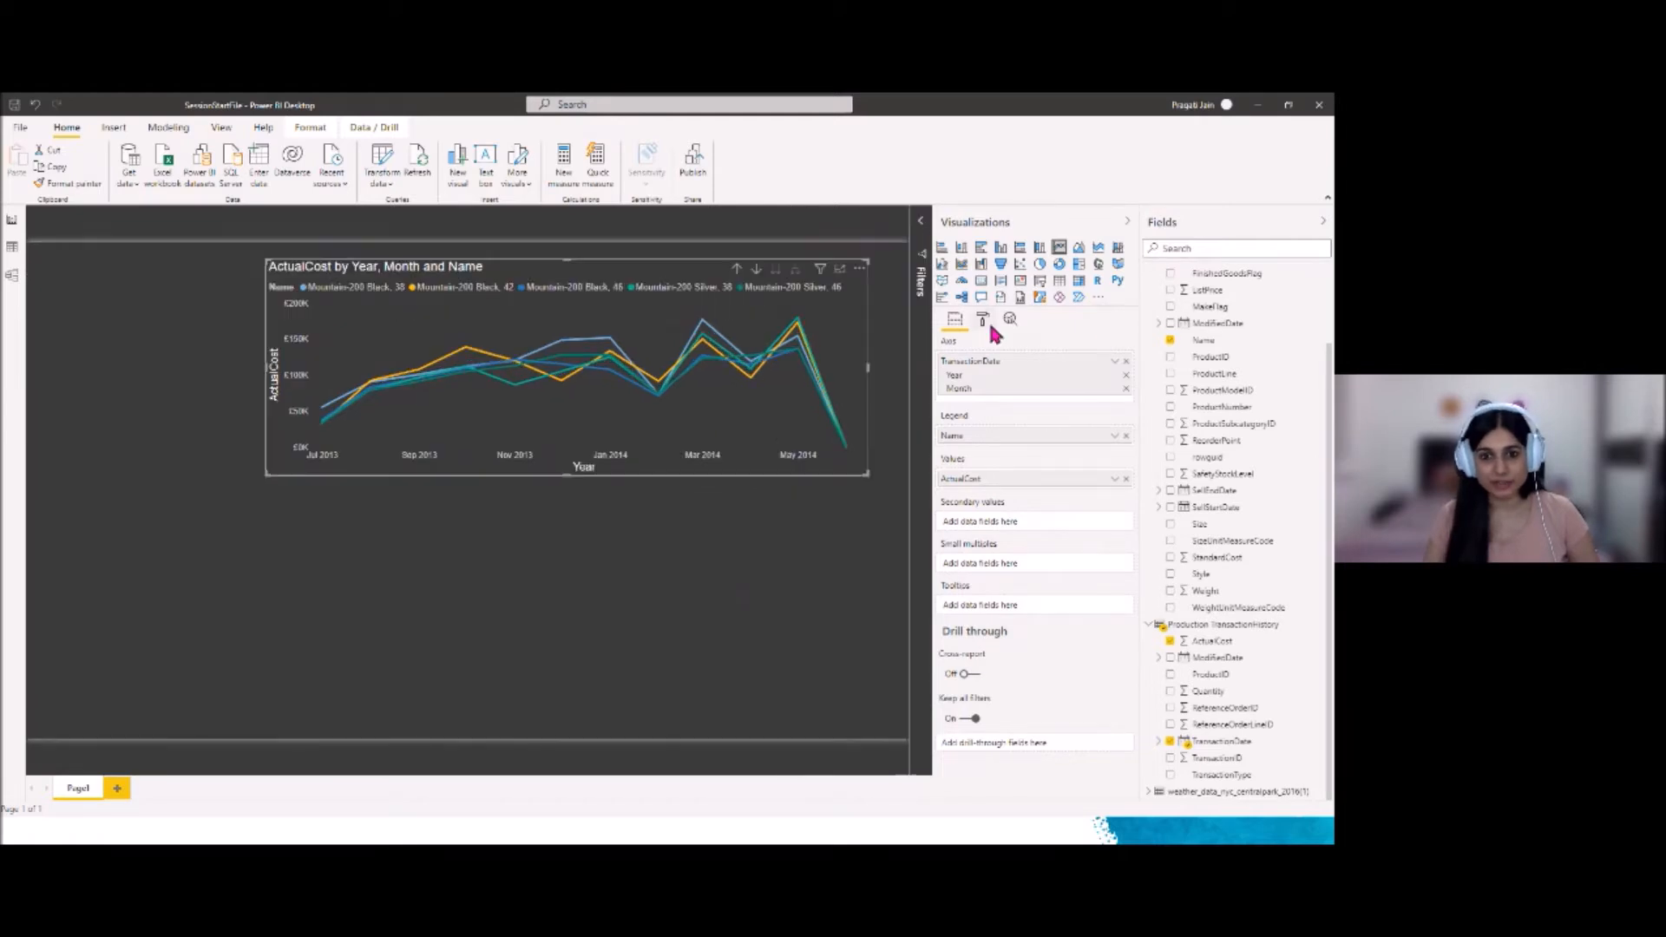
Turn on the line chart's border and set its colour to white
click(983, 320)
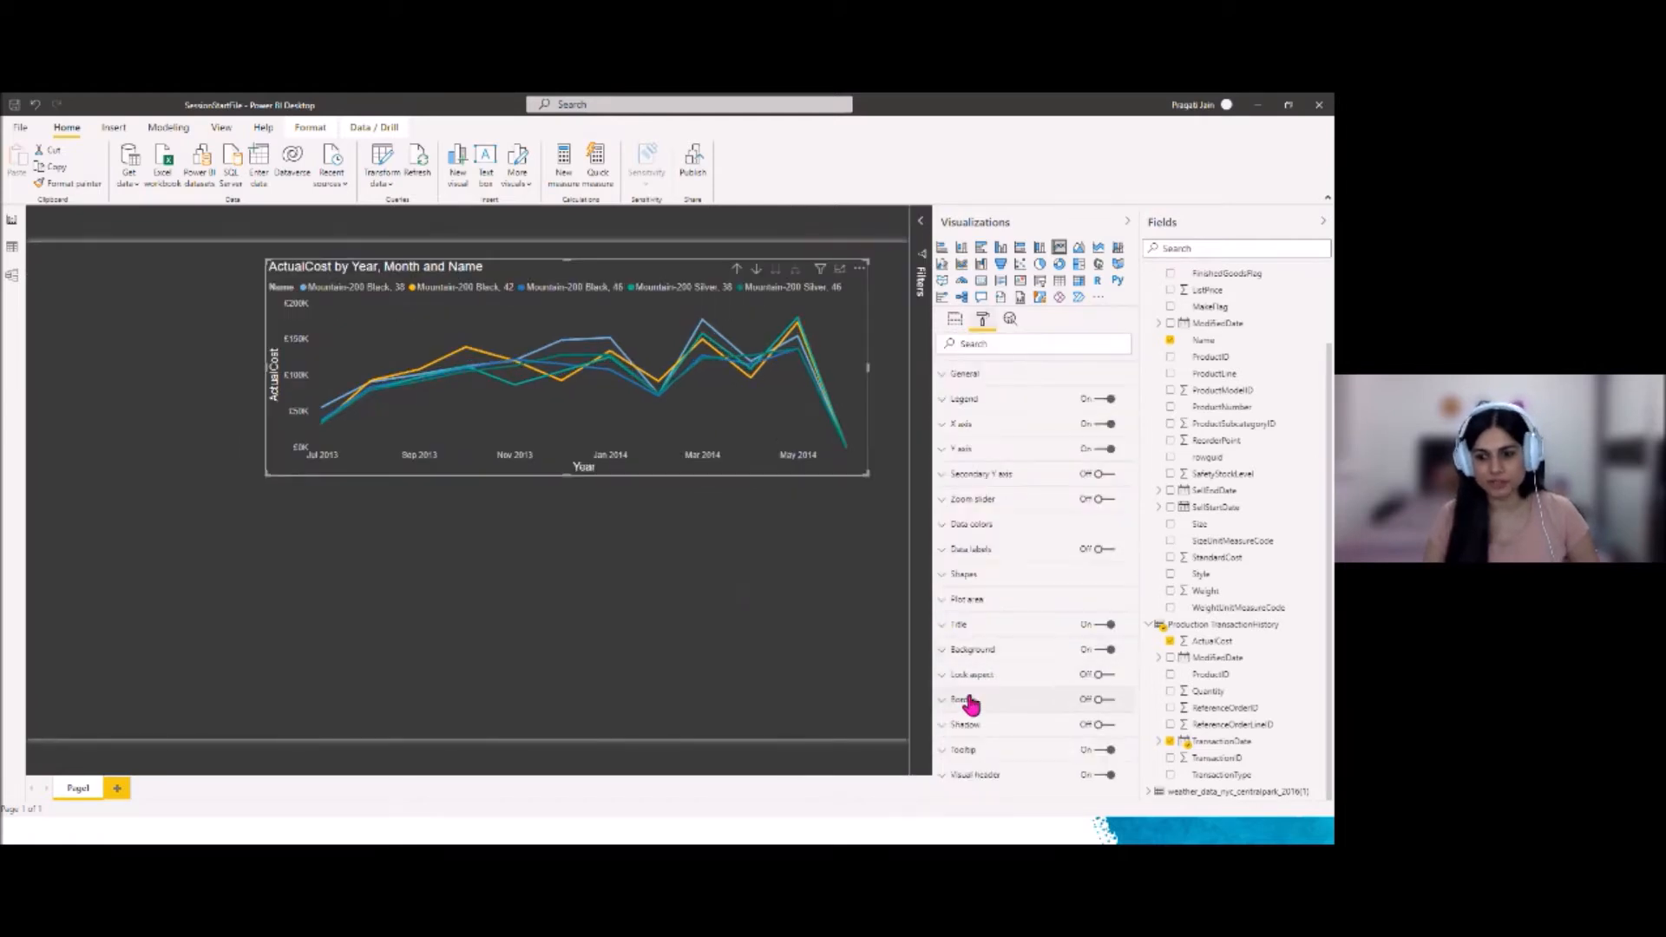
click(1101, 699)
click(952, 705)
click(966, 743)
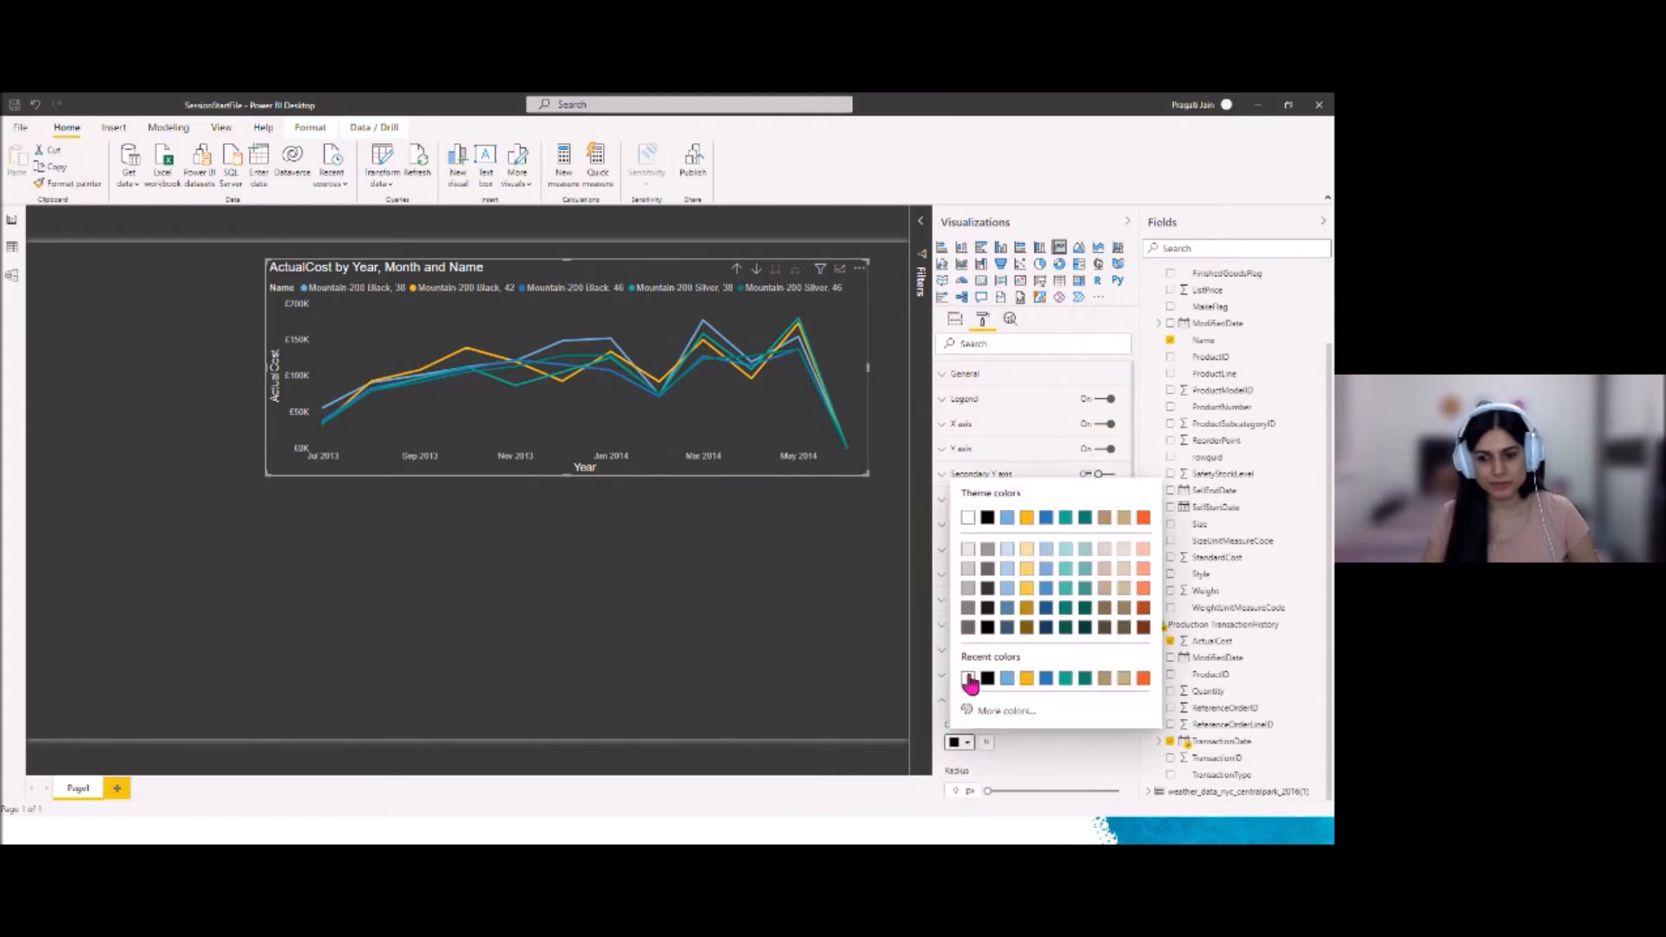
click(970, 679)
click(421, 619)
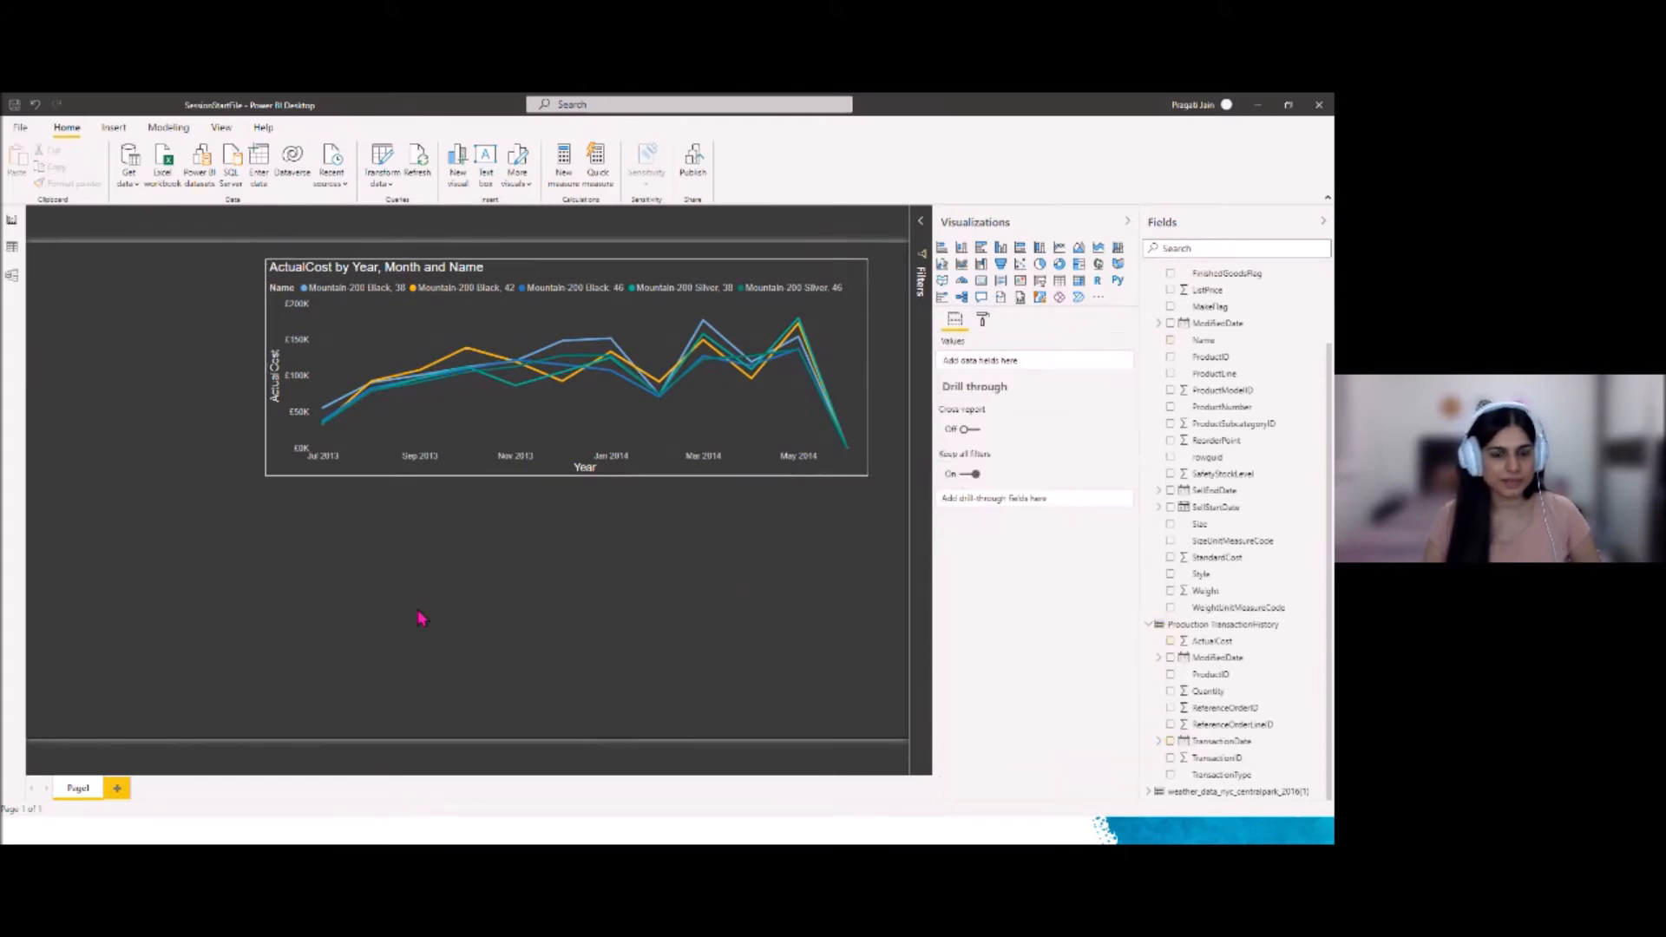
Change the line chart's title text to "Total Cost Trend for Top 5 Products"
click(532, 271)
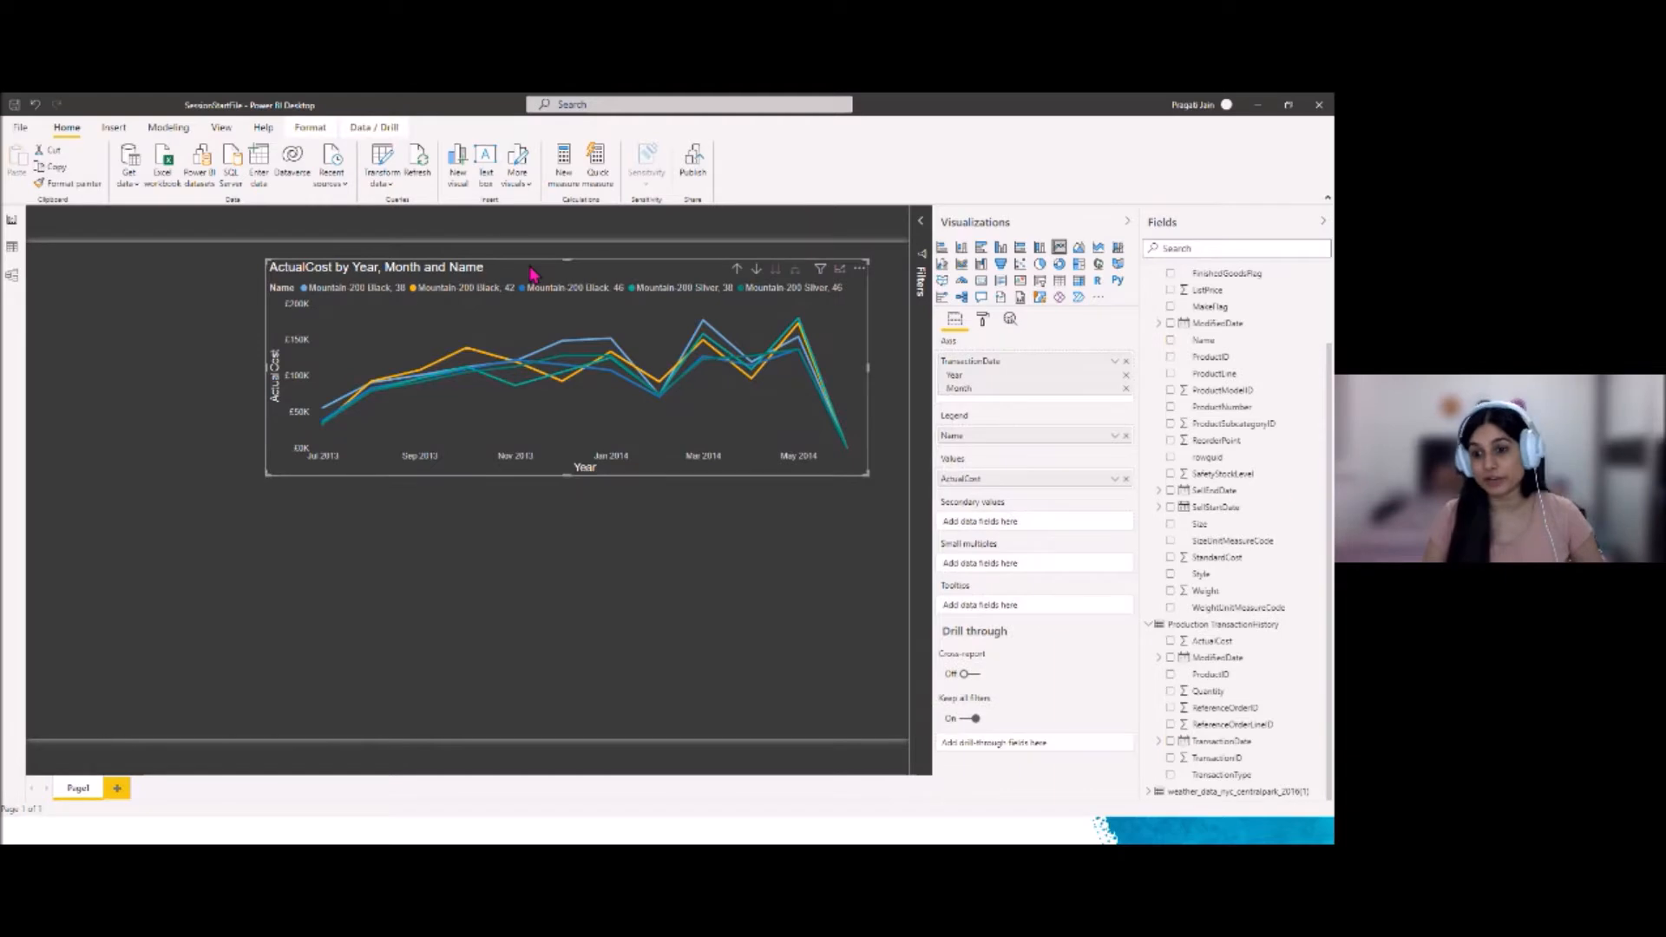
click(984, 320)
click(961, 625)
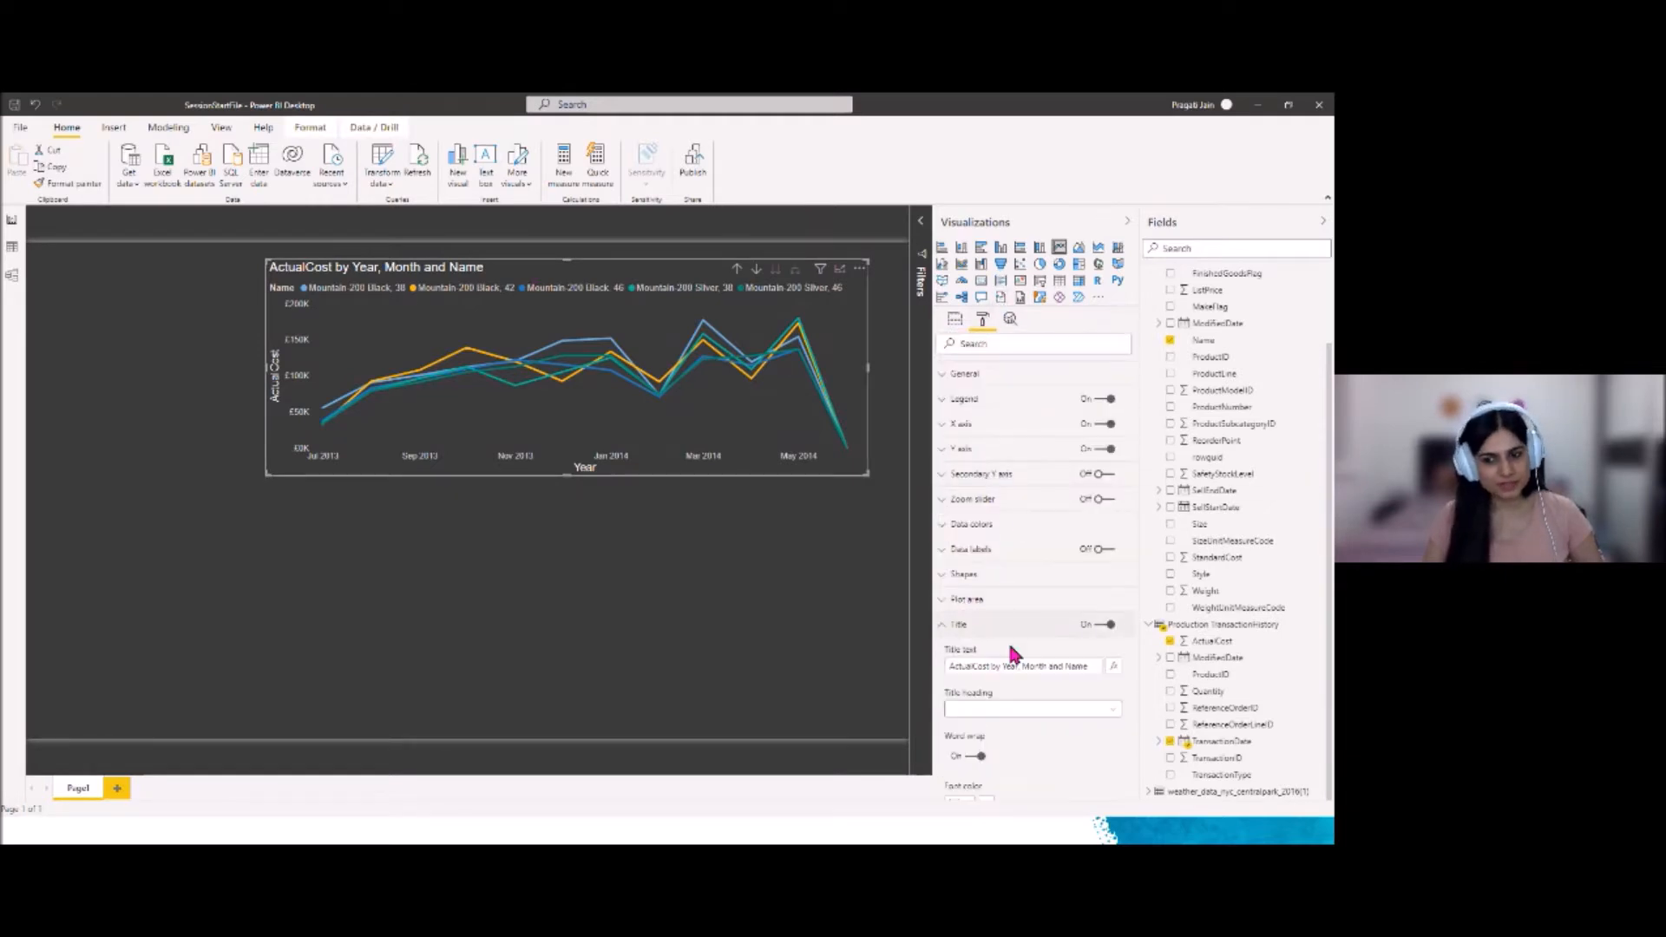
drag(949, 668, 1095, 667)
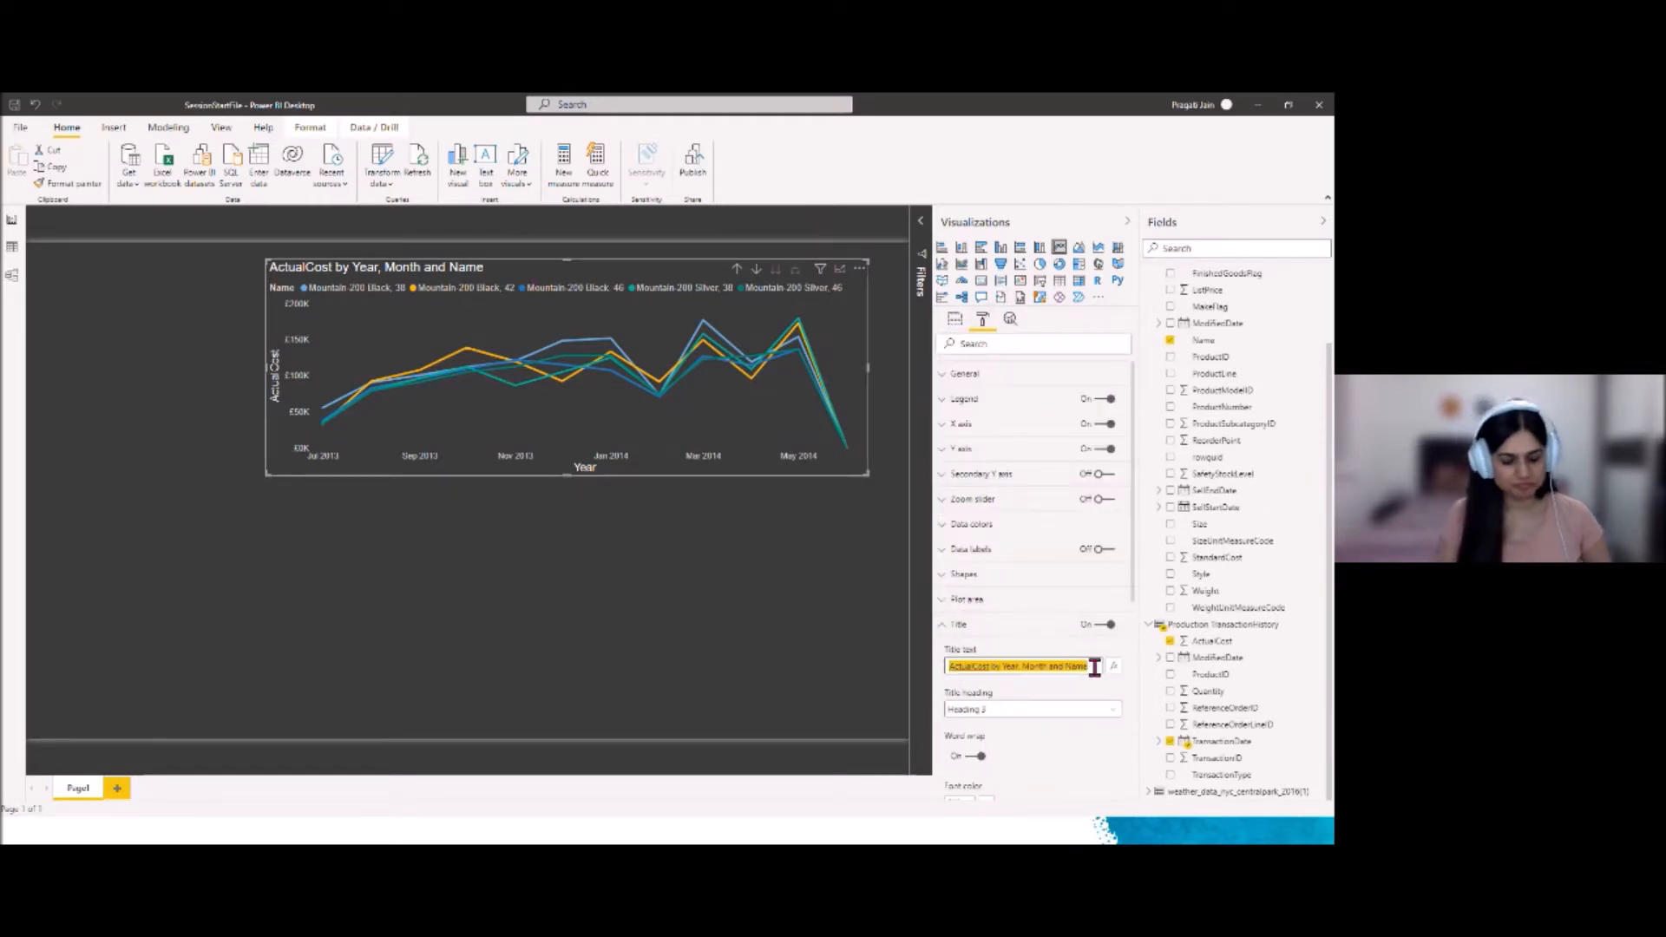
text(Tot)
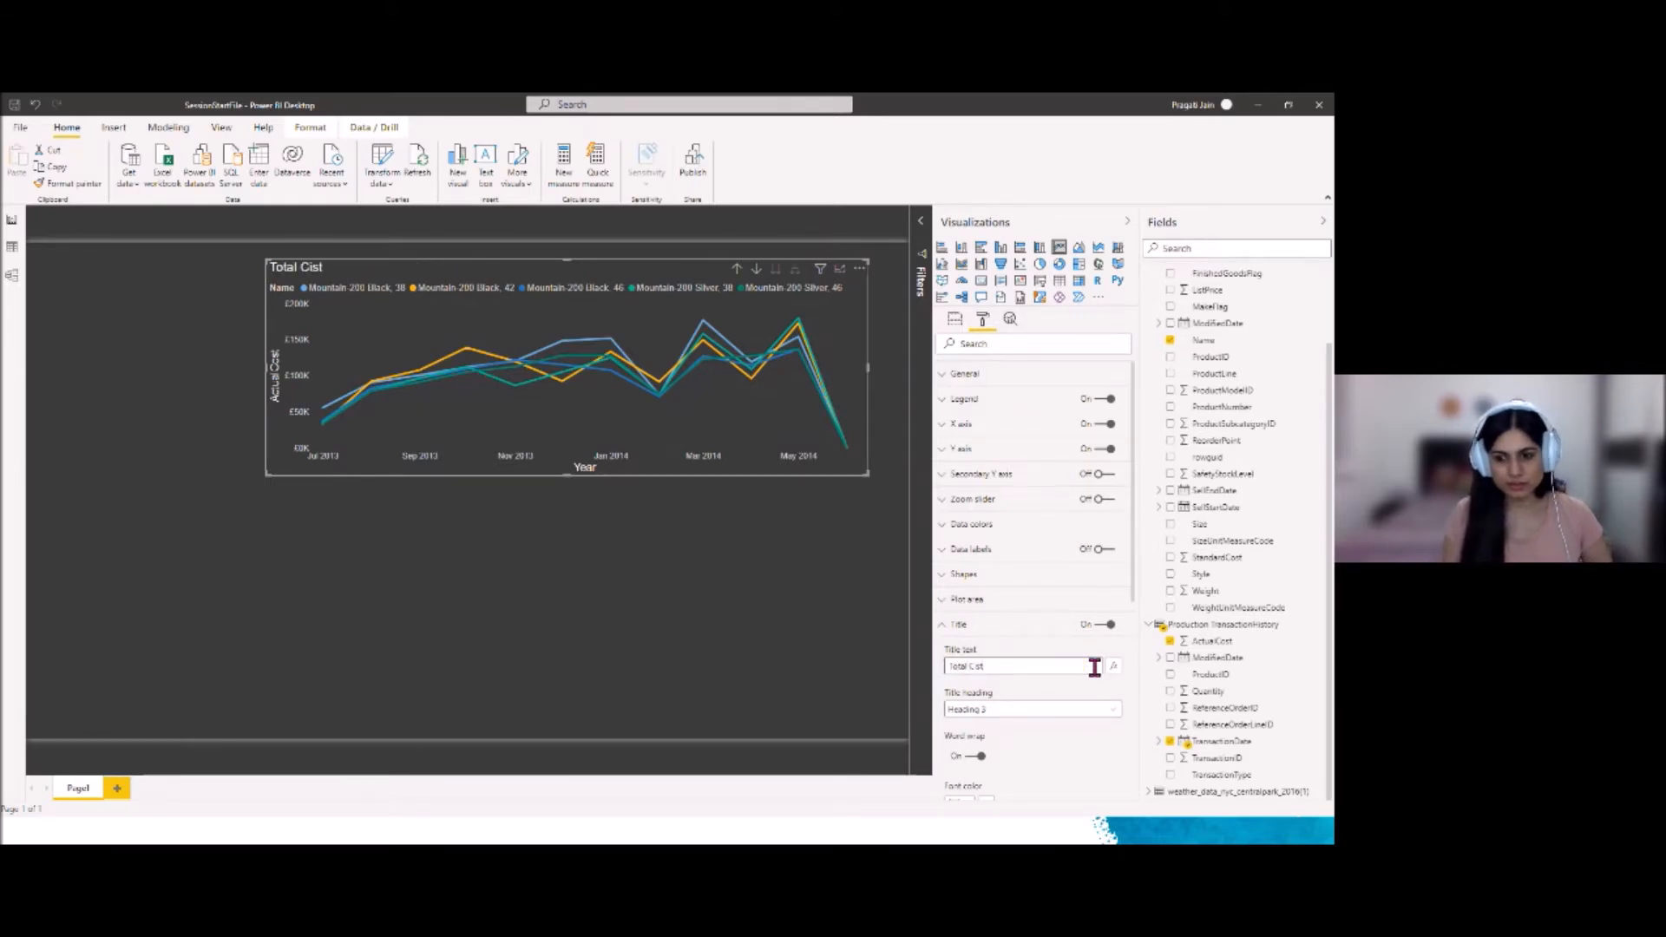
text(al Cost Trend for Top 5 Products)
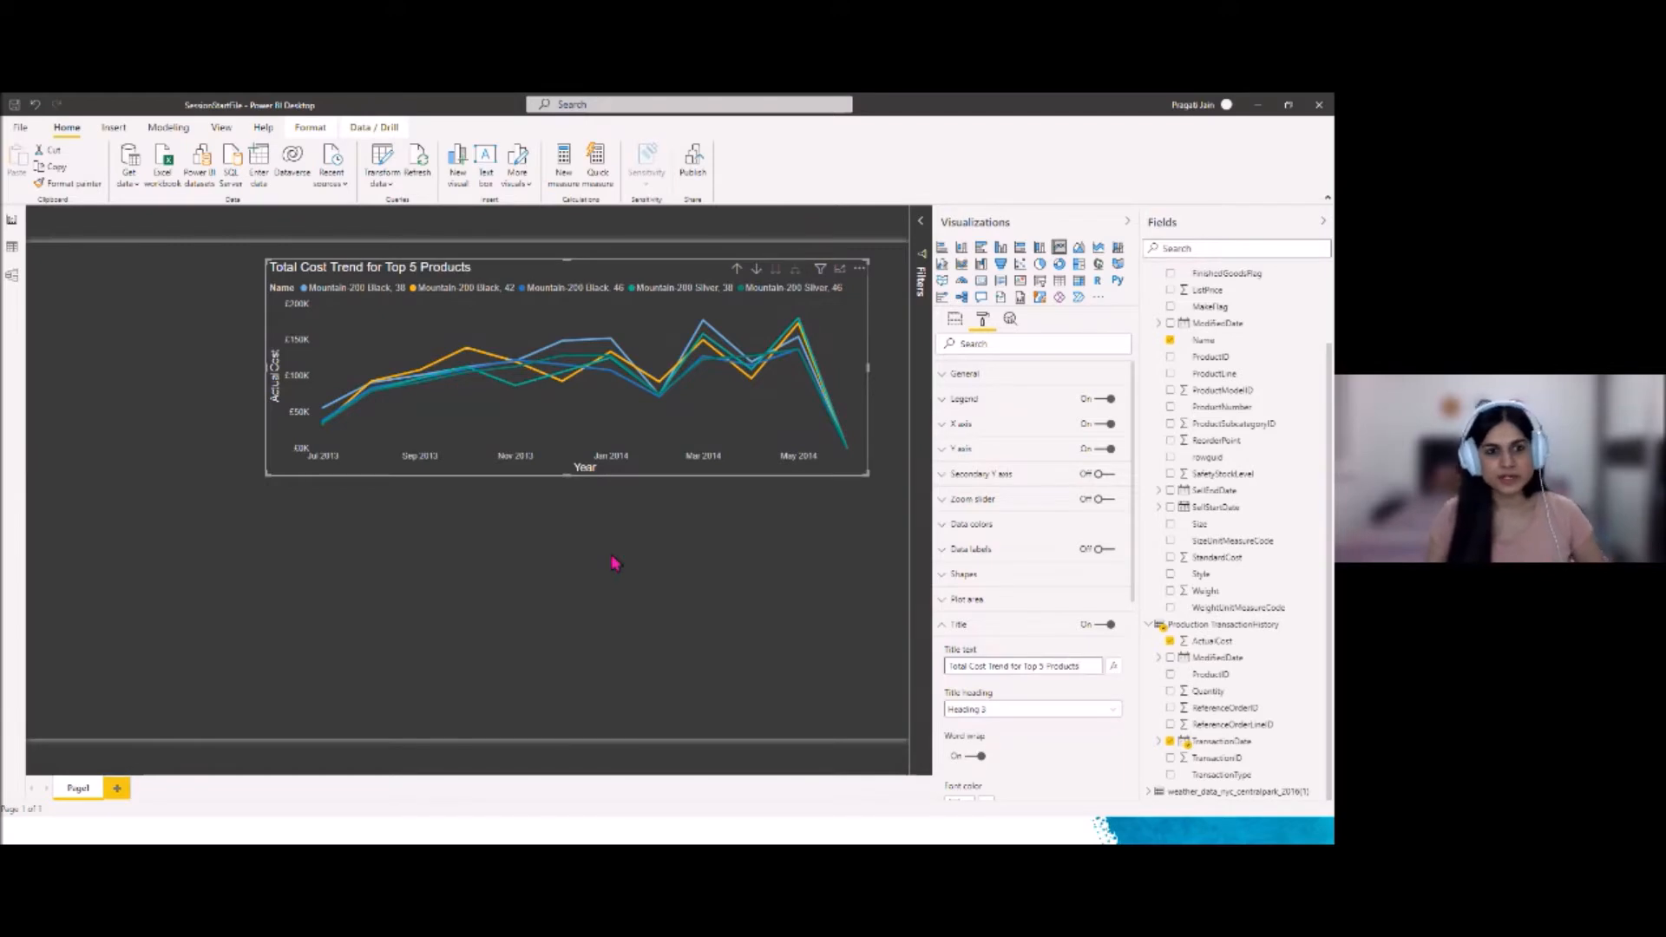
click(500, 631)
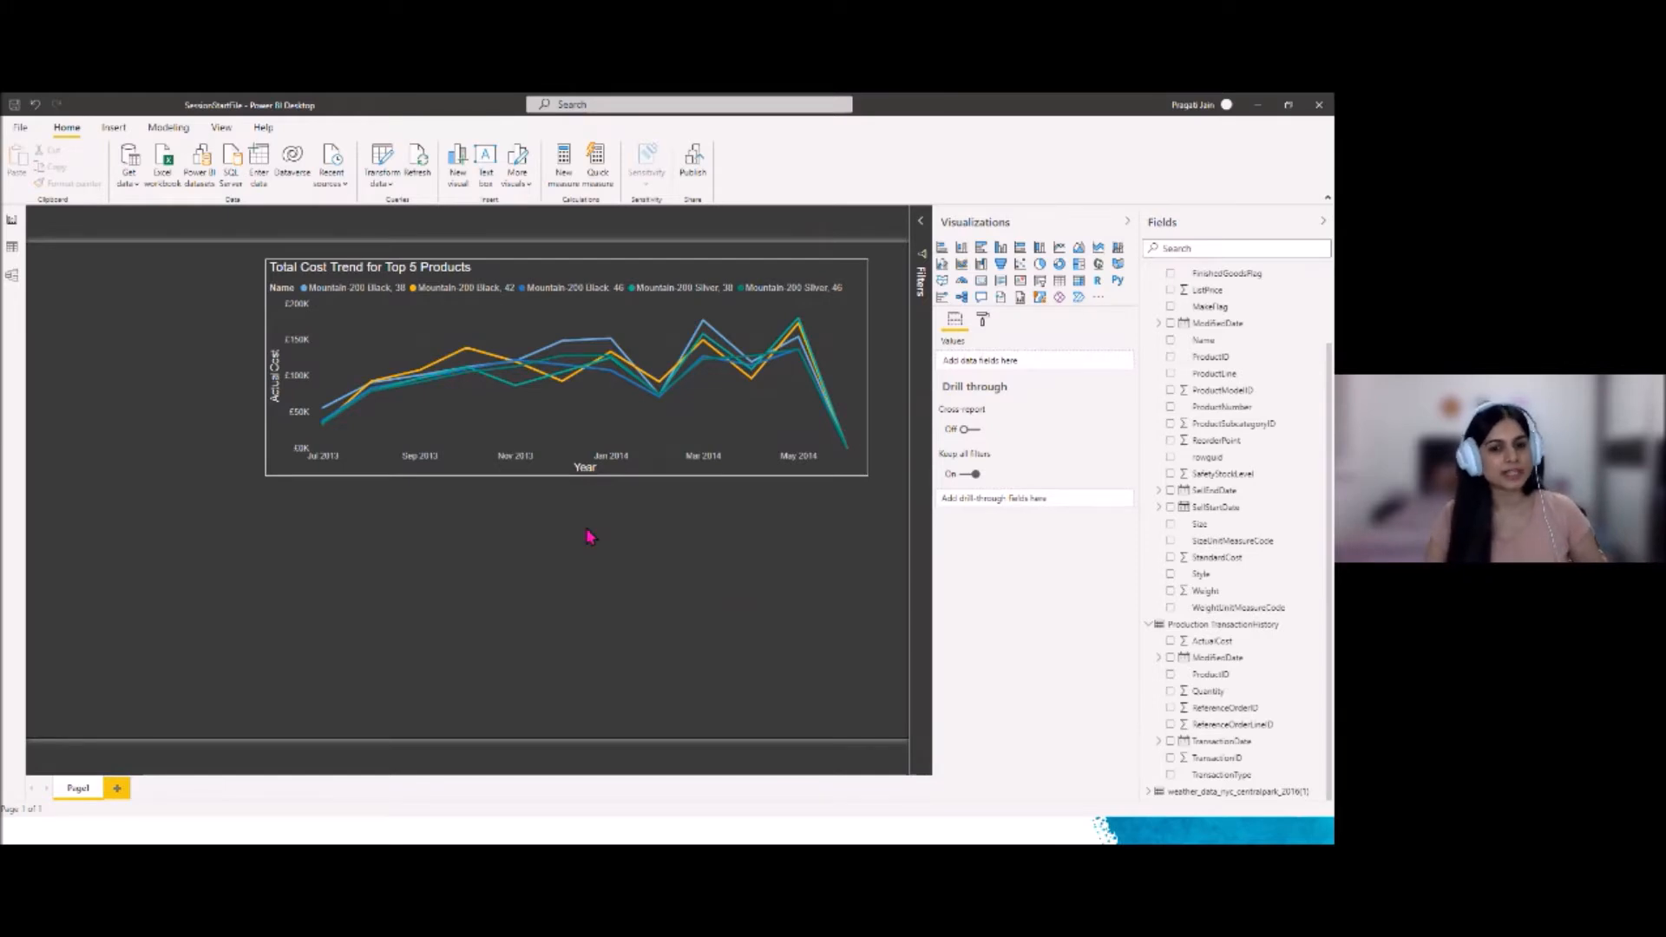
Duplicate the line chart and place the copy directly below the original
click(560, 473)
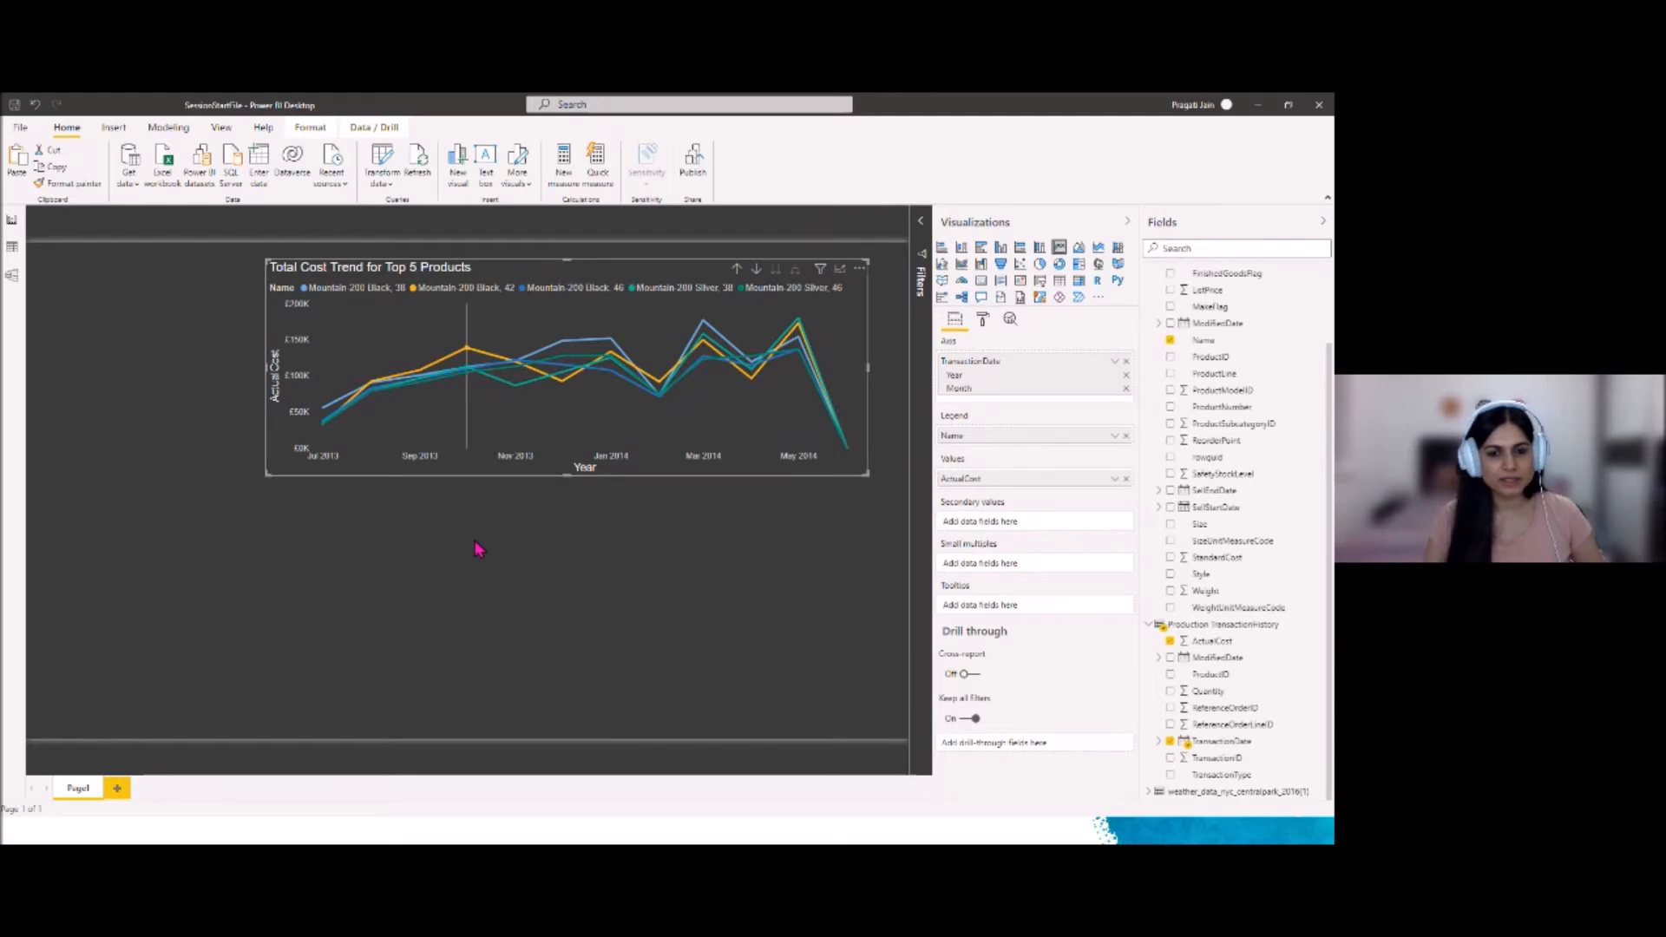
click(566, 581)
click(524, 476)
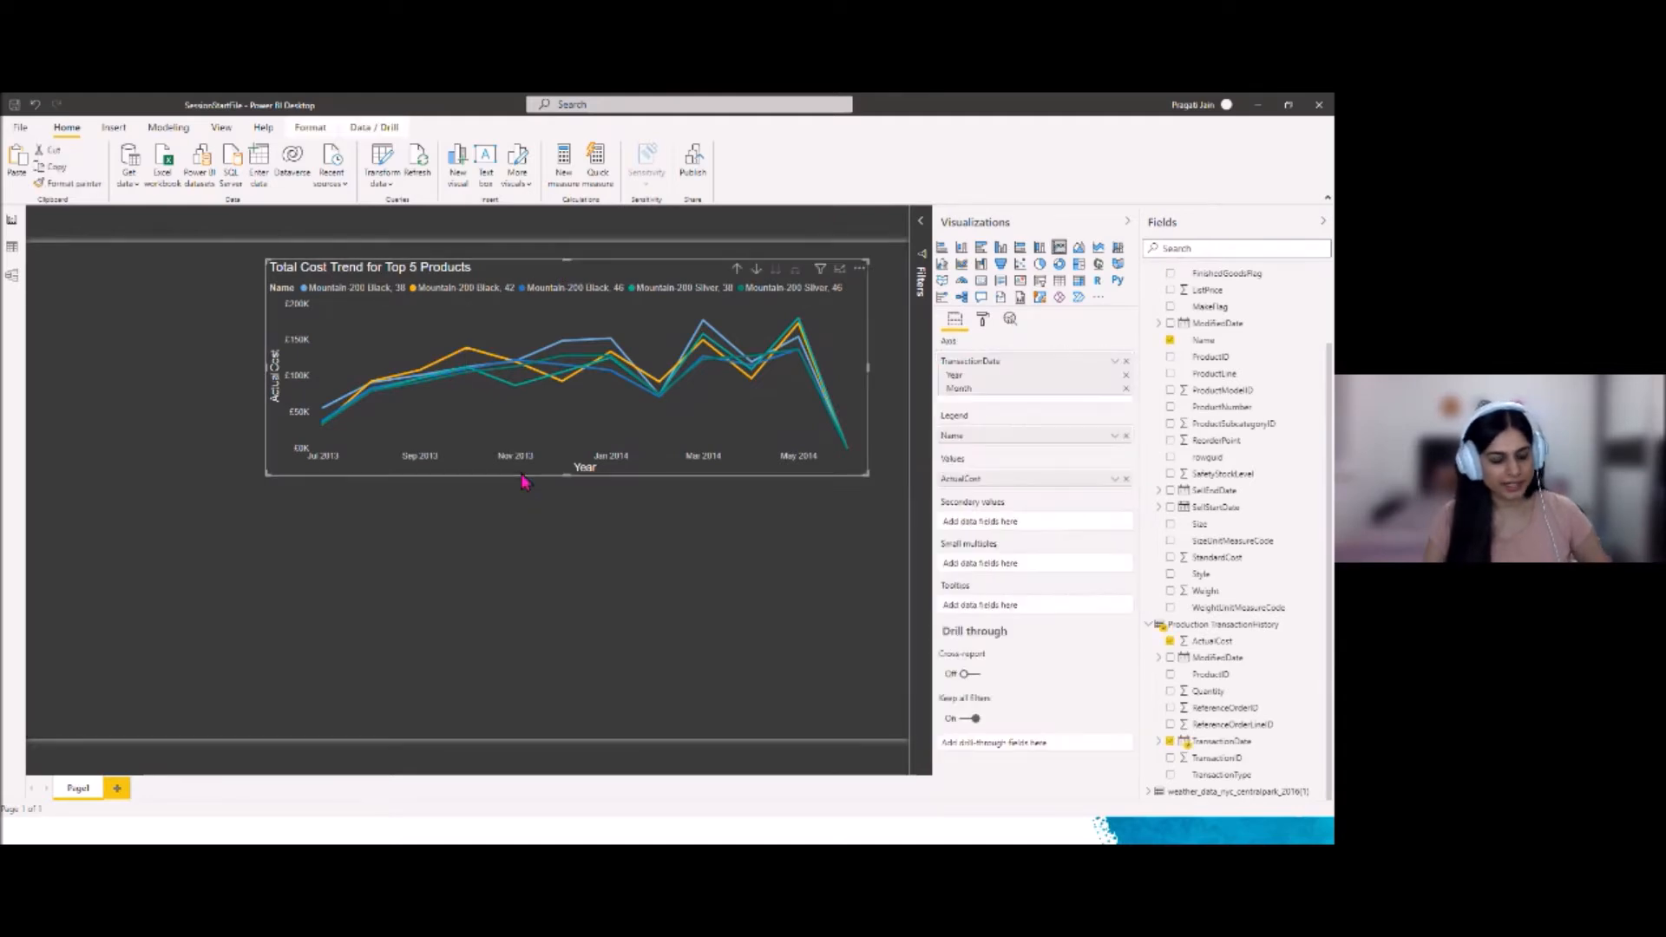
click(509, 592)
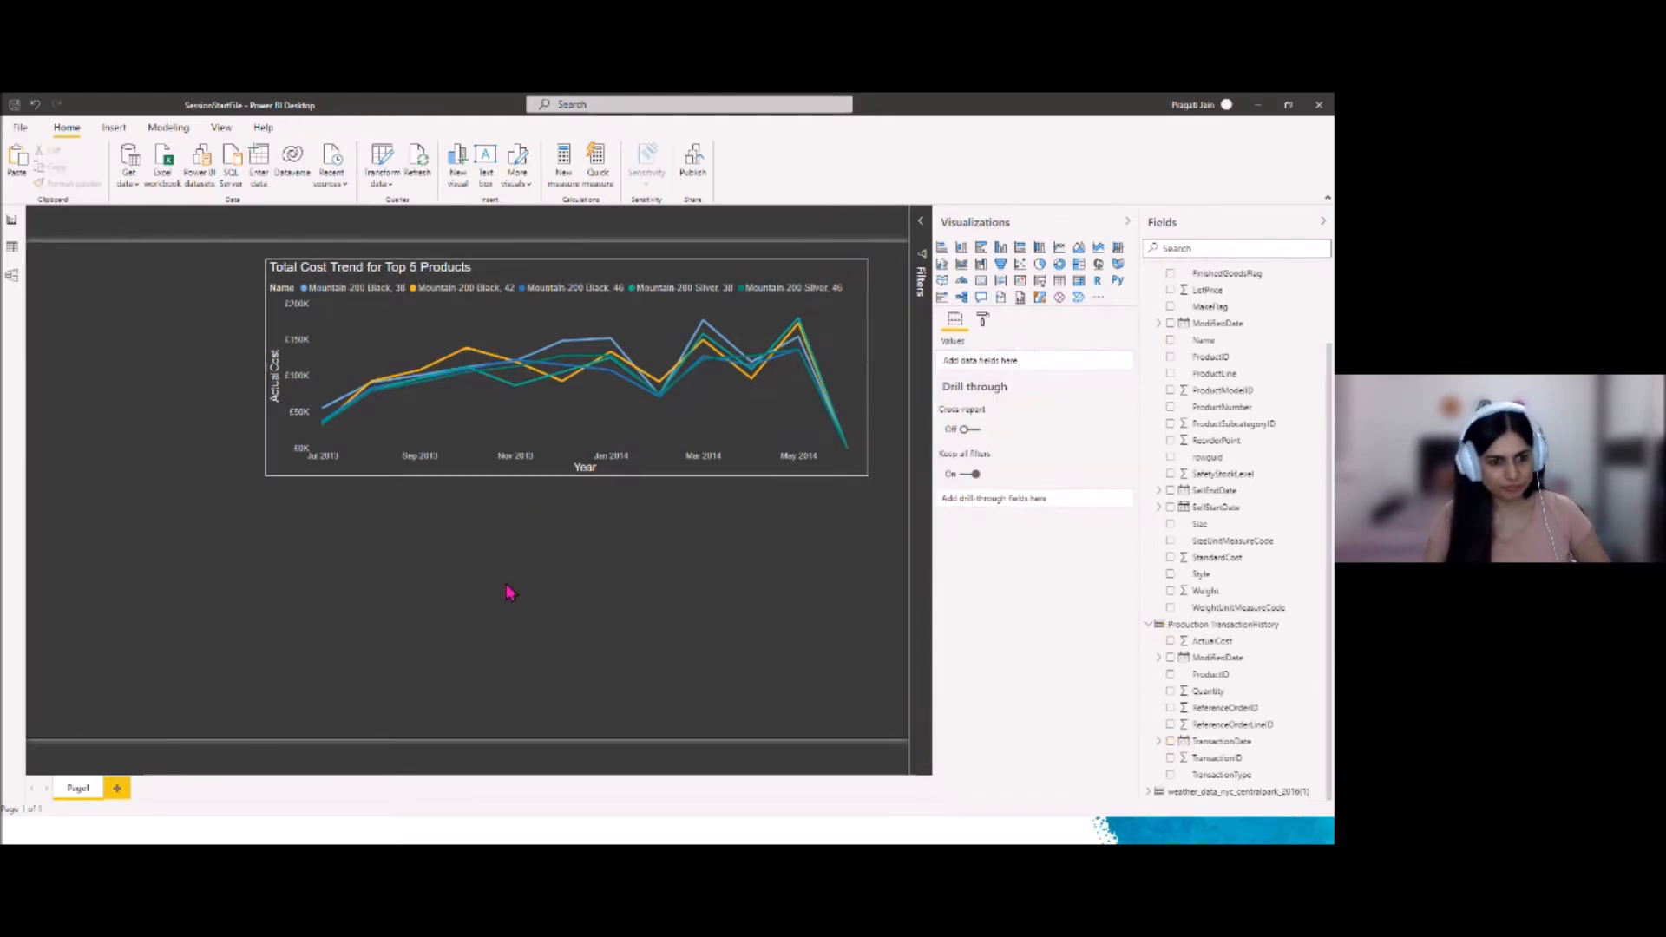
click(507, 408)
drag(505, 288, 497, 506)
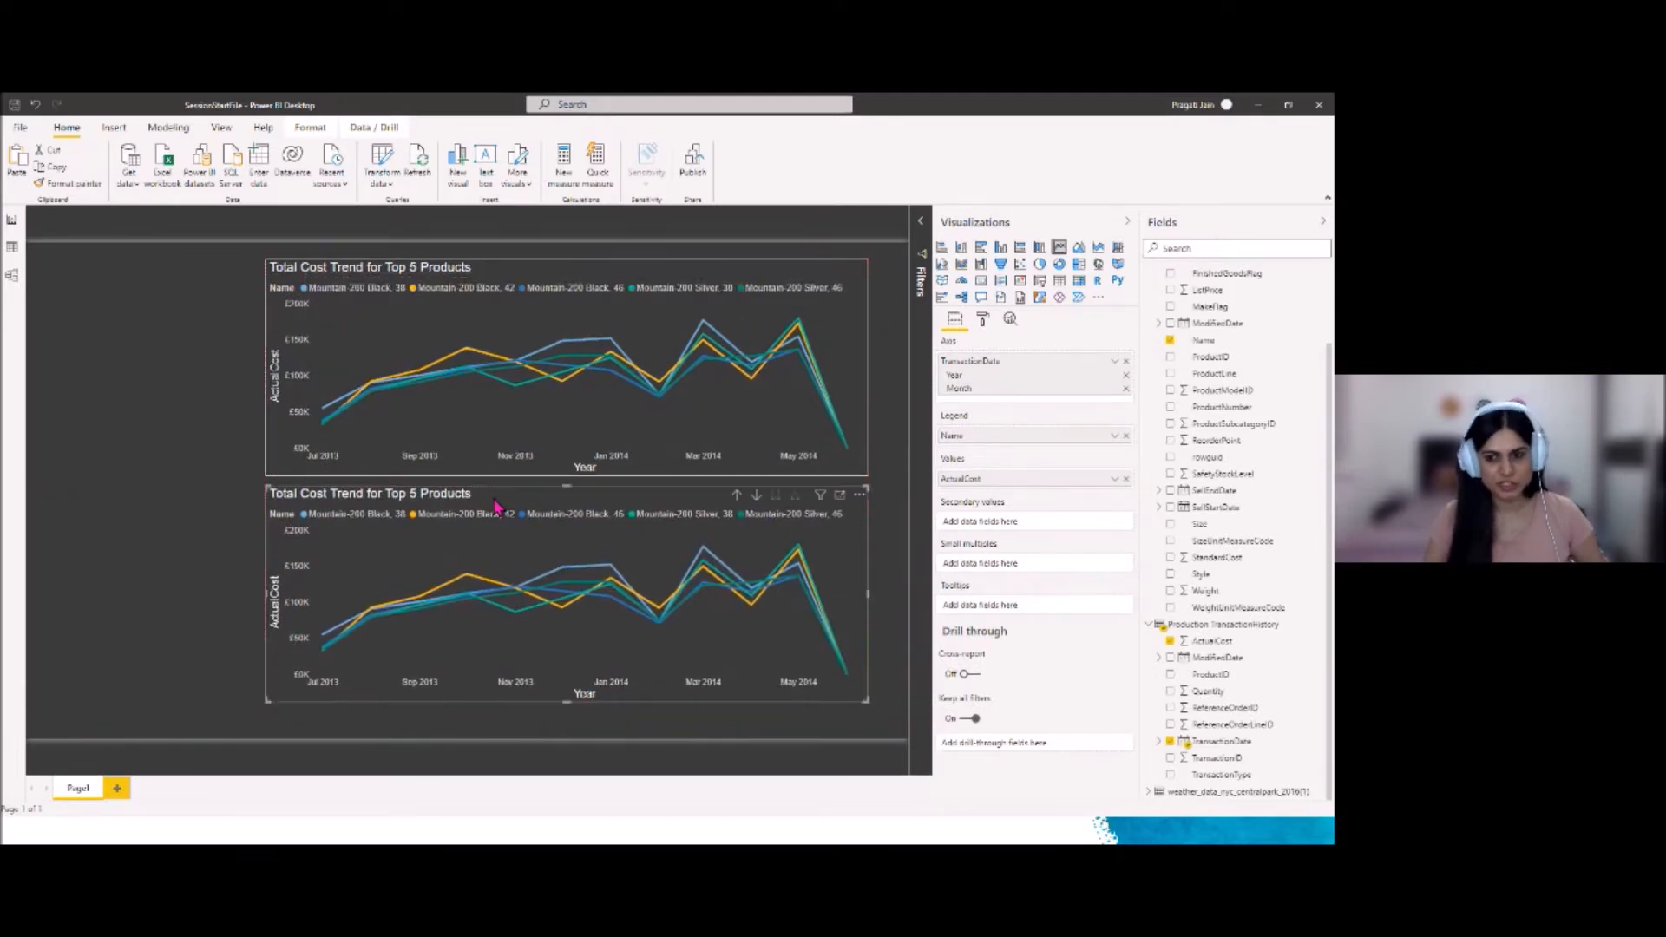
Convert the copied chart to a table showing TransactionDate as plain dates, with Name placed before ActualCost
click(1059, 285)
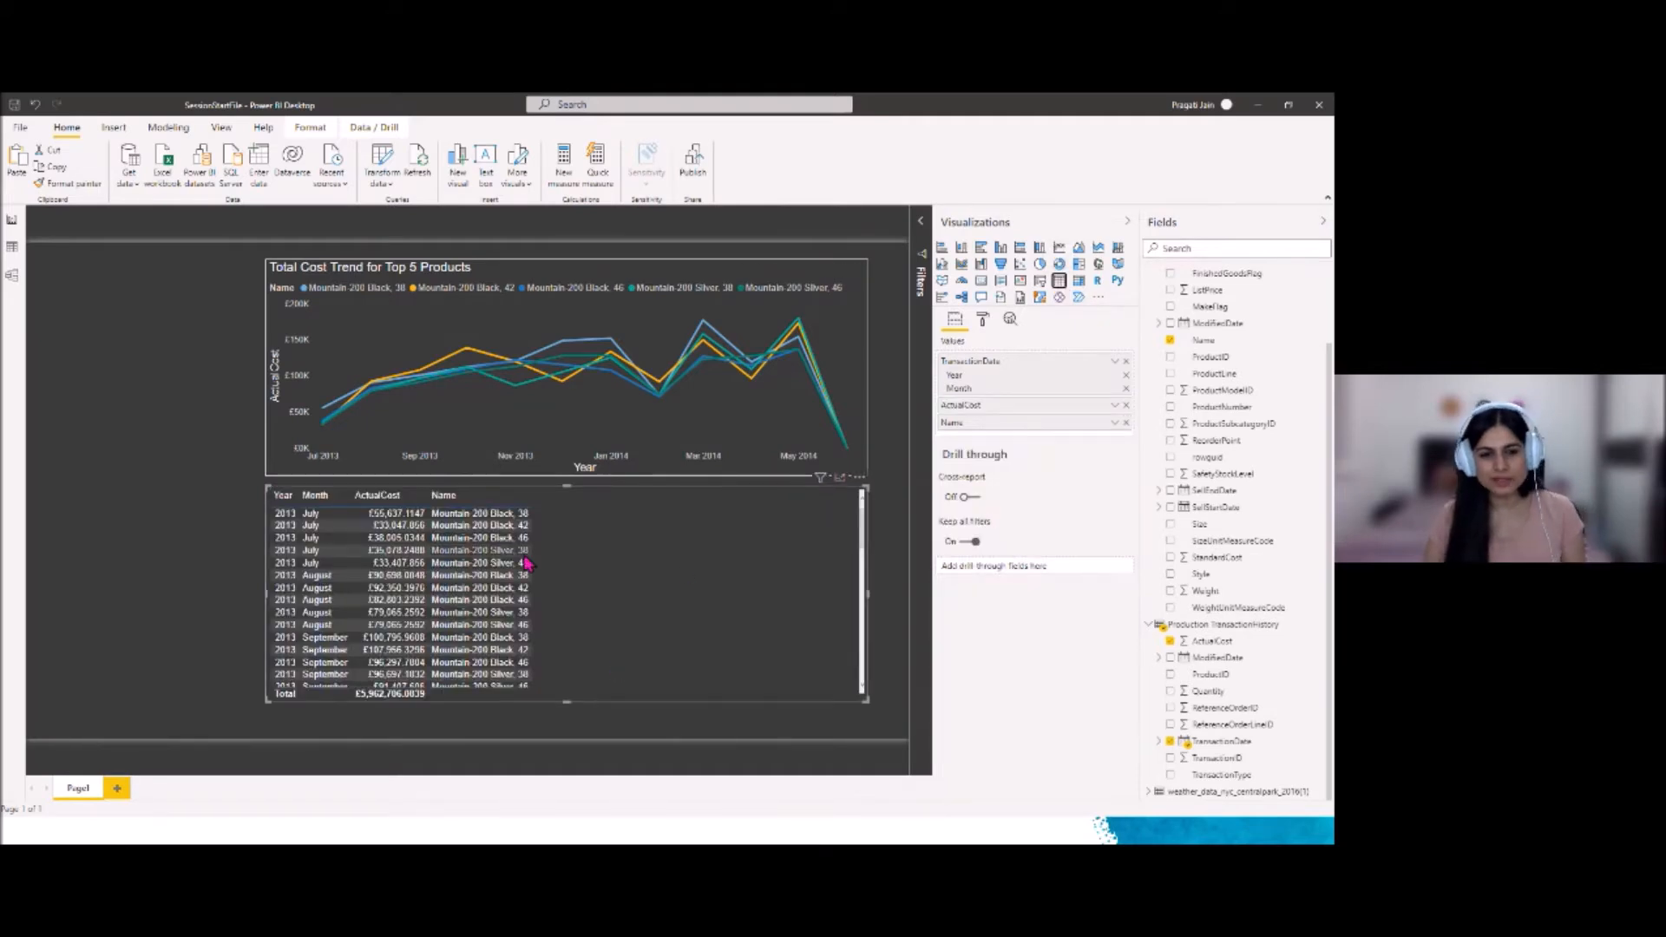
click(1115, 362)
click(1149, 476)
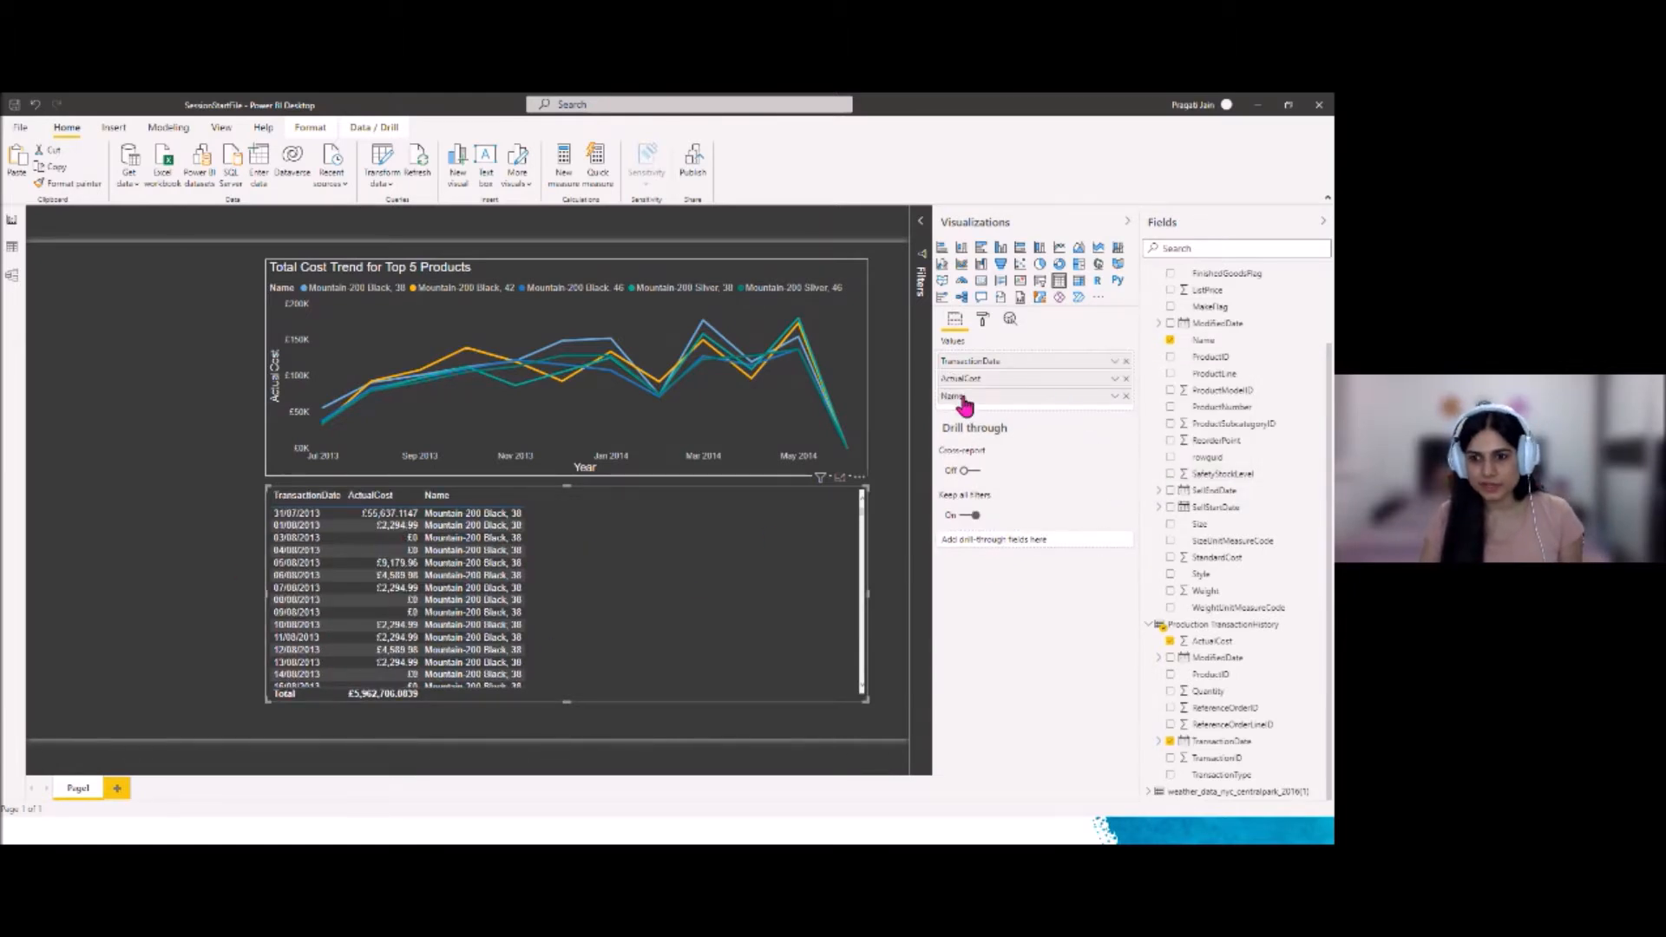
drag(962, 396, 958, 377)
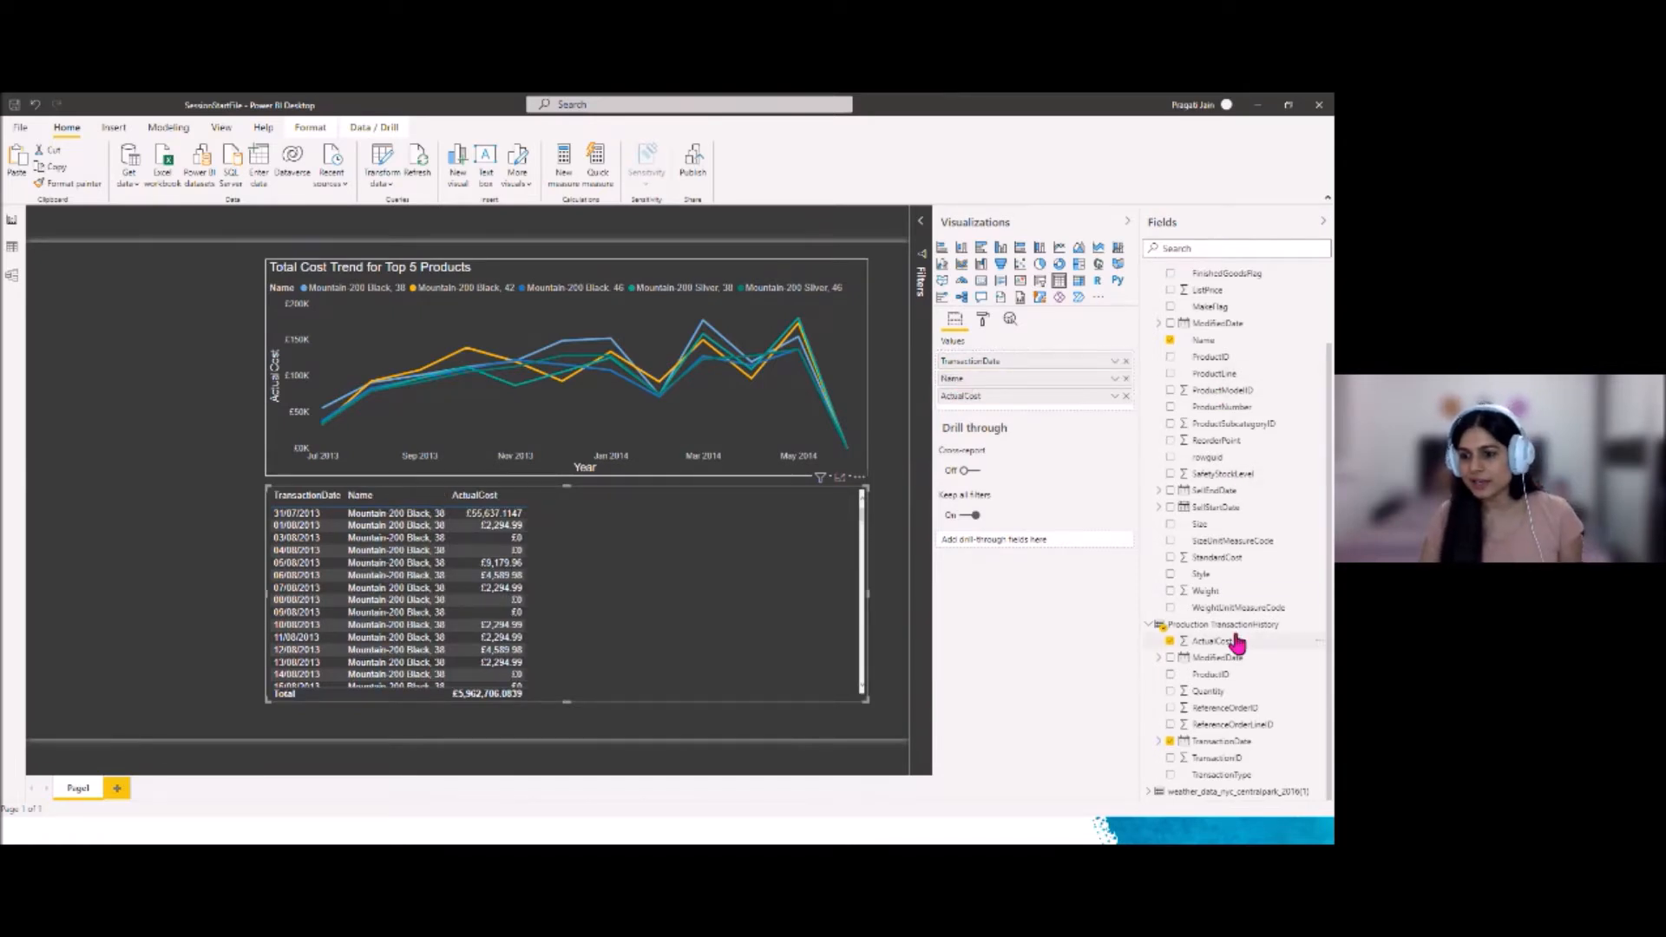
Add Quantity before ActualCost, append ListPrice, DaysToManufacture and Color to the table, and widen the Name and ListPrice columns
drag(1202, 696, 985, 401)
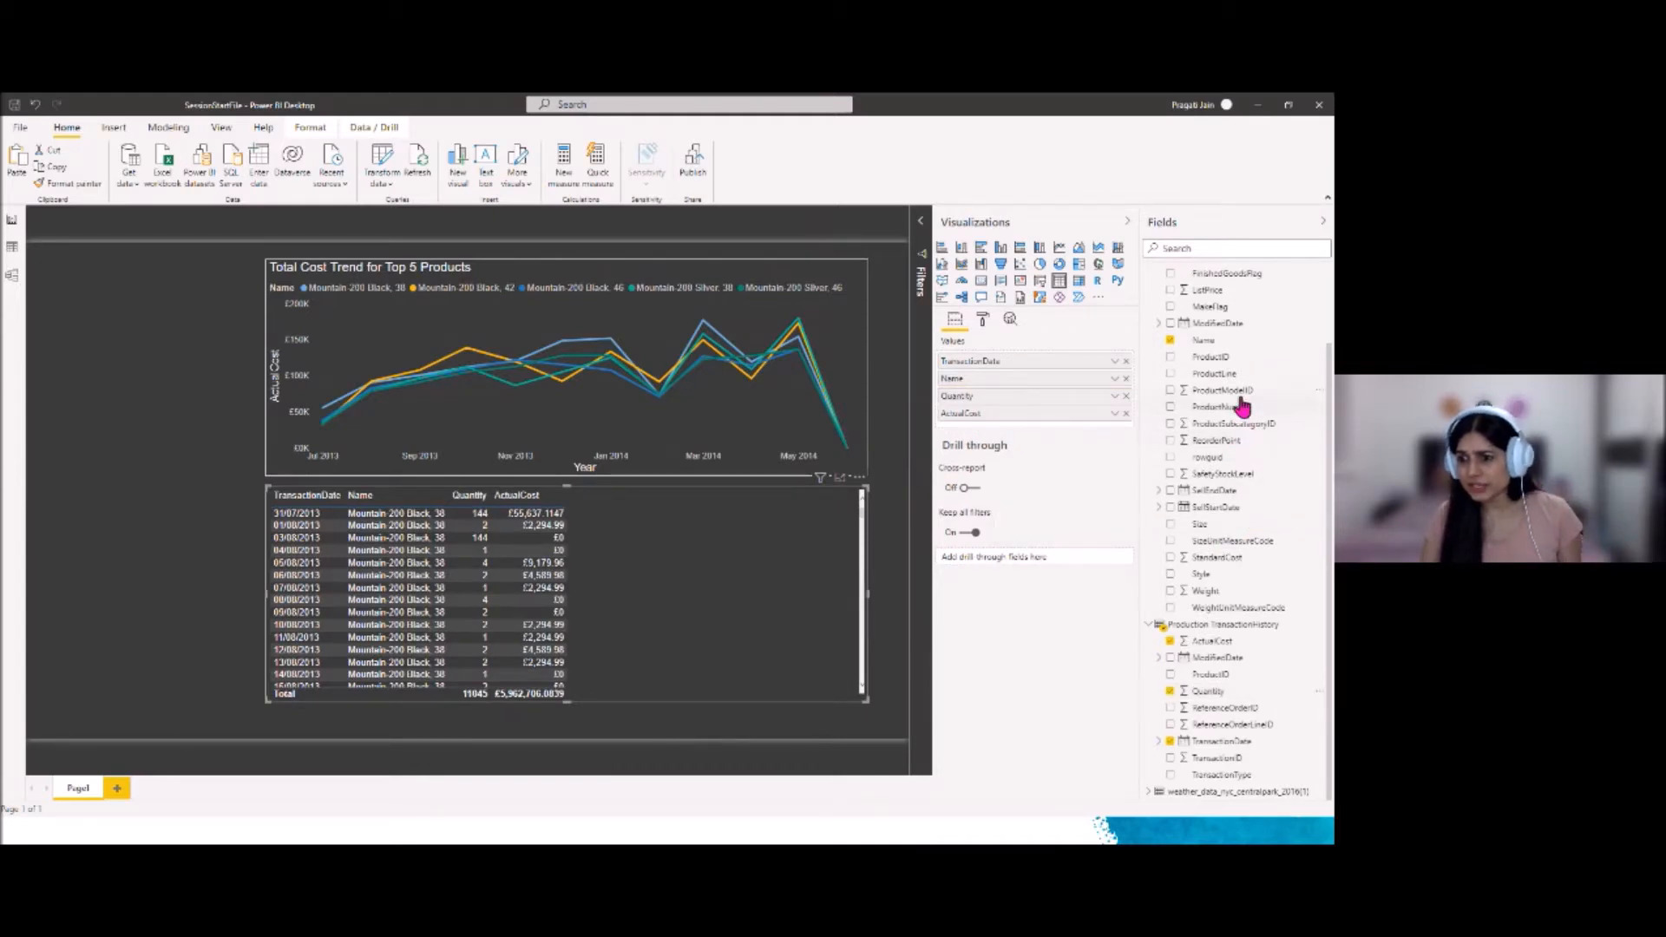
scroll(1231, 517, up, 2)
drag(1206, 378, 1007, 427)
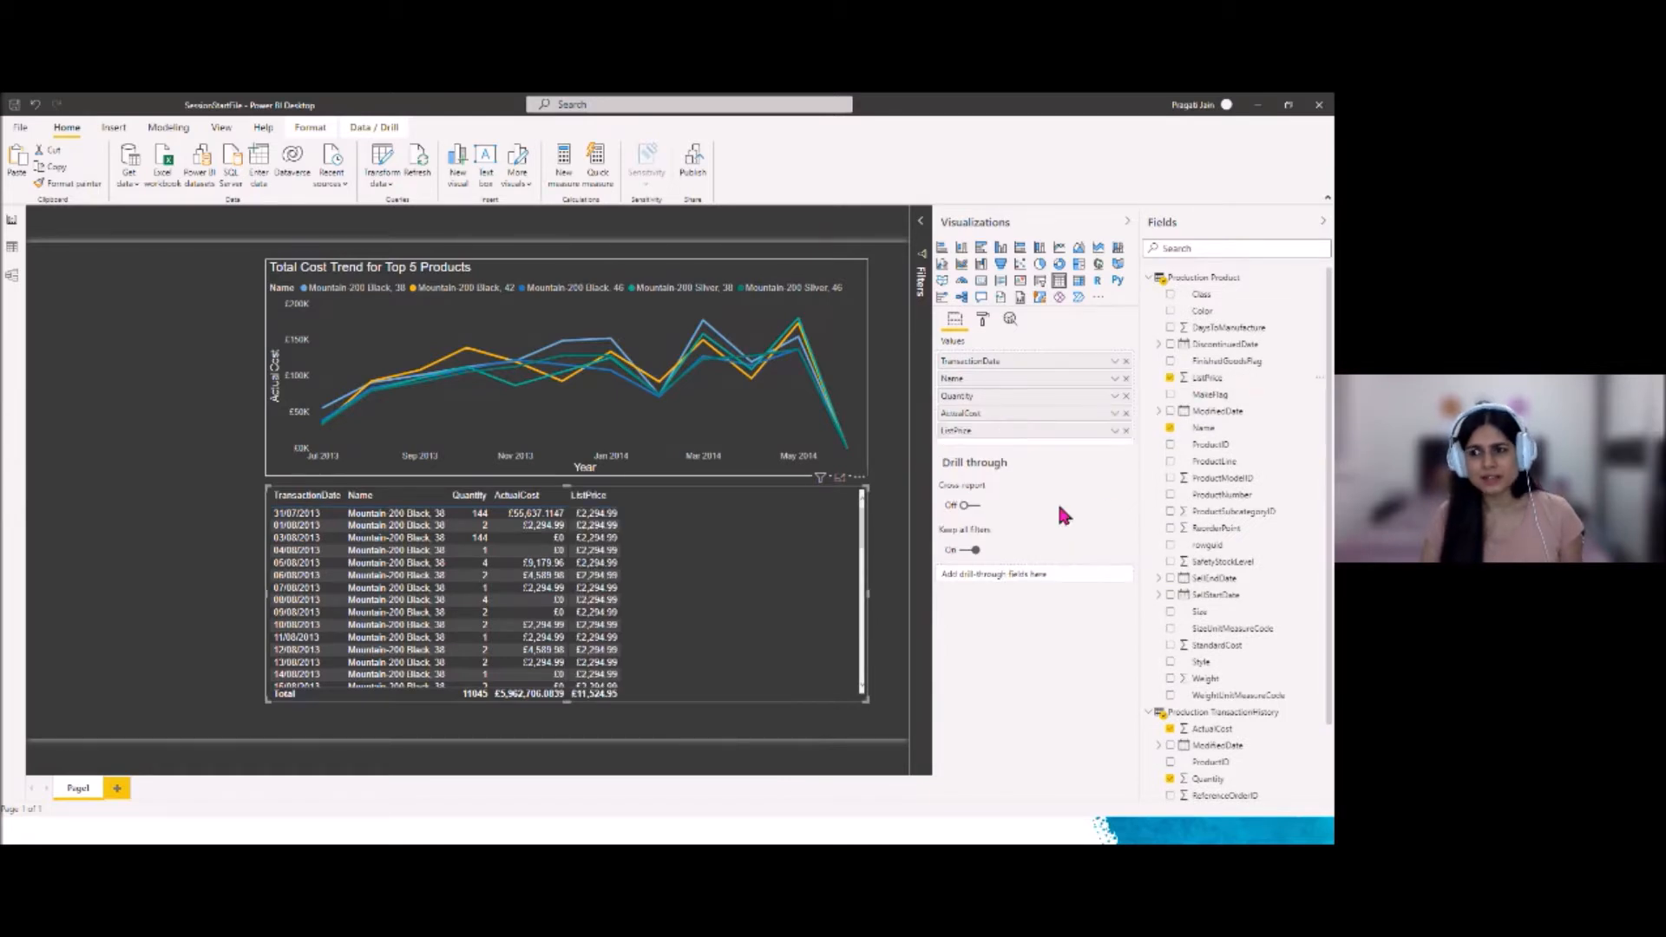
drag(1231, 336, 1004, 448)
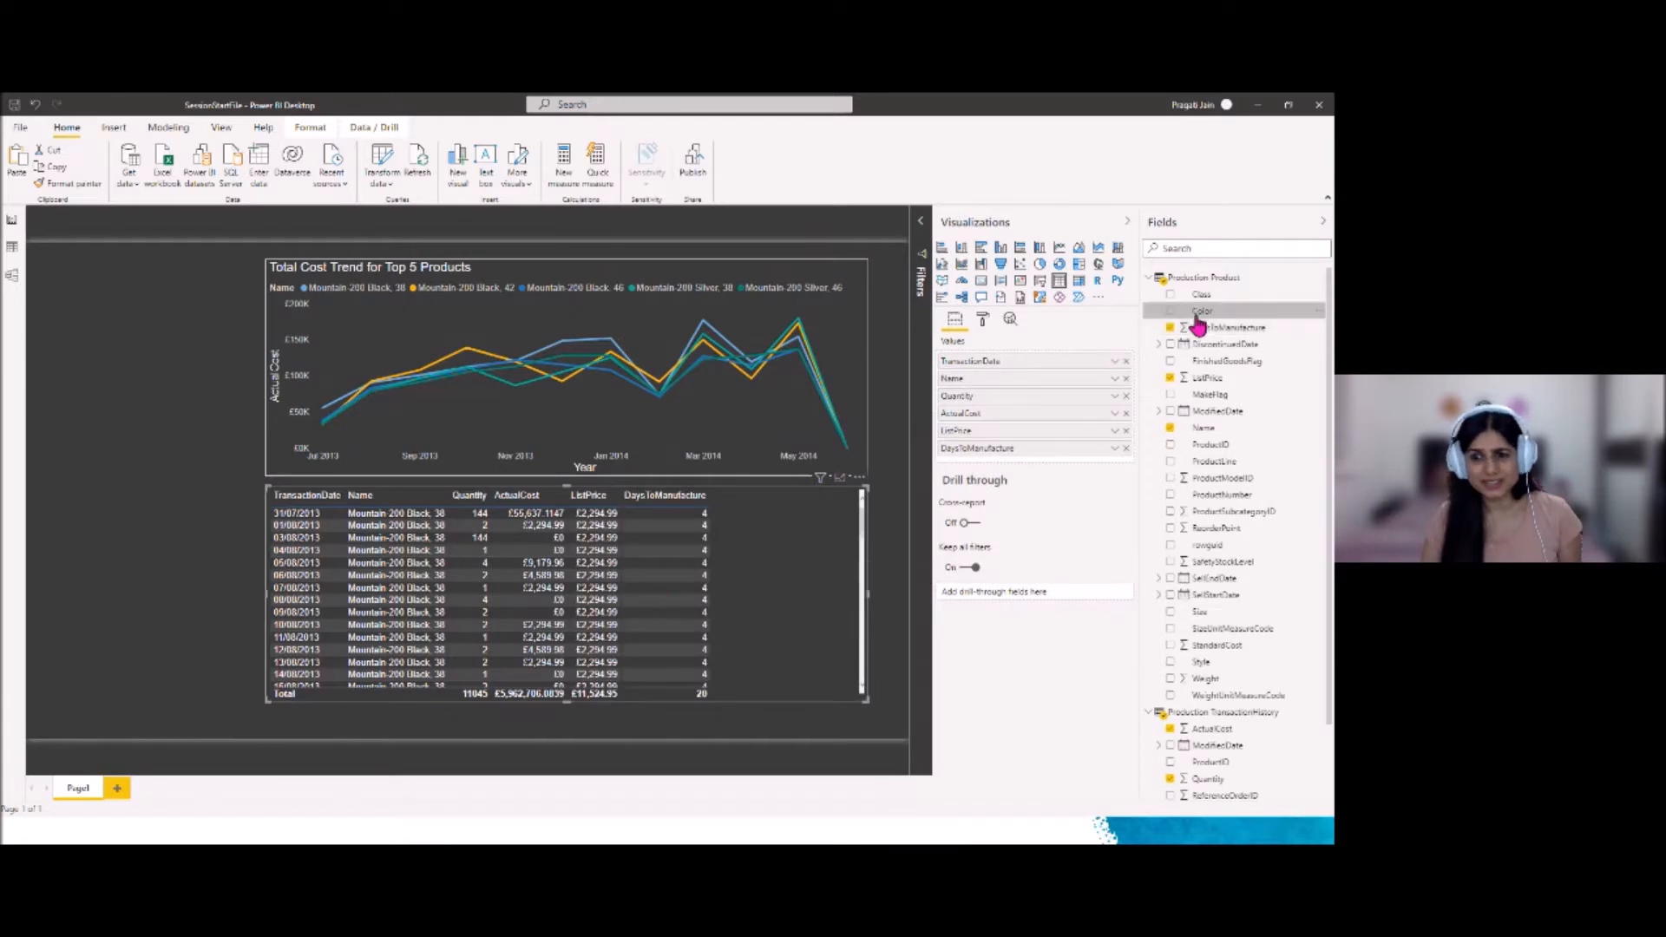
drag(1007, 473, 1002, 477)
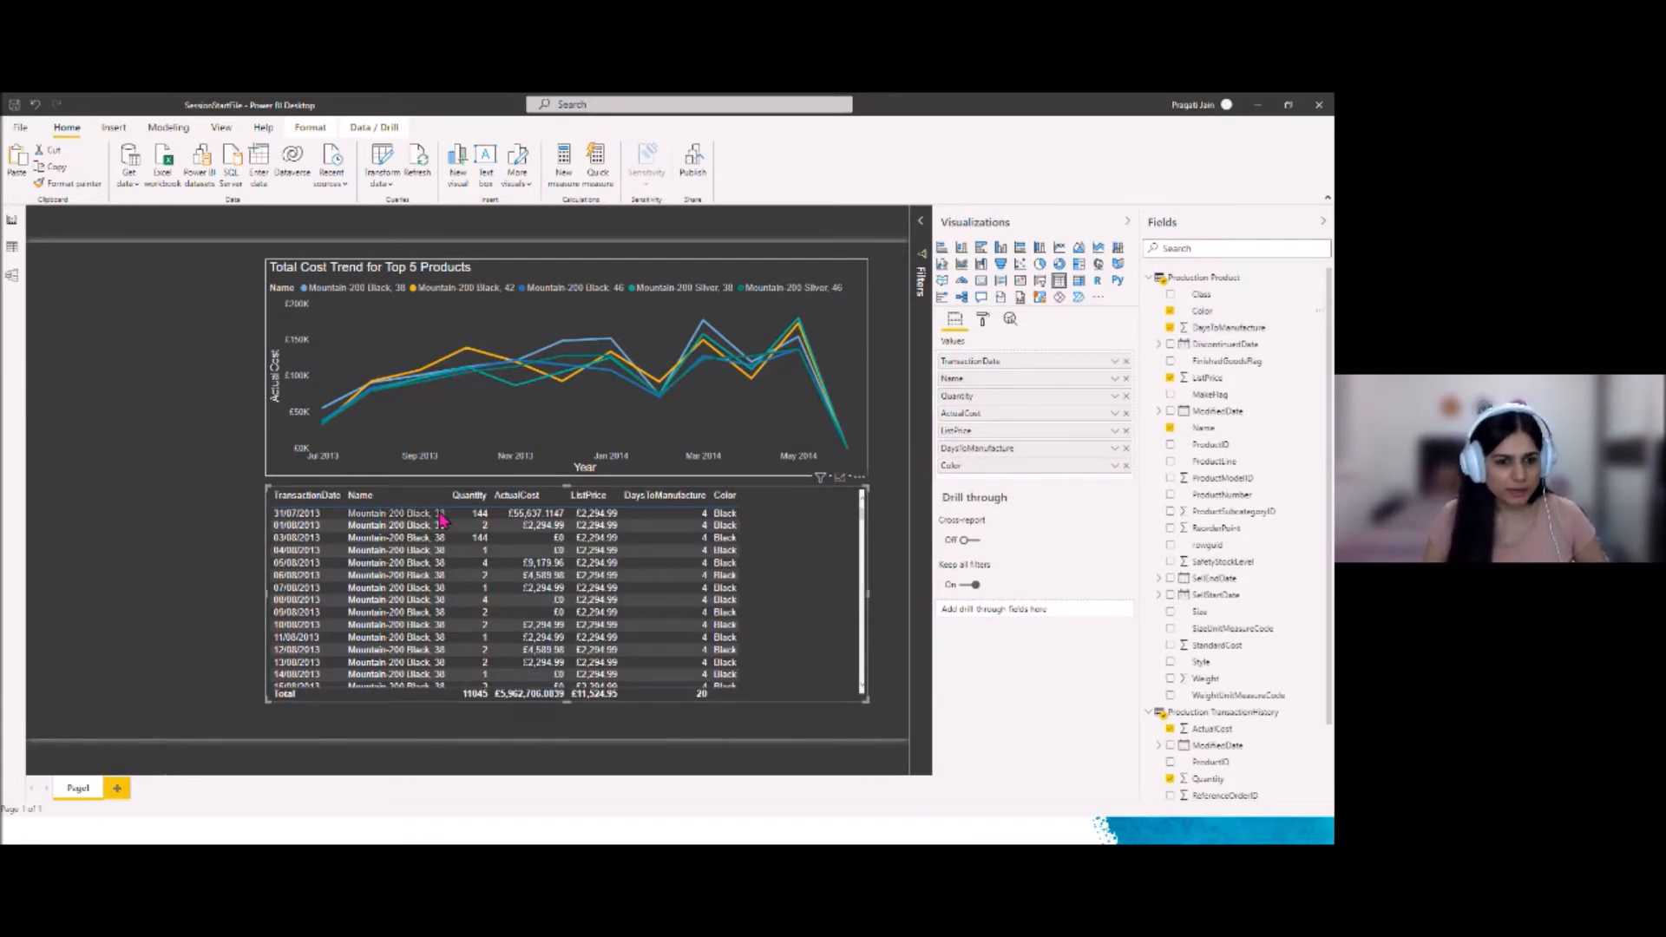
drag(451, 496, 493, 509)
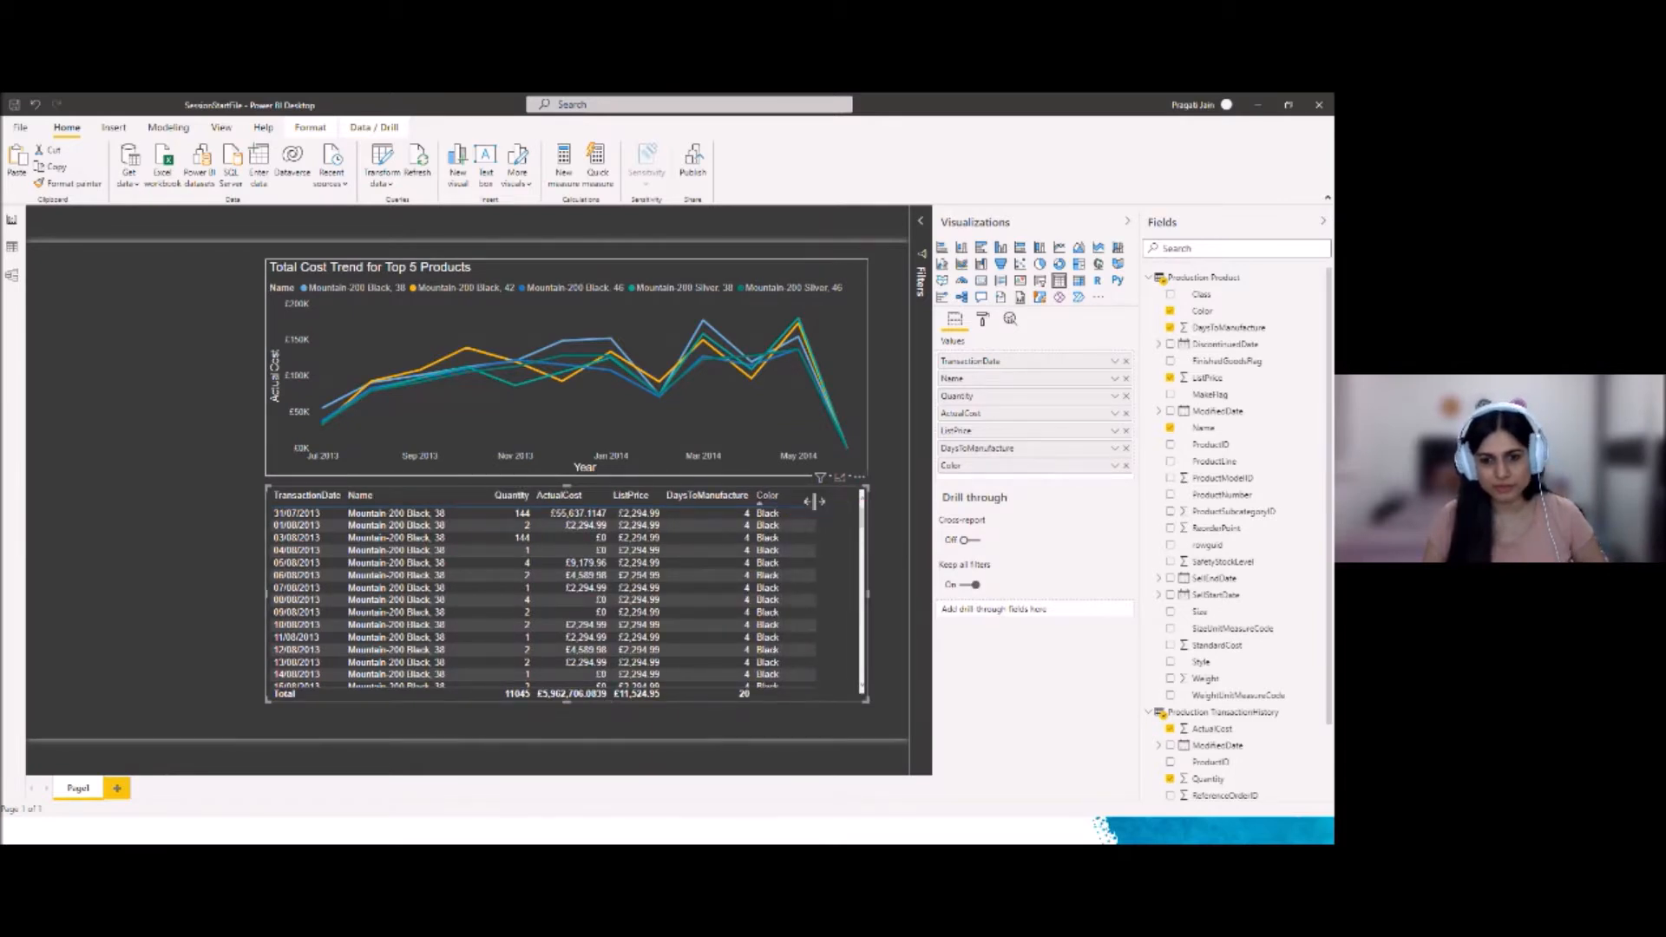
drag(657, 497, 686, 499)
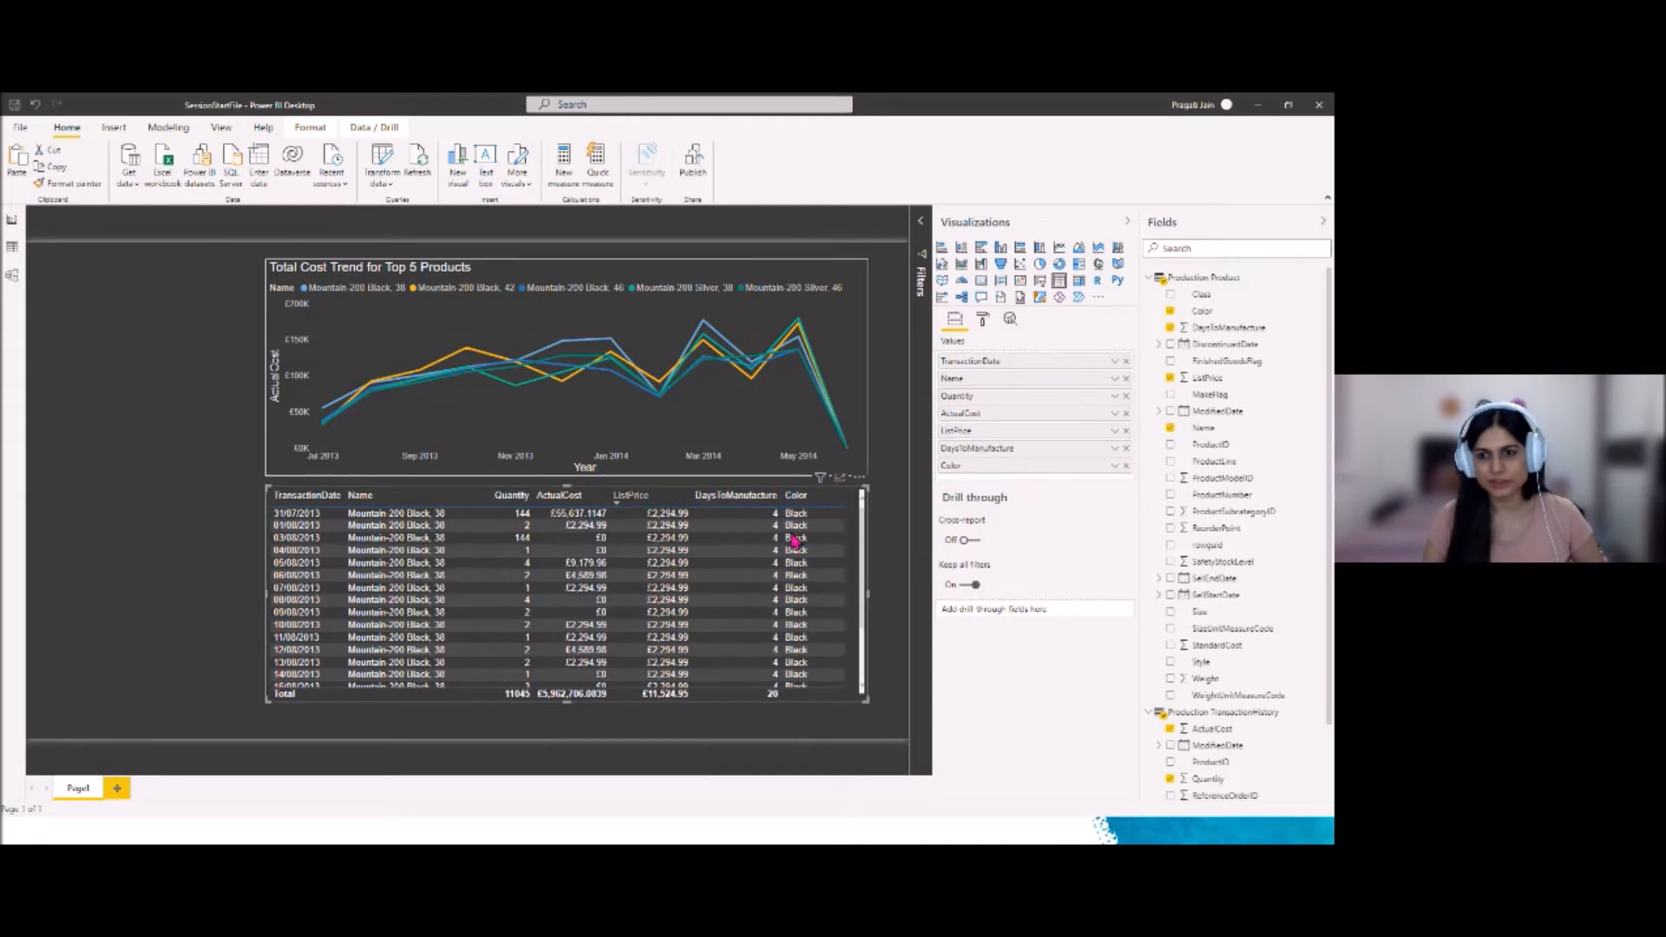
Clear the table's Top N filter on Name, exclude (Blank) from Name with basic filtering, and collapse the filter settings
click(921, 230)
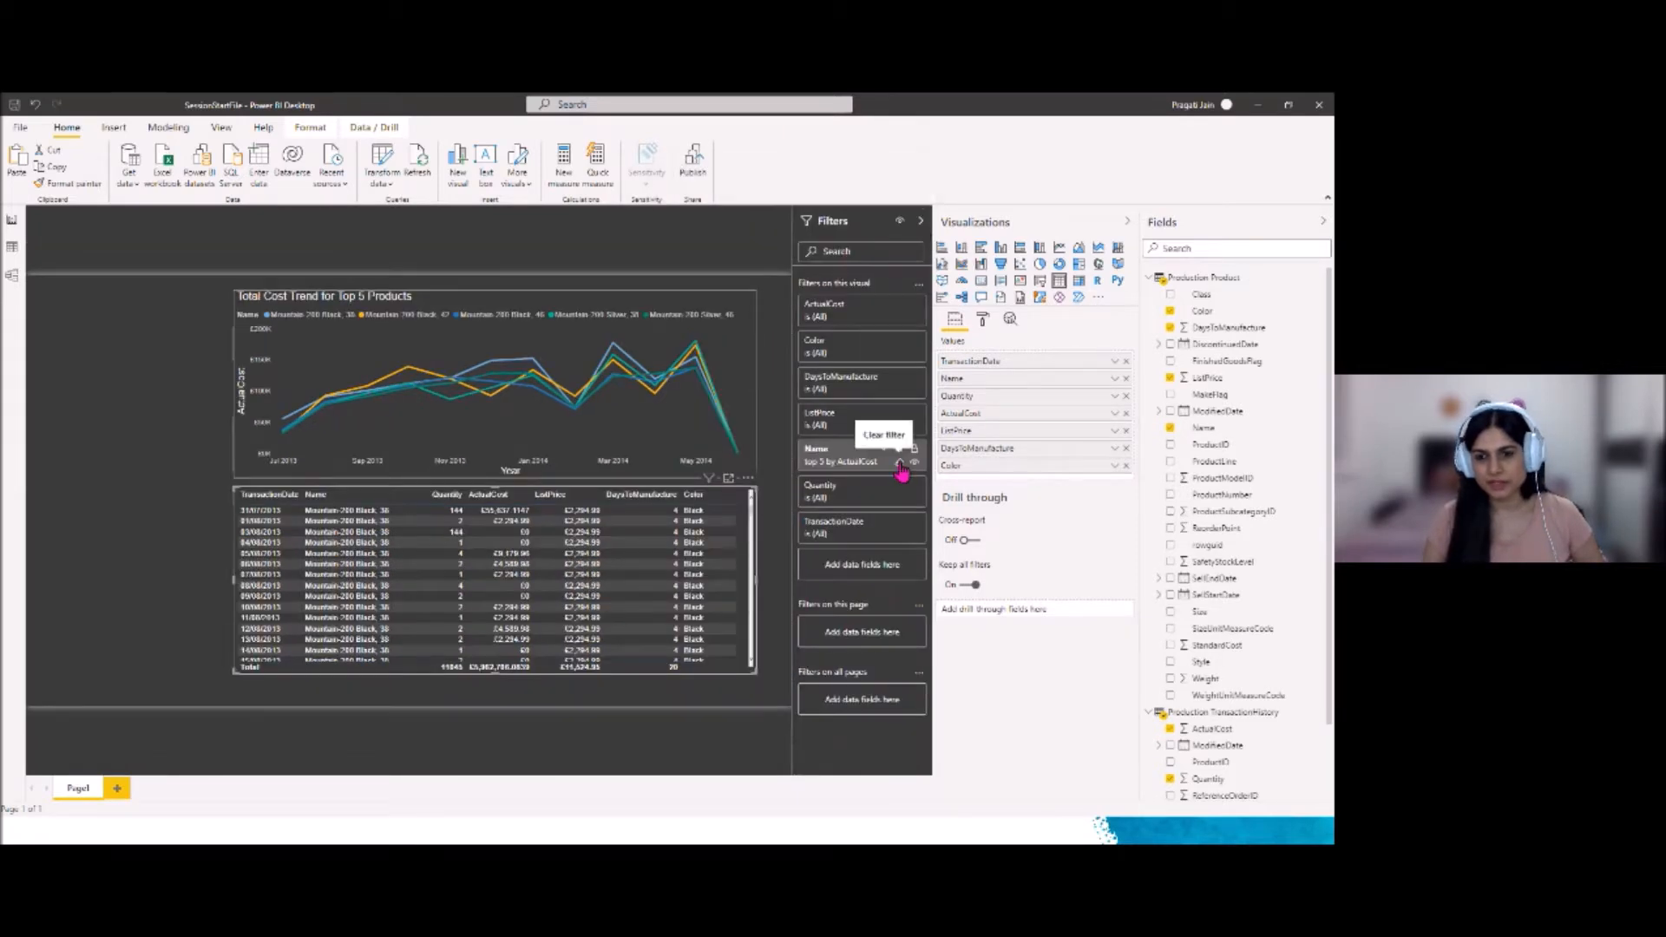
click(920, 221)
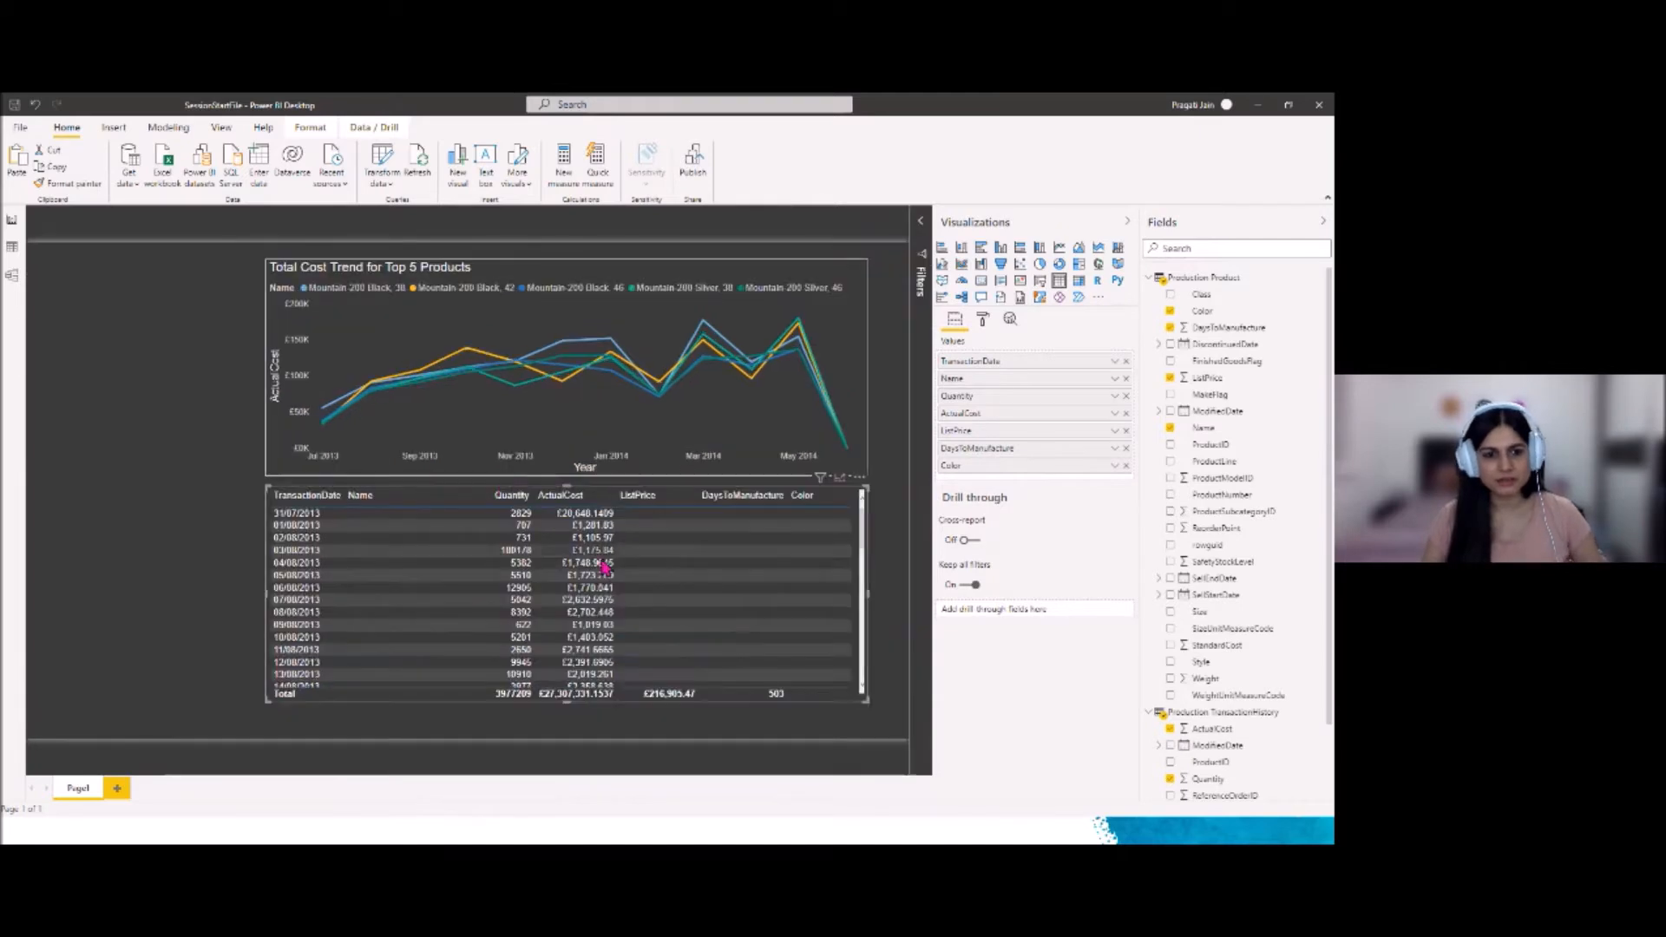
click(922, 227)
click(900, 450)
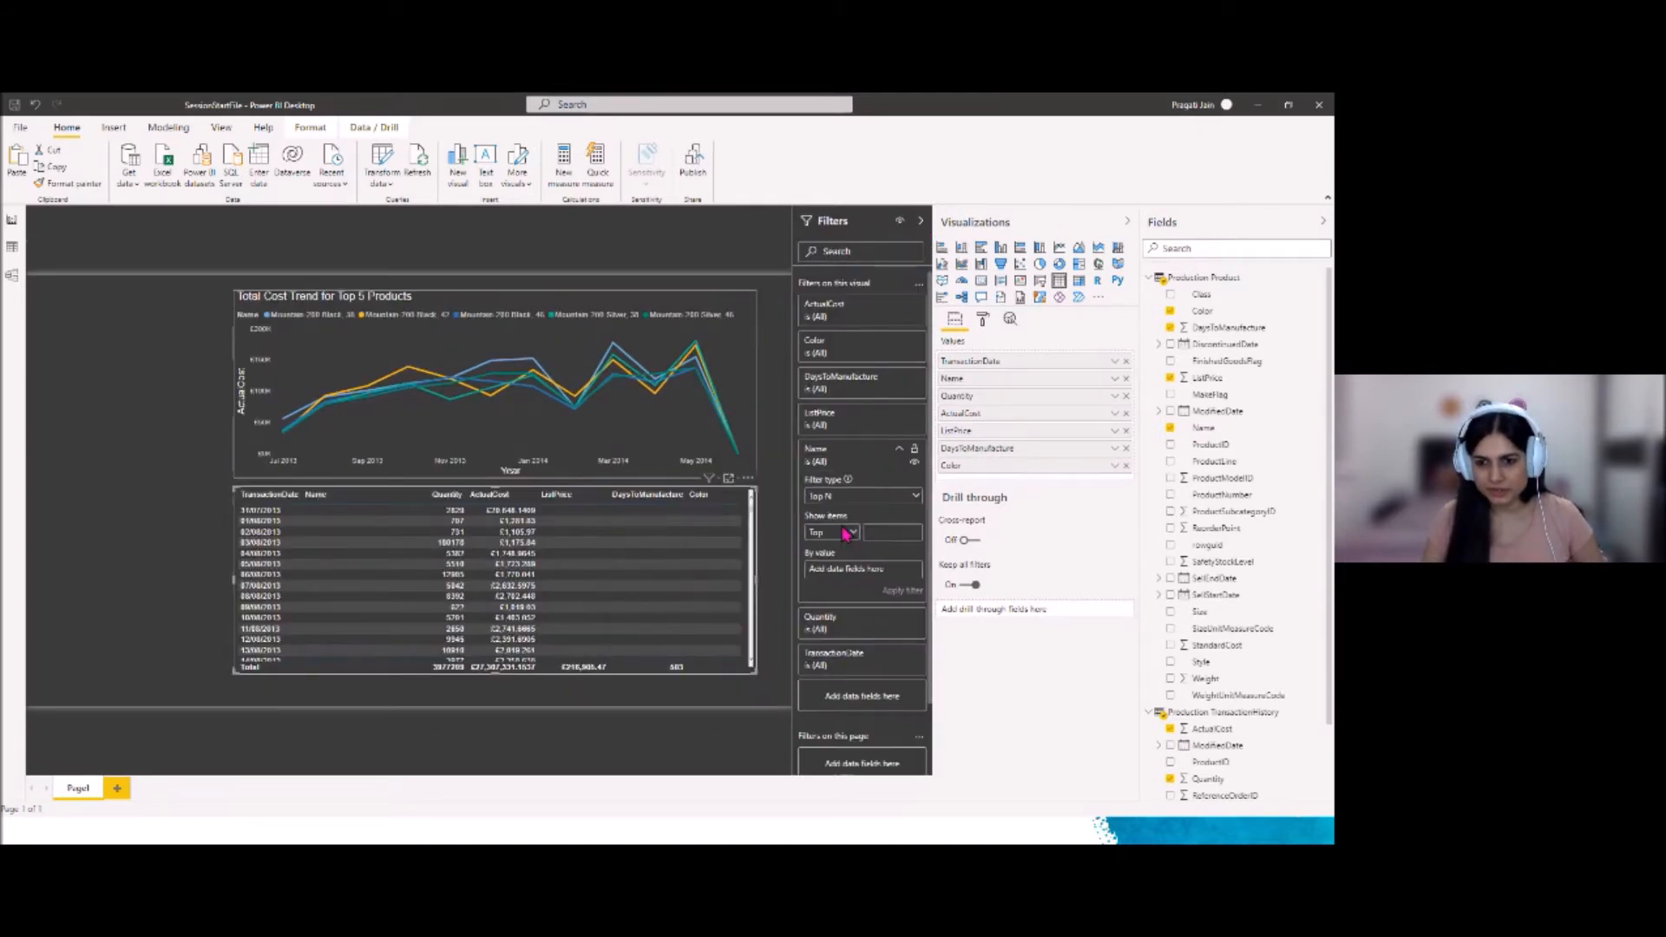
click(915, 497)
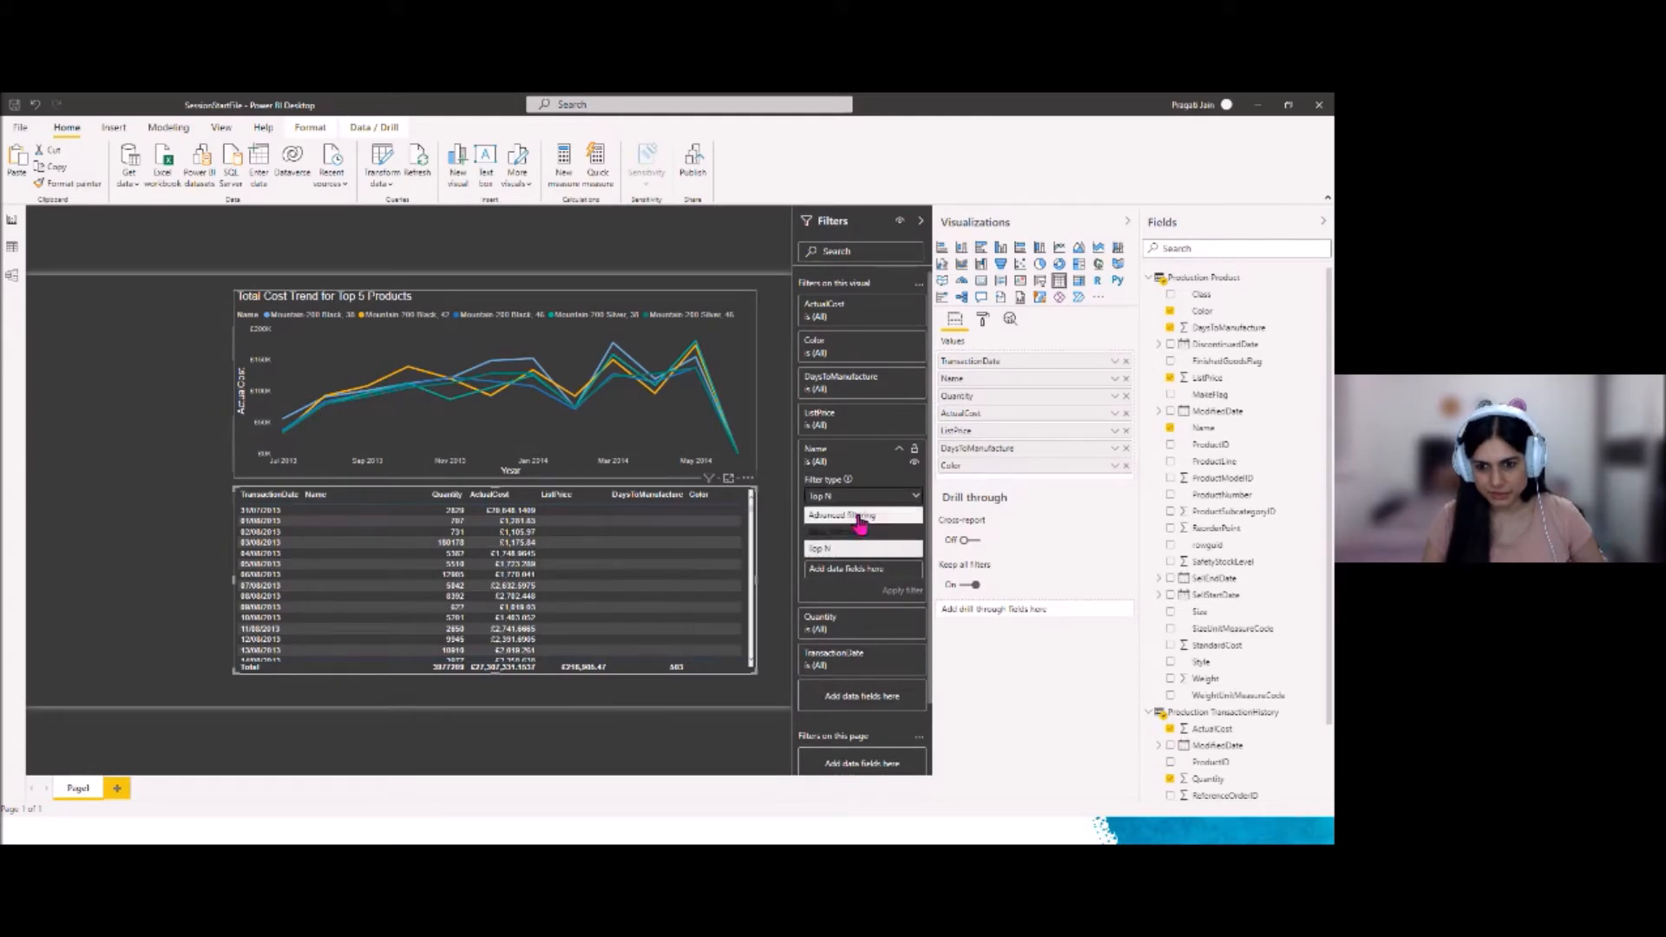
click(855, 531)
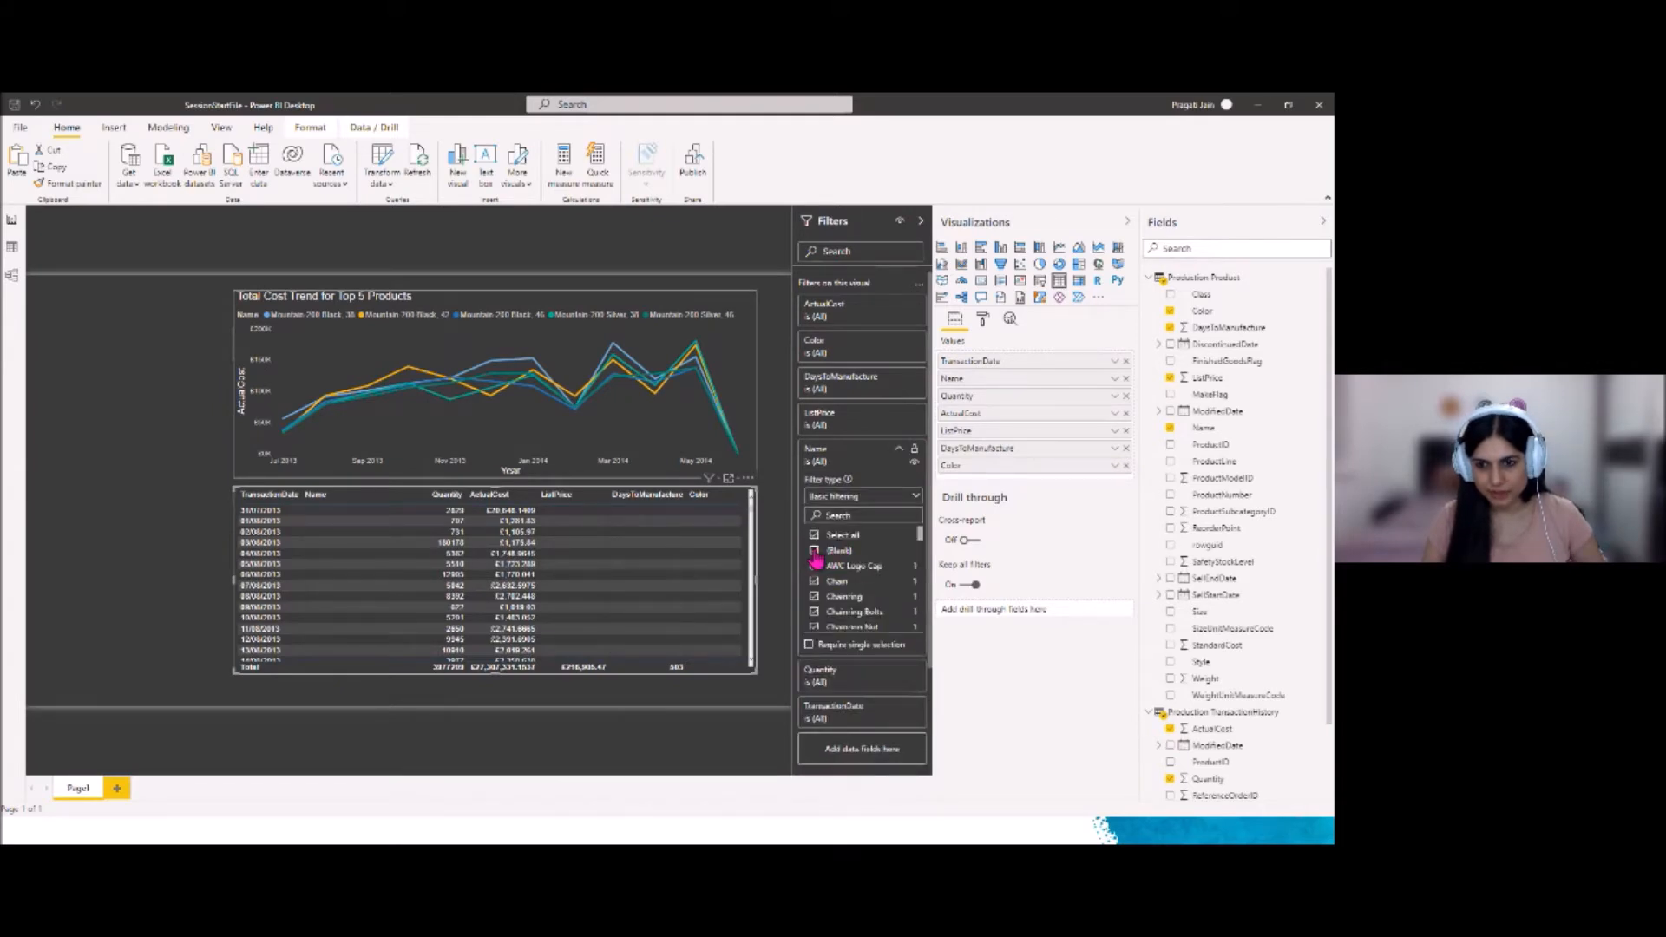
click(814, 552)
click(900, 449)
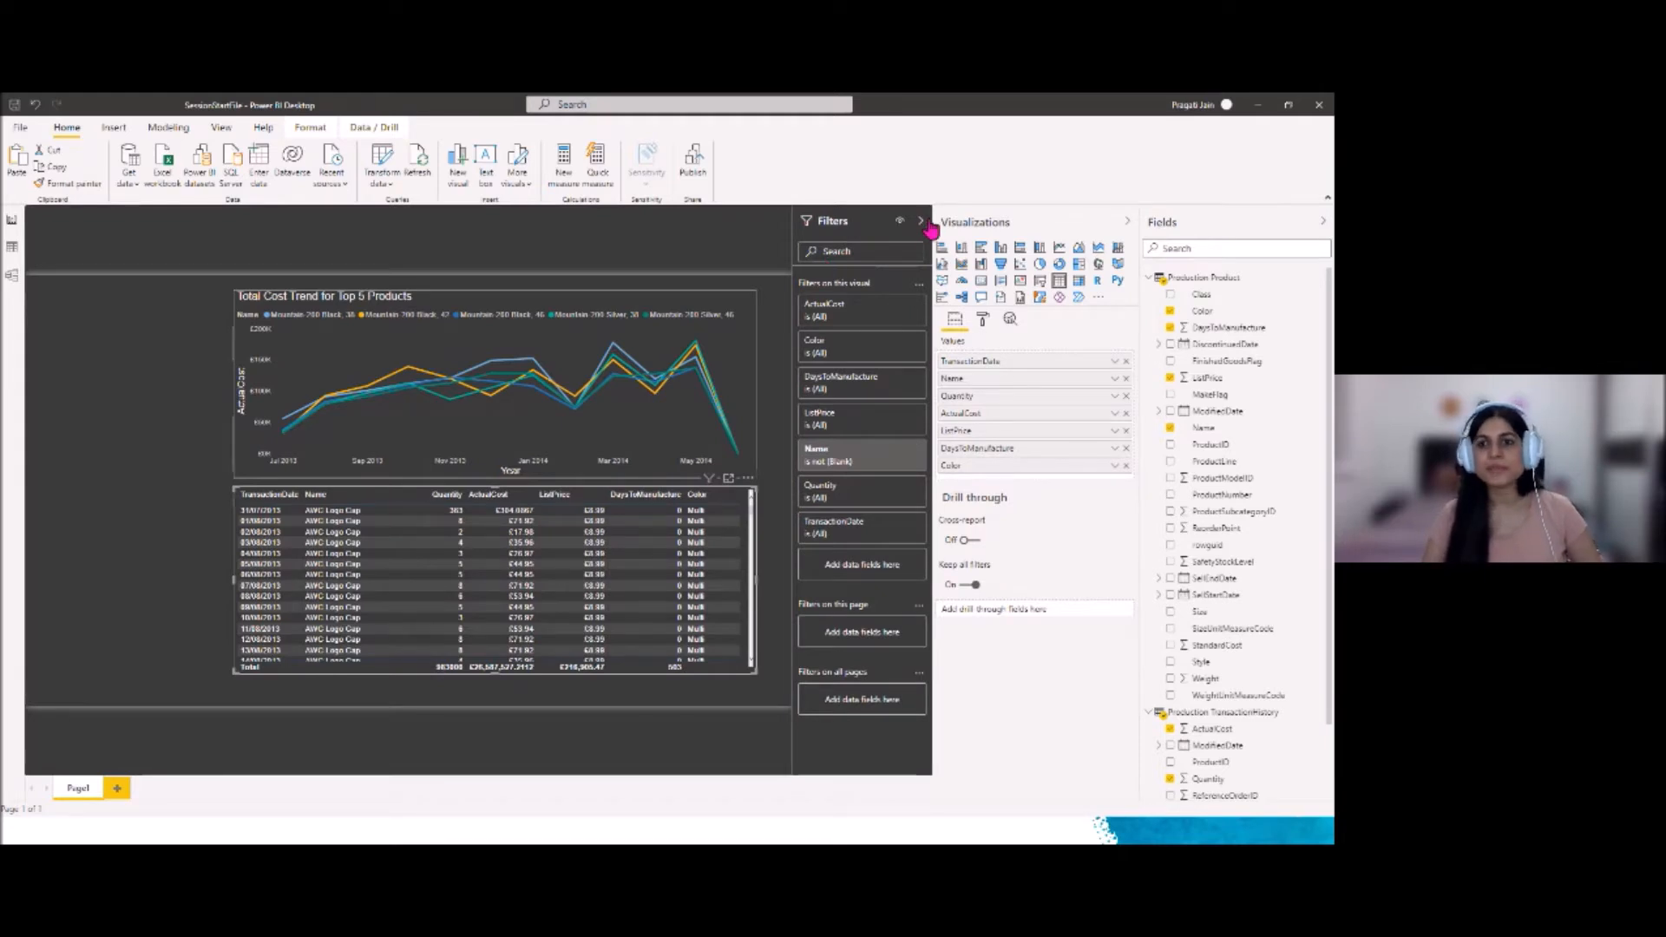
click(775, 394)
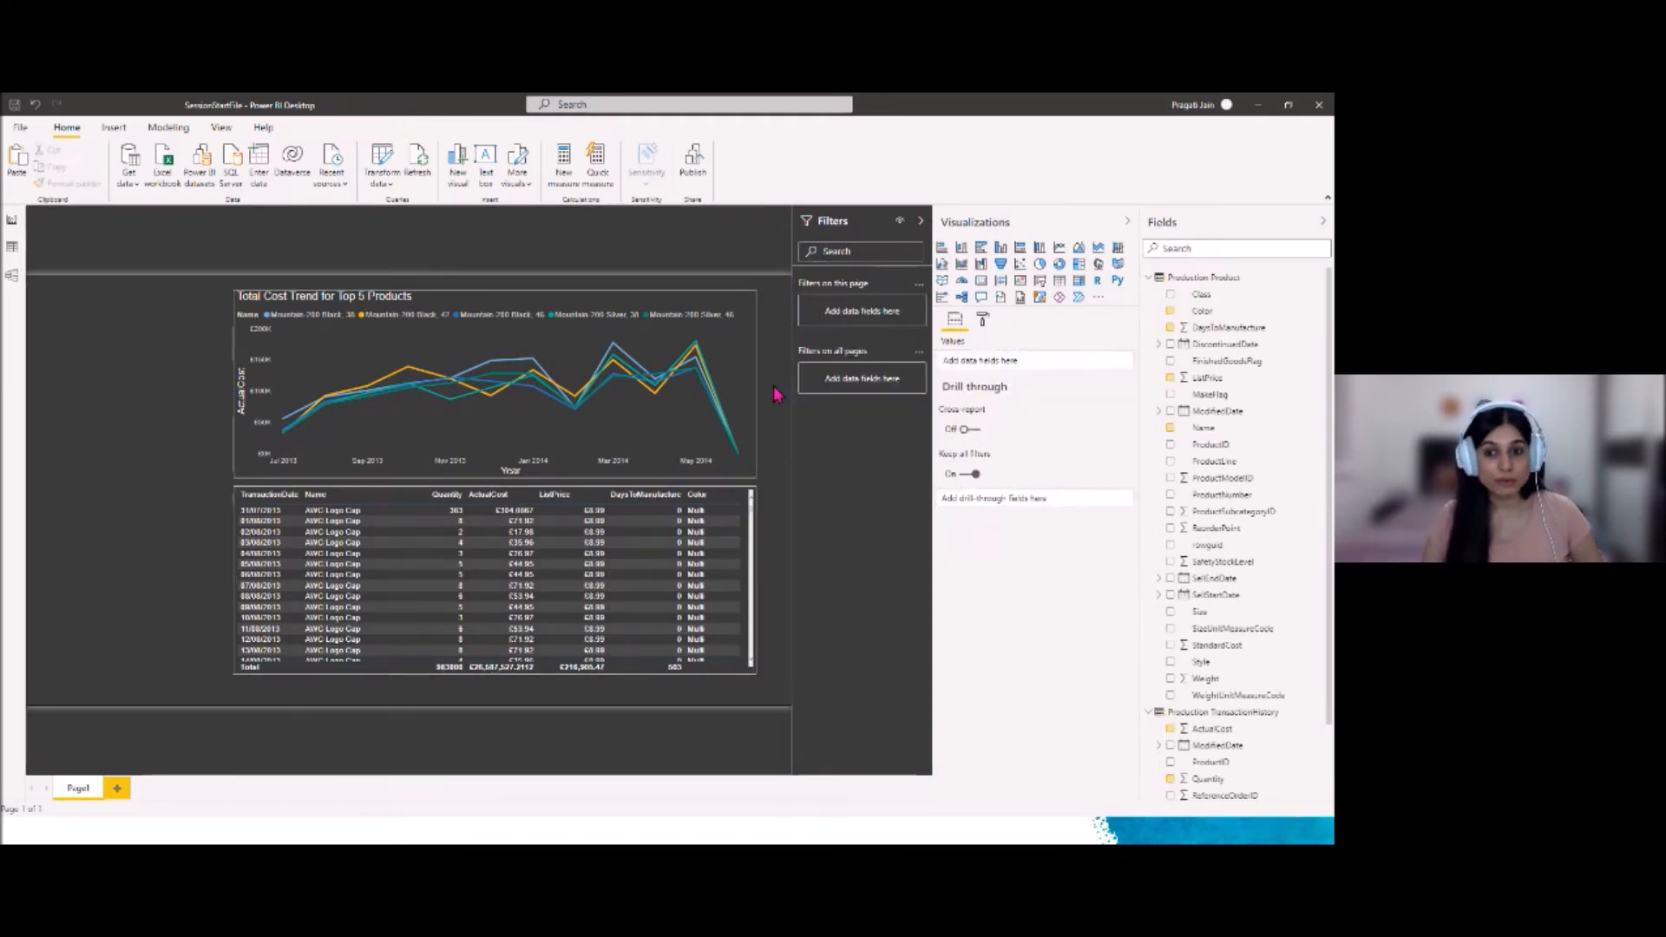
click(920, 224)
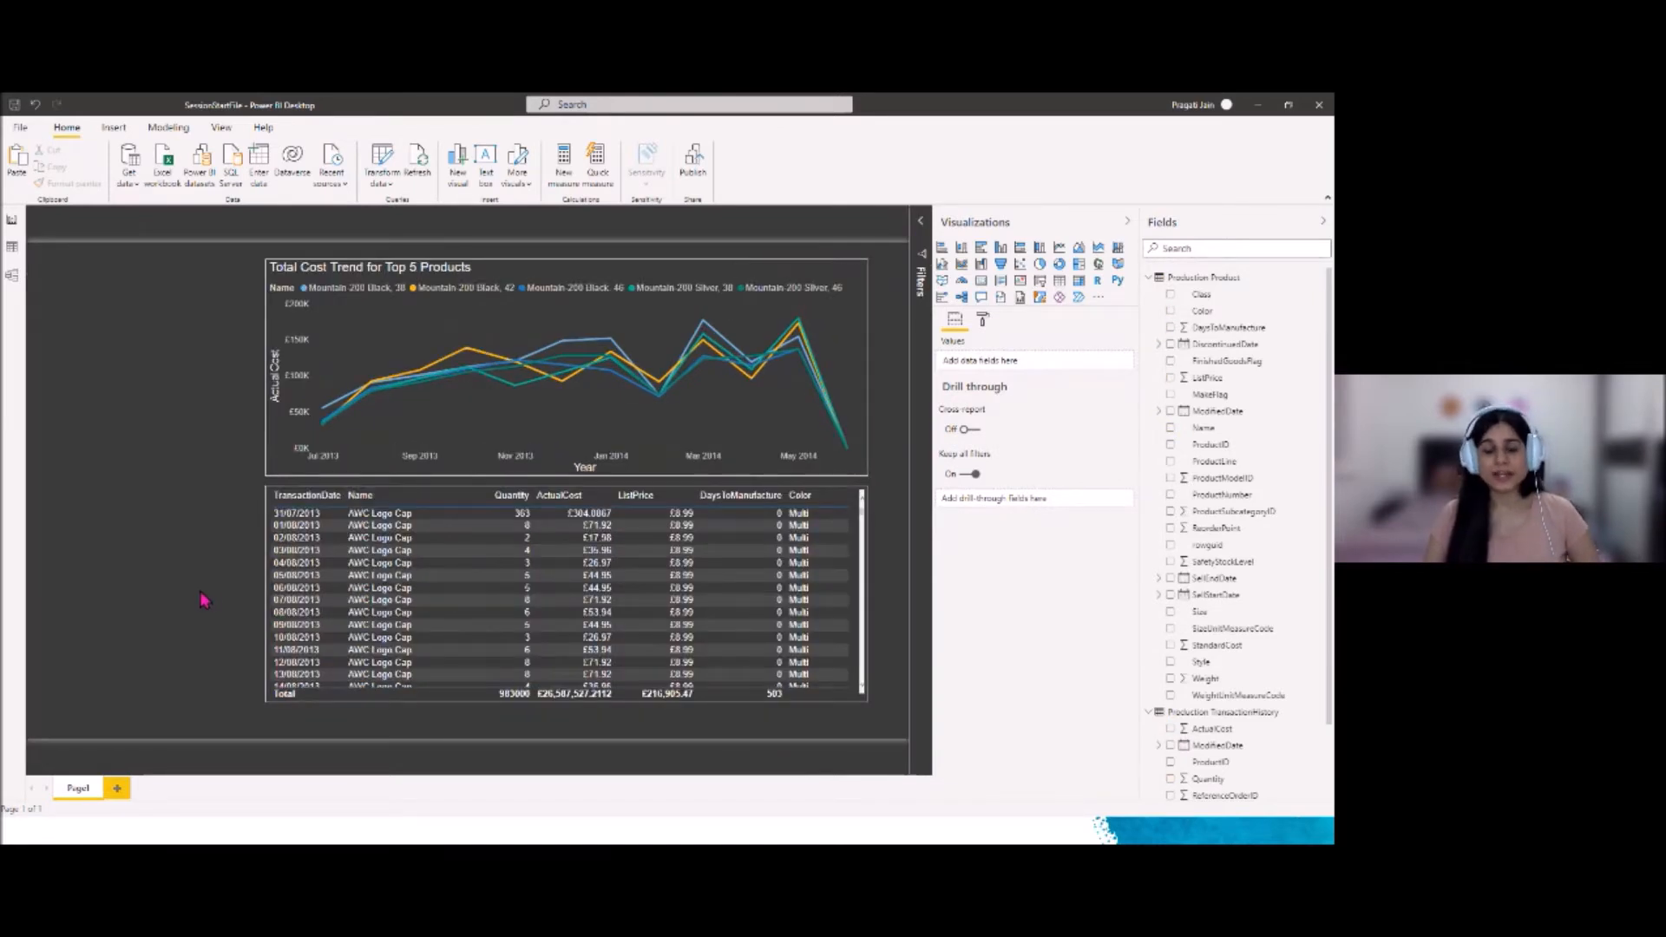
Turn on the table's title, set its text to "Product Summary", and collapse the visual's formatting settings
click(465, 494)
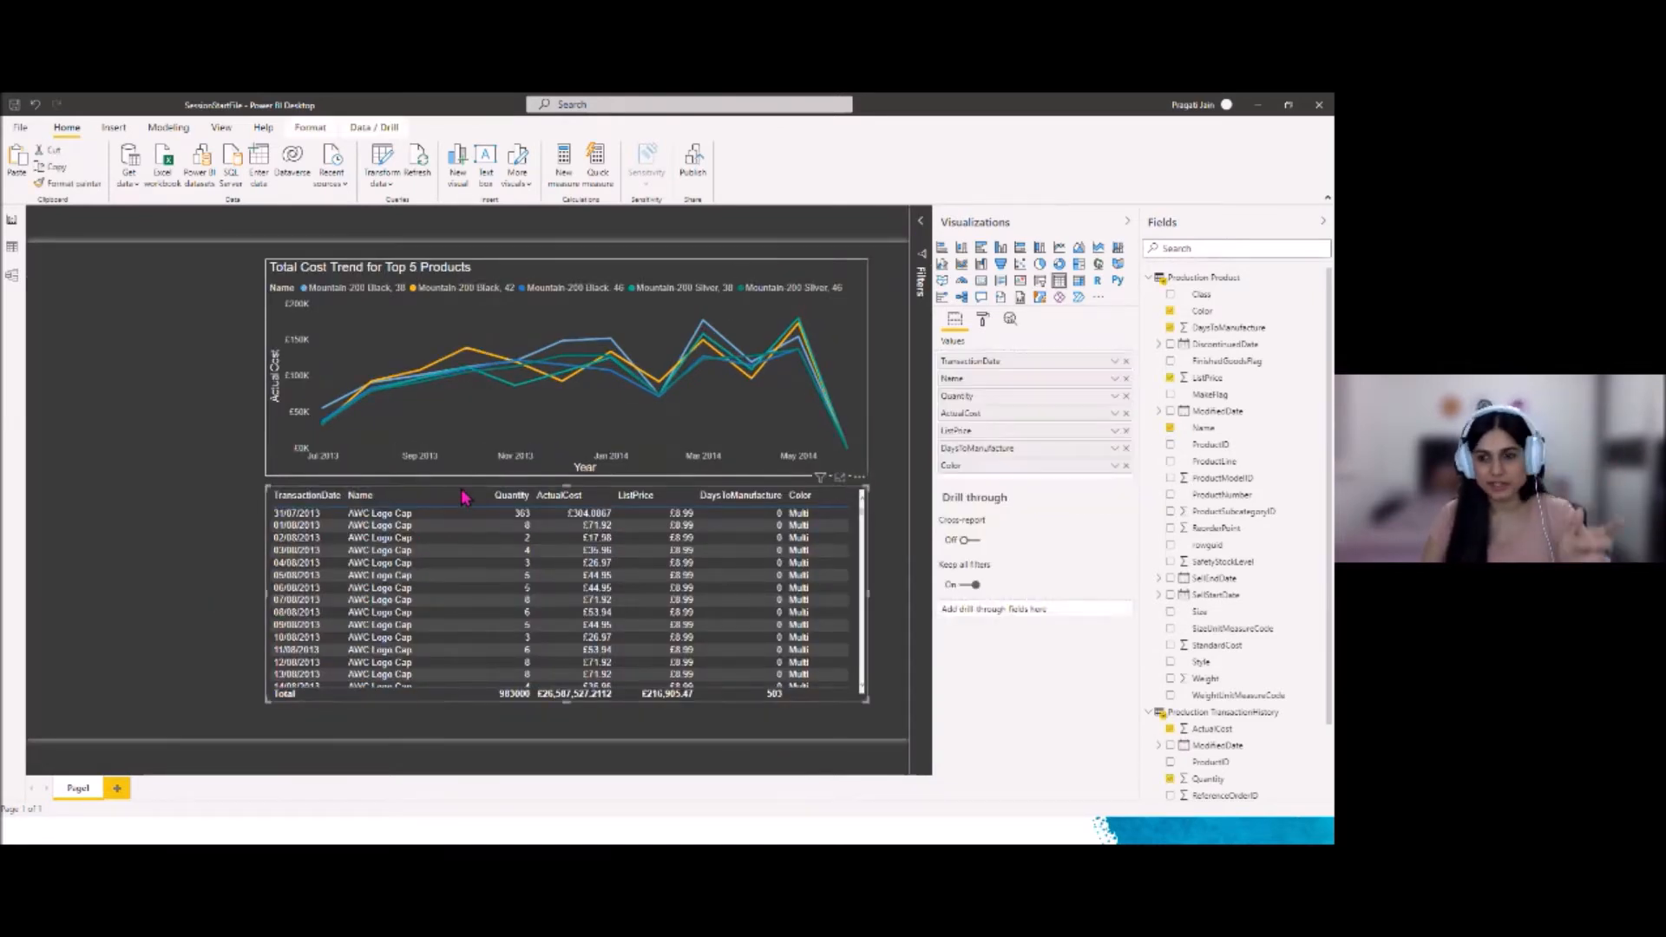
click(982, 320)
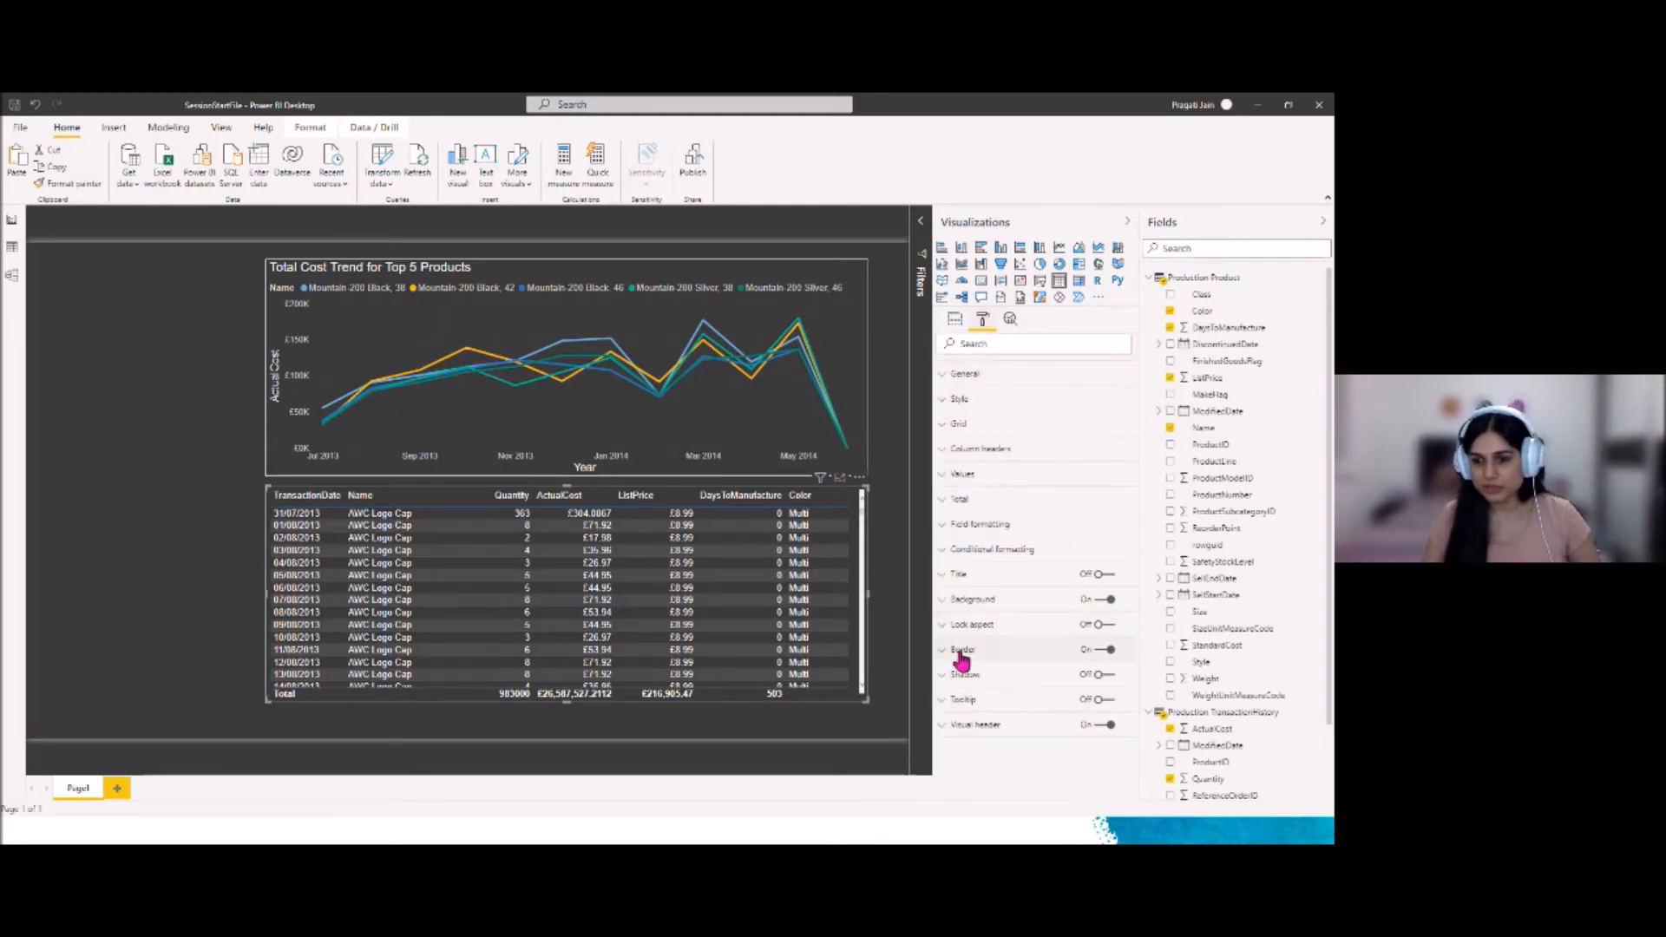
click(1102, 574)
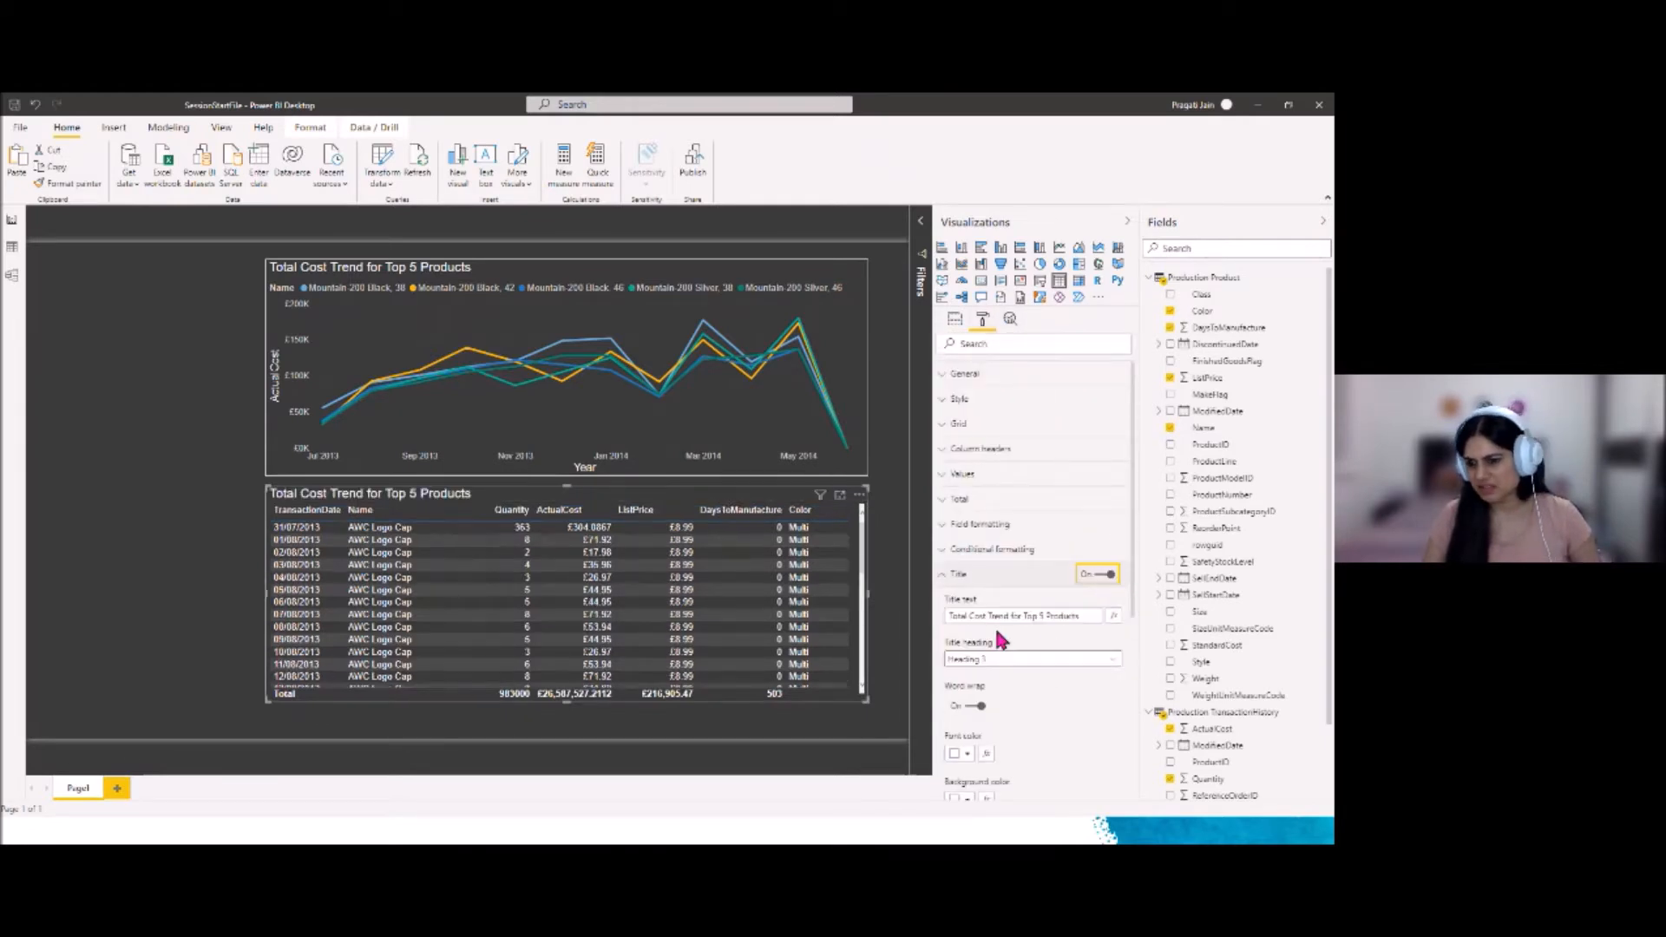
drag(1093, 620, 937, 626)
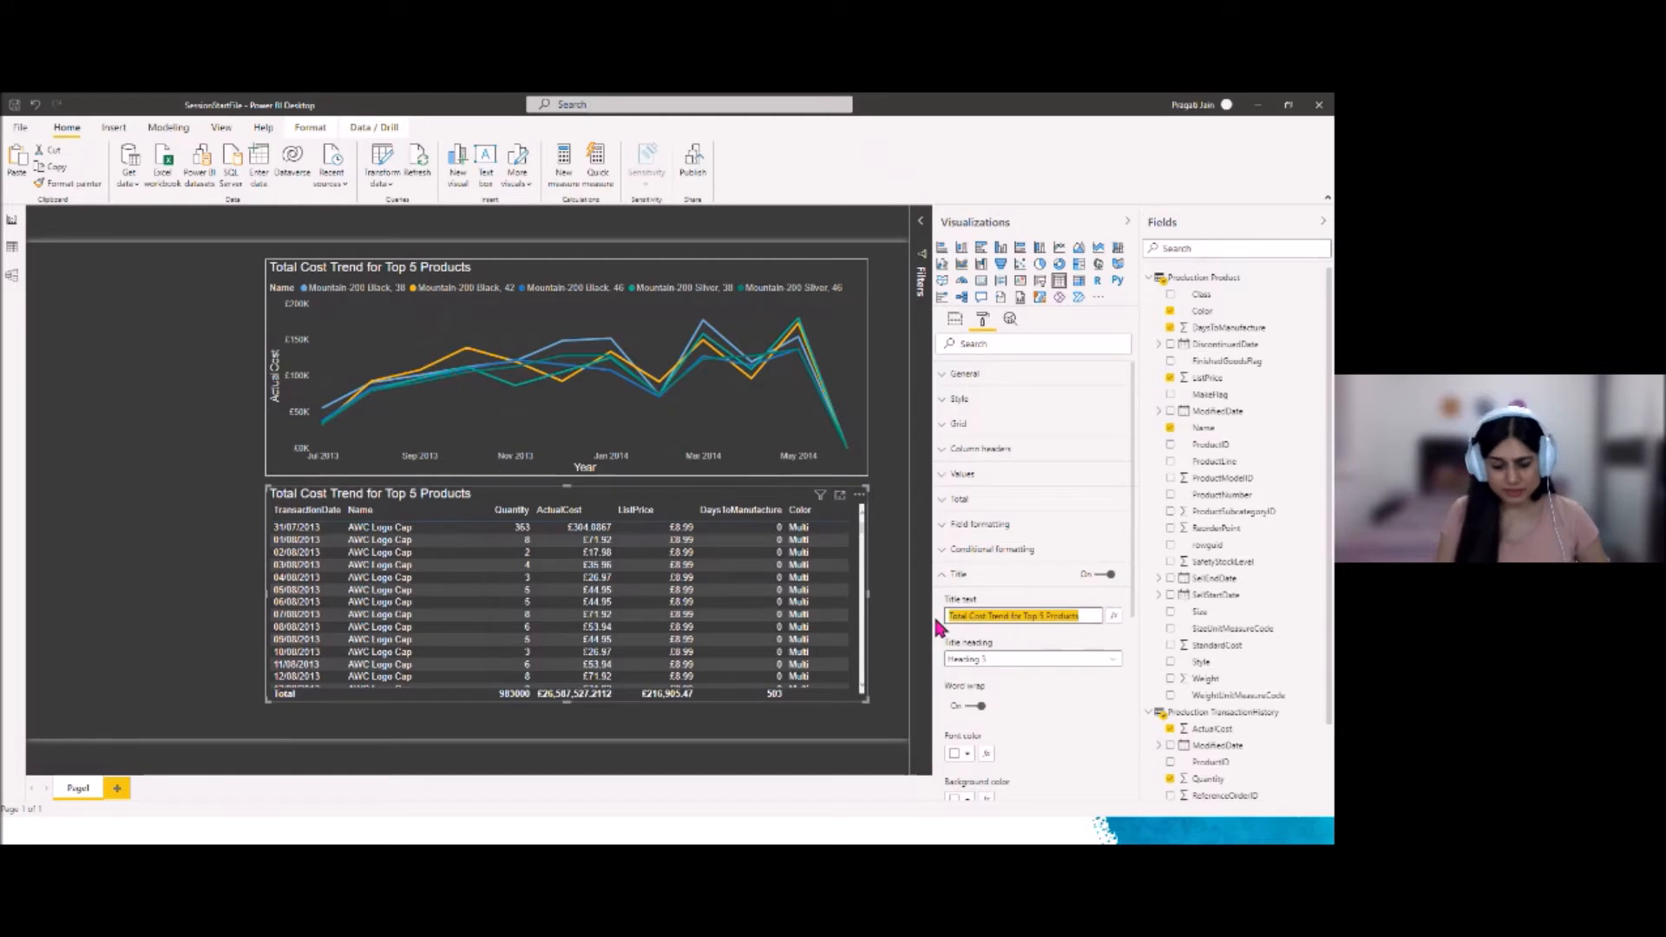
text(Product )
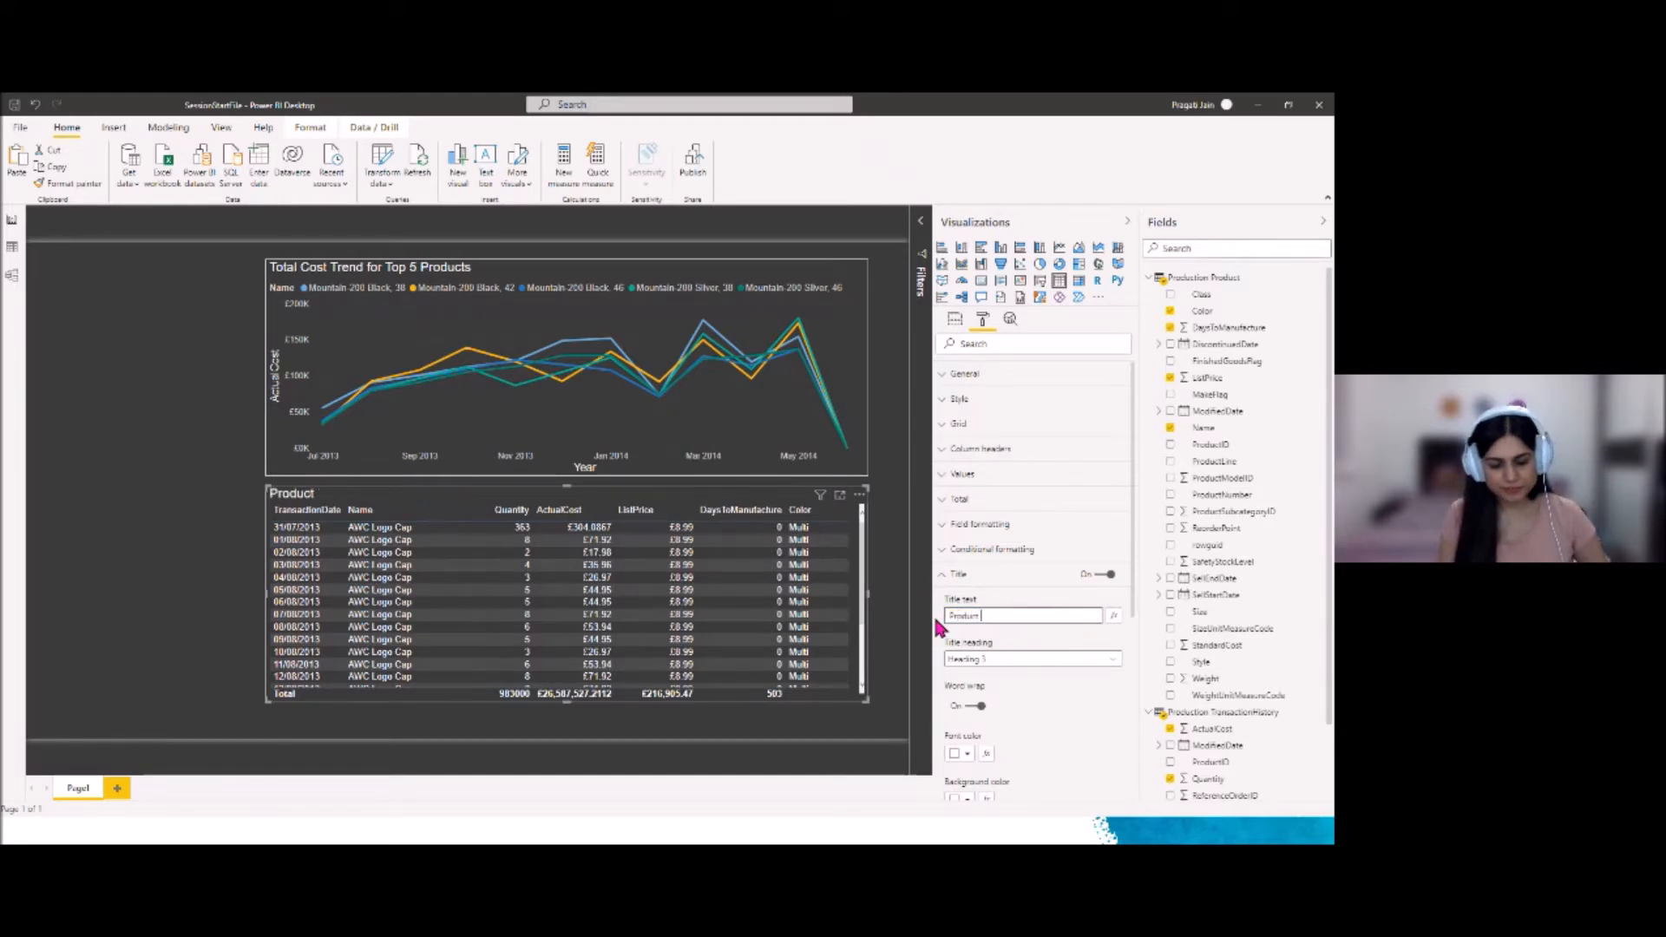
text(Summary)
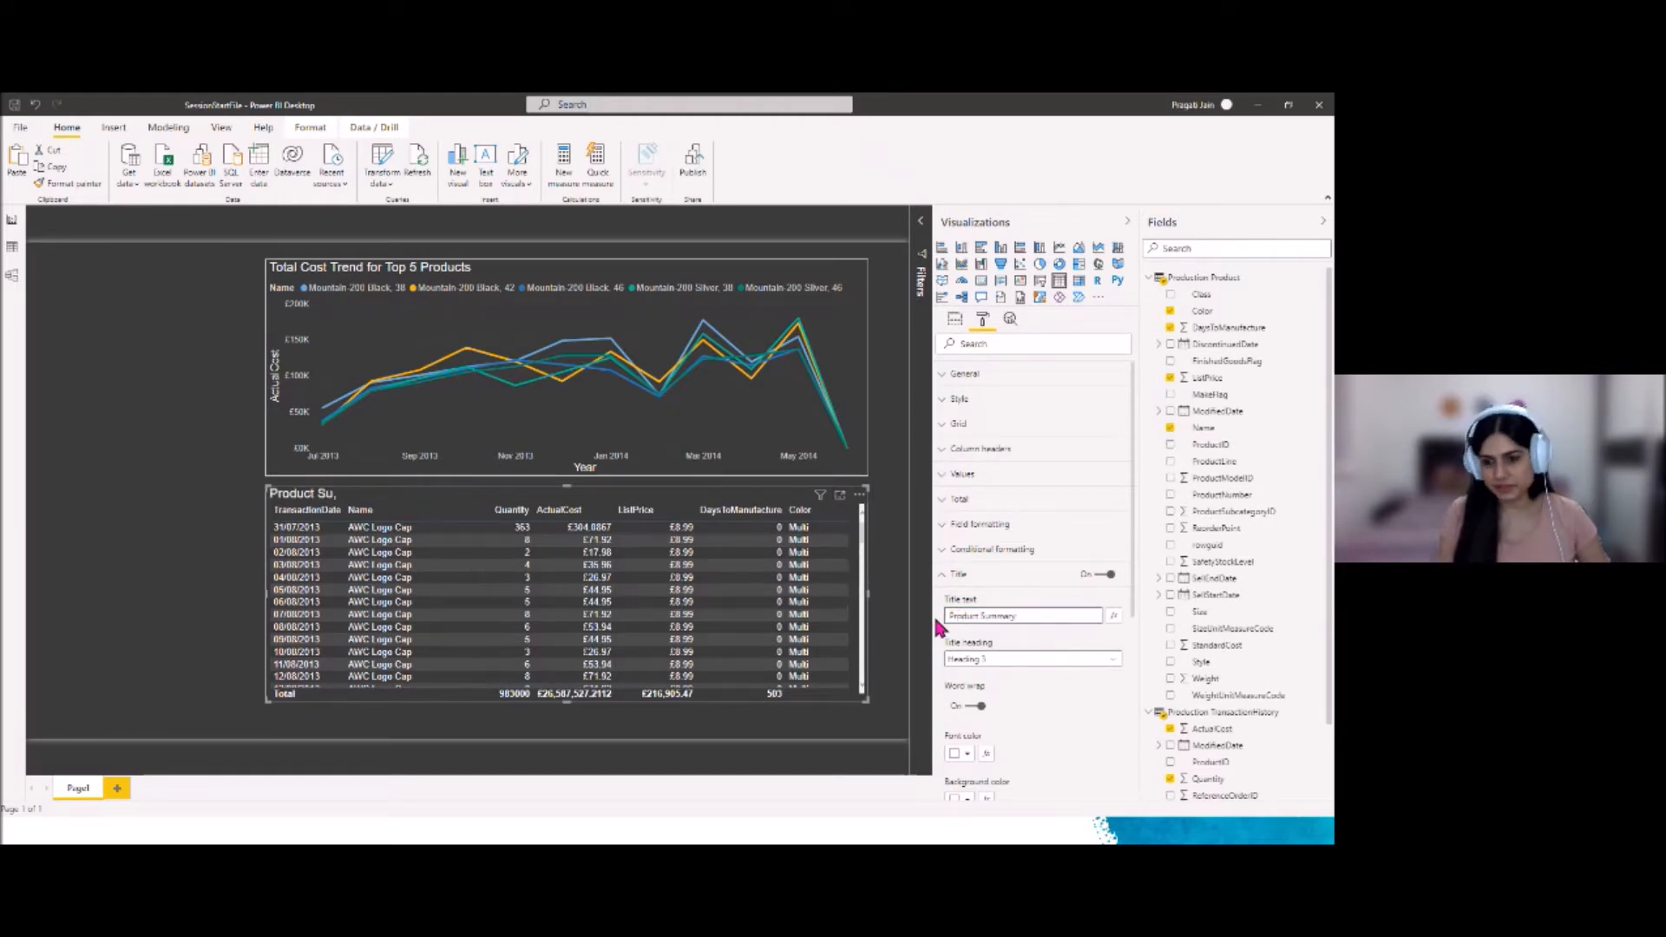
click(939, 580)
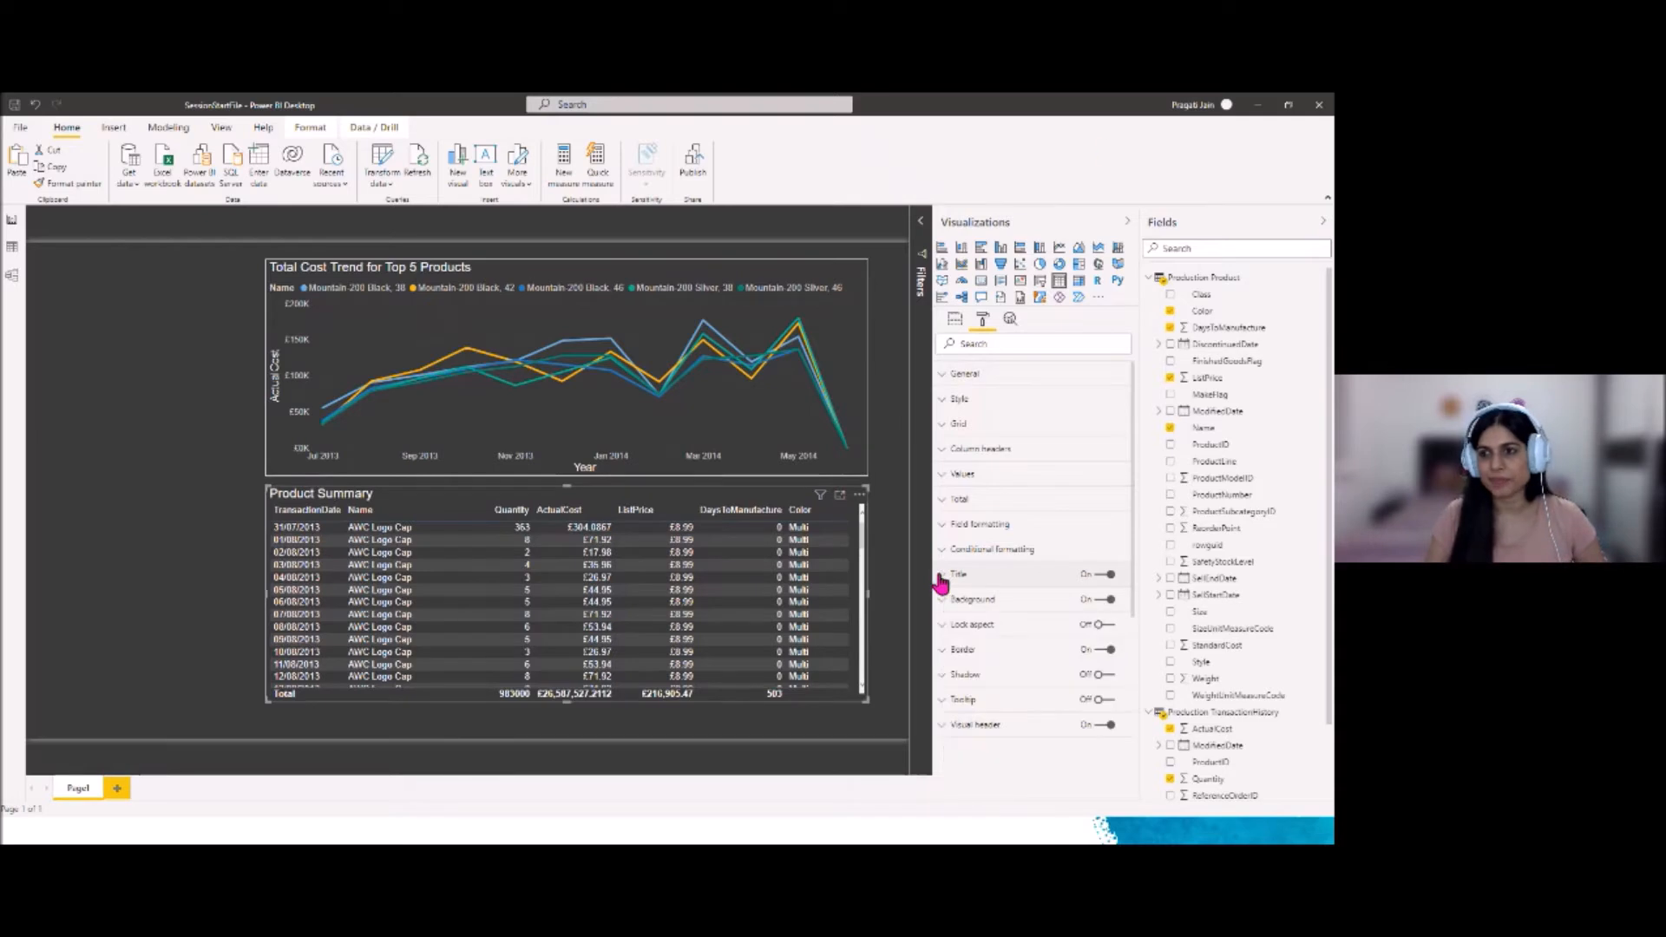
click(1127, 224)
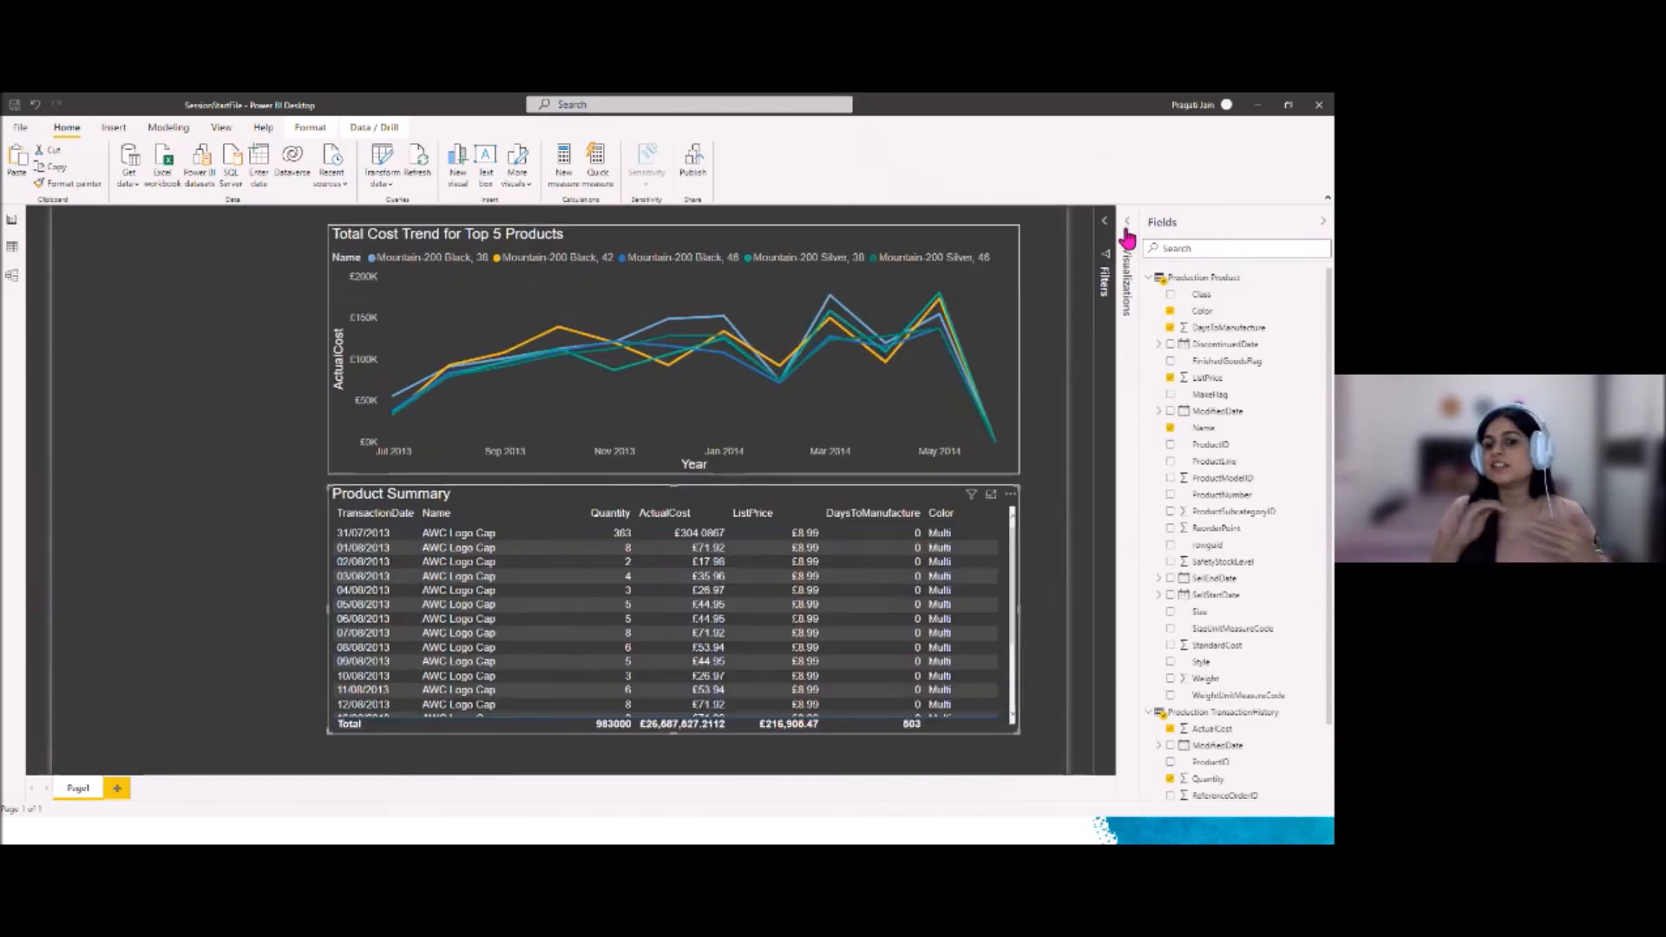
Insert a blank button, place it beside the line chart, and widen it to roughly double its original width
click(180, 369)
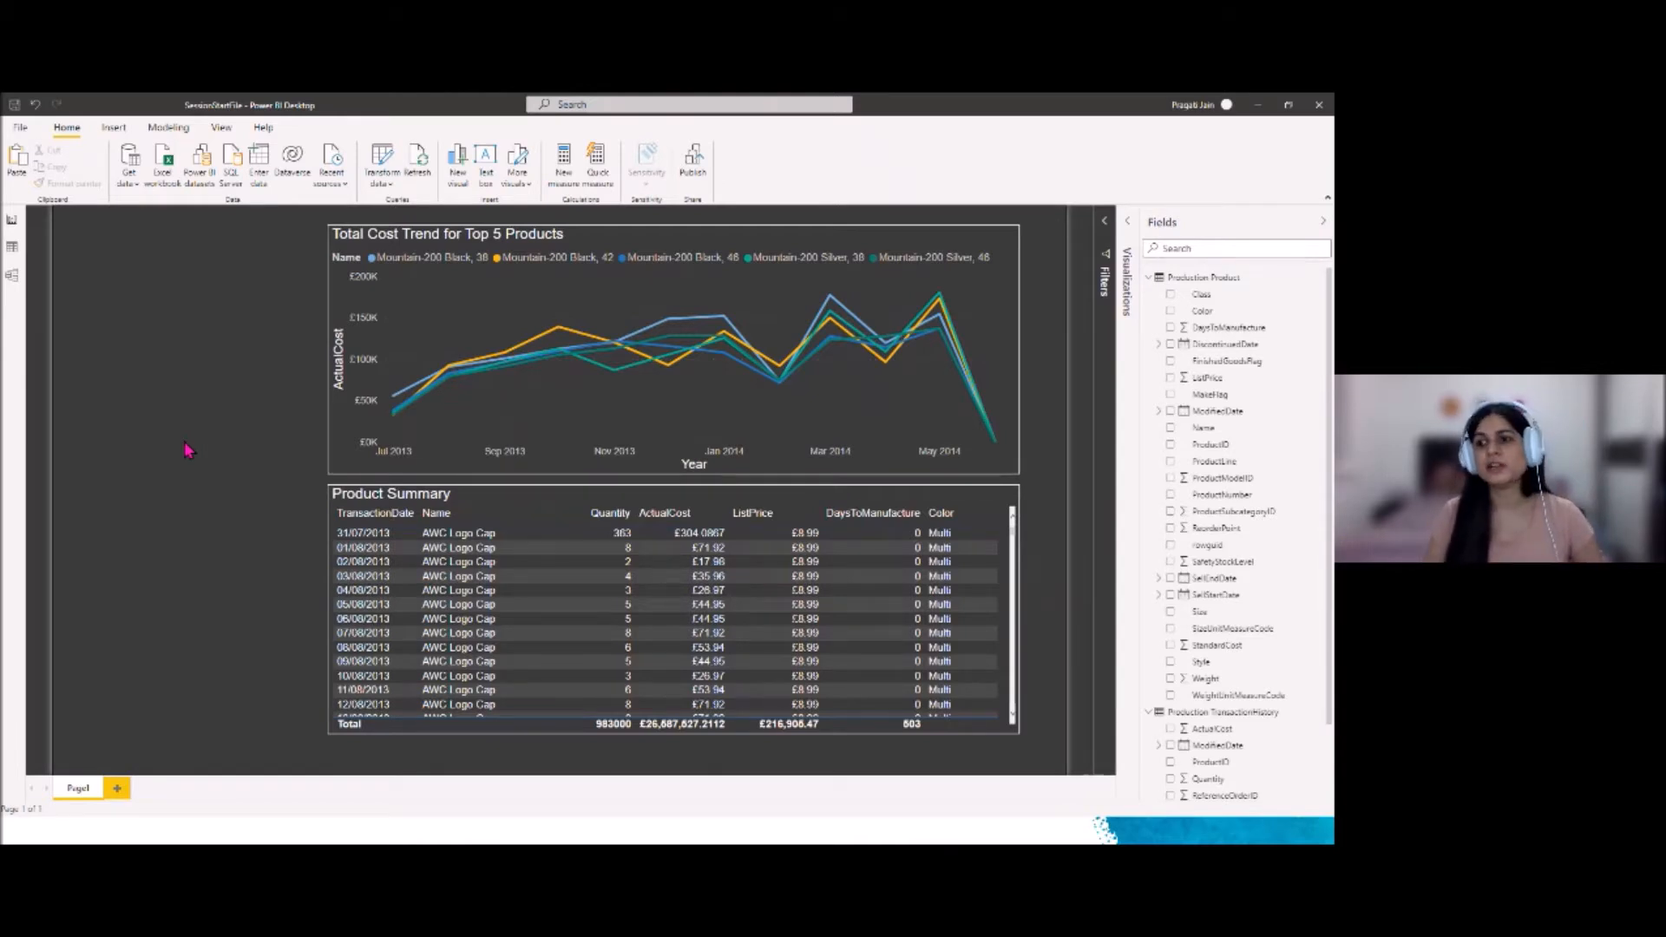
click(111, 130)
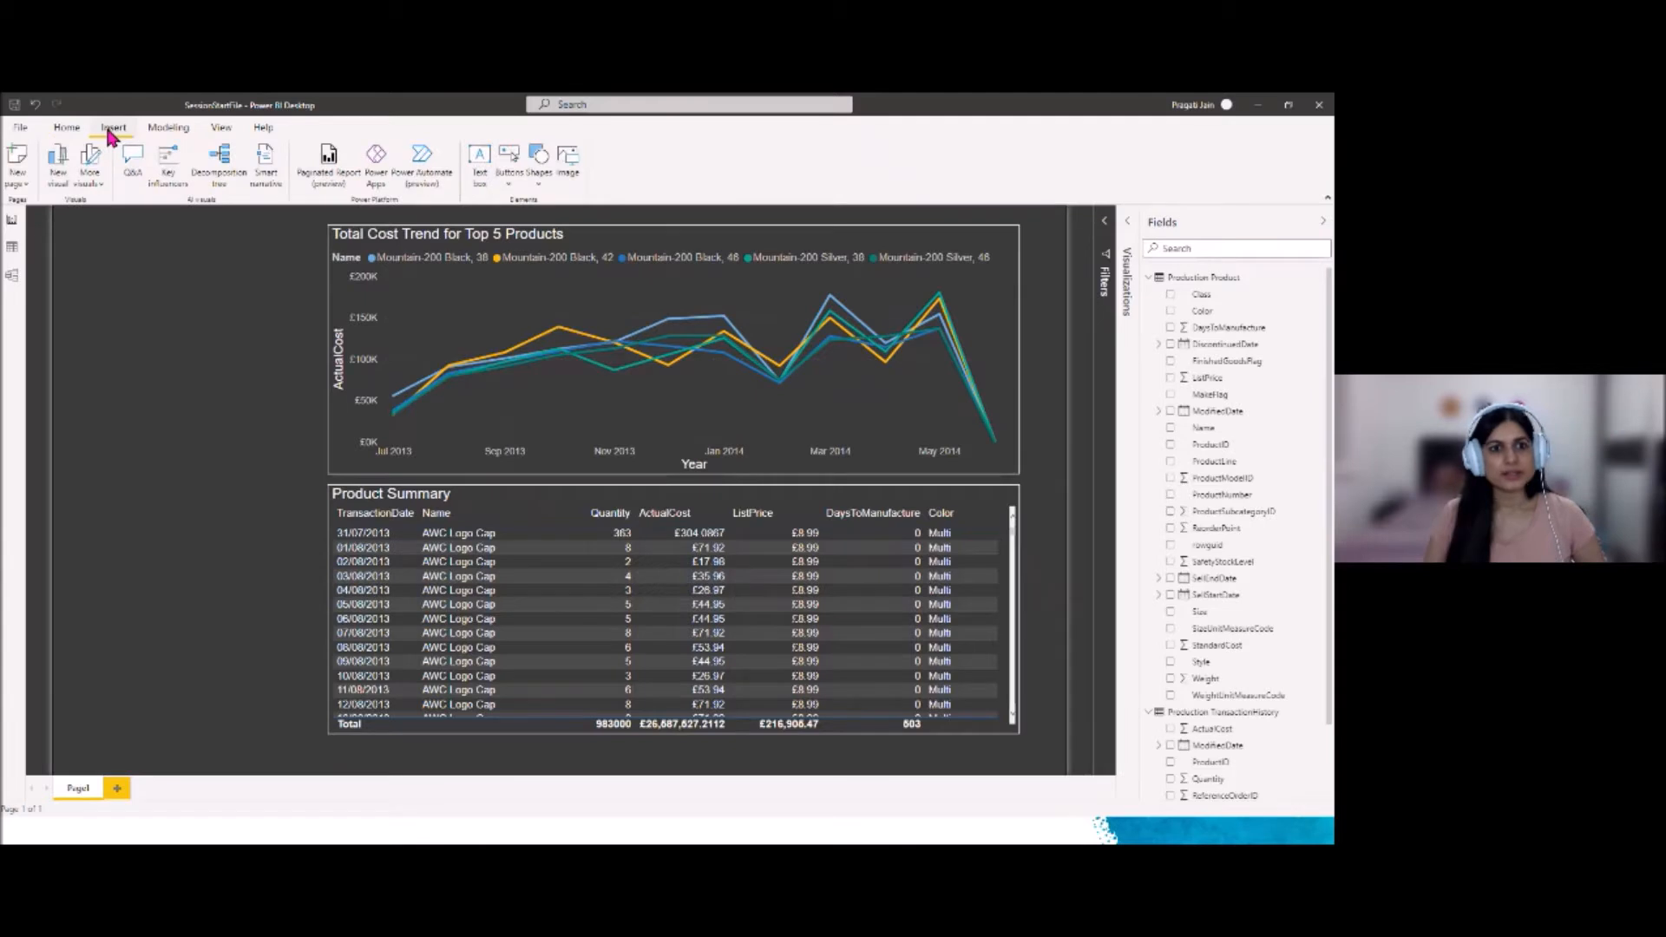
click(508, 189)
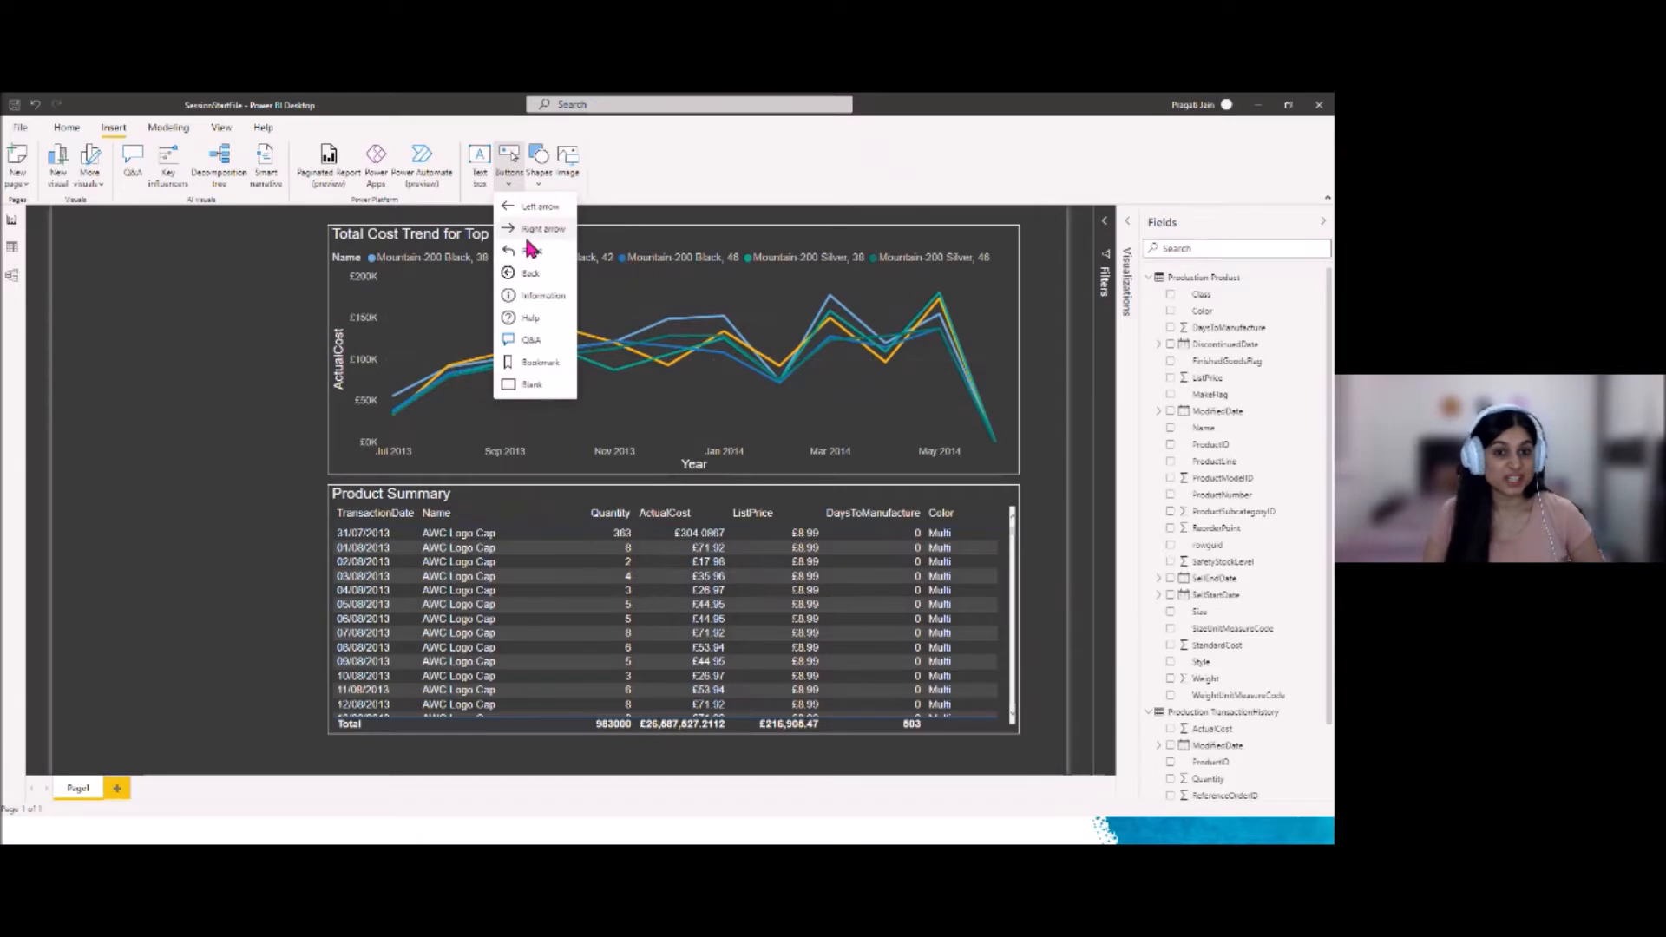
click(538, 184)
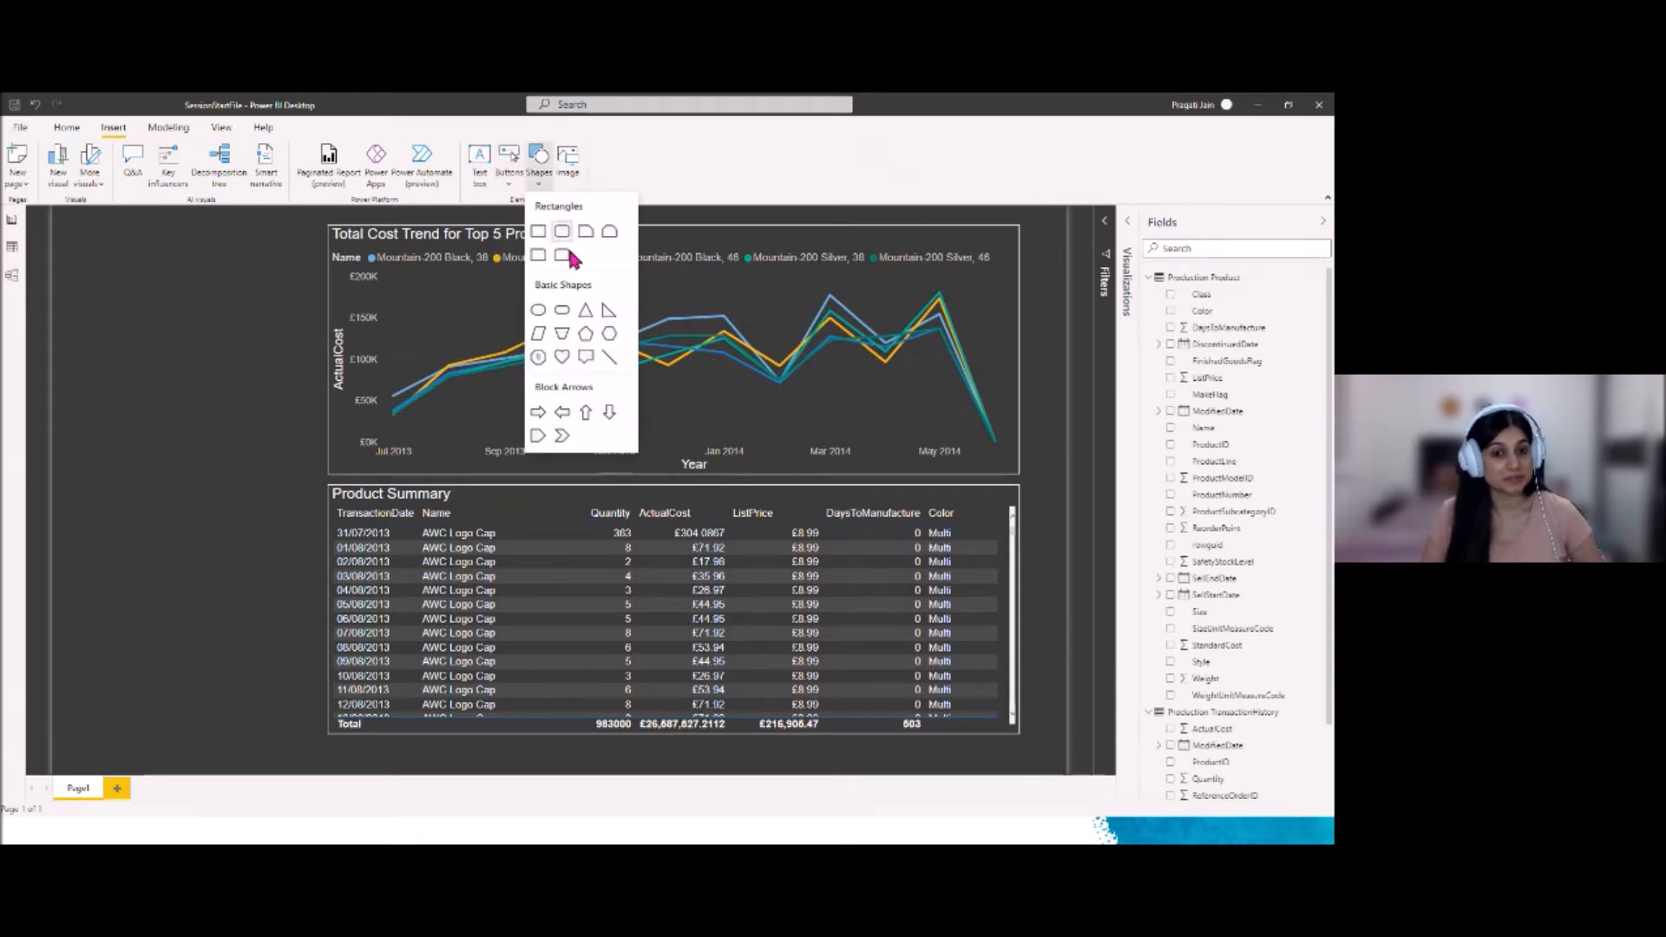
click(509, 186)
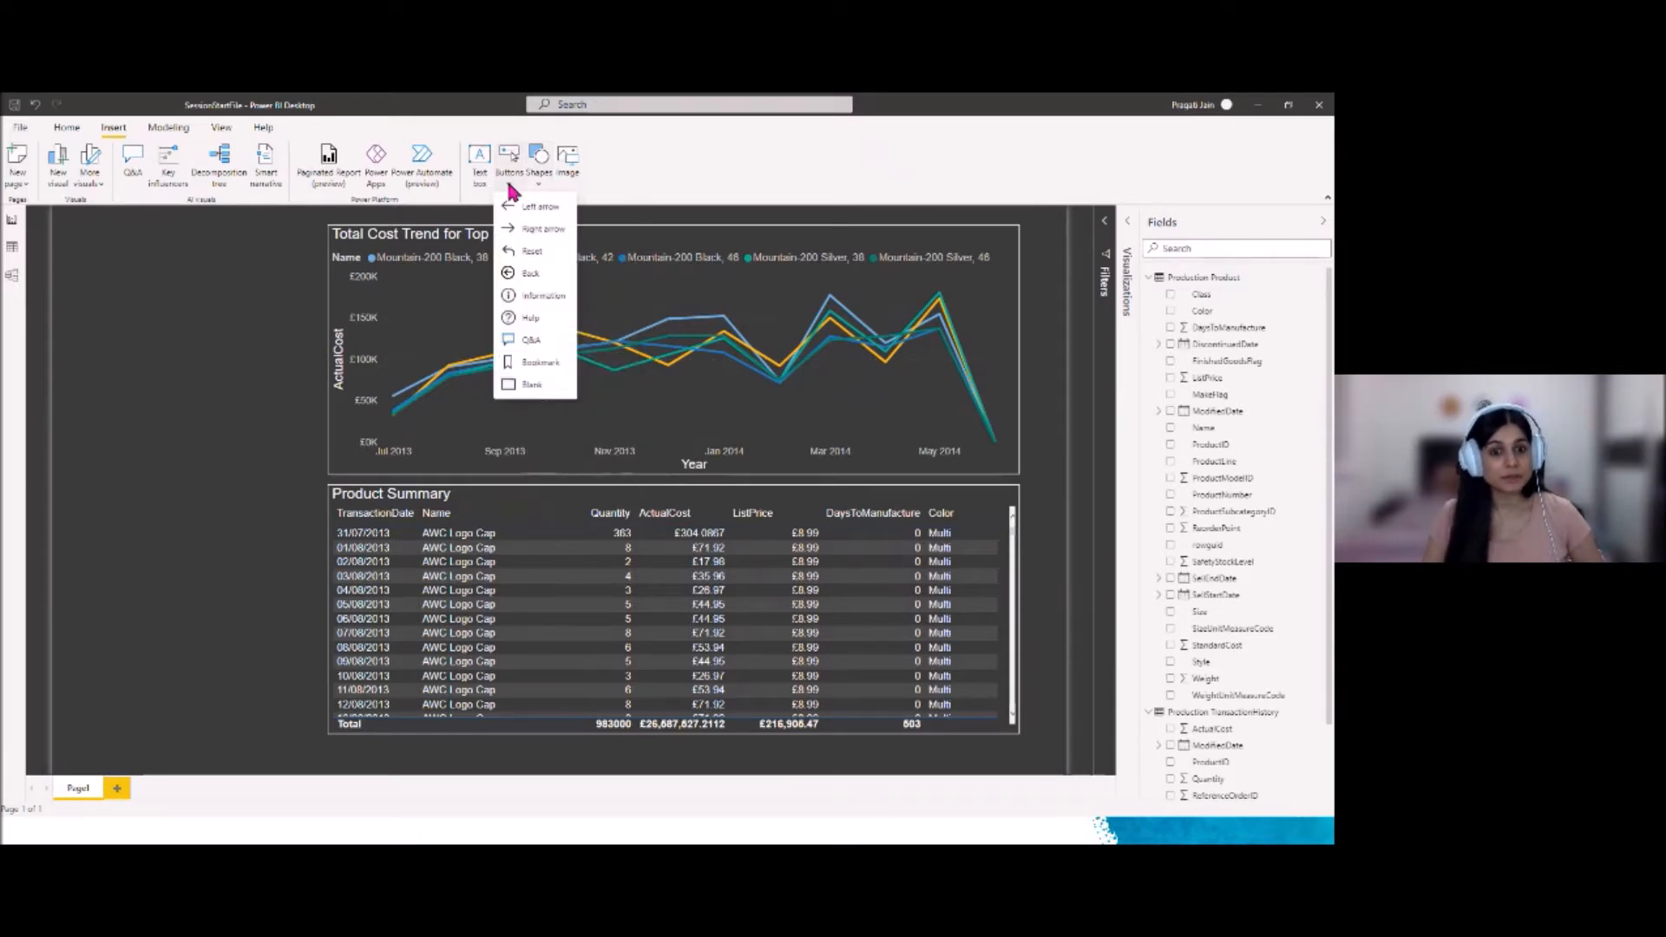
click(530, 385)
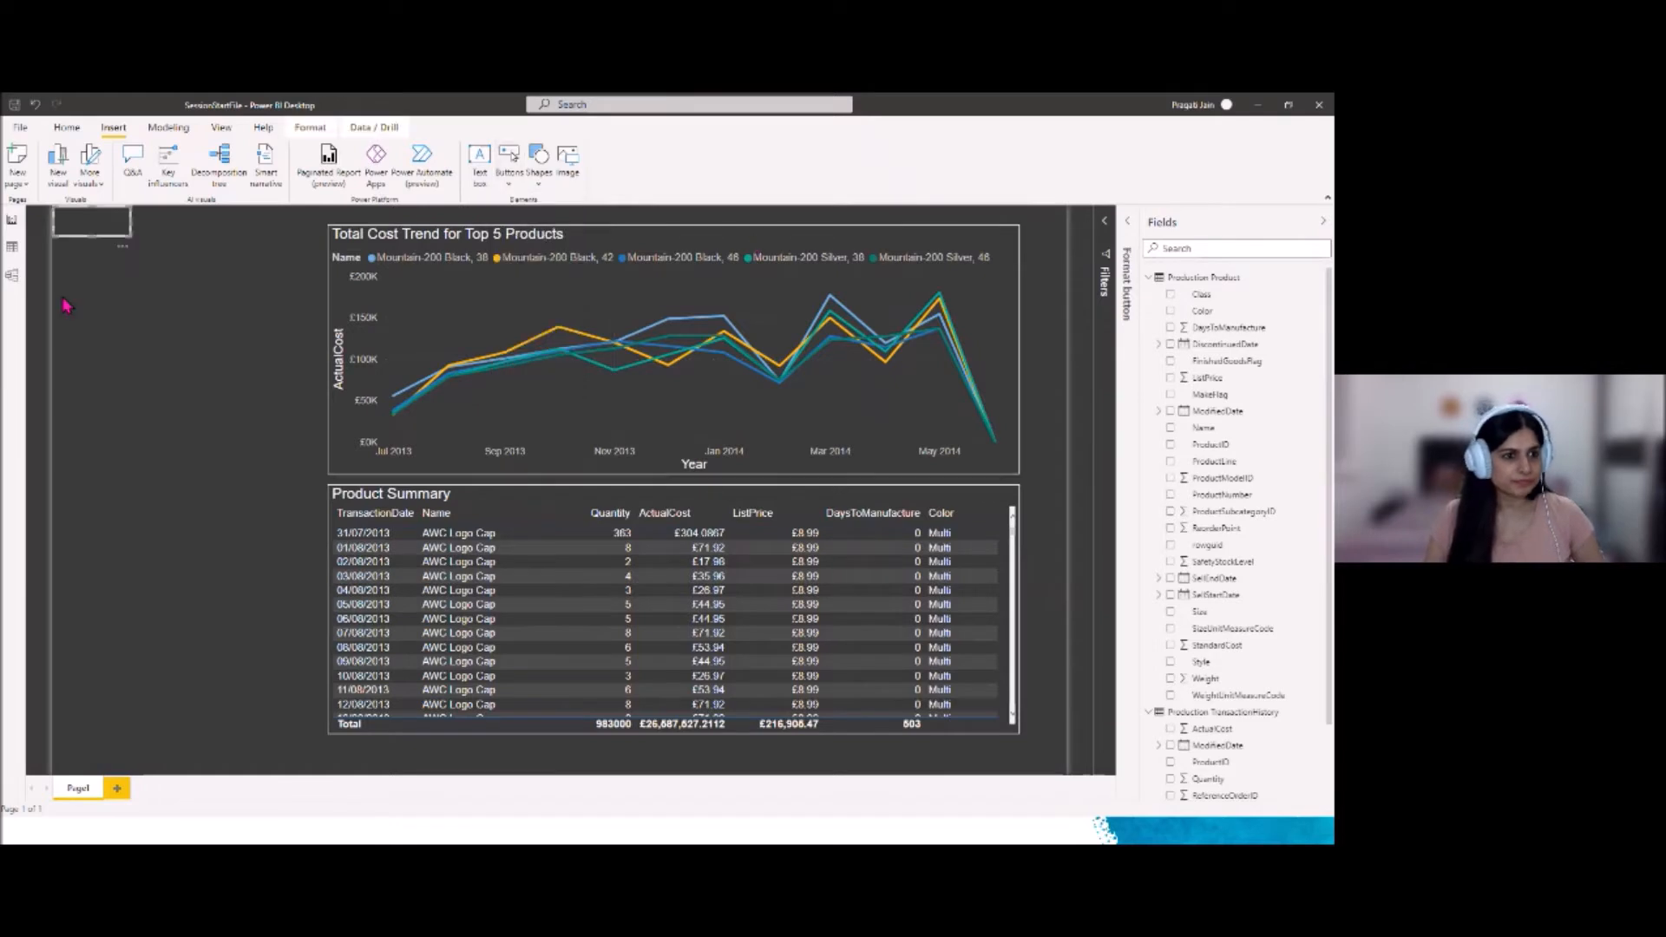
drag(72, 239, 145, 298)
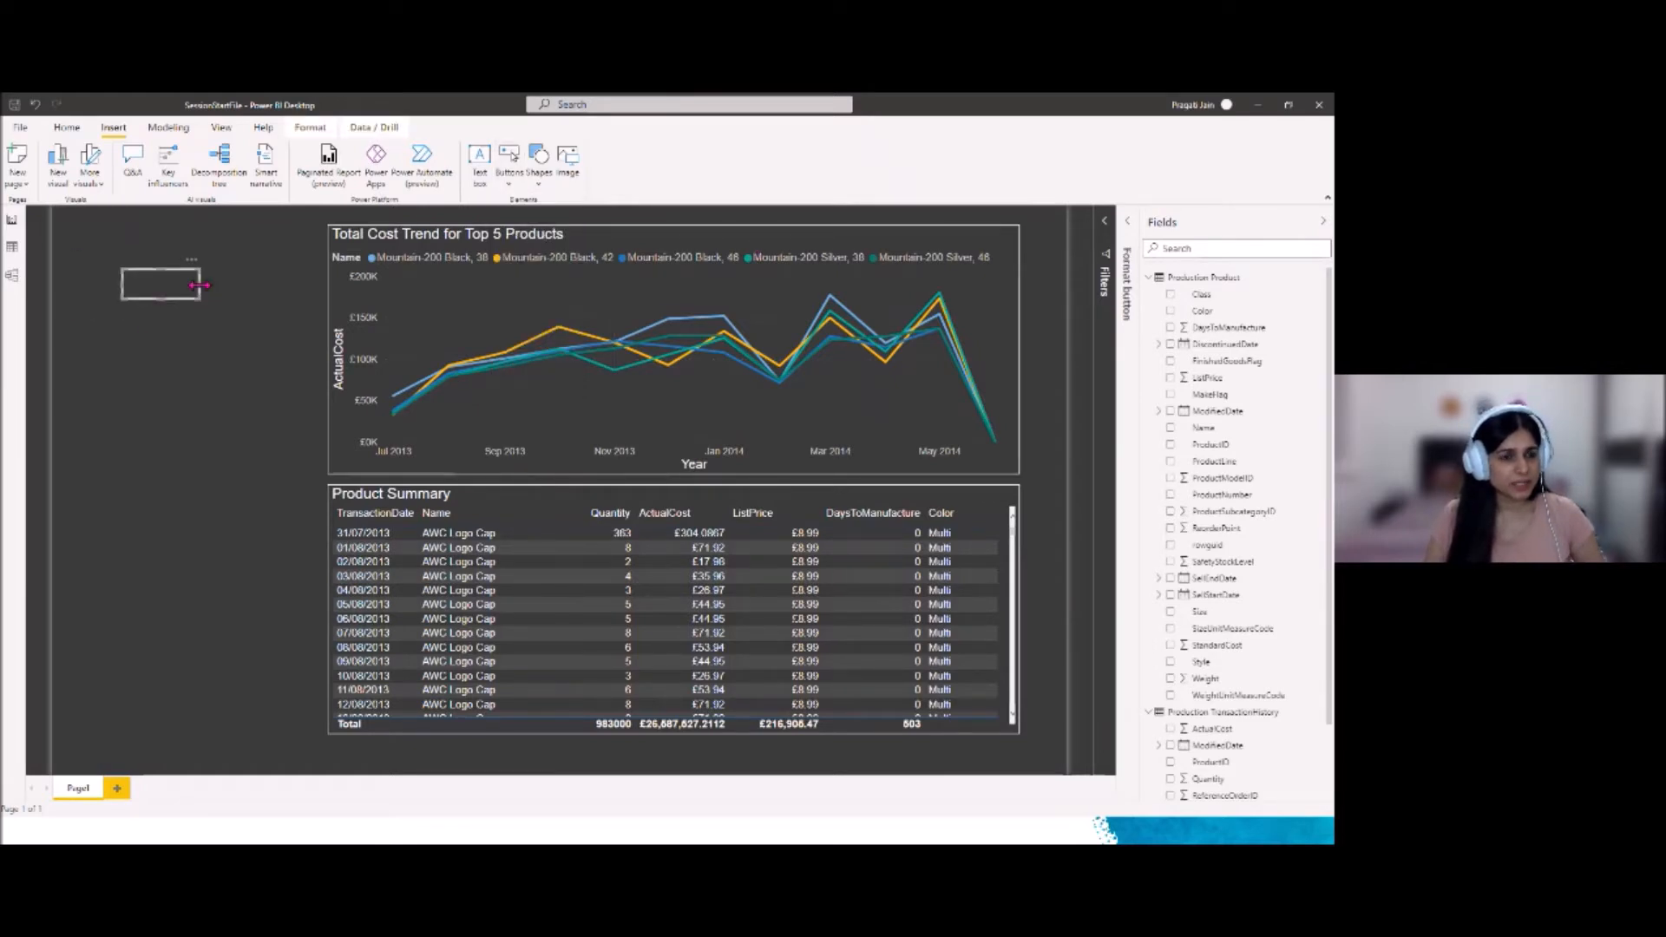
drag(206, 294, 284, 300)
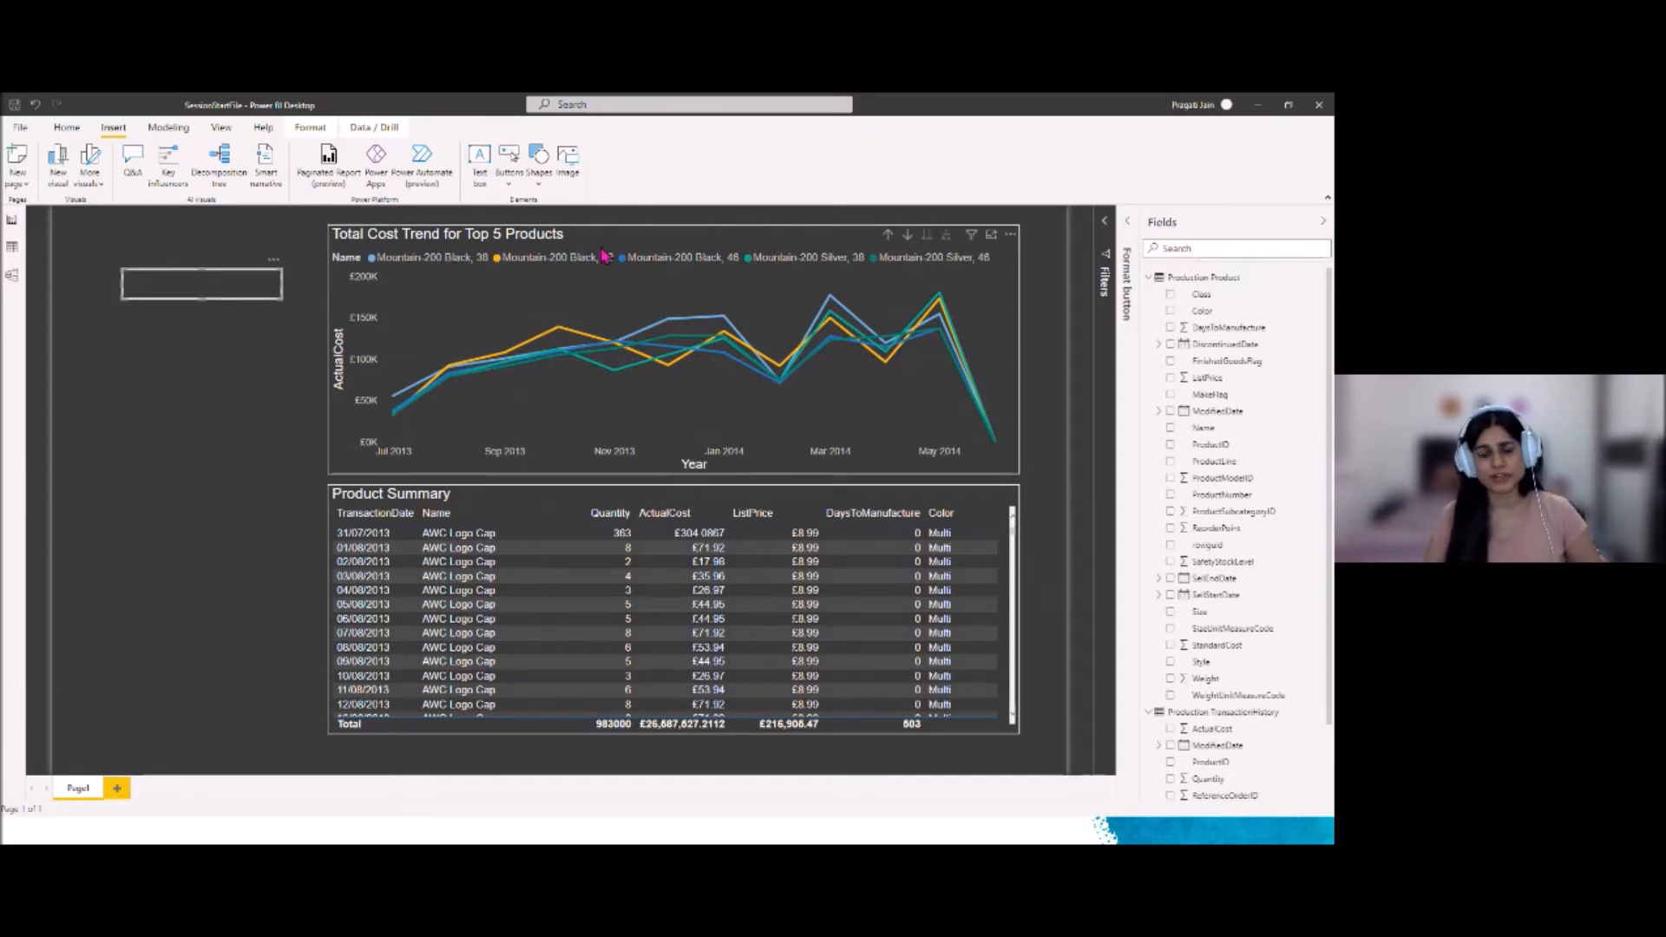
Turn on the blank button's text and set it to "Top 5 Products Trend"
click(1127, 227)
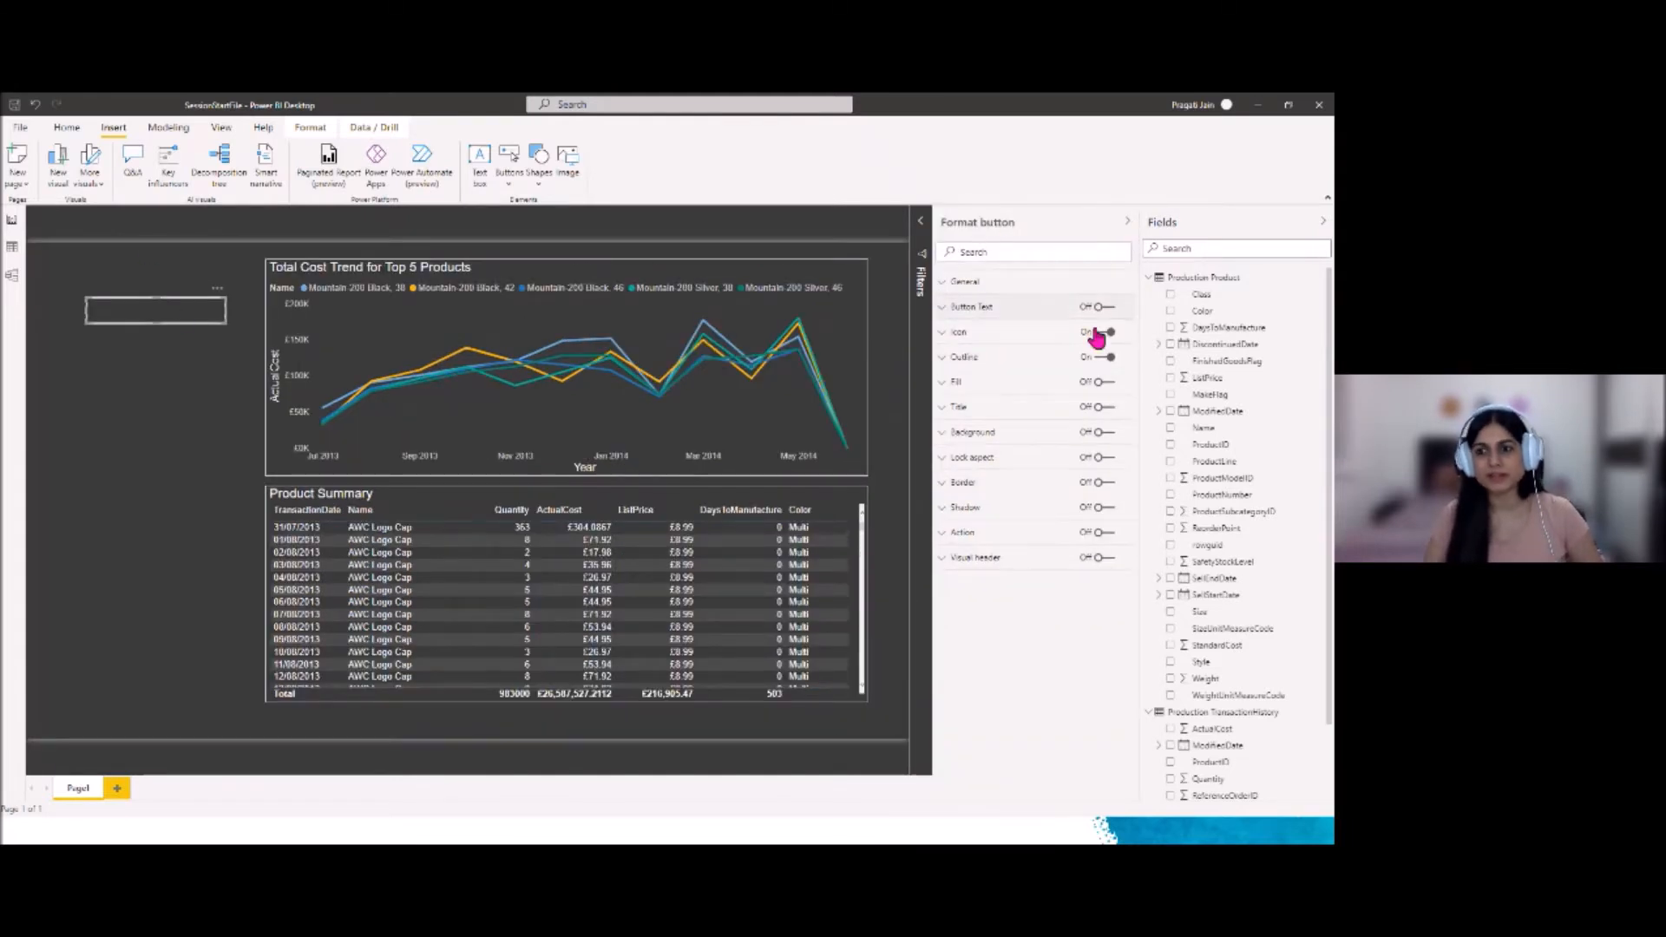
click(1096, 308)
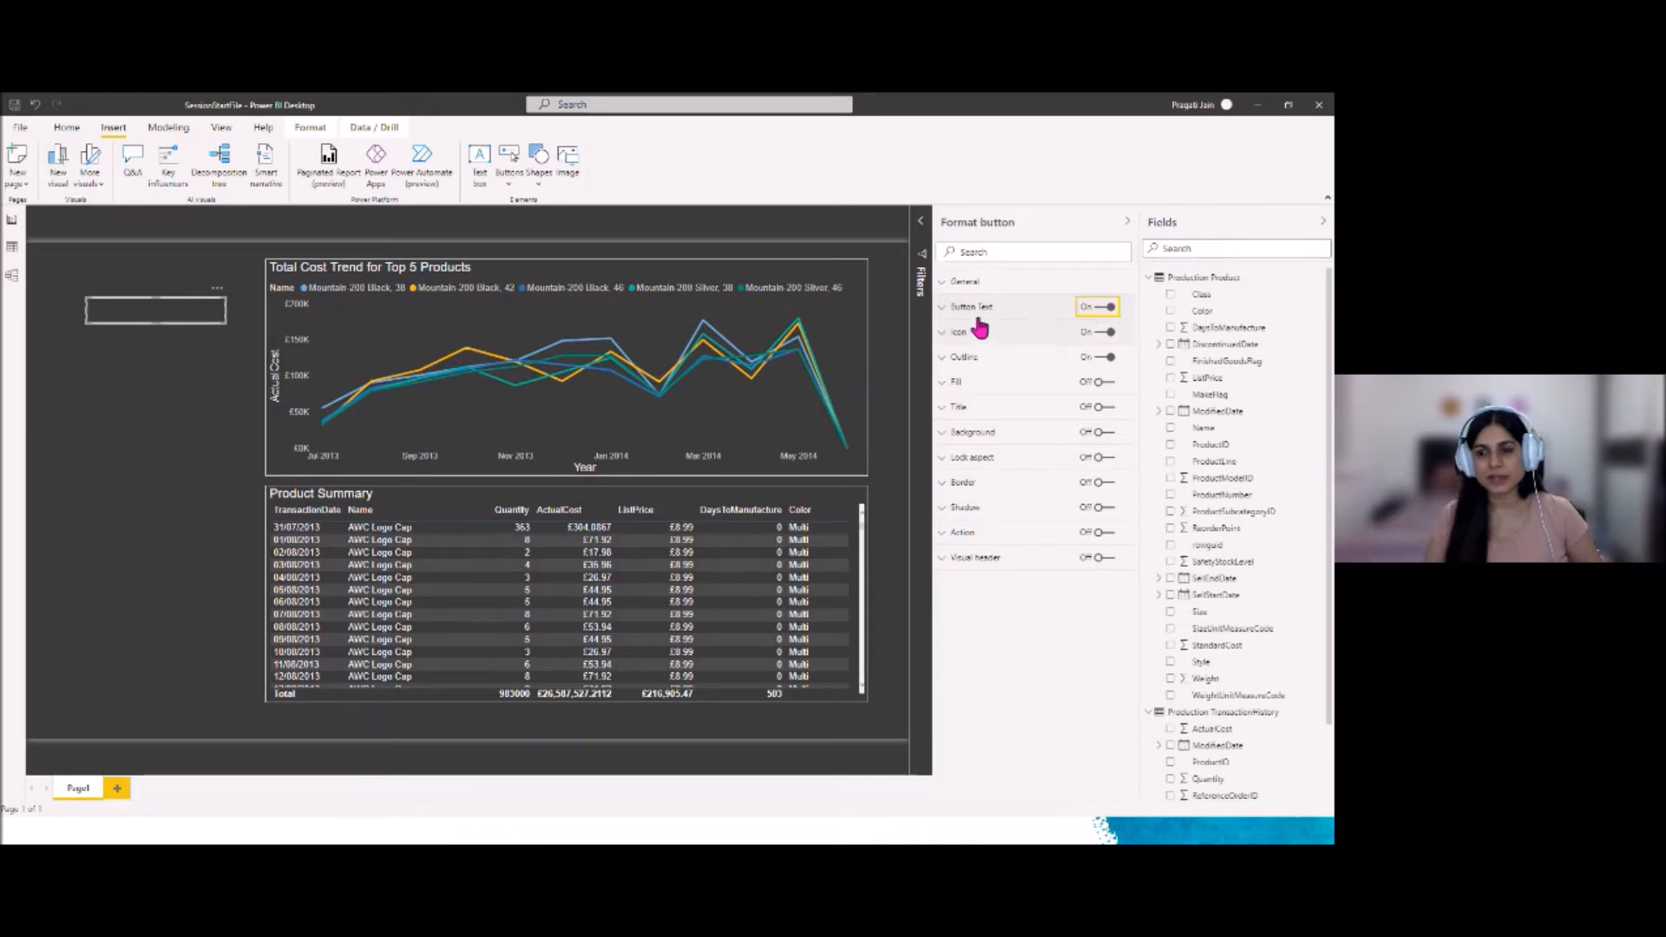
click(971, 311)
click(1004, 374)
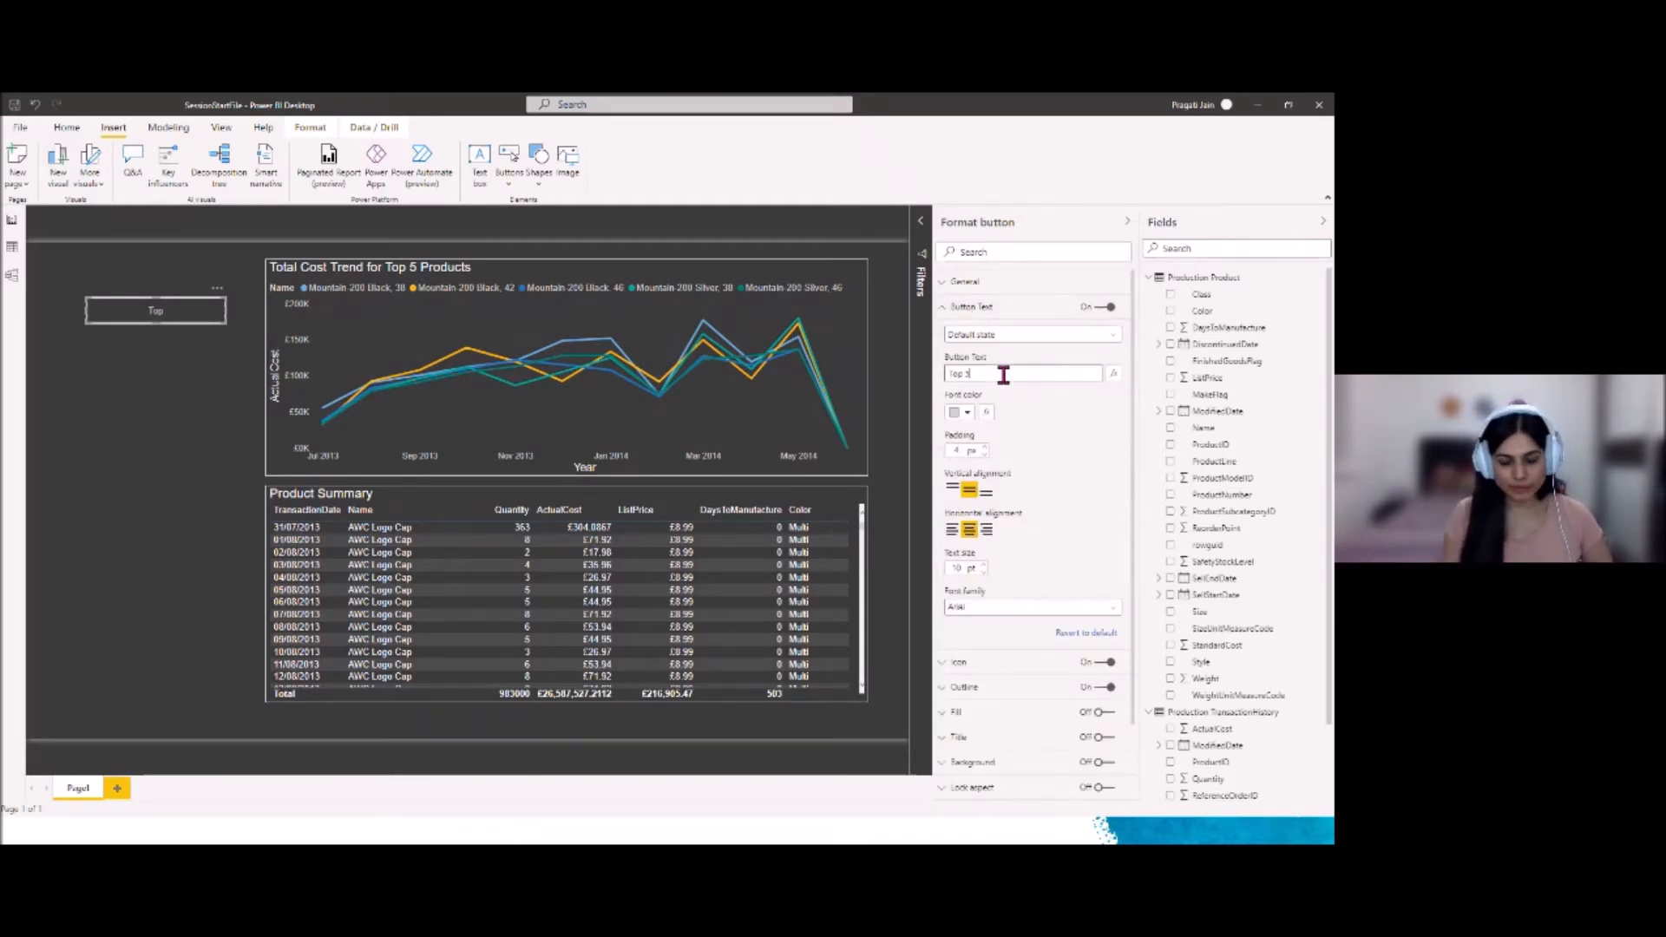
text(Top 5 Produ)
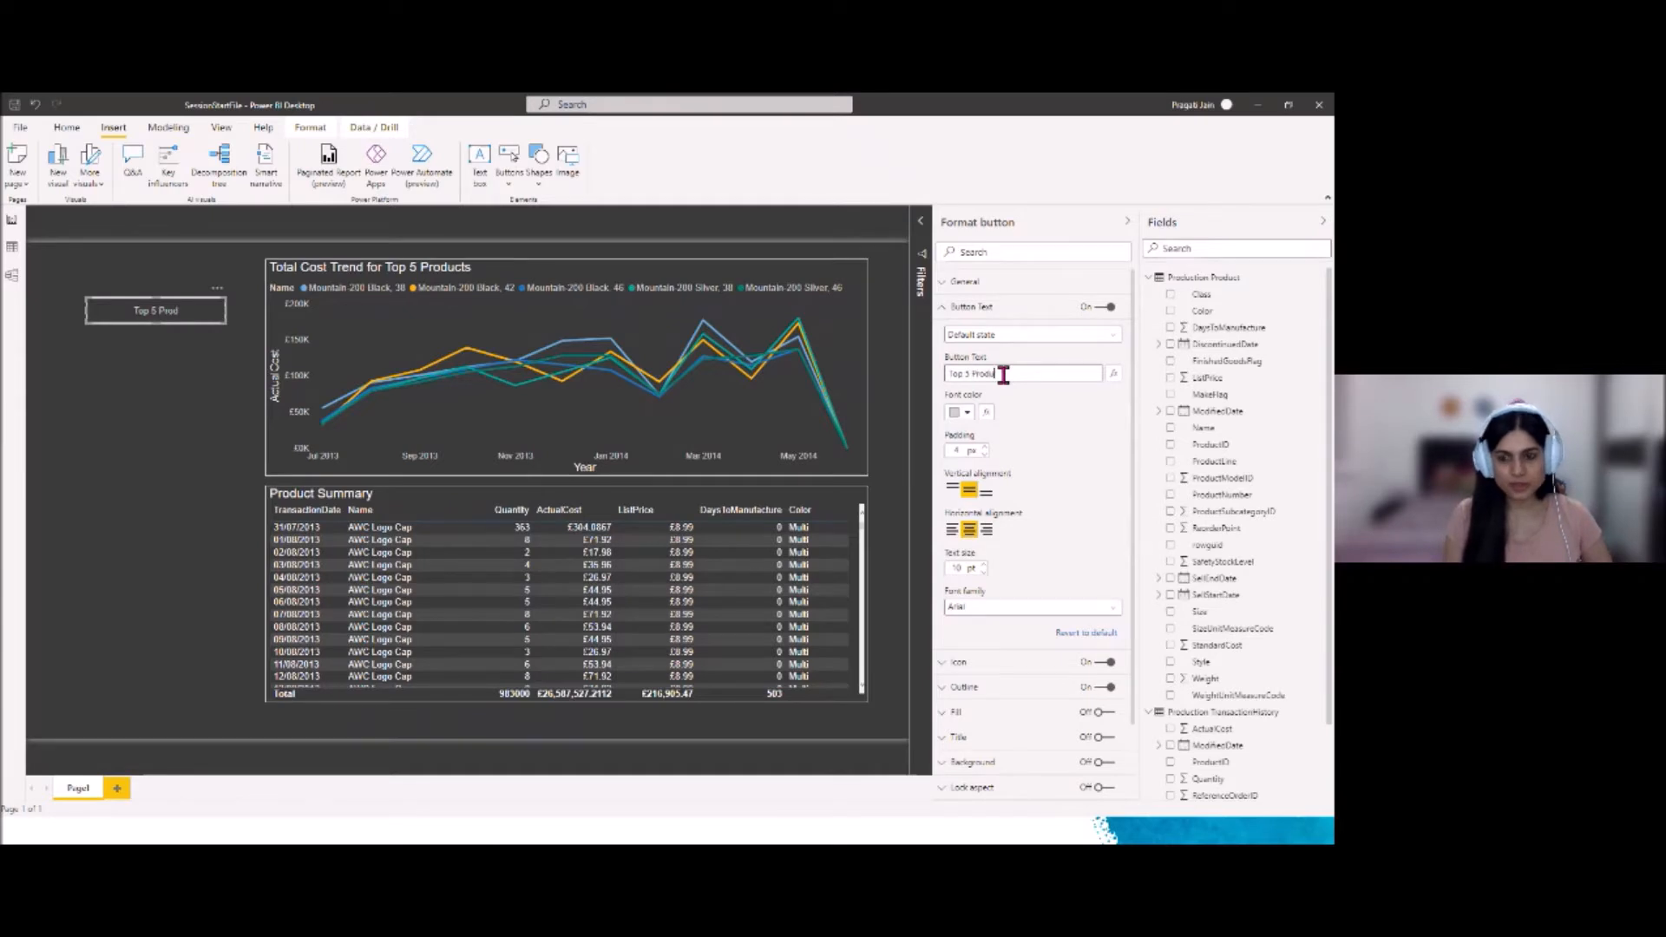
text(cts Trend)
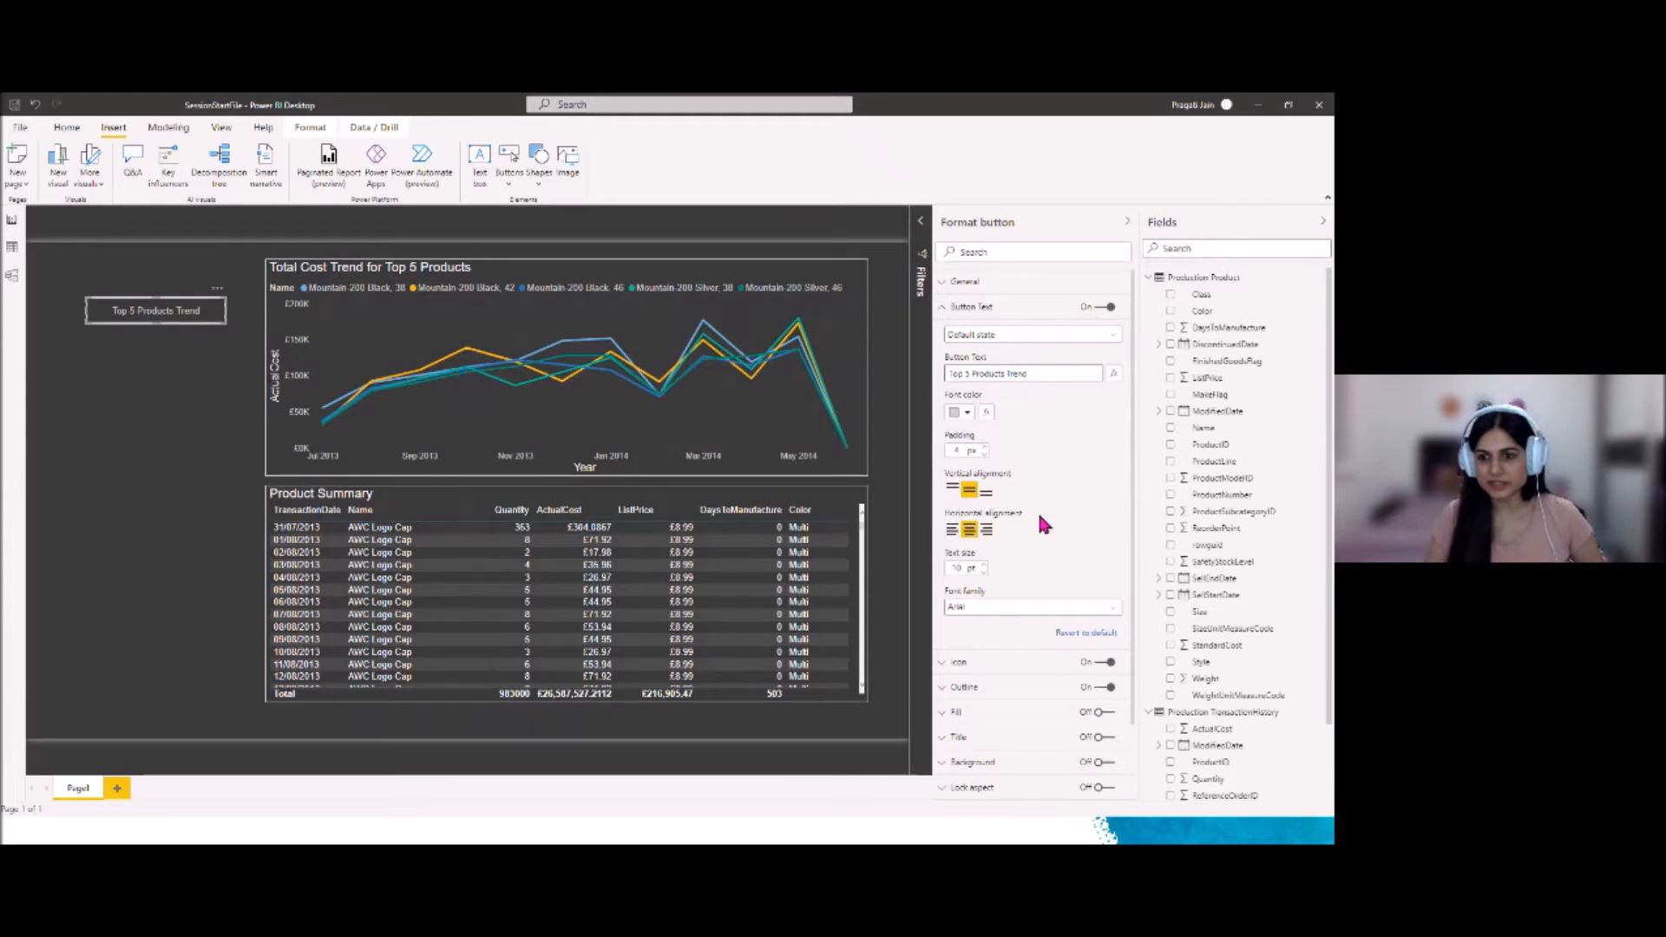
Format the button text as 13 pt Segoe UI Bold in white, and collapse the text settings
click(984, 564)
click(984, 564)
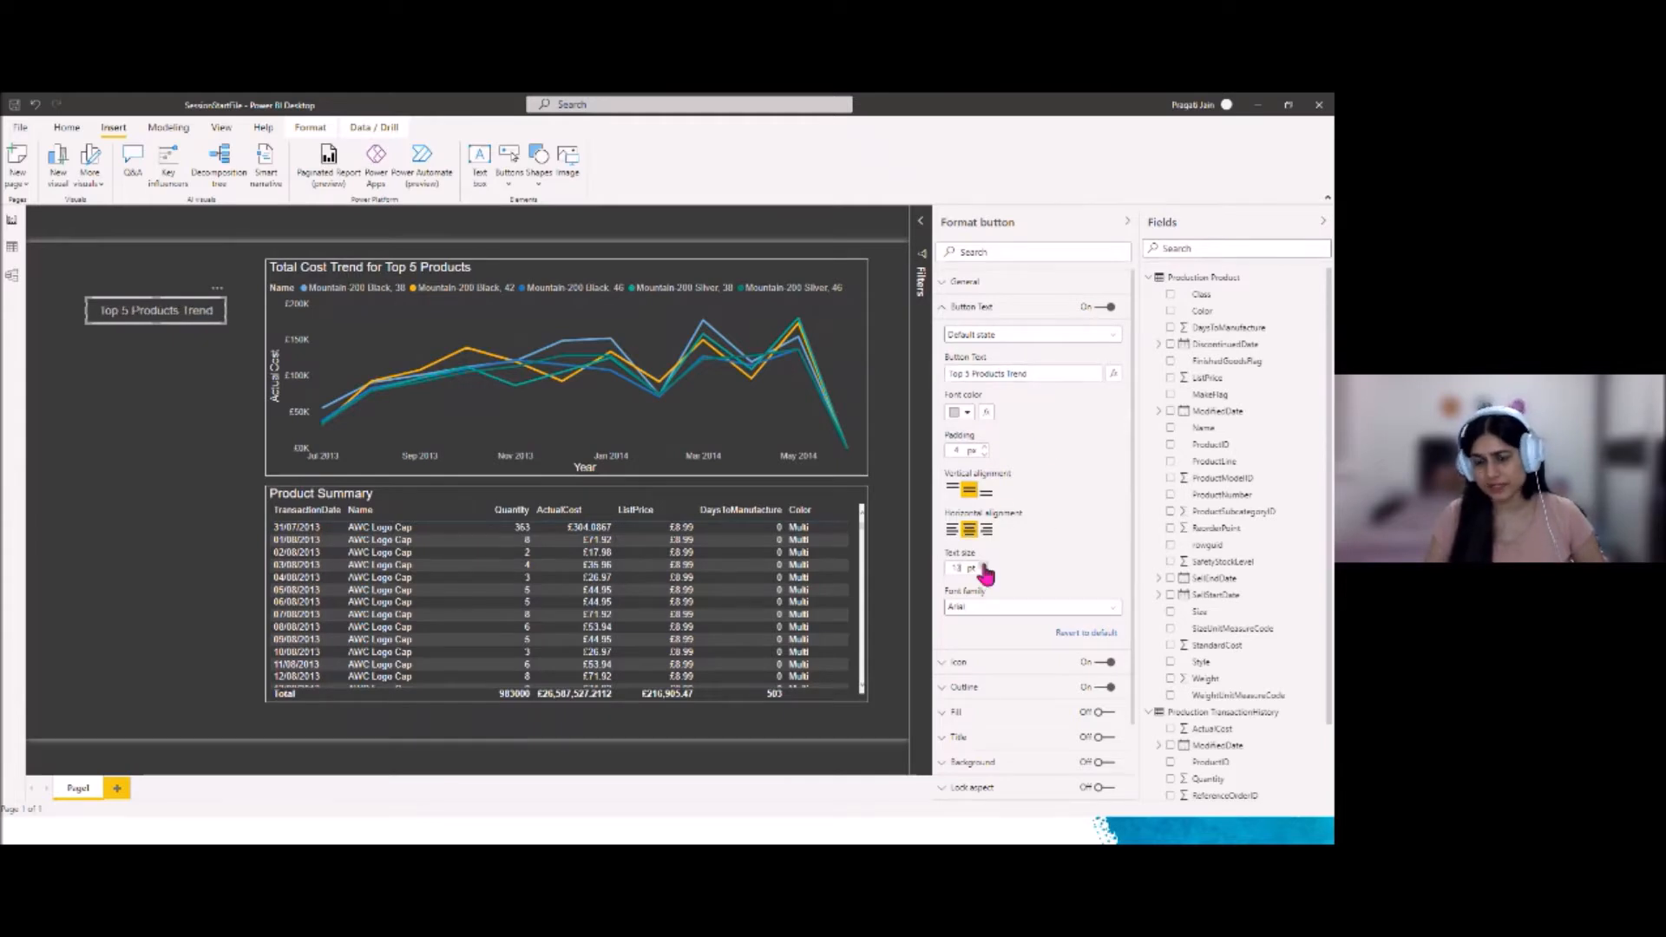
click(1111, 607)
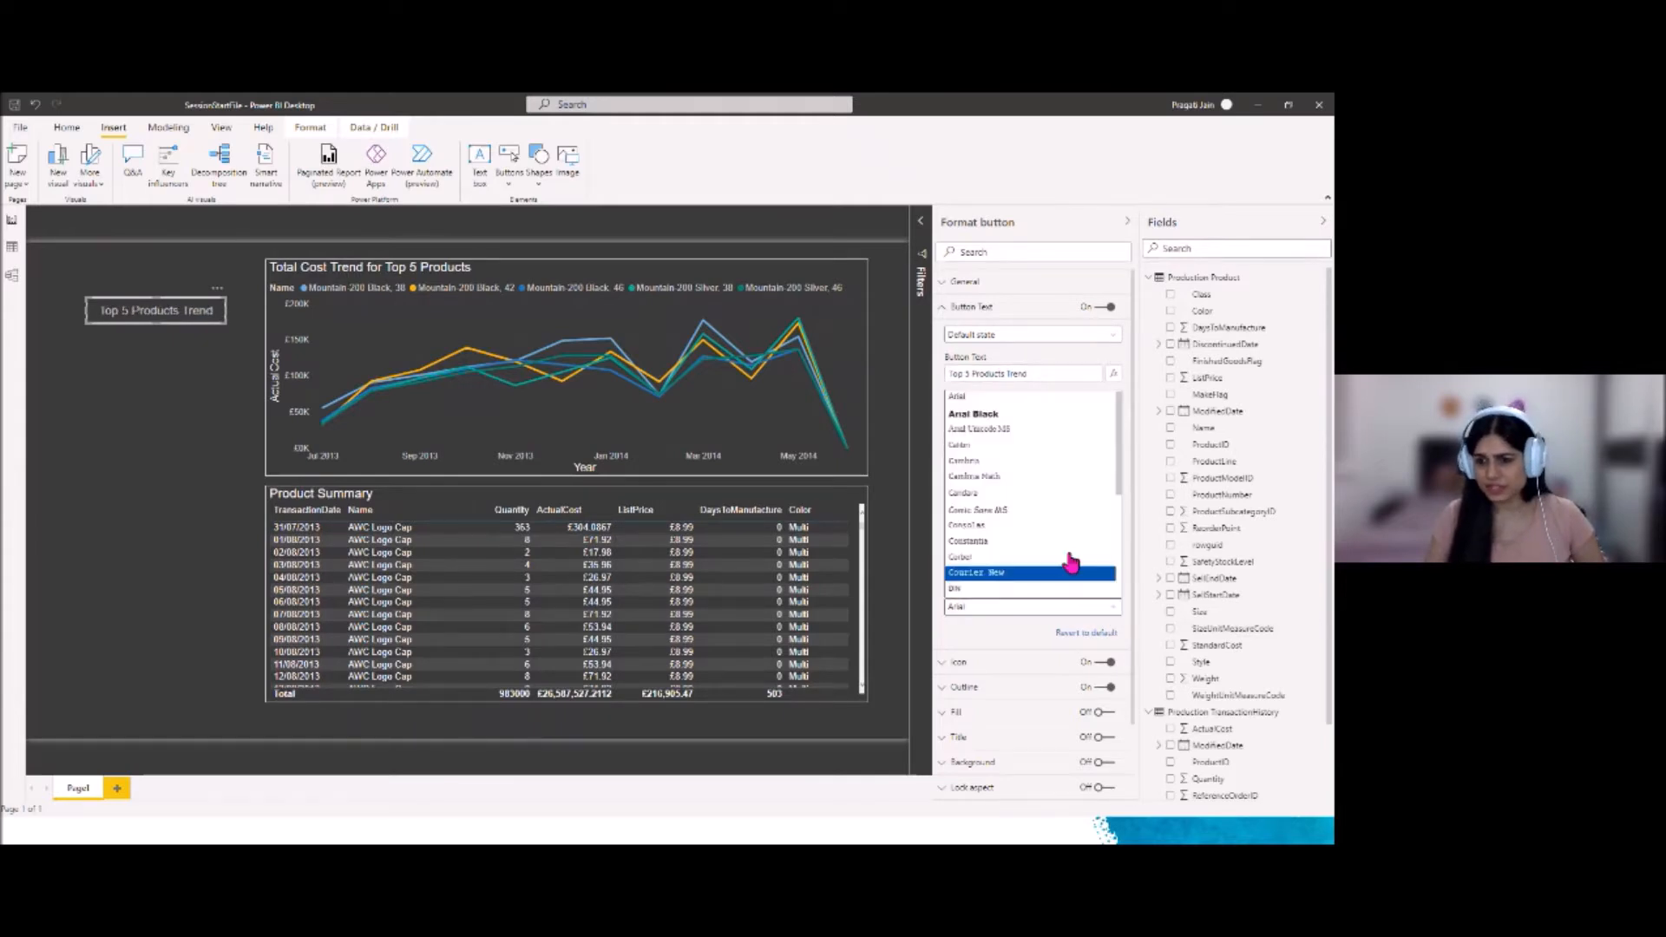
scroll(1068, 491, down, 5)
click(1063, 491)
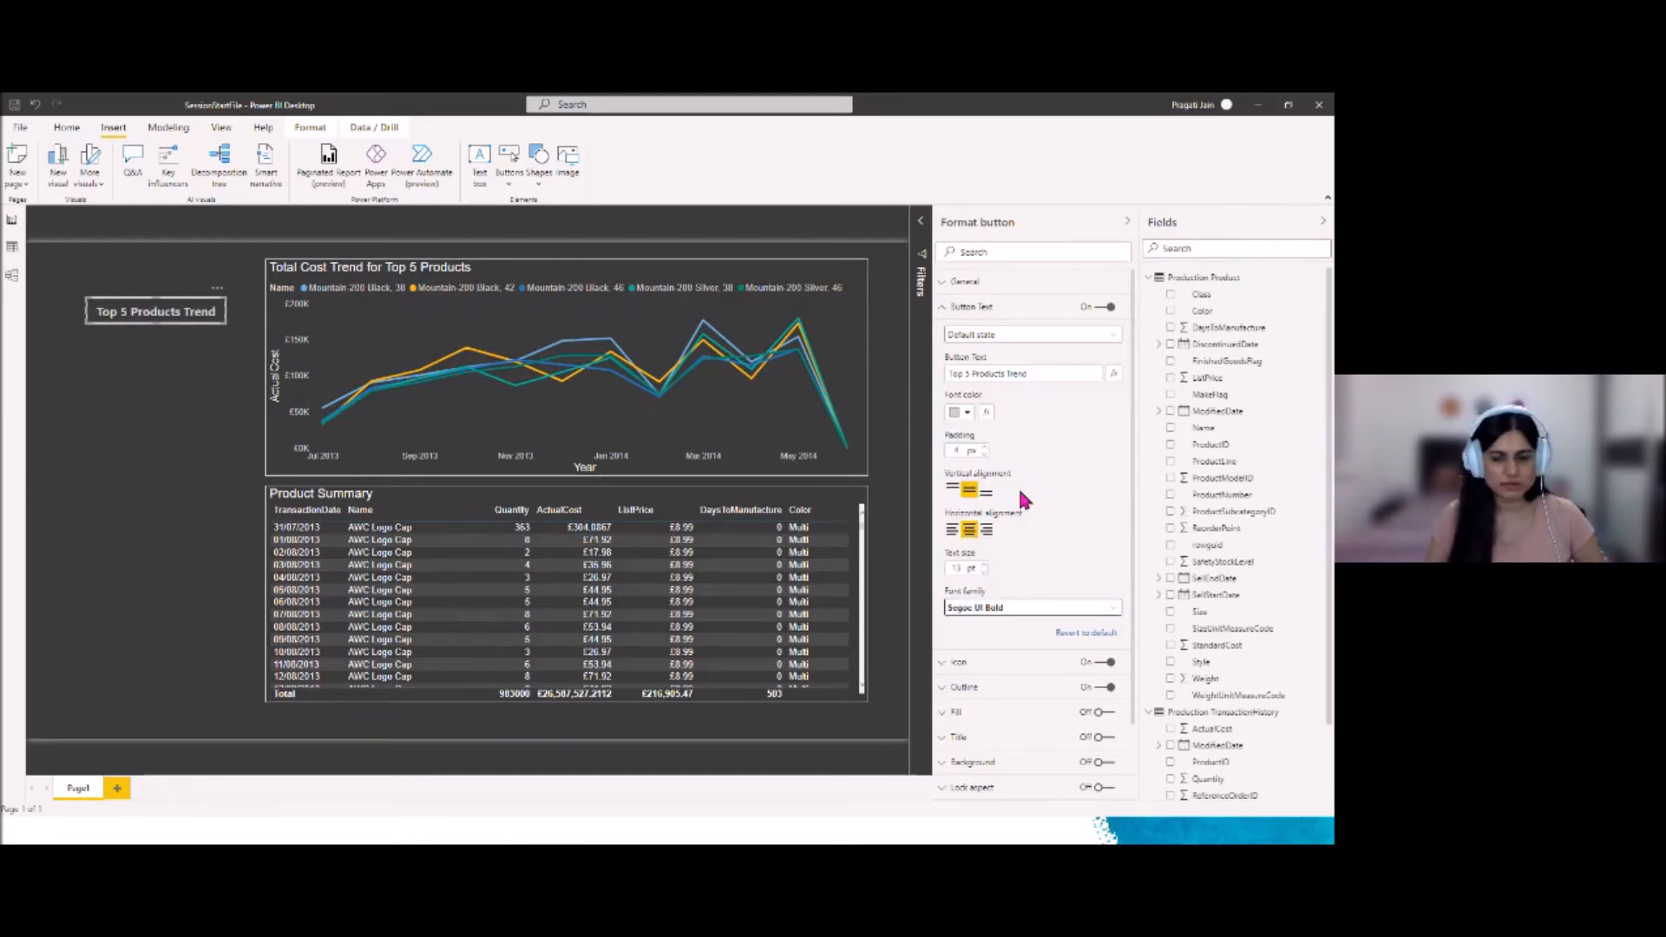
click(961, 414)
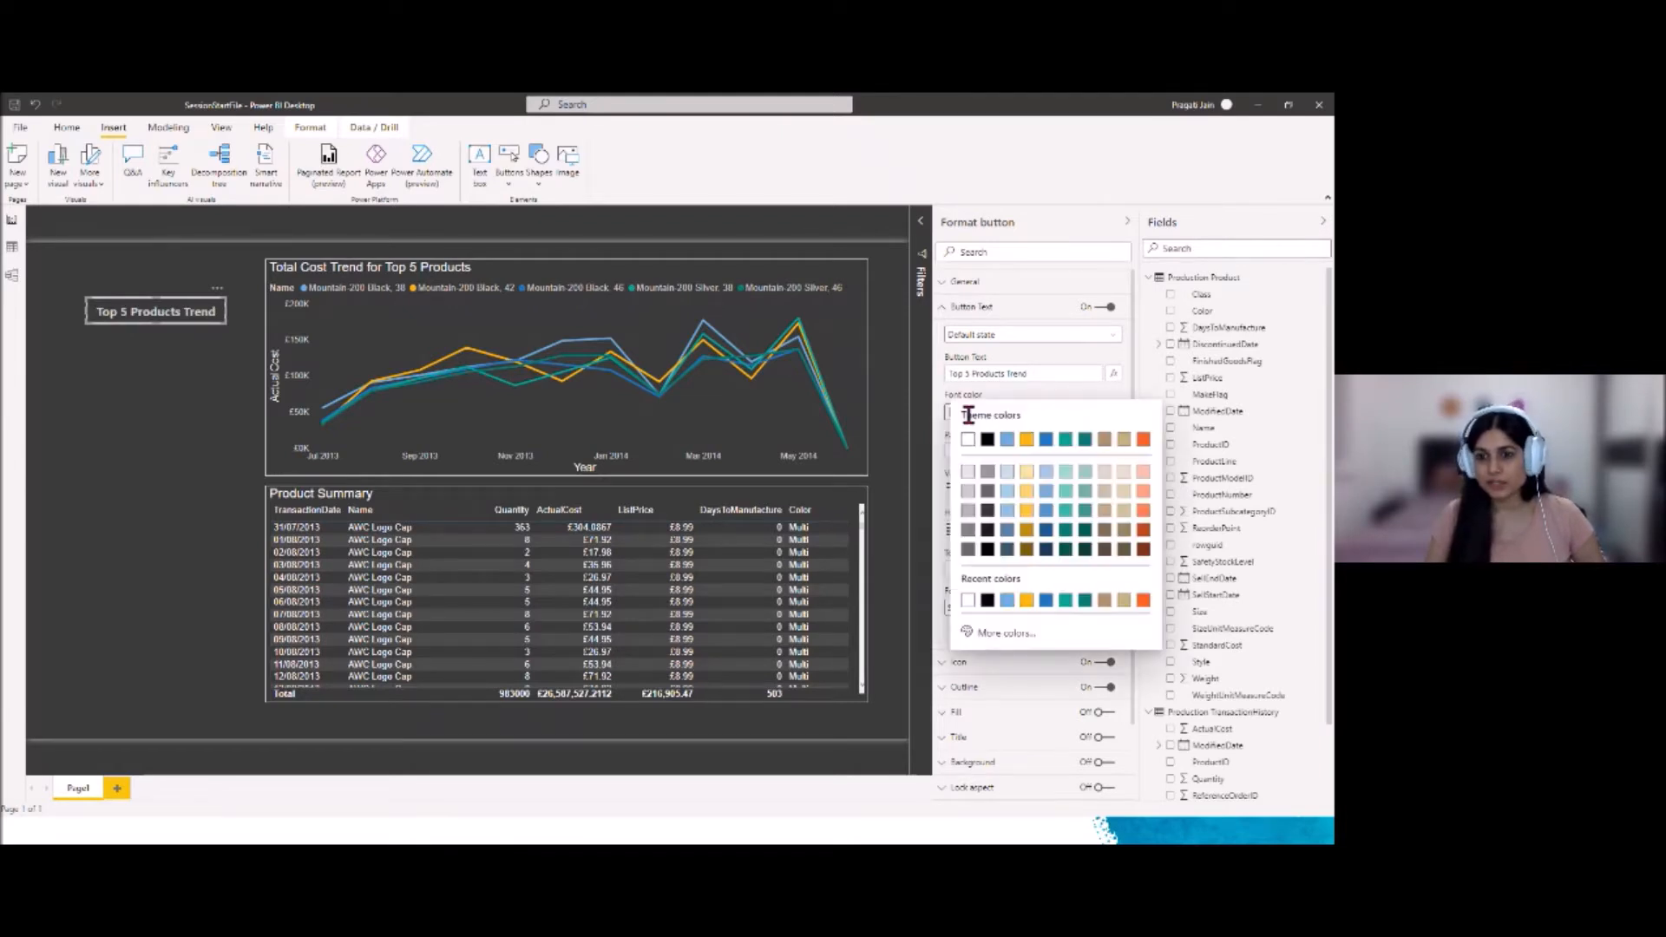
click(974, 440)
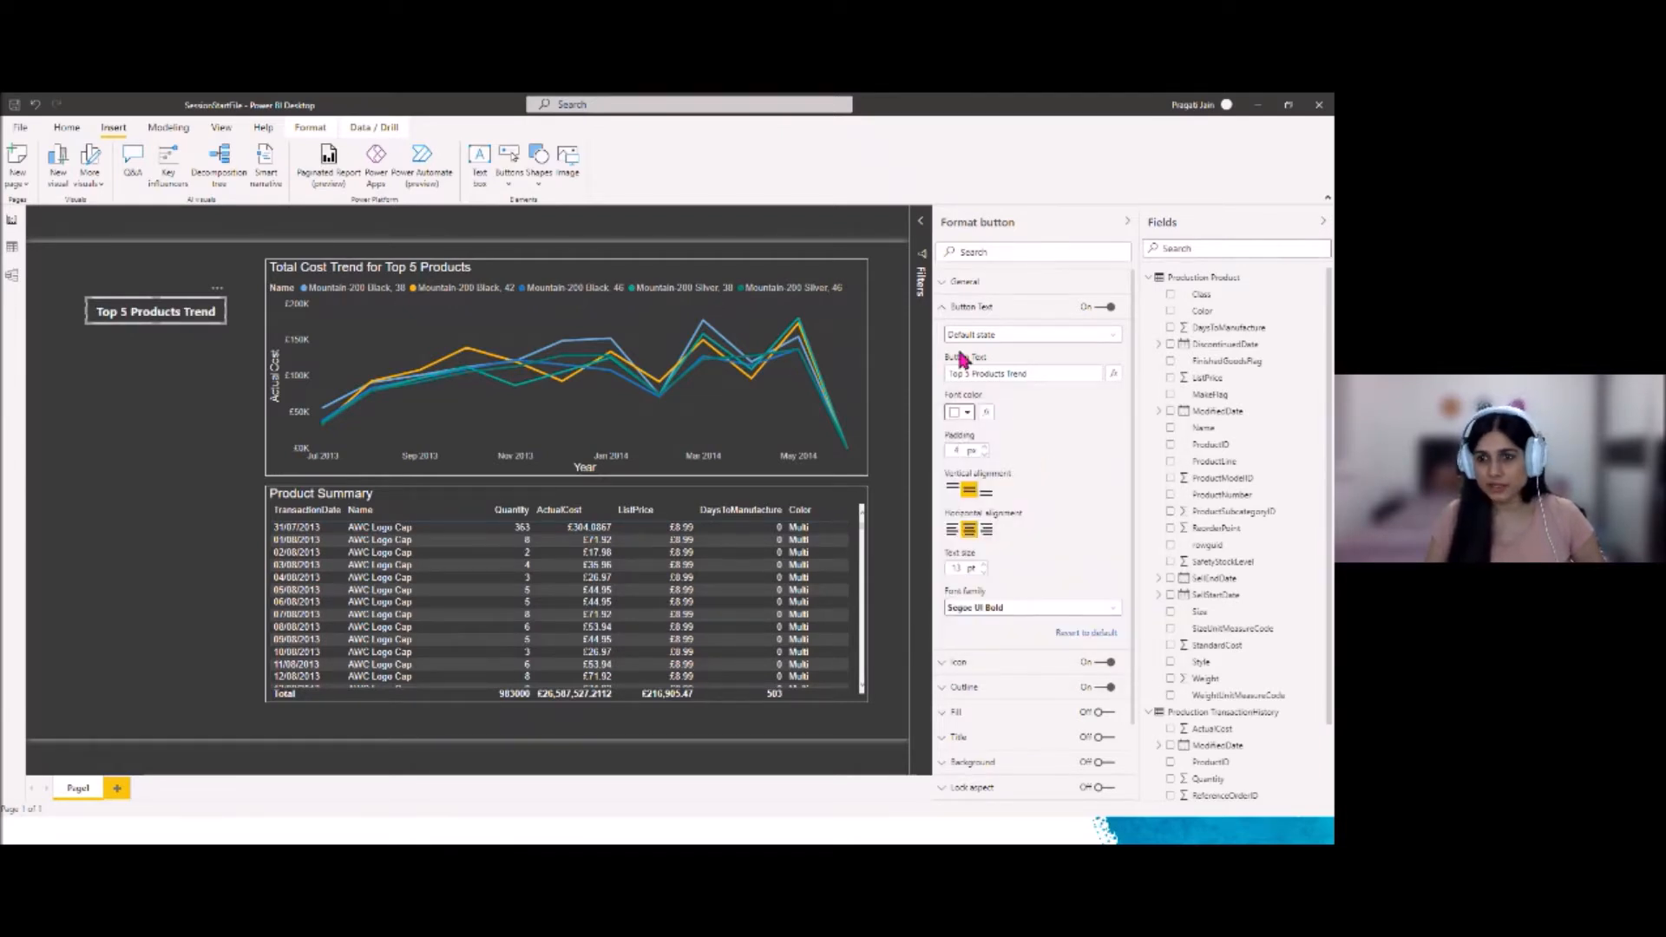
click(945, 309)
click(1098, 357)
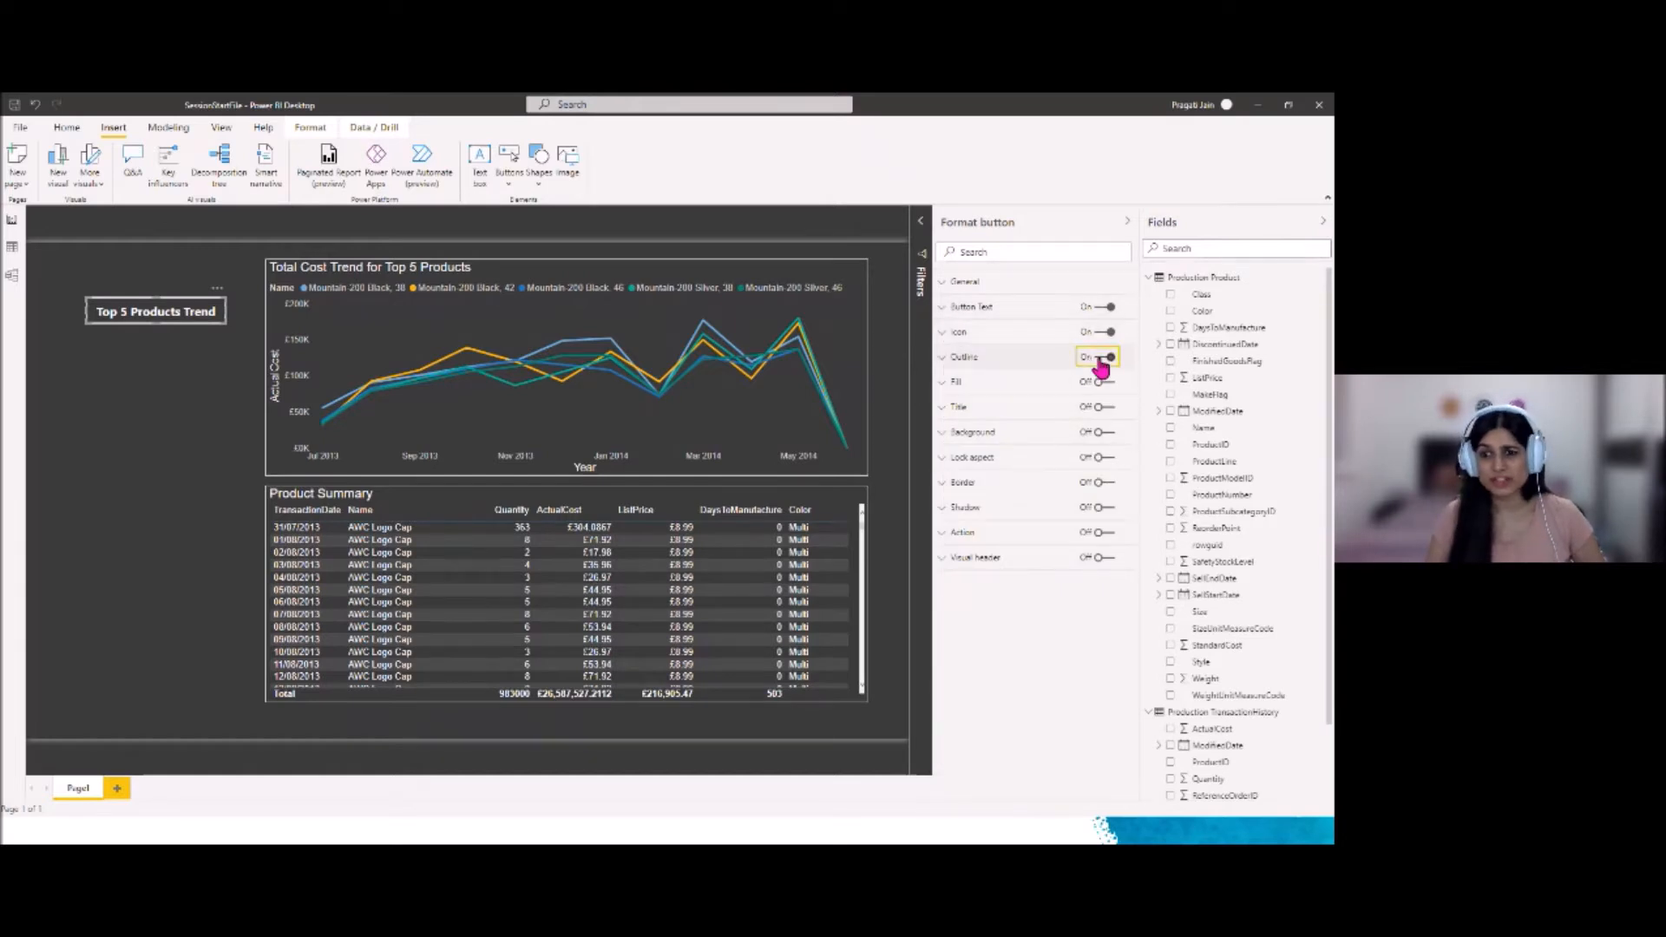
click(194, 440)
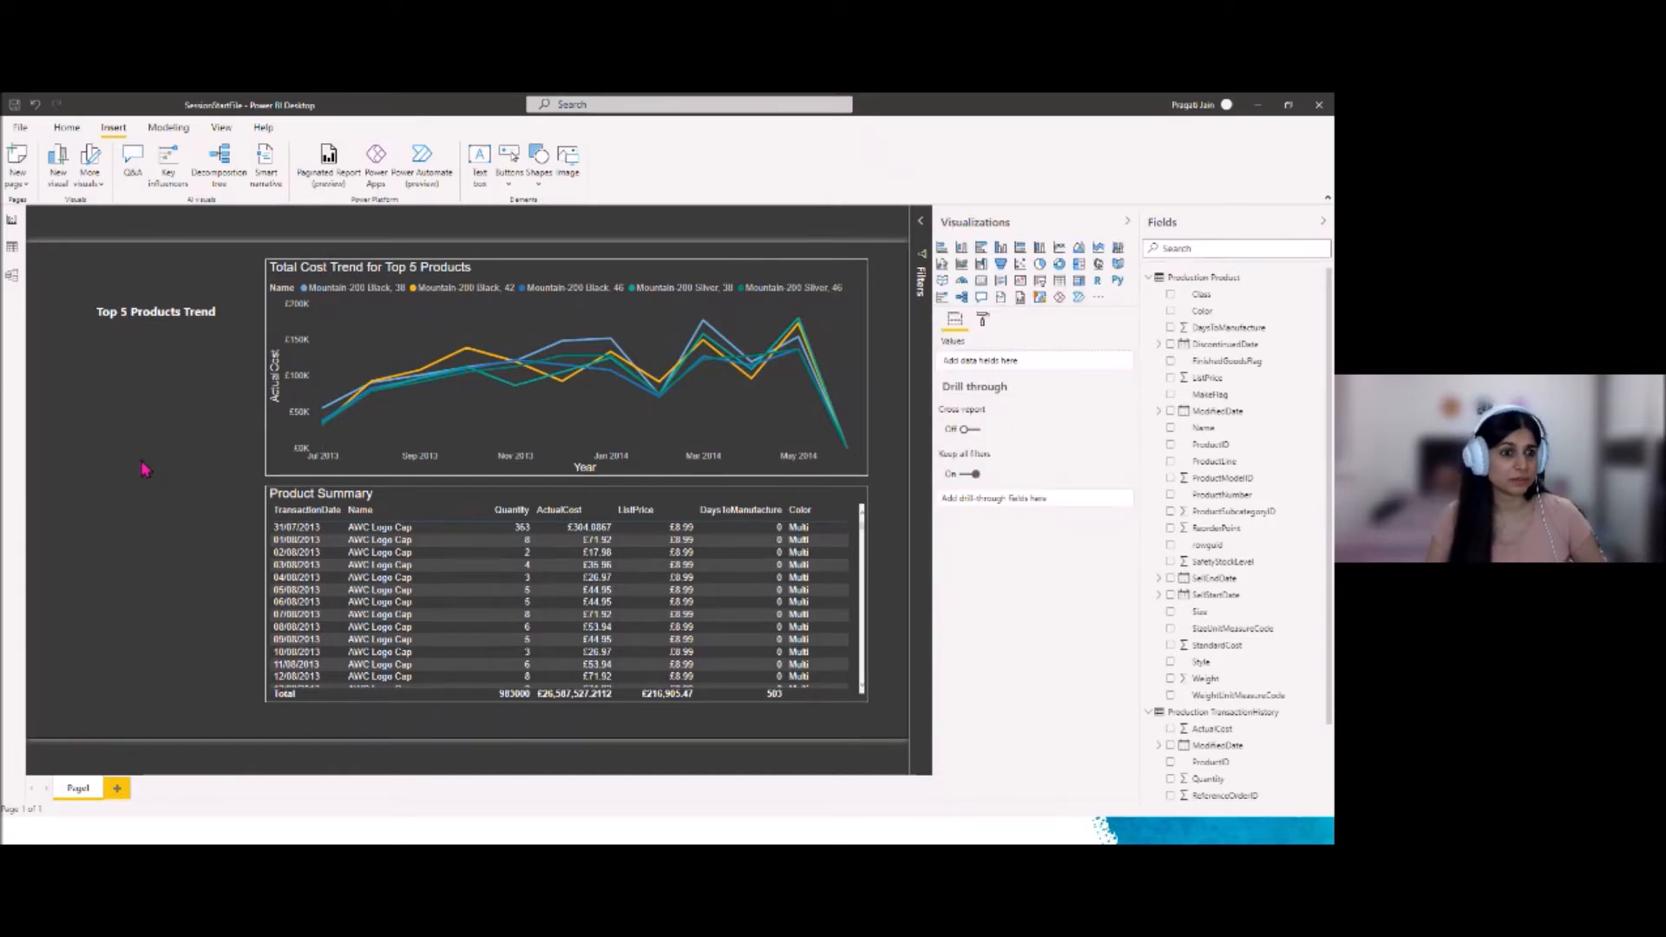
click(139, 321)
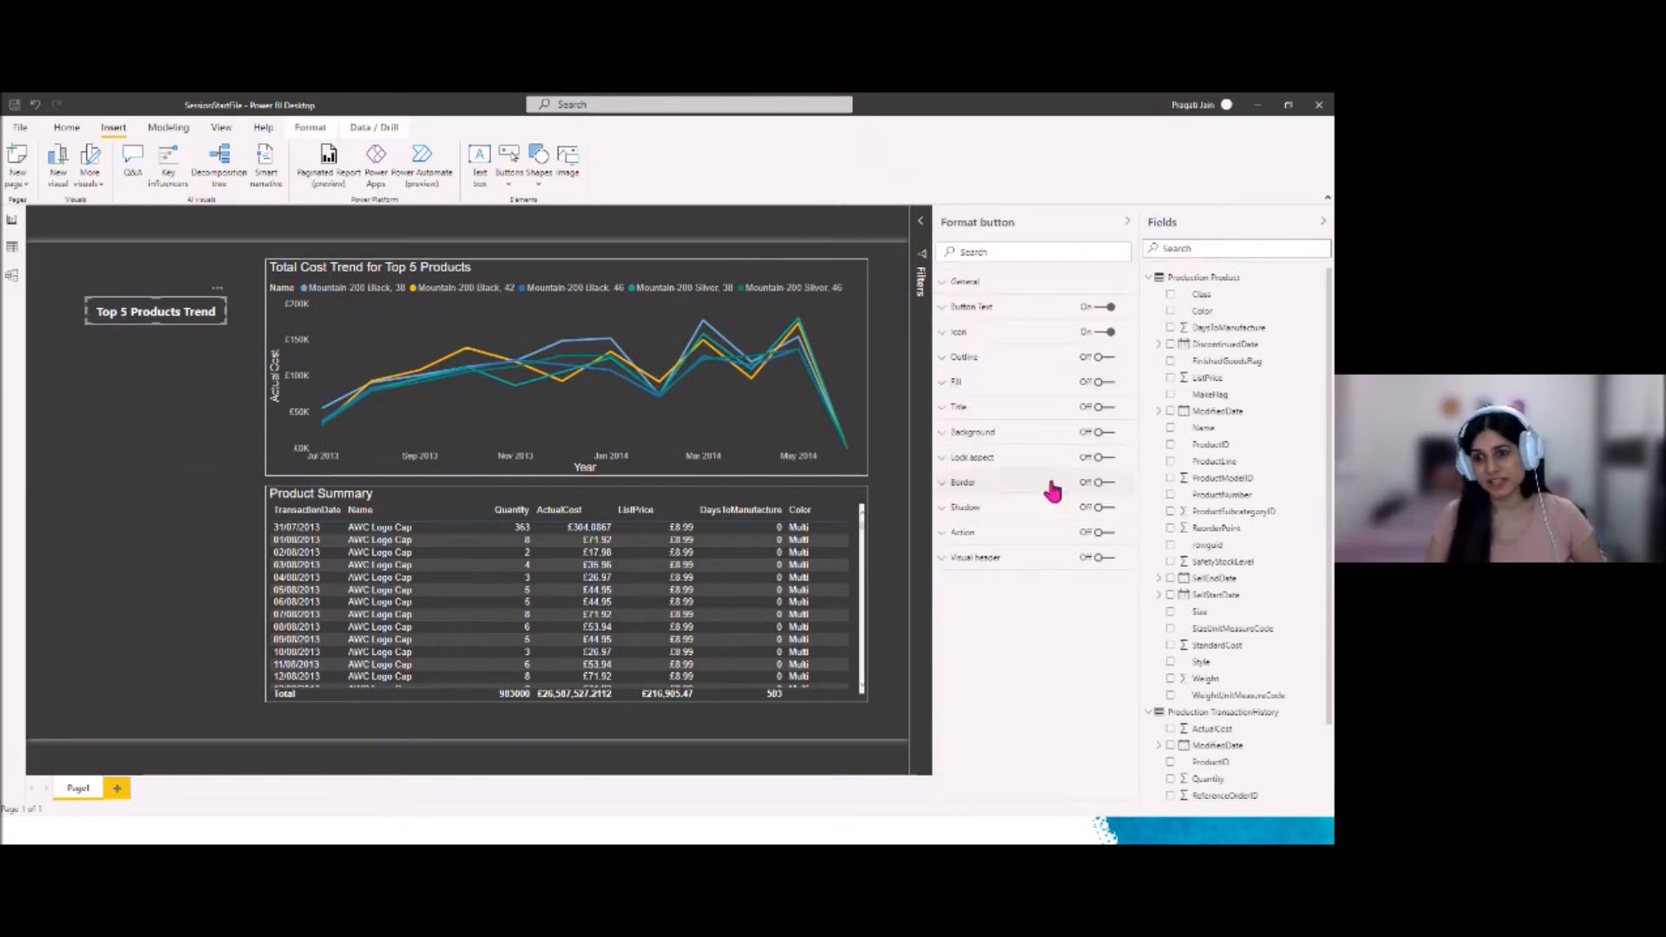
click(1102, 358)
click(965, 424)
click(968, 454)
click(958, 357)
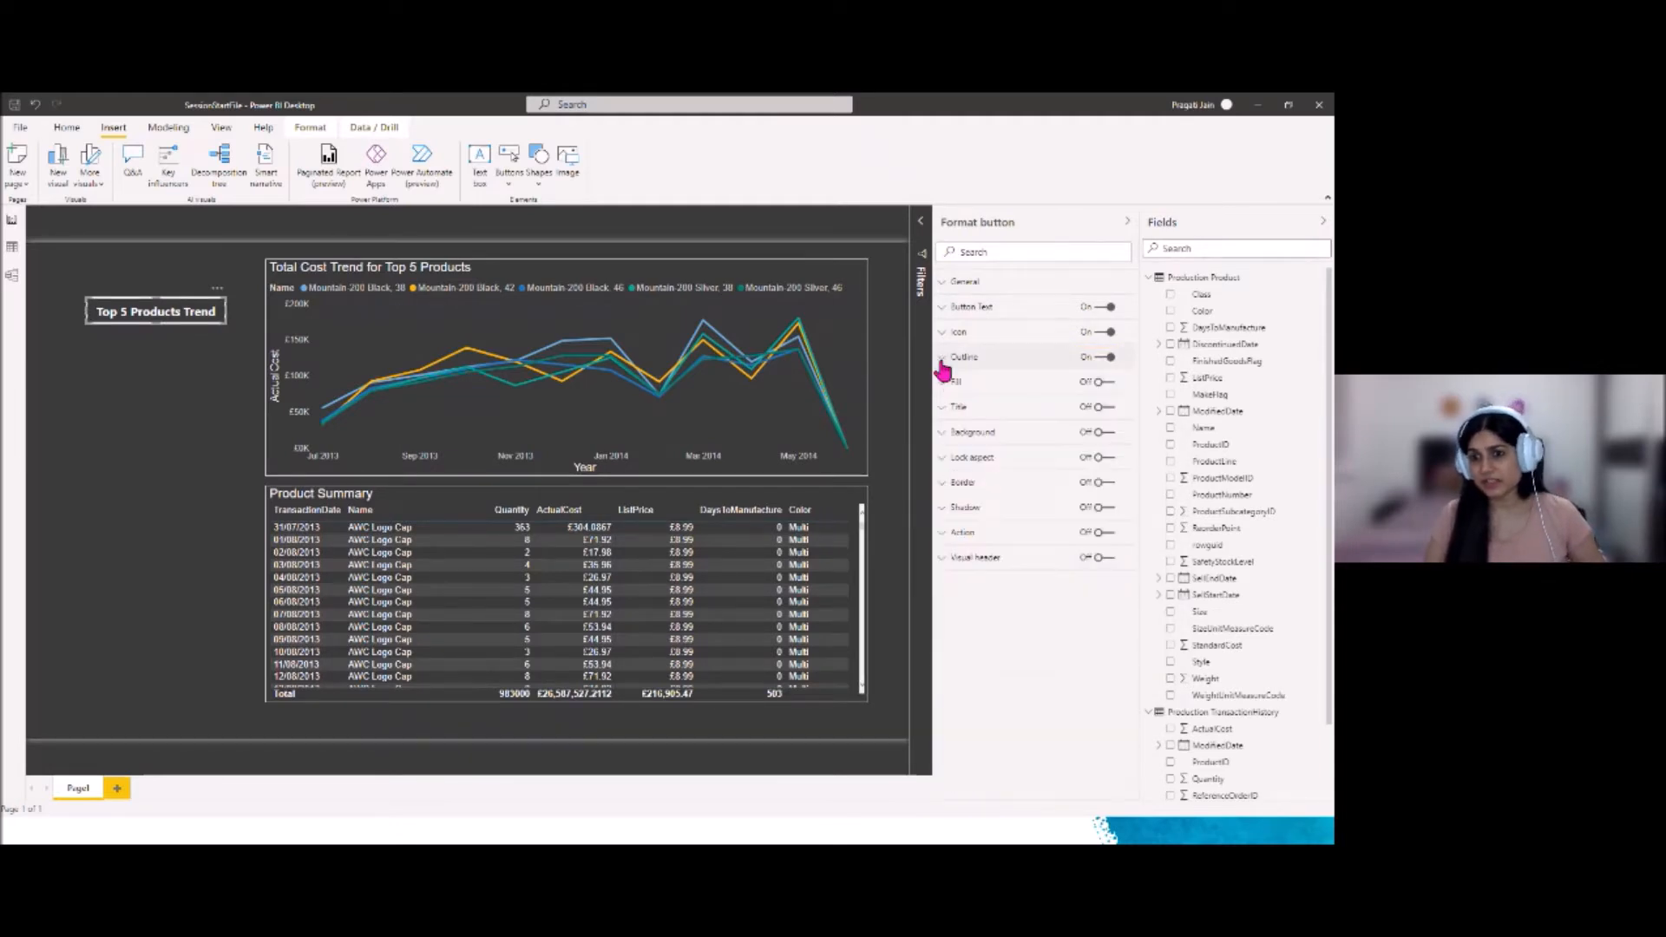
Turn on the button's border, color it white, and round its corners with a radius of about 3 px
click(961, 488)
click(1104, 483)
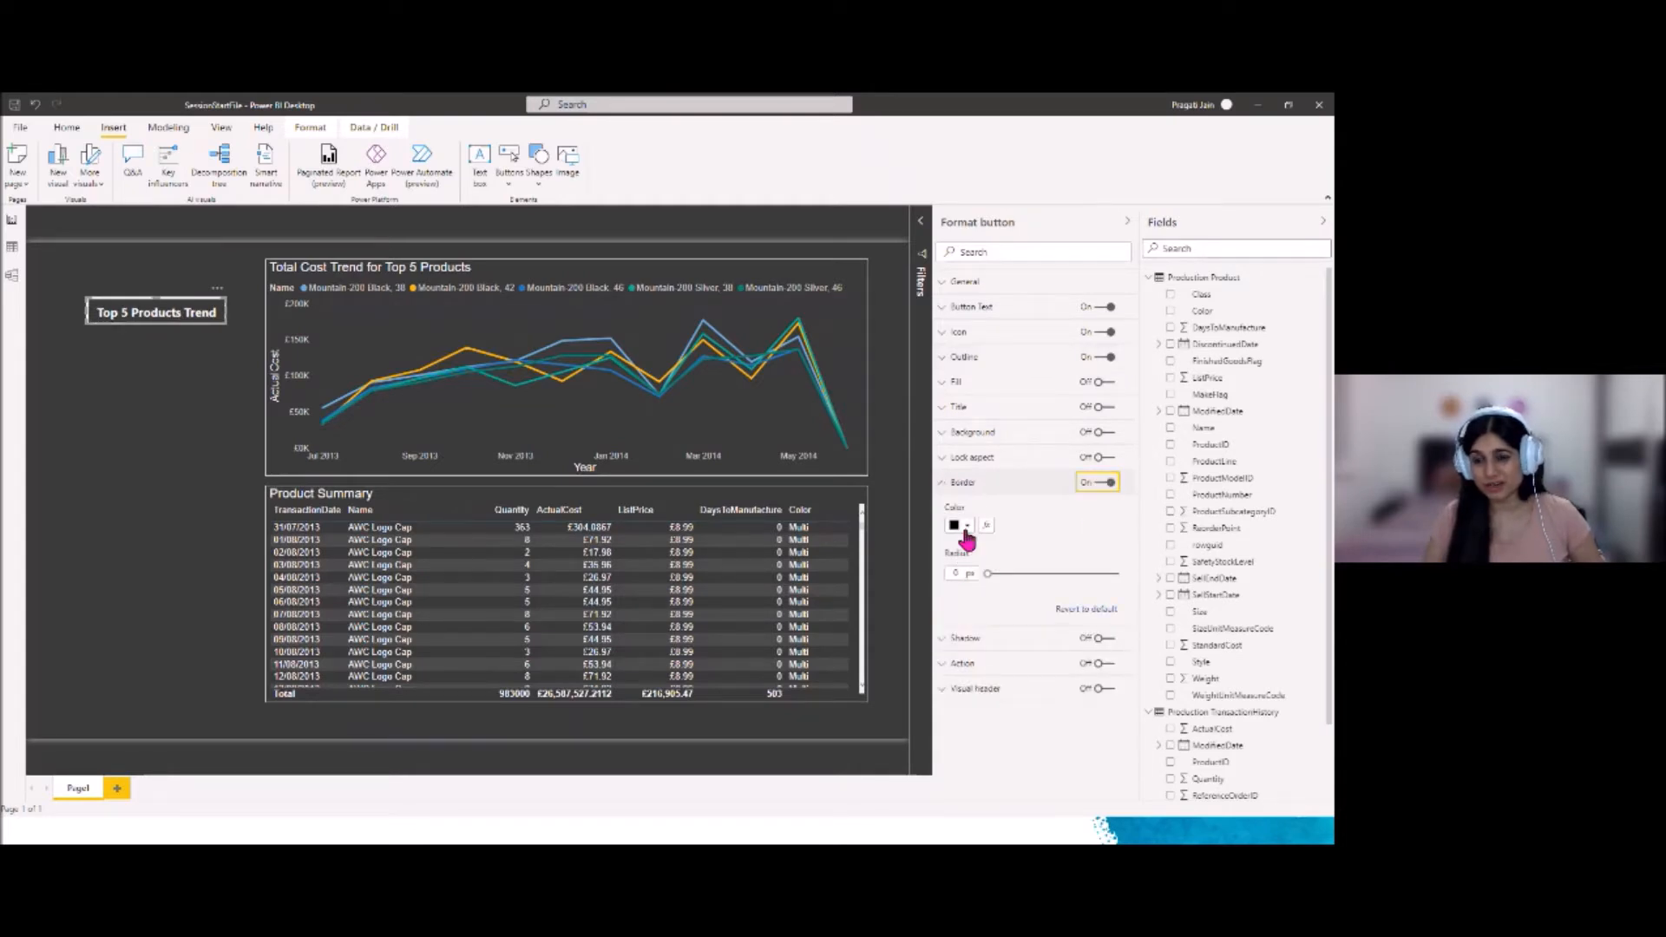
click(965, 526)
click(968, 549)
drag(986, 572, 1000, 572)
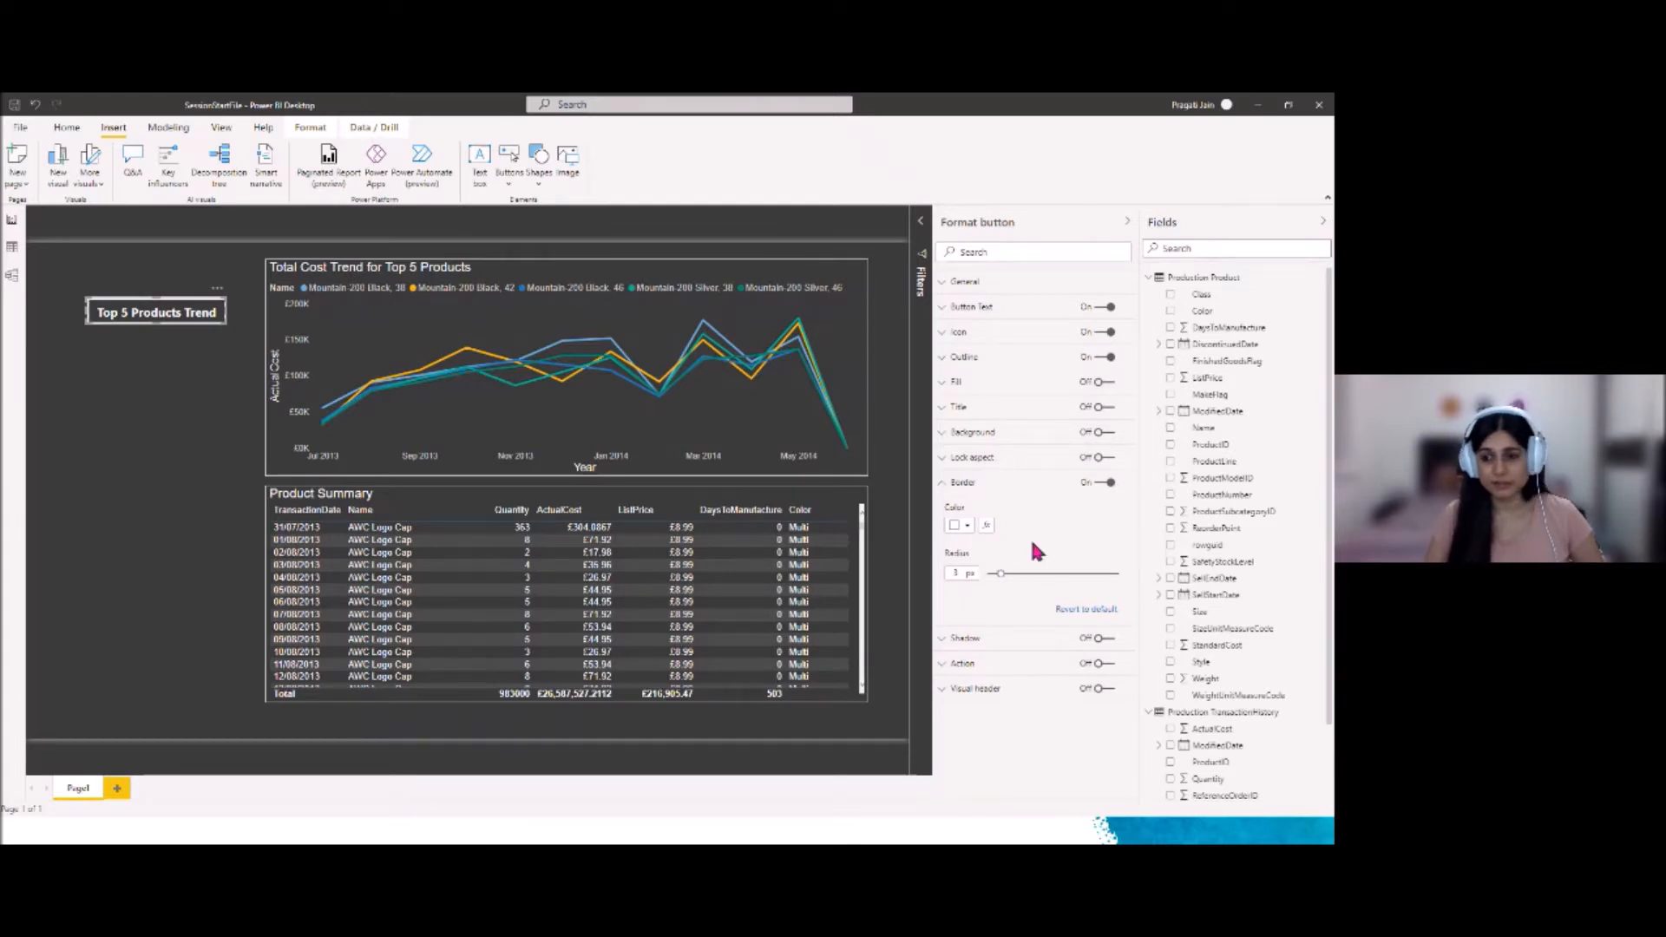
Turn off the outline of the Top 5 Products Trend button, leaving its border on
click(117, 489)
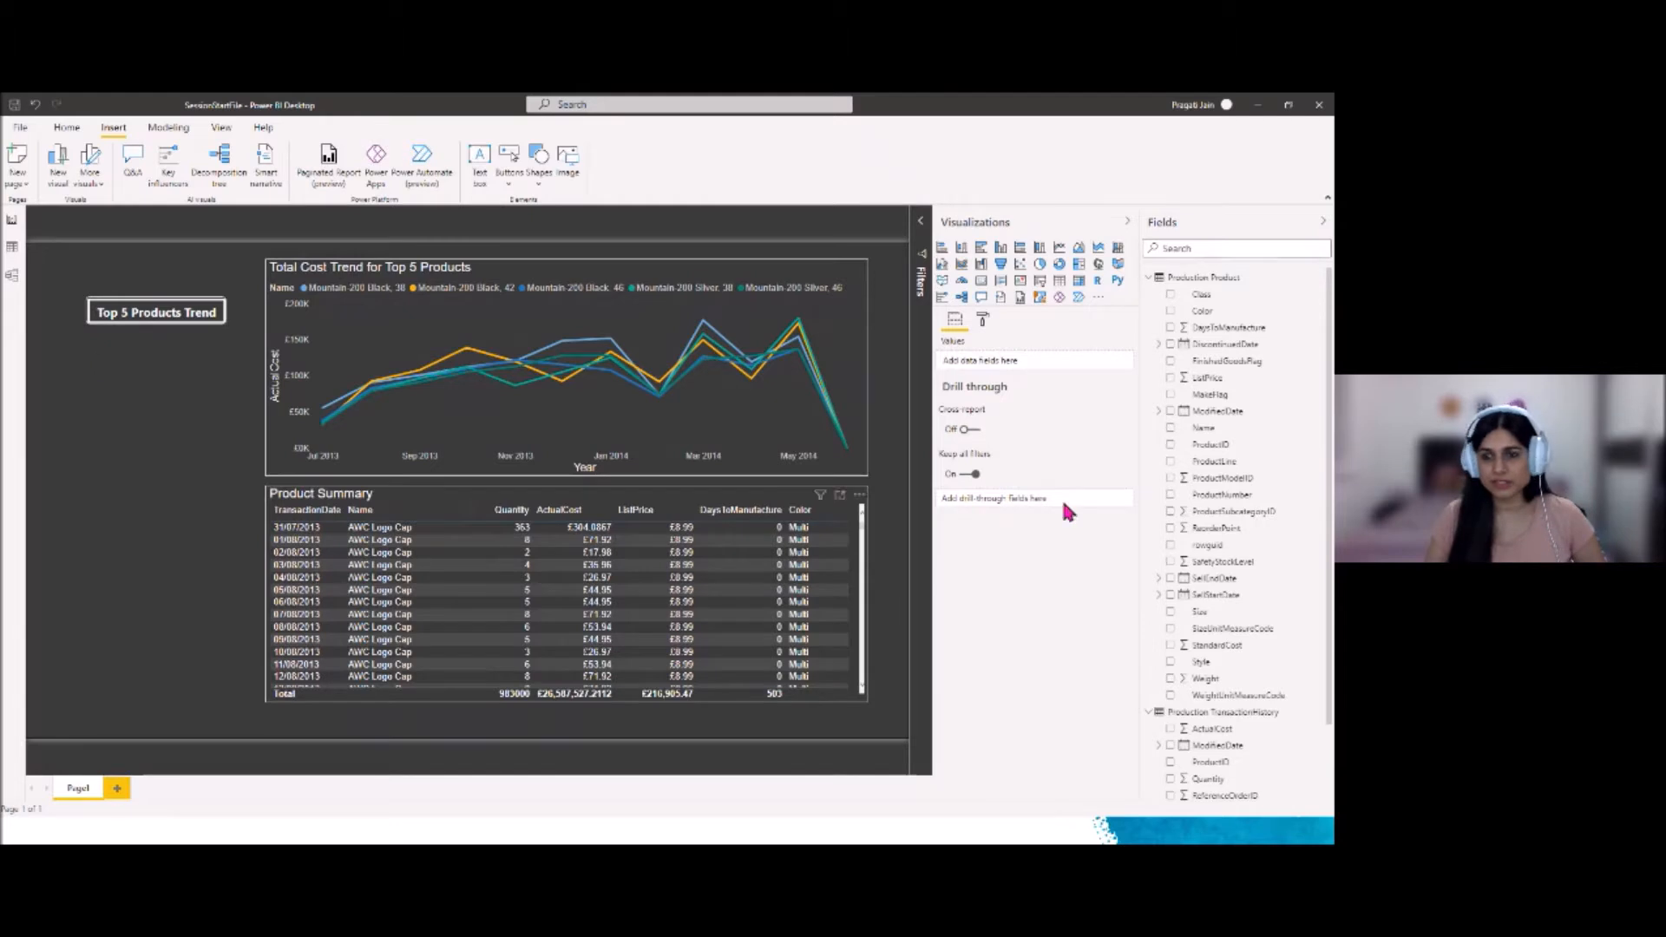
click(109, 323)
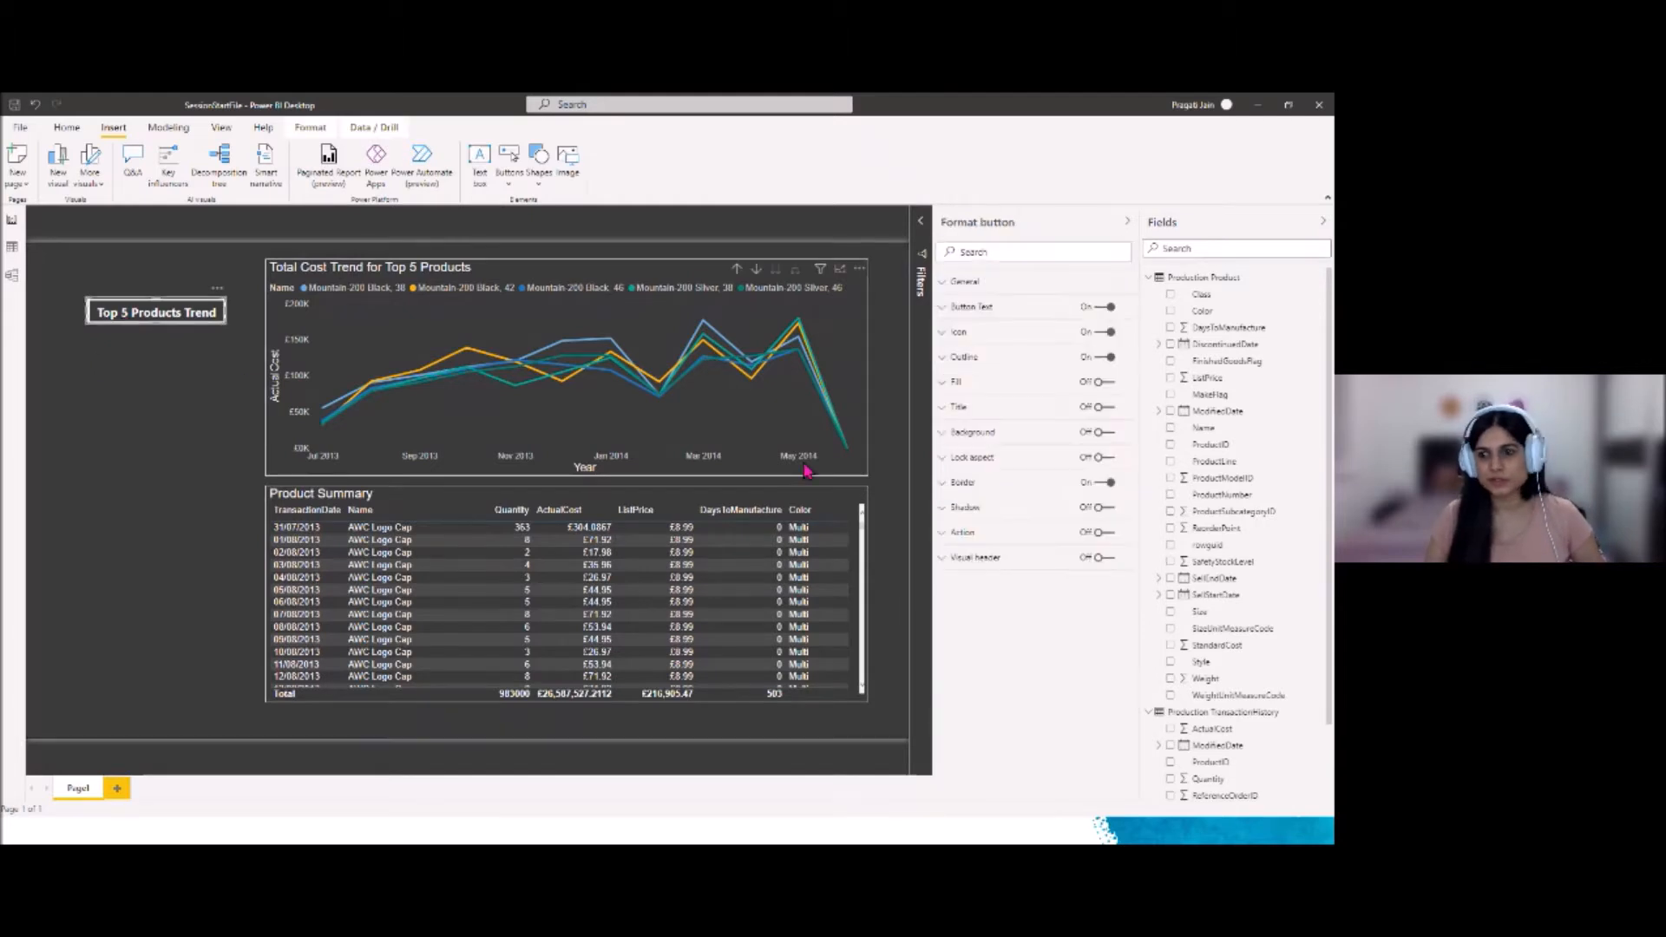
click(1101, 357)
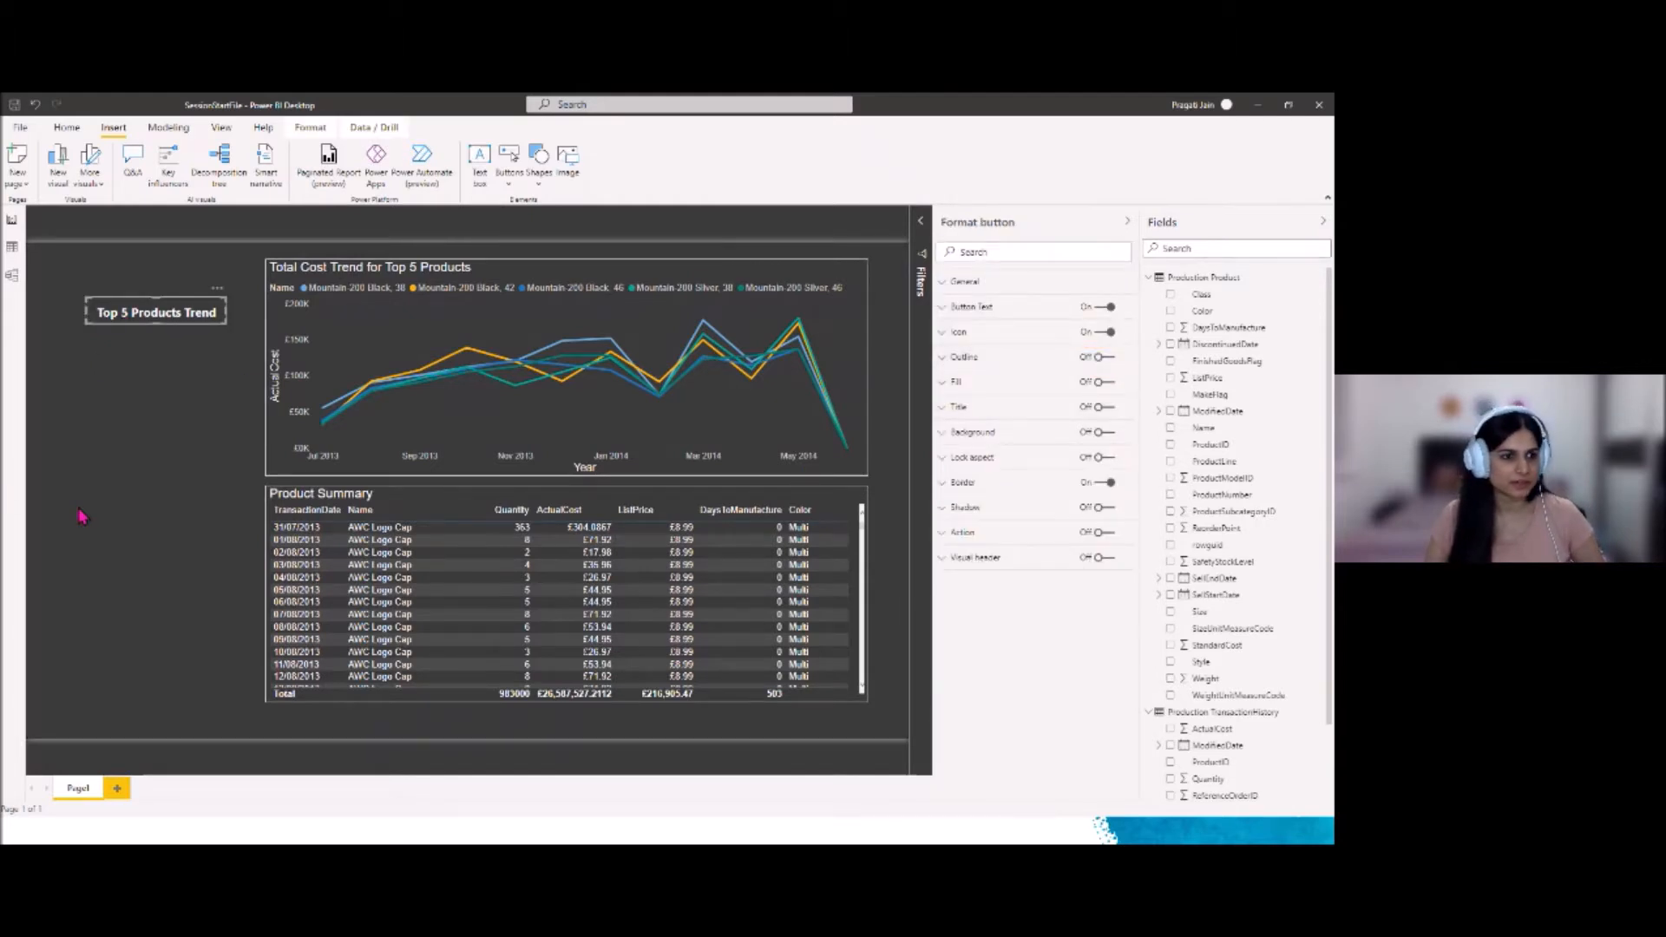
click(148, 474)
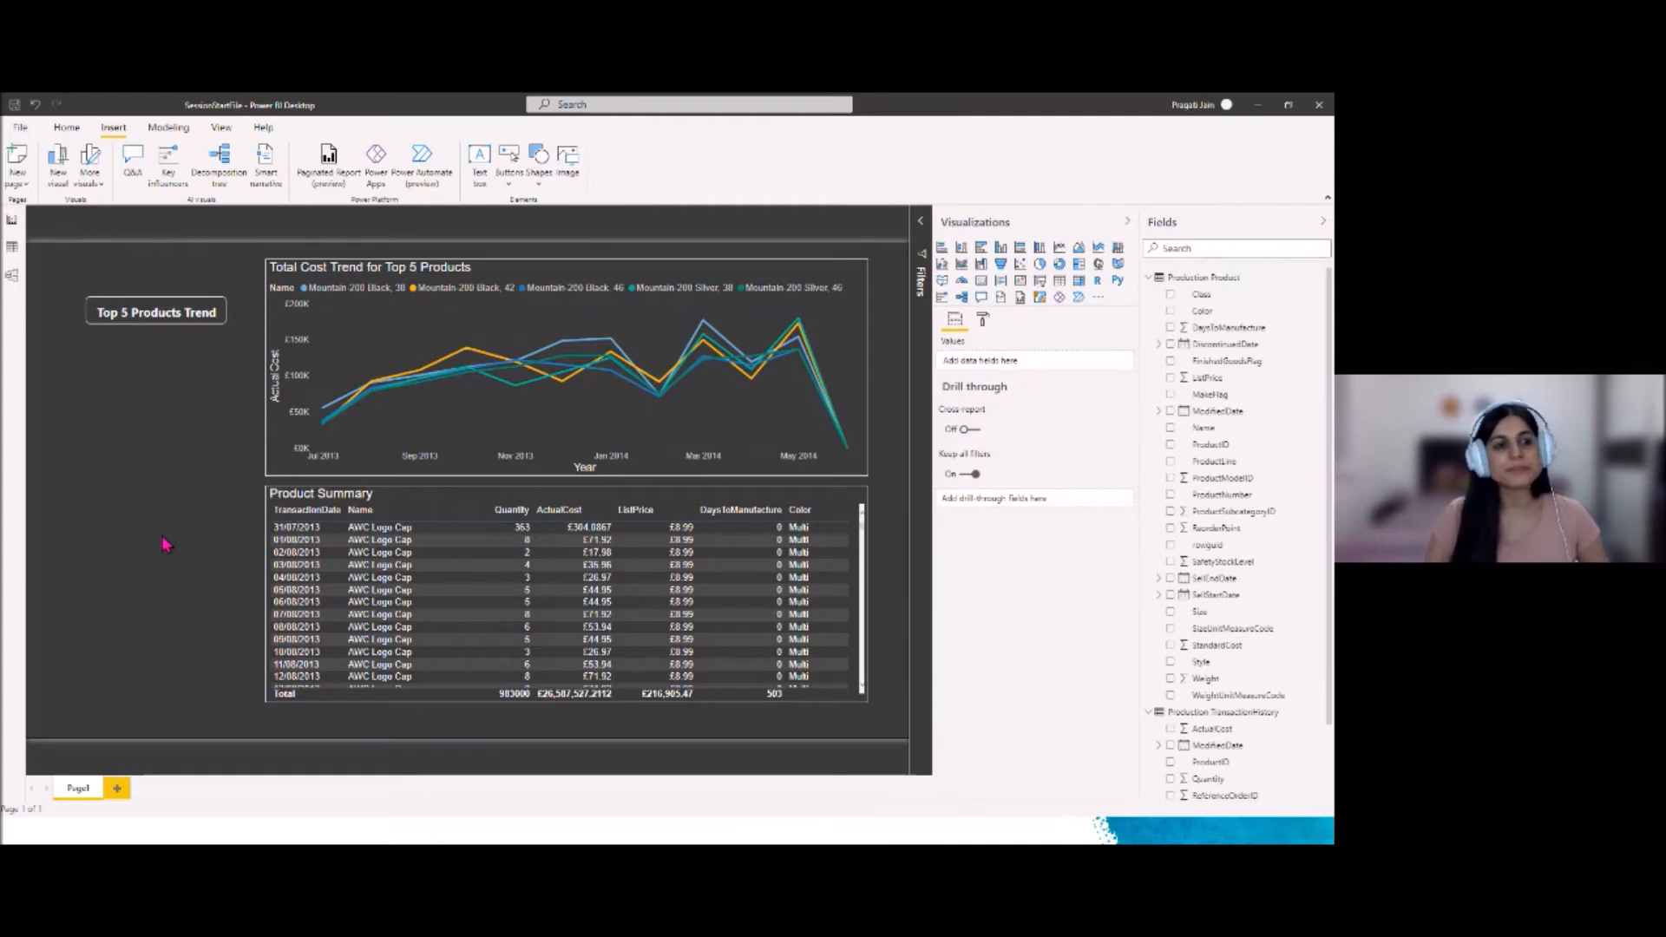
click(146, 322)
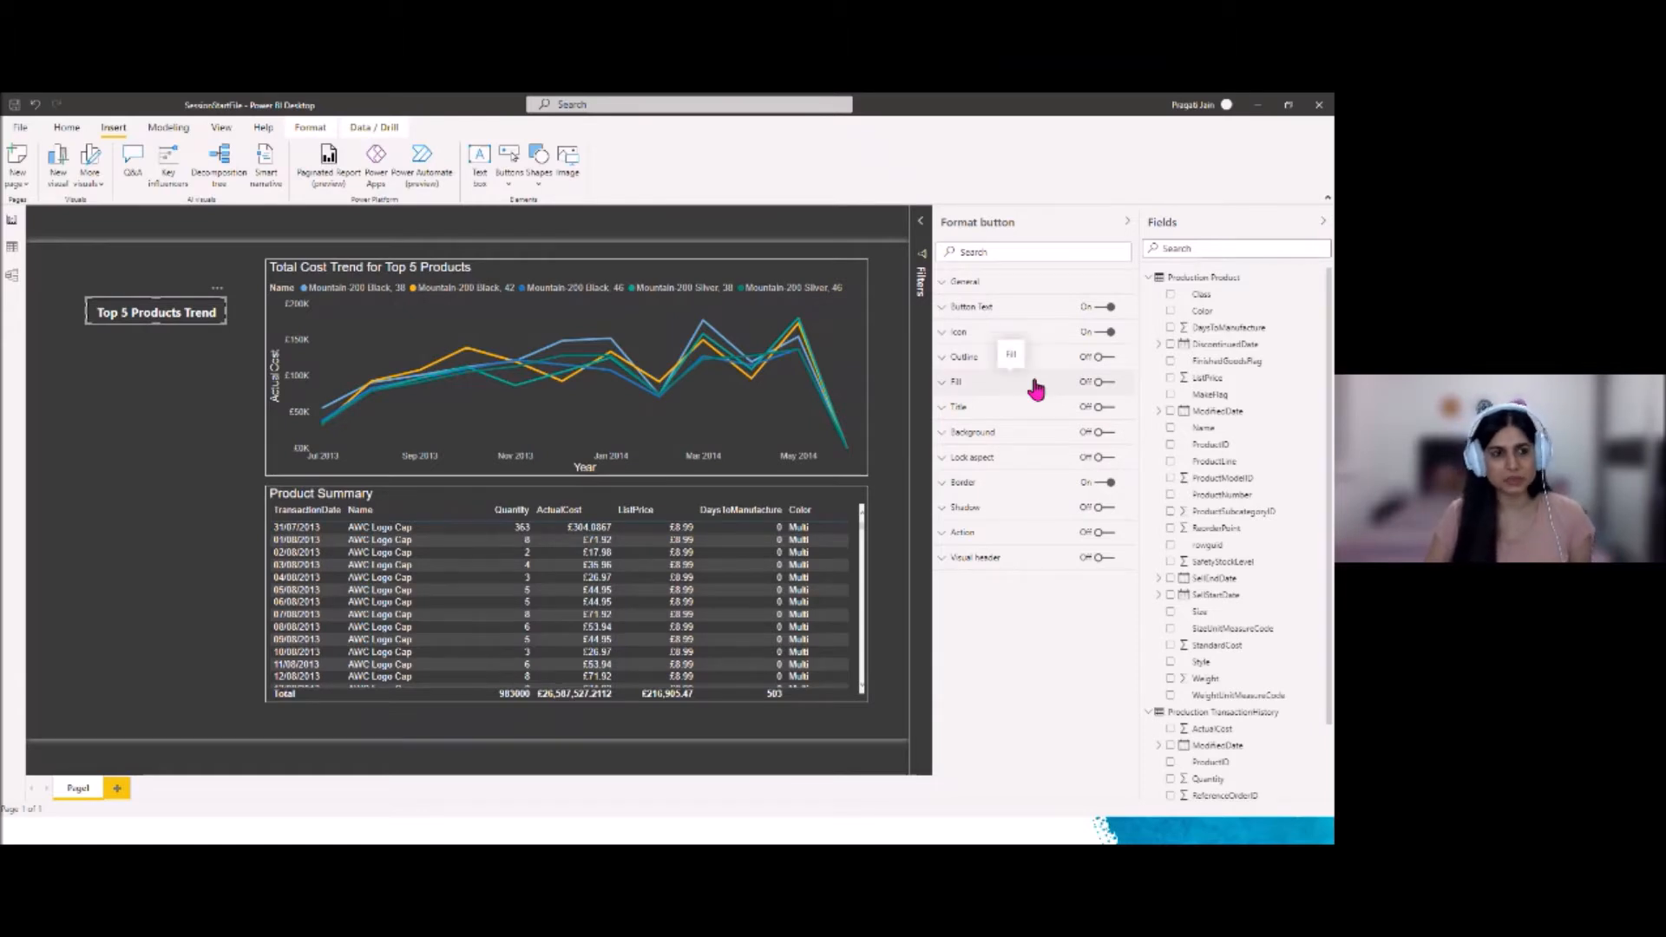
click(155, 436)
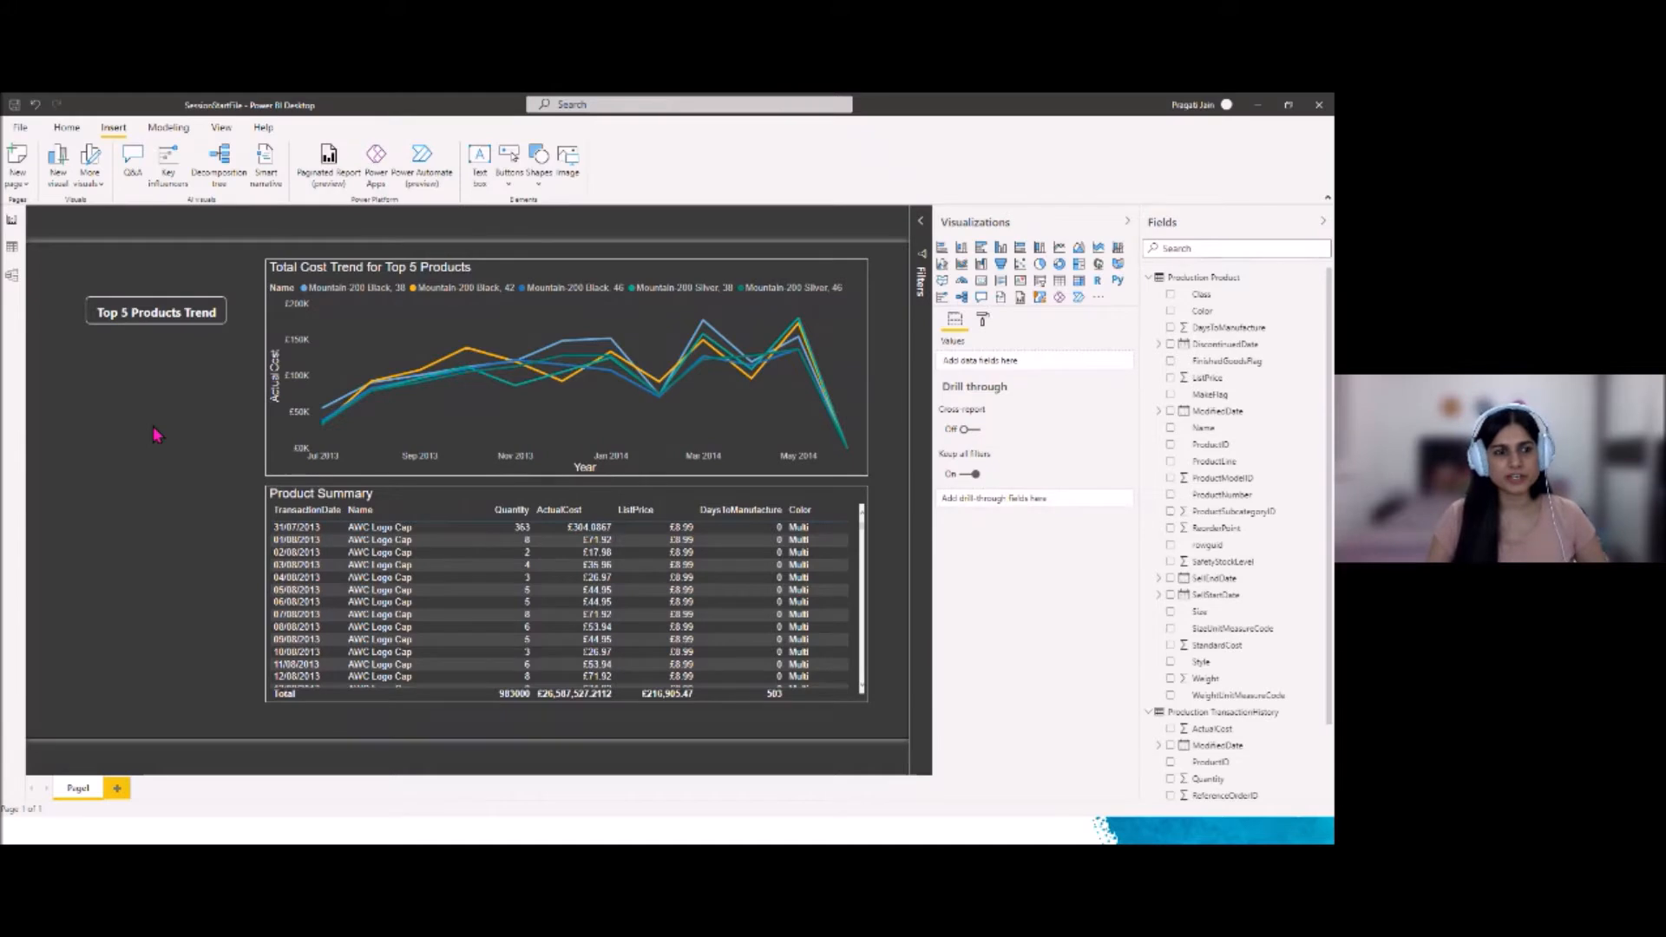
Duplicate the Top 5 Products Trend button and place the copy beside the Product Summary table
click(146, 321)
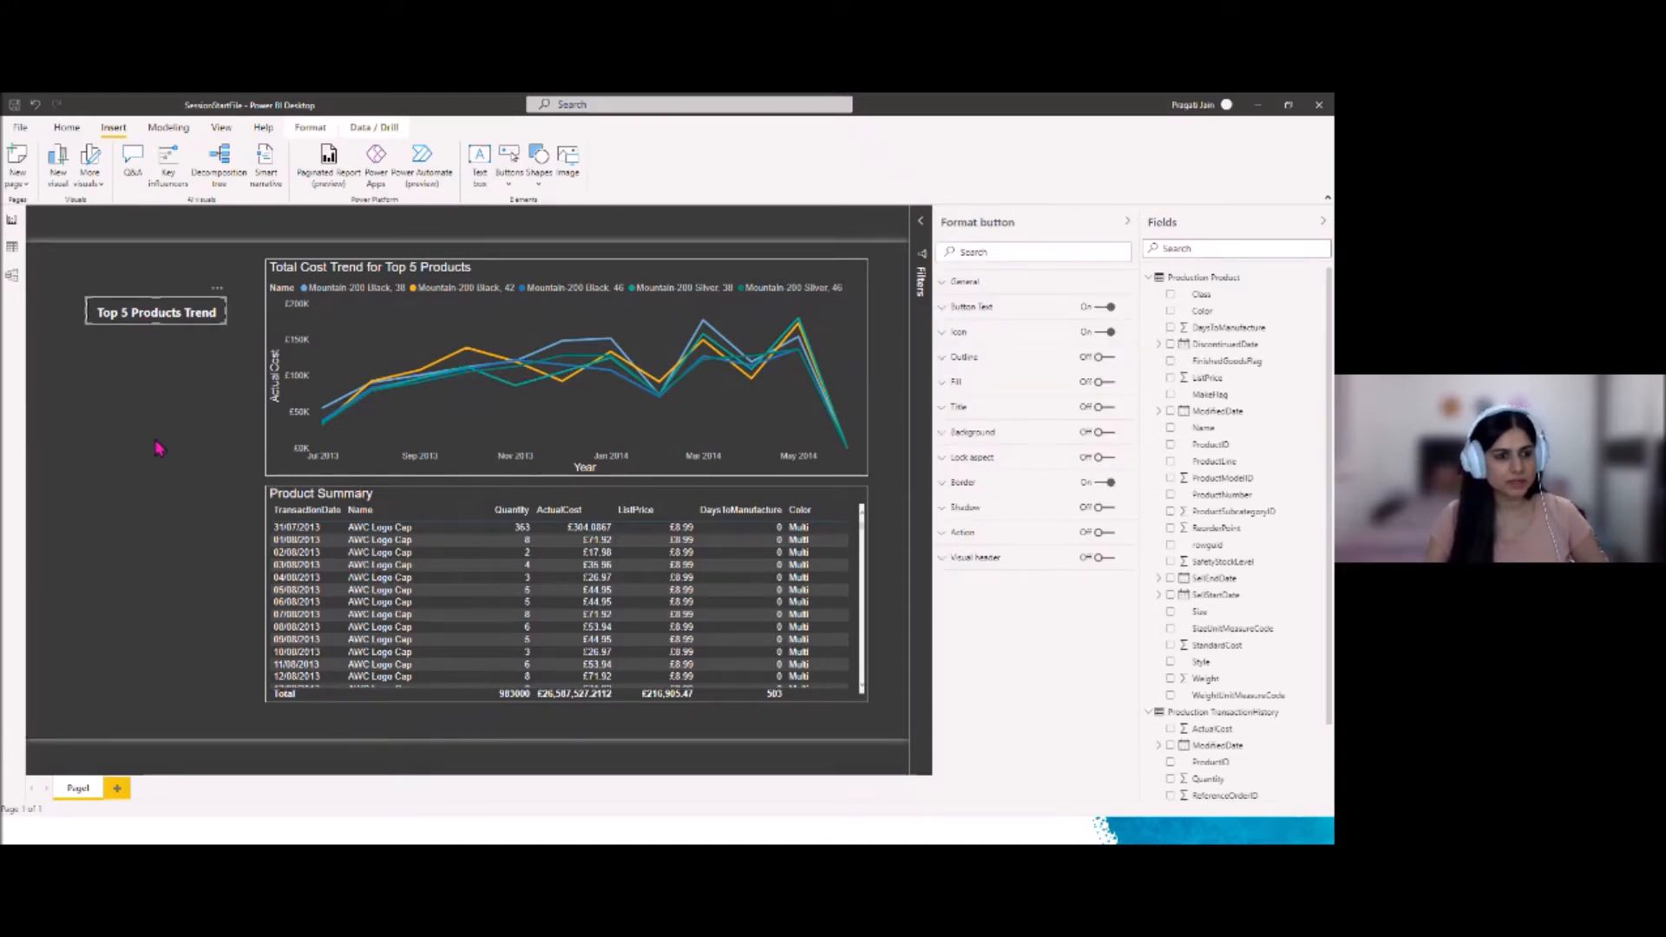
key(ctrl+v)
drag(121, 332, 112, 535)
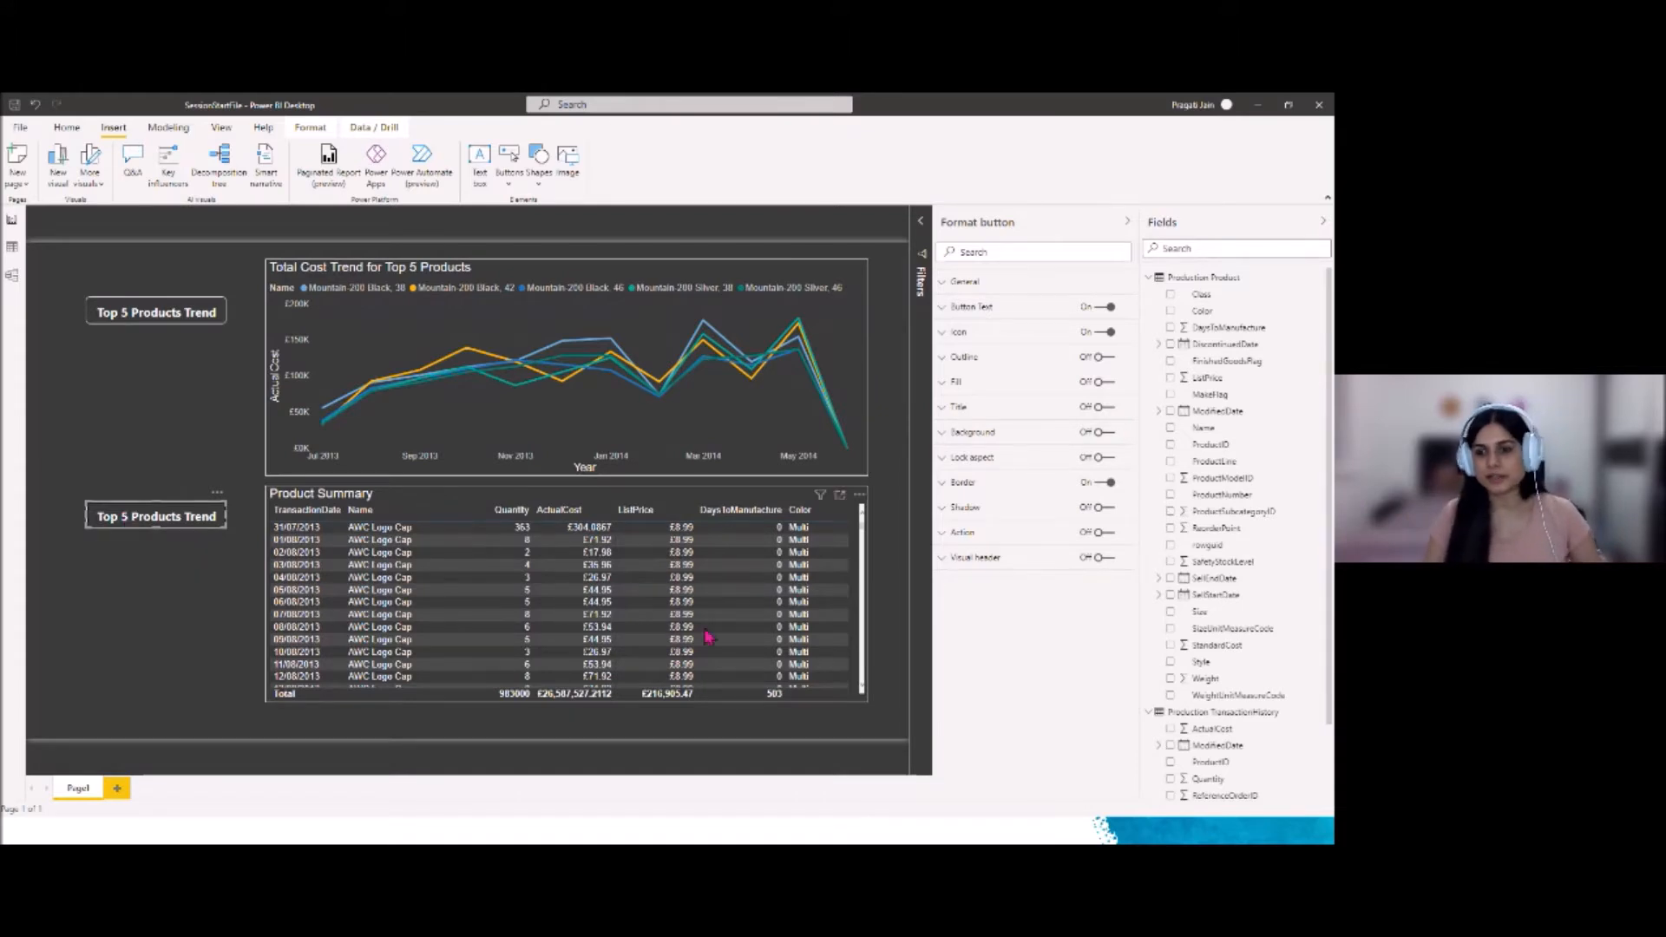
Set the copied button's text to "Product Summary" and collapse its text settings
click(958, 409)
click(958, 407)
click(981, 308)
drag(1024, 371, 952, 373)
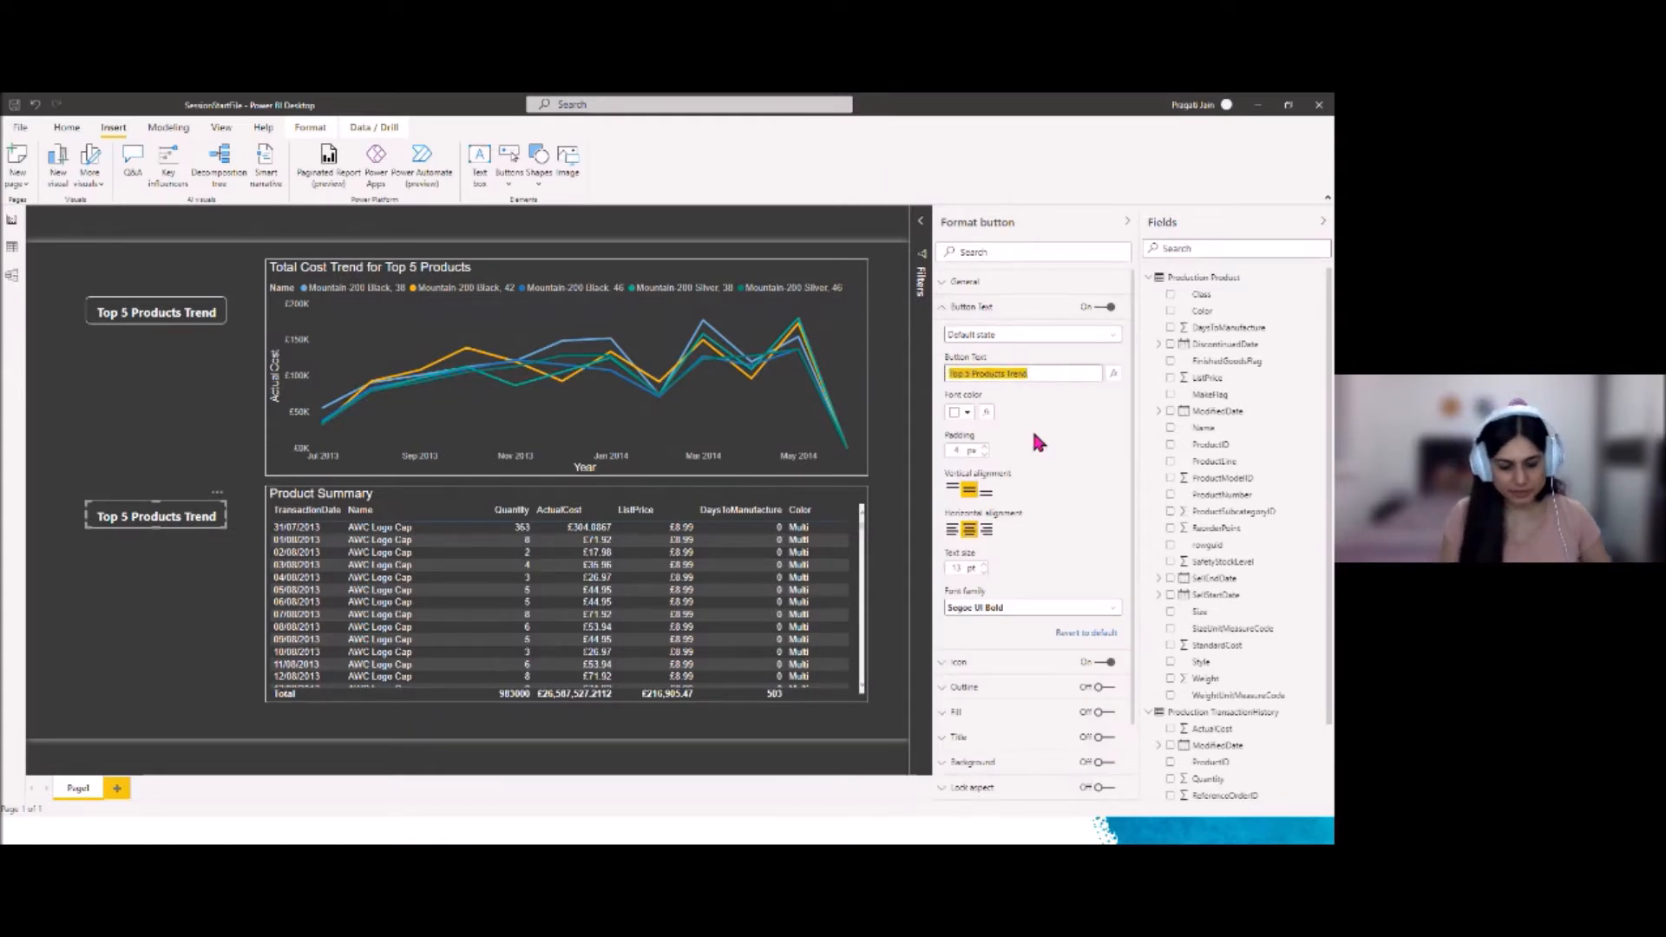
text(Product Summary)
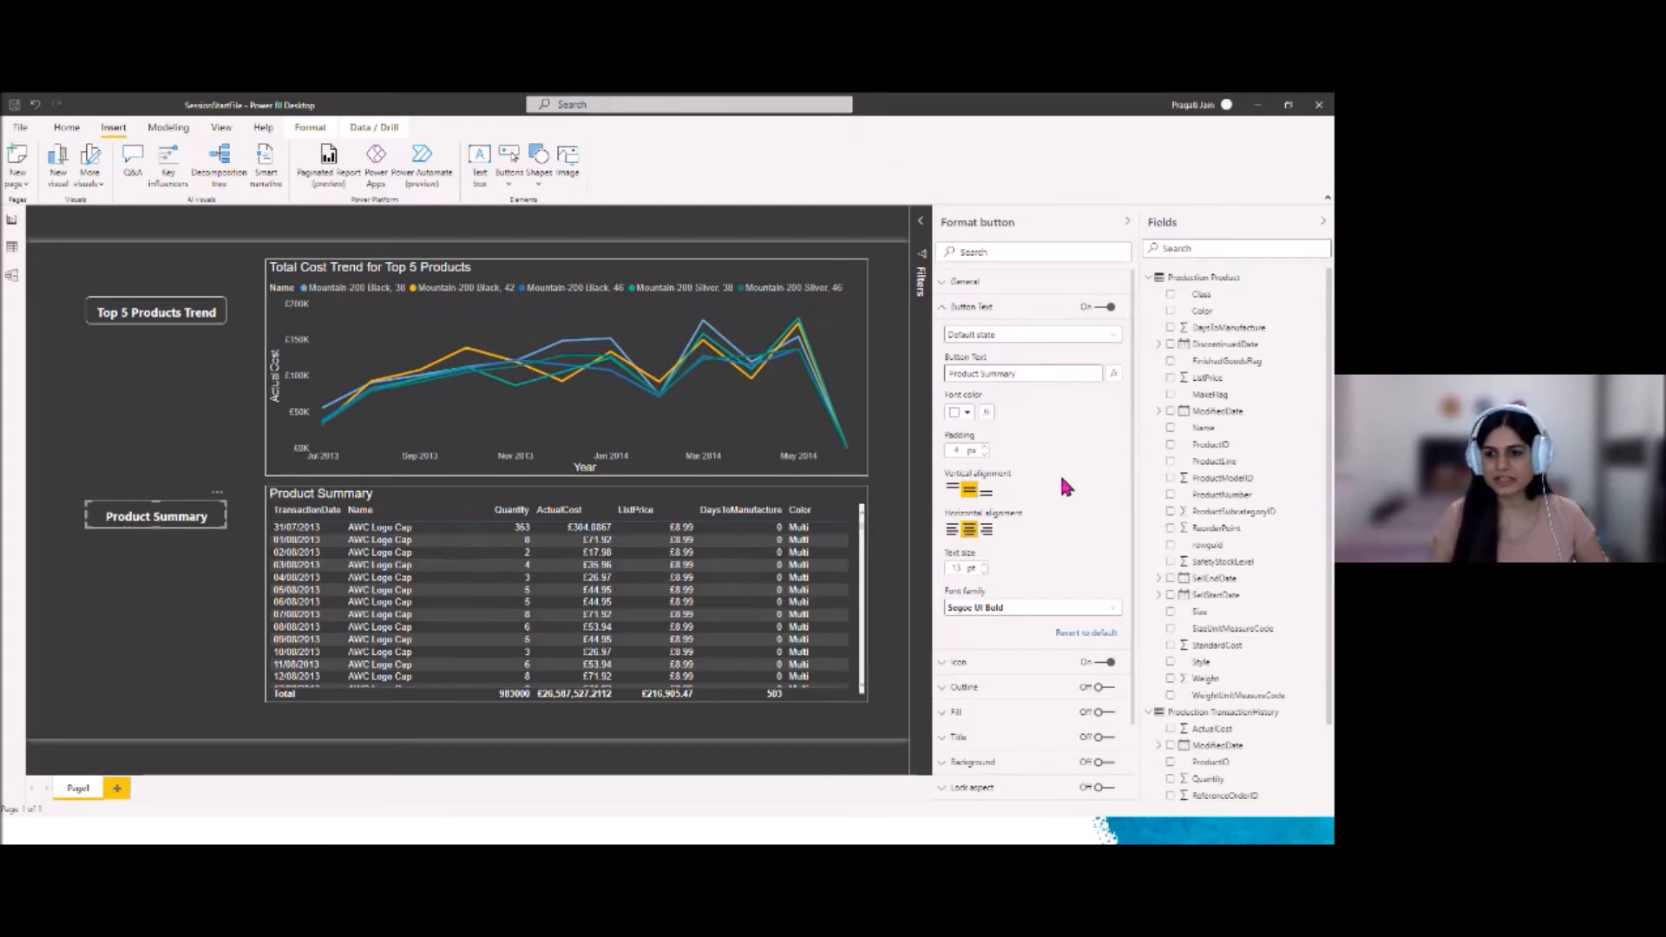
click(944, 312)
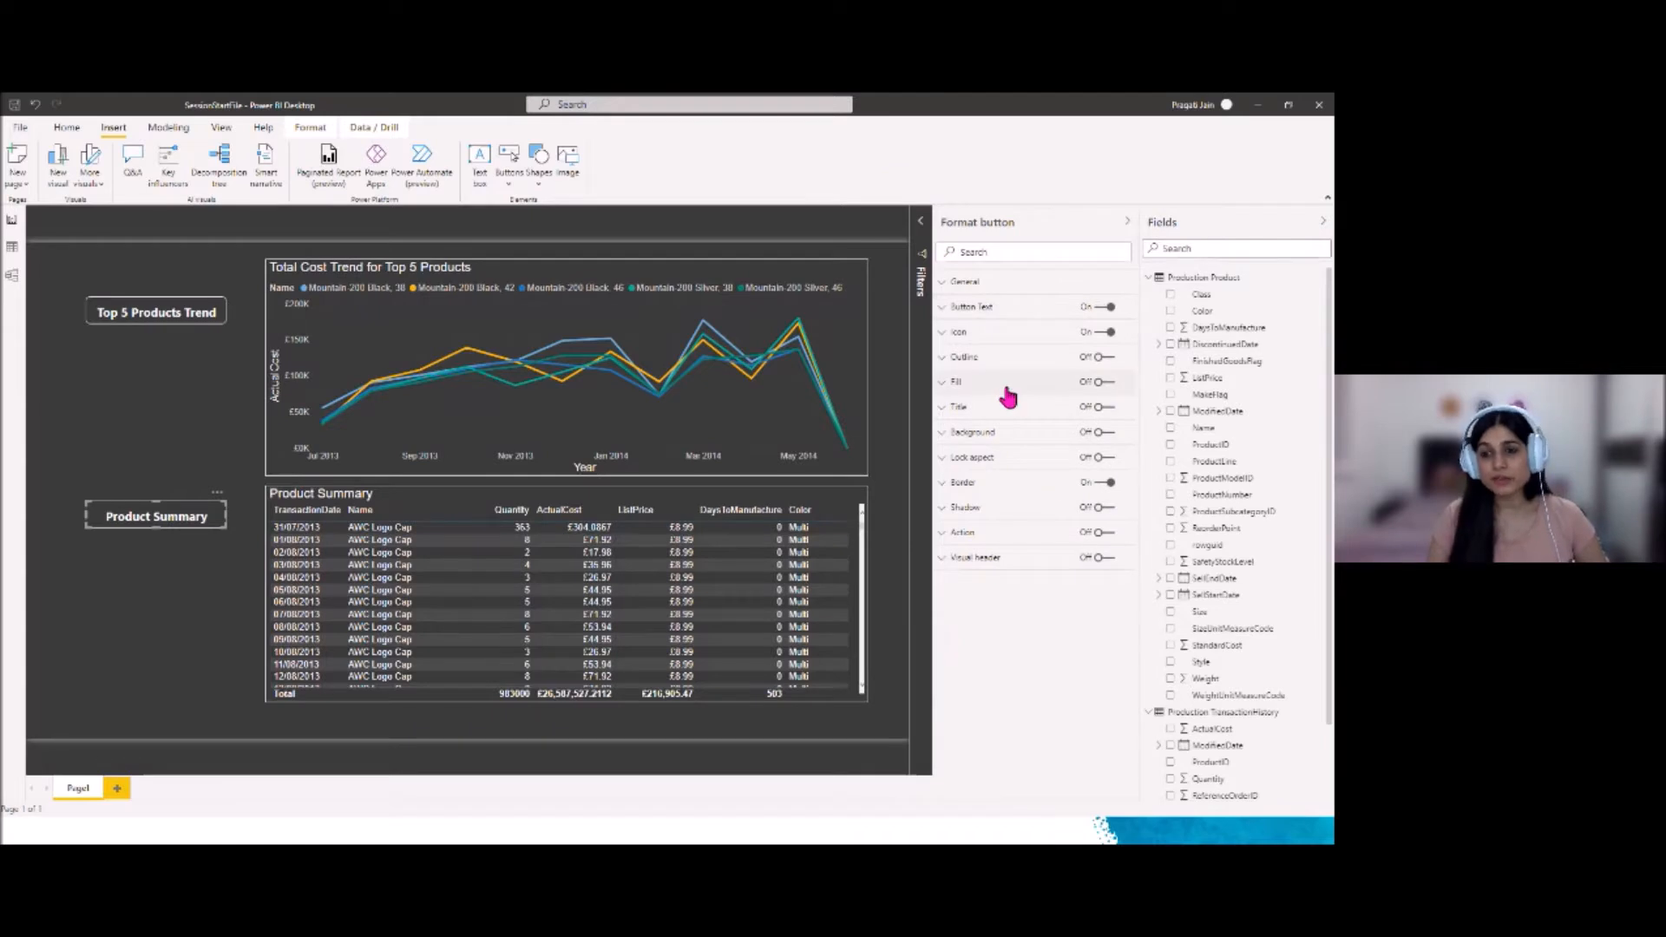
Turn on the Product Summary button's fill and make its on-hover fill color light orange
click(1103, 383)
click(957, 381)
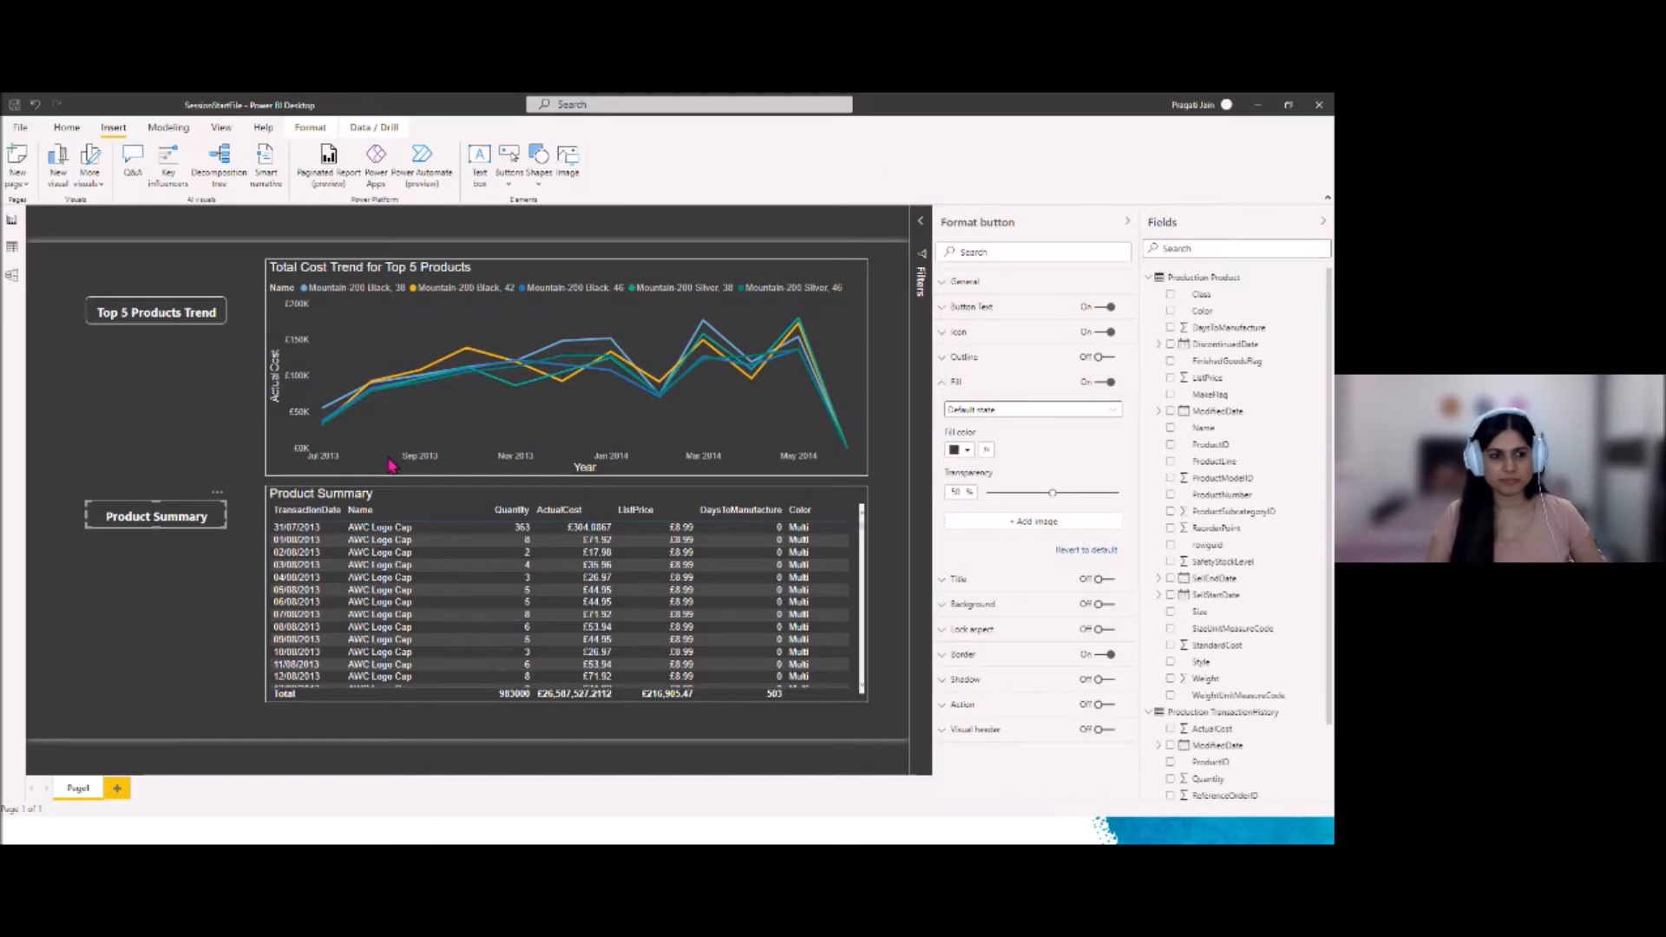
click(117, 598)
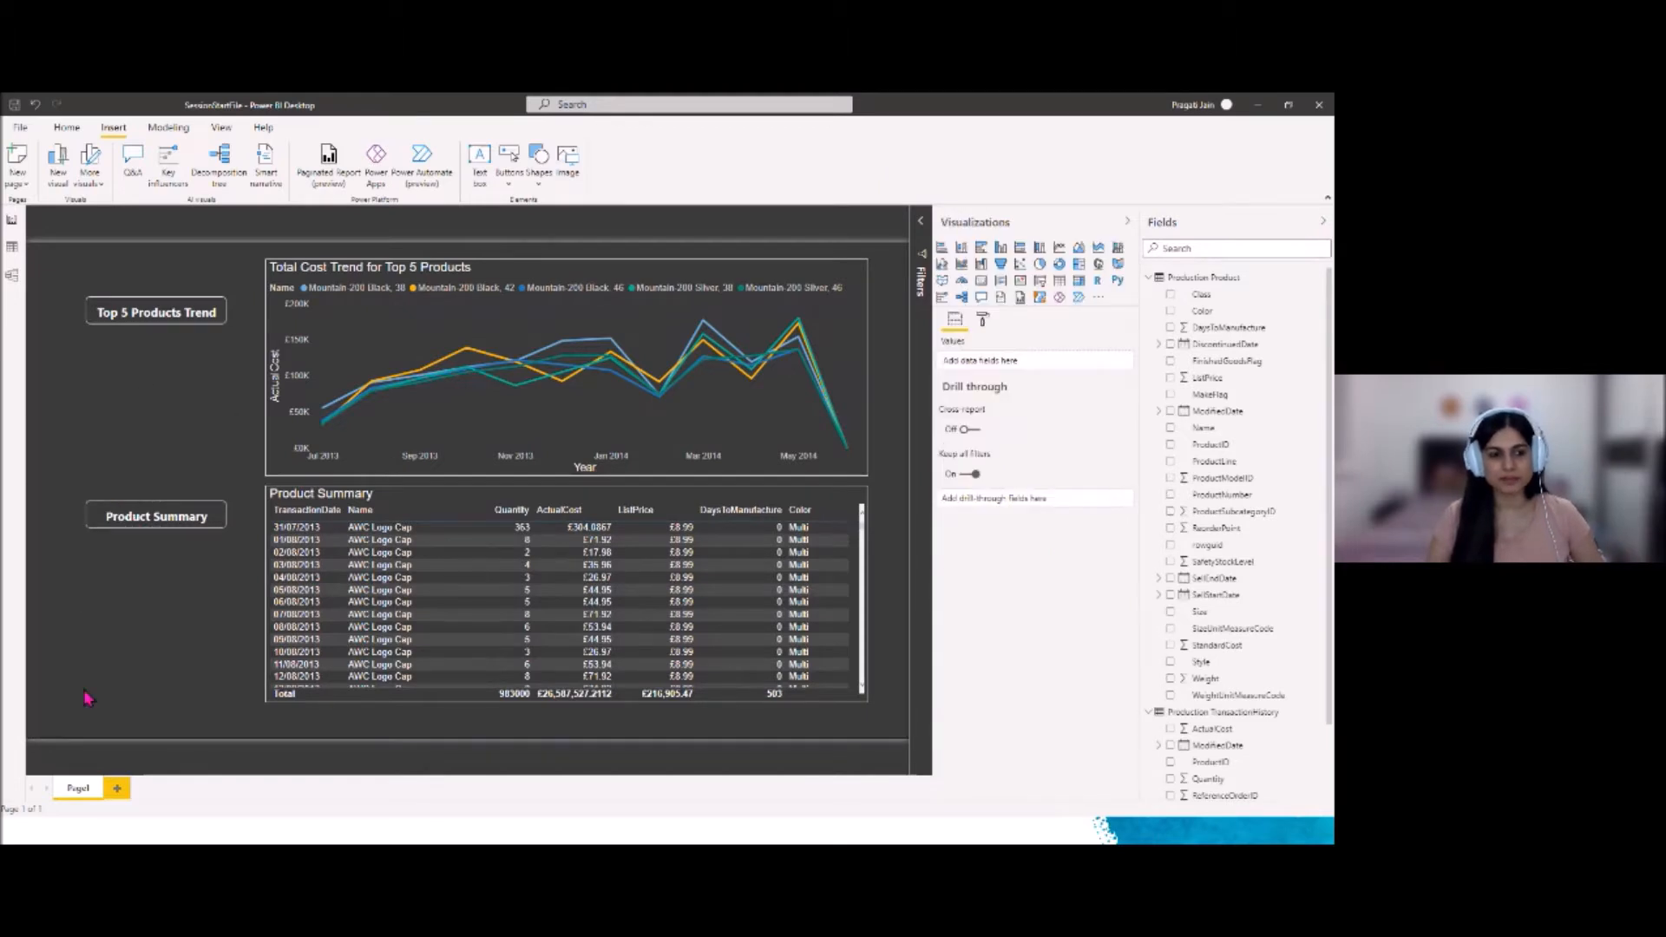
click(134, 525)
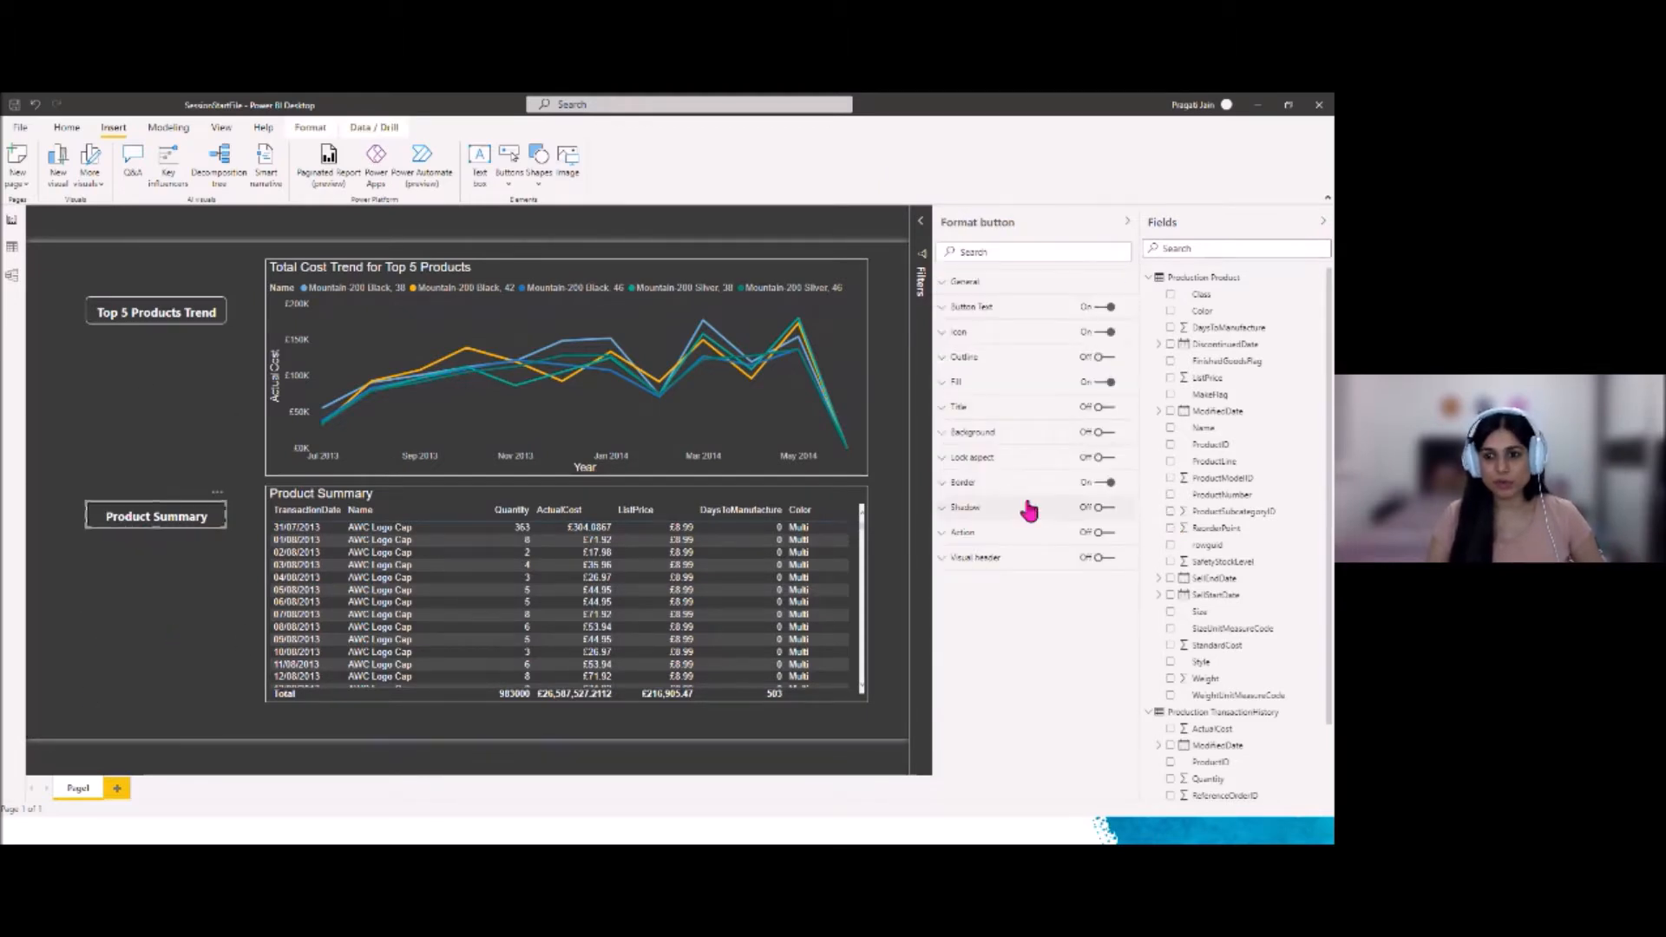
click(954, 382)
click(1112, 415)
click(1057, 429)
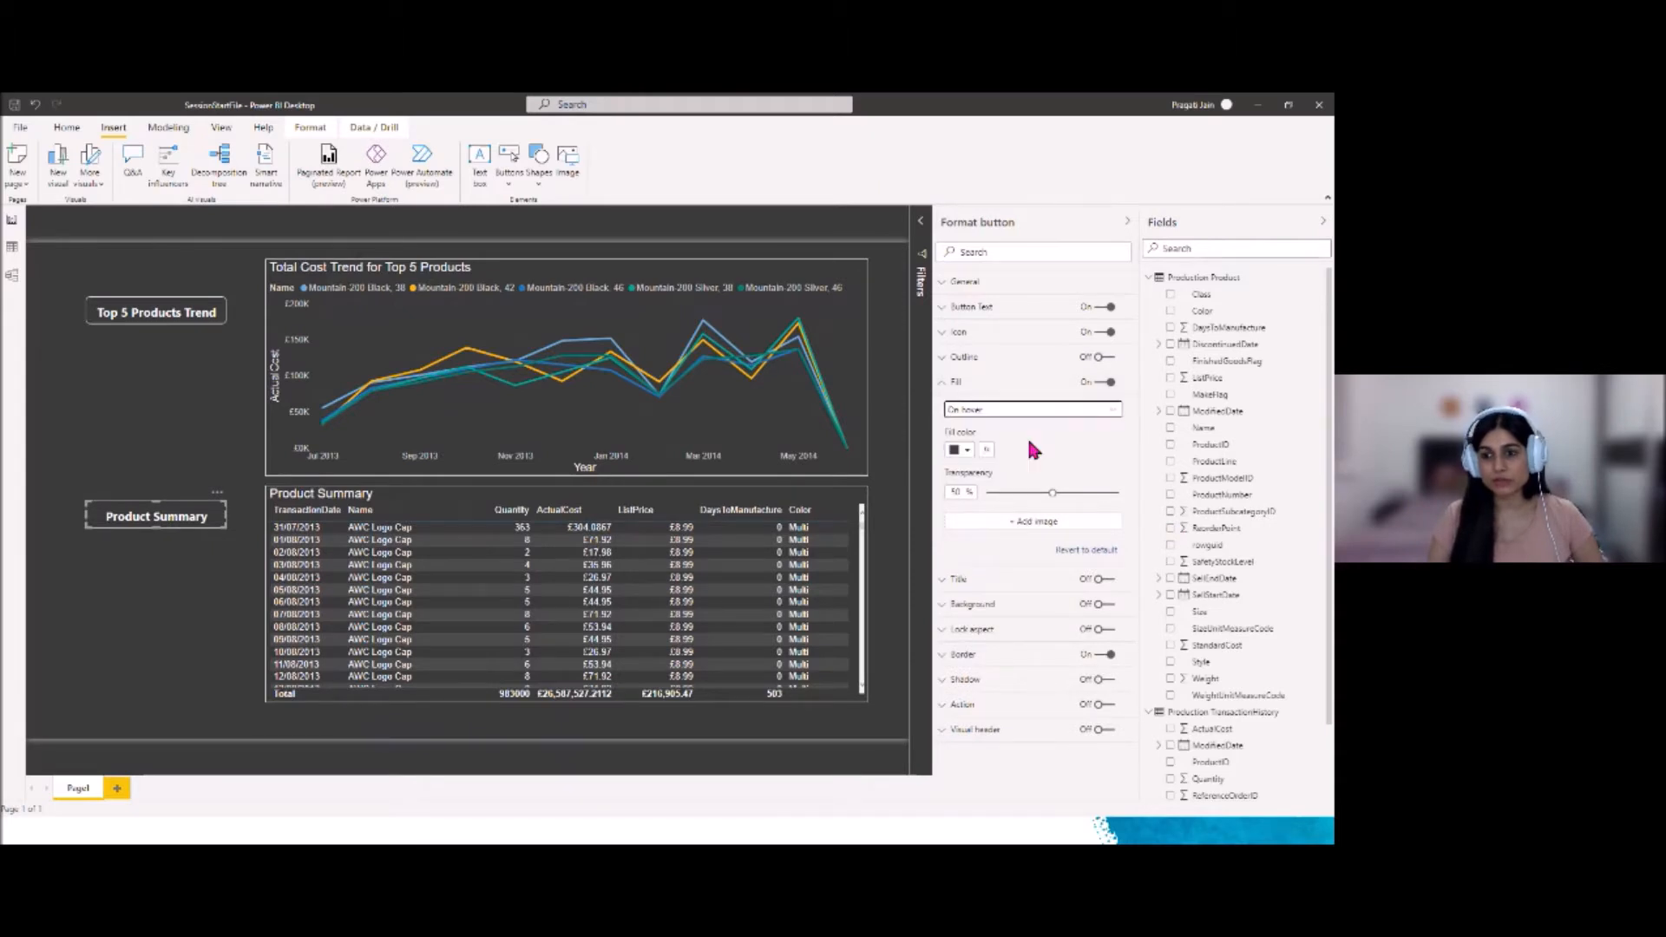
click(969, 453)
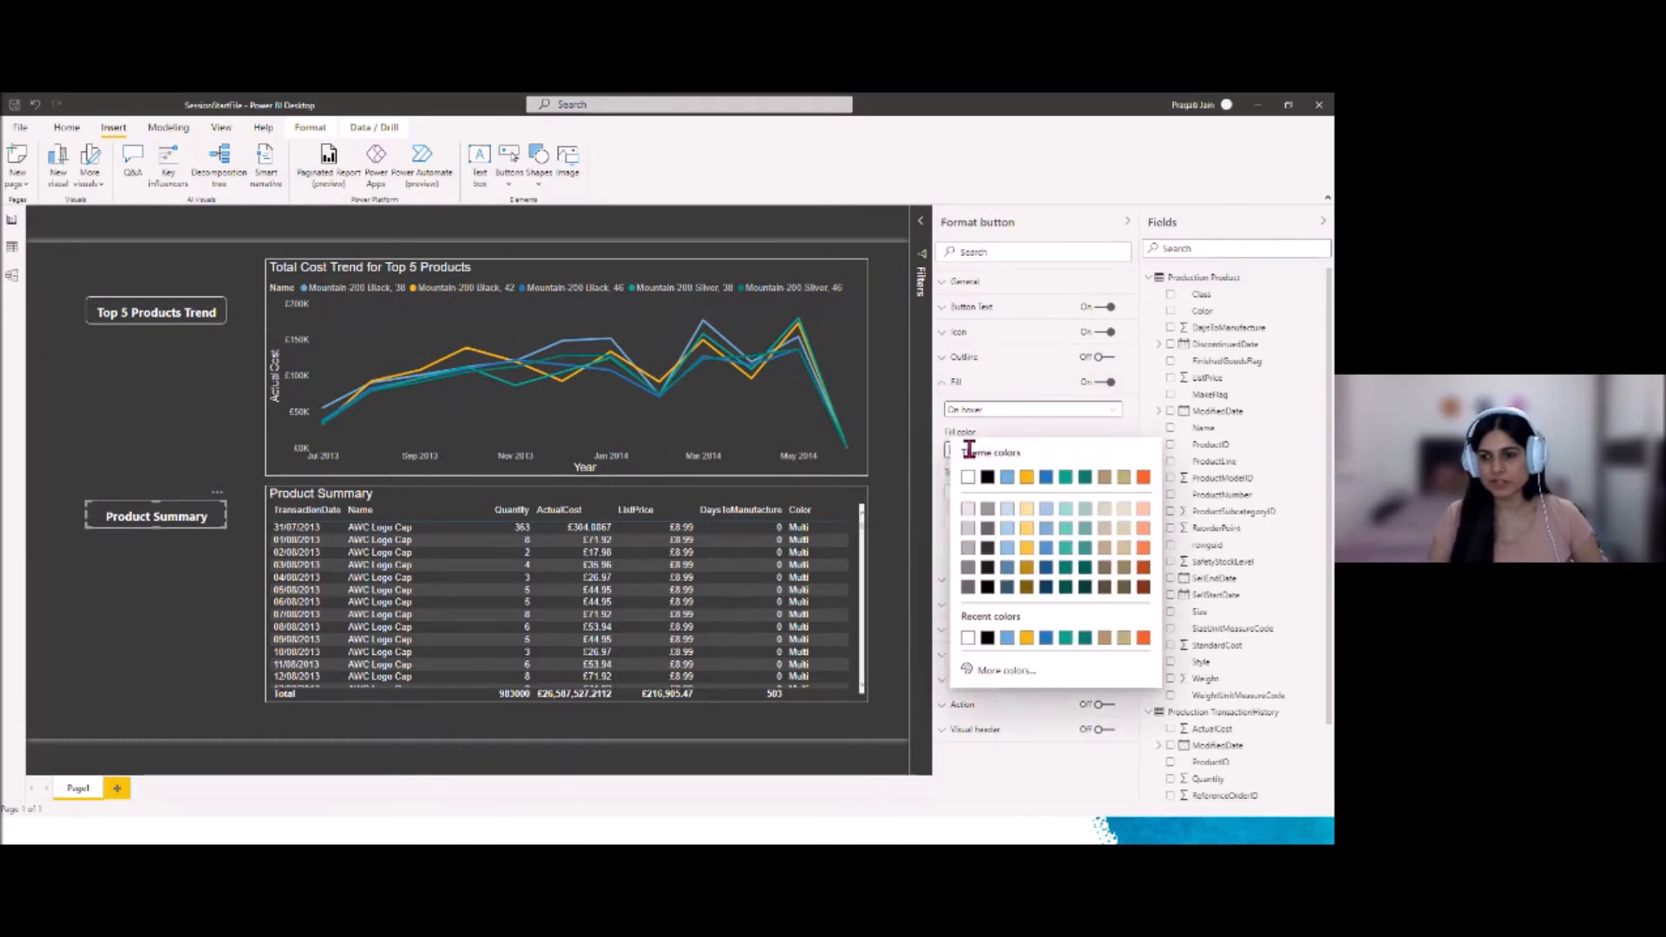
click(1144, 529)
click(170, 627)
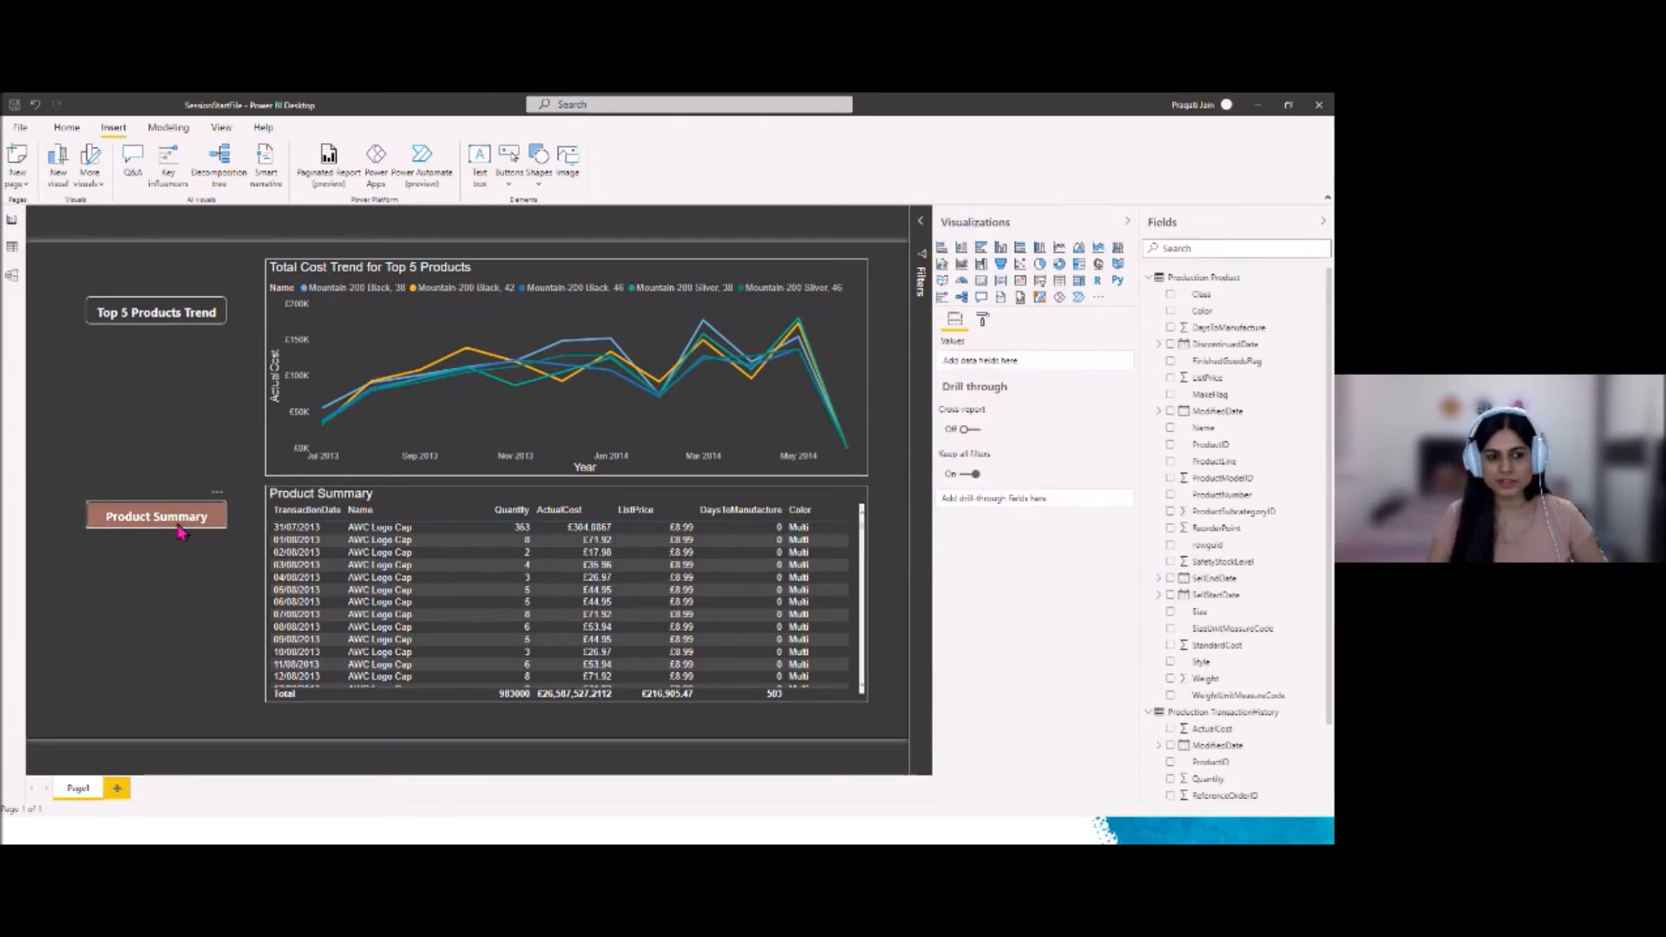
Set the Product Summary button's fill transparency to 0%
click(177, 526)
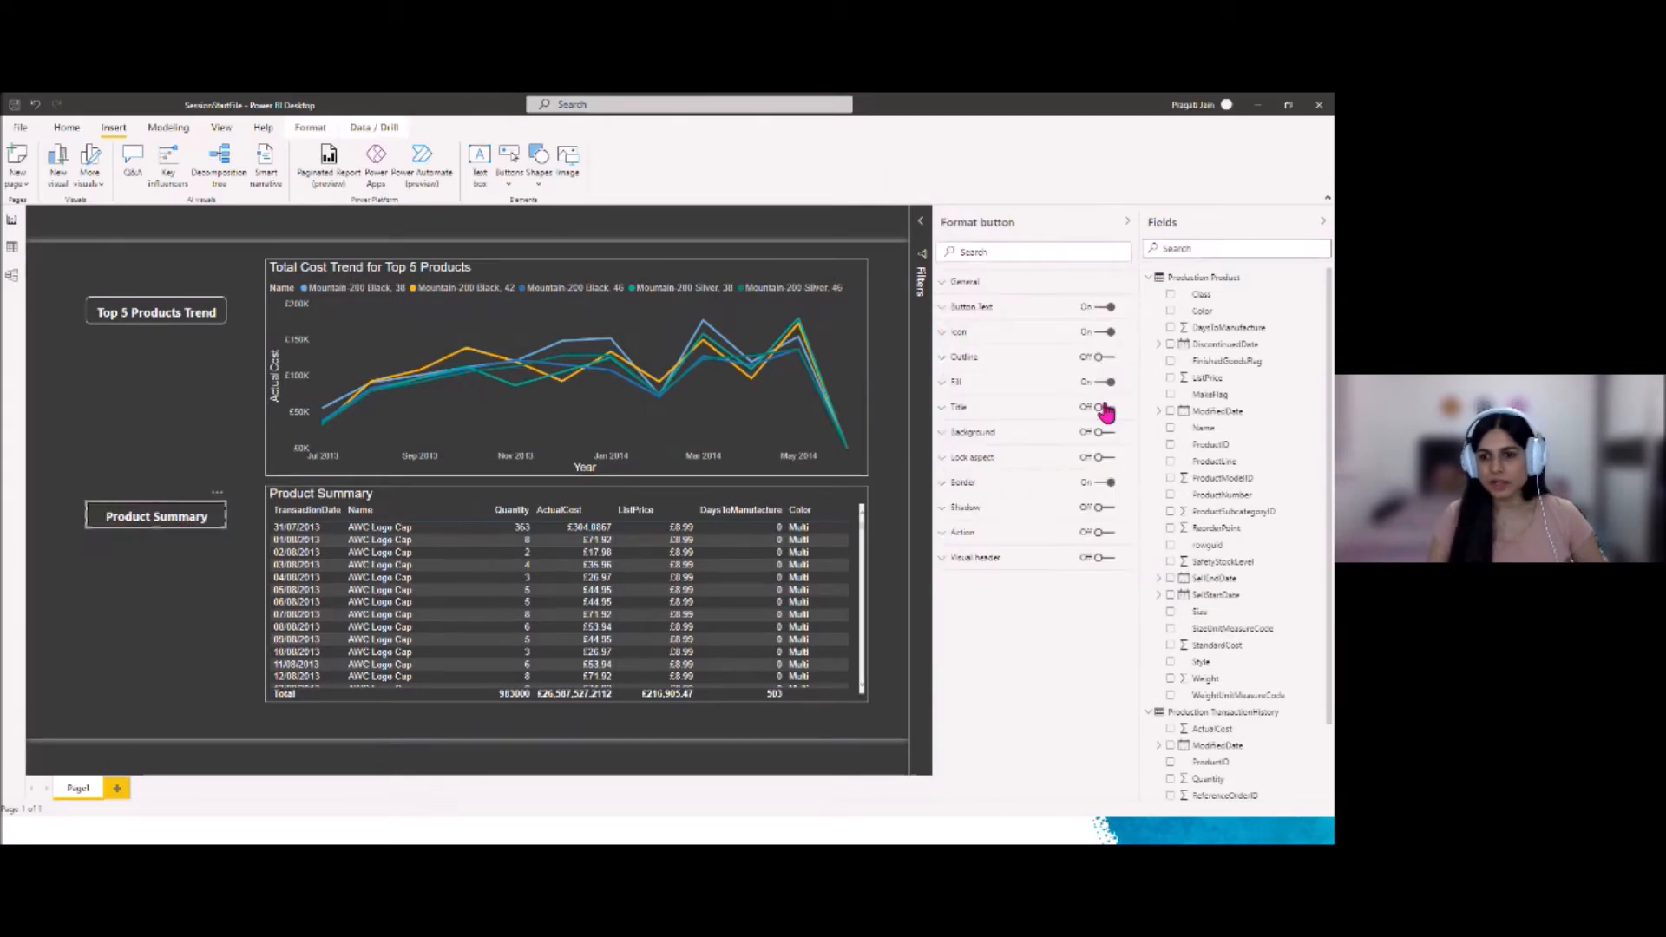
click(957, 384)
drag(998, 492, 986, 492)
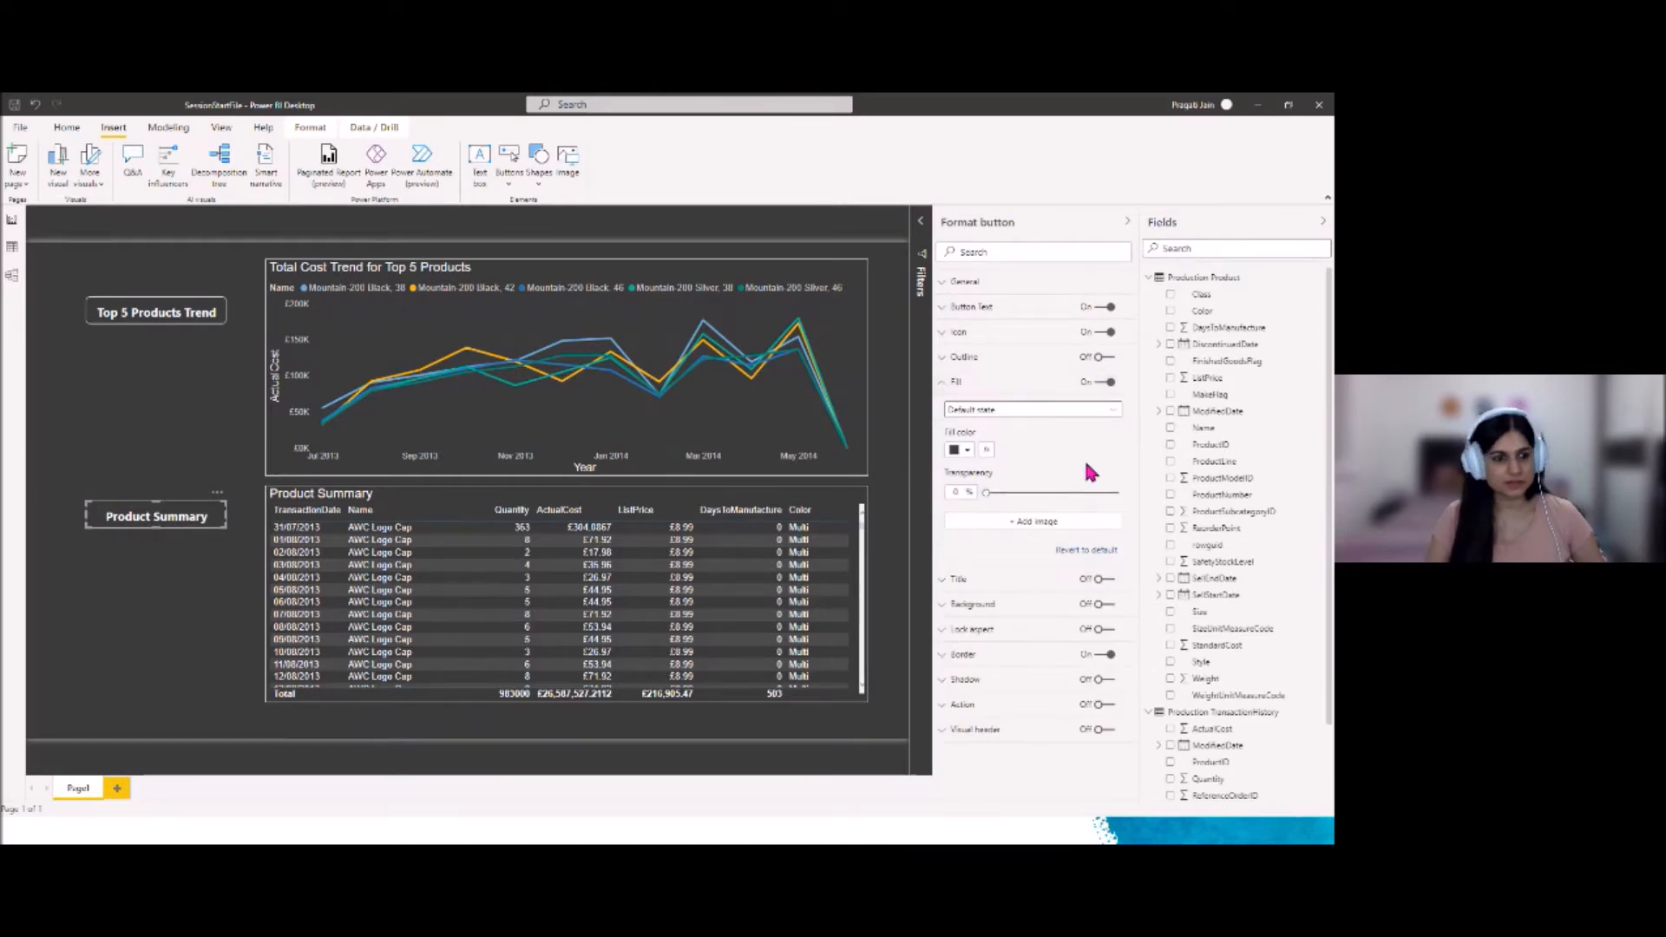
Make the Product Summary button's on-press fill color light gold
click(1109, 411)
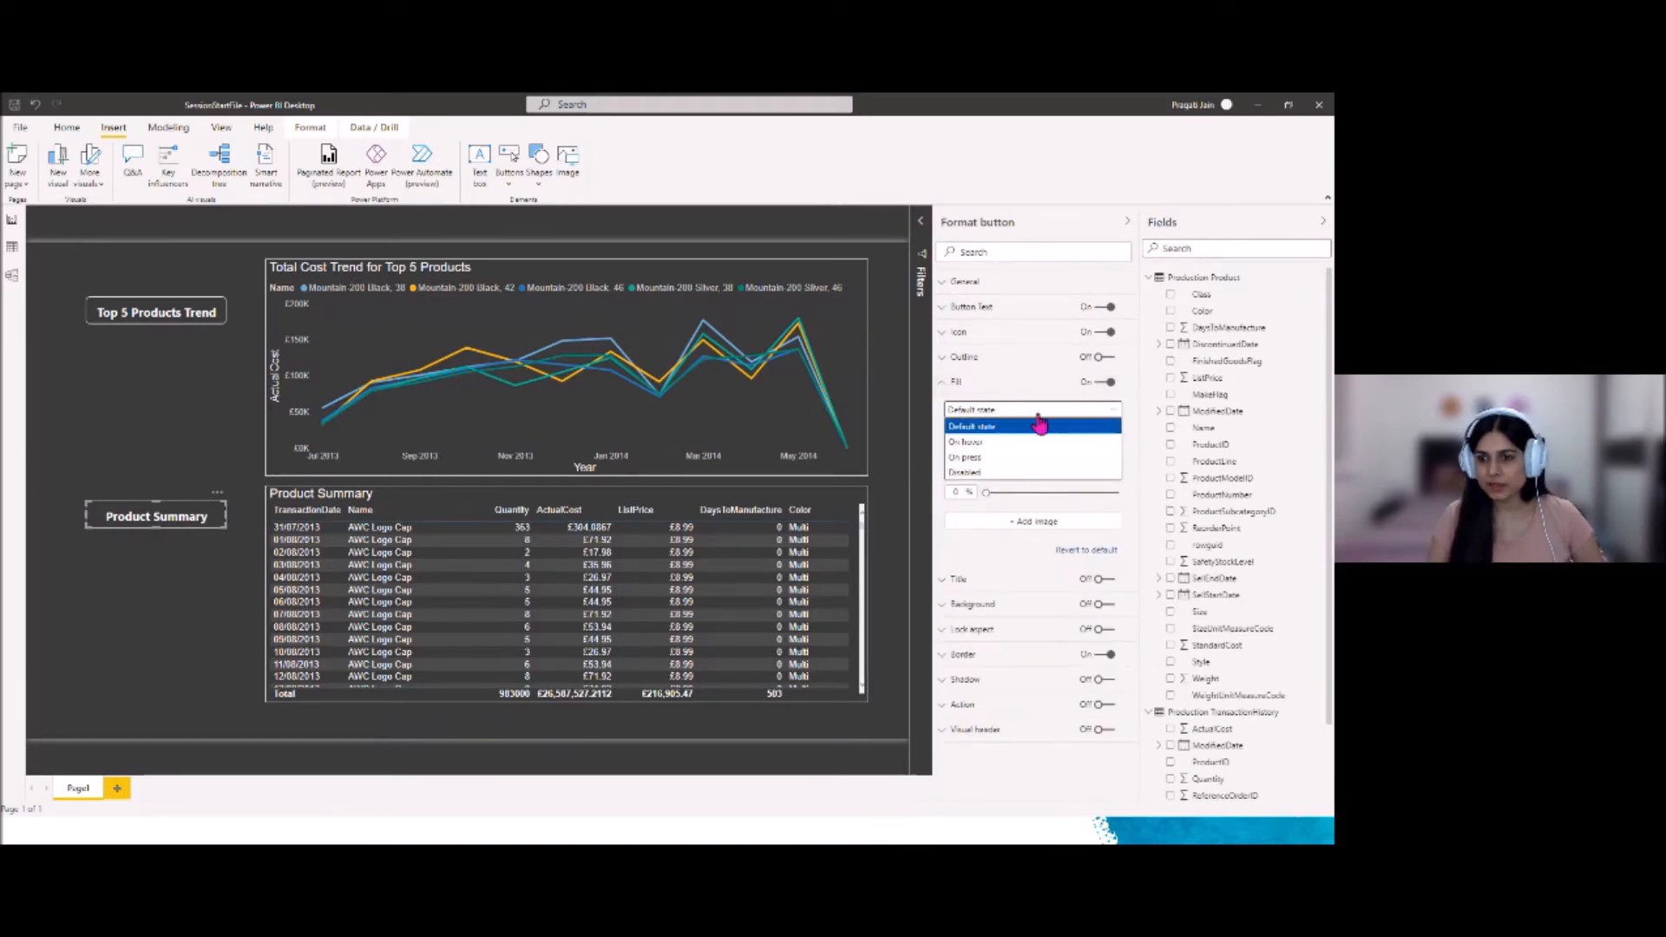
click(1016, 457)
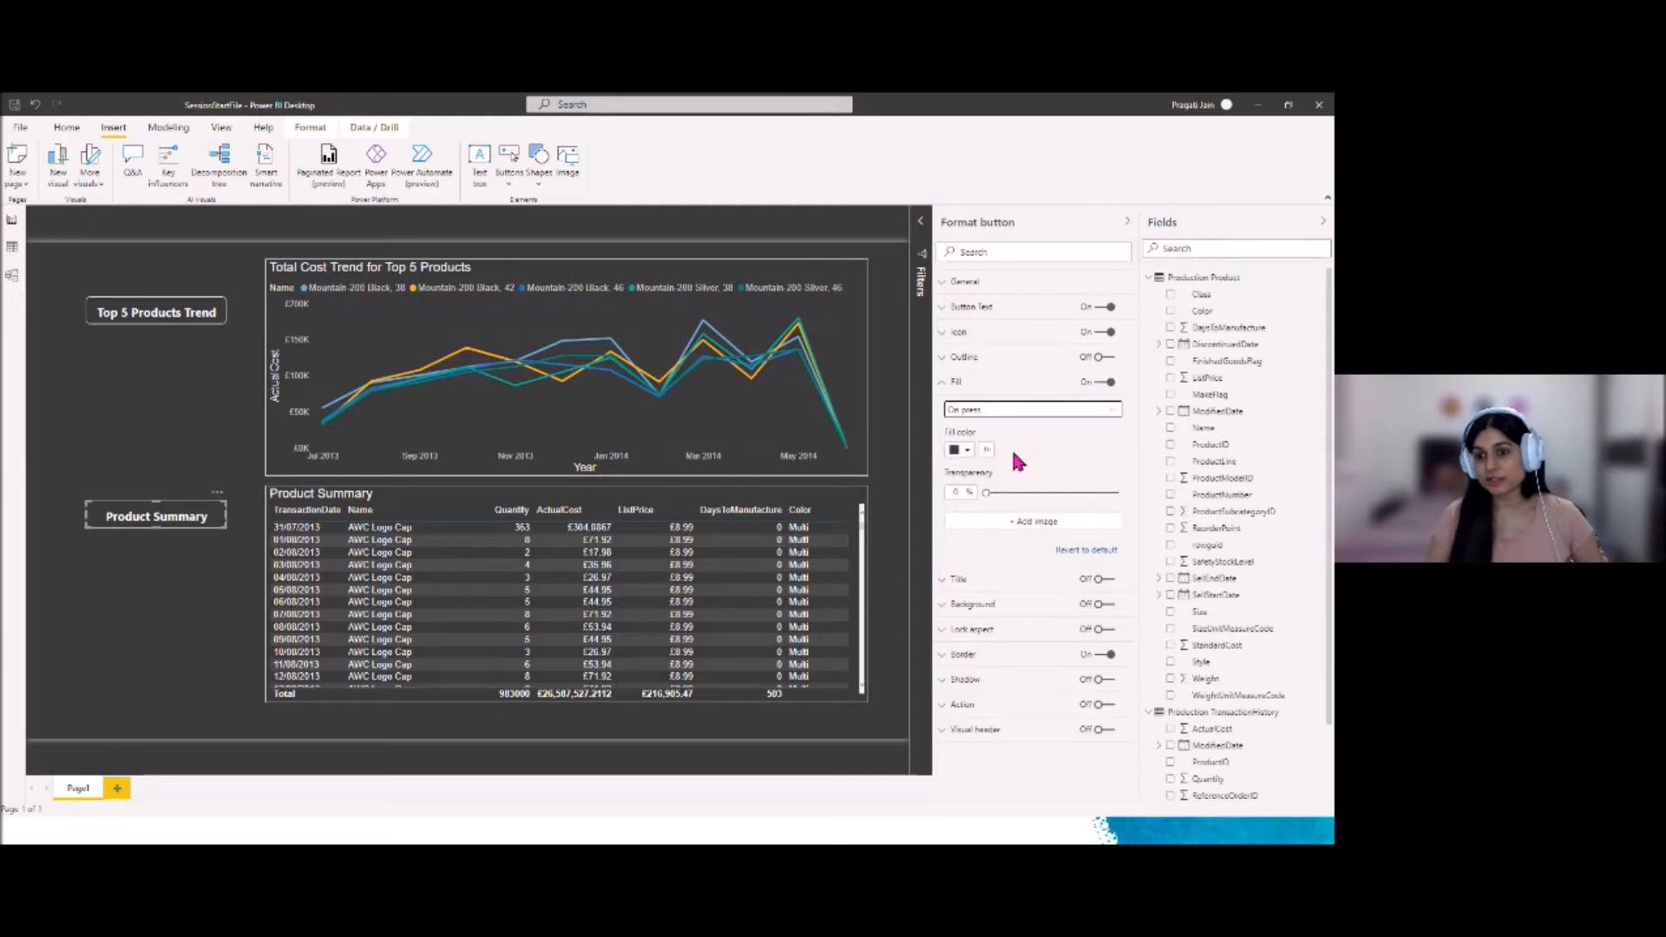
click(961, 450)
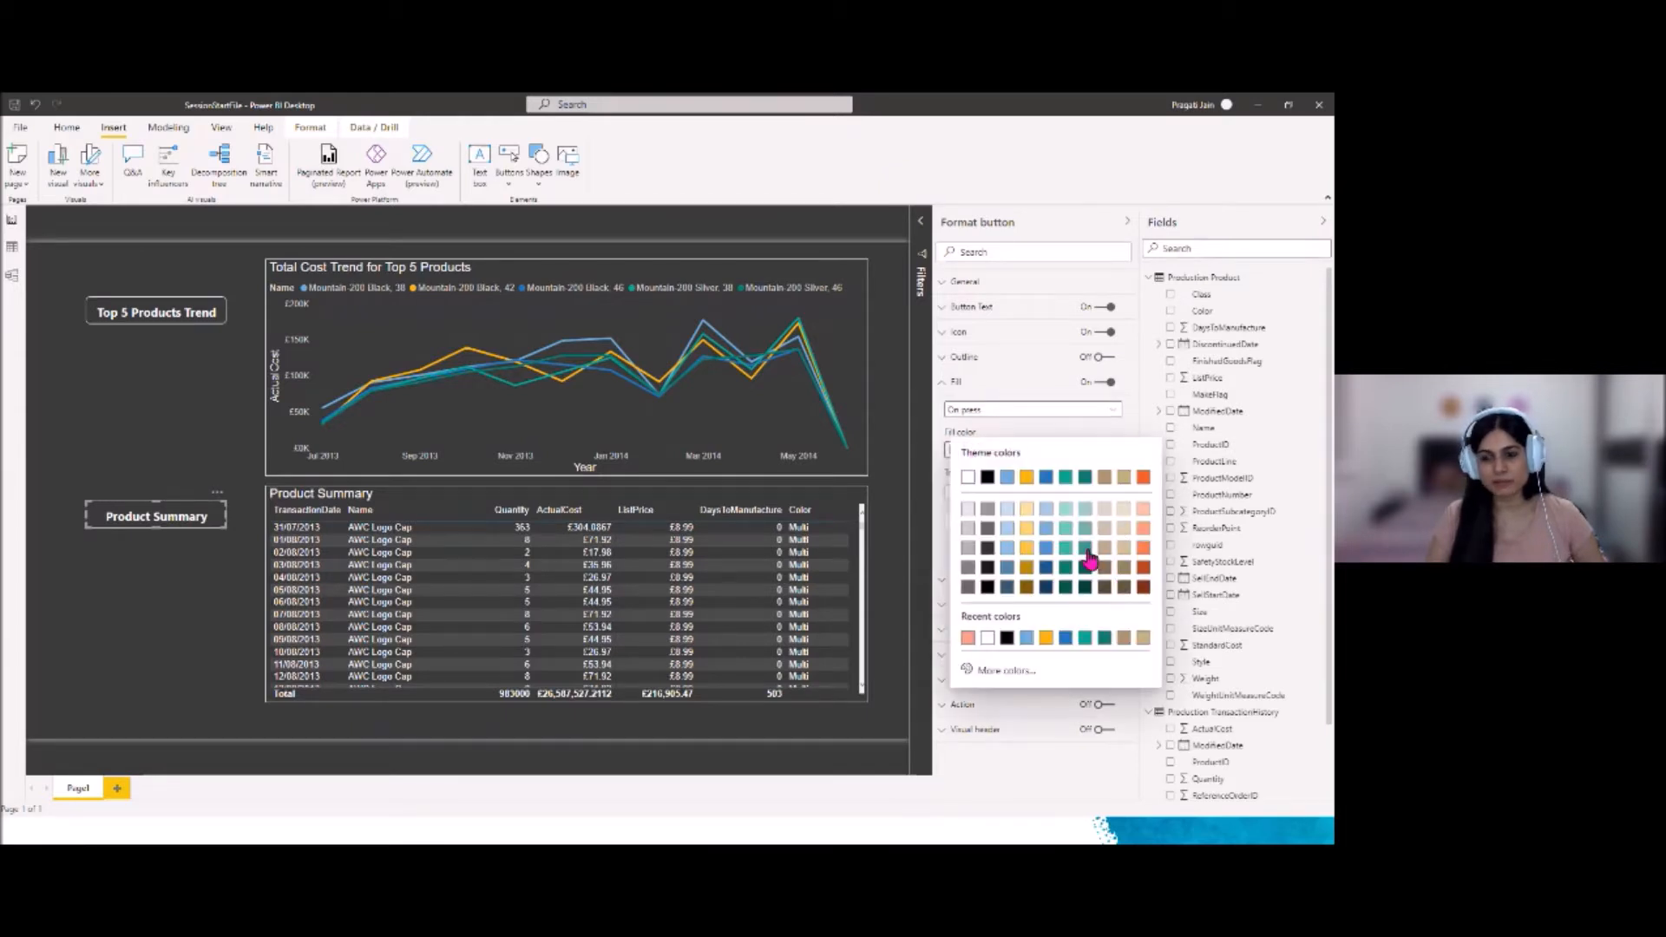
click(1029, 547)
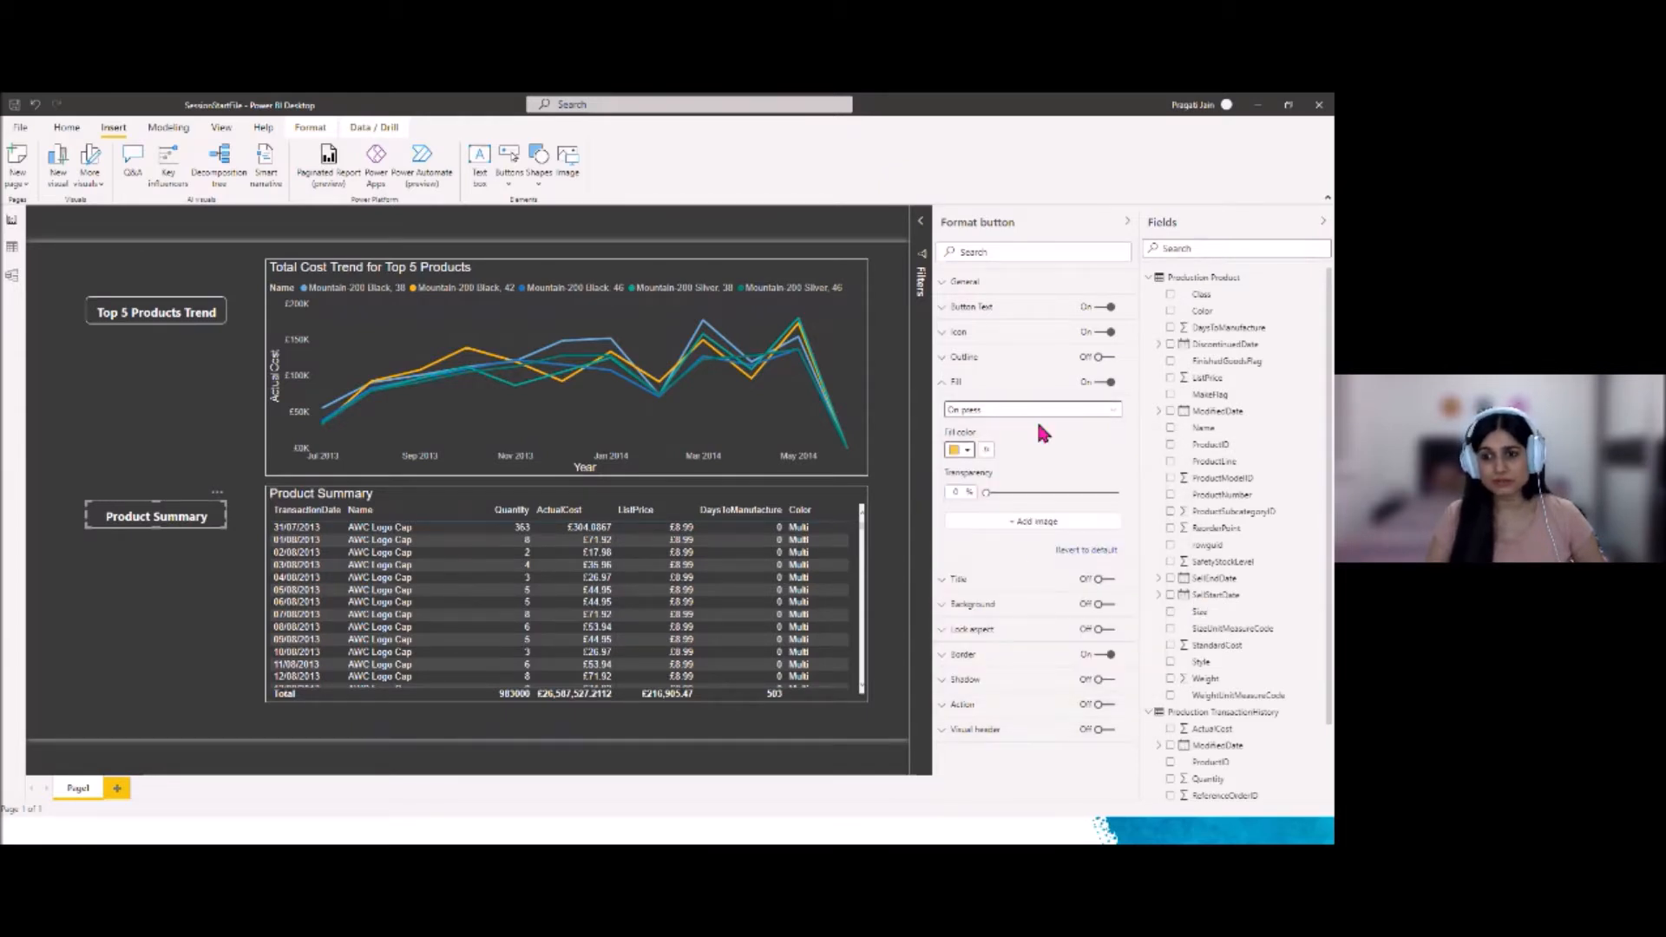
click(134, 617)
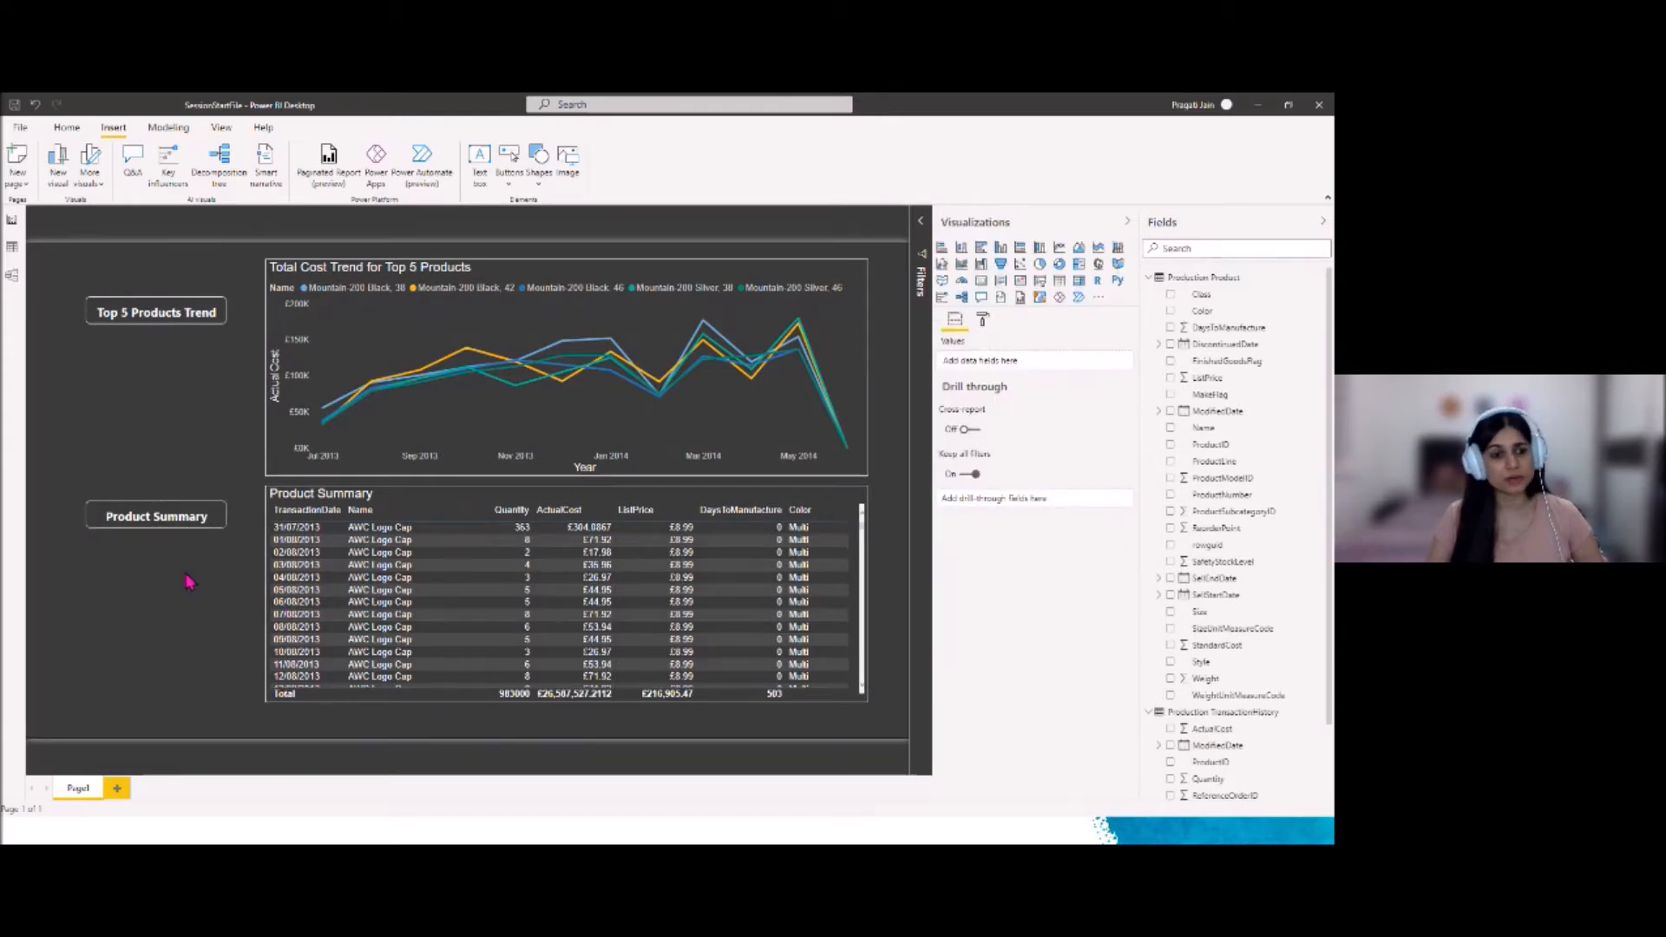
click(215, 527)
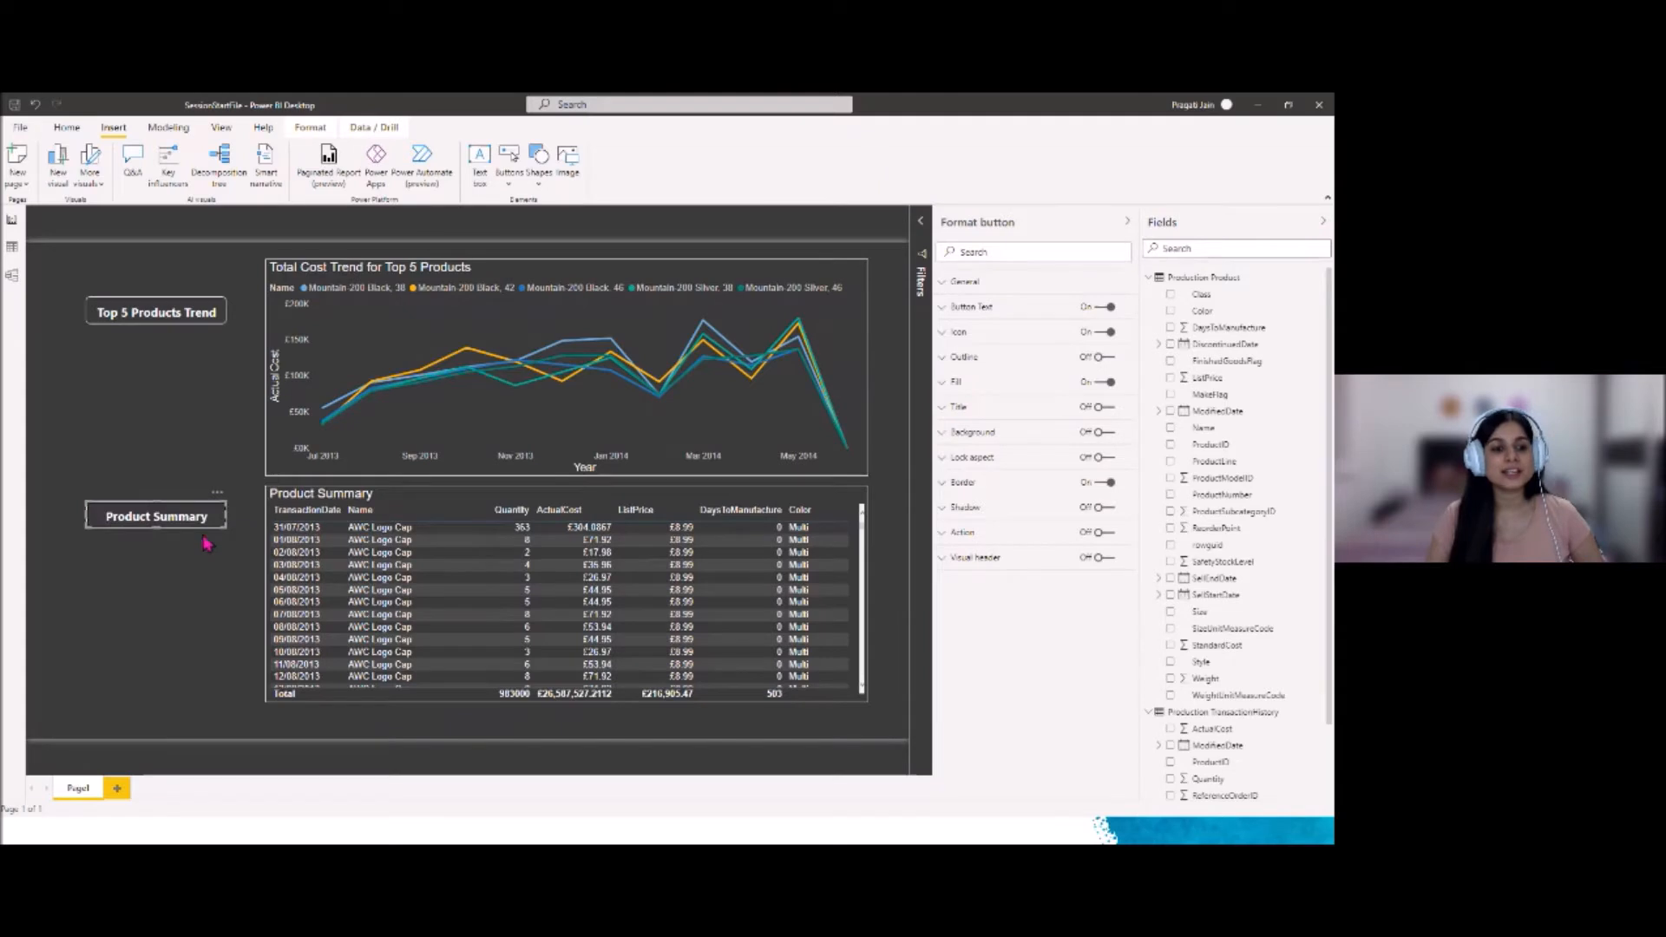
click(139, 647)
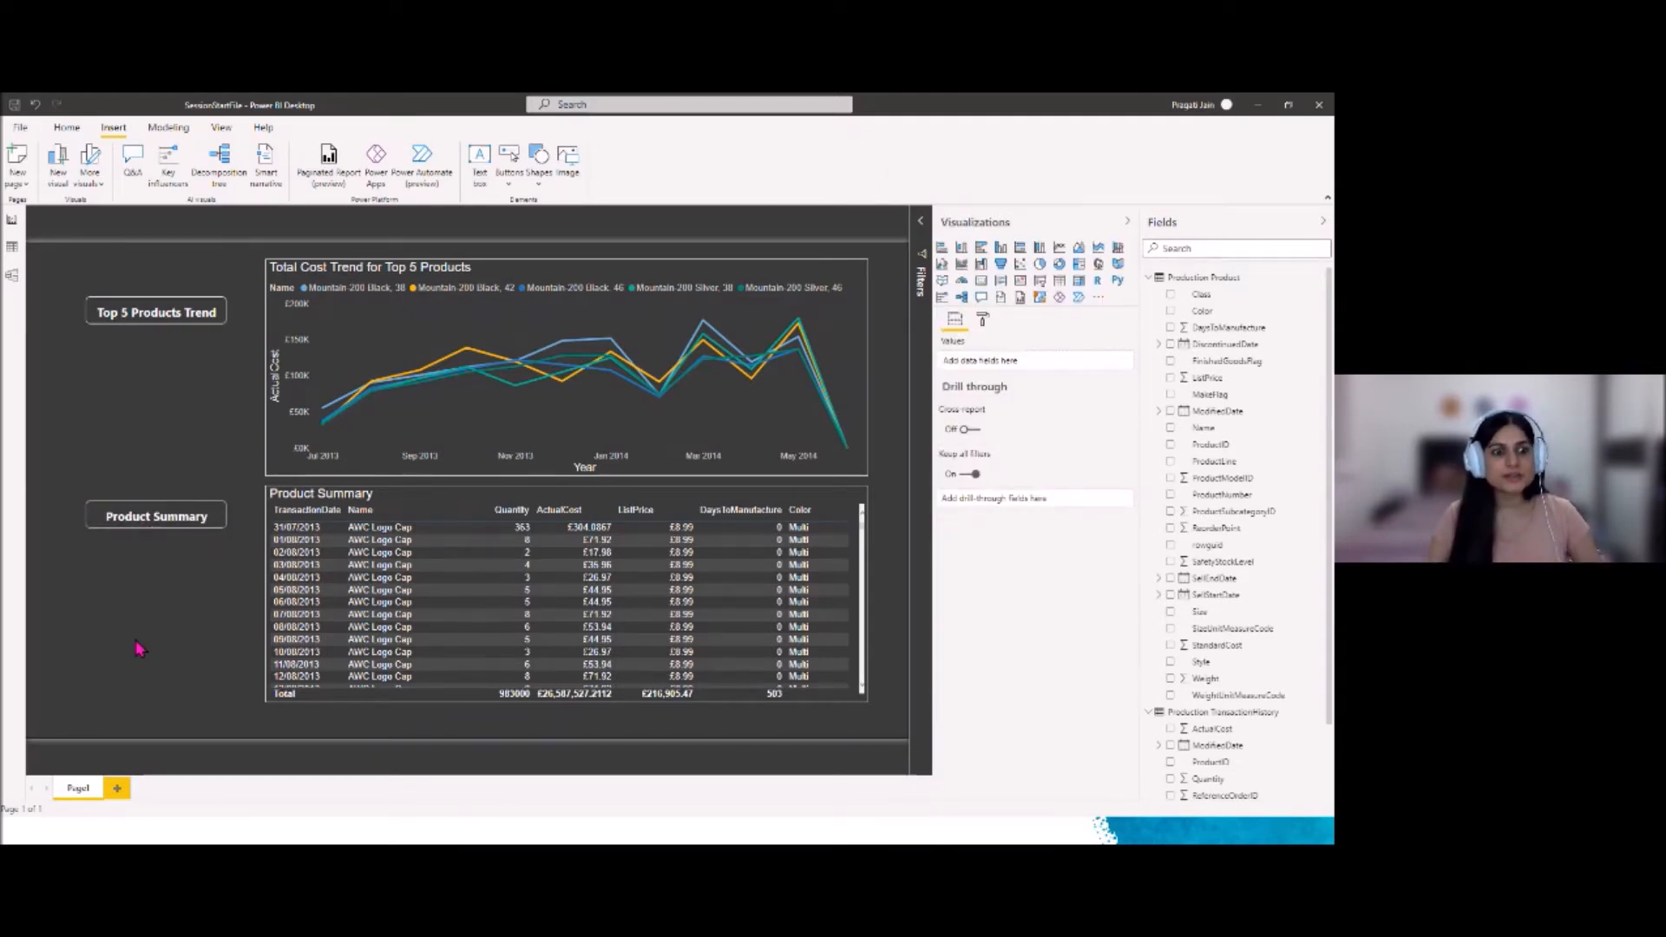
Make the Product Summary button's default-state fill color dark blue
click(151, 531)
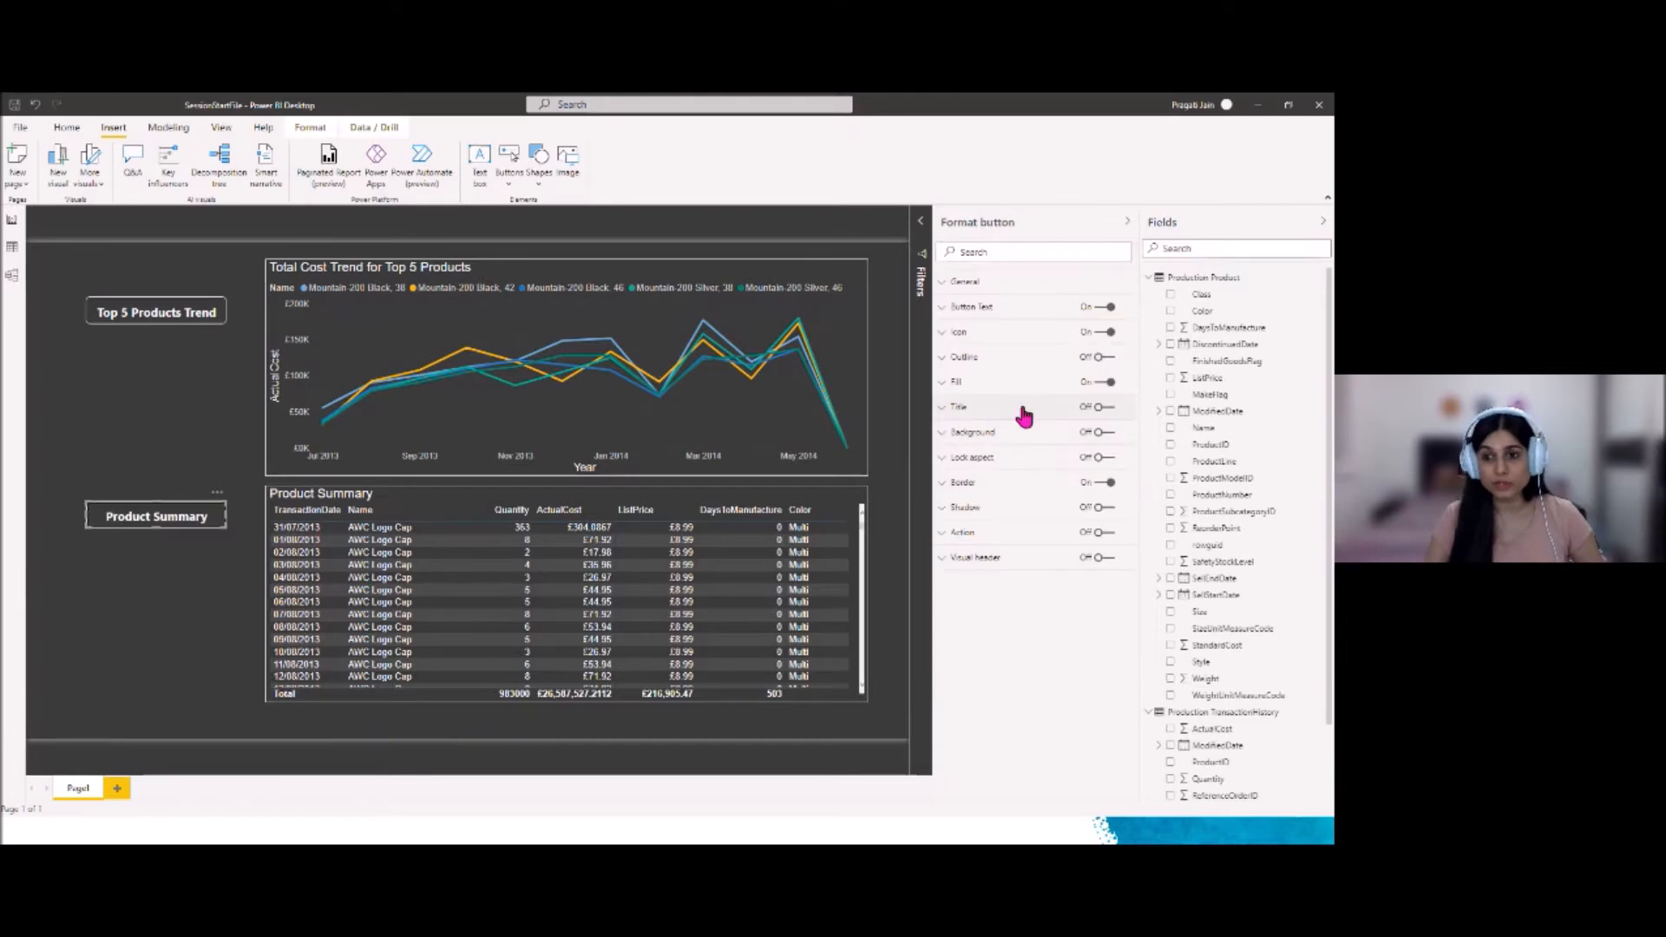
click(958, 388)
click(964, 453)
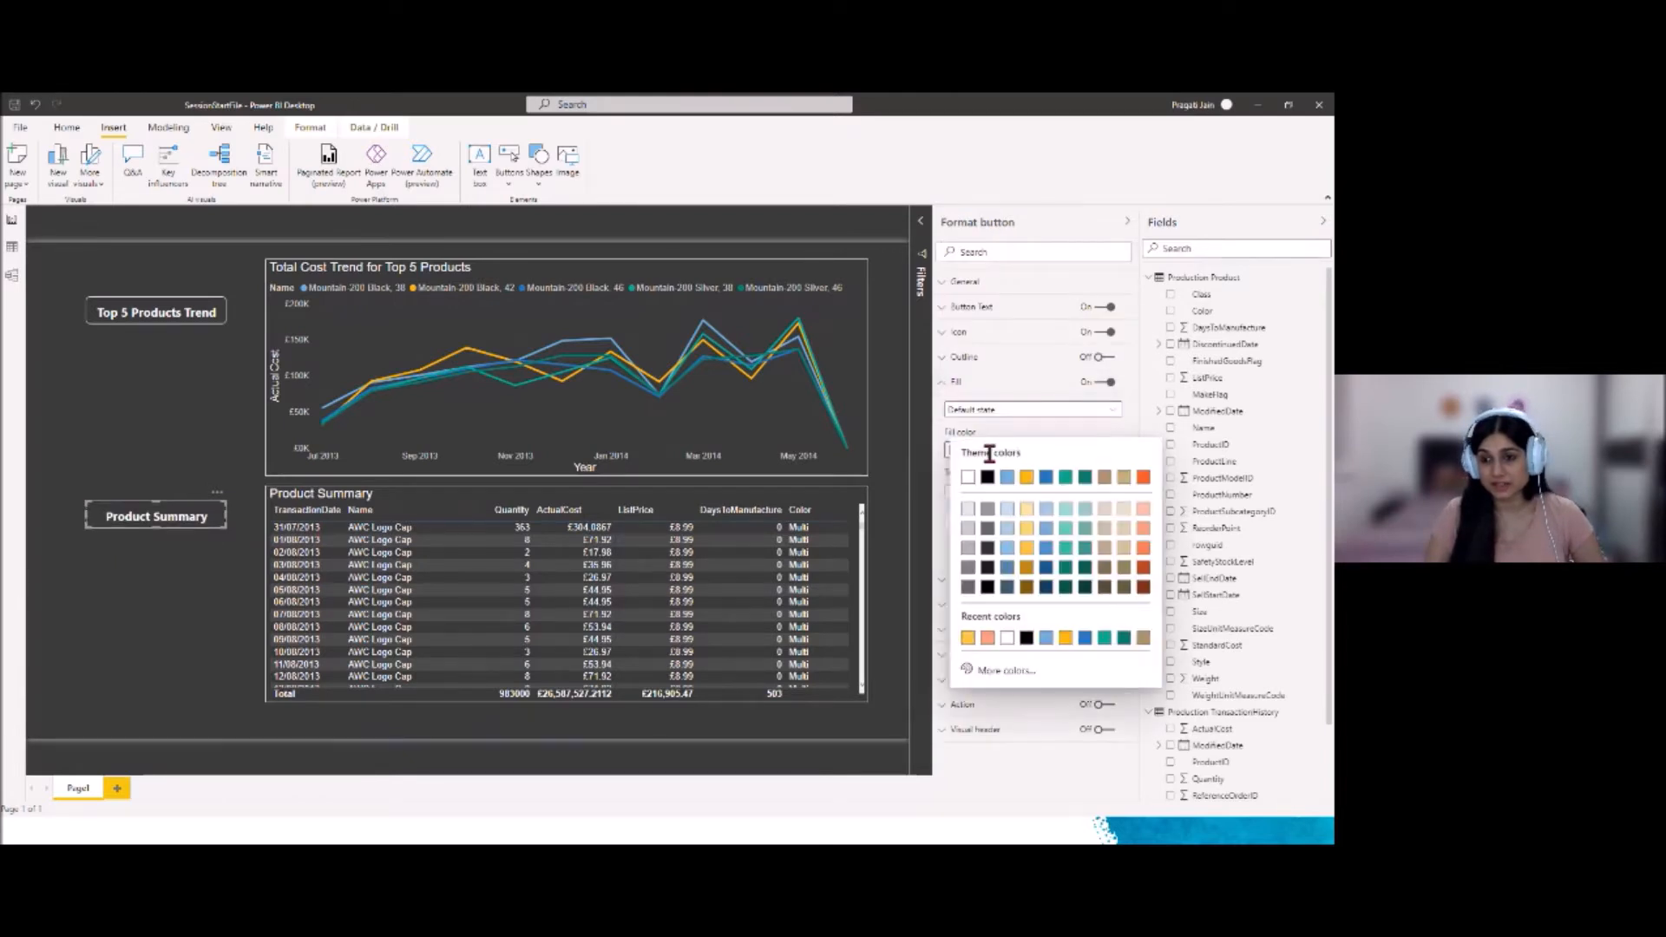
click(1046, 568)
click(107, 621)
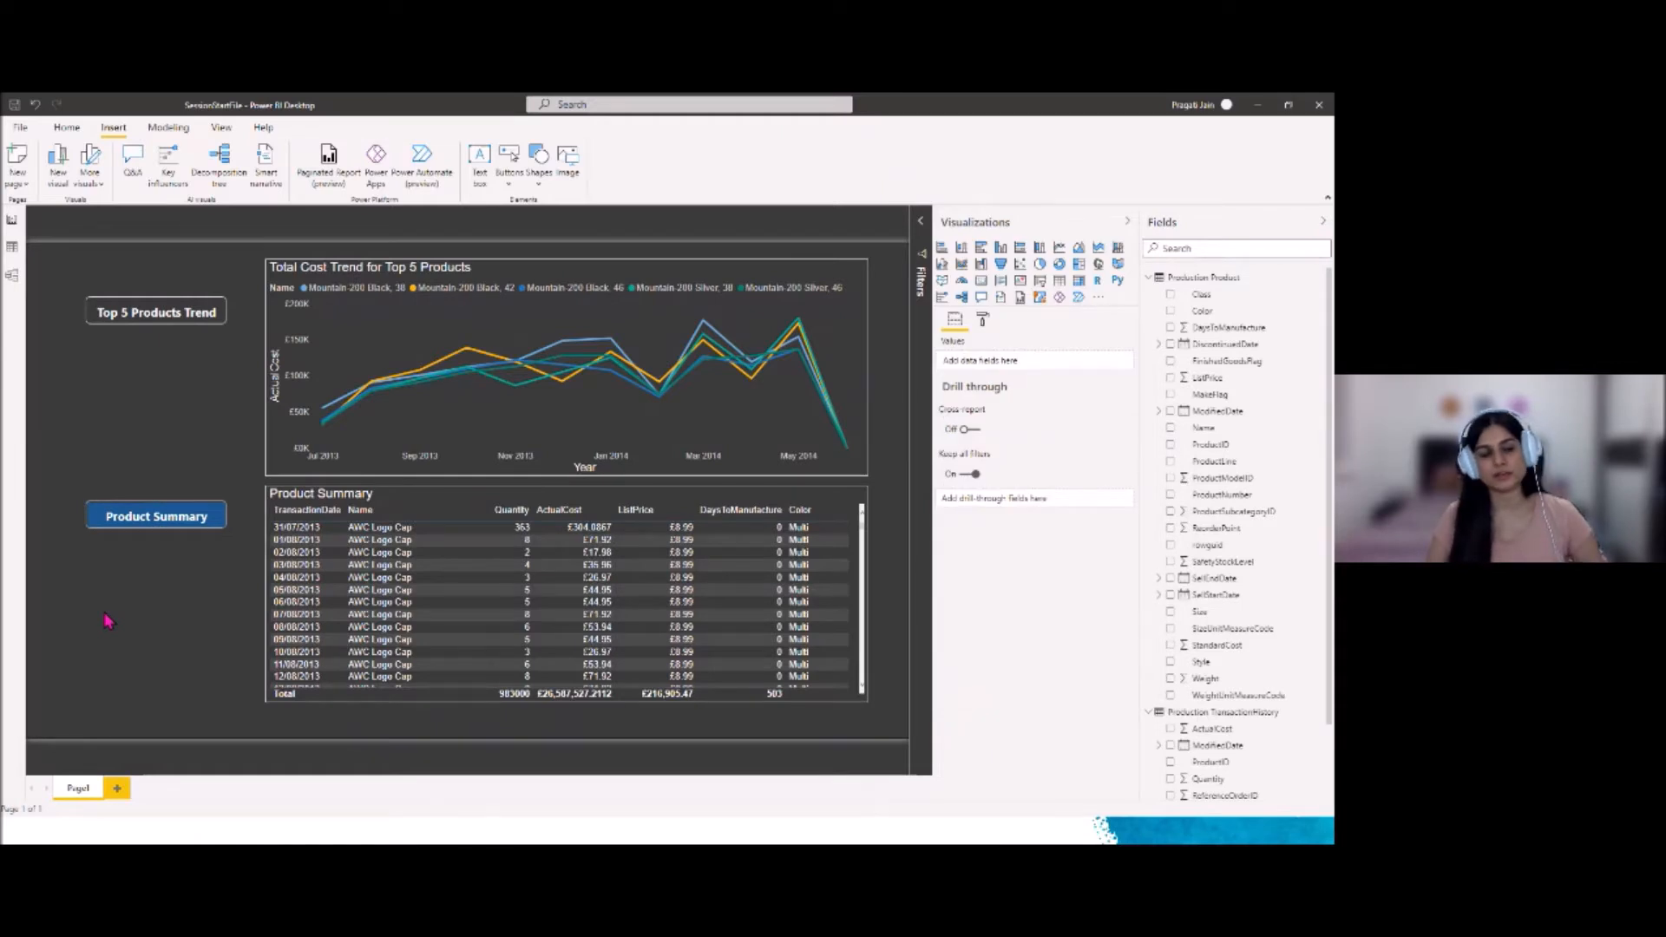
click(163, 534)
click(176, 576)
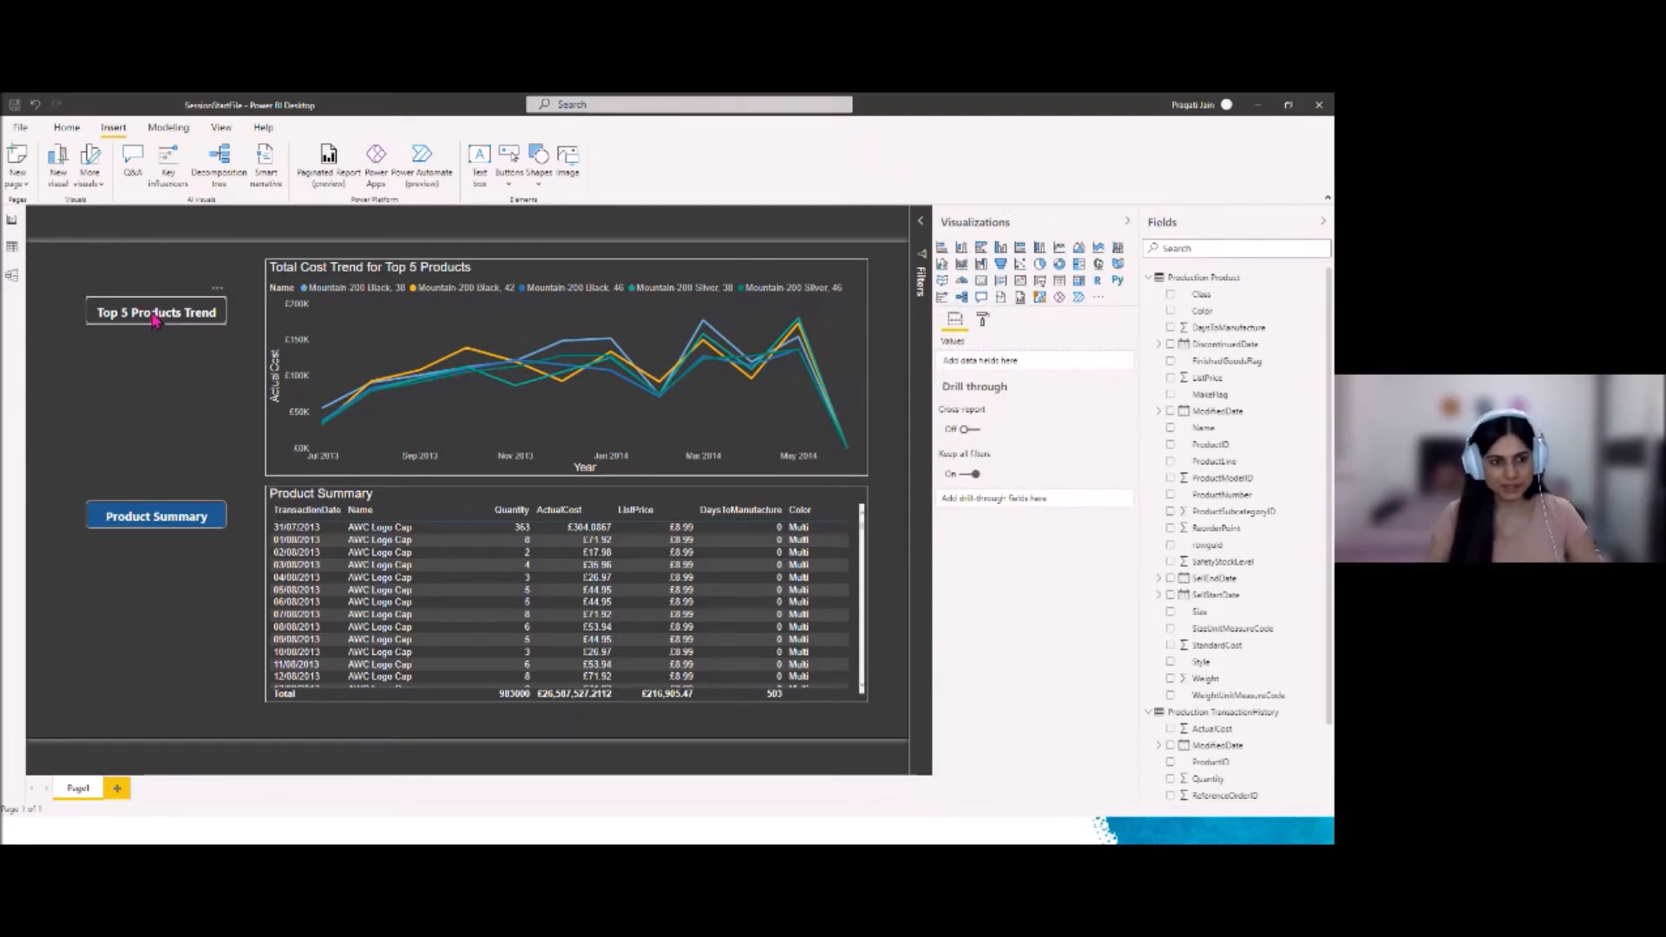
Turn on the Top 5 Products Trend button's fill and make its default state the same dark blue at 0% transparency
click(159, 318)
click(1106, 382)
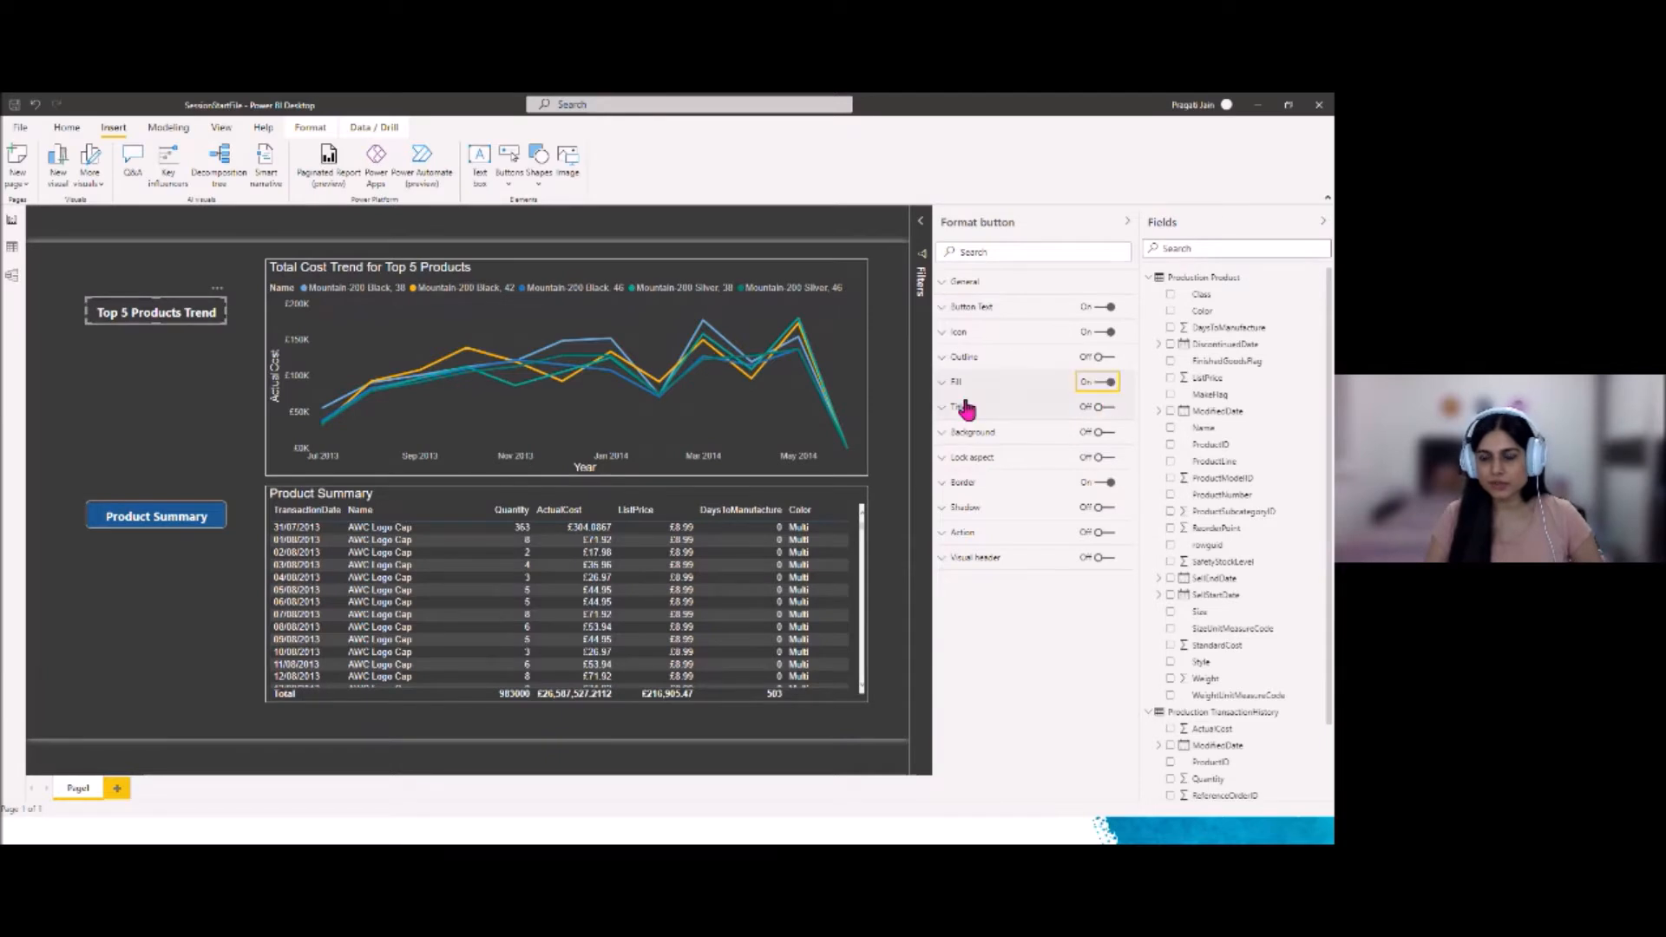
click(943, 382)
drag(1053, 492, 984, 493)
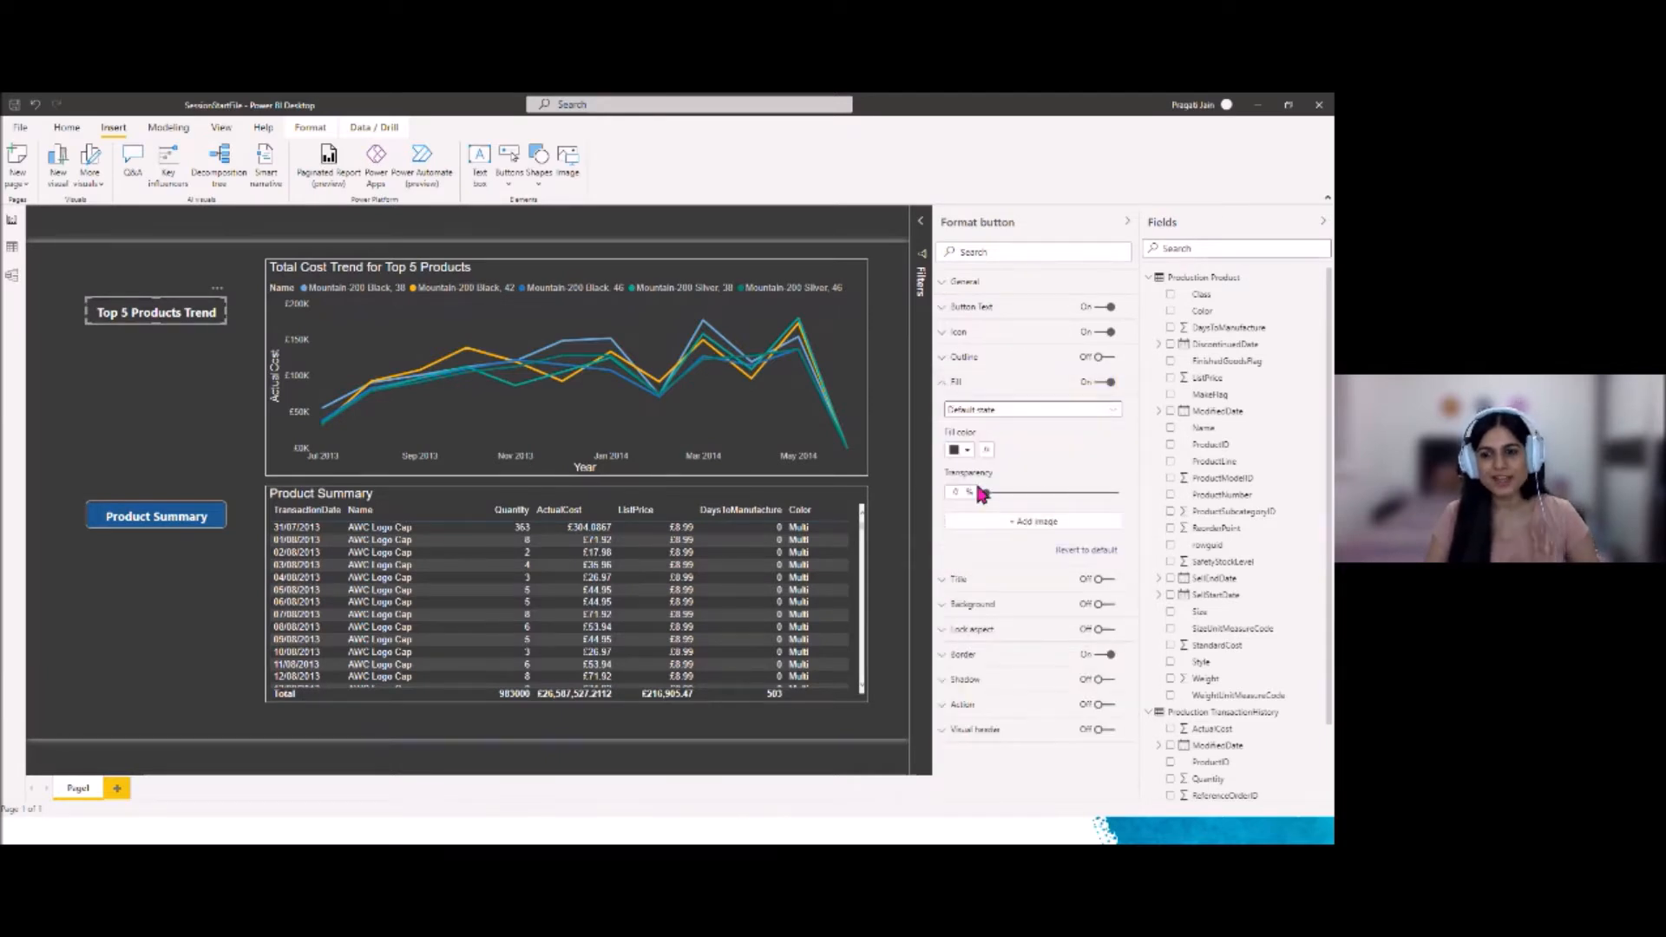
click(966, 455)
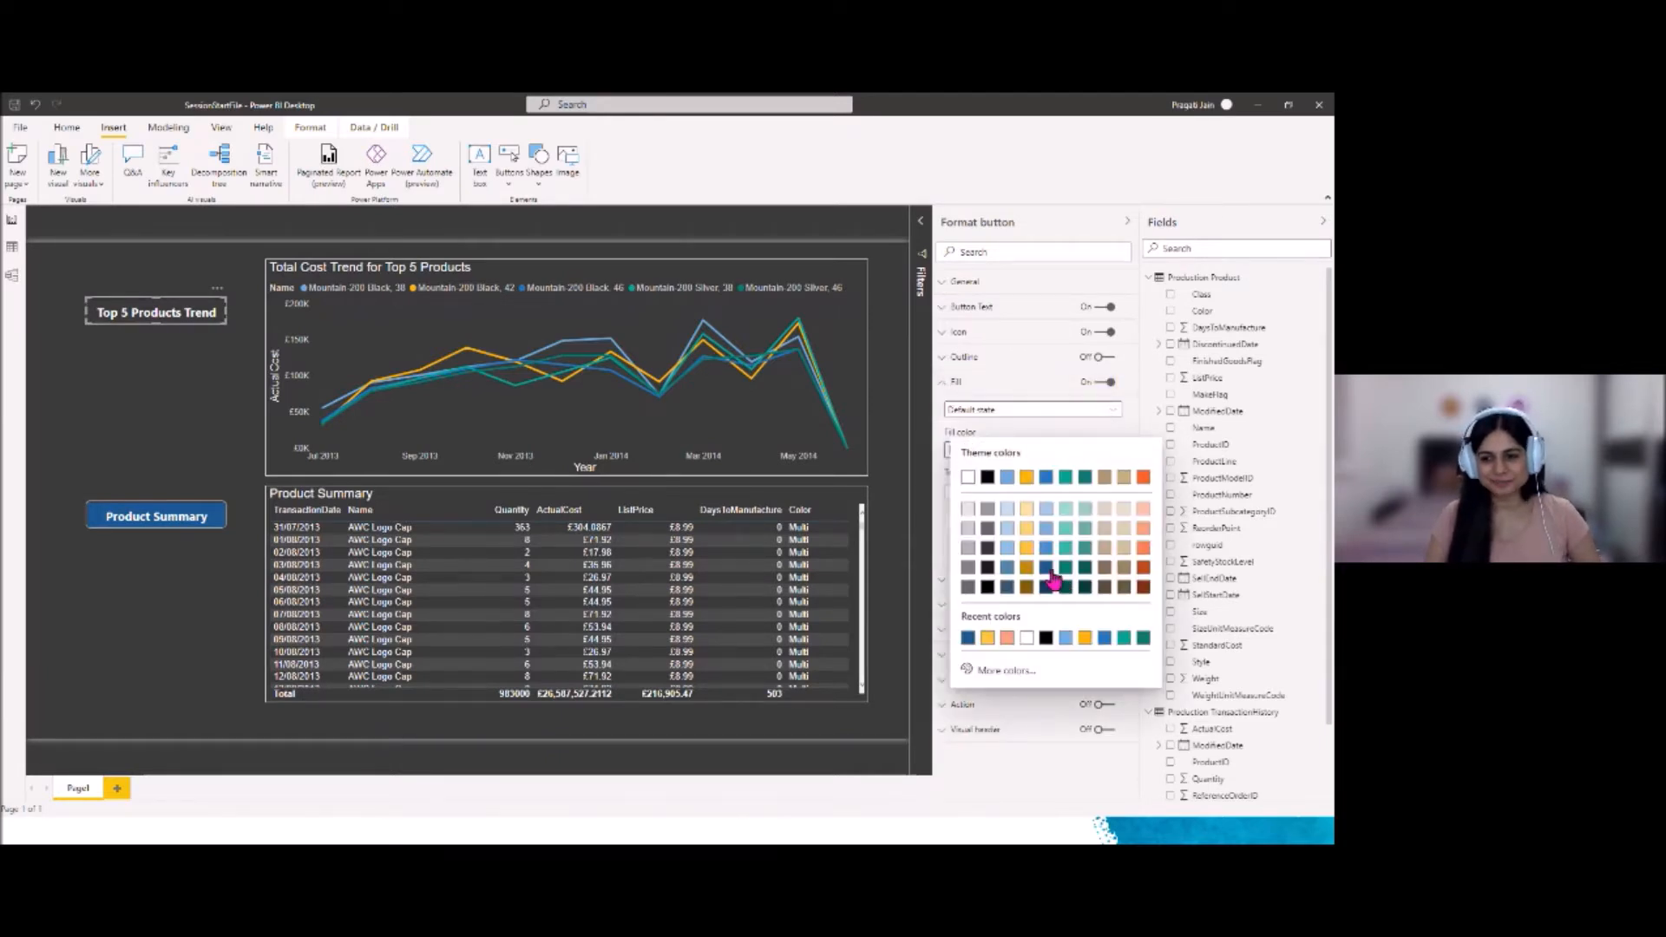
click(968, 640)
Make the Top 5 Products Trend button's on-hover fill the recently used light orange
click(1110, 410)
click(1021, 444)
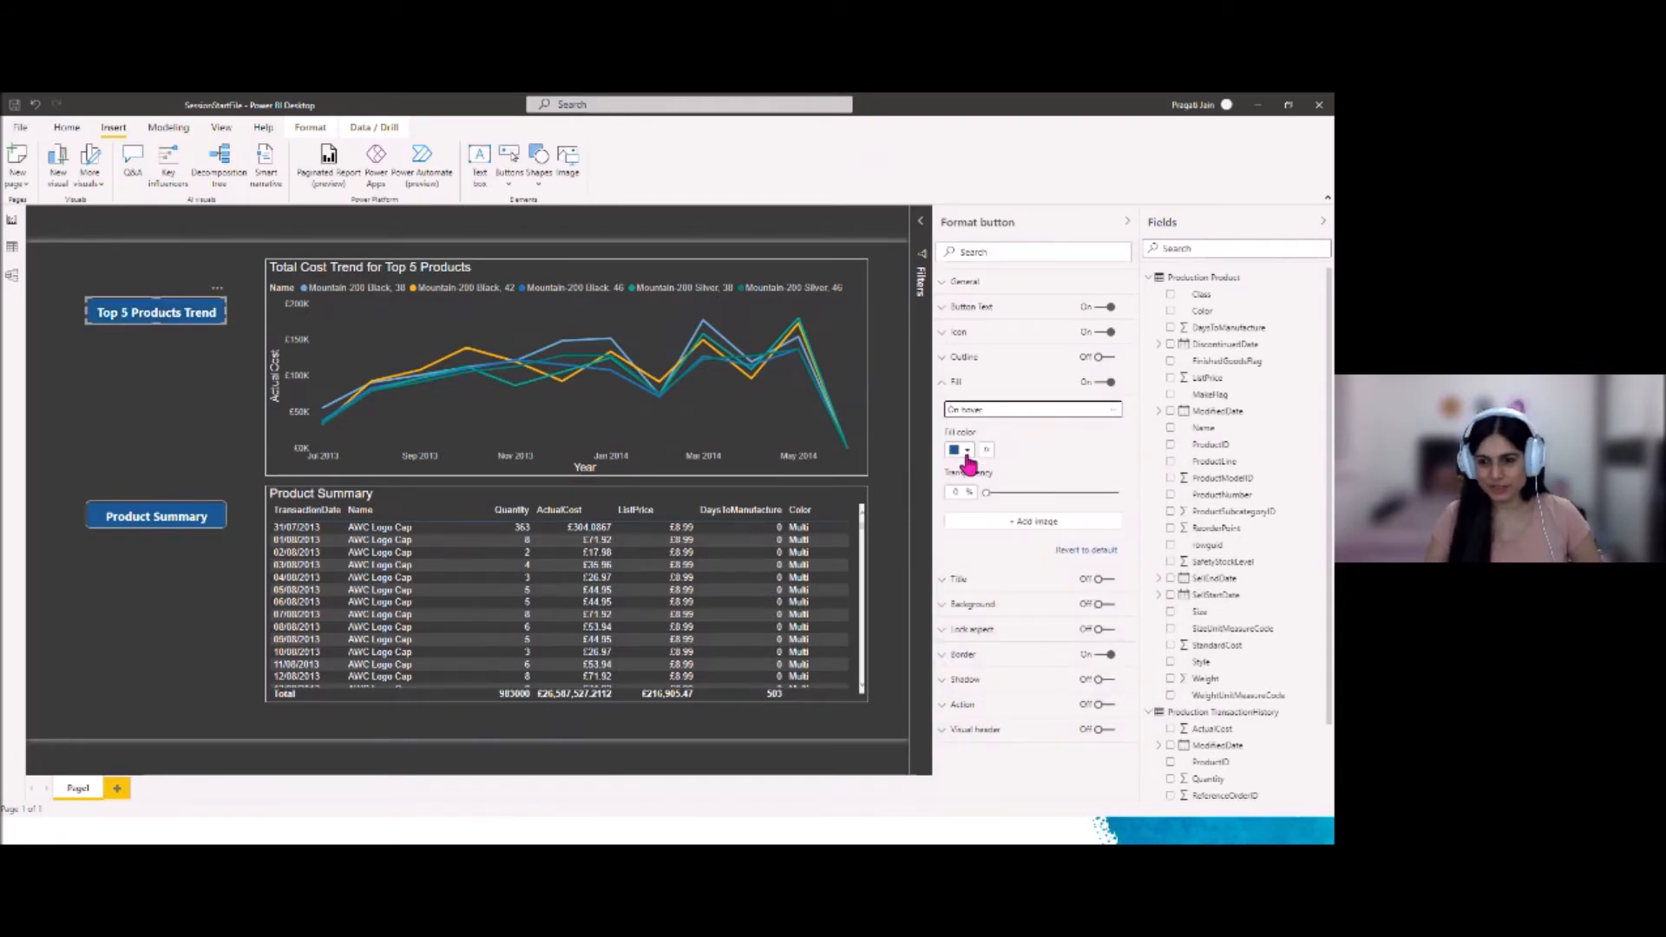
click(963, 455)
click(987, 640)
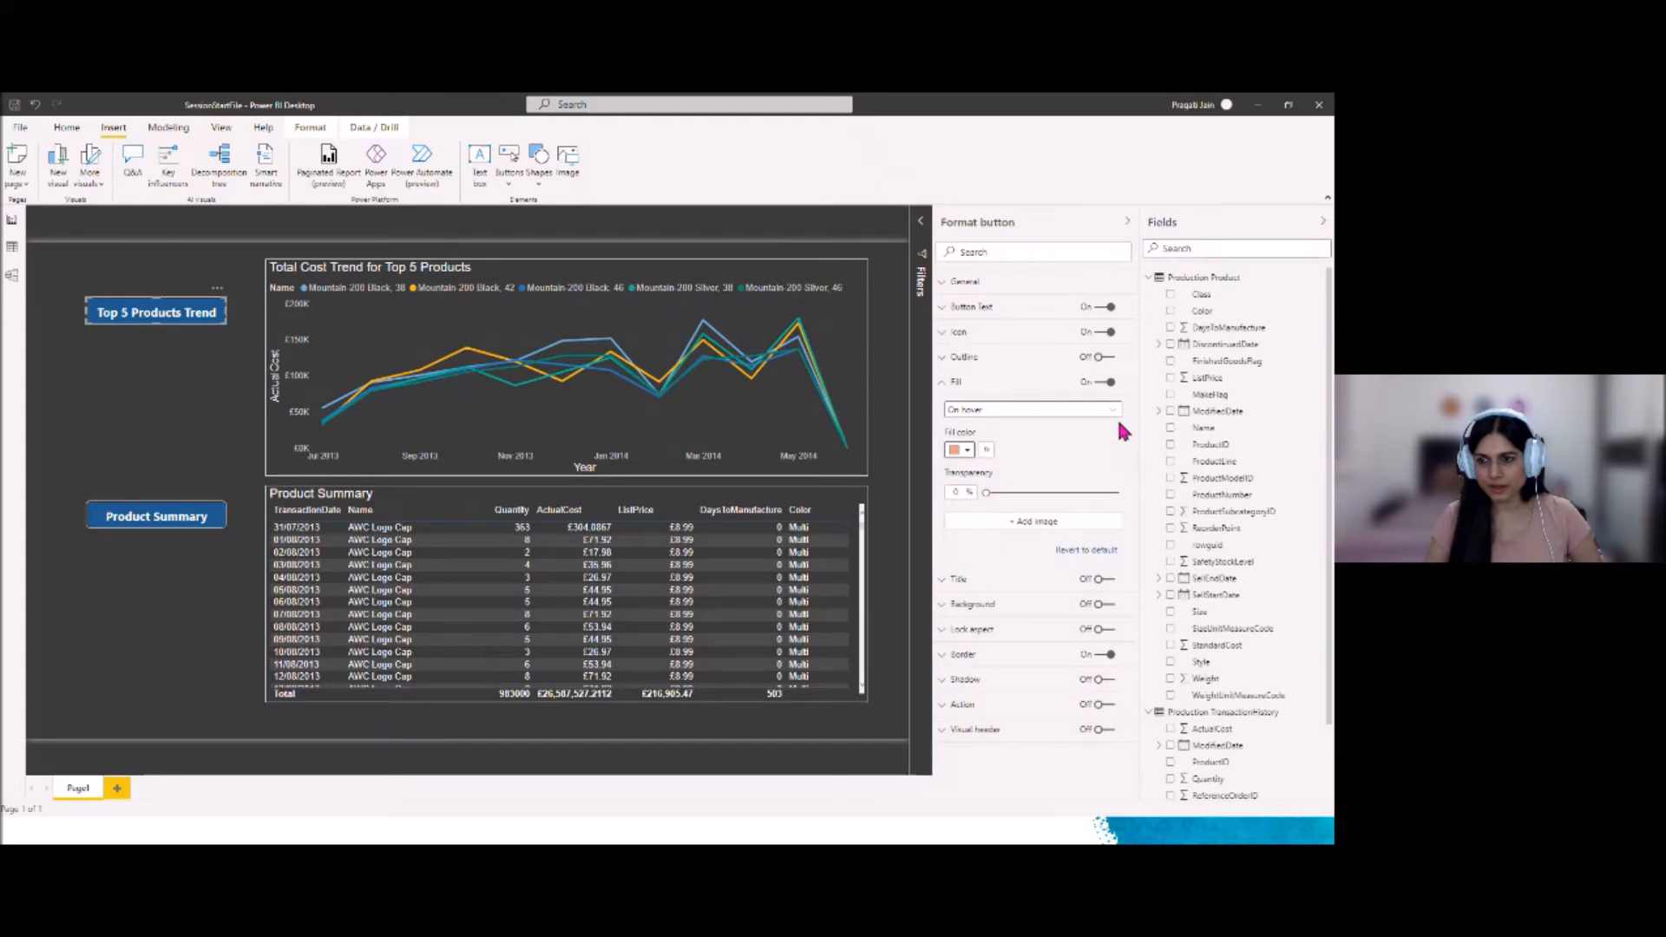
Make the Top 5 Products Trend button's on-press fill the recently used light gold and check its hover color
click(1110, 411)
click(998, 459)
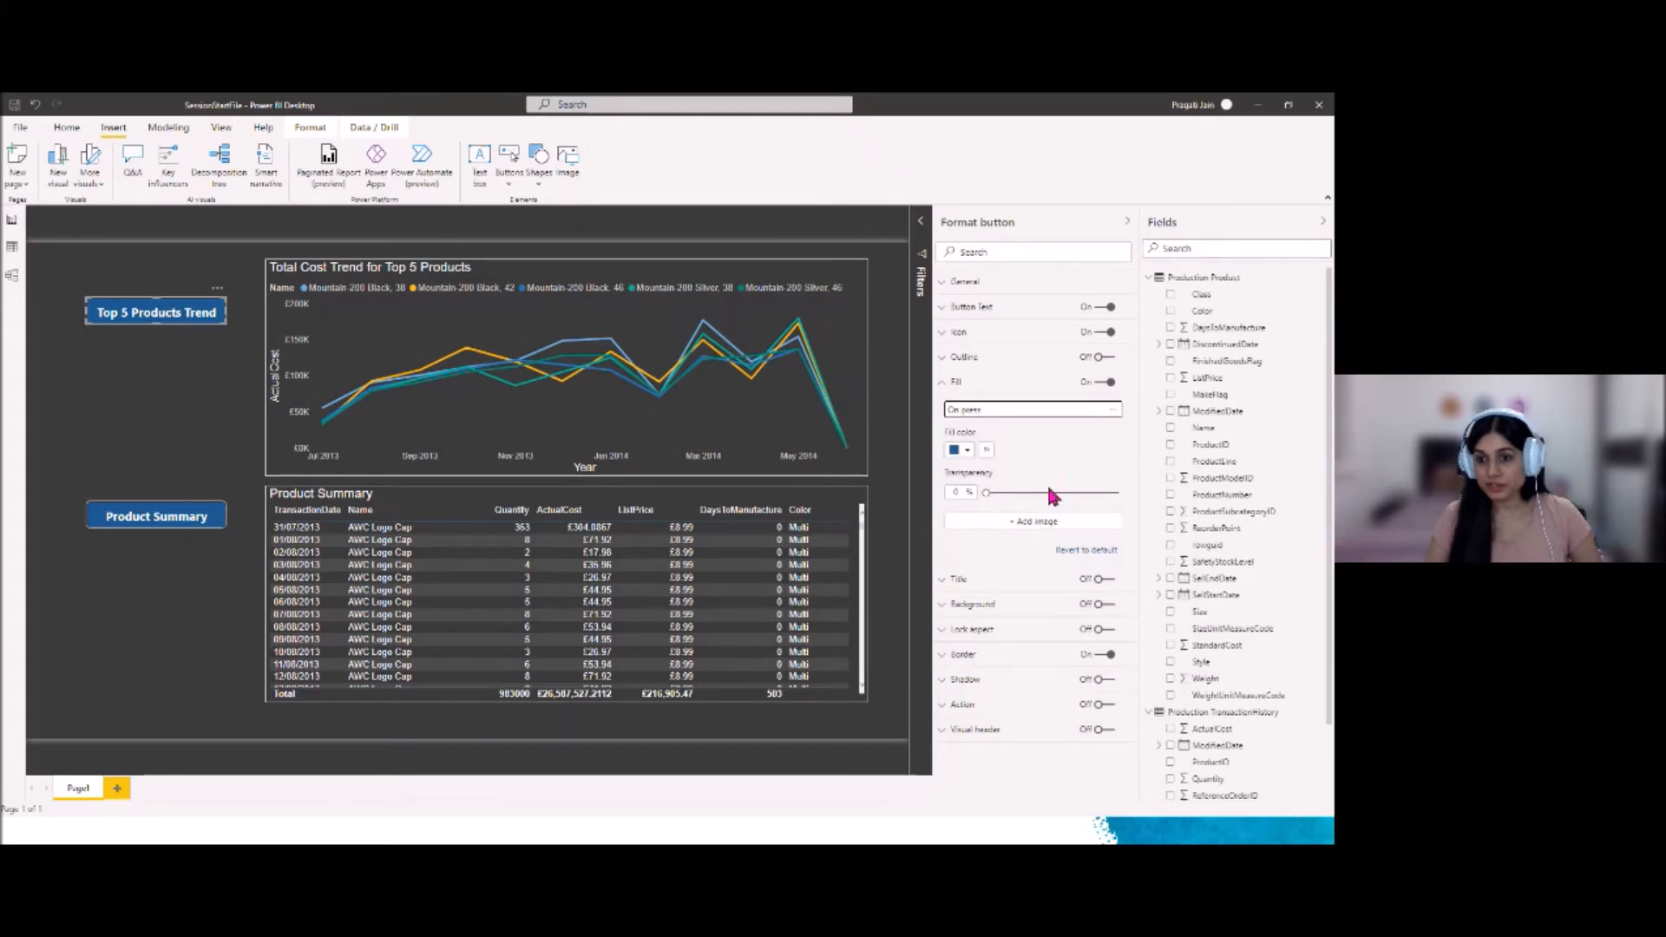
click(968, 452)
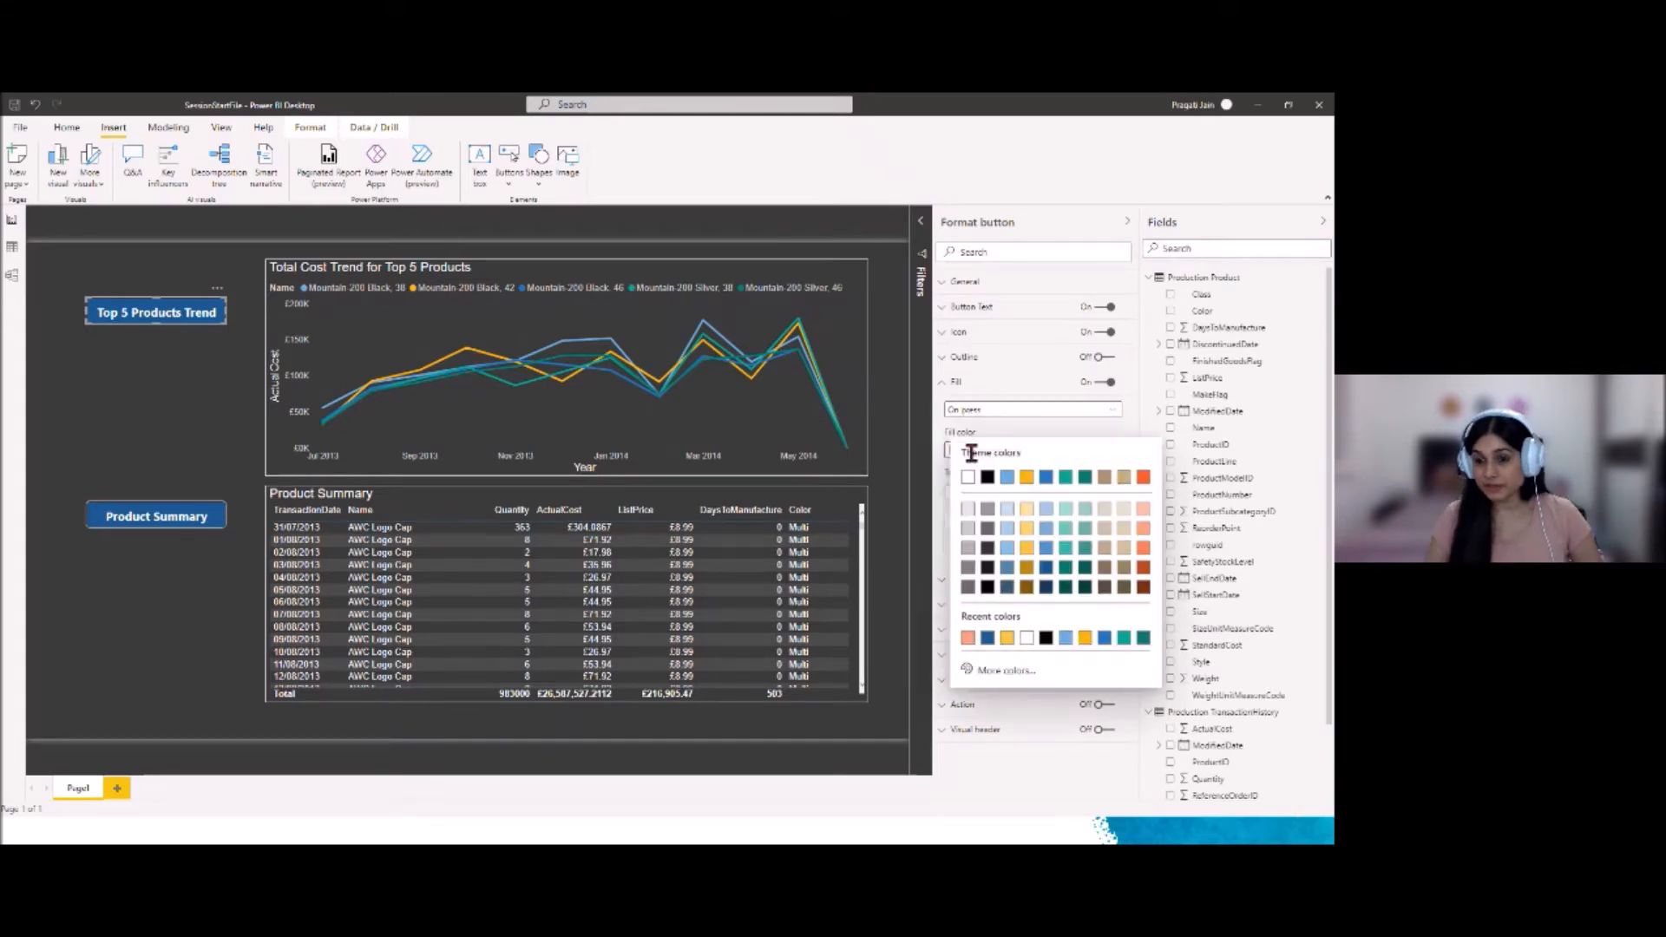
click(1005, 640)
click(182, 619)
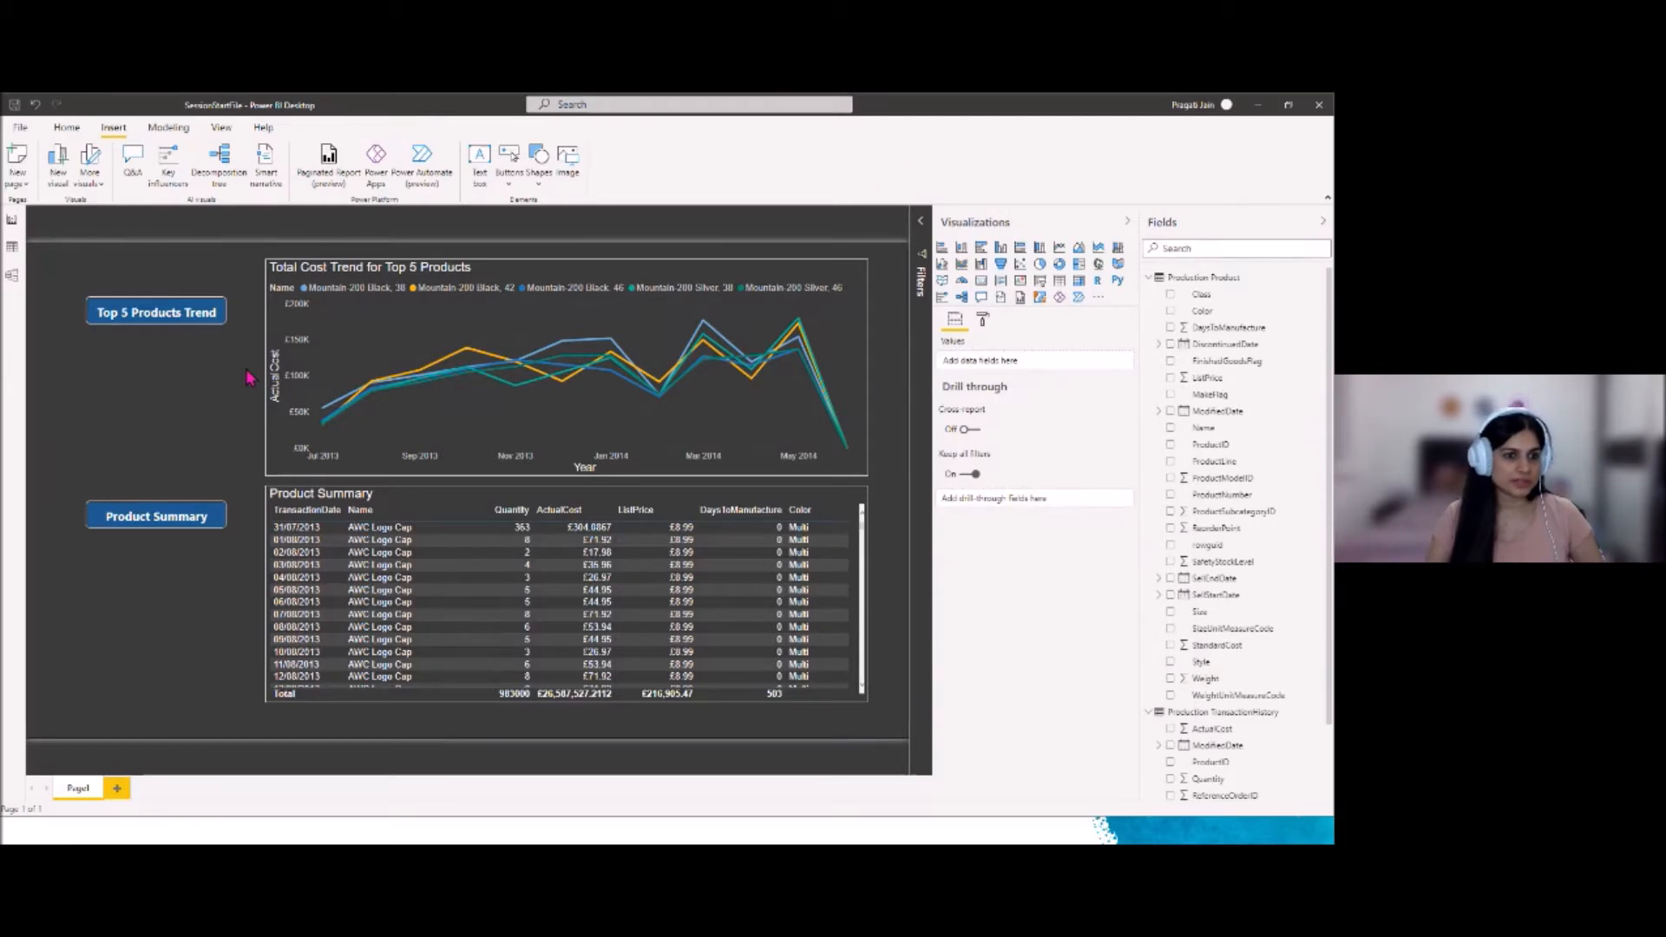
click(198, 327)
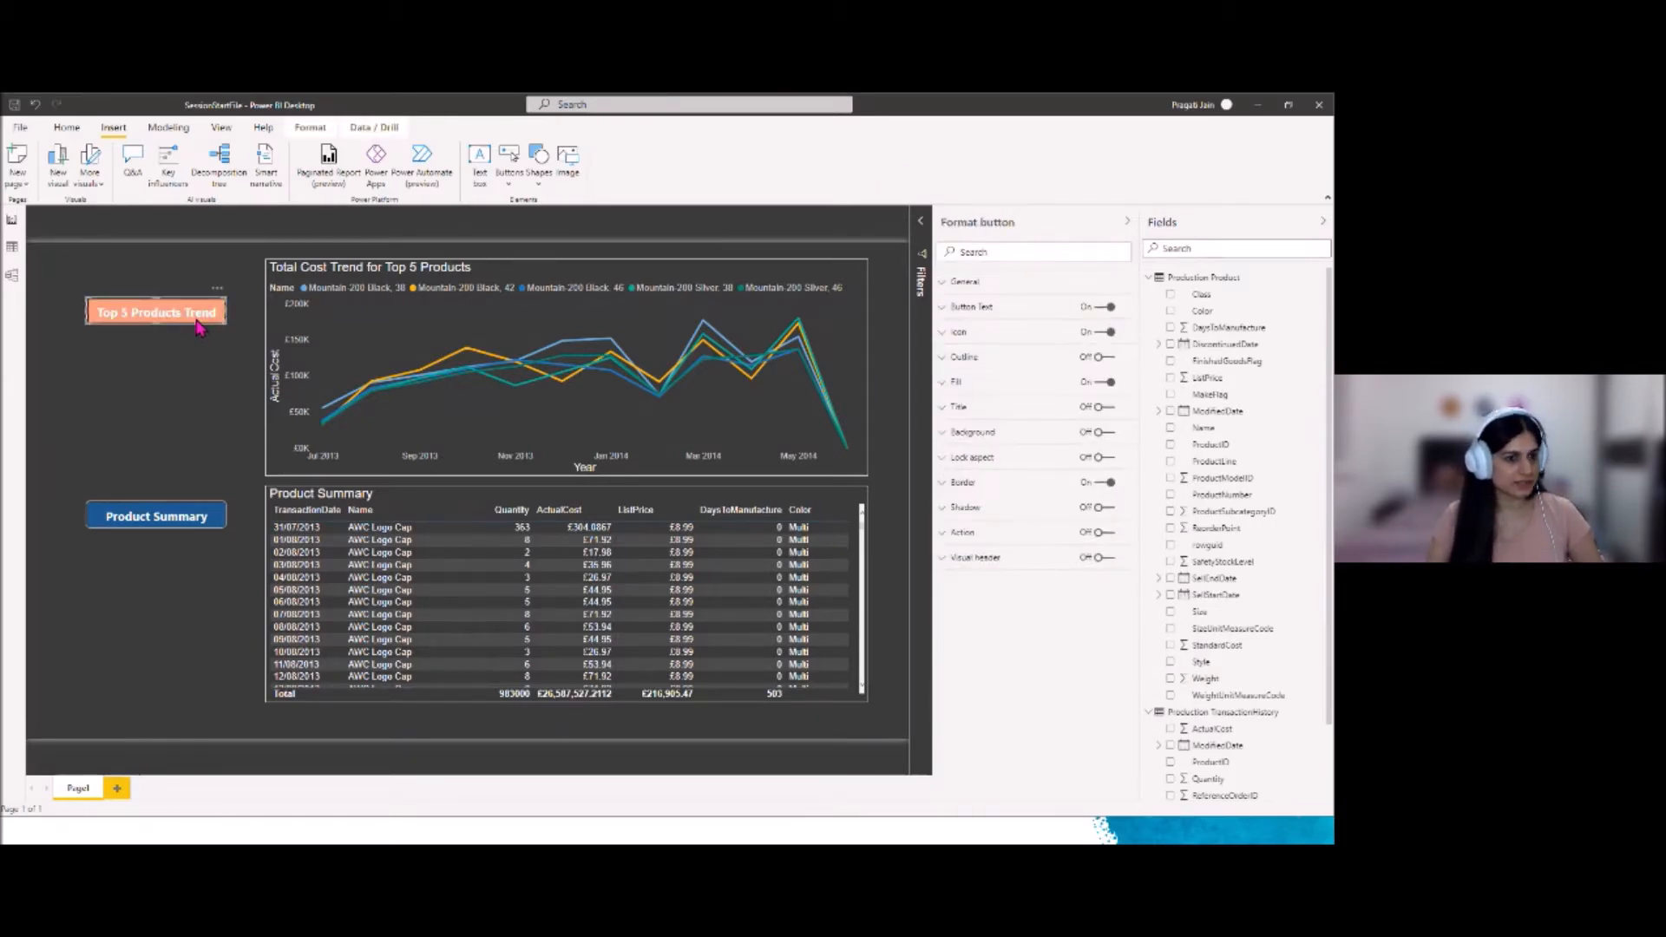
click(183, 390)
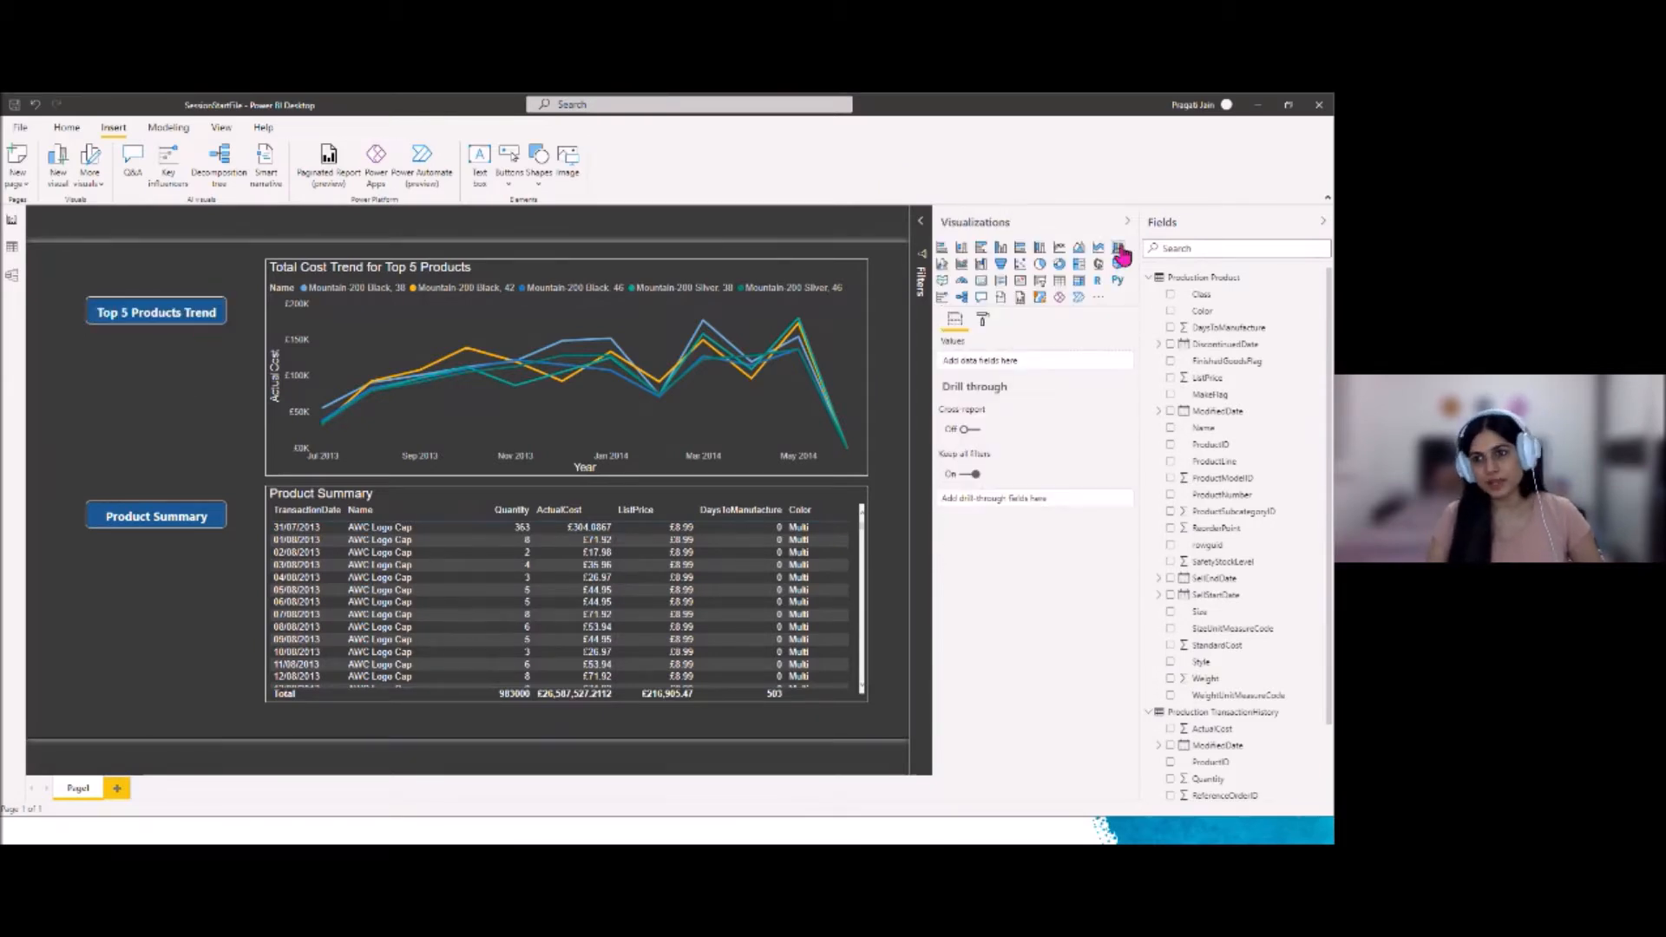
Replace the open Fields and Visualizations panes with the Bookmarks pane and a widened Selection pane
click(1323, 224)
click(1299, 221)
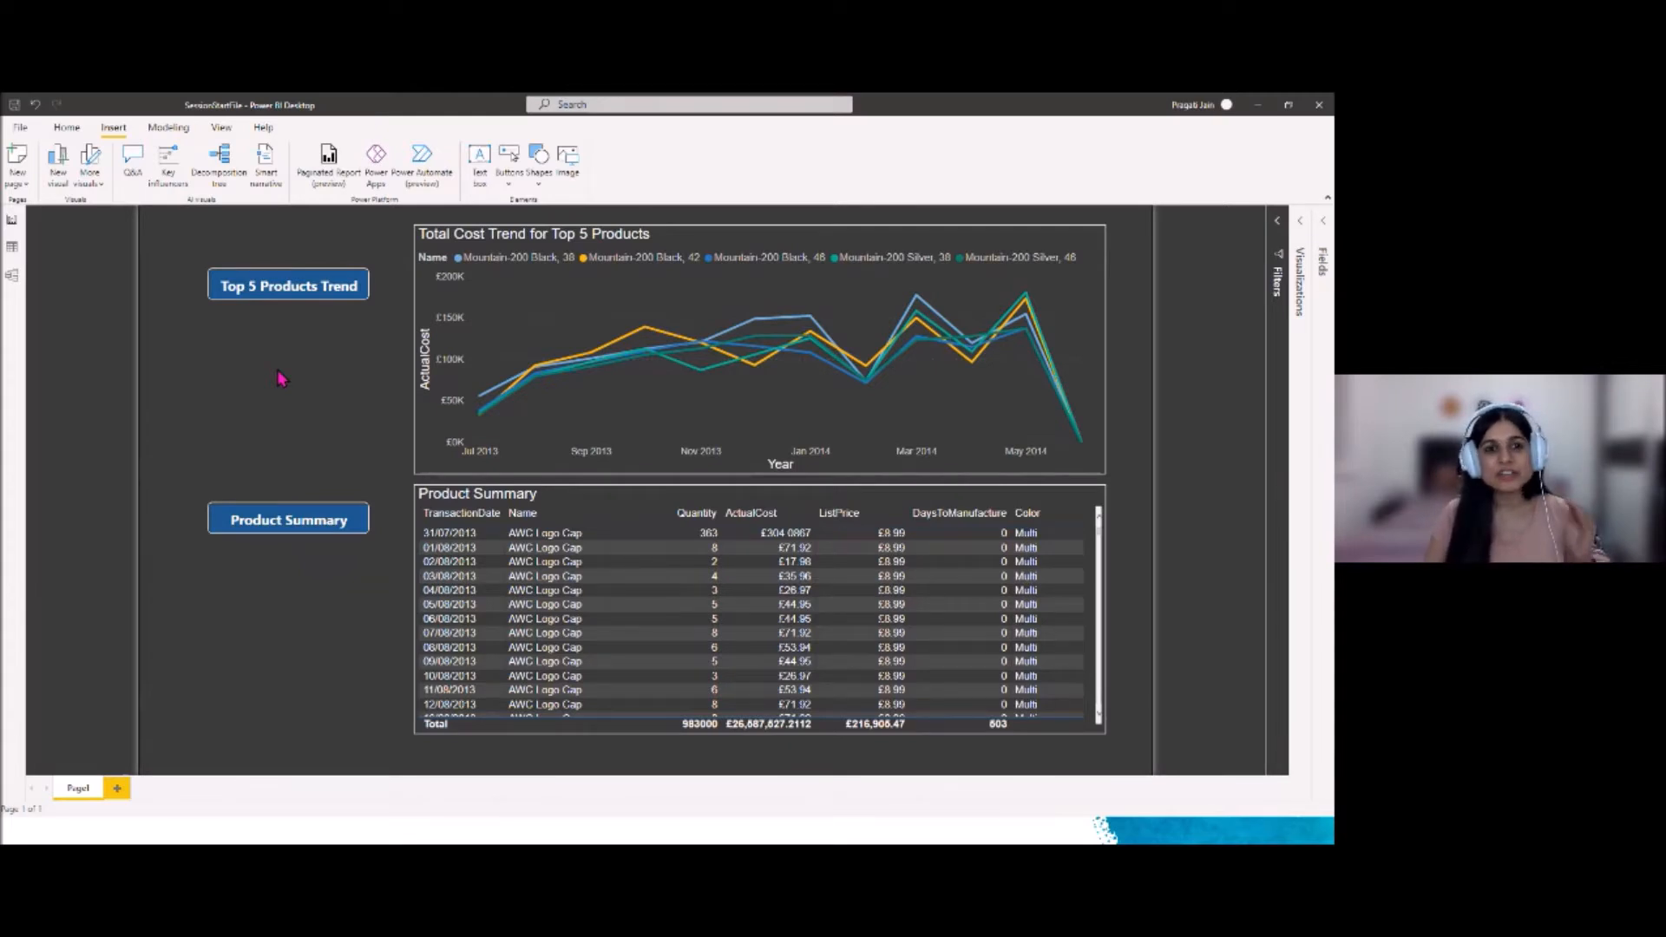
click(222, 129)
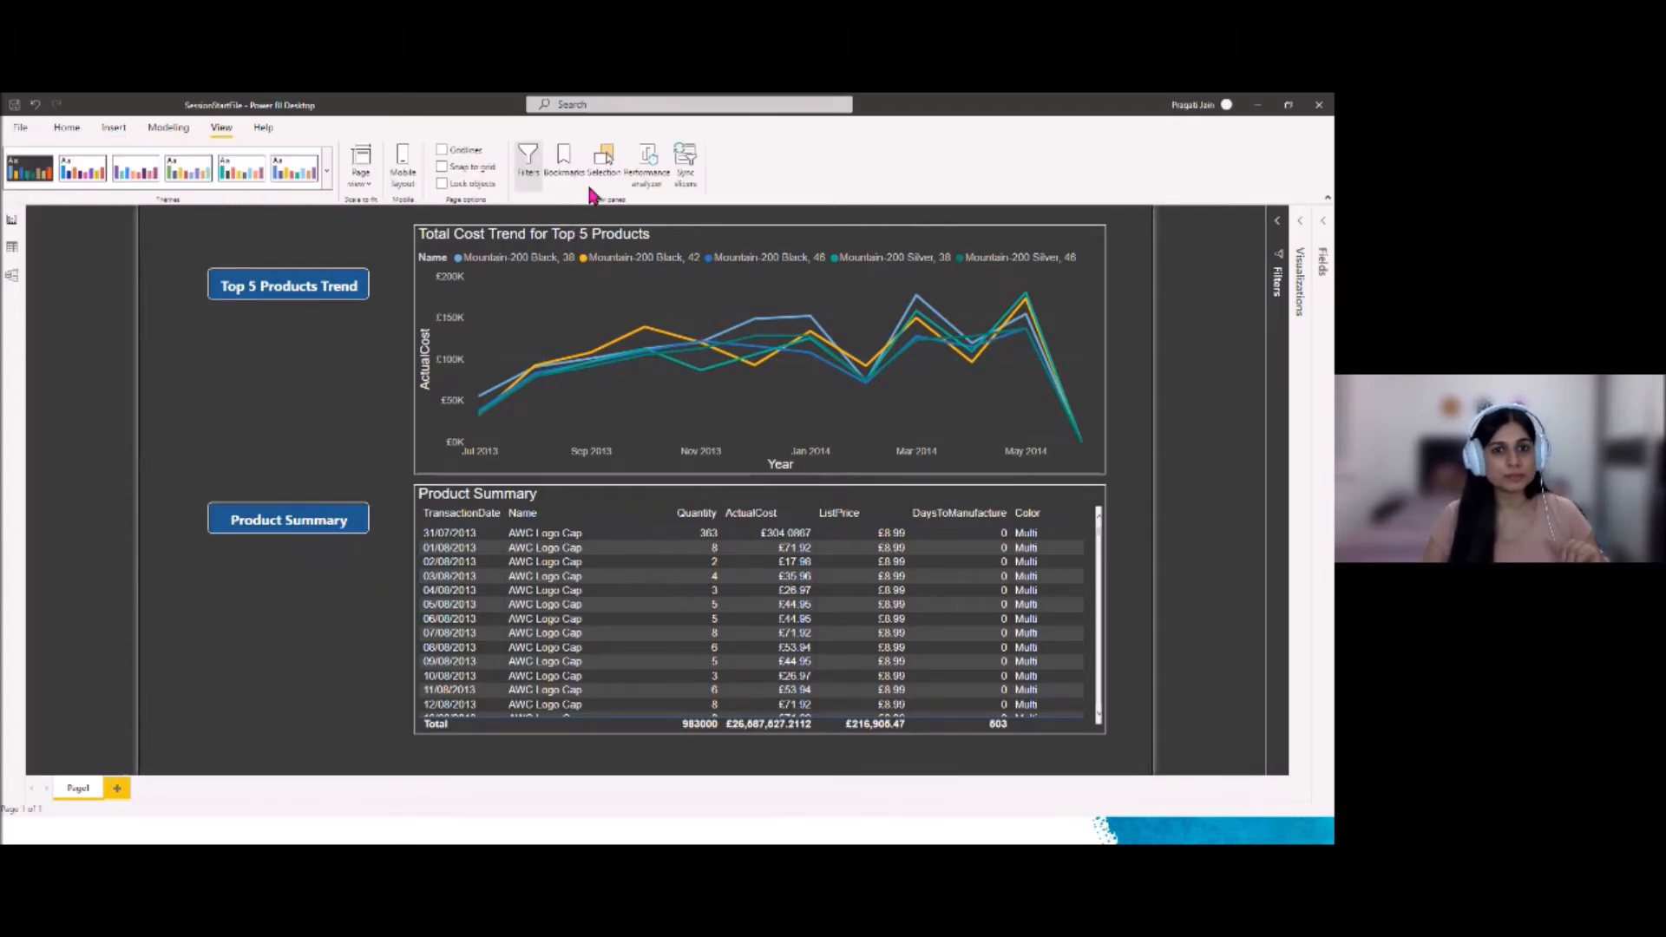
click(572, 173)
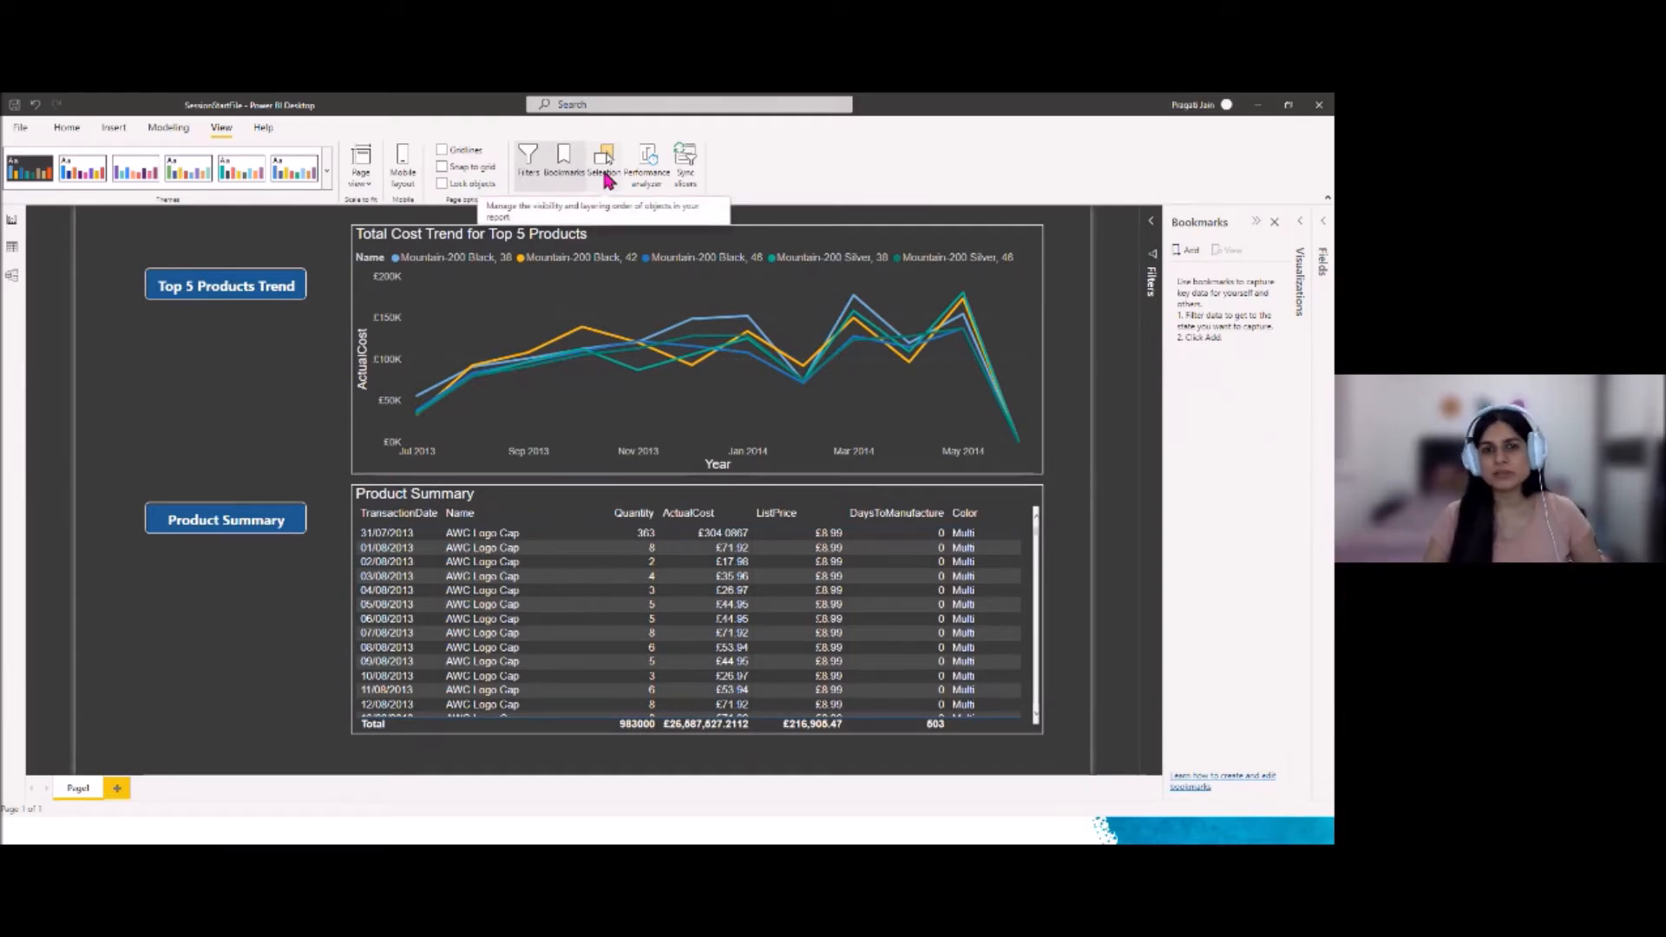
click(604, 174)
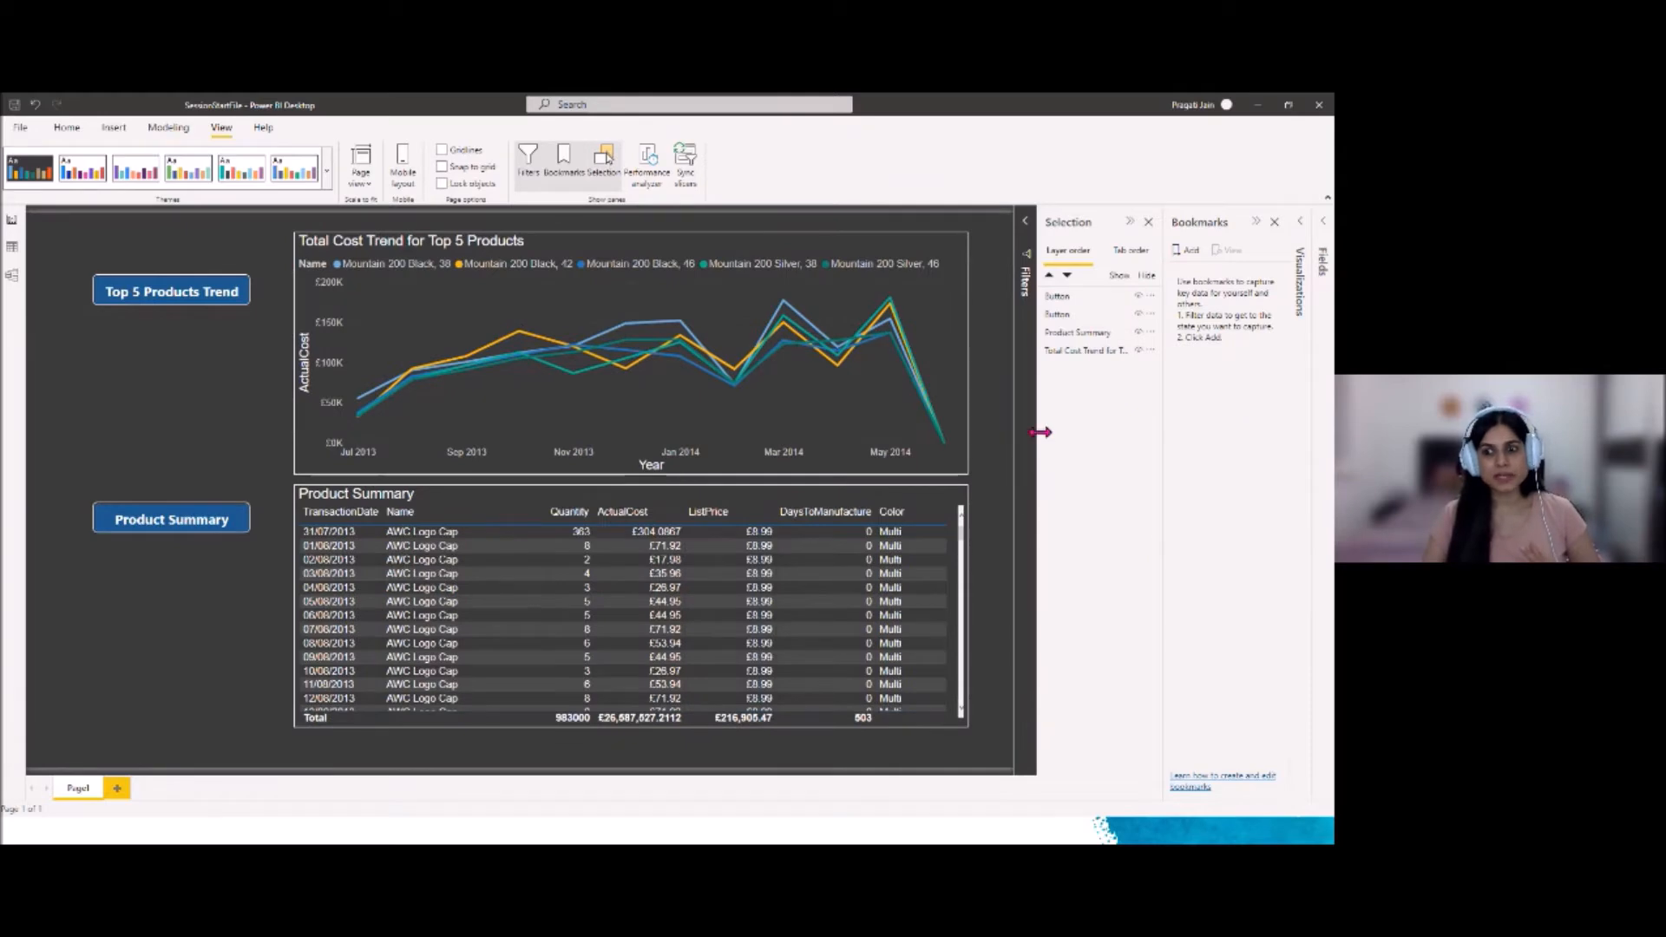
drag(1039, 432, 963, 439)
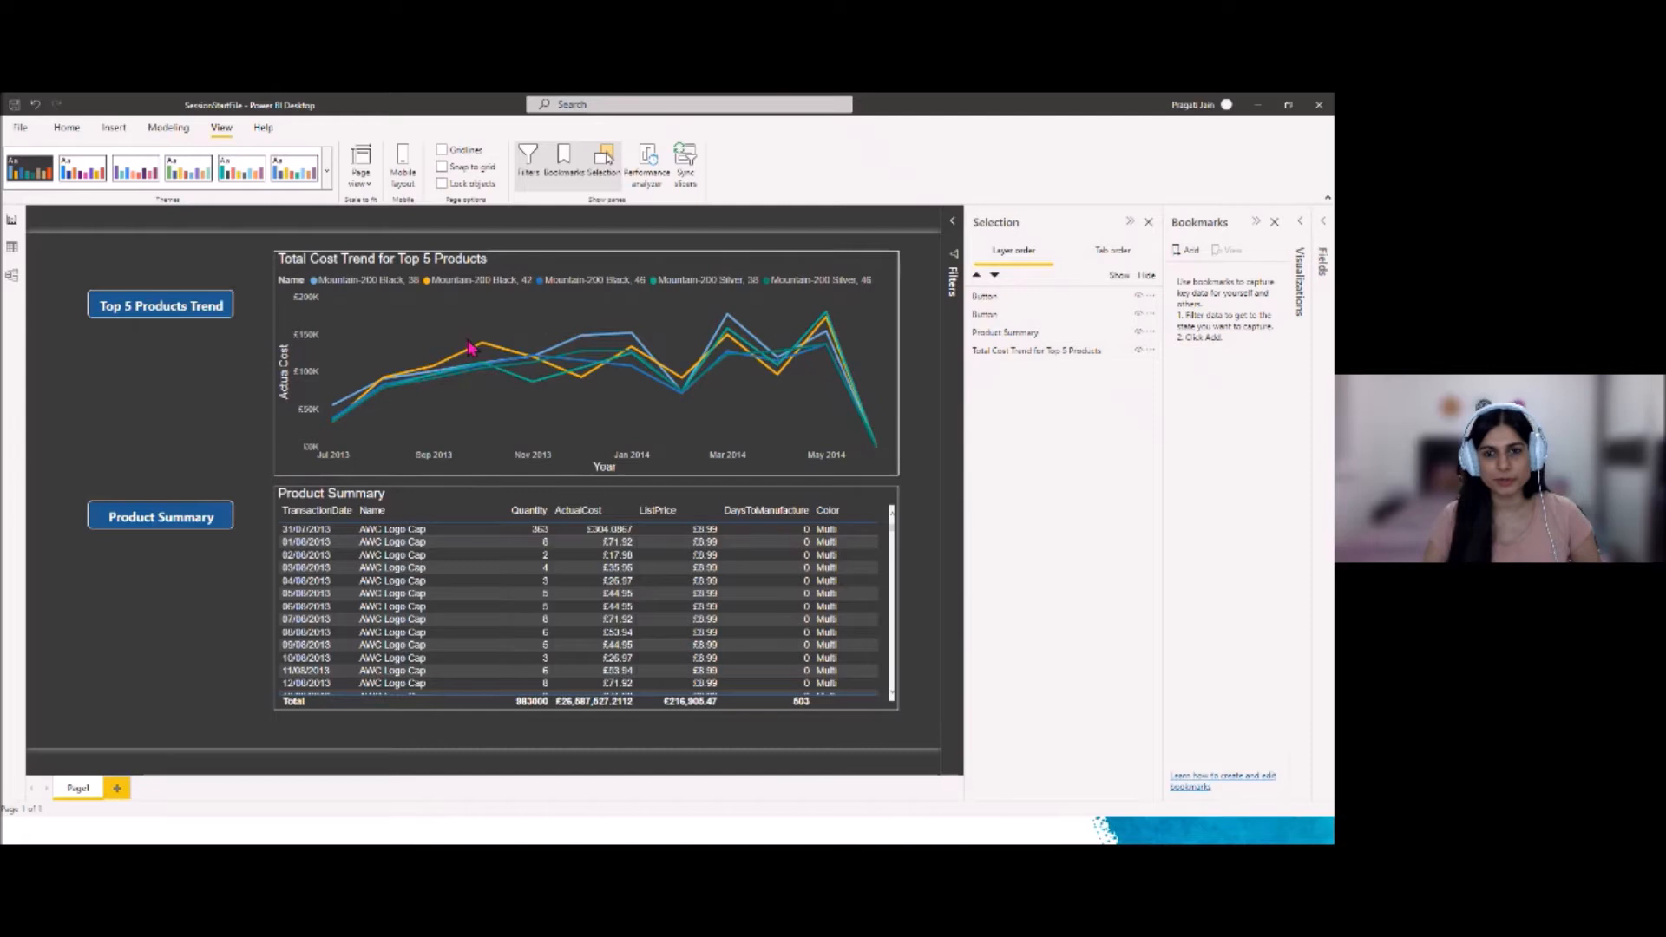
Hide the Total Cost Trend for Top 5 Products chart on the report page
click(1138, 350)
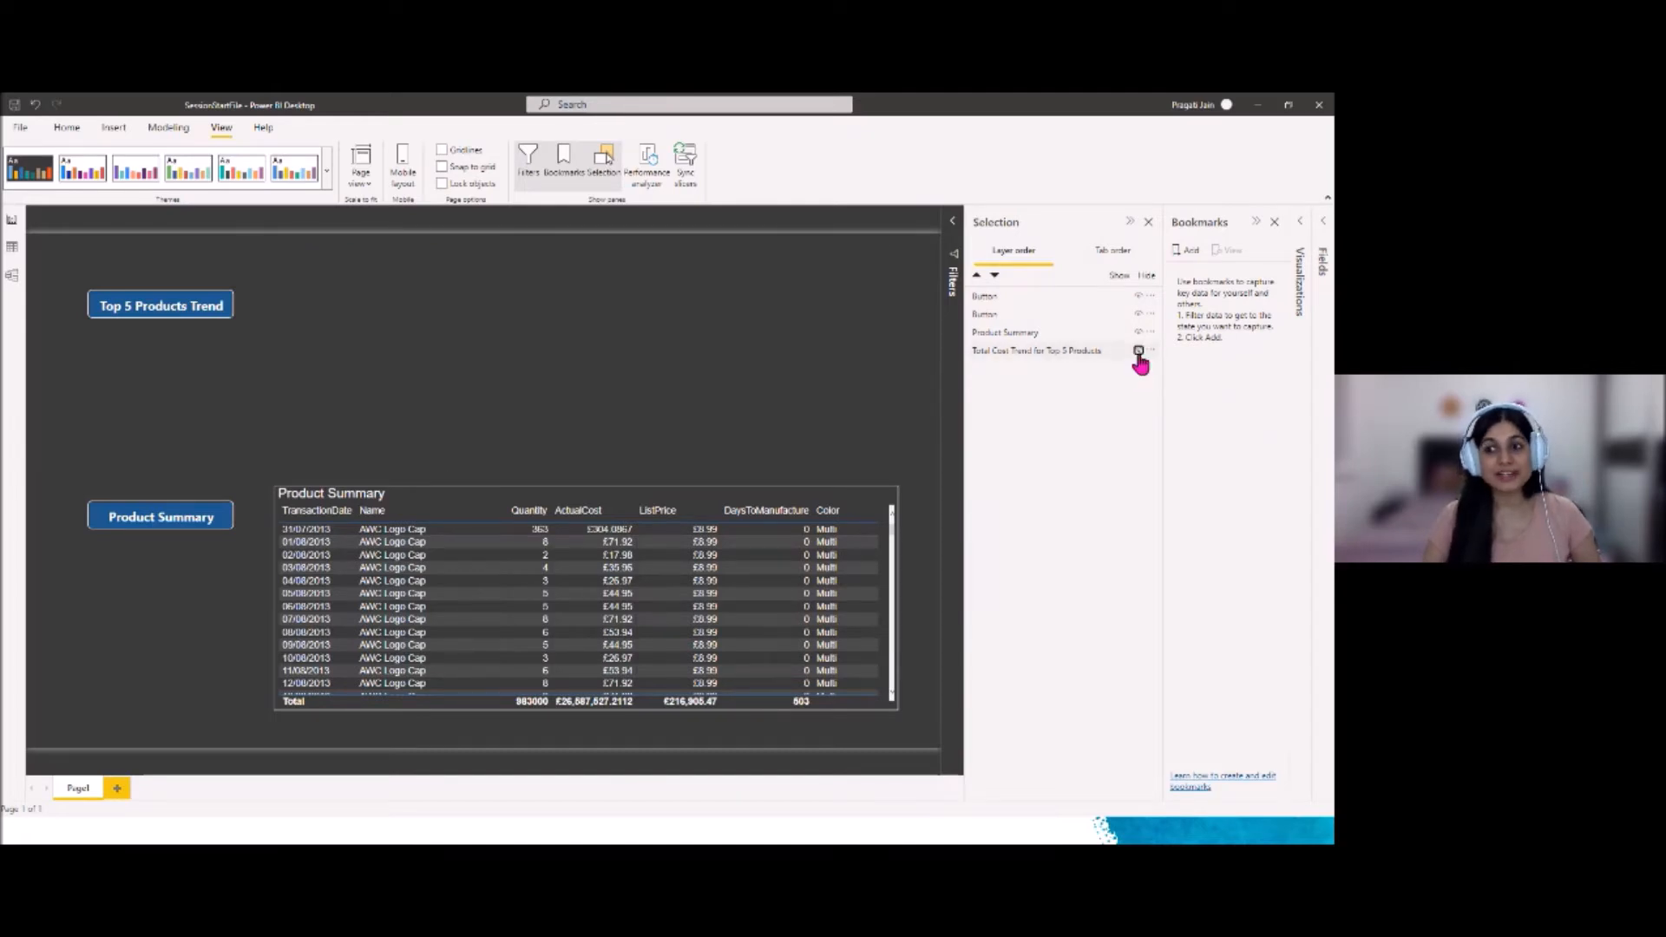
Show the Total Cost Trend for Top 5 Products chart on the report page again
click(1138, 352)
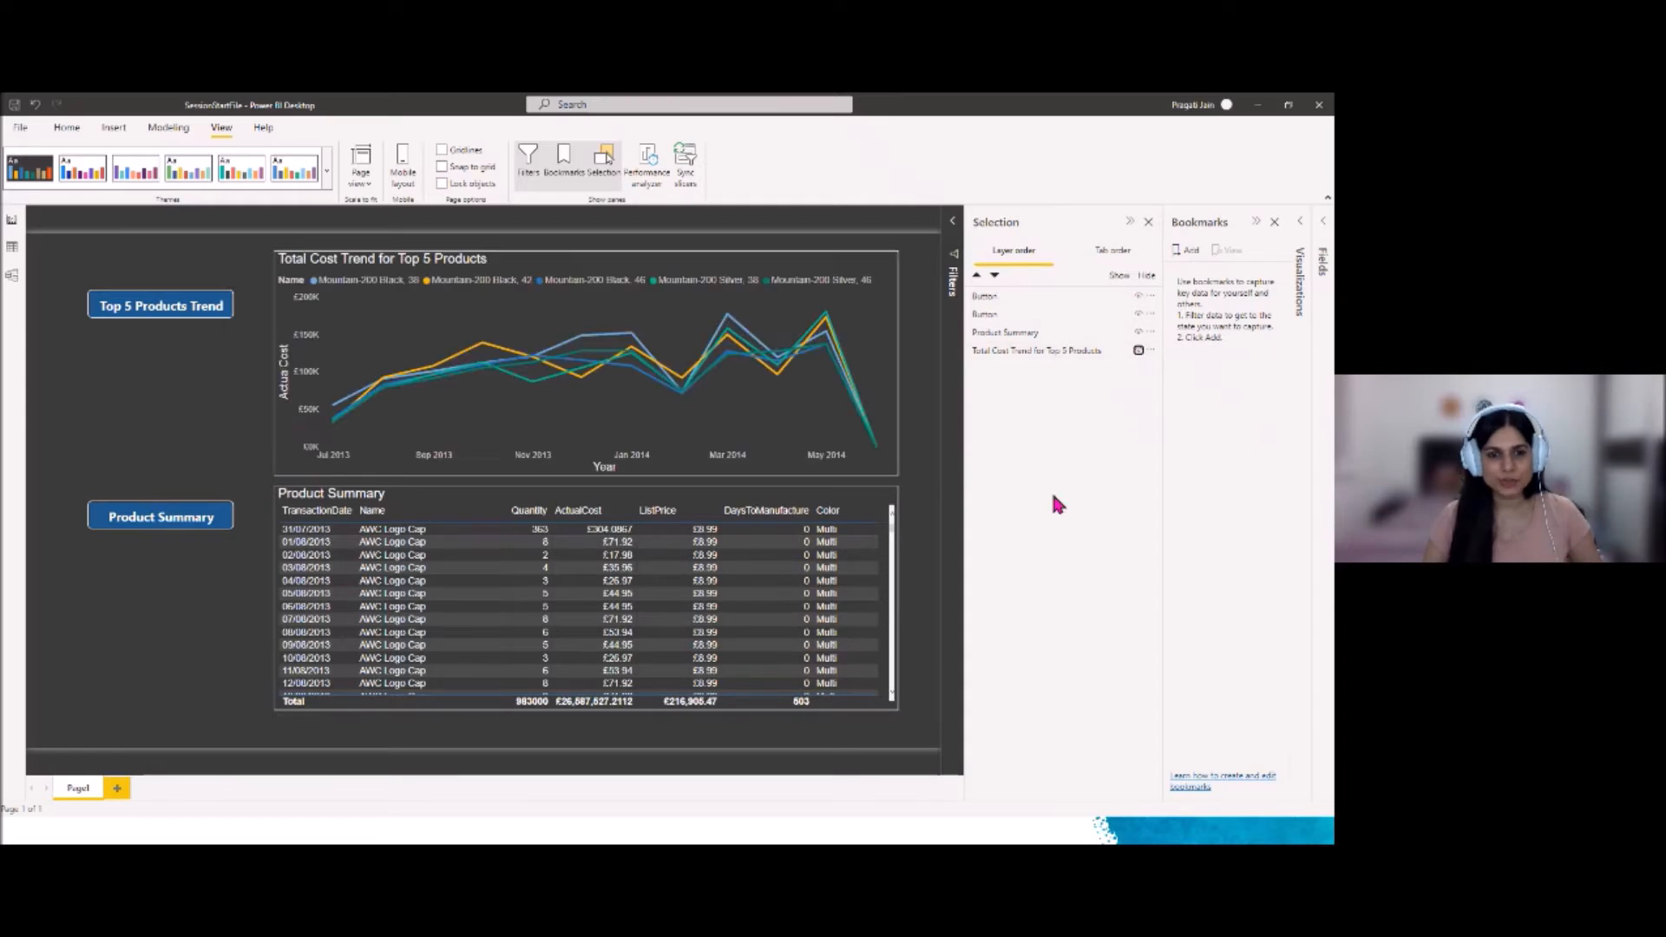
click(69, 128)
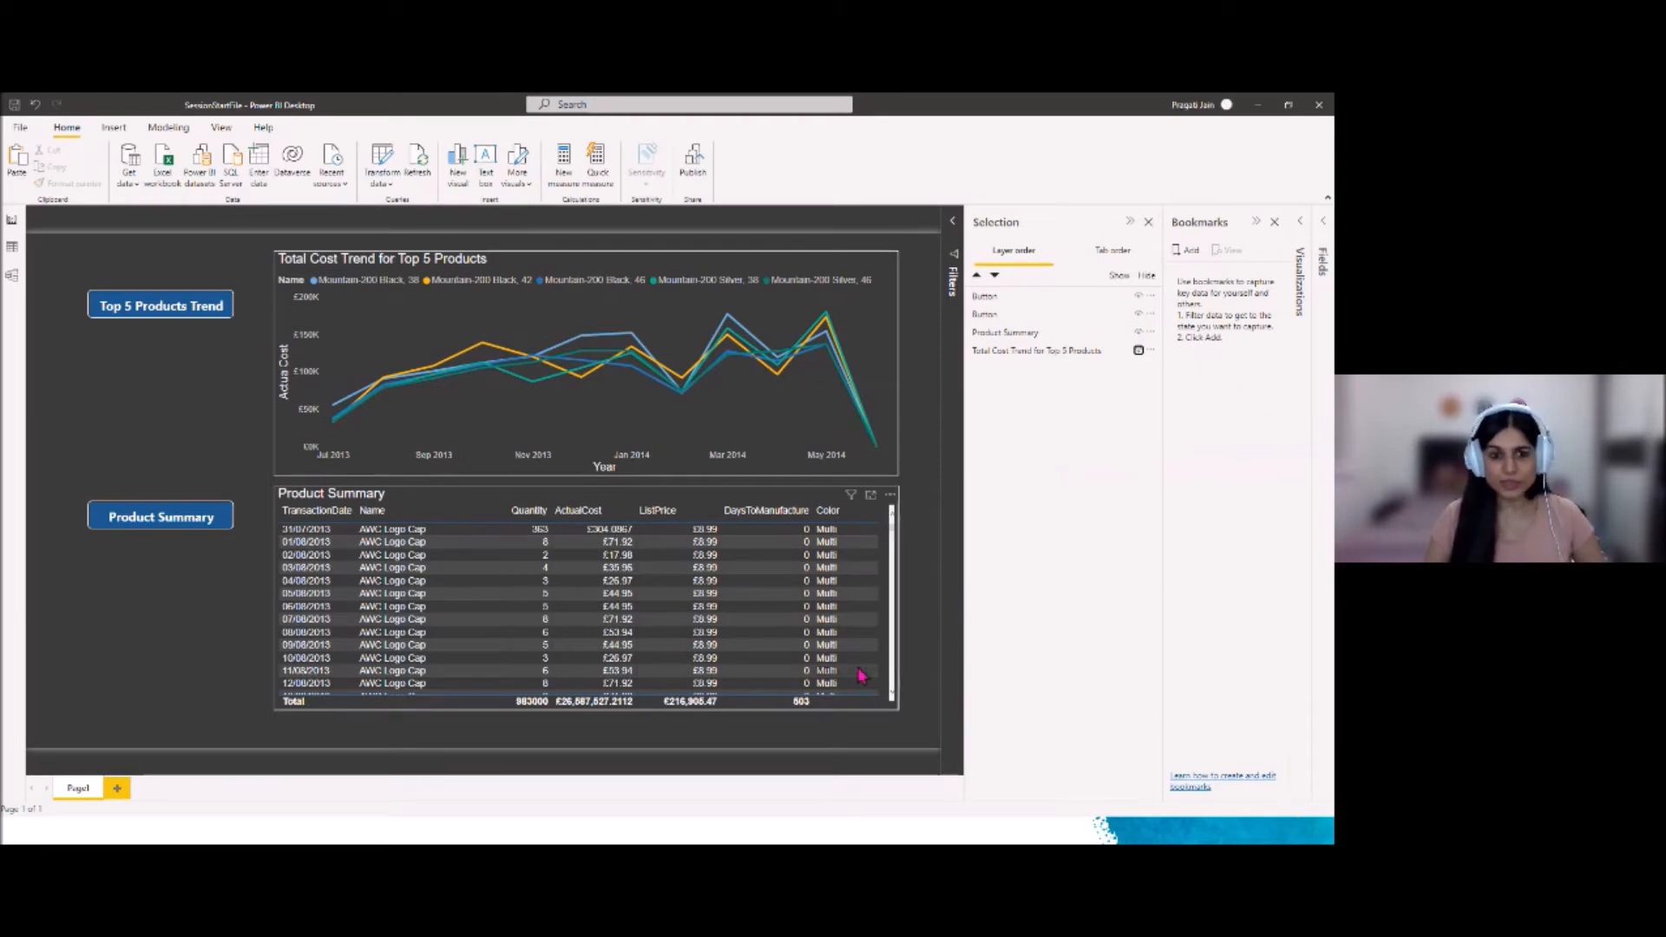
Try the Toggle page's button in both directions in the SessionPBIFile report and return to the SessionStartFile report
key(alt+Tab)
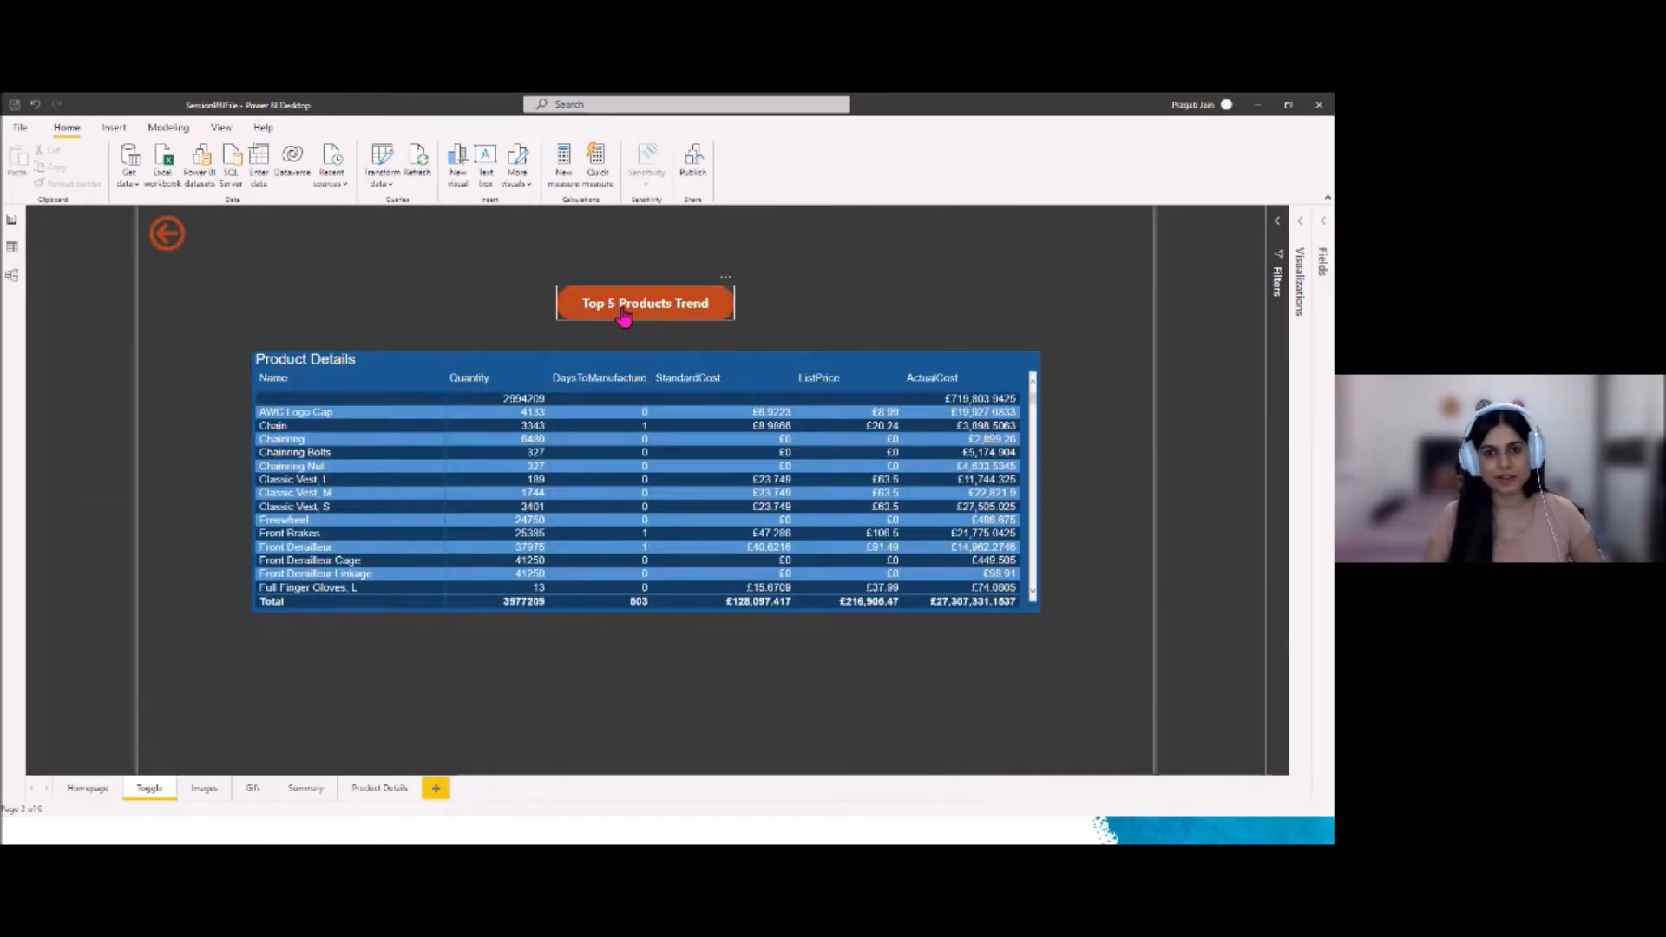
ctrl+click(624, 318)
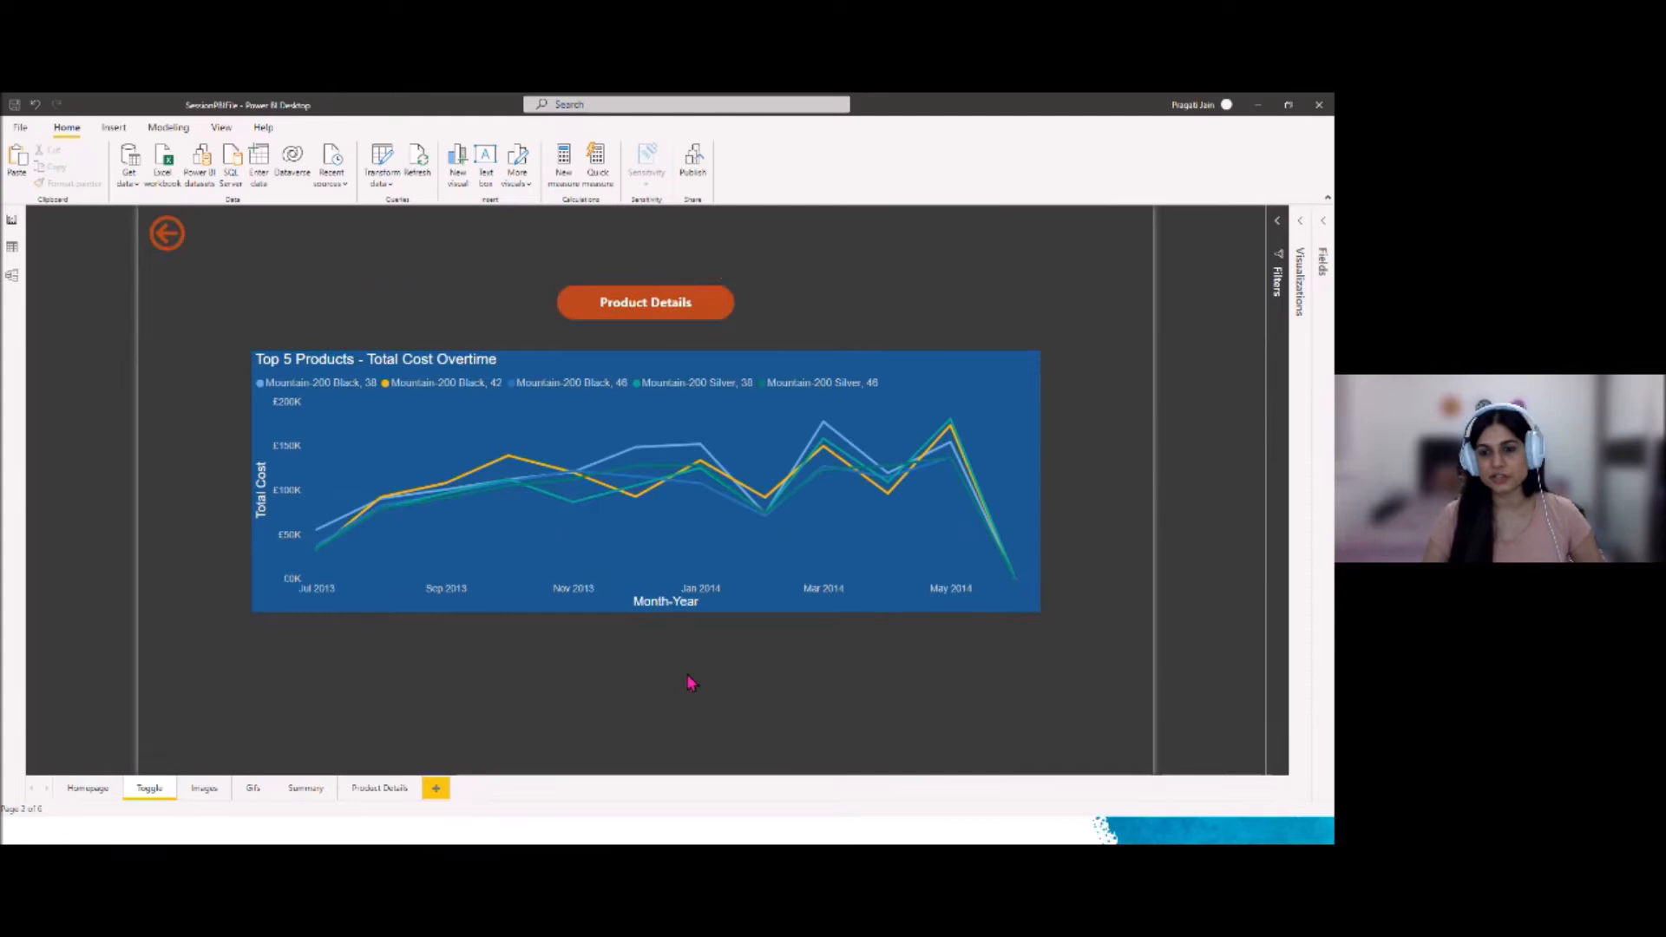
ctrl+click(672, 311)
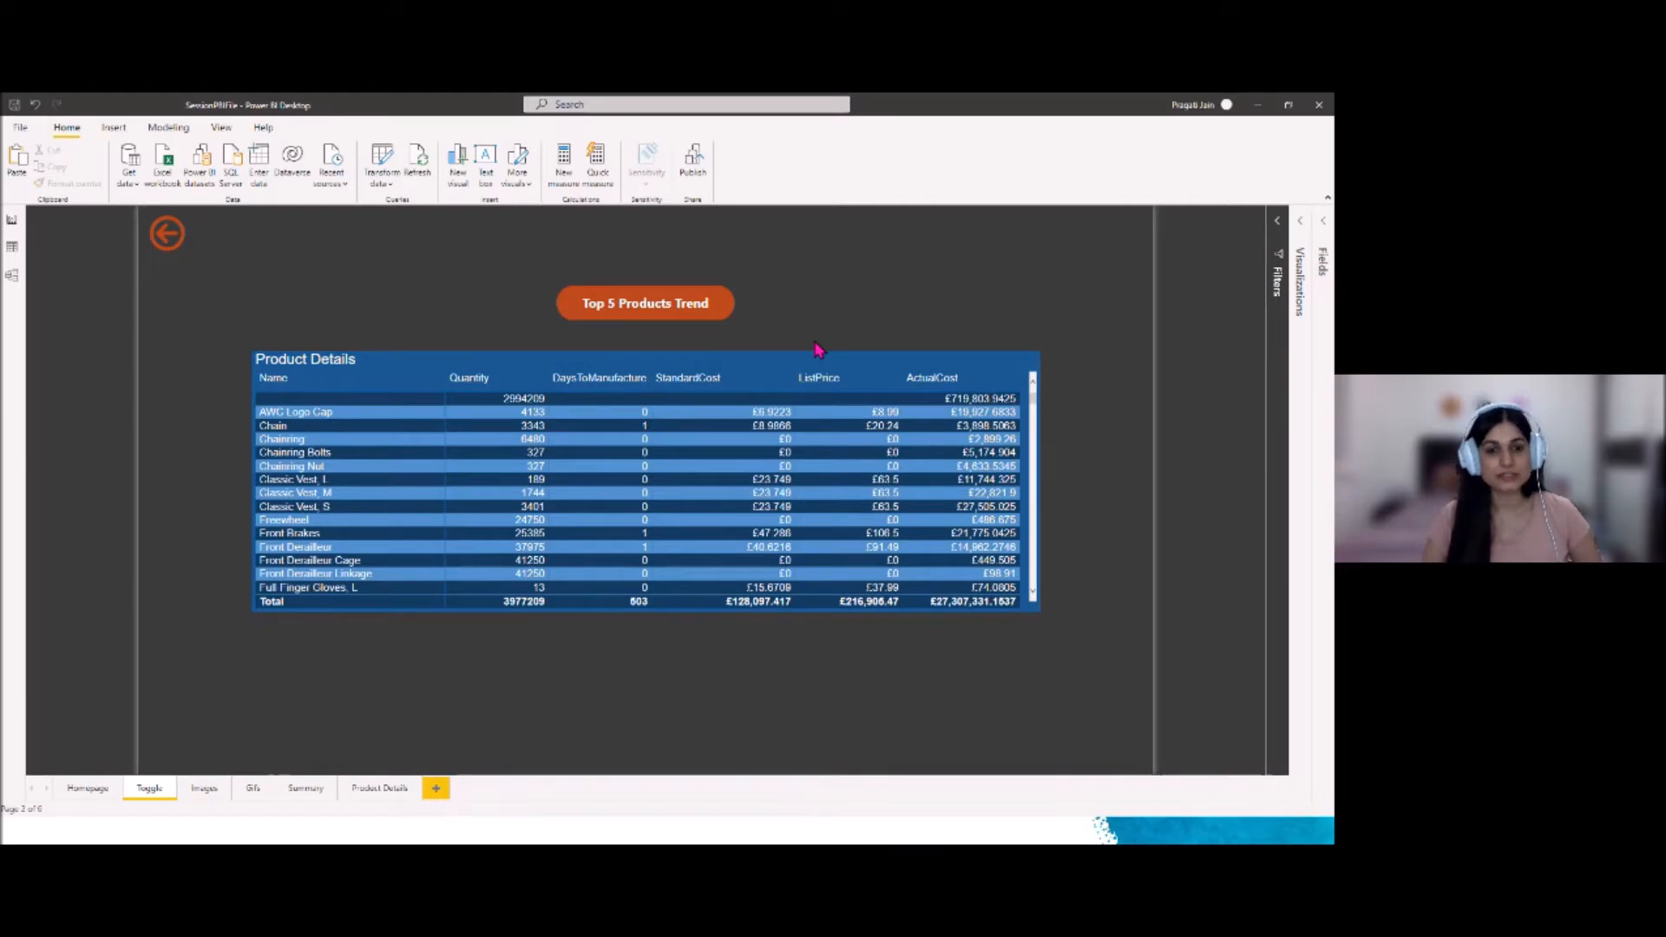
key(alt+Tab)
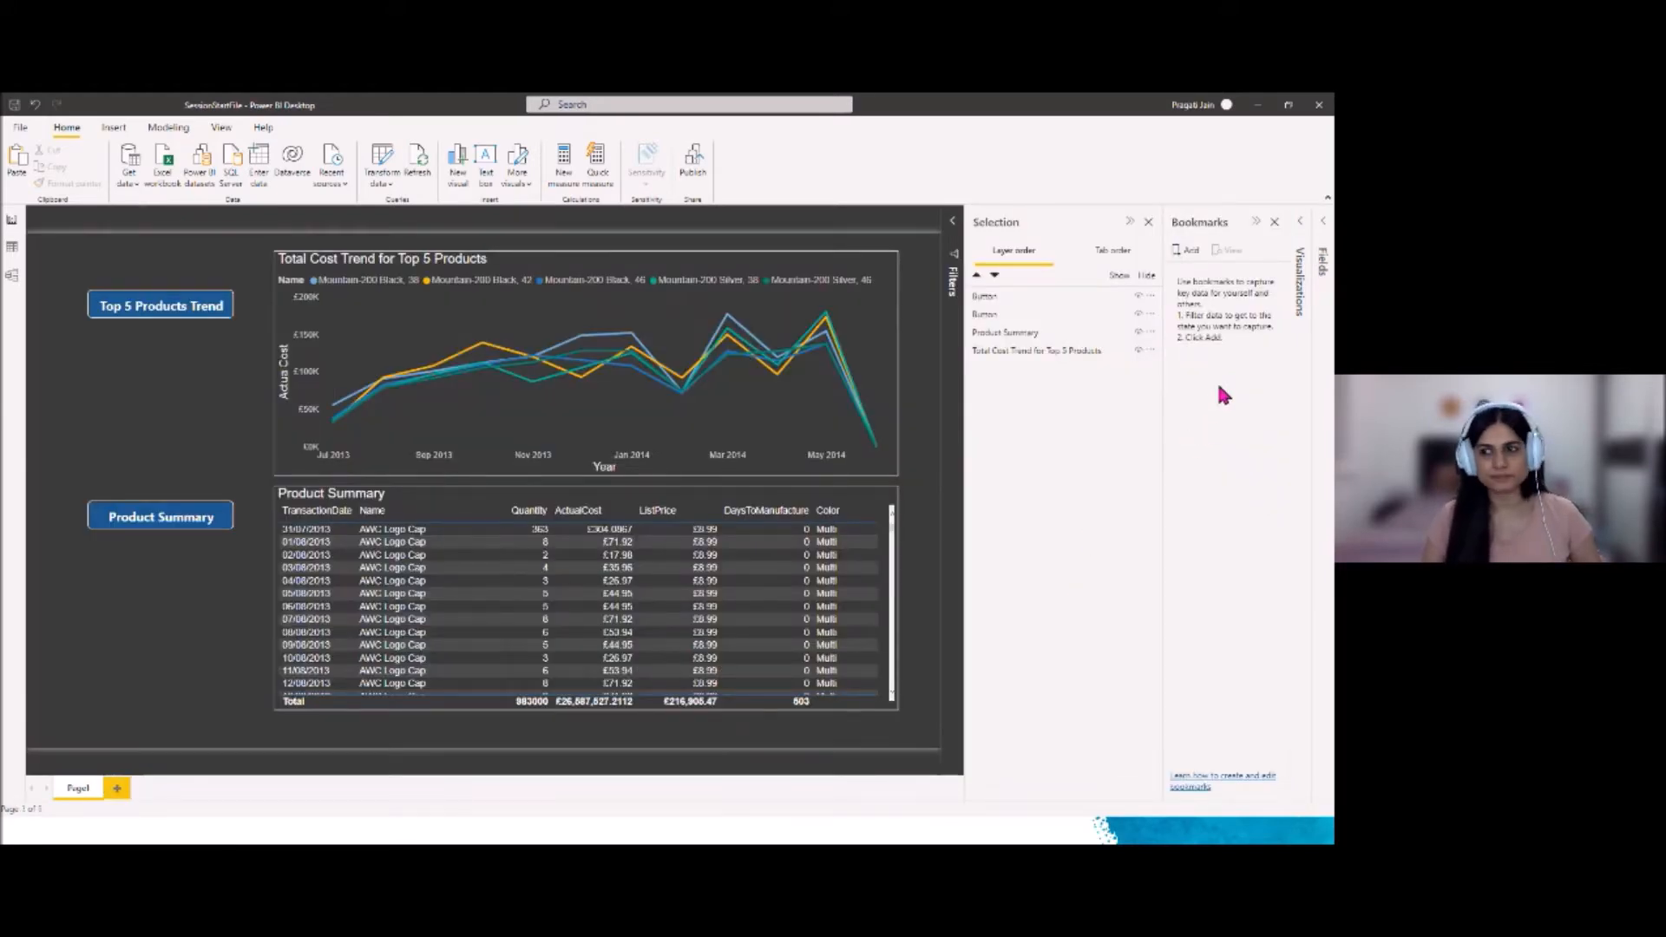
Add a bookmark of the current page and rename it Top 5 Products Trend
click(1194, 257)
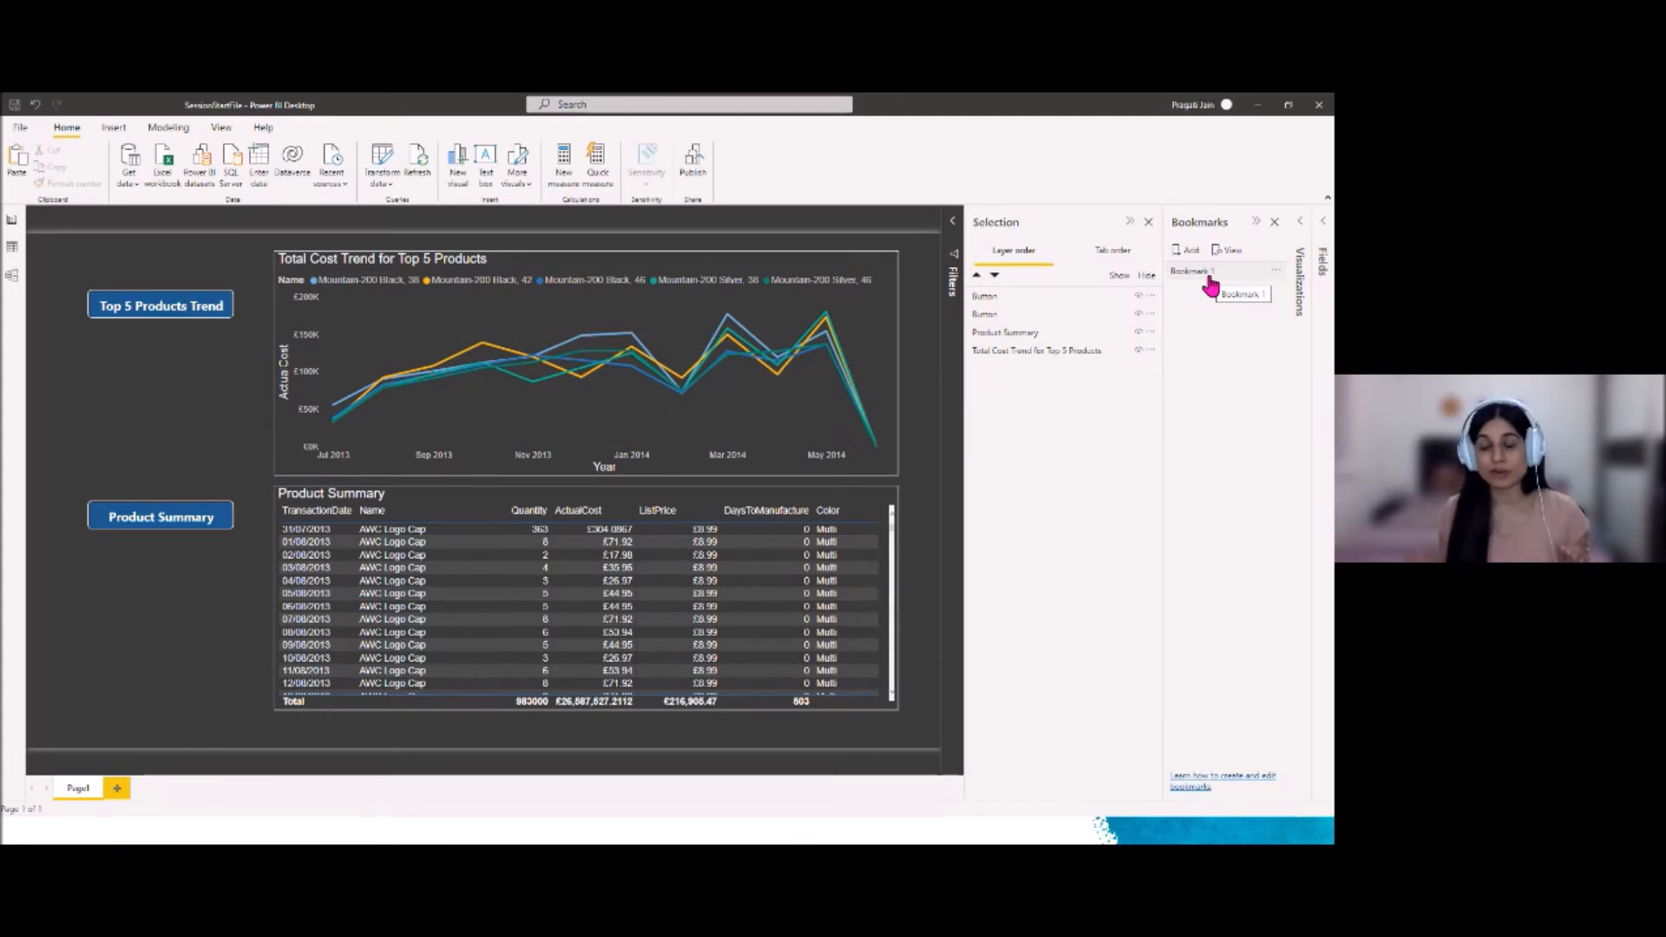
click(1274, 276)
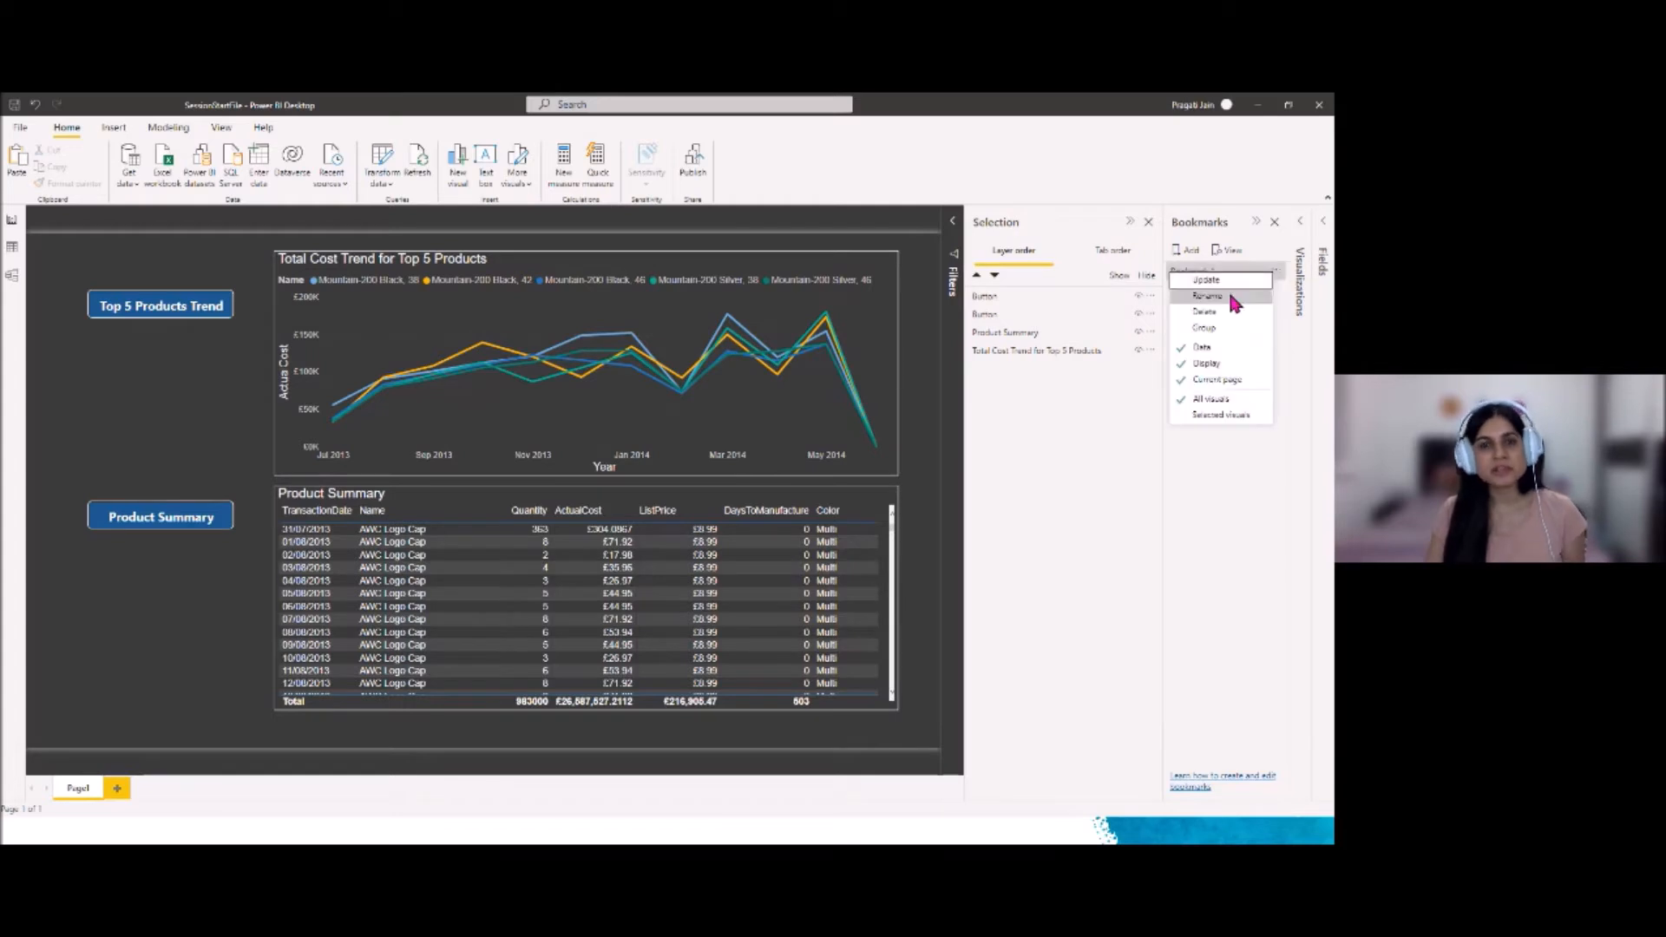
click(1227, 295)
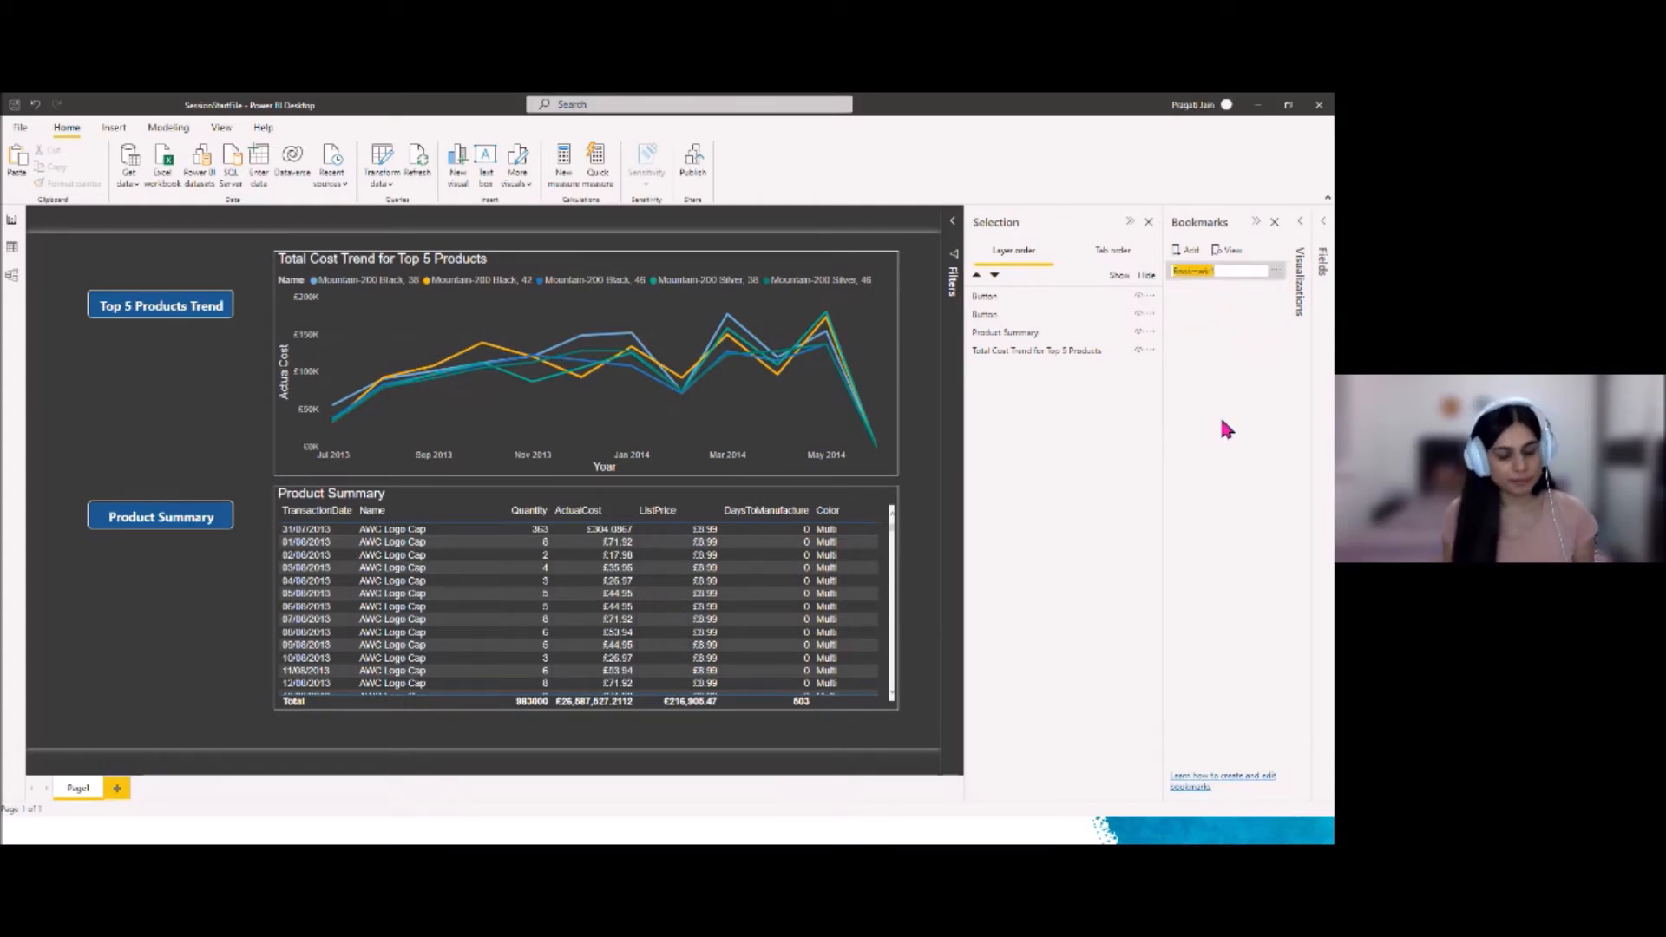
text(Top)
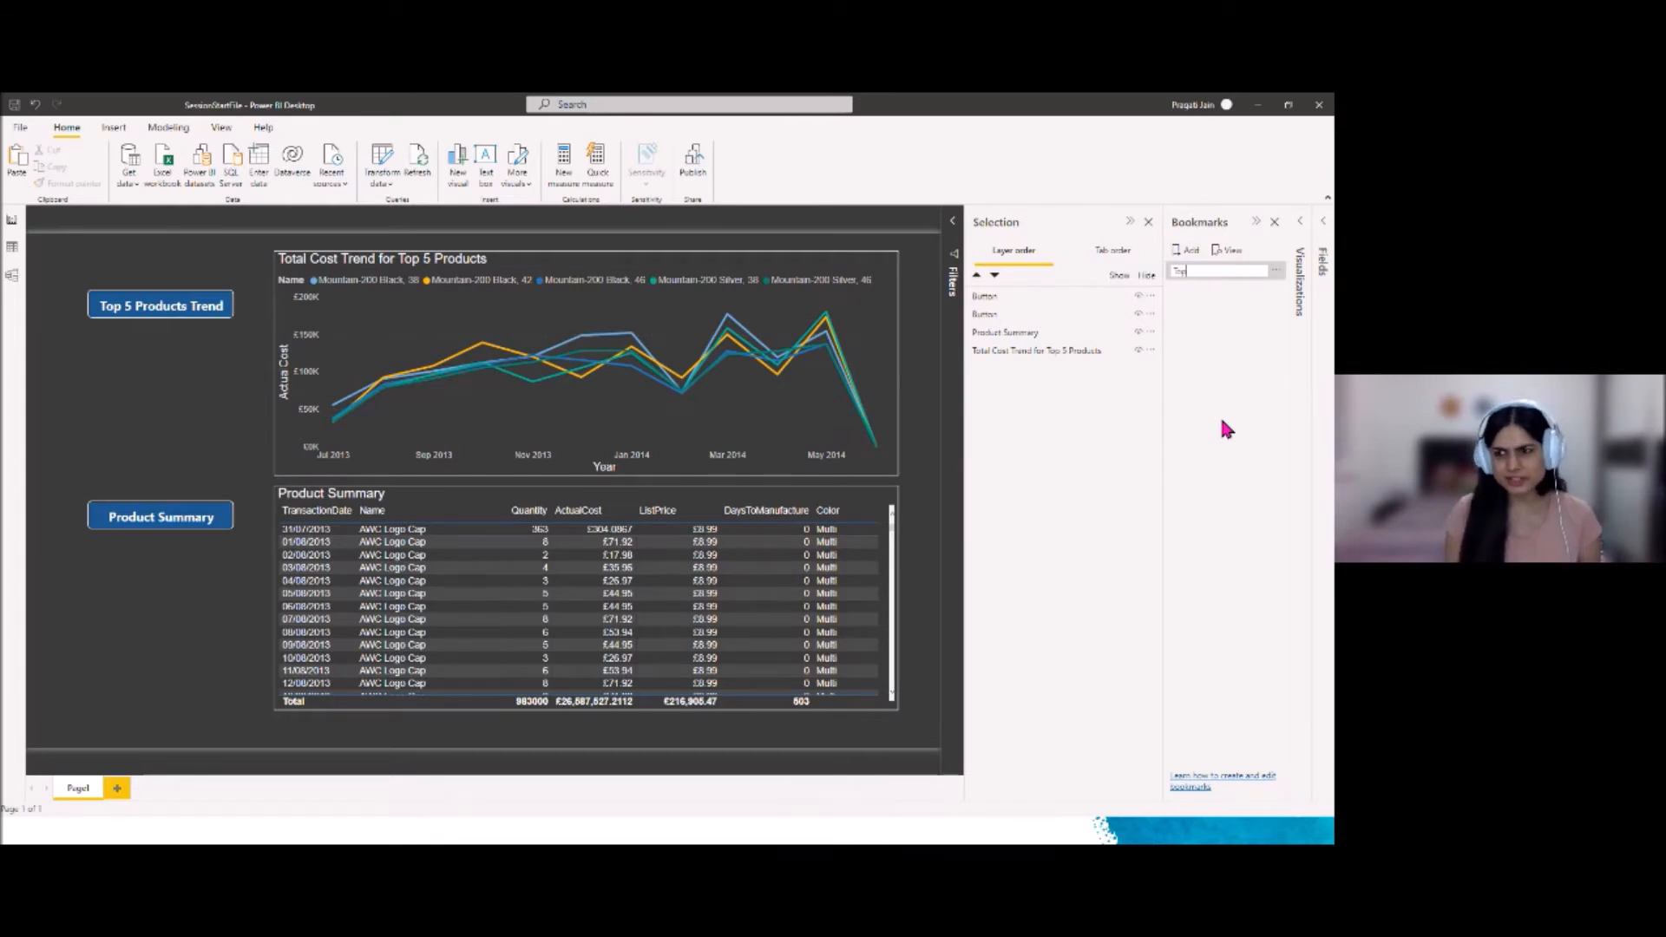
text( 5 Products)
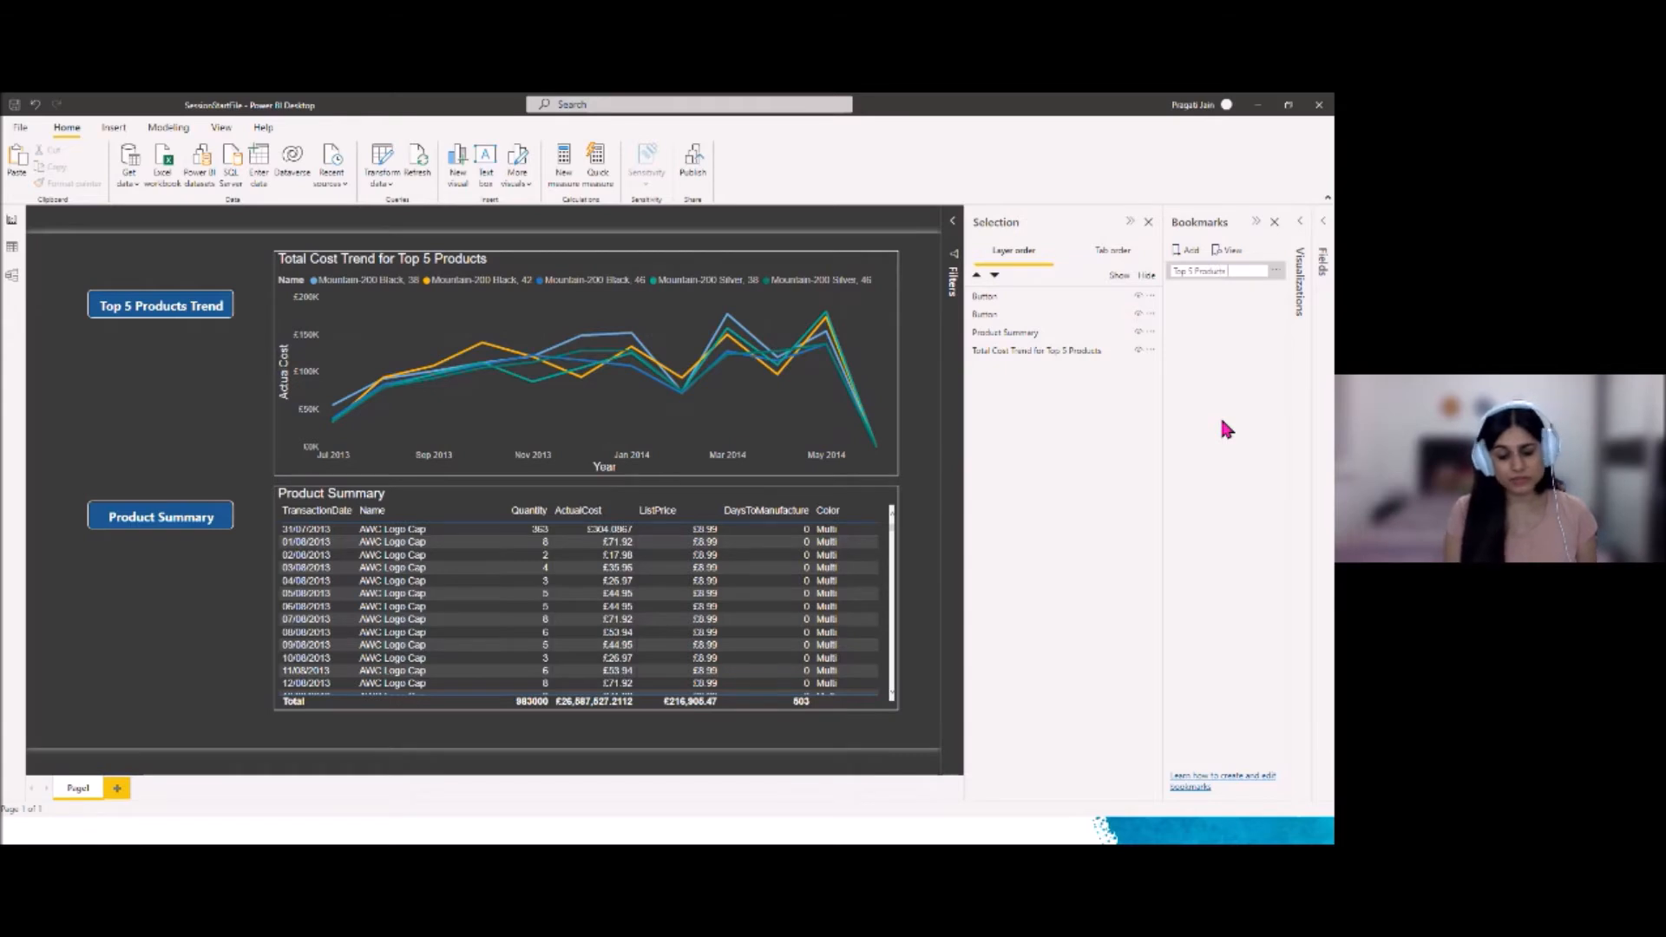
text( Trend)
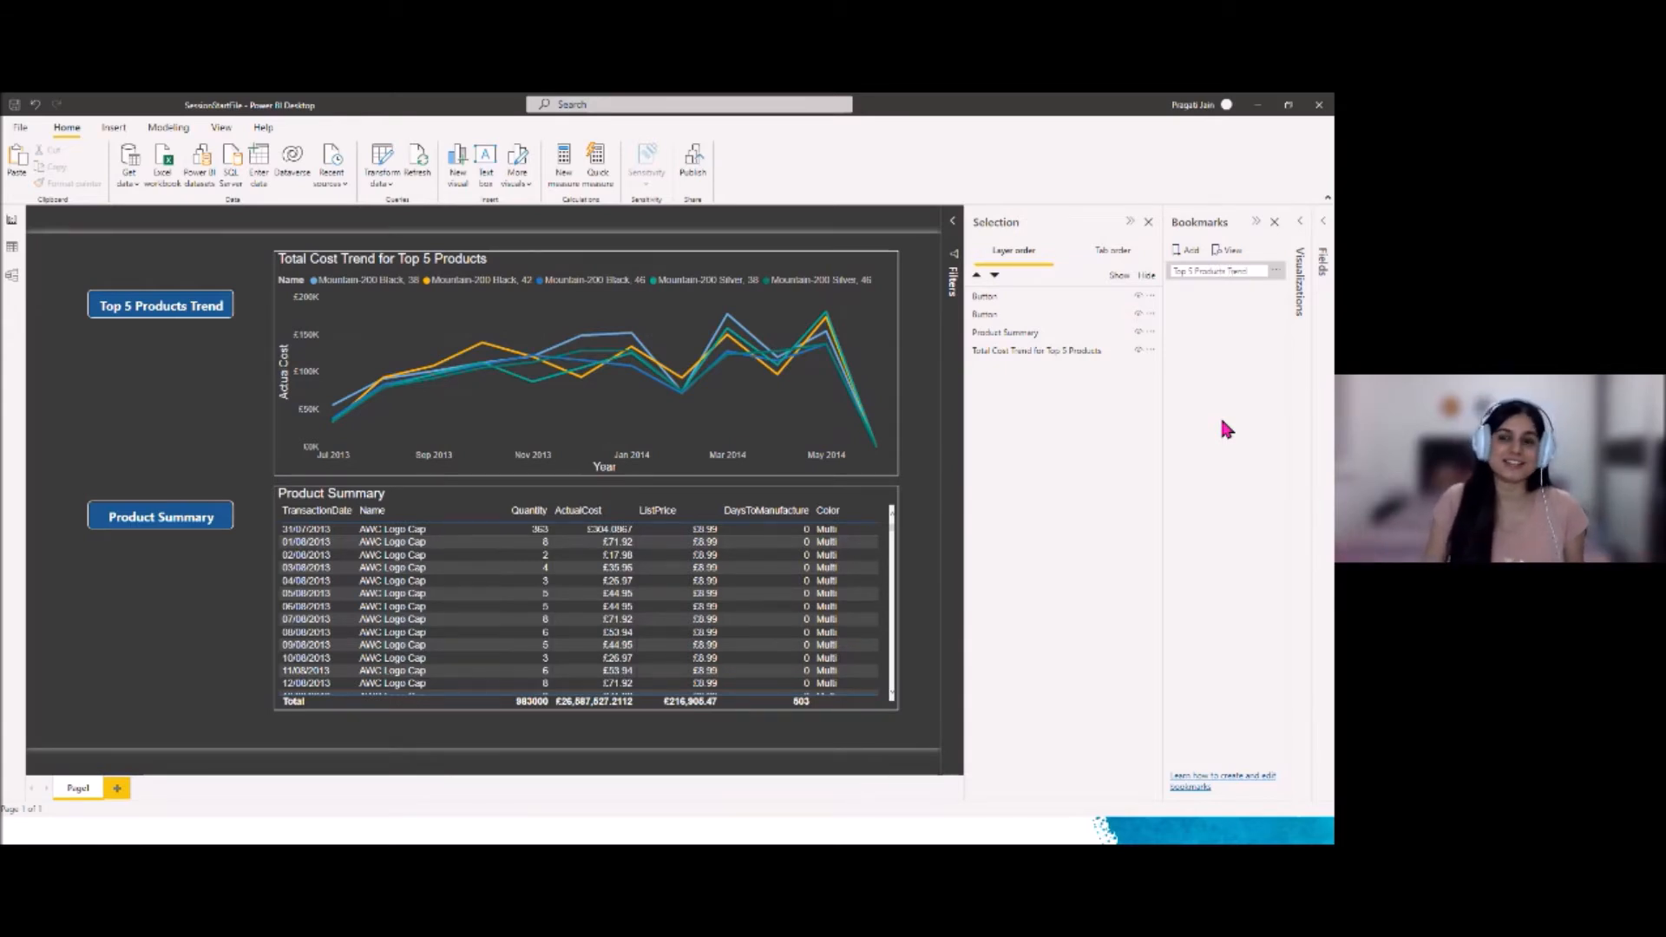
key(Return)
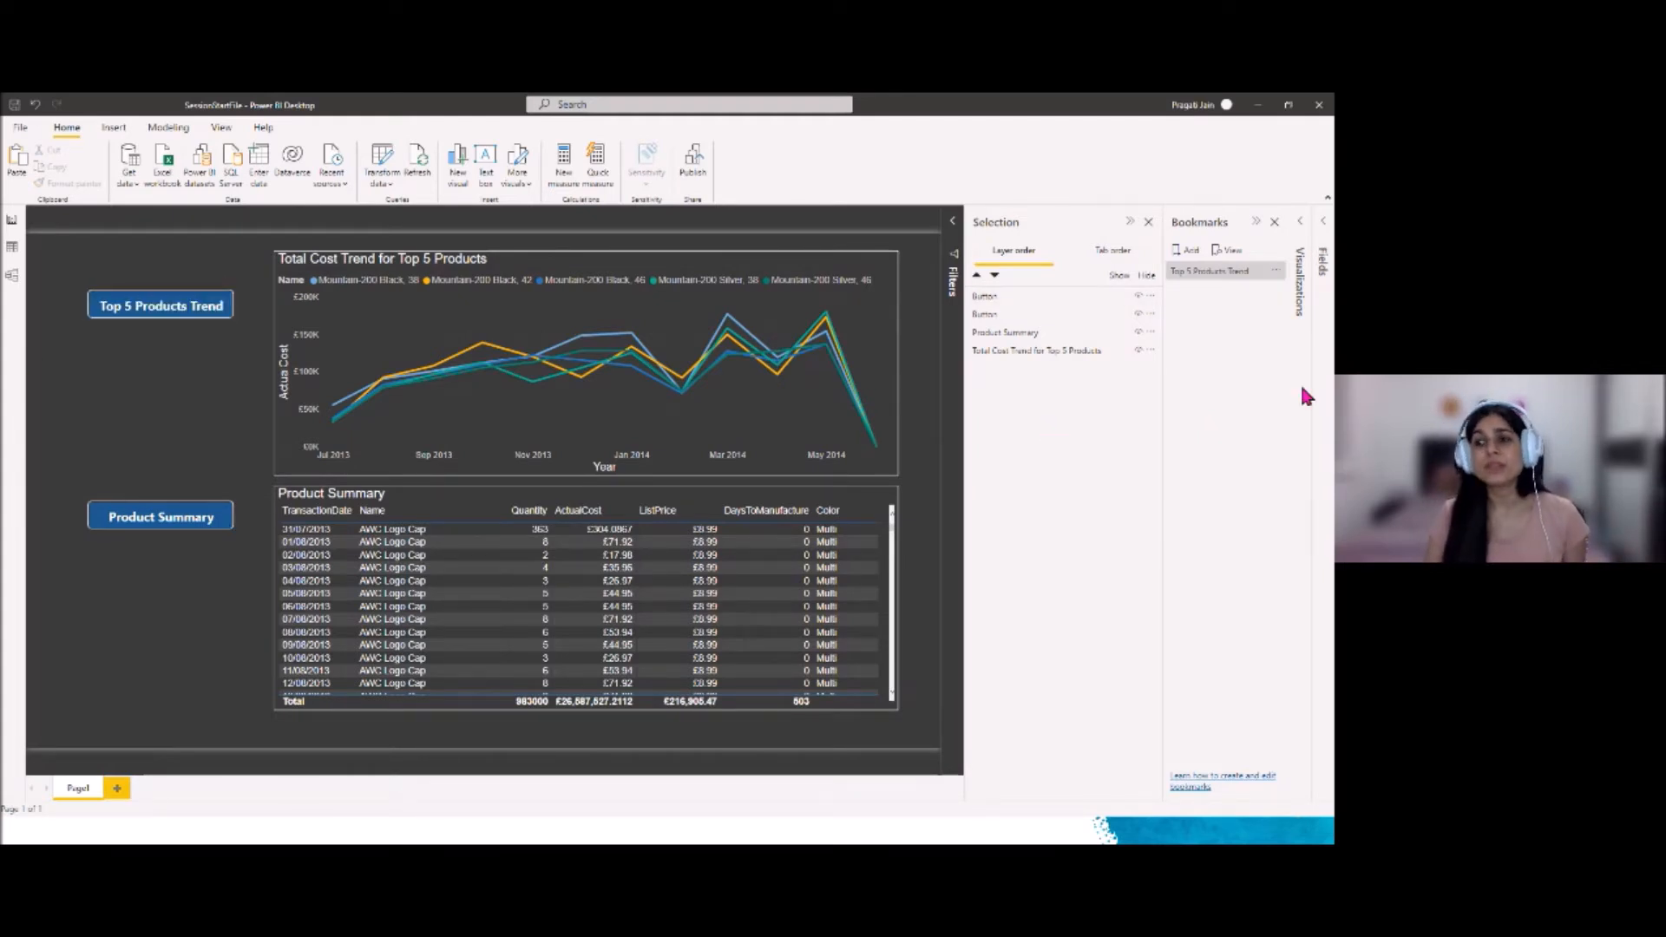
Apply the Top 5 Products Trend bookmark and review the visuals it captures
click(1226, 285)
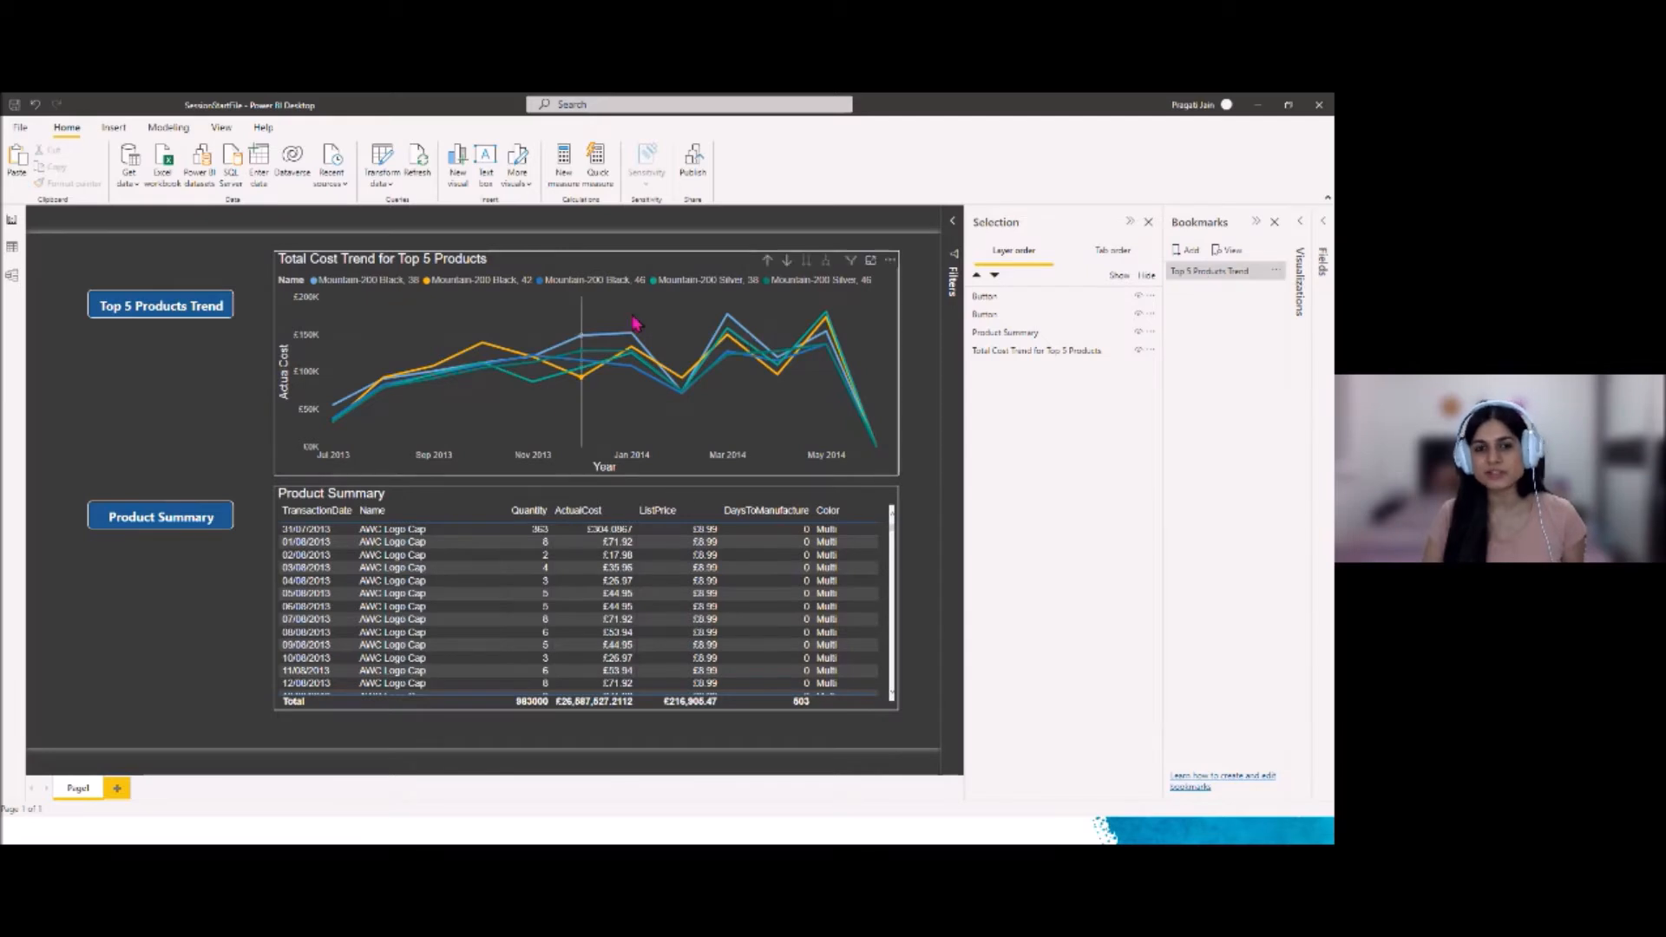
mouse_move(571, 339)
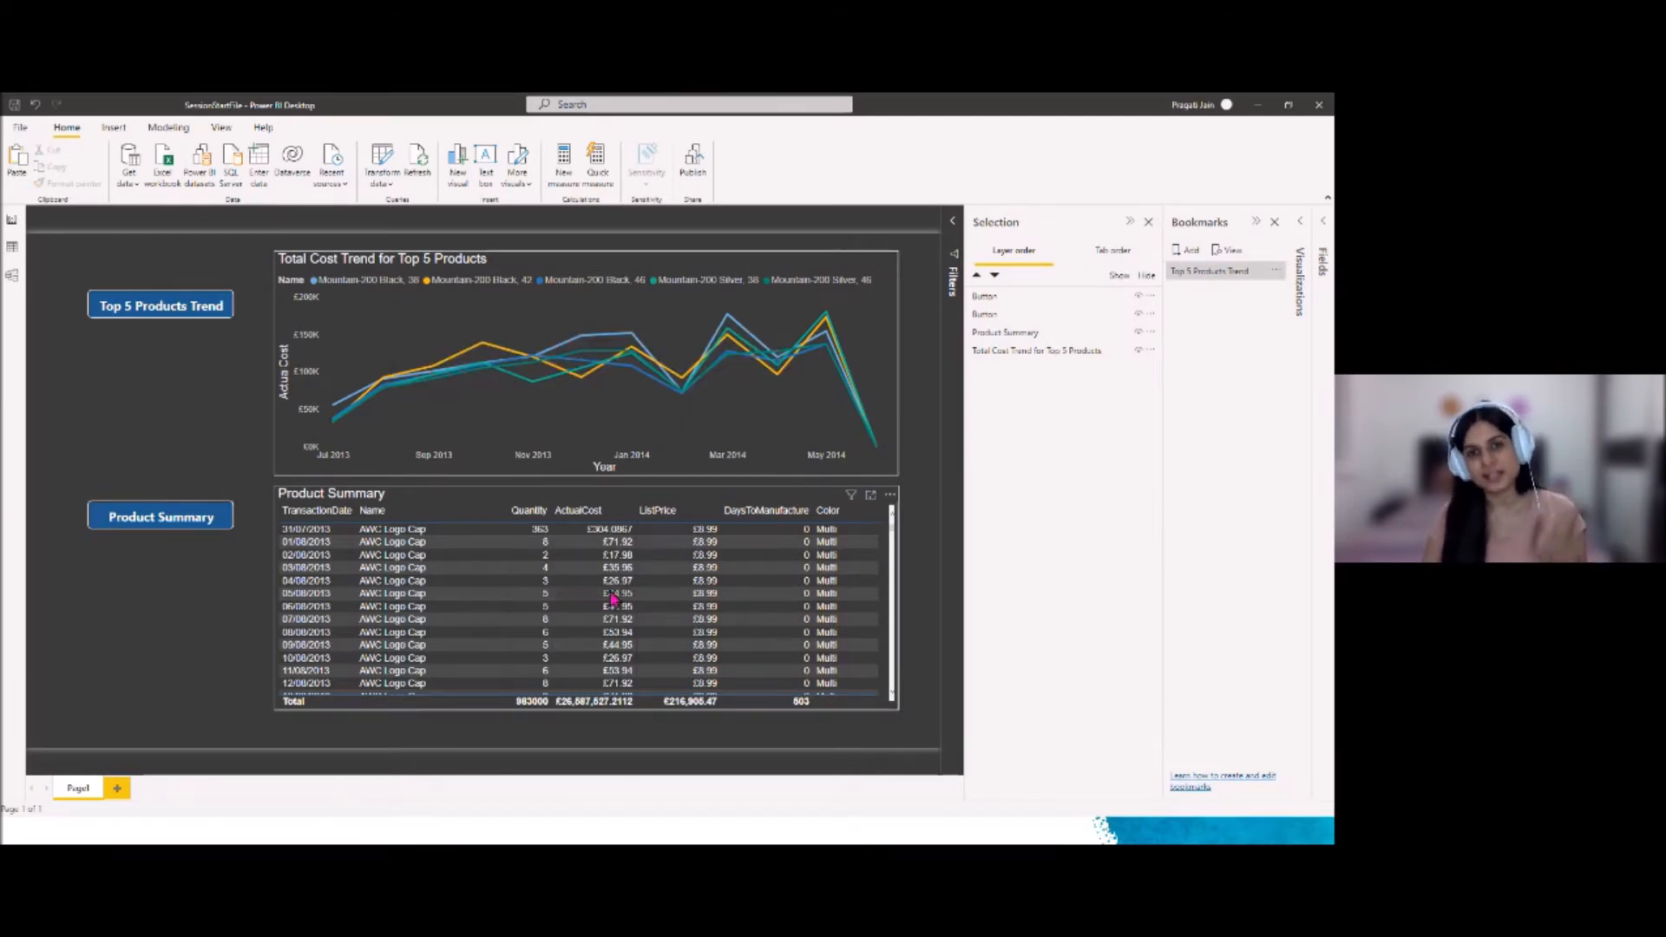
click(142, 327)
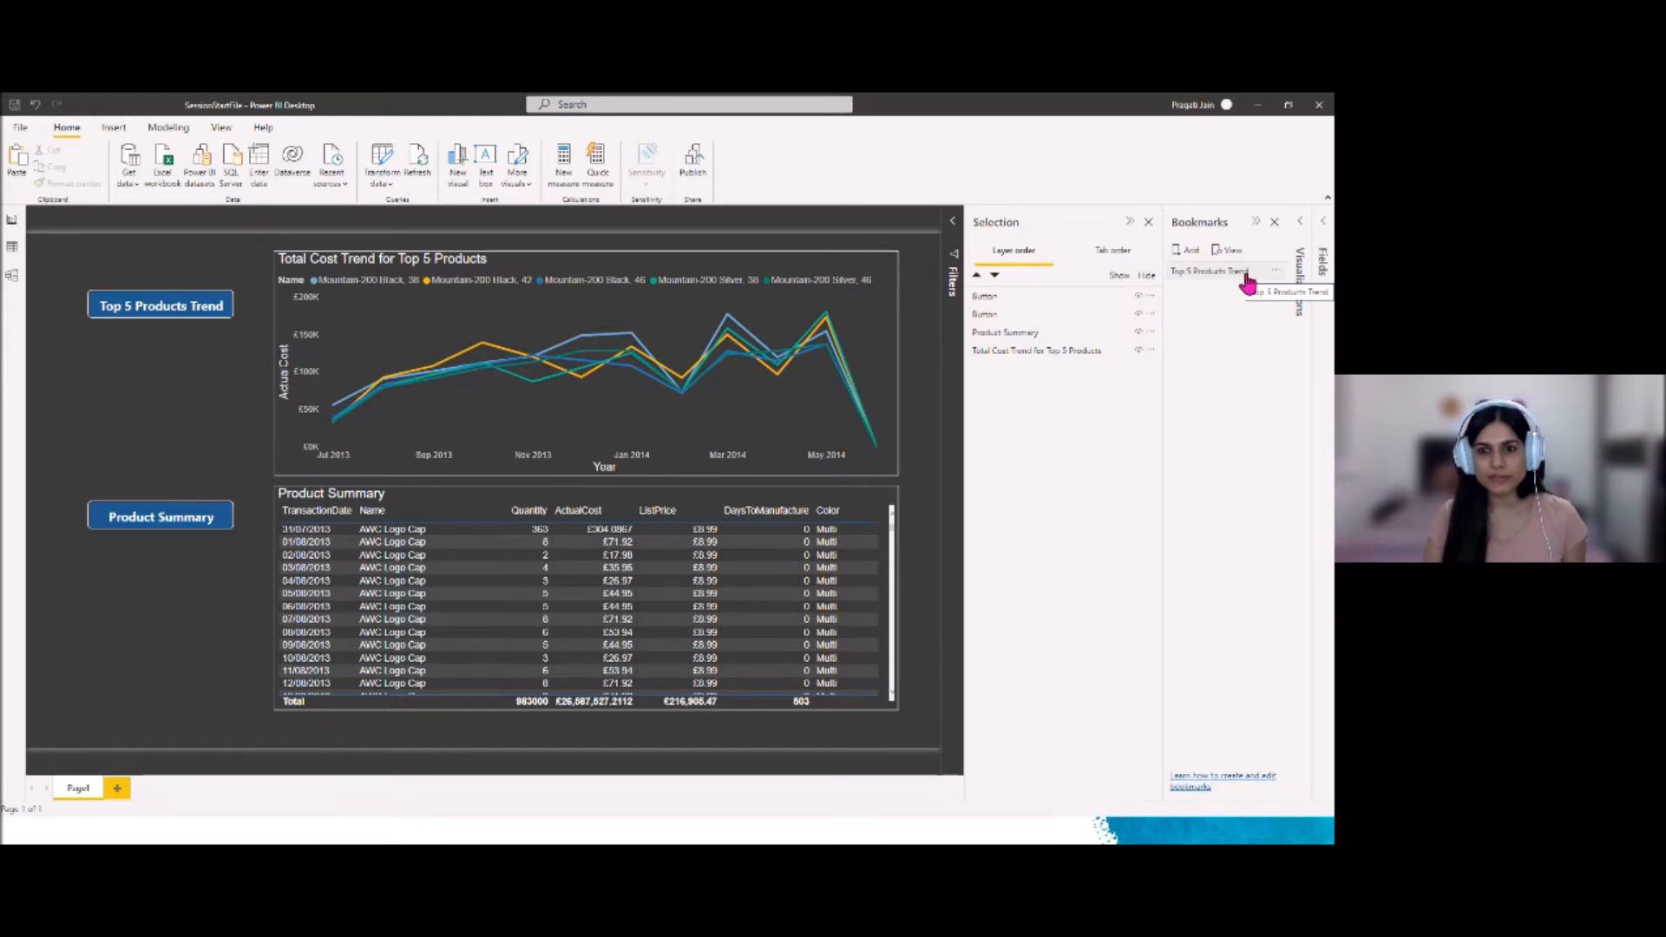
Hide the Product Summary table and the Top 5 Products Trend button, and update the Top 5 Products Trend bookmark with this state
click(1138, 332)
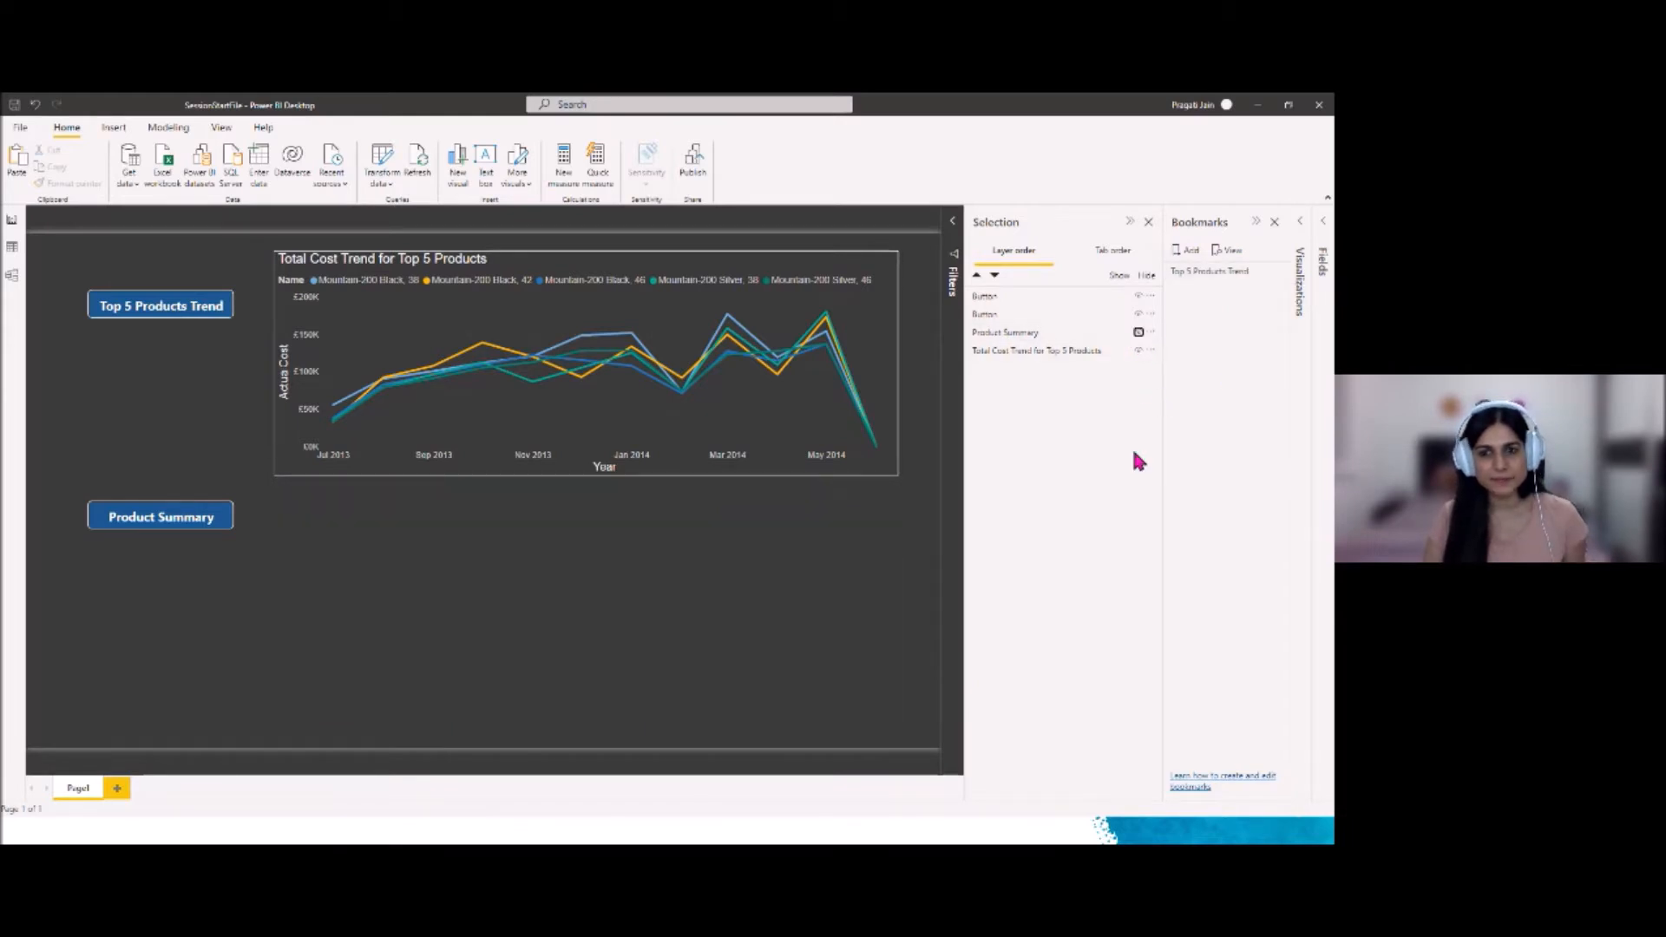
click(1138, 314)
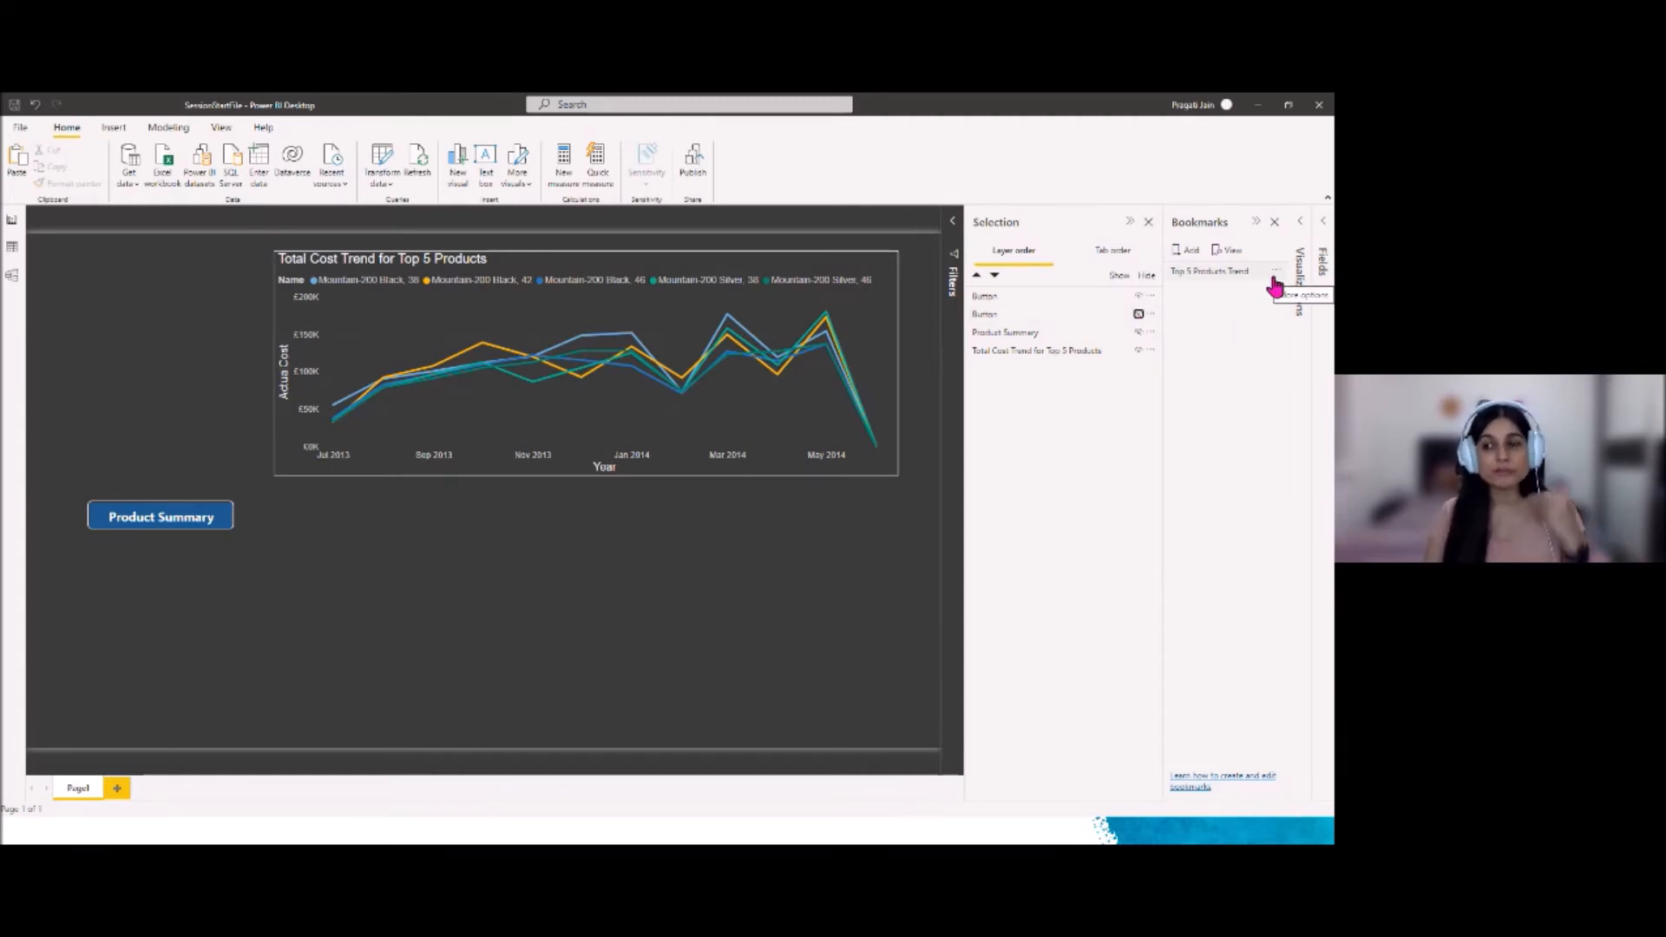
click(1275, 273)
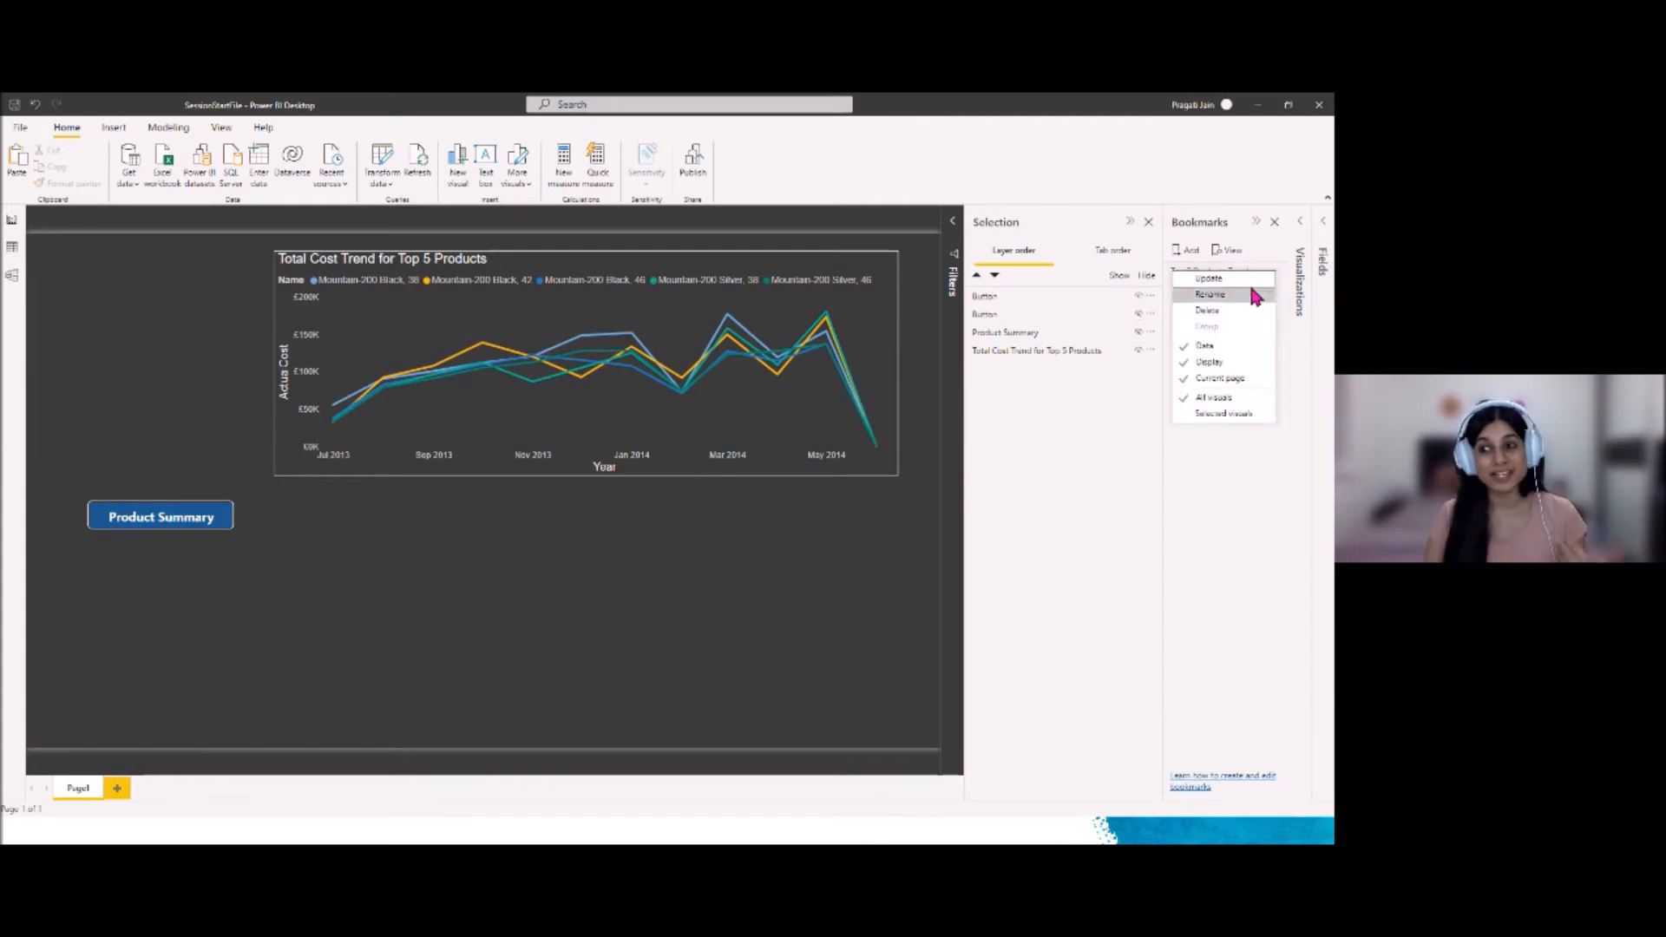
click(1245, 279)
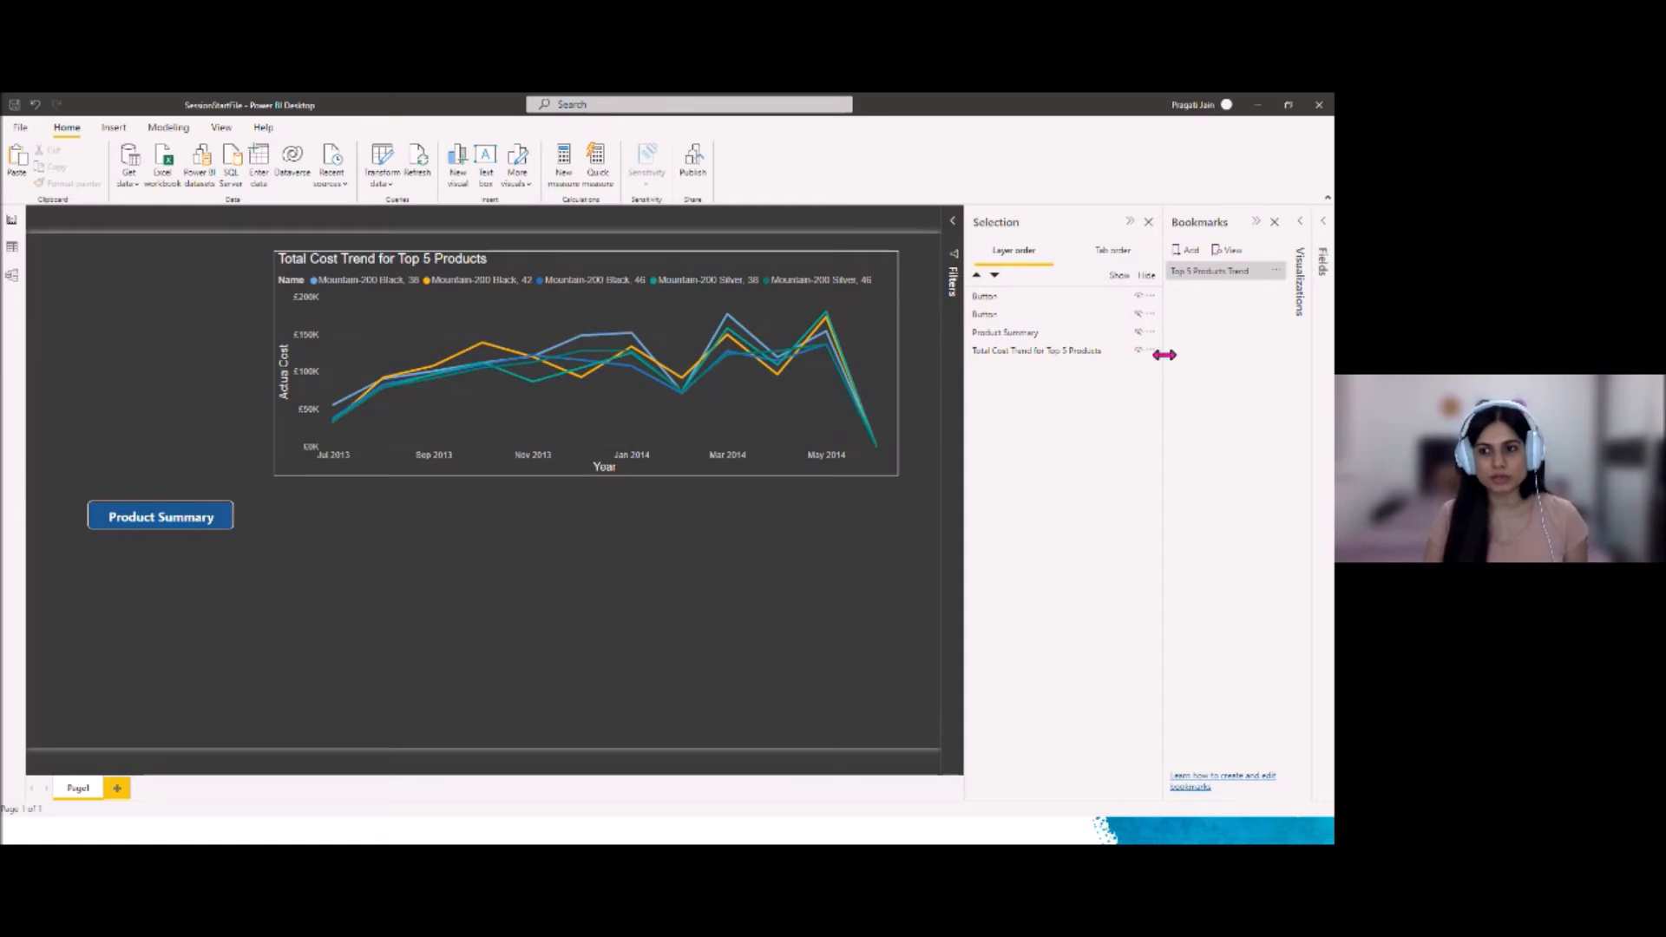
Test the Top 5 Products Trend bookmark from the fully shown page, and show the hidden table and button again
click(1139, 314)
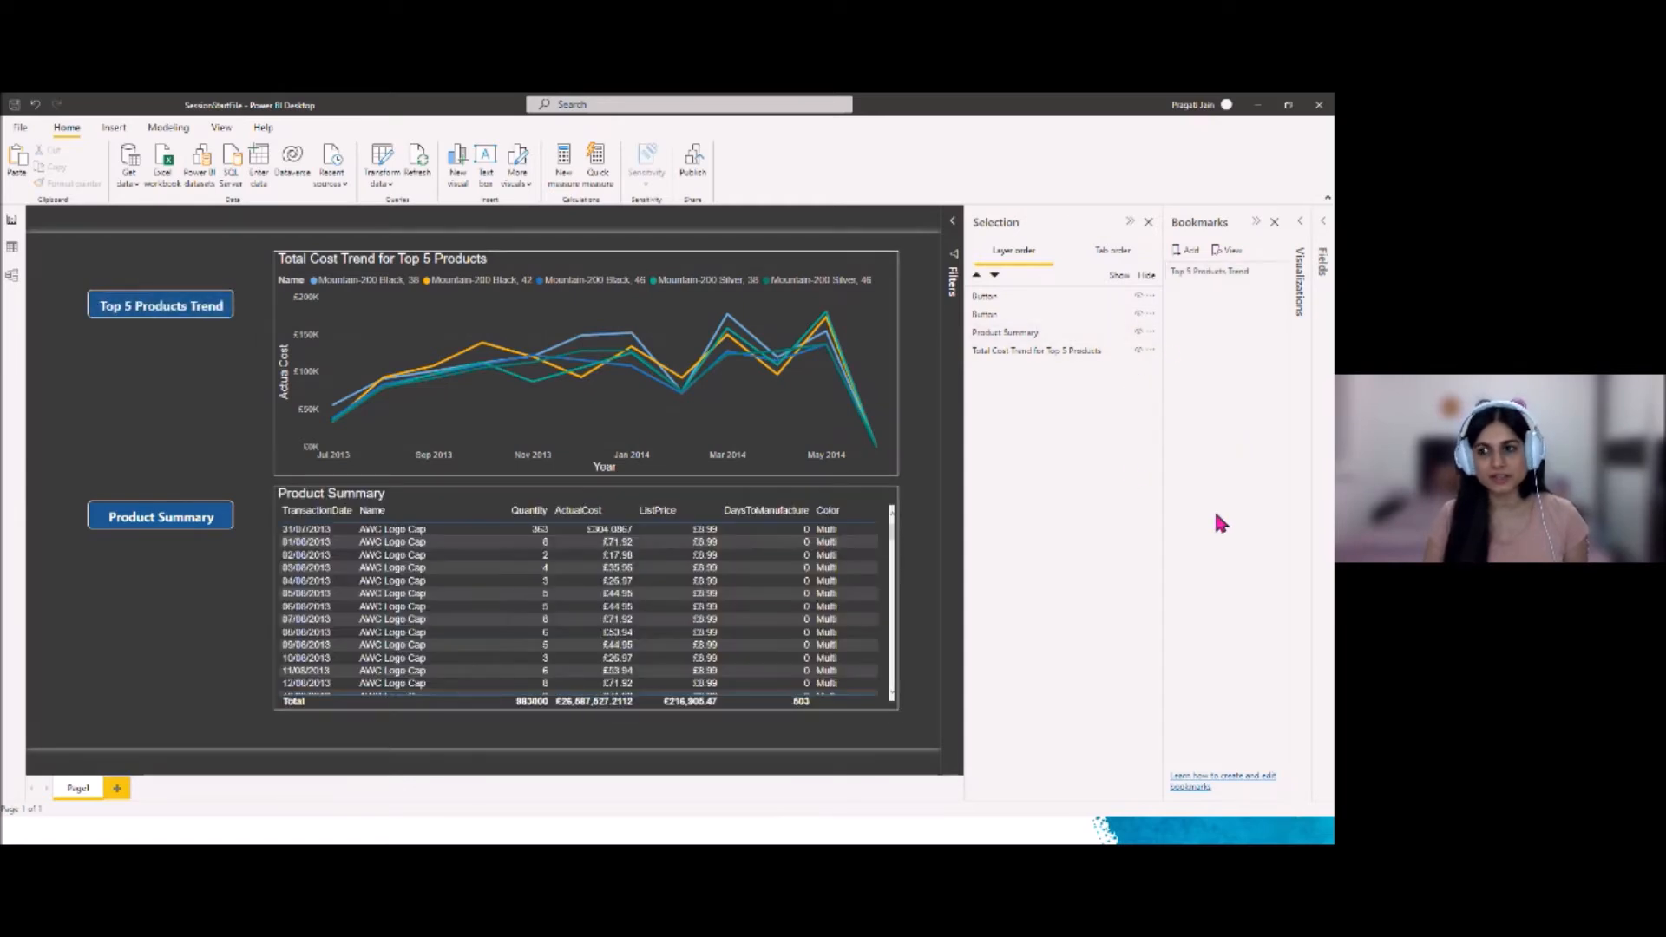
click(1215, 271)
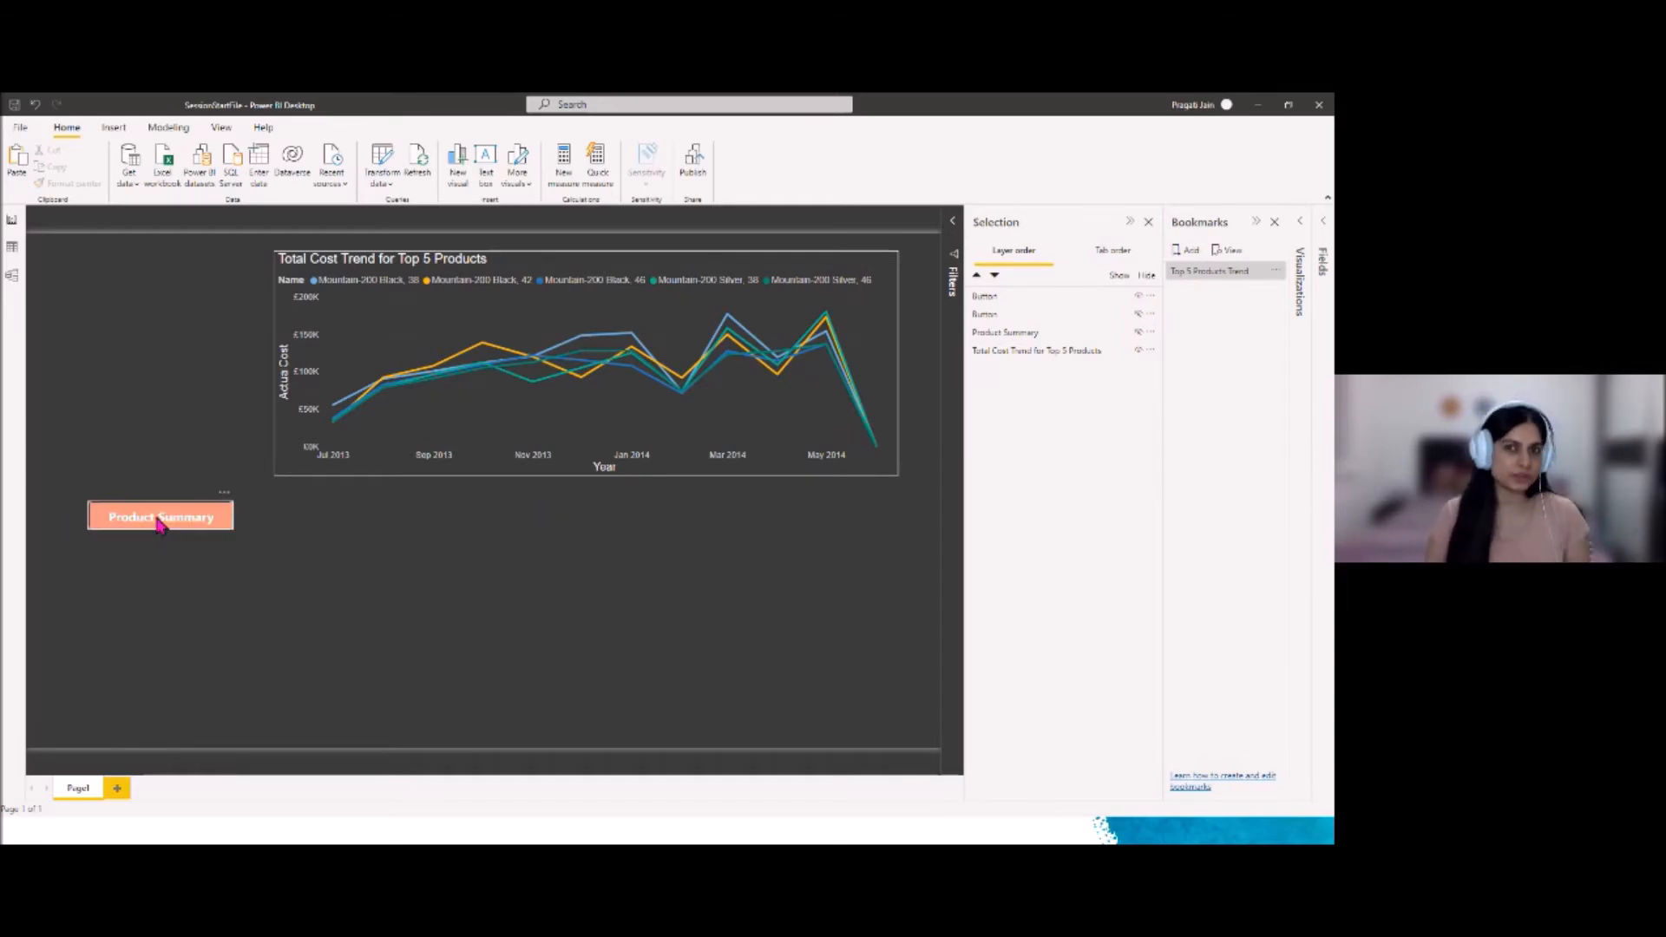
click(1139, 314)
click(1138, 332)
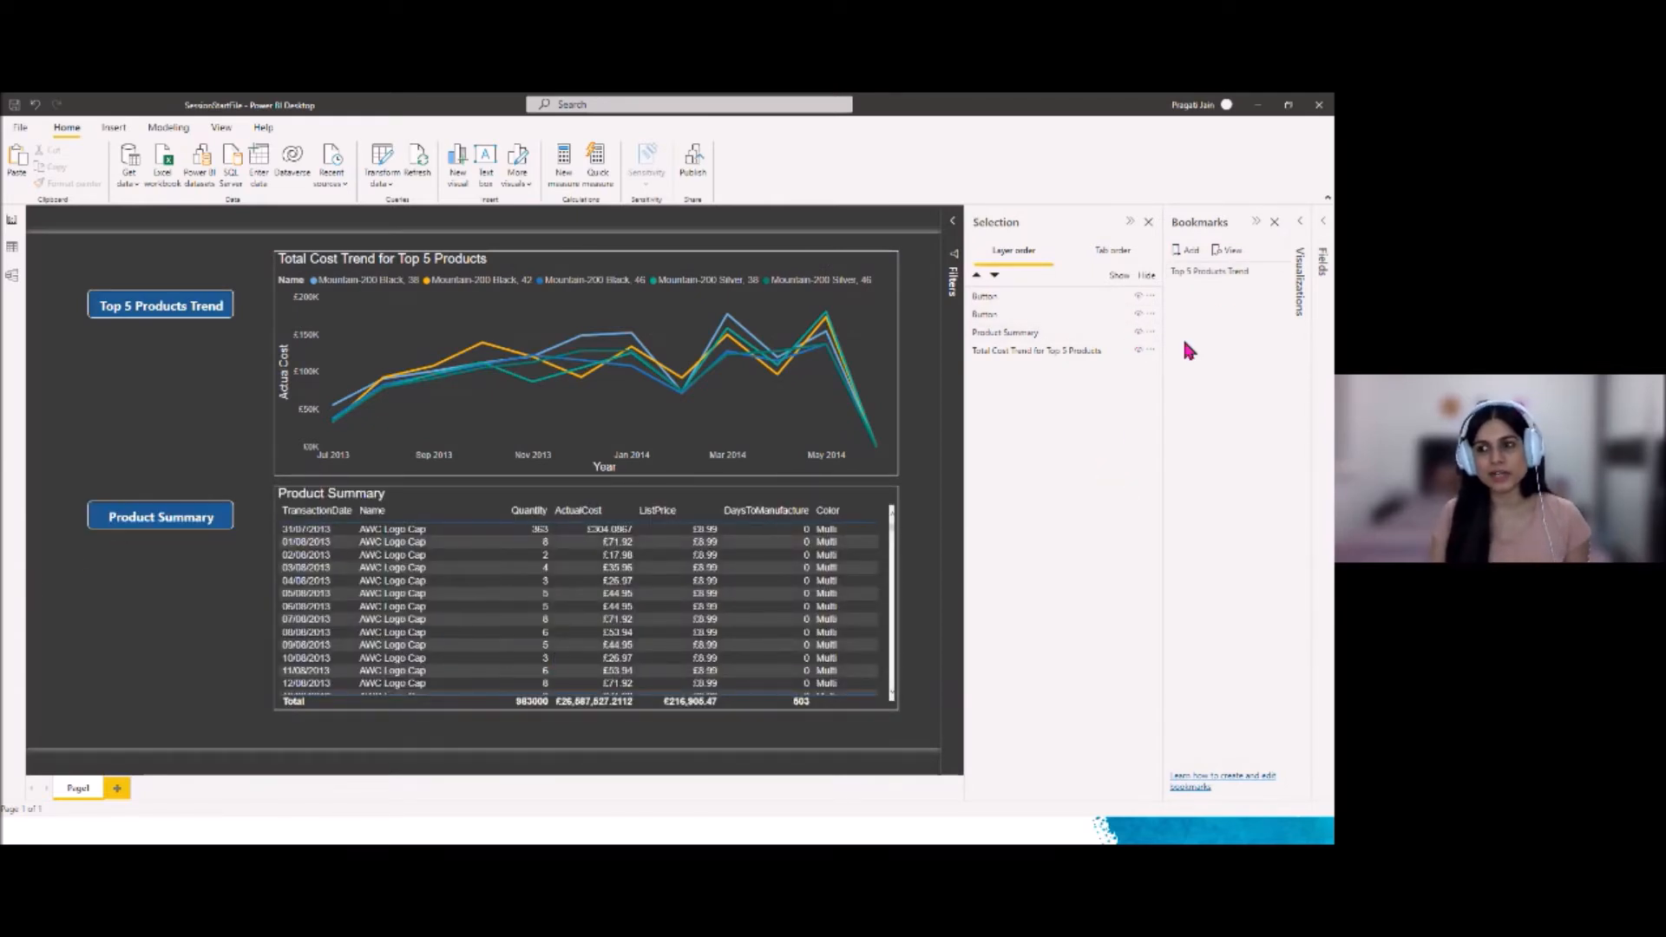
Add a second bookmark of the page and rename it Product Summary
click(1190, 253)
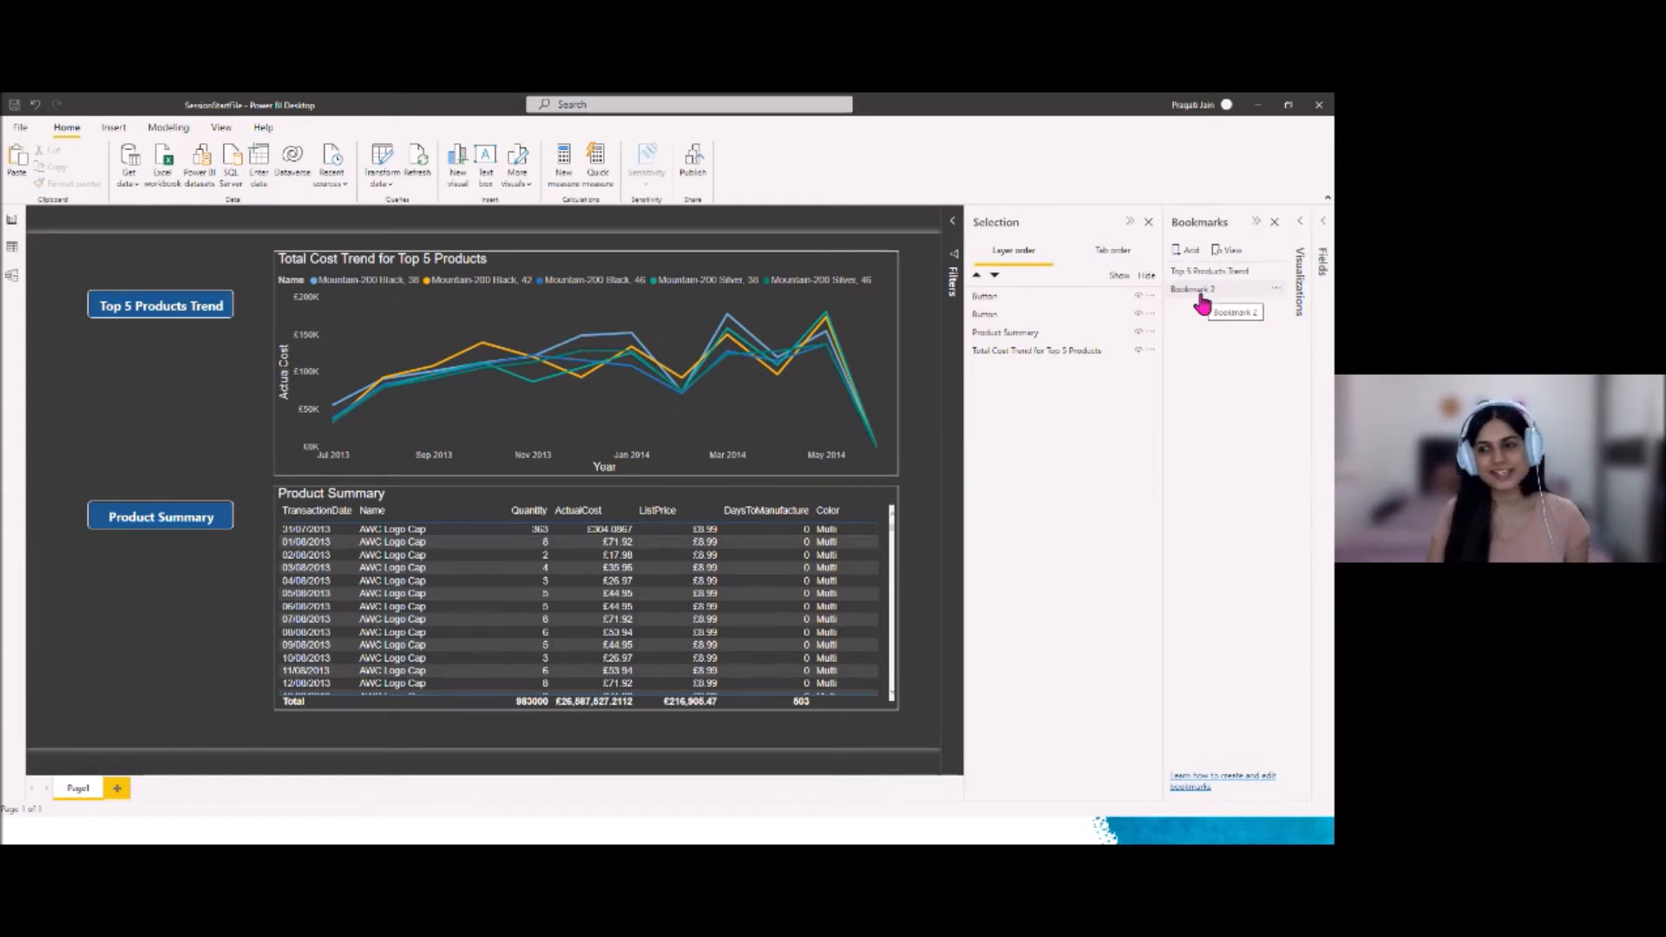
click(1273, 291)
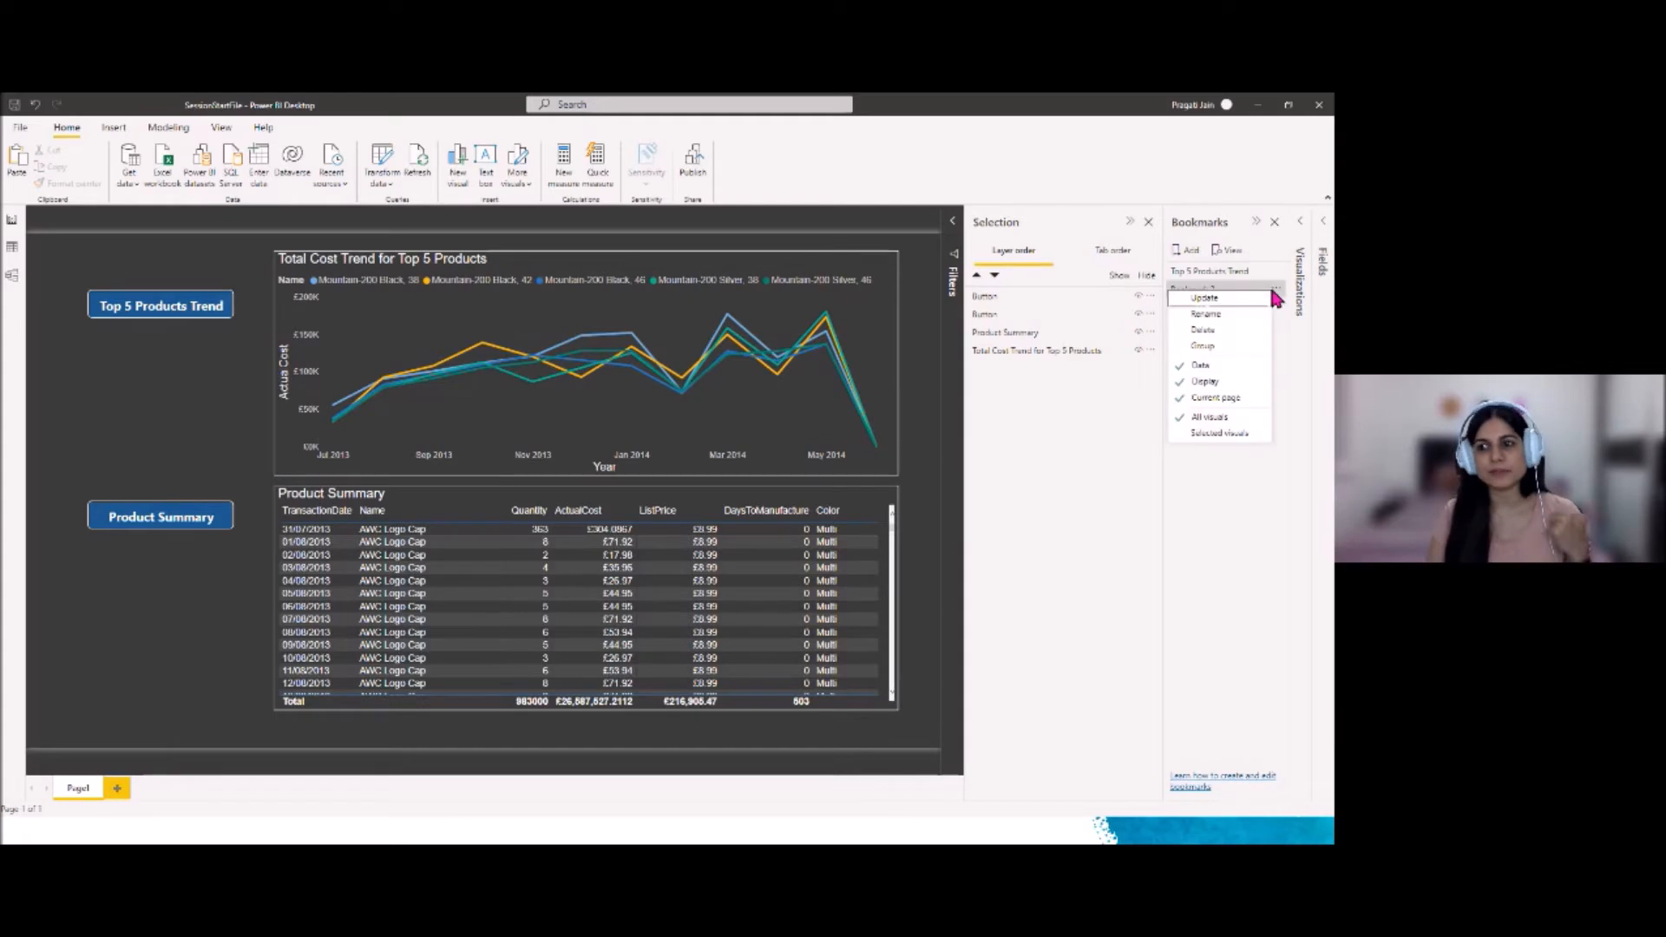
click(1240, 316)
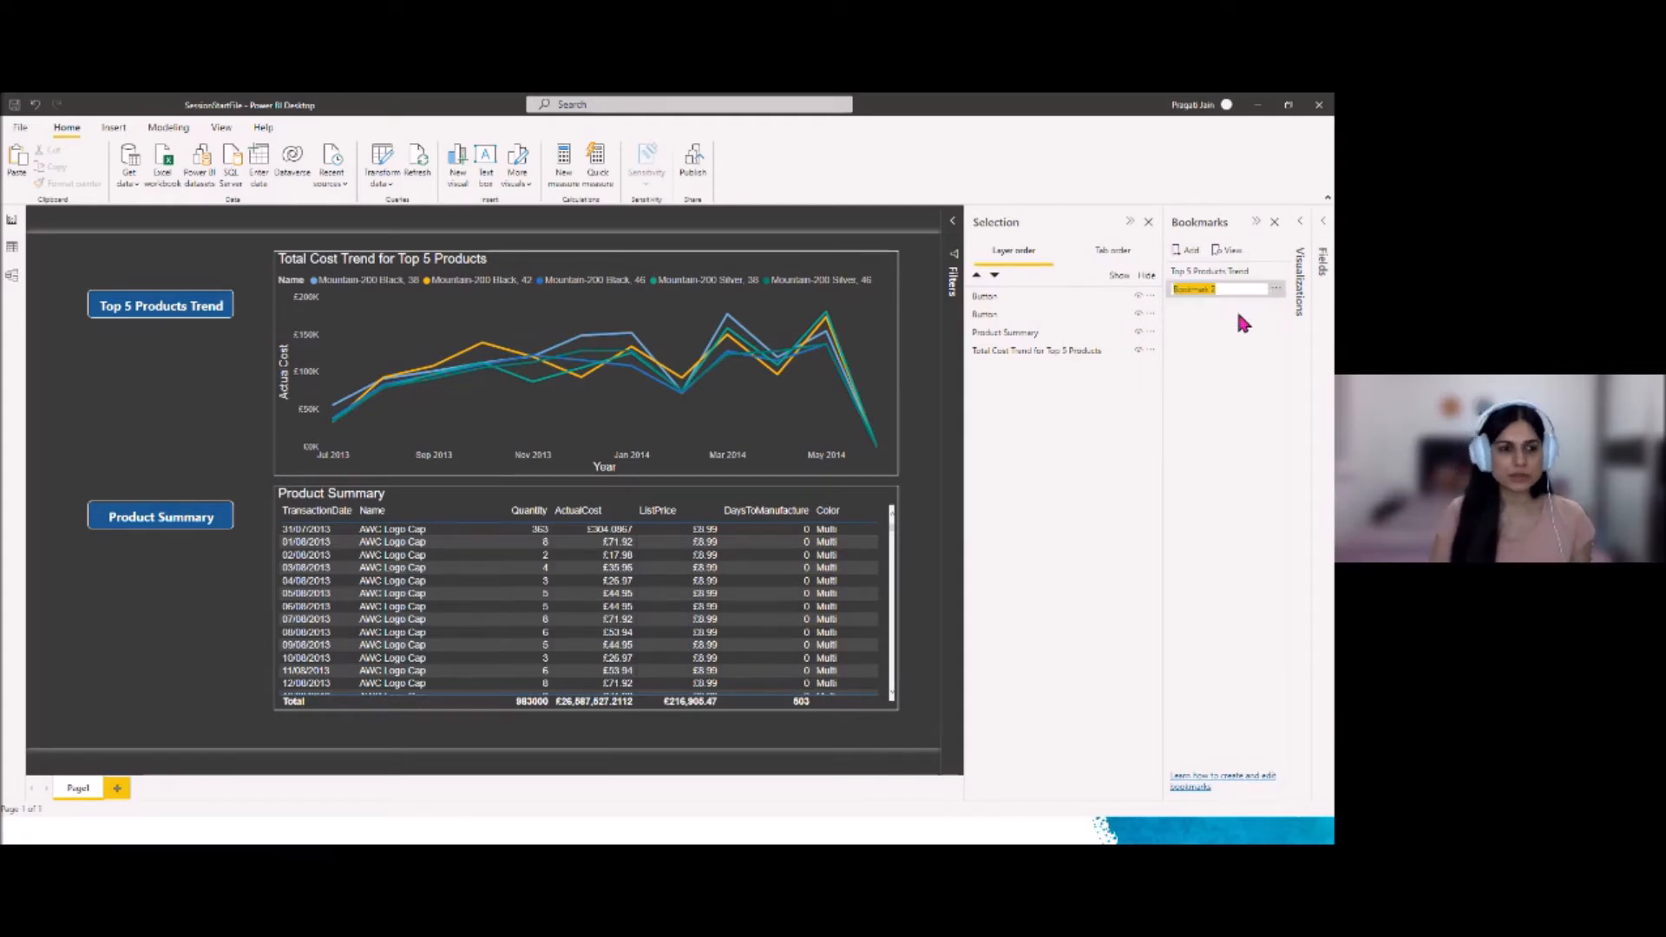
text(Pro)
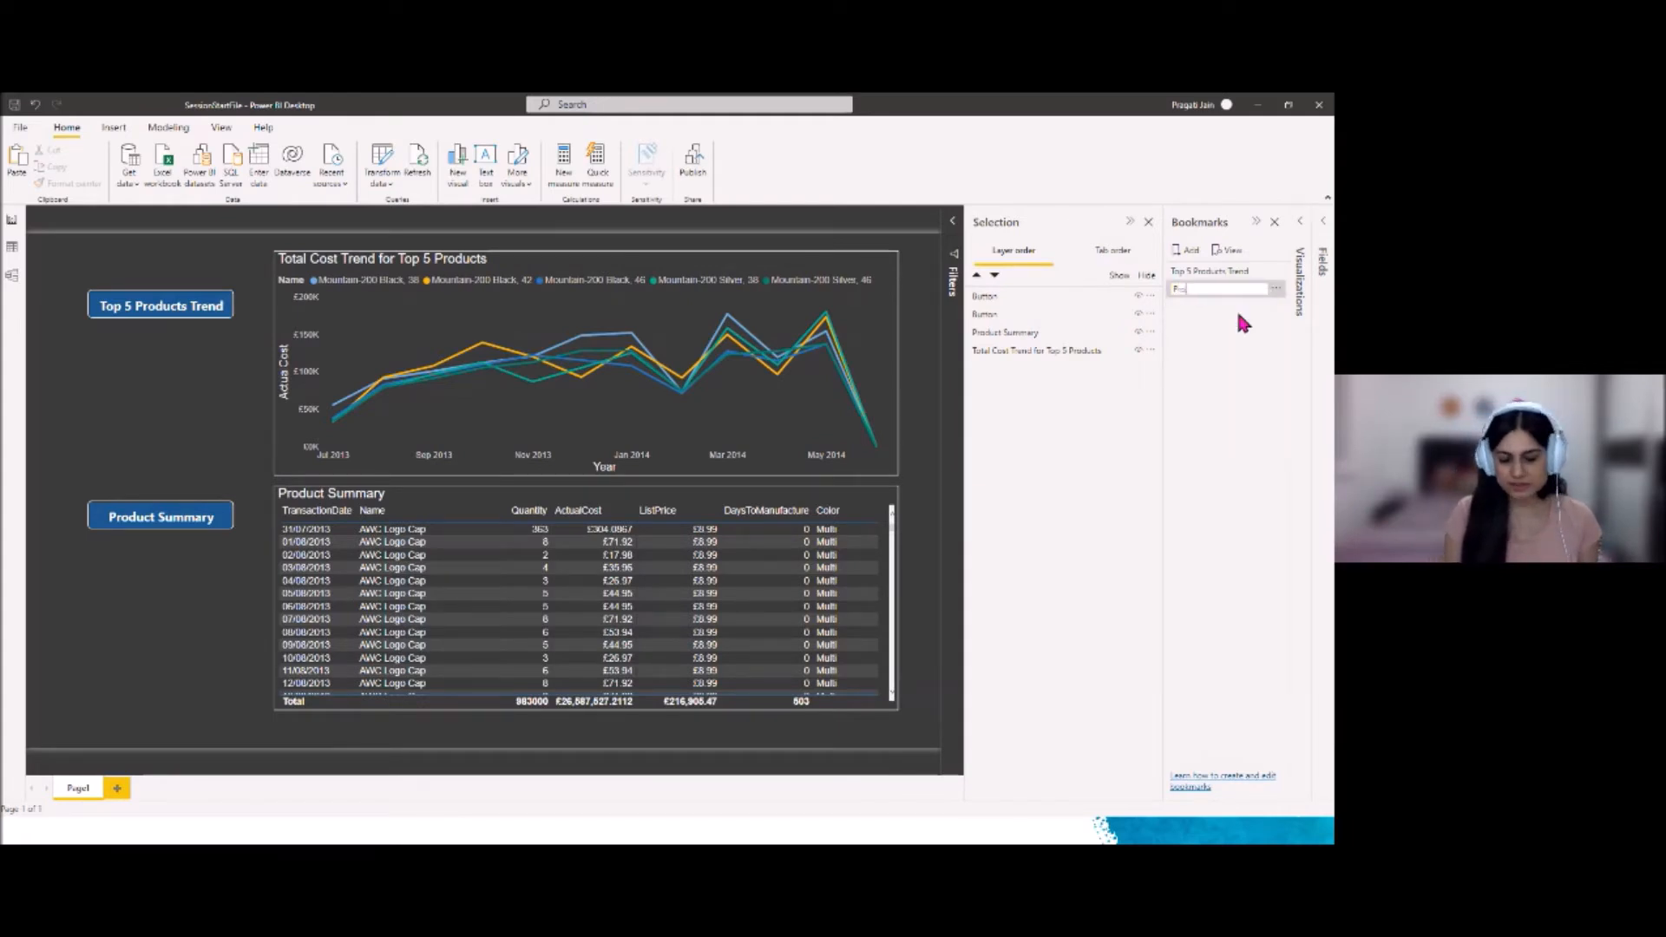
text(duct Summary)
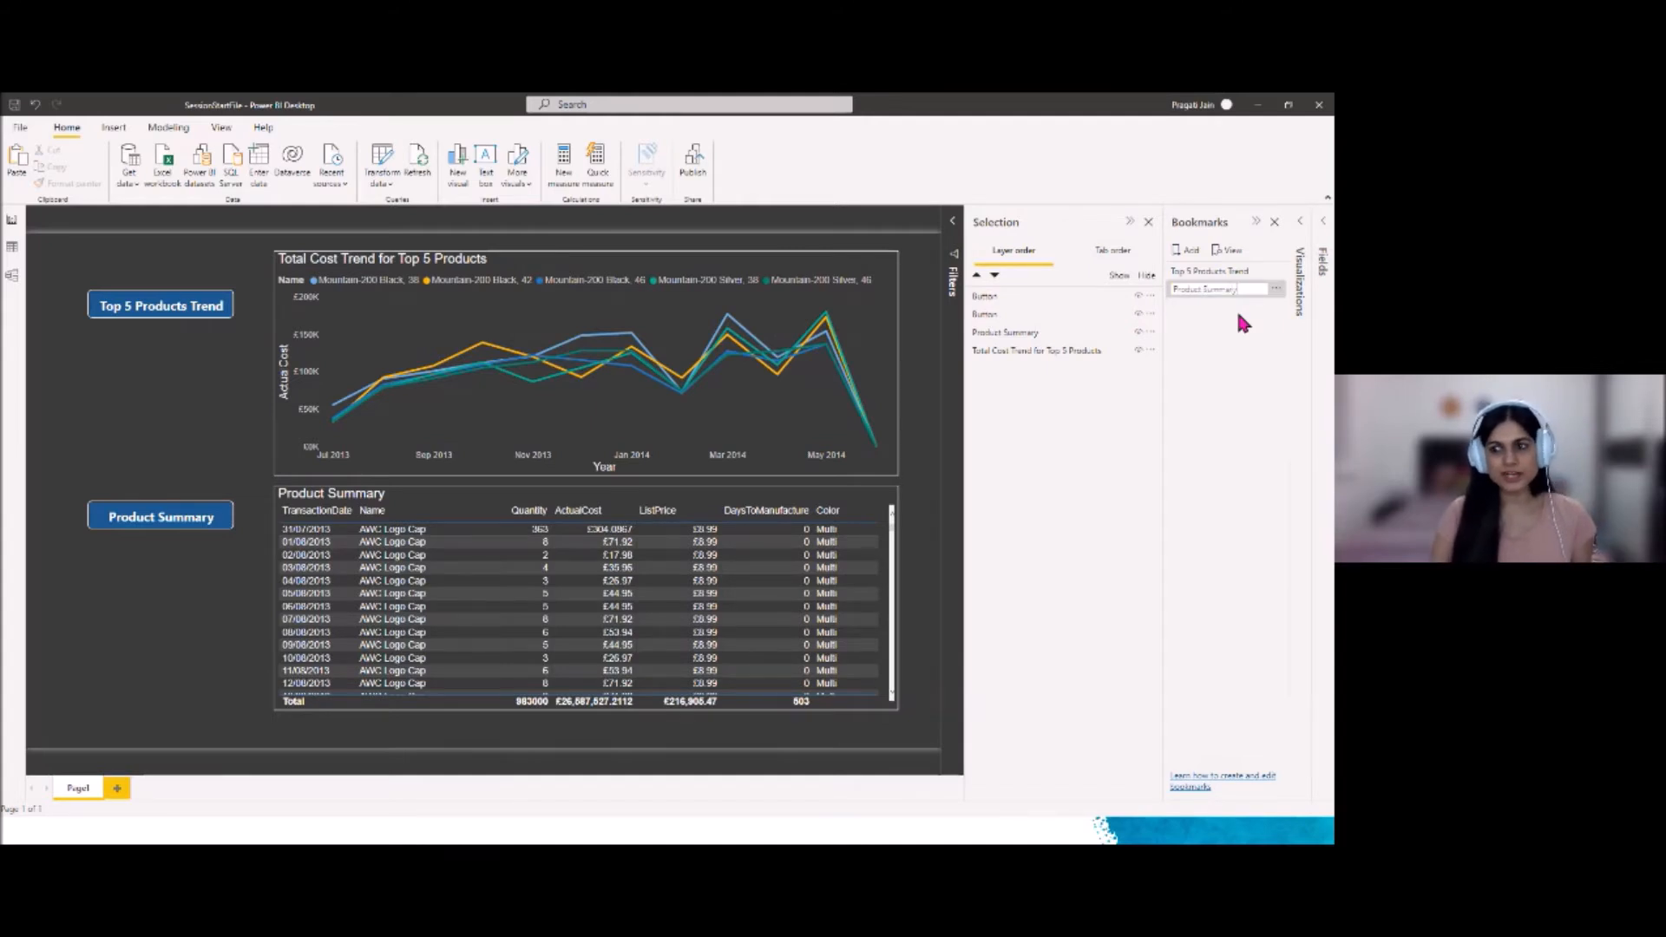
key(Return)
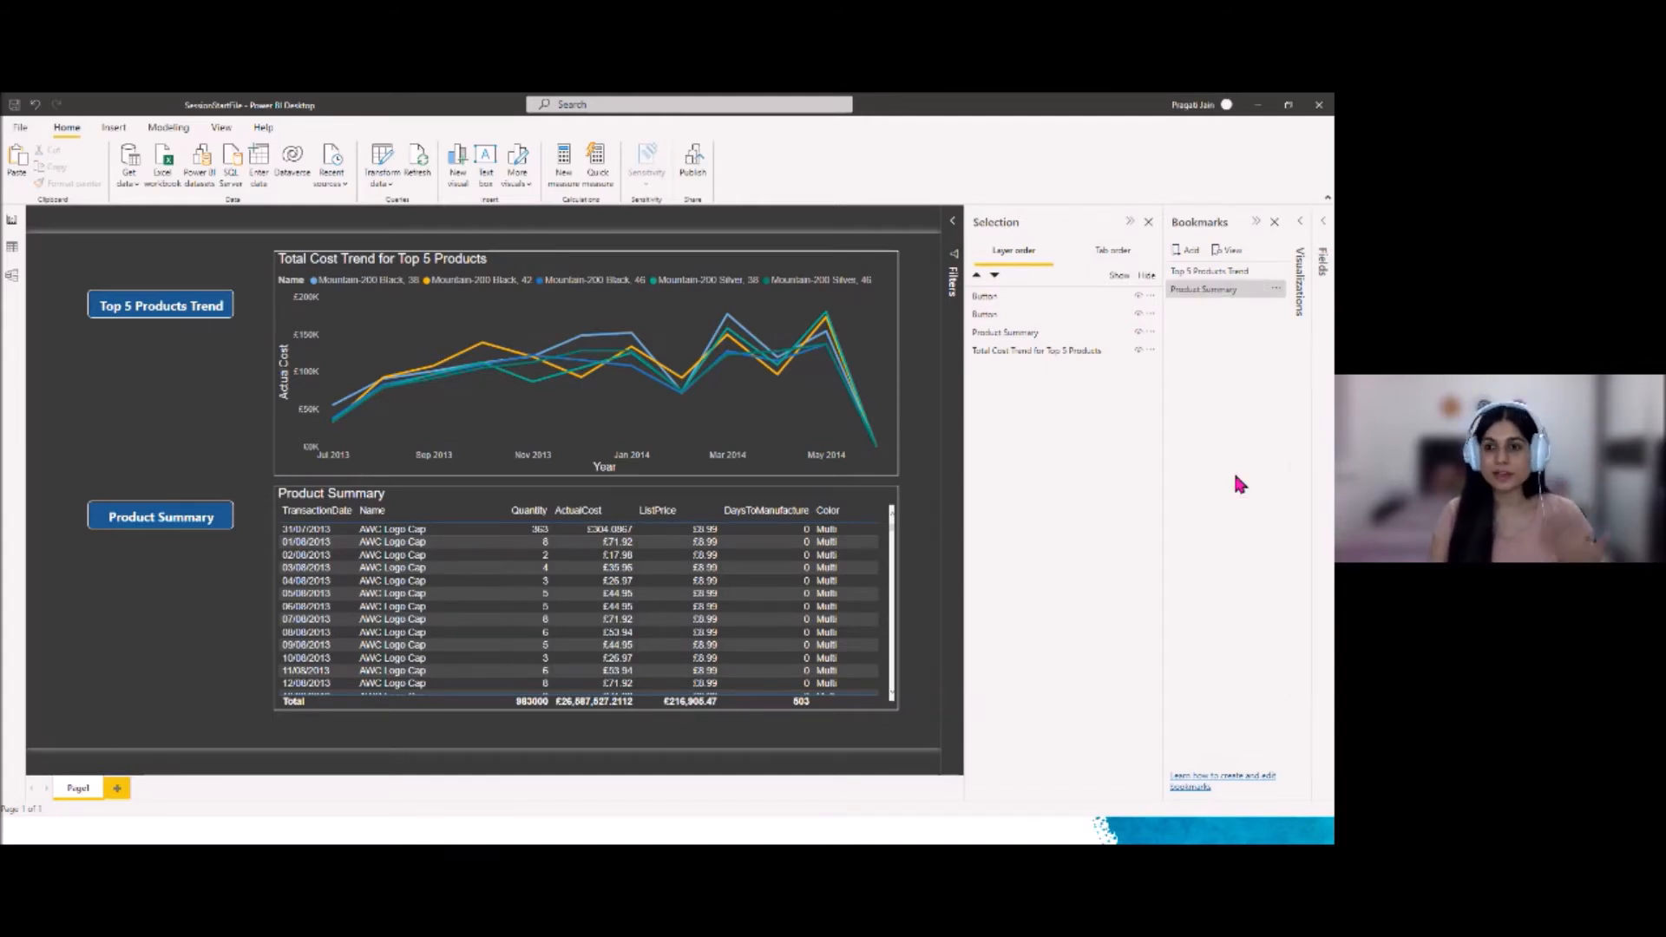
Hide the Top 5 Products chart and the Product Summary button, and update the Product Summary bookmark with this state
click(1137, 351)
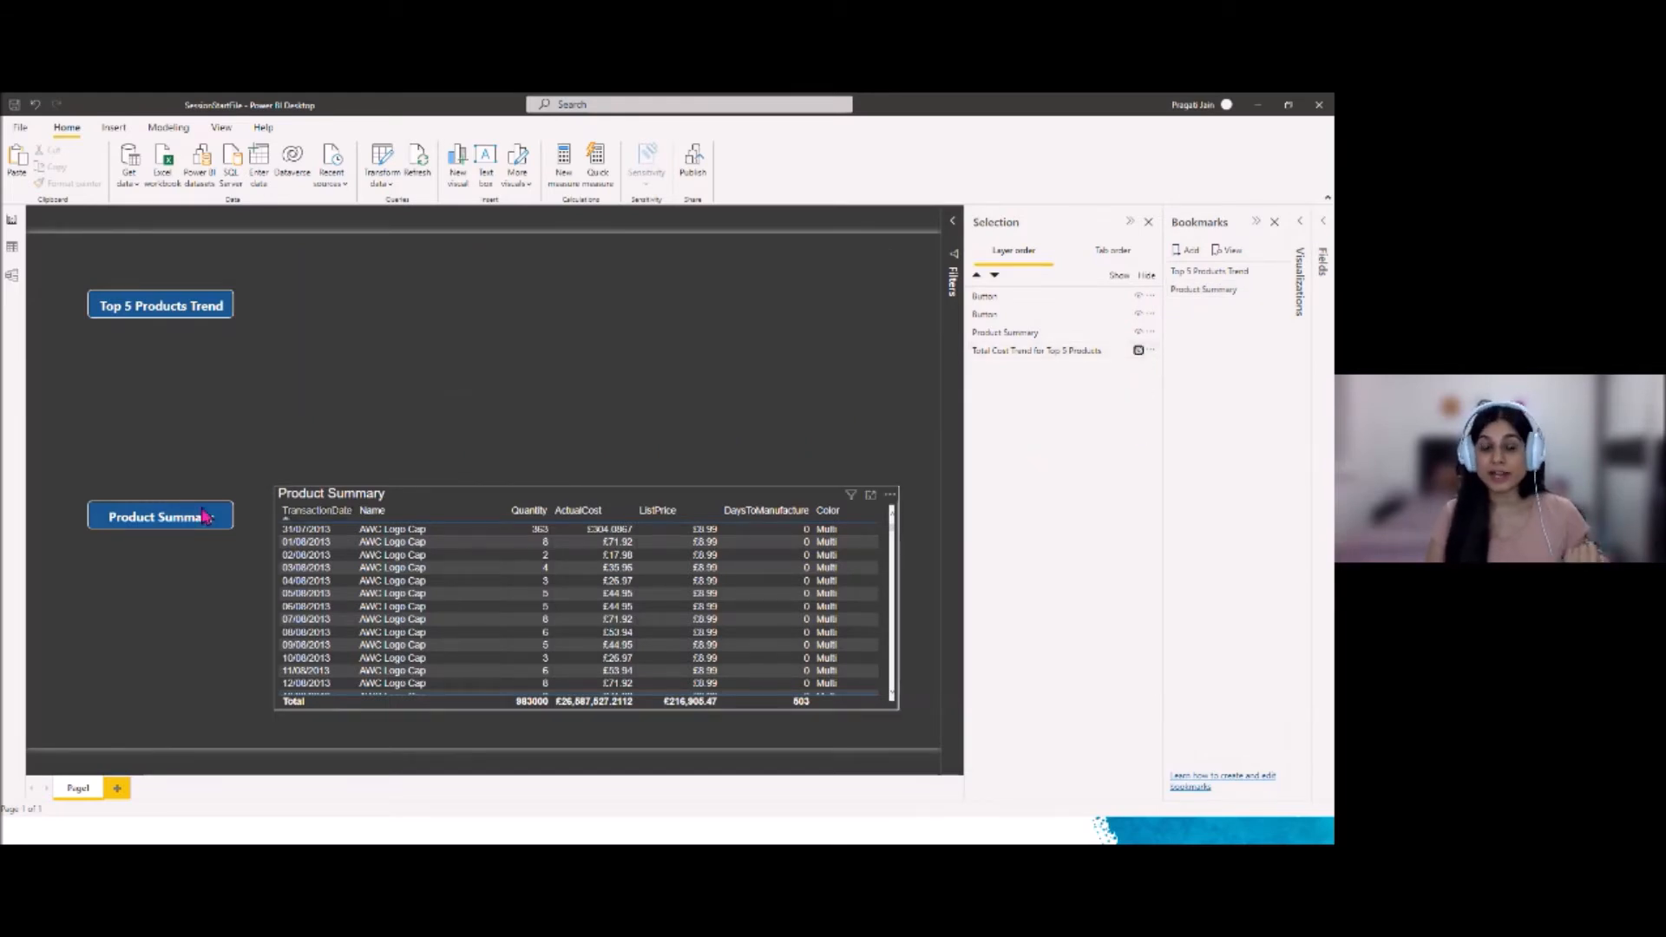
click(1138, 296)
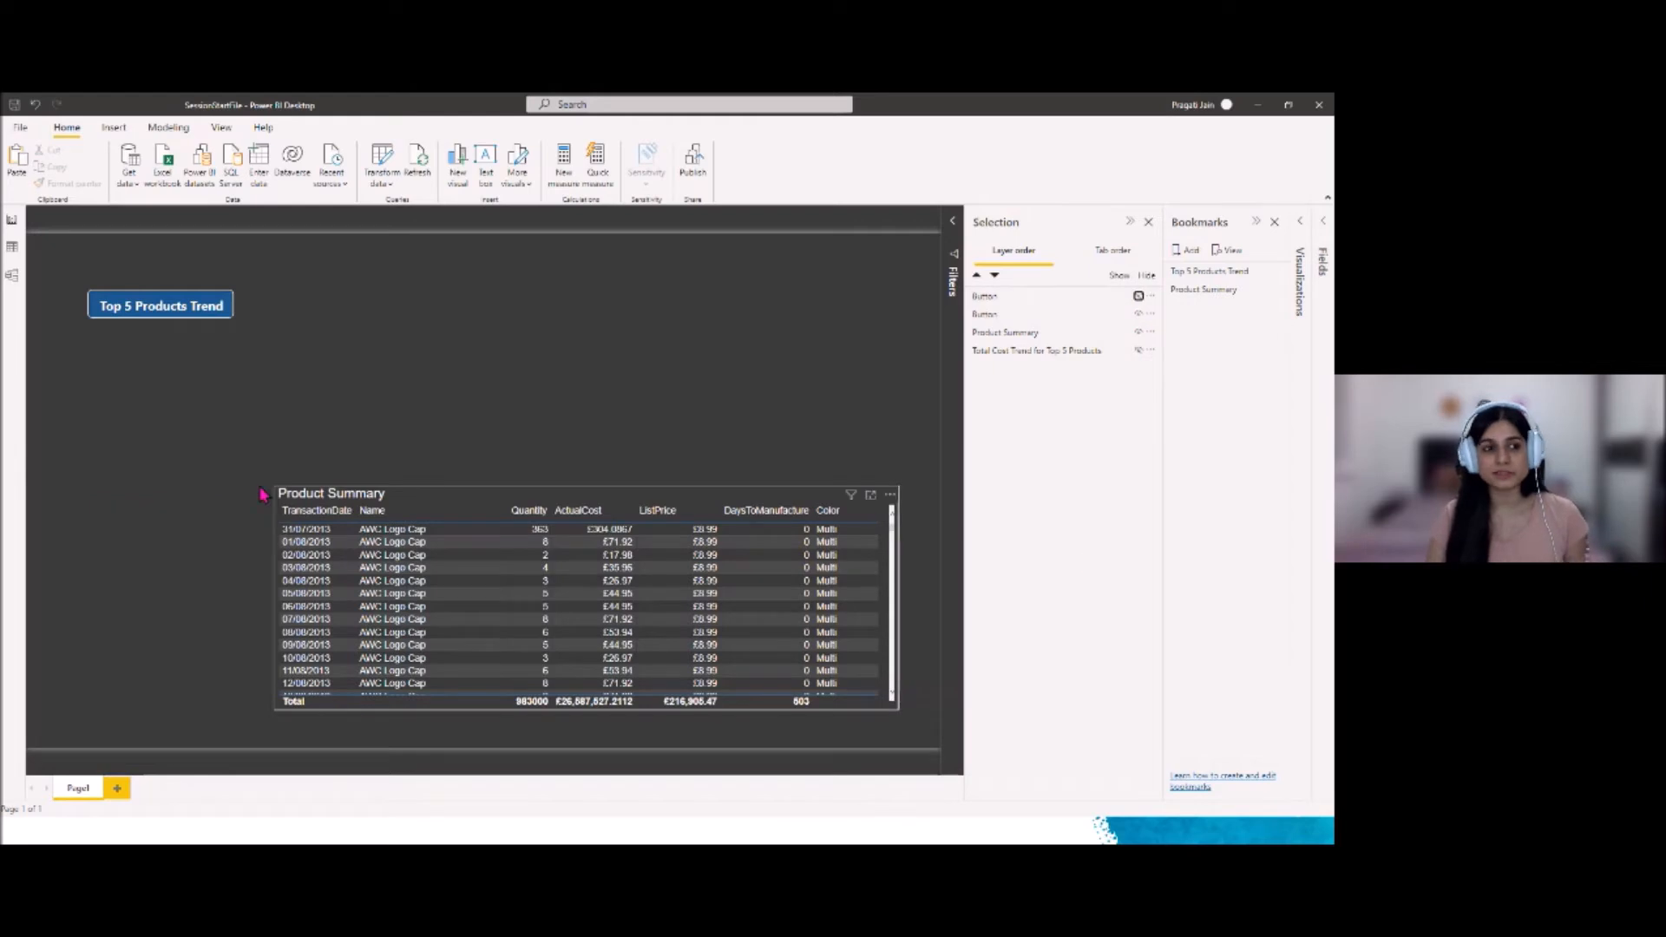
click(157, 318)
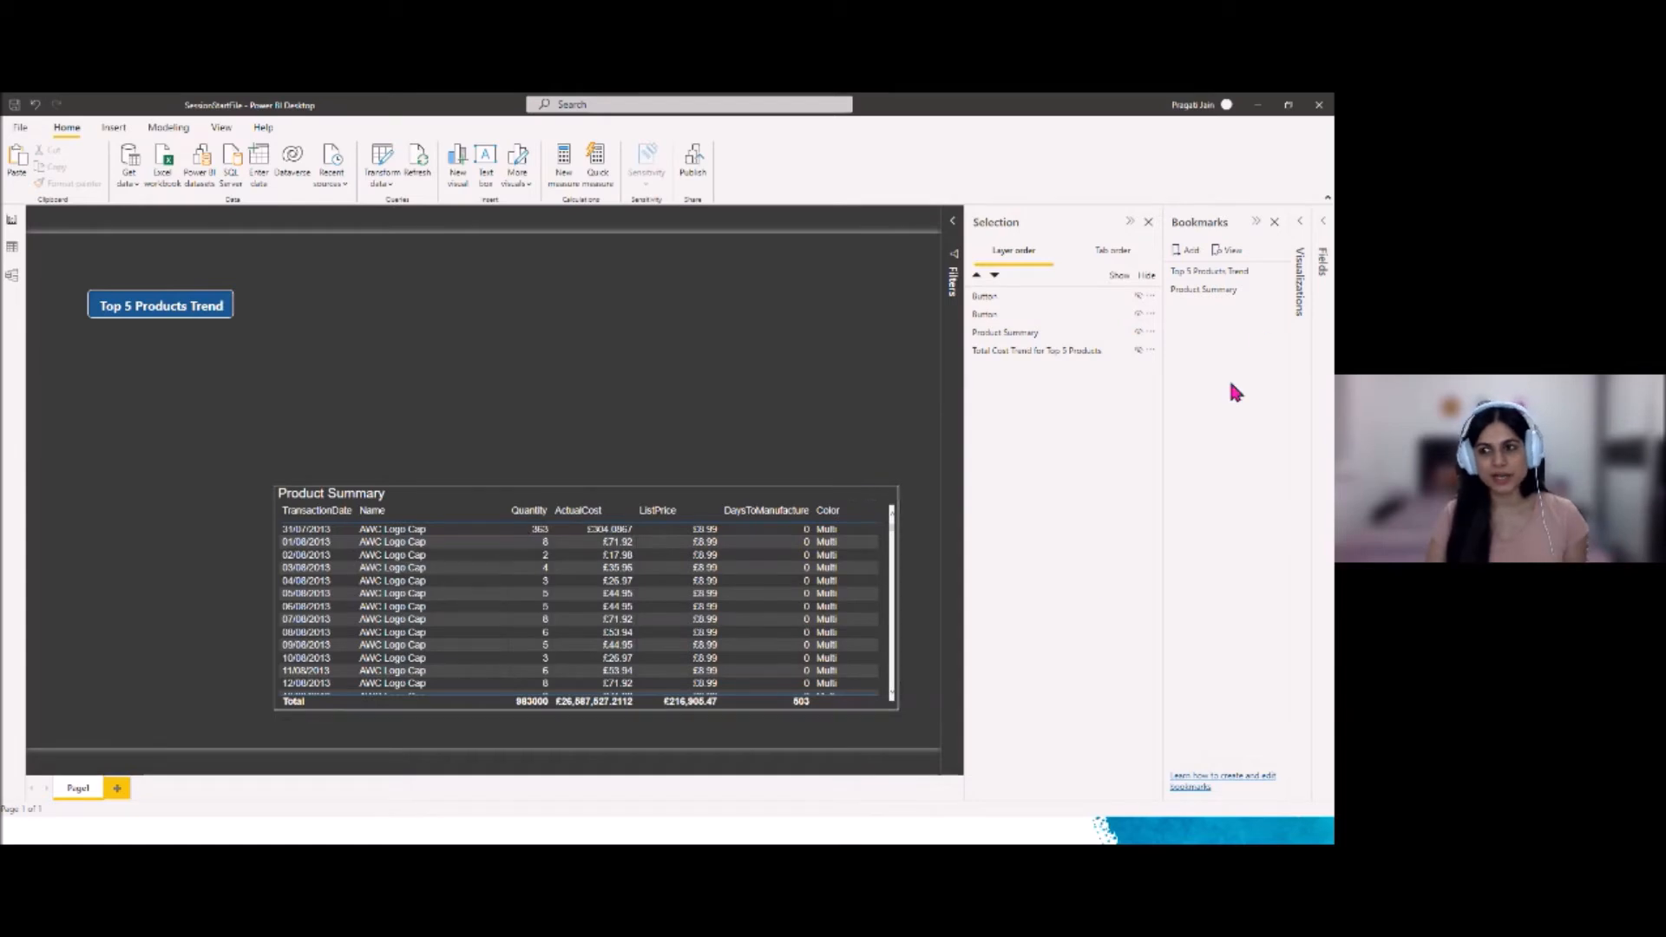
click(1277, 290)
click(1256, 302)
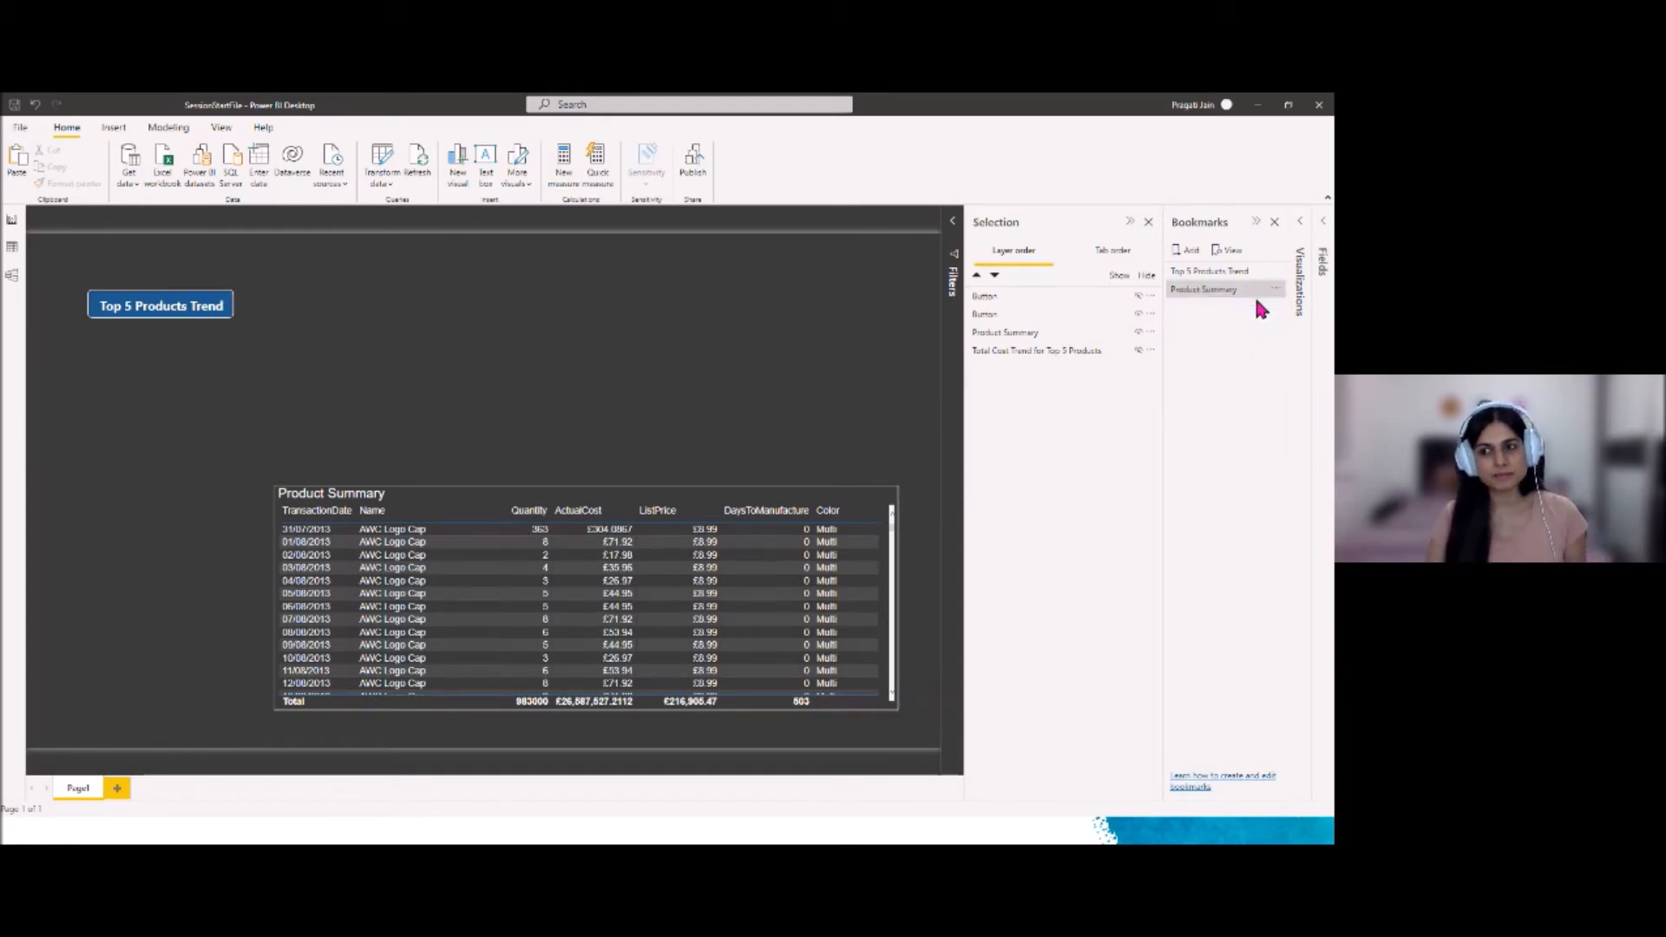
Show the Top 5 Products chart and the Product Summary button on the page again
click(1139, 352)
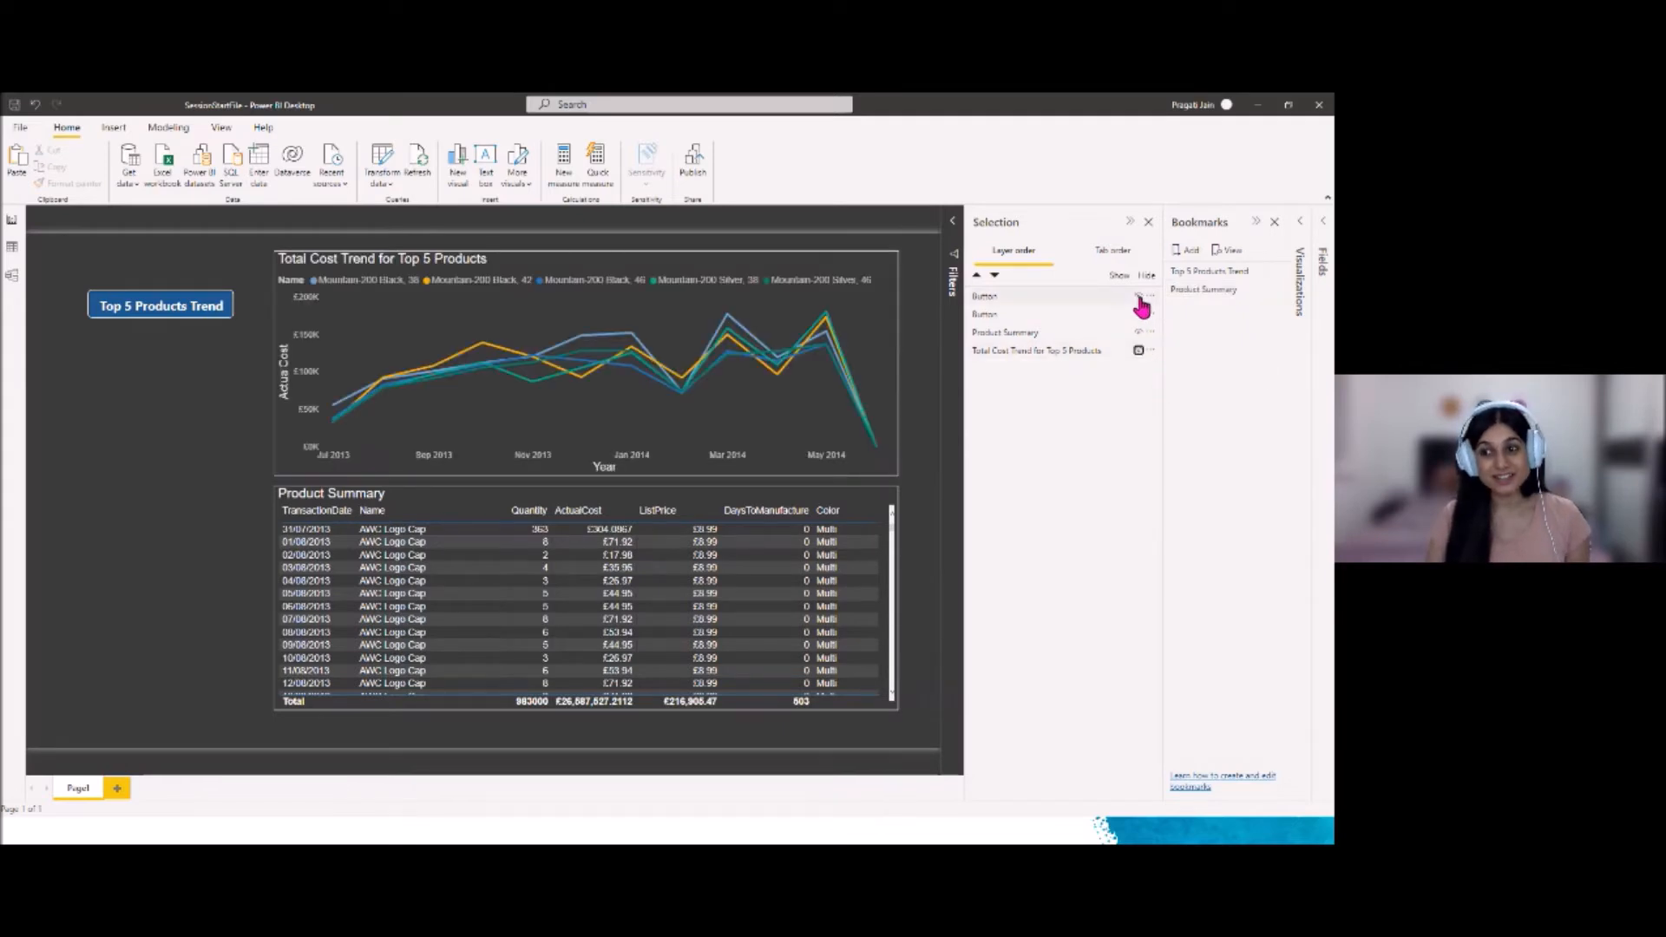
click(1138, 297)
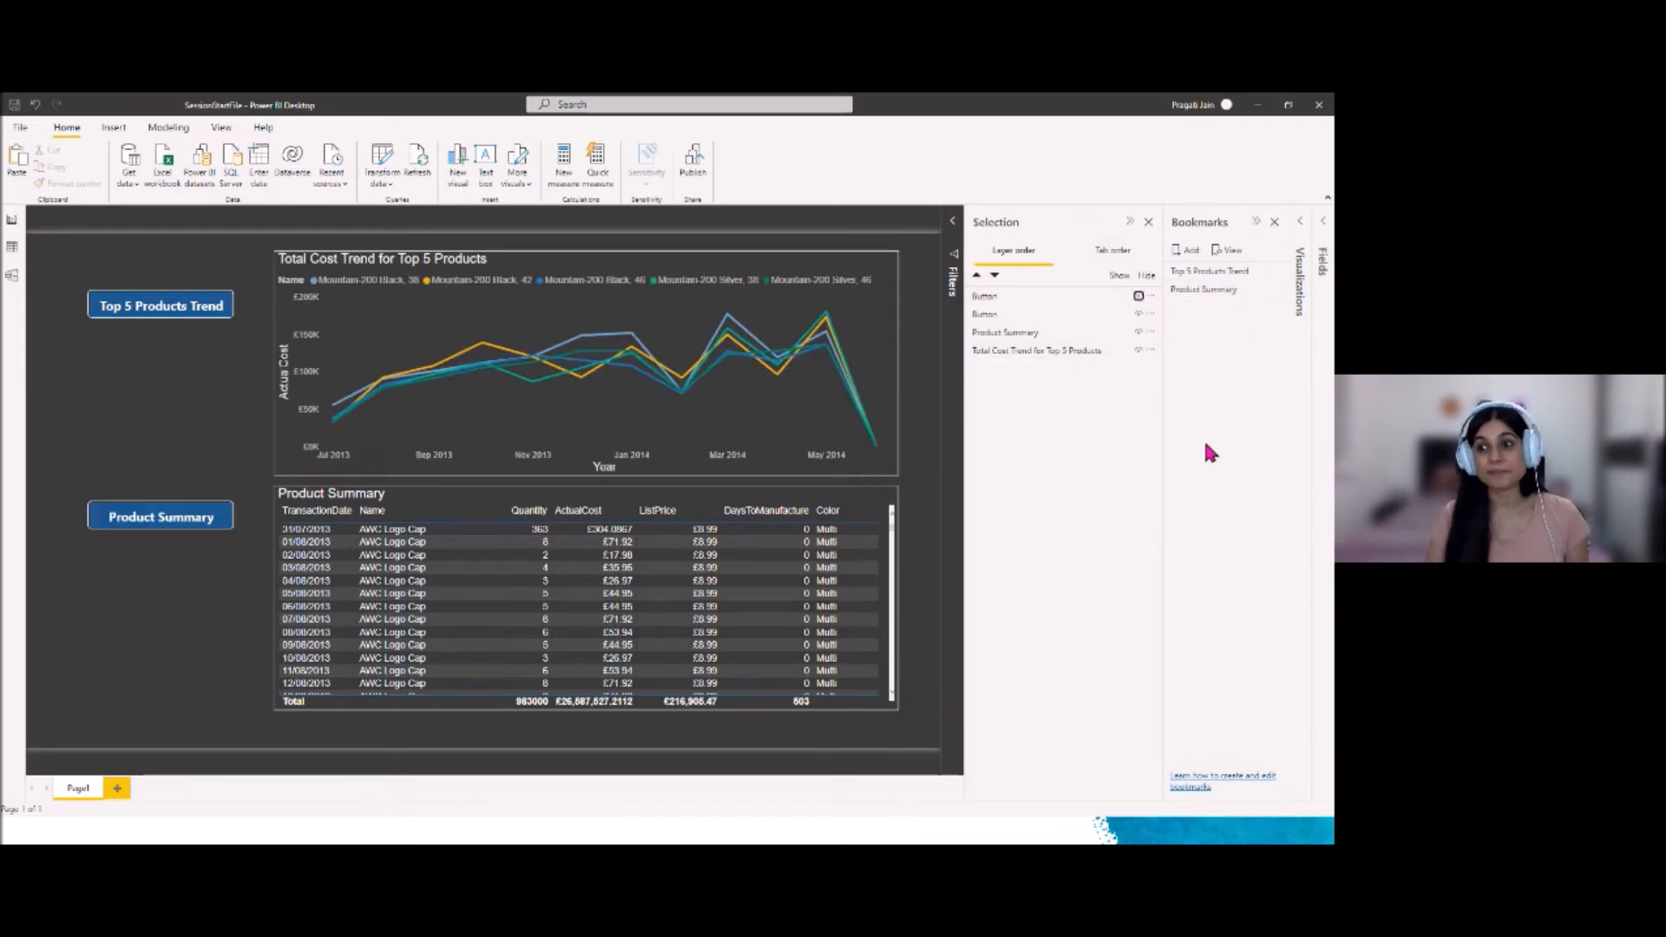
Test the Top 5 Products Trend and Product Summary bookmarks, and show the hidden chart and button on the page again
click(1227, 273)
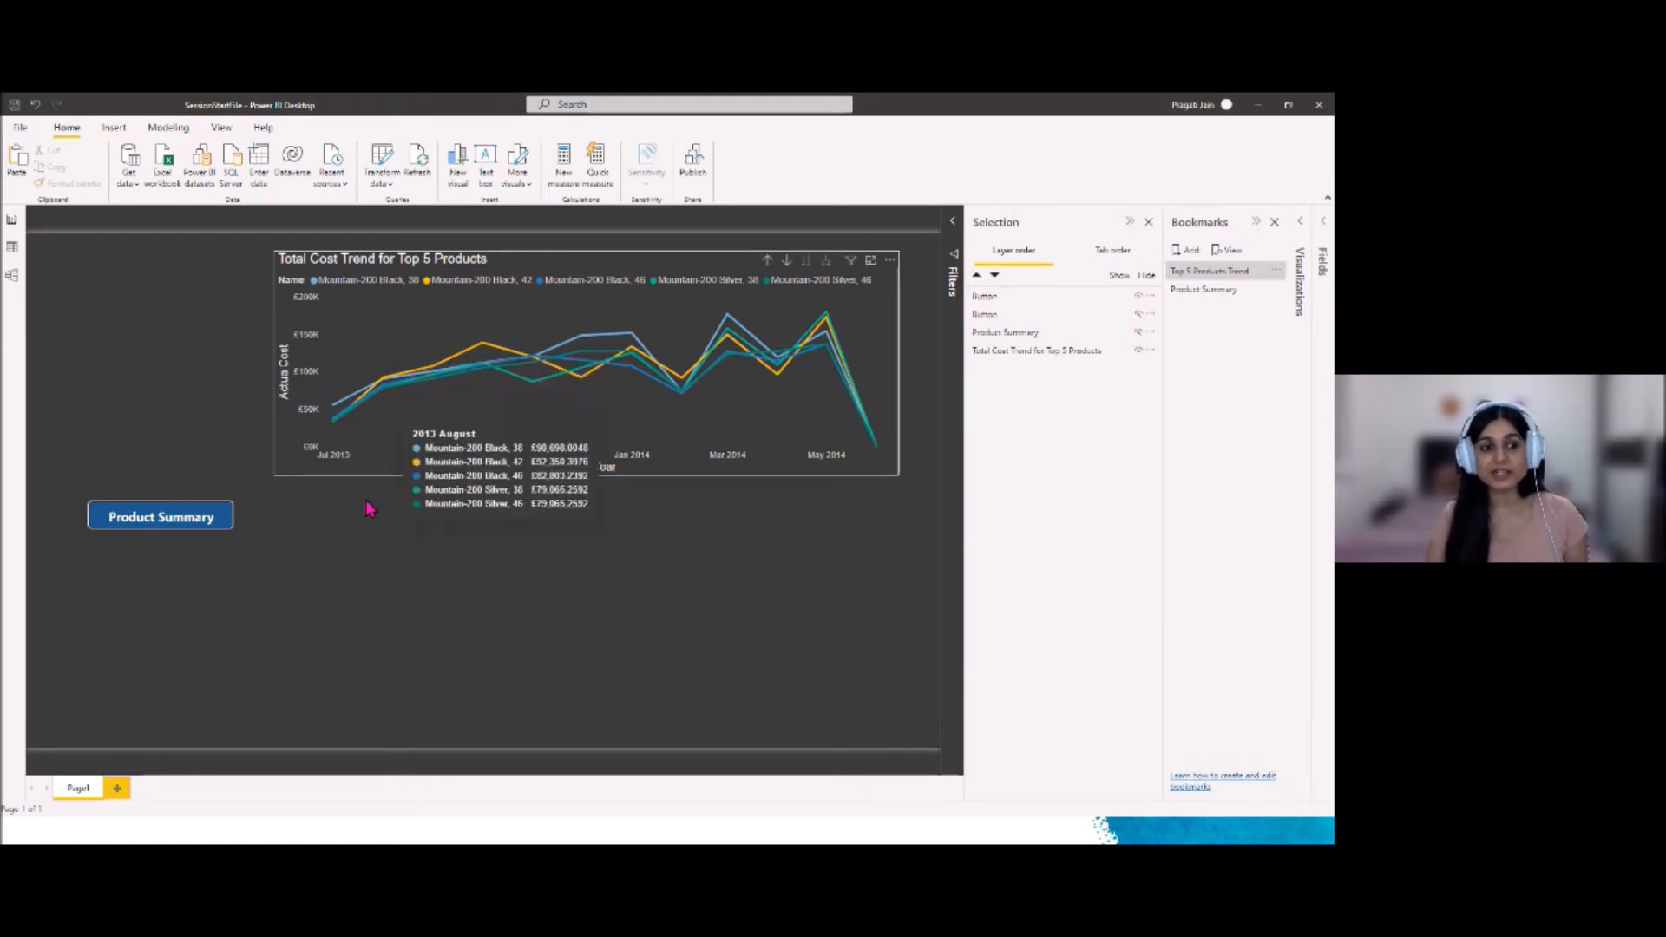
click(1212, 292)
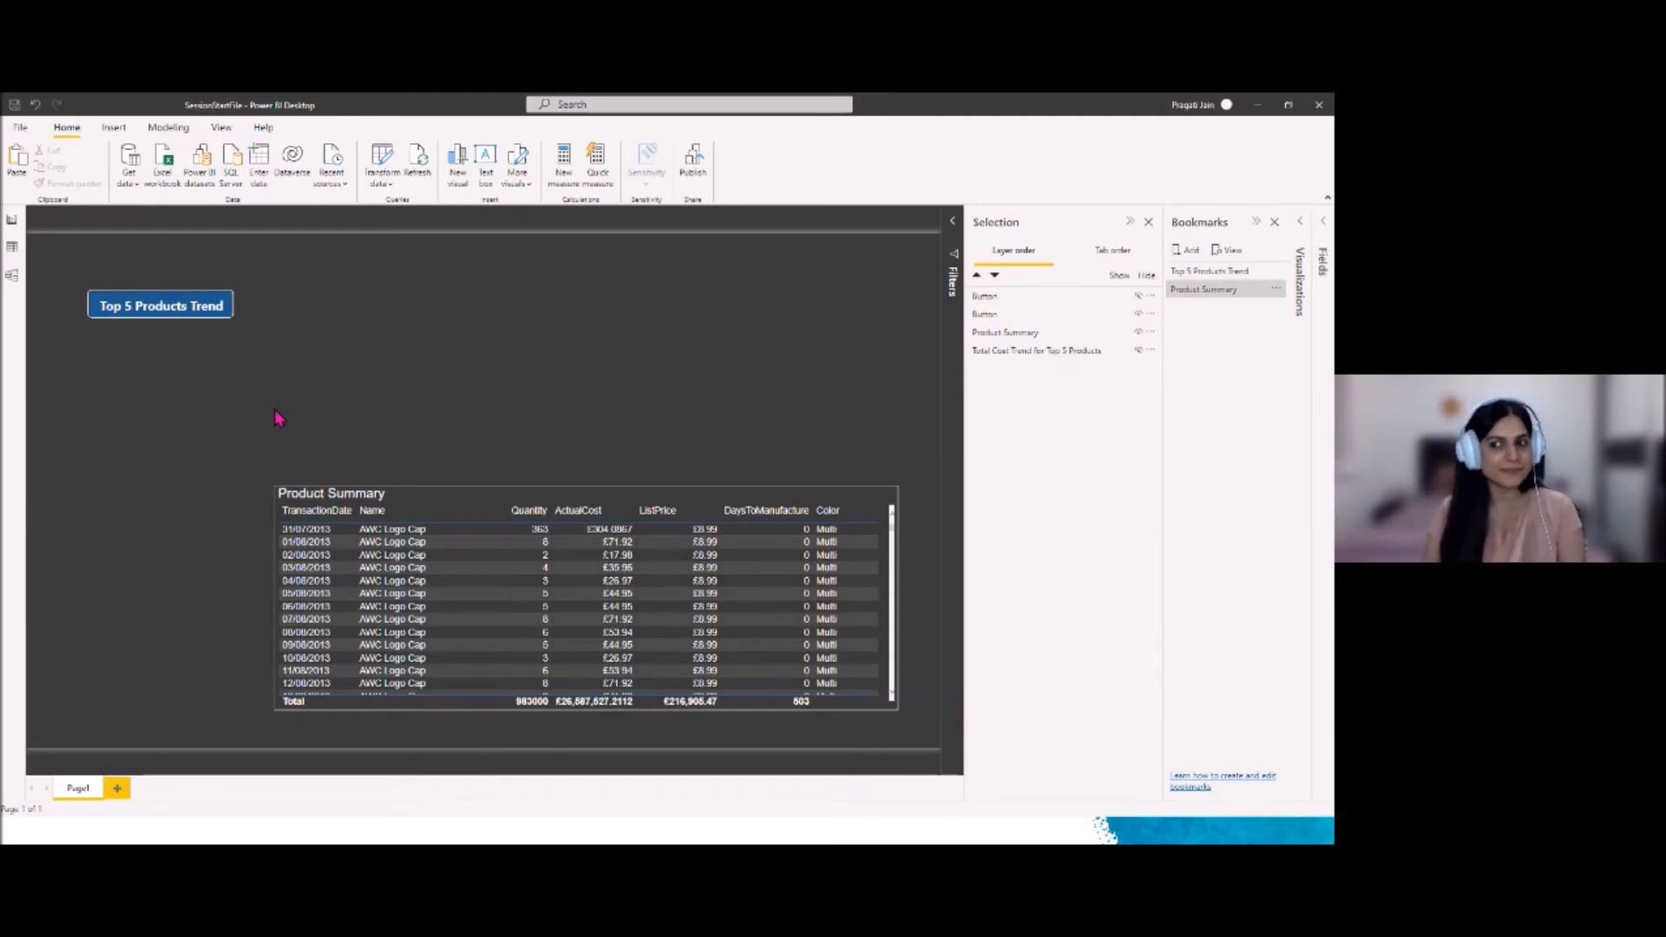
click(1138, 313)
click(1139, 350)
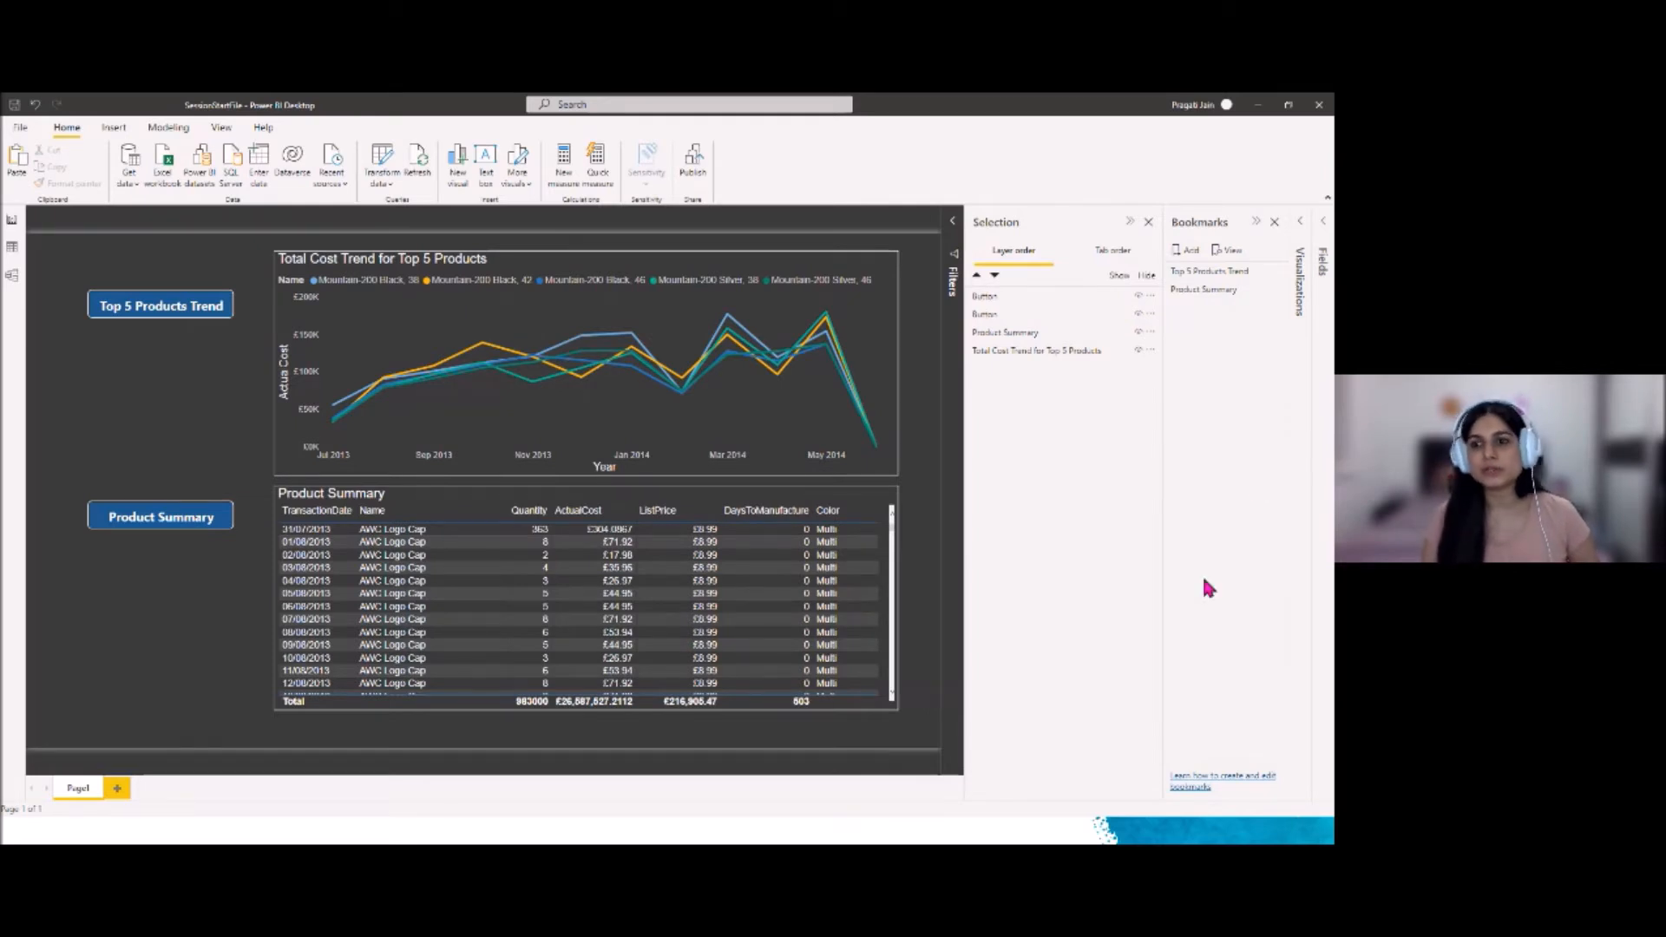
Turn on the Top 5 Products Trend button's action with type Bookmark and assign it the Top 5 Products Trend bookmark
click(1130, 224)
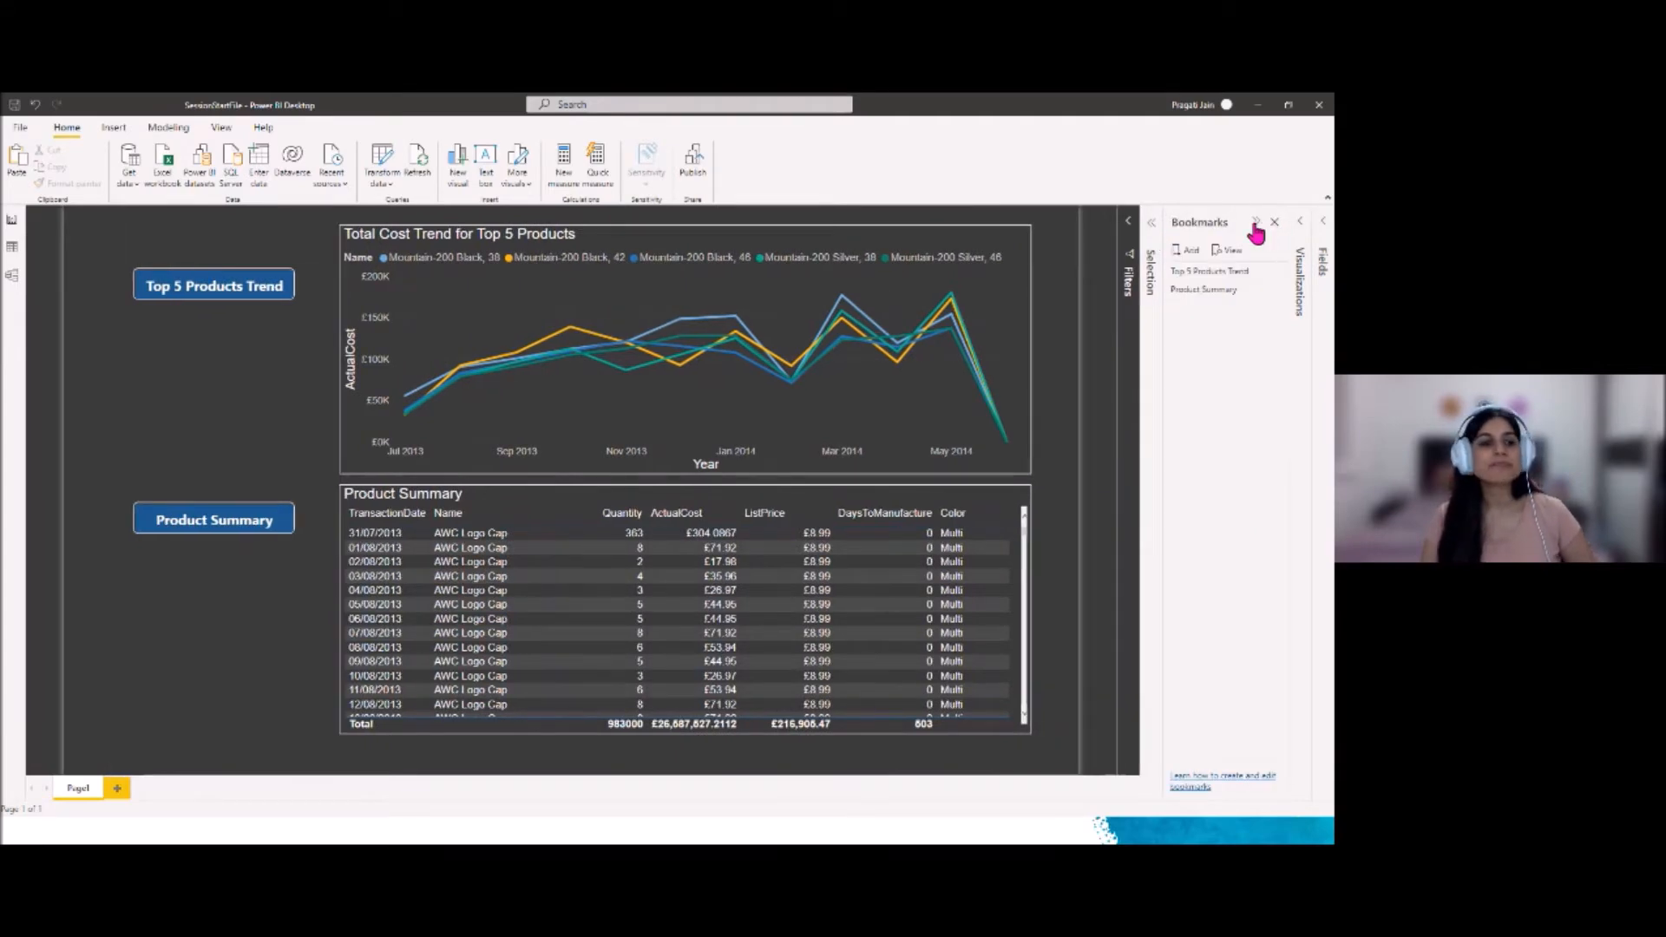
click(1255, 224)
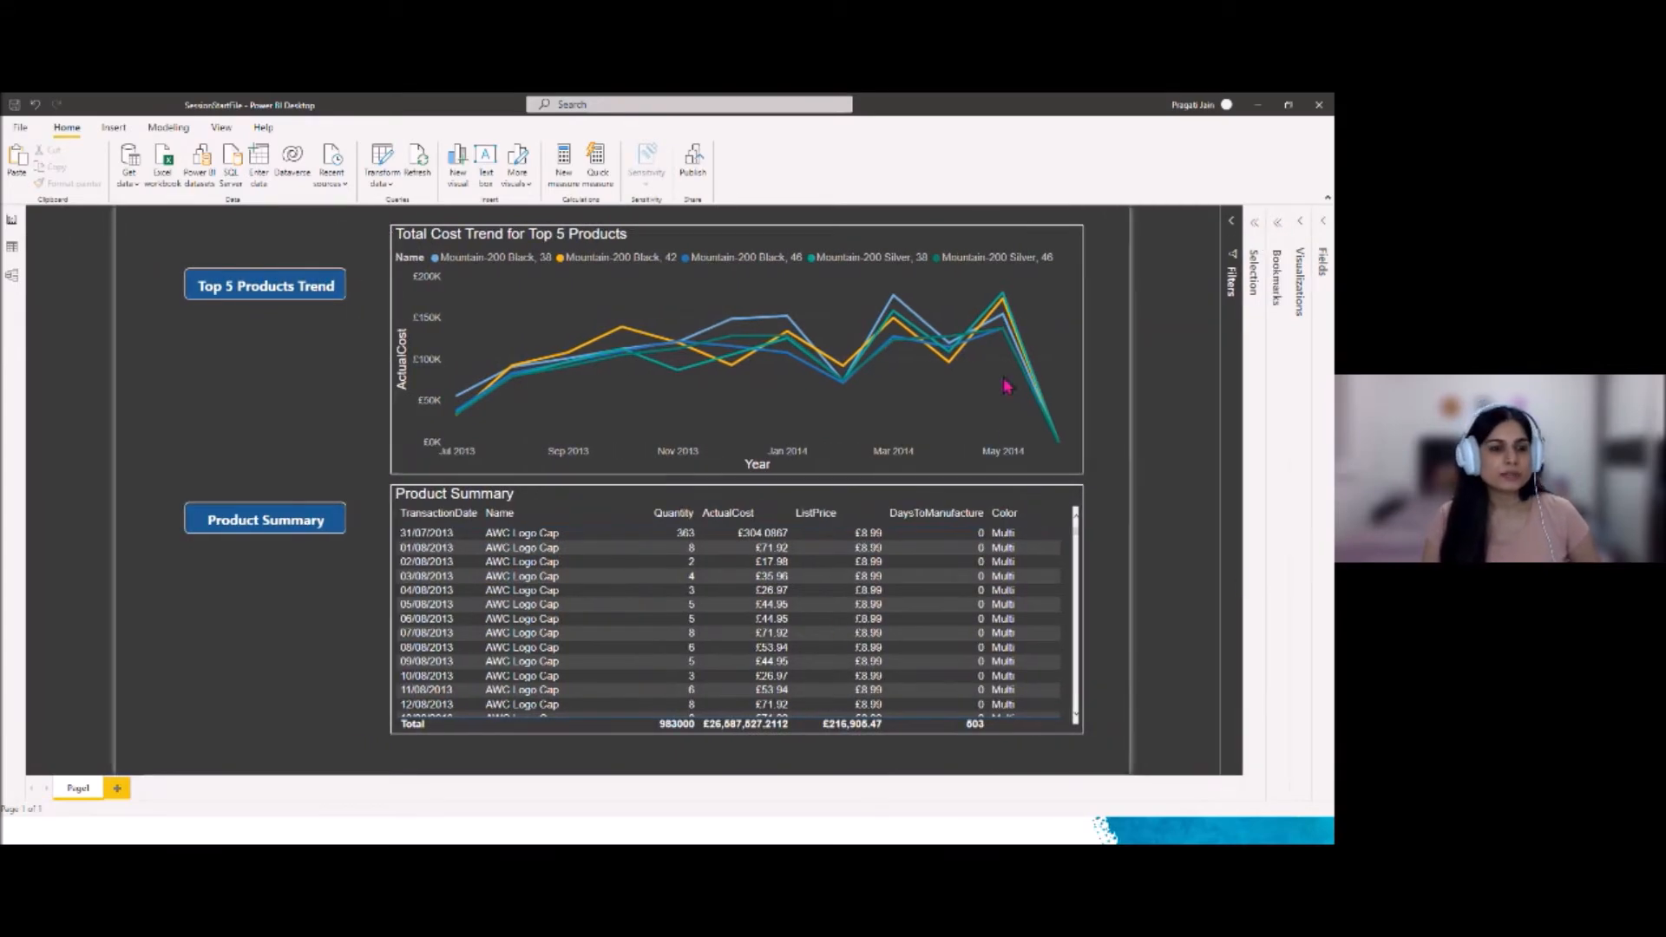
click(266, 291)
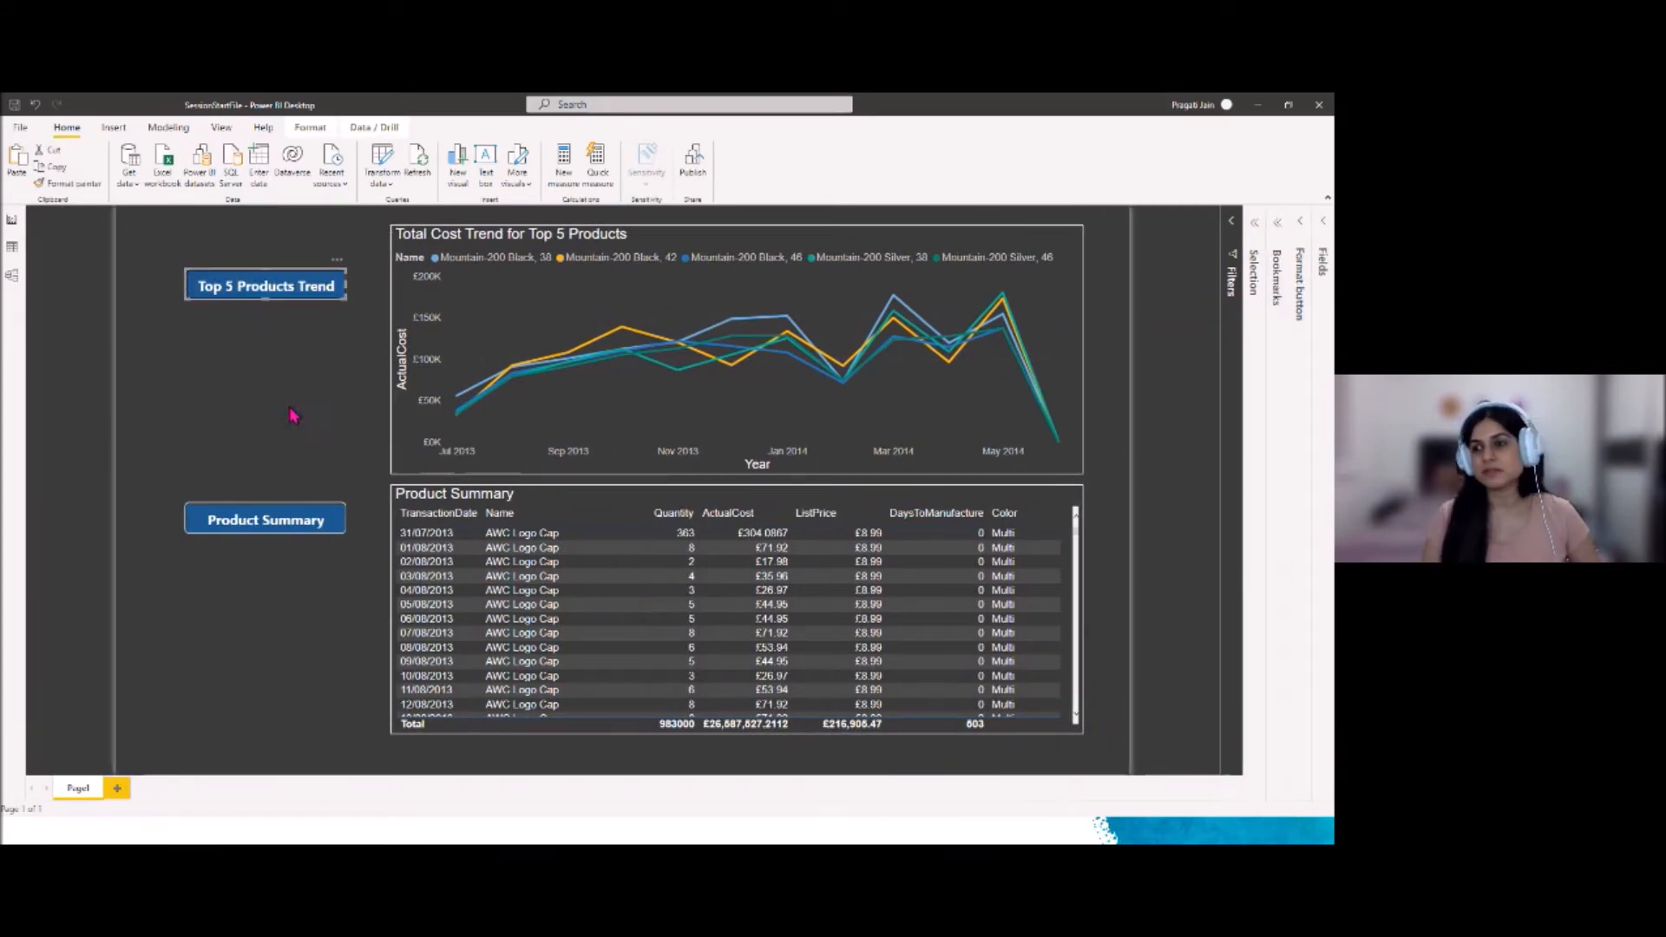
click(1300, 228)
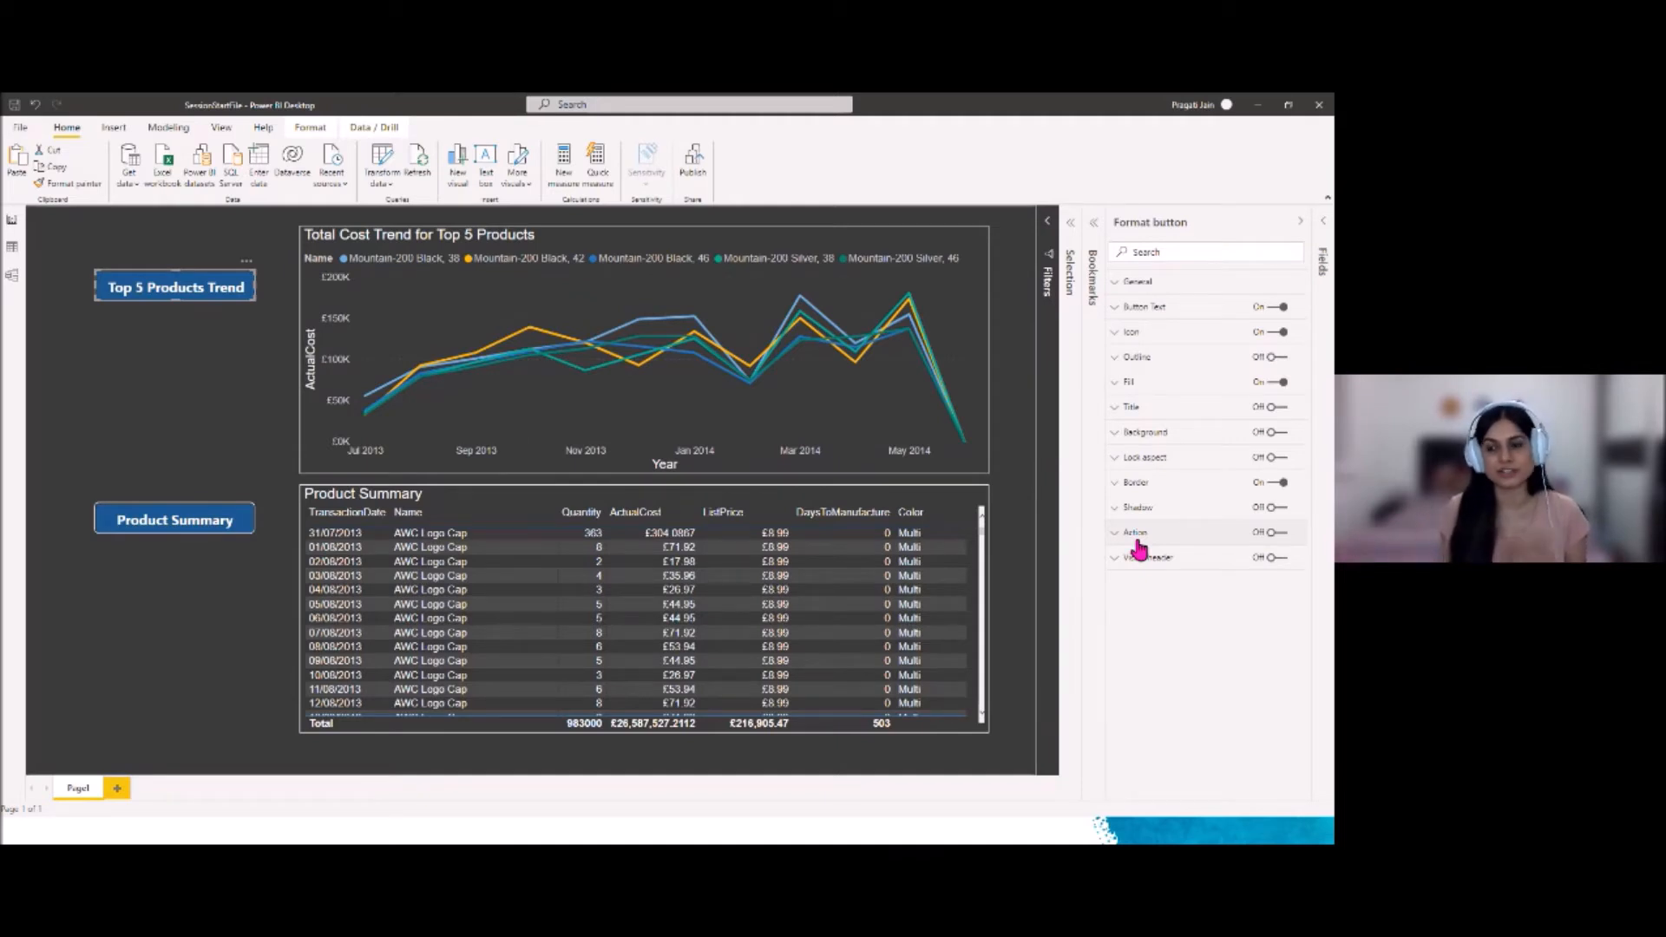
click(1276, 533)
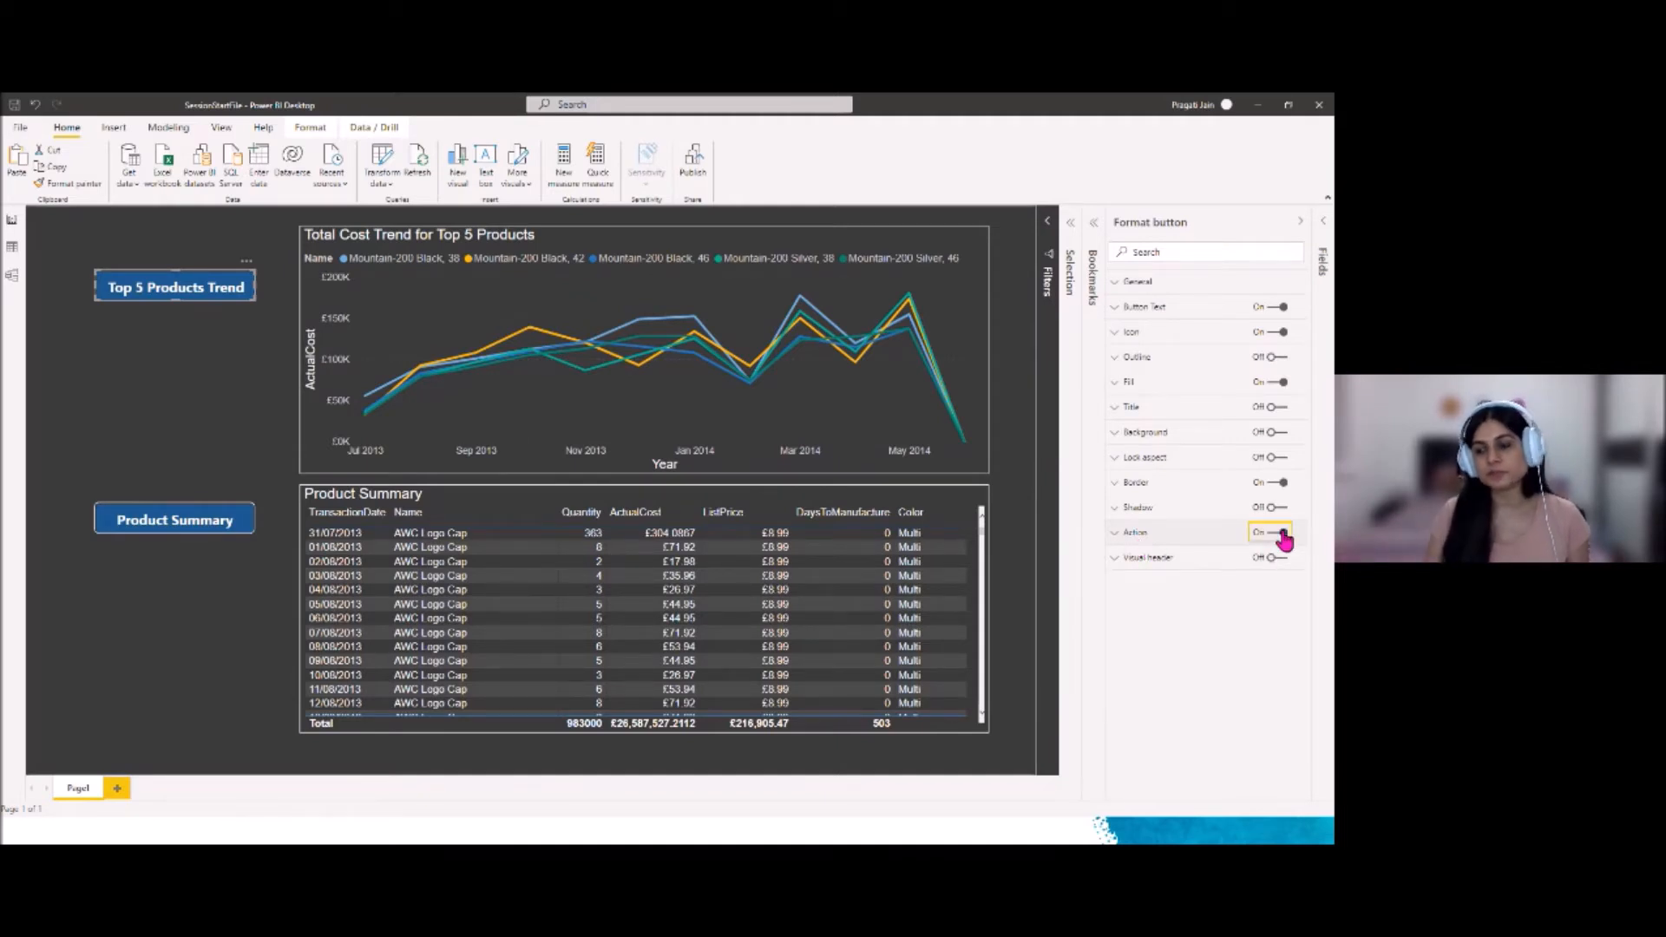
click(1114, 534)
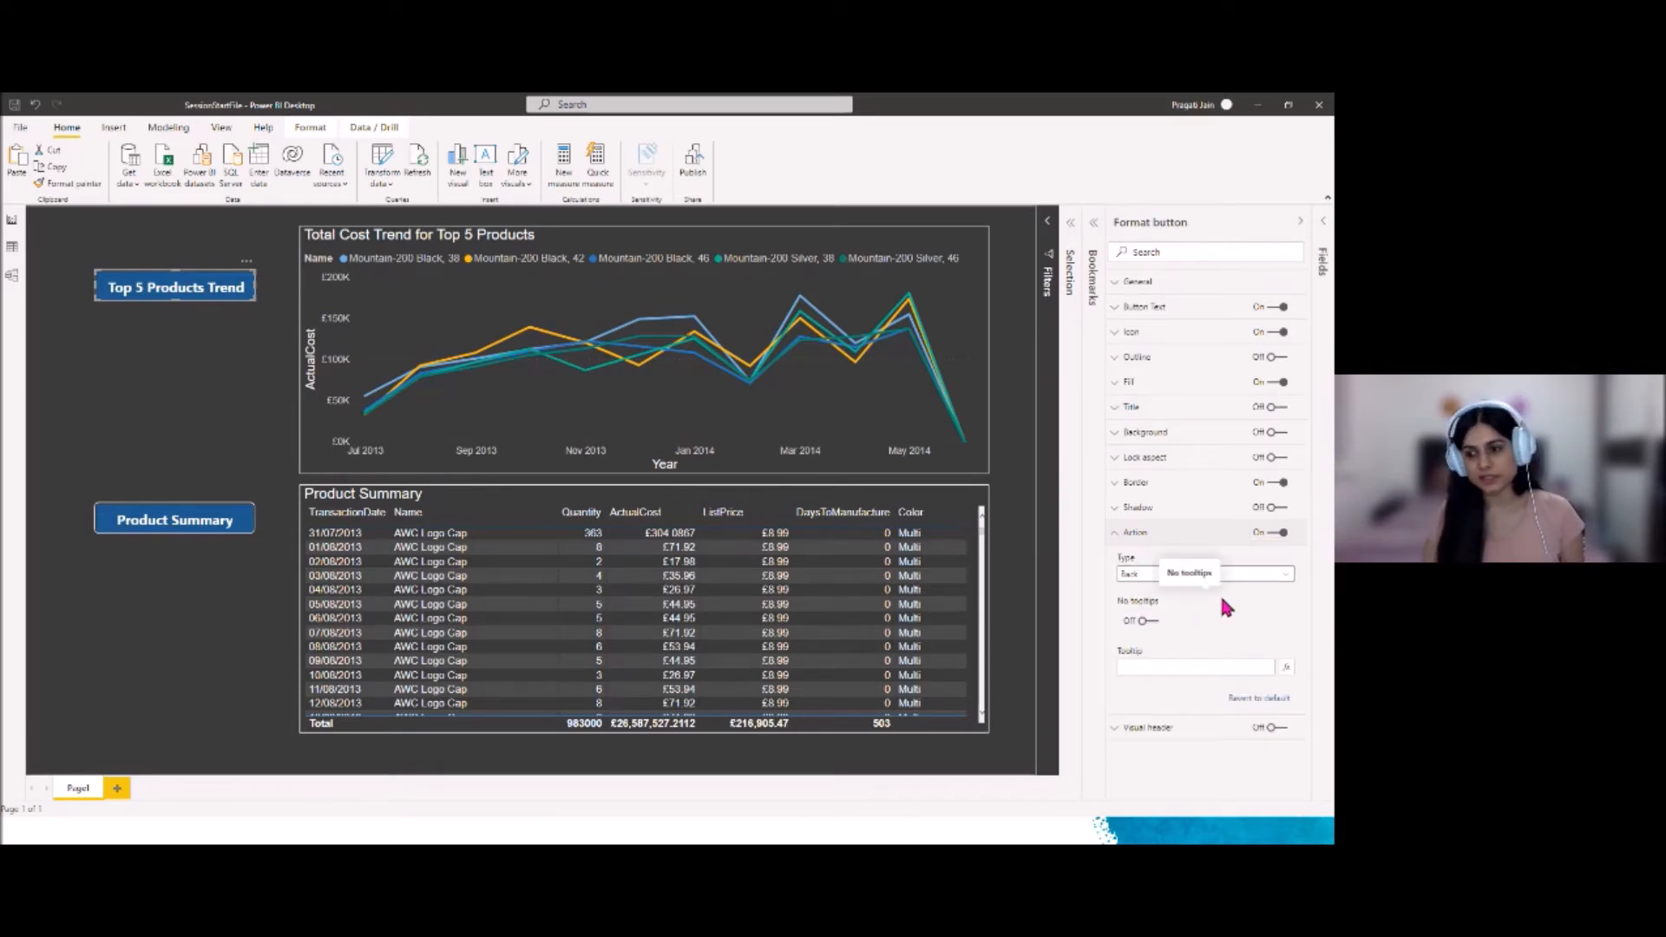
click(1287, 577)
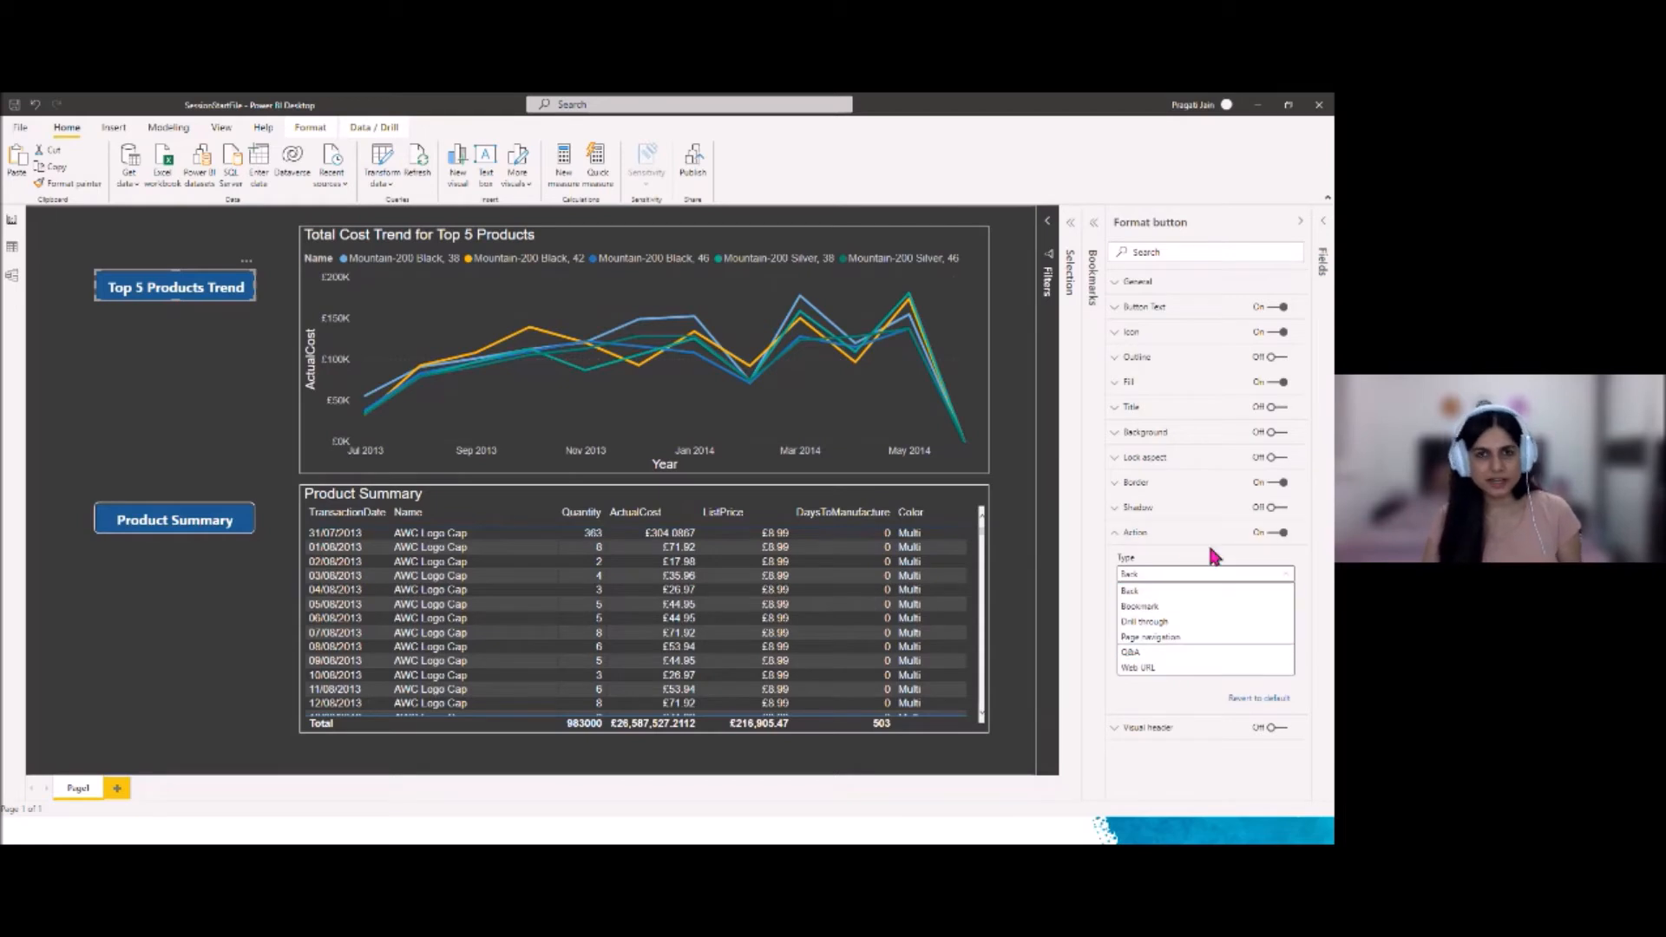
click(1205, 608)
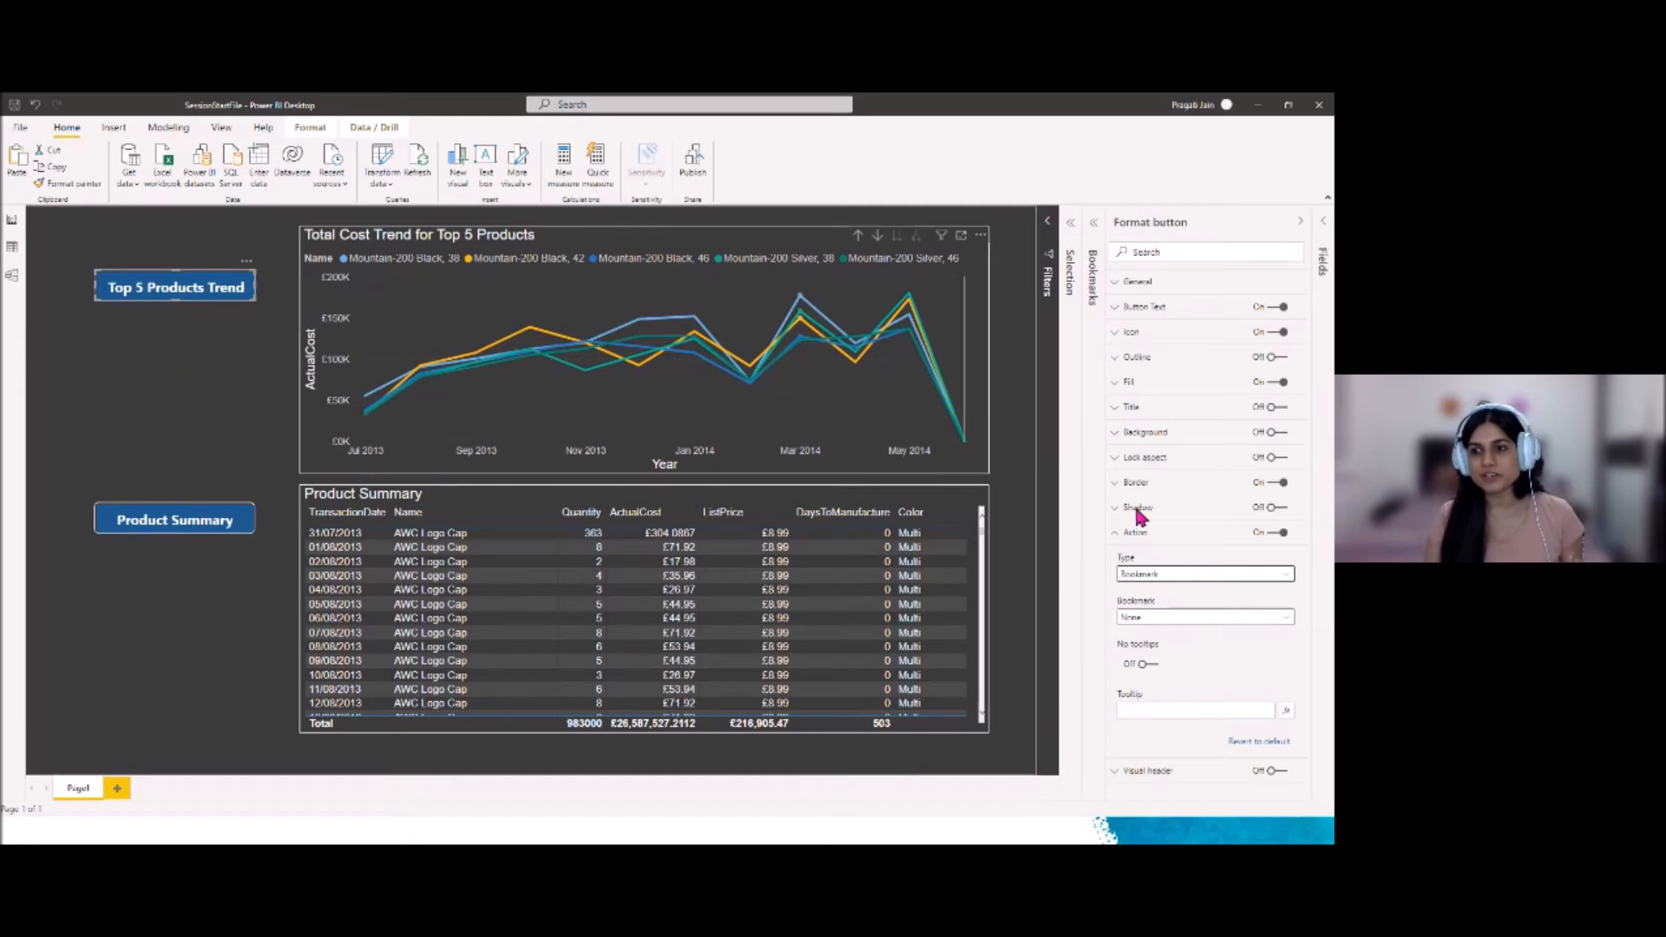
click(1095, 224)
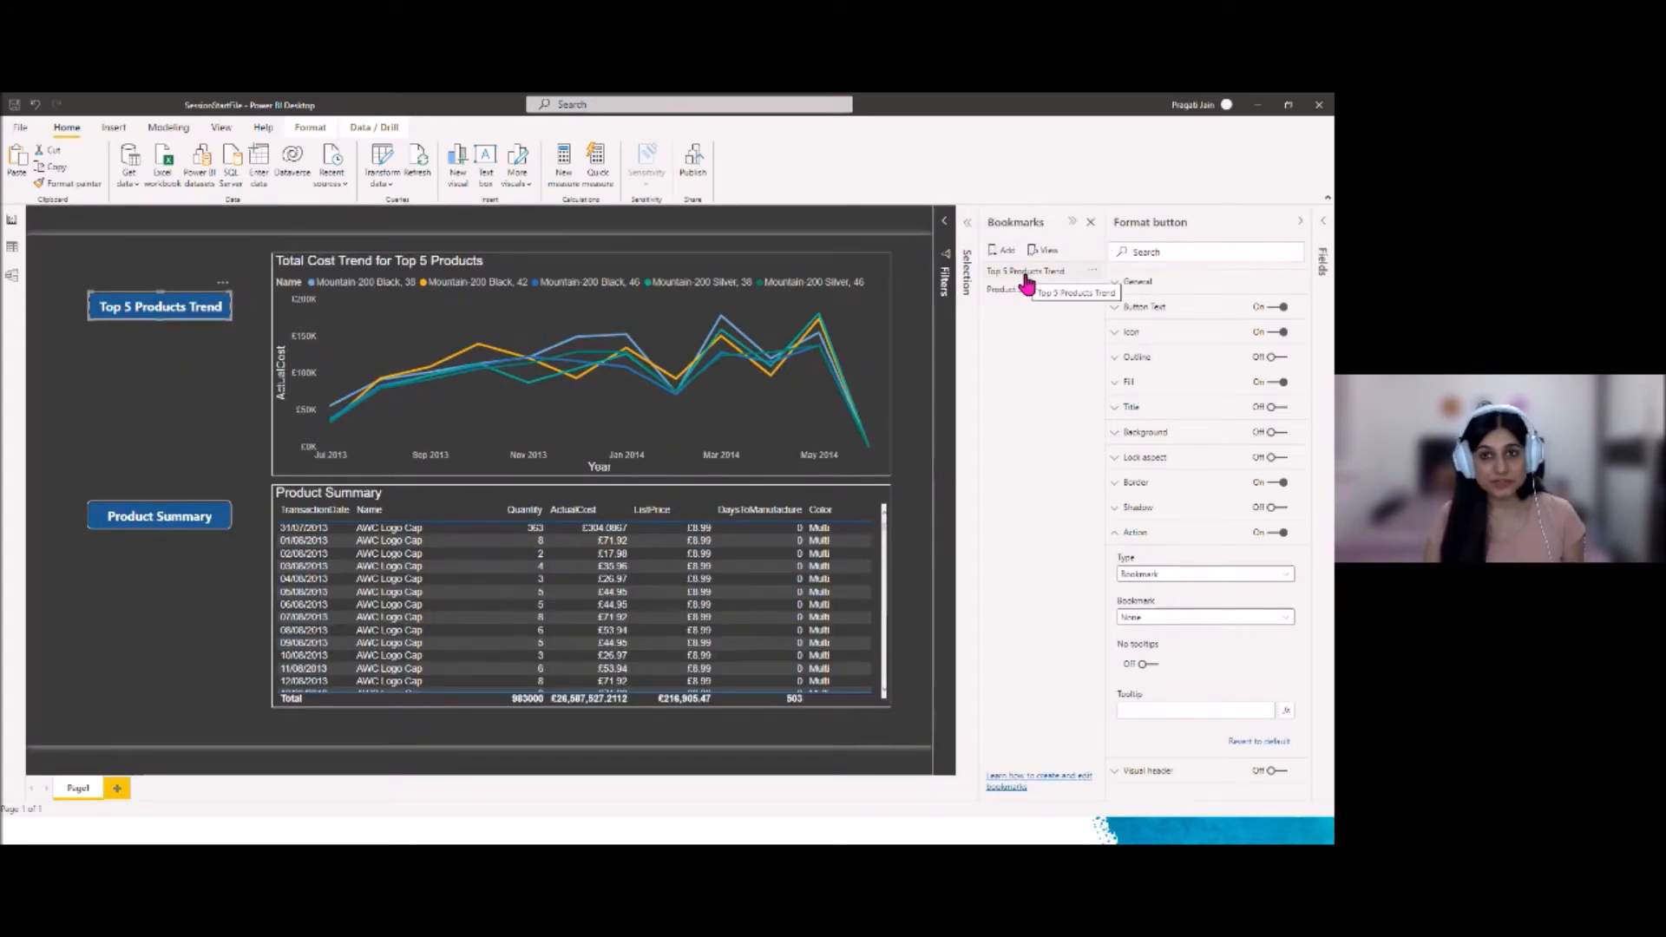
click(1283, 619)
click(1232, 649)
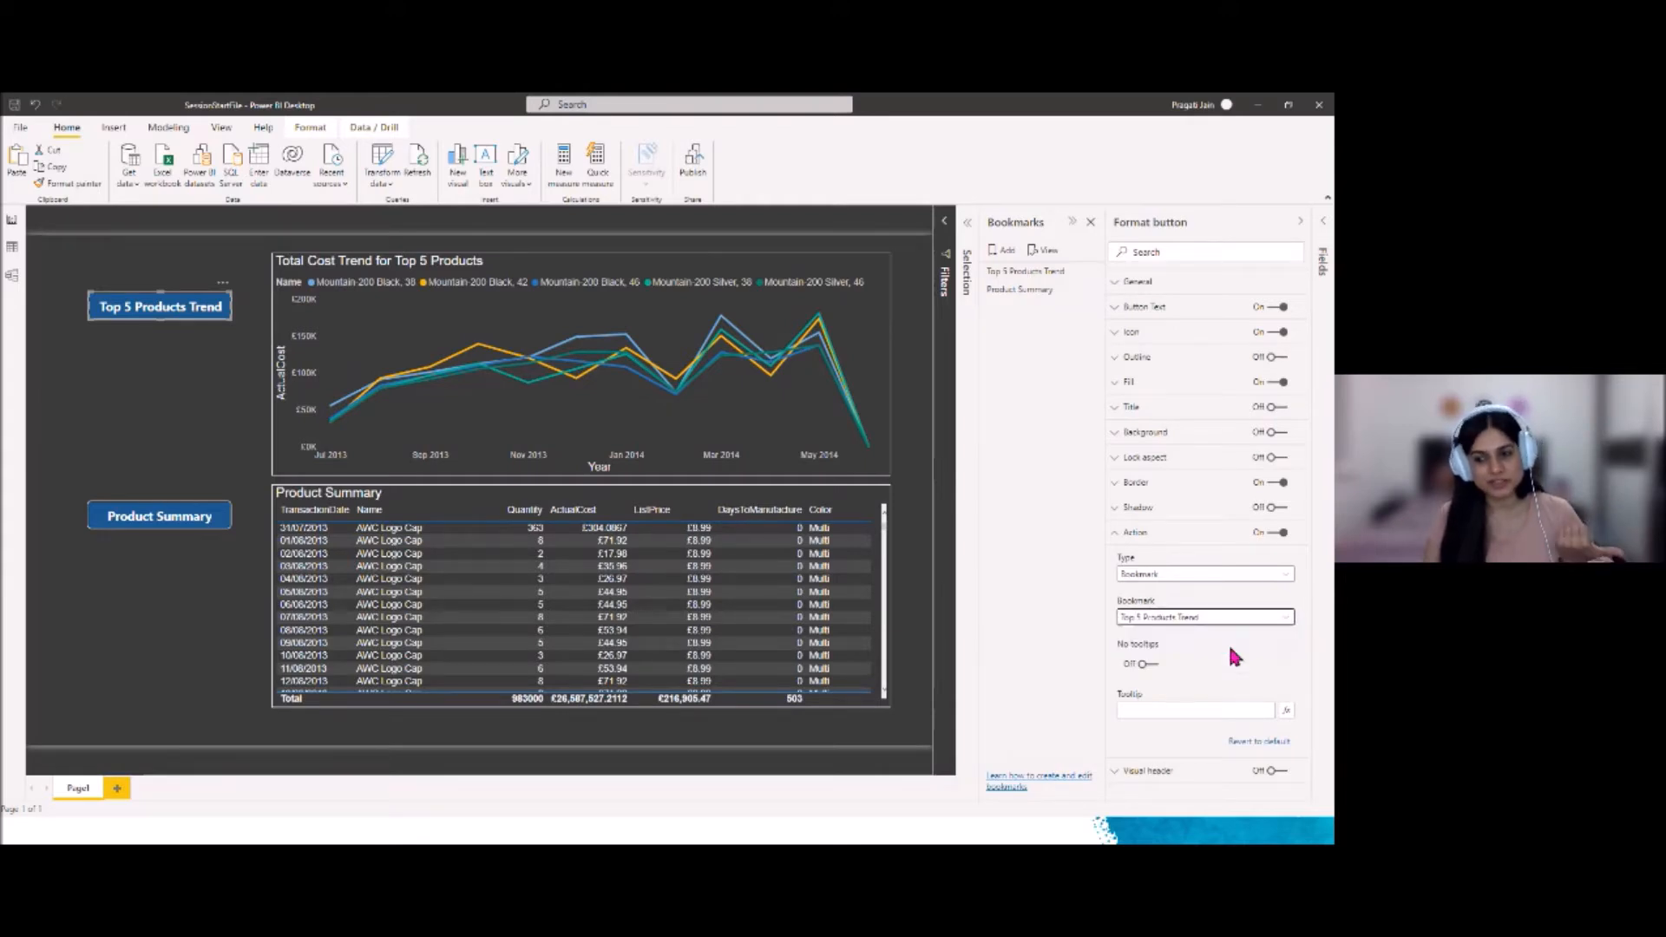
Give the Top 5 Products Trend button the tooltip "Click here to view Top 5 products Cost Trend!", copy that text, and leave tooltips enabled
click(1218, 709)
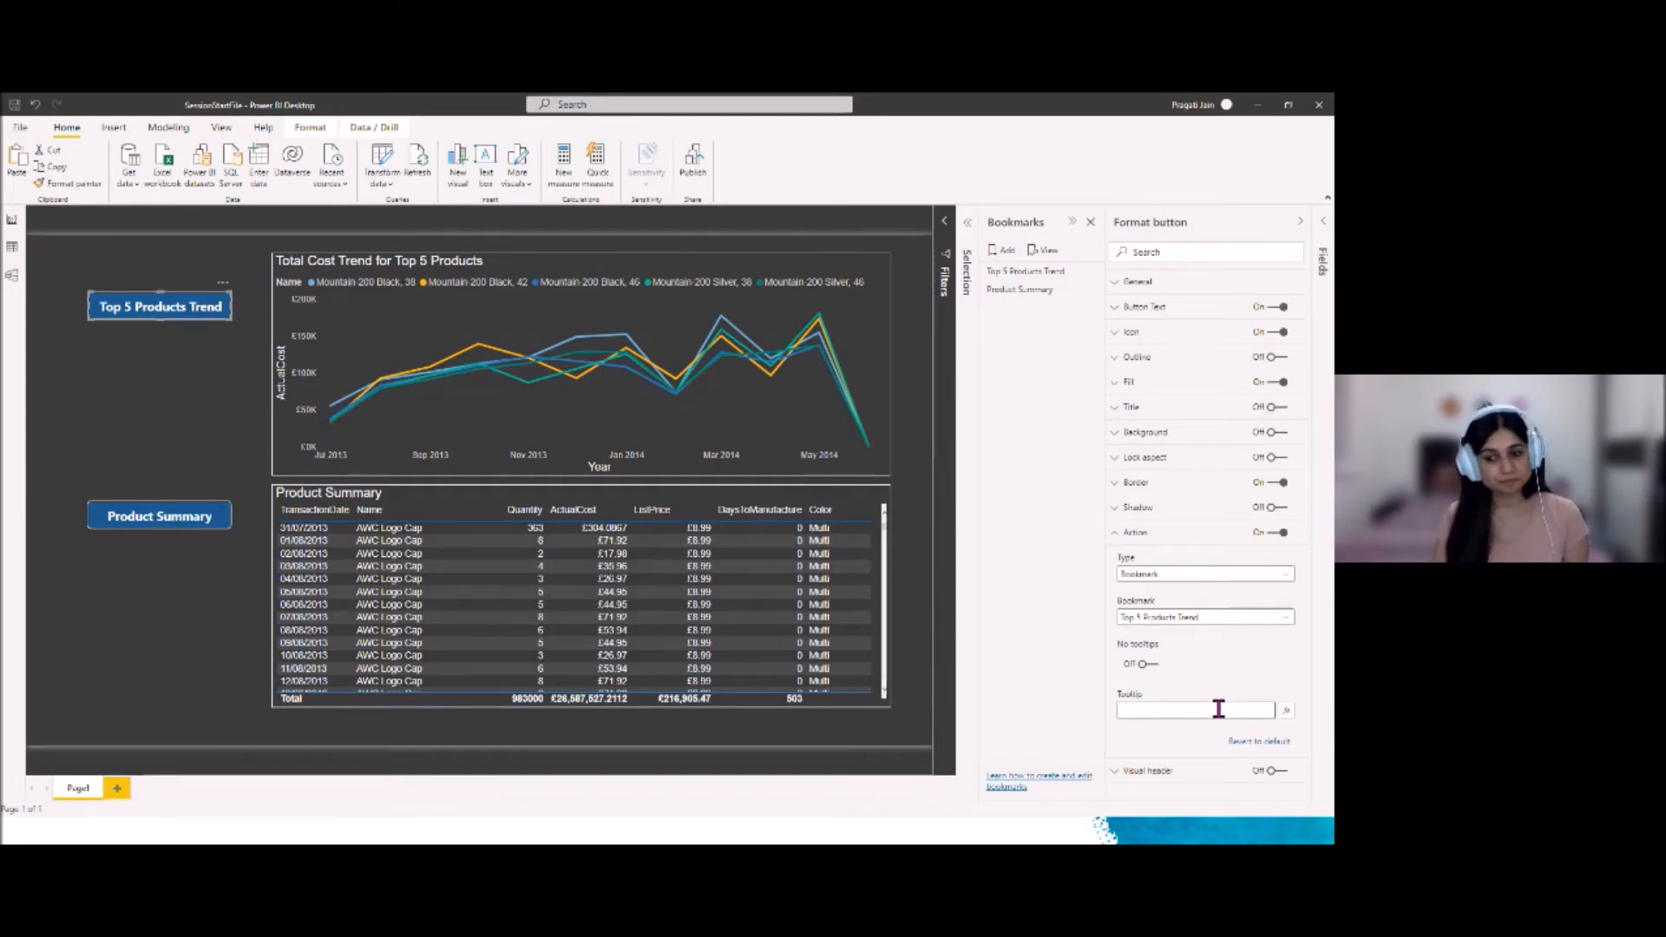
text(Click he)
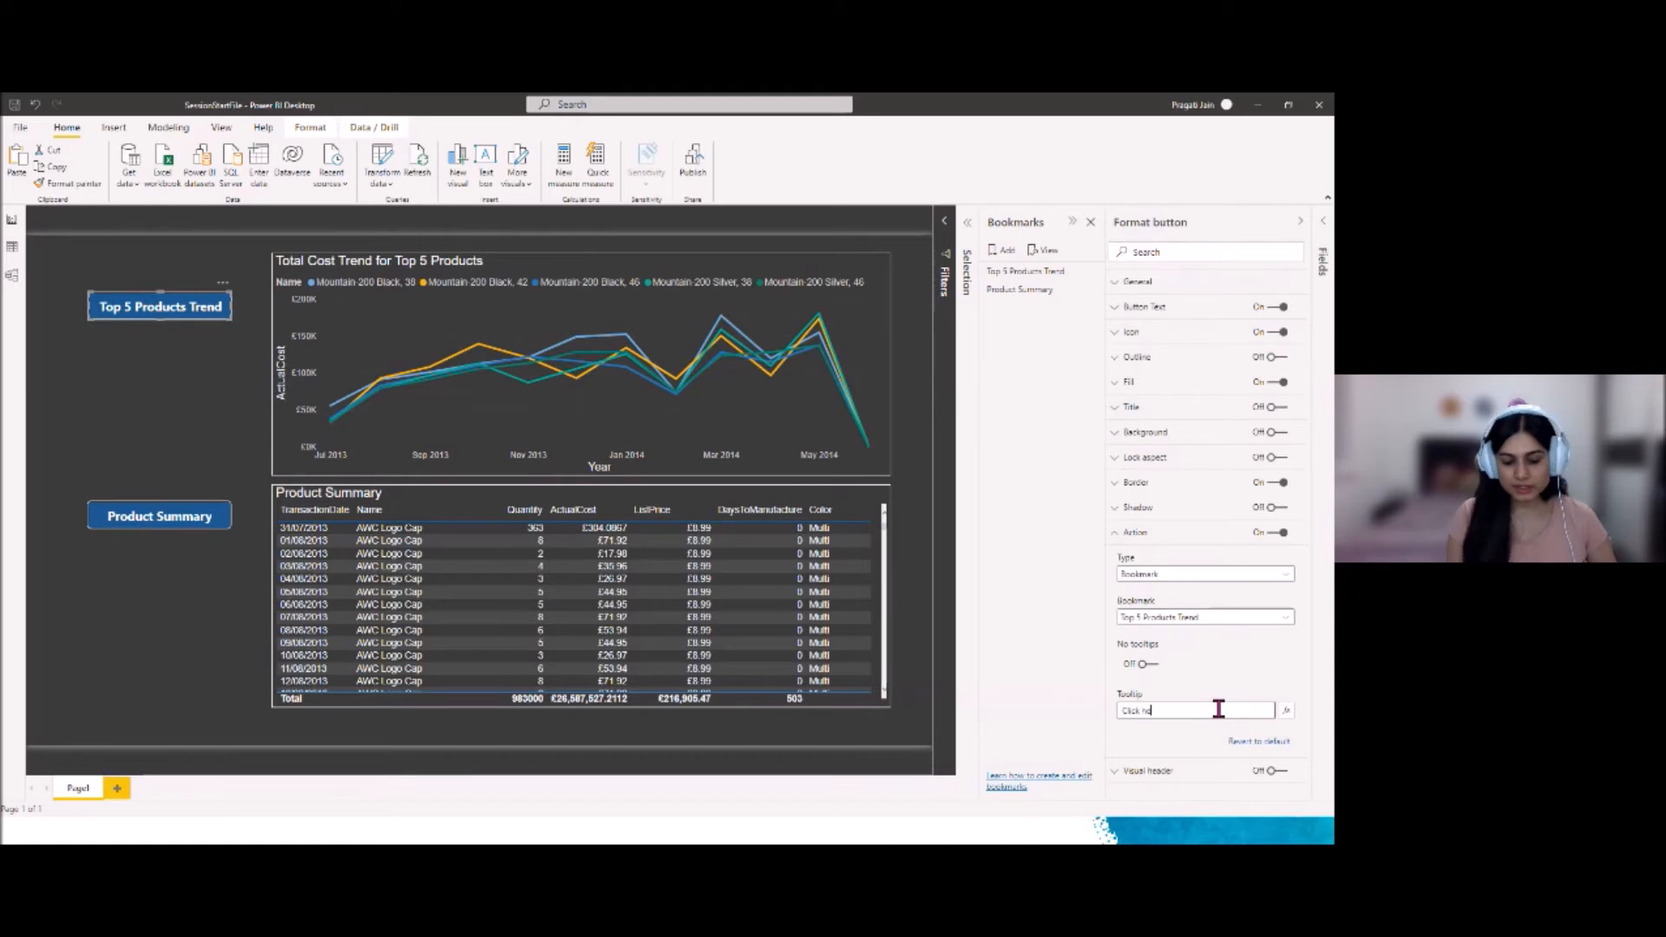
text(re to view)
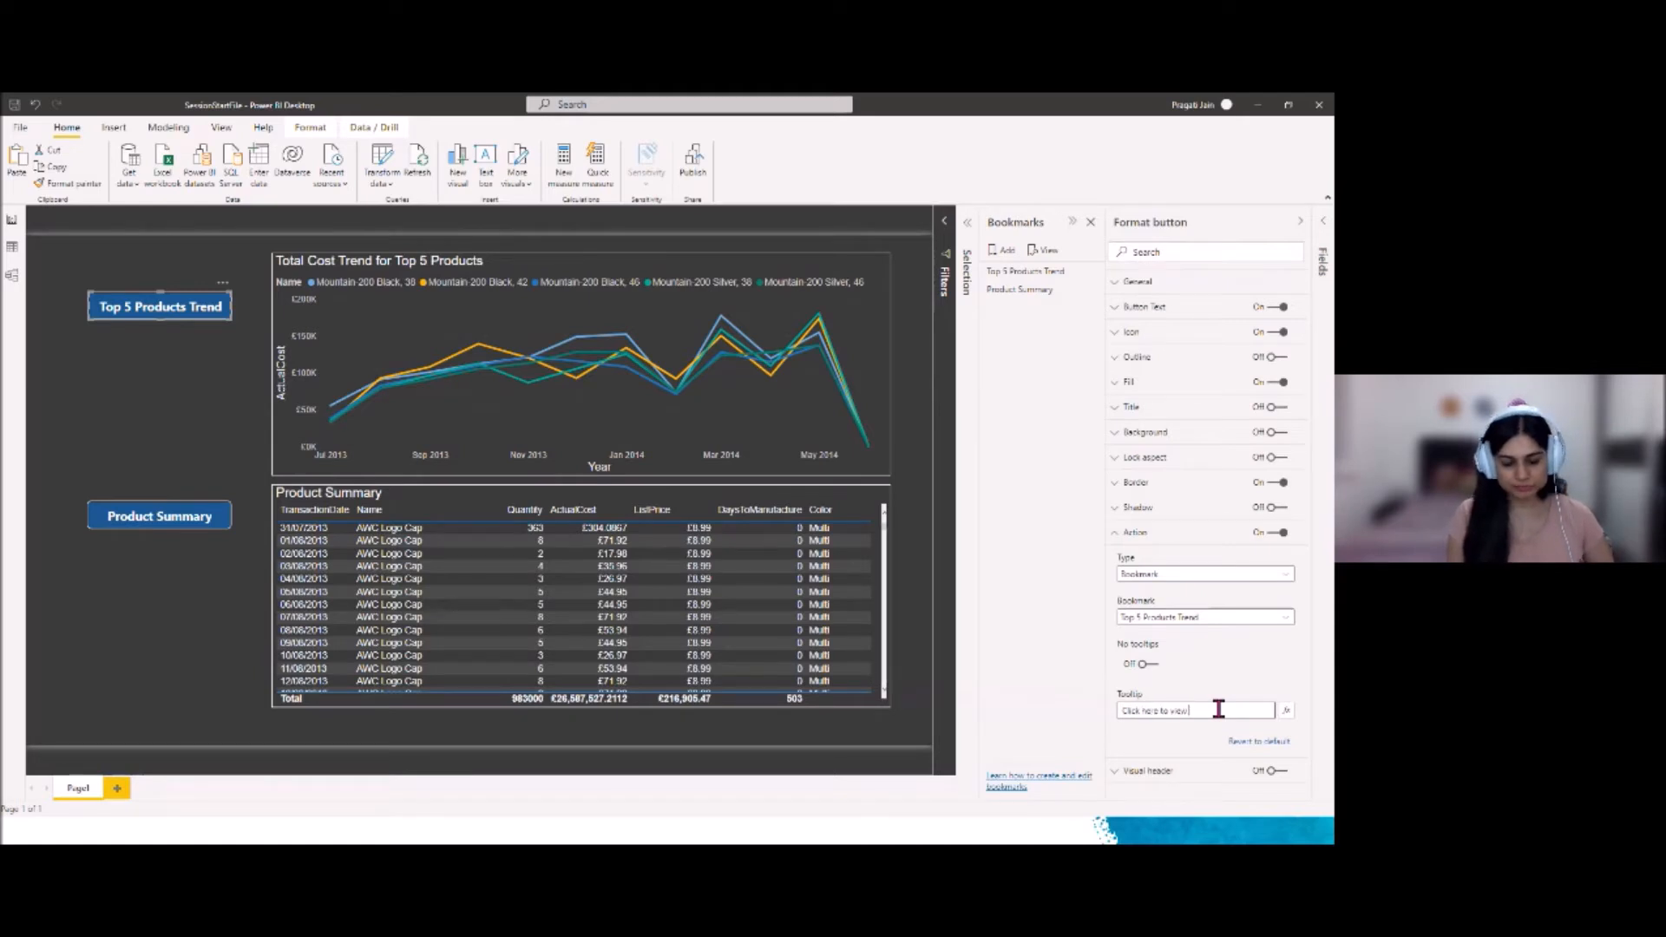
text( Top)
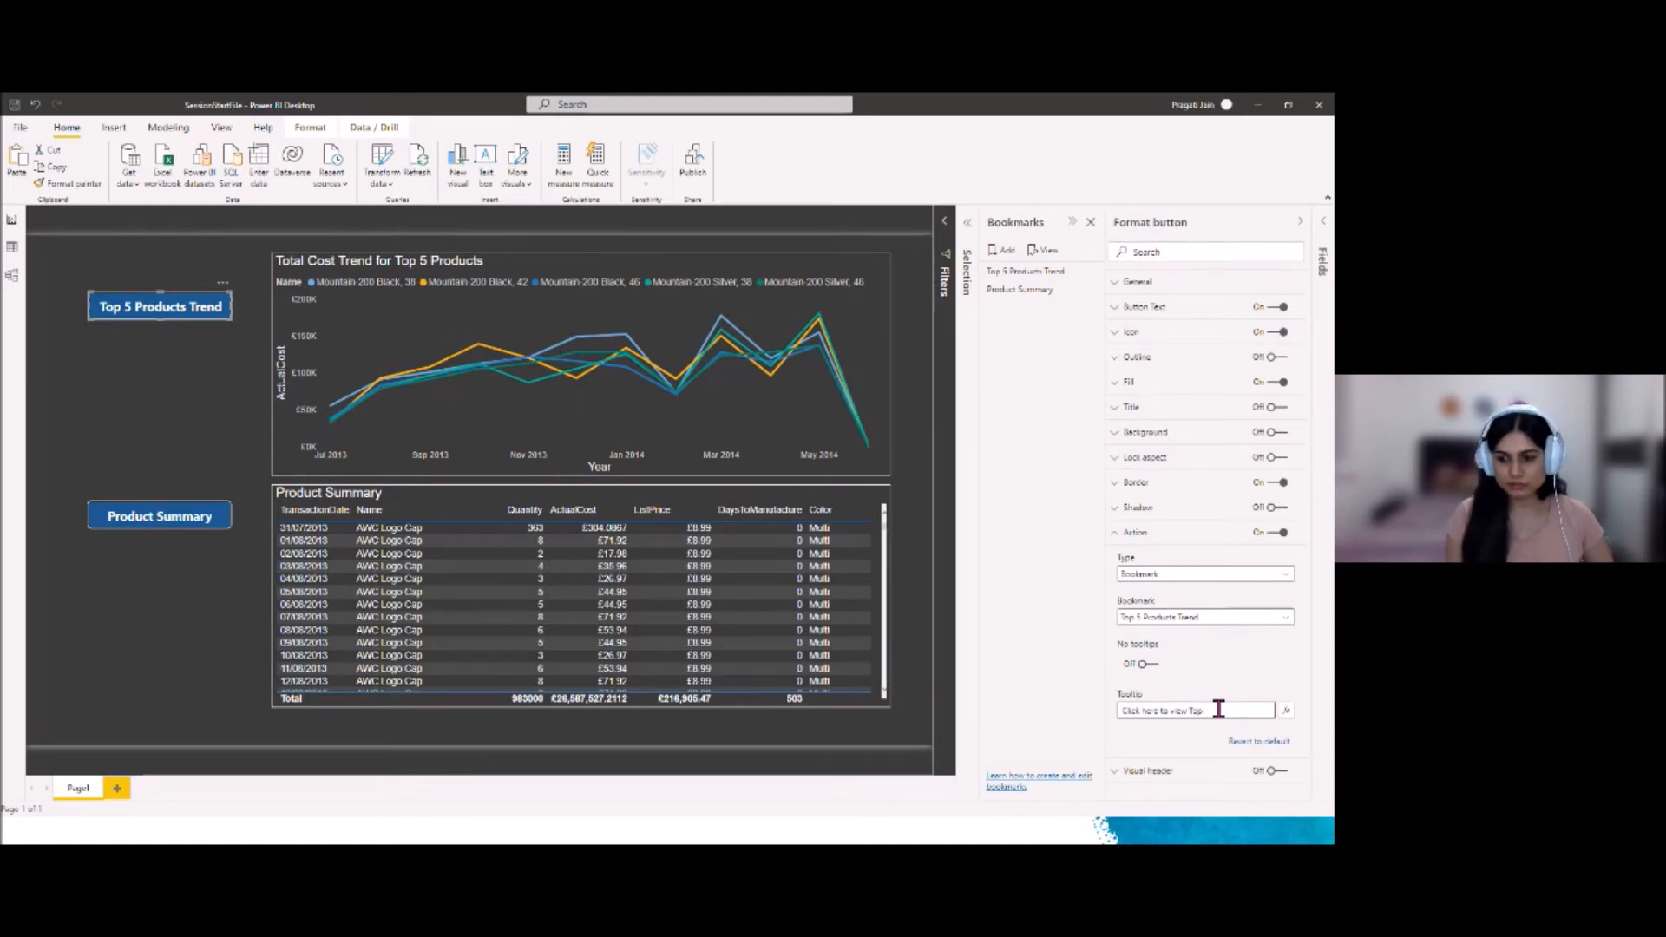
text( 5 p)
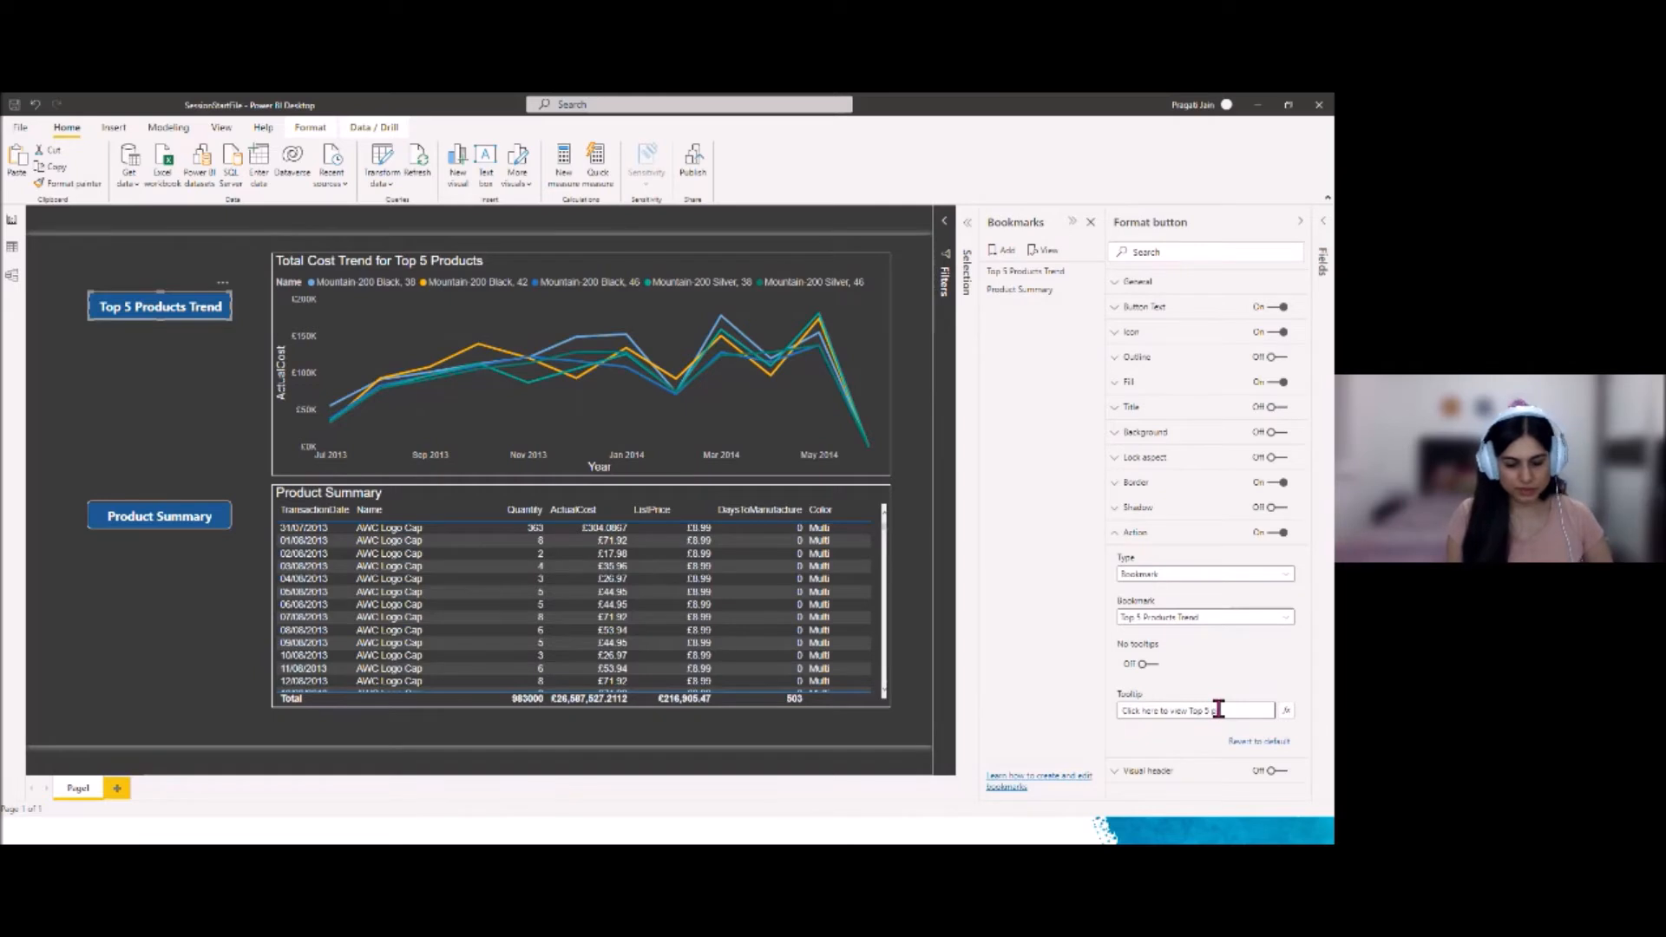
text(roducts Cost)
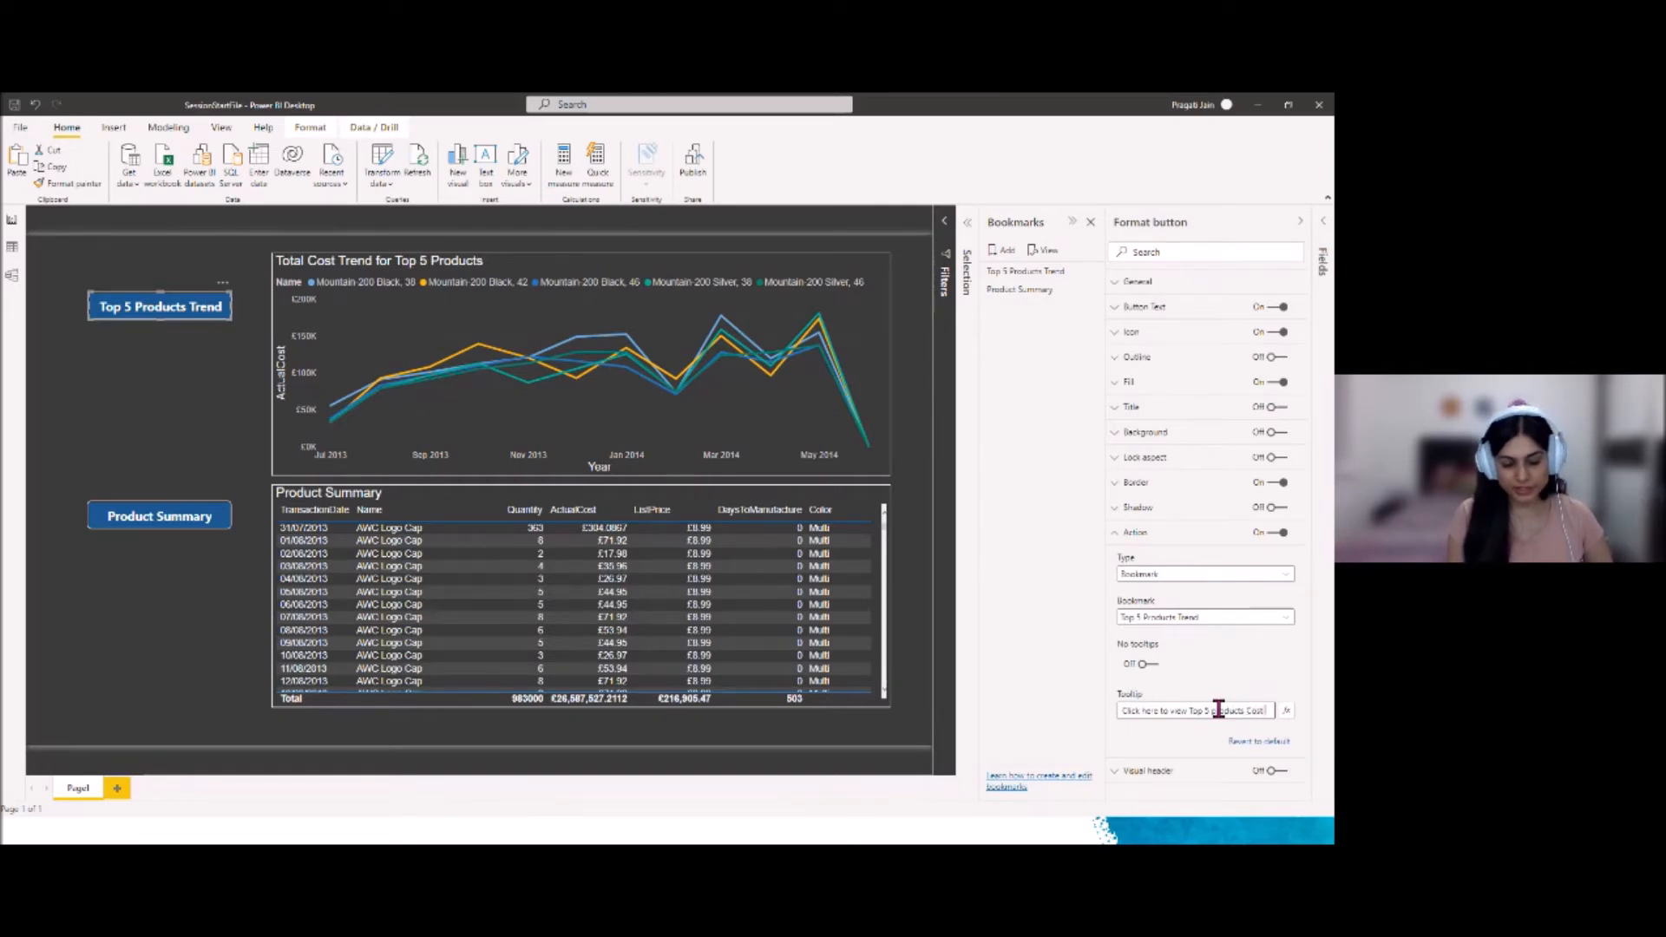
text( Trend)
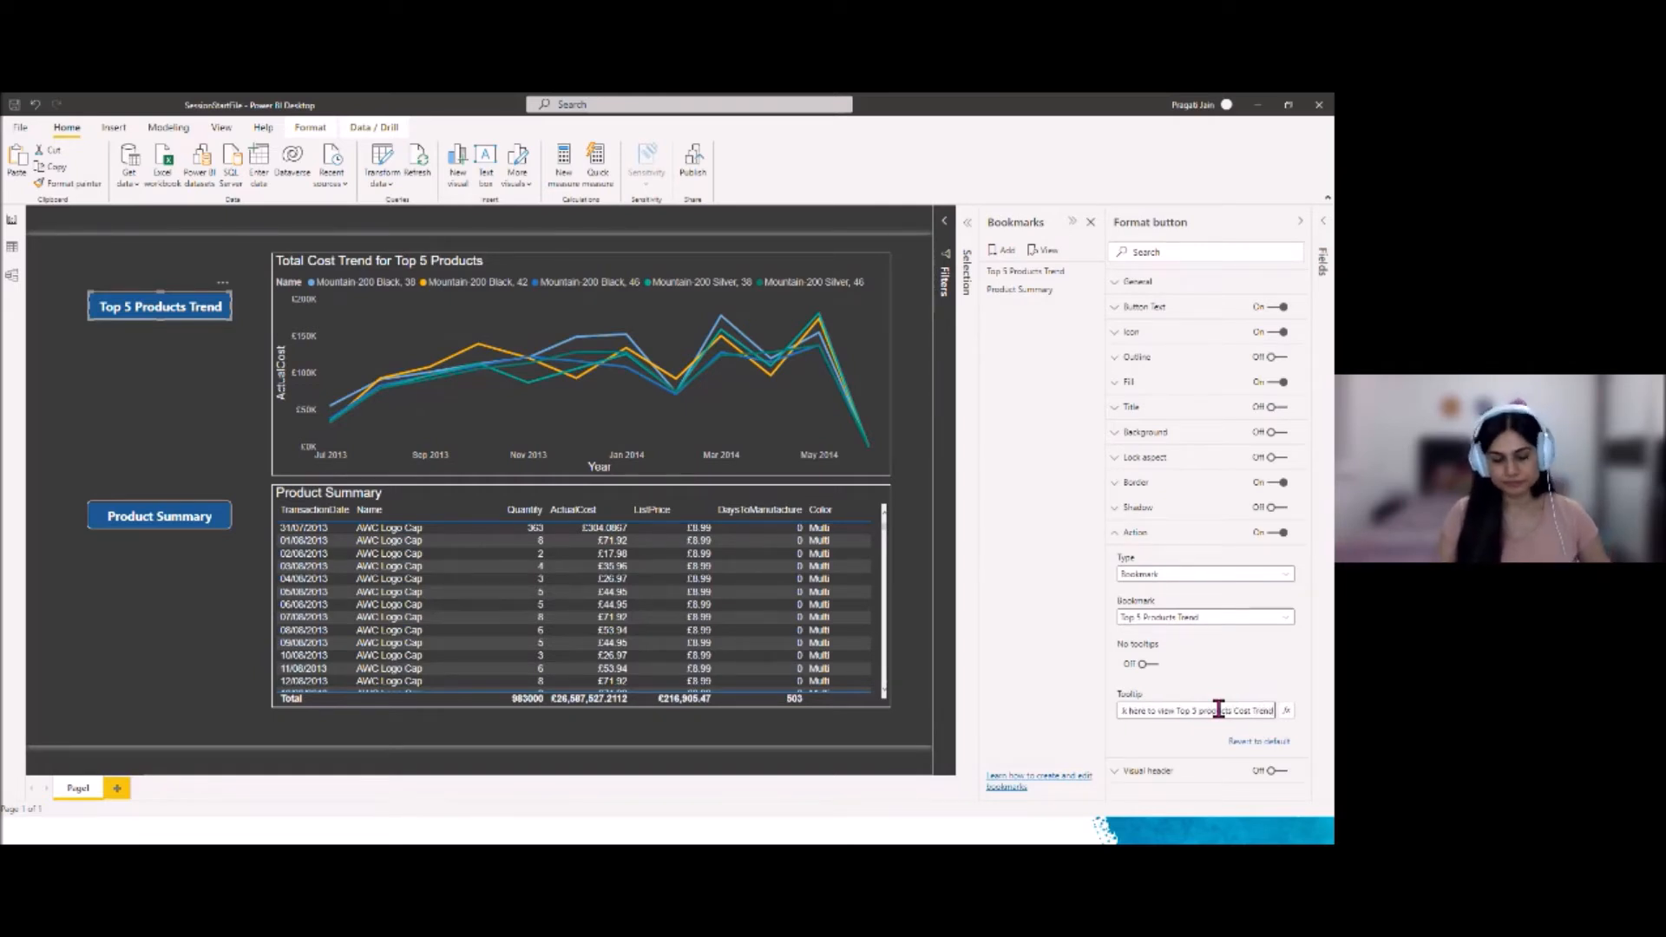
text(.)
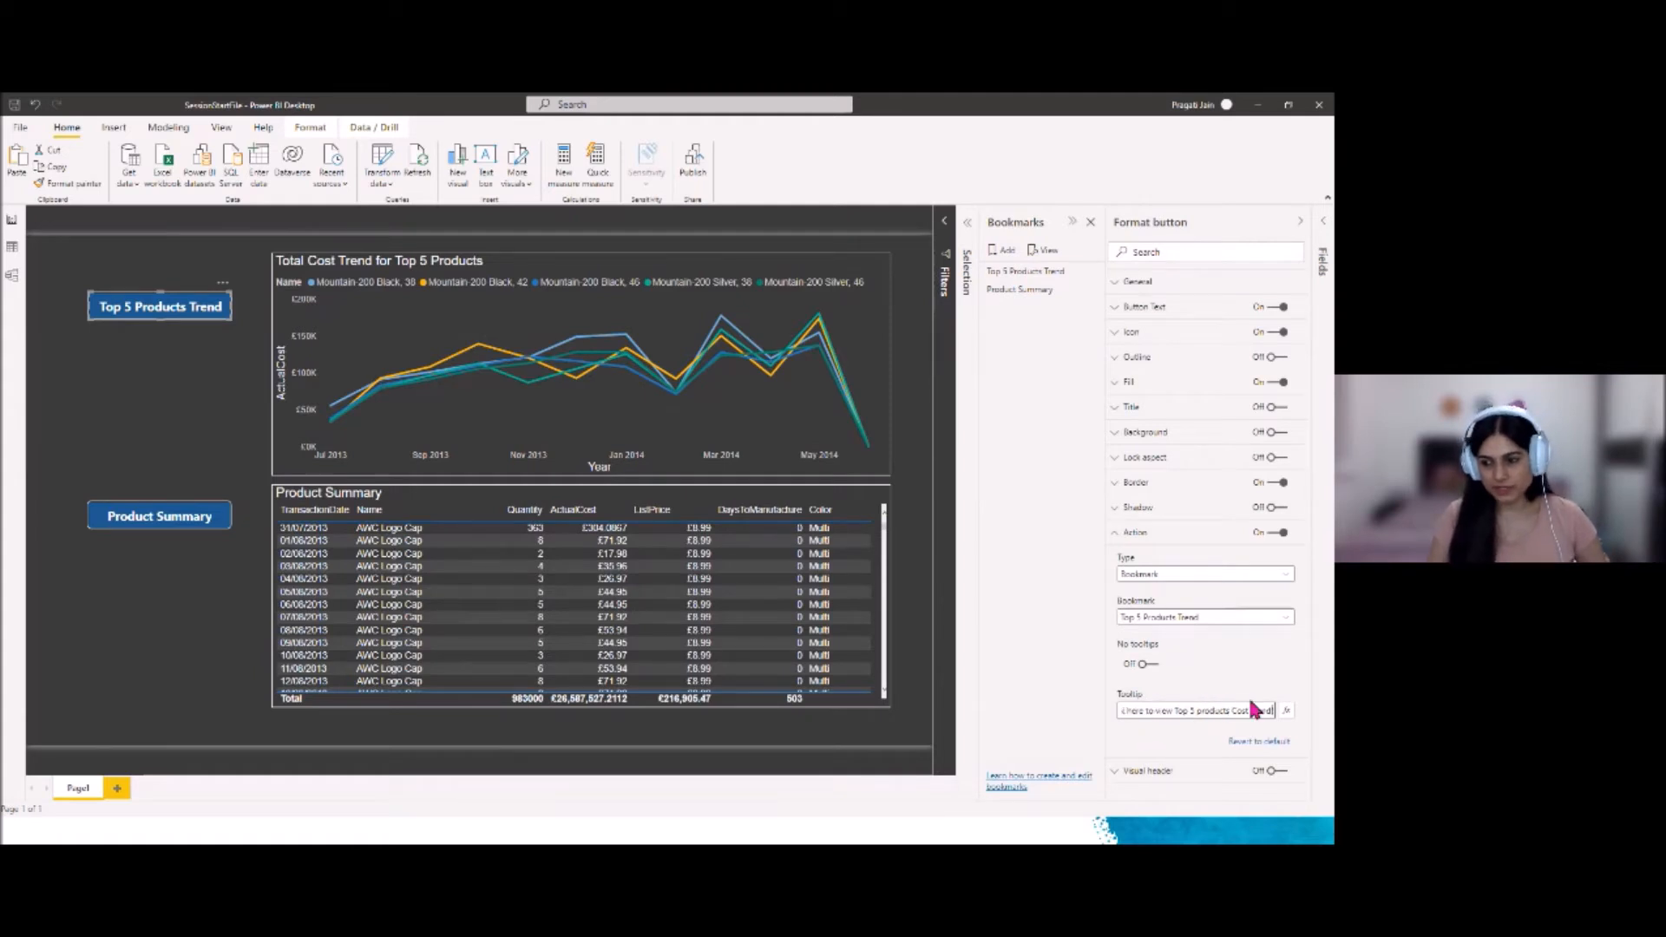
drag(1272, 710, 1108, 713)
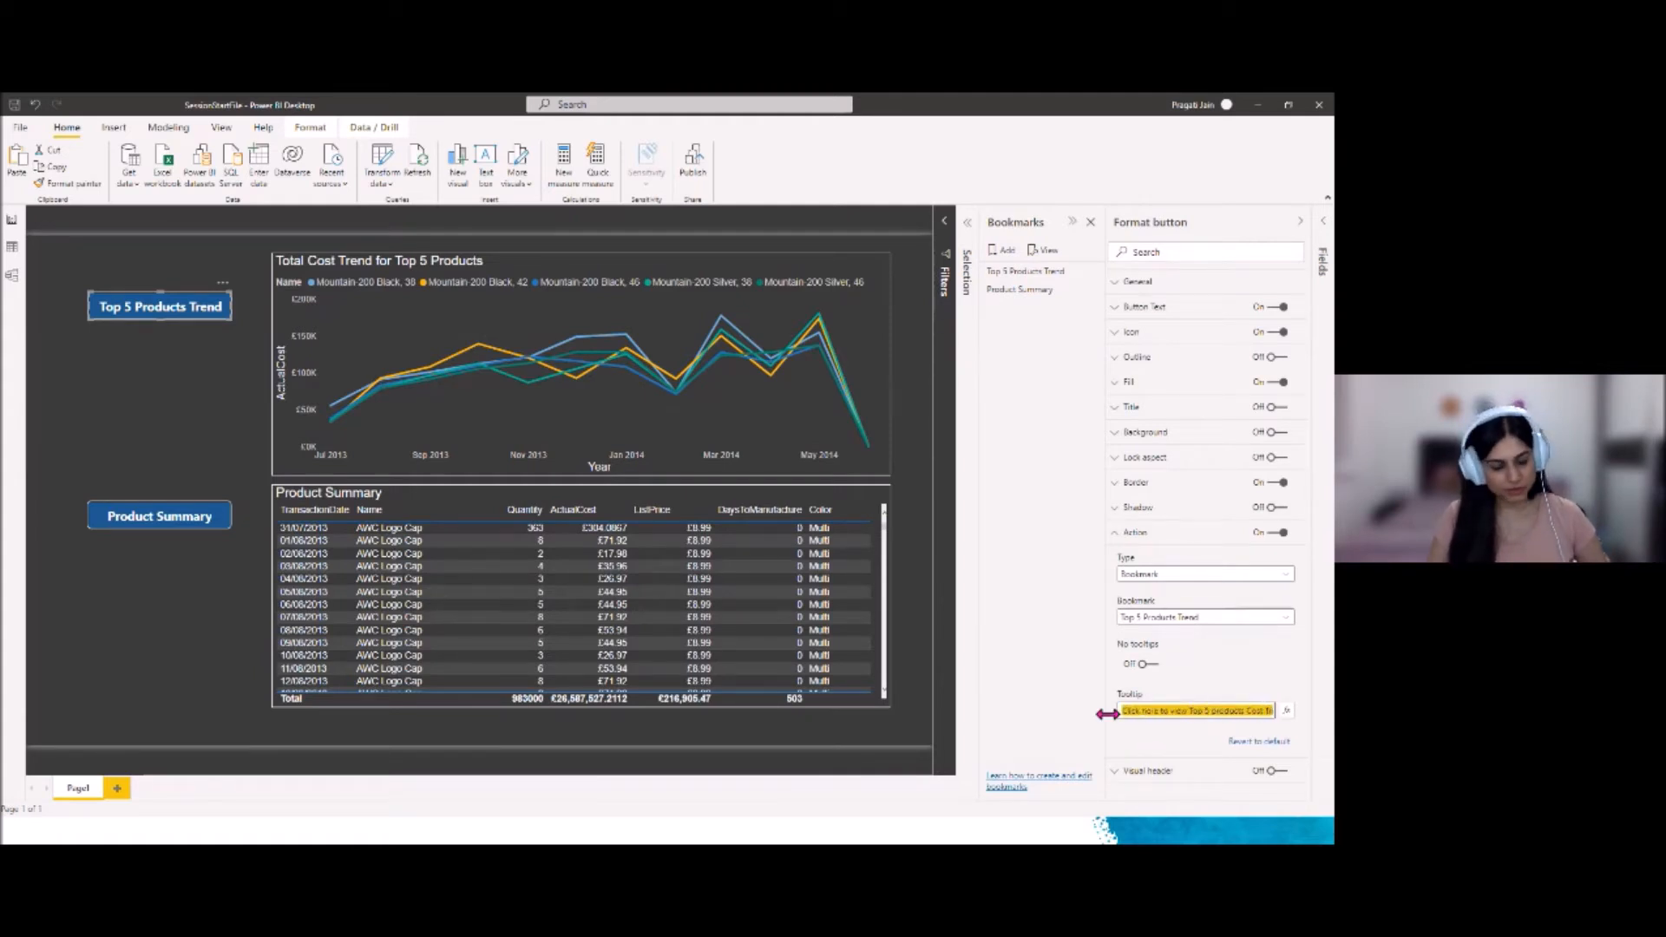
click(1161, 740)
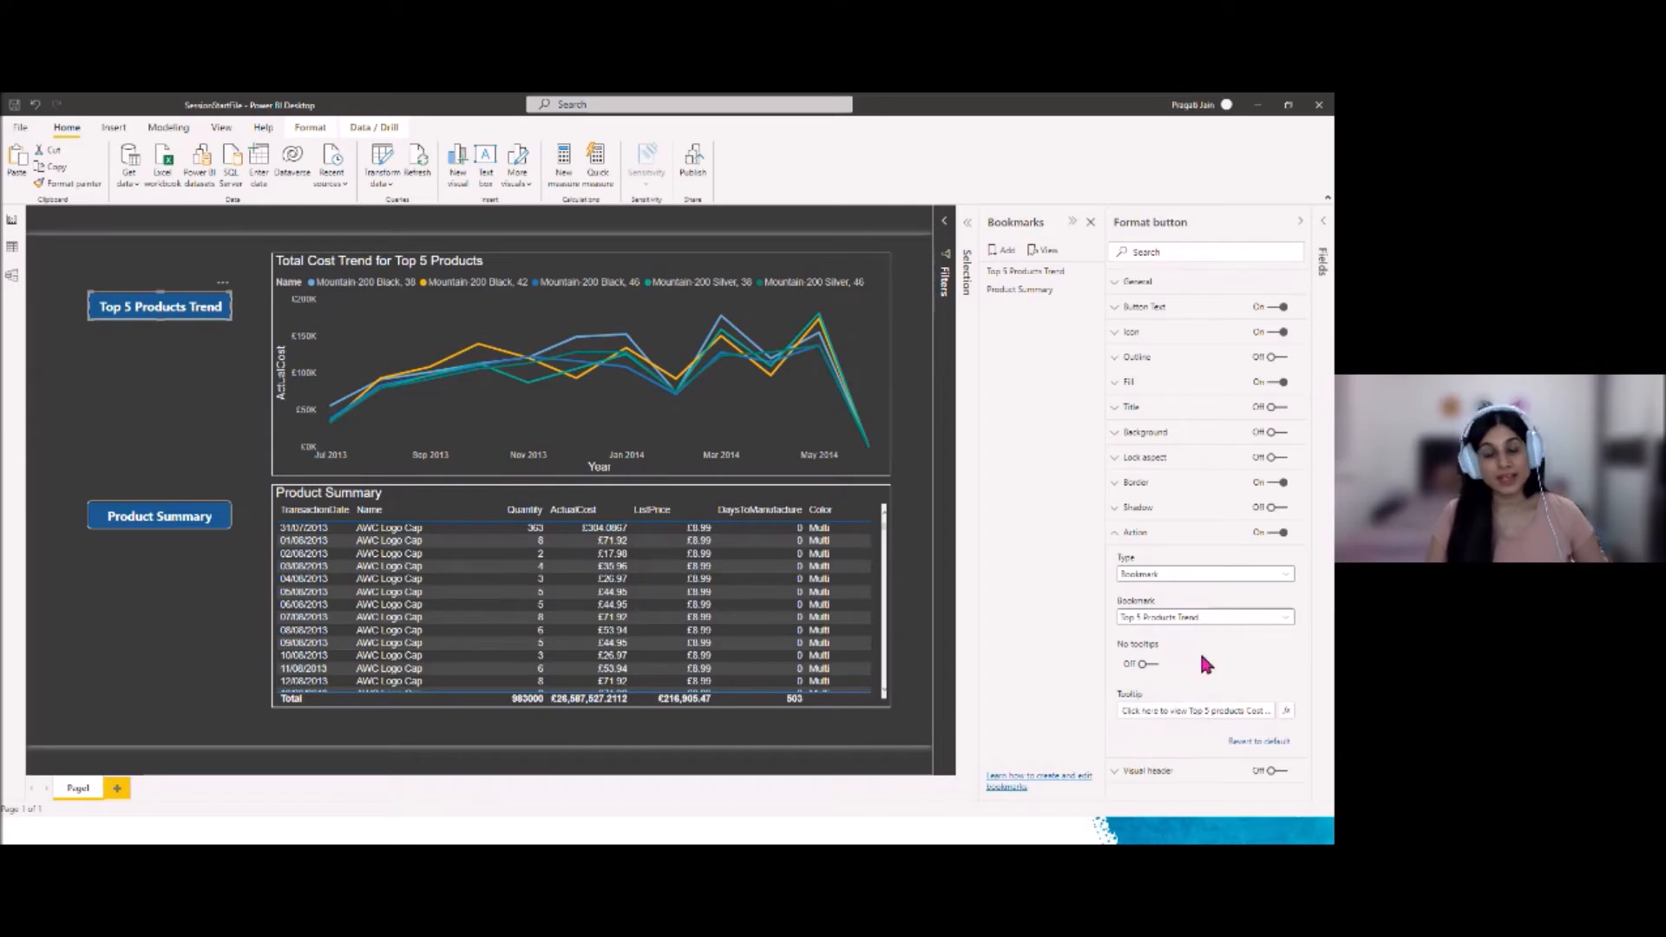
click(1147, 665)
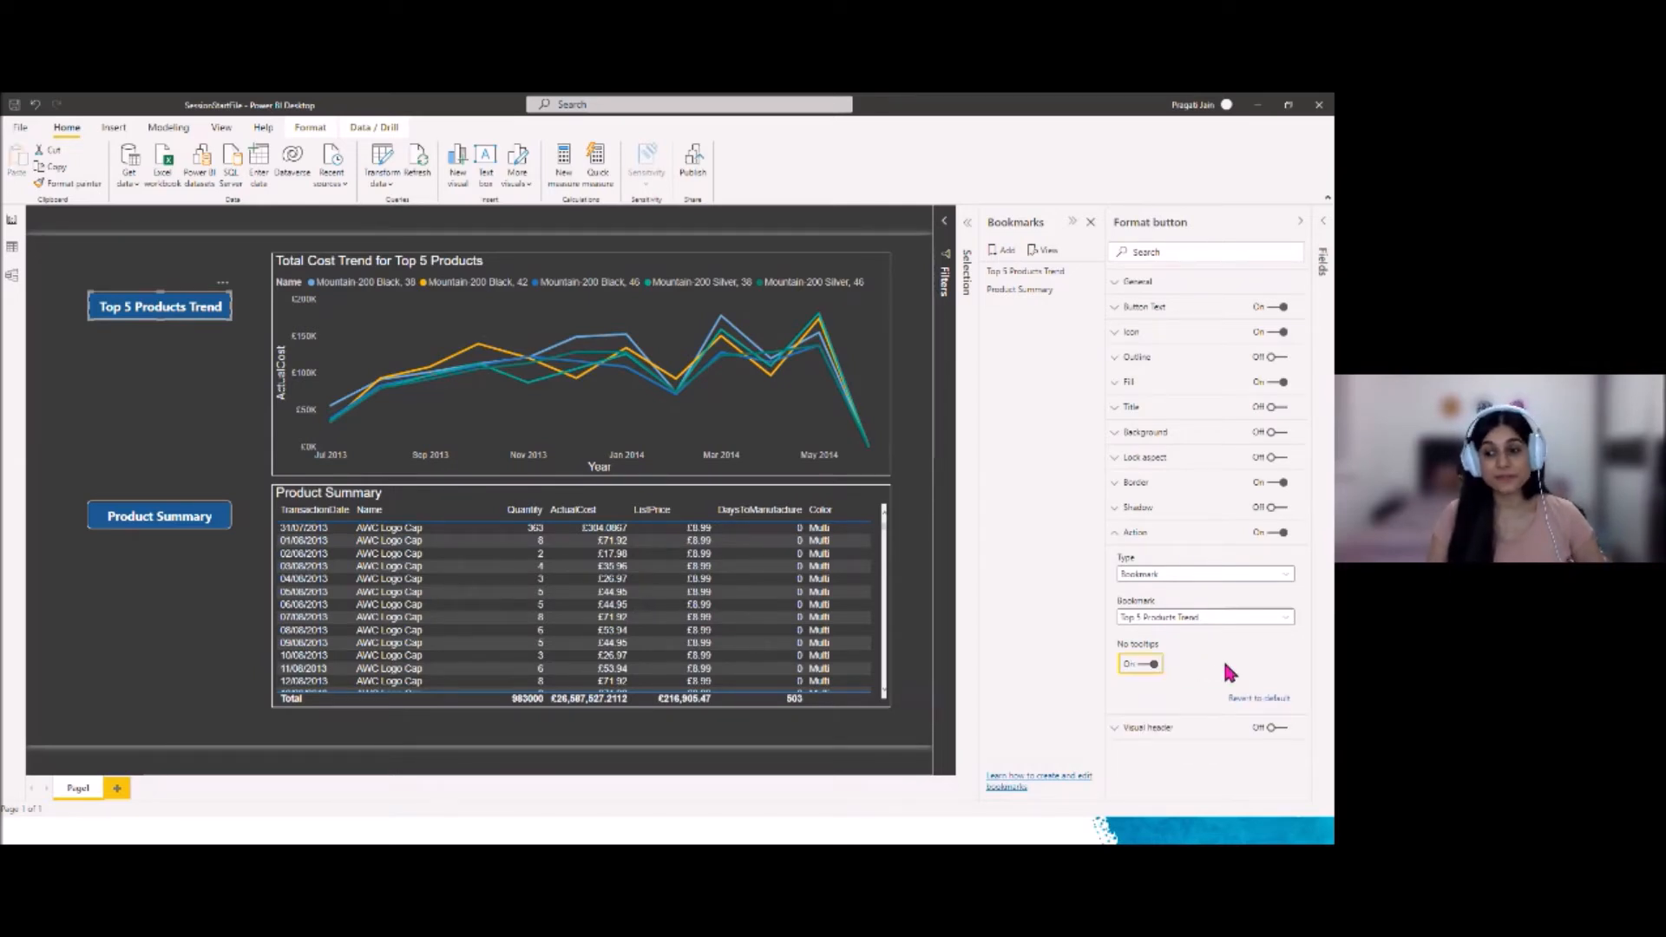
click(1147, 665)
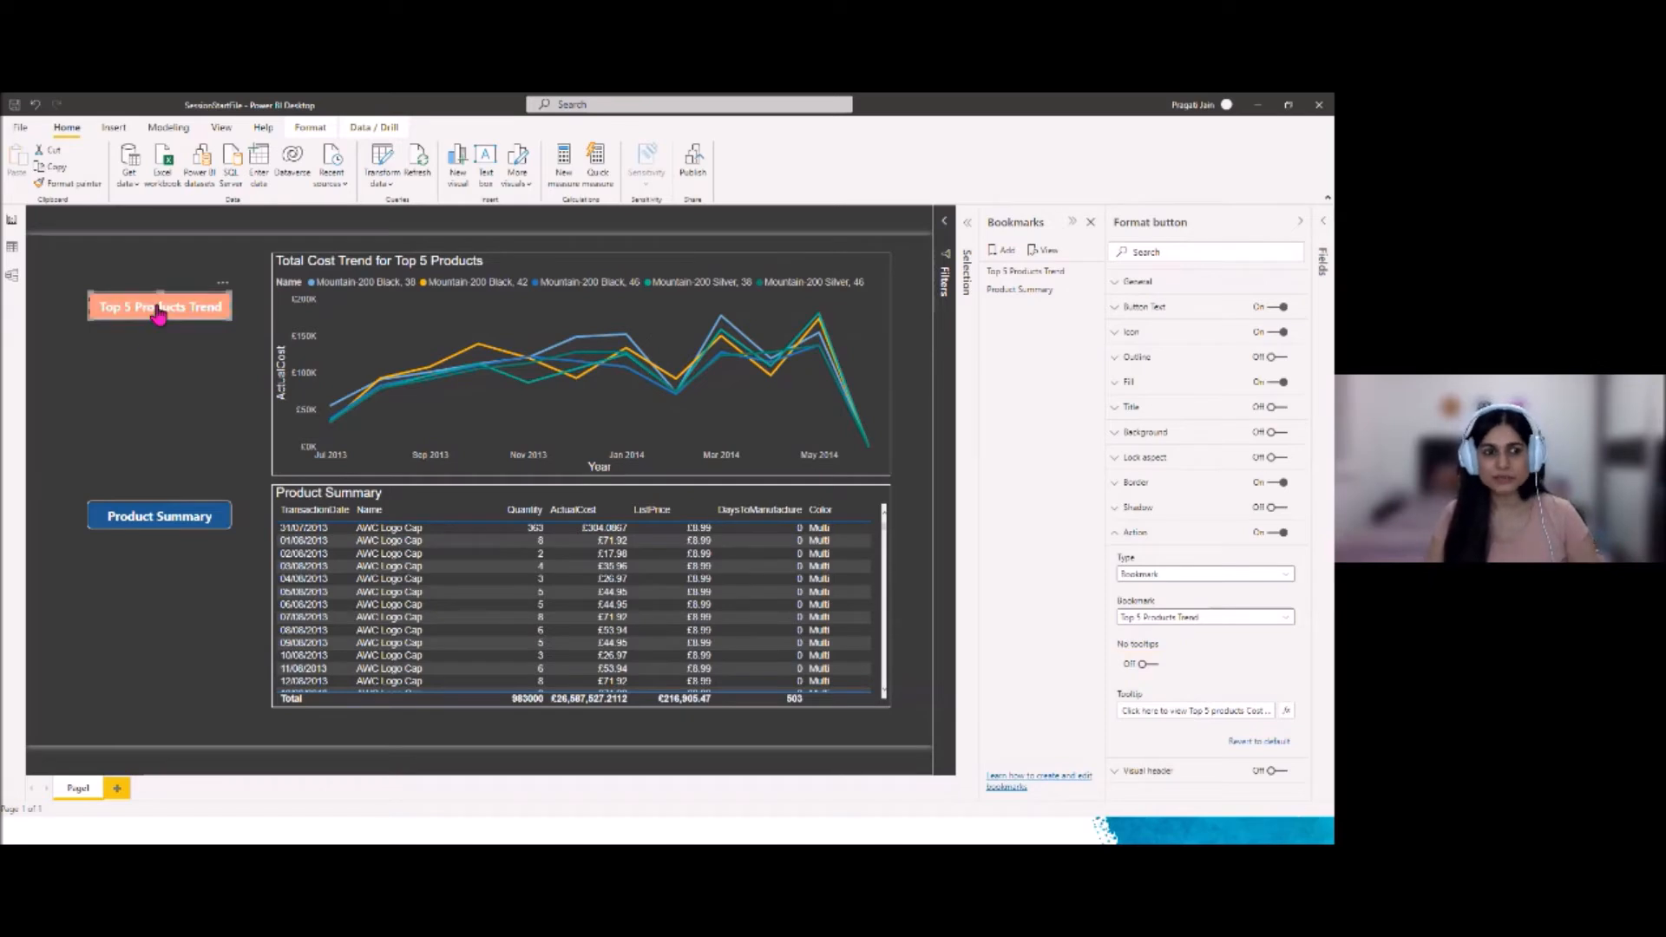
Turn on the Product Summary button's action with type Bookmark and assign it the Product Summary bookmark
click(129, 521)
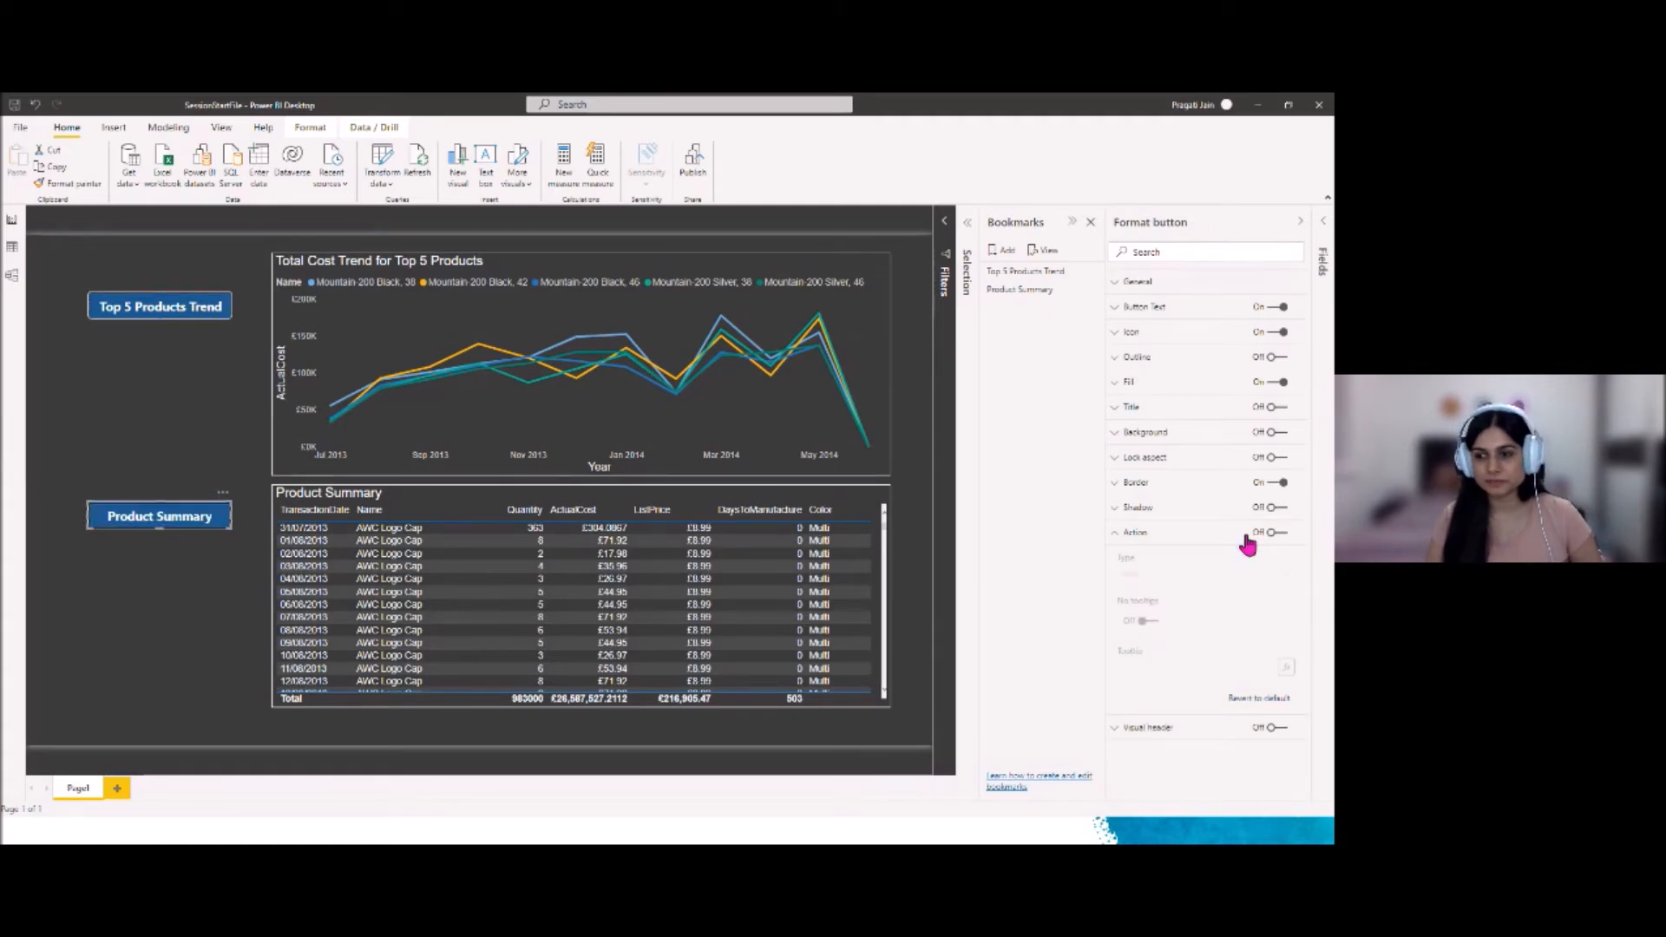
click(1282, 532)
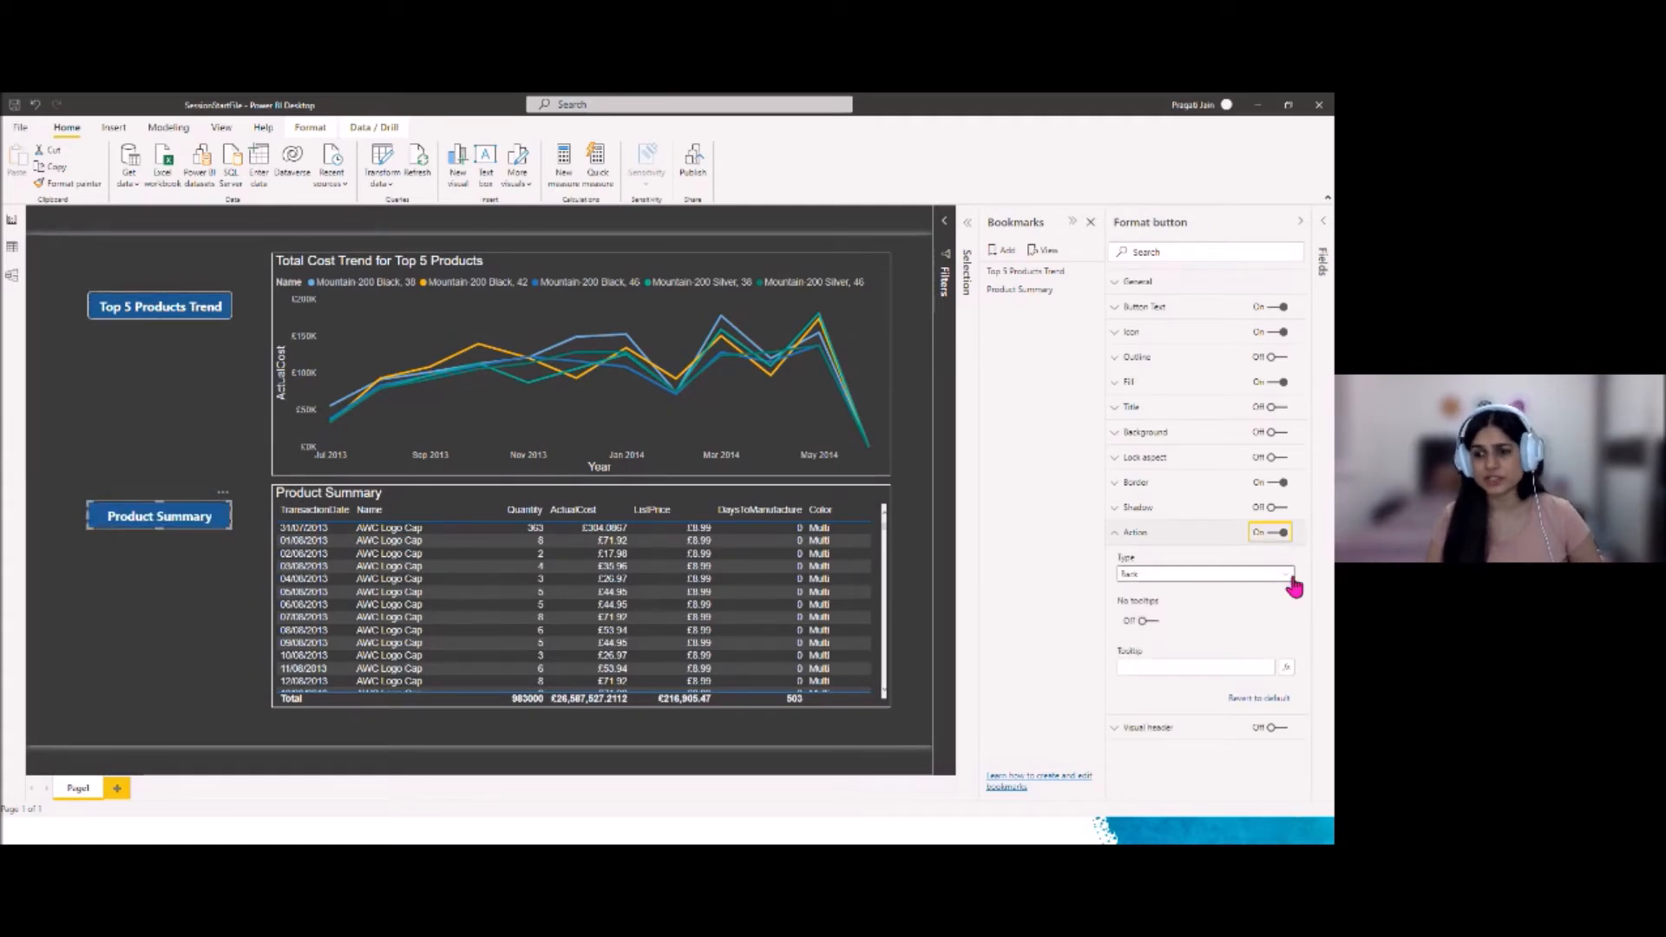
click(1283, 575)
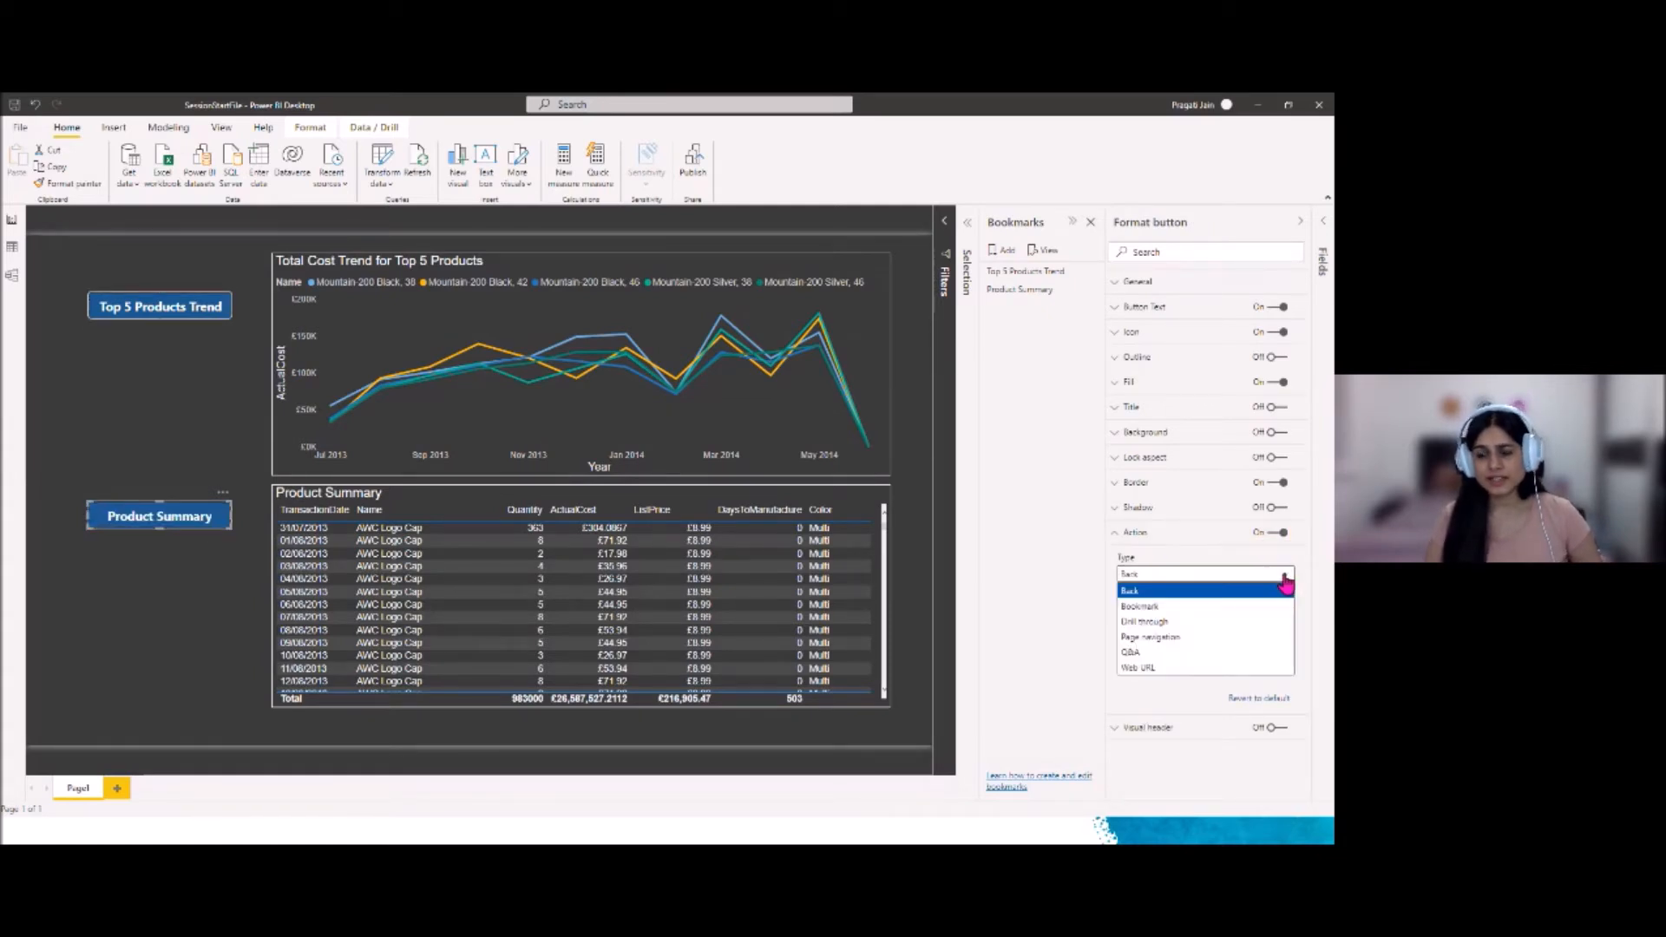
click(1165, 609)
click(1278, 620)
click(1238, 665)
Reuse the copied tooltip text for the Product Summary button, changed to "Click here to view Product Summary"
click(1185, 708)
key(ctrl+v)
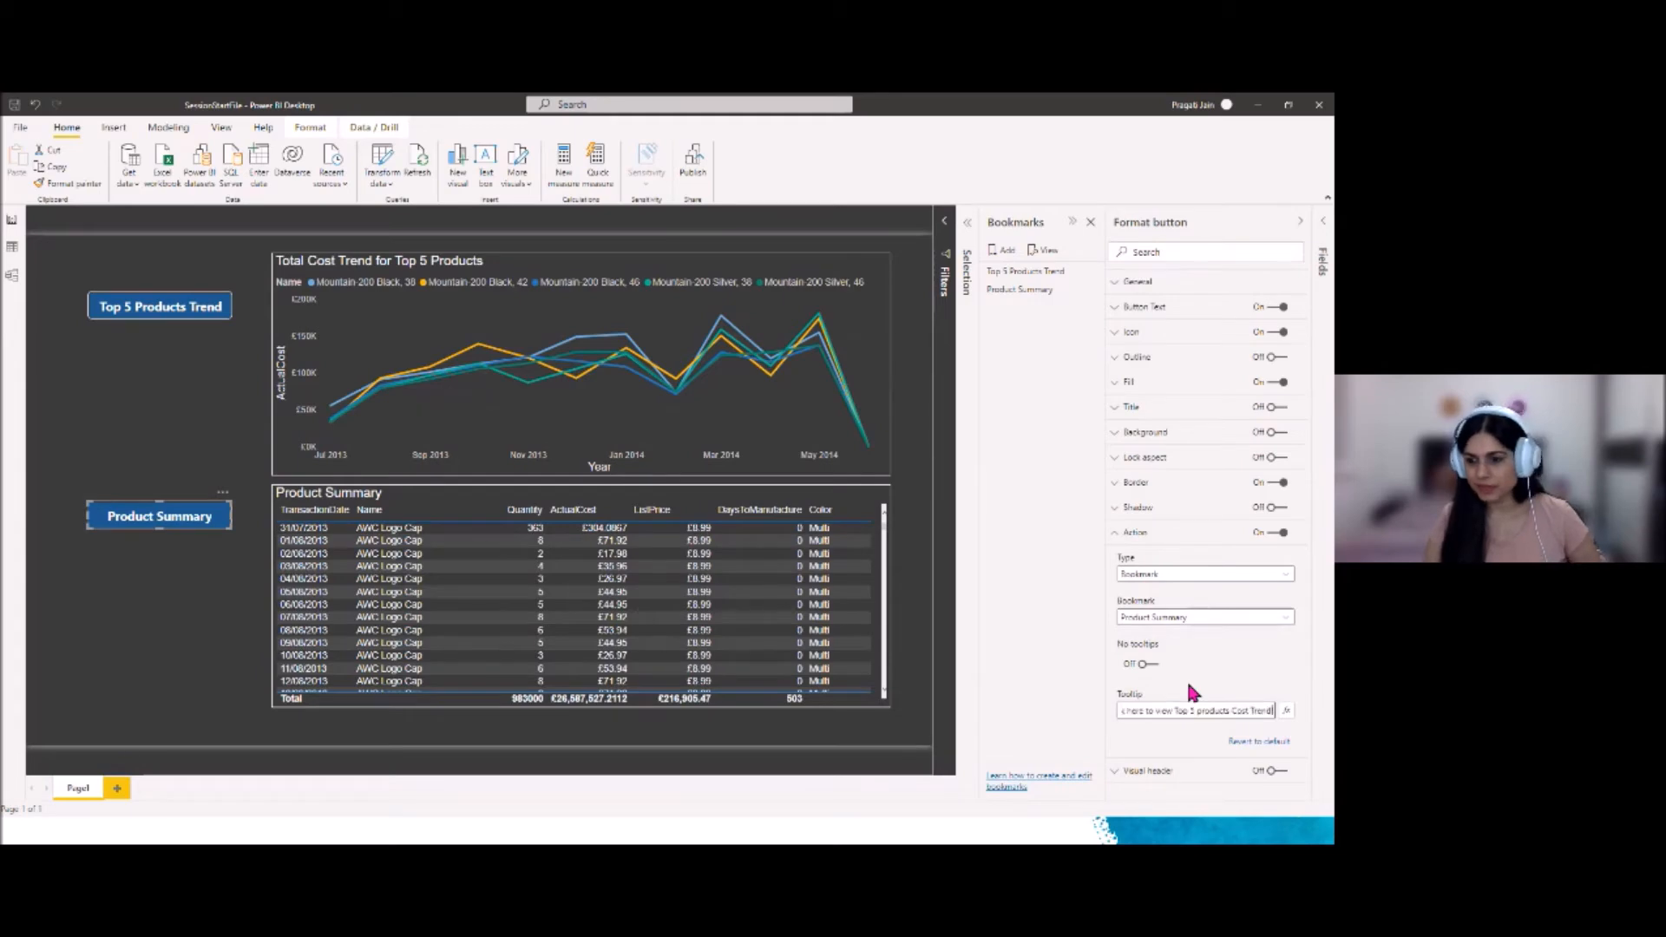
drag(1192, 713, 1278, 716)
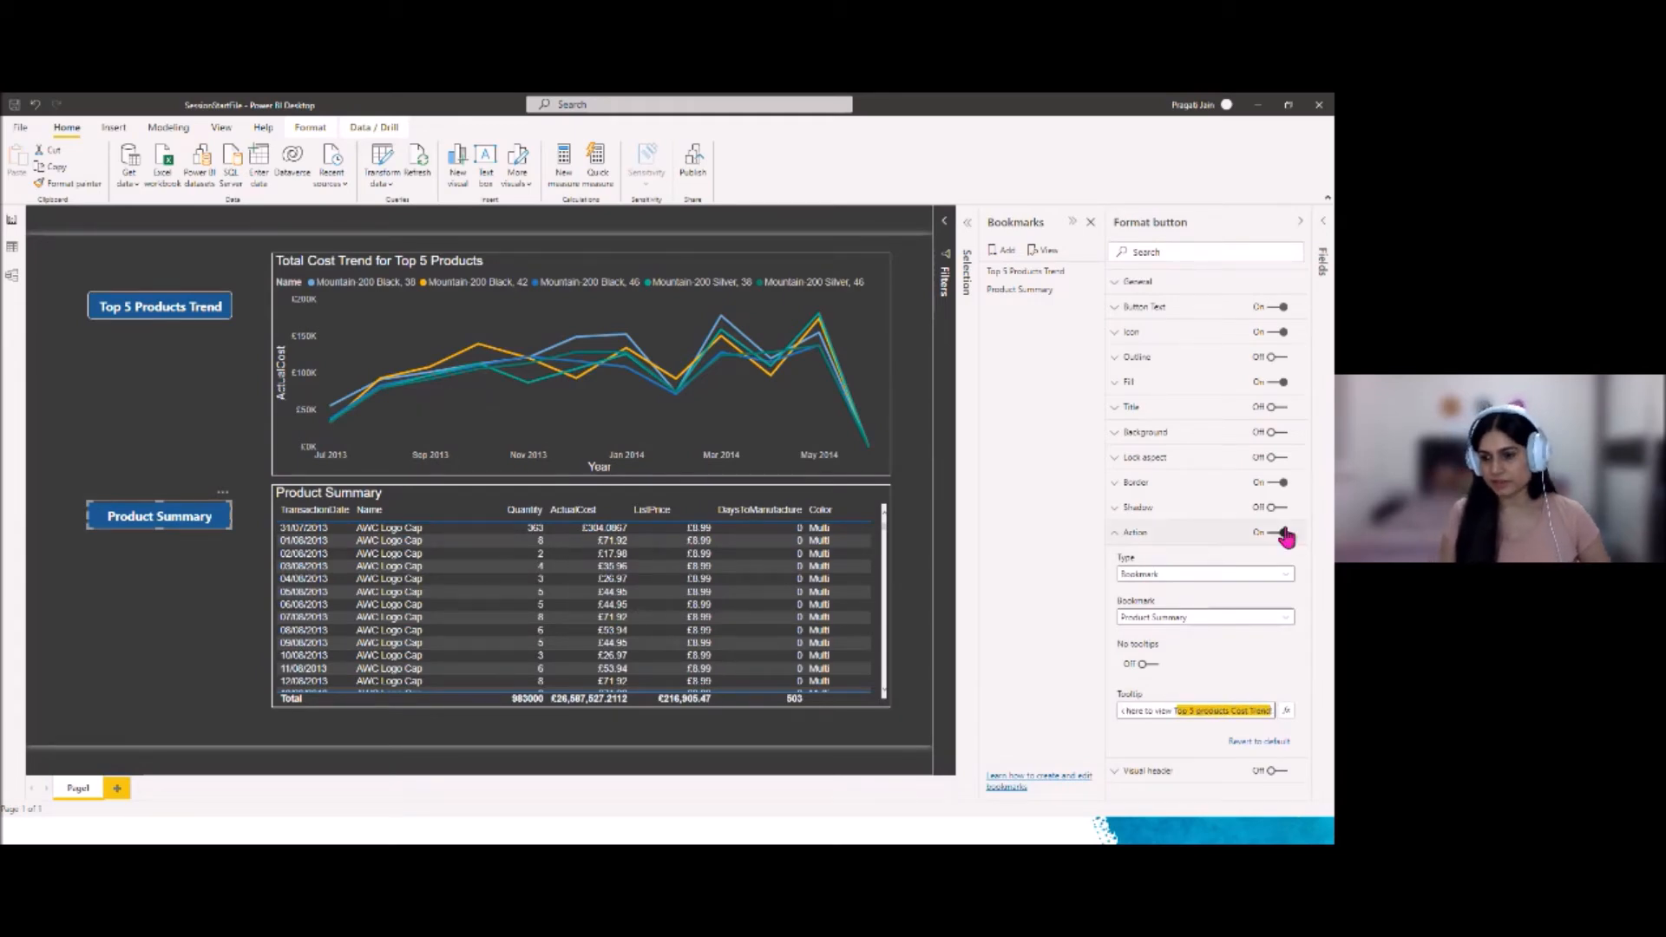
text(Troduct Summary)
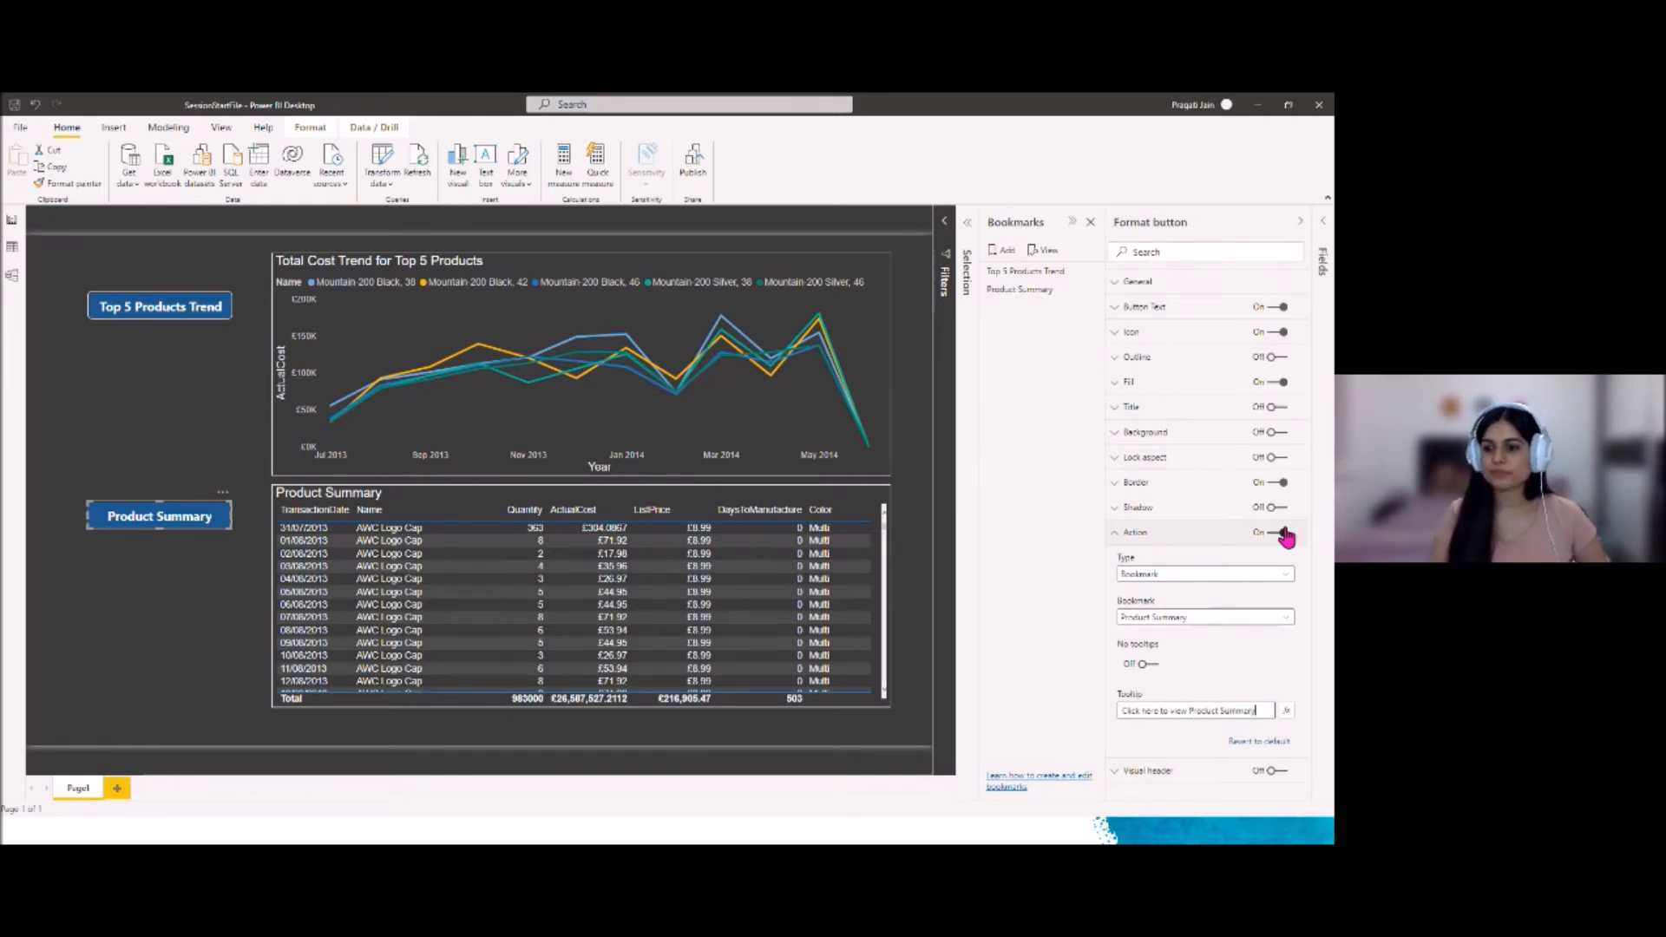
click(1118, 532)
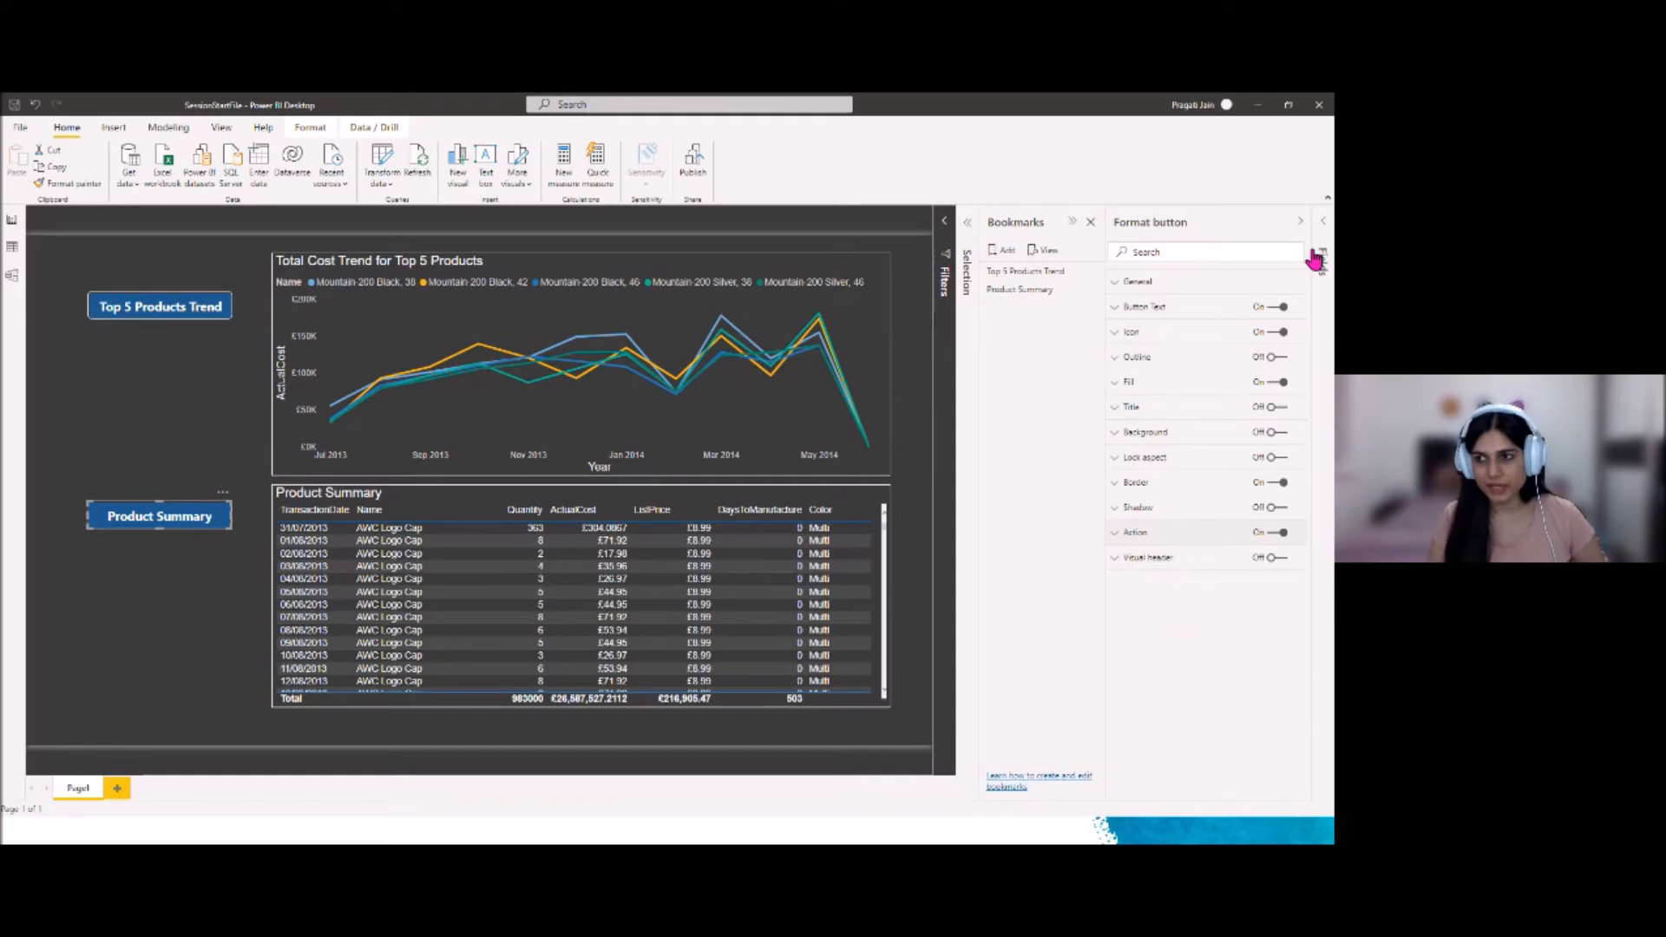
Collapse the formatting and bookmark panes and test the Top 5 Products Trend button on the page
click(1306, 225)
click(1268, 230)
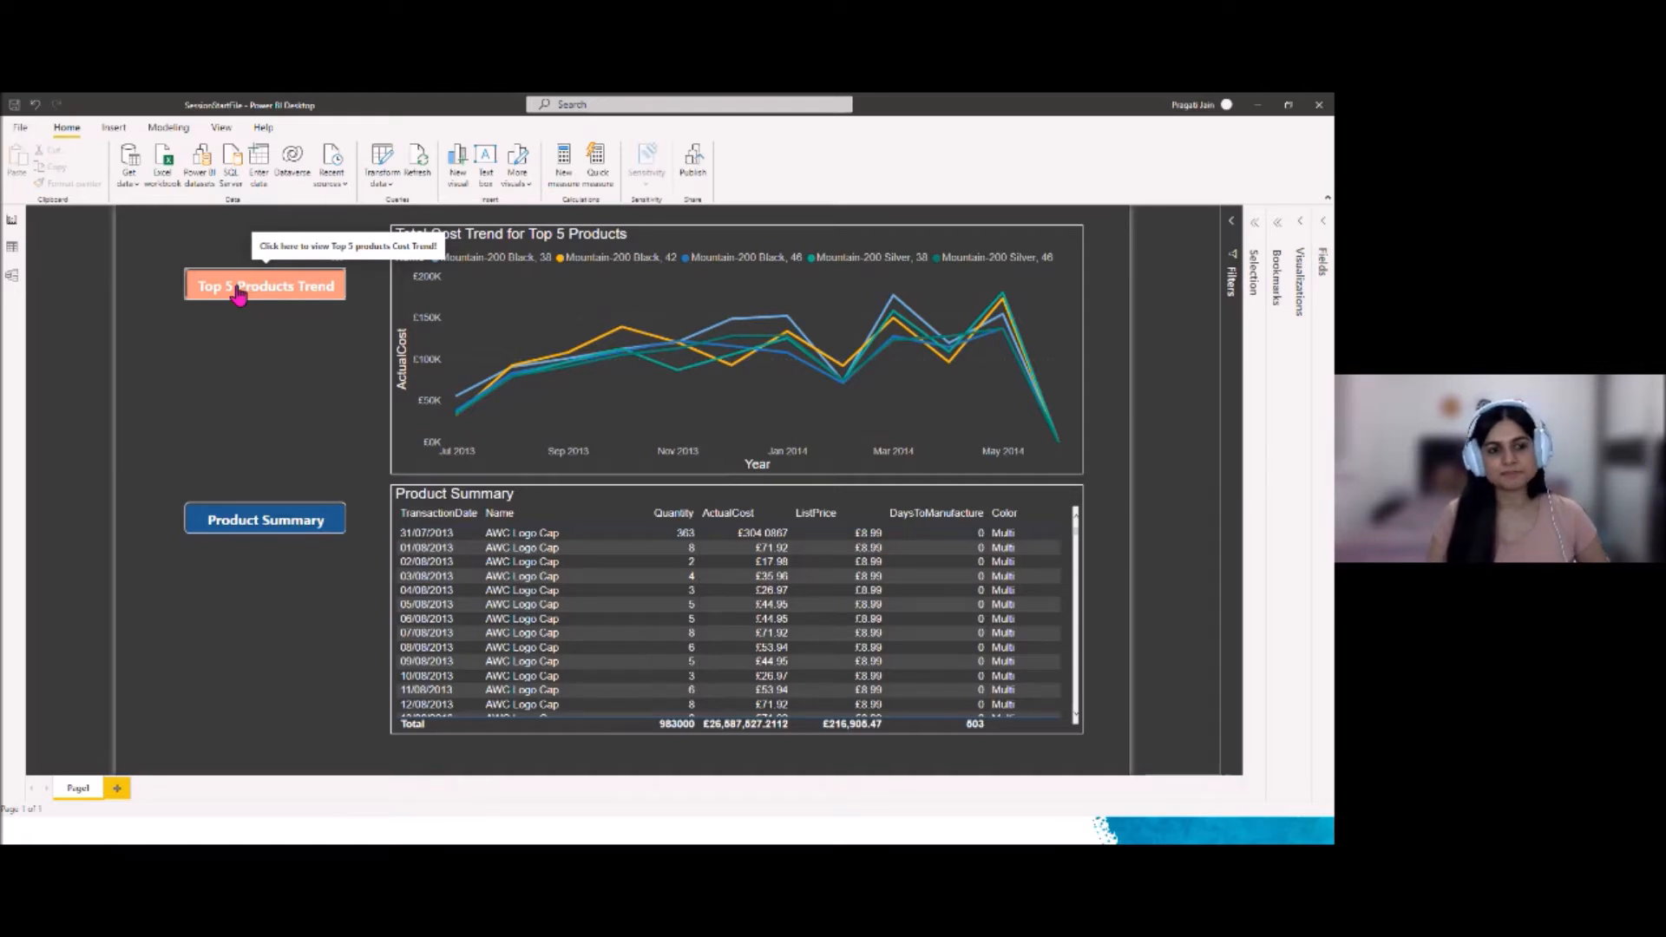
ctrl+click(239, 291)
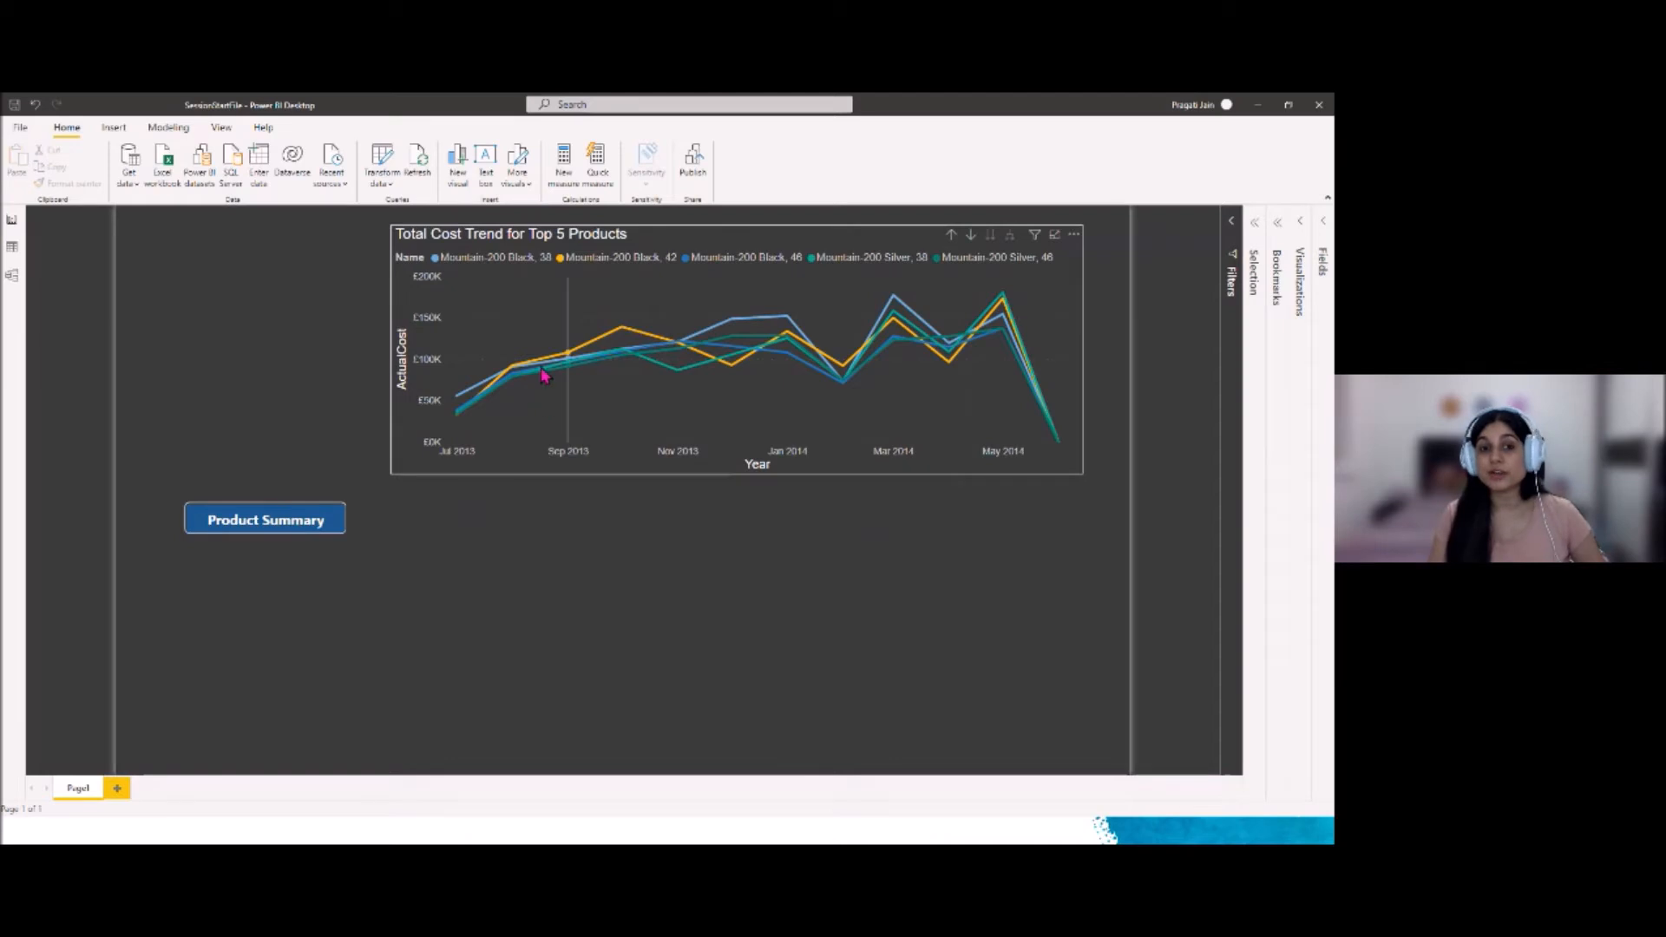
mouse_move(557, 343)
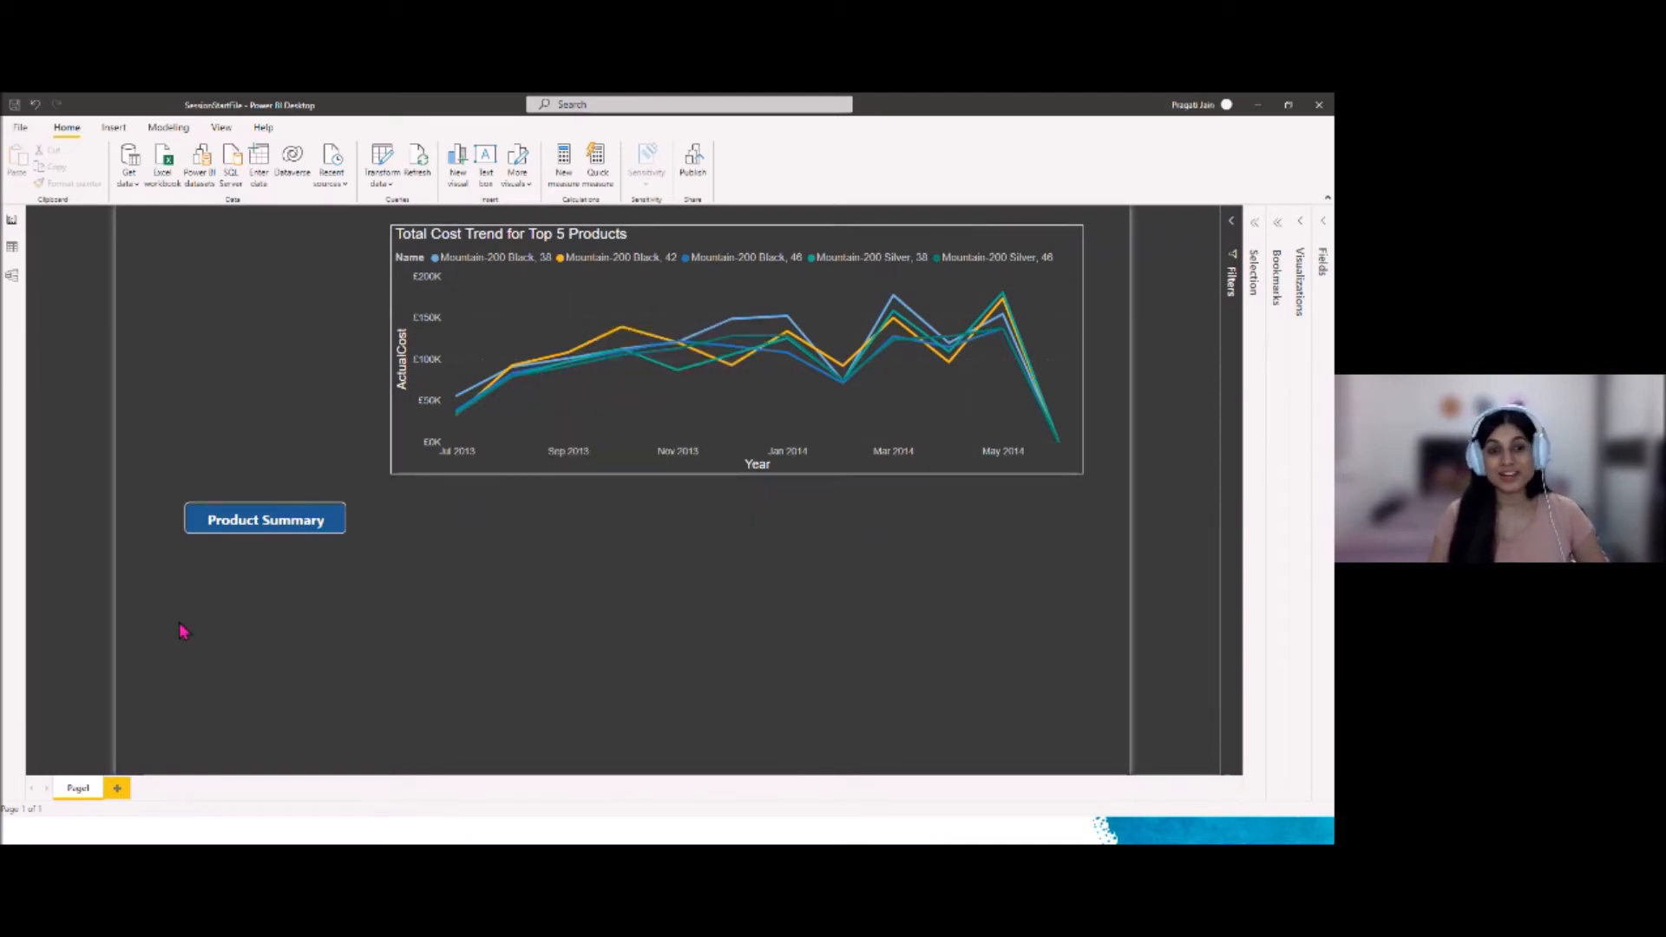
Test the Product Summary button, unhide the Product Summary button and the Total Cost Trend chart, and collapse the Selection pane
click(225, 529)
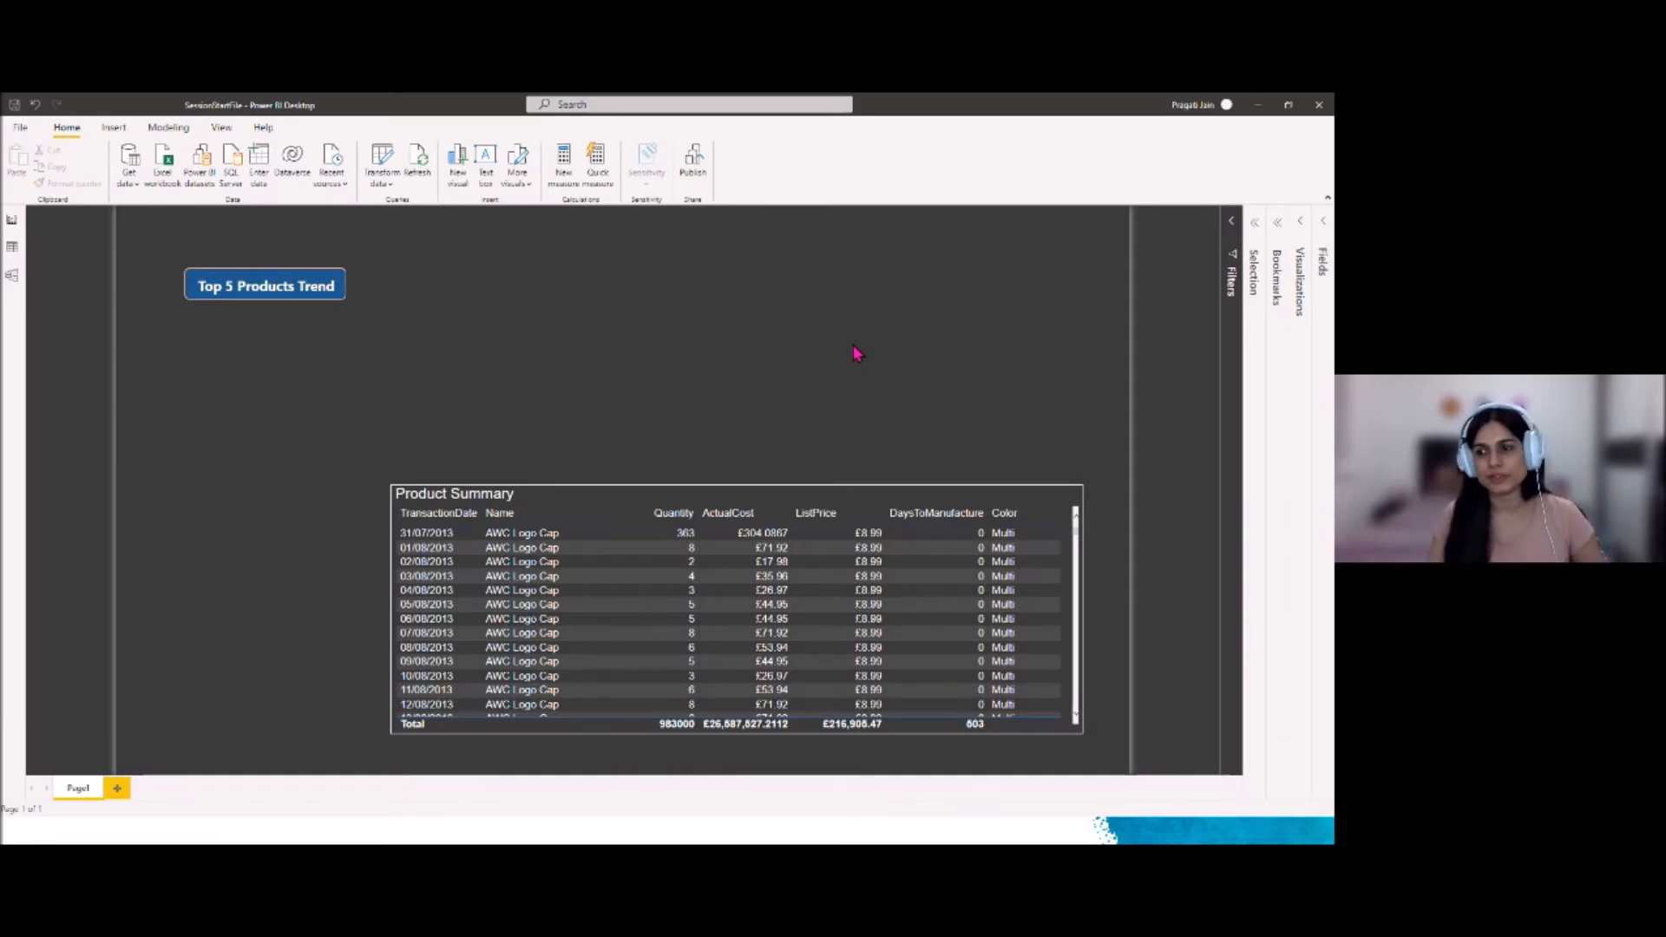
click(1255, 224)
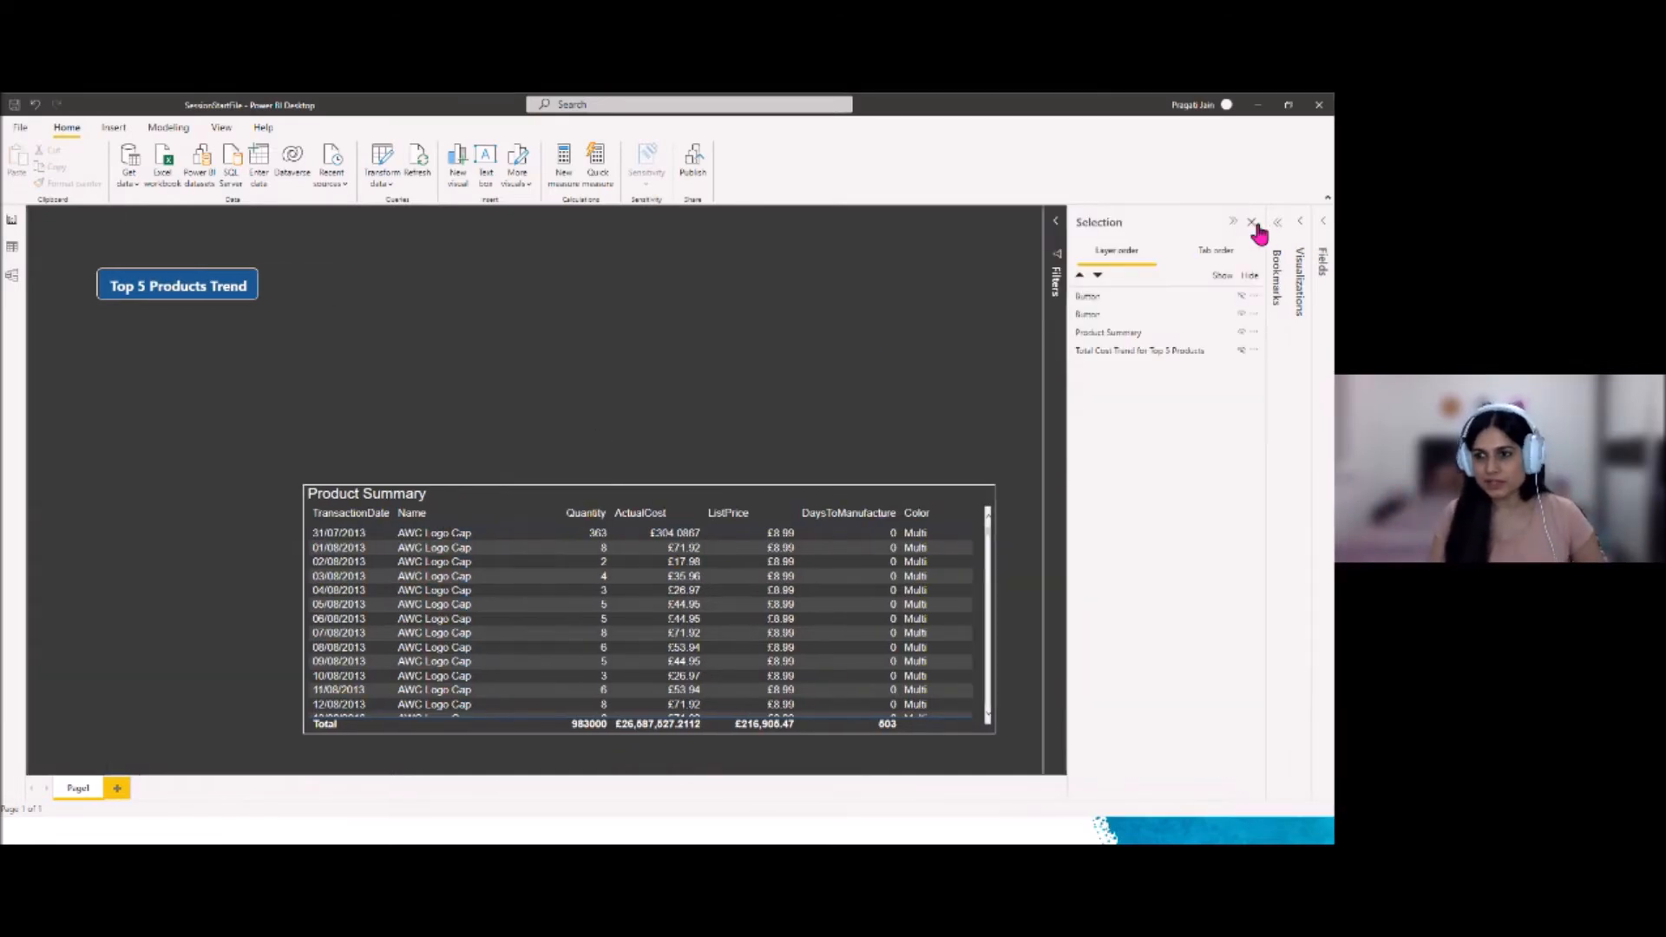
click(1241, 297)
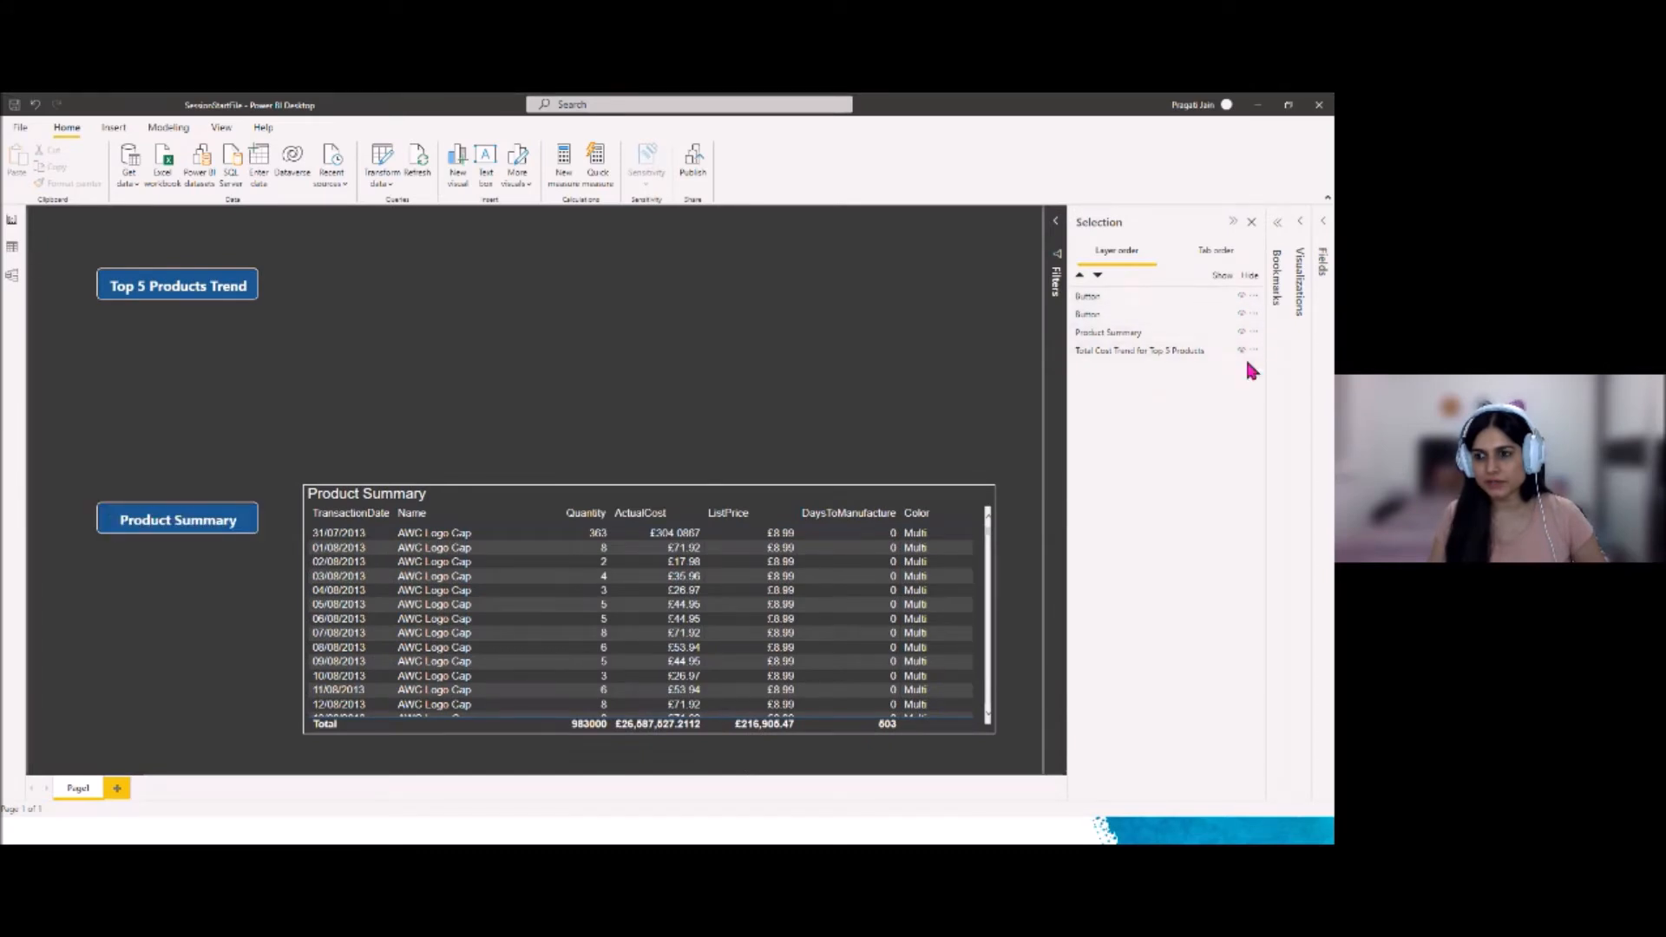
click(1242, 352)
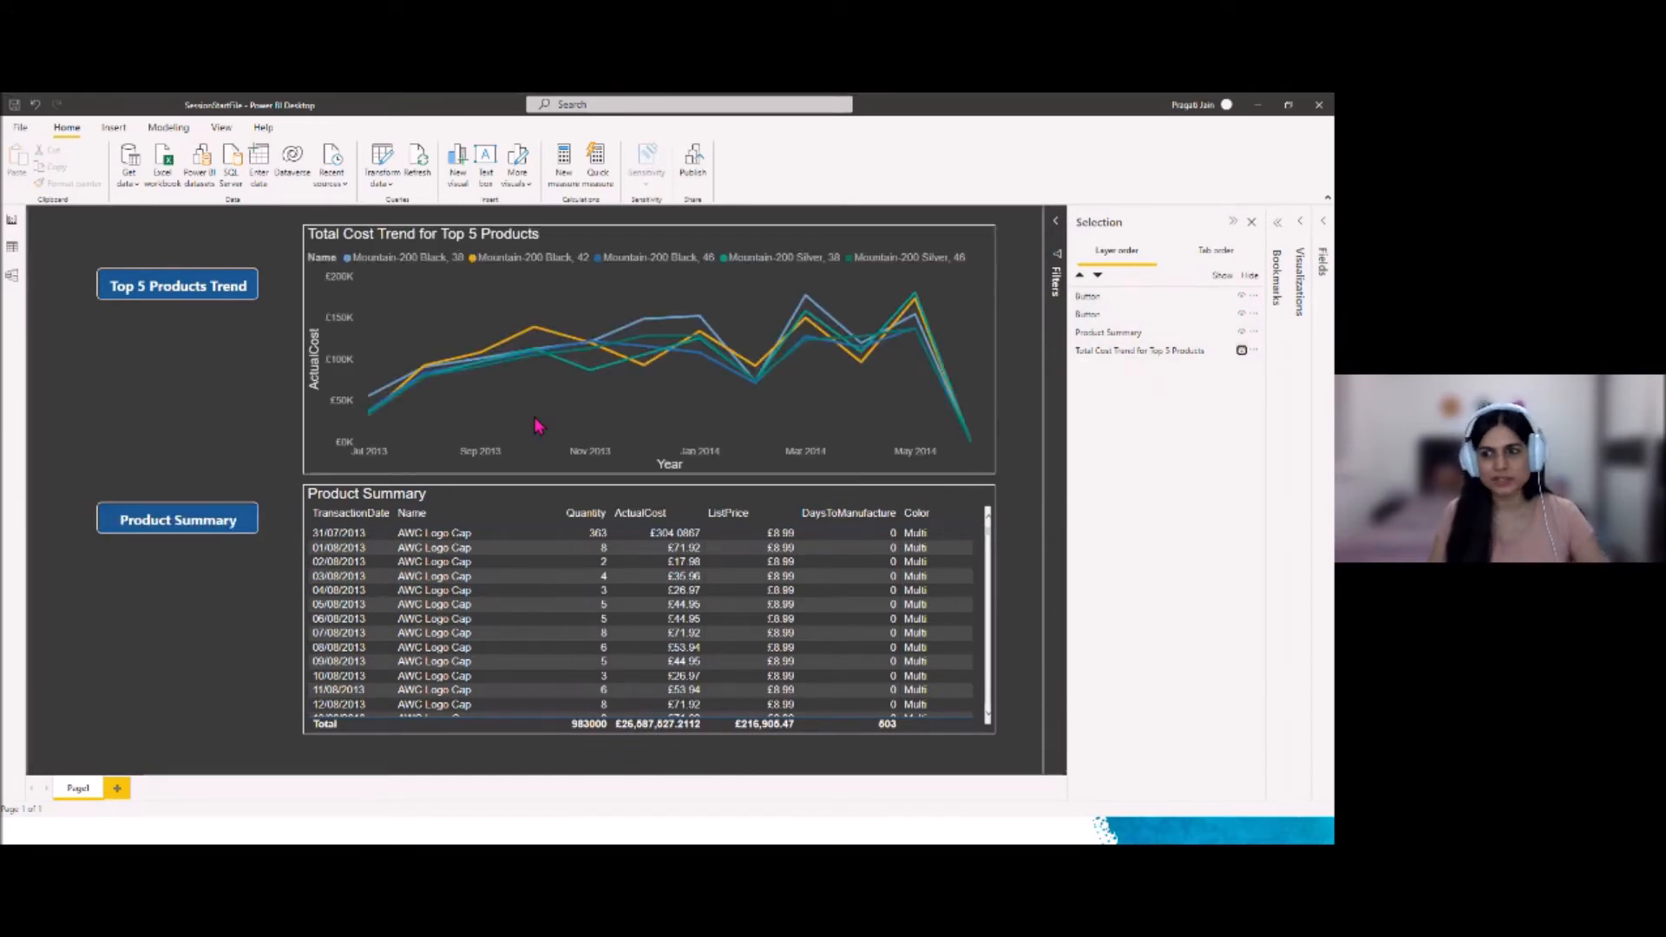
click(1232, 222)
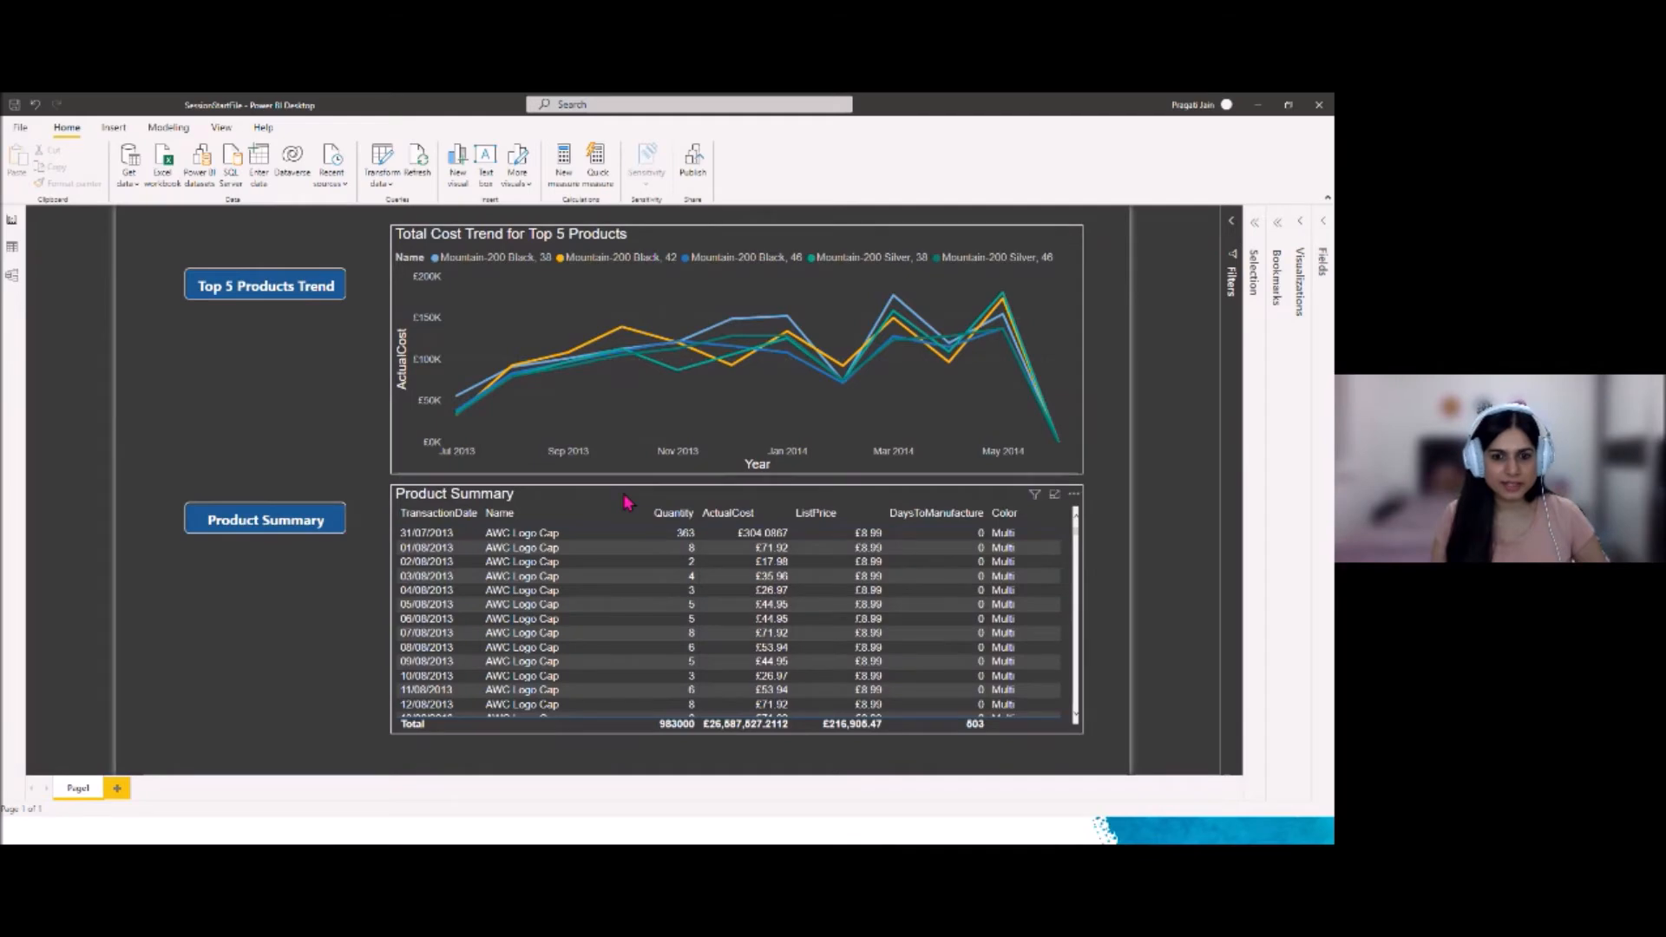
Move the Product Summary table directly over the Total Cost Trend chart and place both buttons one above the other beneath it
drag(617, 504, 631, 392)
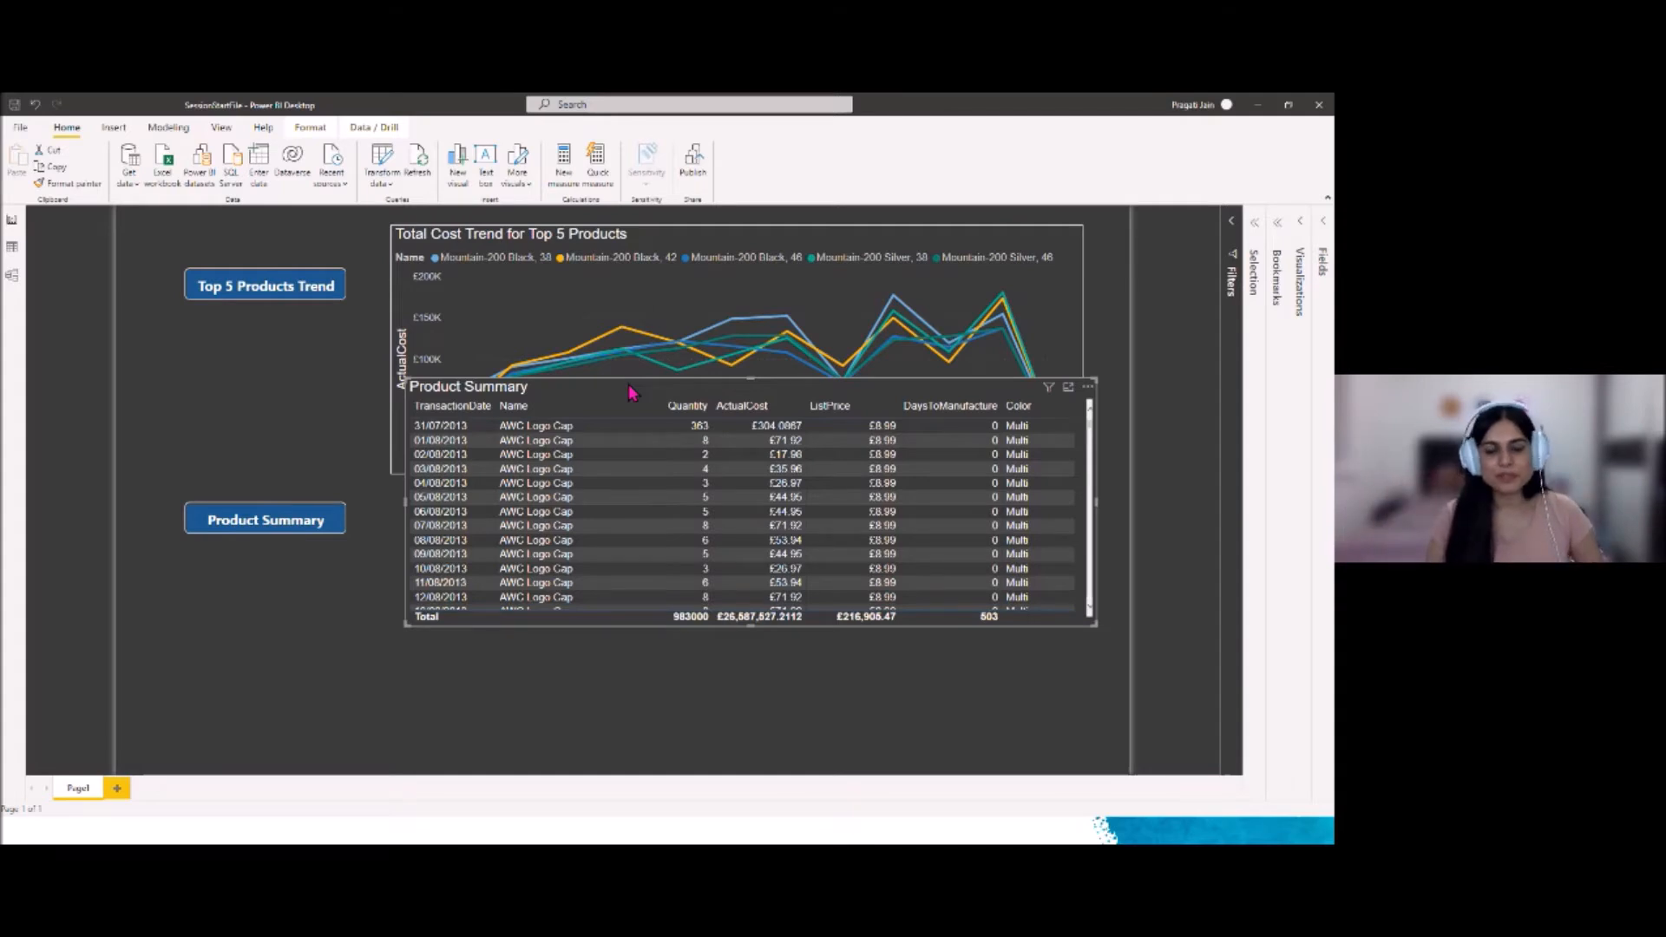
drag(630, 392, 620, 239)
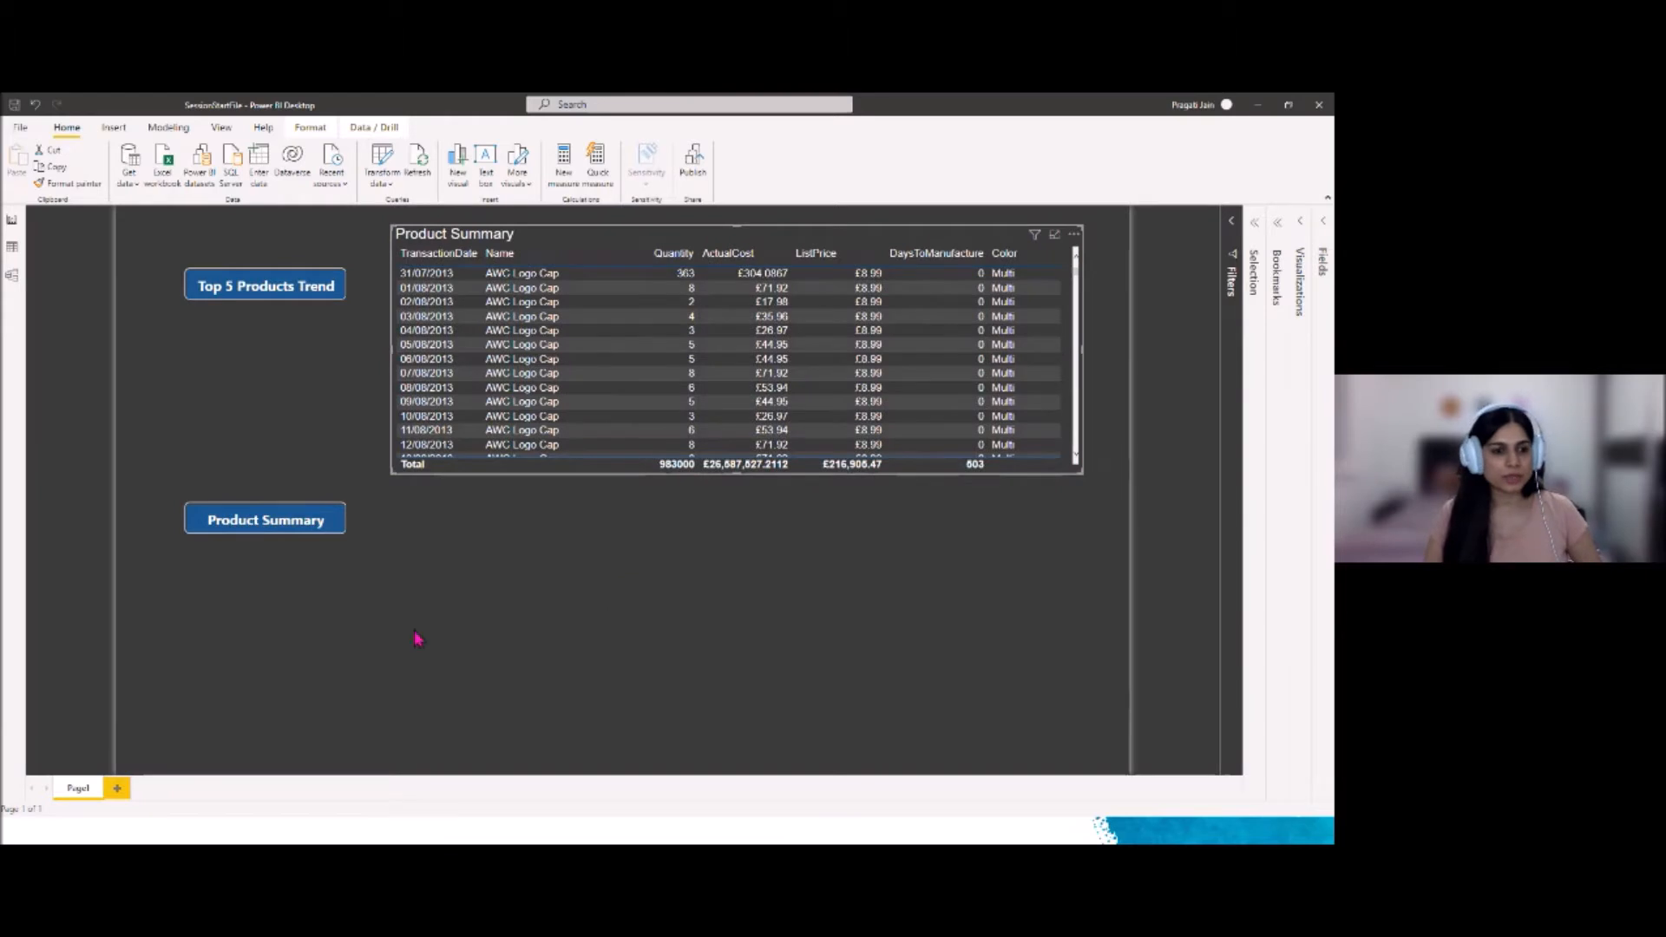
click(231, 520)
drag(234, 526, 589, 621)
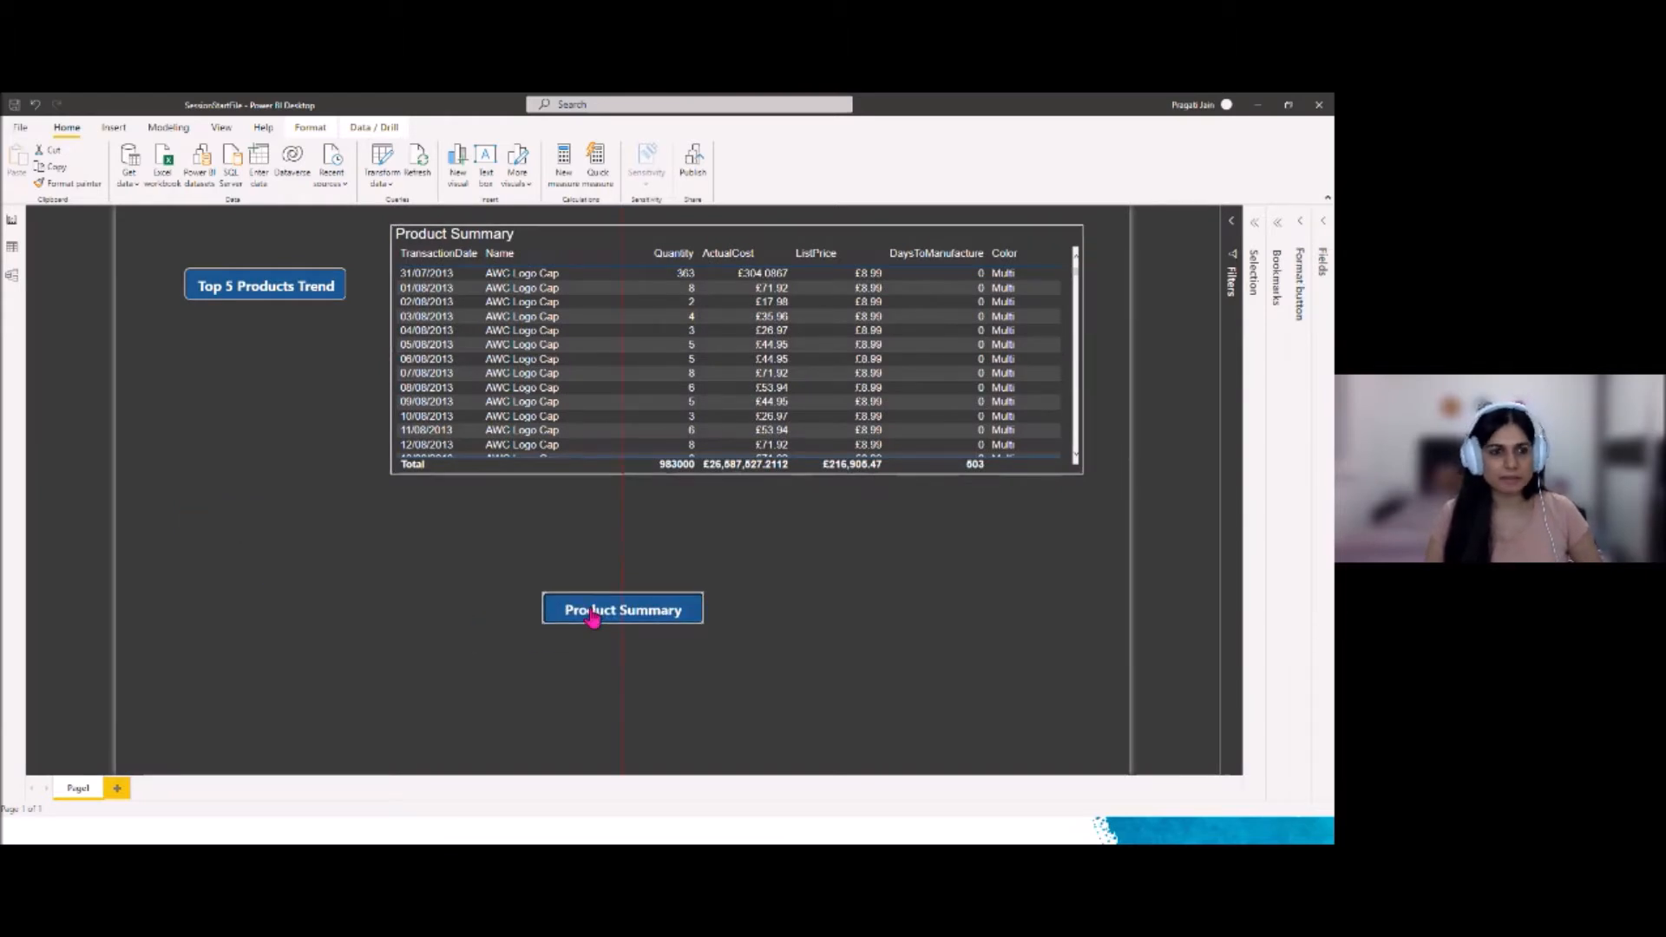
click(247, 291)
drag(248, 293, 605, 564)
Shift the Total Cost Trend chart and the Product Summary table so they overlap exactly, centred above the buttons
drag(628, 247, 434, 238)
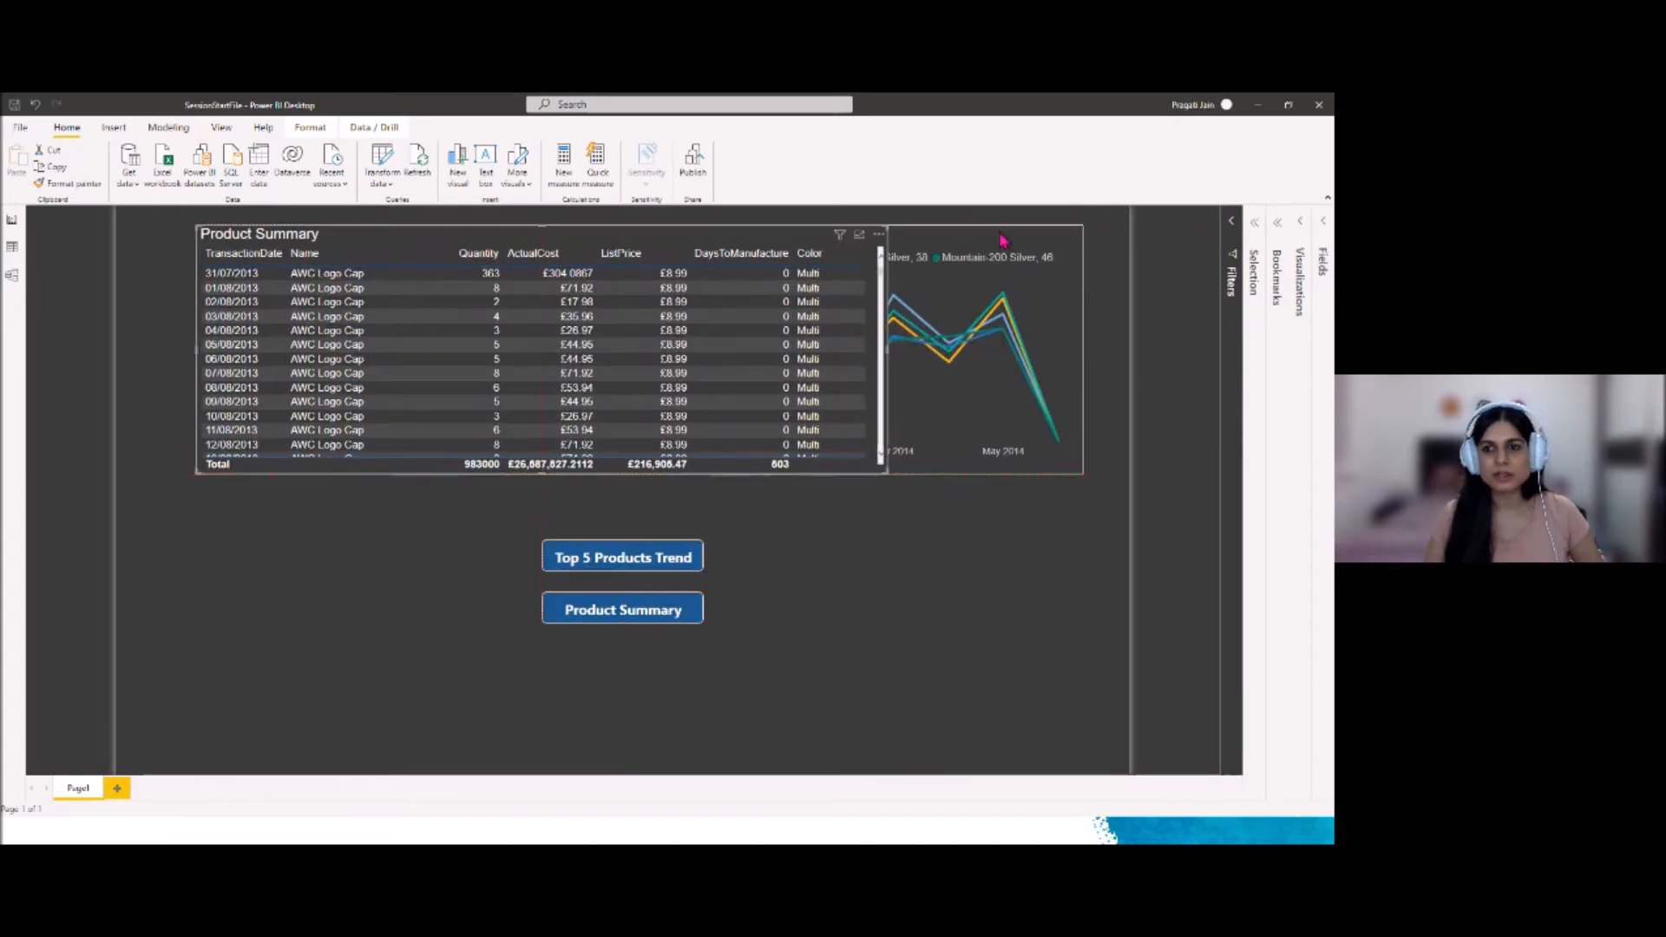
click(915, 237)
drag(916, 237, 800, 237)
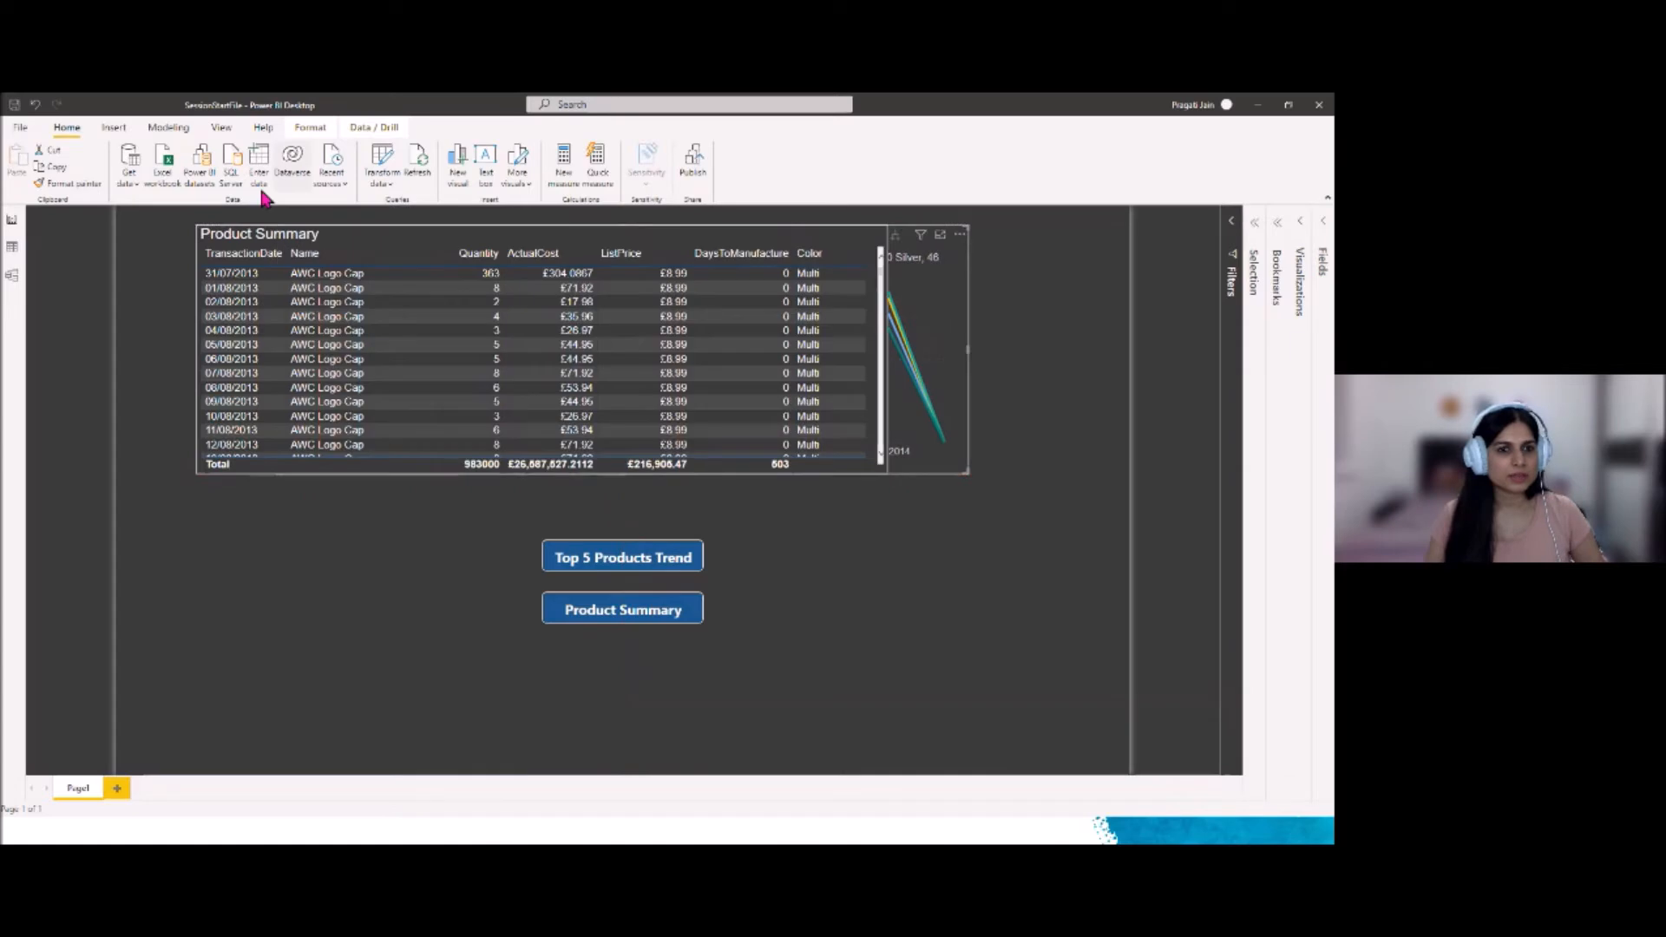
click(230, 244)
drag(343, 243, 423, 244)
click(966, 595)
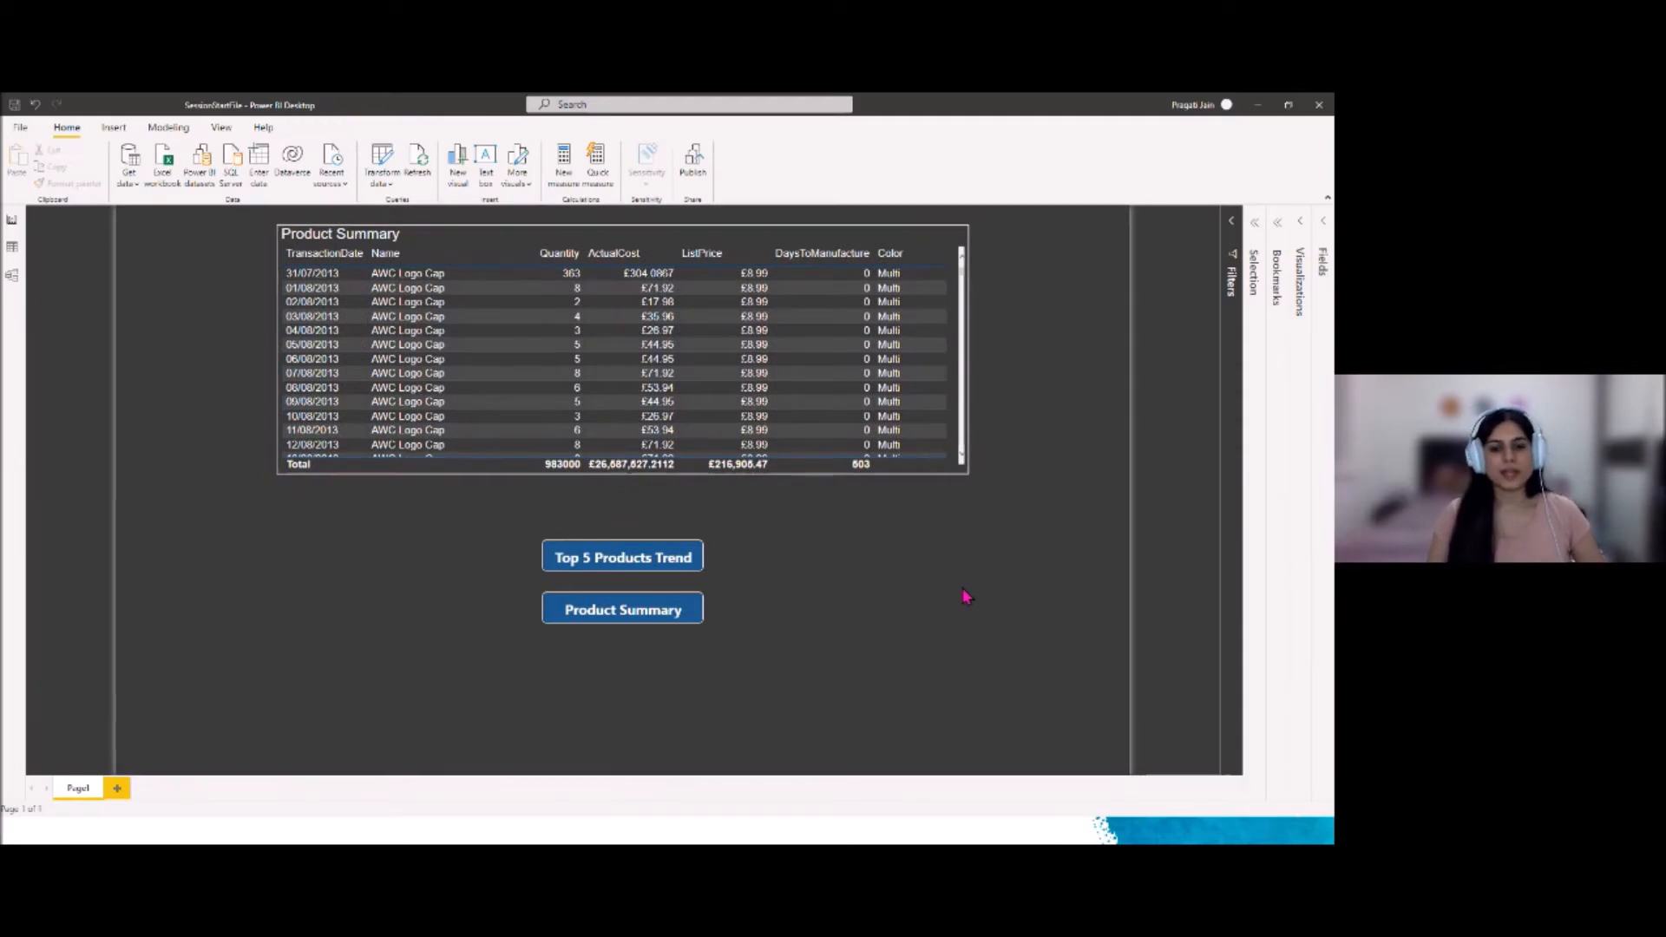
Place the Product Summary button exactly over the Top 5 Products Trend button and test switching with both
drag(621, 621, 614, 566)
click(896, 601)
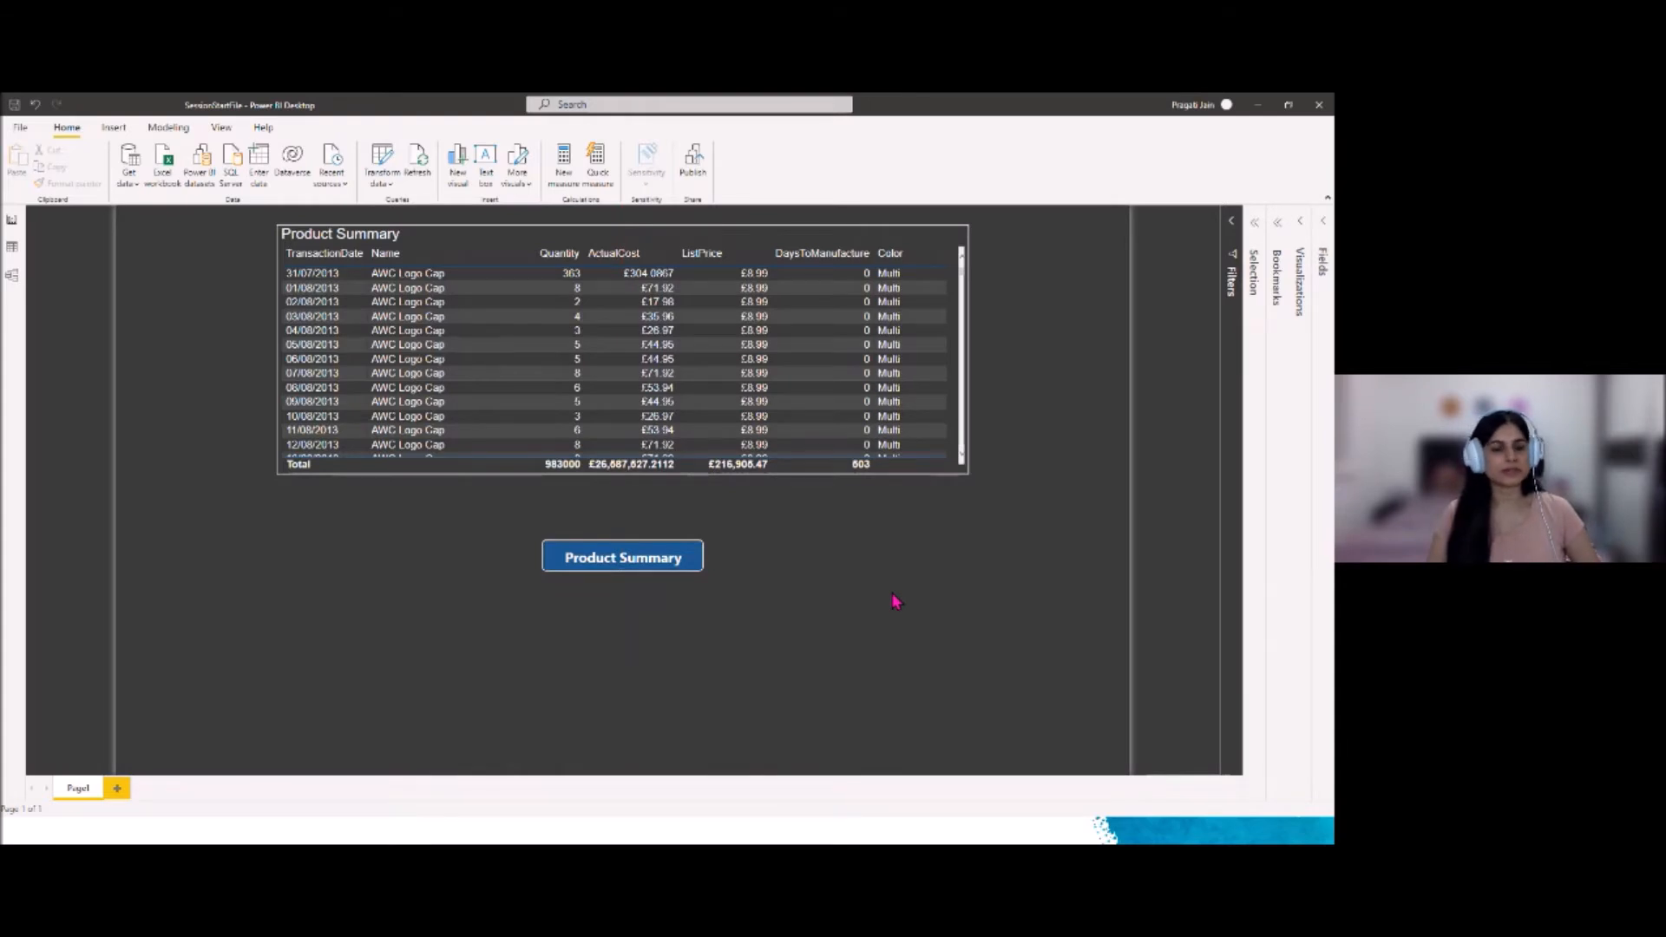
ctrl+click(637, 562)
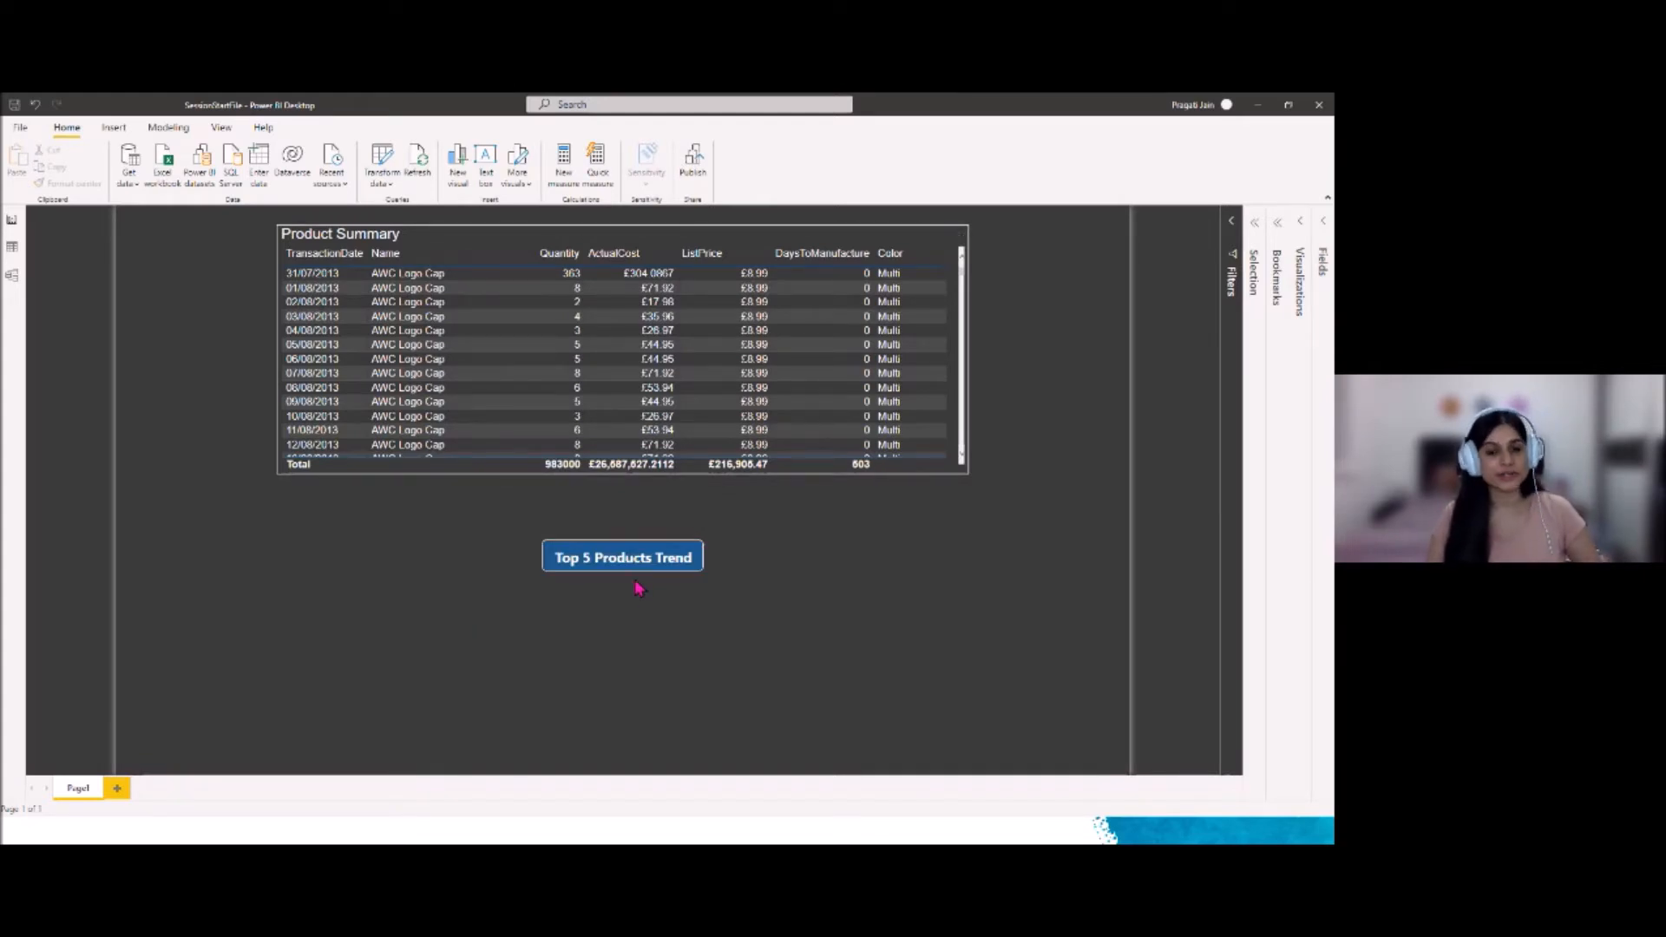
ctrl+click(628, 560)
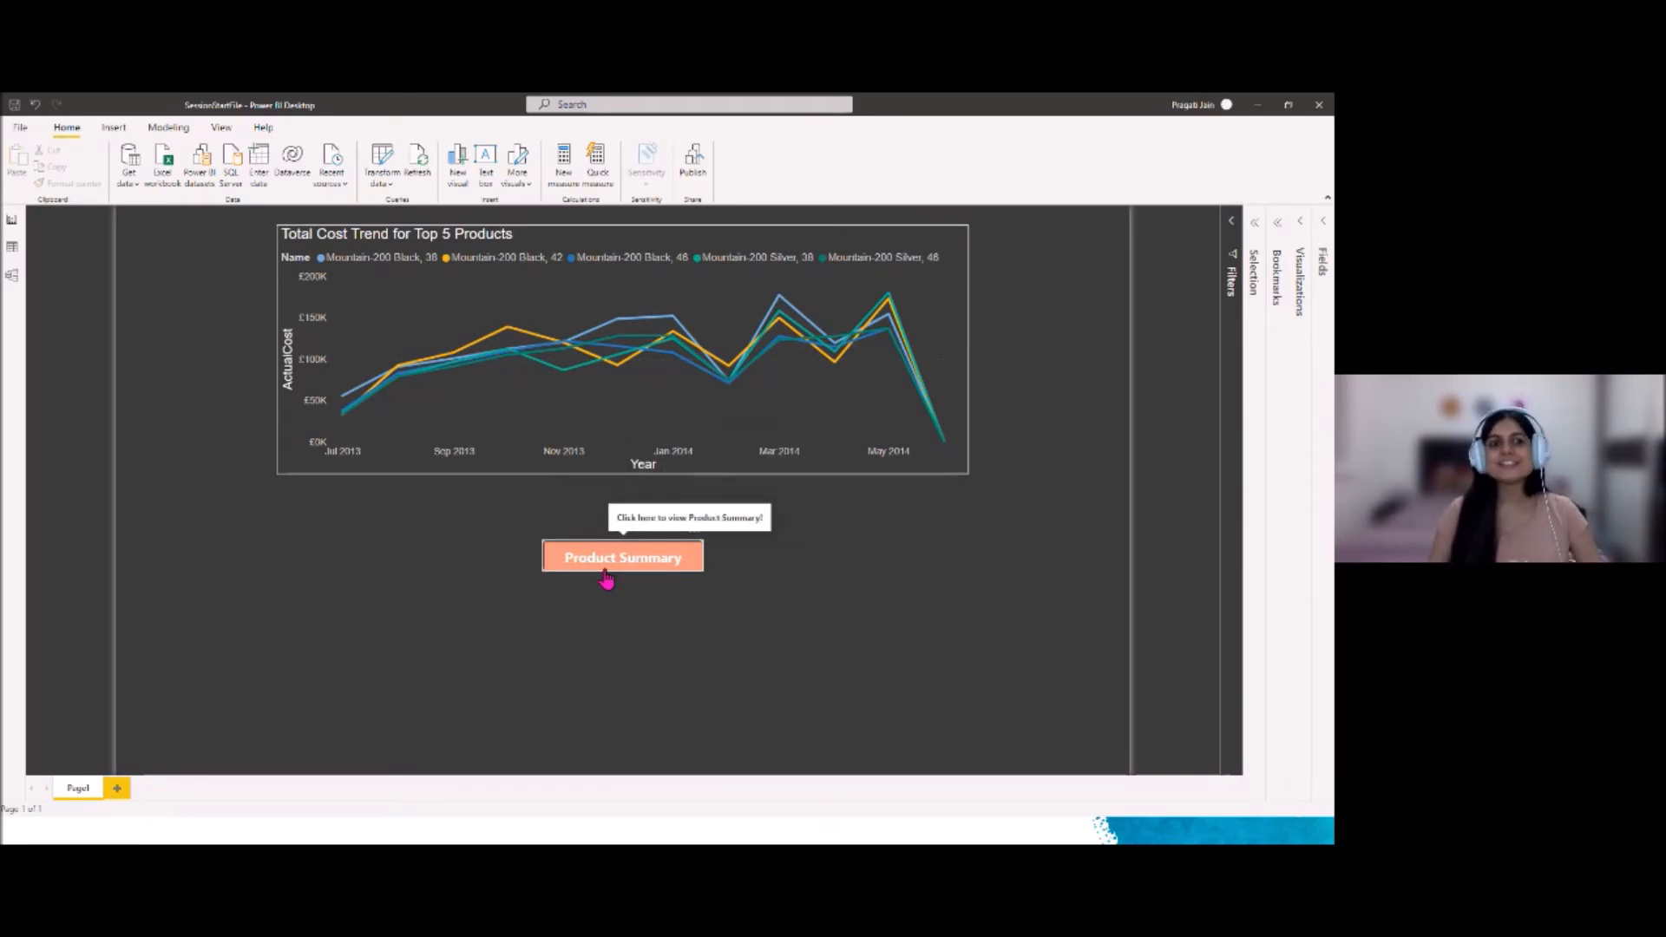
Rename the report page as Toggle
right_click(84, 787)
click(87, 781)
text(Toggle)
key(Return)
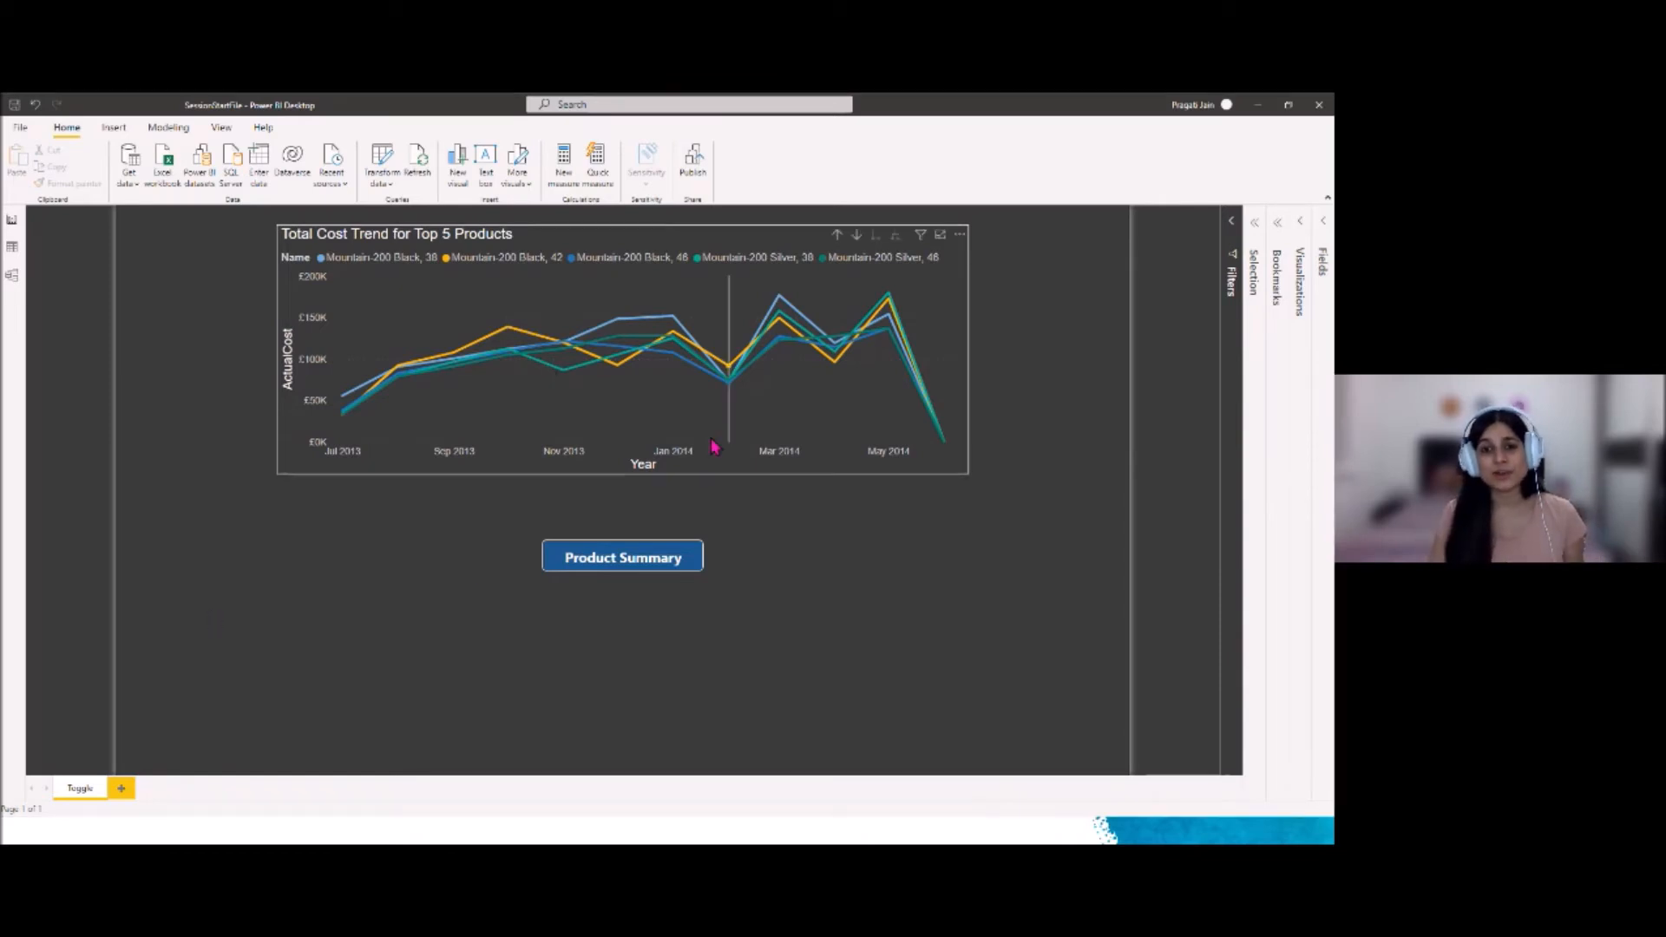
Try the overlapping buttons once more, switching to the summary table and back to the cost trend chart
ctrl+click(652, 571)
ctrl+click(653, 571)
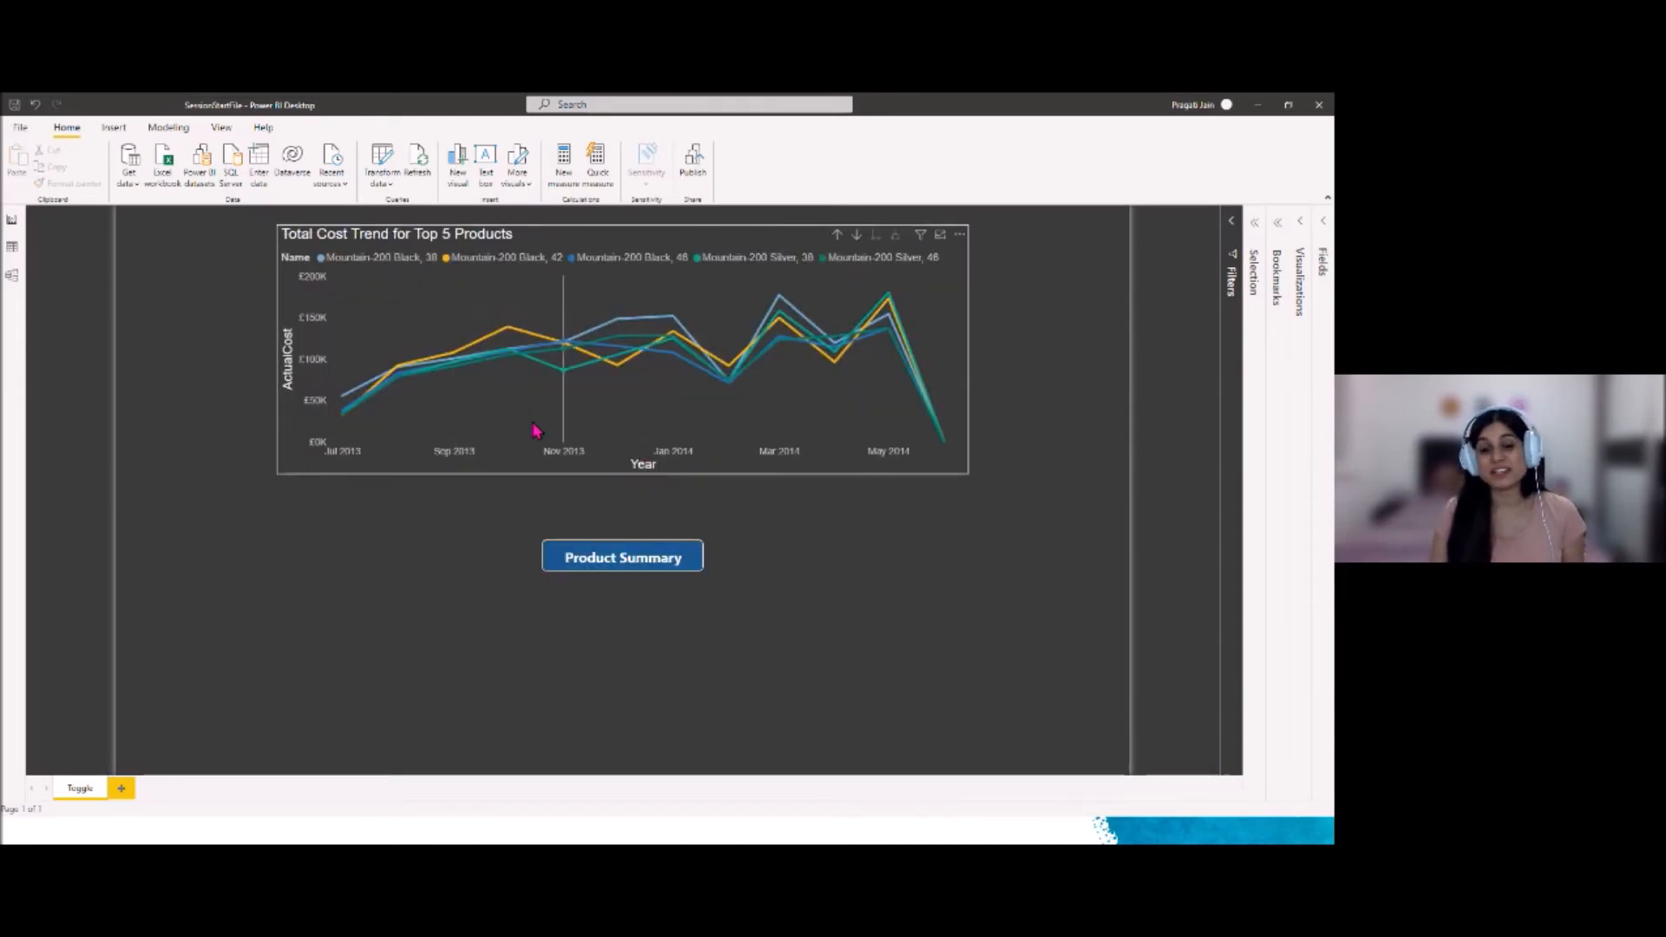
mouse_move(613, 426)
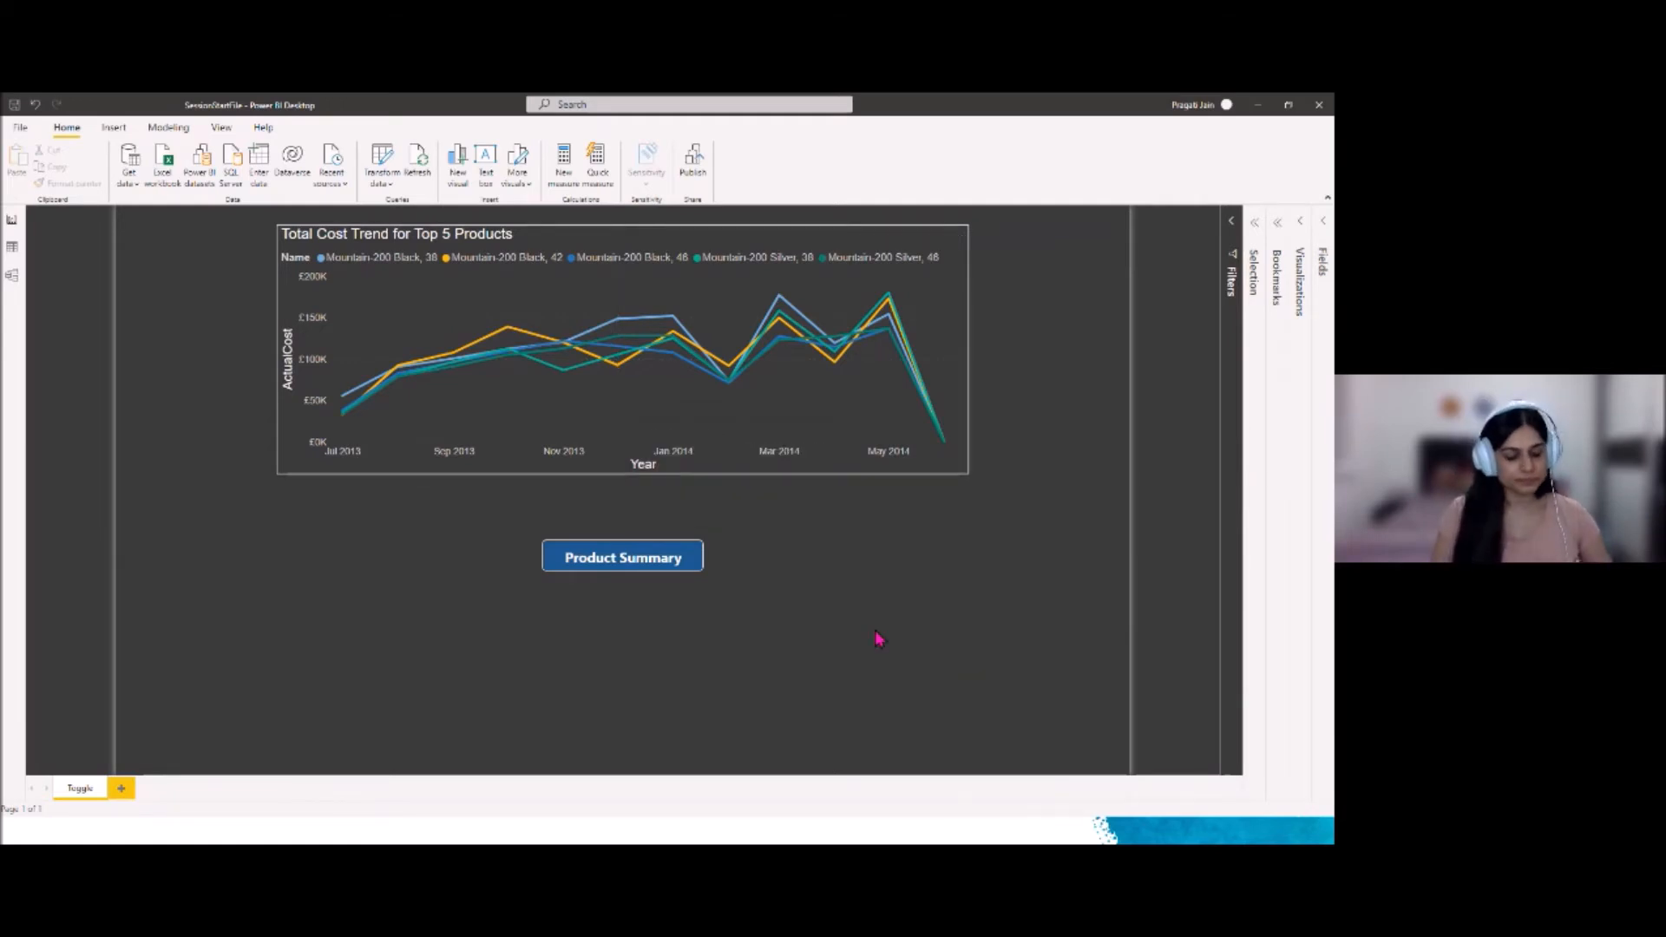
Switch to the SessionPBIFile report in Power BI Desktop and view its Images page
key(alt+Tab)
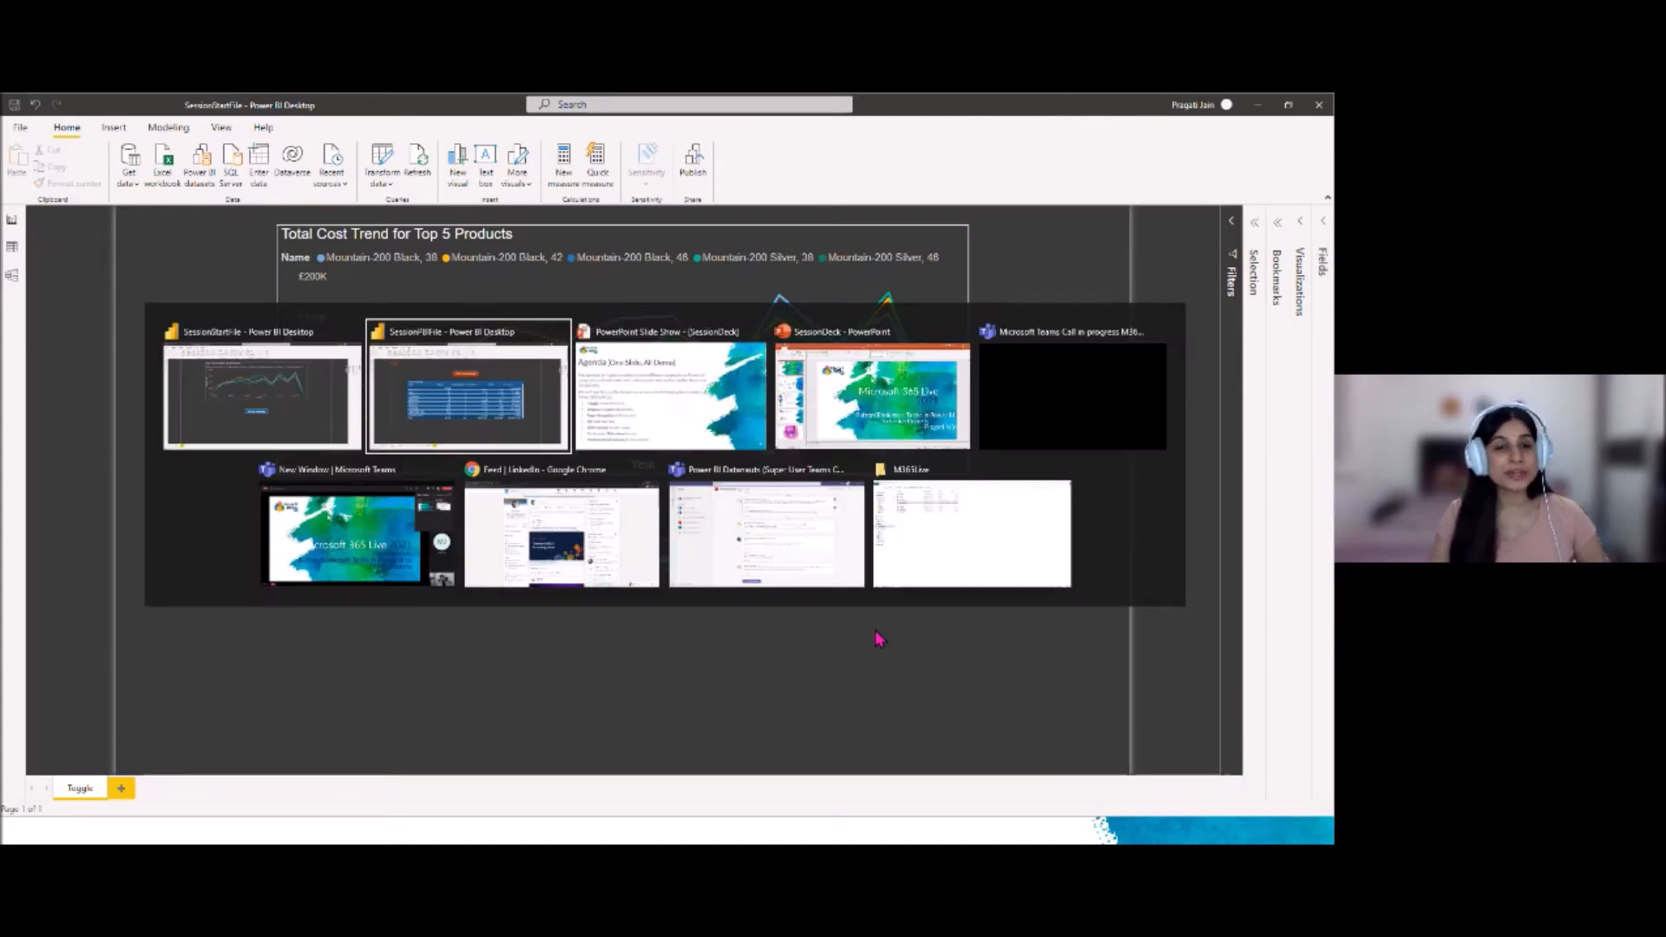
key(alt+Tab)
key(alt+Tab)
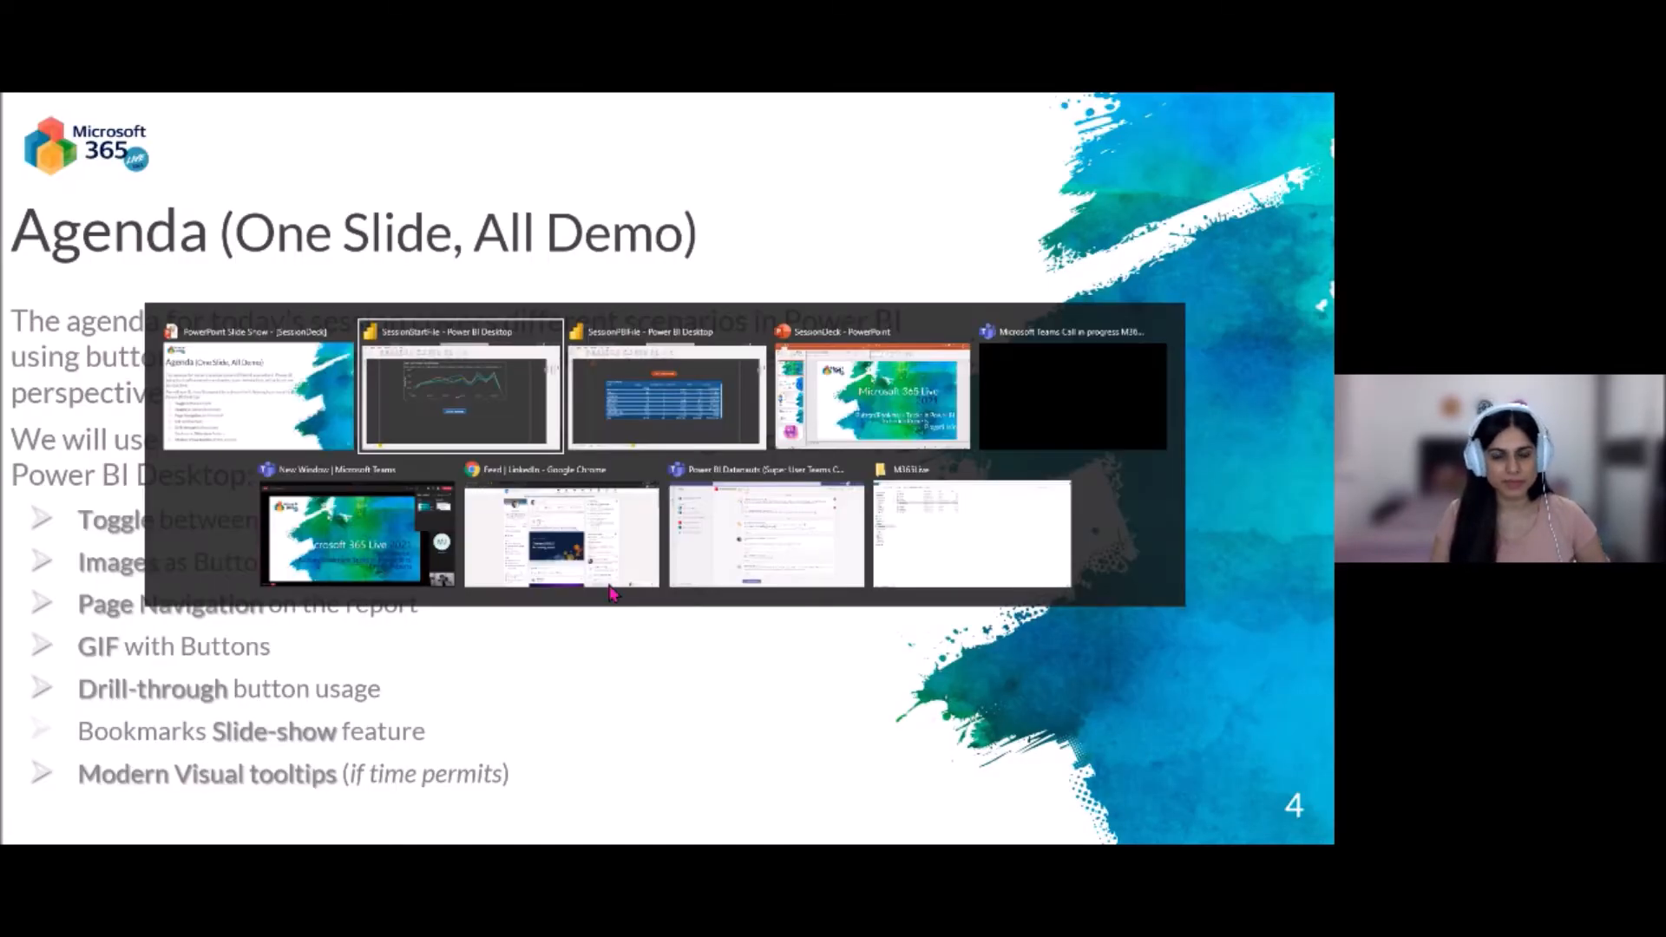
key(alt+Tab)
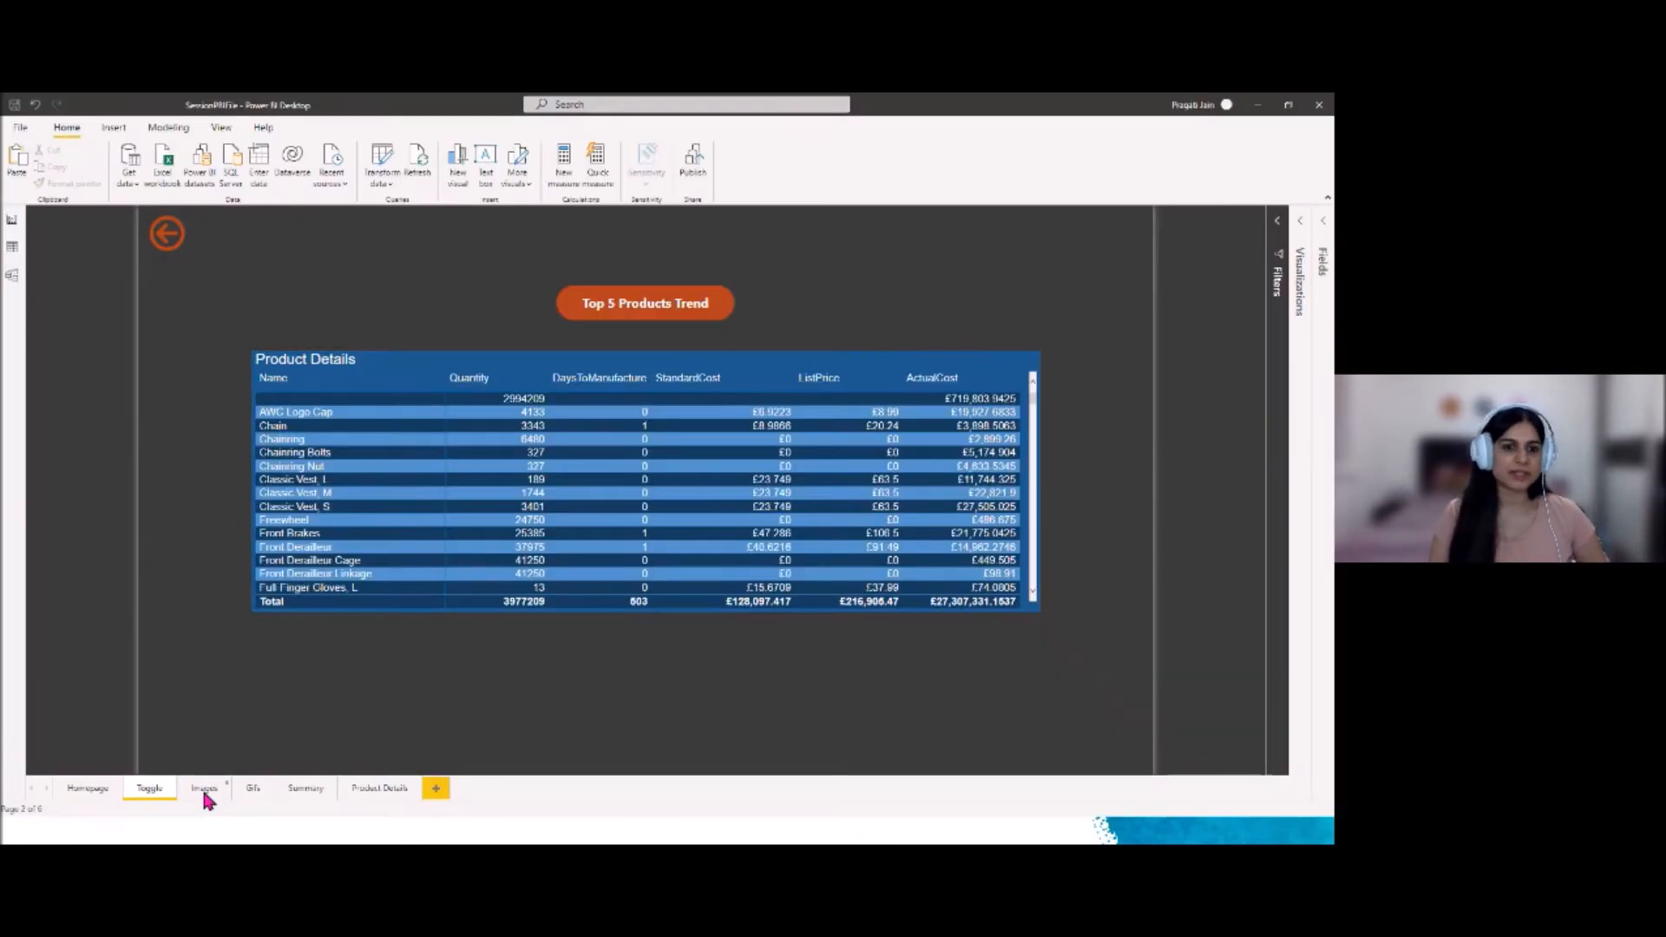
click(203, 787)
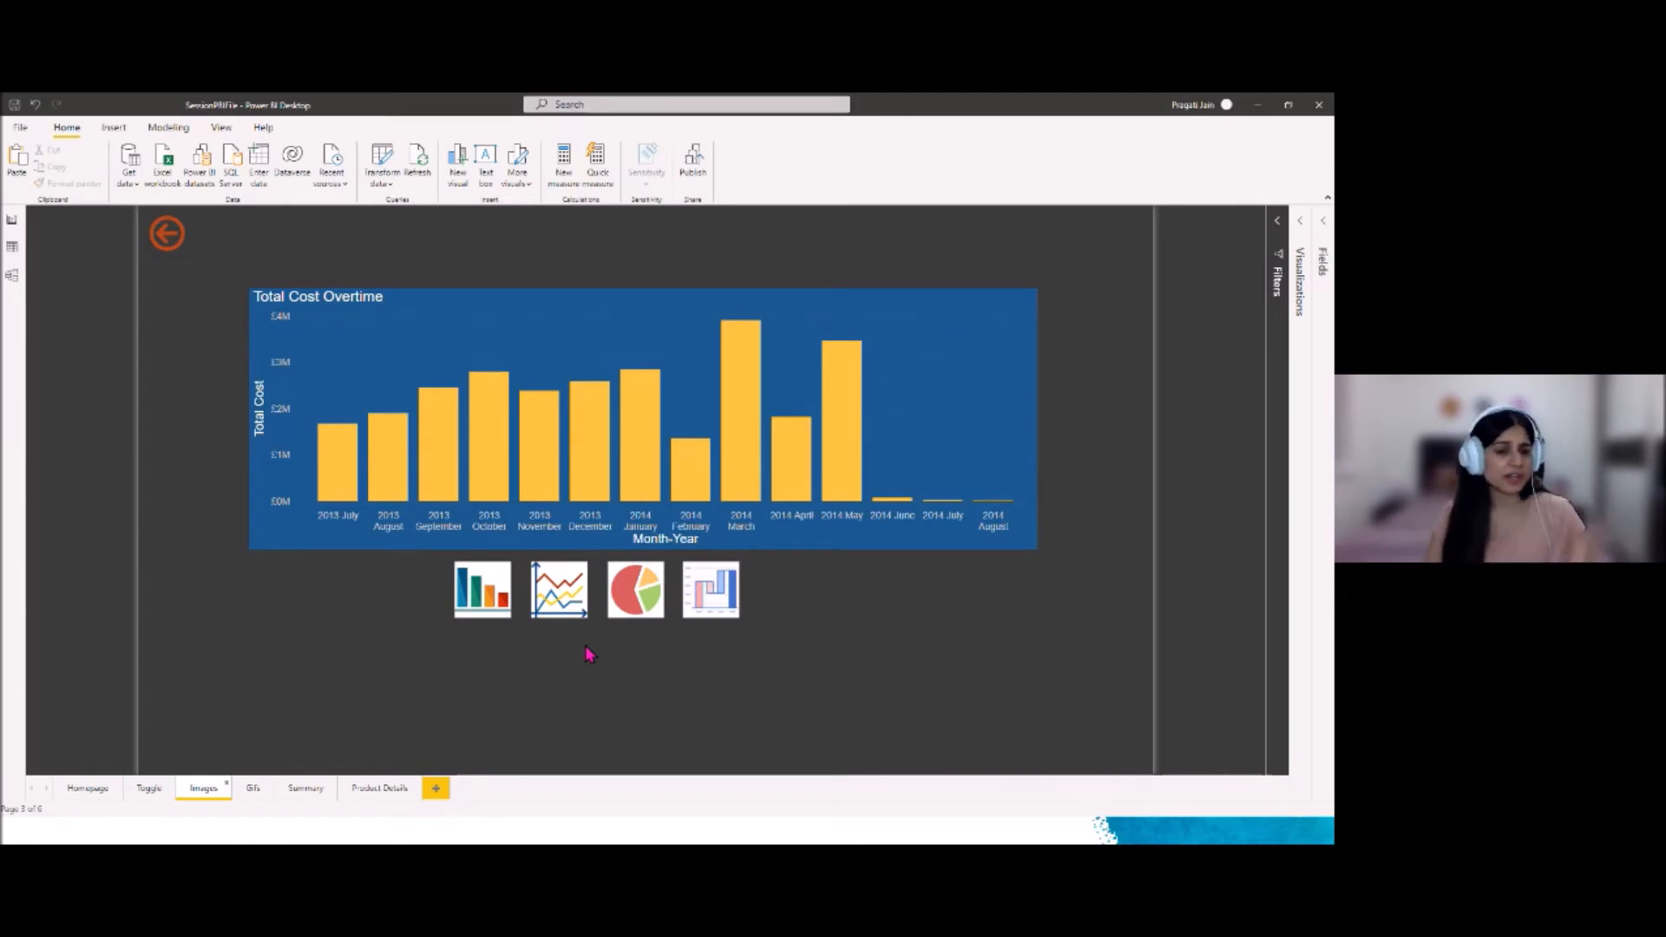
Try the image buttons to show the line, column, pie and waterfall charts, ending on the column chart
ctrl+click(559, 607)
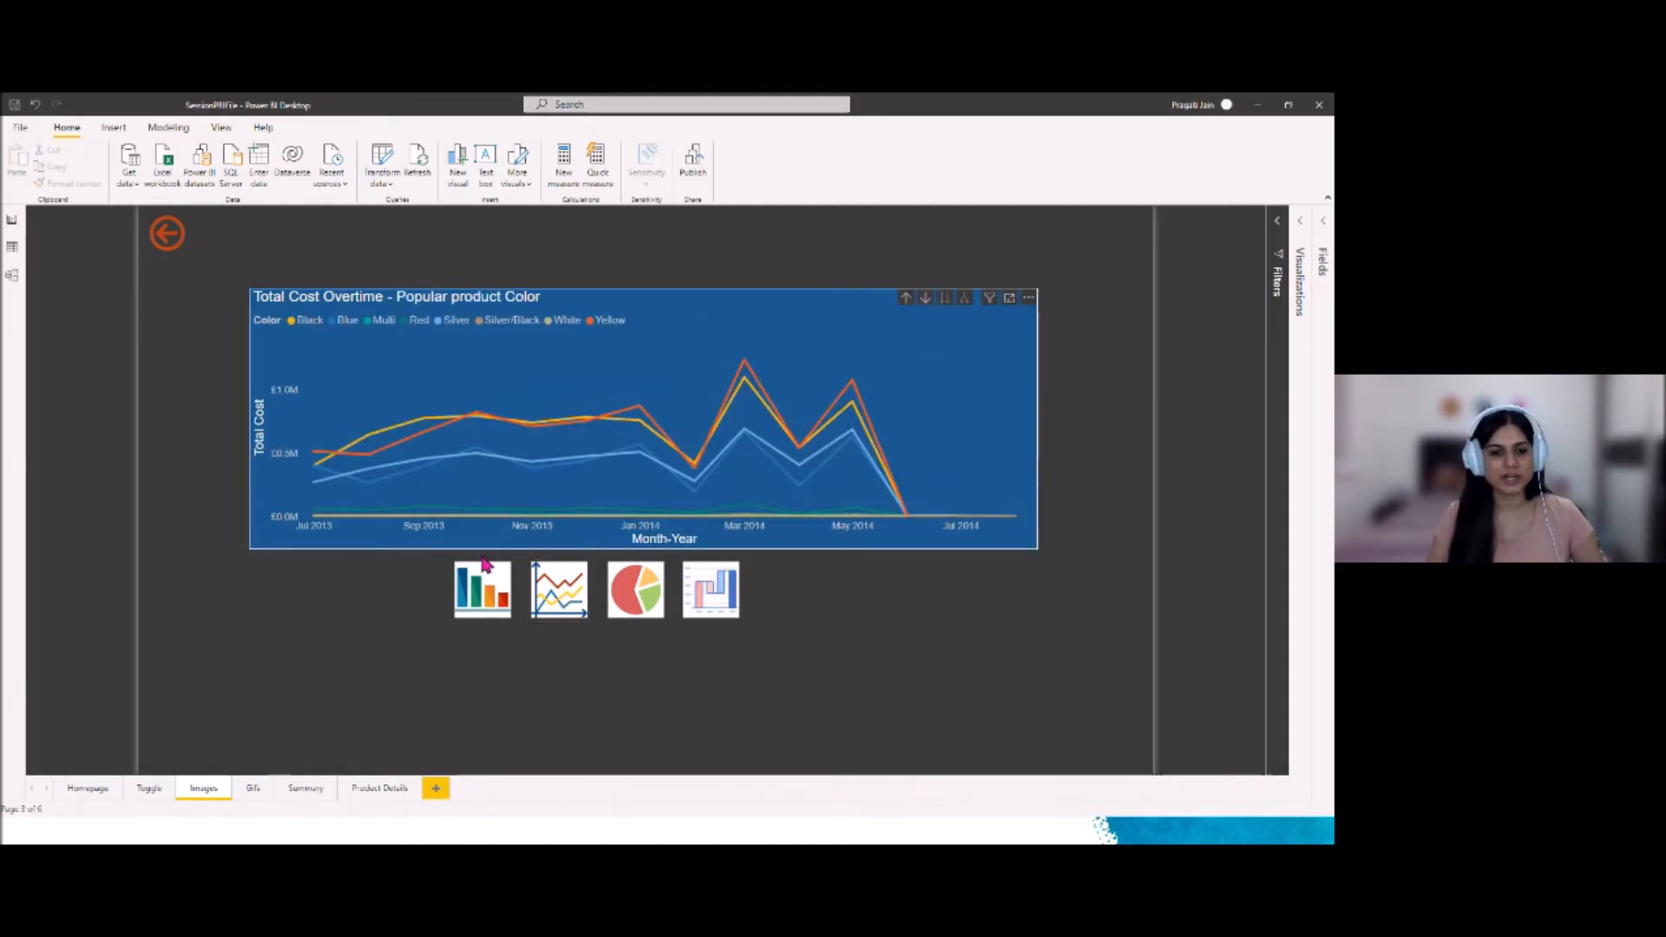
ctrl+click(469, 604)
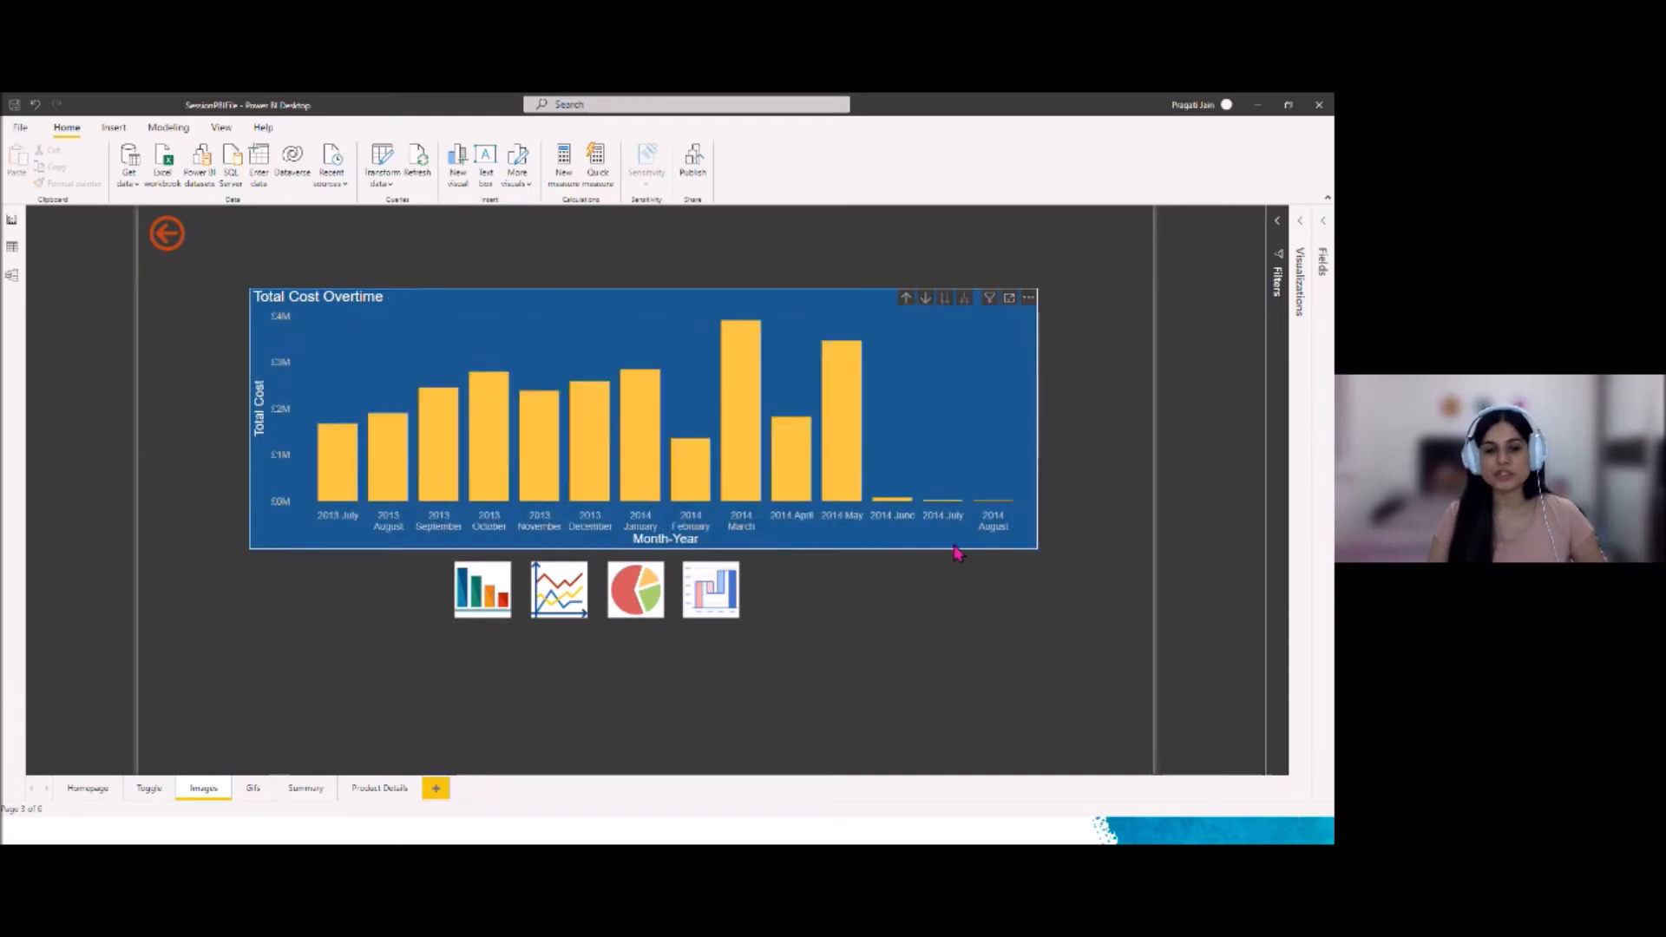
ctrl+click(645, 607)
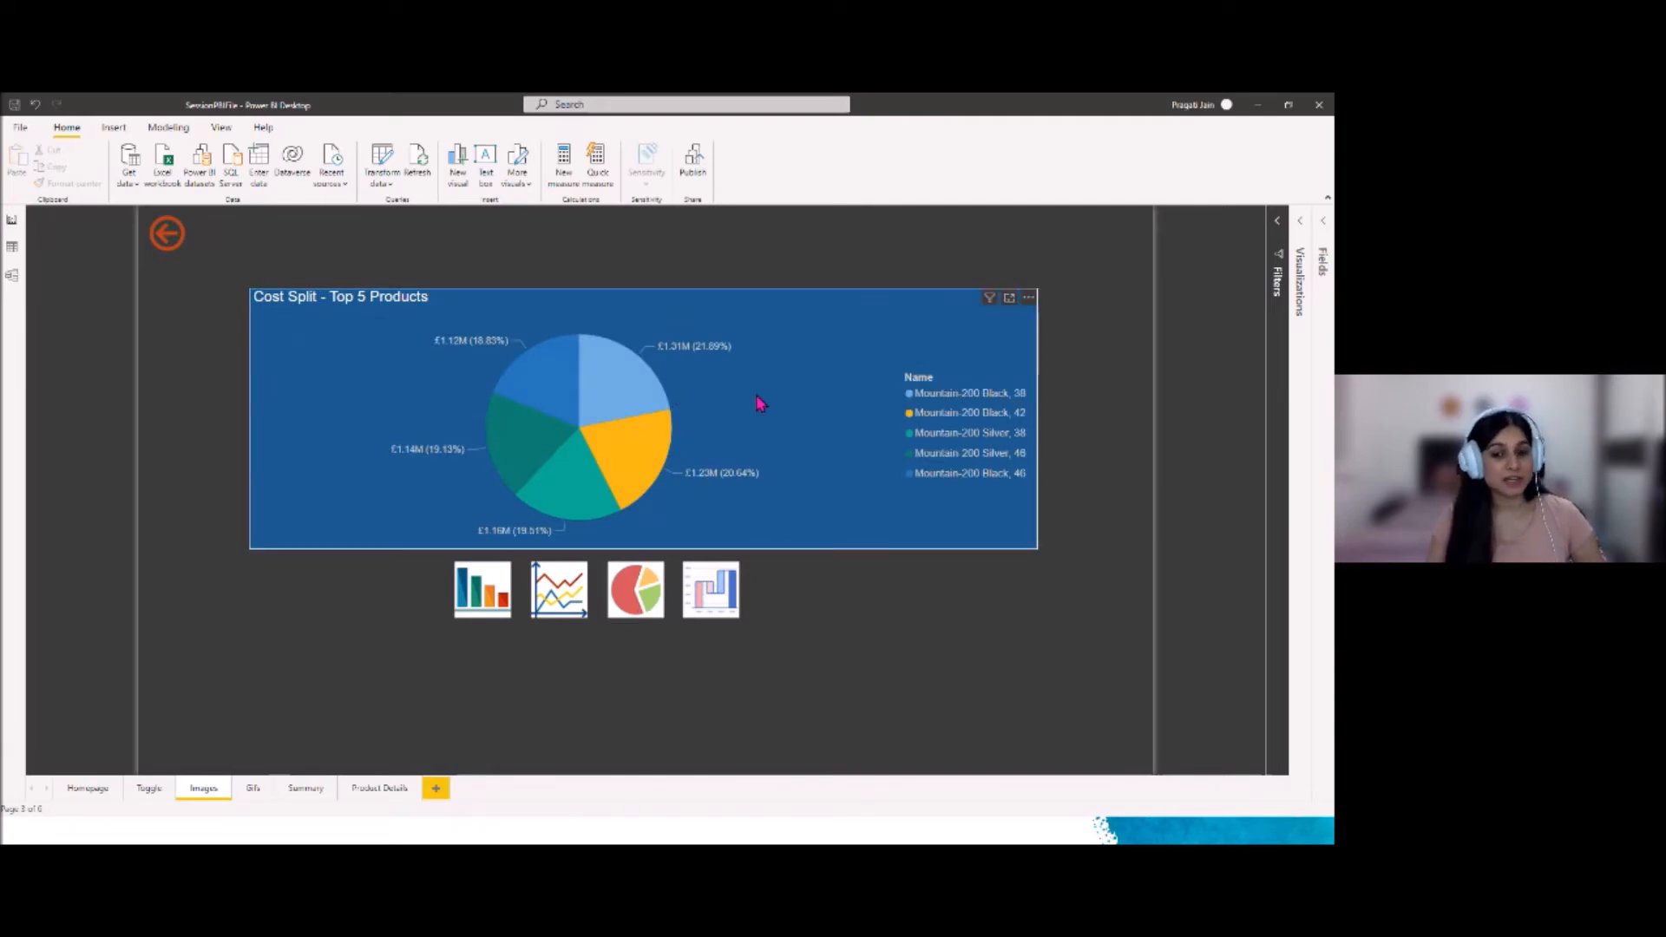
ctrl+click(717, 593)
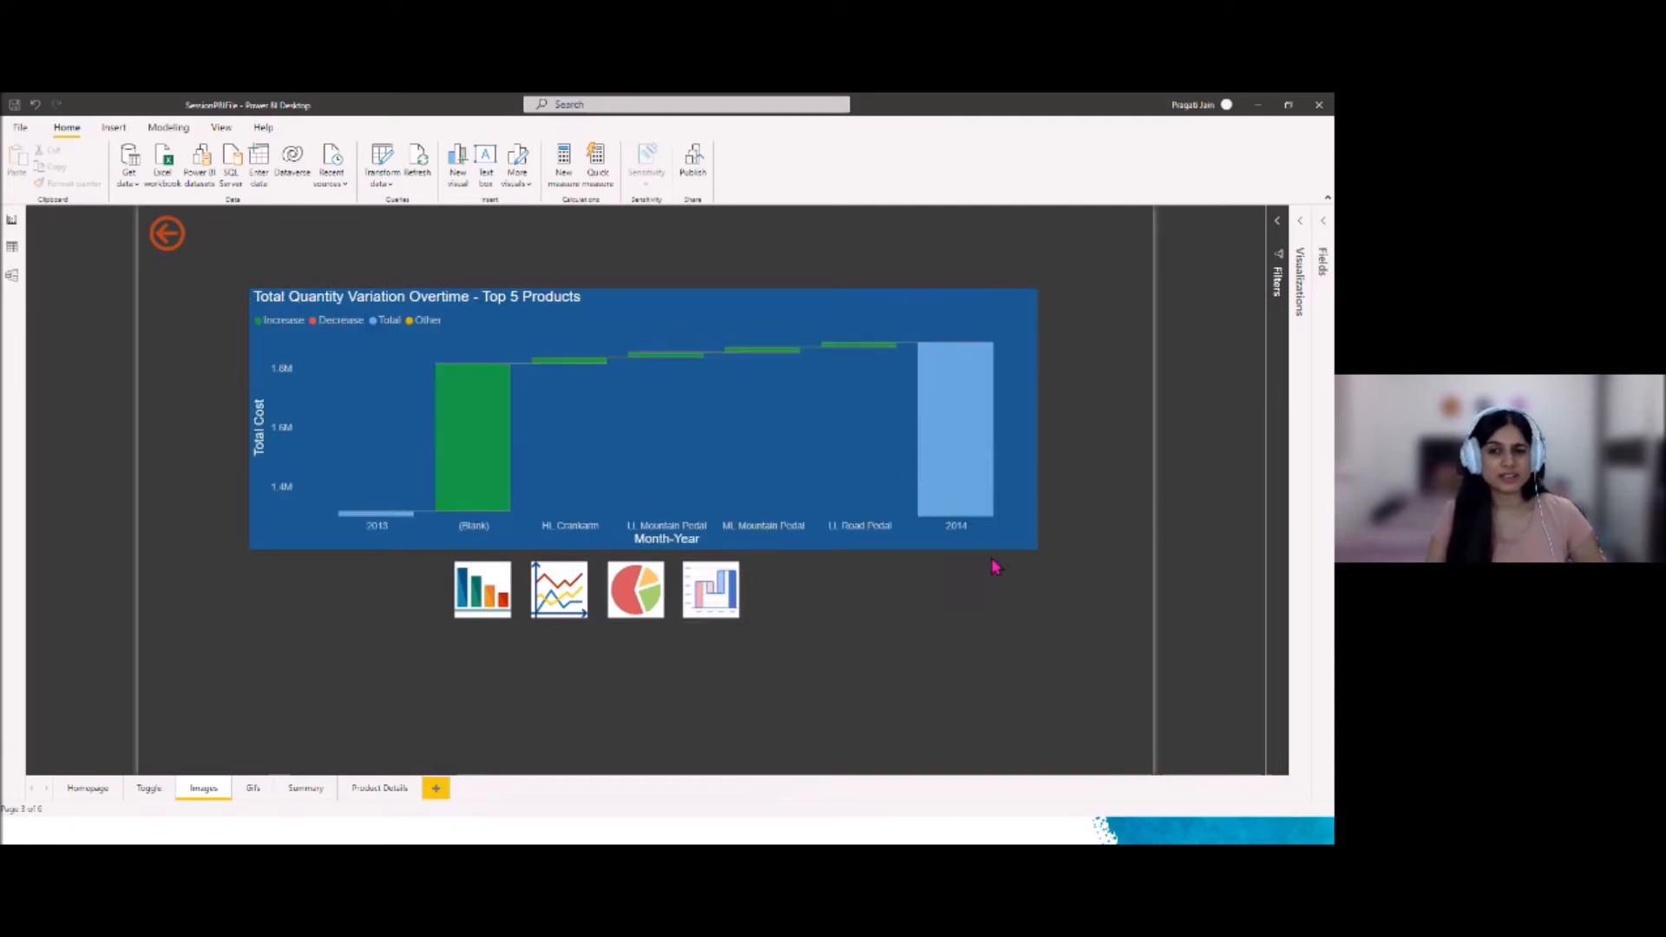
ctrl+click(492, 601)
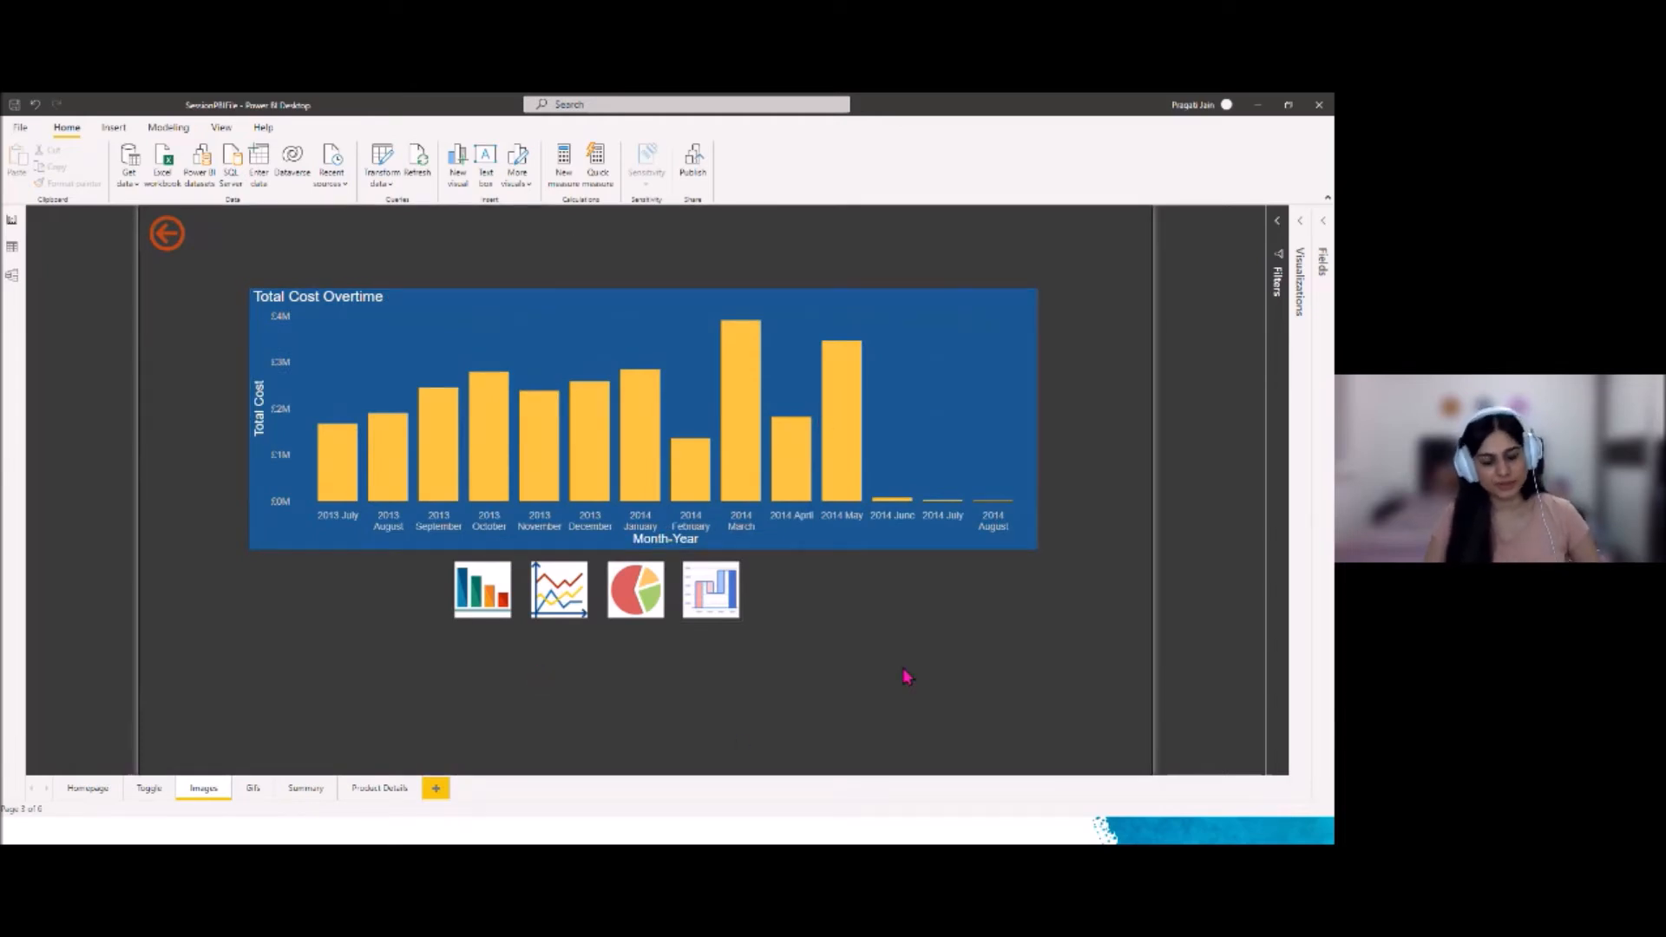
Switch back to the SessionStartFile report and add a new blank page after Toggle
key(alt+Tab)
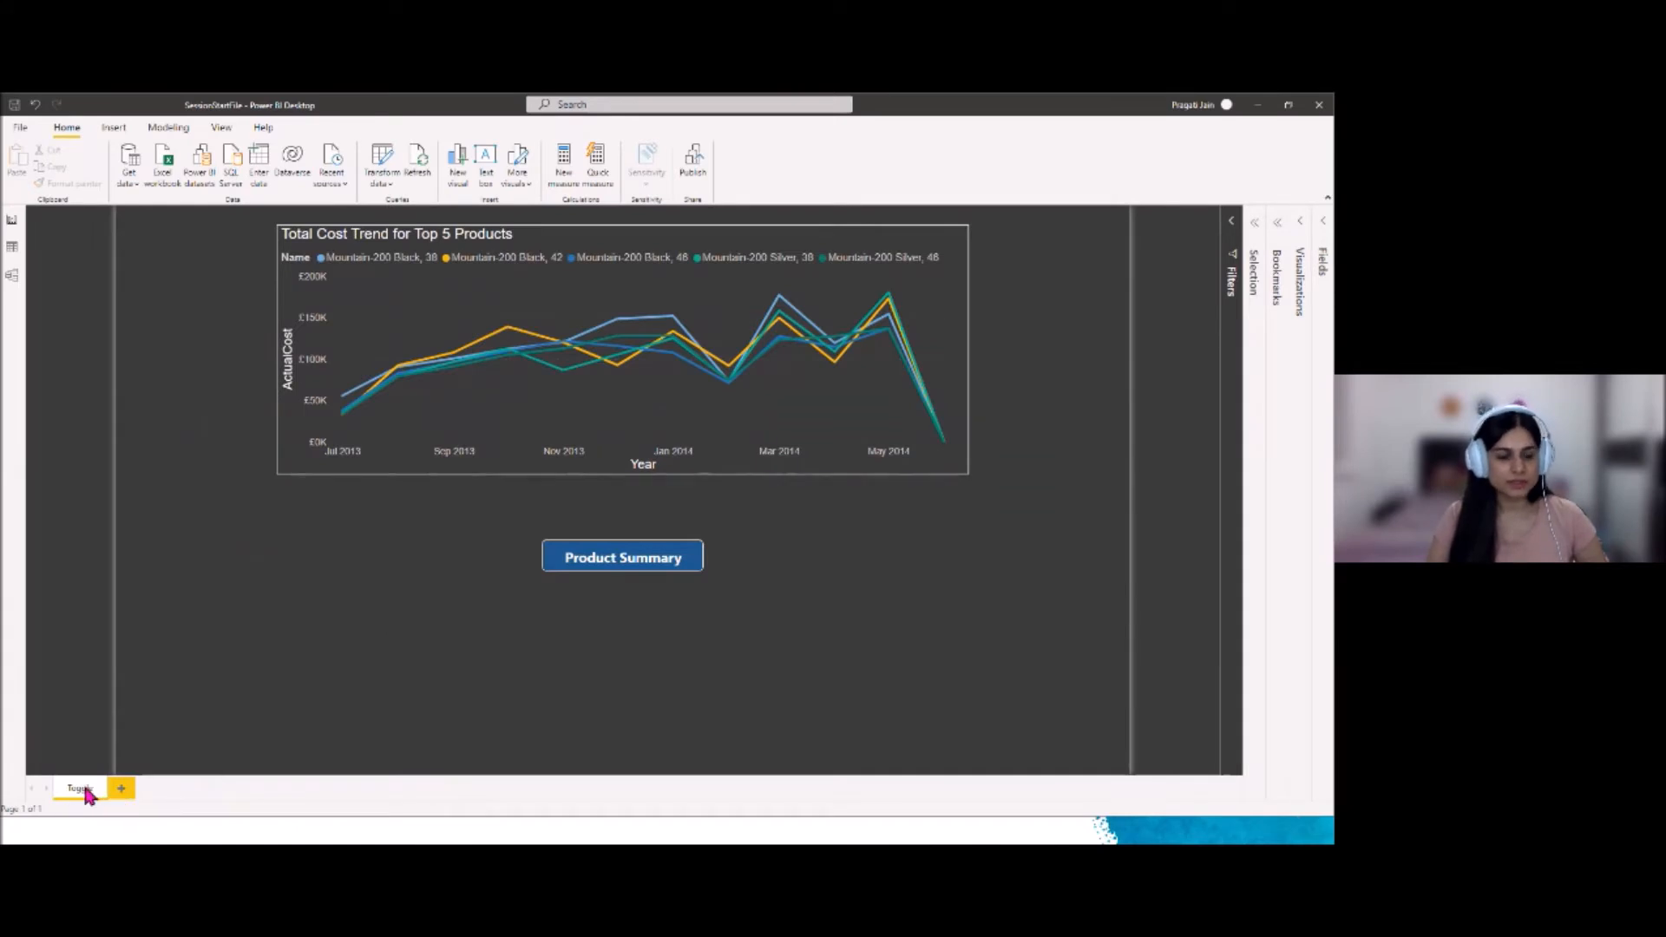
right_click(81, 789)
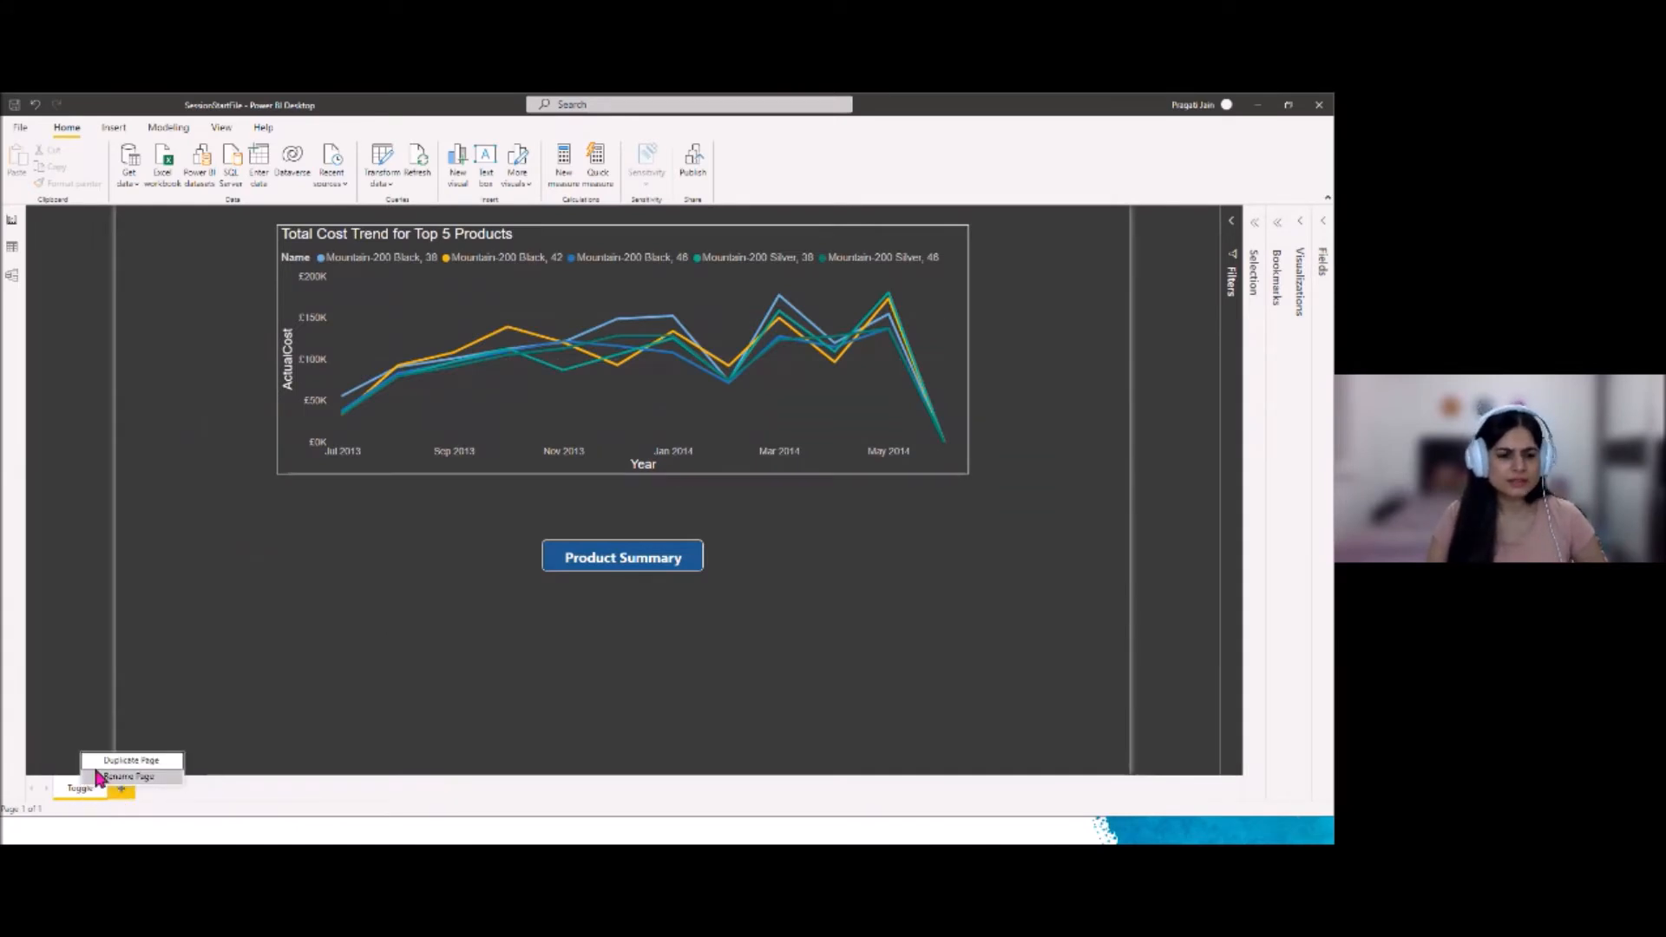
click(250, 724)
click(122, 788)
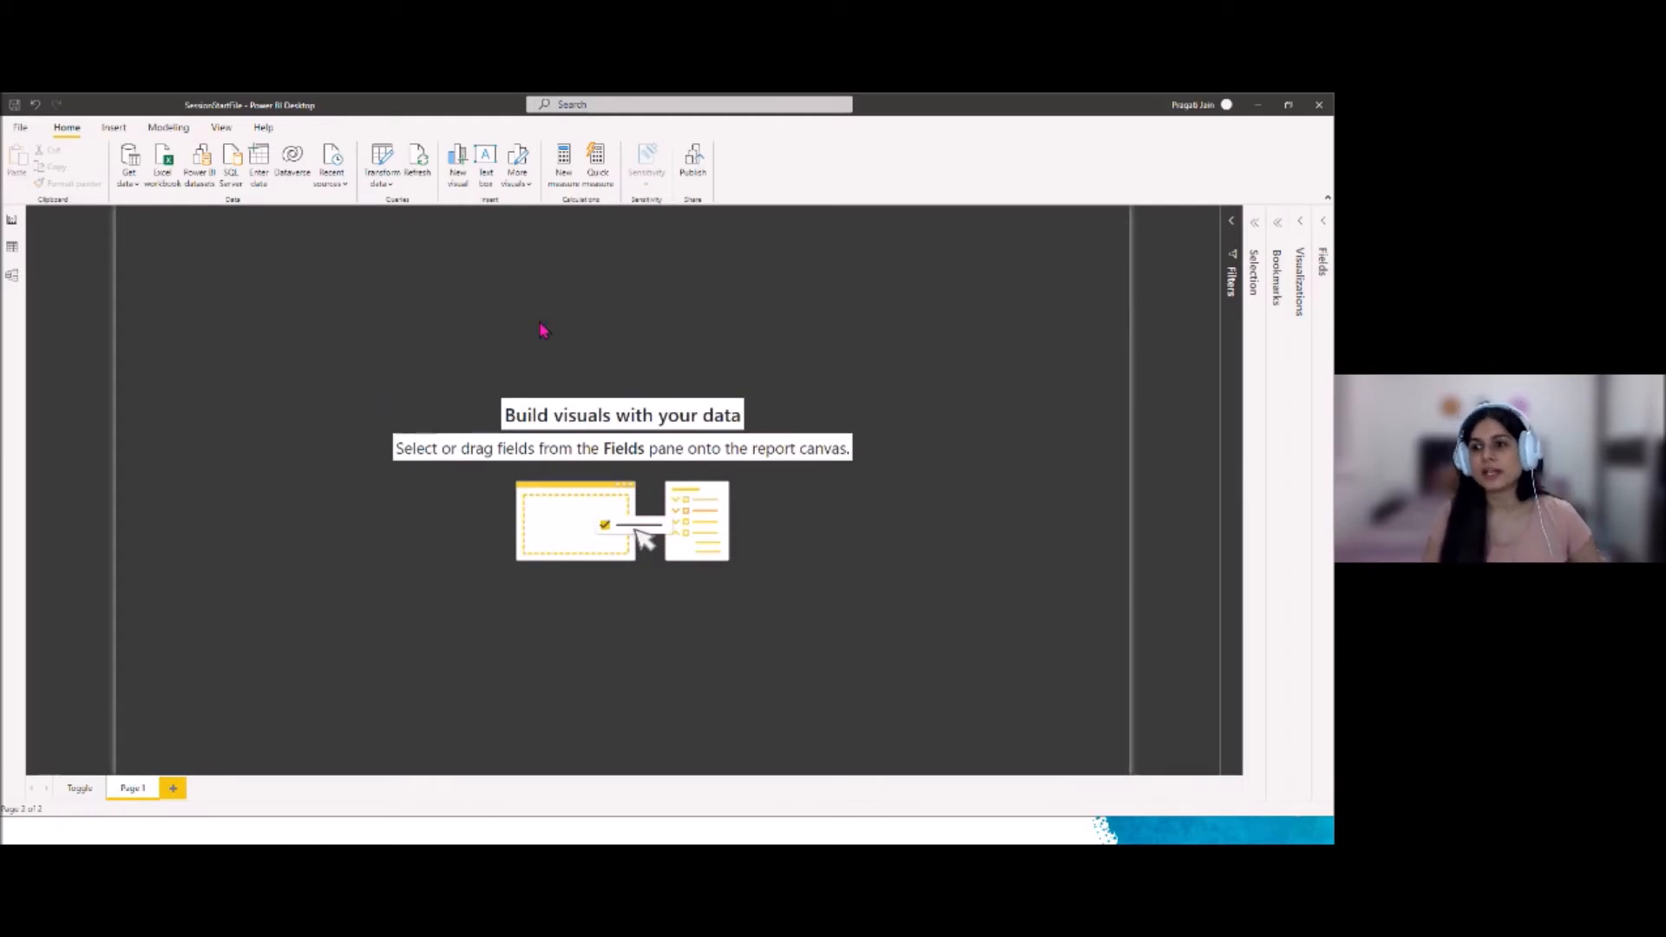
Insert a clustered column chart in the new page's upper left area and make it wide and short
click(1300, 224)
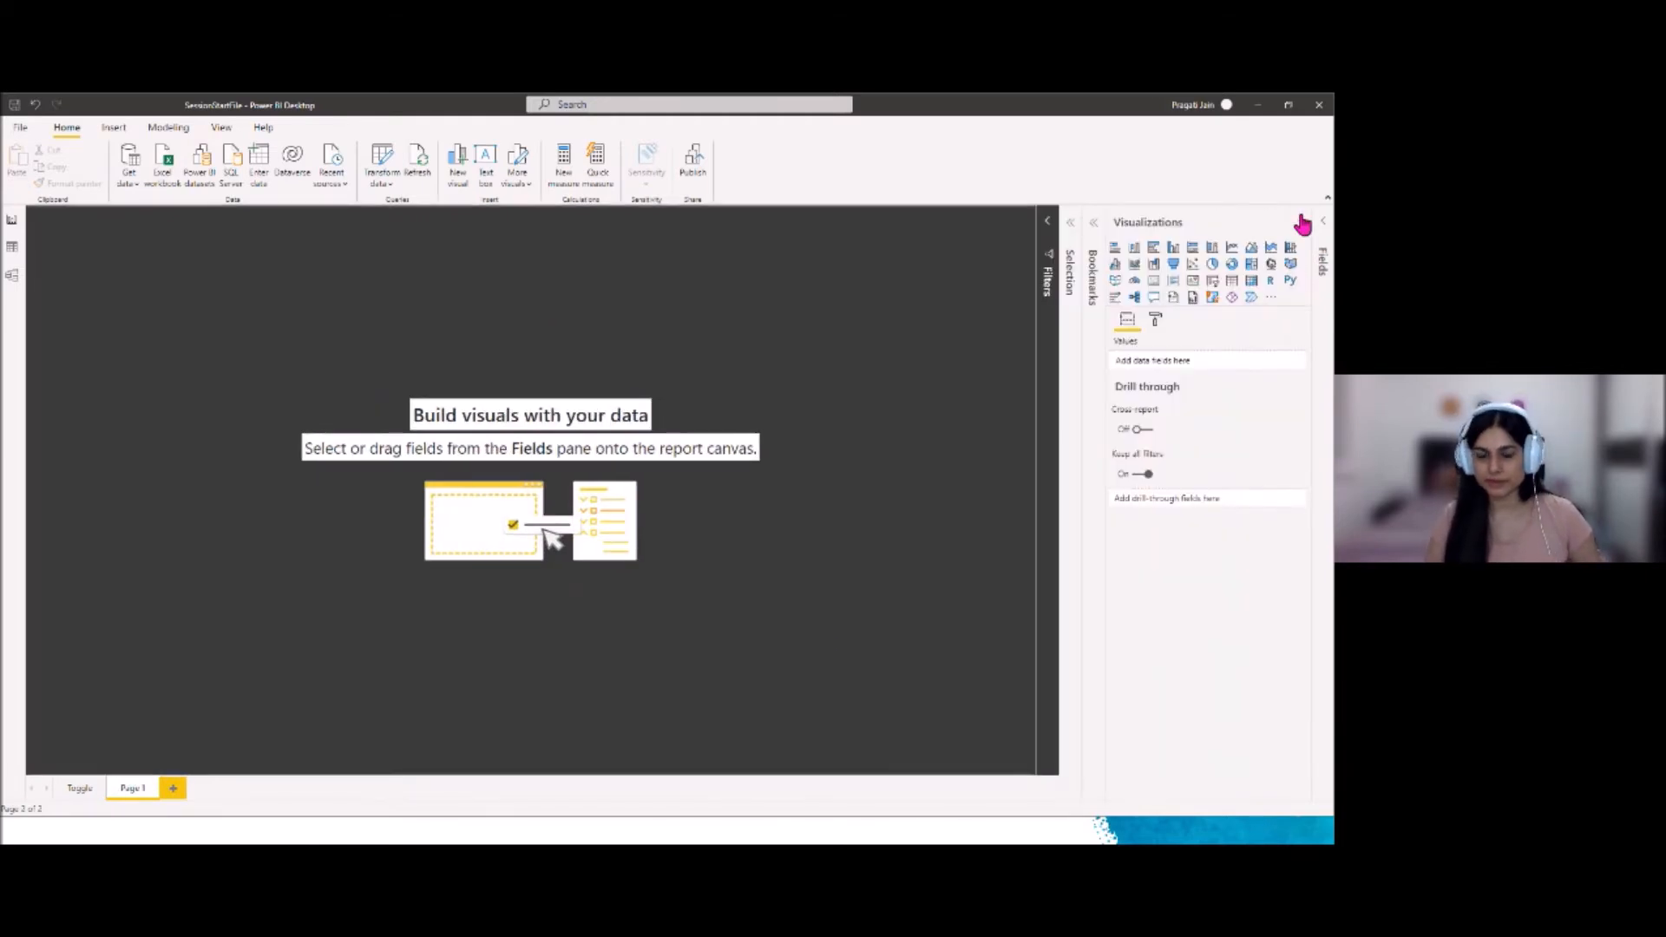
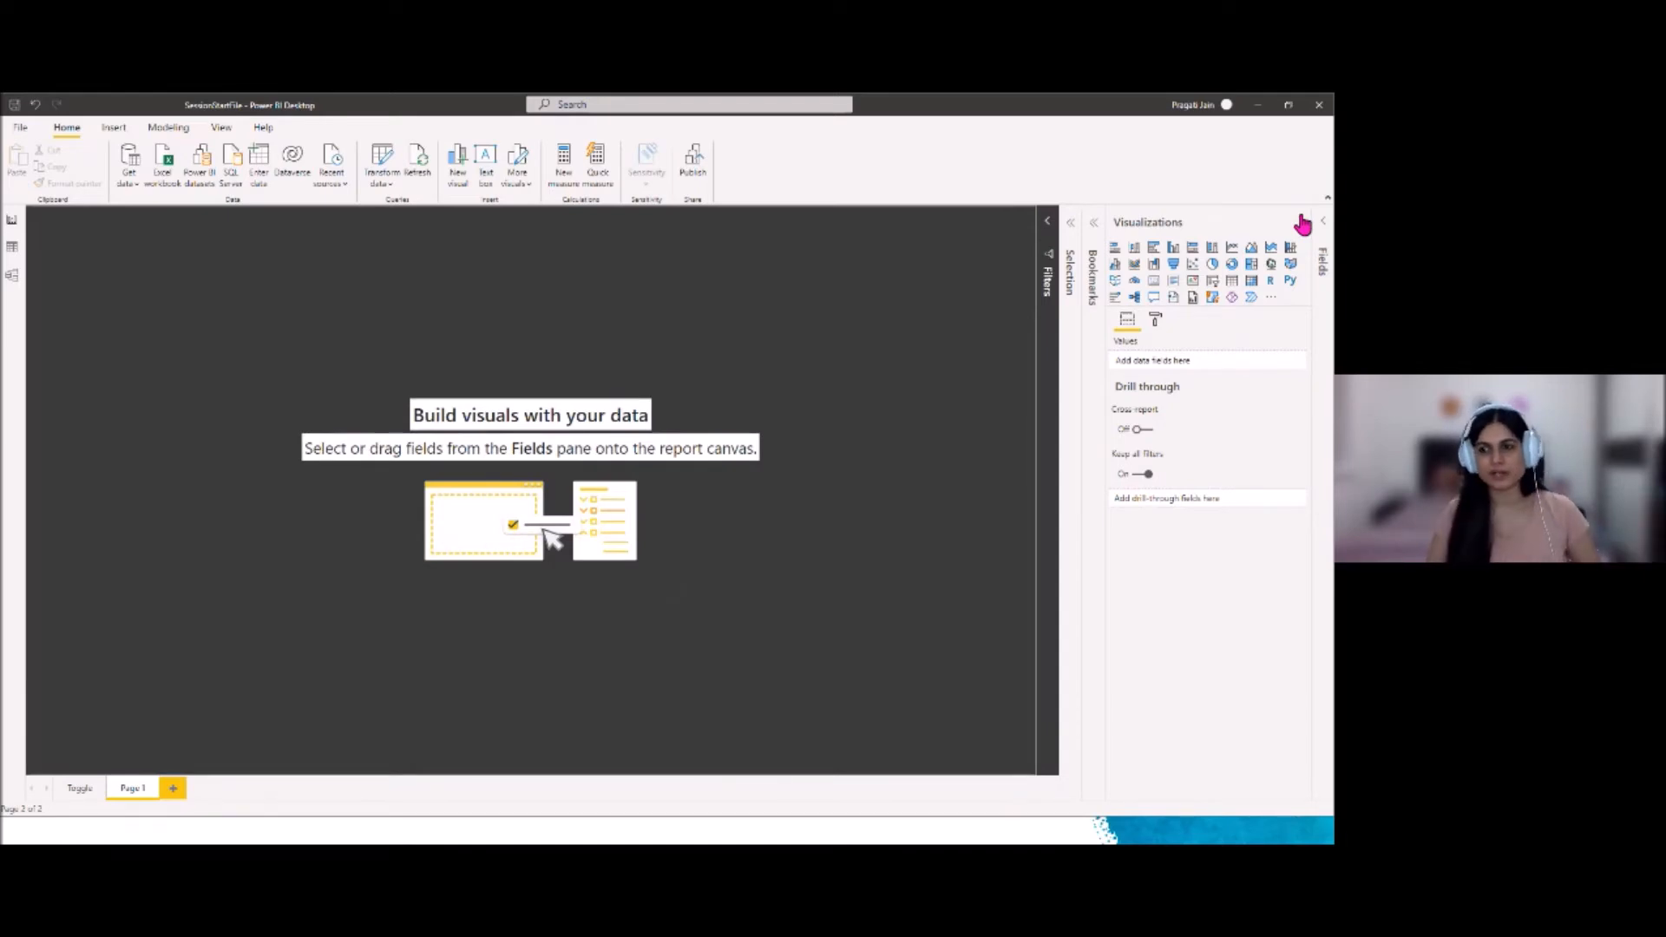
click(1173, 248)
drag(190, 316, 619, 268)
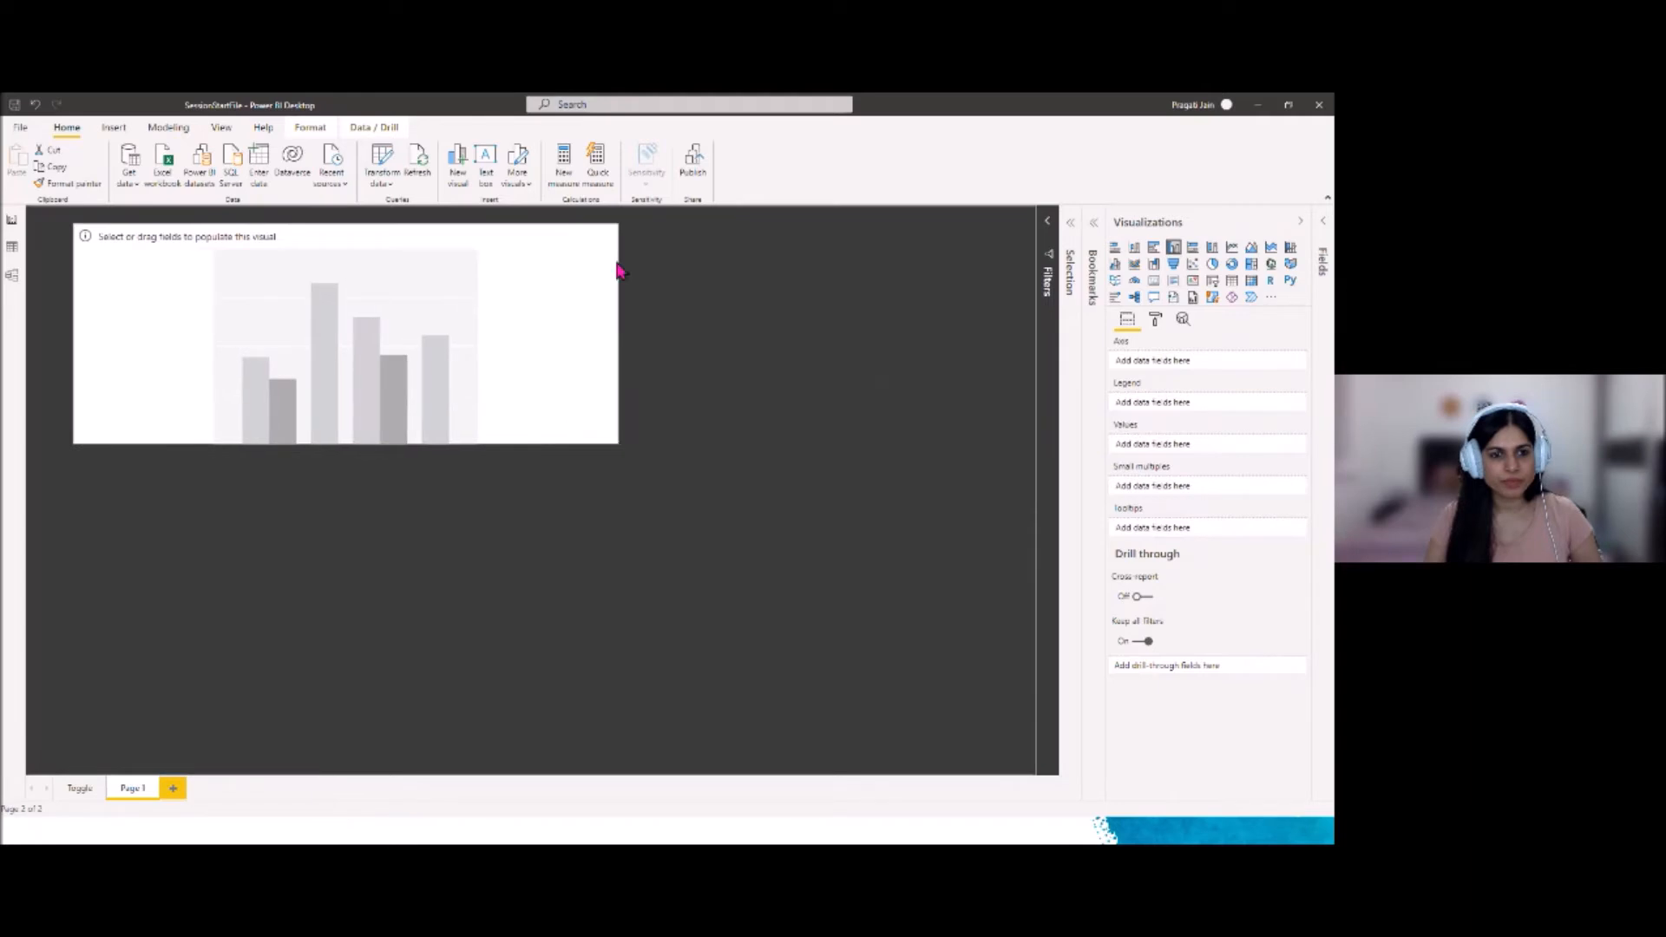
drag(346, 443, 362, 371)
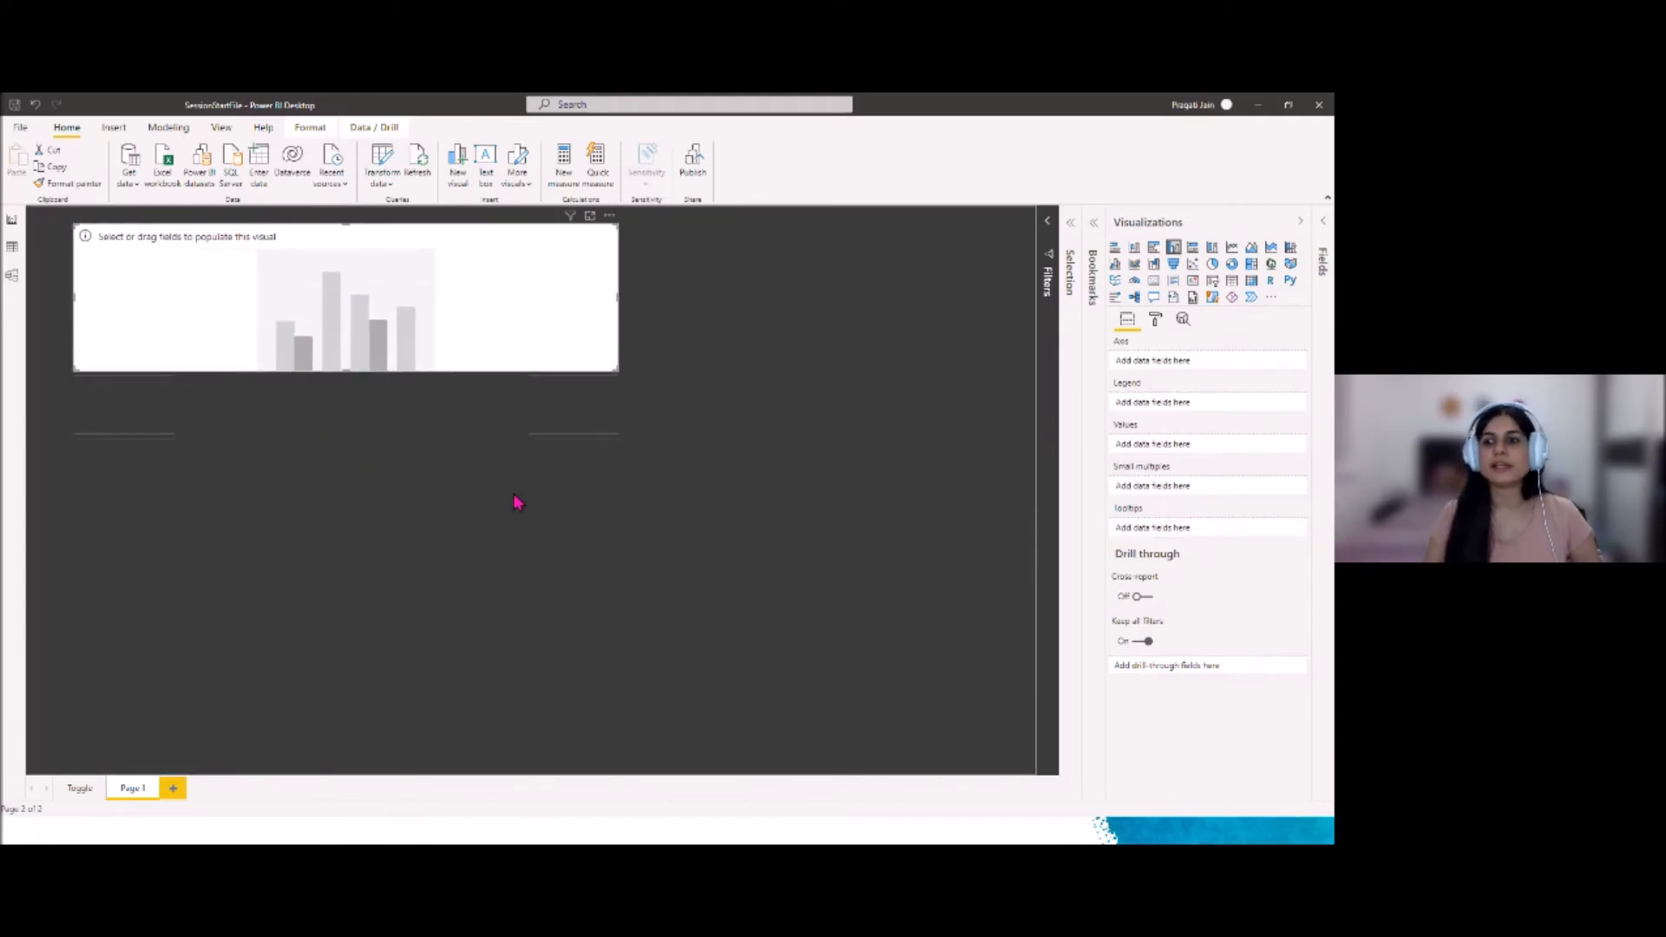
Add TransactionDate from Production TransactionHistory to the column chart's axis, keeping only the Year and Month levels
click(1324, 239)
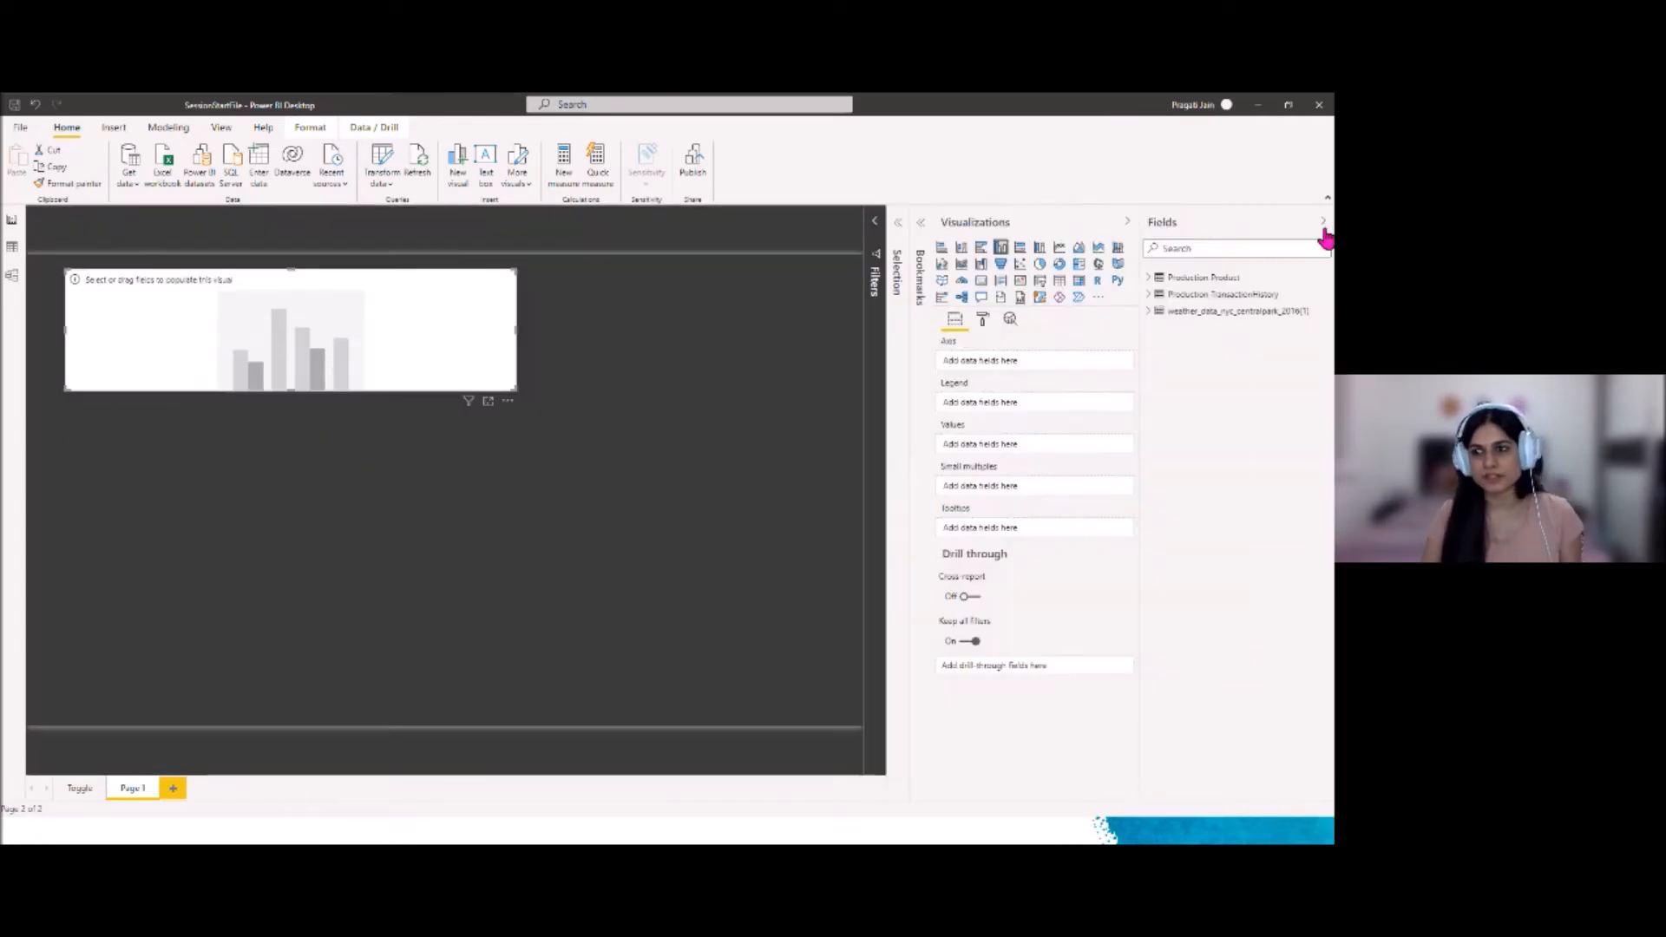
click(1153, 297)
drag(1224, 414, 1037, 364)
click(1127, 389)
click(1127, 402)
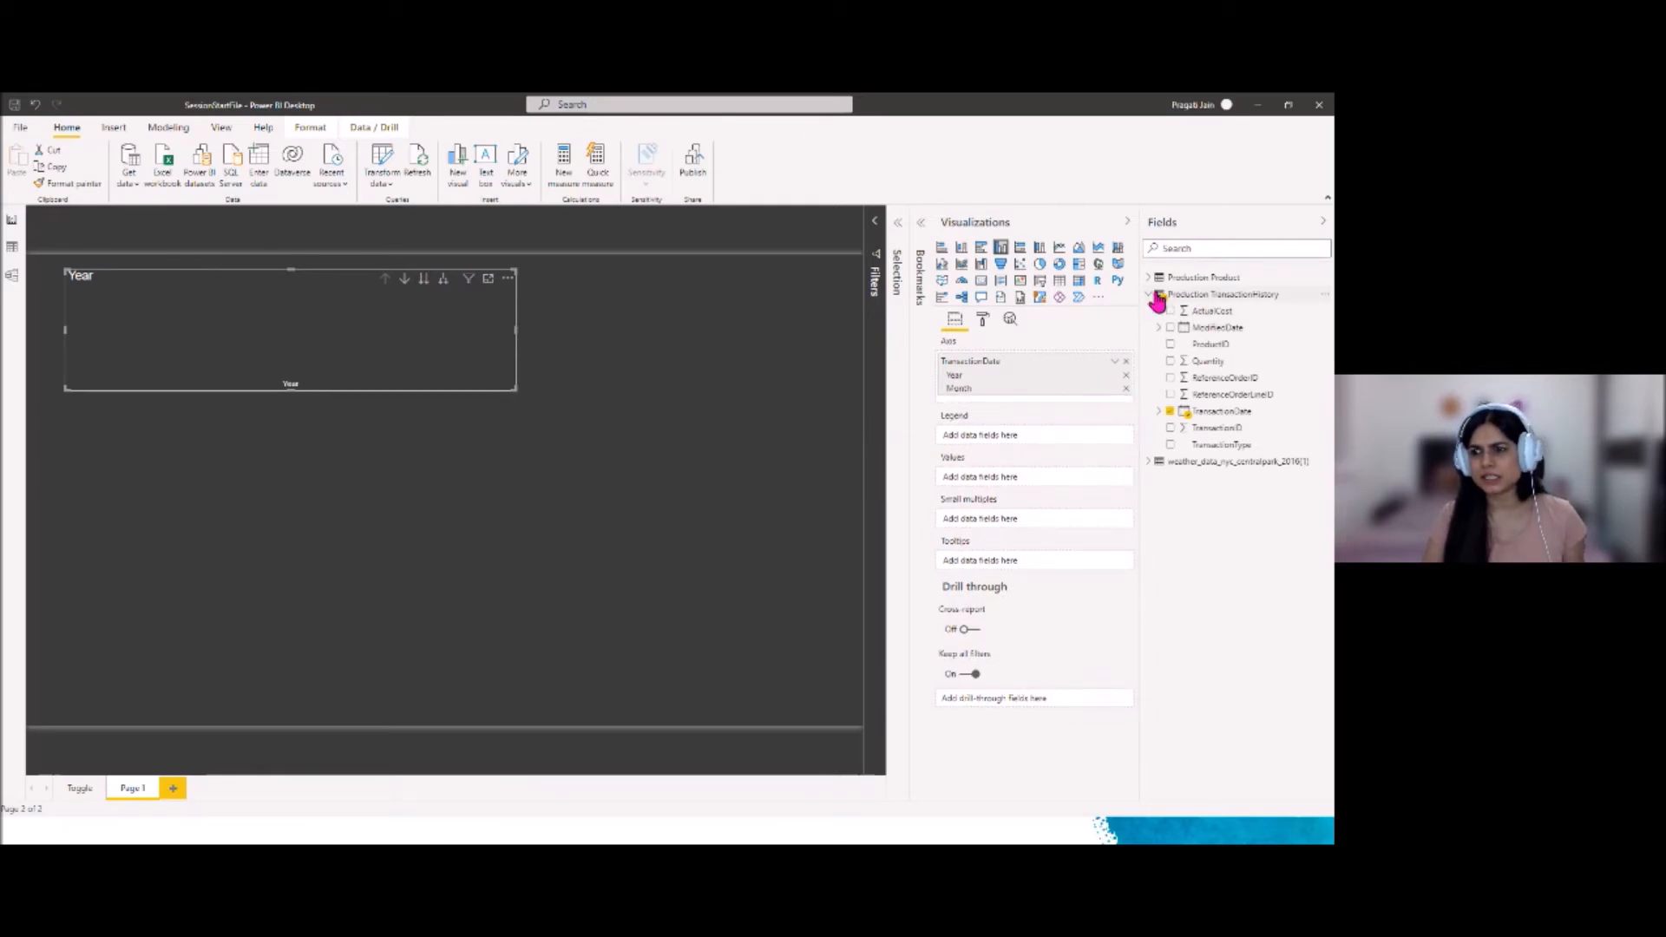
Plot Quantity in the column chart, expand the axis to year and month, and widen the chart across most of the page
drag(1206, 361, 1006, 478)
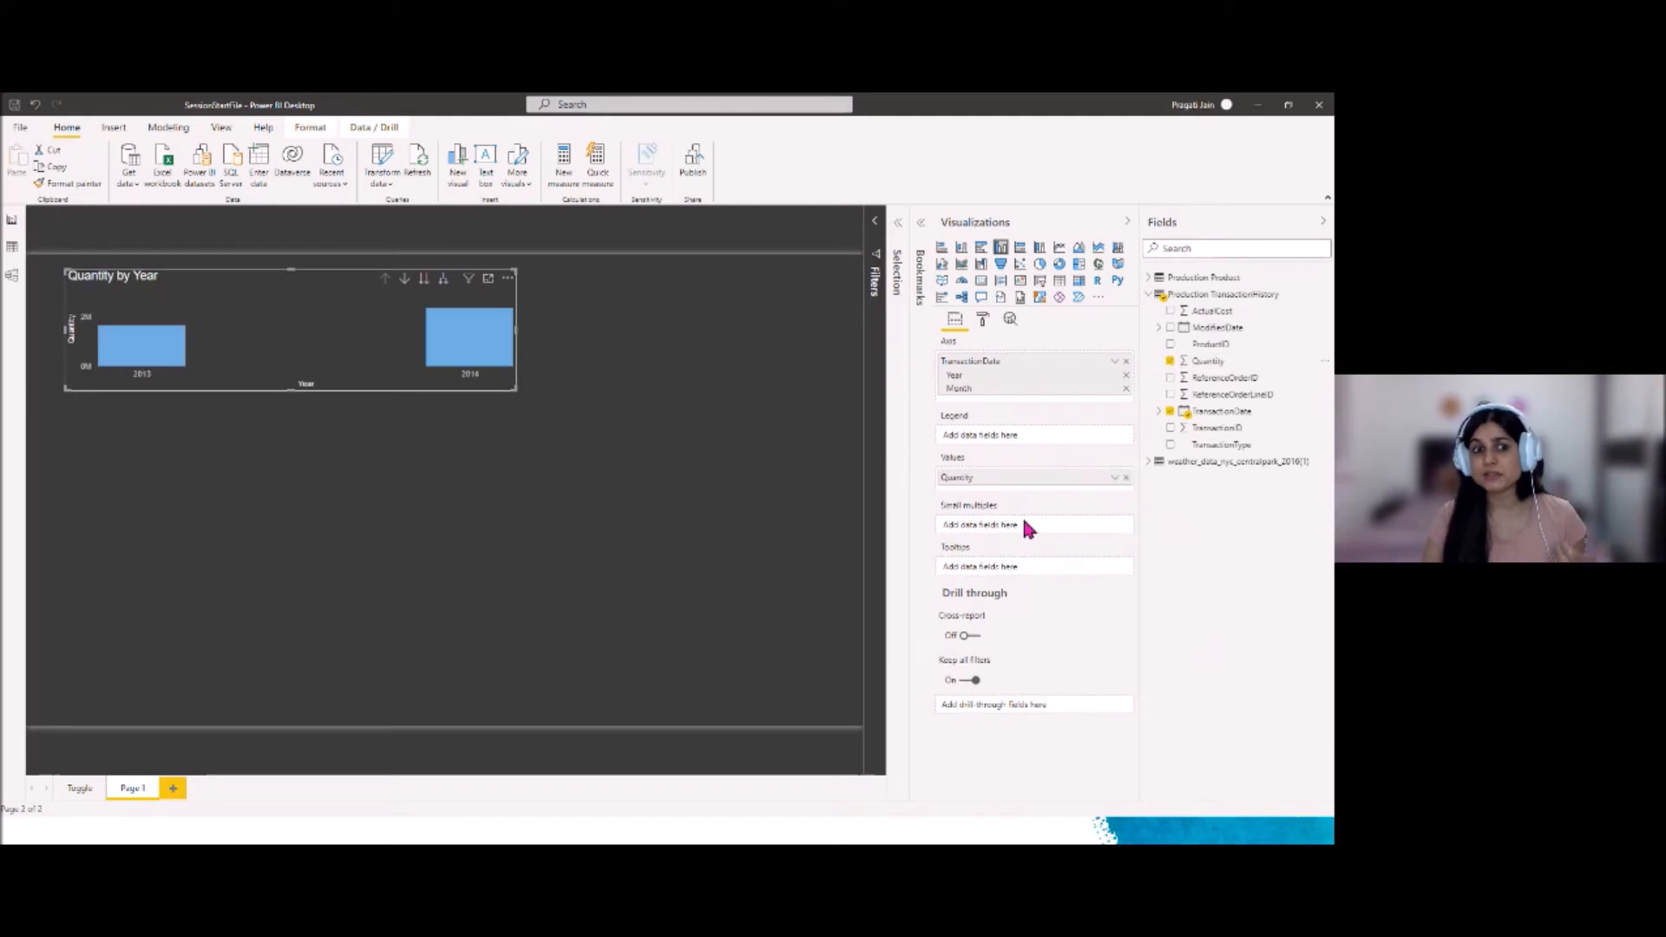
click(443, 280)
drag(518, 335, 839, 346)
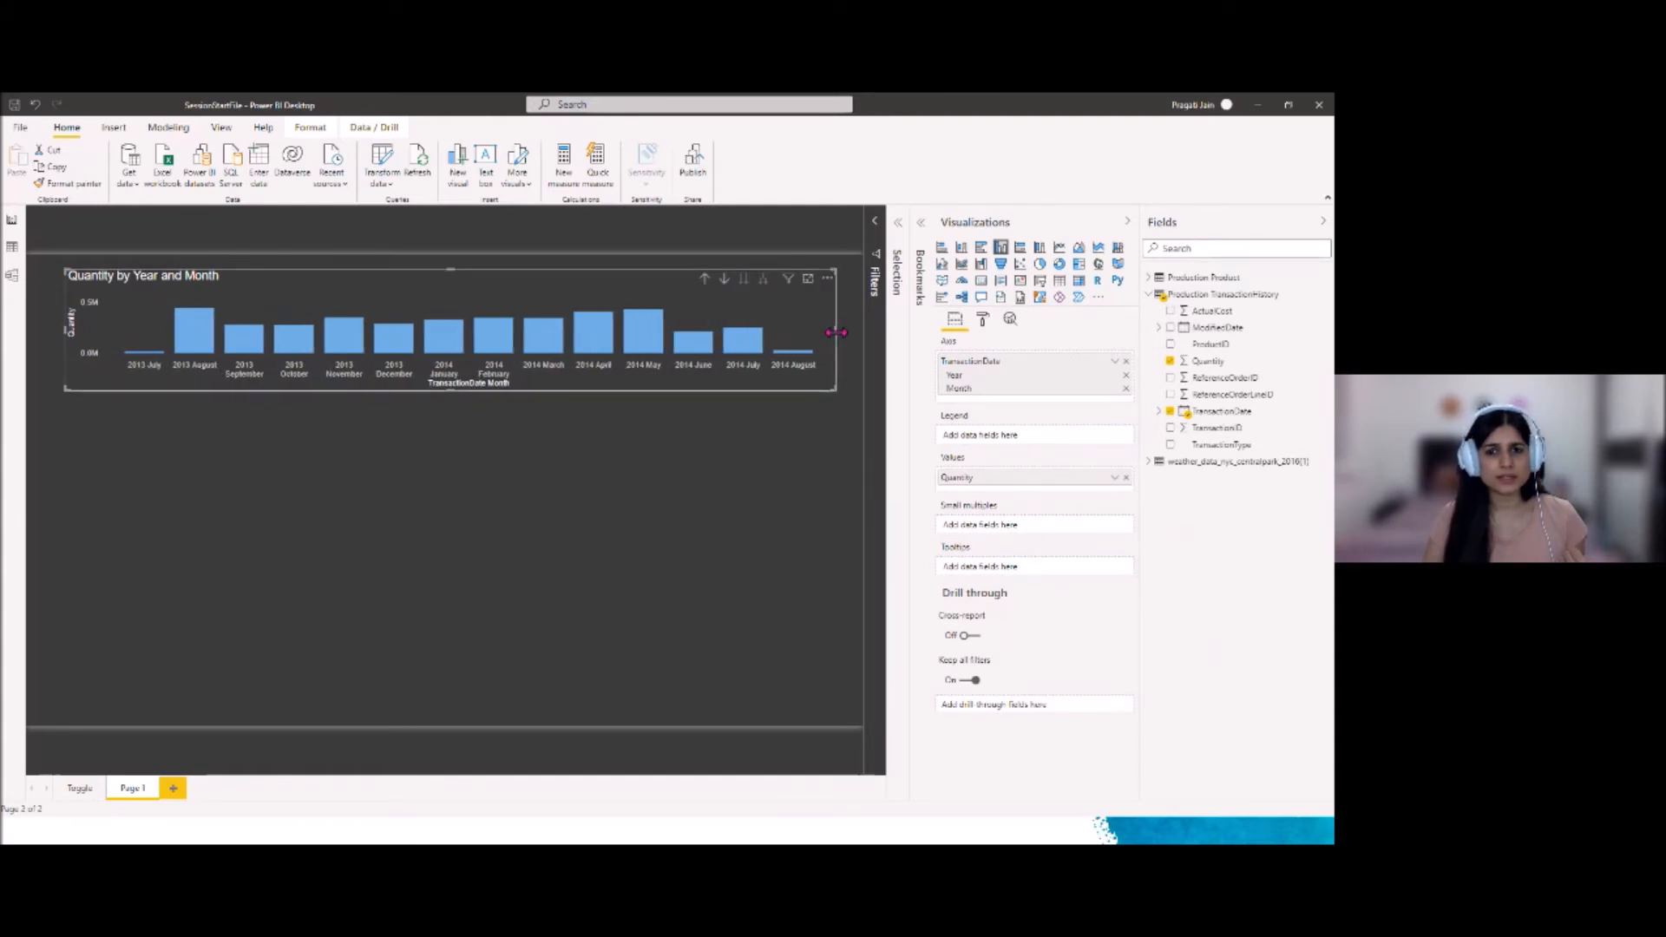
drag(839, 346, 813, 343)
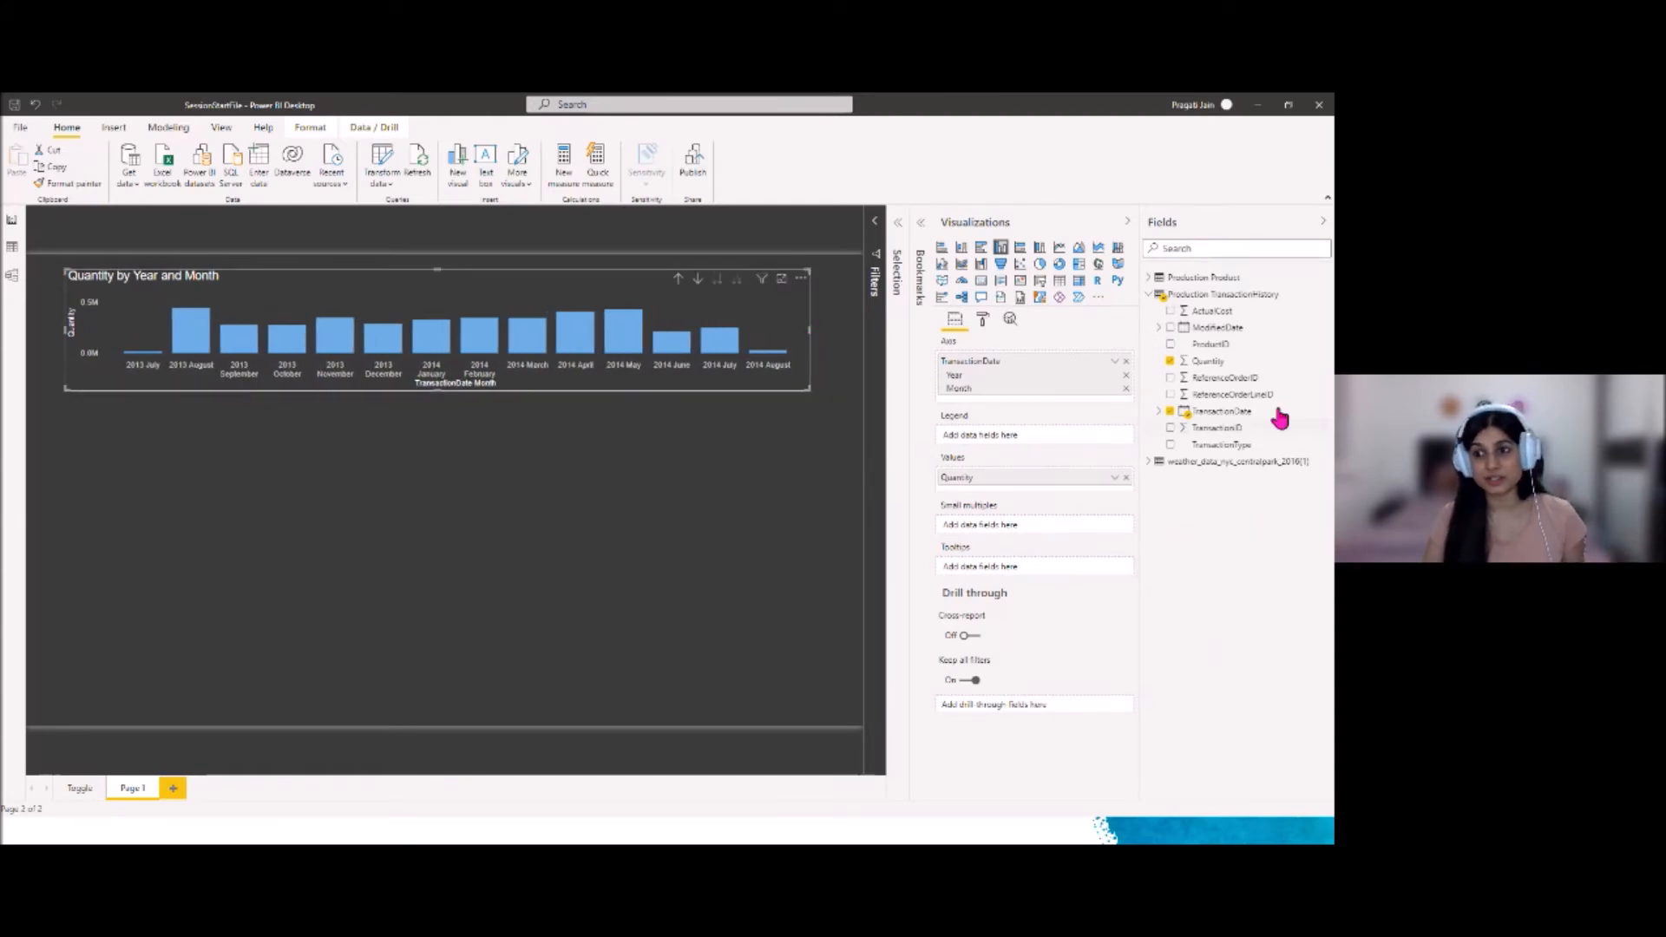
Use Name from Production Product as the chart's legend and apply a Top N filter for the top 10 names by Quantity
click(1149, 278)
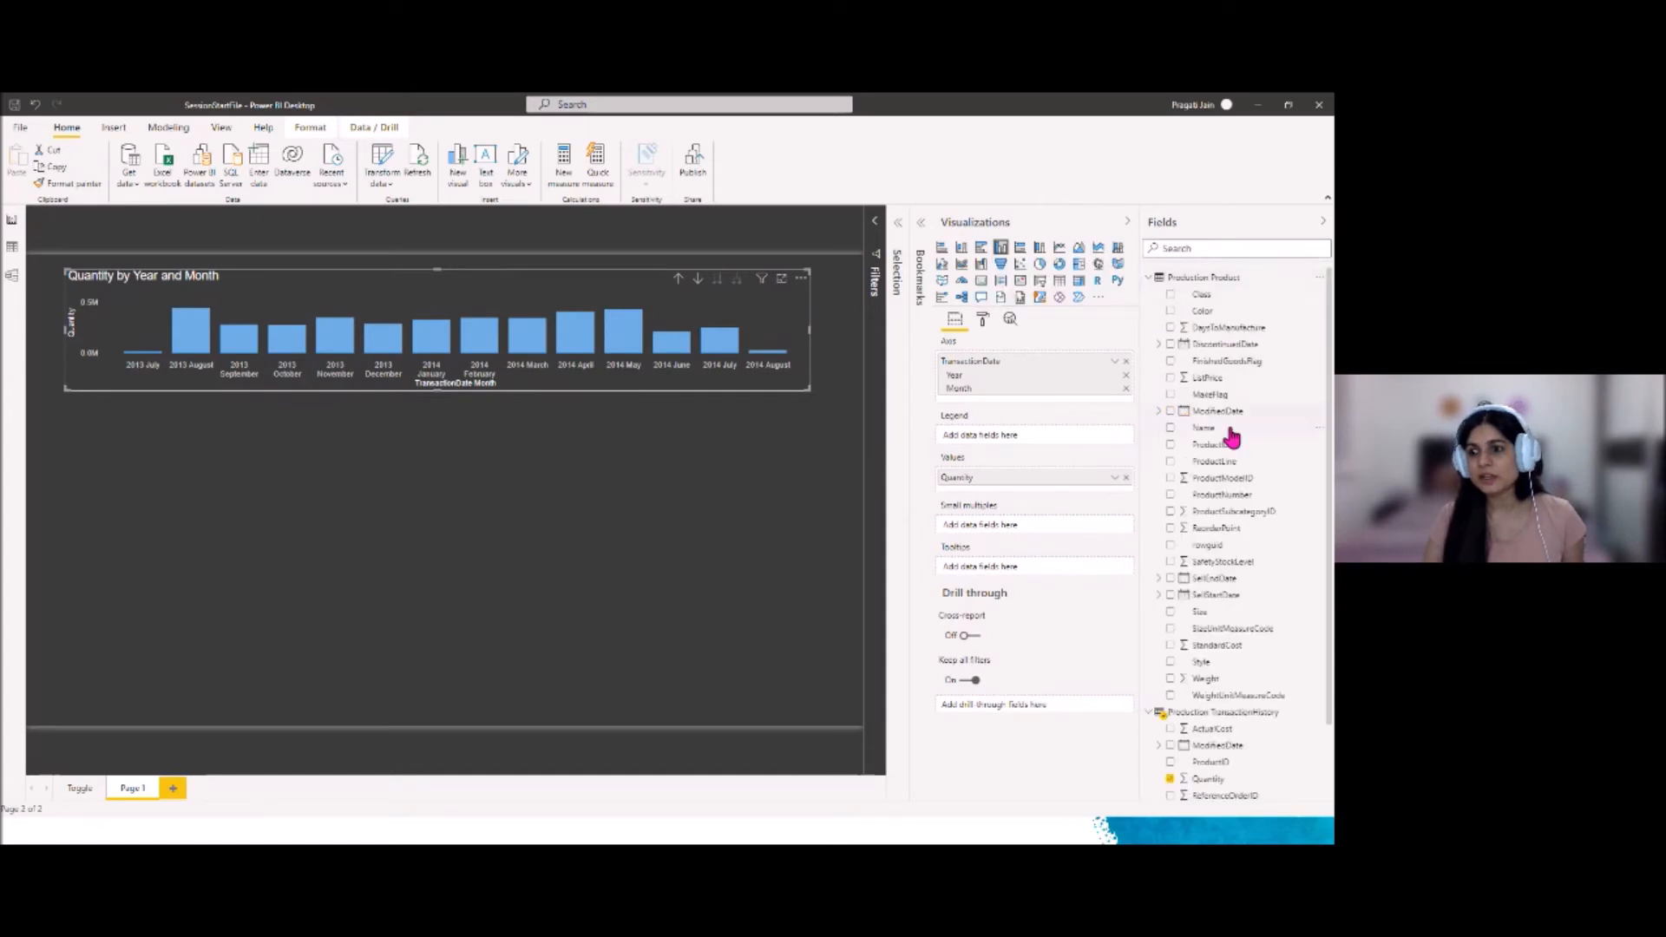
drag(1212, 429, 1024, 436)
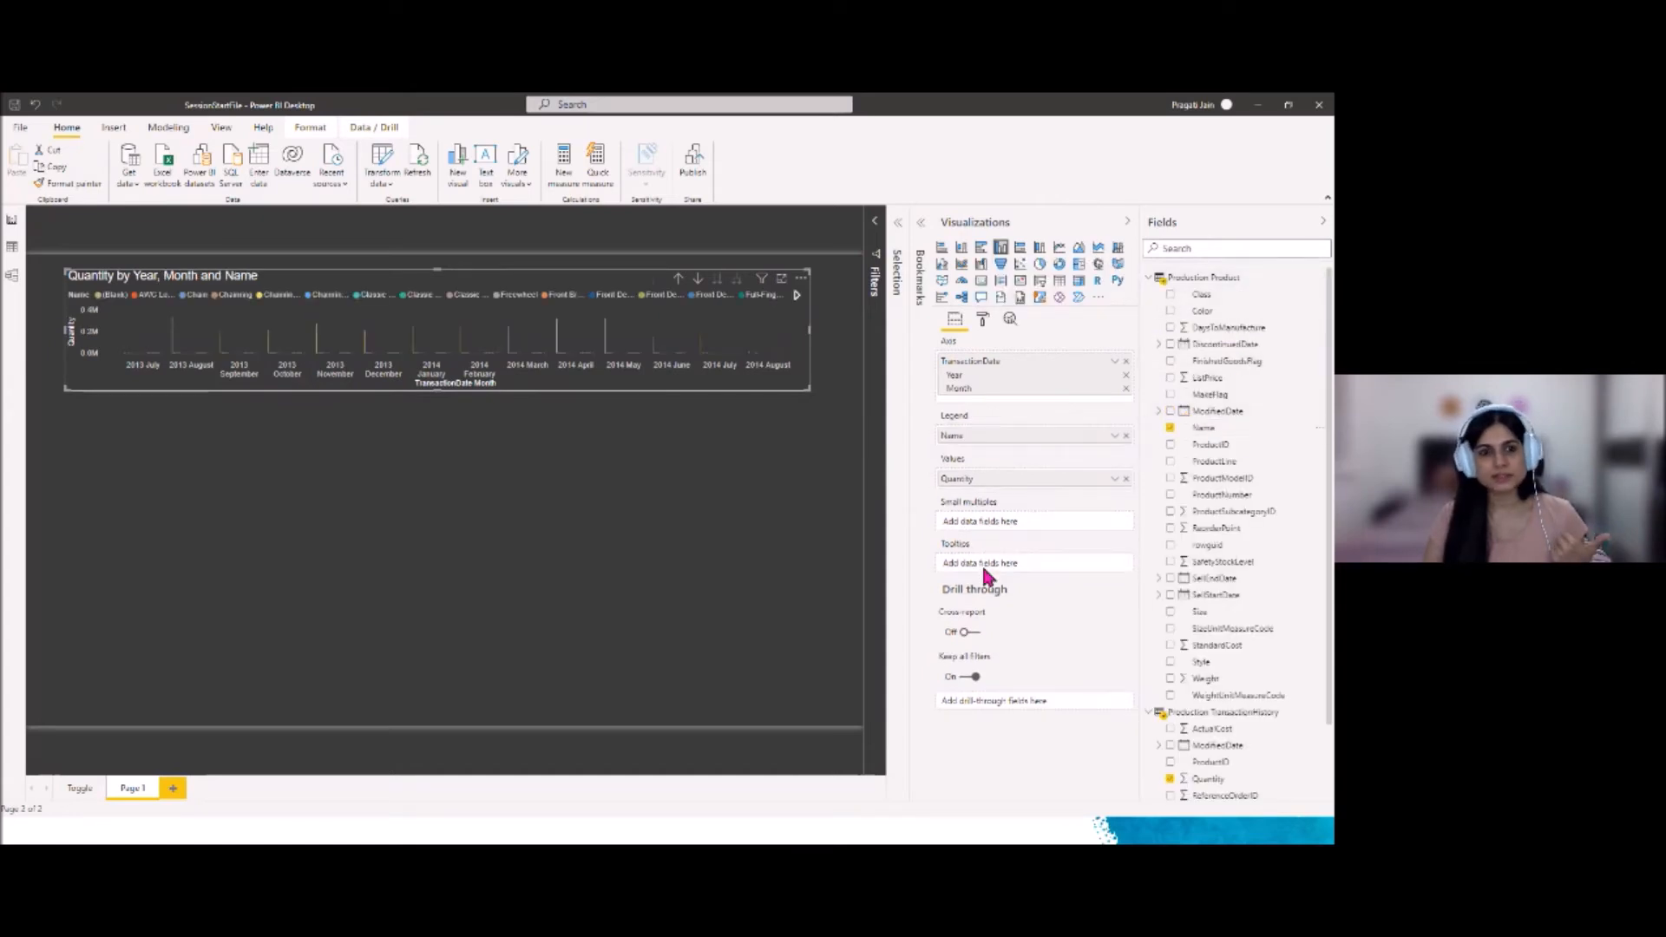
click(874, 229)
click(855, 310)
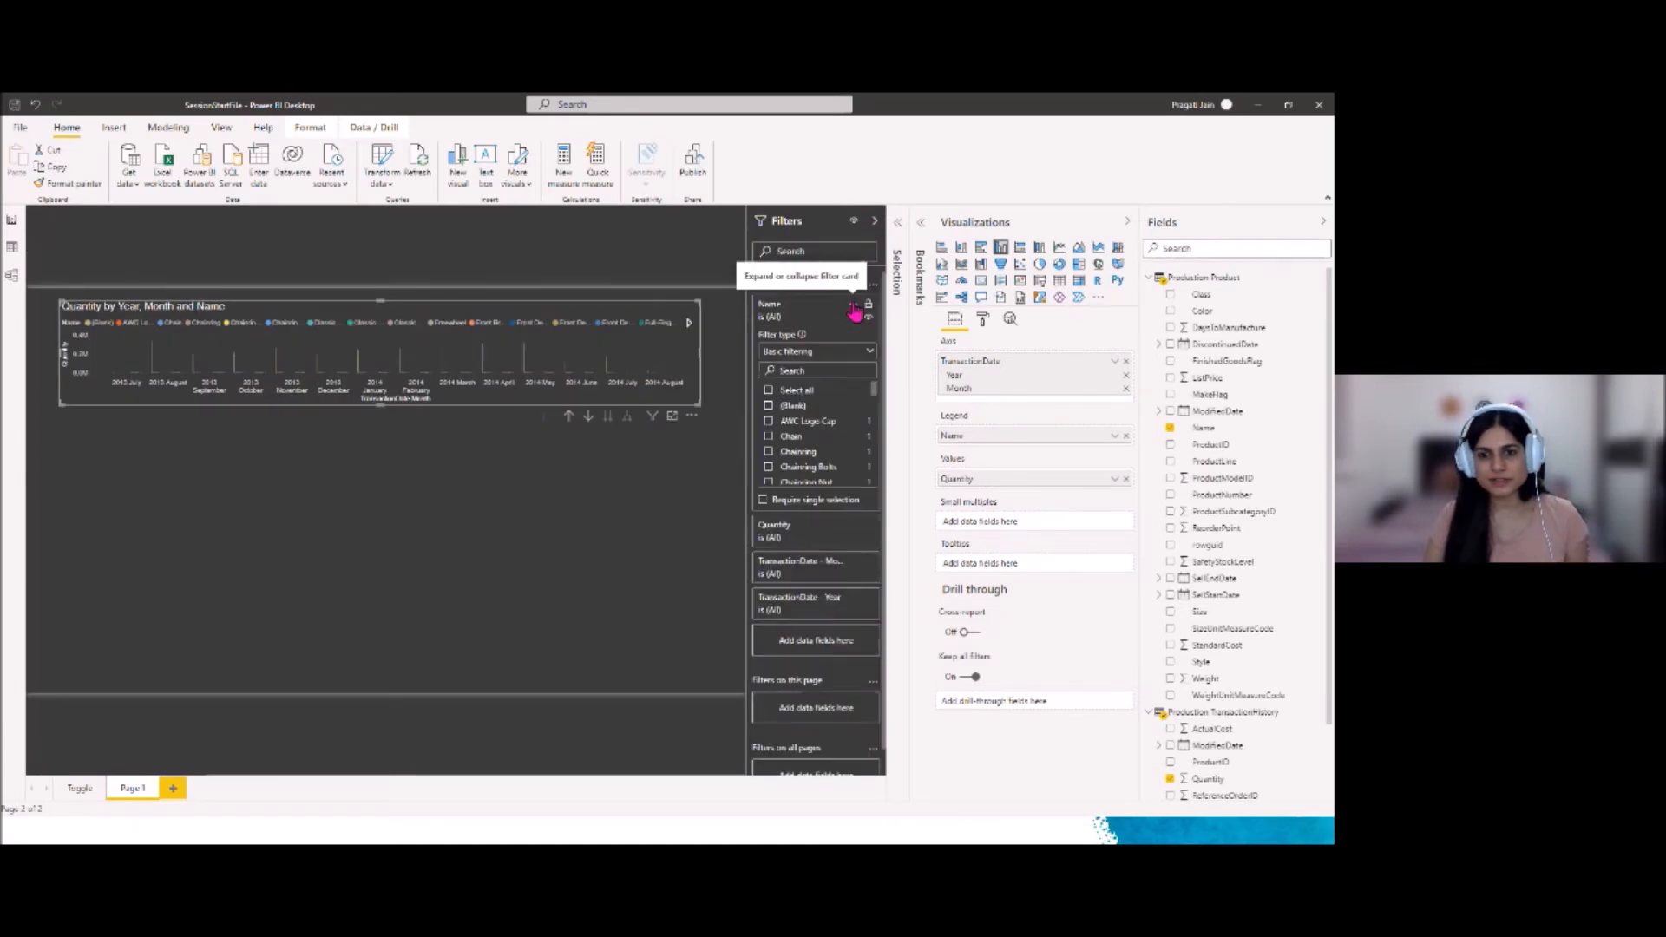
click(854, 356)
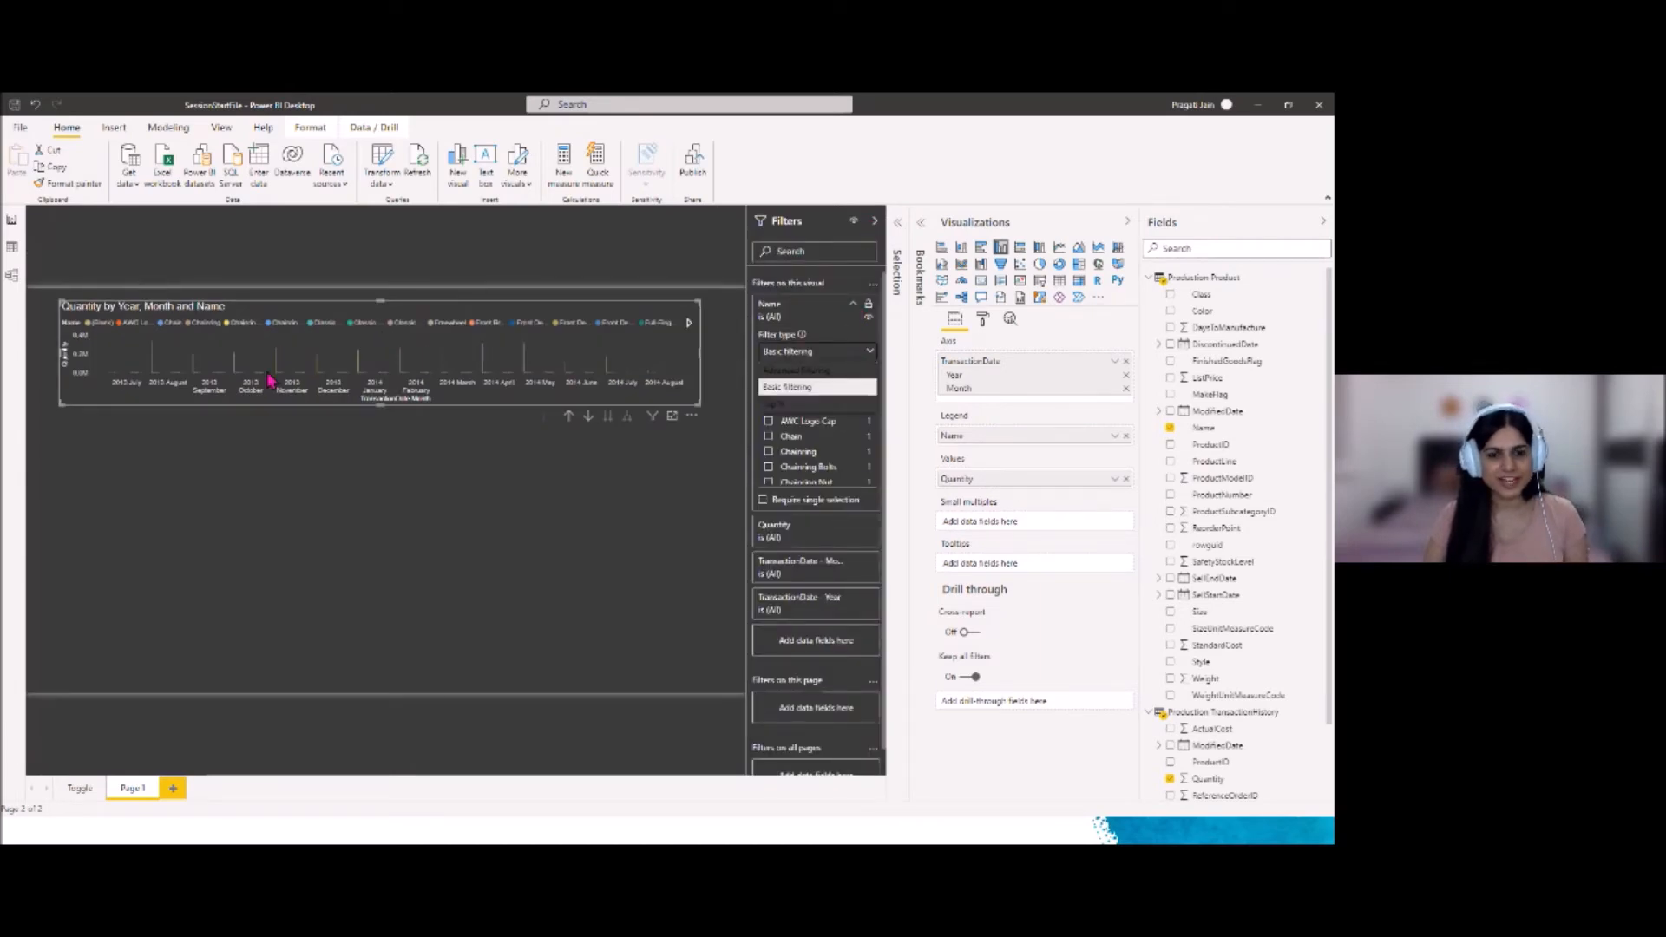
click(828, 403)
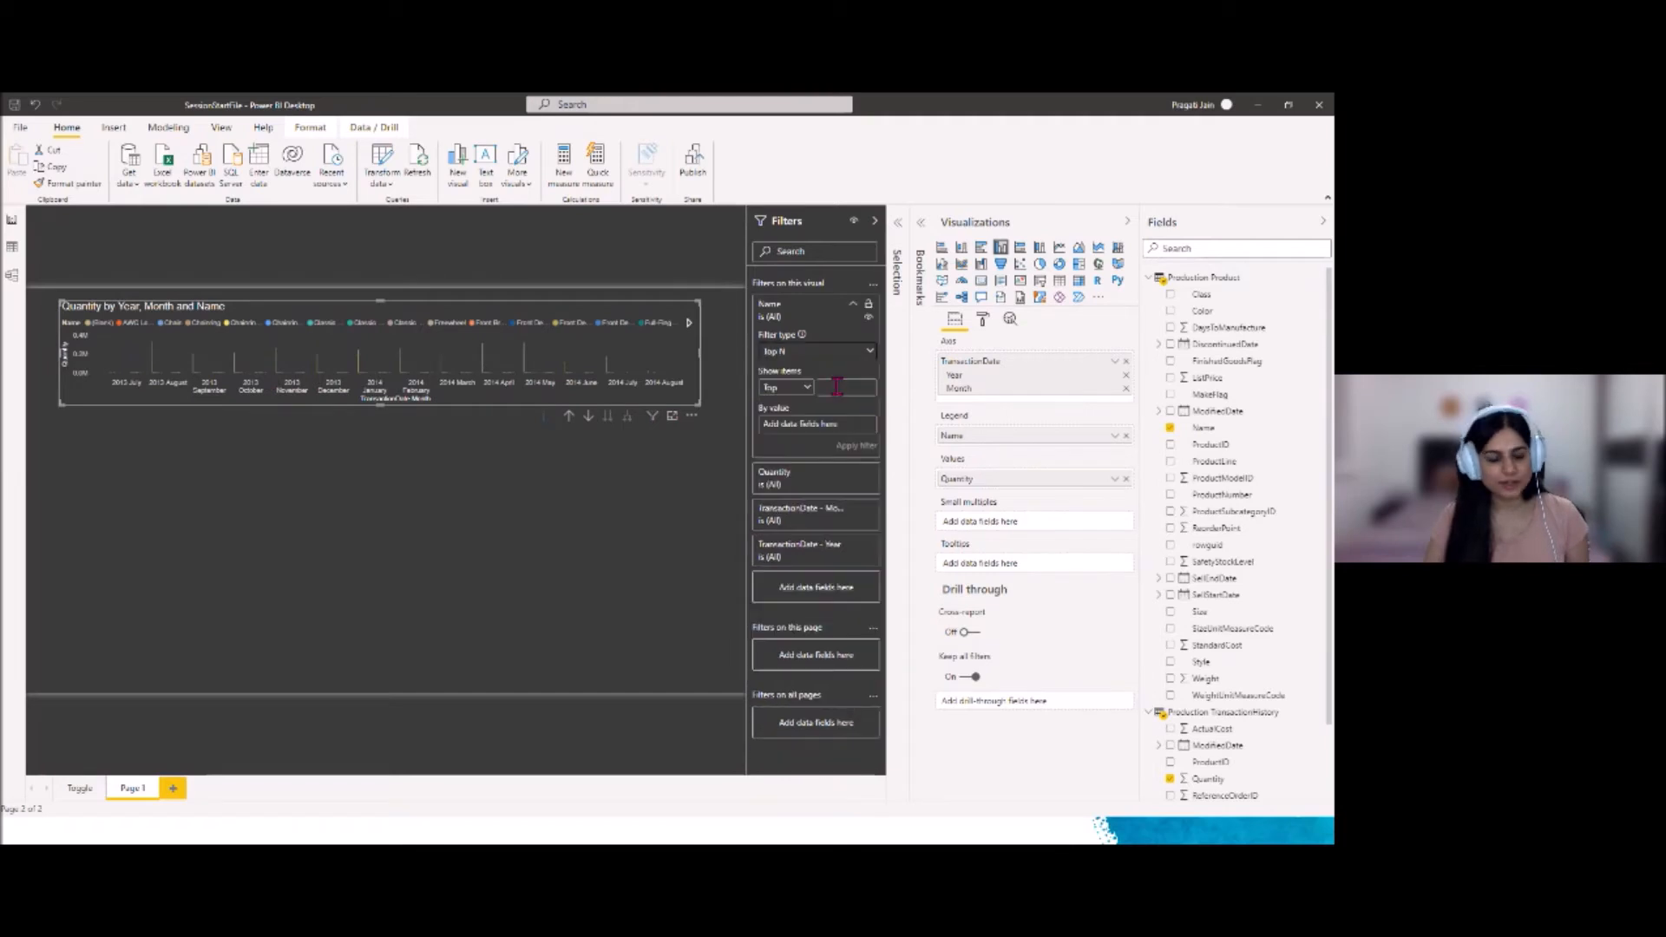
click(836, 387)
text(10)
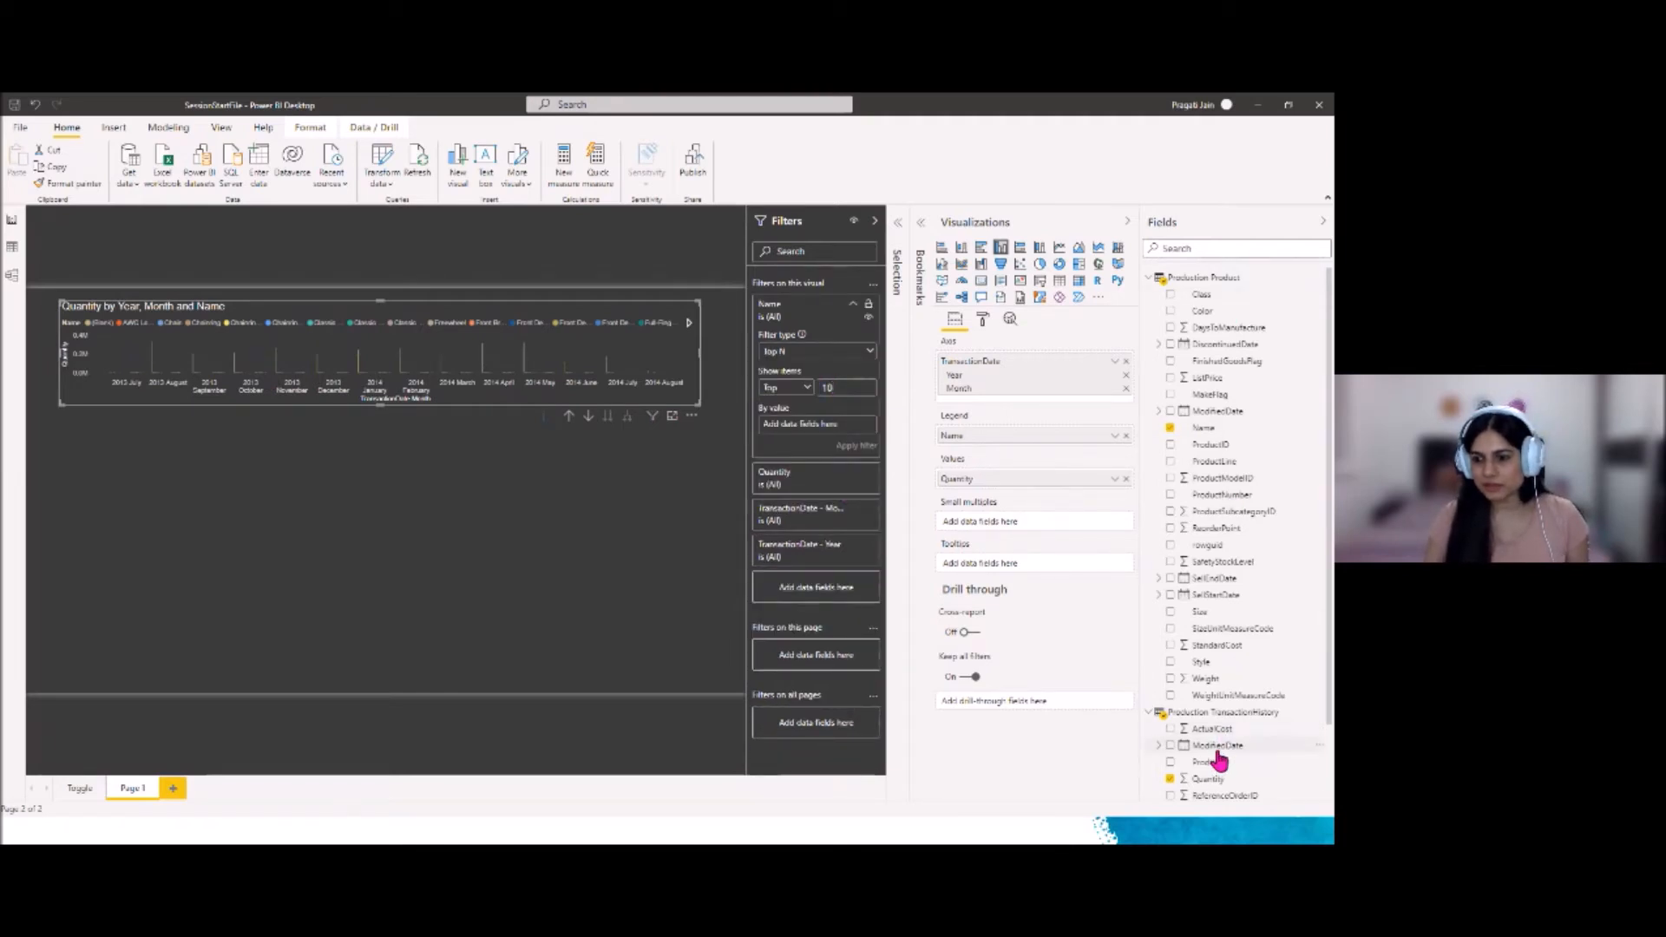
drag(1209, 779, 820, 425)
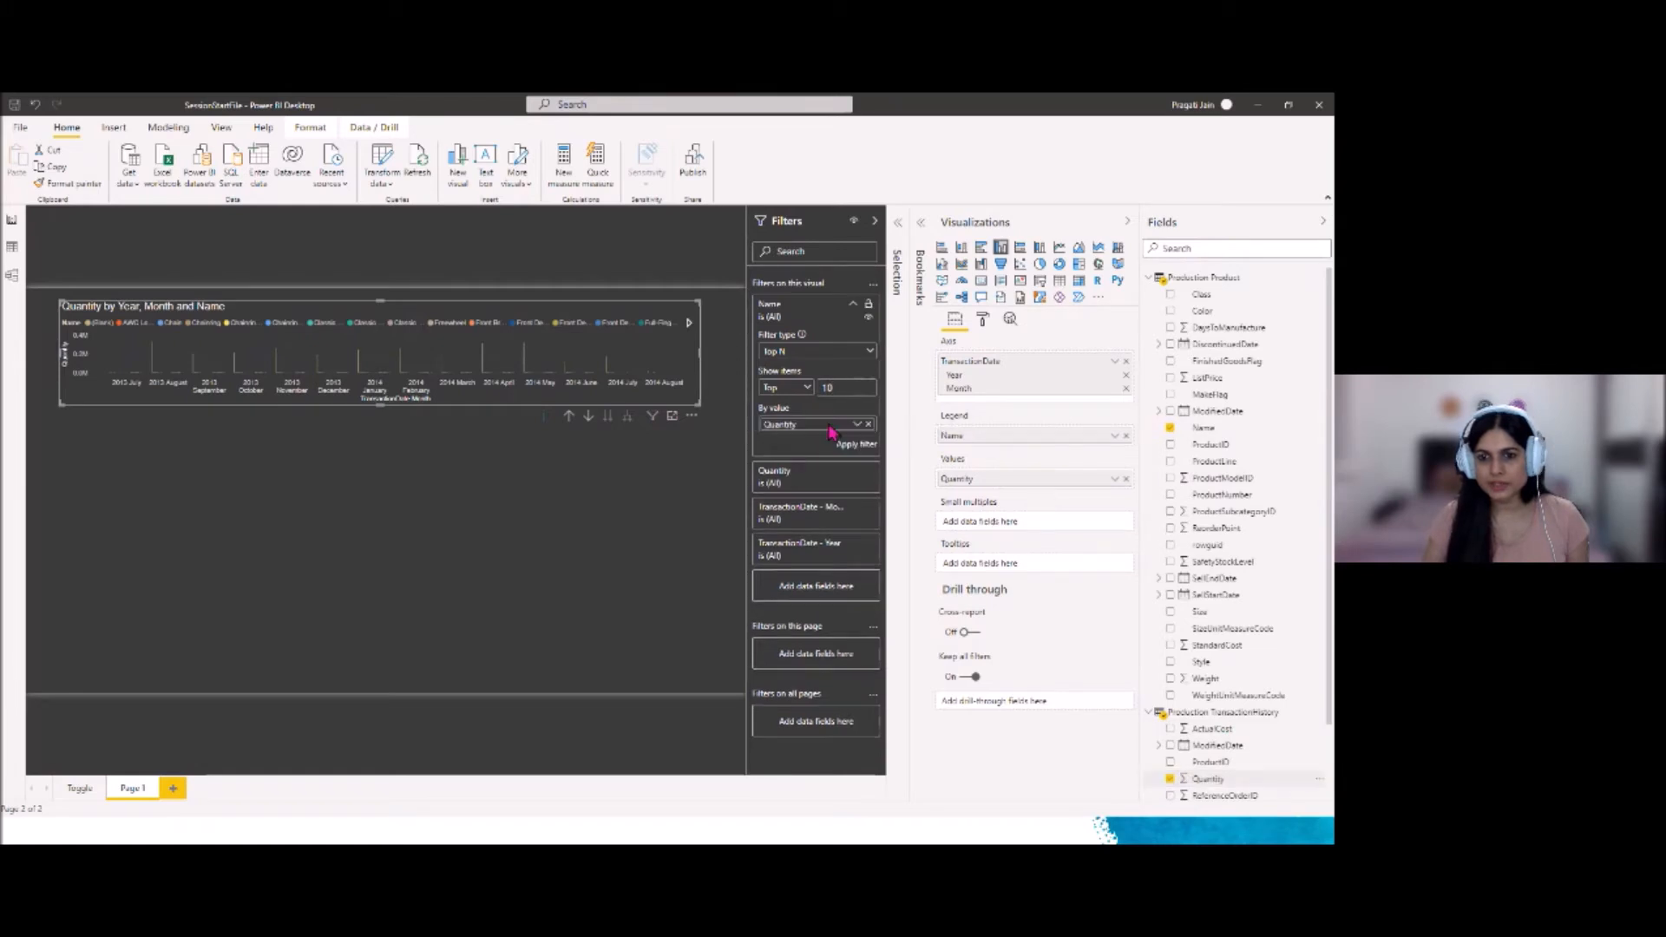
click(855, 450)
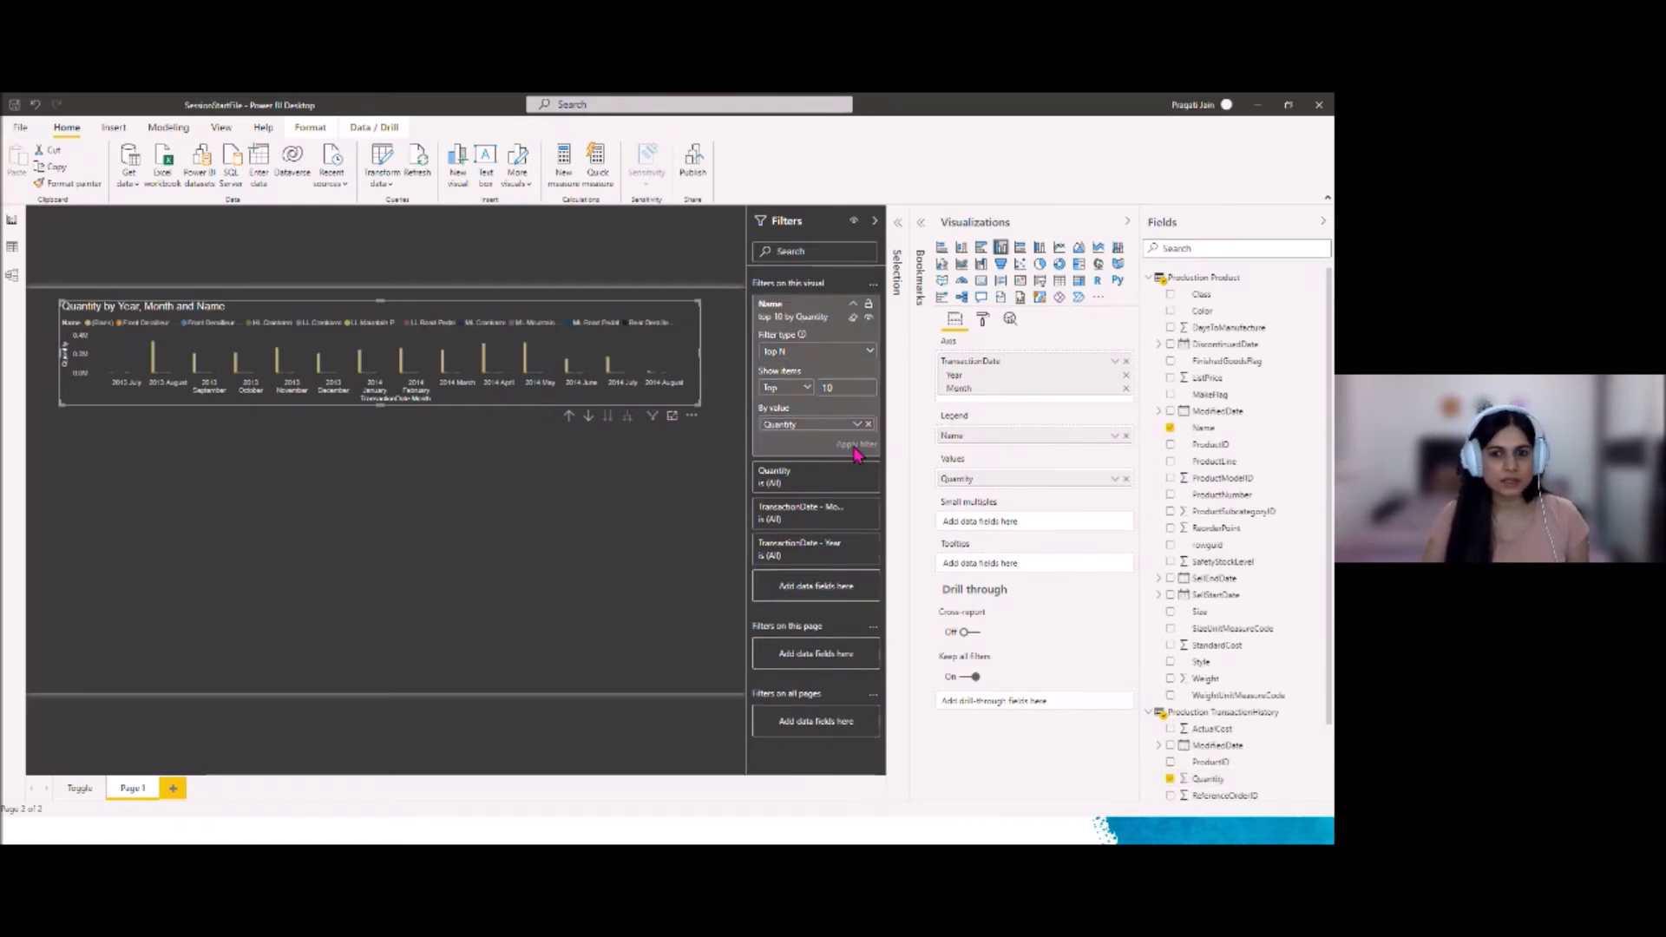
Change the Name filter to the top 5 by Quantity and make the column chart taller
key(BackSpace)
key(BackSpace)
text(5)
click(852, 444)
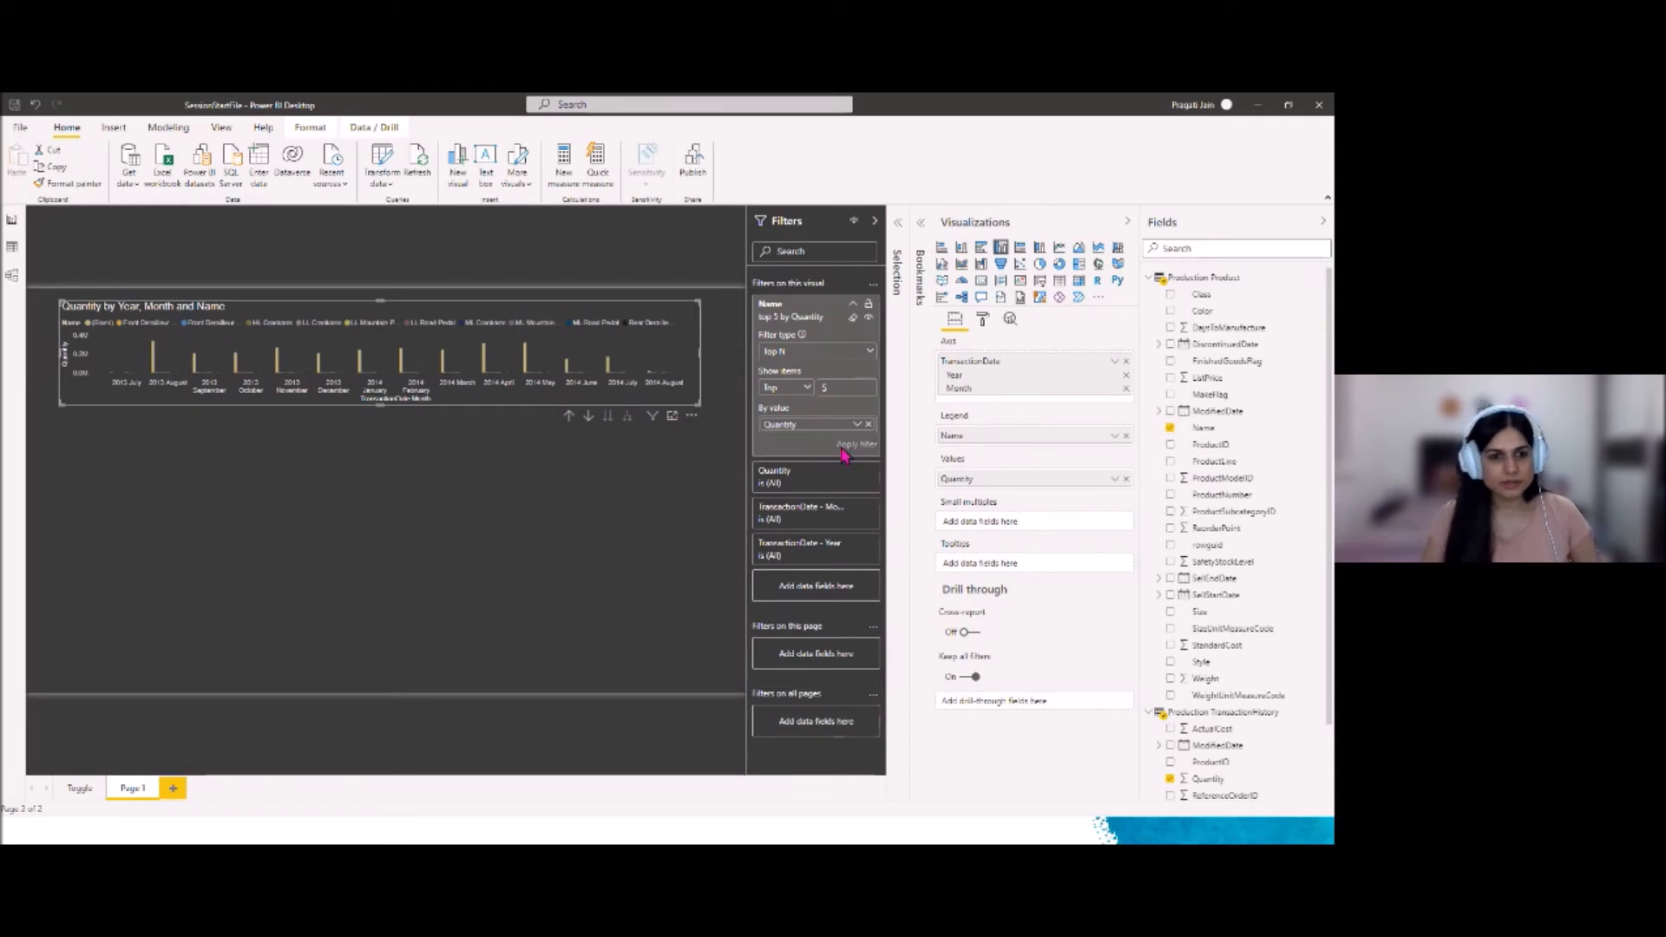
drag(380, 405, 361, 512)
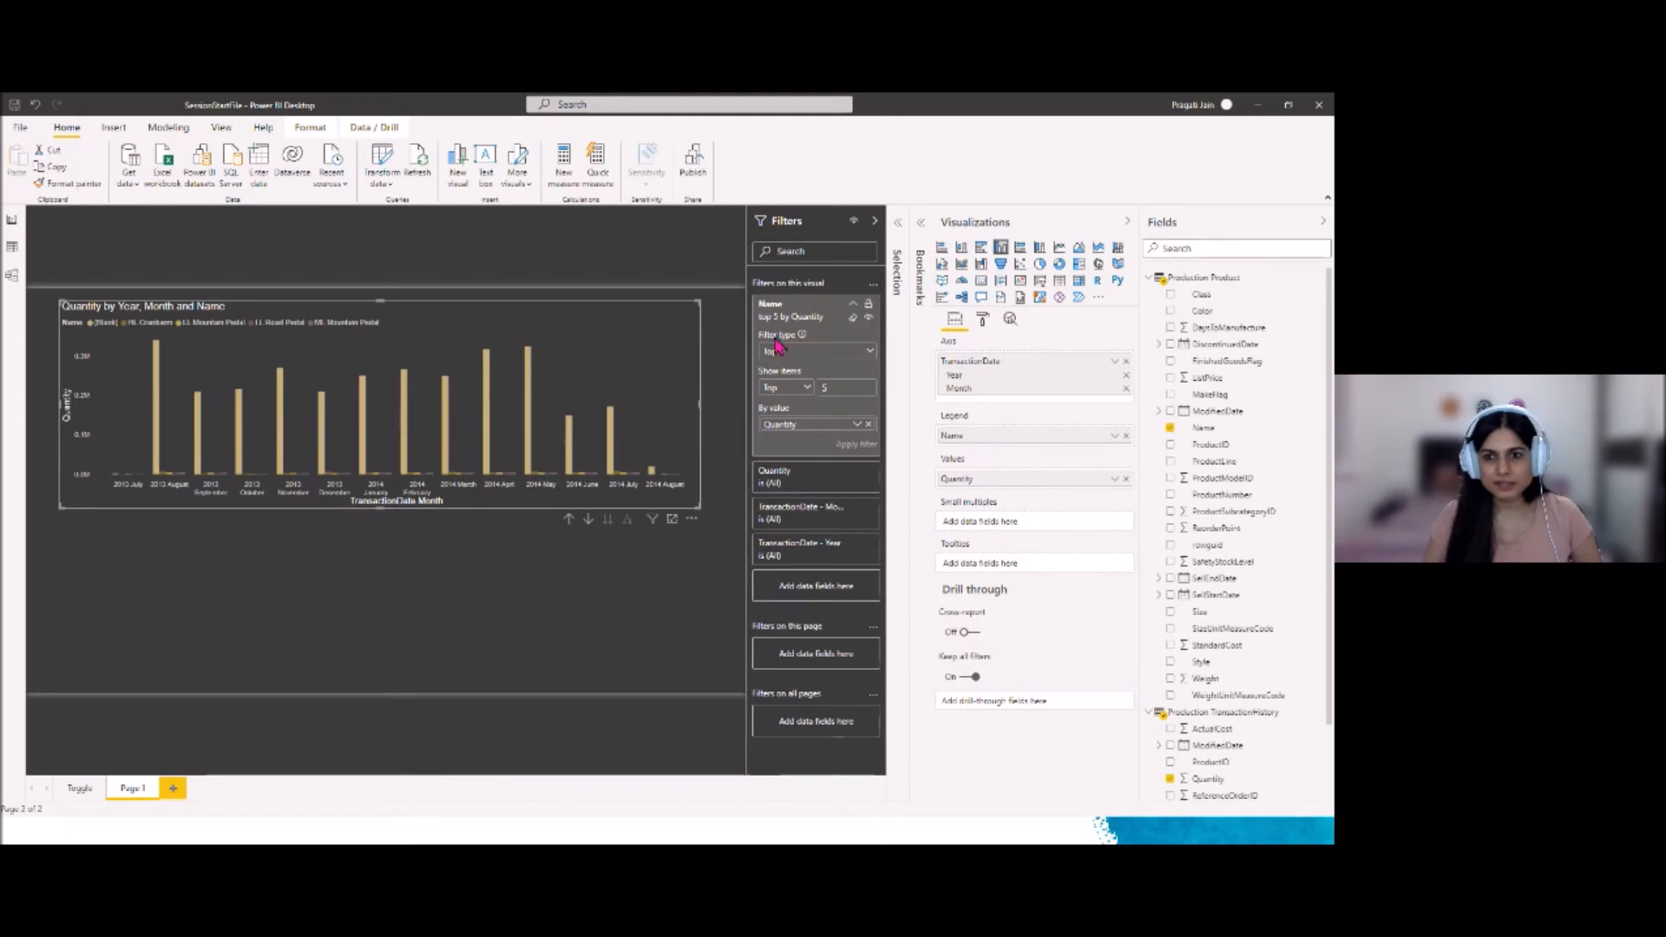
Add a second visual-level Name filter that excludes (Blank), leaving the Filters pane collapsed
click(854, 307)
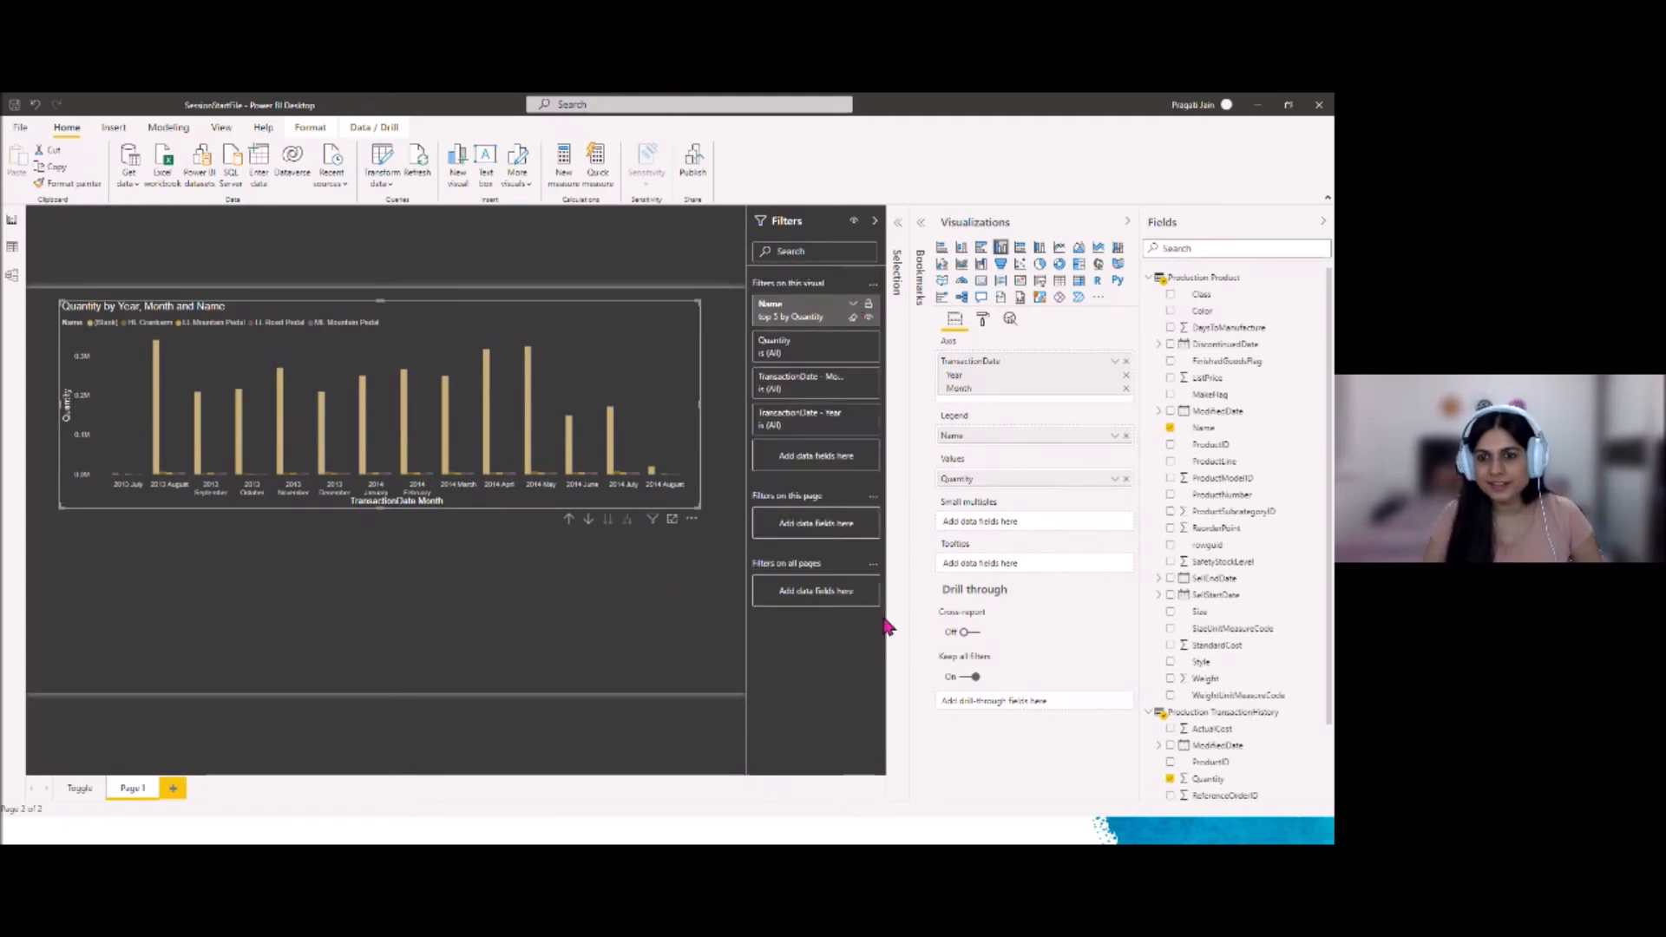
drag(1204, 428, 824, 462)
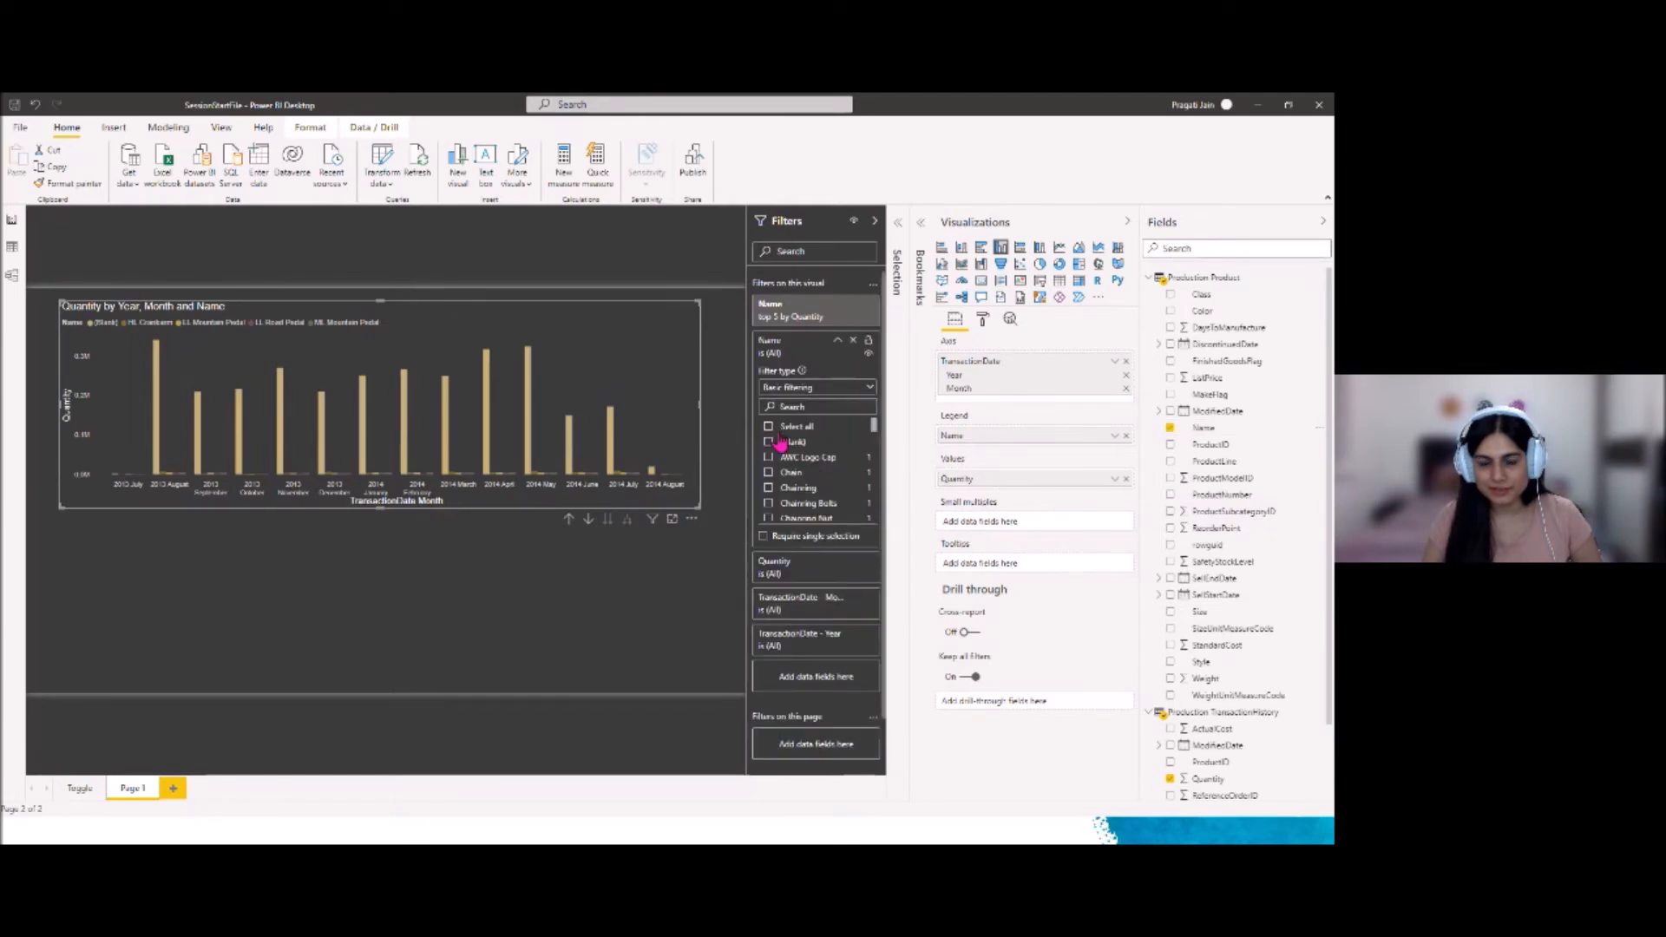
click(769, 443)
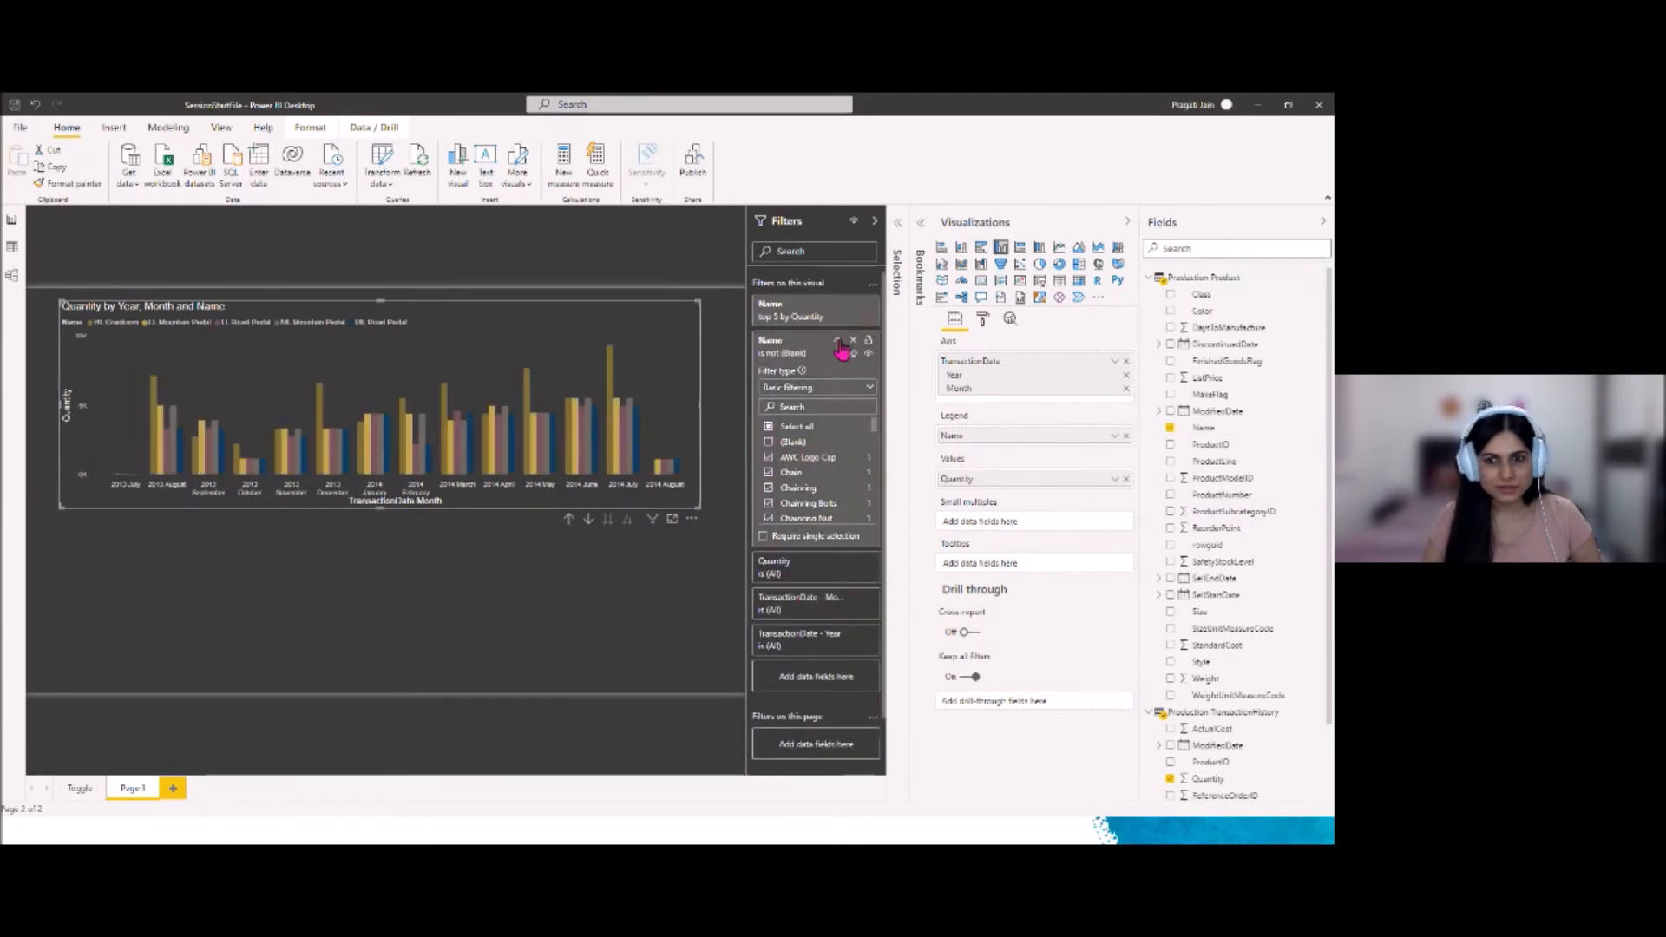
click(837, 340)
click(875, 224)
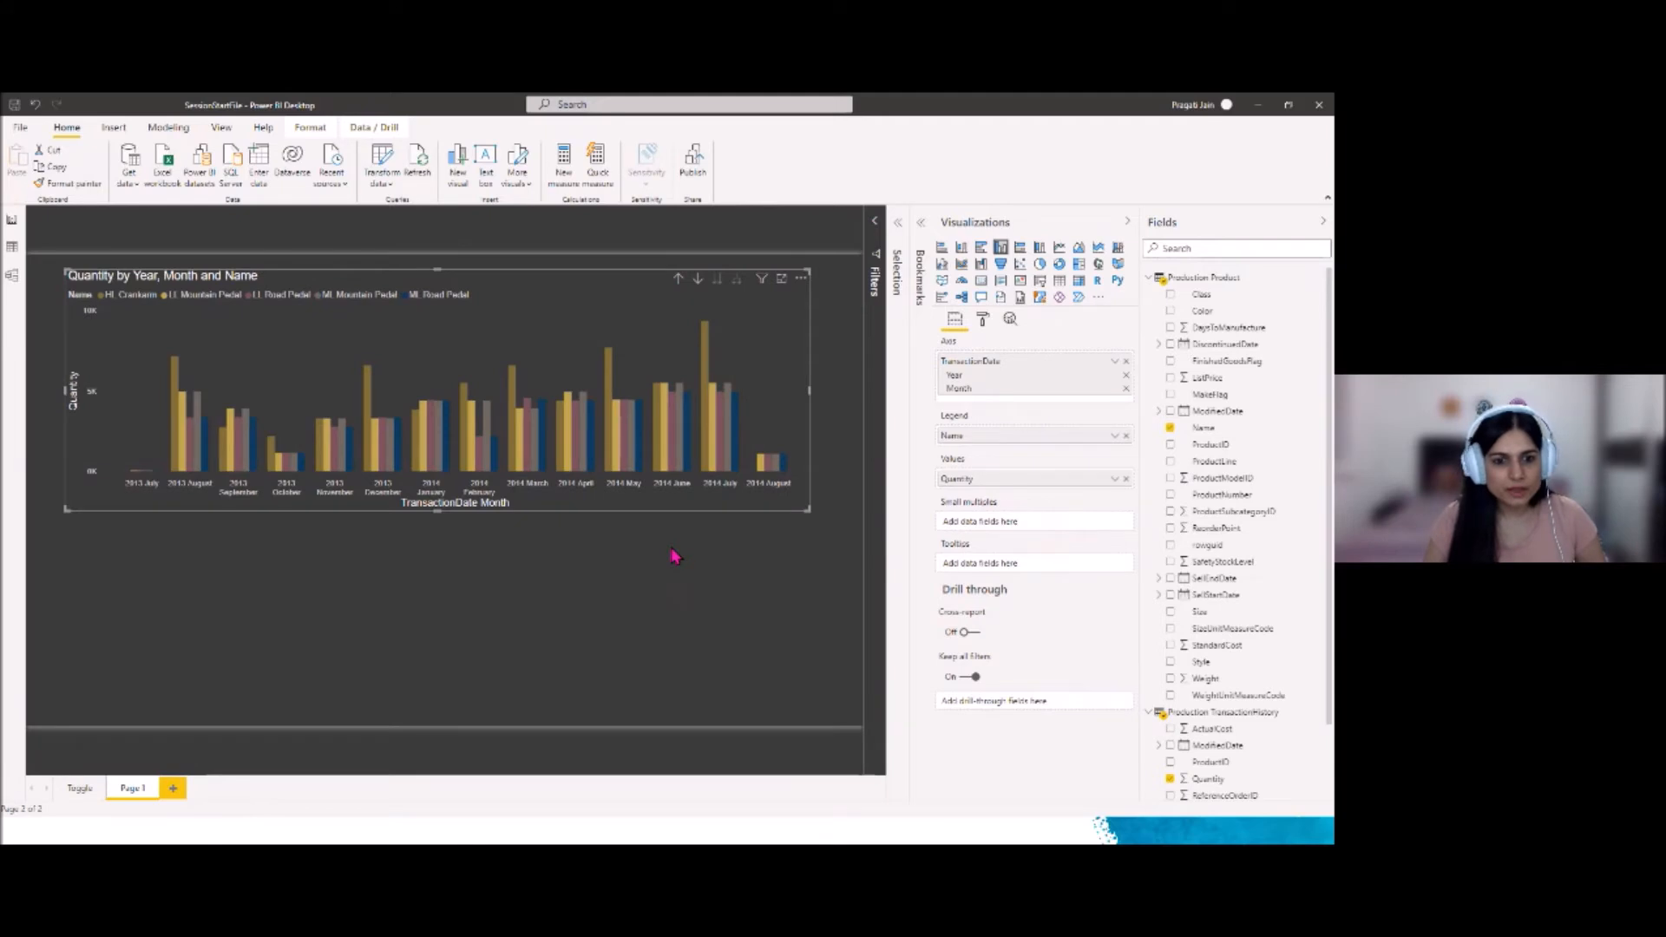
Reduce the column chart's height and change its title to "Quantity by Trend for Top 5 Products"
drag(437, 510, 476, 460)
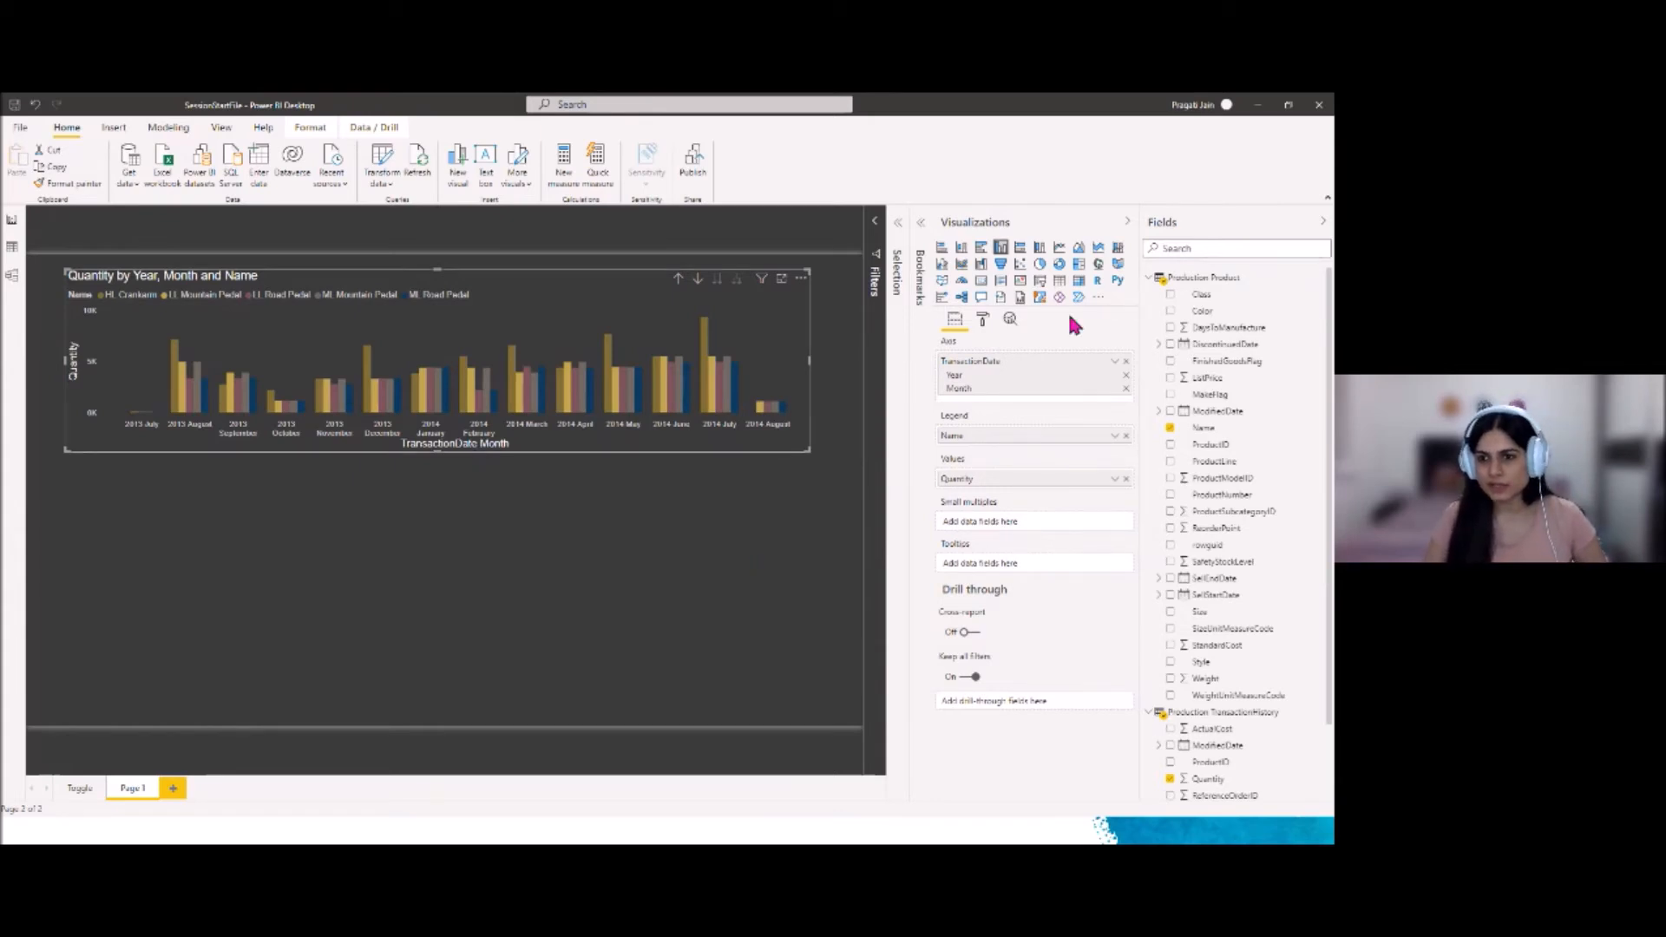
click(983, 322)
click(958, 576)
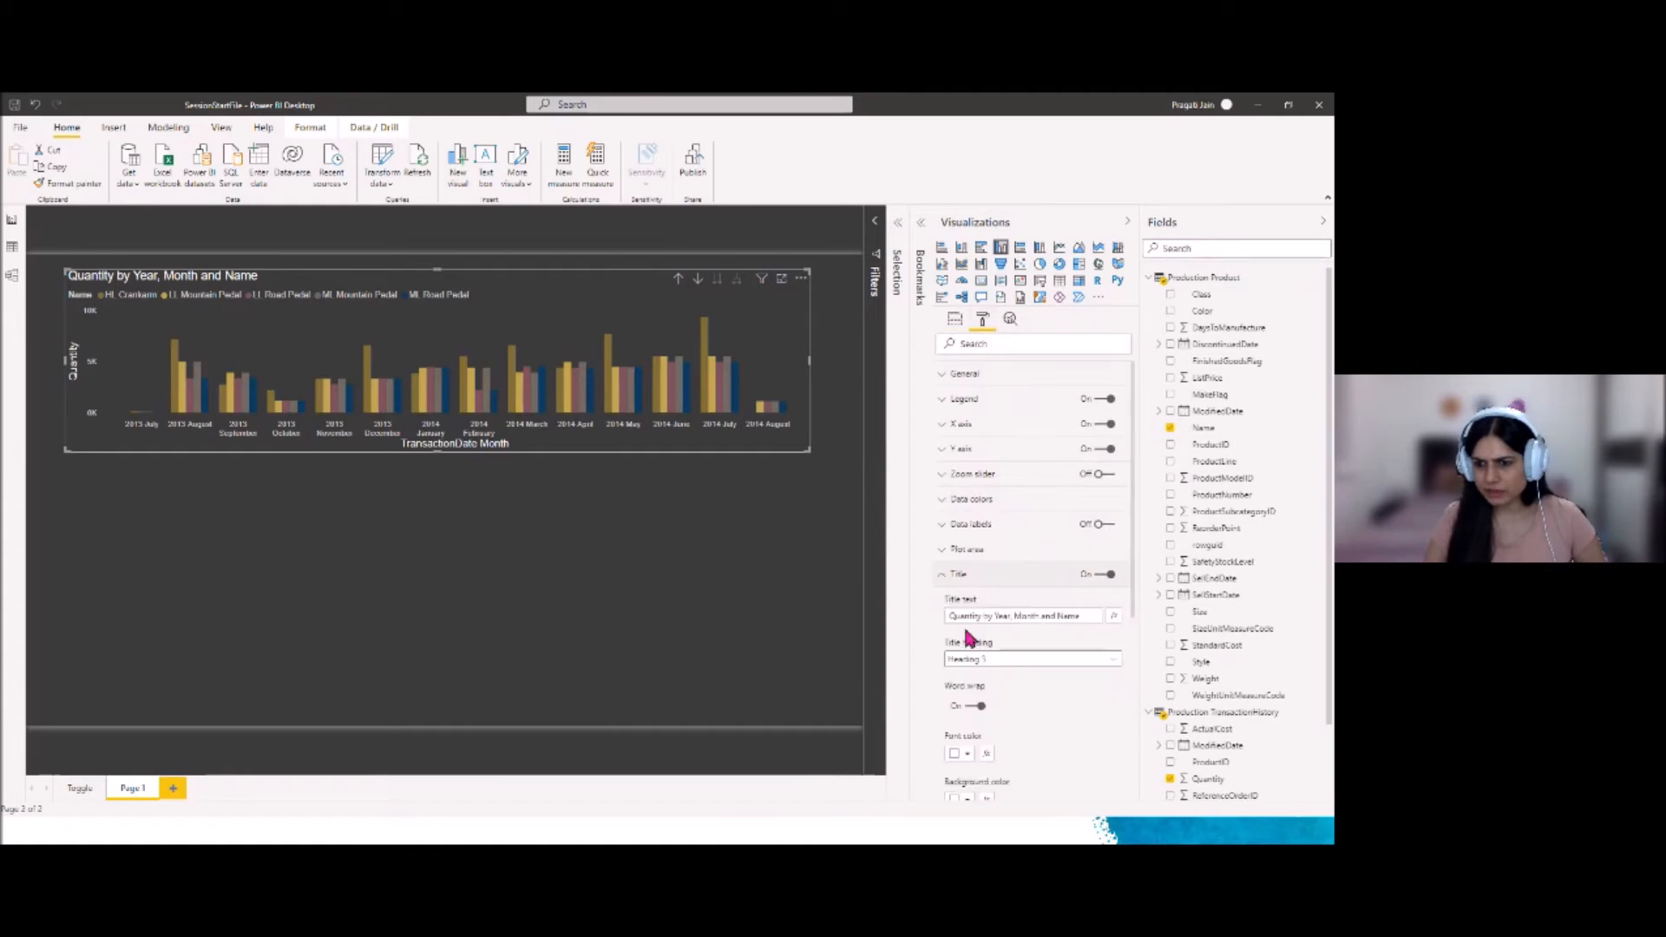
drag(983, 618, 1086, 616)
text(by Tra)
text(nd for Top 5 Products)
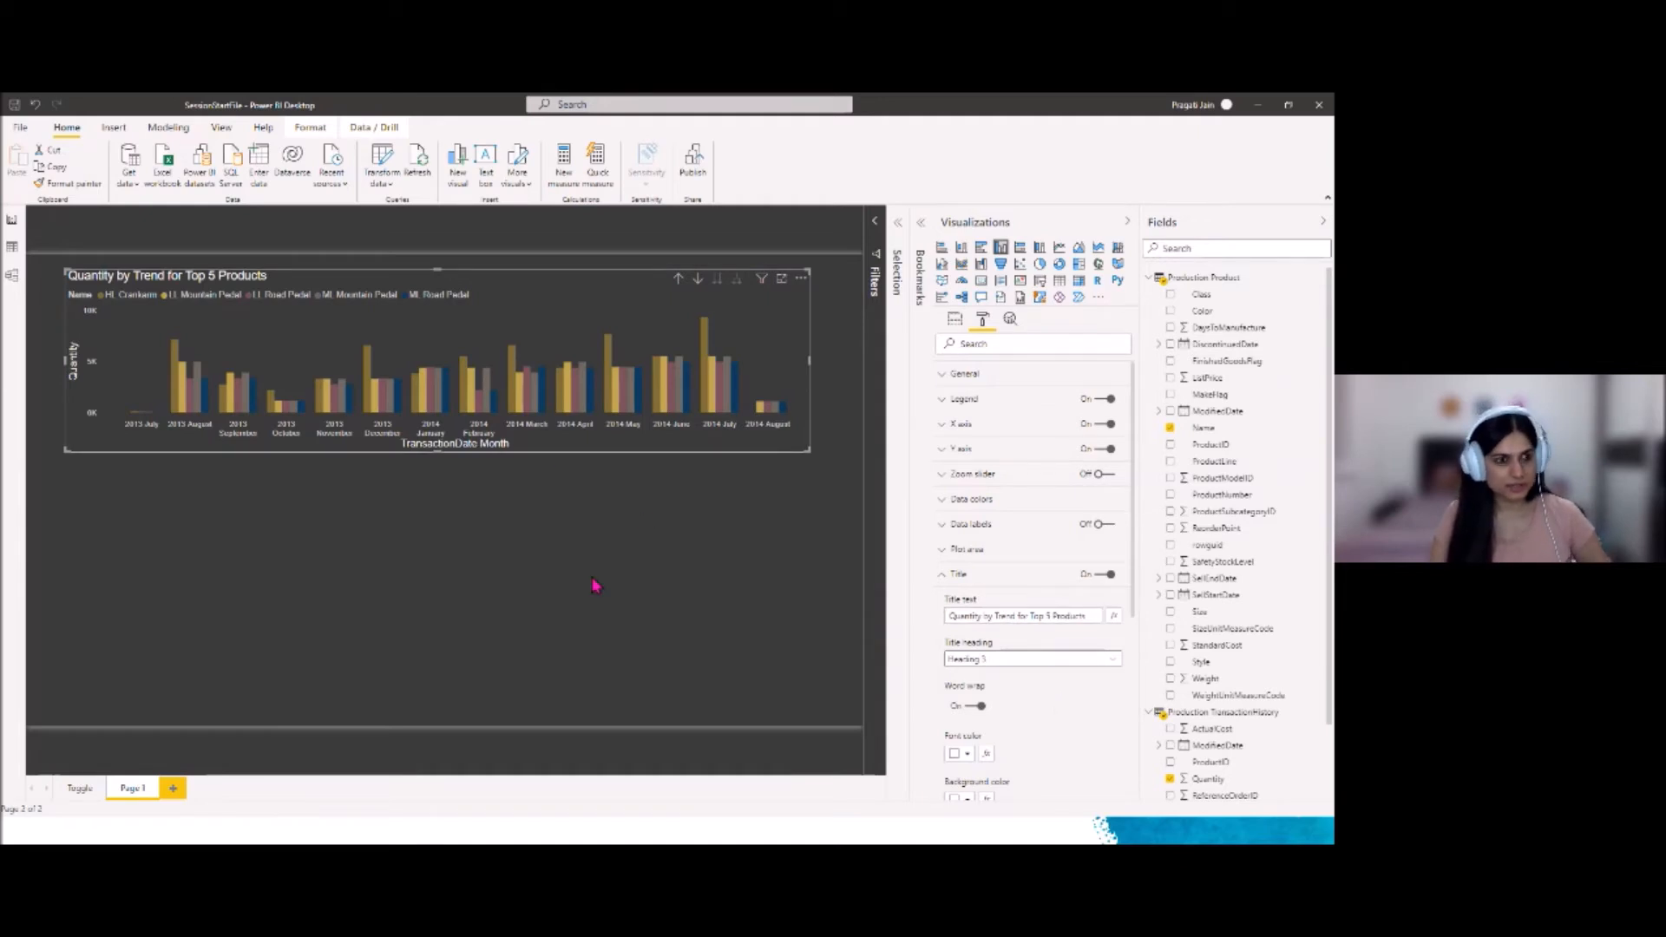
Duplicate the column chart directly below the original and convert the copy to a line chart
key(ctrl+v)
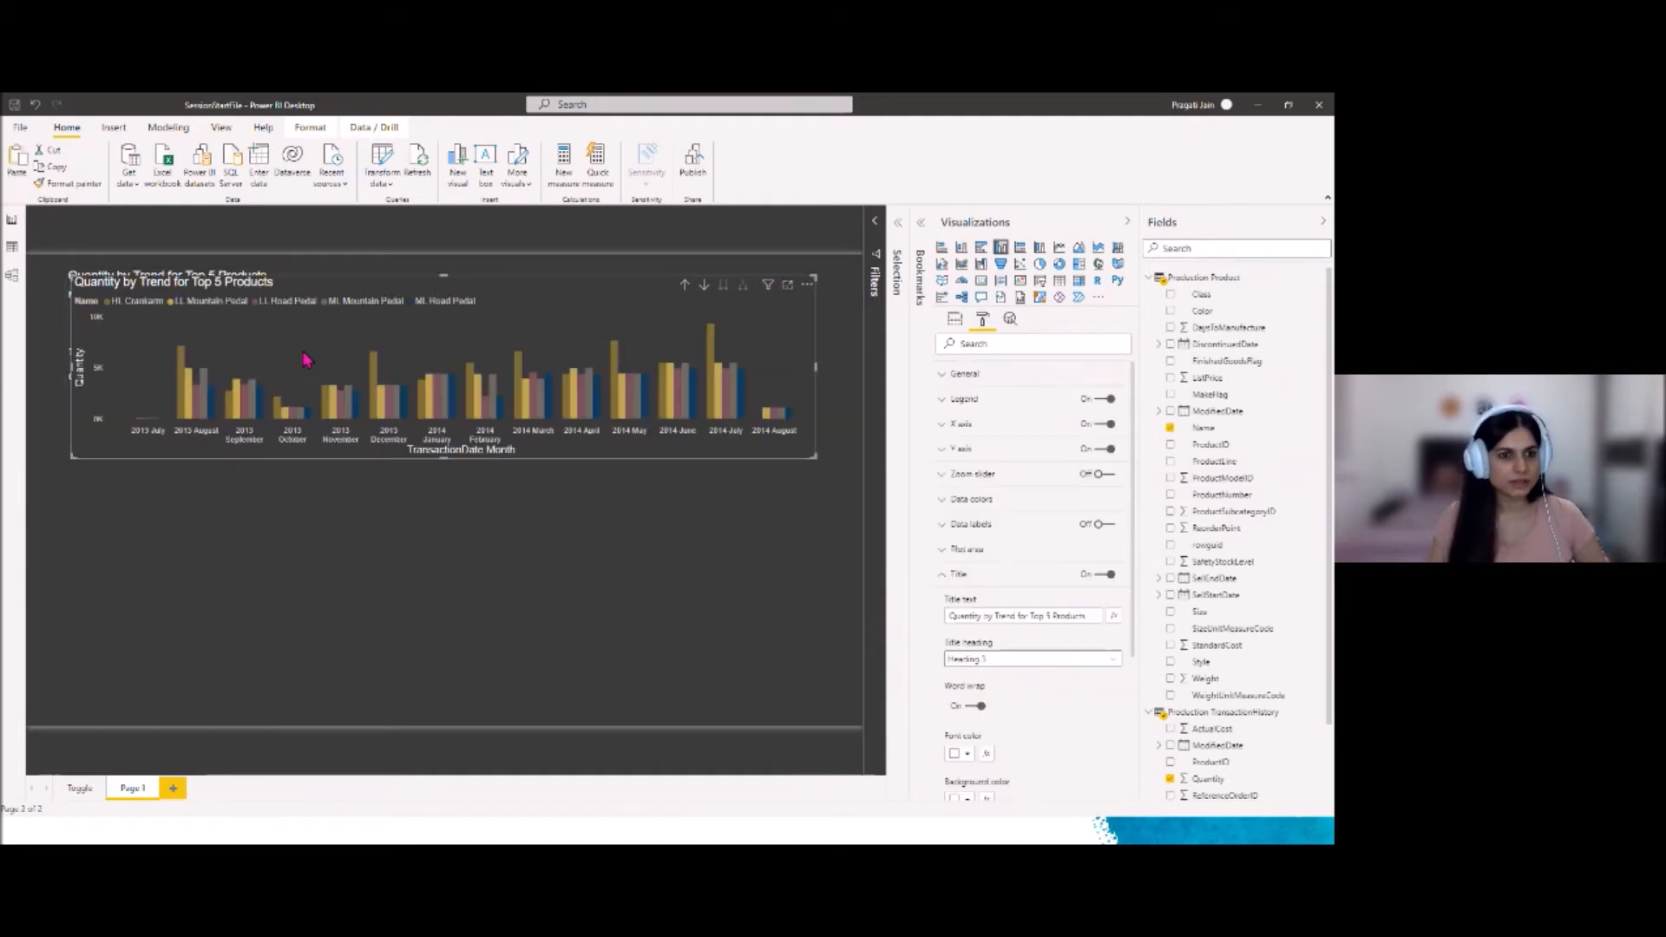
drag(314, 292, 293, 462)
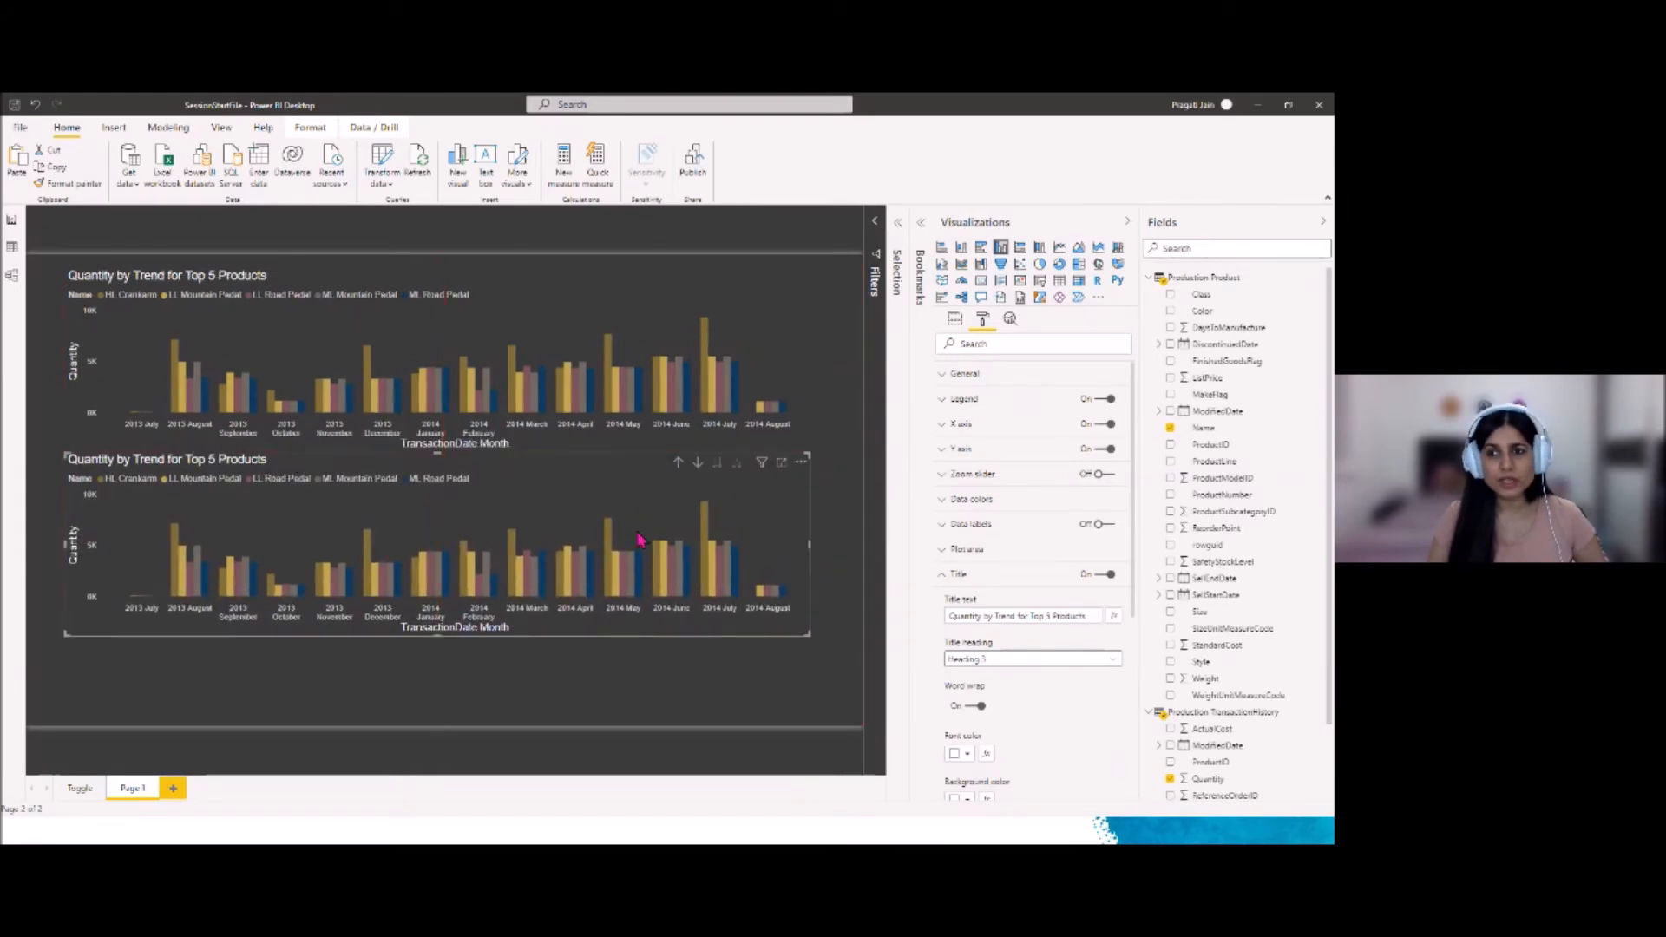
click(1059, 249)
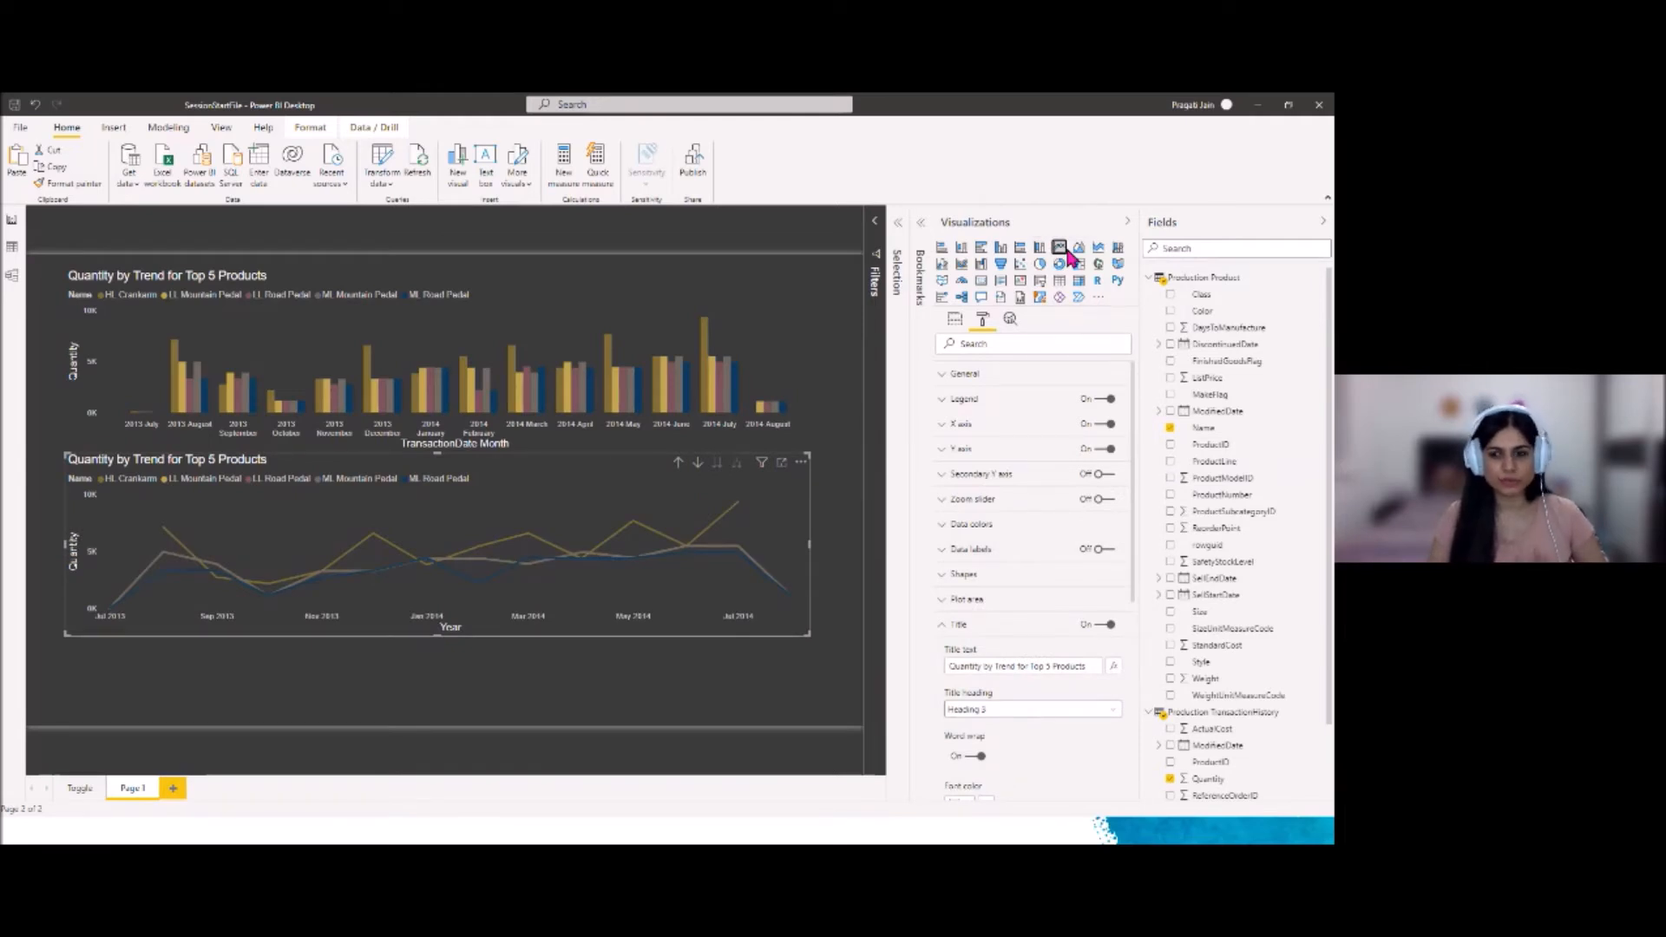
Set the line chart's title to "Quantity by Trend for Top 5 Products - Line"
click(1093, 666)
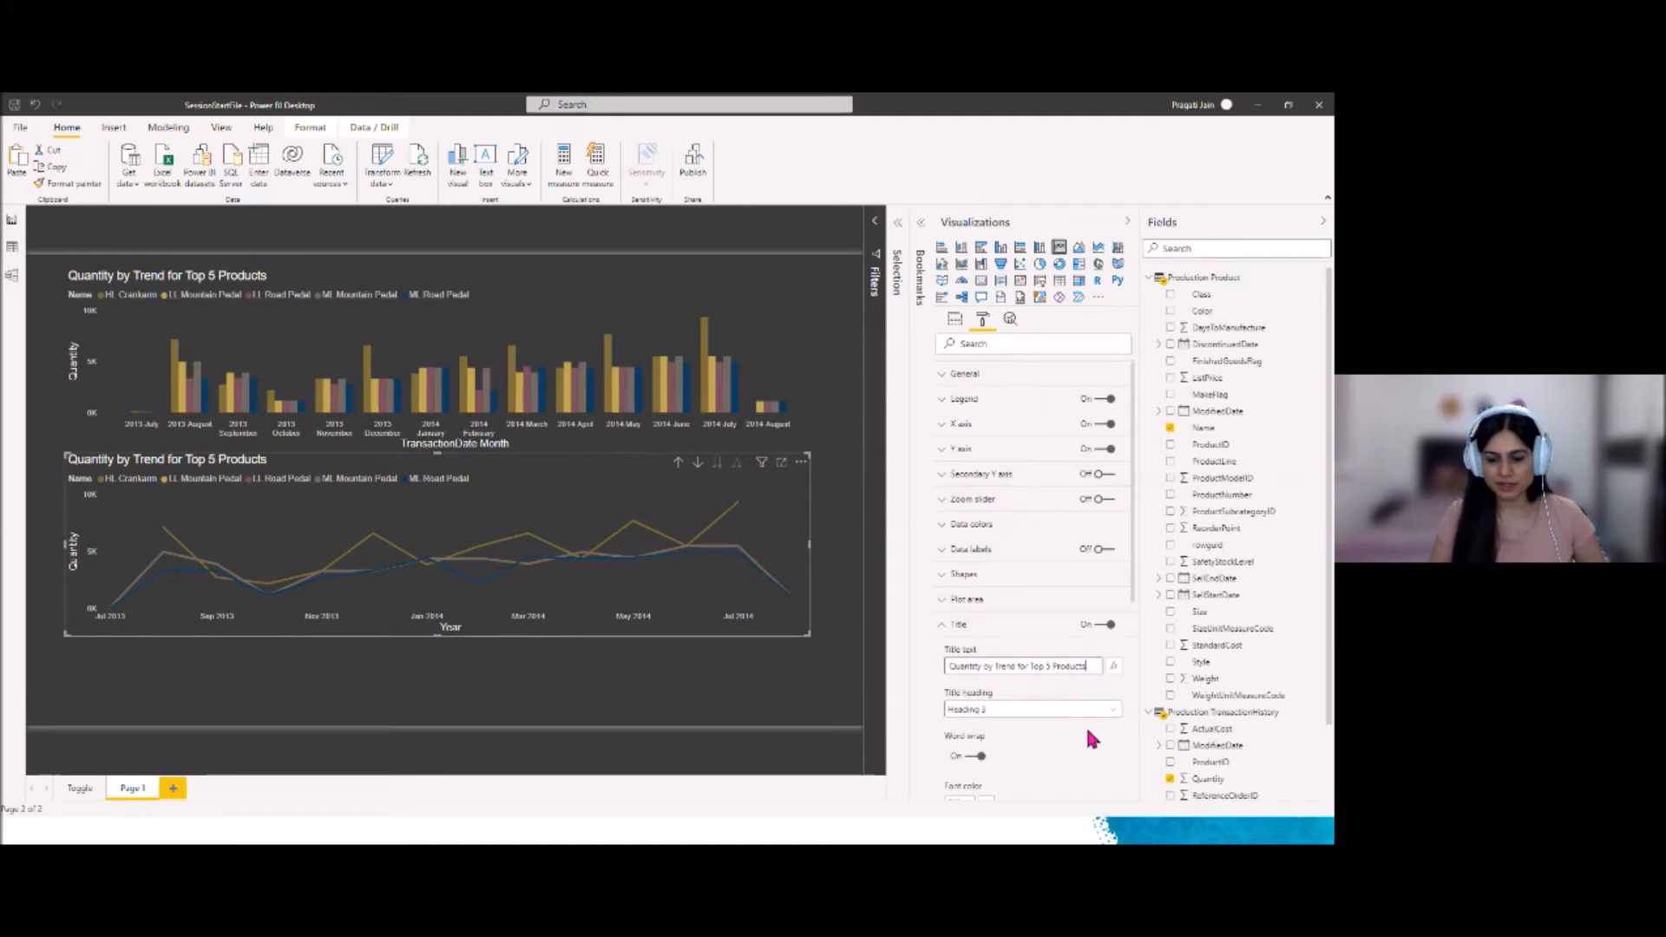
text(-)
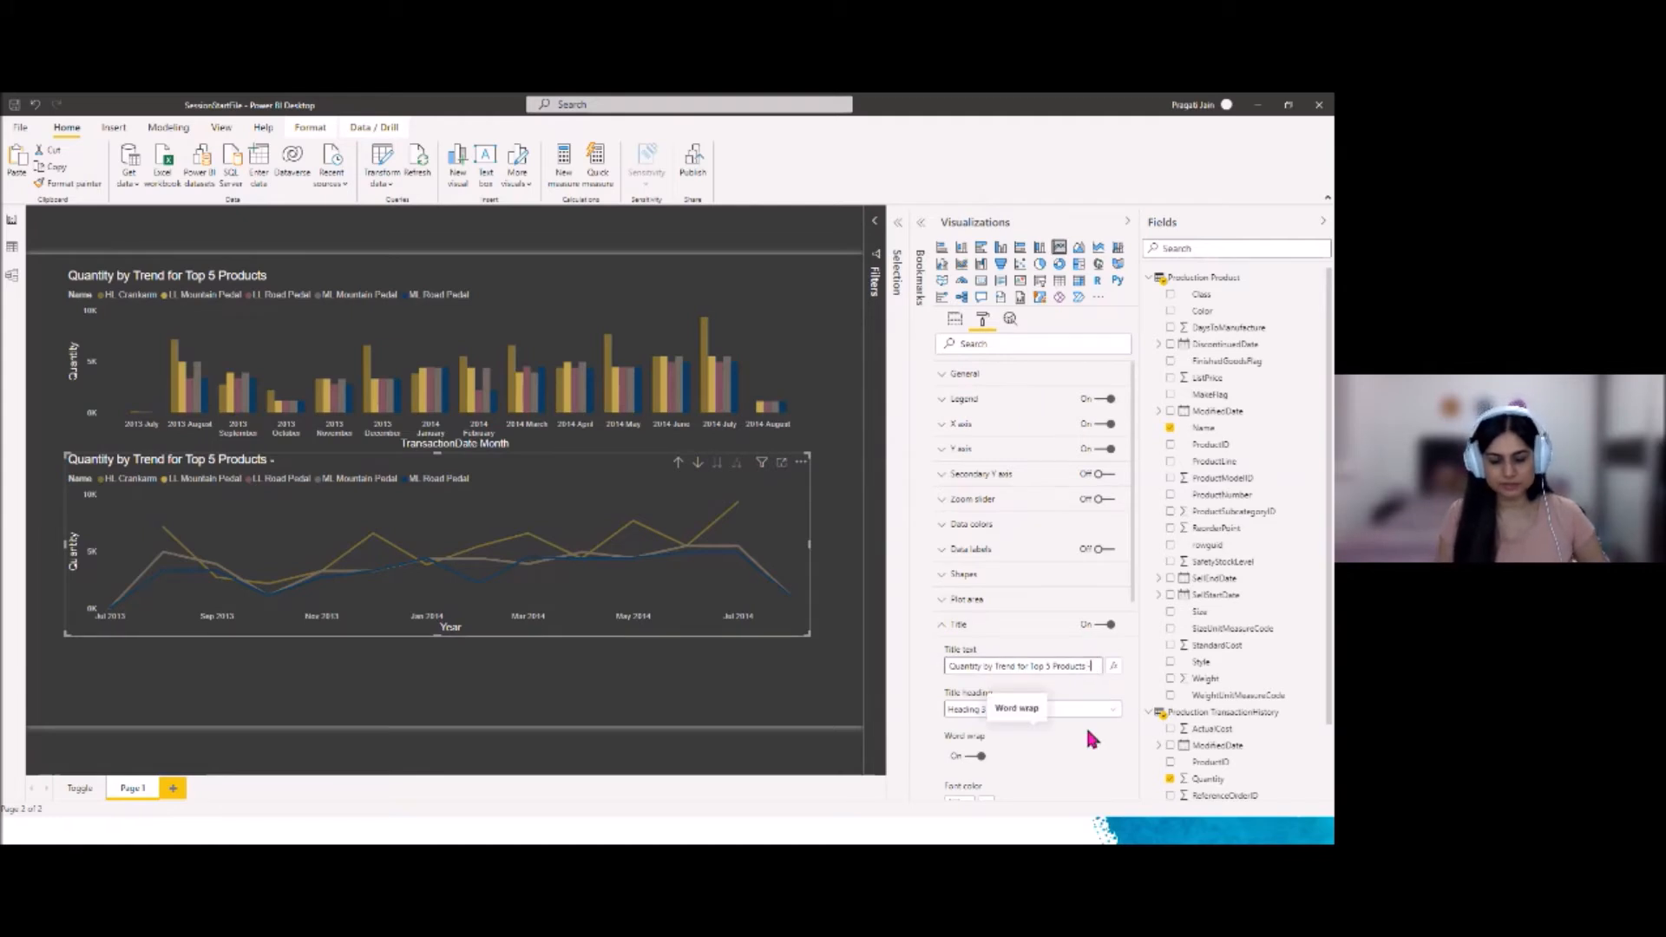
text( Line)
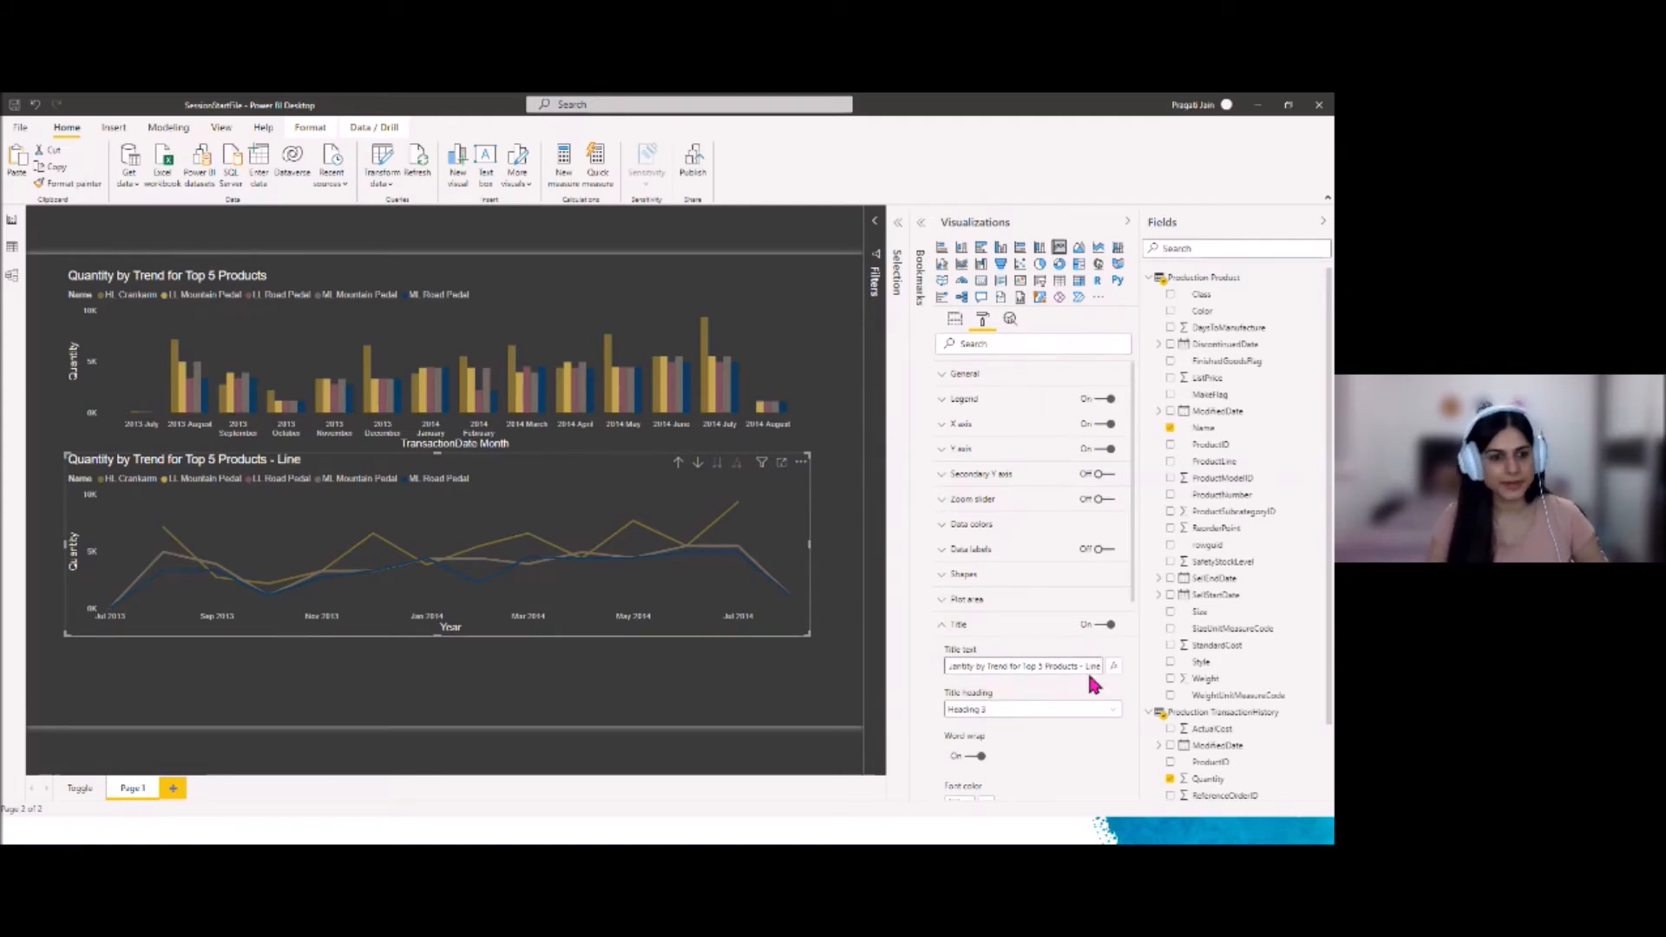
Set the column chart's title to "Quantity by Trend for Top 5 Products - Bar"
click(520, 289)
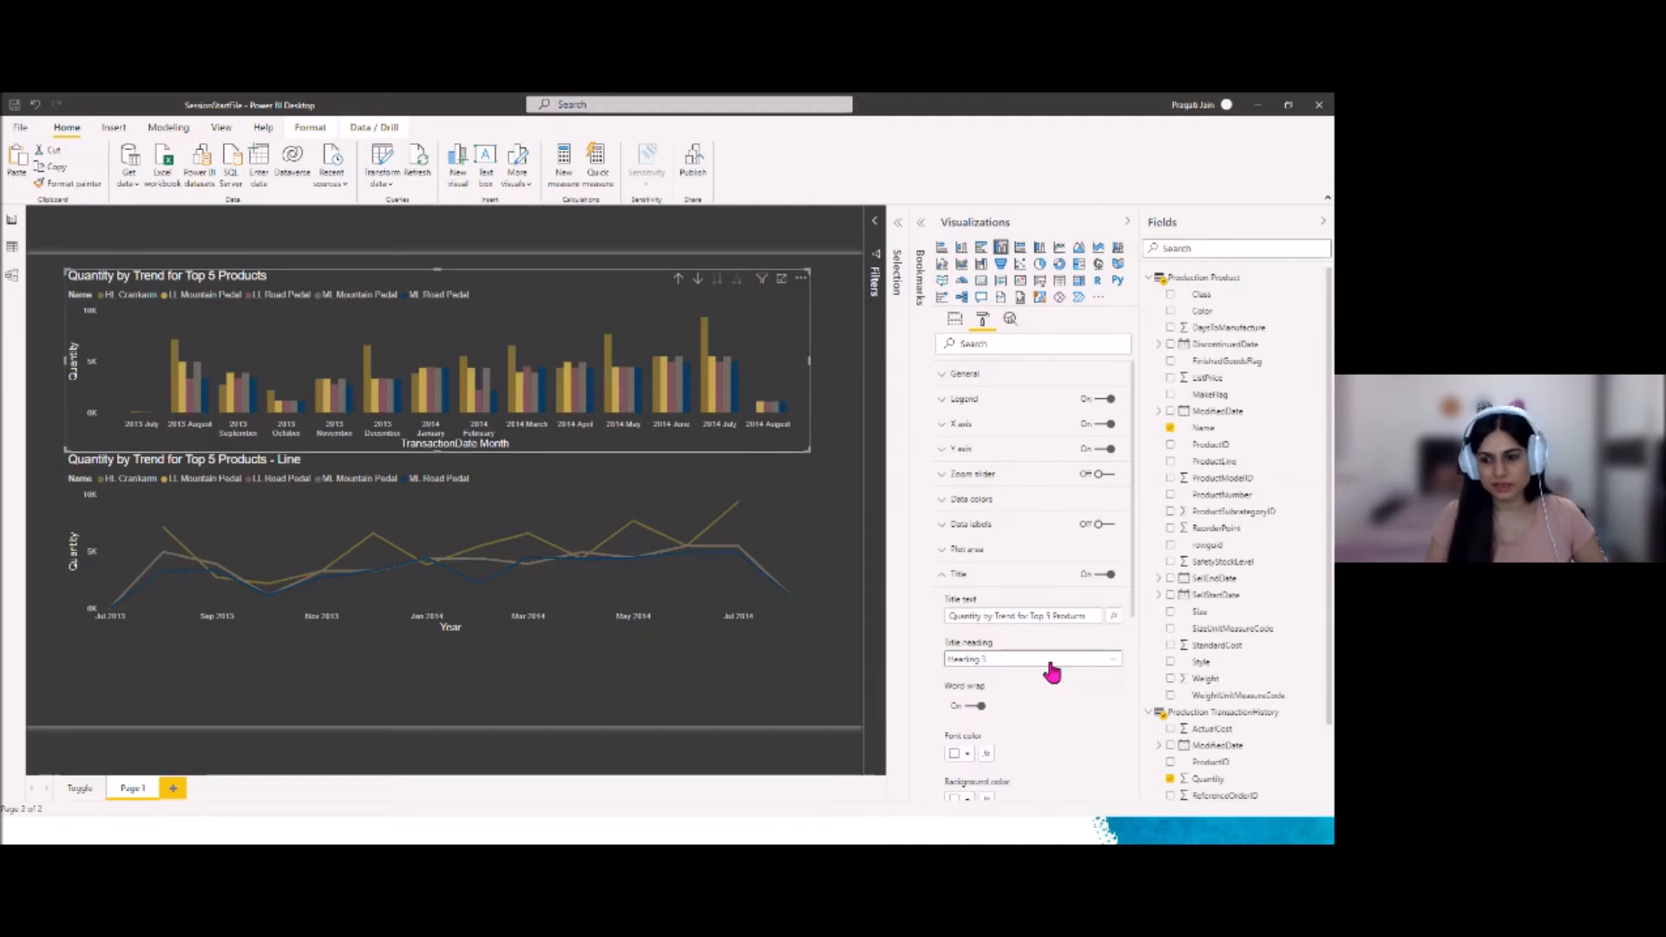
click(1085, 618)
text(- B)
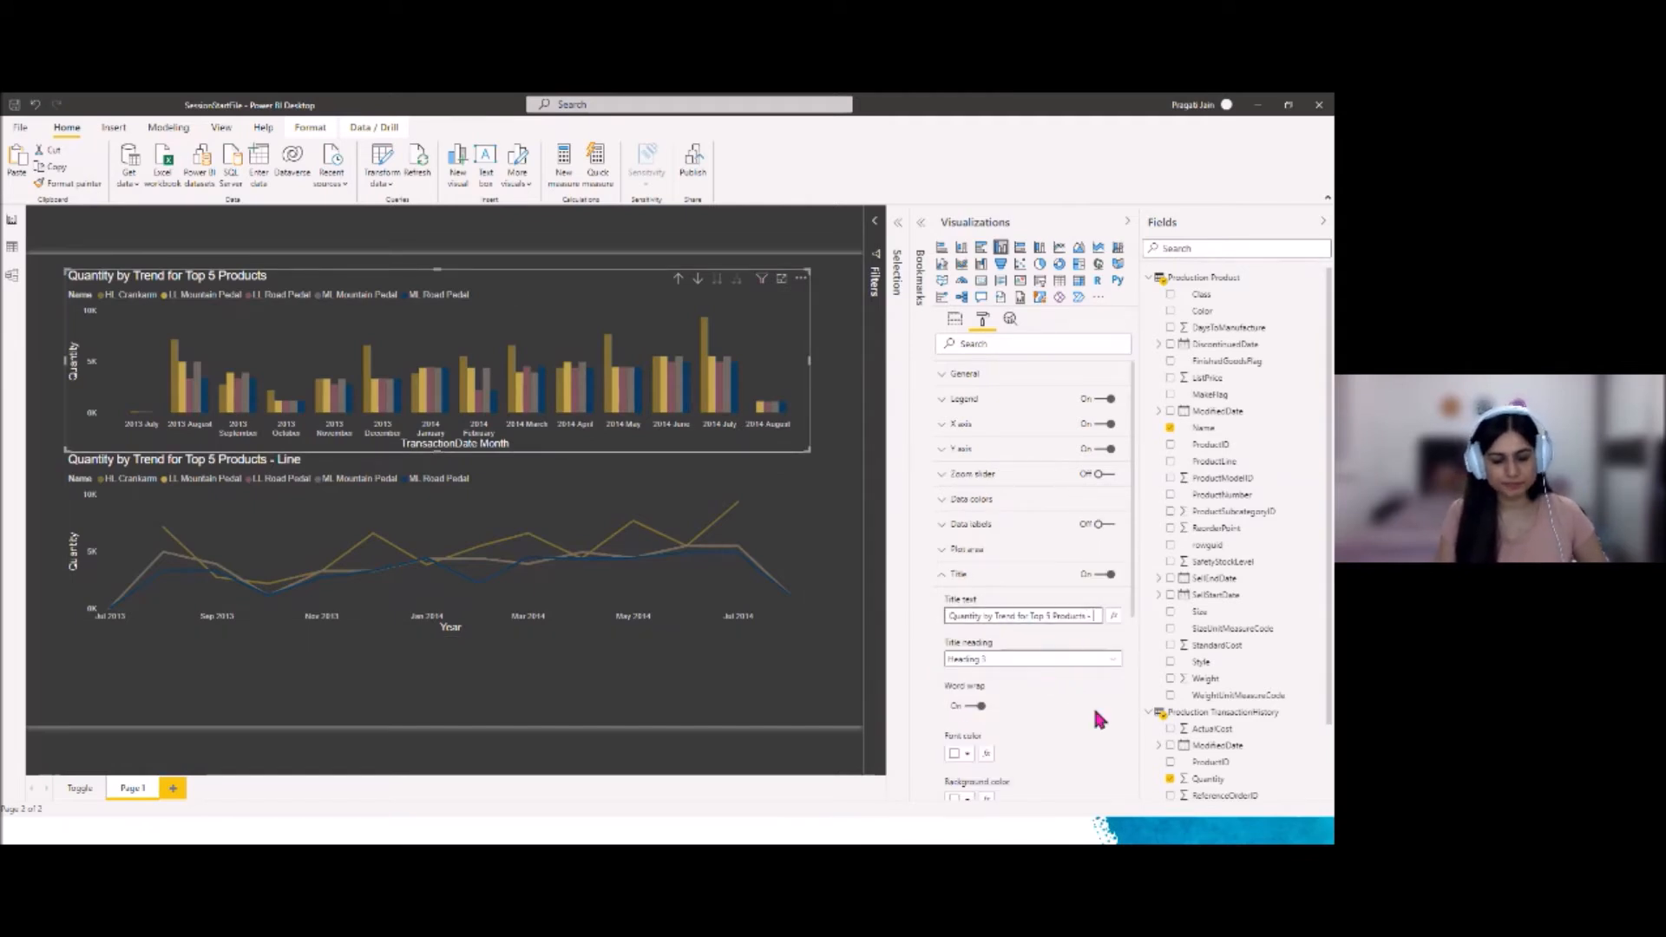
text(ar)
key(Return)
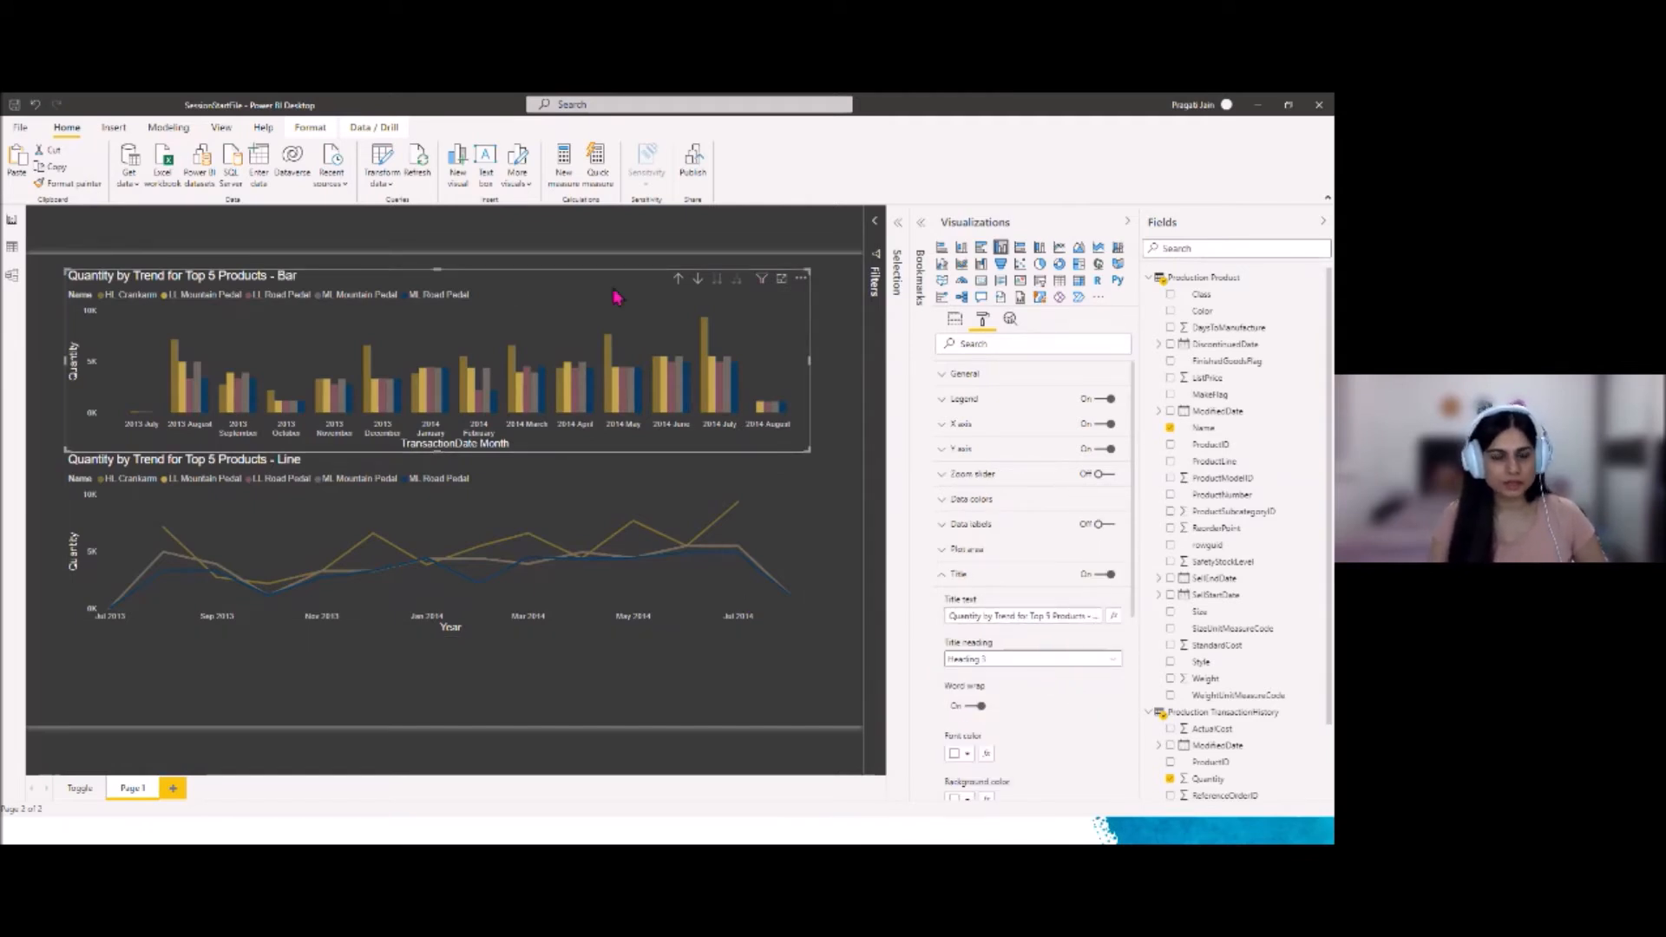
ctrl+click(582, 480)
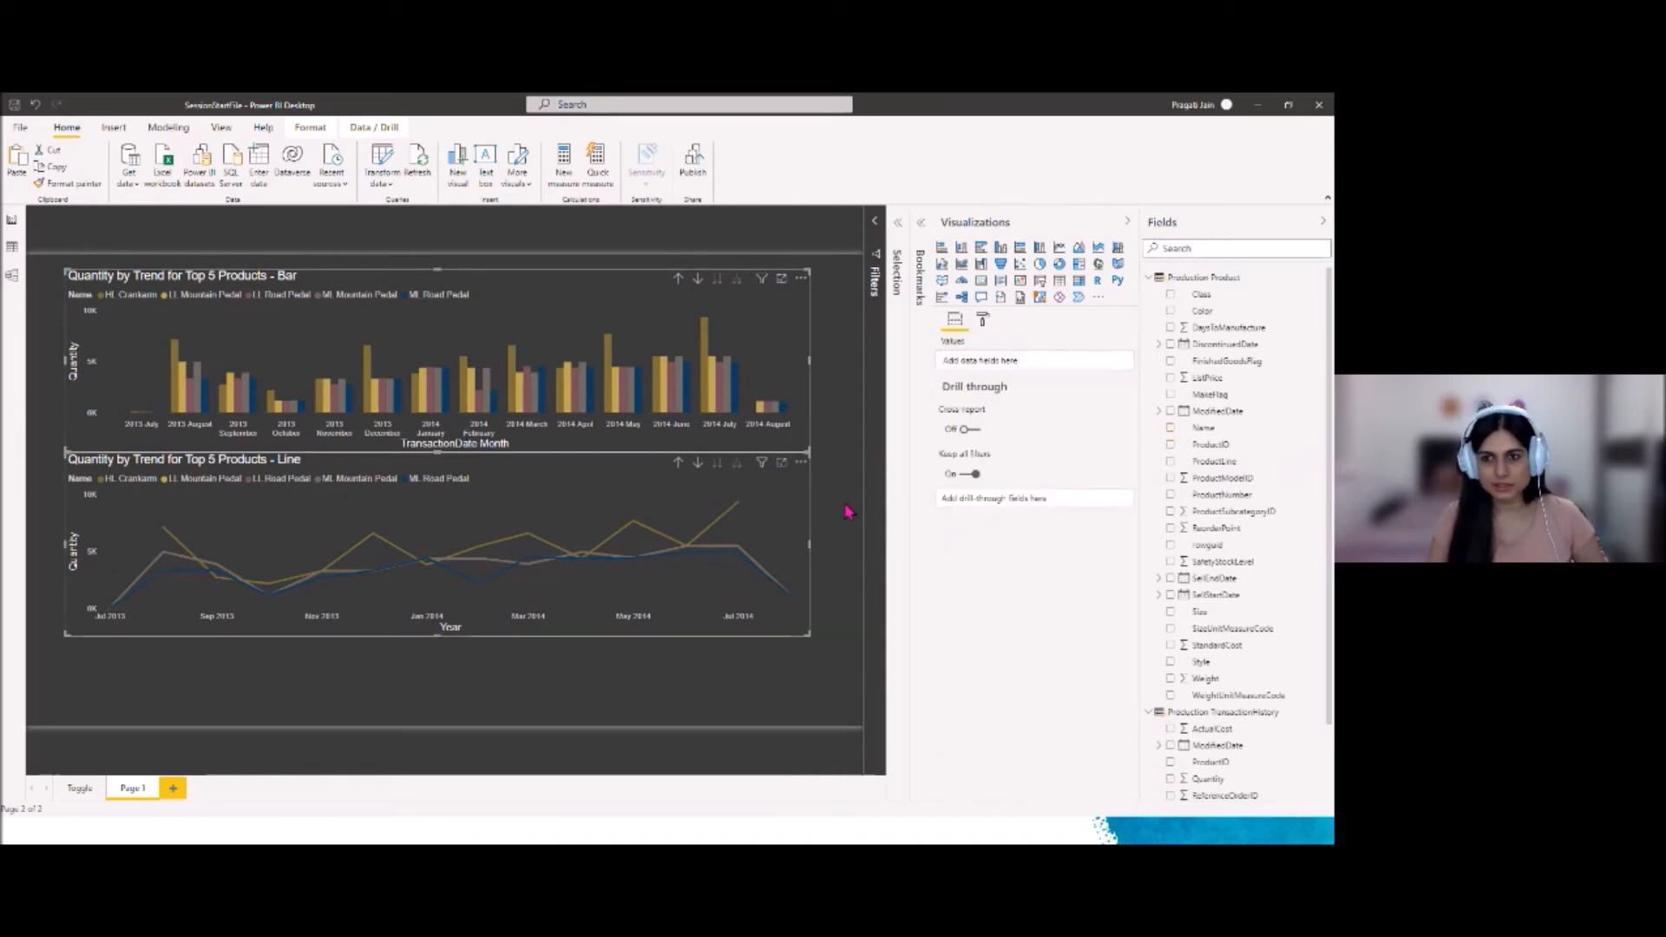
click(982, 321)
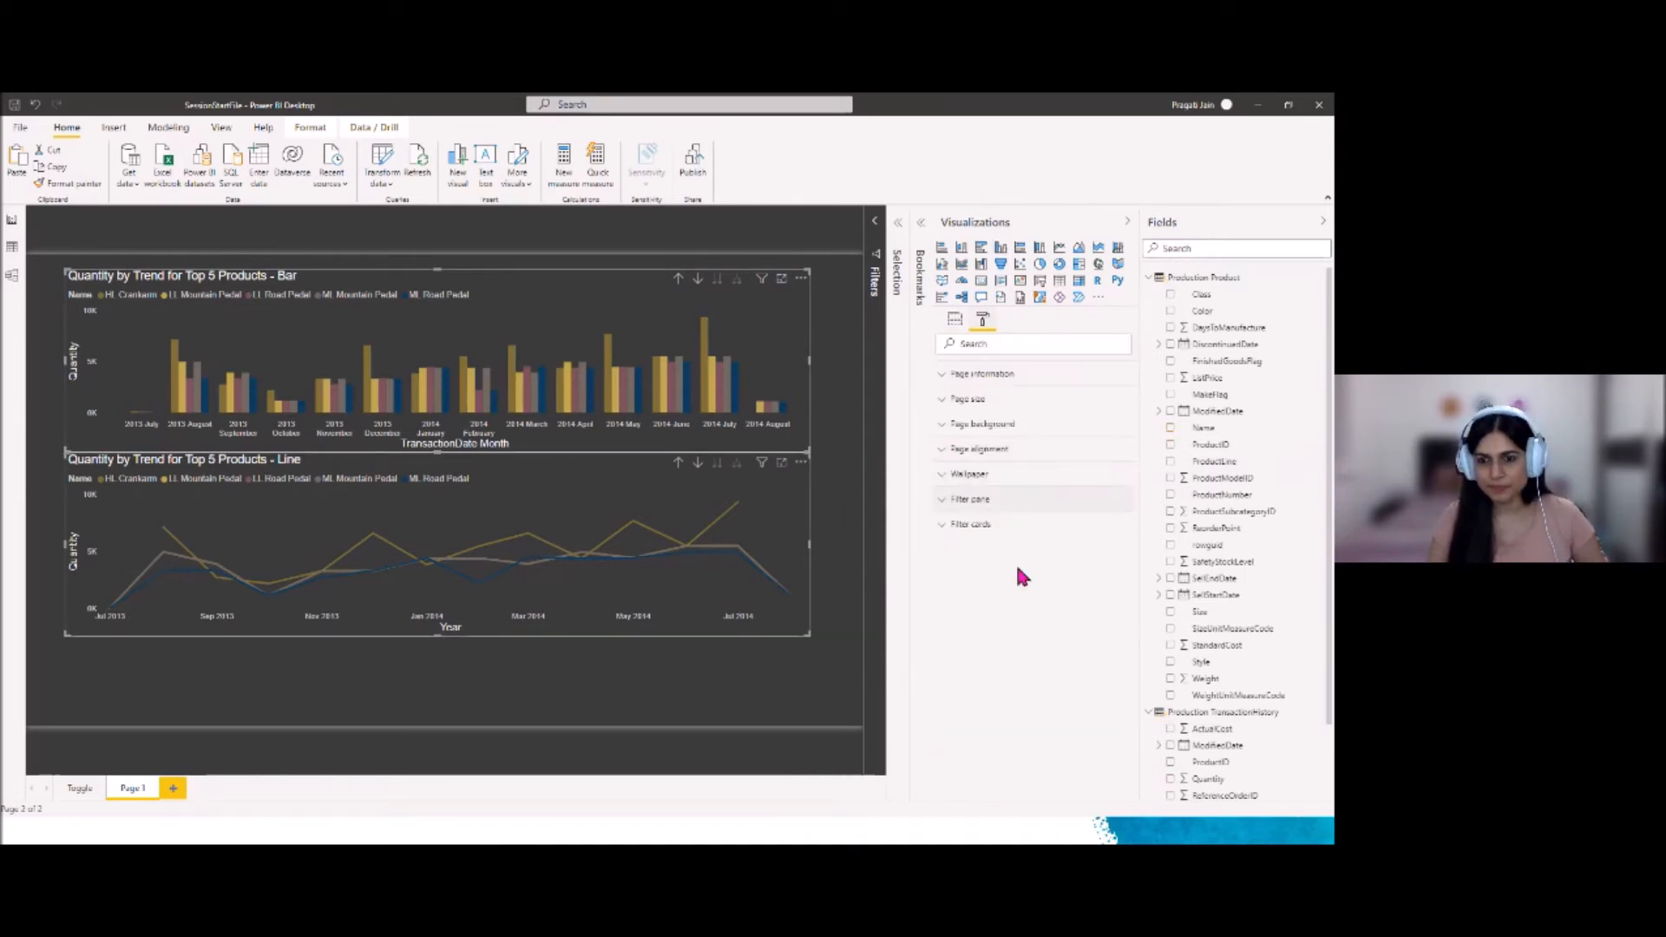
click(740, 707)
Turn on the border of the line chart and set its color to white
click(614, 472)
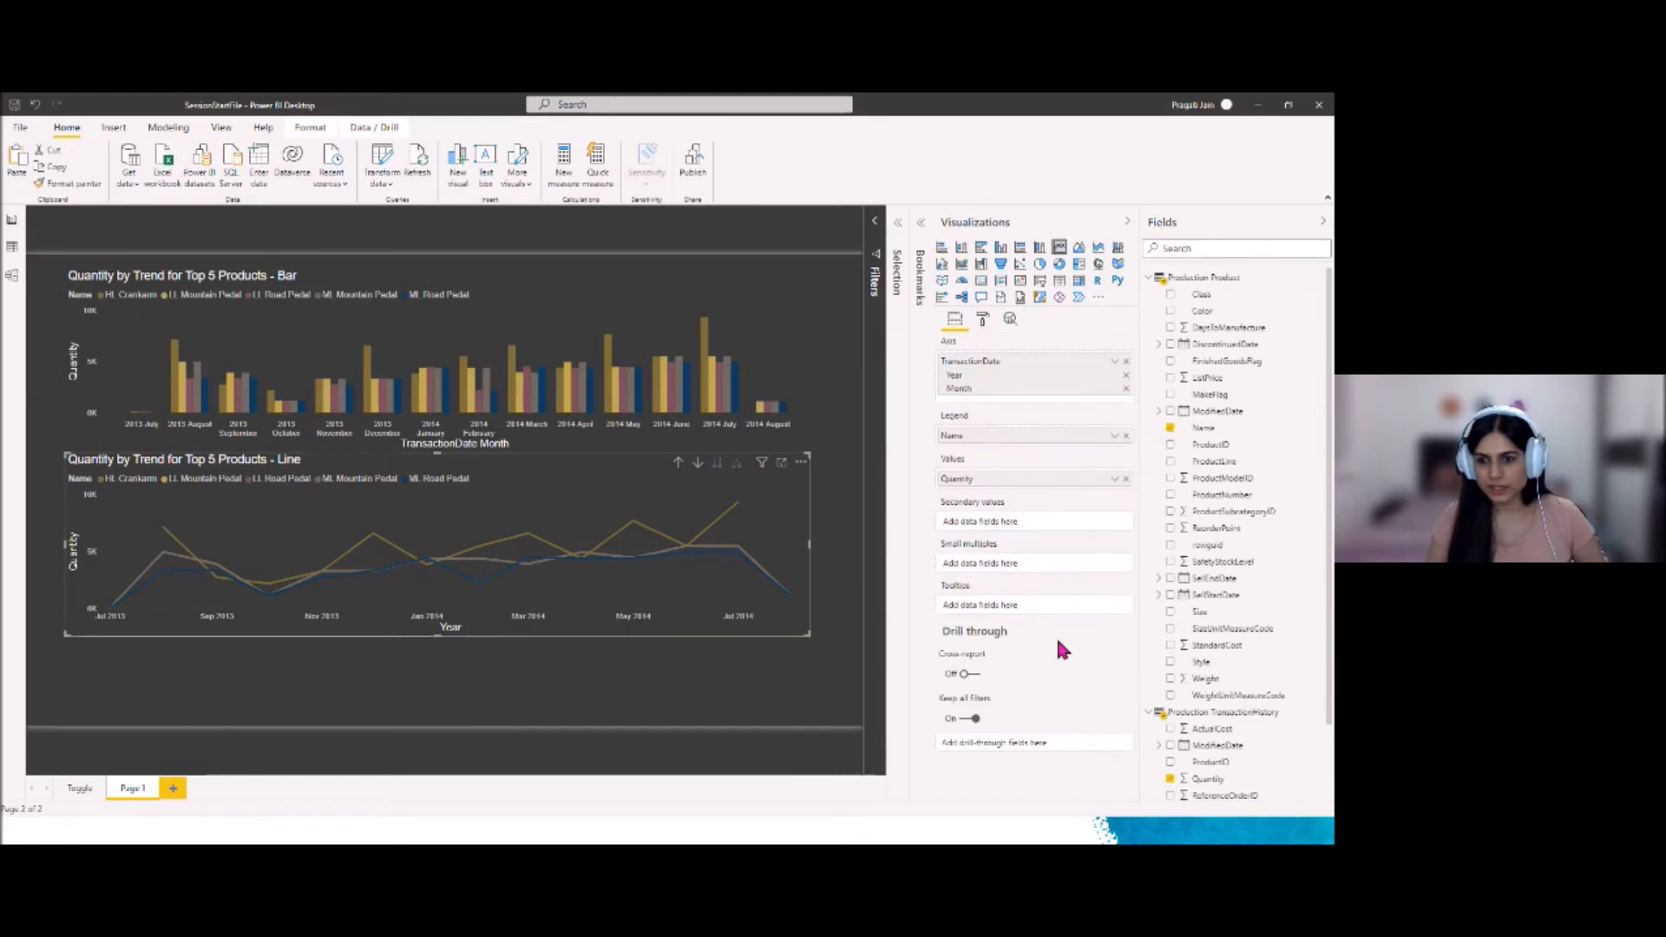
click(982, 321)
click(1102, 700)
scroll(1012, 716, down, 2)
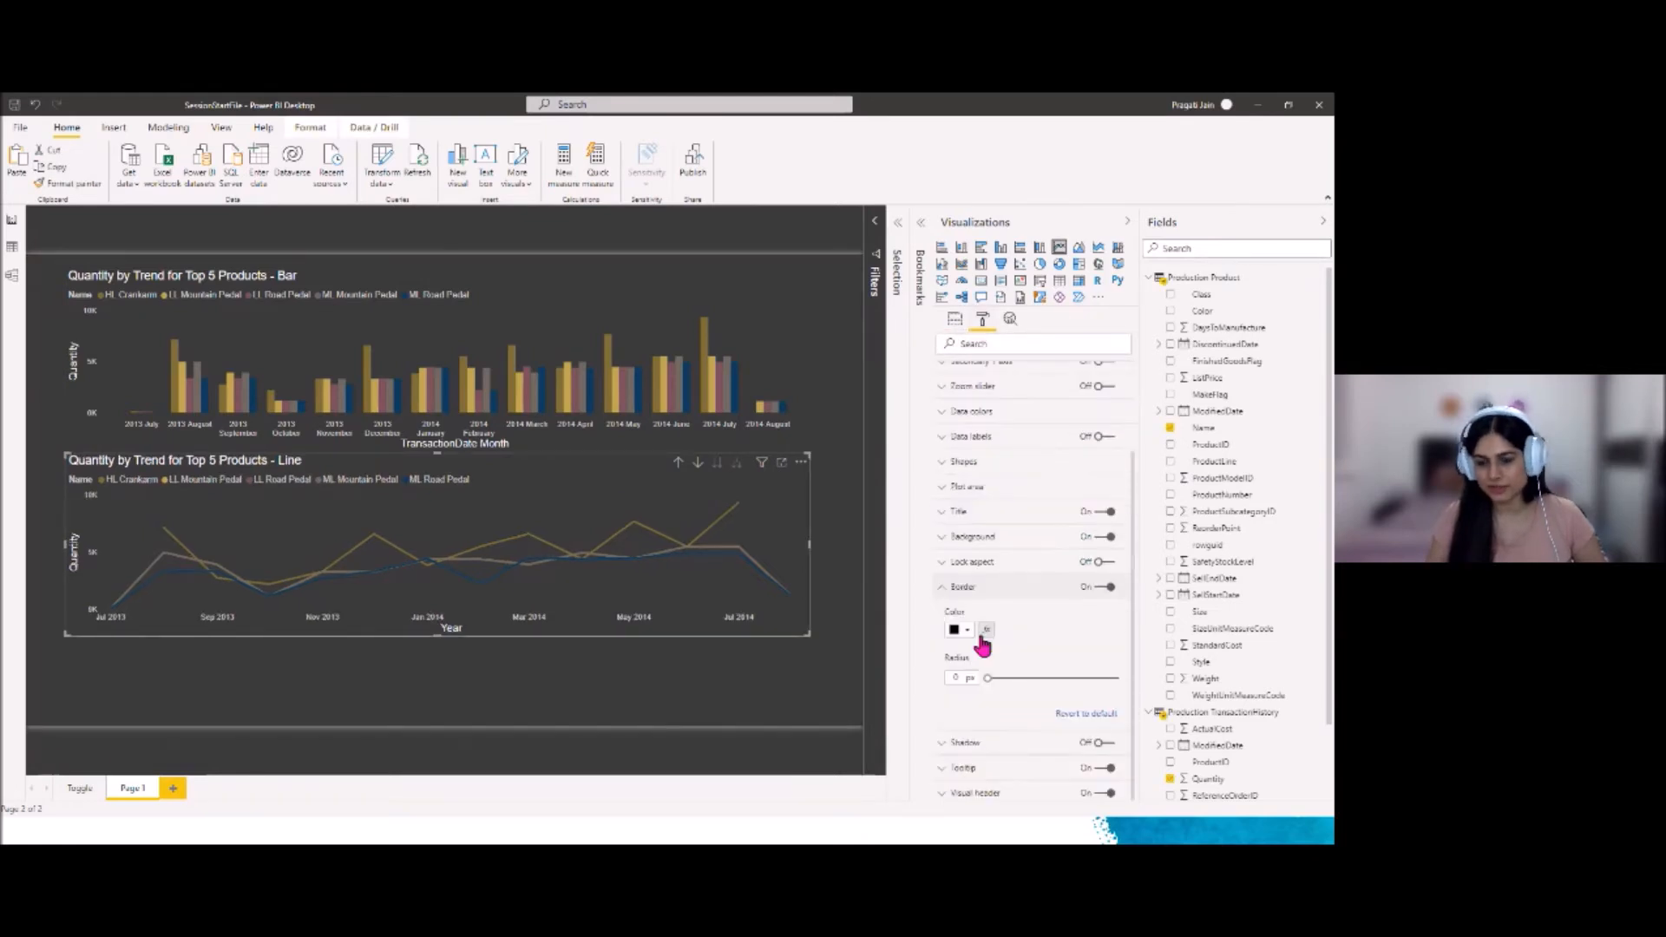
click(966, 630)
click(1021, 566)
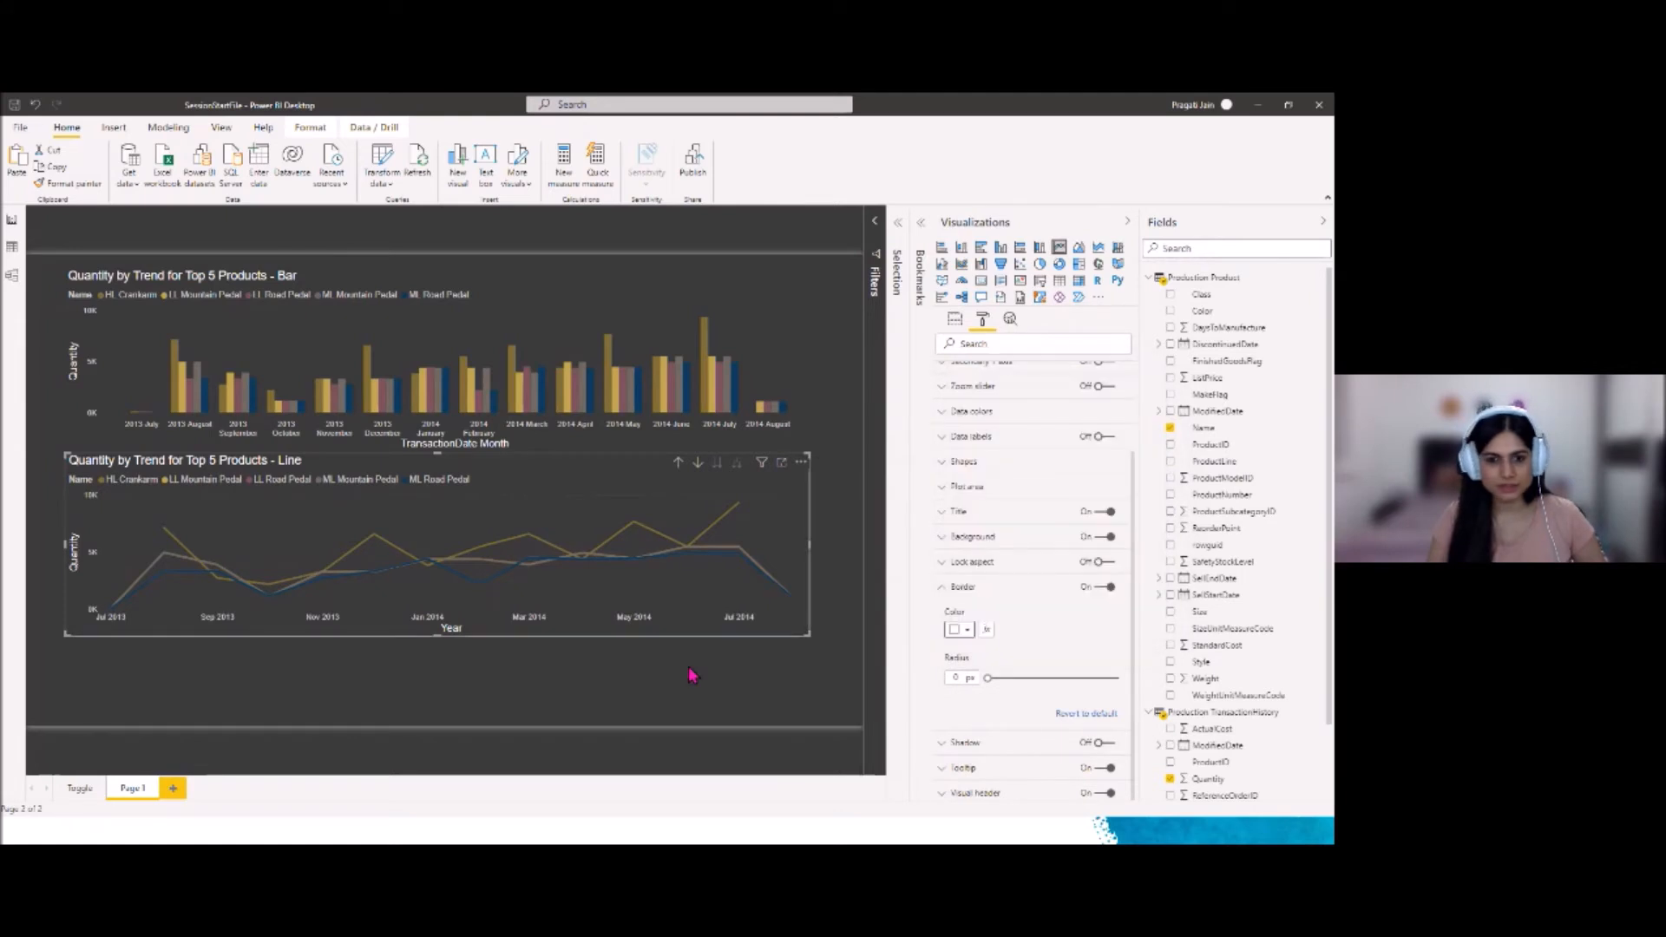
click(677, 640)
Turn on the border of the bar chart and set its color to white
click(620, 289)
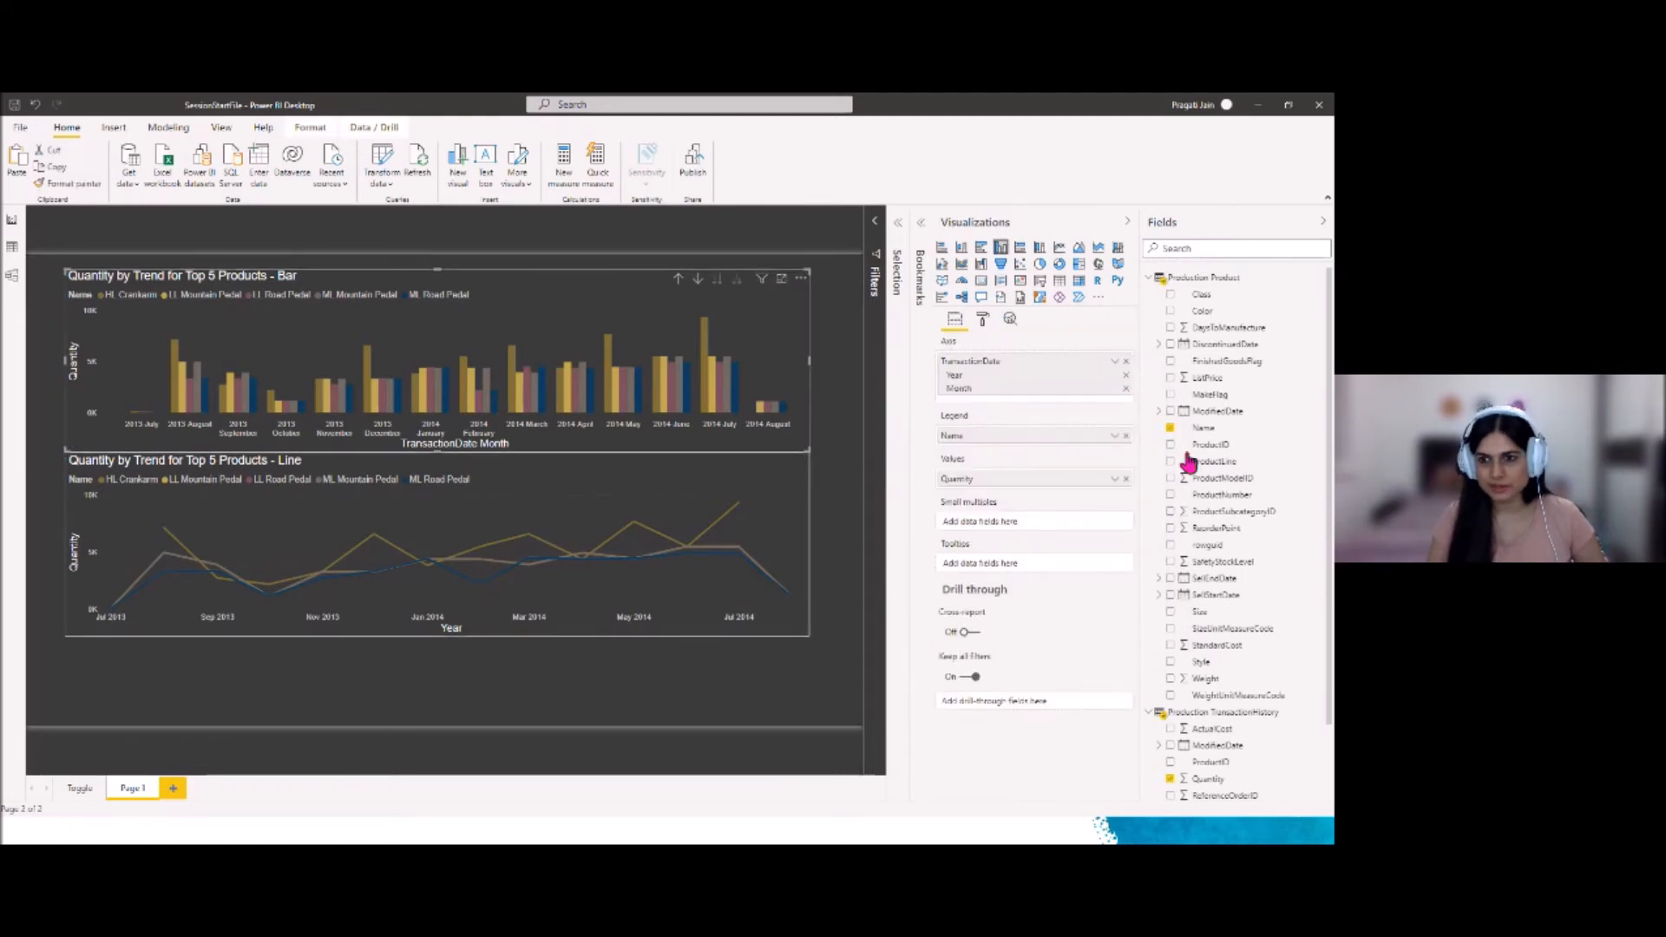
click(982, 319)
click(1107, 649)
click(961, 650)
click(967, 692)
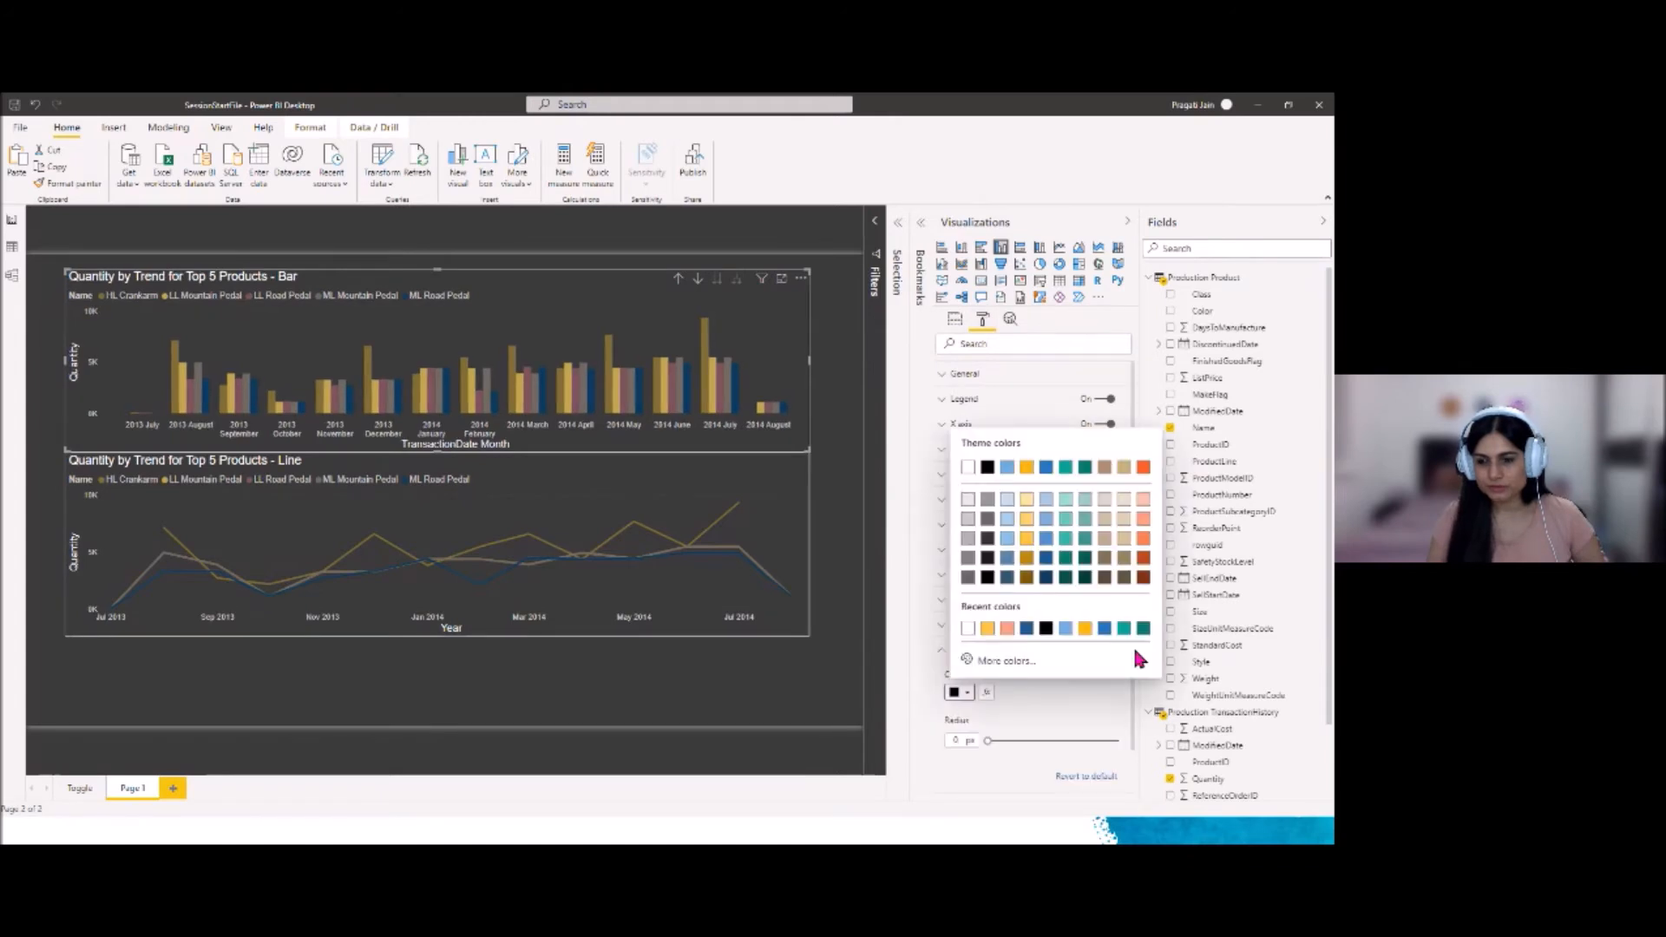
click(969, 640)
click(706, 699)
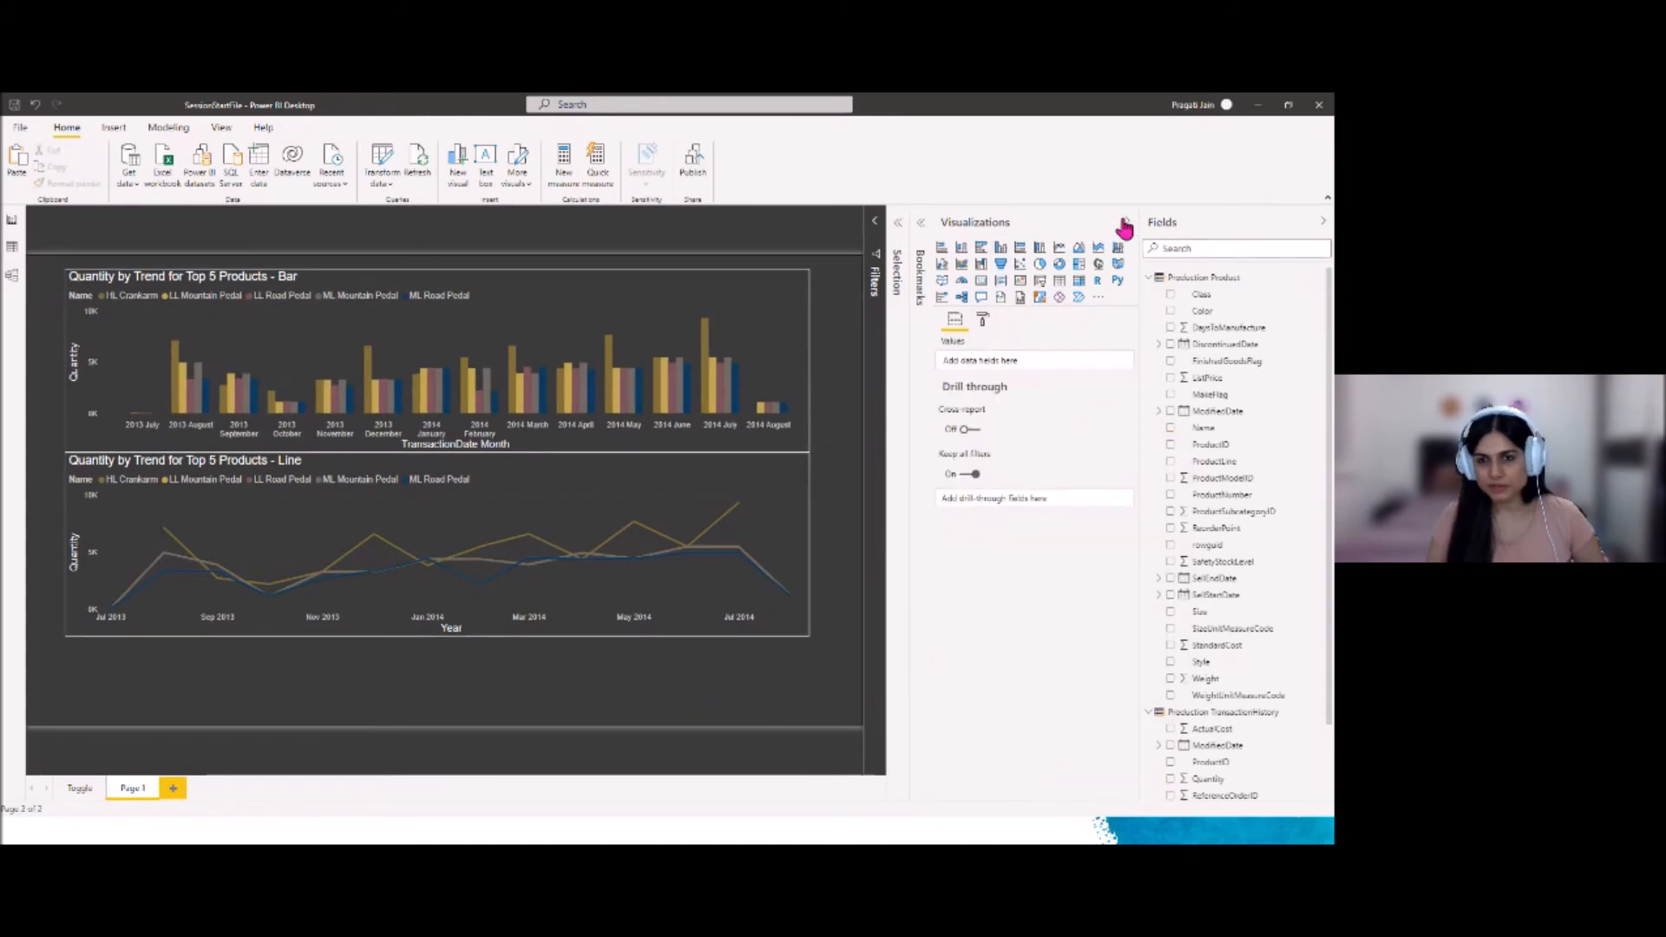
Narrow the bar and line charts from their right edges to a matching width of about 623
click(1123, 223)
click(472, 231)
drag(977, 331, 570, 335)
click(611, 458)
drag(978, 558, 570, 551)
click(755, 519)
Add a pie chart to the right of the bar chart with the product Name as its details
click(1130, 248)
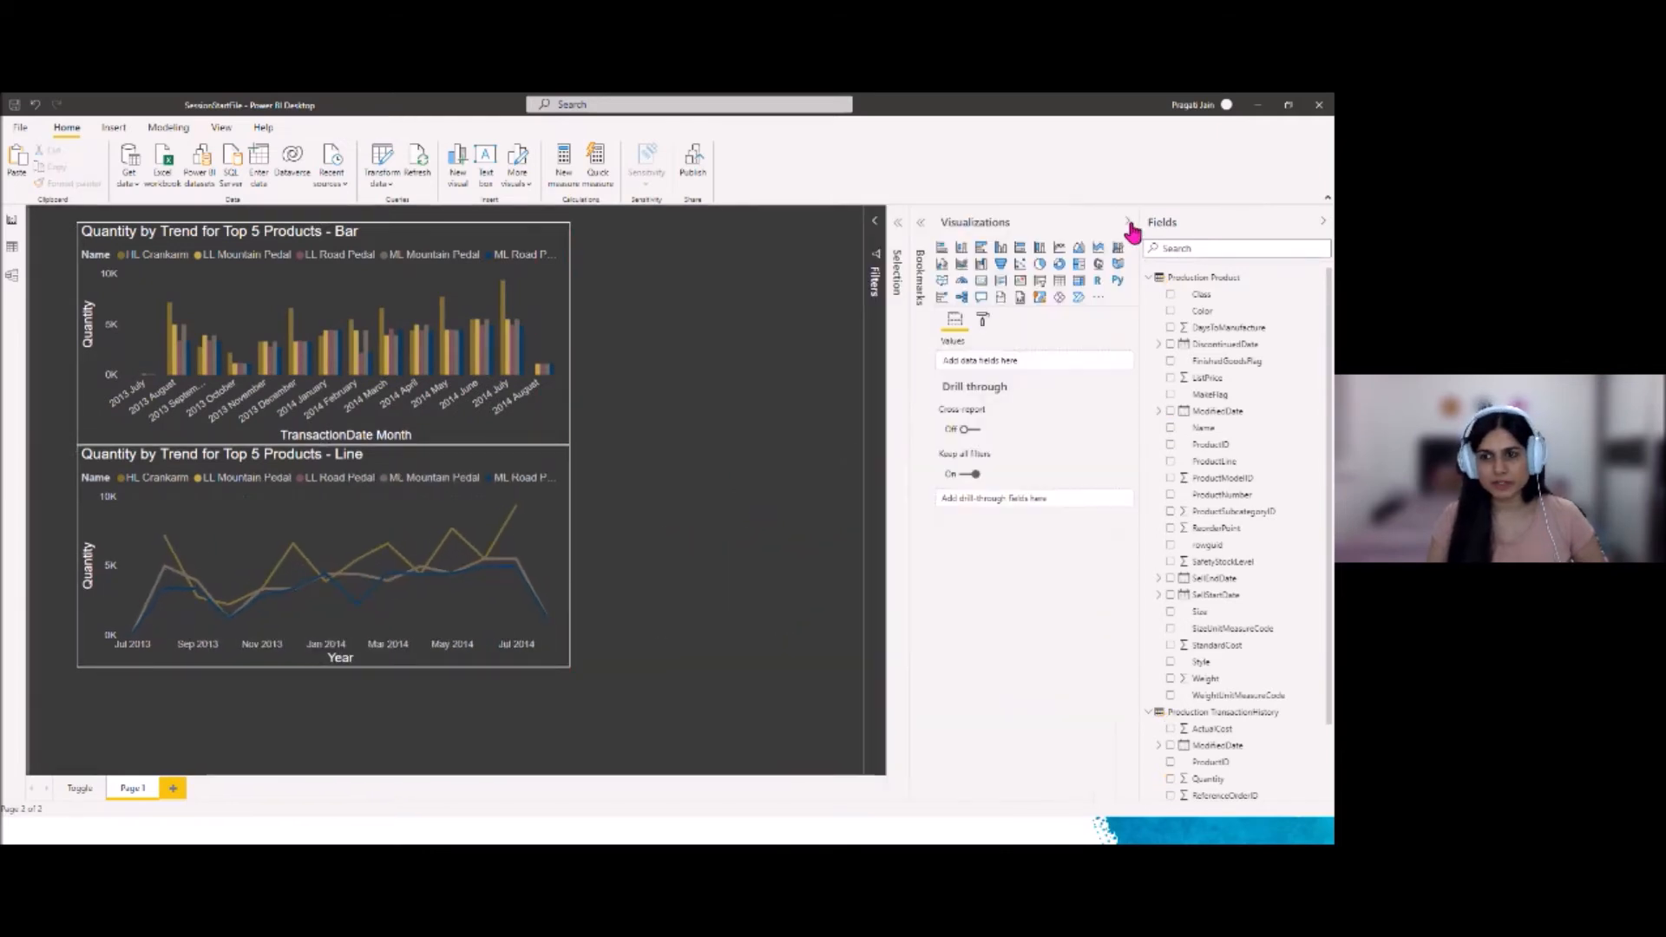
click(1043, 266)
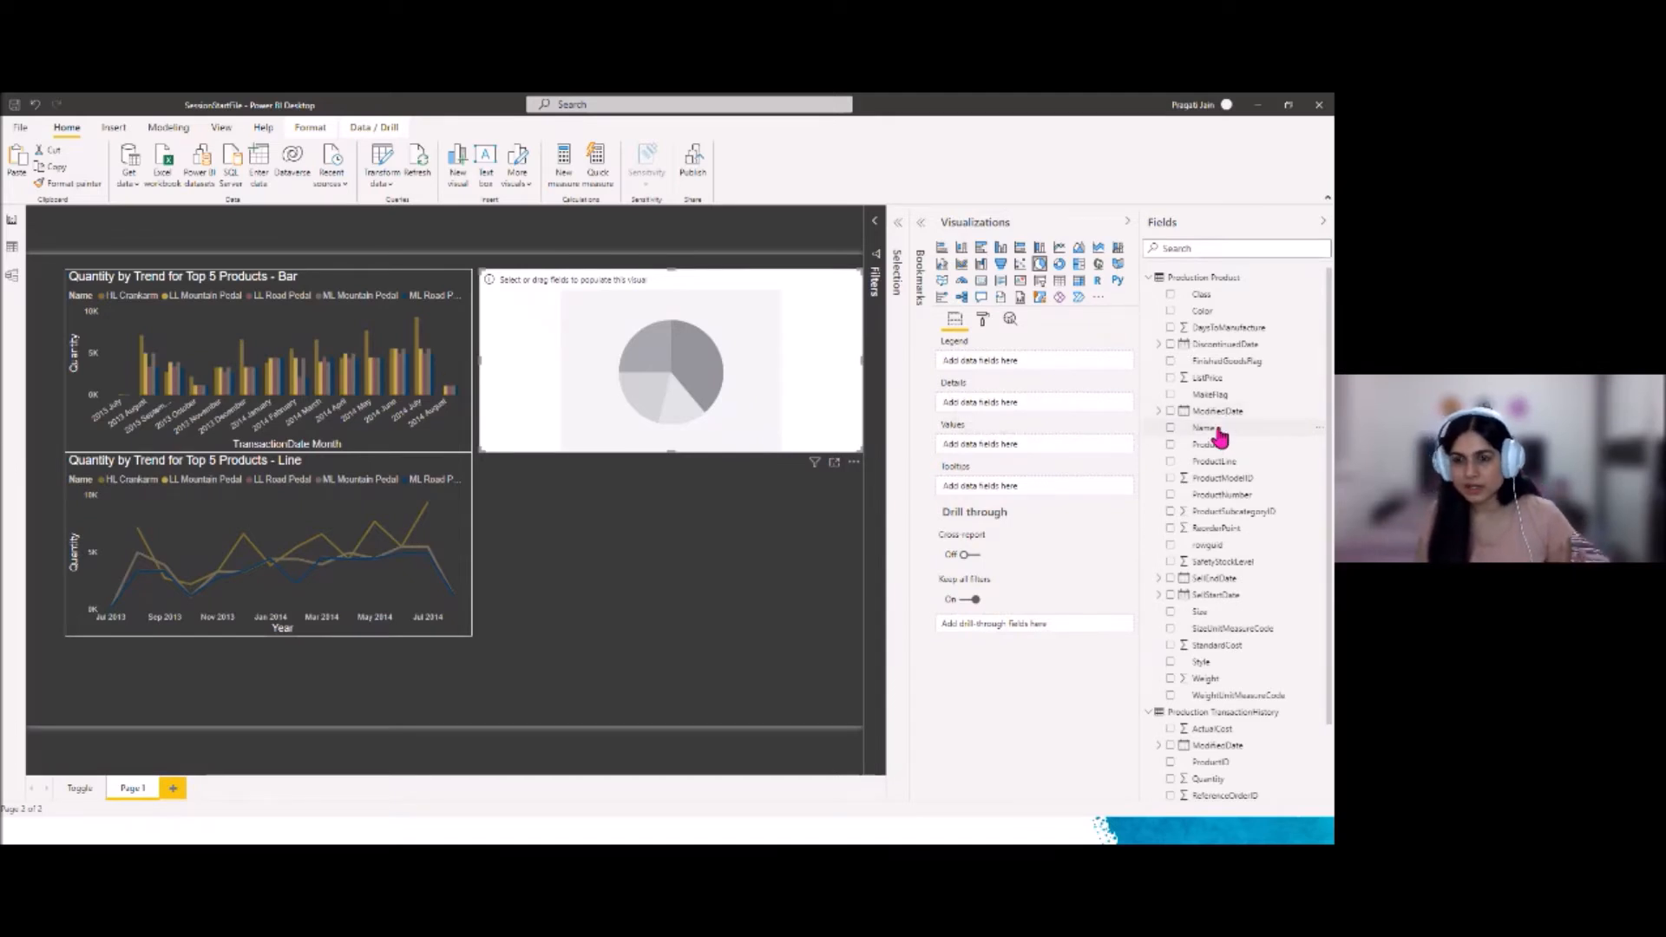
drag(1221, 438, 1001, 406)
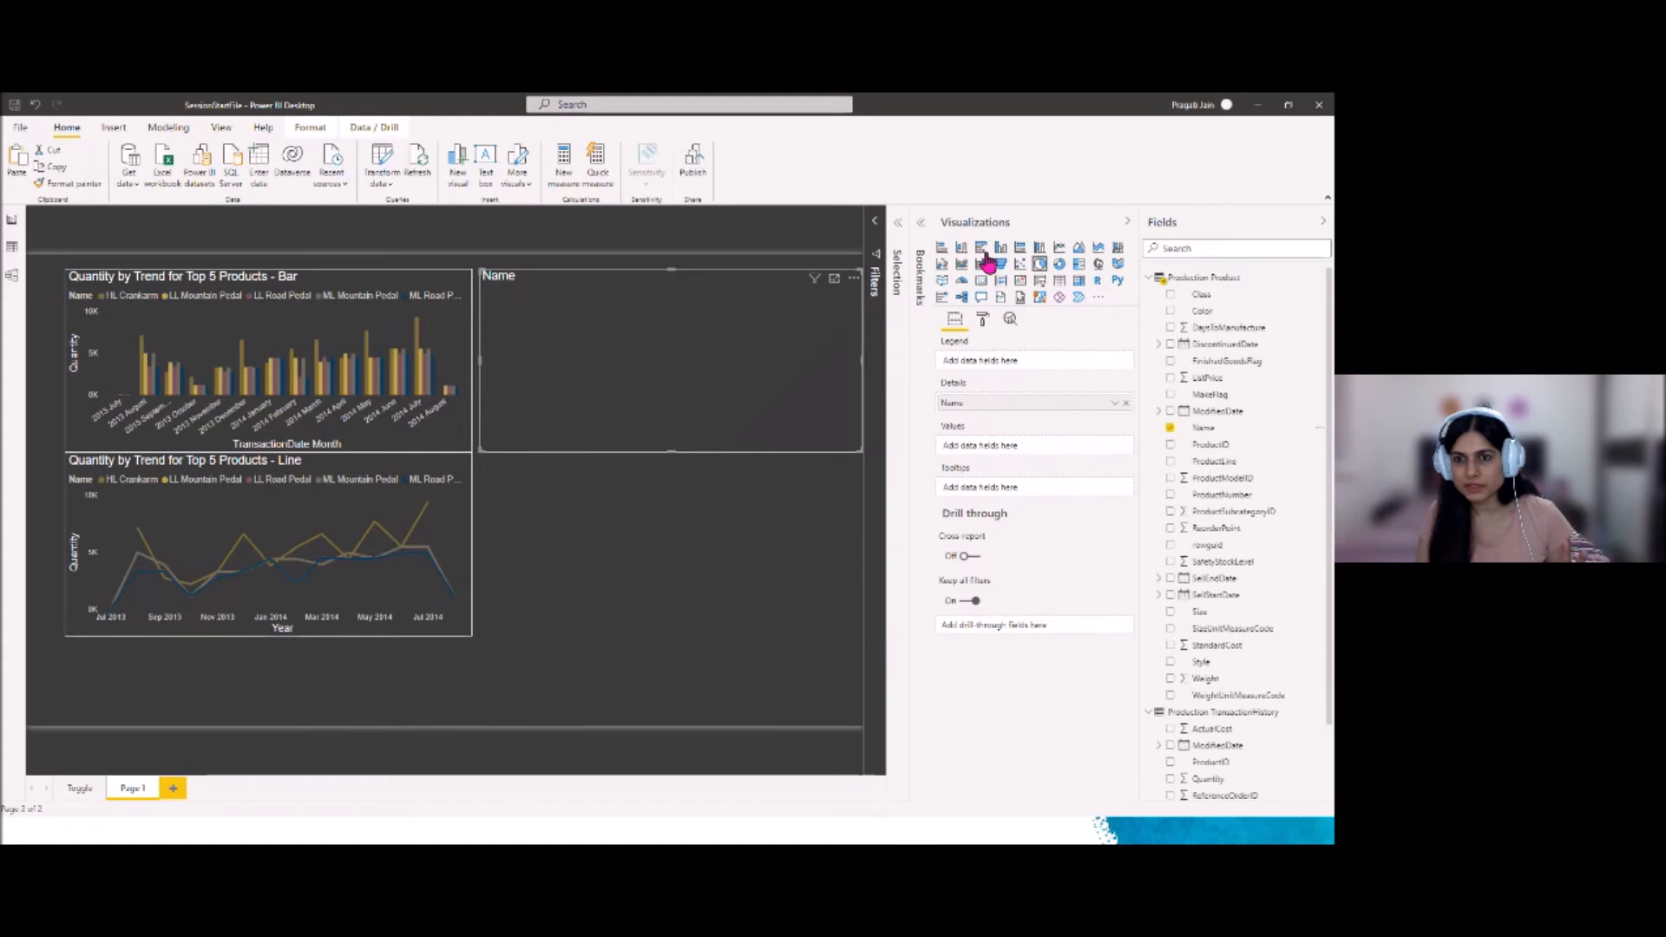
Filter the pie chart's Name field to the Top 5 items by Quantity
click(874, 222)
click(853, 306)
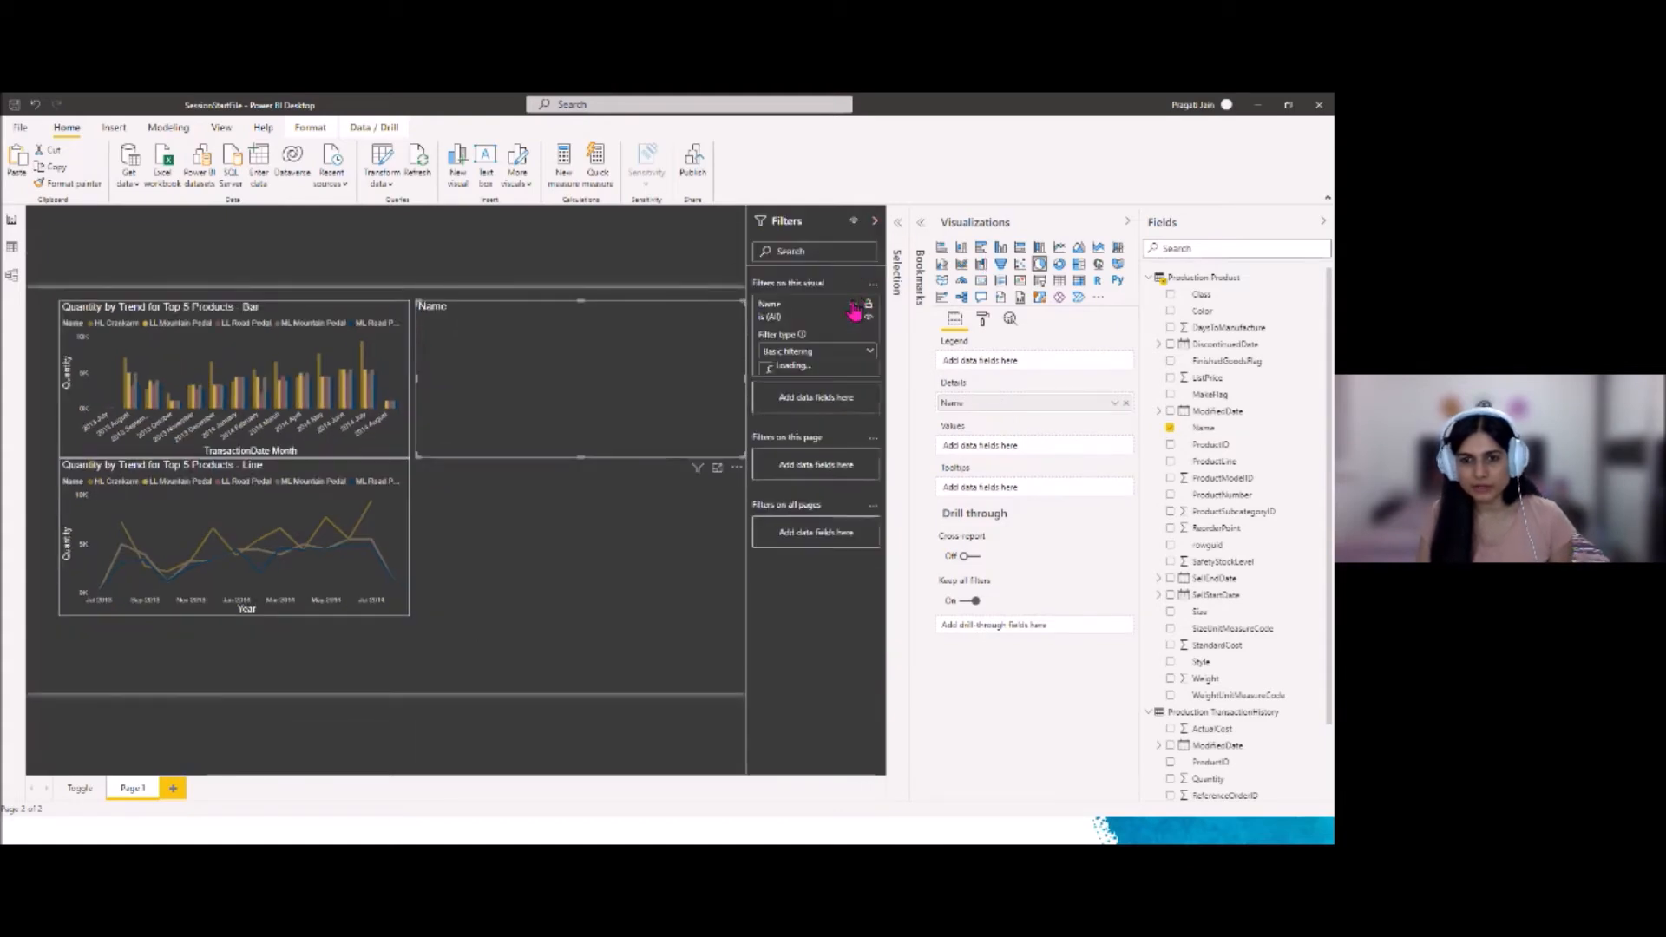
click(857, 359)
click(810, 408)
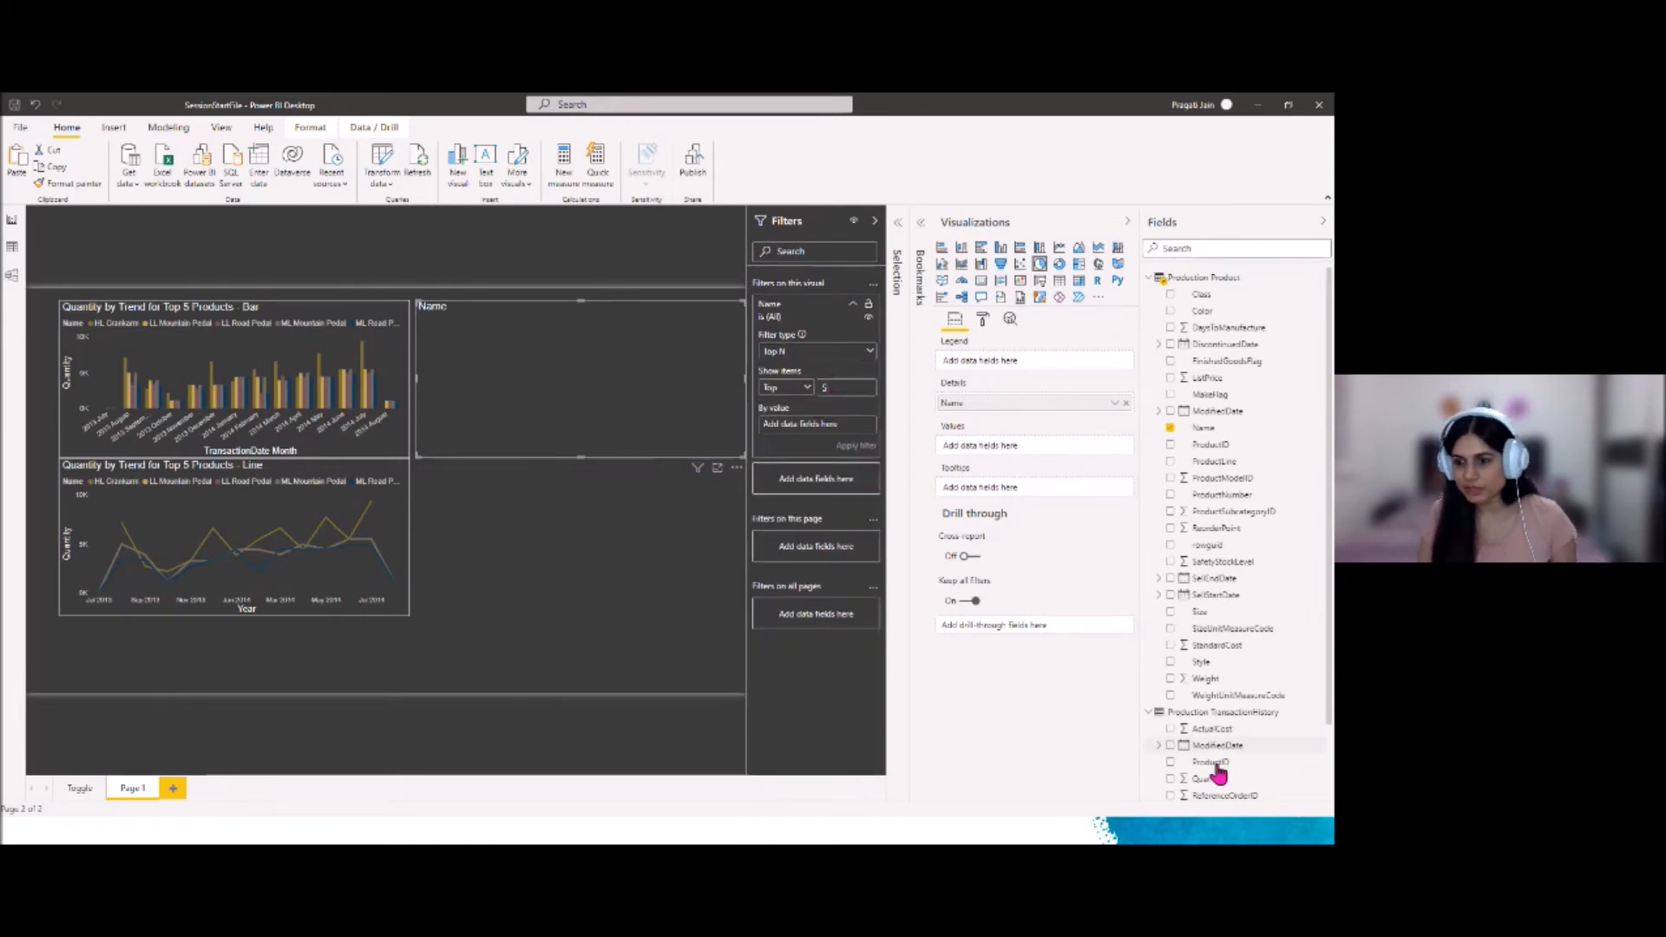
scroll(1224, 762, down, 1)
drag(1210, 710, 818, 425)
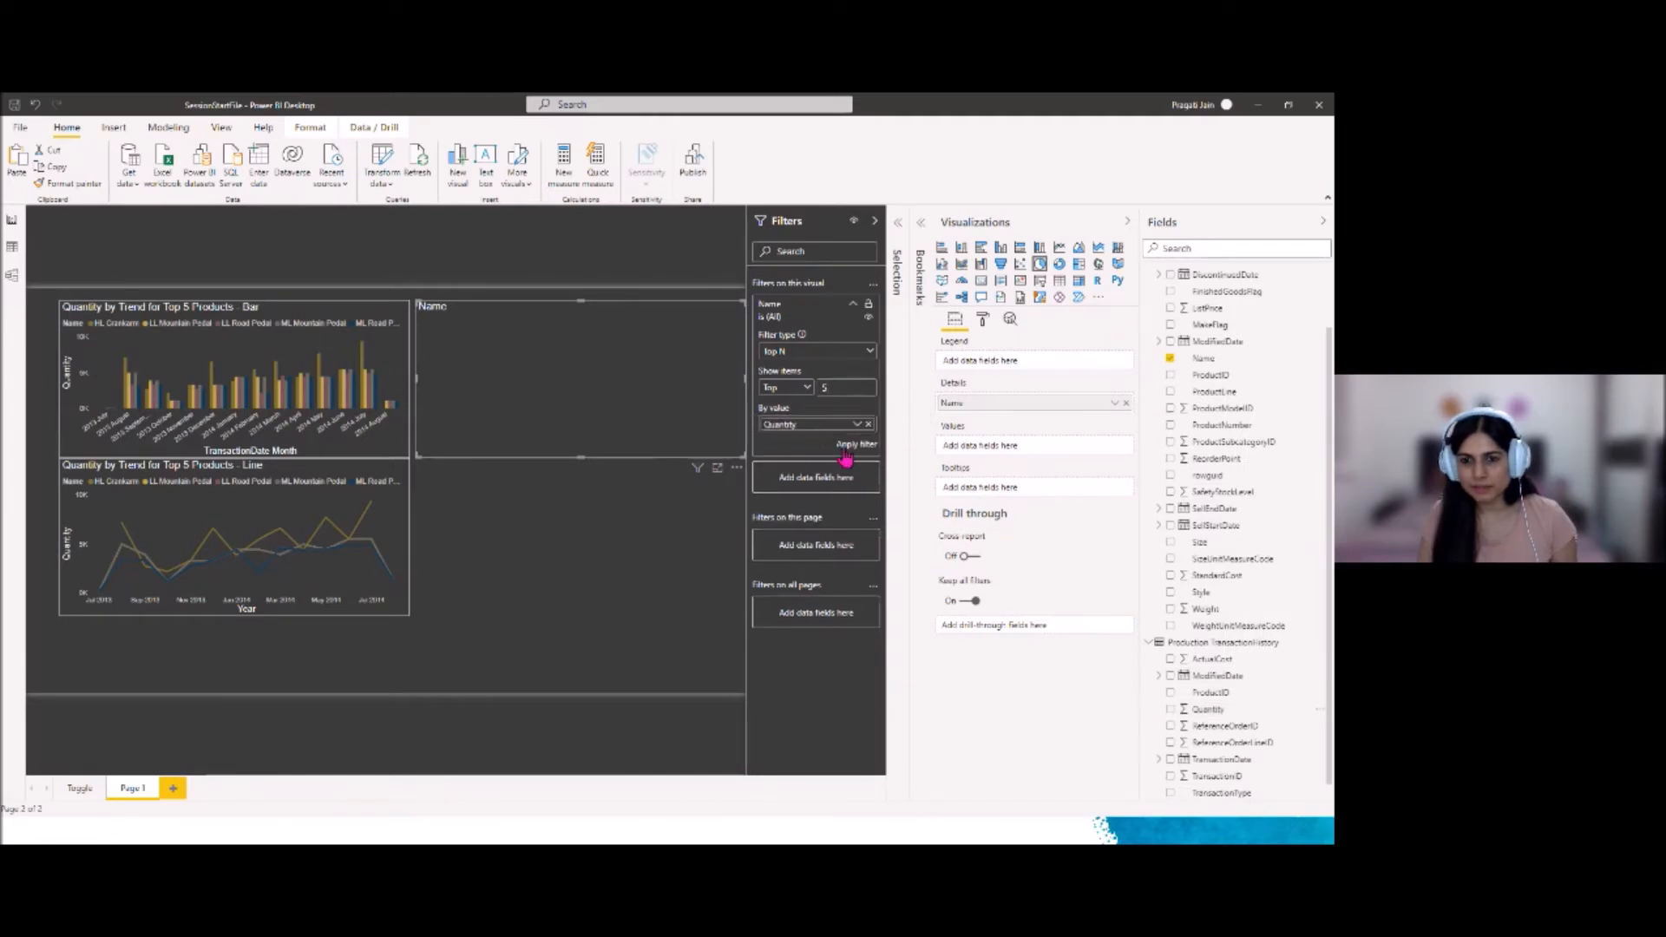
click(846, 456)
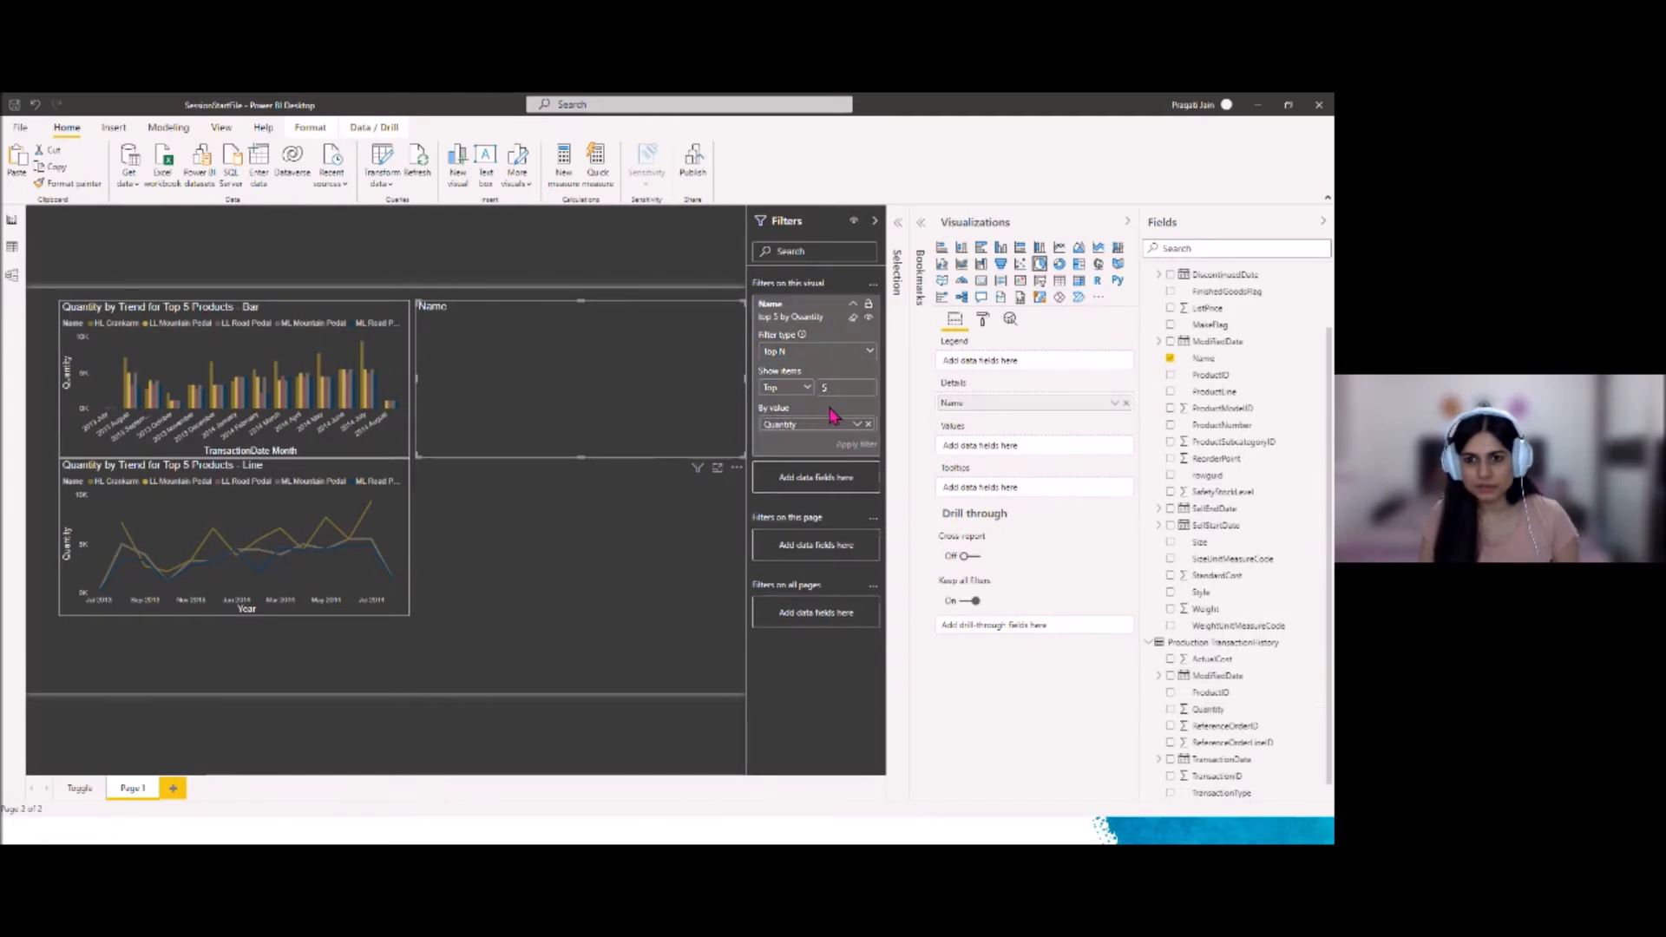
Add a second Name filter to the pie chart that excludes blank values
click(853, 305)
drag(1205, 358, 835, 351)
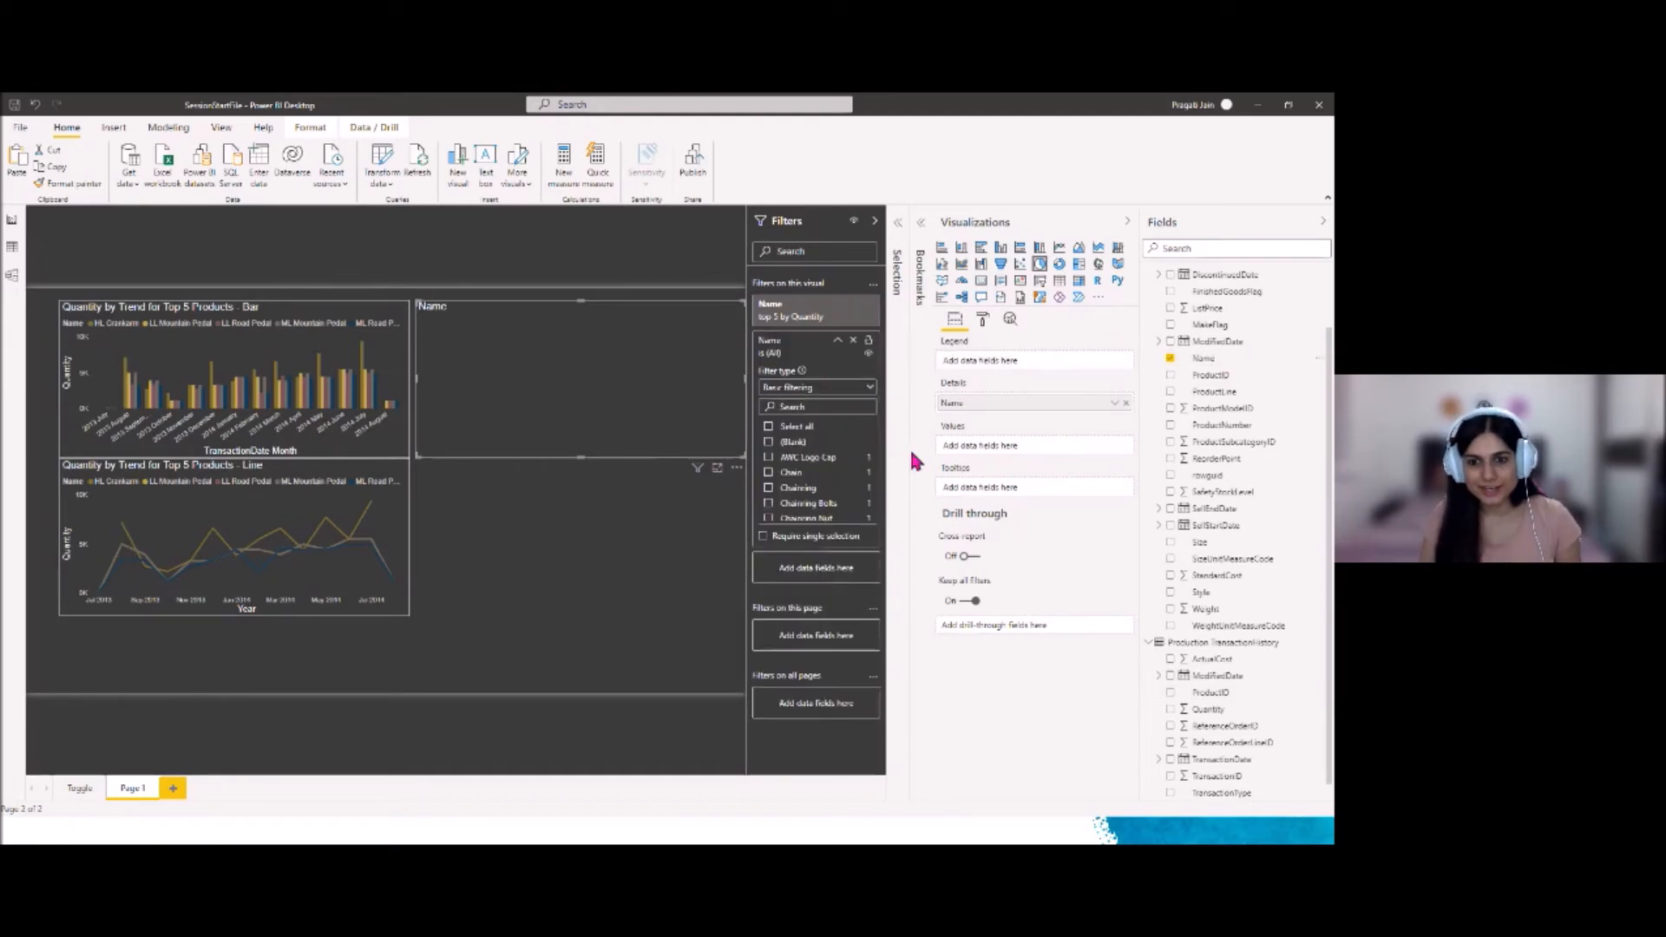
click(768, 443)
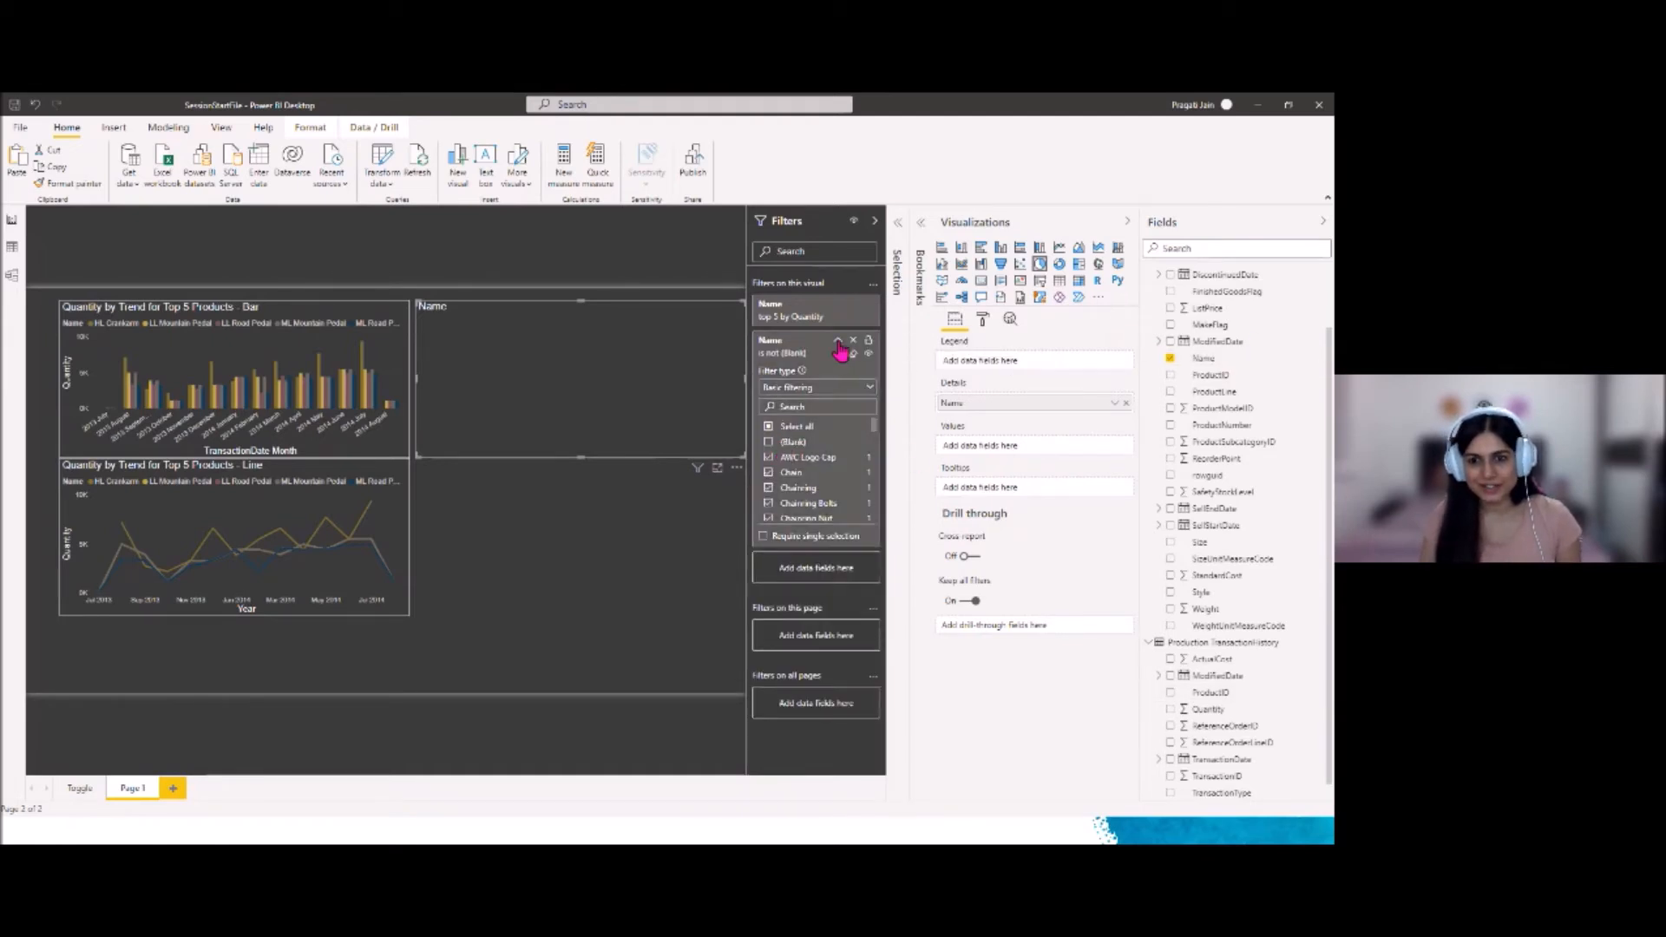
click(838, 341)
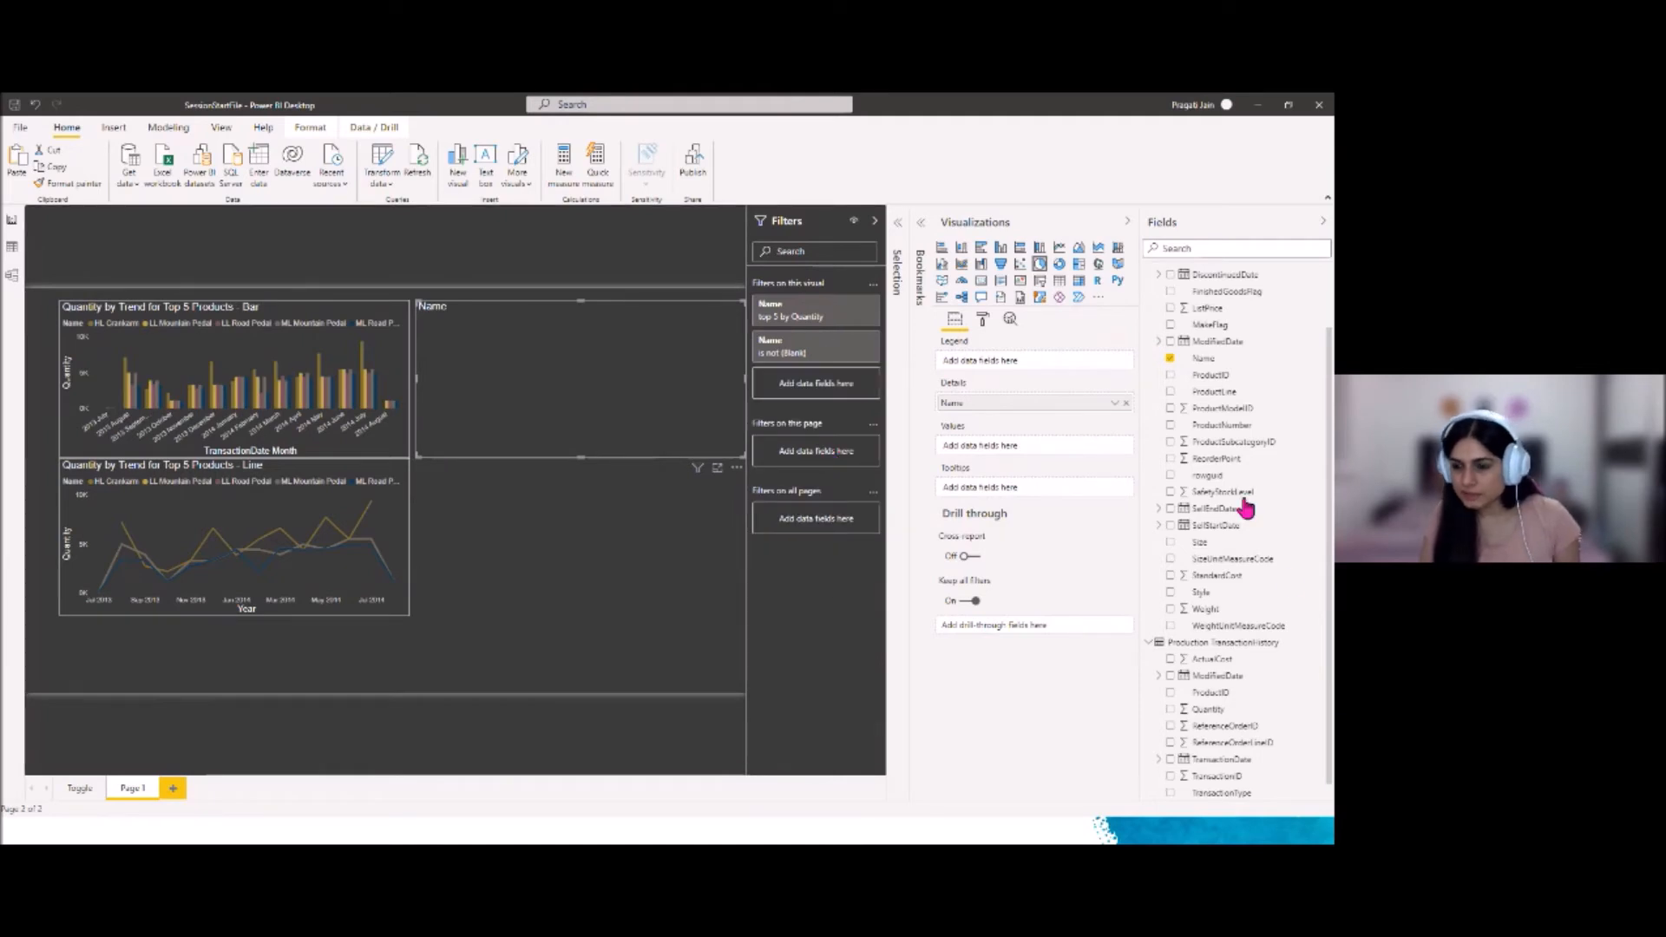
Add Quantity as the pie chart's values and collapse the side panes to enlarge the canvas
scroll(1259, 665, down, 1)
drag(1212, 691, 1006, 446)
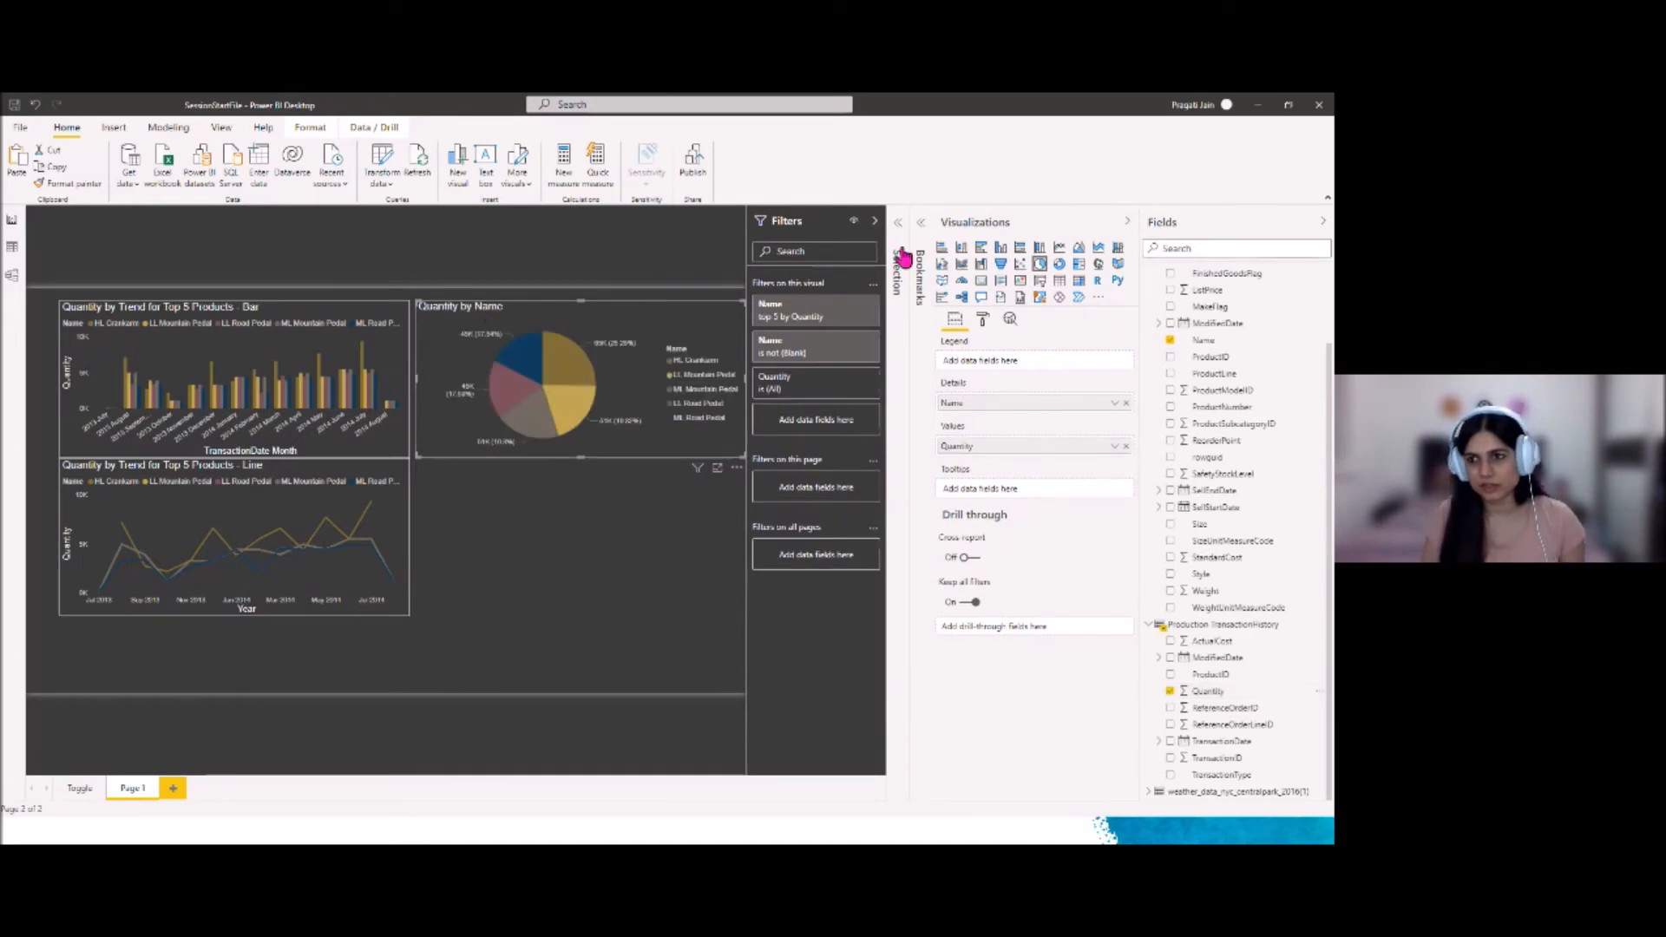
click(1126, 223)
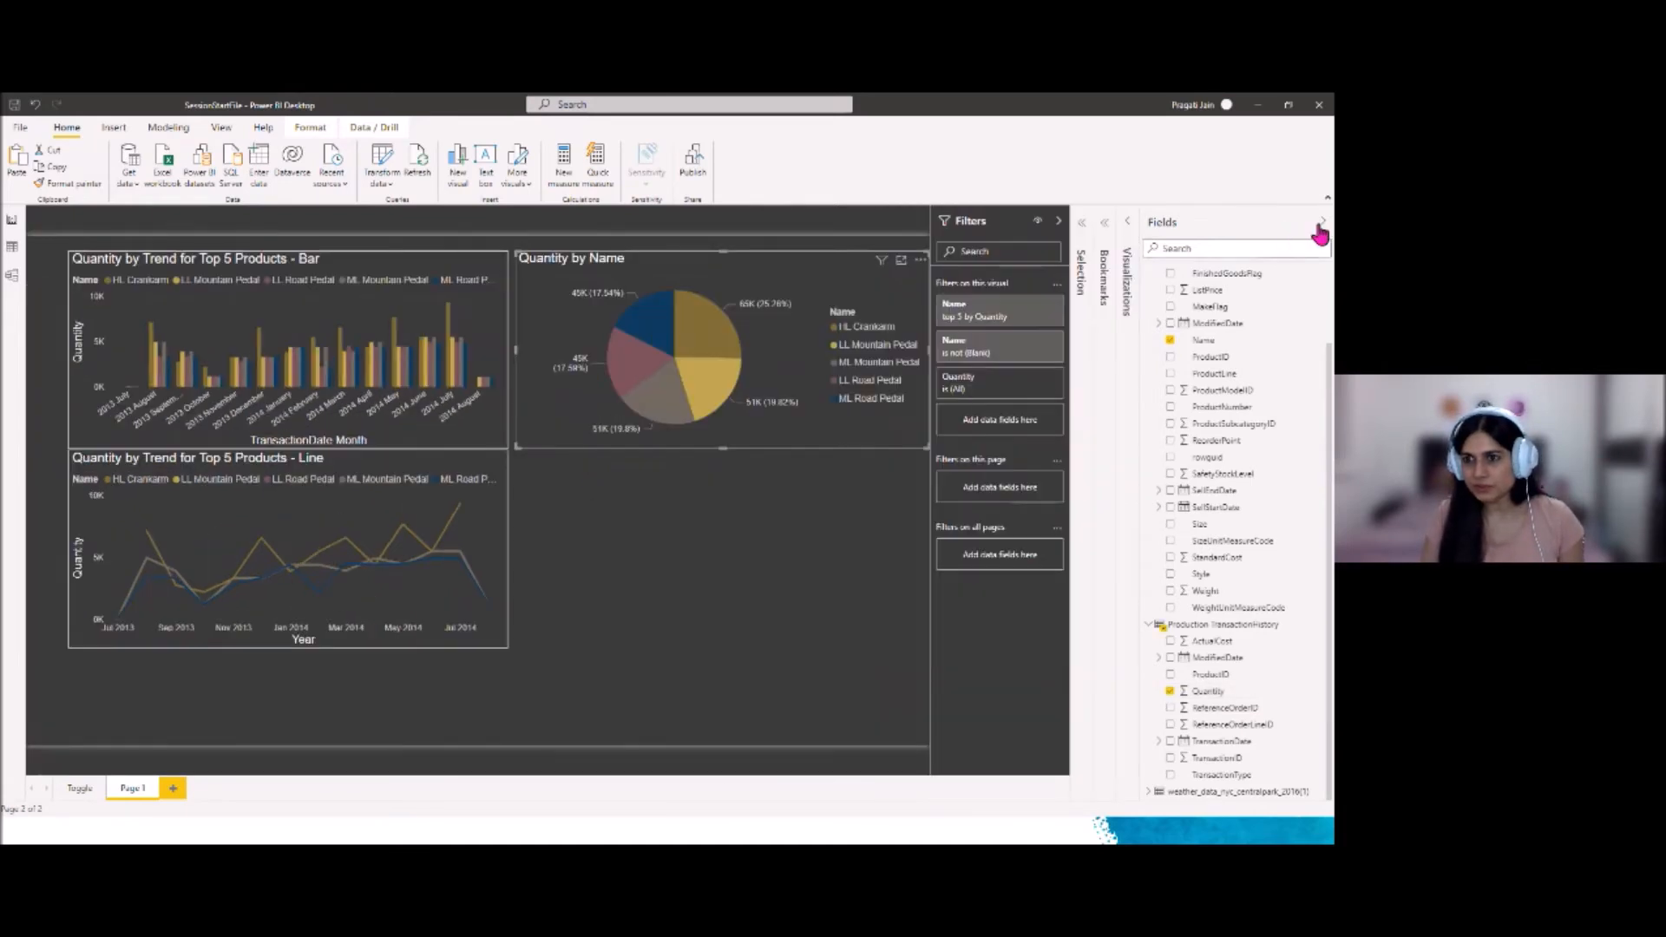
click(1320, 224)
click(1272, 223)
click(778, 564)
click(938, 403)
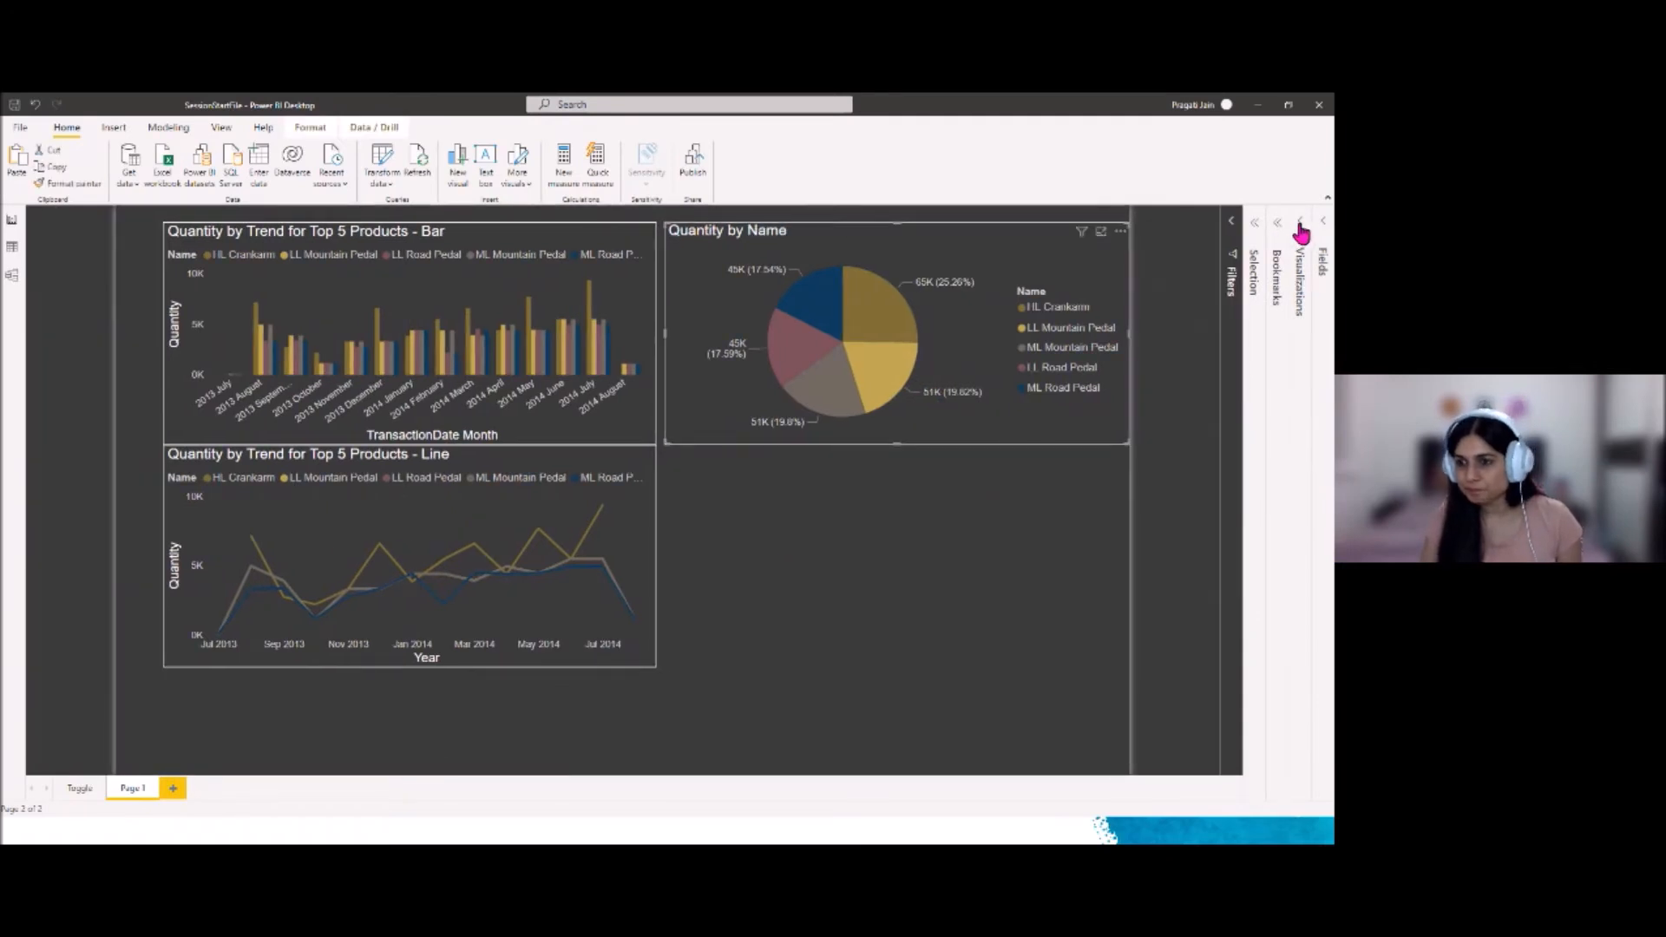
Turn on the border of the pie chart and set its color to white
click(1301, 232)
click(1155, 318)
click(1271, 549)
click(1135, 549)
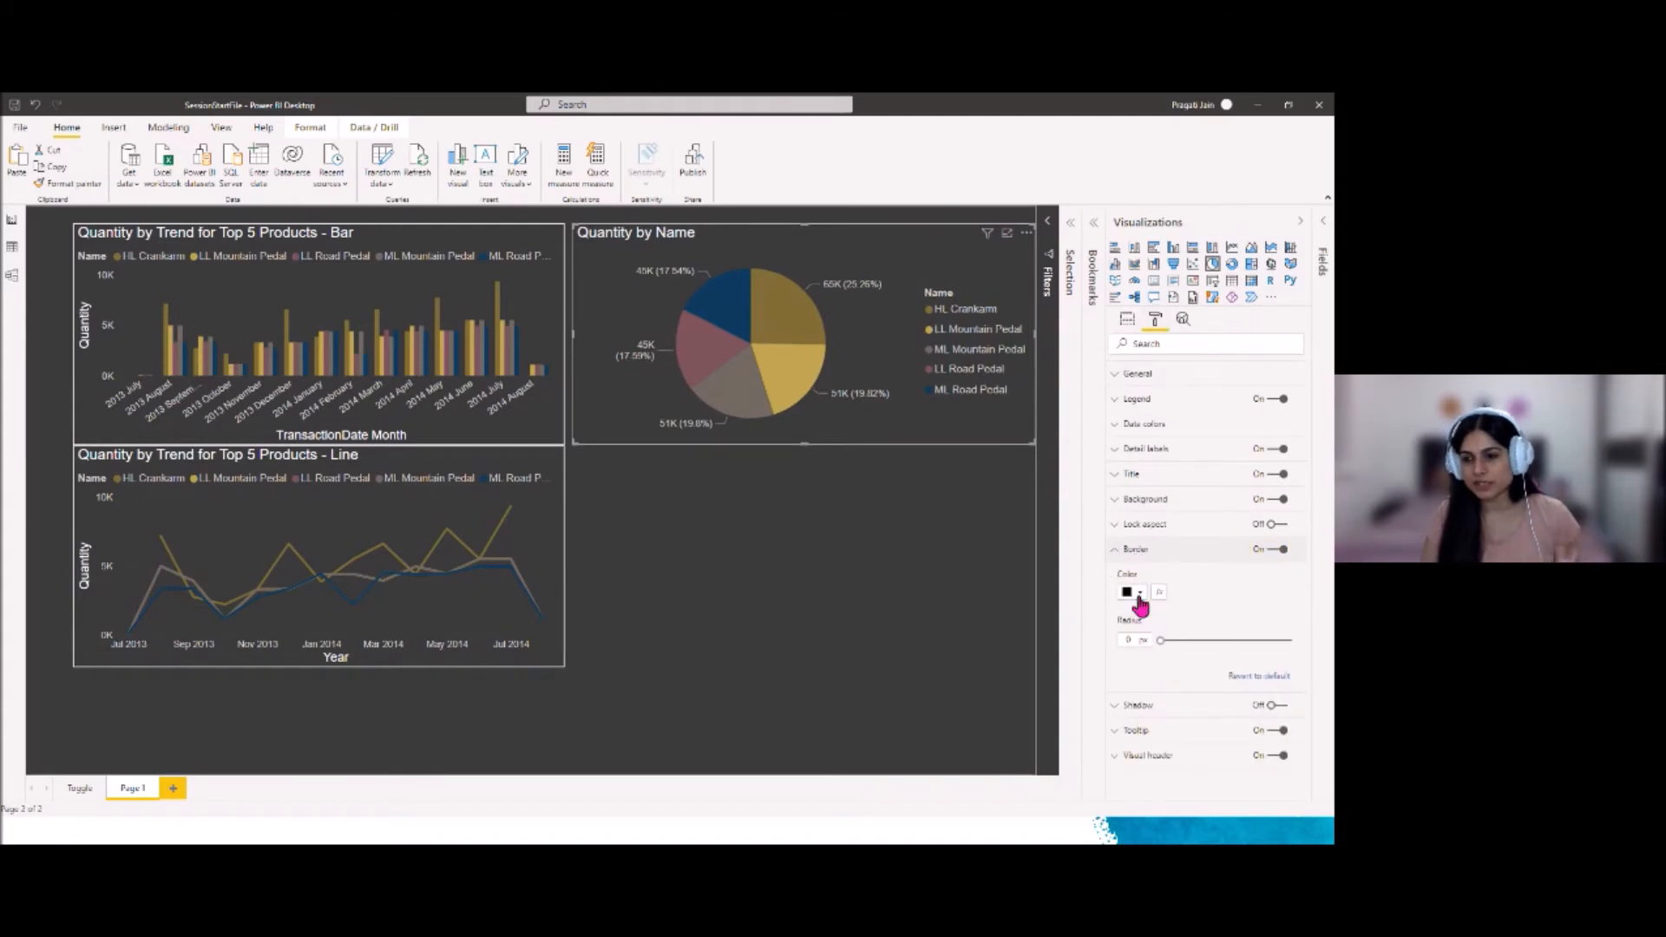
click(1138, 597)
click(1047, 527)
click(1112, 551)
Check the bar chart's width and height in its general format settings
click(385, 240)
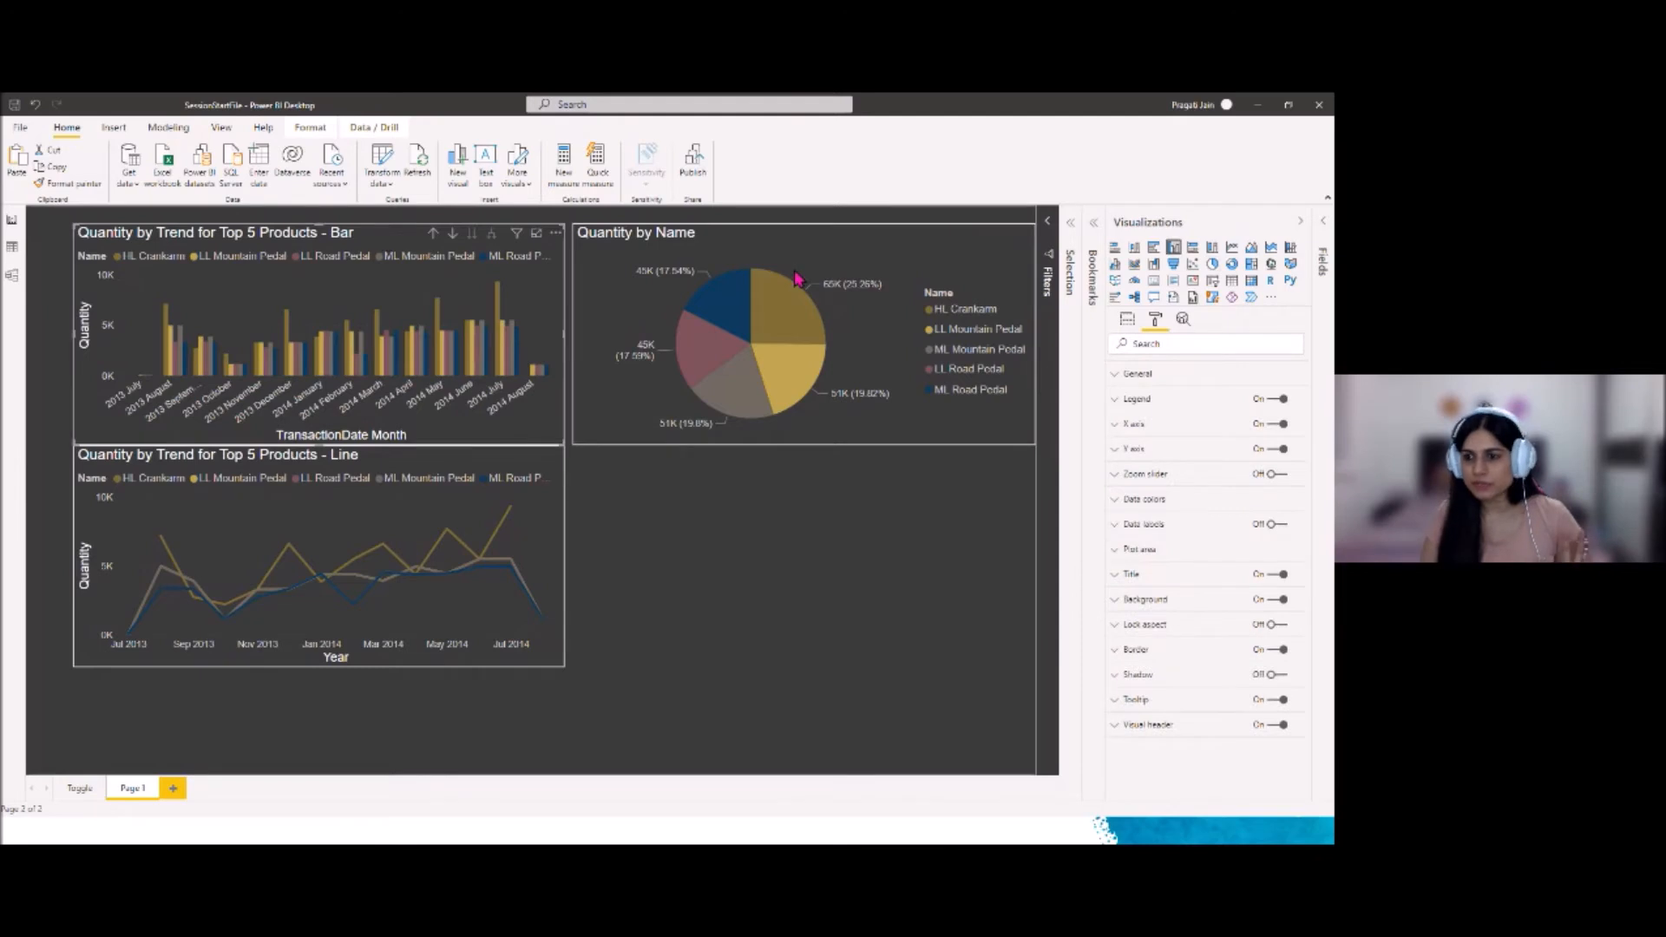
click(1137, 374)
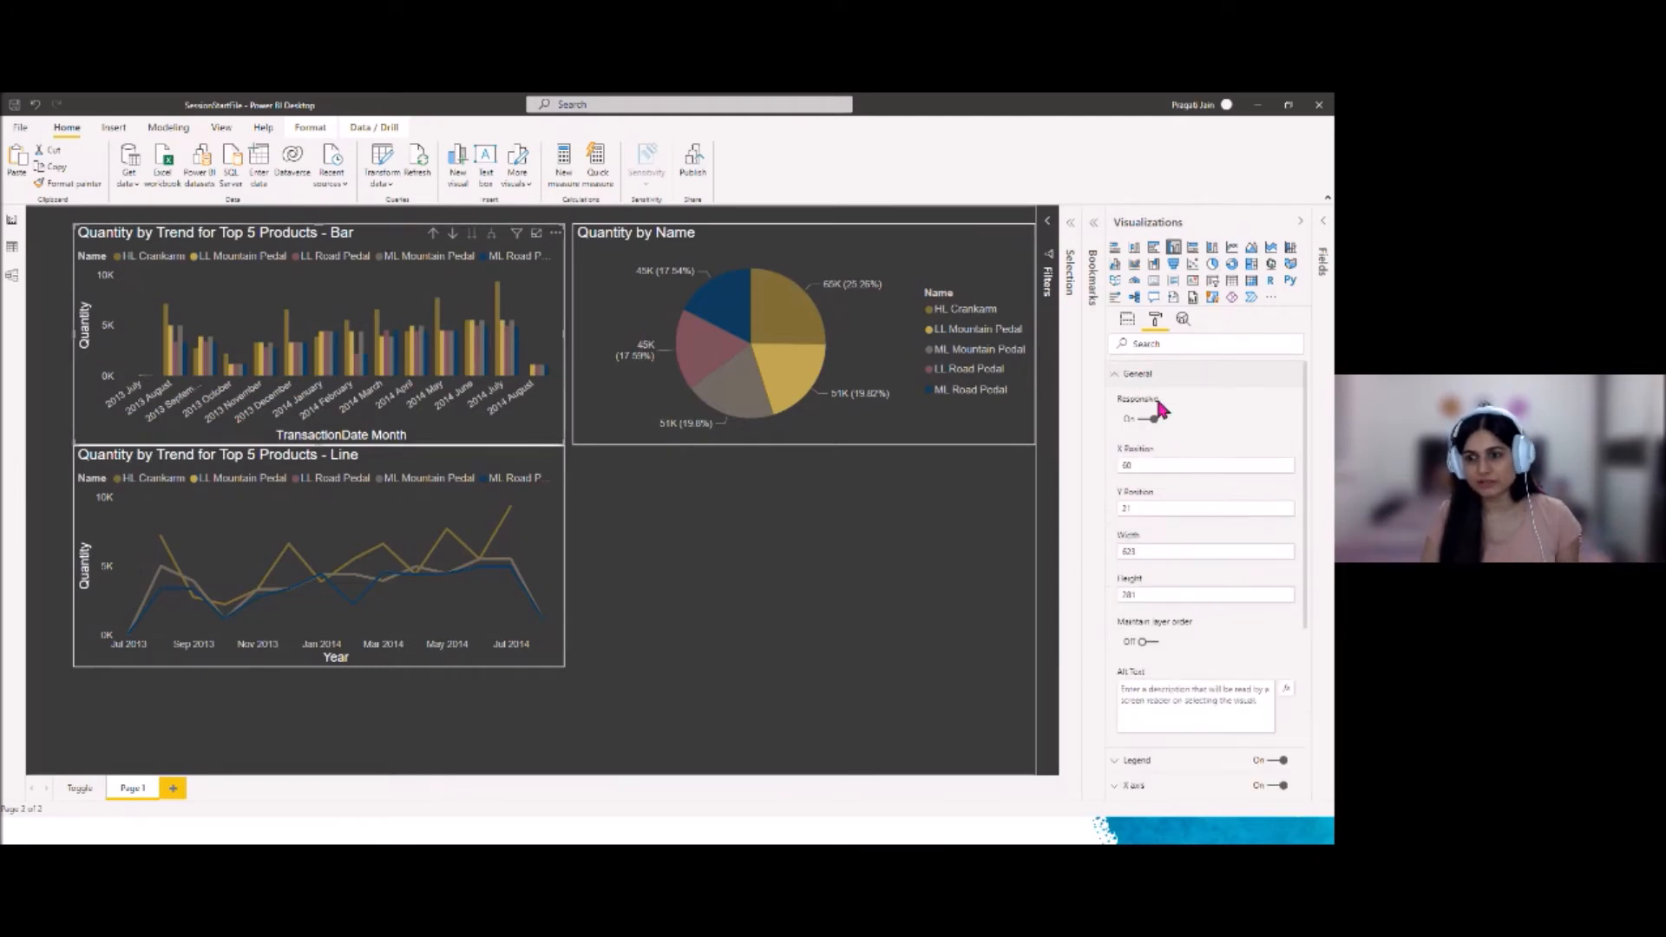
click(1148, 594)
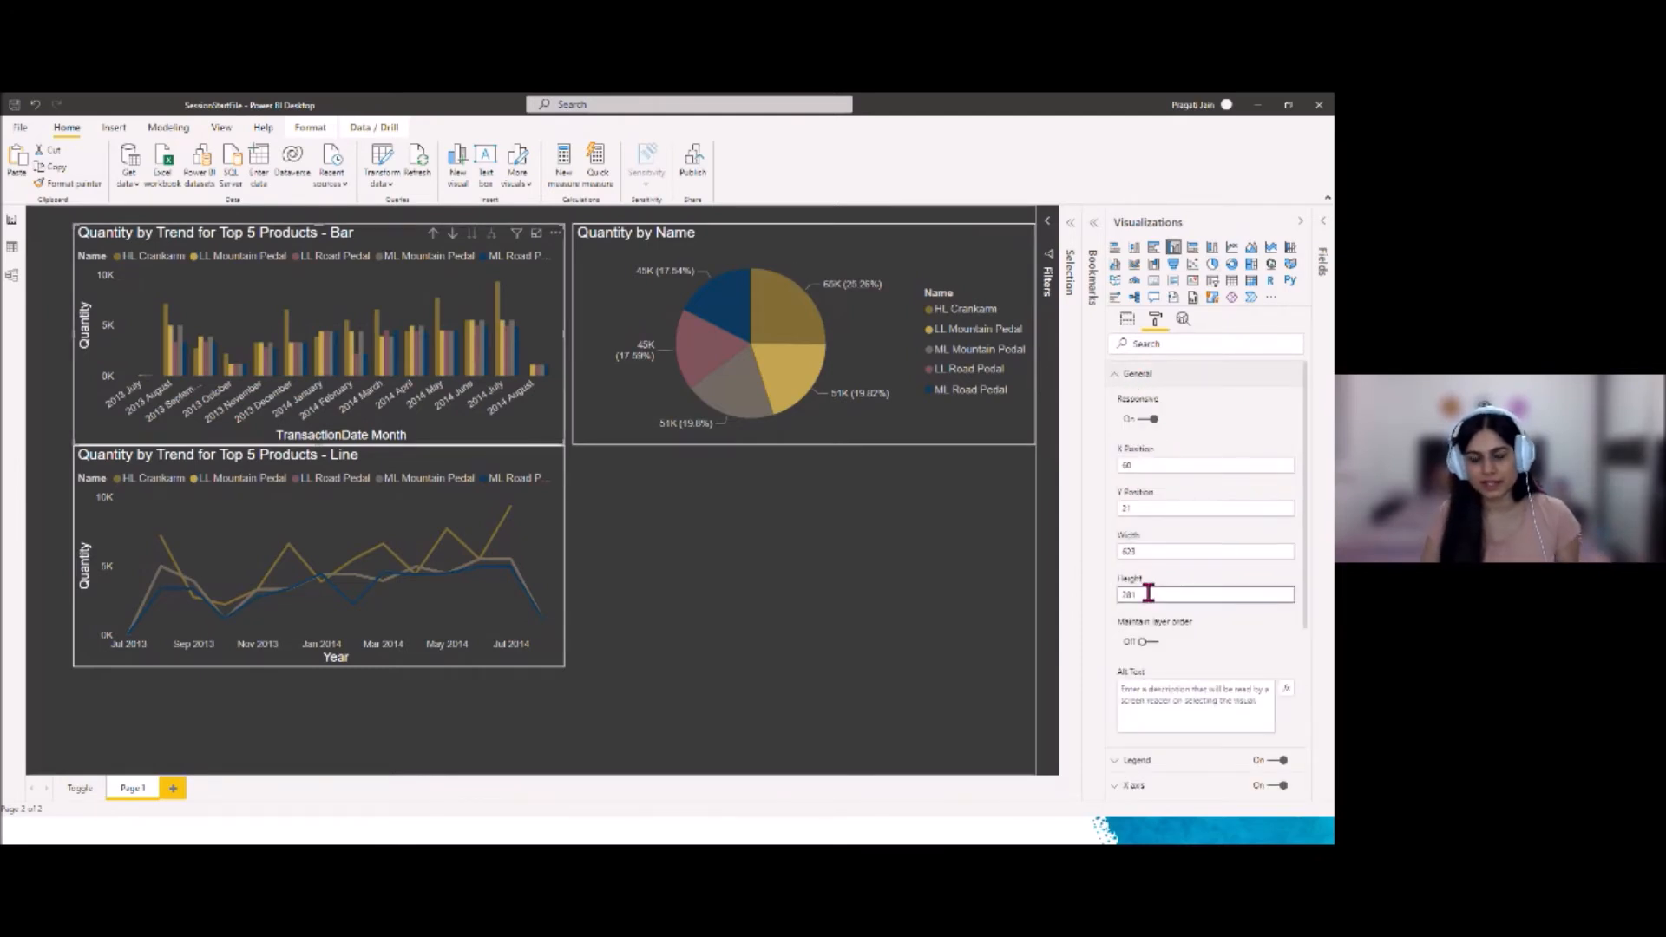
Select the bar and line charts together and nudge them left toward the page edge
click(394, 467)
click(232, 241)
ctrl+click(199, 468)
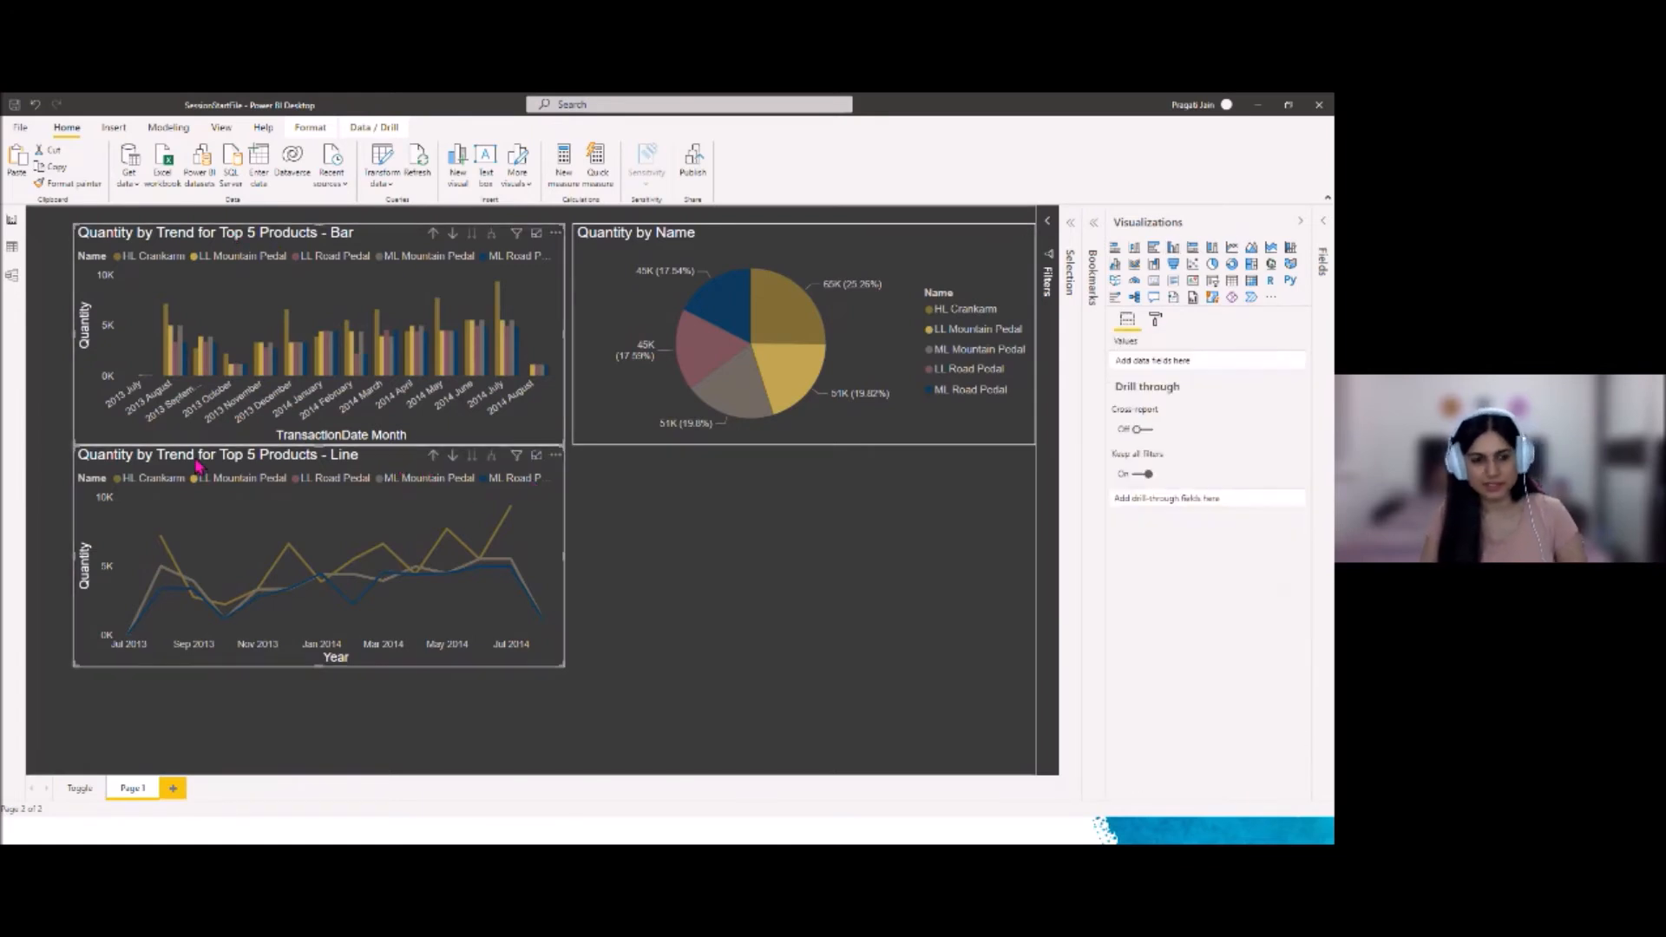
key(Left)
key(Left)
key(Left)
key(Left)
key(Left)
key(Left)
key(Left)
key(Left)
key(Left)
key(Left)
key(Left)
key(Left)
key(Left)
key(Left)
key(Left)
key(Left)
key(Left)
key(Left)
key(Left)
key(Left)
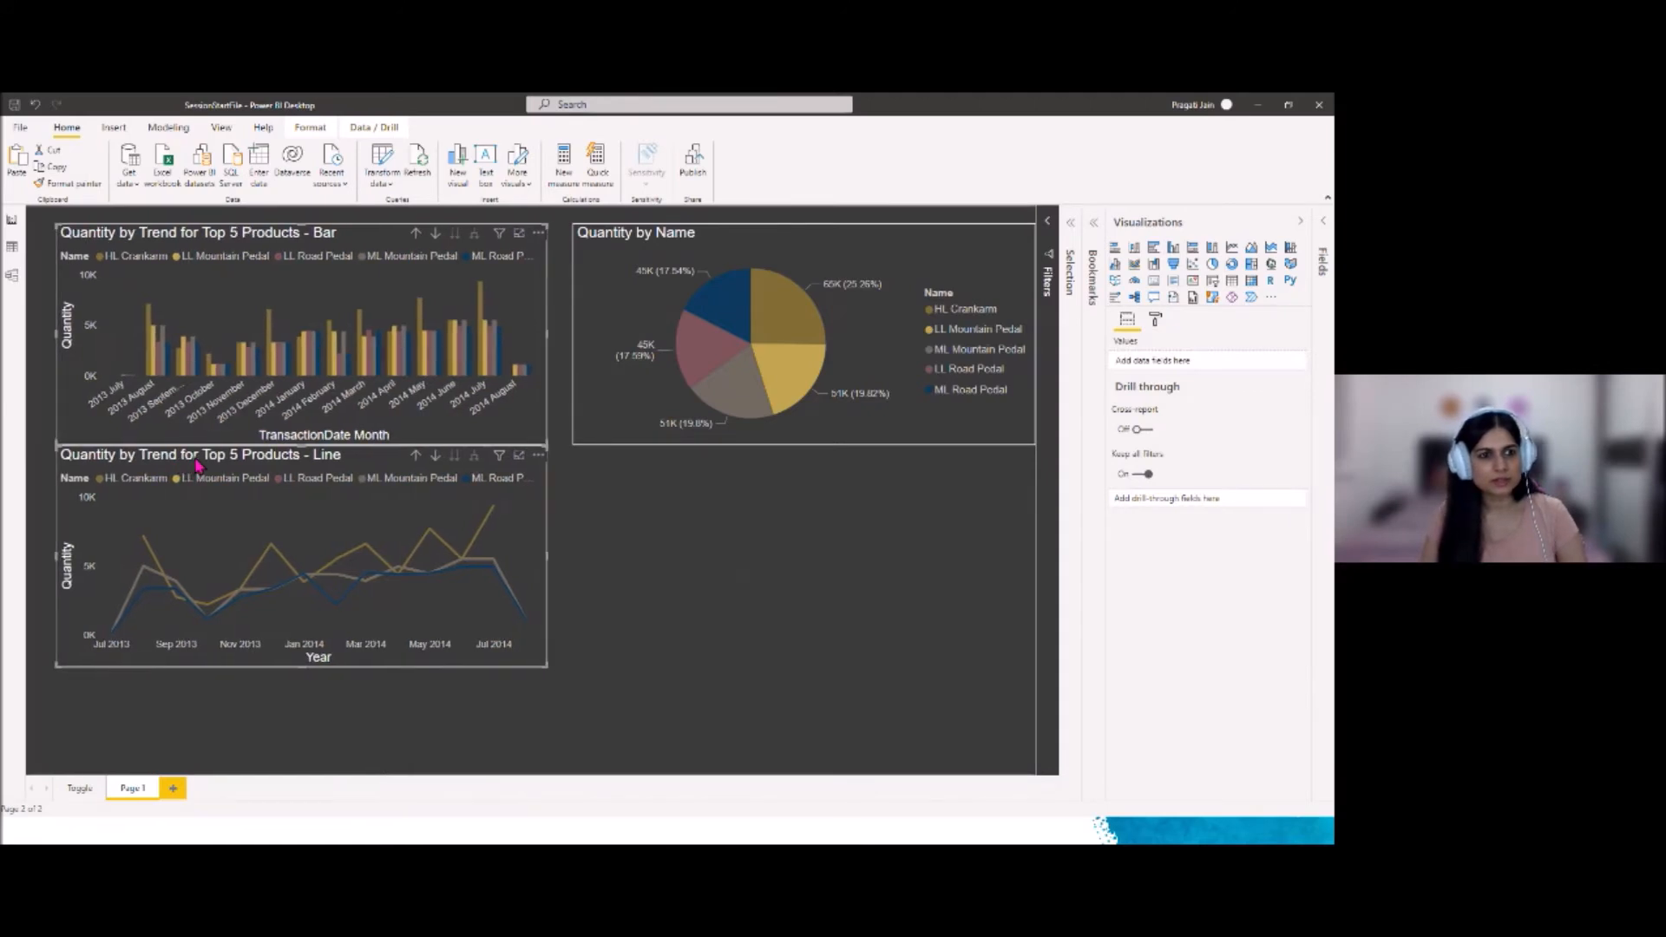
key(Left)
key(Left)
Shift the pie chart slightly left and try to set its width to 623
click(770, 242)
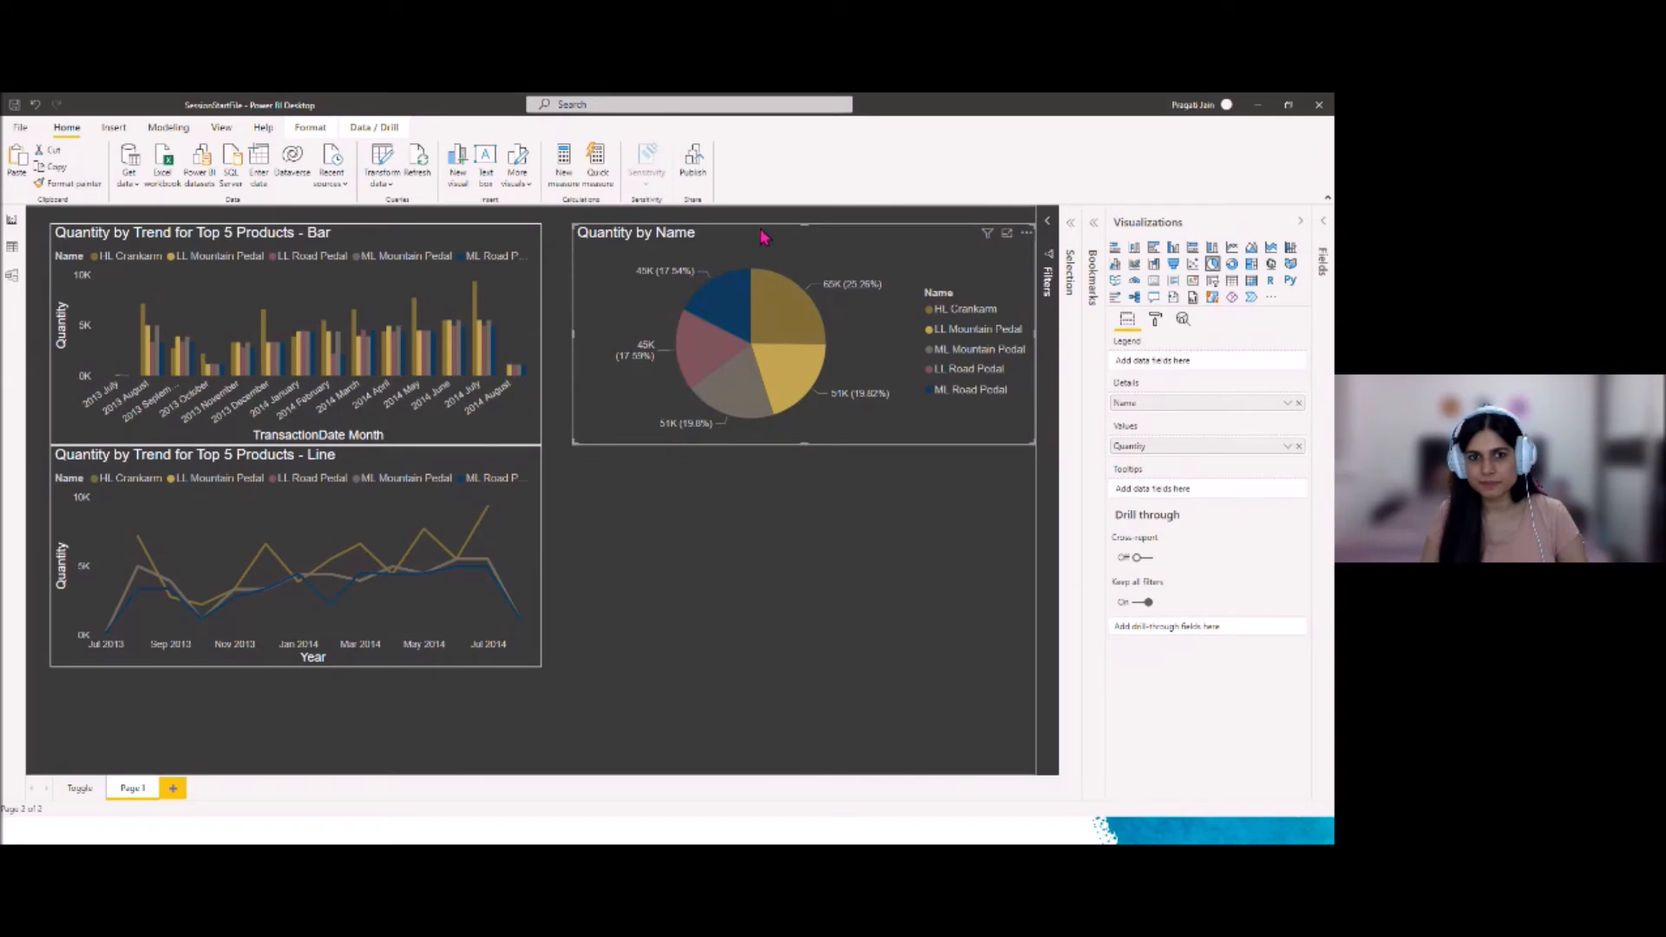
drag(763, 237, 750, 236)
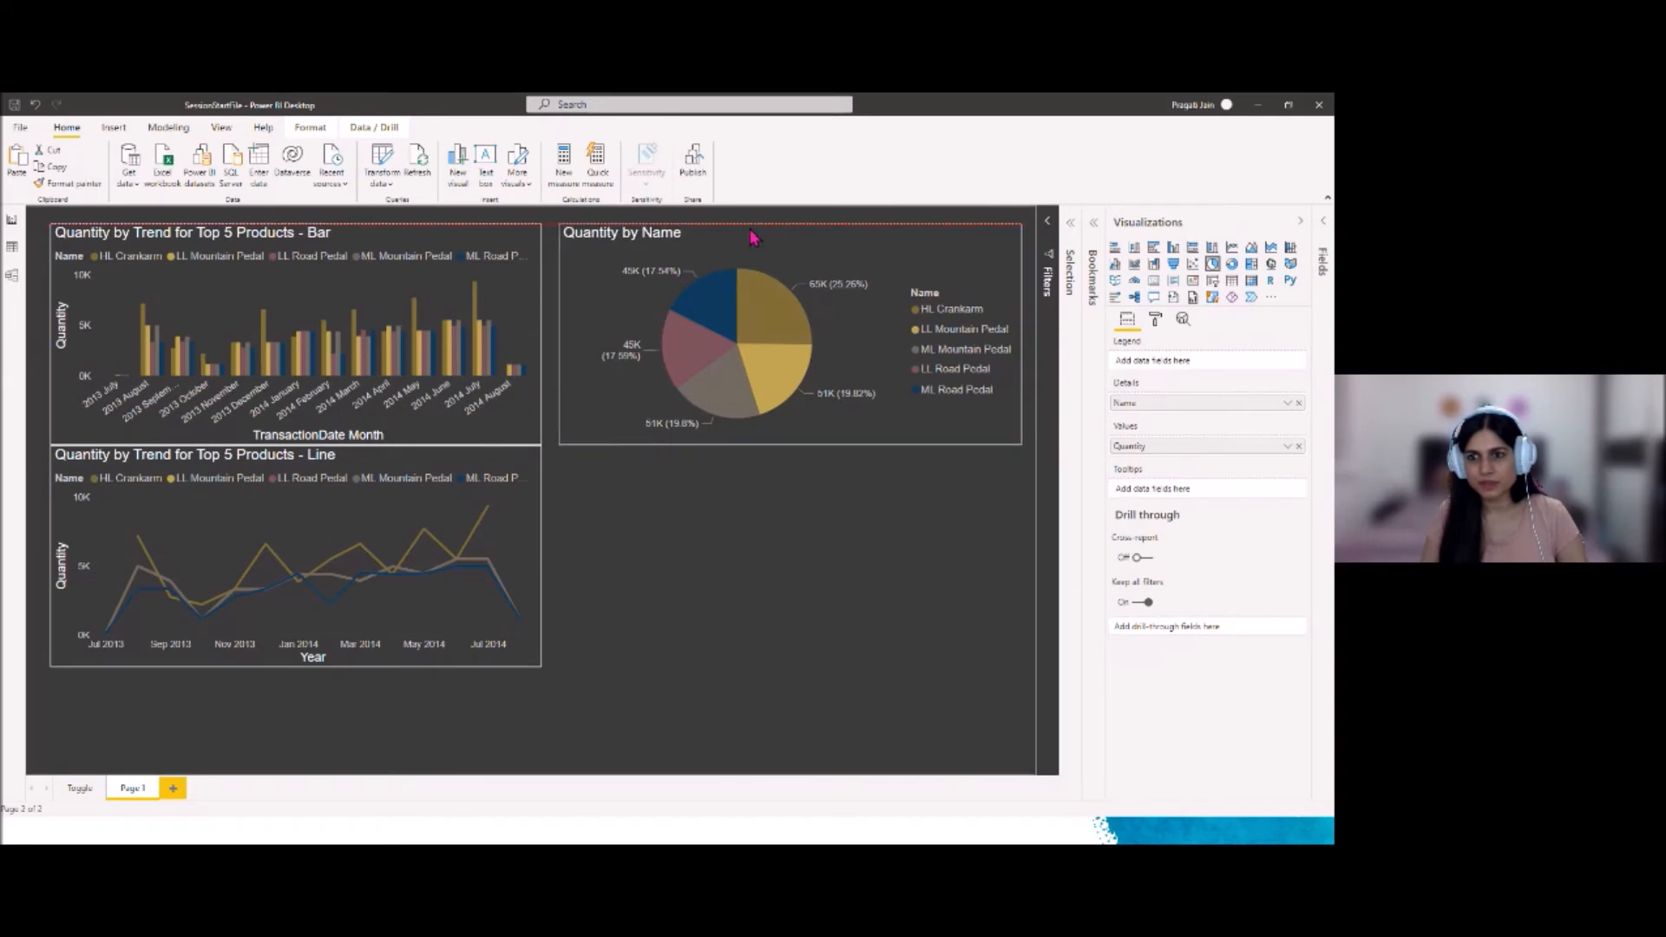
click(1156, 321)
click(1136, 374)
drag(1148, 501, 1117, 511)
text(523)
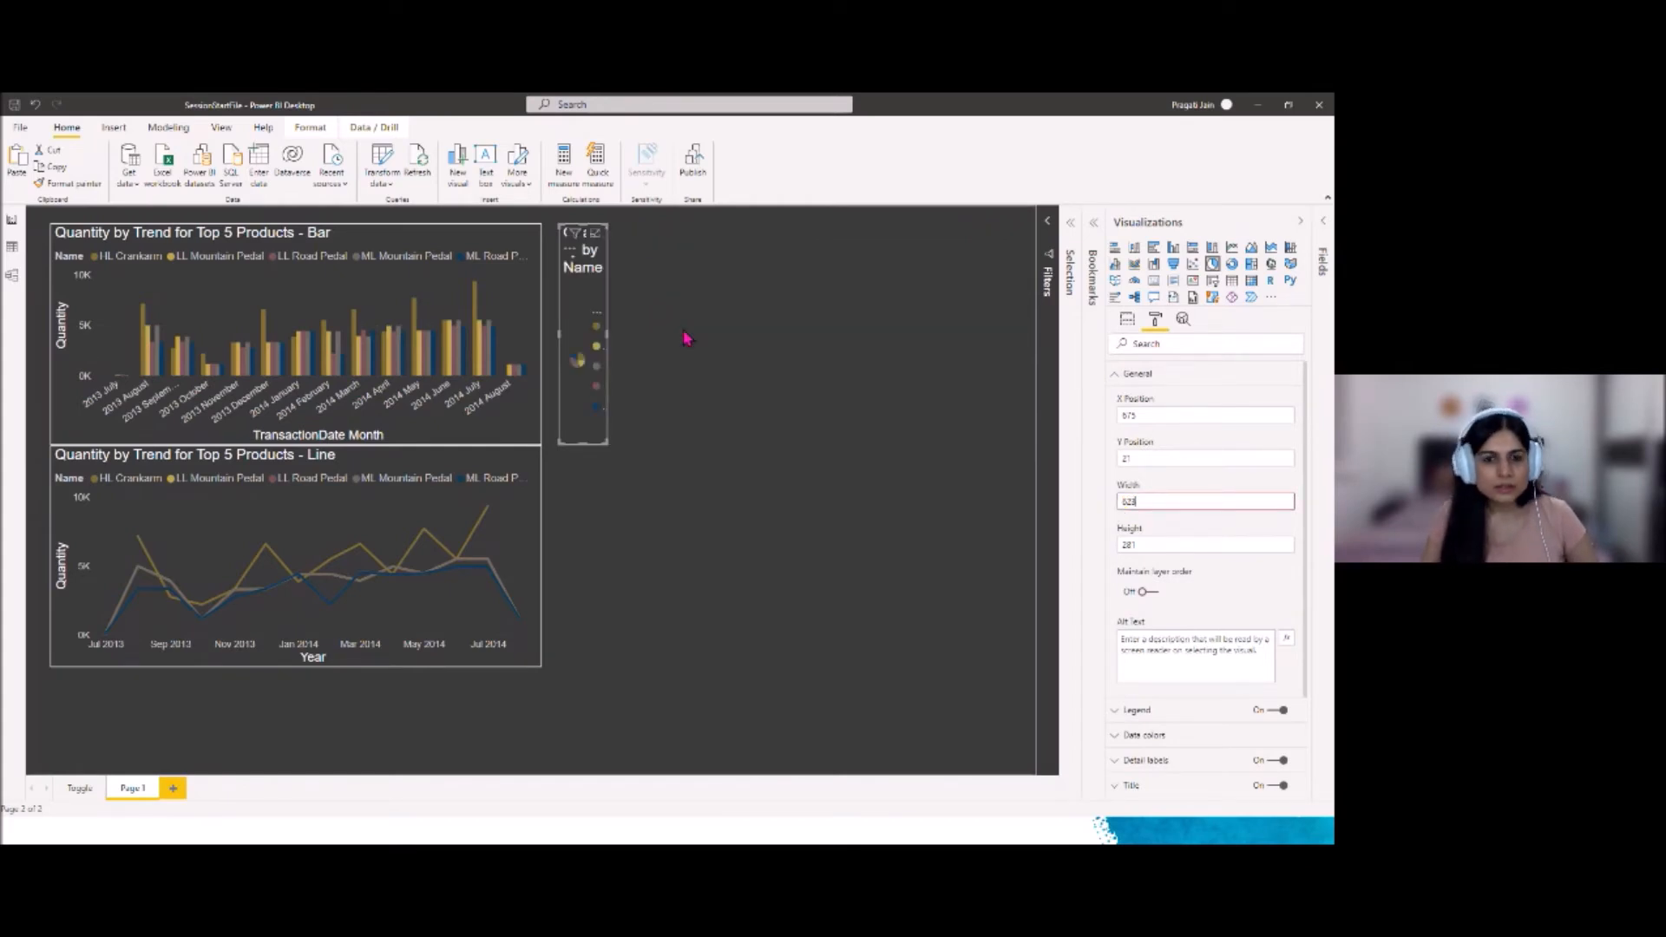
click(728, 504)
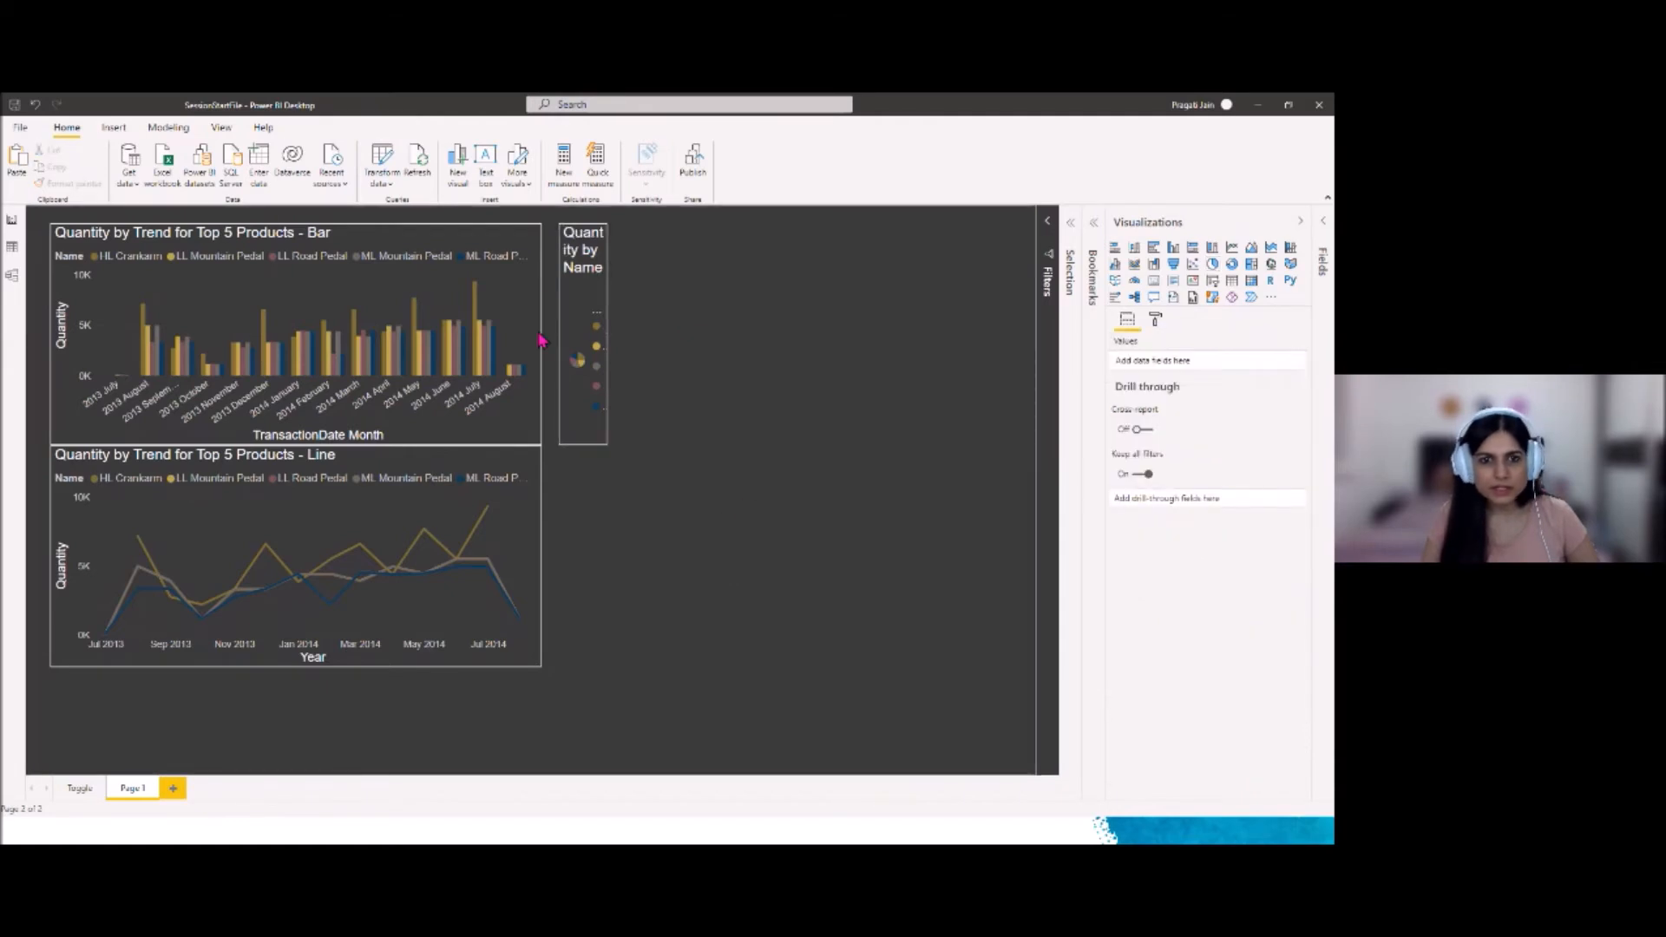
click(582, 248)
click(778, 435)
click(577, 421)
Move the line chart below the pie chart against the page's right edge and shift the bar chart slightly left
drag(388, 521, 850, 483)
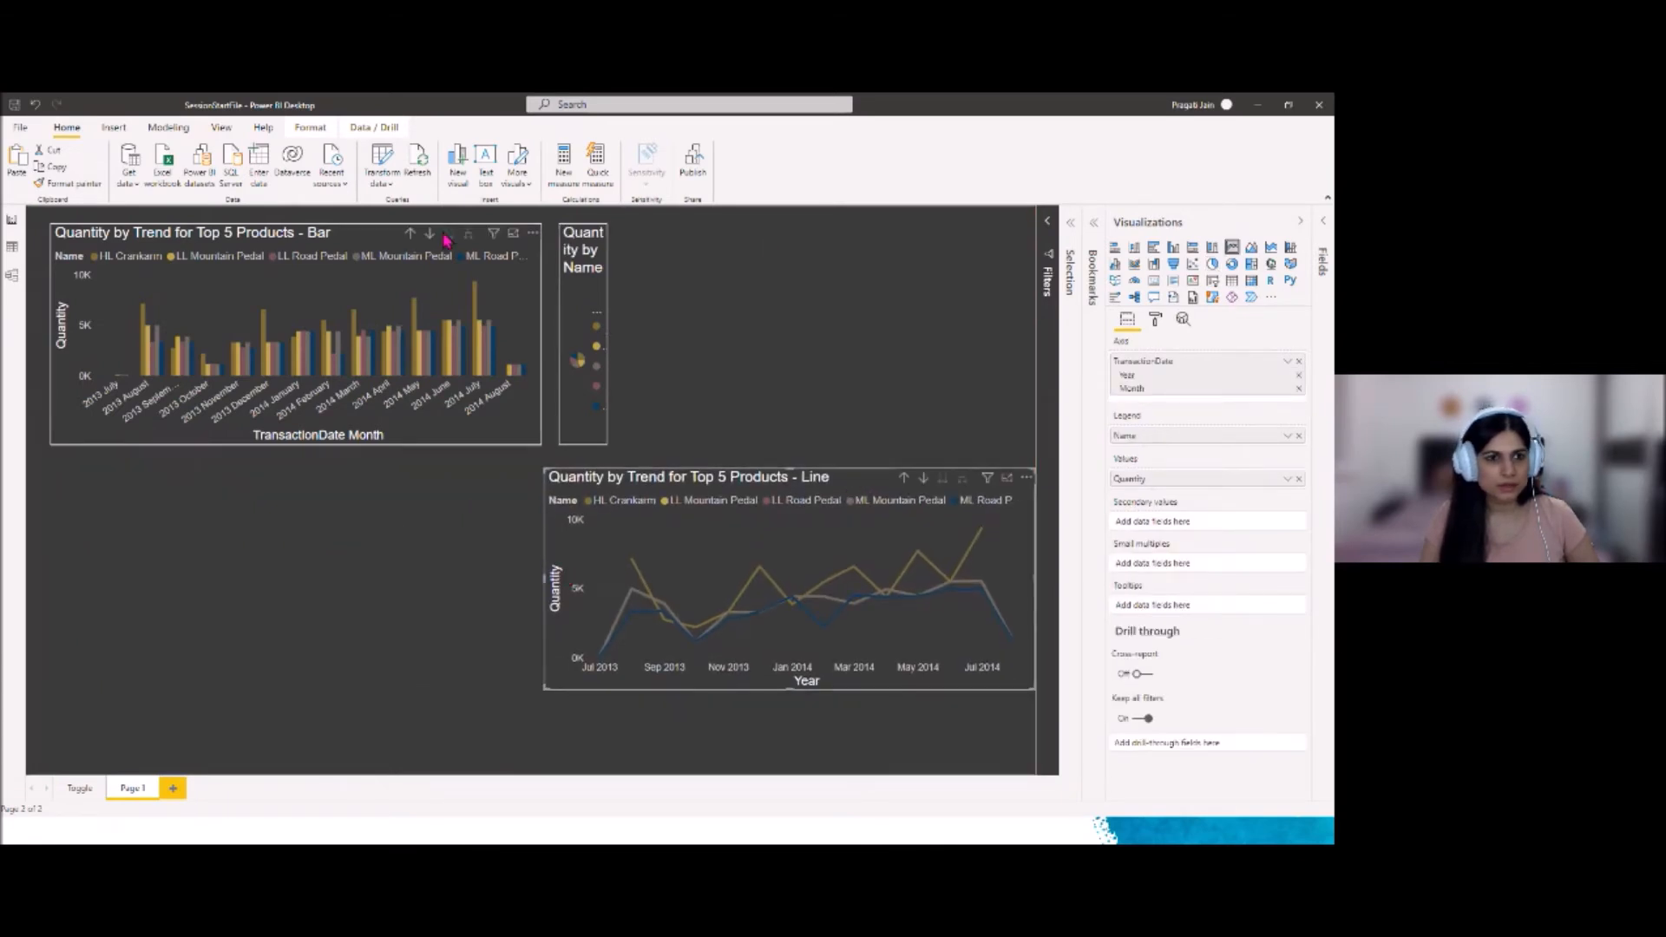
click(347, 242)
drag(347, 242, 335, 242)
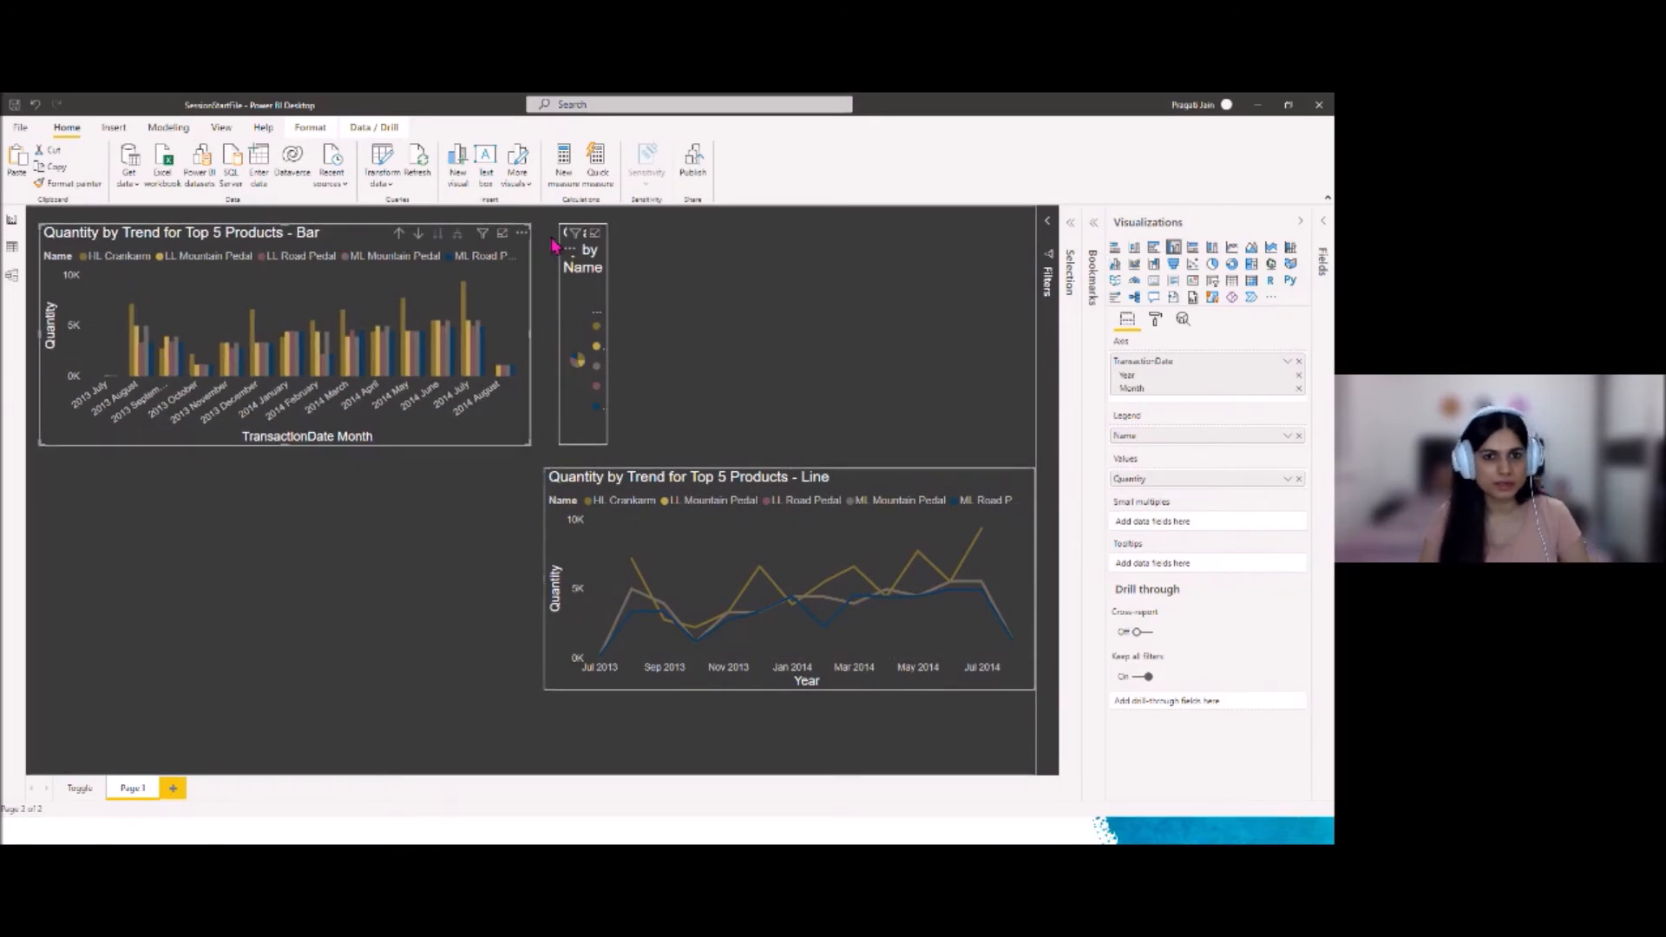
Align the pie chart's left edge with the line chart below and widen it to the page's right edge, about 623 wide
click(573, 247)
drag(573, 417, 560, 414)
drag(592, 337, 1037, 371)
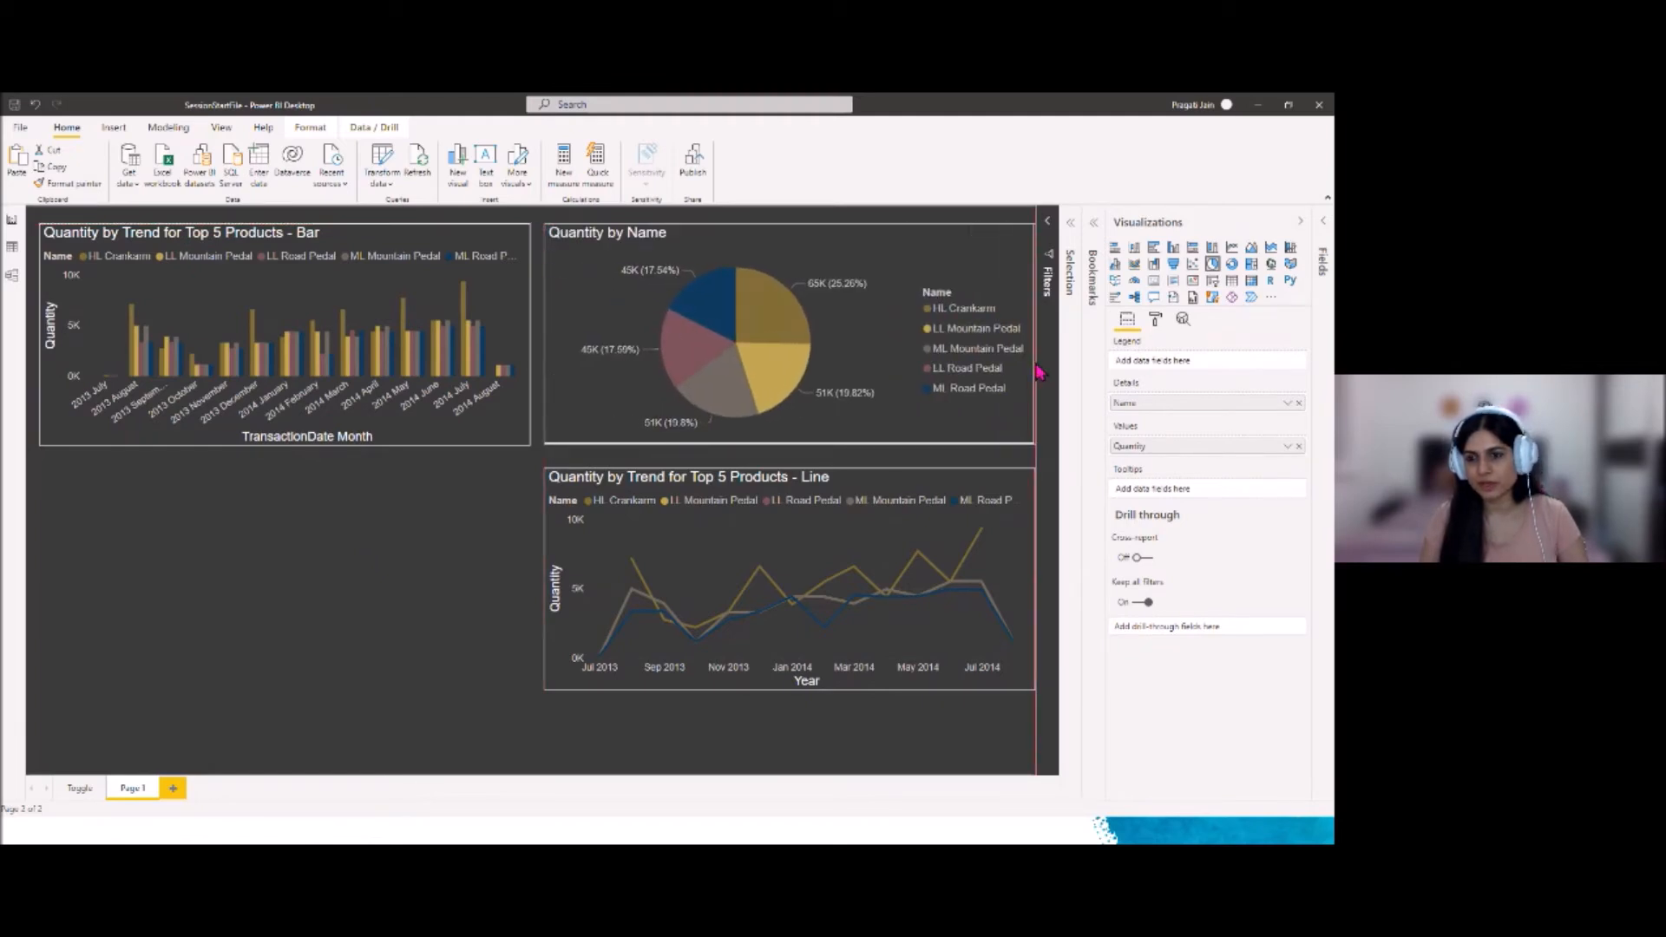
click(1156, 320)
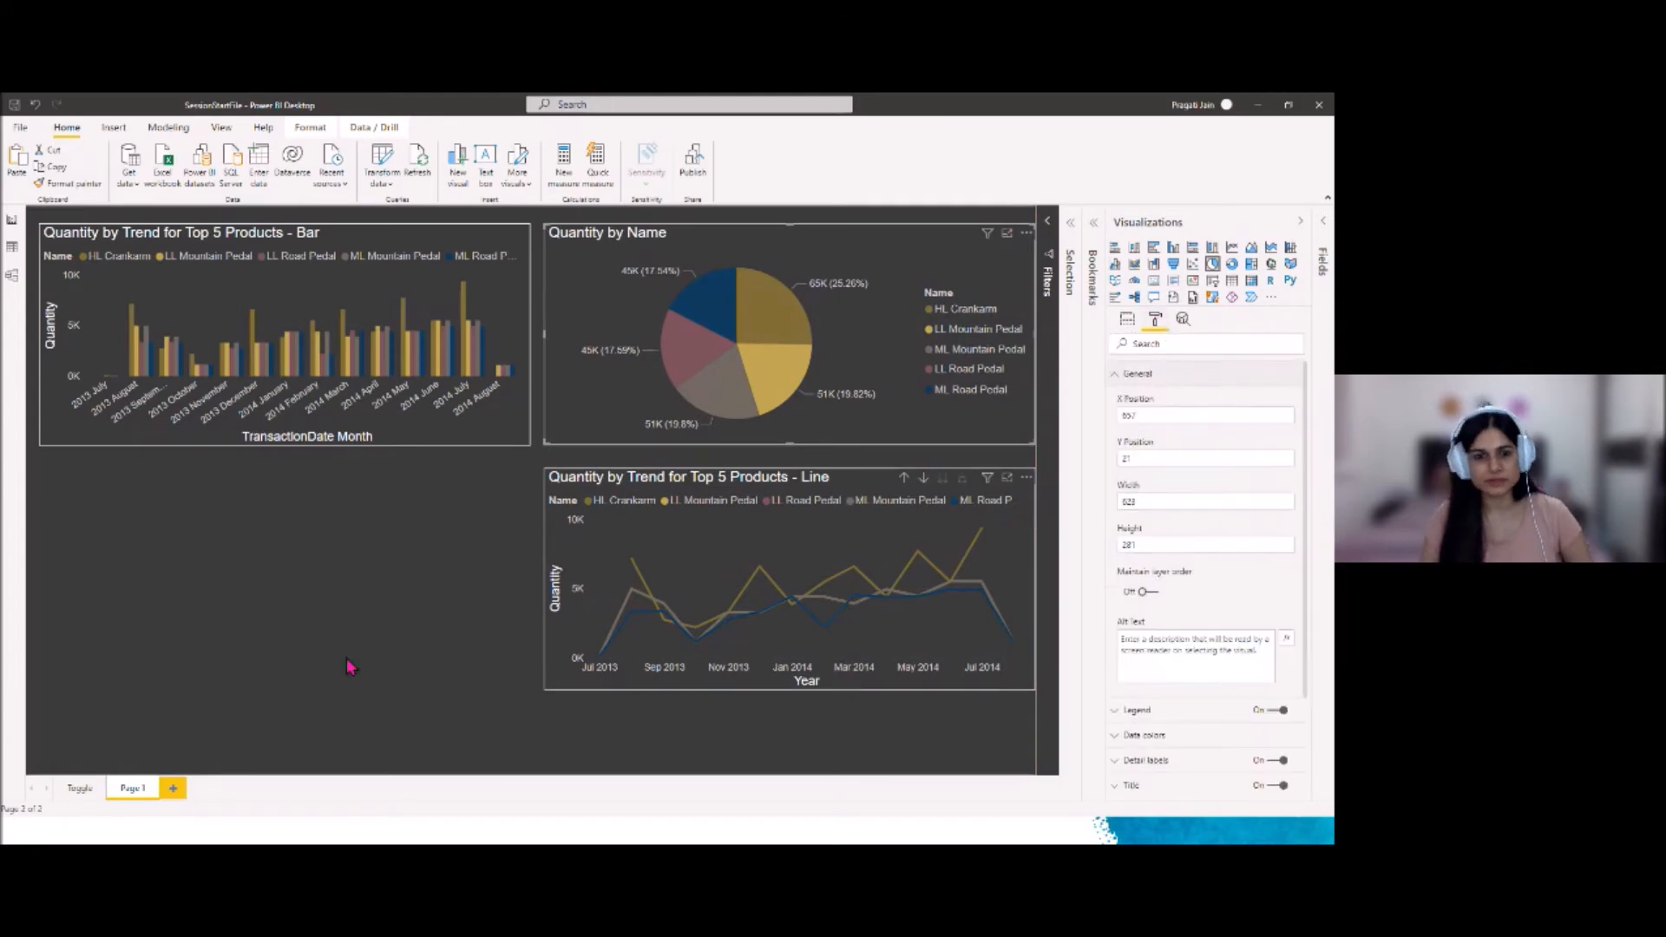
click(286, 659)
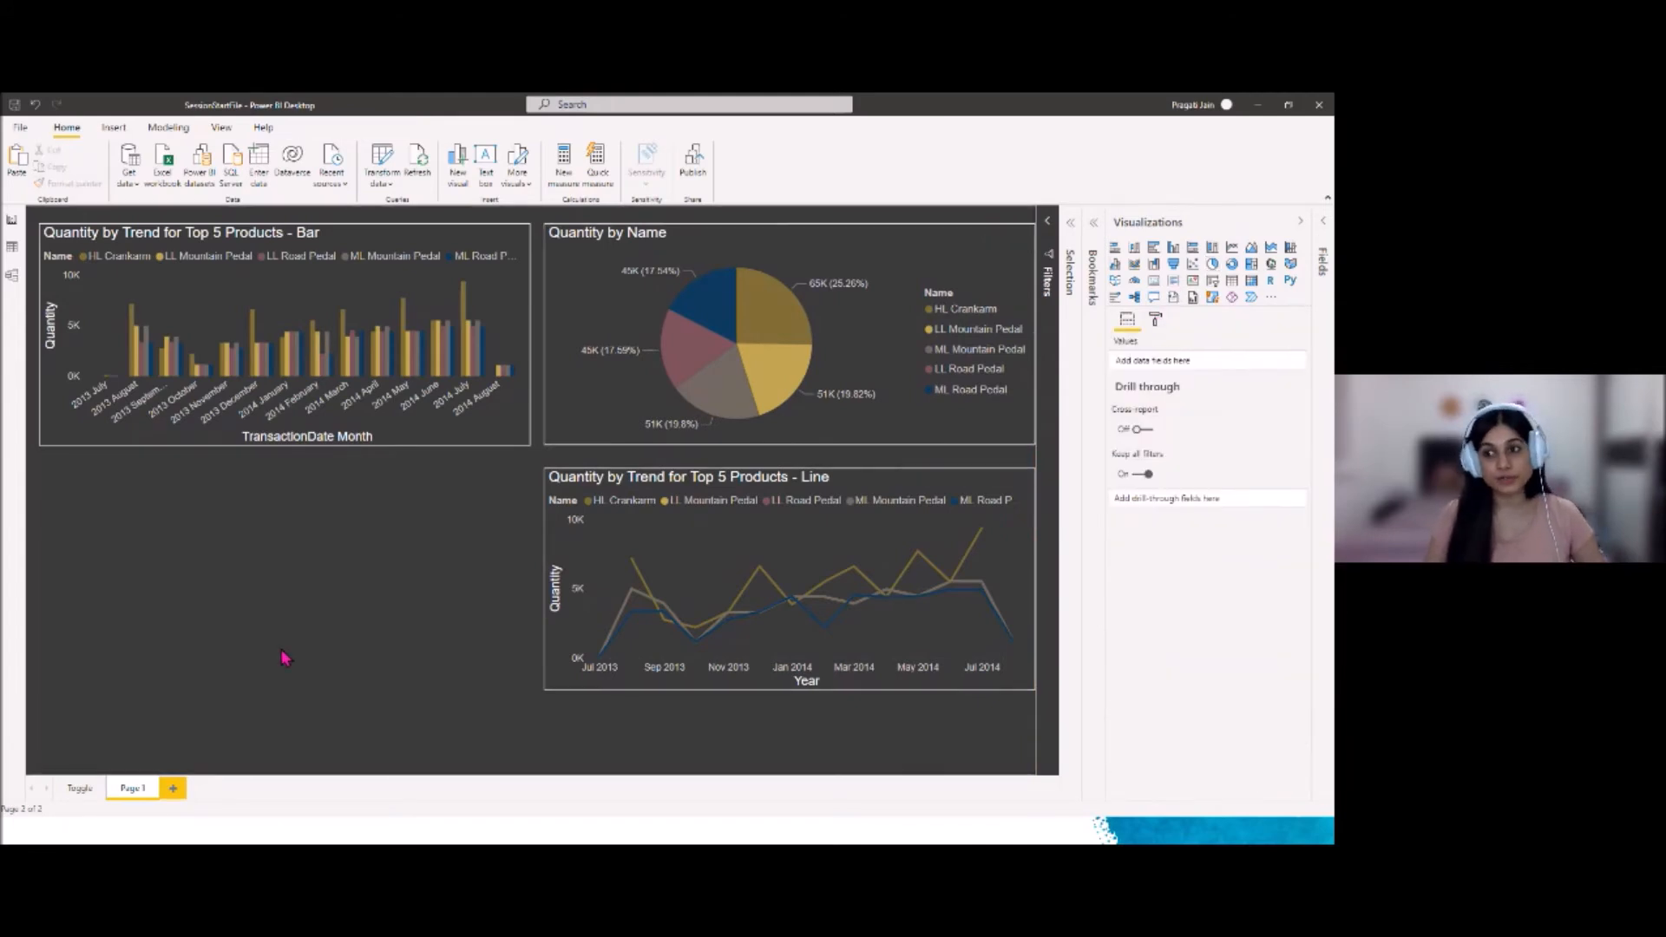
Insert the baricon image from the BookmarkInteractions M365Live folder and shrink it to a small icon below the bar chart
click(1299, 222)
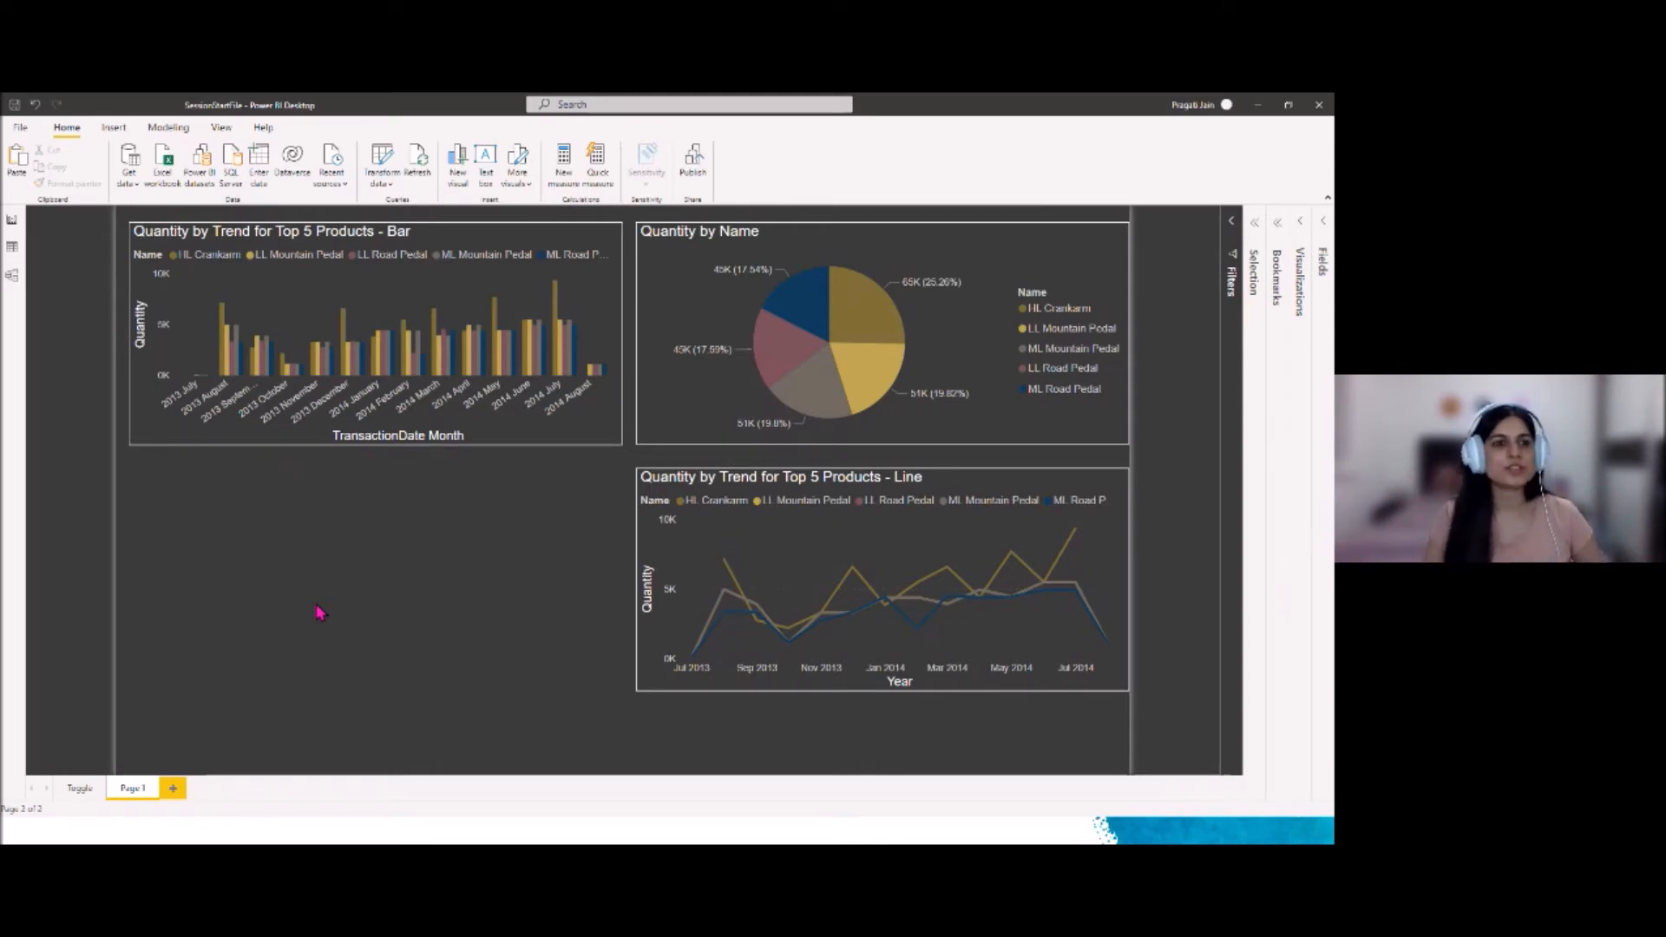
click(114, 128)
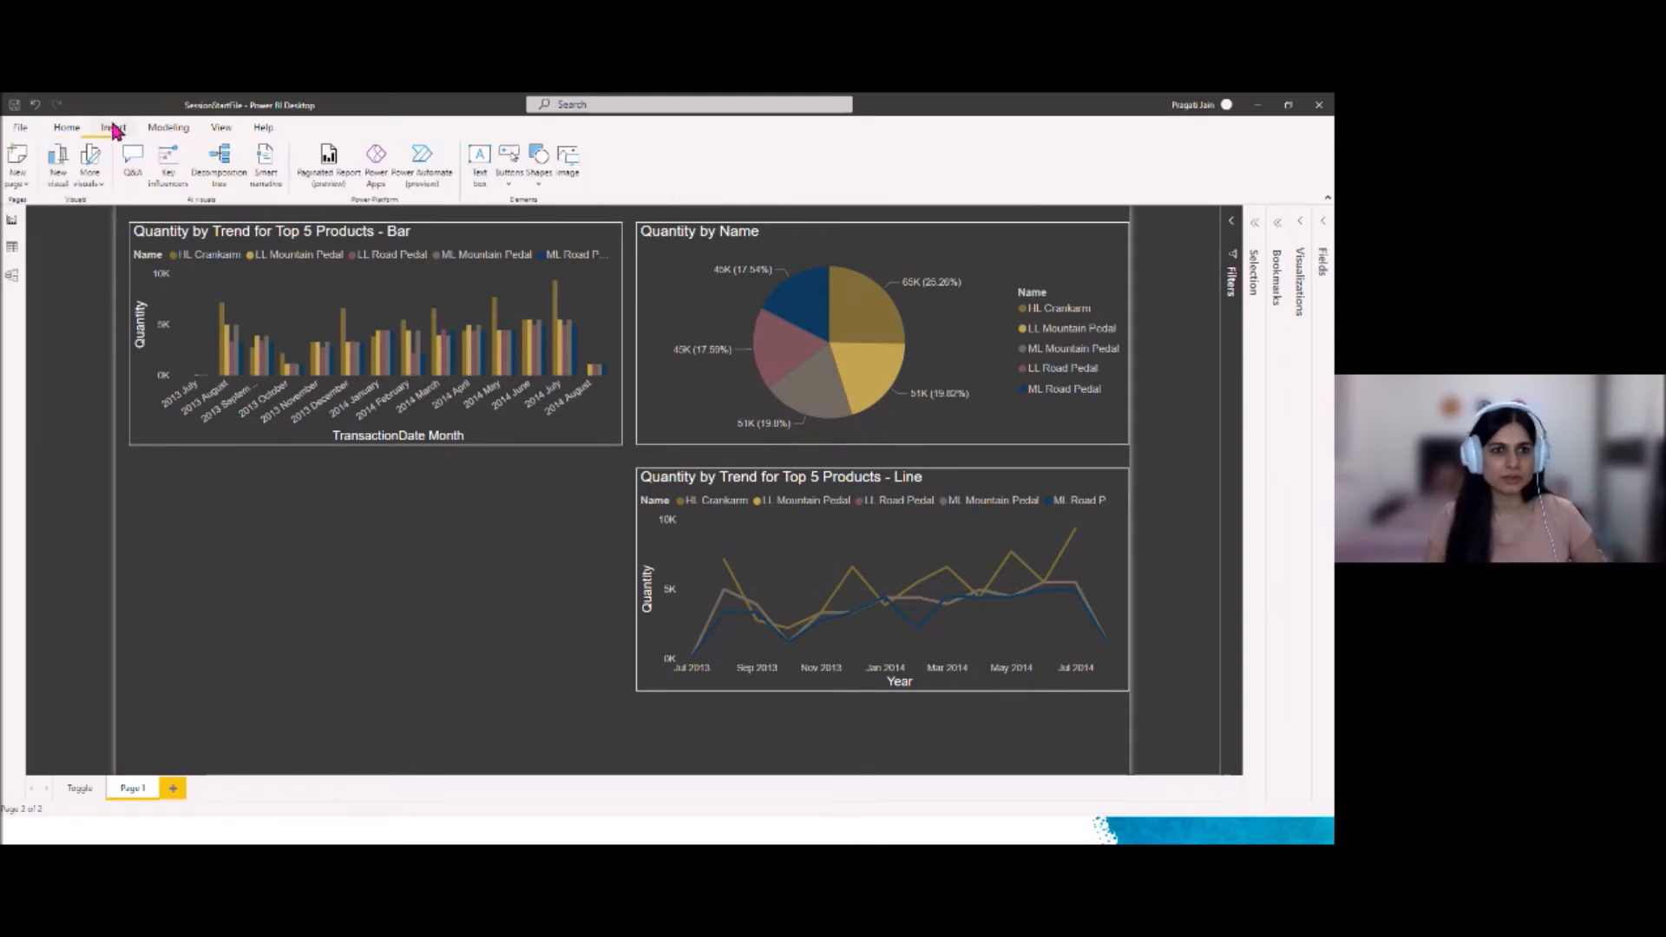
click(569, 160)
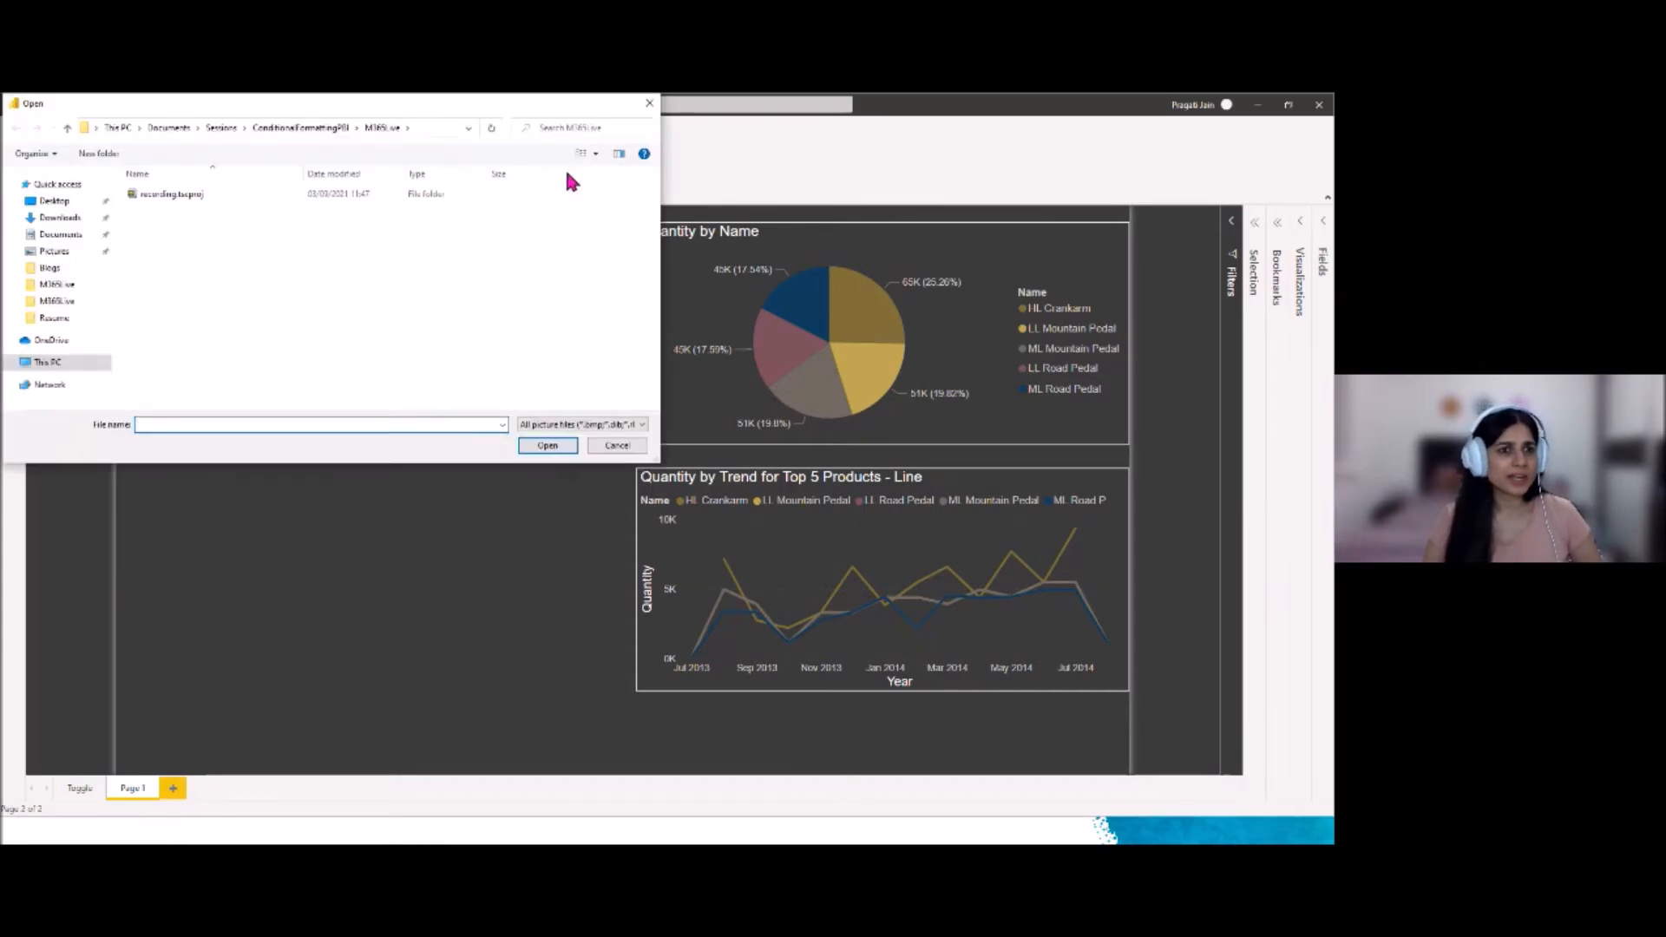
click(222, 128)
double_click(157, 210)
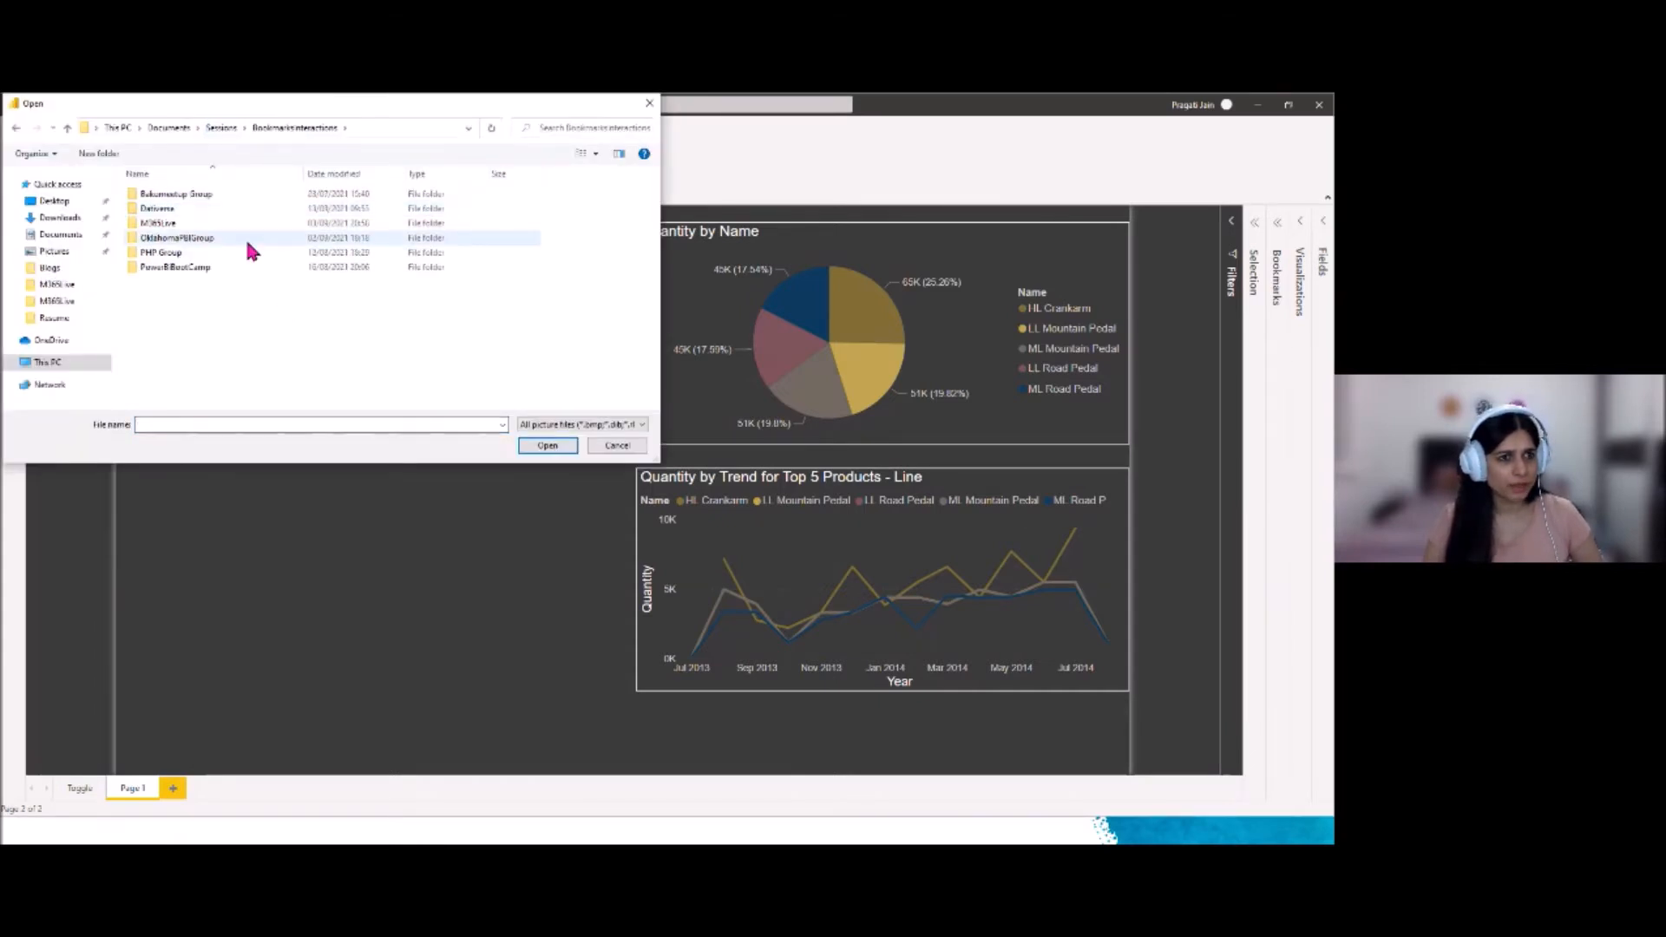
double_click(160, 223)
click(159, 227)
click(547, 445)
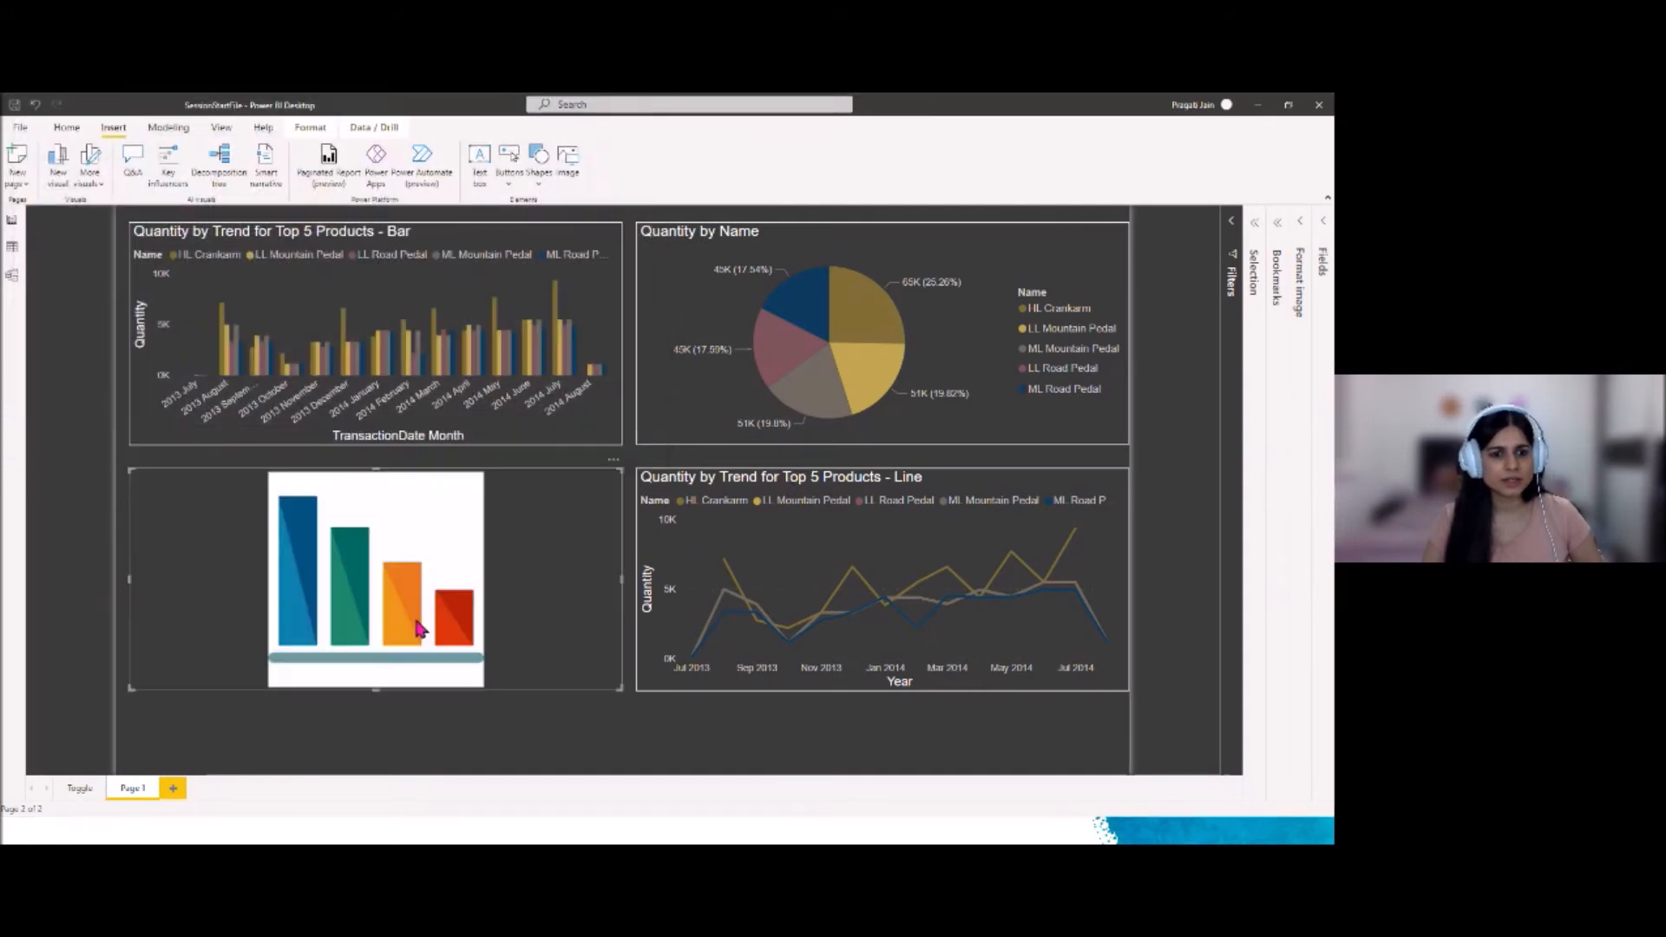
drag(618, 688, 237, 636)
click(383, 610)
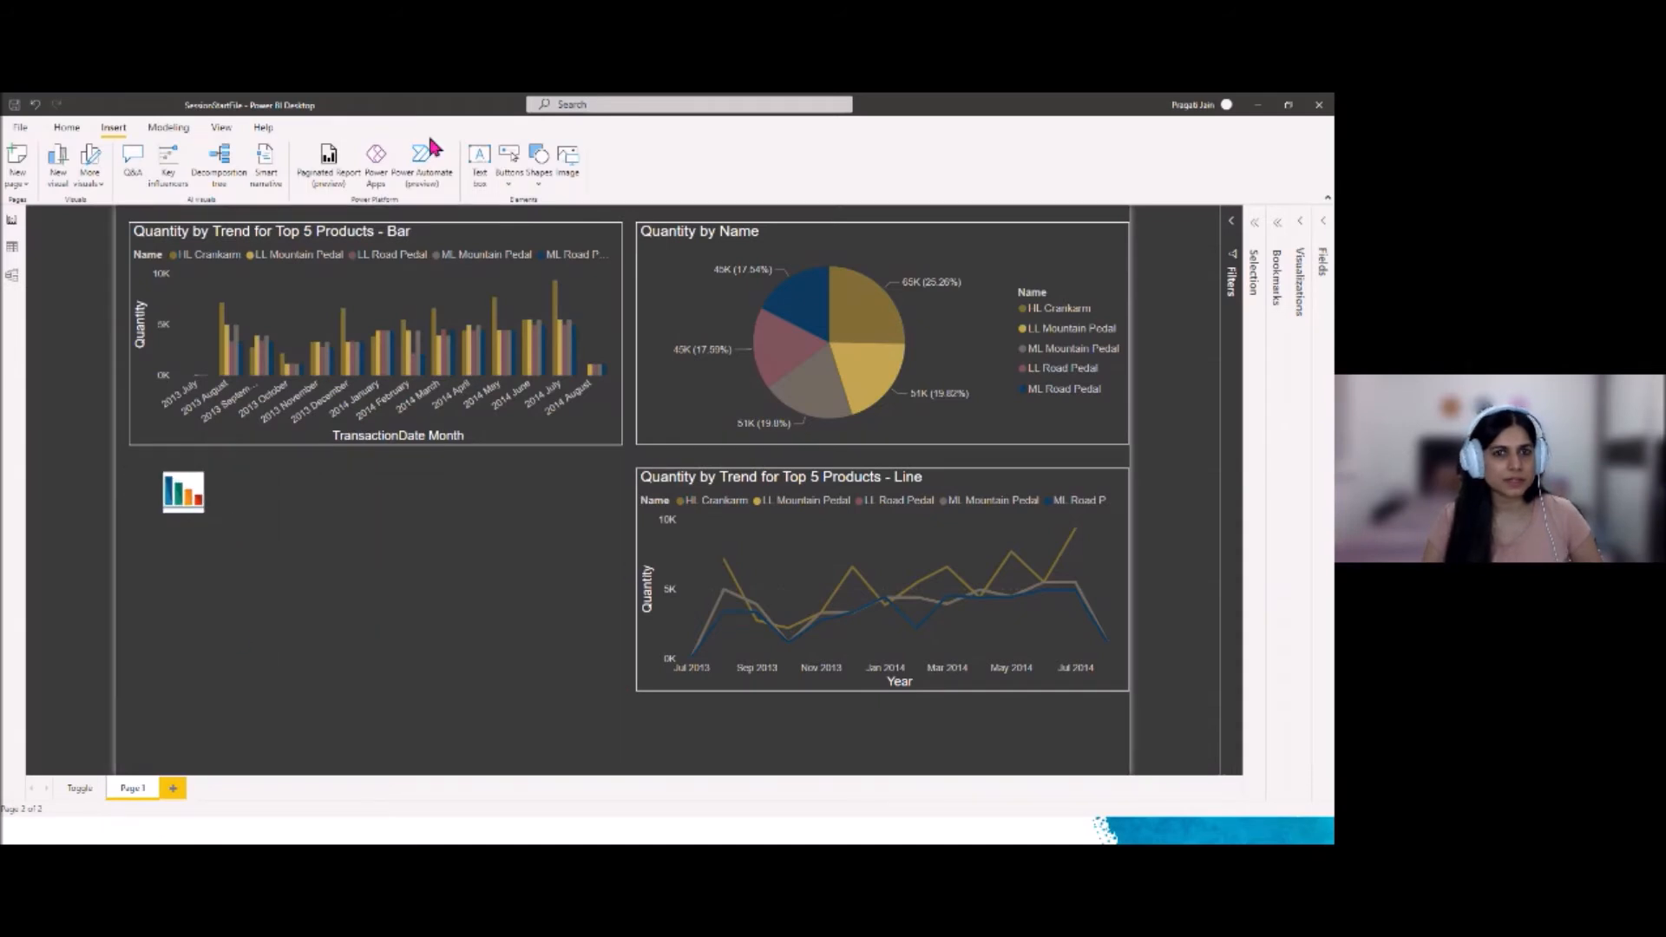
Insert the lineicon image and shrink it slightly below the bar icon
click(571, 171)
click(244, 217)
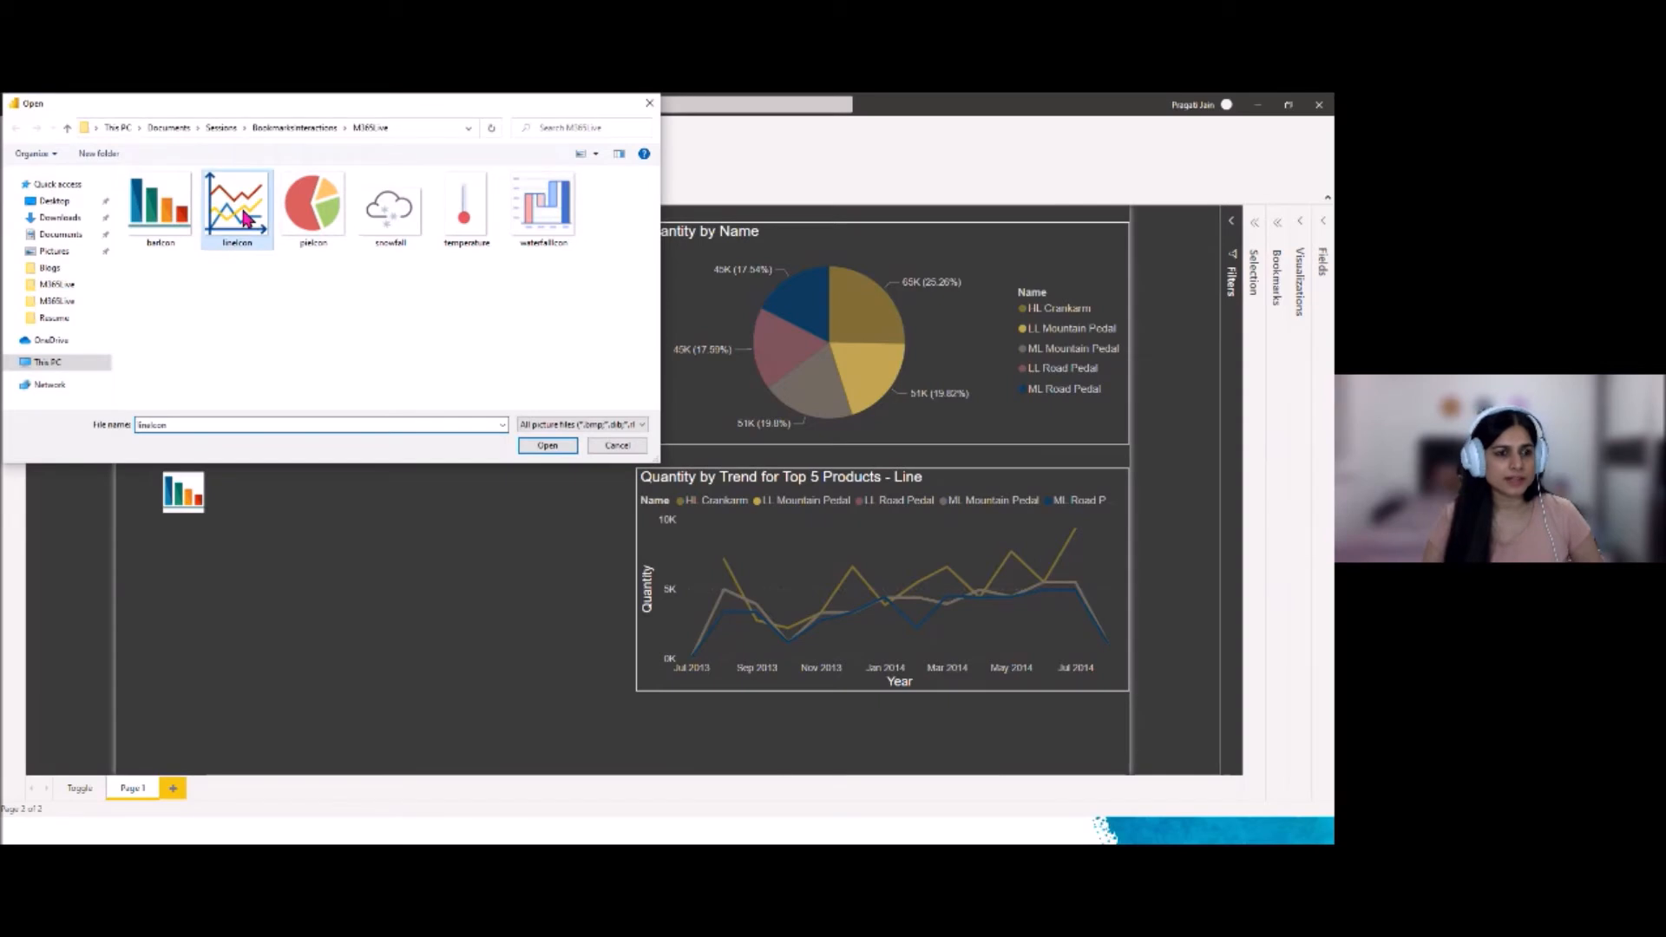
click(542, 446)
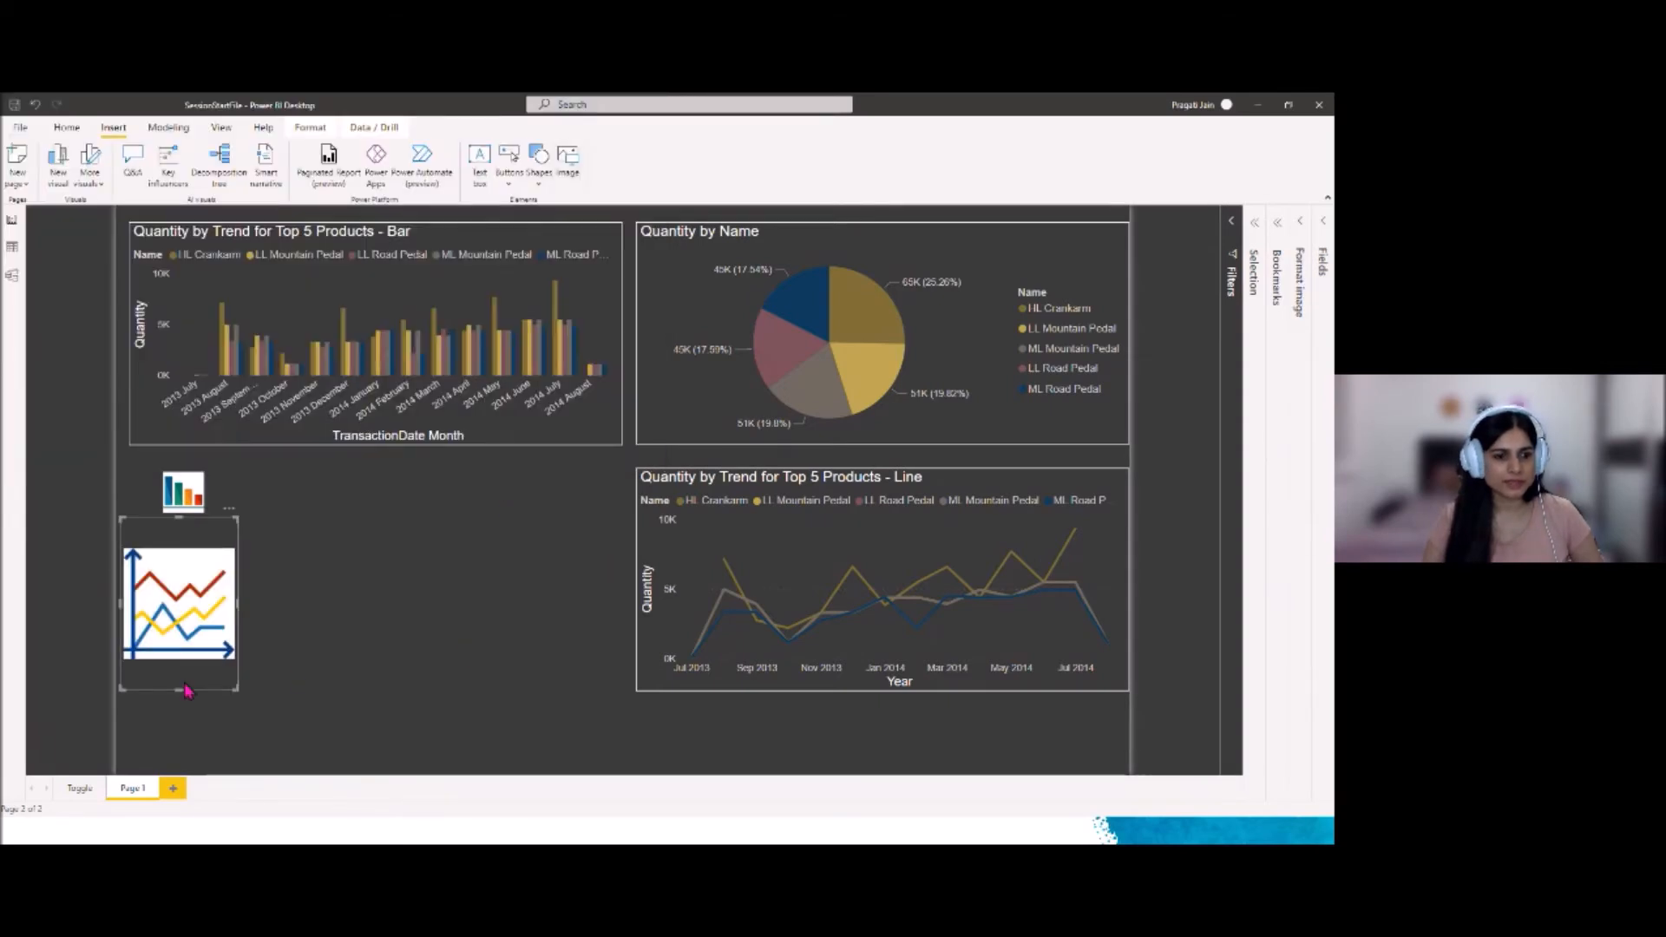
drag(235, 691, 210, 653)
click(324, 614)
Insert the pieicon image, shrink it to about 91 by 91, and place it to the right of the other icons
click(568, 158)
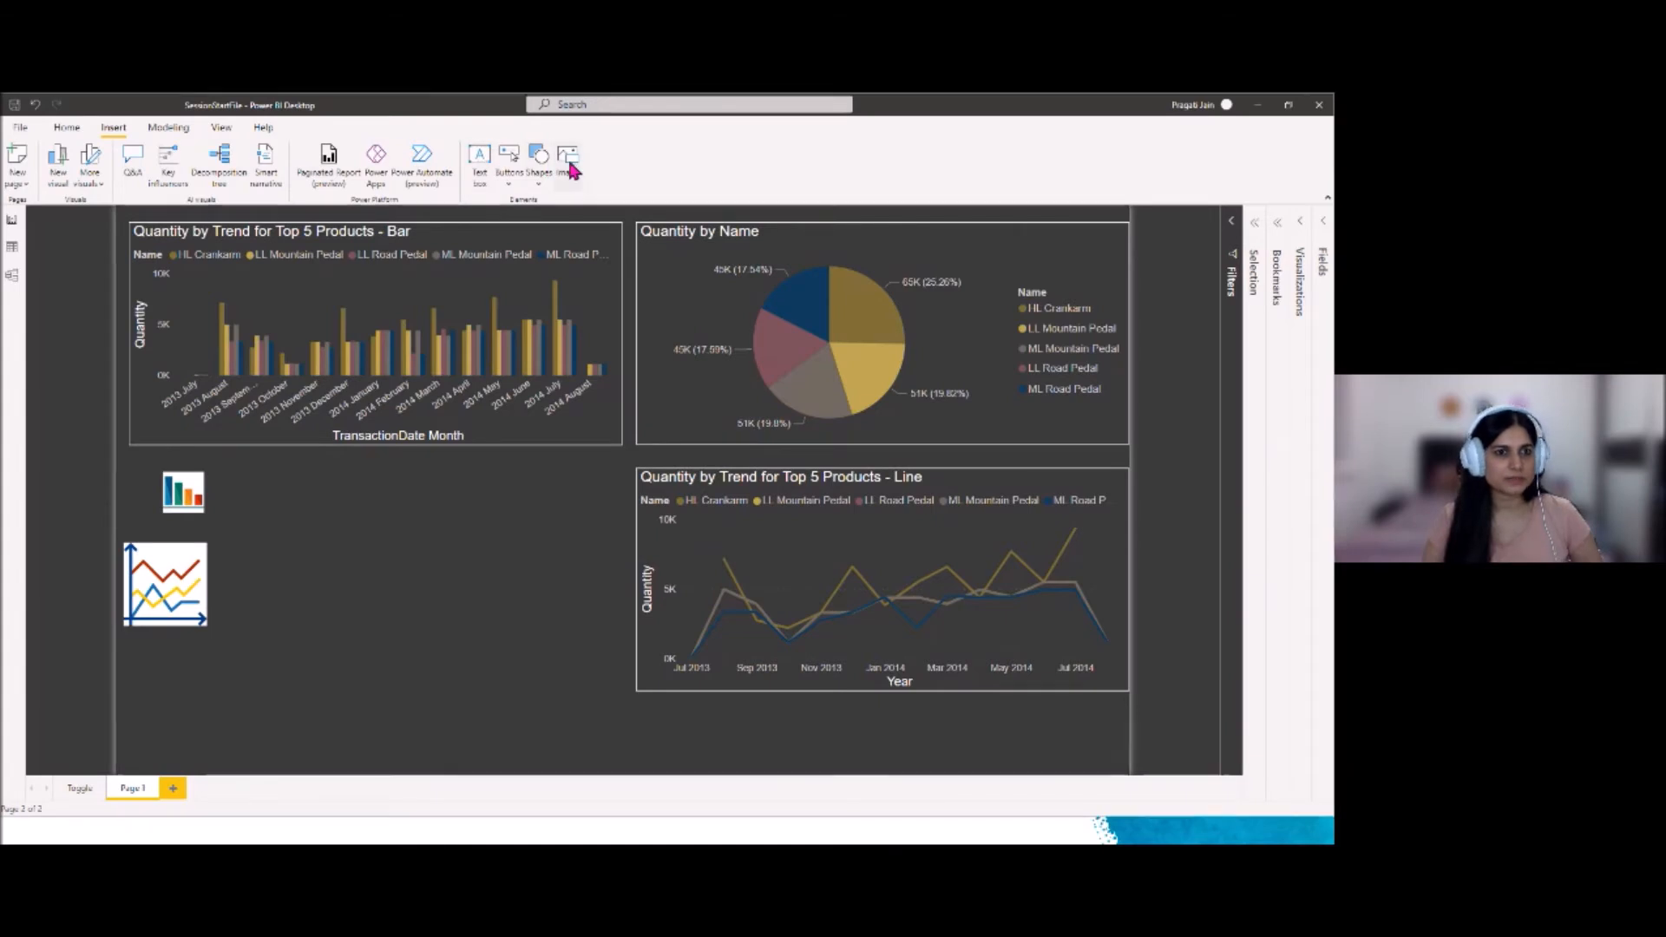
click(314, 217)
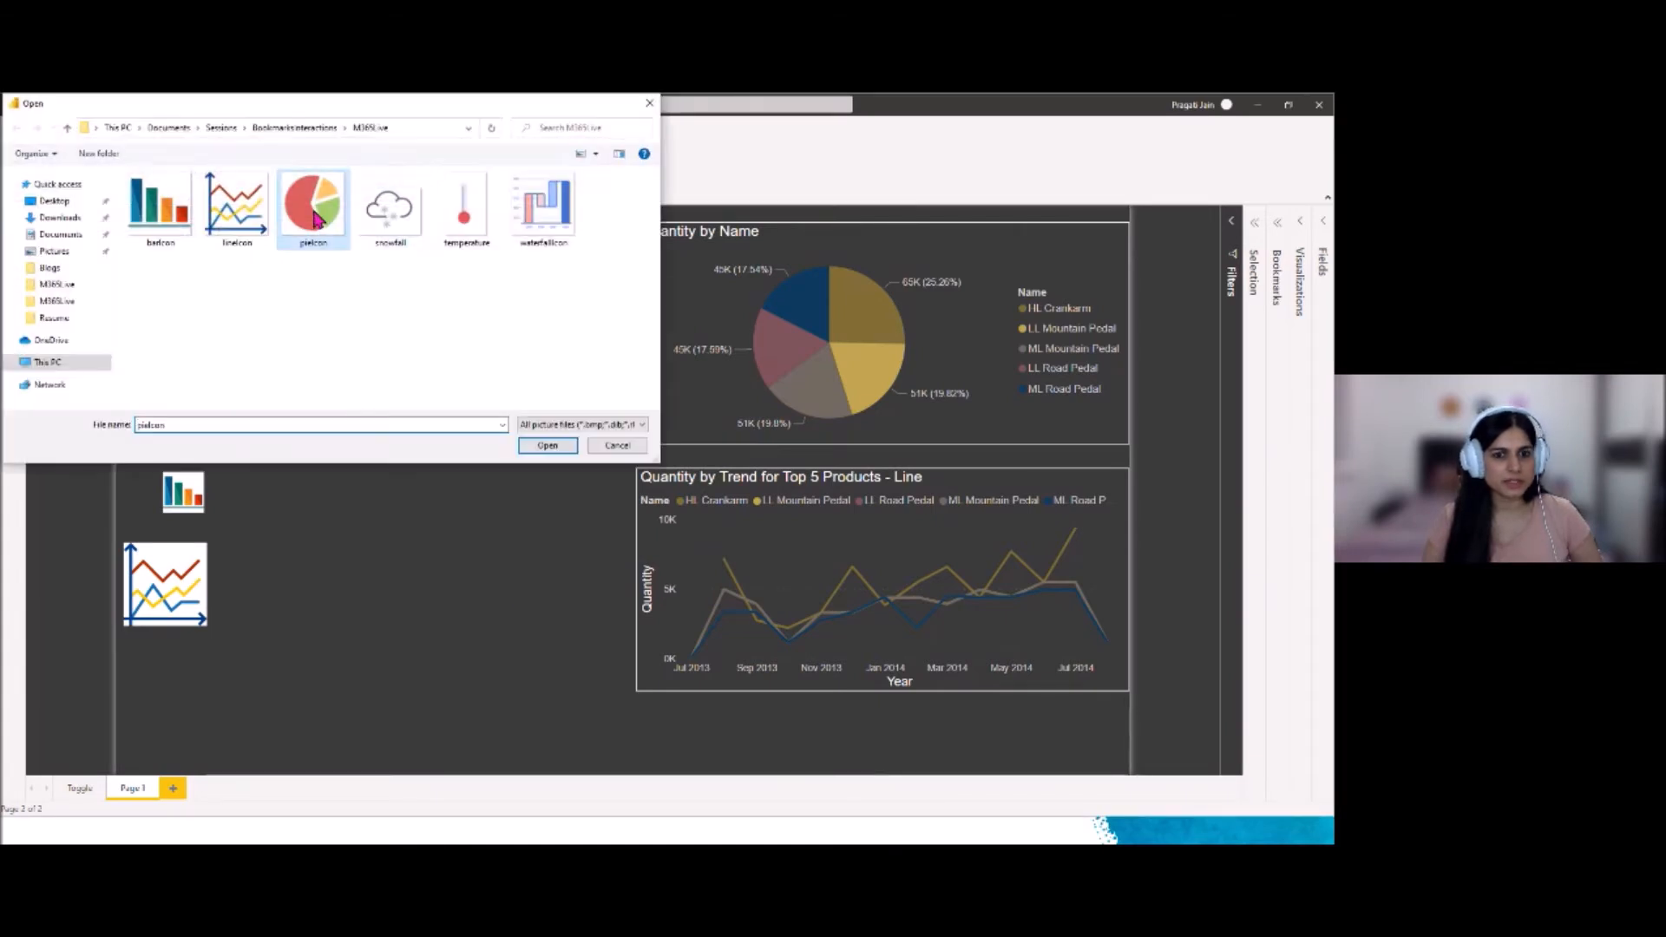
click(539, 445)
drag(189, 703, 333, 566)
click(190, 500)
click(323, 598)
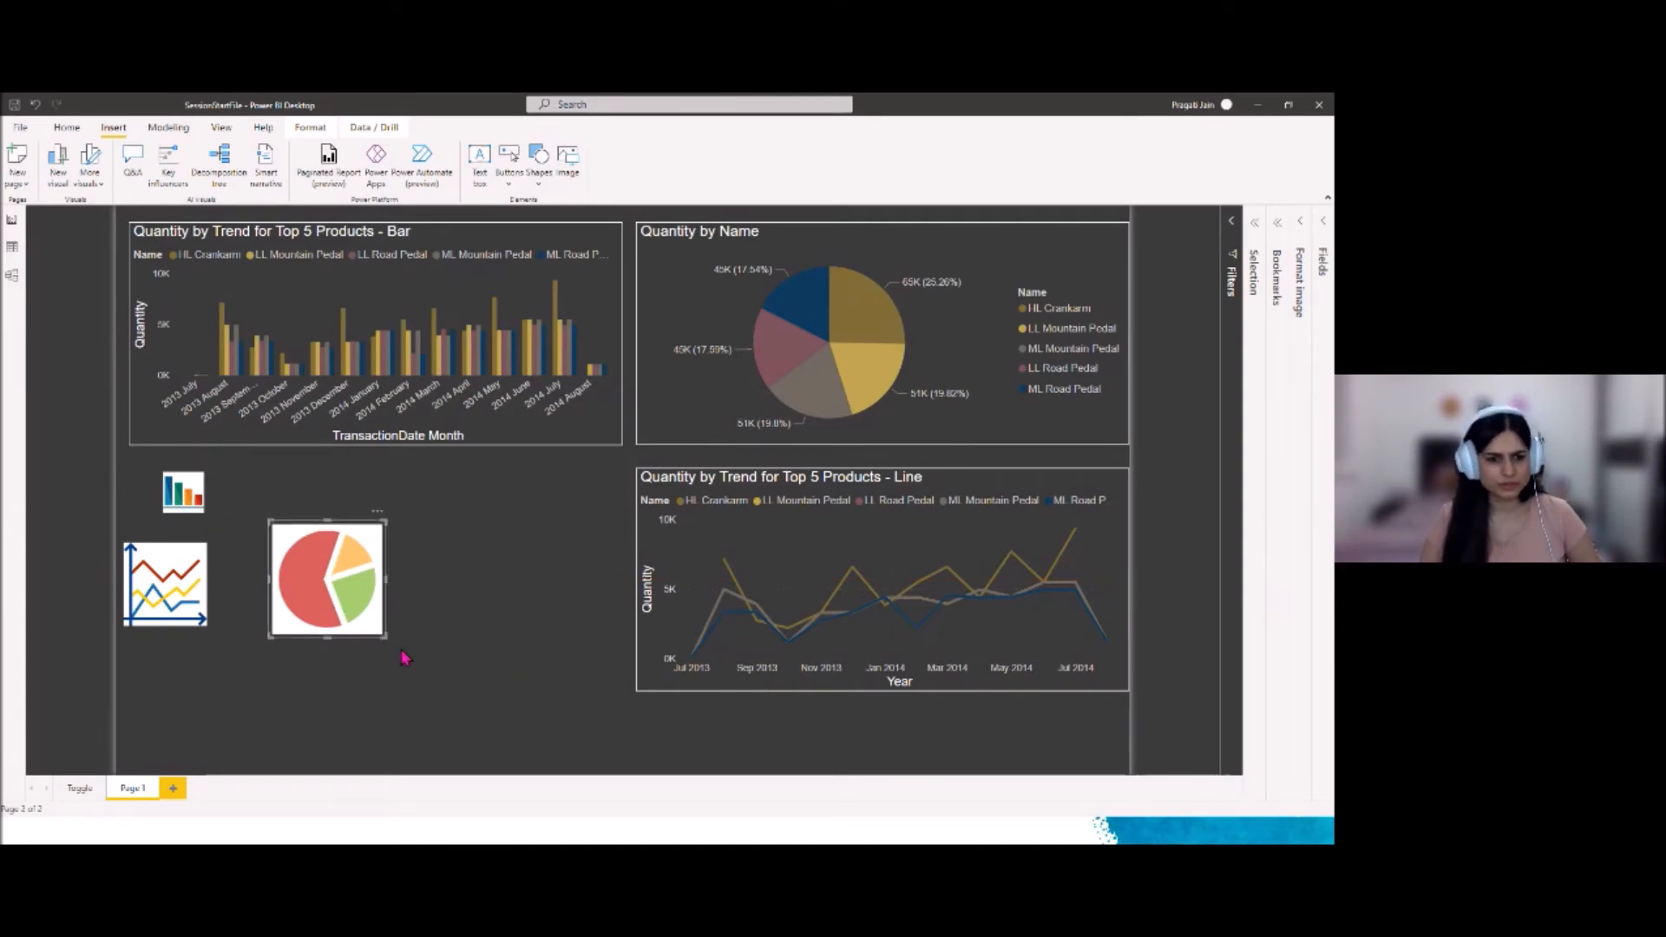
drag(388, 635, 435, 579)
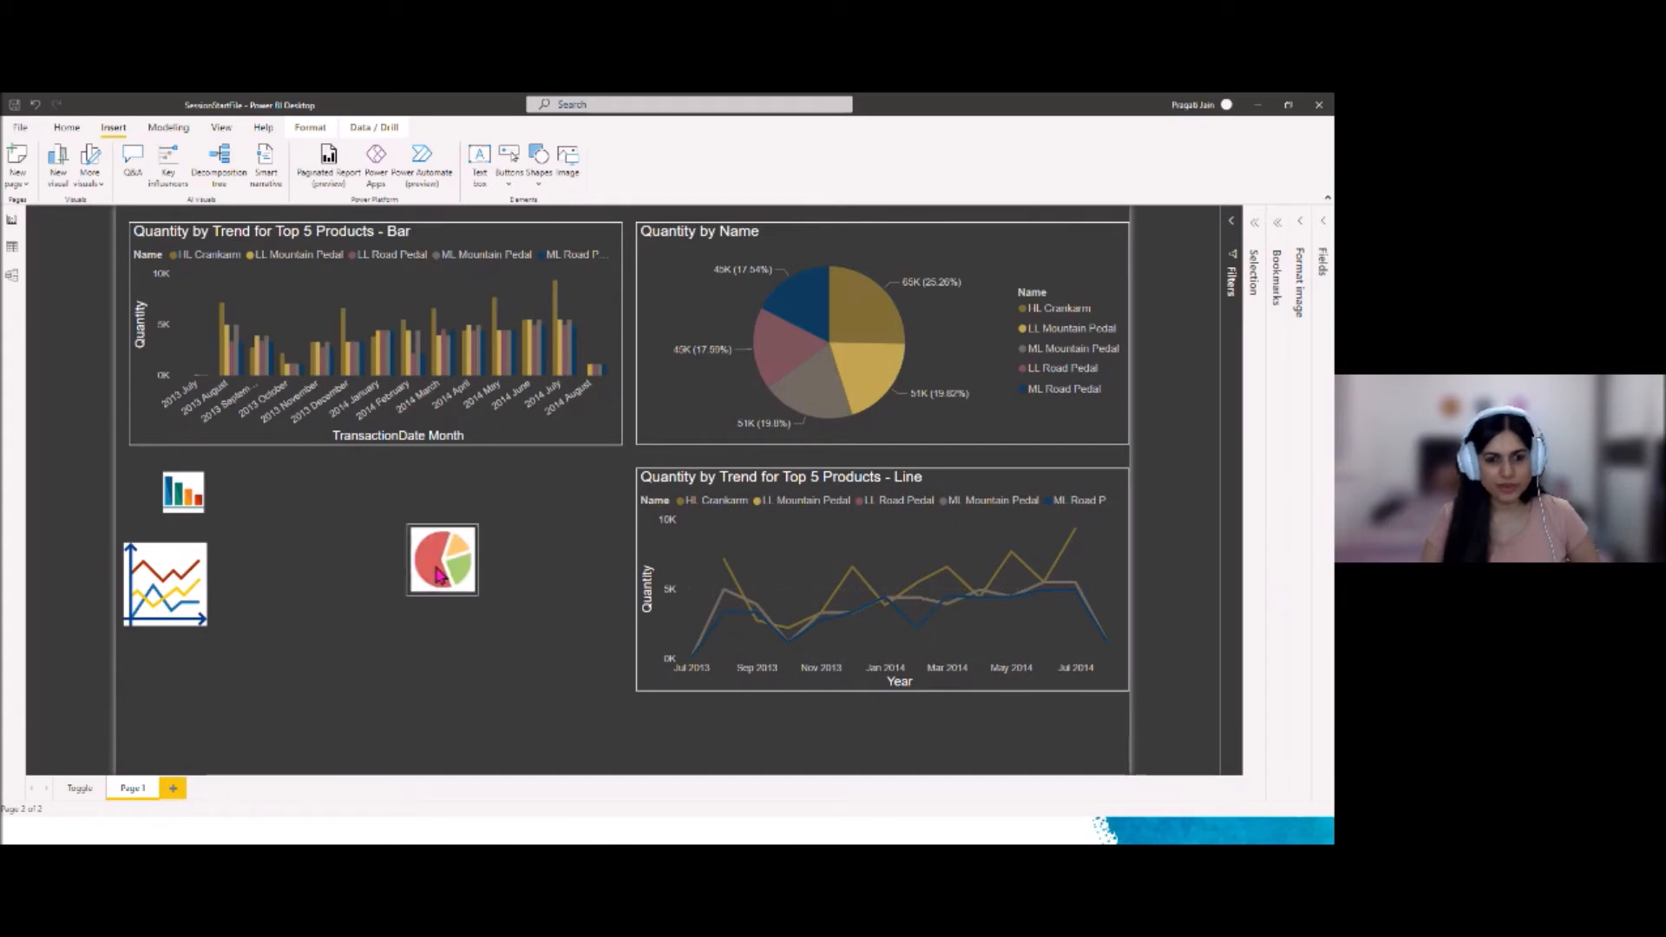
Set the pie icon's image scaling to Fit
click(1299, 221)
click(1129, 289)
click(1127, 288)
click(1133, 308)
click(1288, 350)
click(1220, 380)
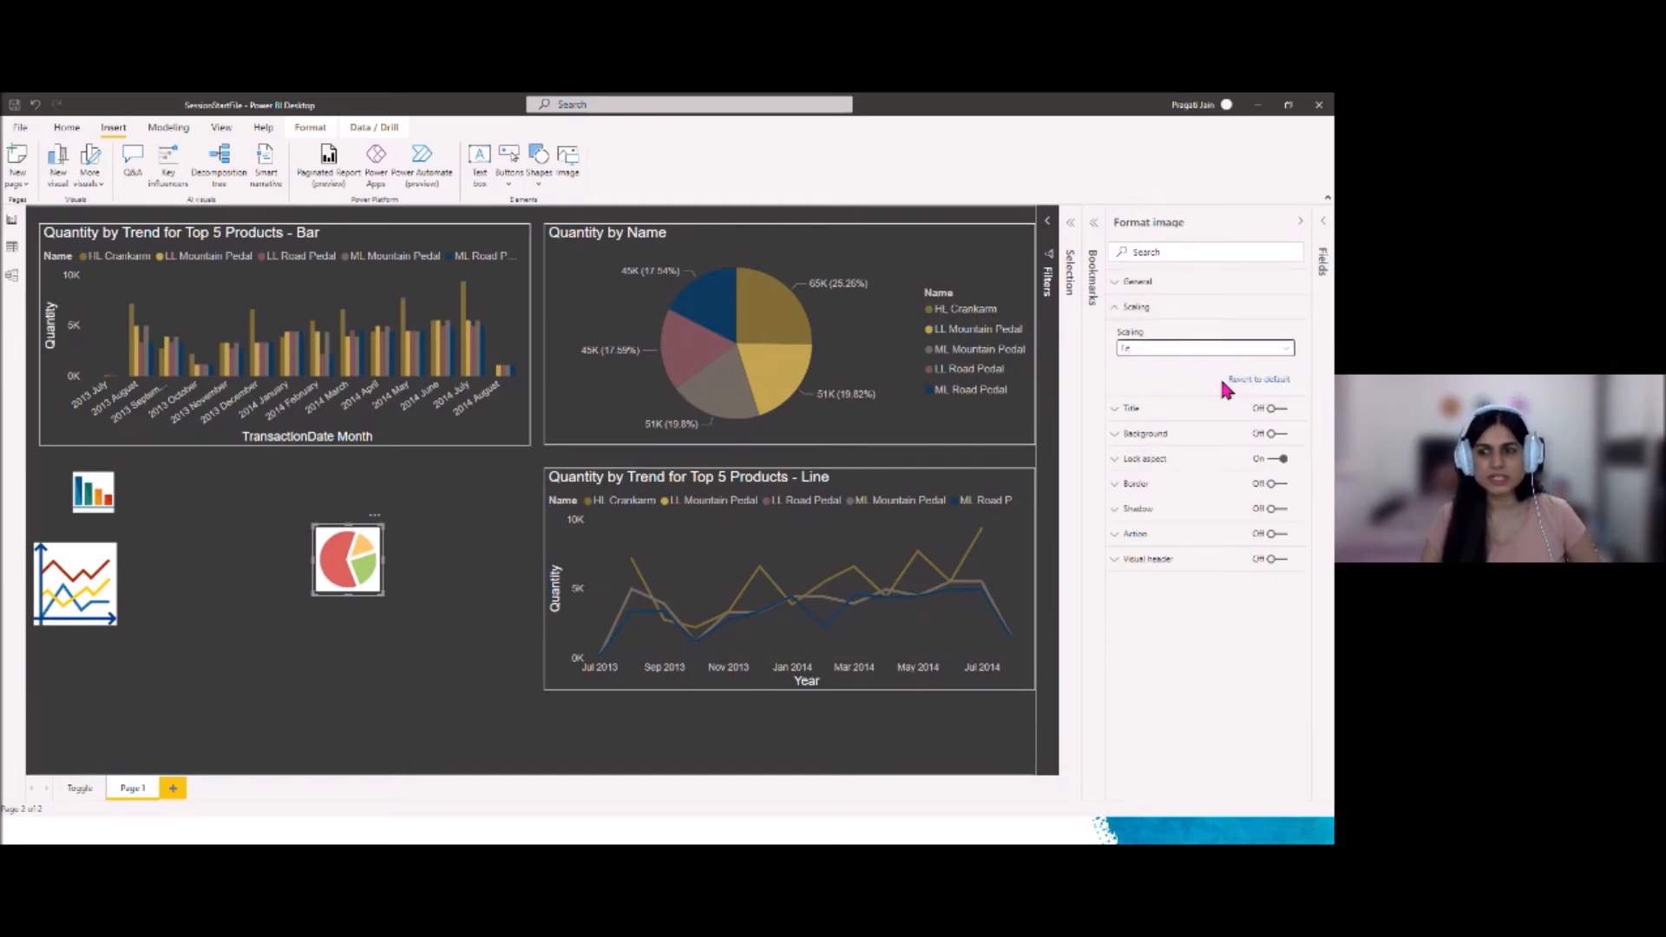
click(1154, 309)
Check the pie icon's dimensions and set the bar icon's width and height to 91 to match
click(1137, 283)
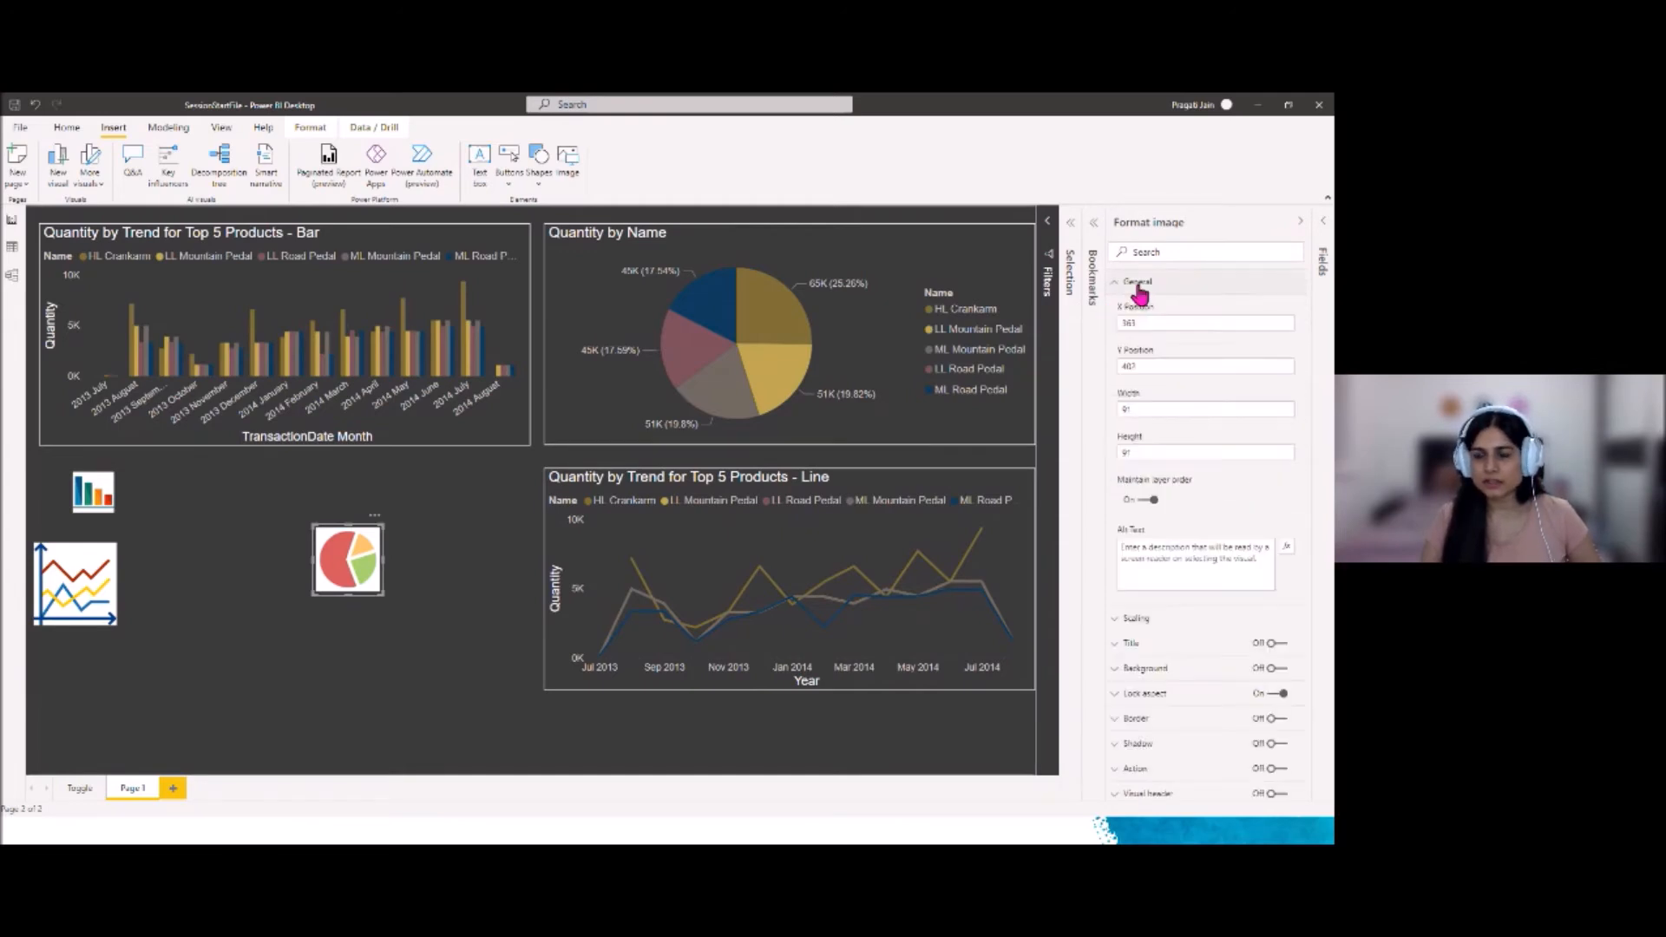
click(1149, 413)
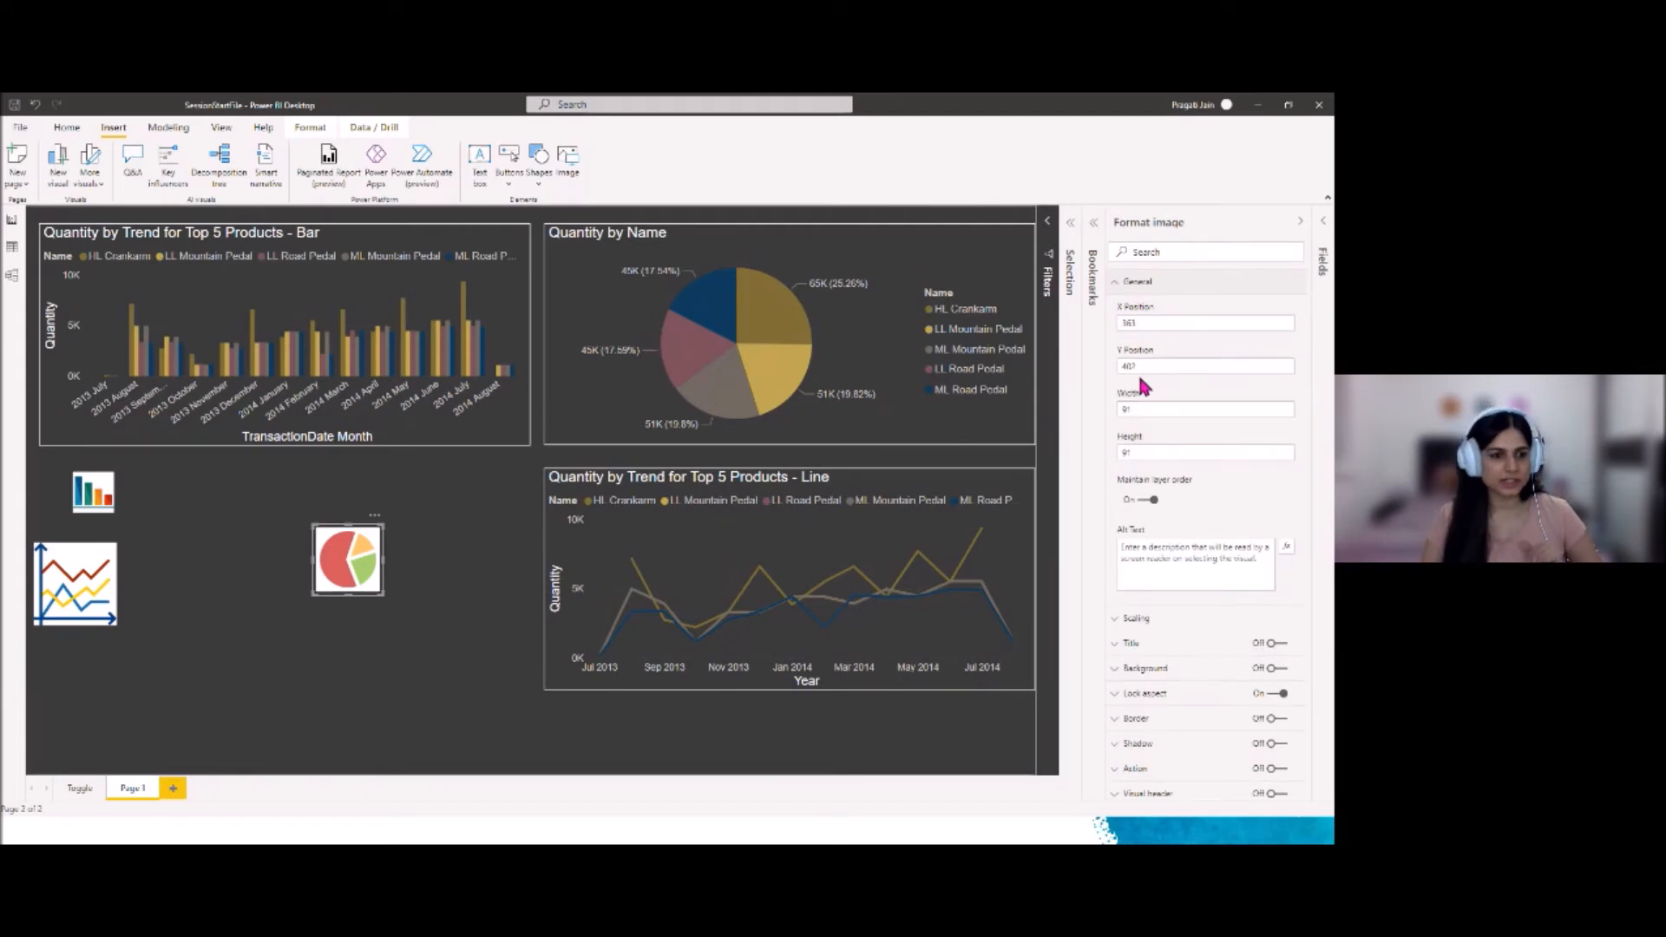
click(88, 494)
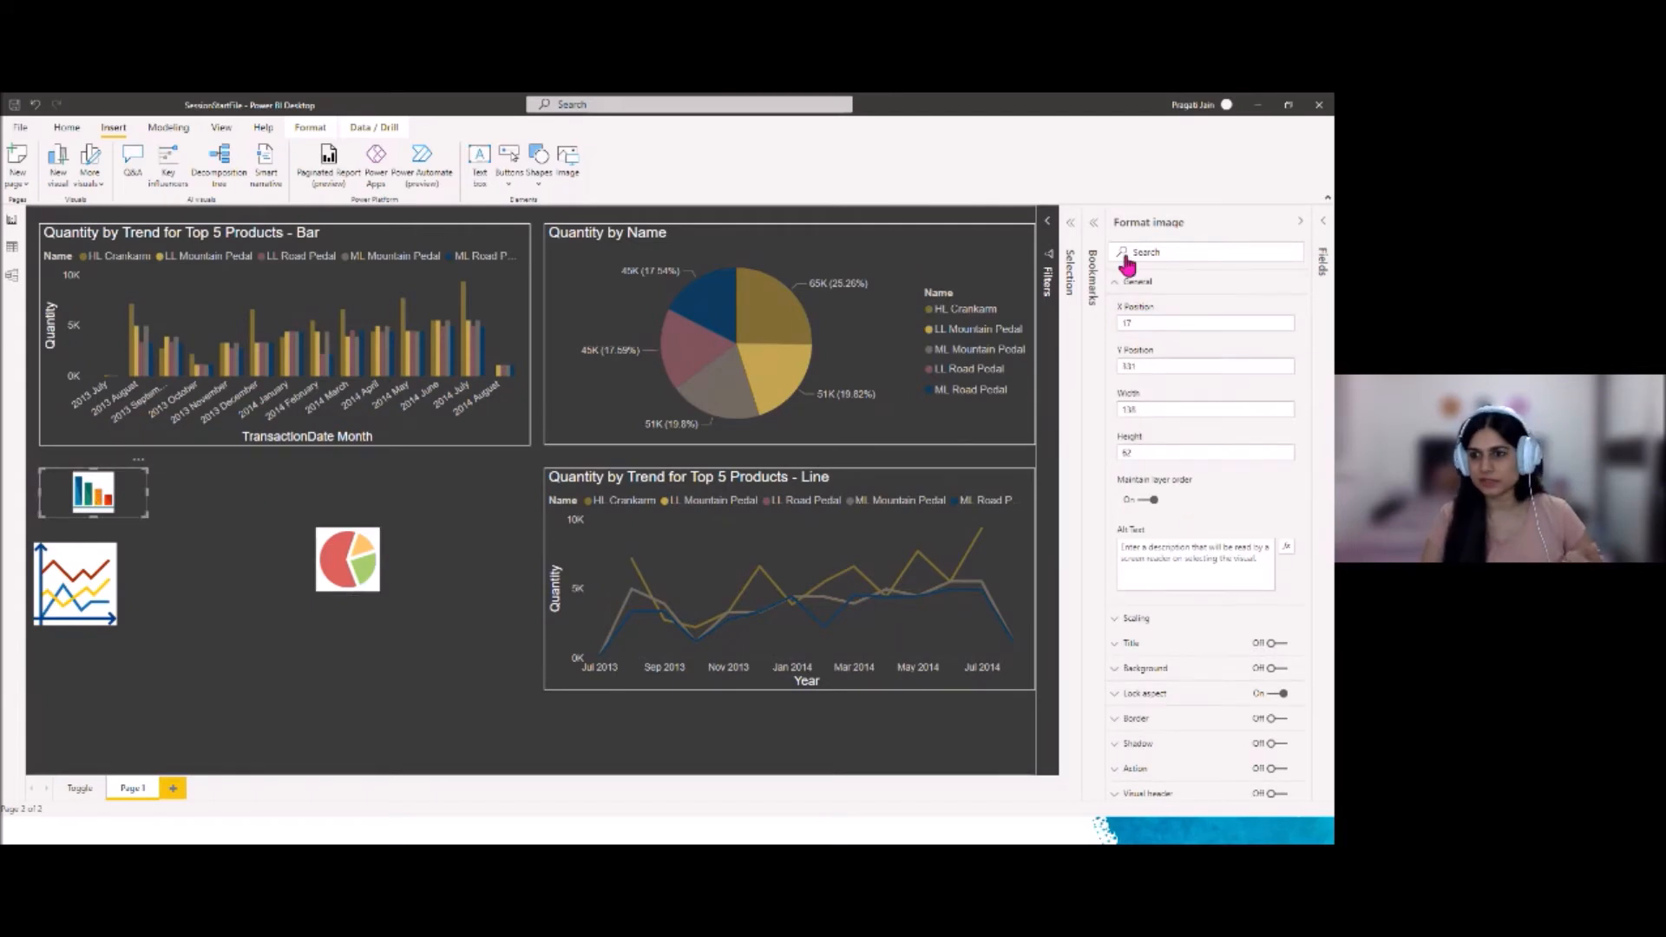
click(1145, 410)
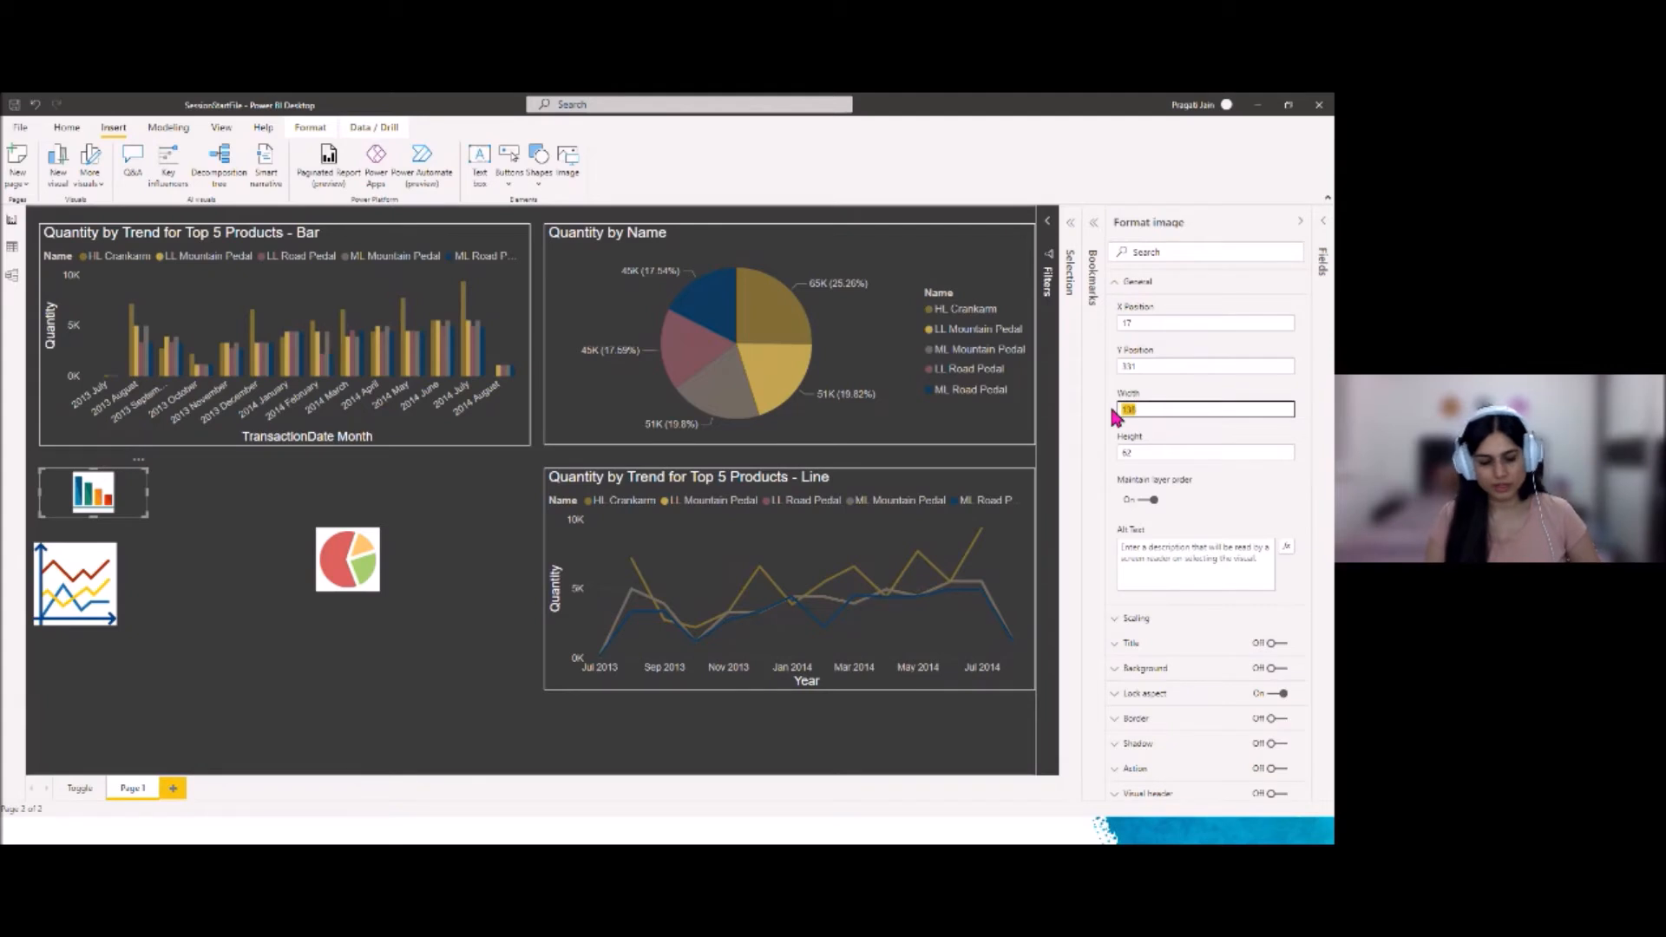
click(1121, 453)
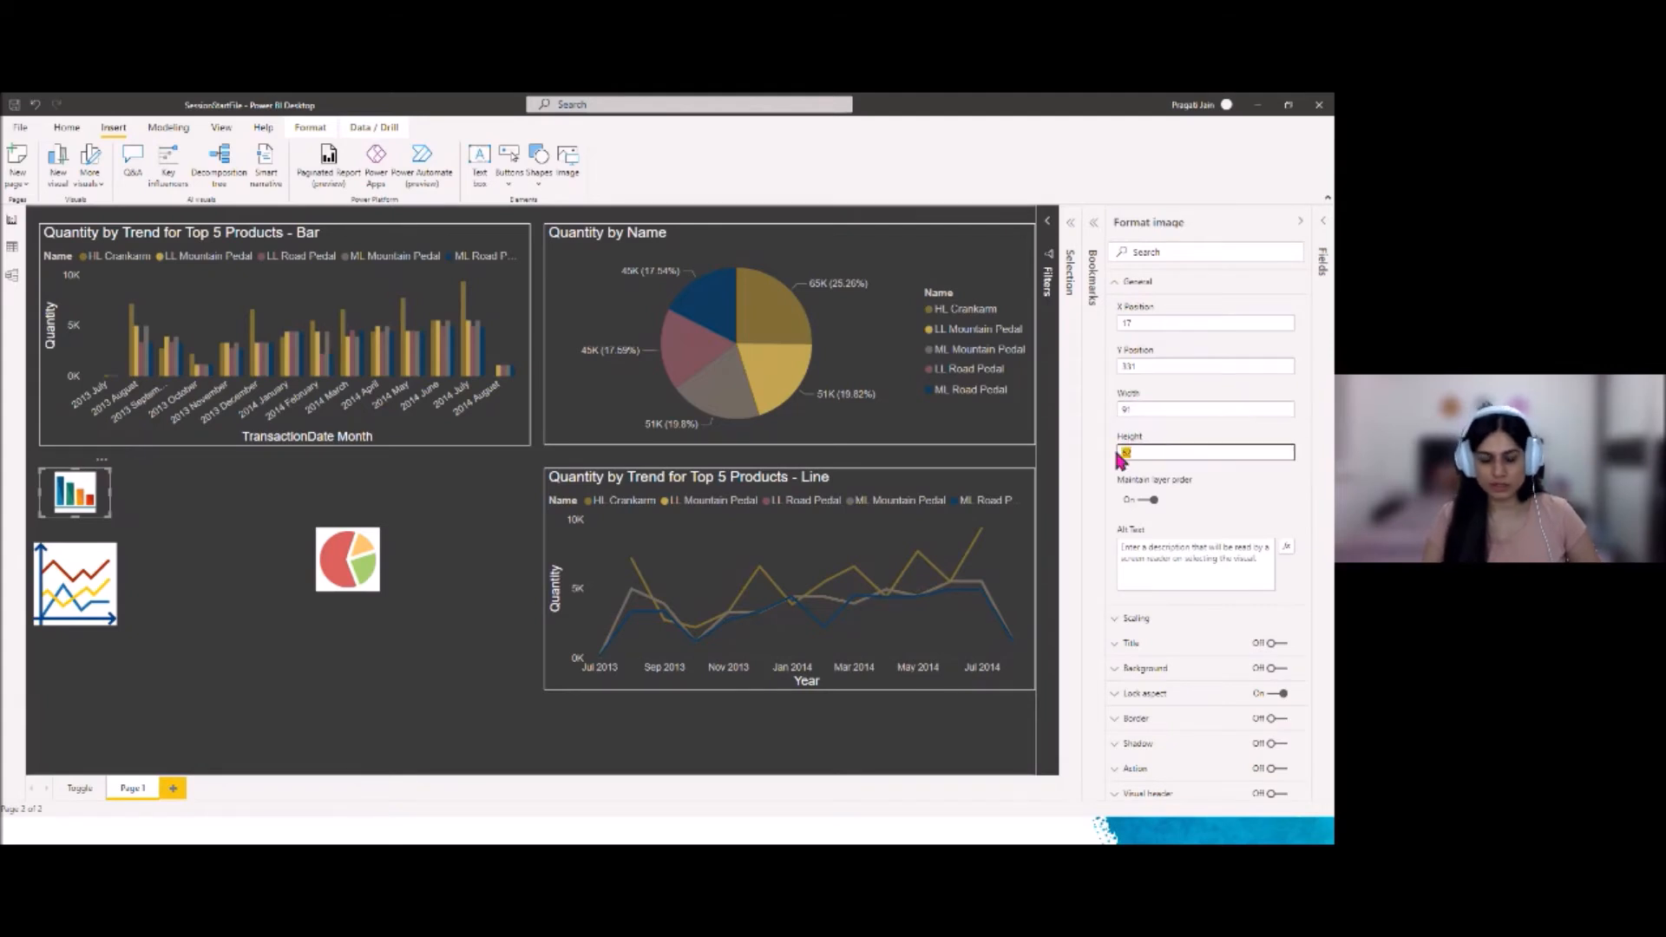
text(91)
key(Return)
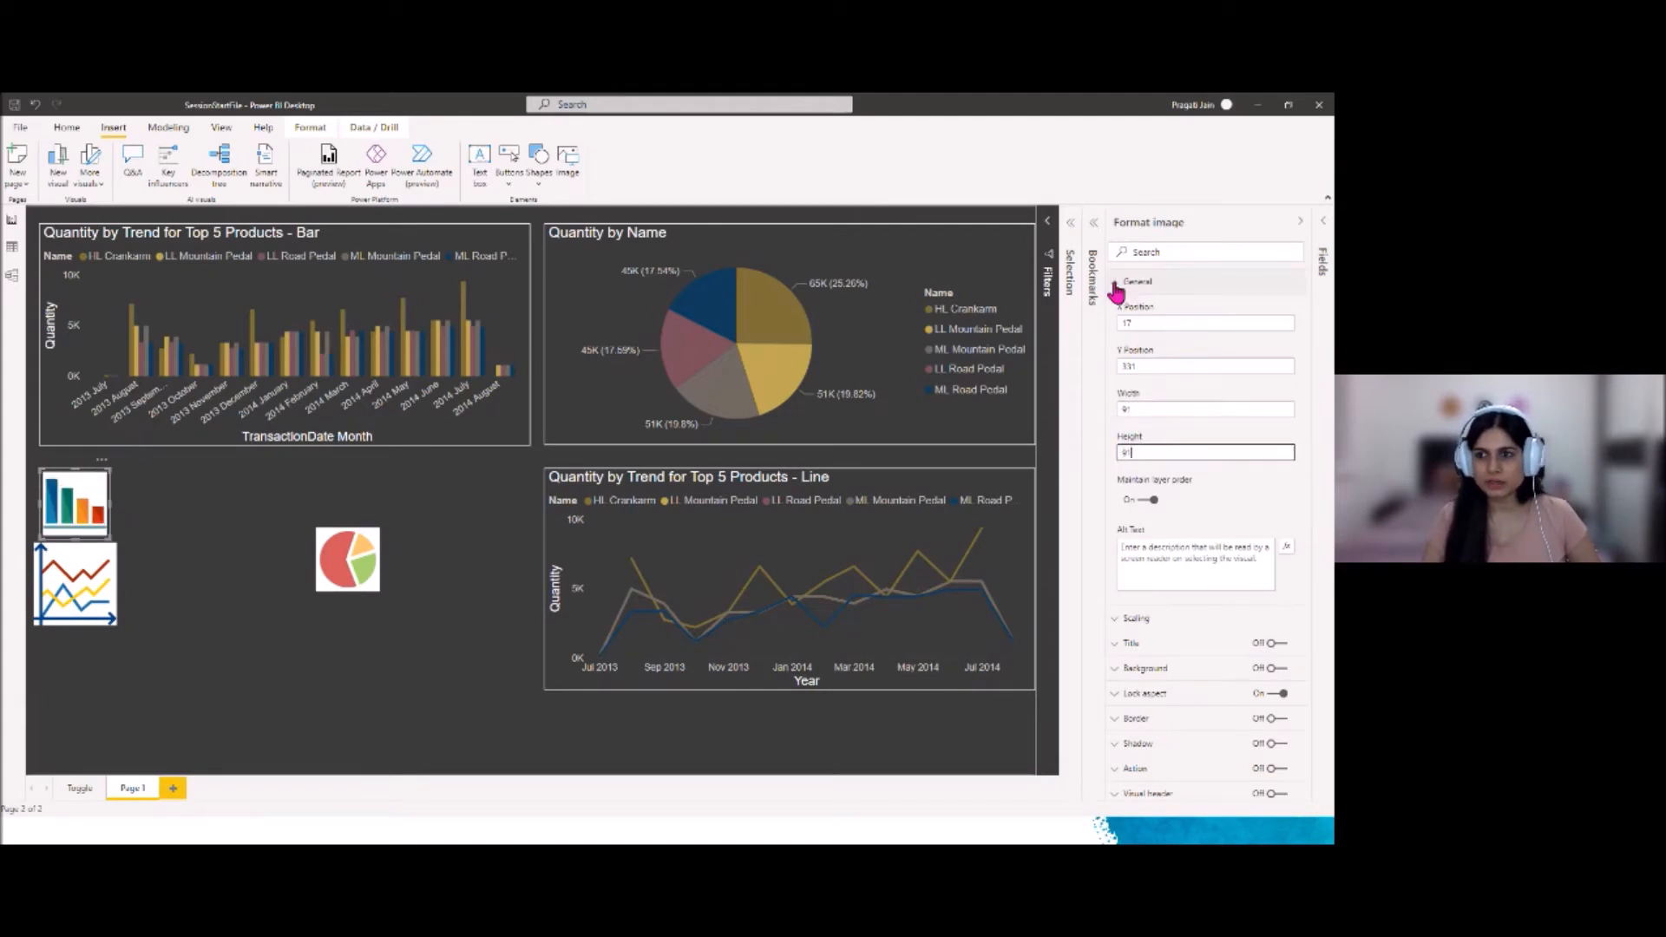
Set the bar icon's scaling to Fit and place it directly left of the pie icon
click(1120, 282)
click(1133, 307)
click(1182, 351)
click(1153, 380)
drag(84, 519, 262, 571)
Set the line icon's image scaling to Fit
click(60, 600)
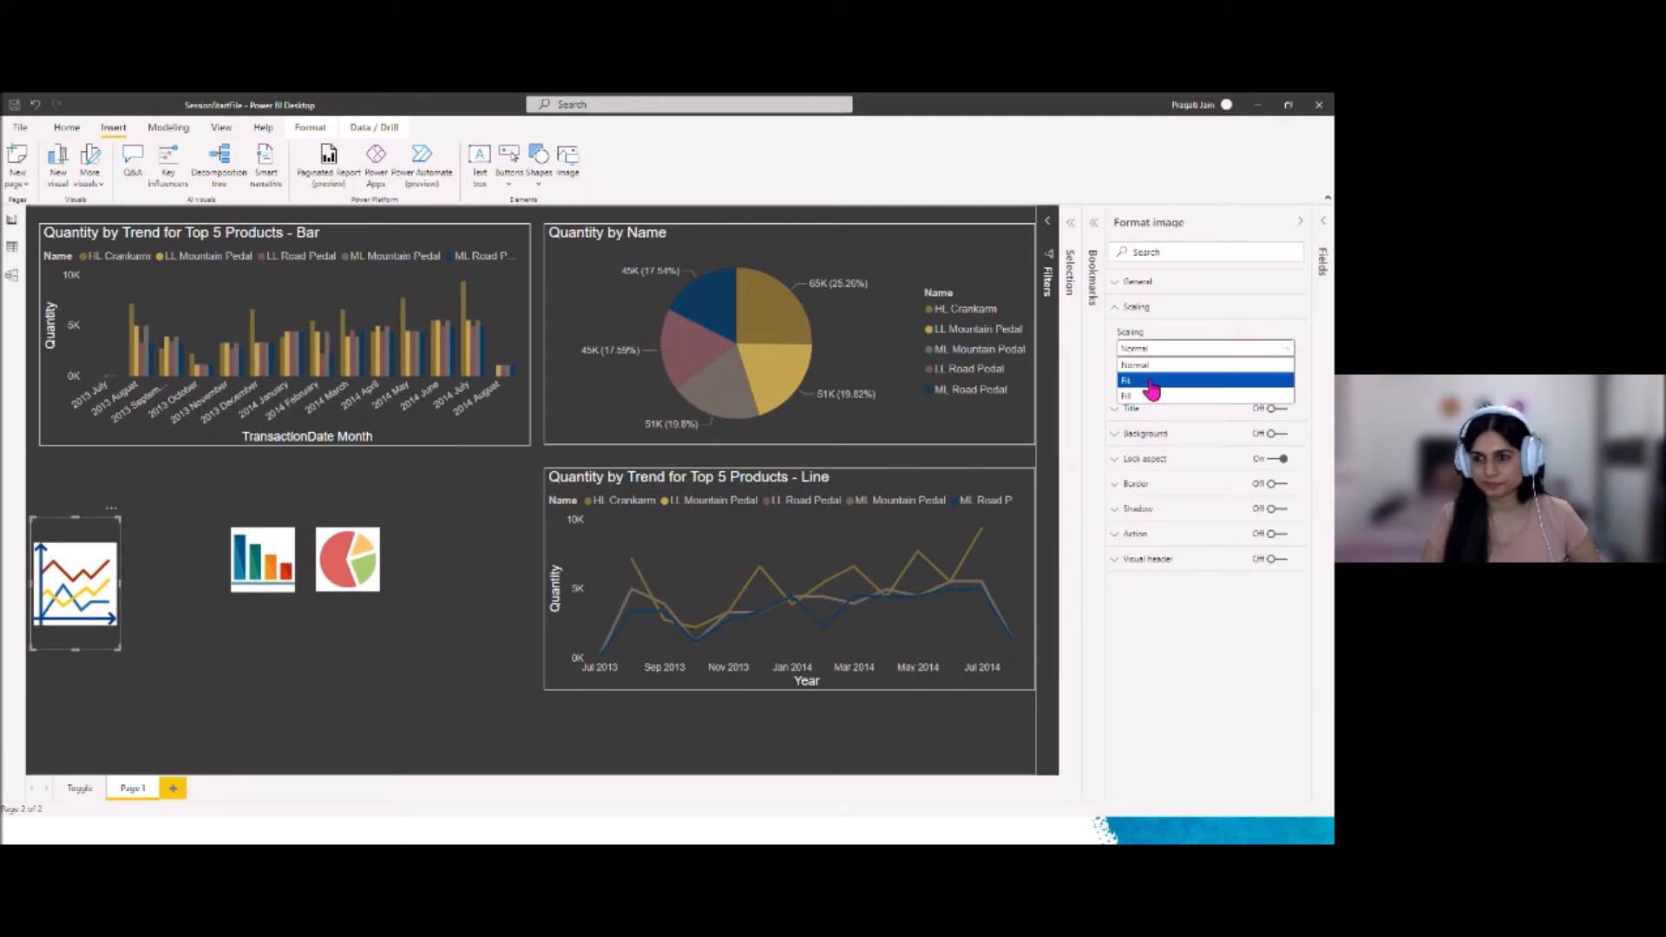
click(1154, 385)
click(1128, 306)
Set the line icon's width and height to 91
click(1128, 281)
drag(1163, 409, 1119, 410)
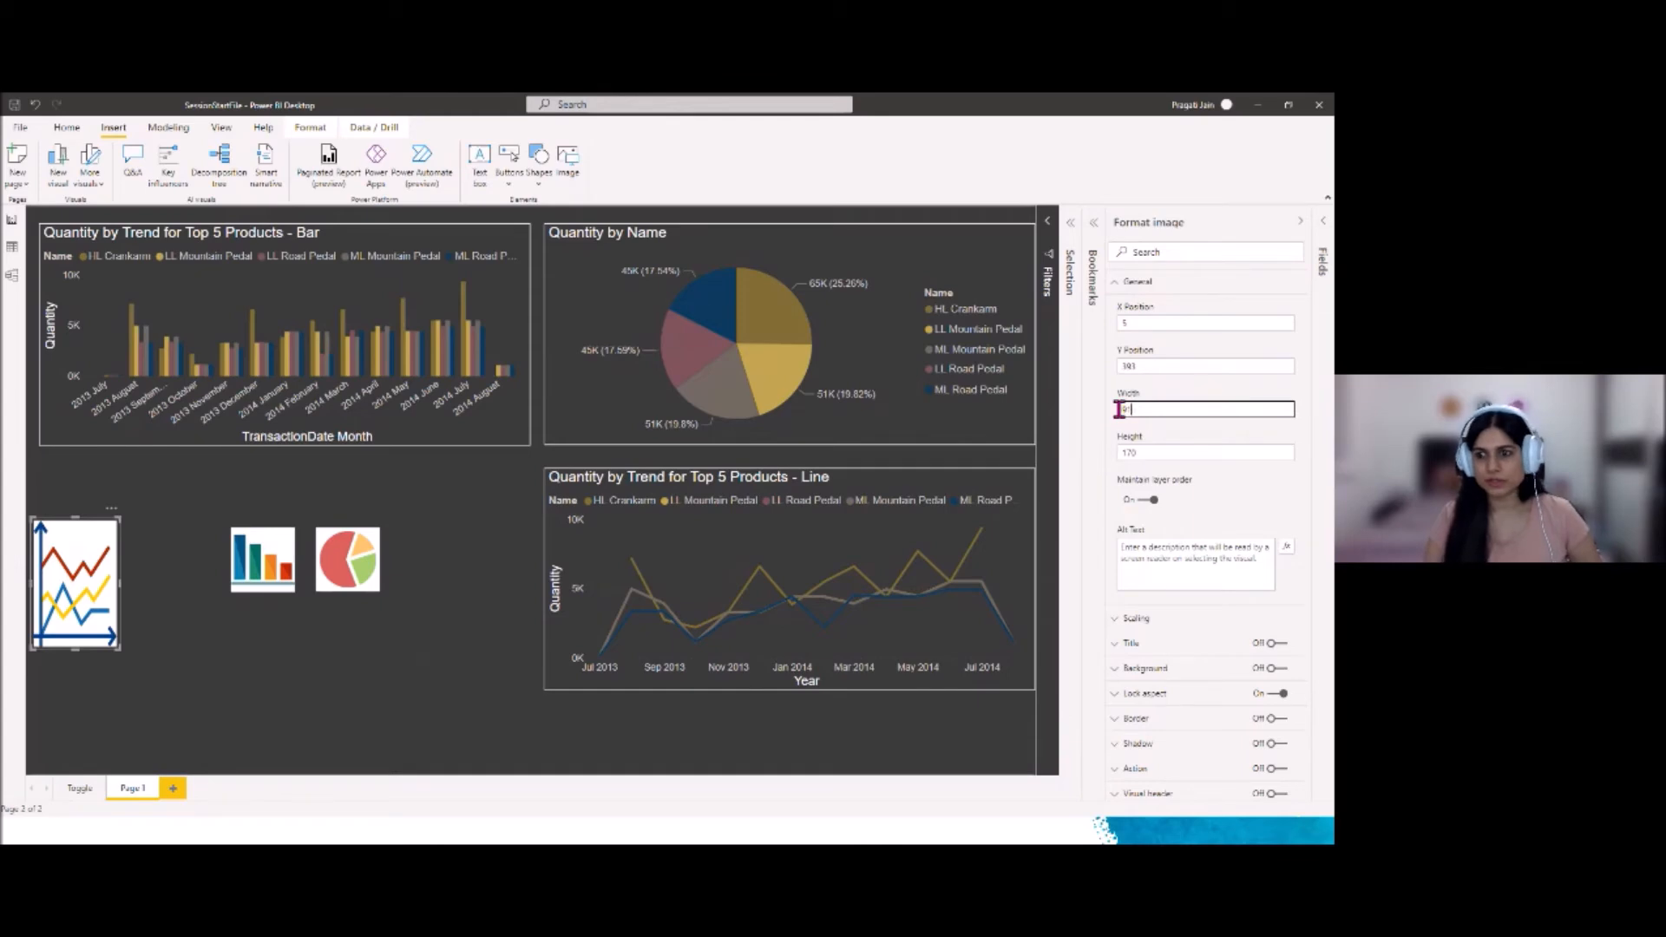
text(91)
key(Return)
drag(1161, 452, 1119, 452)
text(91)
key(Return)
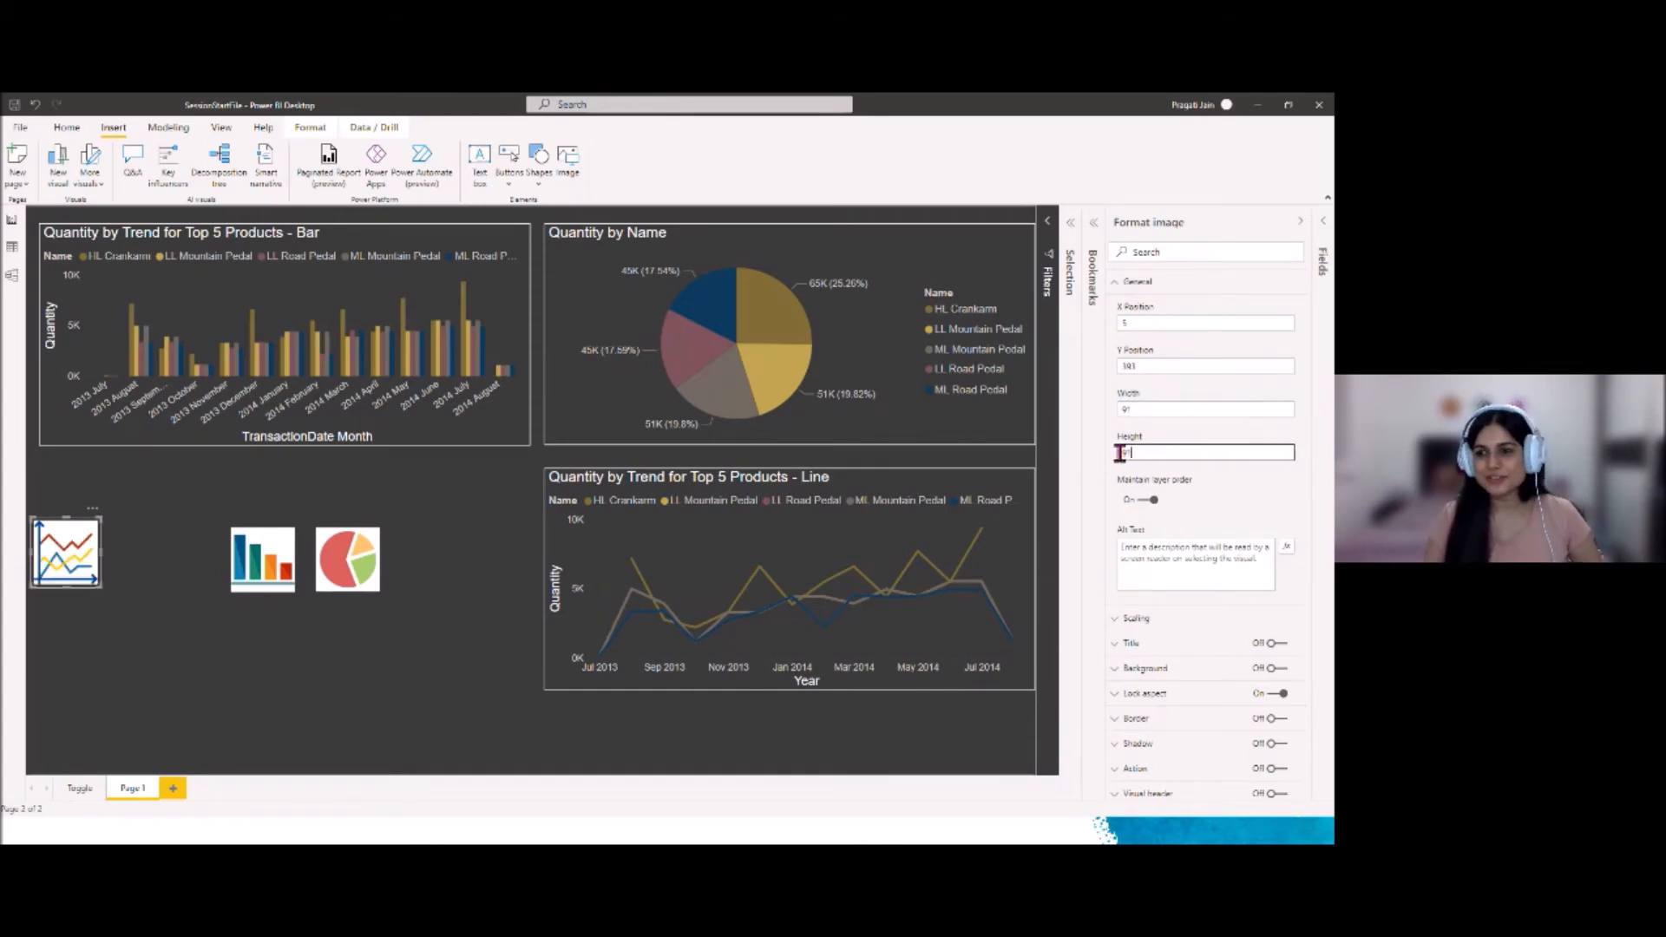
Place the line icon directly left of the bar icon so the three icons form a row
click(1124, 282)
drag(70, 552, 181, 562)
click(309, 662)
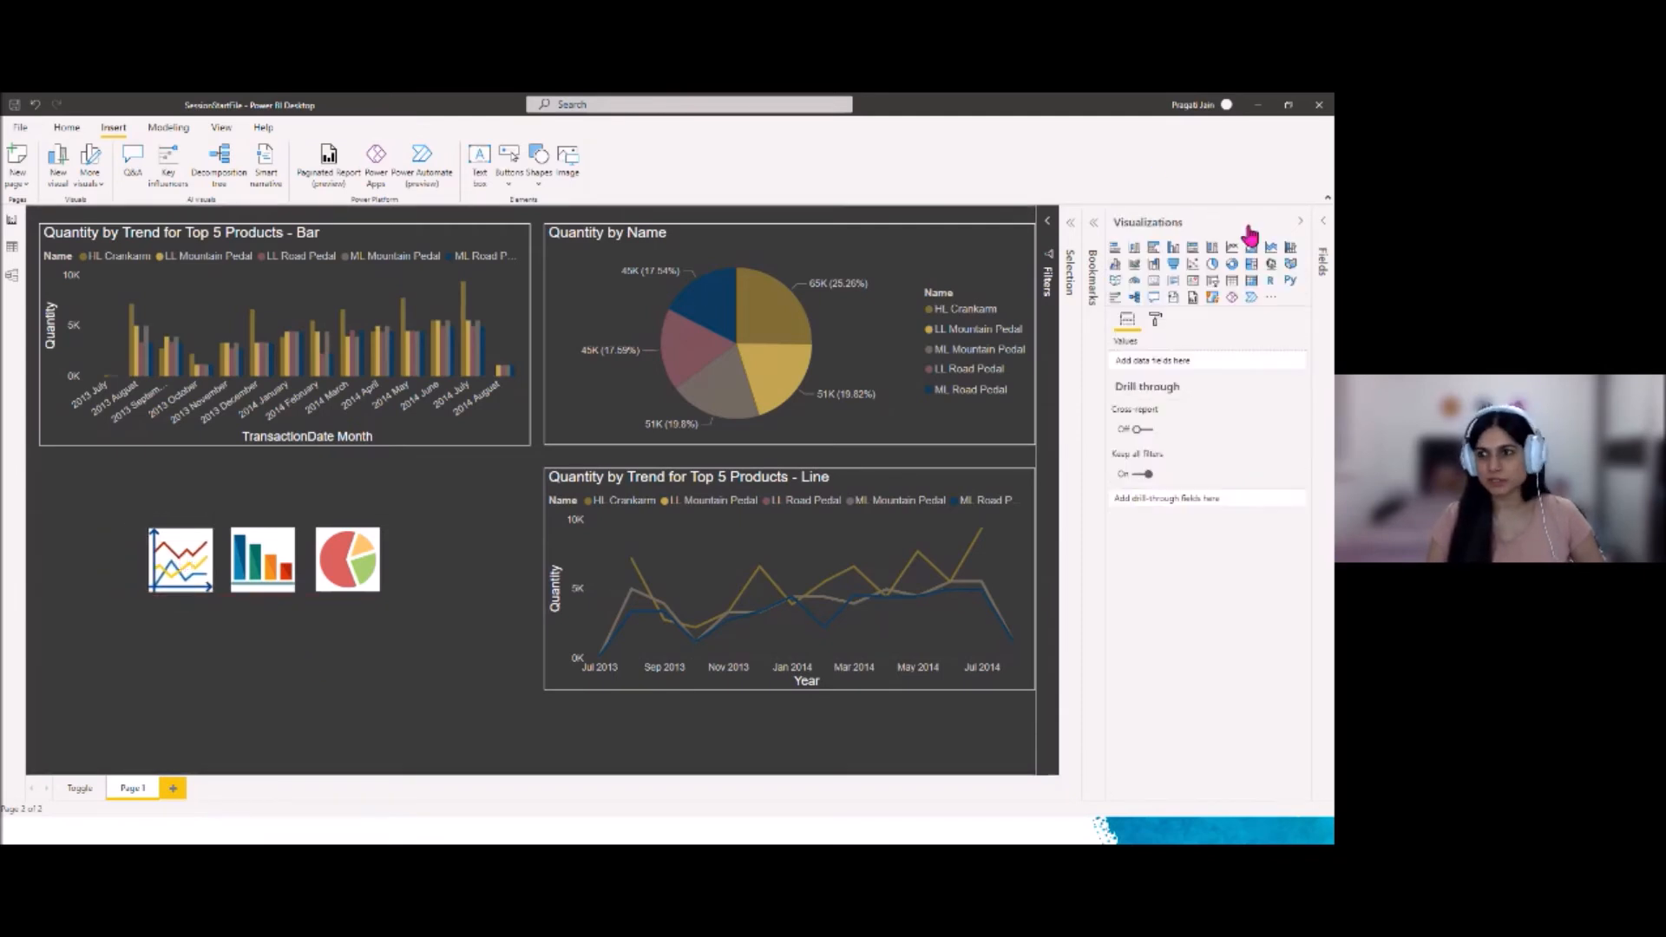
Show the Bookmarks and Selection panes and widen the Selection pane so the full visual names fit
click(1298, 223)
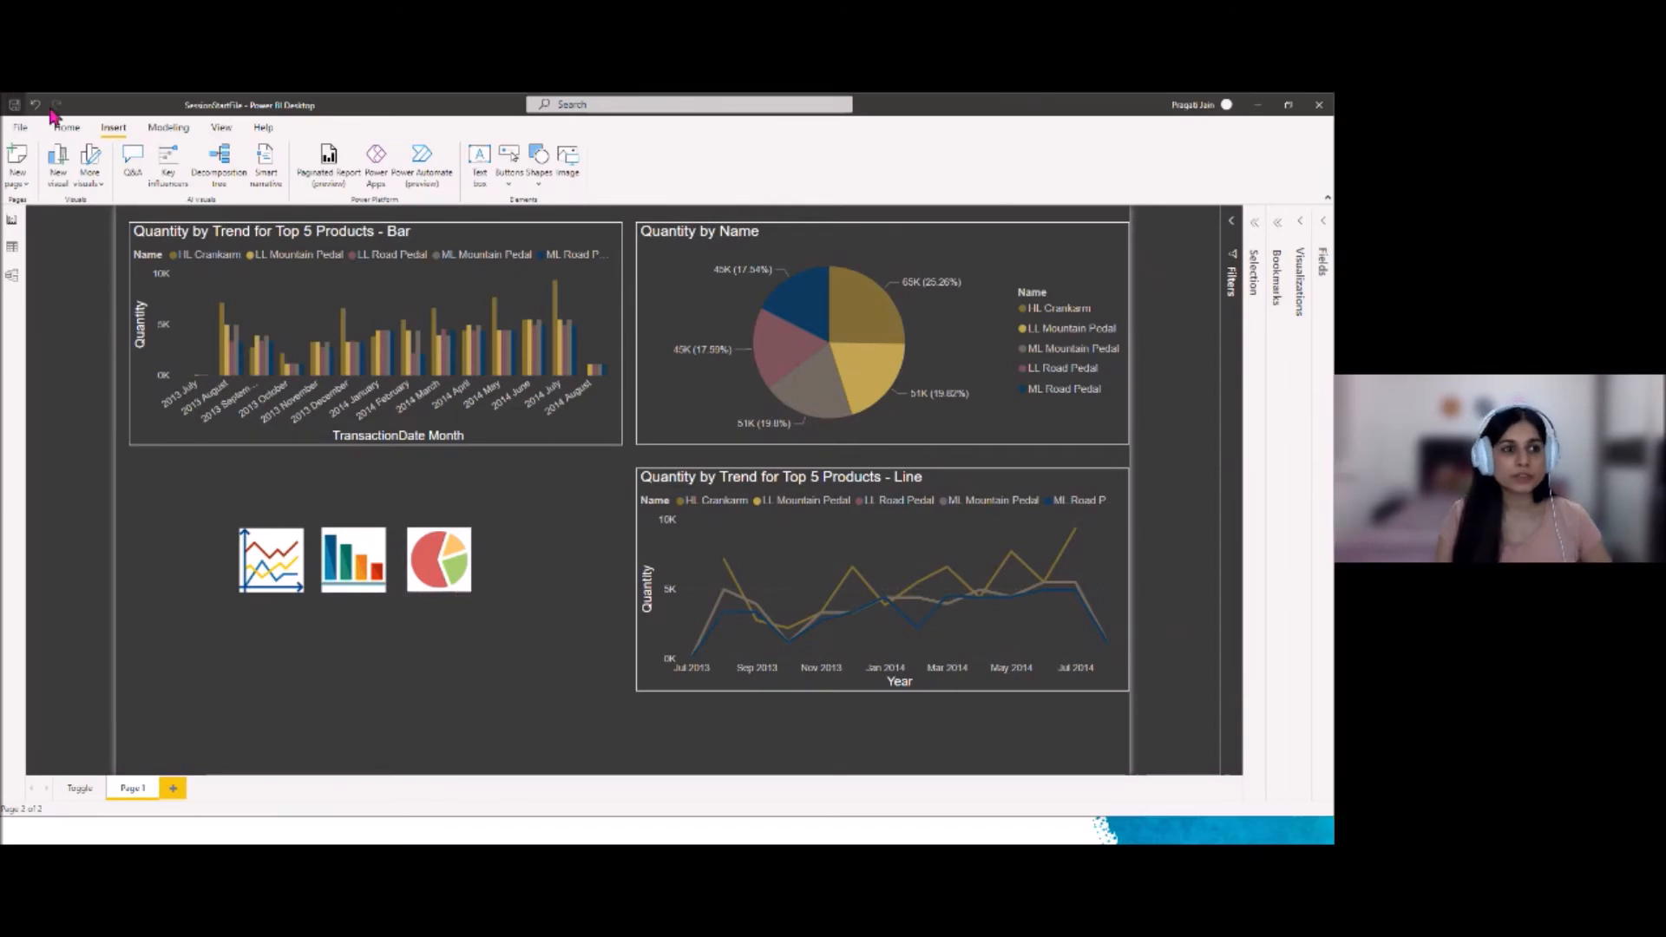
click(64, 132)
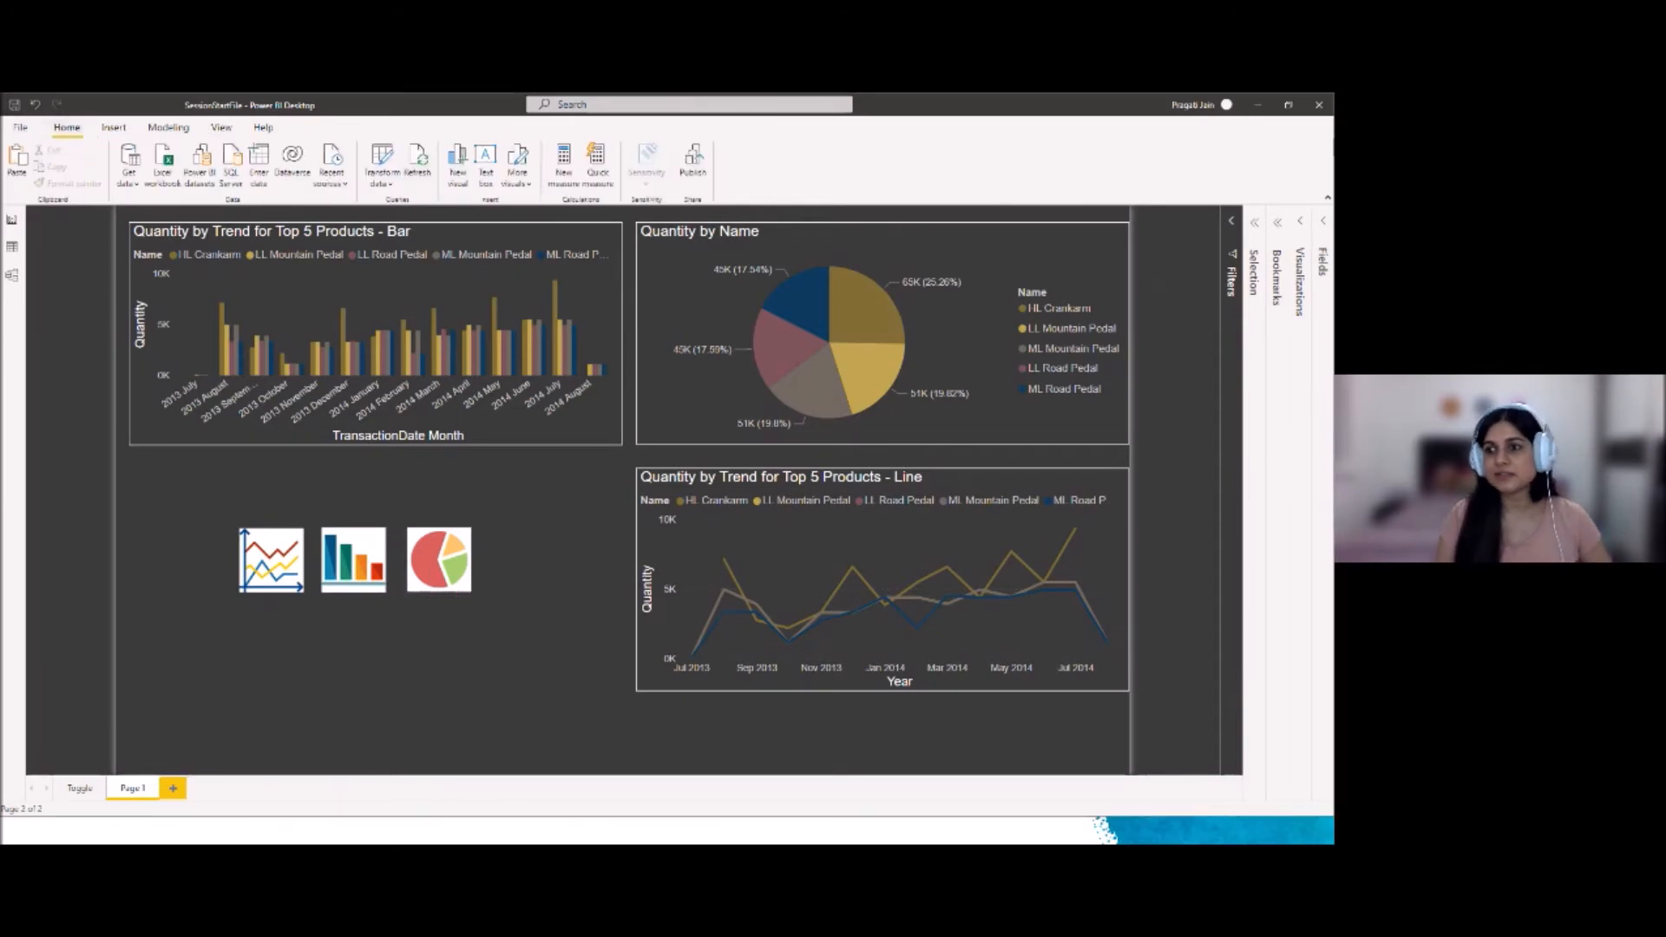
click(1277, 228)
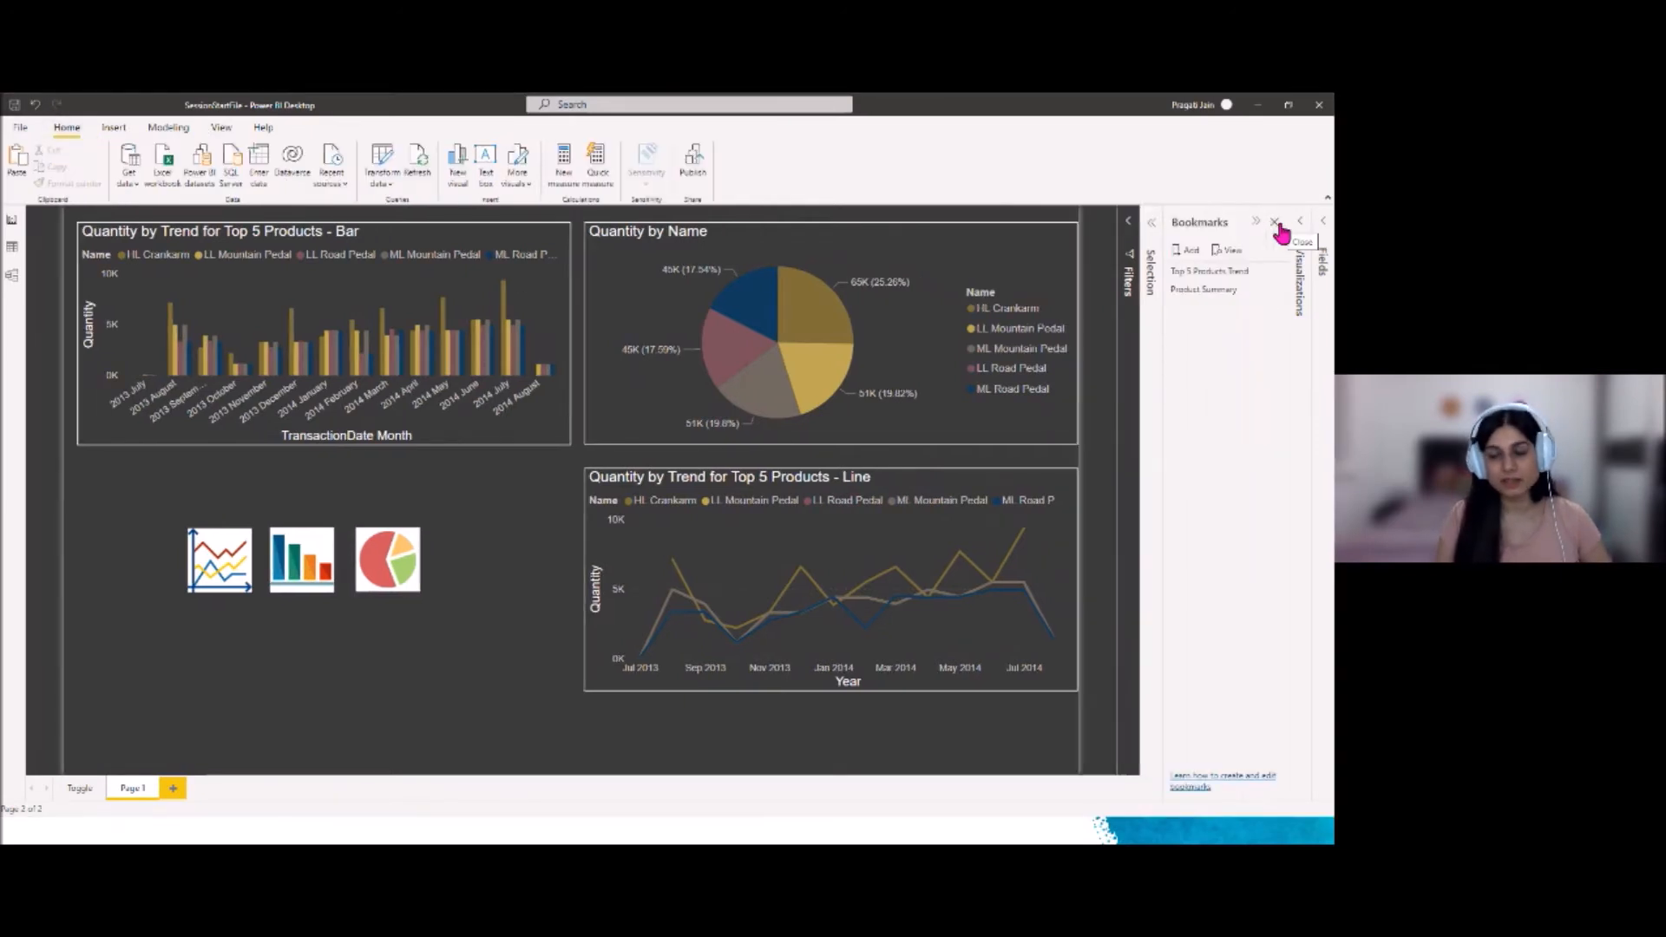
click(1152, 227)
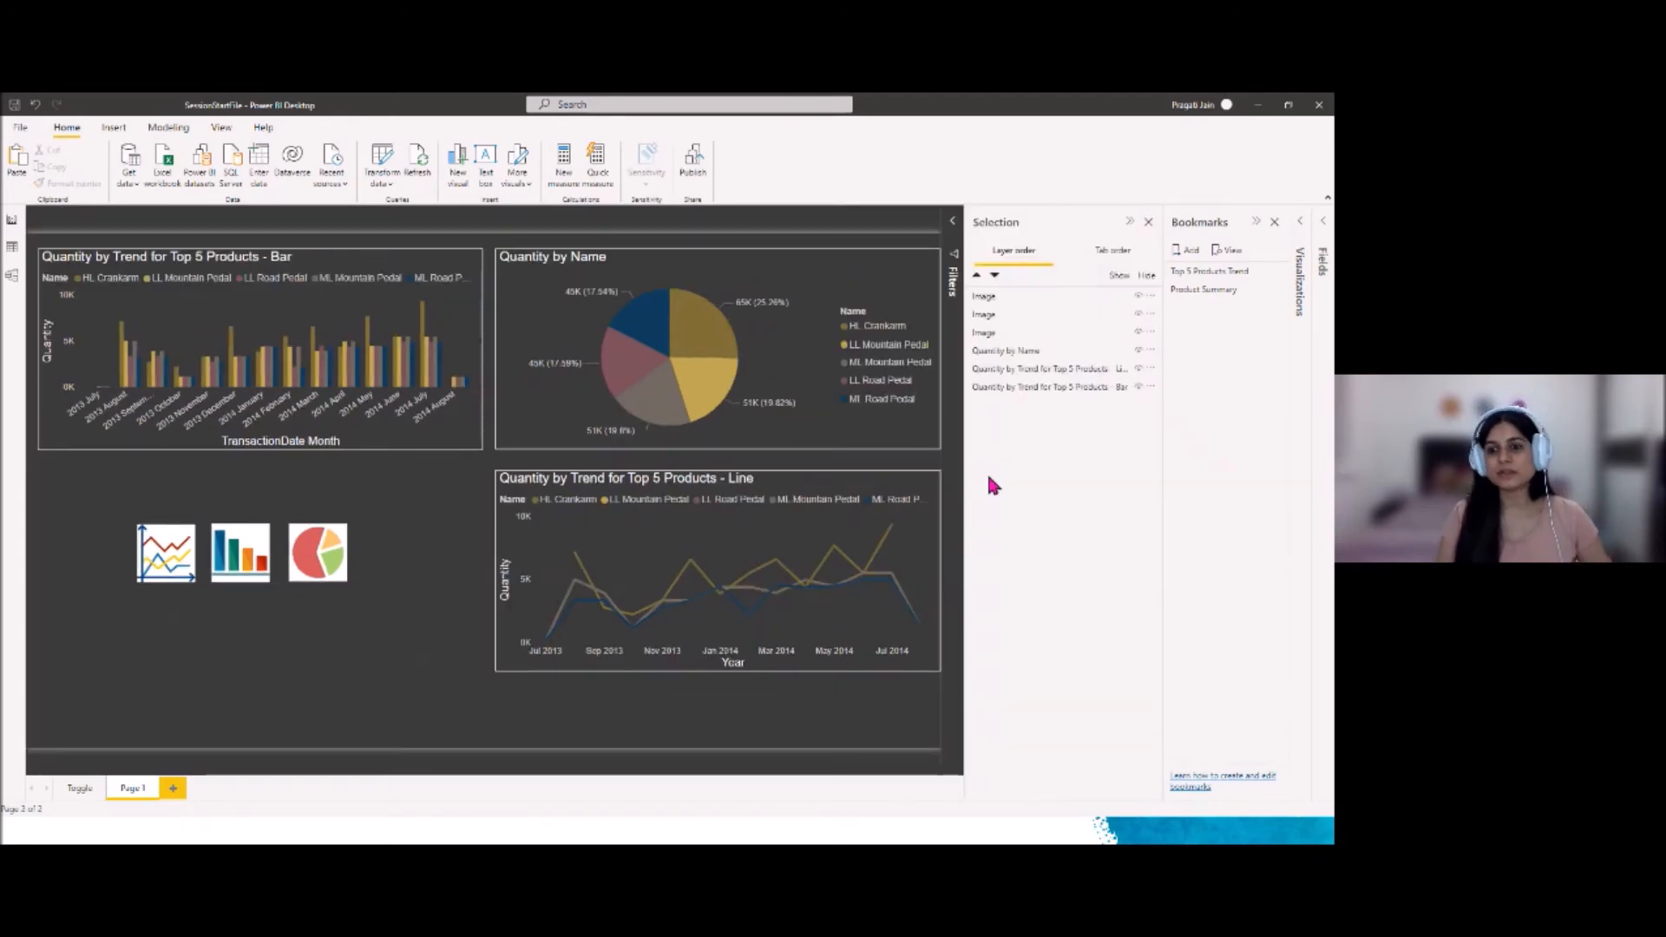
mouse_move(966, 457)
mouse_down()
mouse_move(887, 460)
mouse_move(942, 459)
mouse_up()
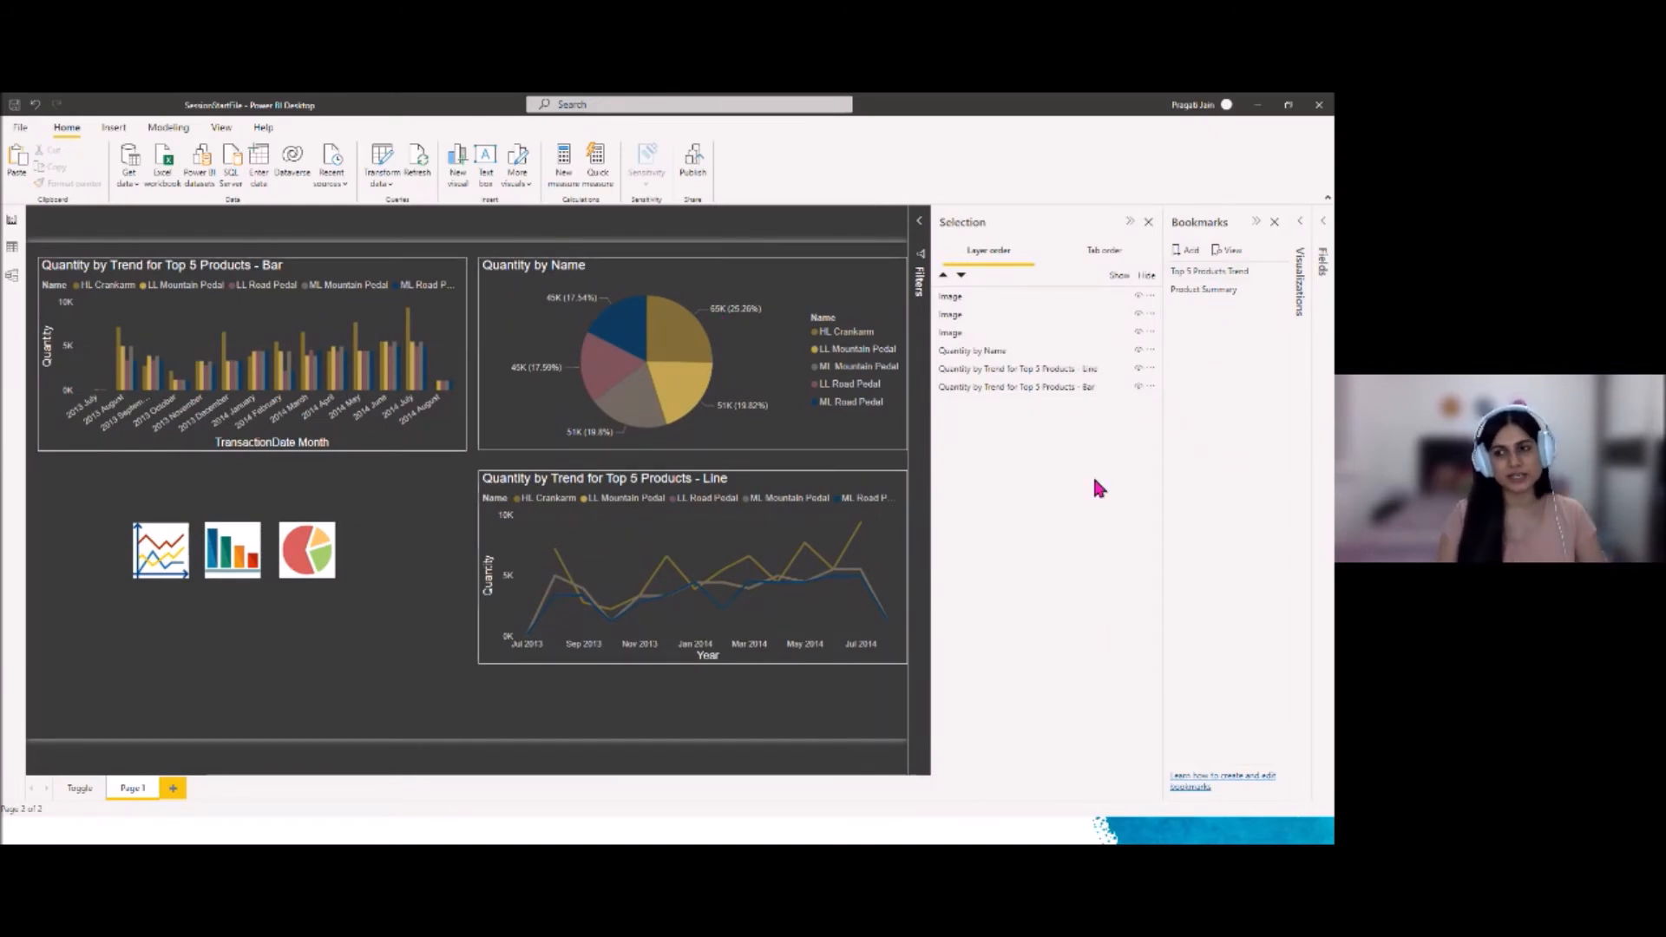
Add a new bookmark and rename it Line Chart
click(1186, 251)
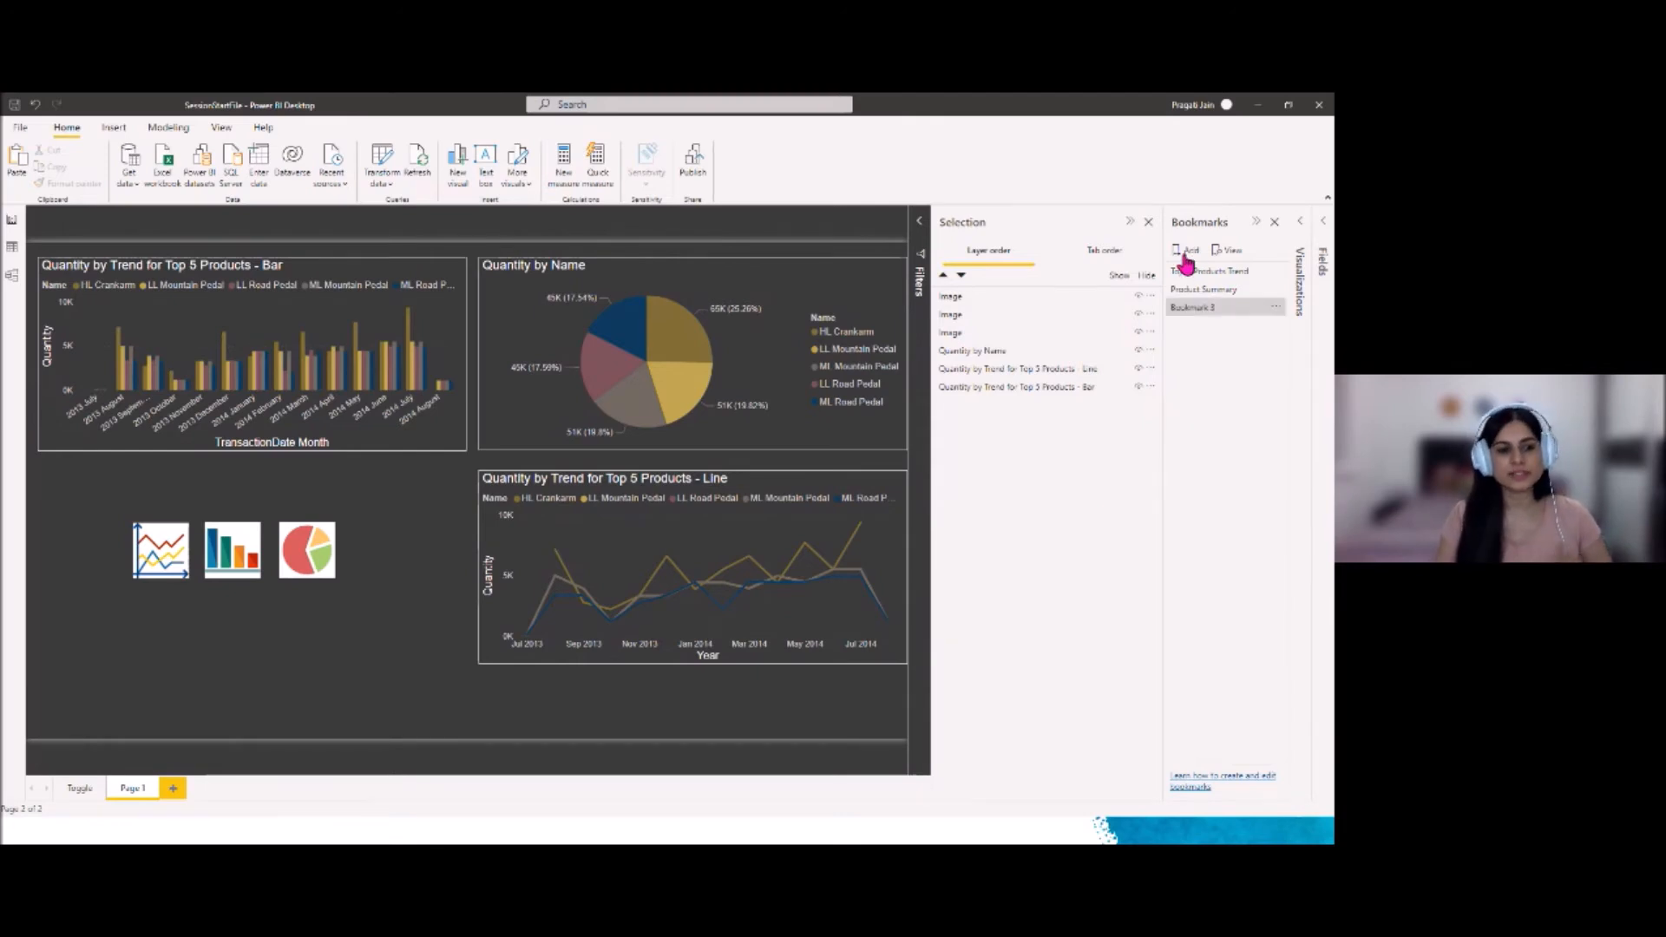
click(1275, 307)
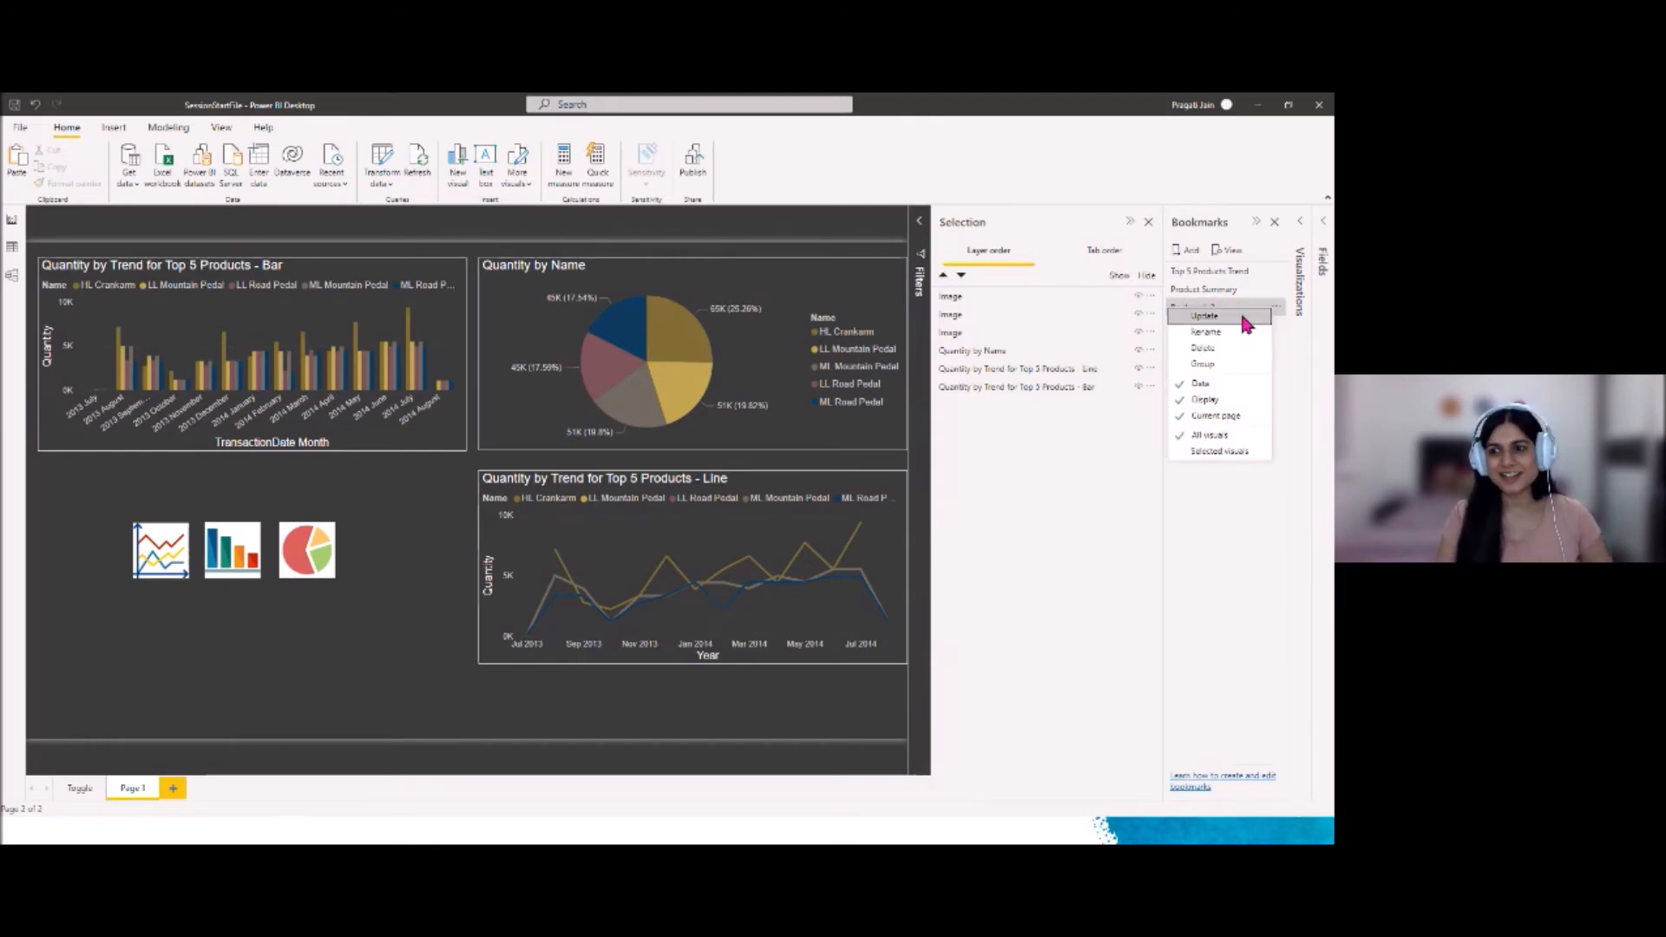
click(1206, 332)
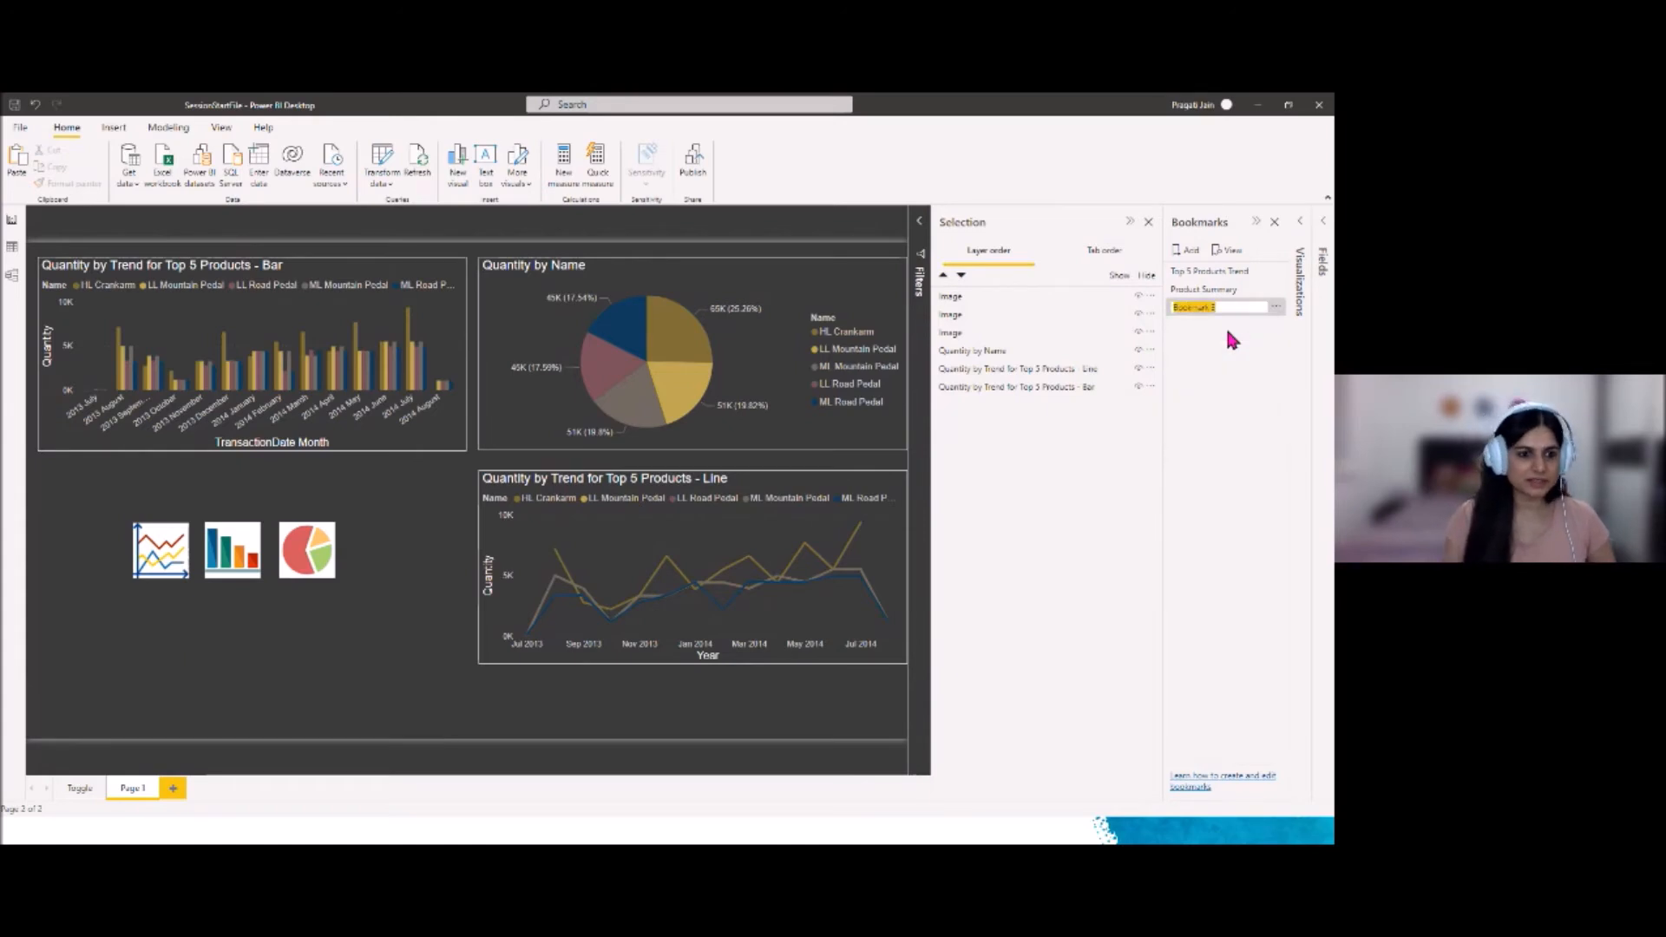
text(Lin)
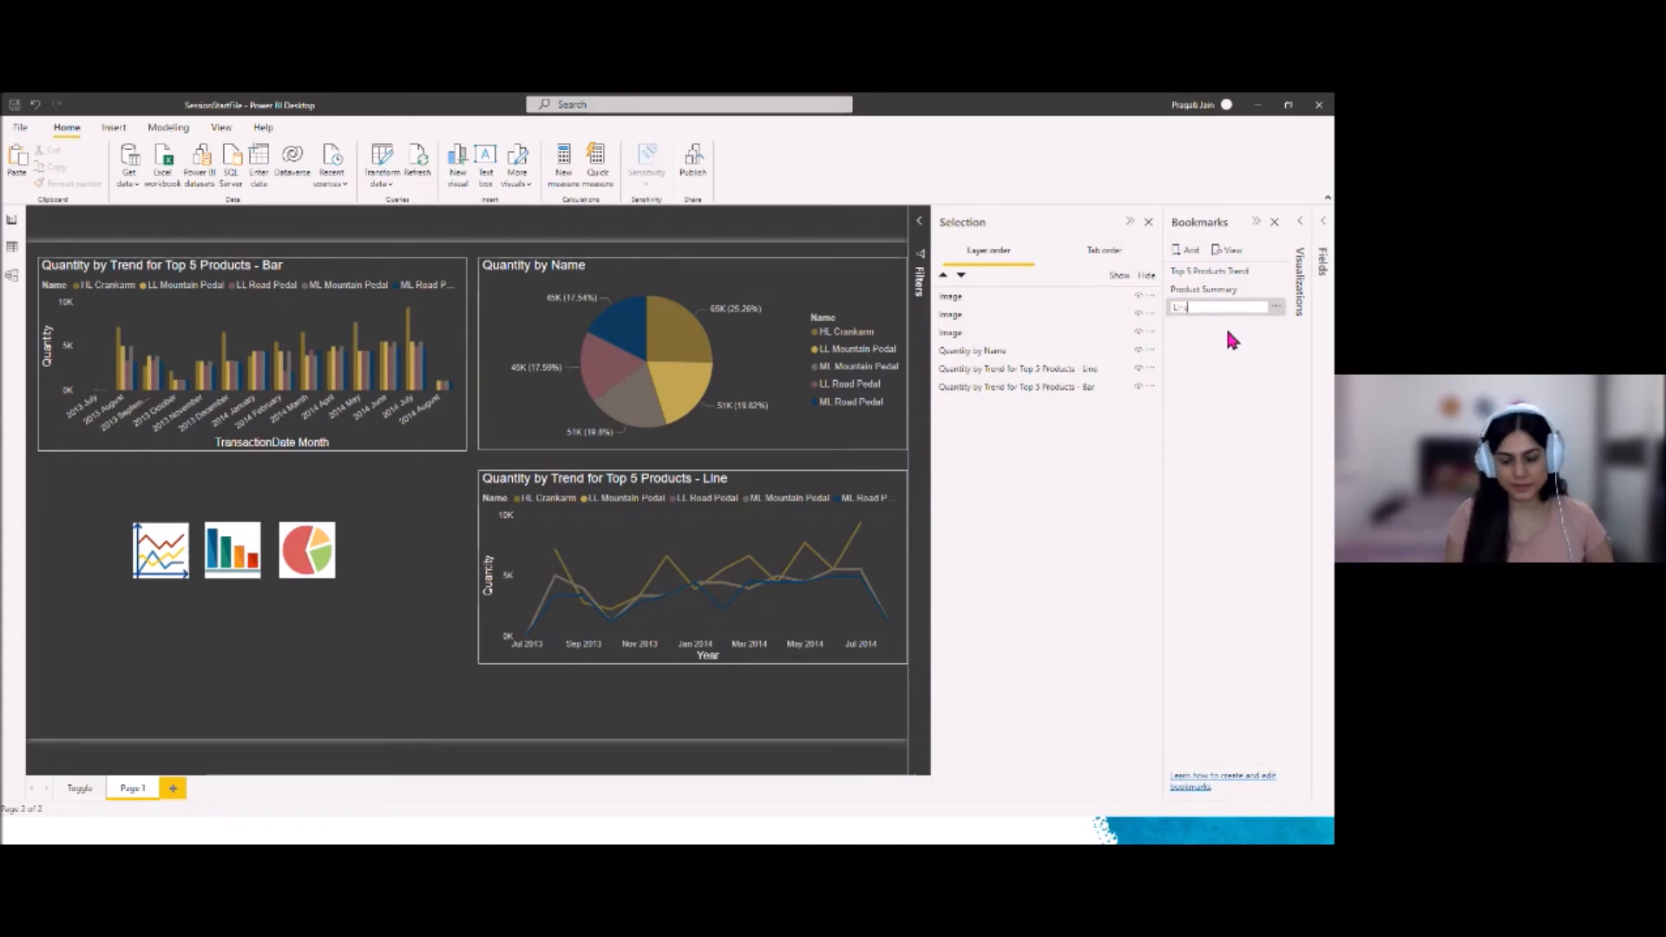
text(e Chart)
key(Return)
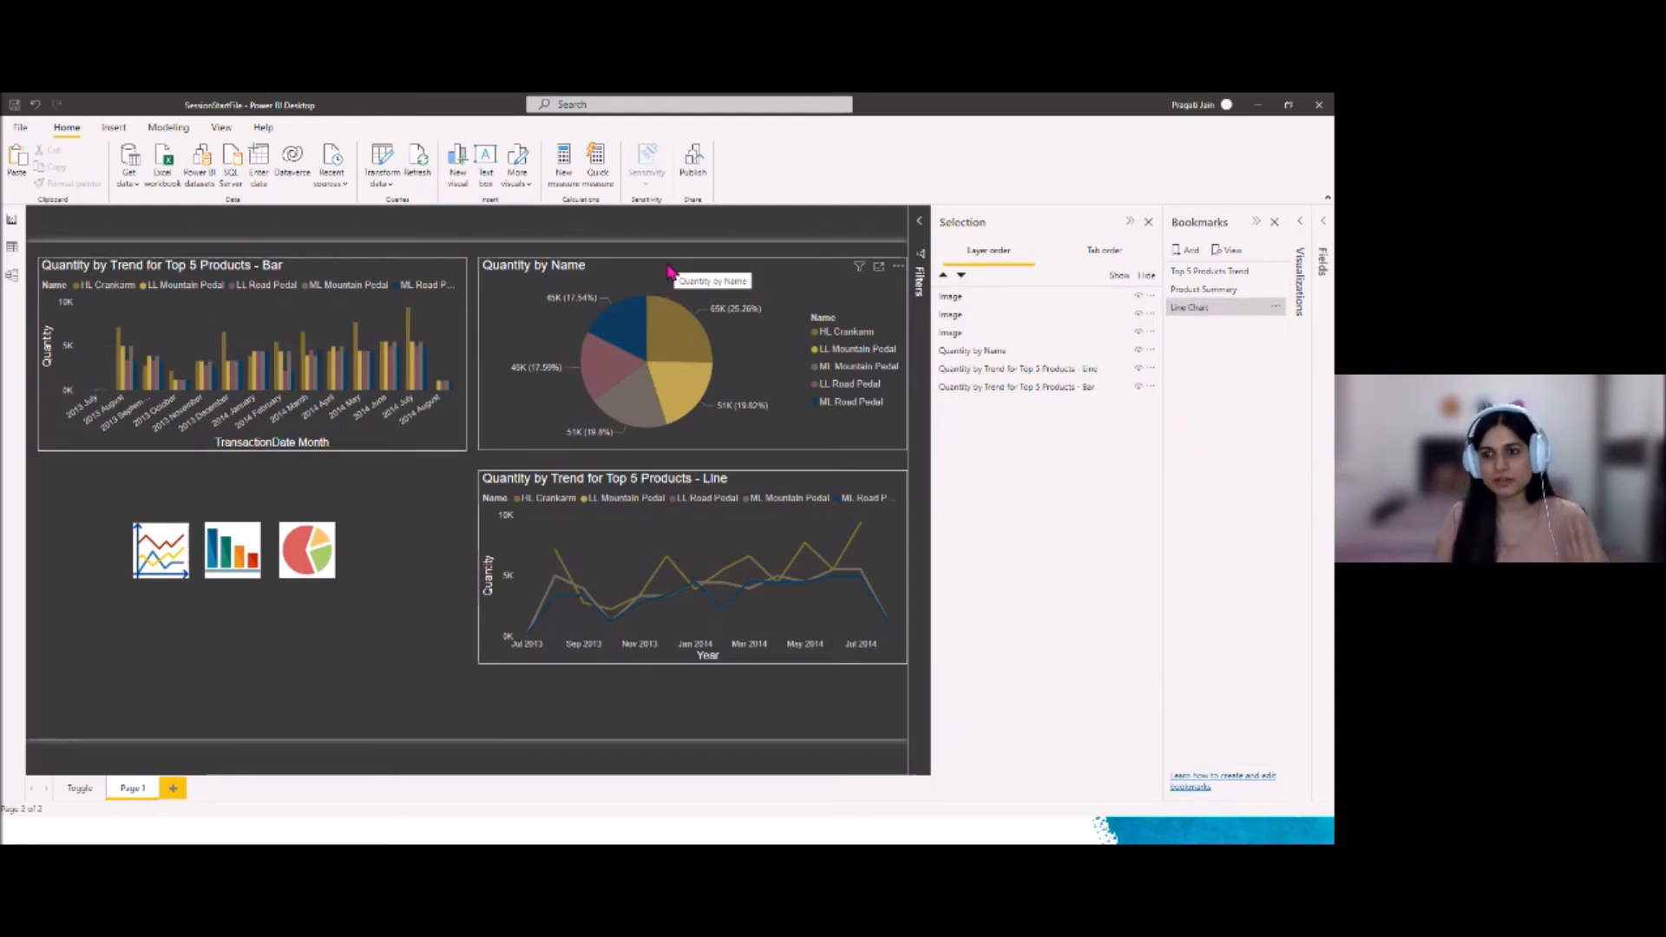
Hide the top 5 products bar chart and the Quantity by Name pie chart, leaving the line chart shown
click(1139, 387)
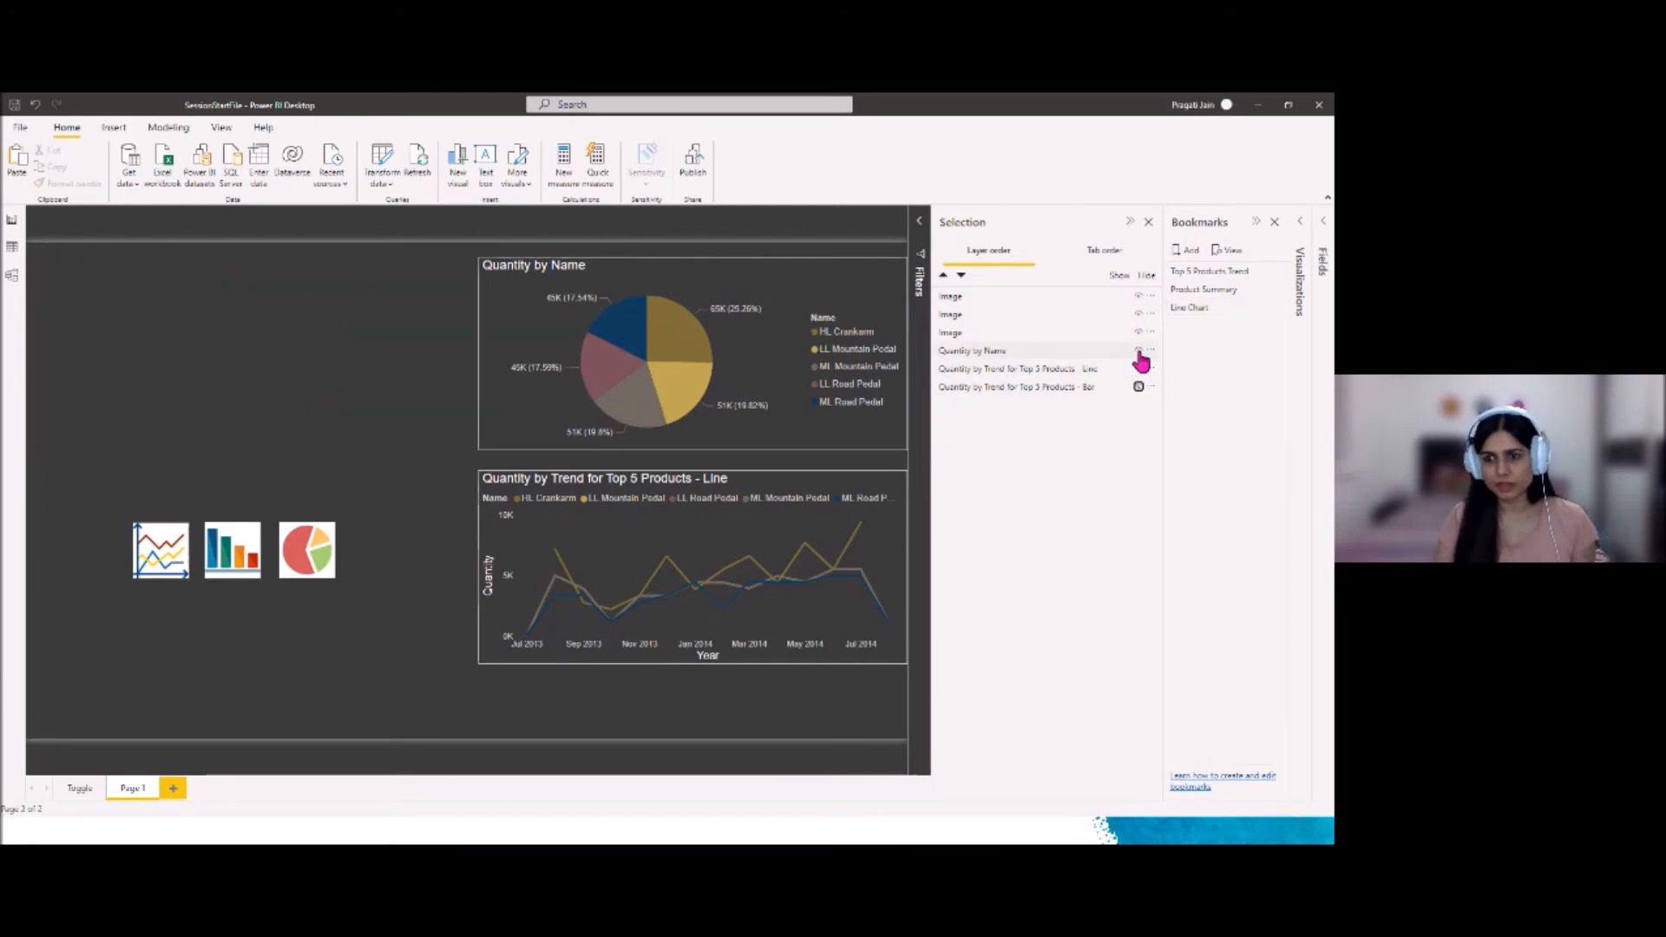
click(1139, 352)
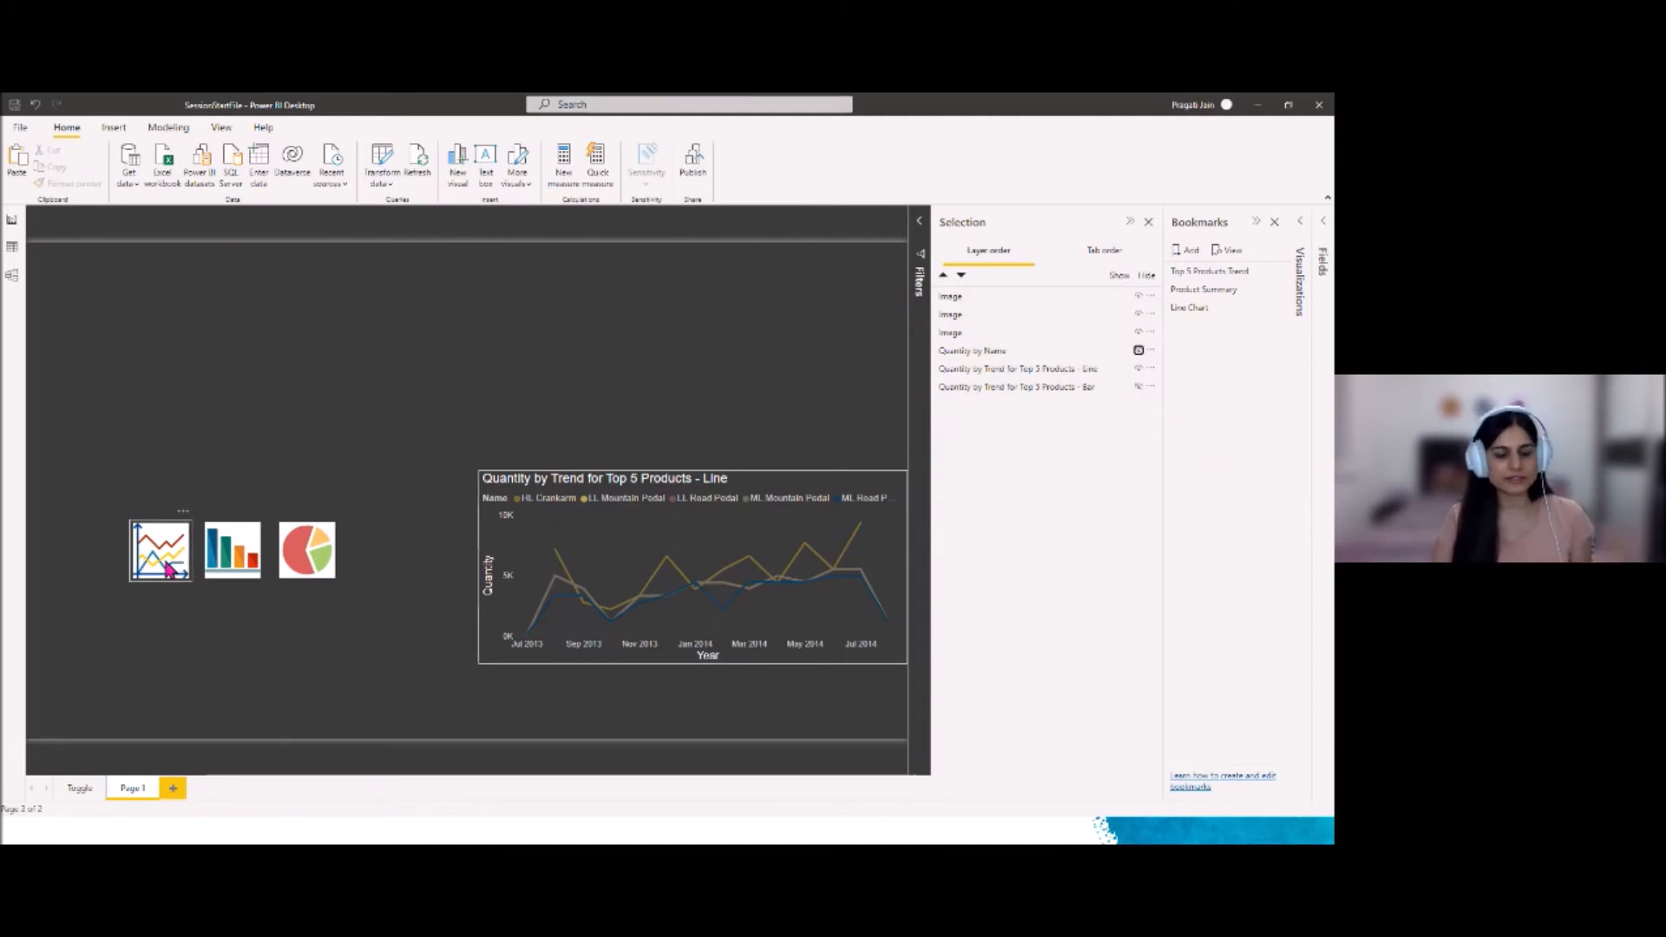
Update the Line Chart bookmark to the current view, and test it by applying it after unhiding the pie and bar charts
click(1273, 310)
click(1274, 321)
click(1139, 351)
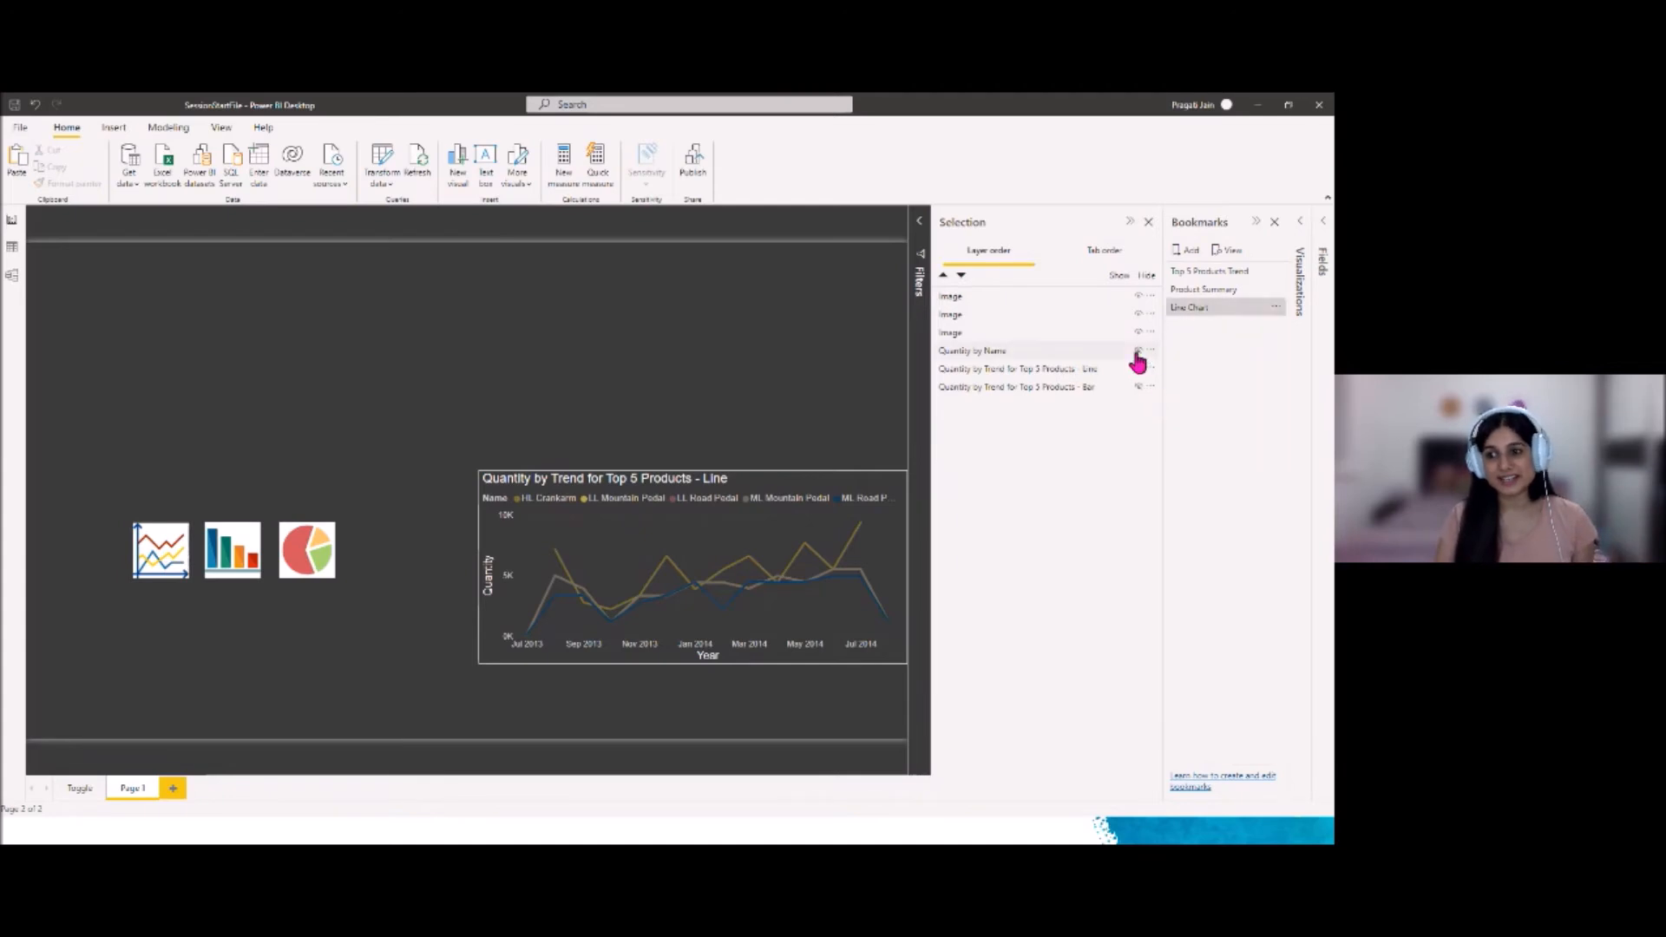
click(1139, 388)
click(1196, 311)
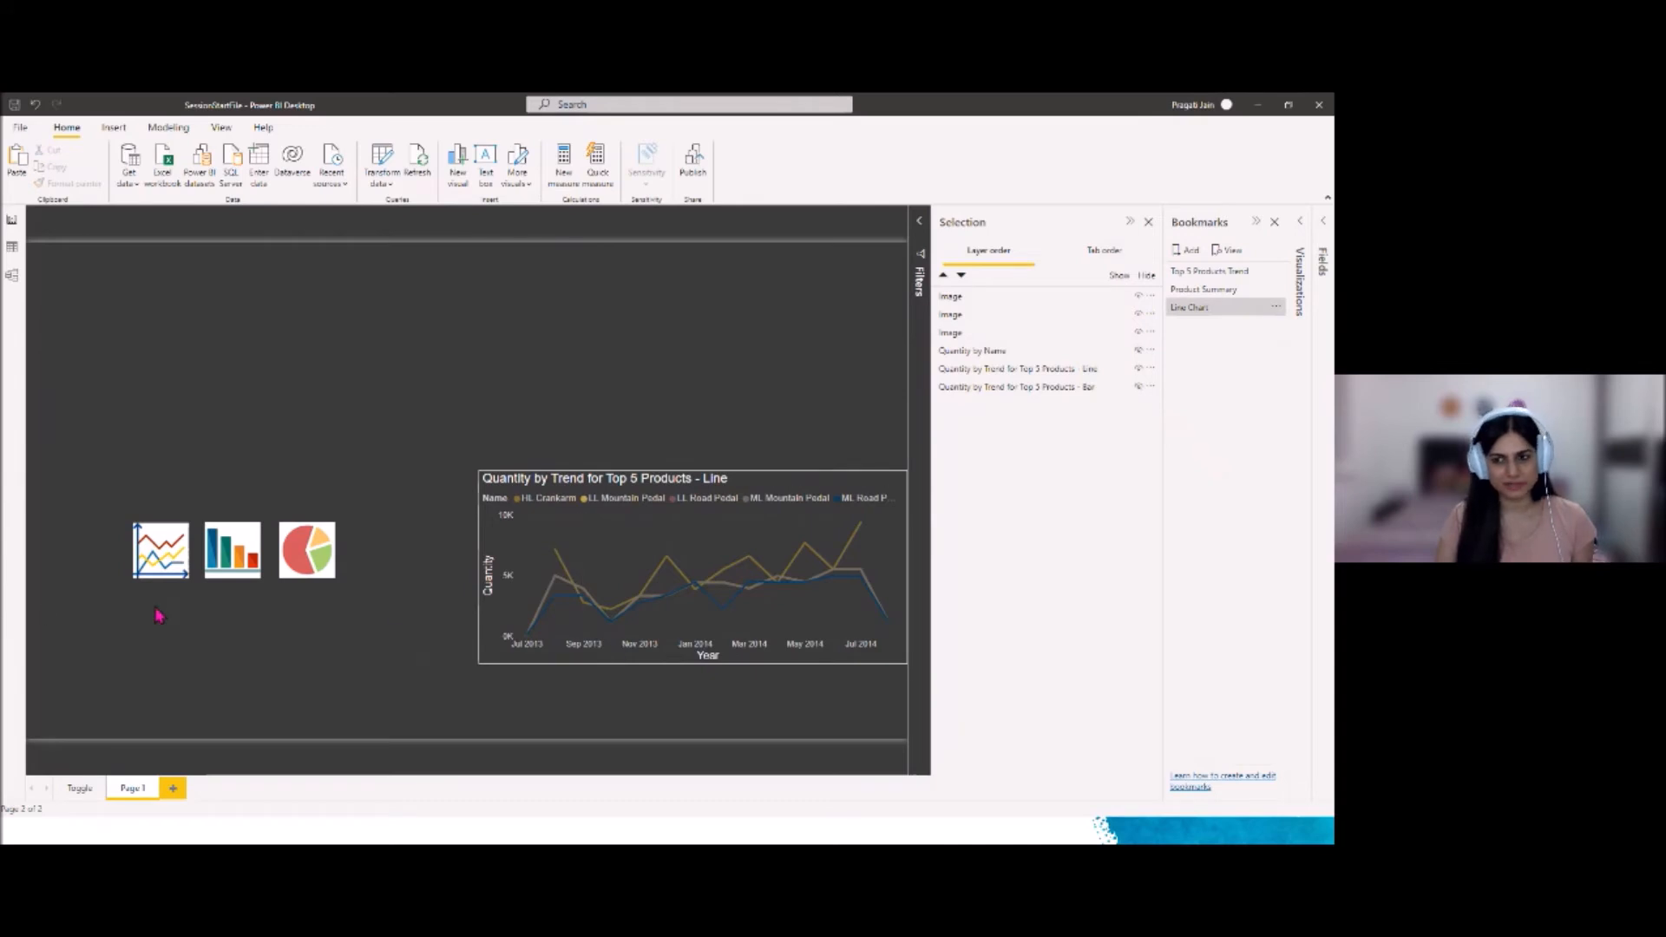
Unhide the bar and pie charts, and add a new bookmark named Bar Chart
click(1138, 387)
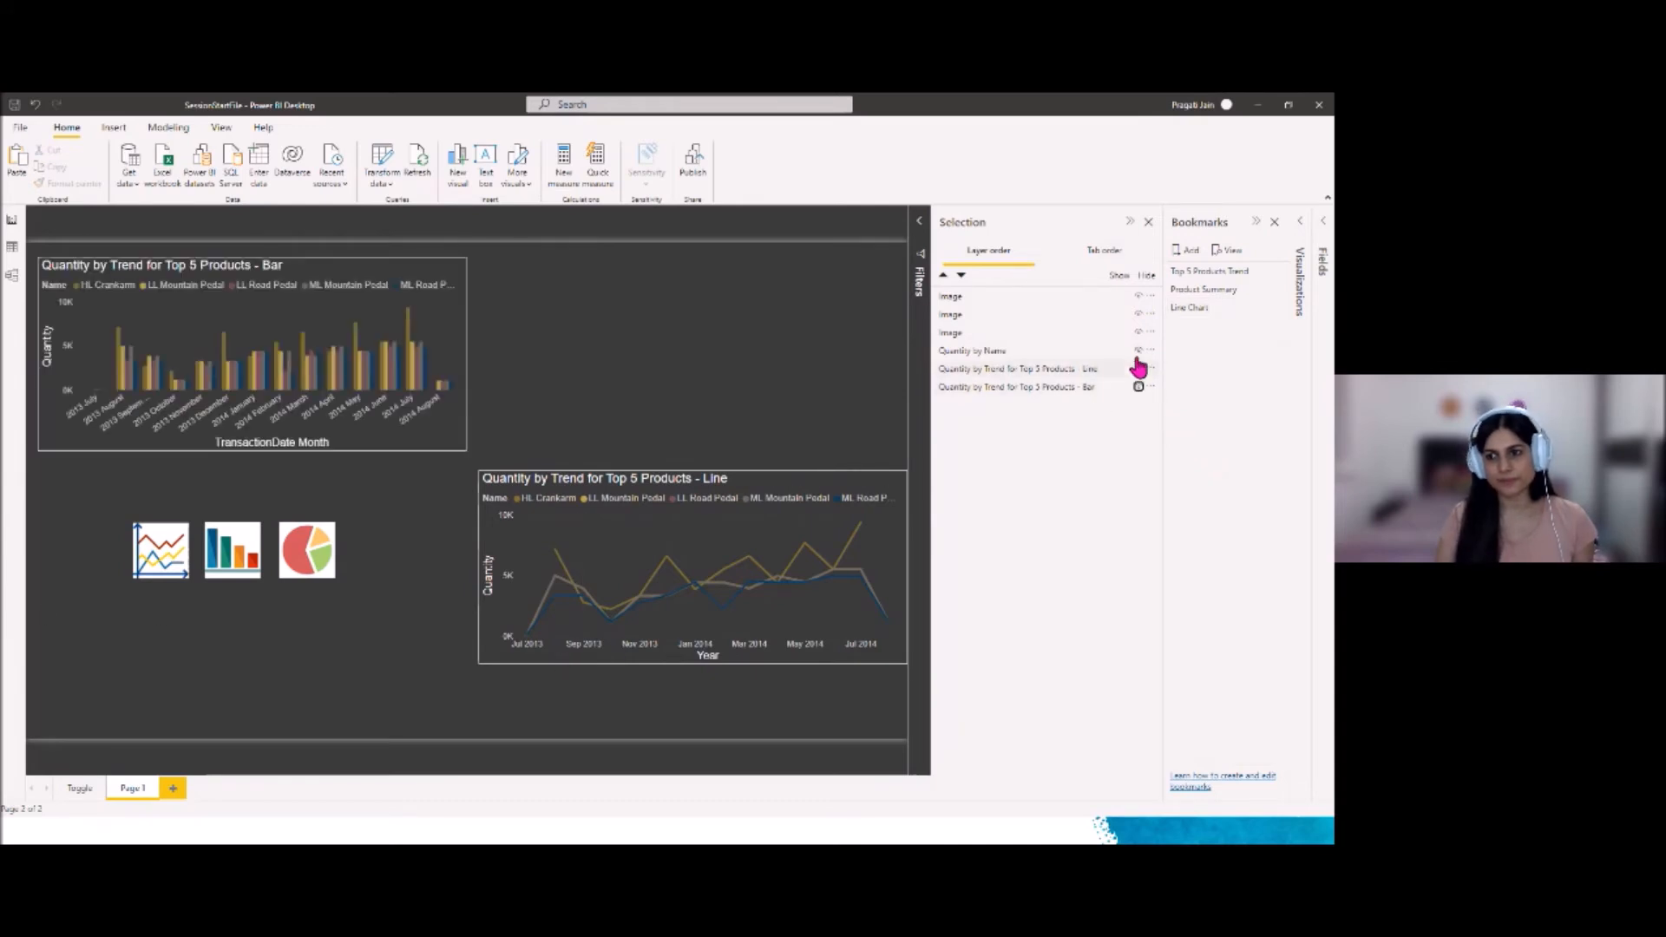
click(1138, 351)
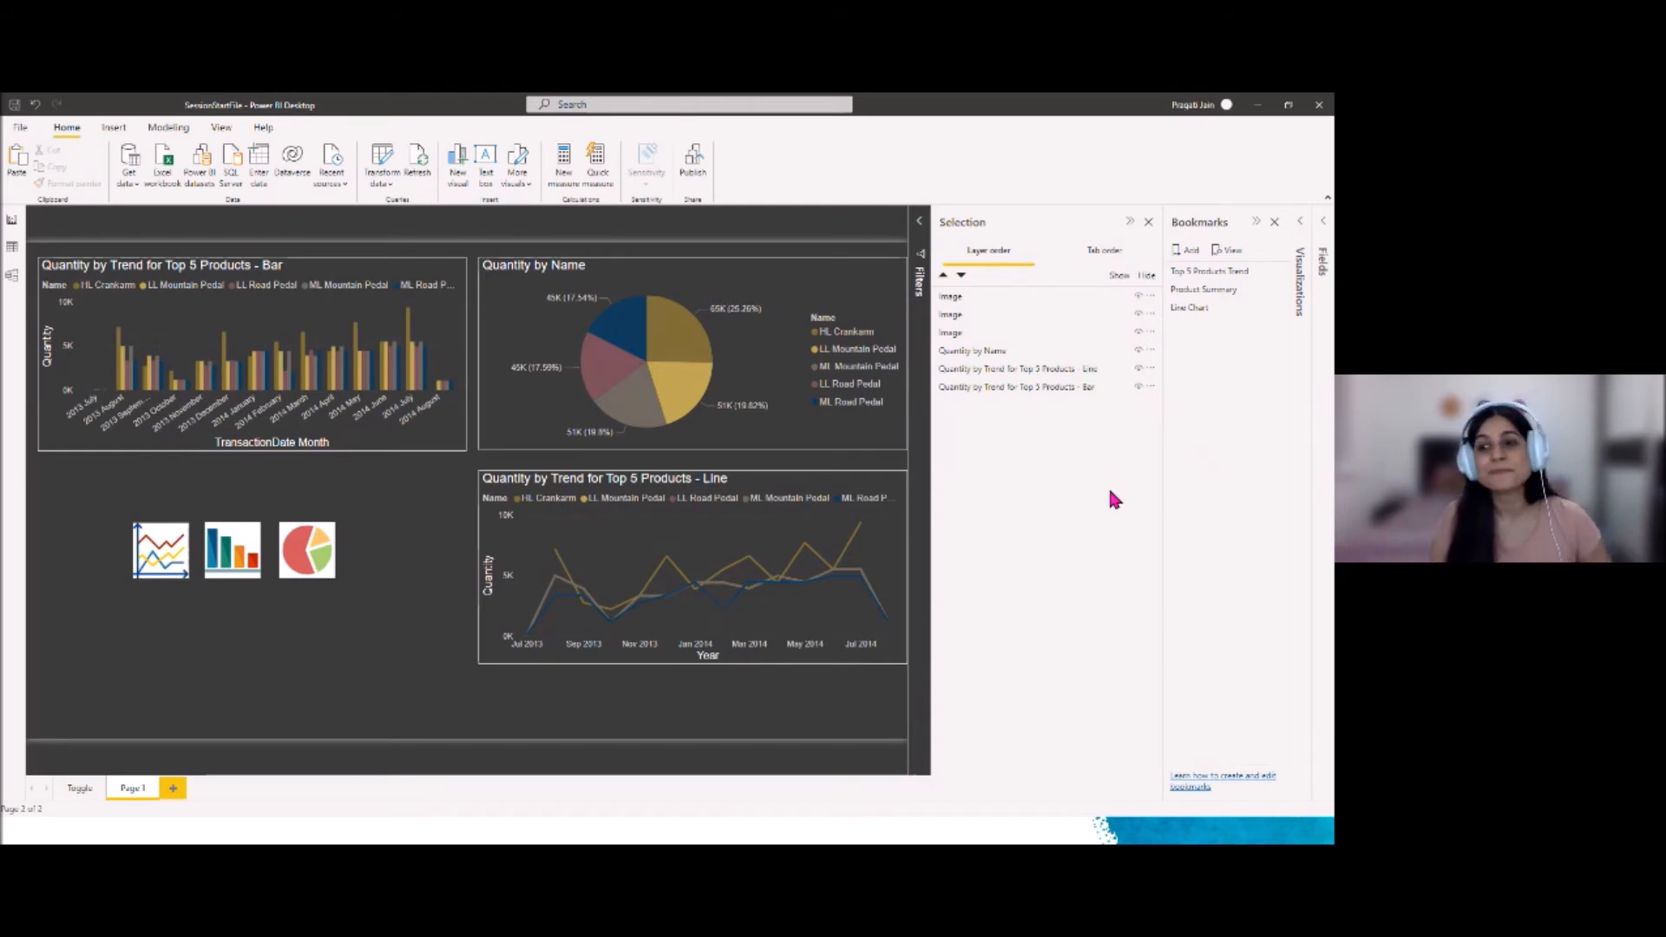
click(1187, 251)
click(1274, 328)
click(1230, 347)
text(B)
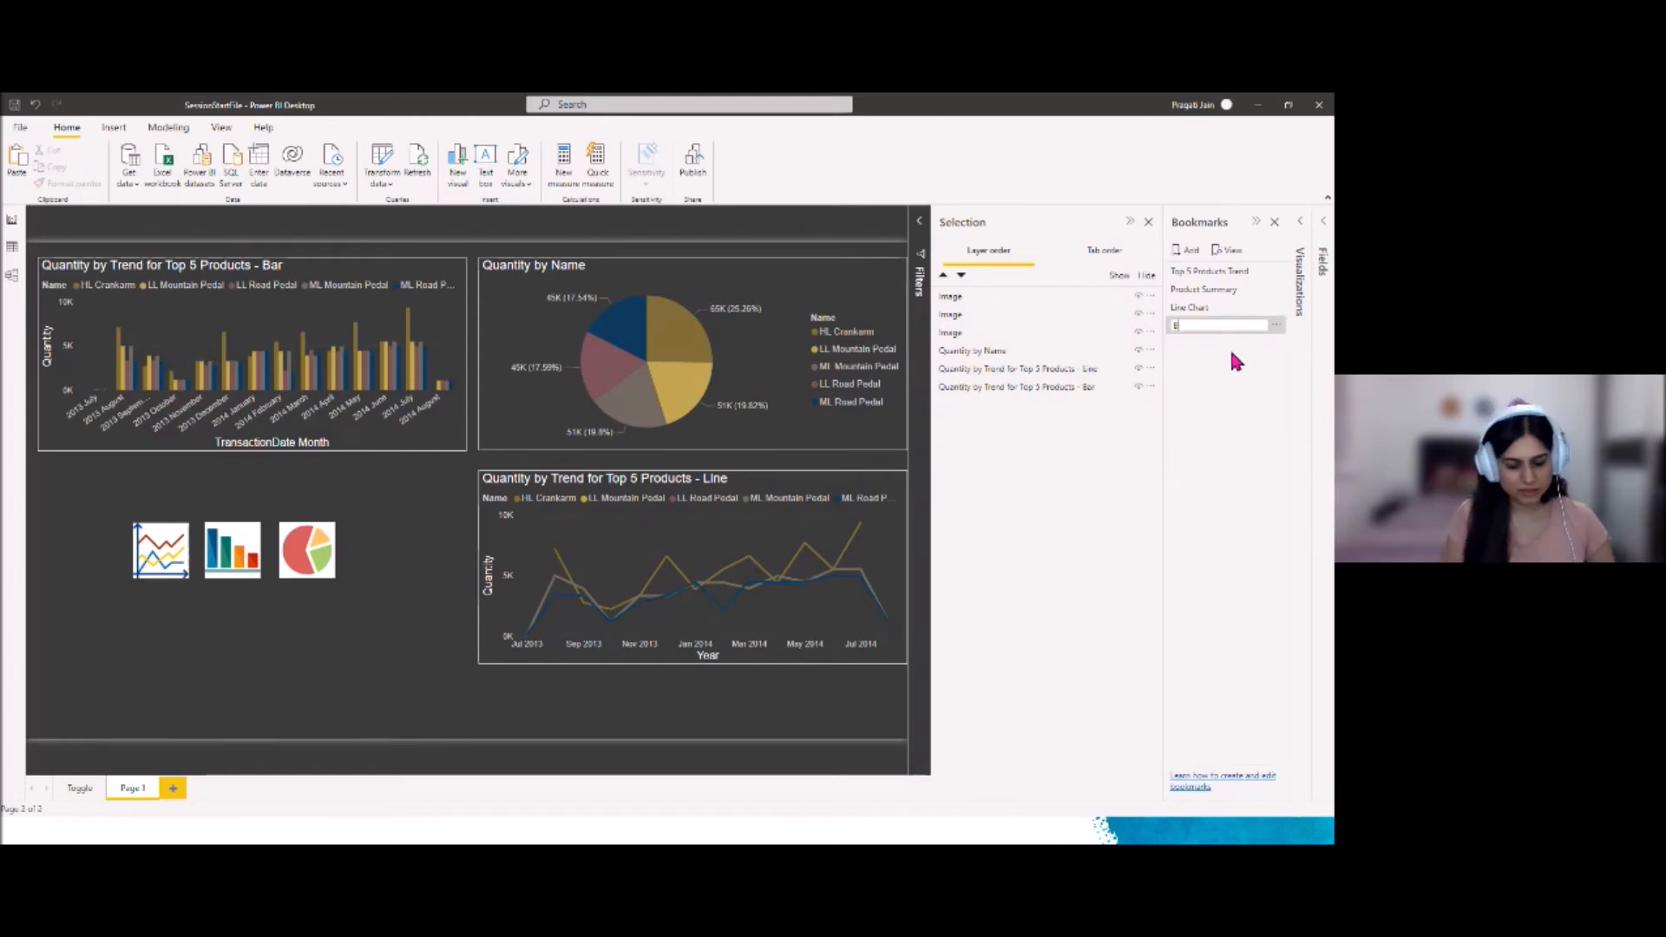
text(ar Chart)
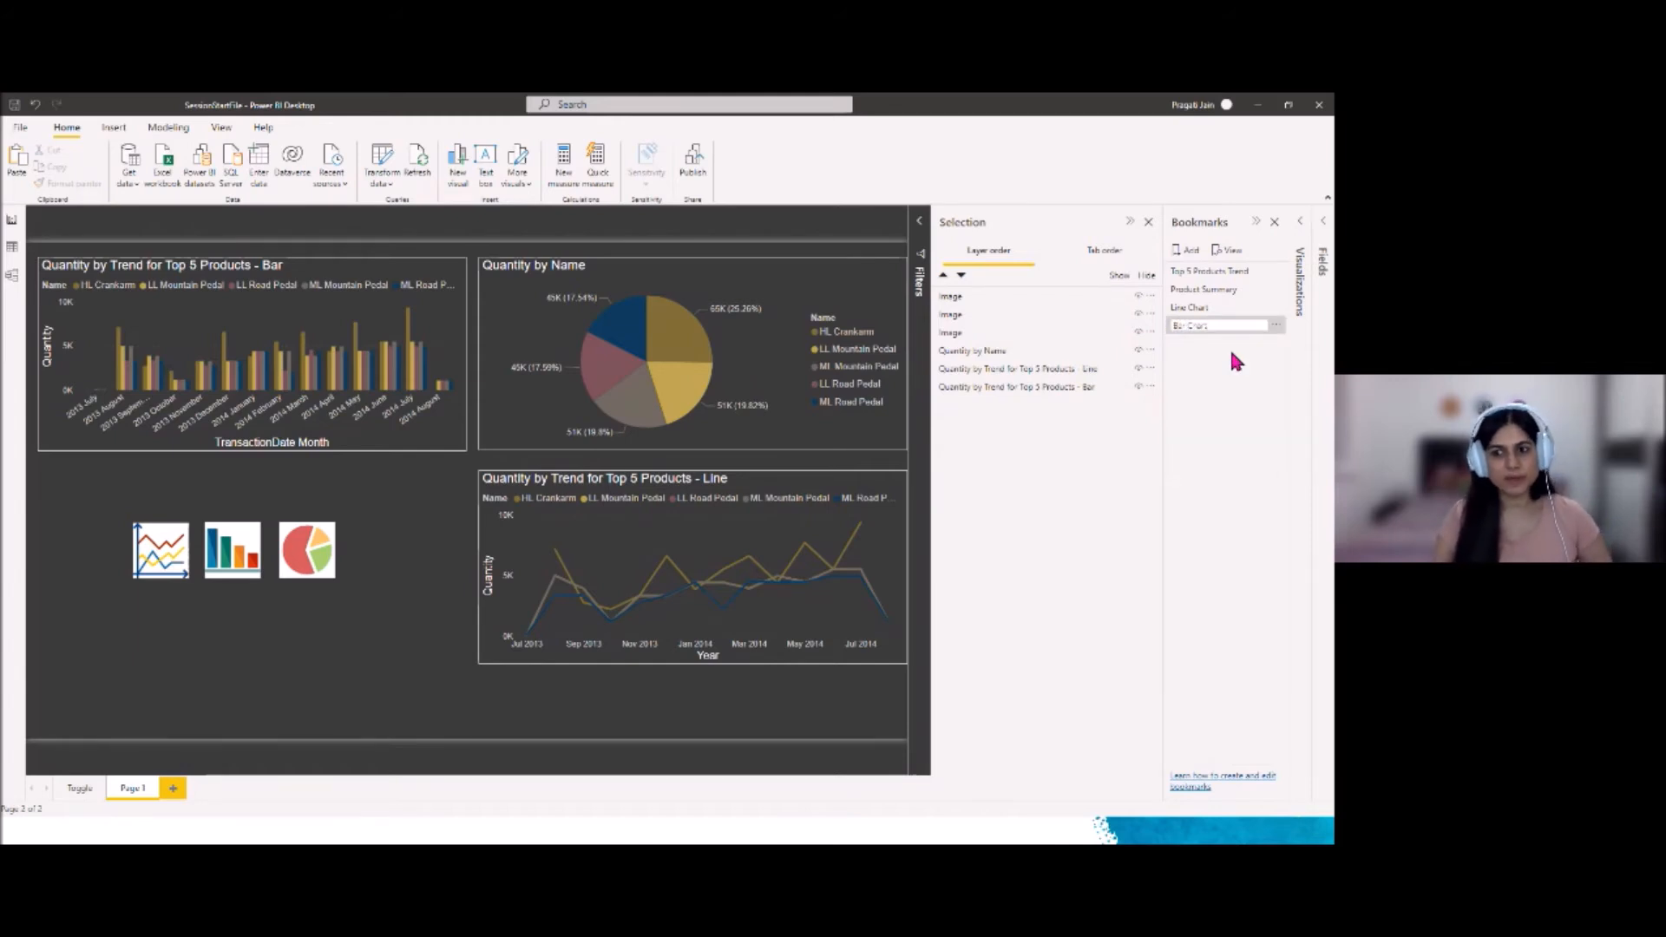
key(Return)
Hide the top 5 products line chart and the Quantity by Name pie chart, and update the Bar Chart bookmark
click(1138, 369)
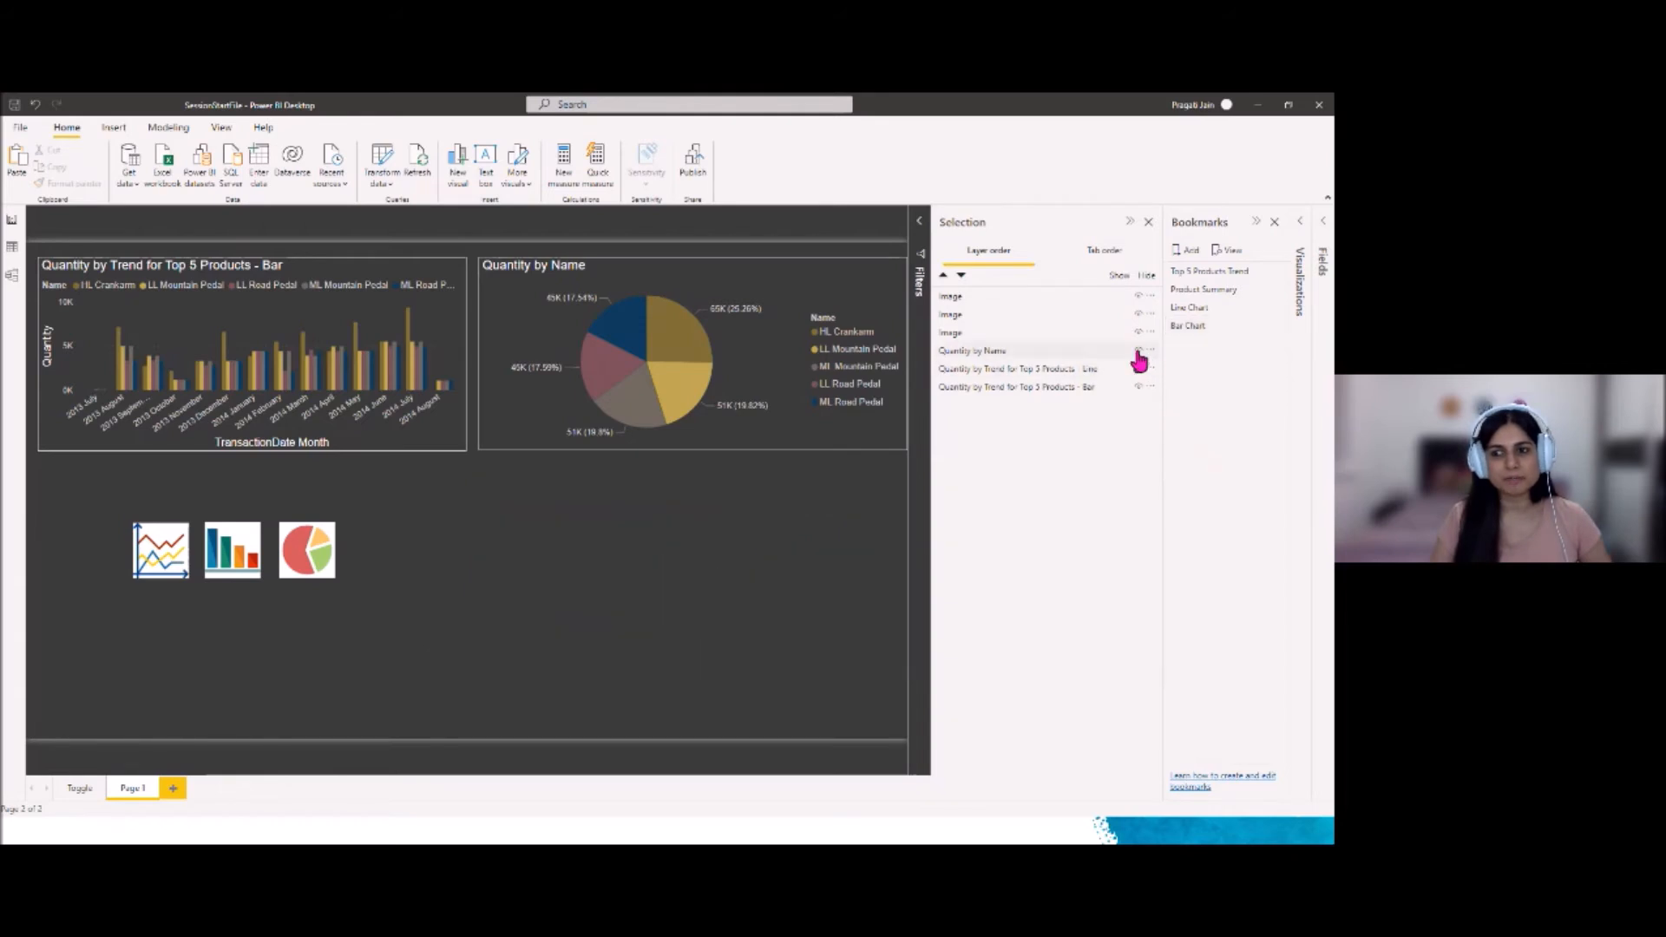
click(1138, 351)
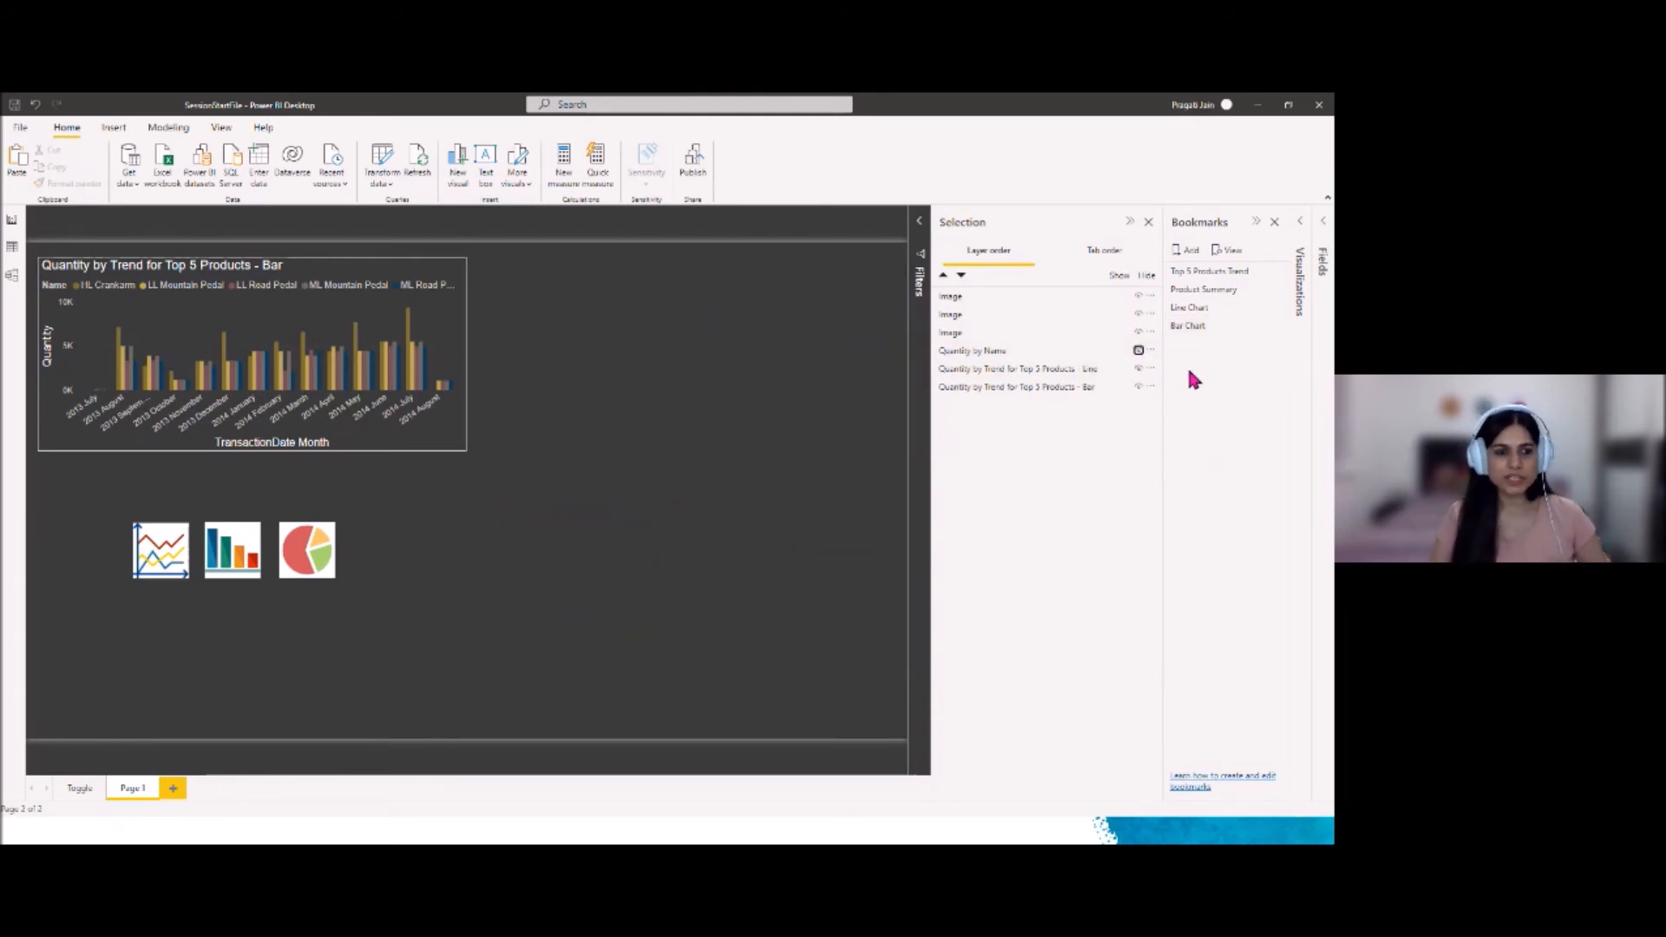
click(1276, 325)
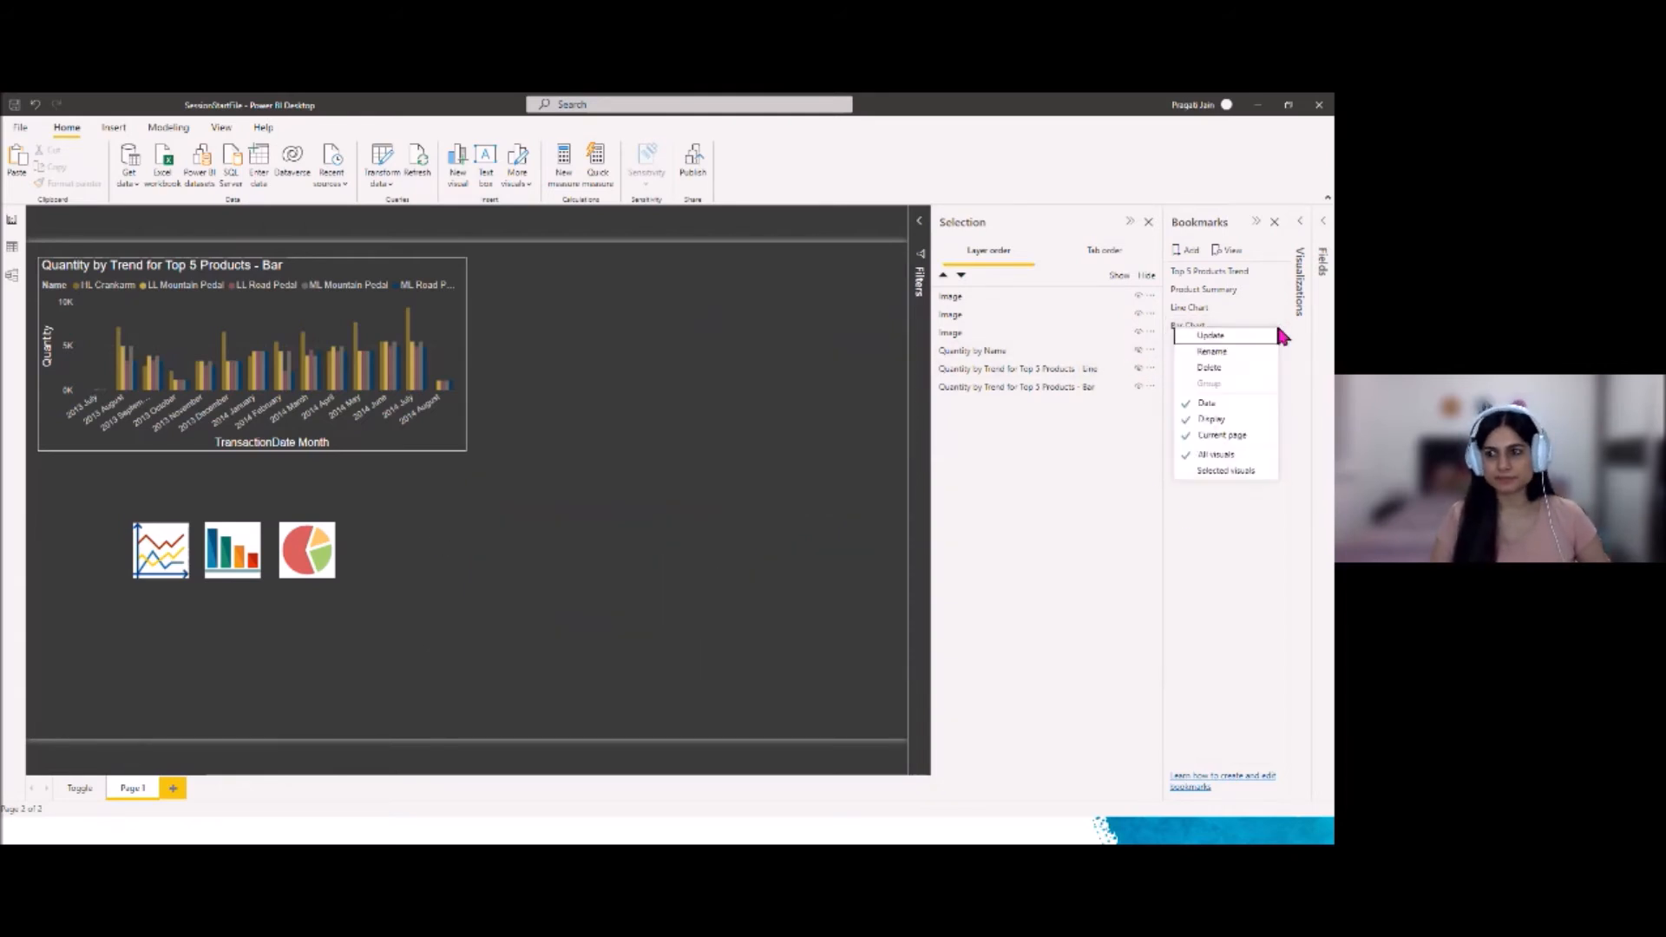
click(1251, 337)
Unhide the pie and line charts and test the Line Chart and Bar Chart bookmarks by applying each one
click(1139, 350)
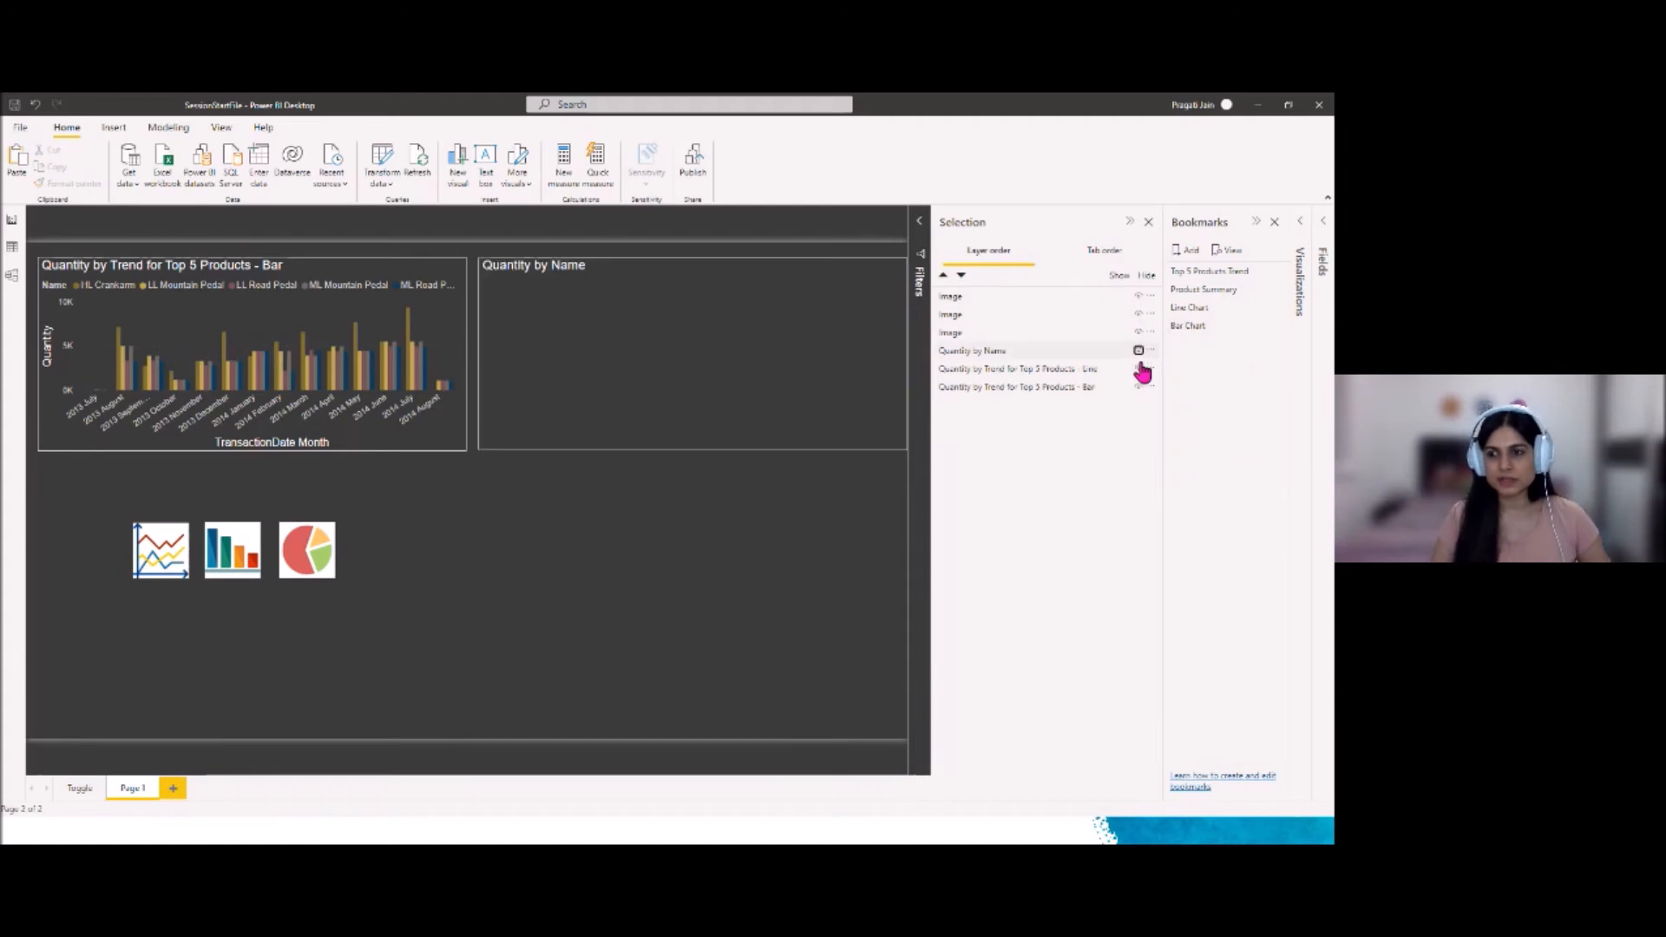
click(1138, 369)
click(1208, 311)
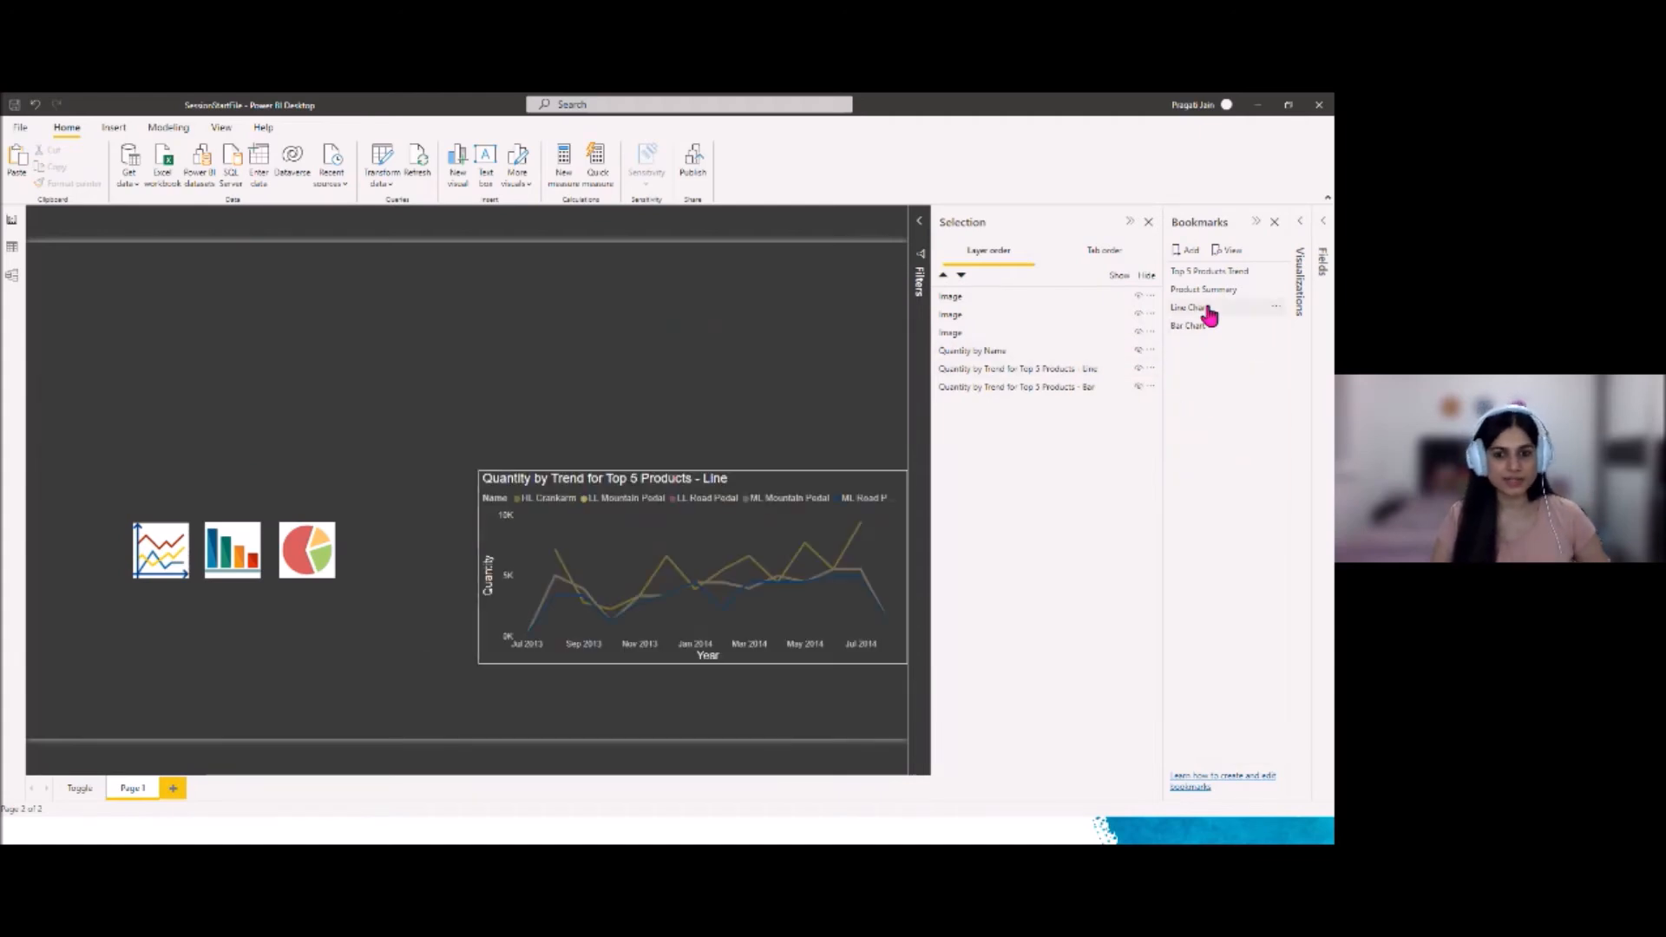
click(1203, 327)
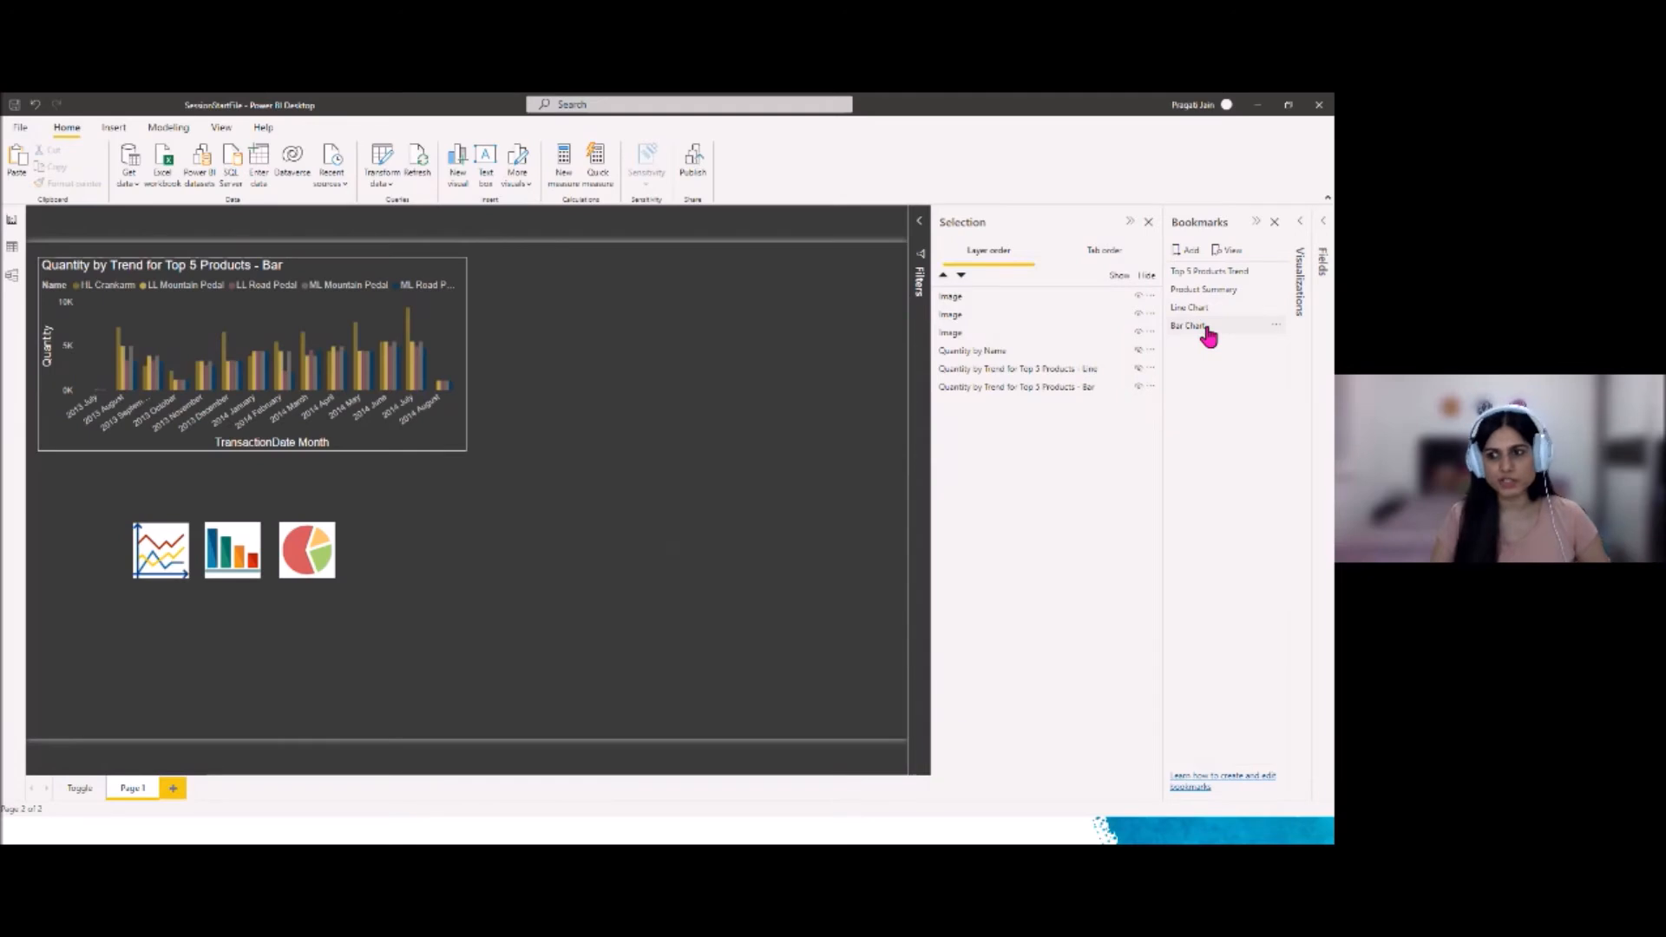
Unhide the pie and line charts, and add a new bookmark named Pie Chart
click(1138, 351)
click(1138, 369)
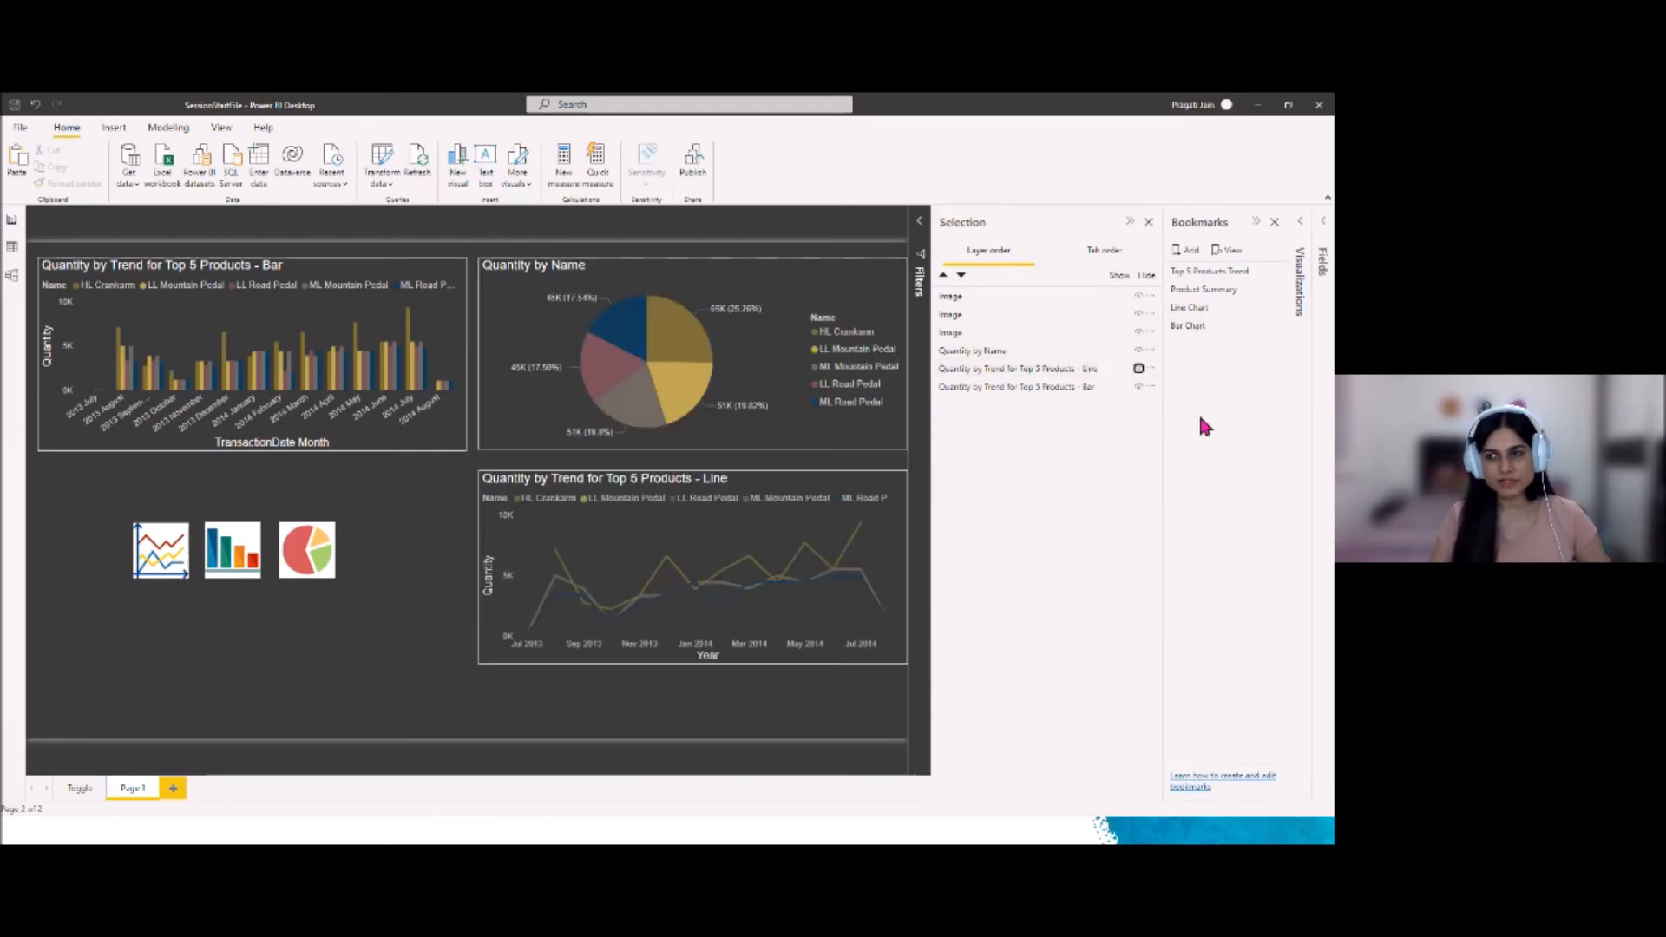
click(1186, 251)
click(1274, 344)
click(1242, 370)
text(Pie Chart)
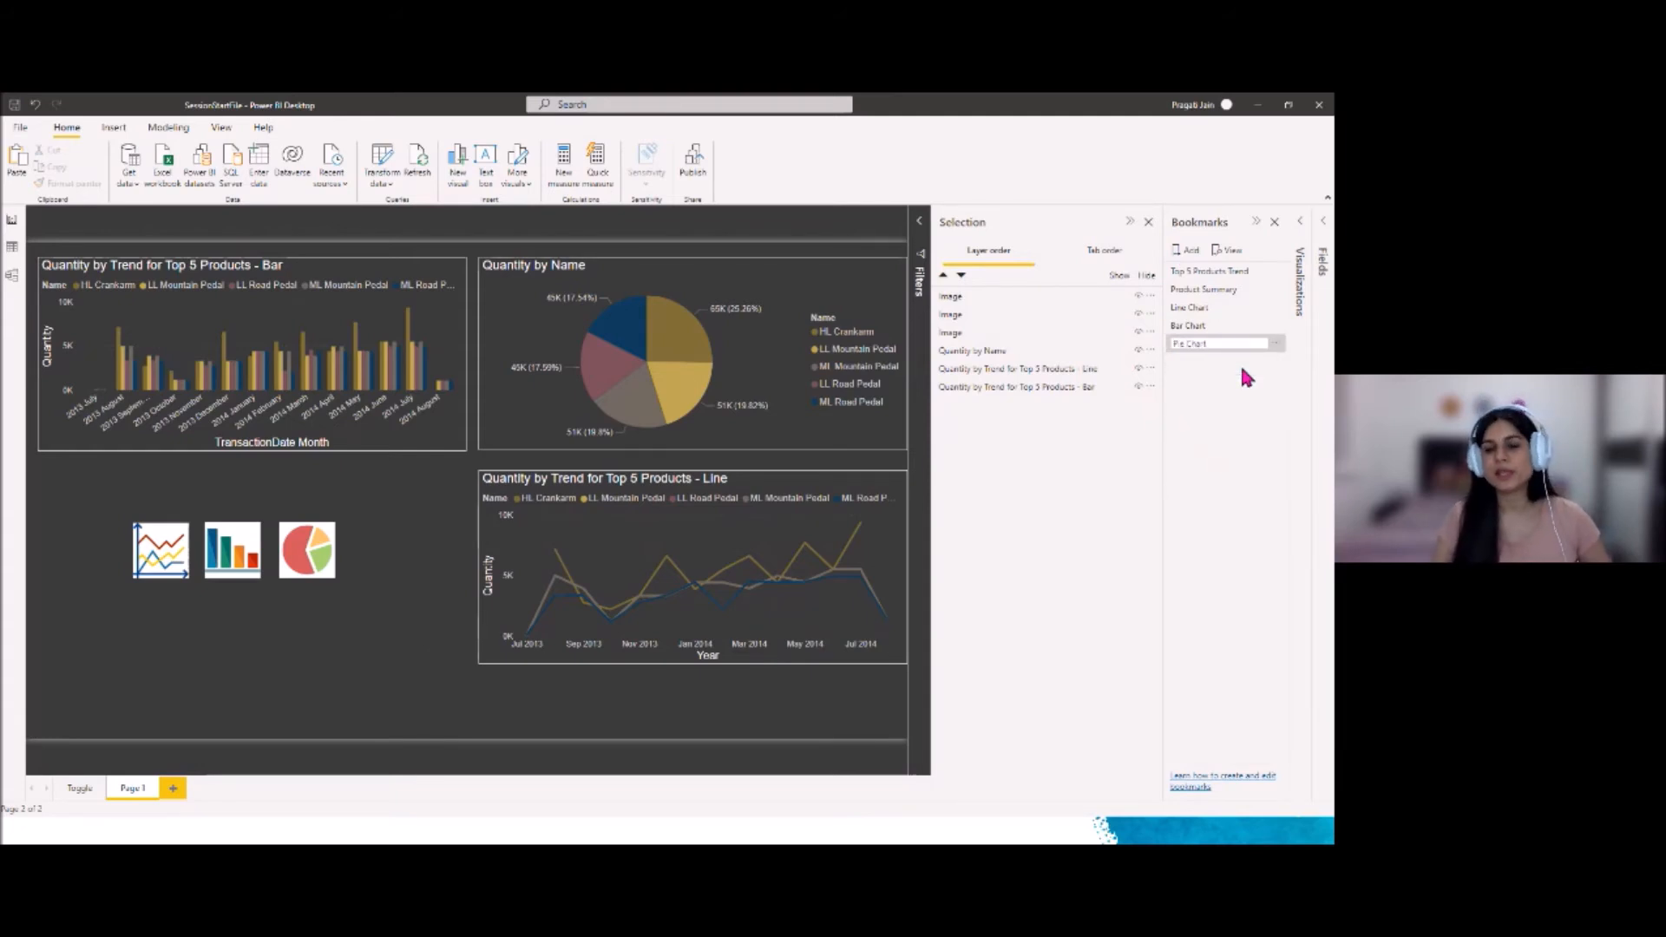
key(Return)
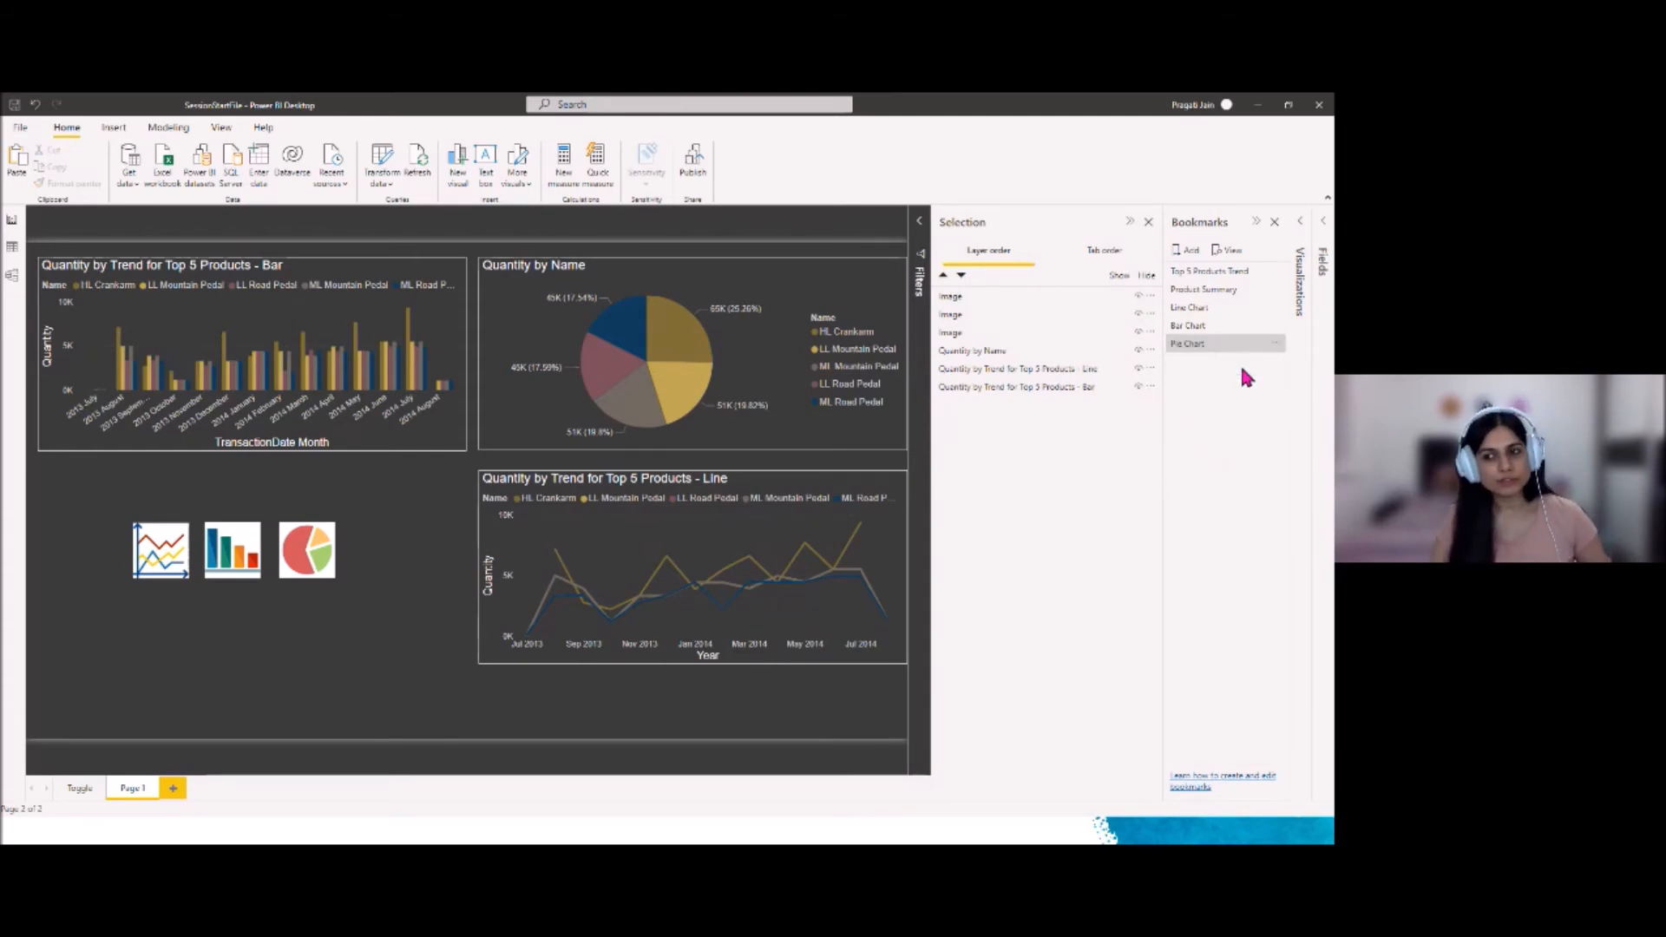
Hide the top 5 products bar and line charts, and update the Pie Chart bookmark
click(1139, 387)
click(1133, 369)
click(1138, 369)
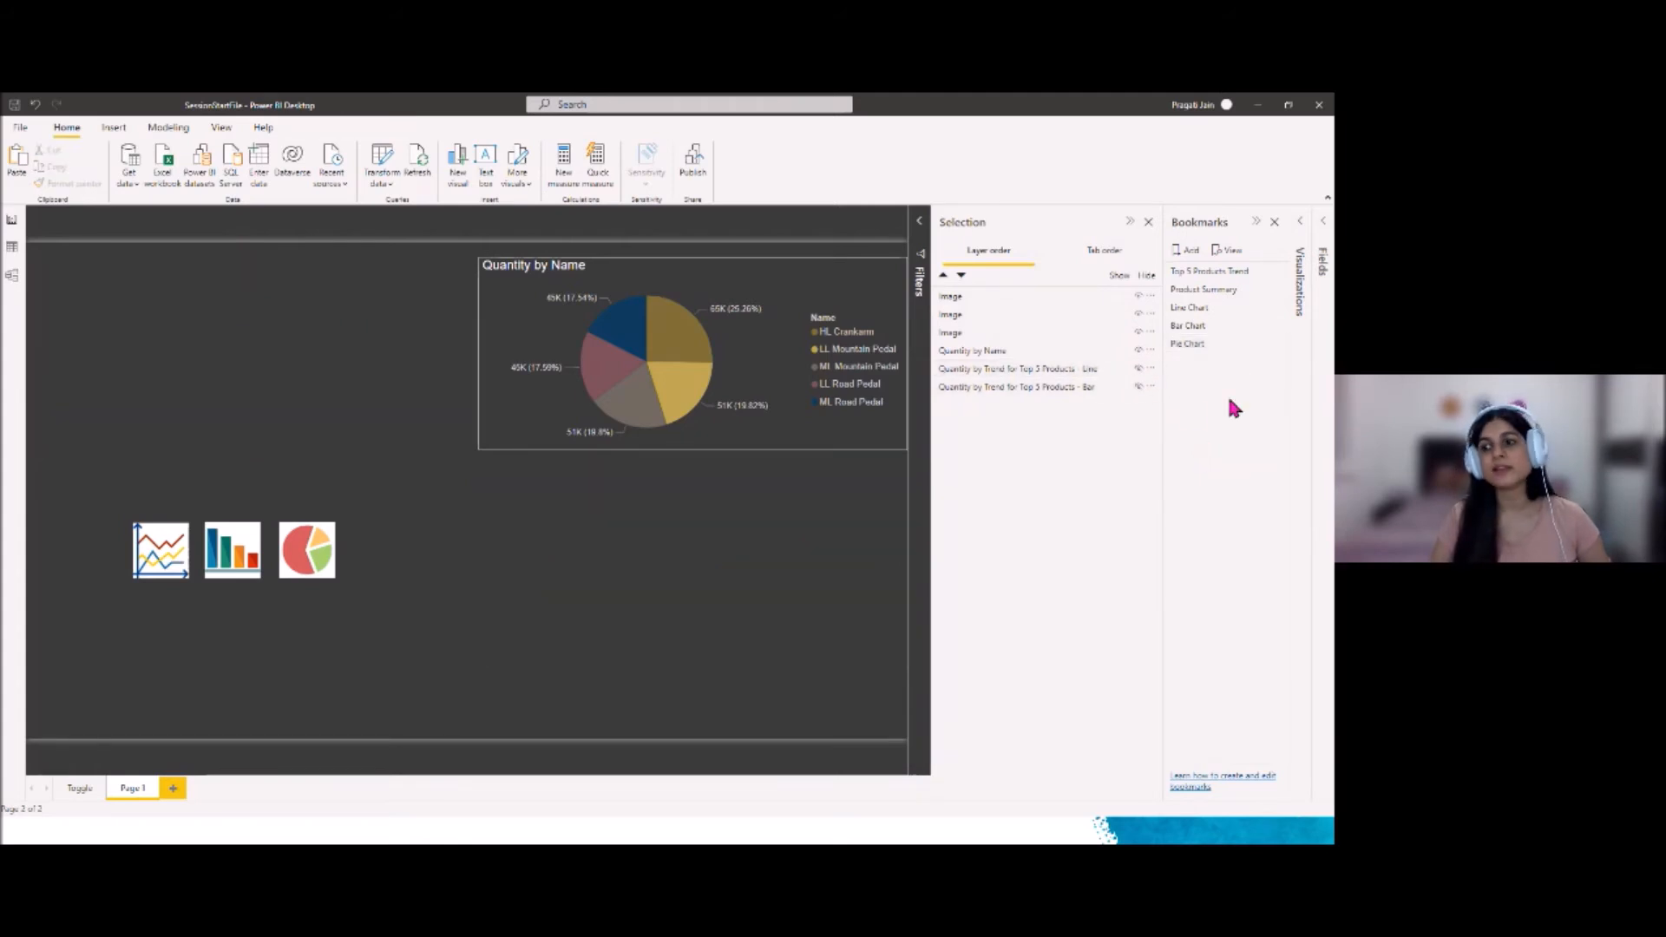
click(1273, 344)
click(1242, 357)
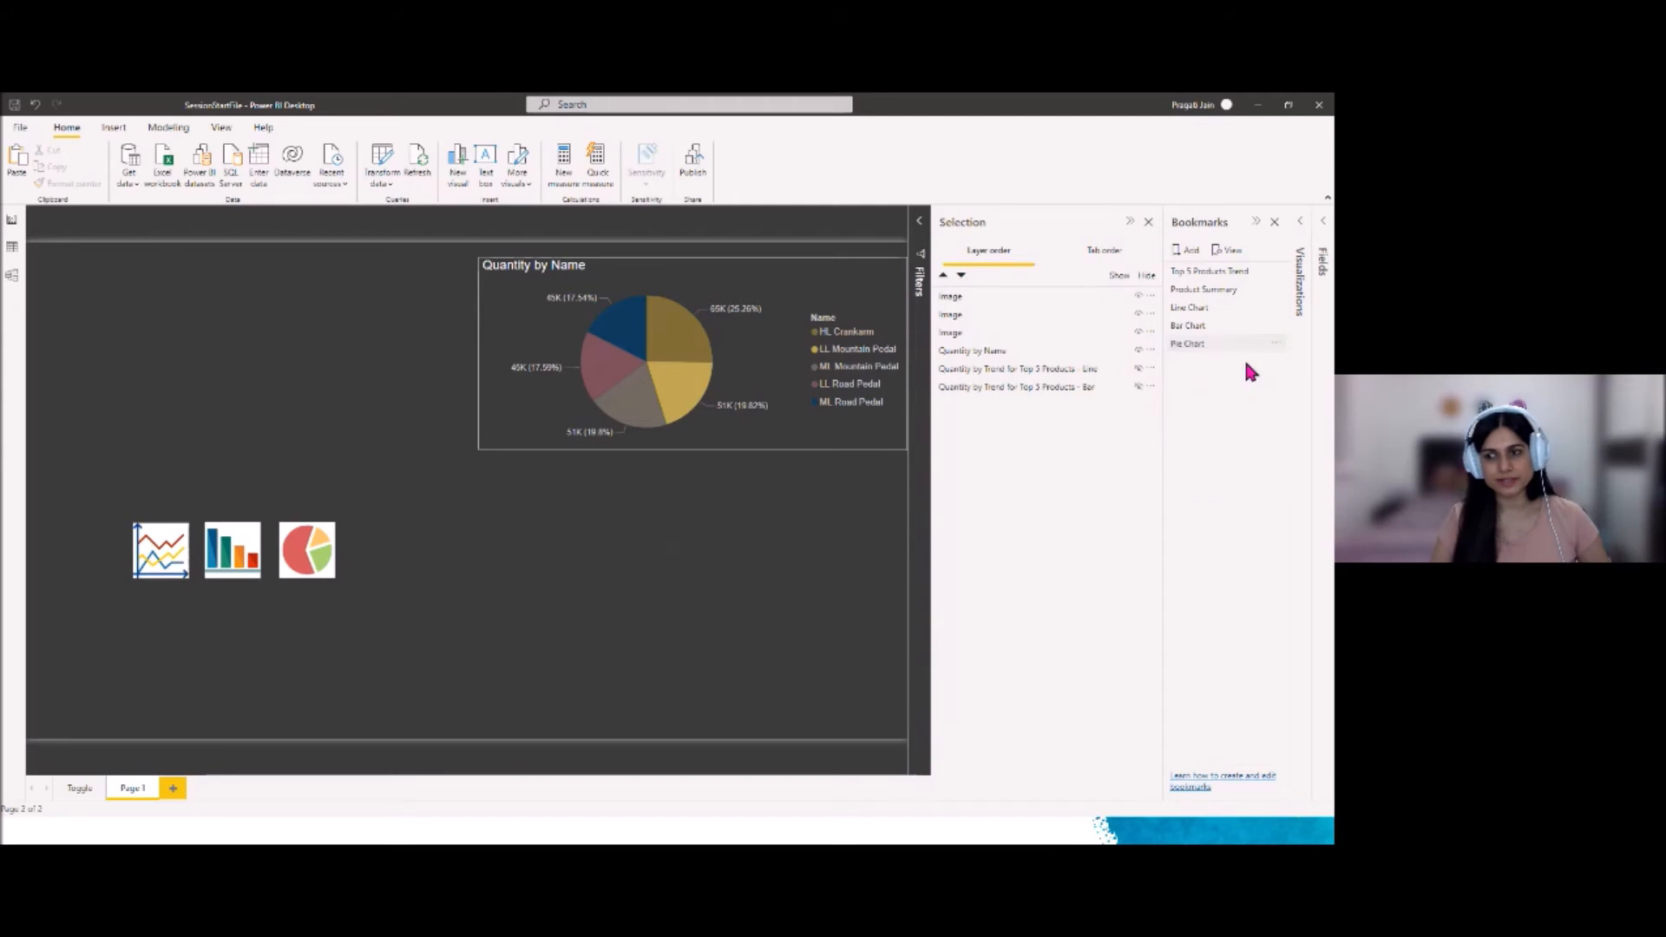
Unhide the line and bar charts and apply the Line Chart, Bar Chart and Pie Chart bookmarks in turn to test them
click(1139, 368)
click(1139, 387)
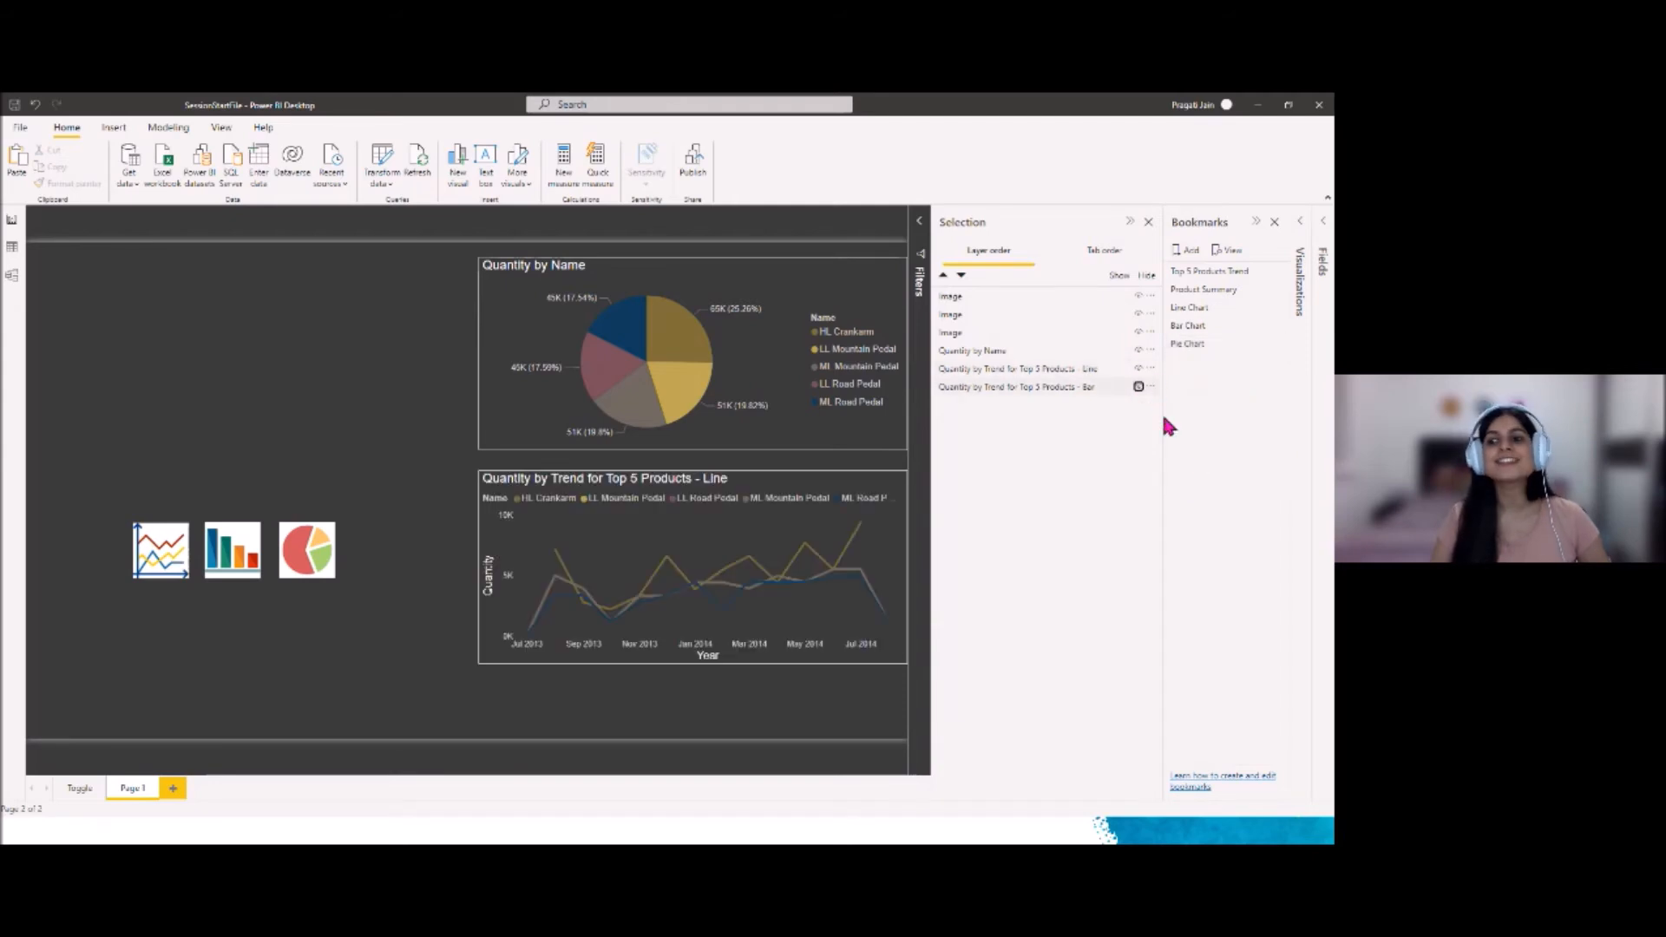
click(1189, 309)
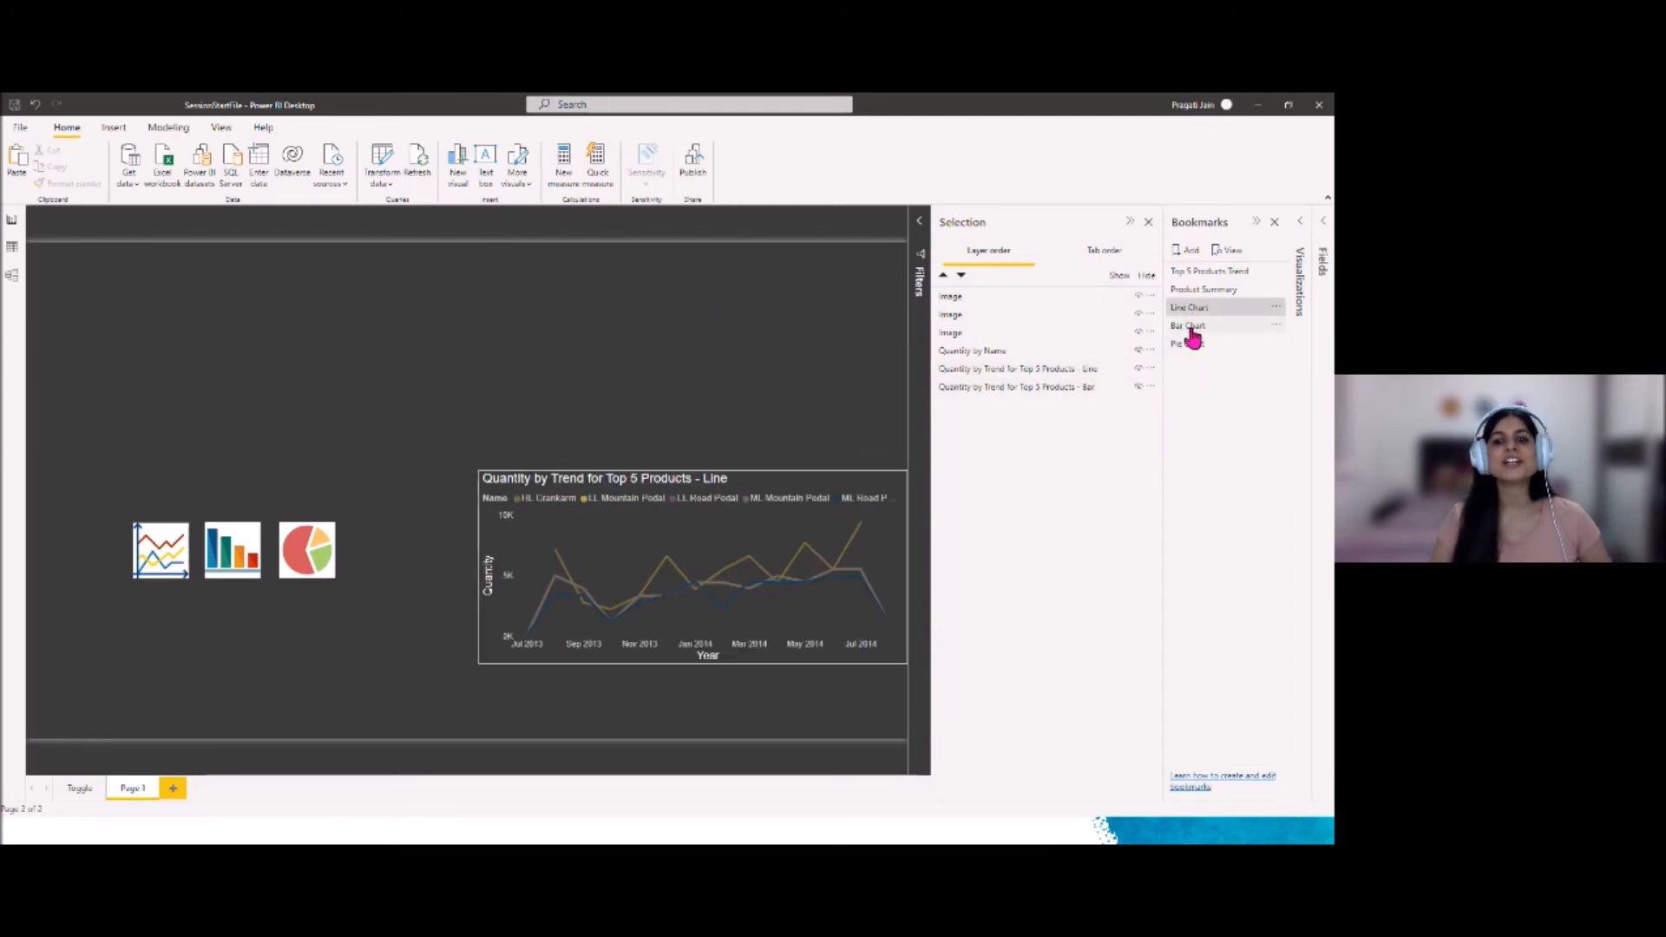
click(1191, 329)
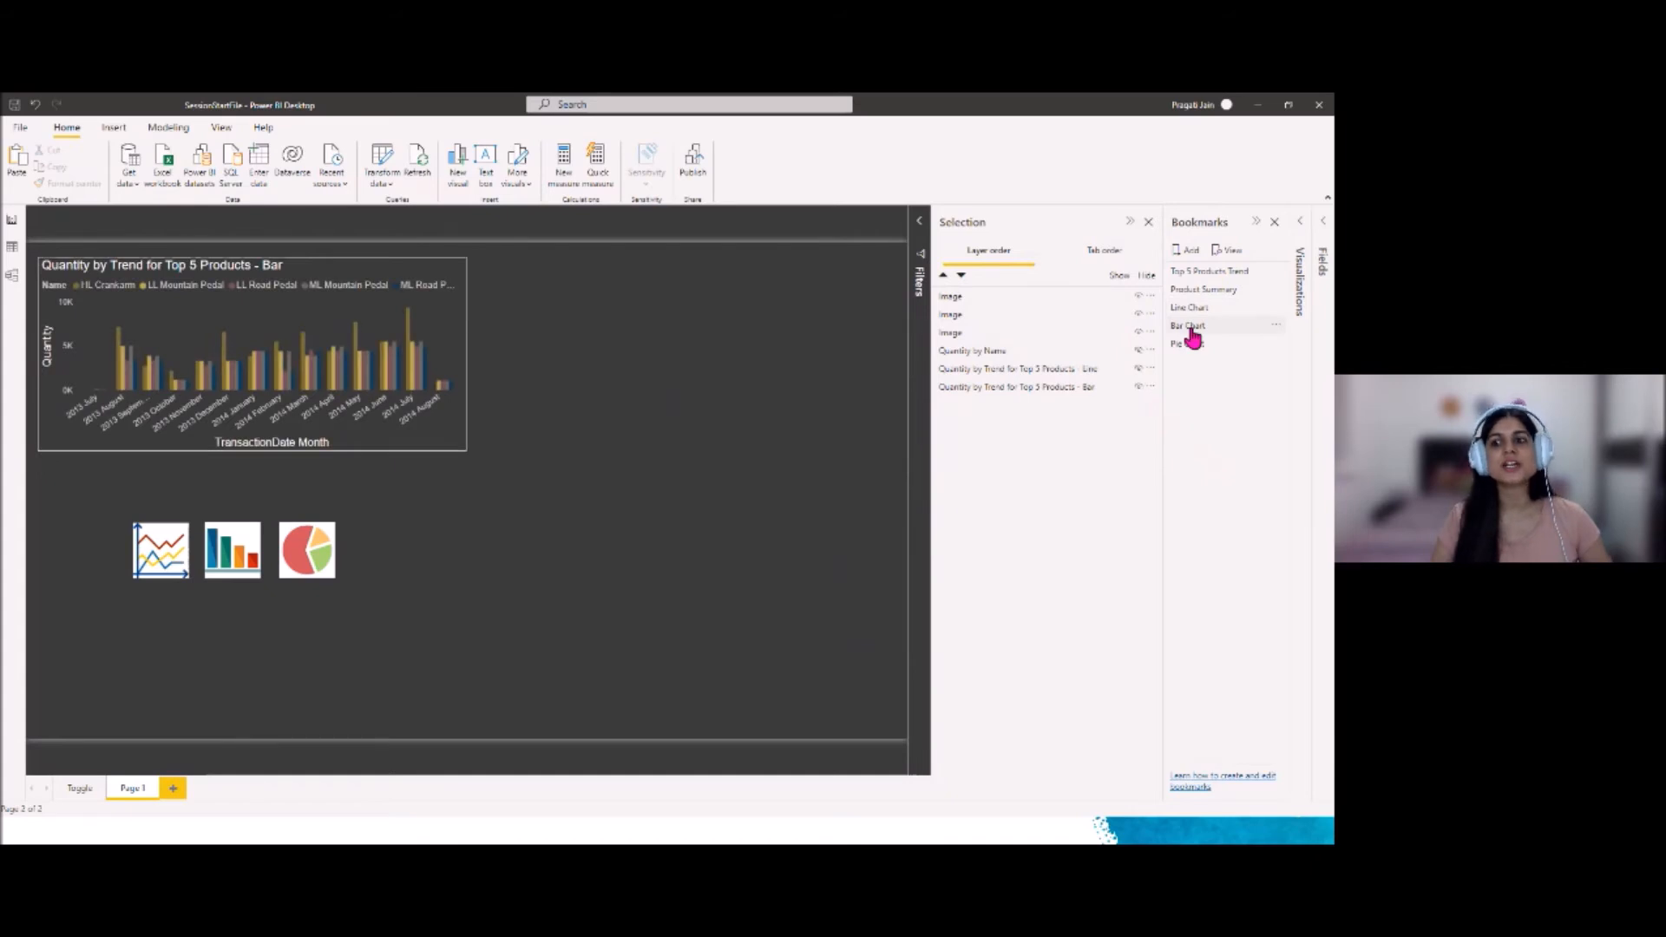
click(1193, 347)
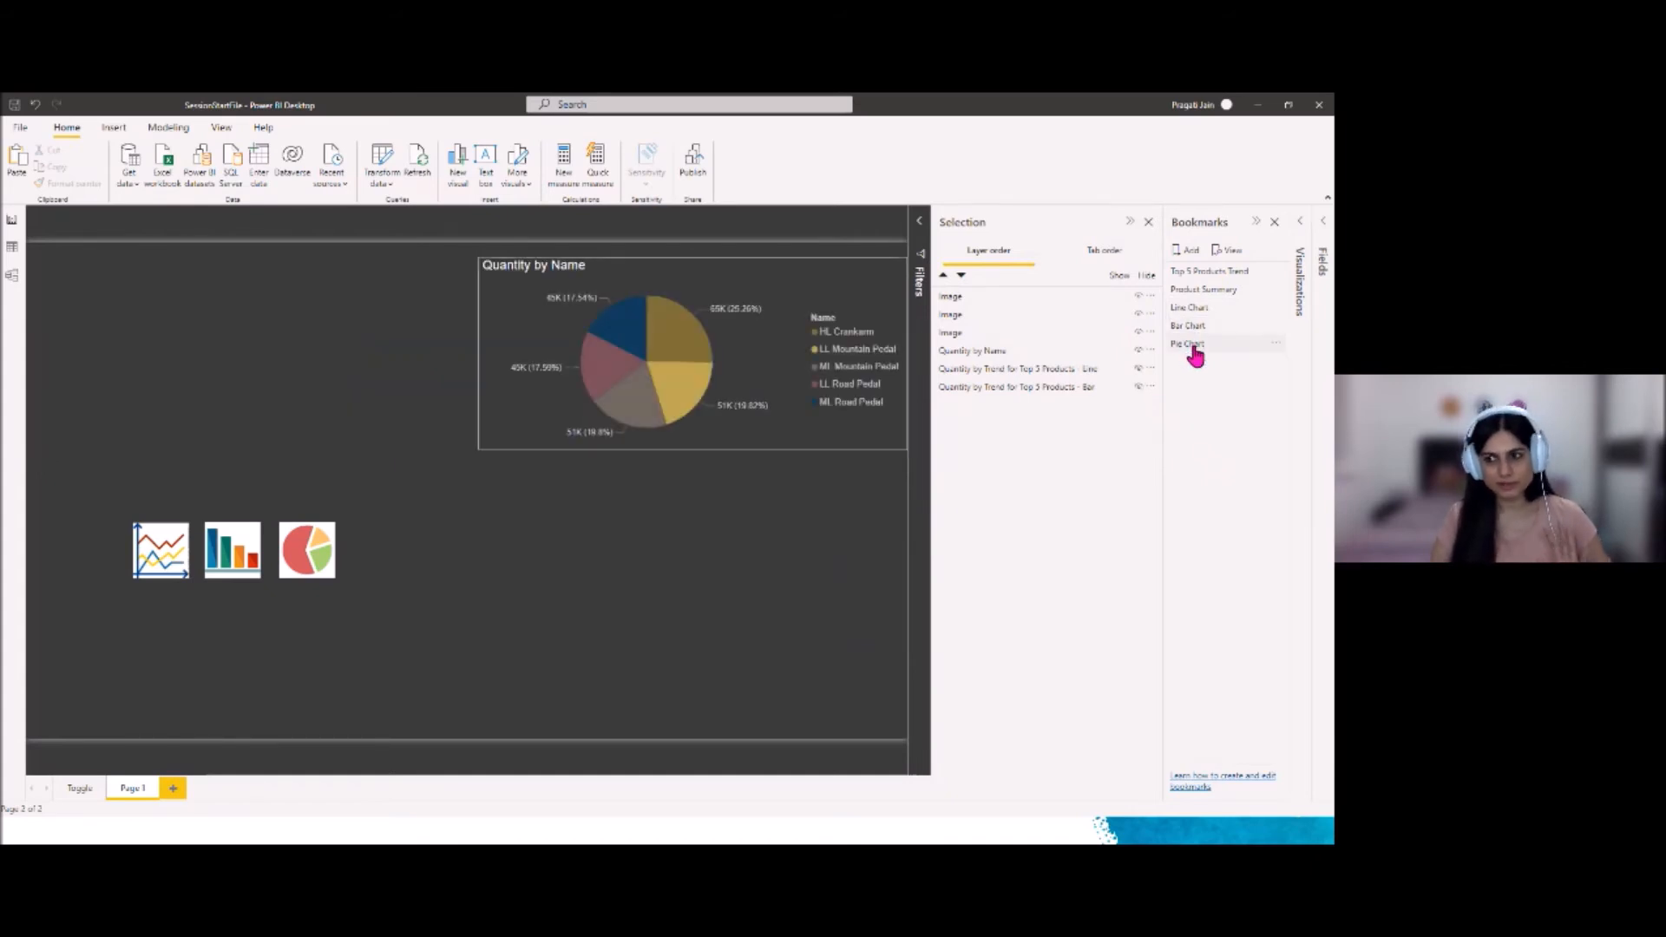
Unhide the line and bar charts so all three charts show, and collapse the Selection and Bookmarks panes
click(1139, 369)
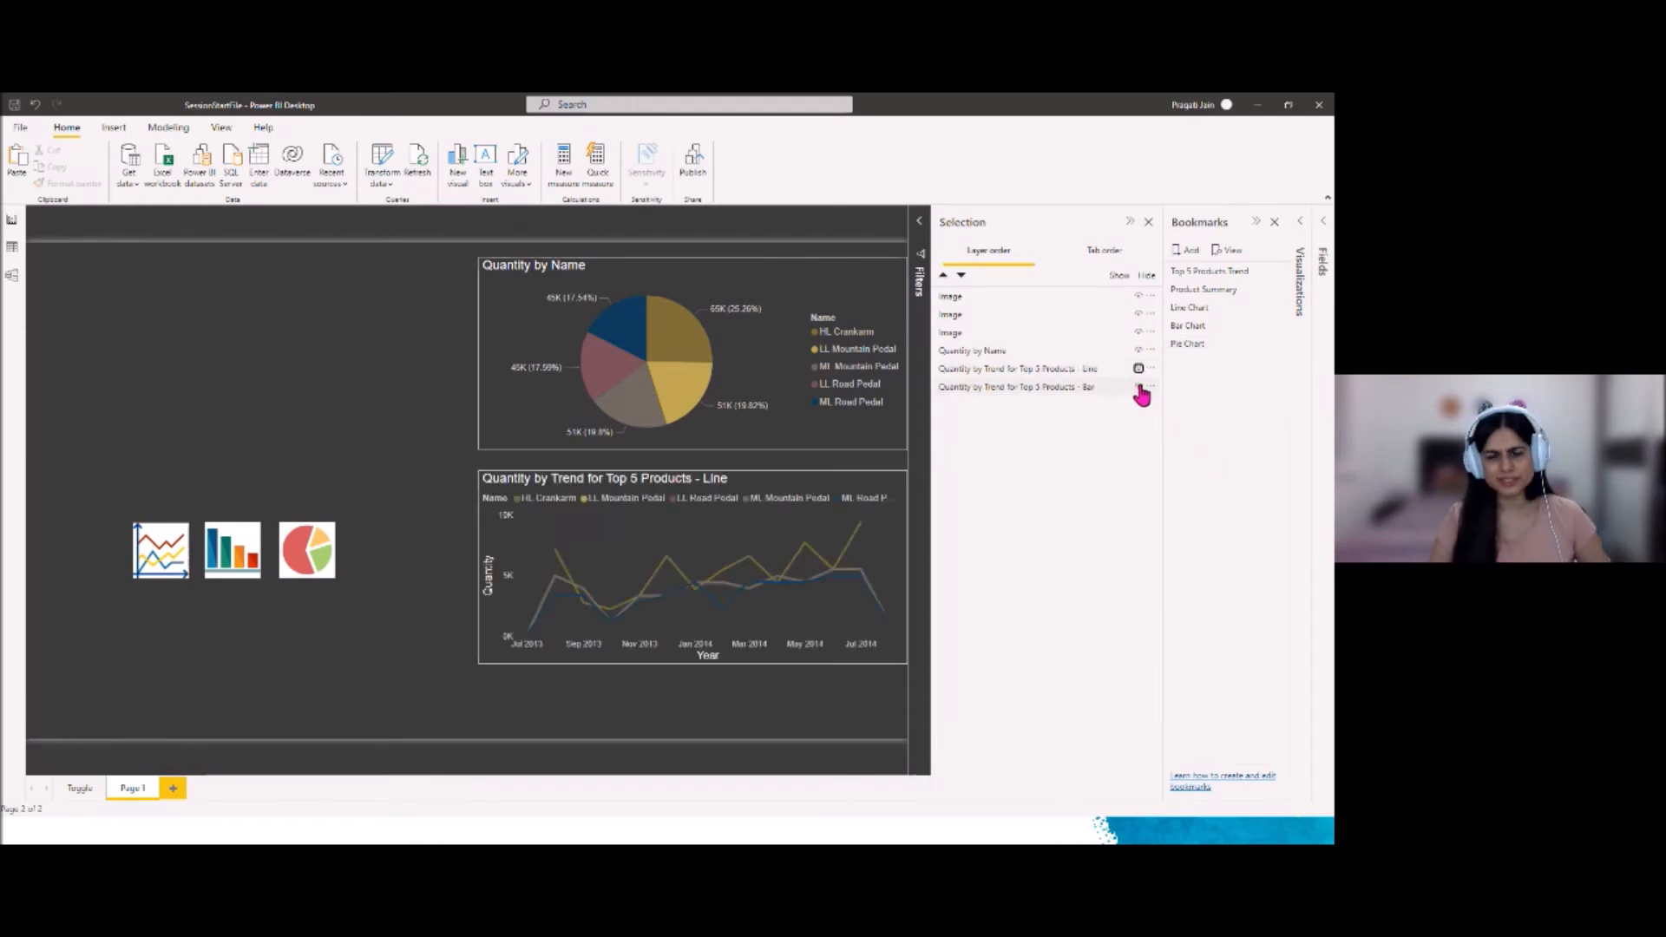
click(1139, 387)
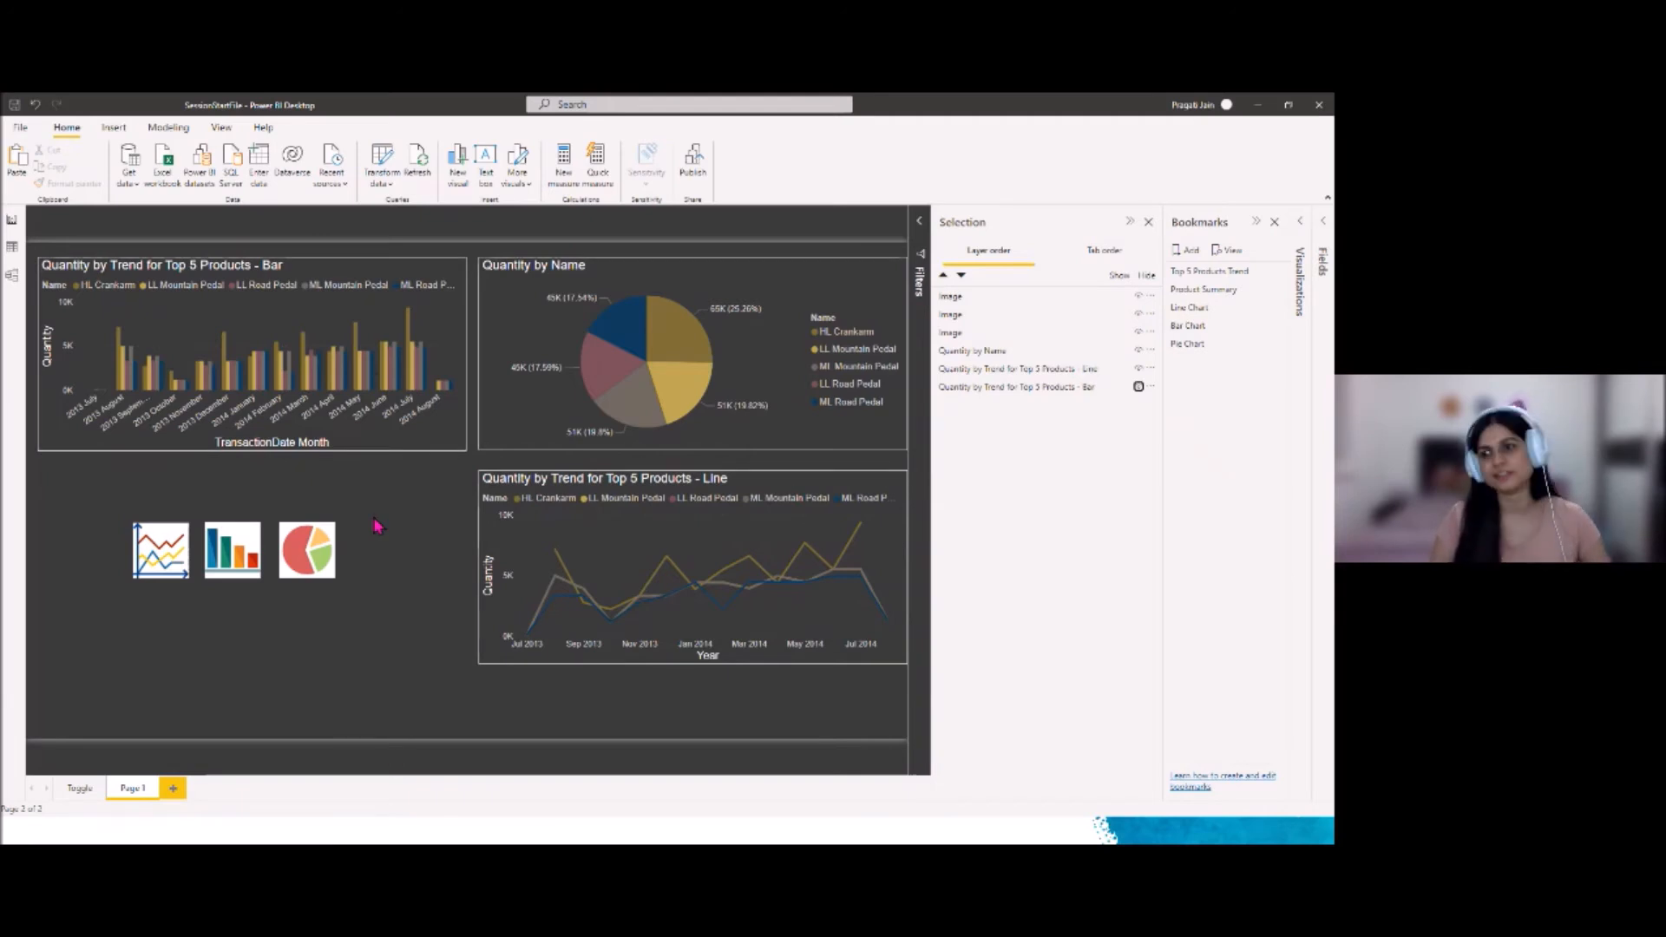
click(1128, 224)
click(1255, 222)
Enable the line icon's action with type Bookmark and the Line Chart bookmark, and turn on No tooltips
click(270, 568)
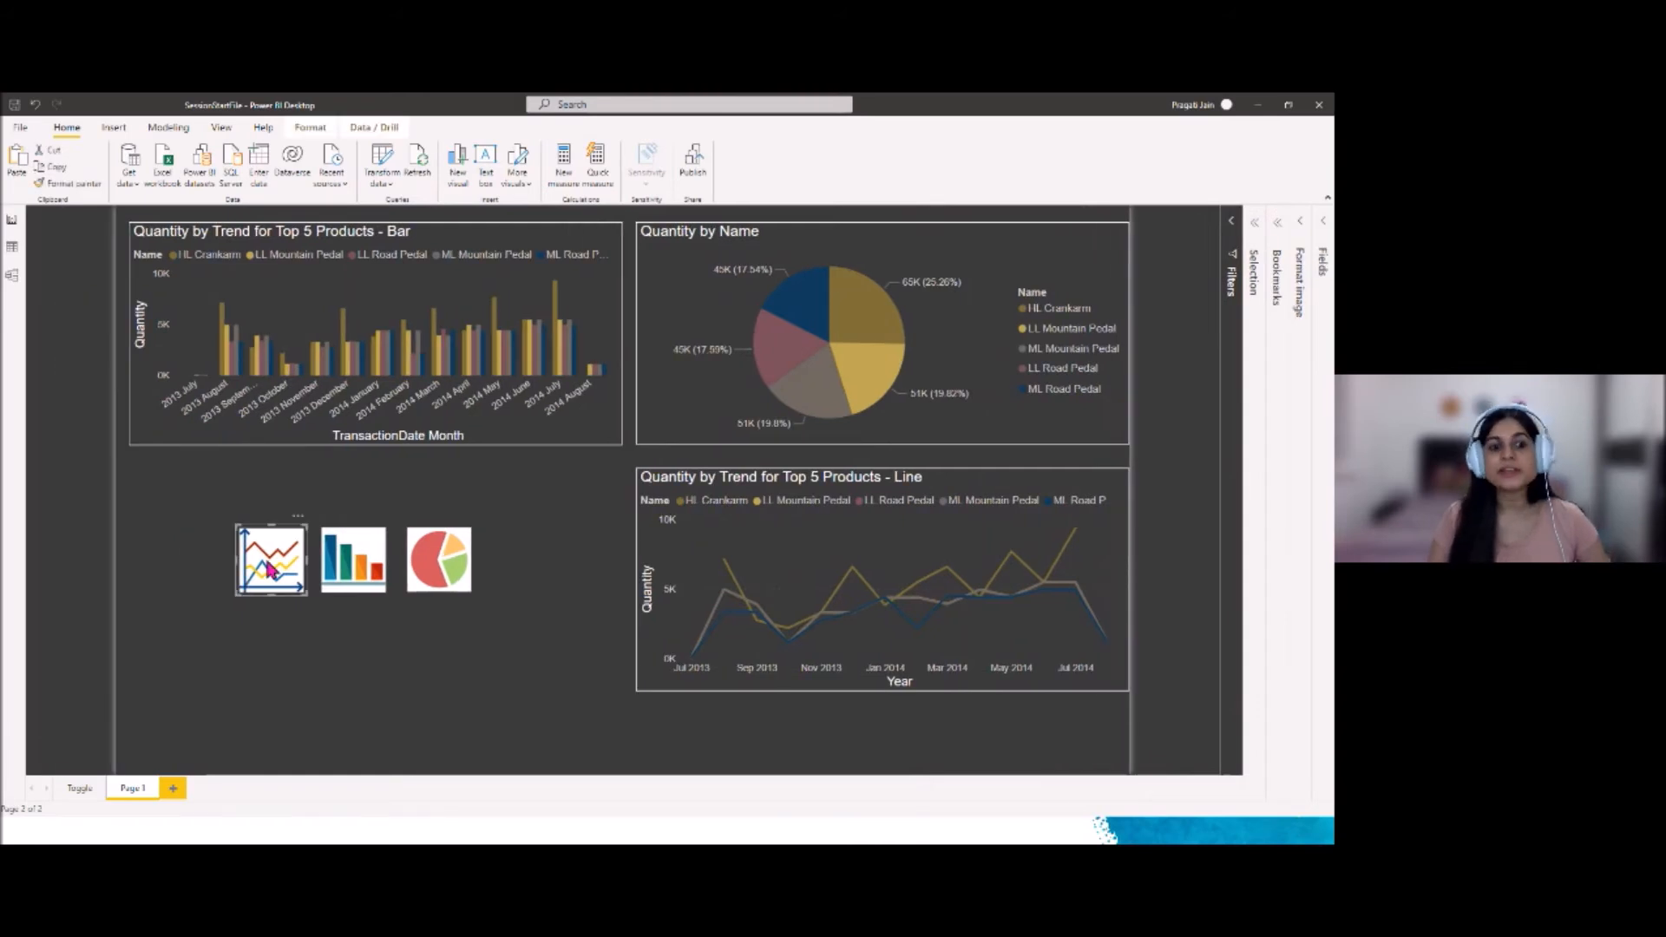
click(1301, 228)
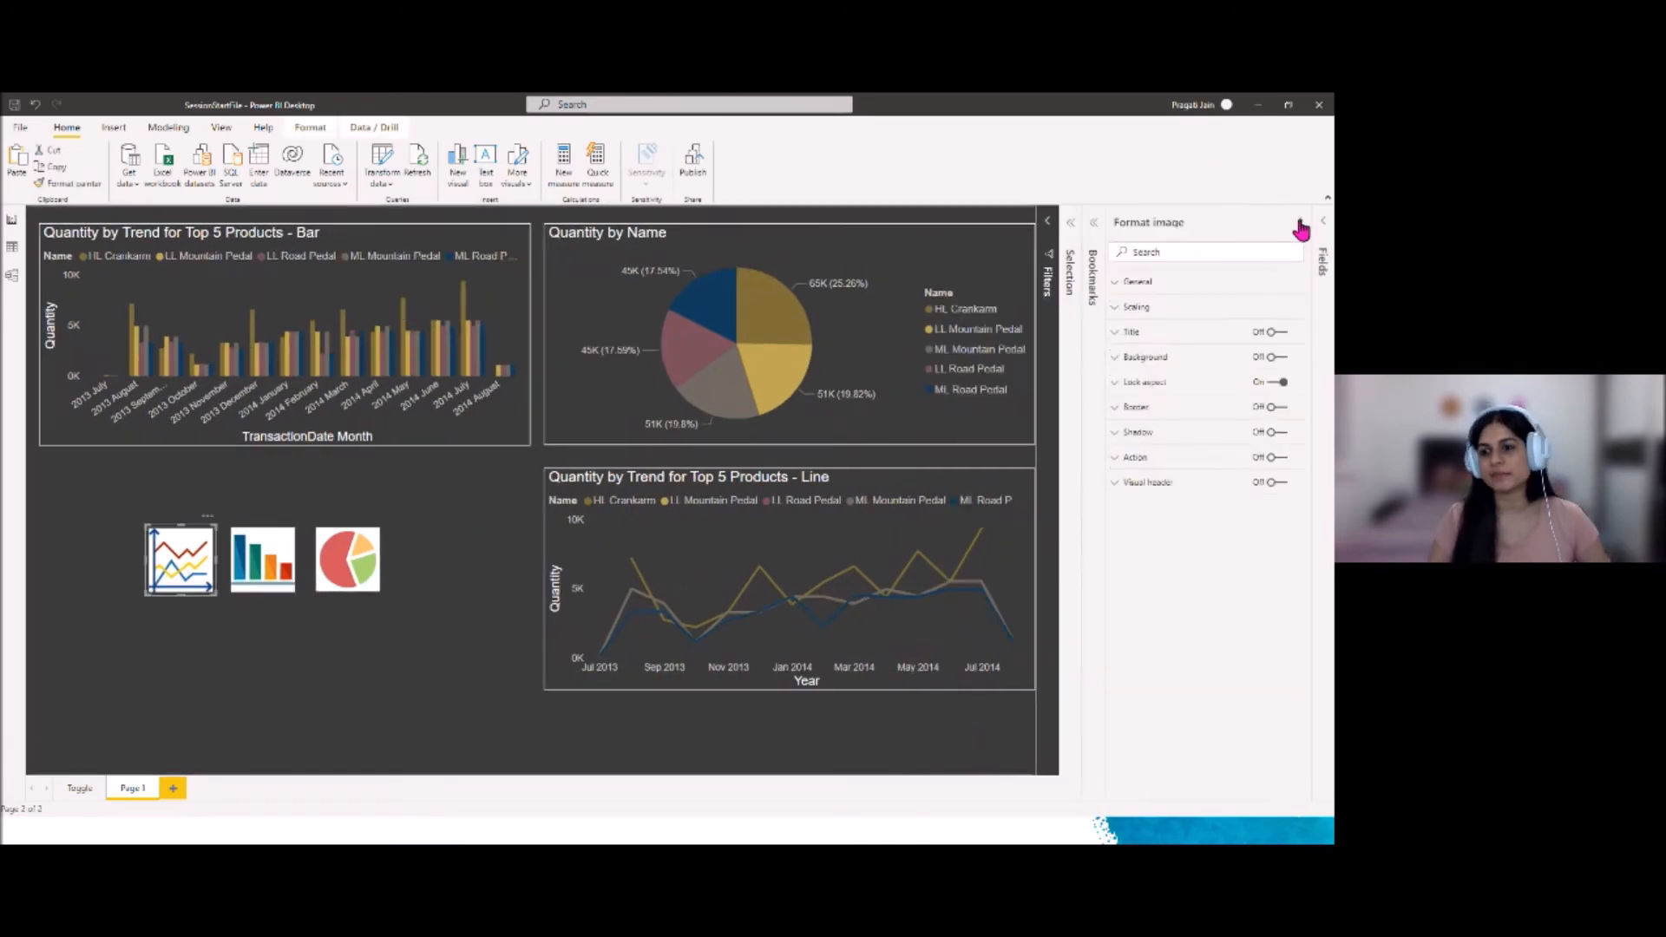
click(1281, 459)
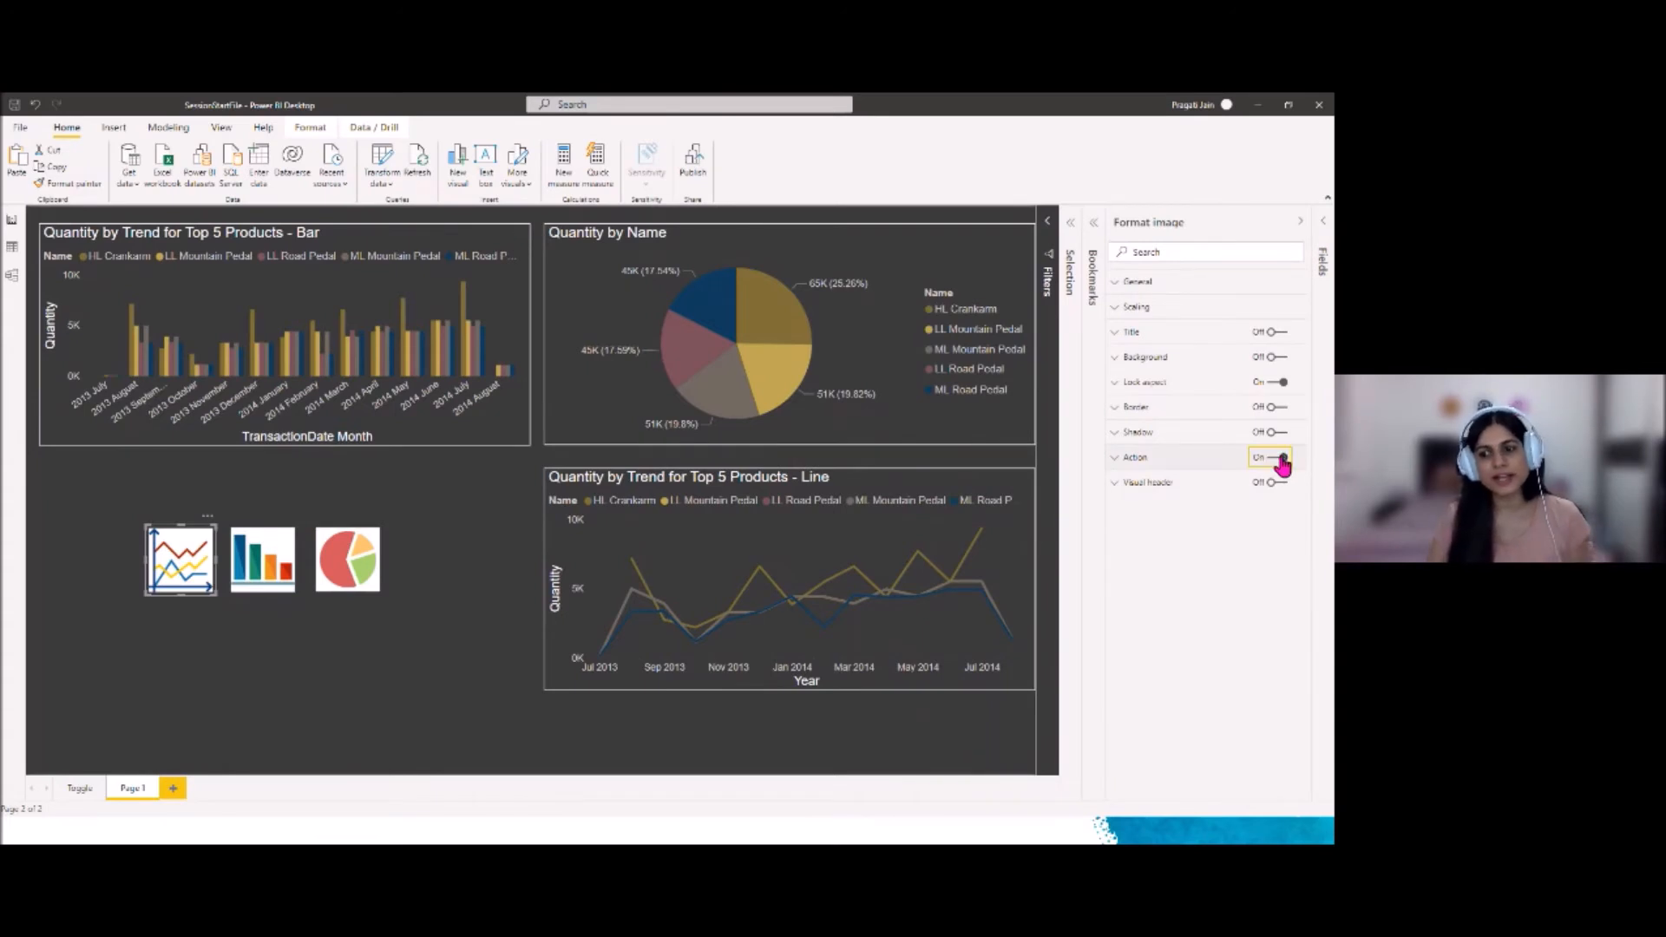
click(1113, 462)
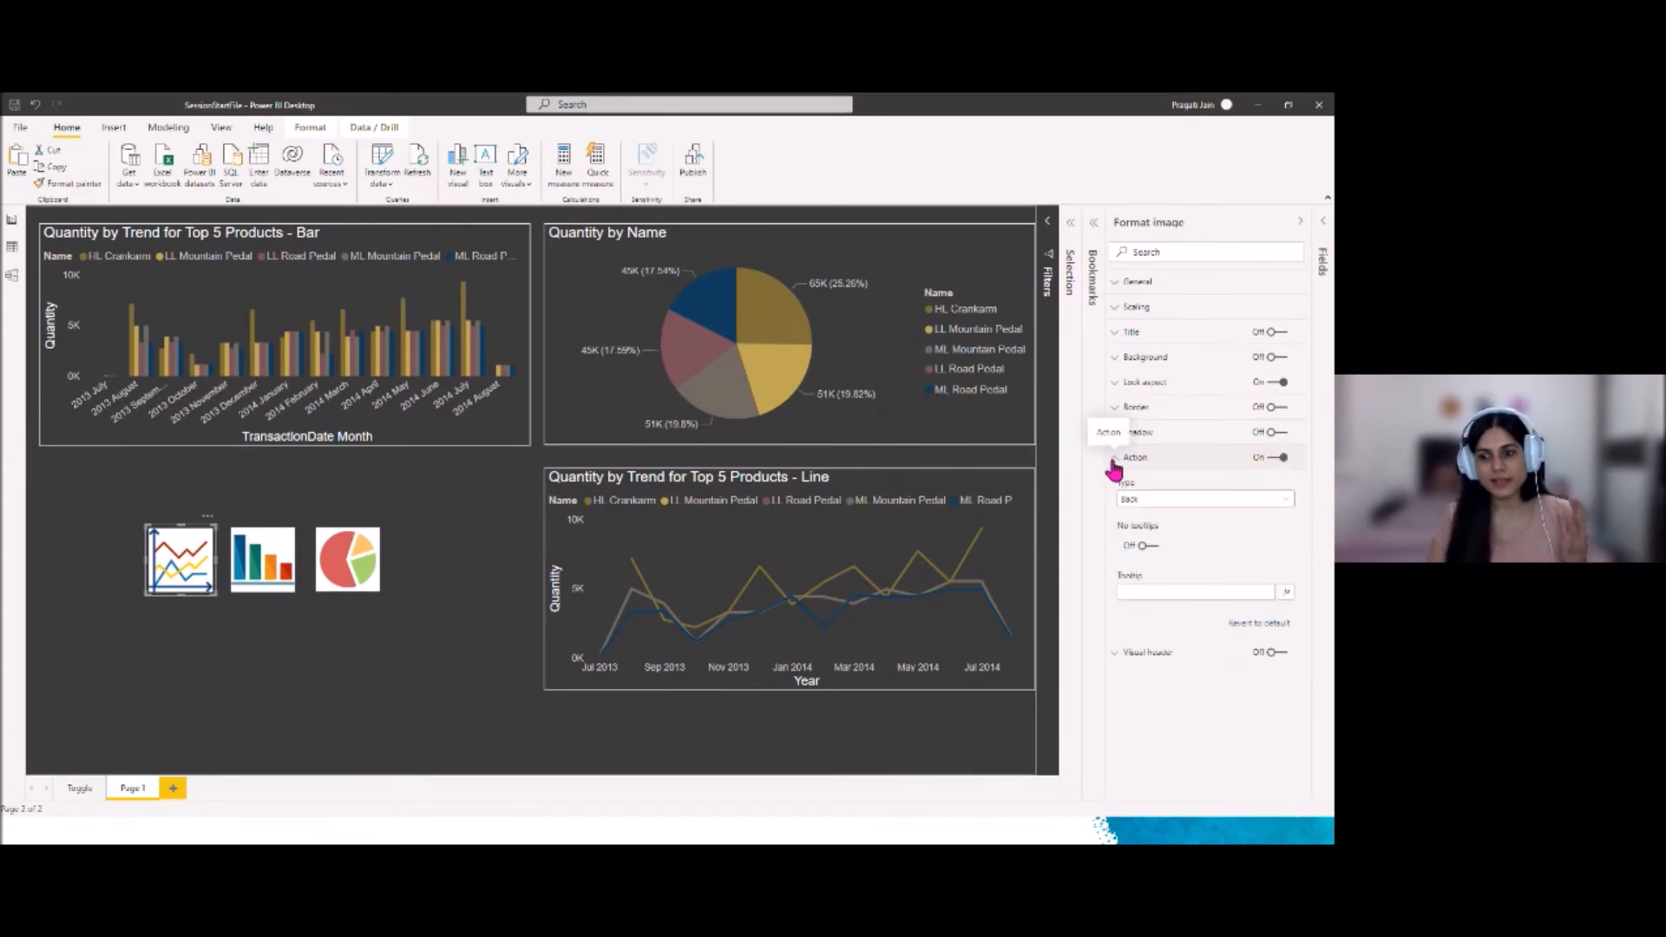
click(1285, 501)
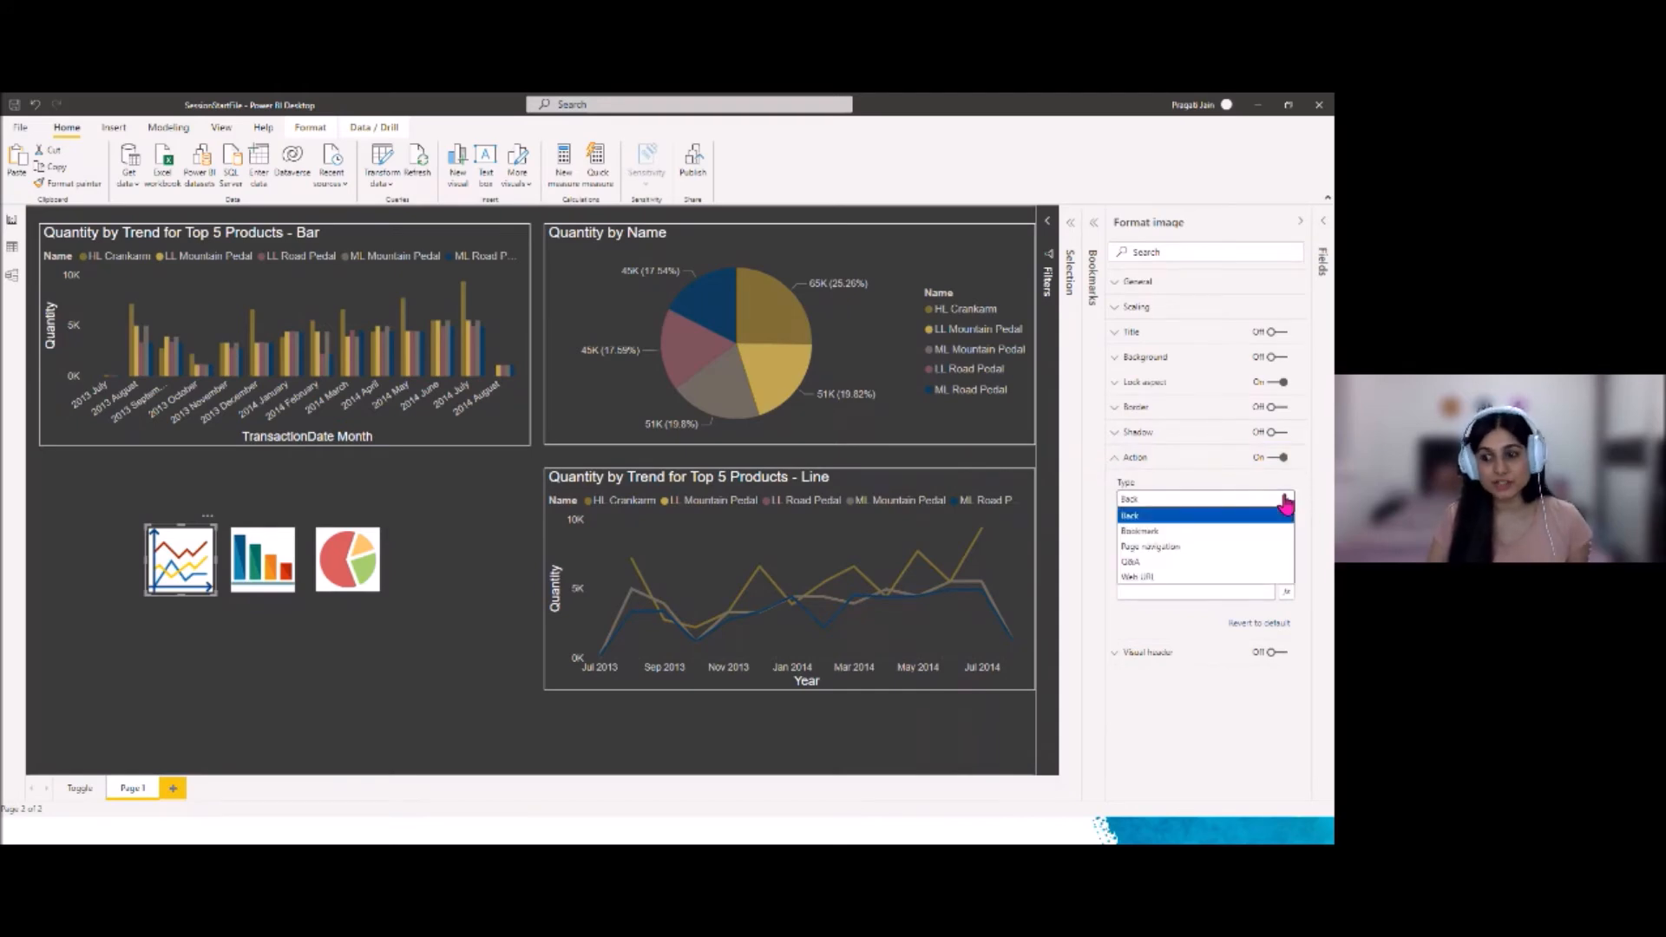
click(1201, 531)
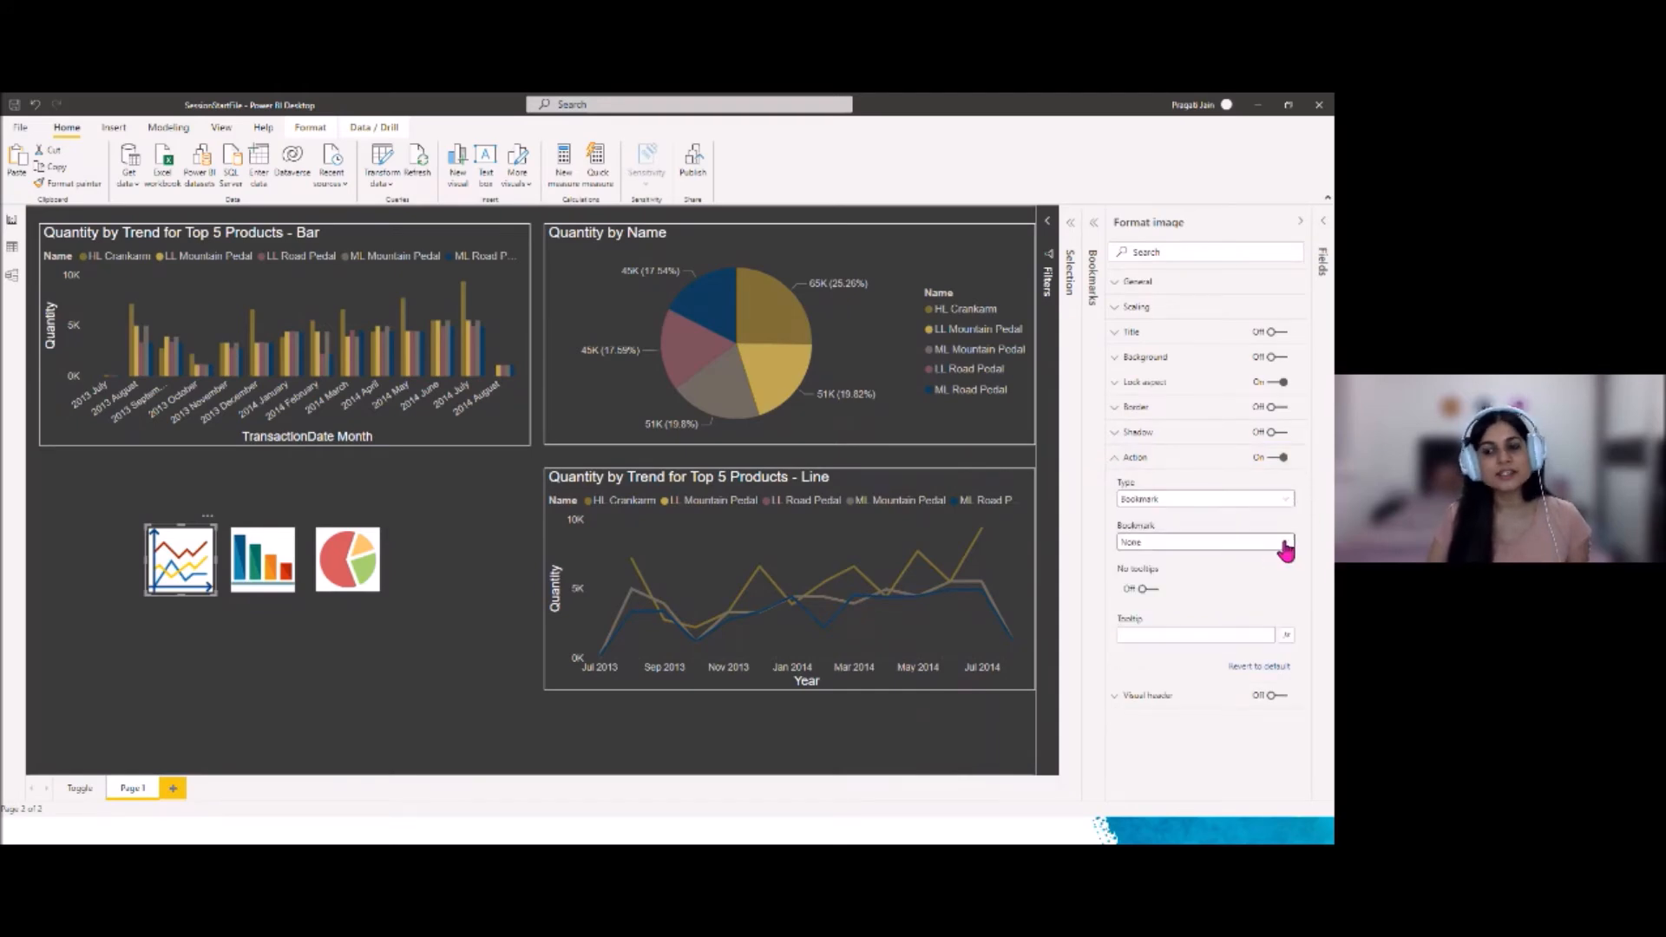
click(1285, 544)
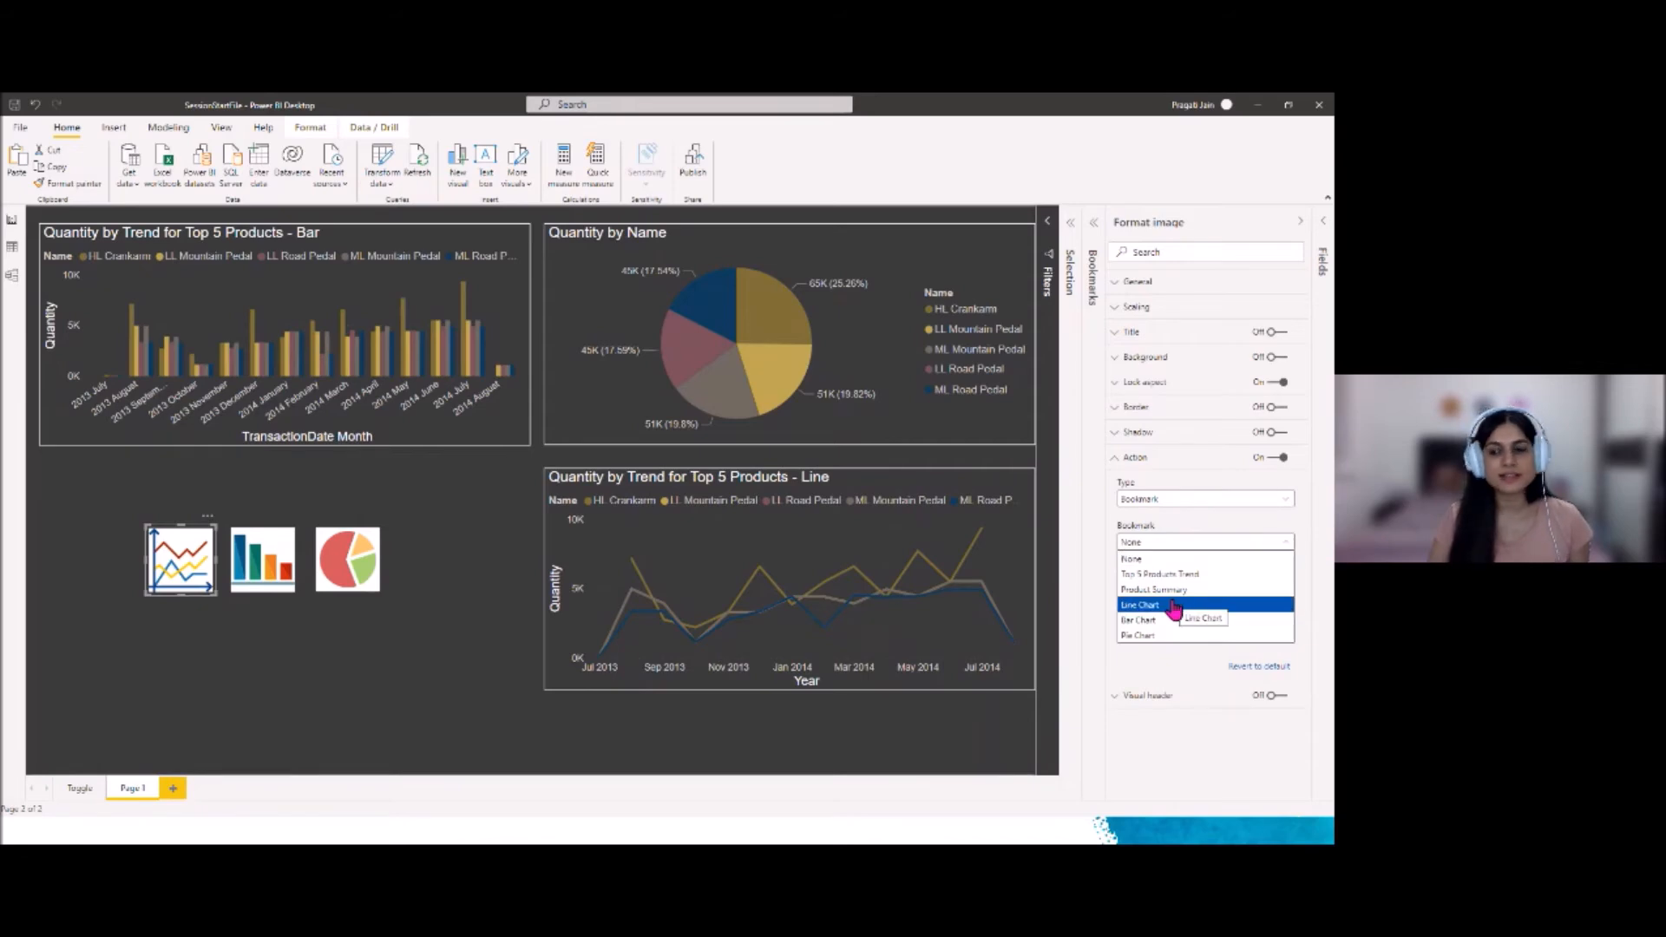
click(1173, 607)
click(1145, 590)
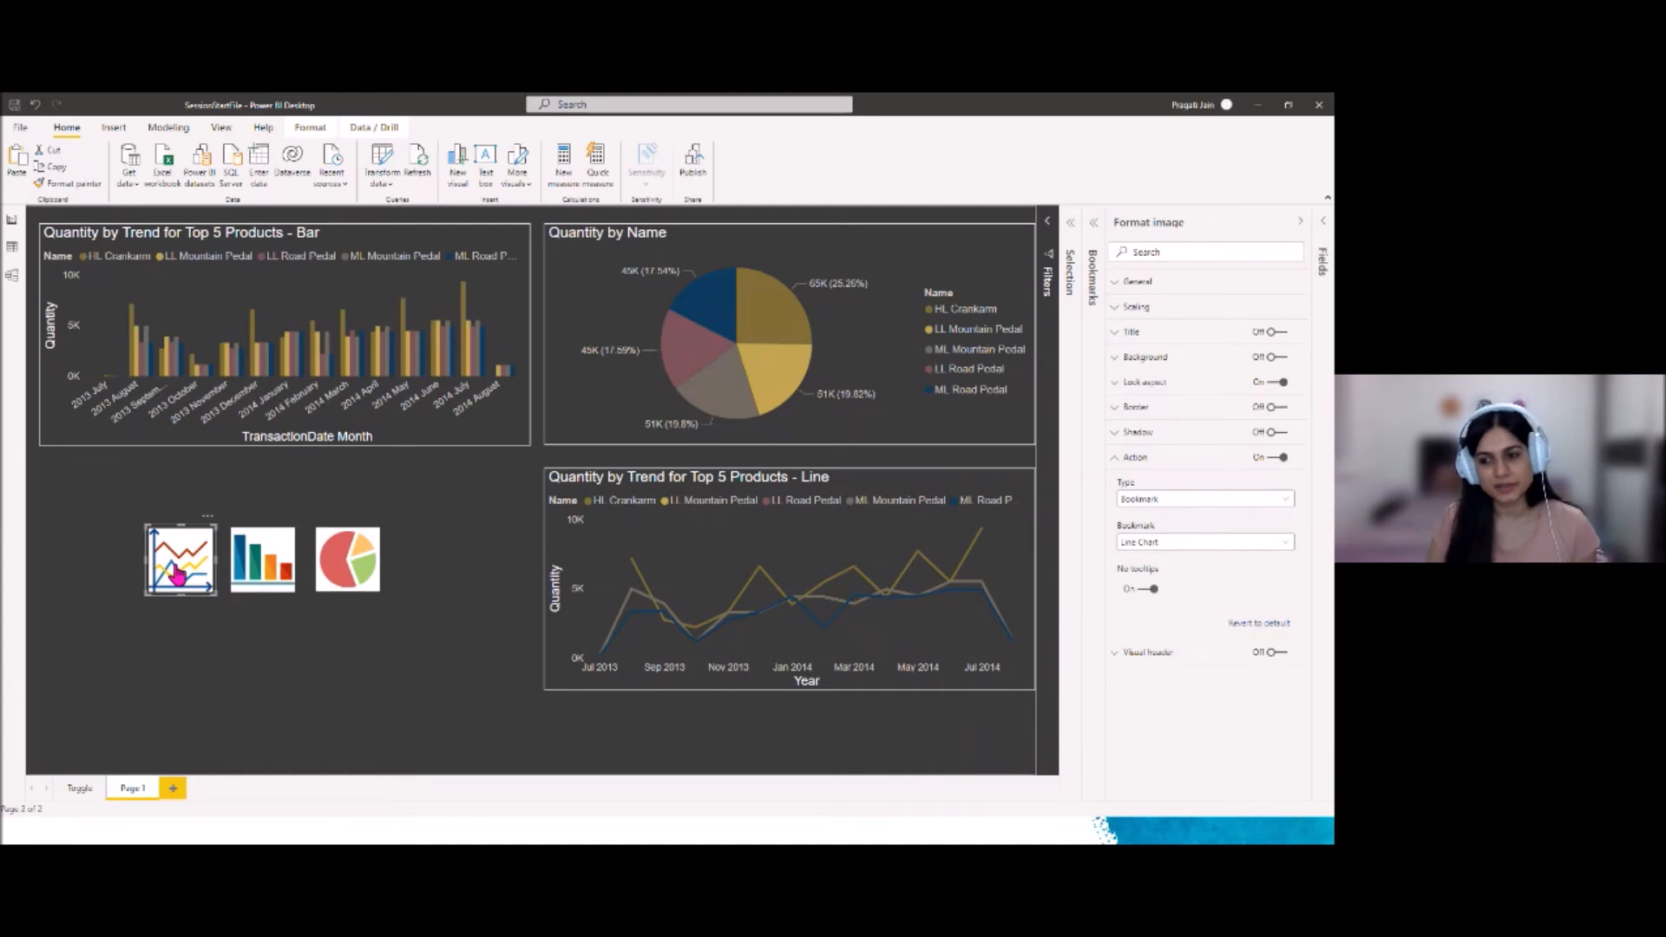
Enable the bar chart image's action with type Bookmark, link it to the Bar Chart bookmark, and turn on No tooltips
click(1117, 460)
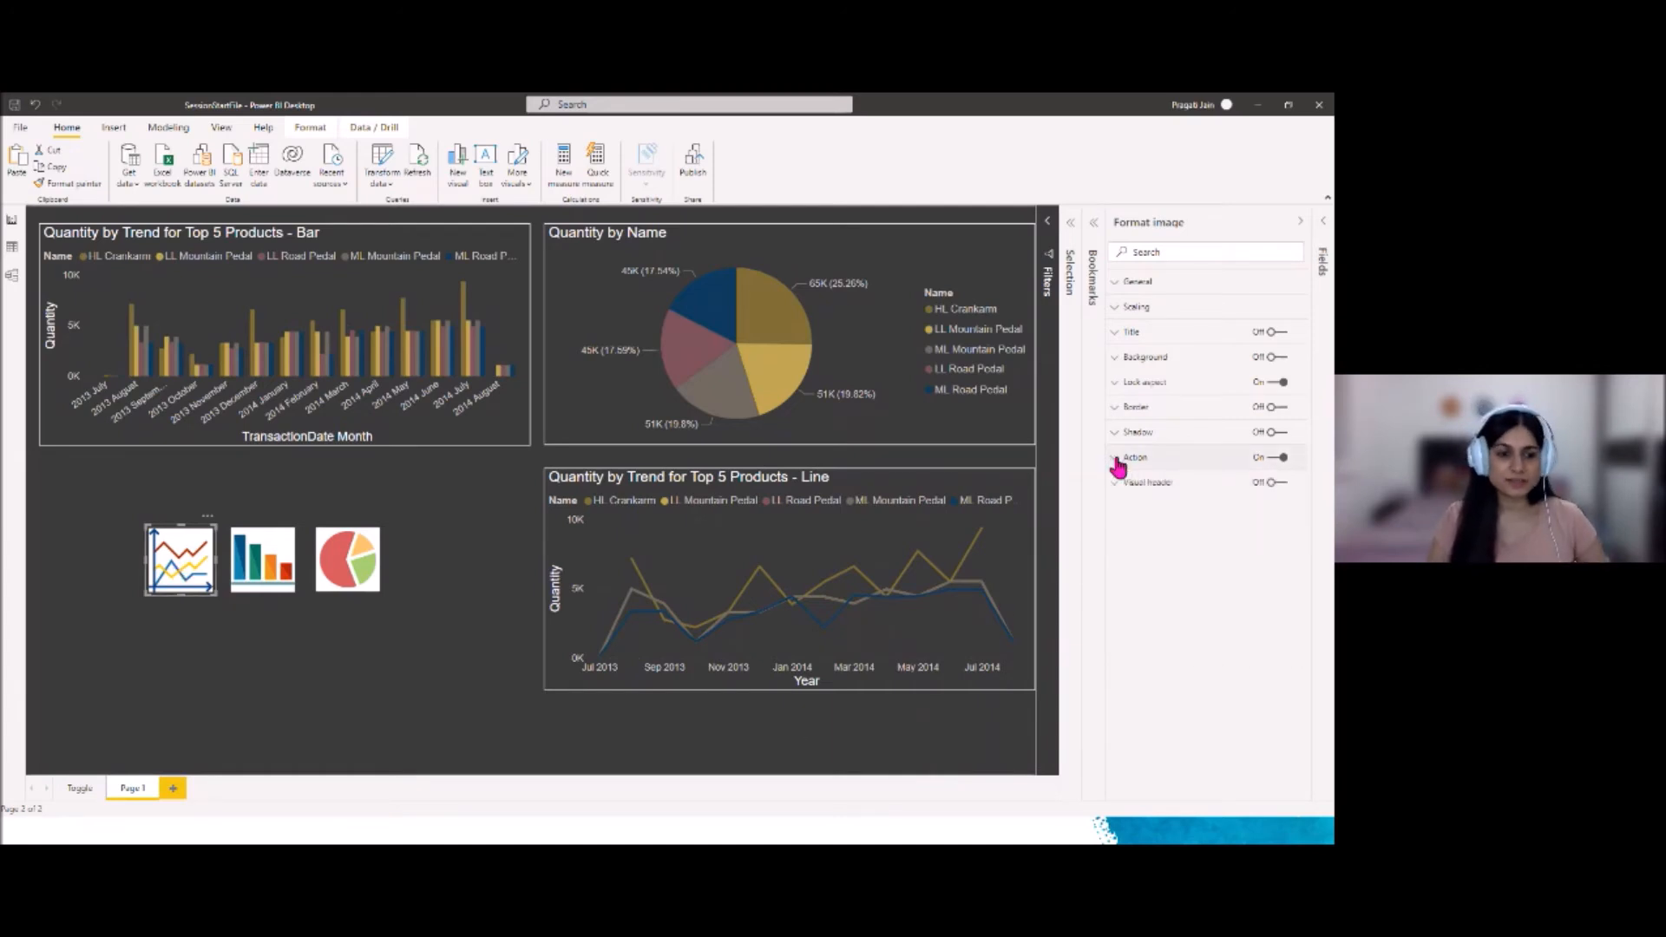
click(265, 569)
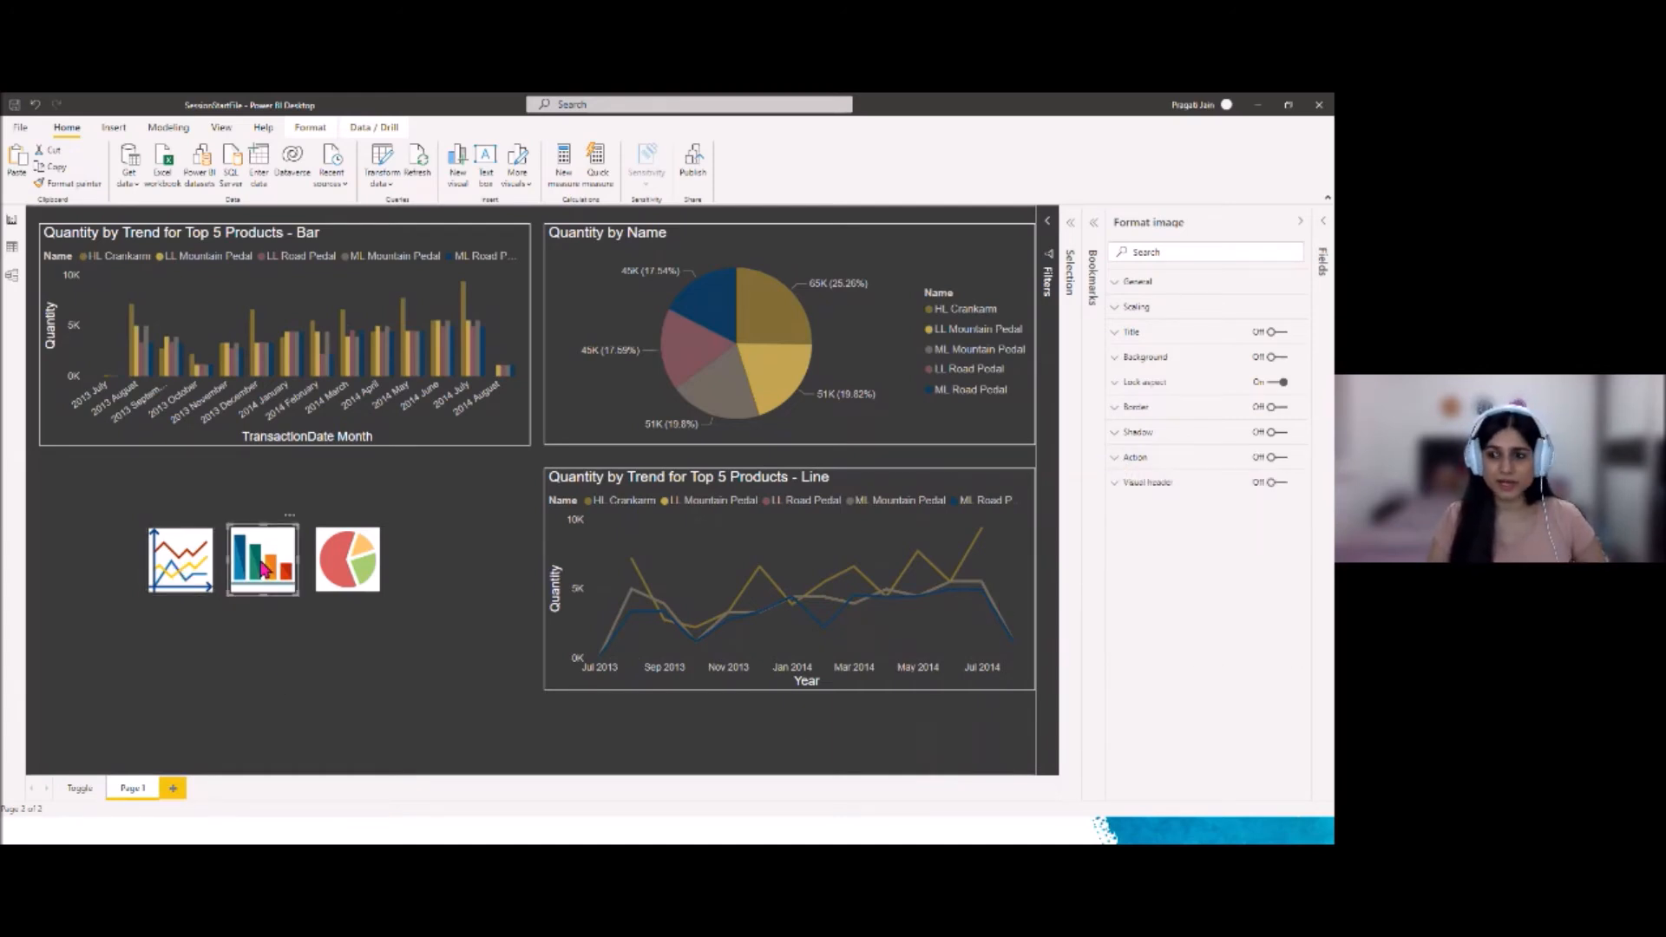
click(1274, 457)
click(1121, 461)
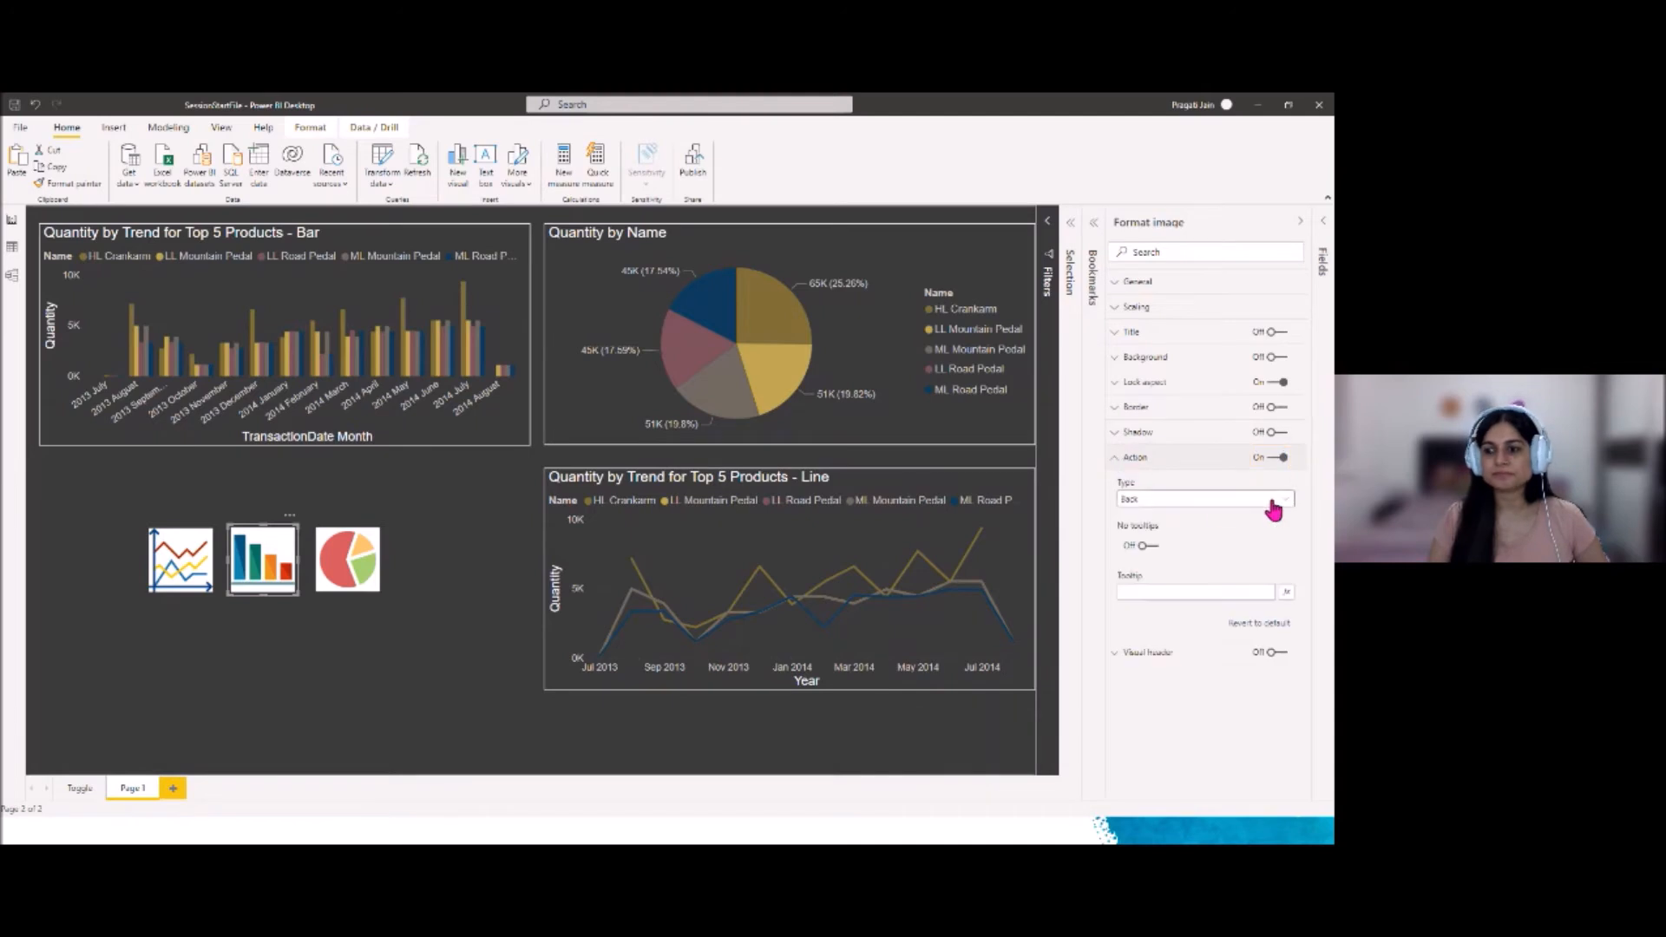
click(1288, 510)
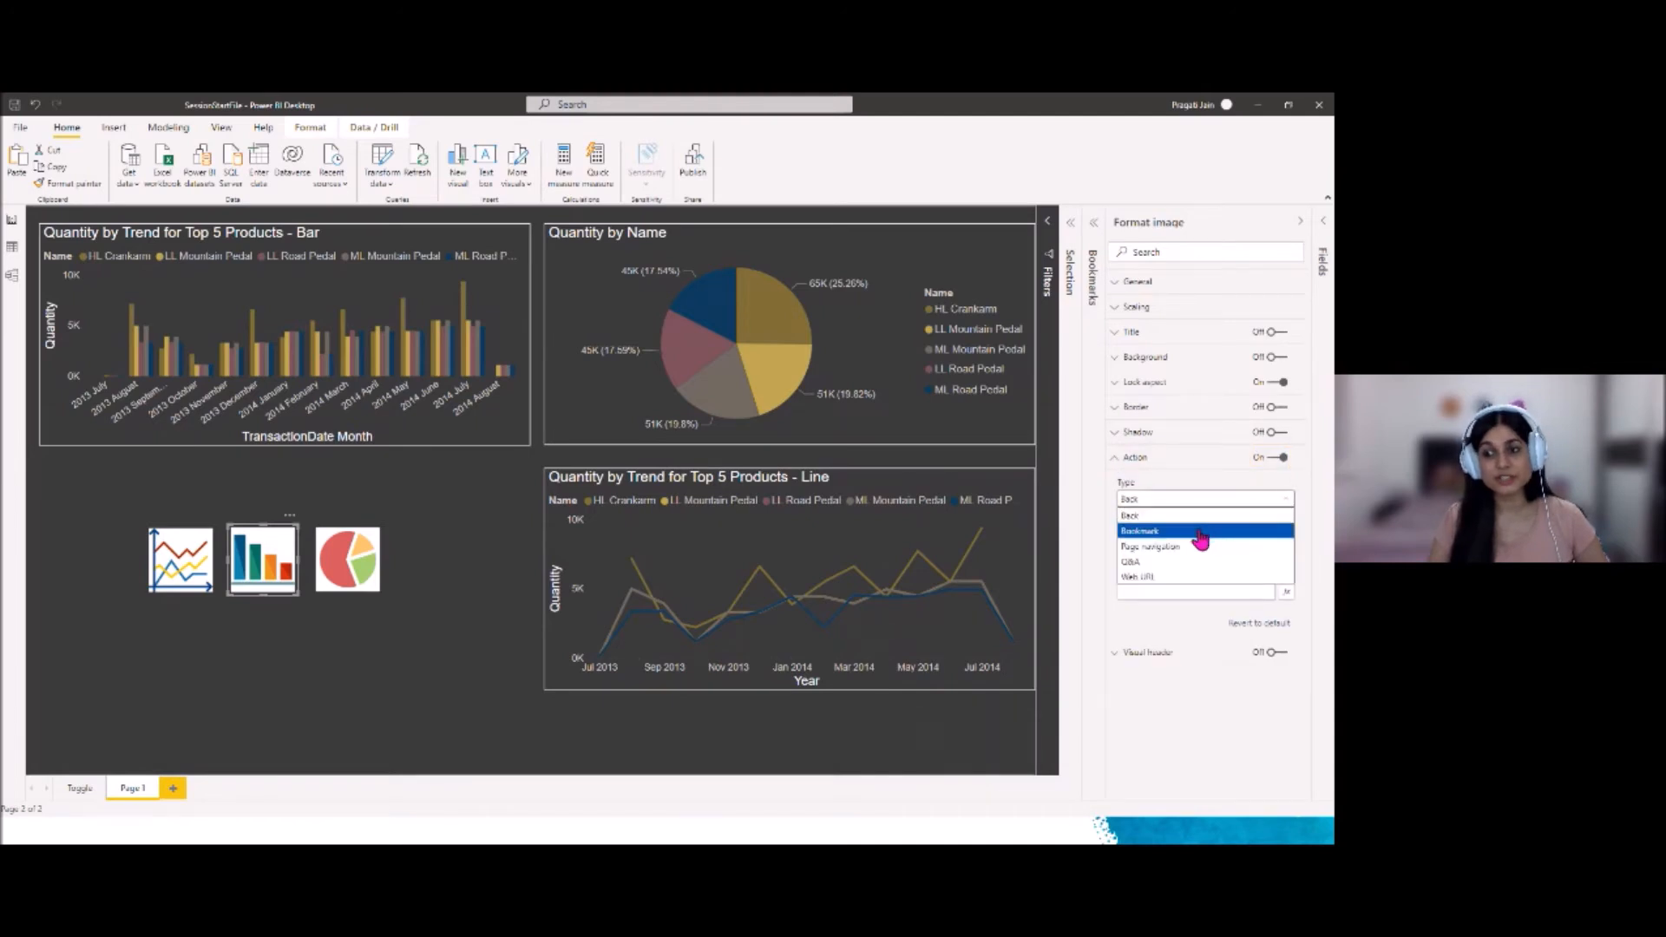
click(1196, 524)
click(1261, 543)
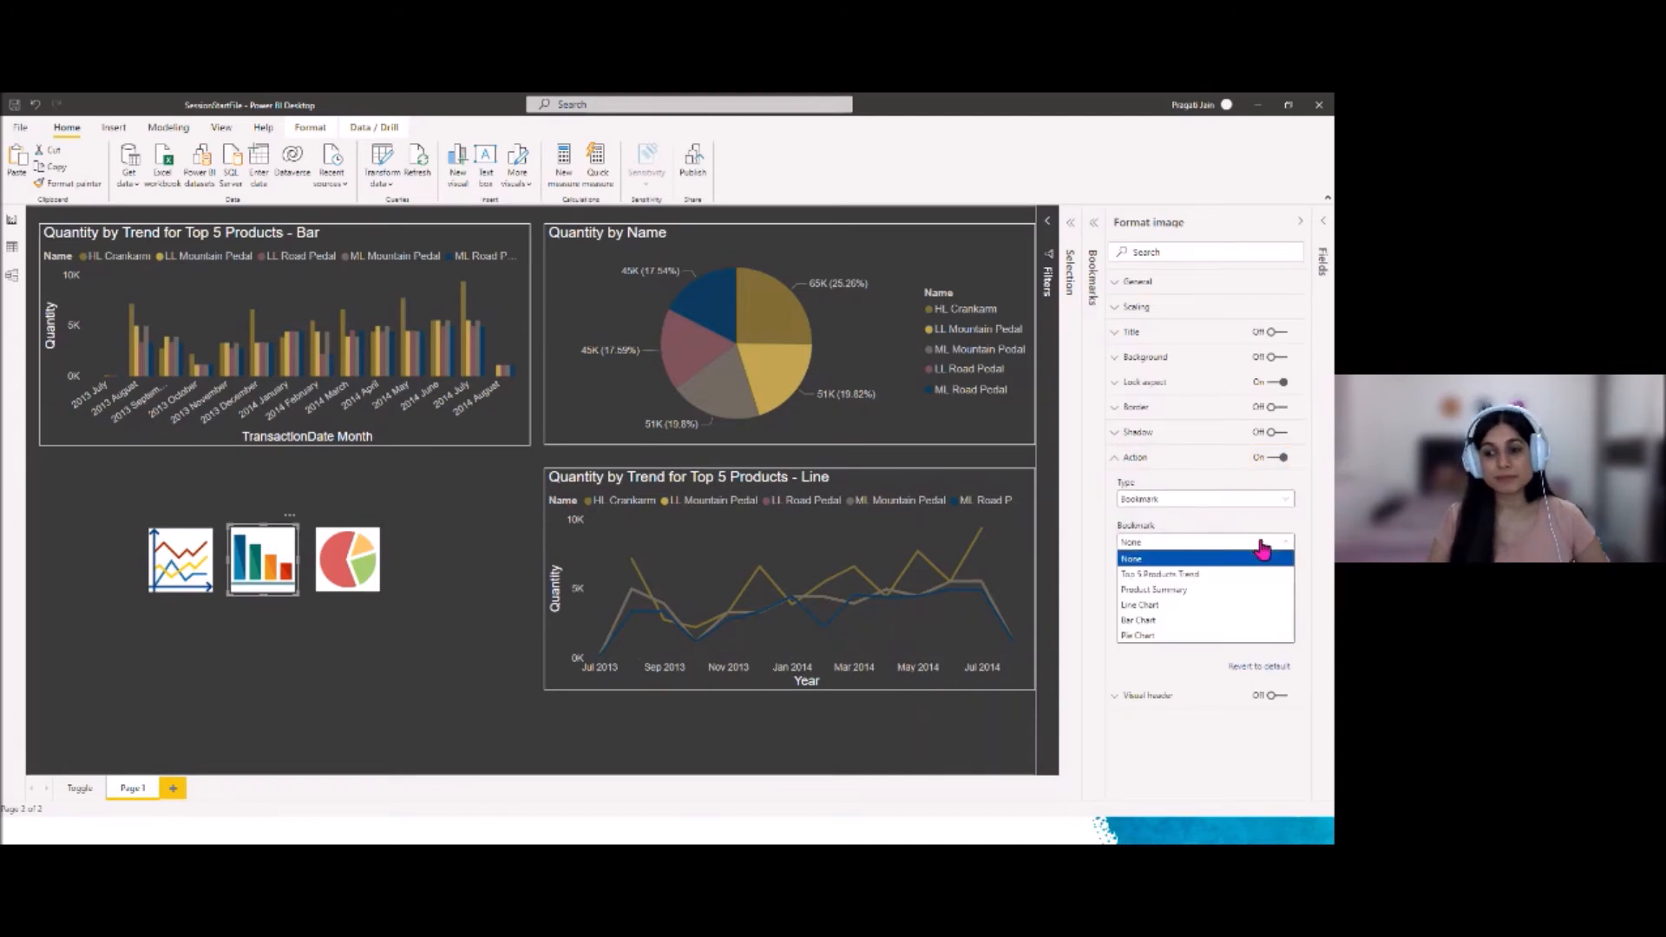
click(1167, 620)
click(1147, 589)
click(1116, 459)
Enable the pie chart image's action with type Bookmark and link it to the Pie Chart bookmark
click(356, 577)
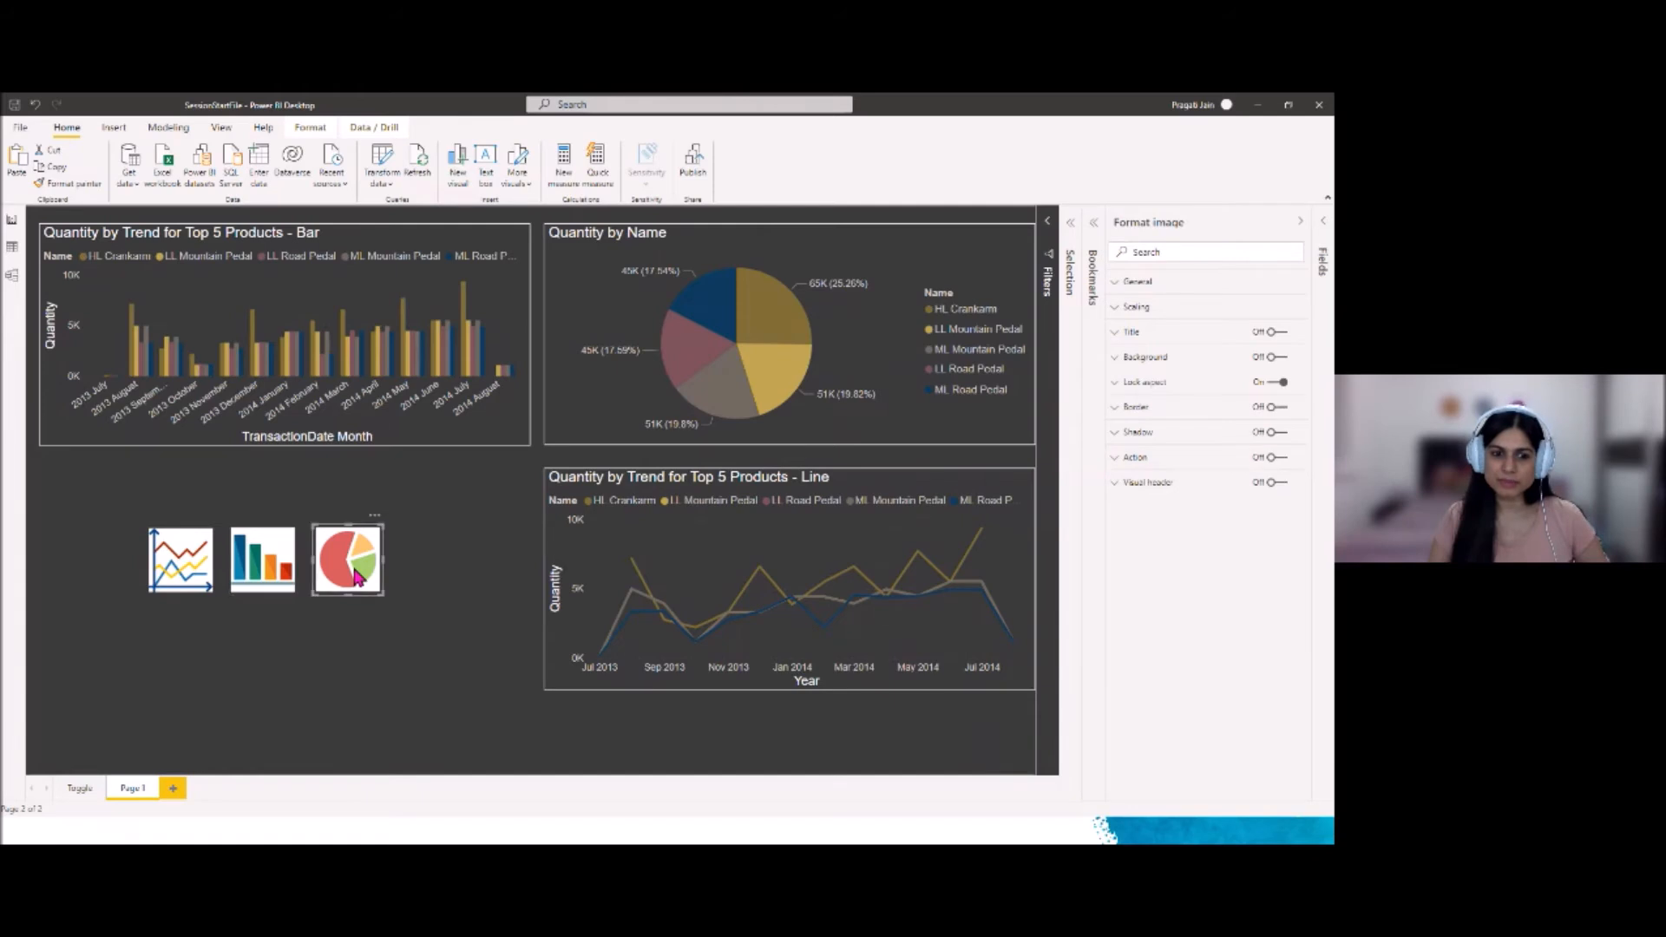
click(1274, 458)
click(1138, 460)
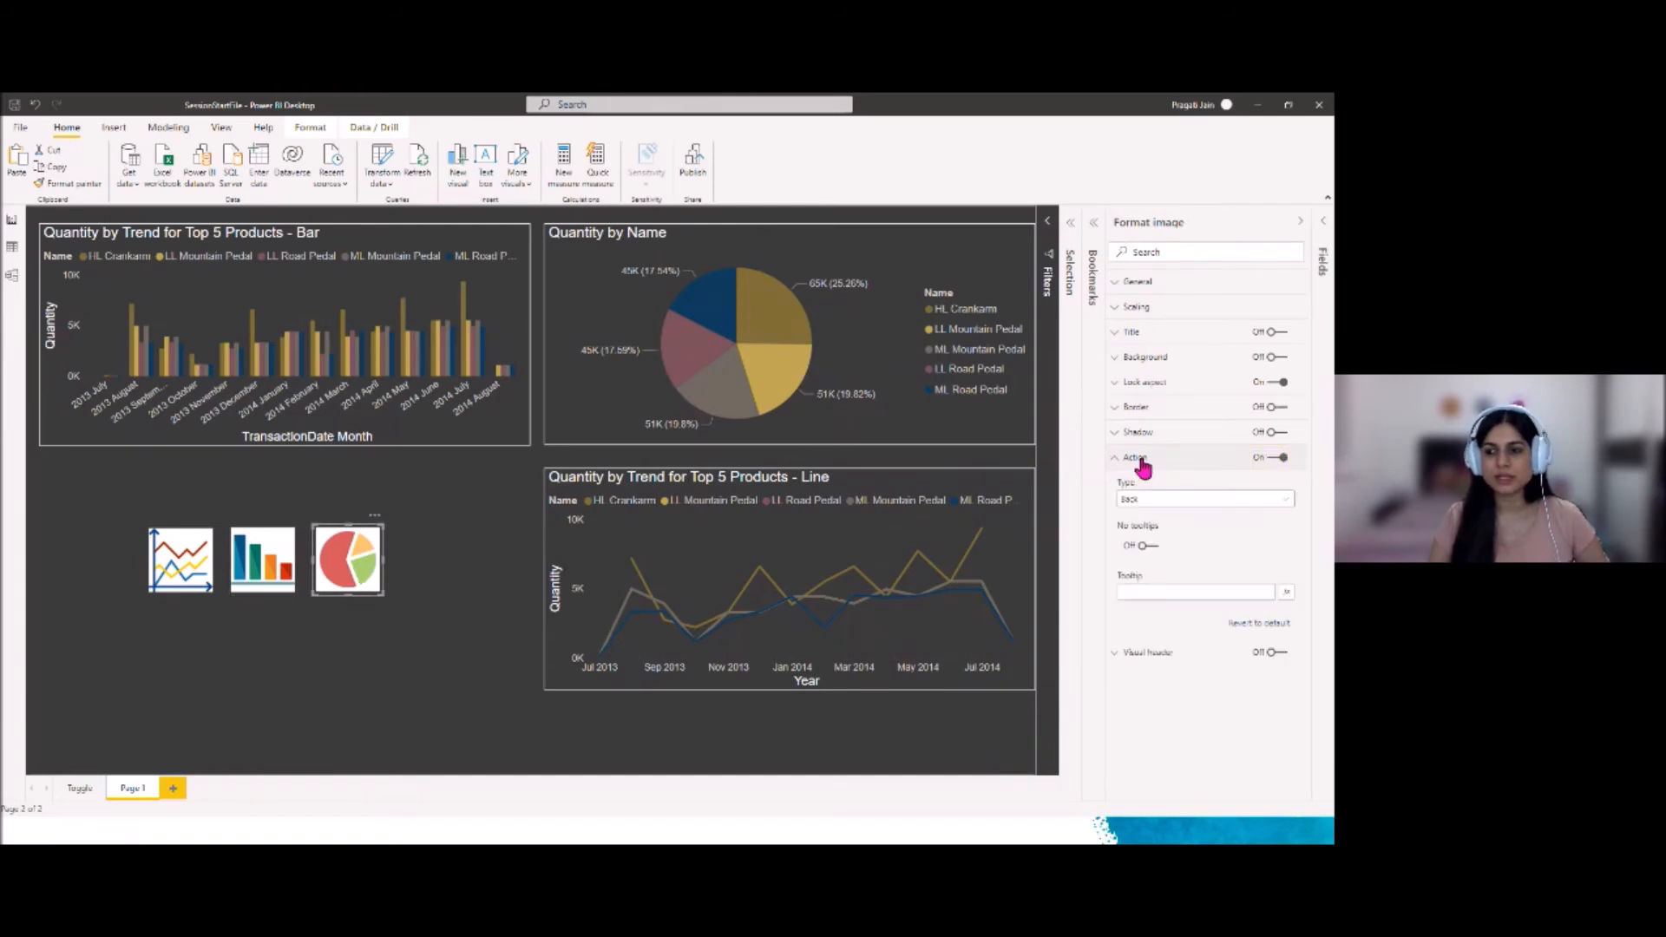
click(1288, 503)
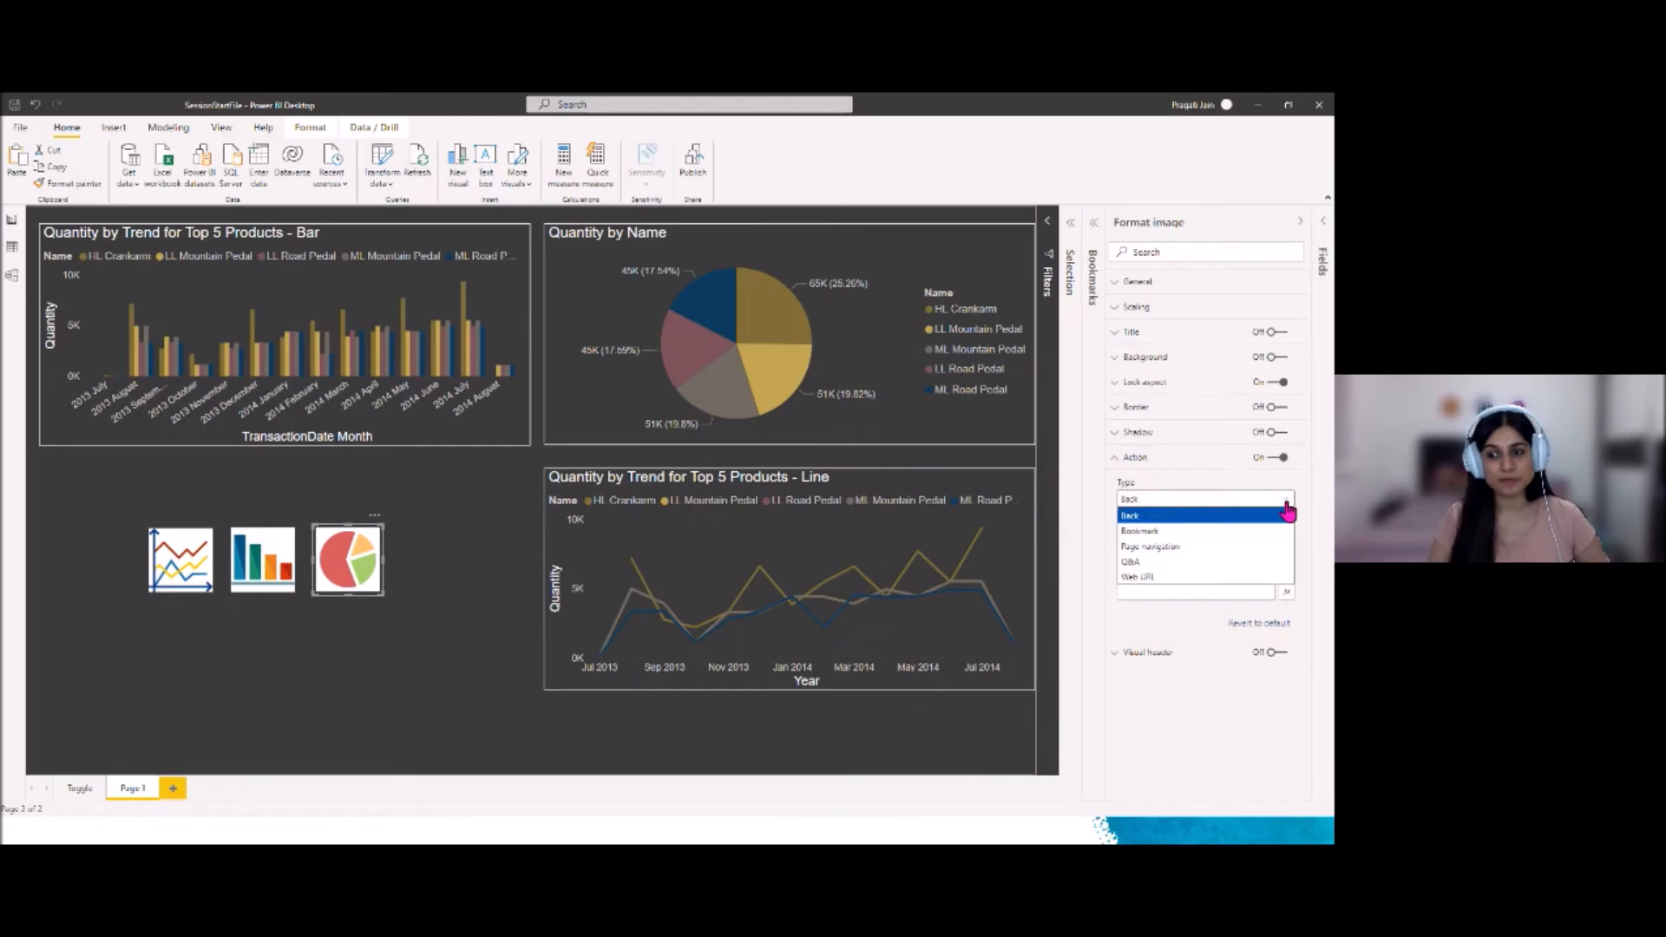
click(1196, 531)
click(1234, 543)
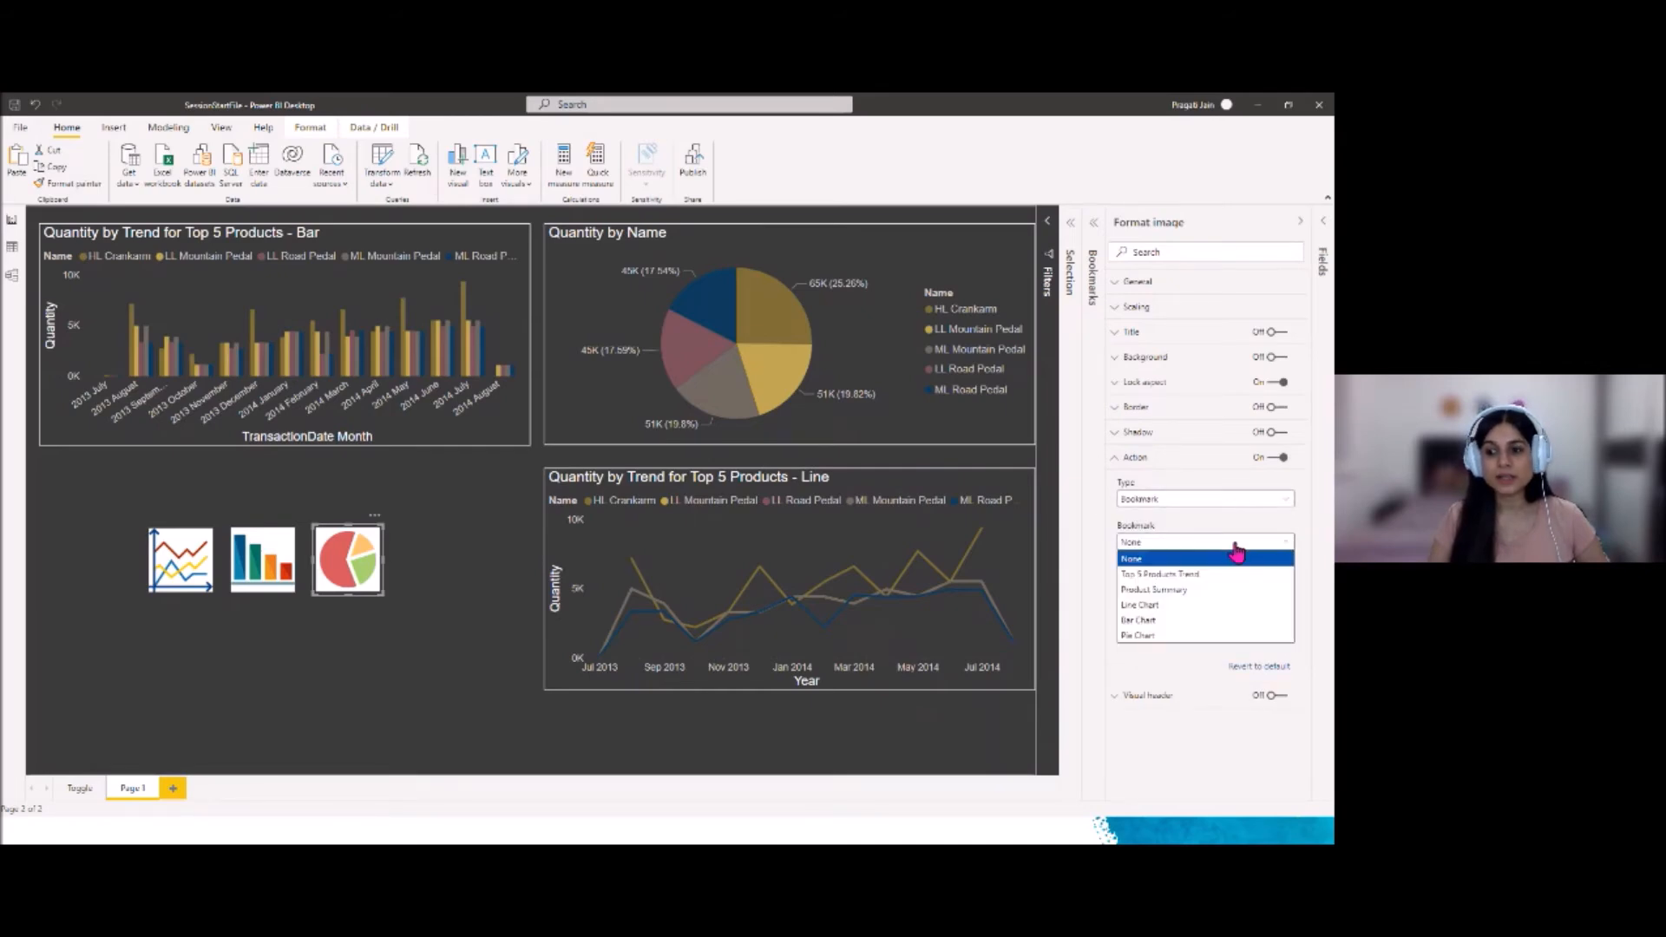
click(1161, 637)
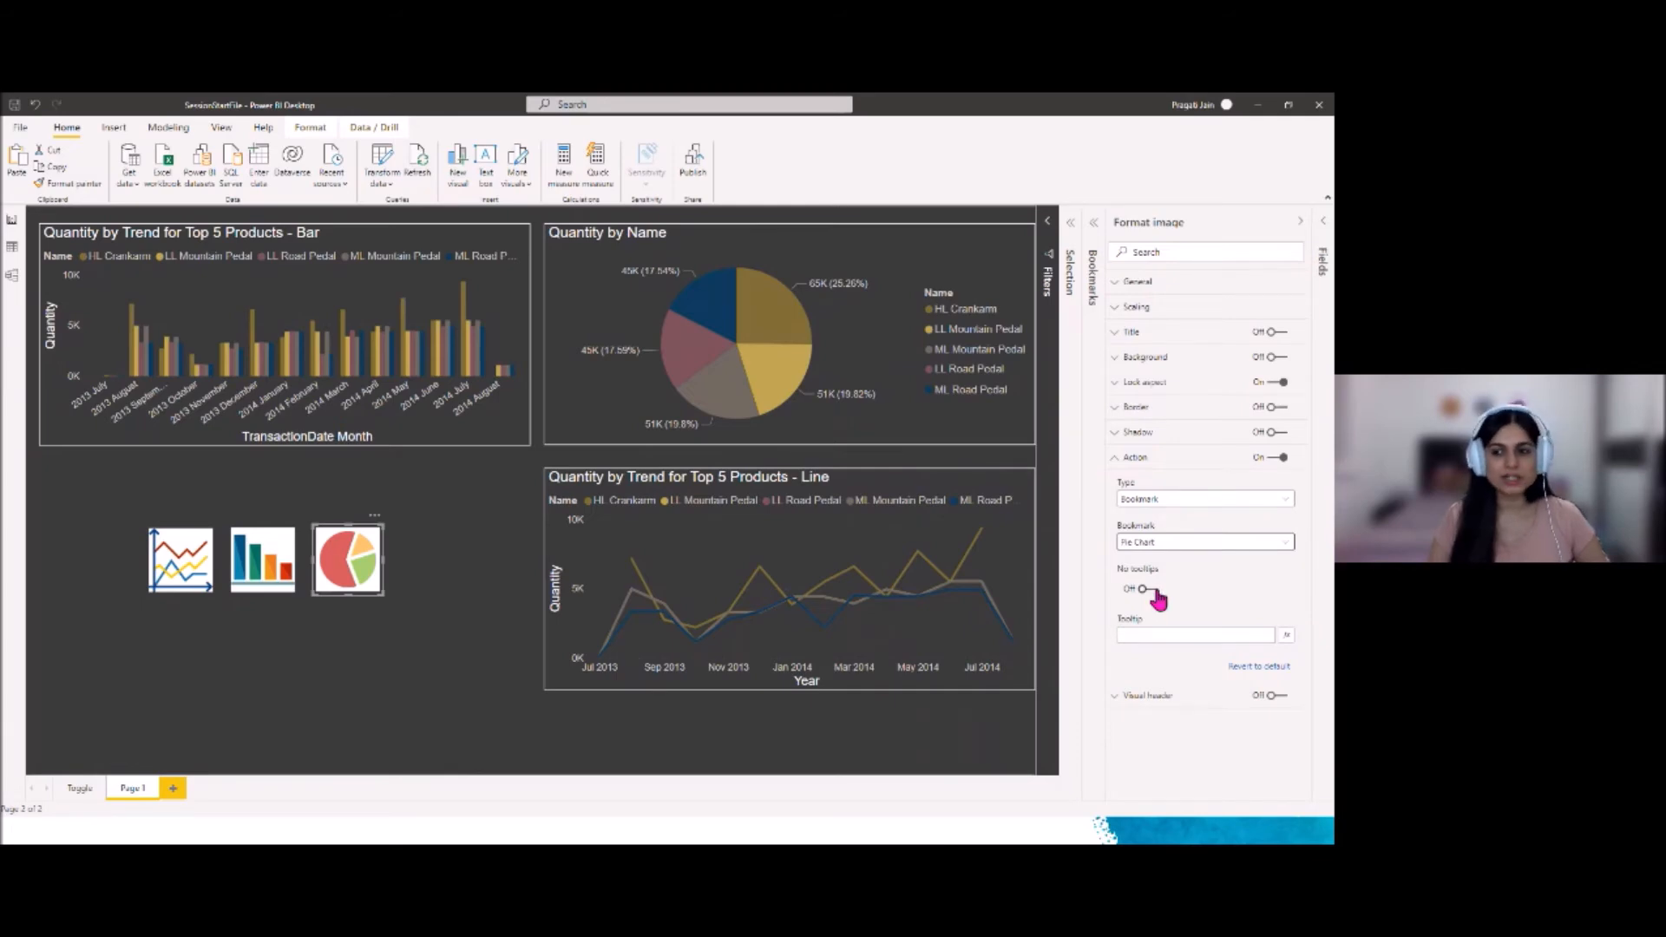
click(1115, 457)
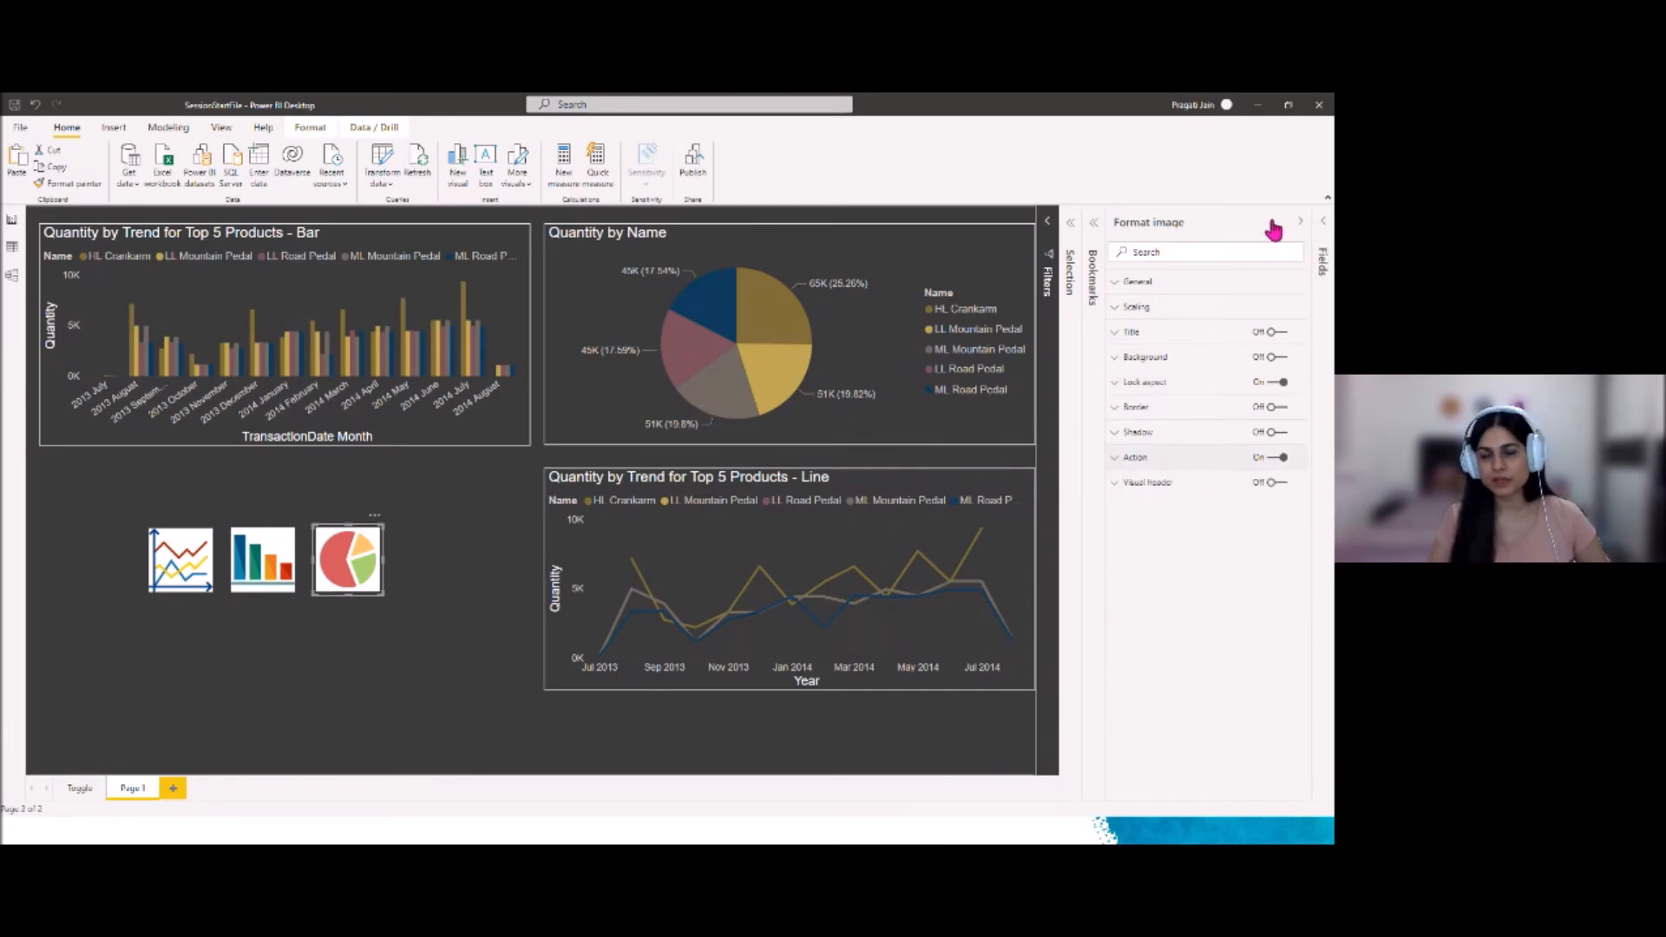
click(1299, 223)
click(453, 664)
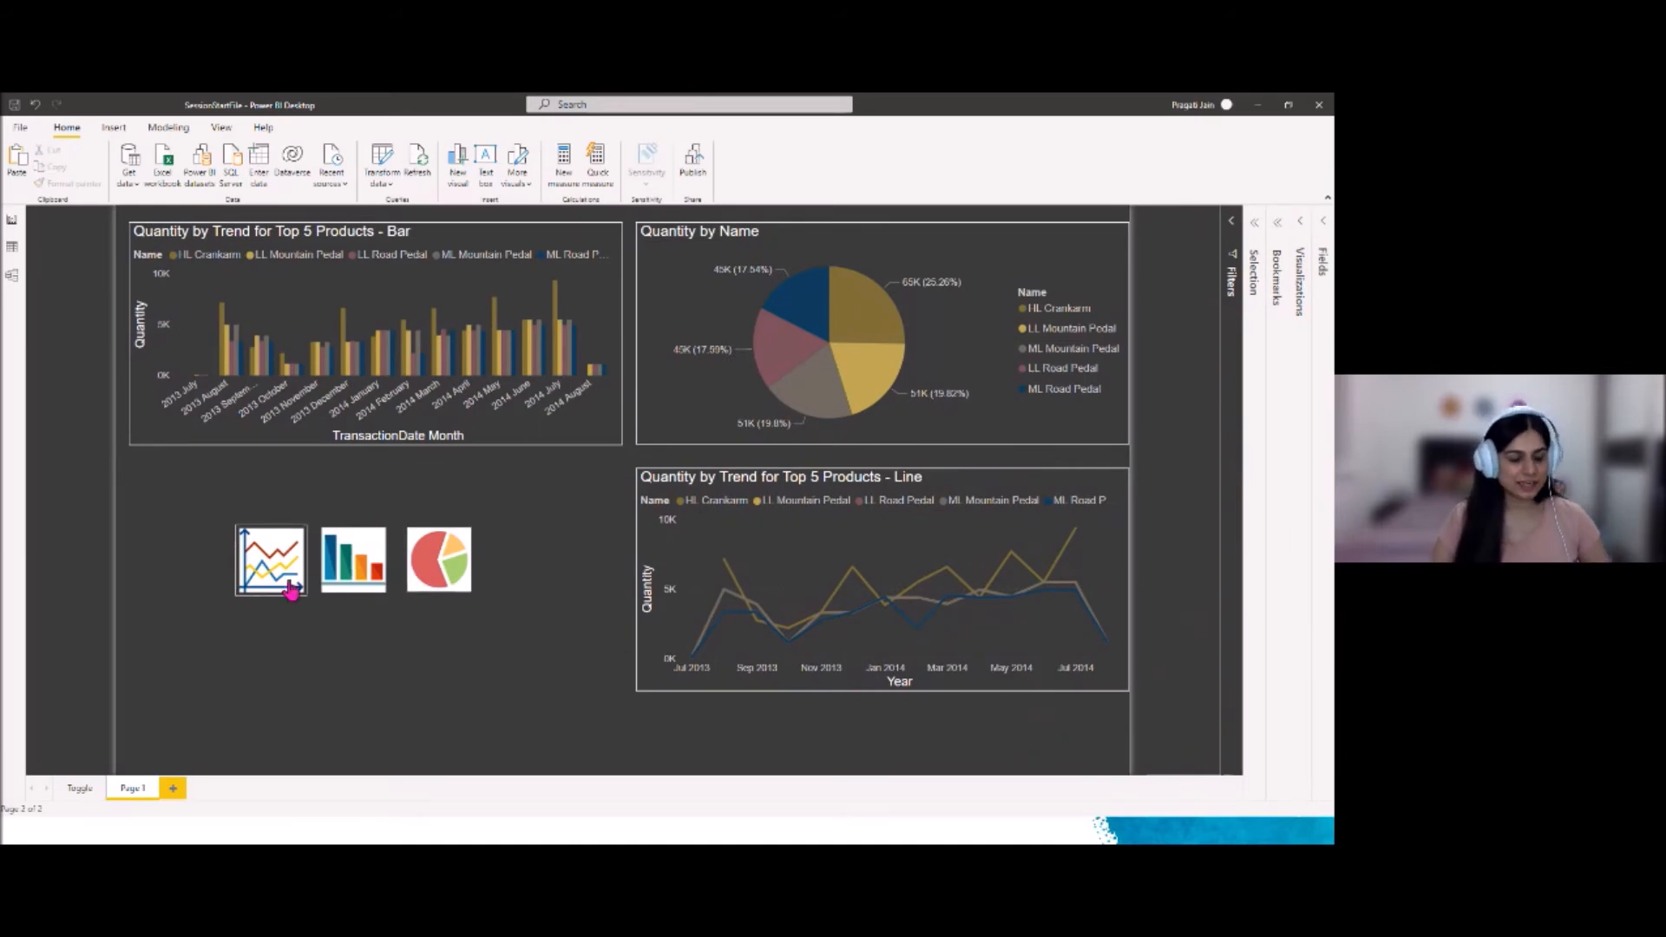
Test the line, bar and pie chart image links one after another on the page
ctrl+click(273, 582)
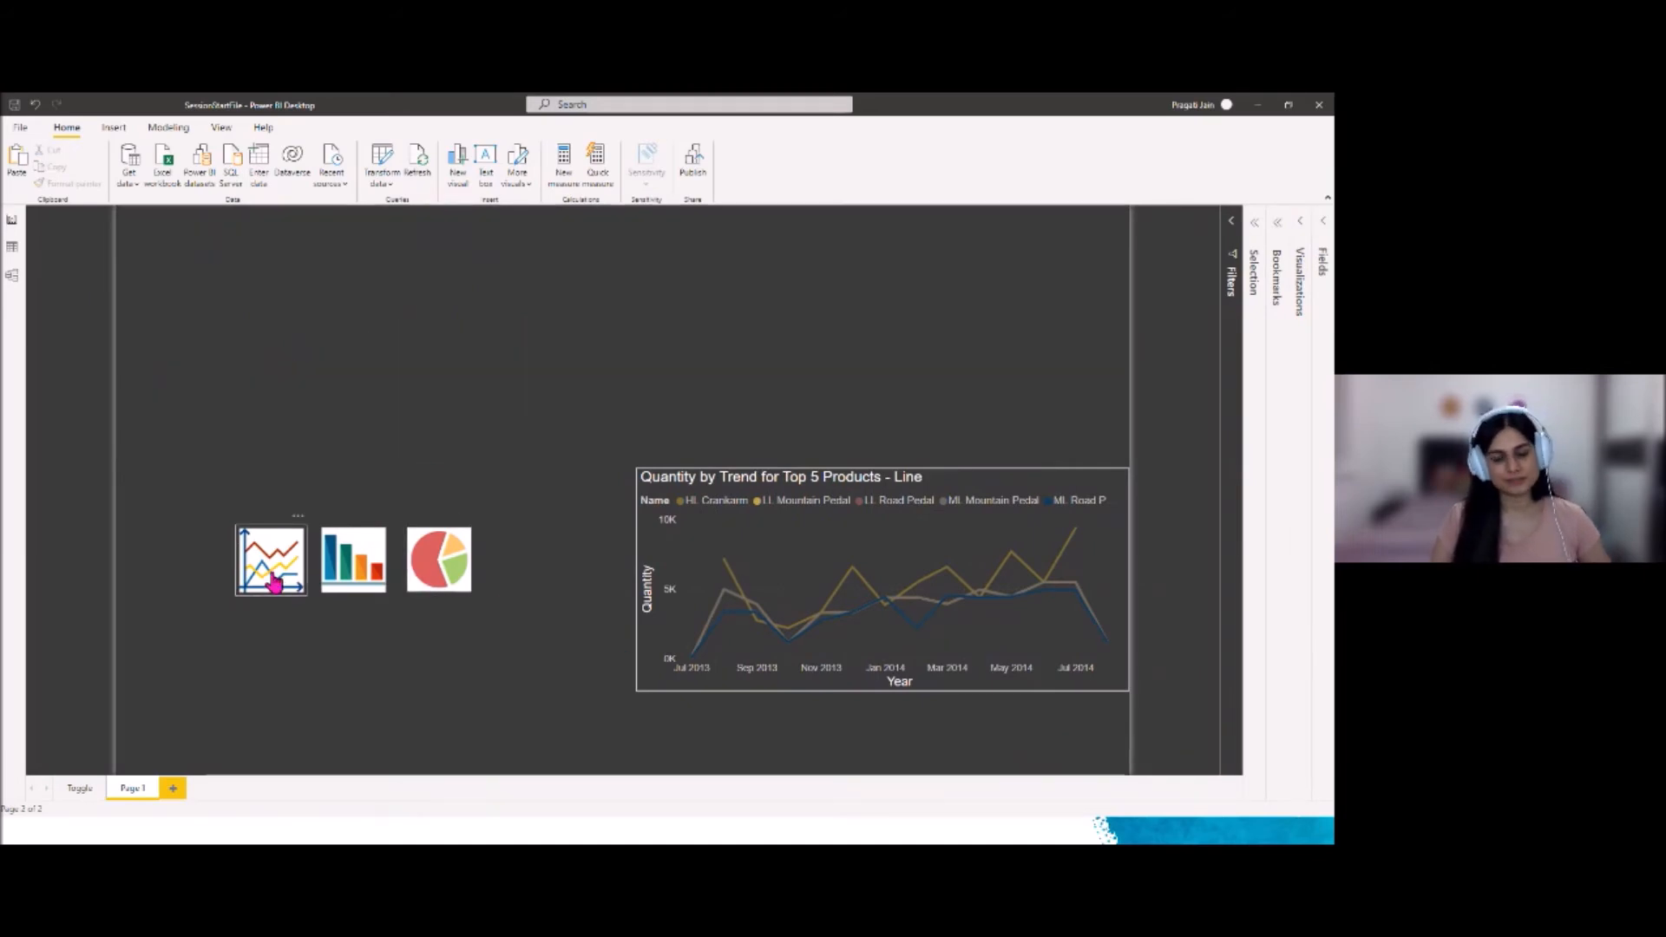
ctrl+click(349, 582)
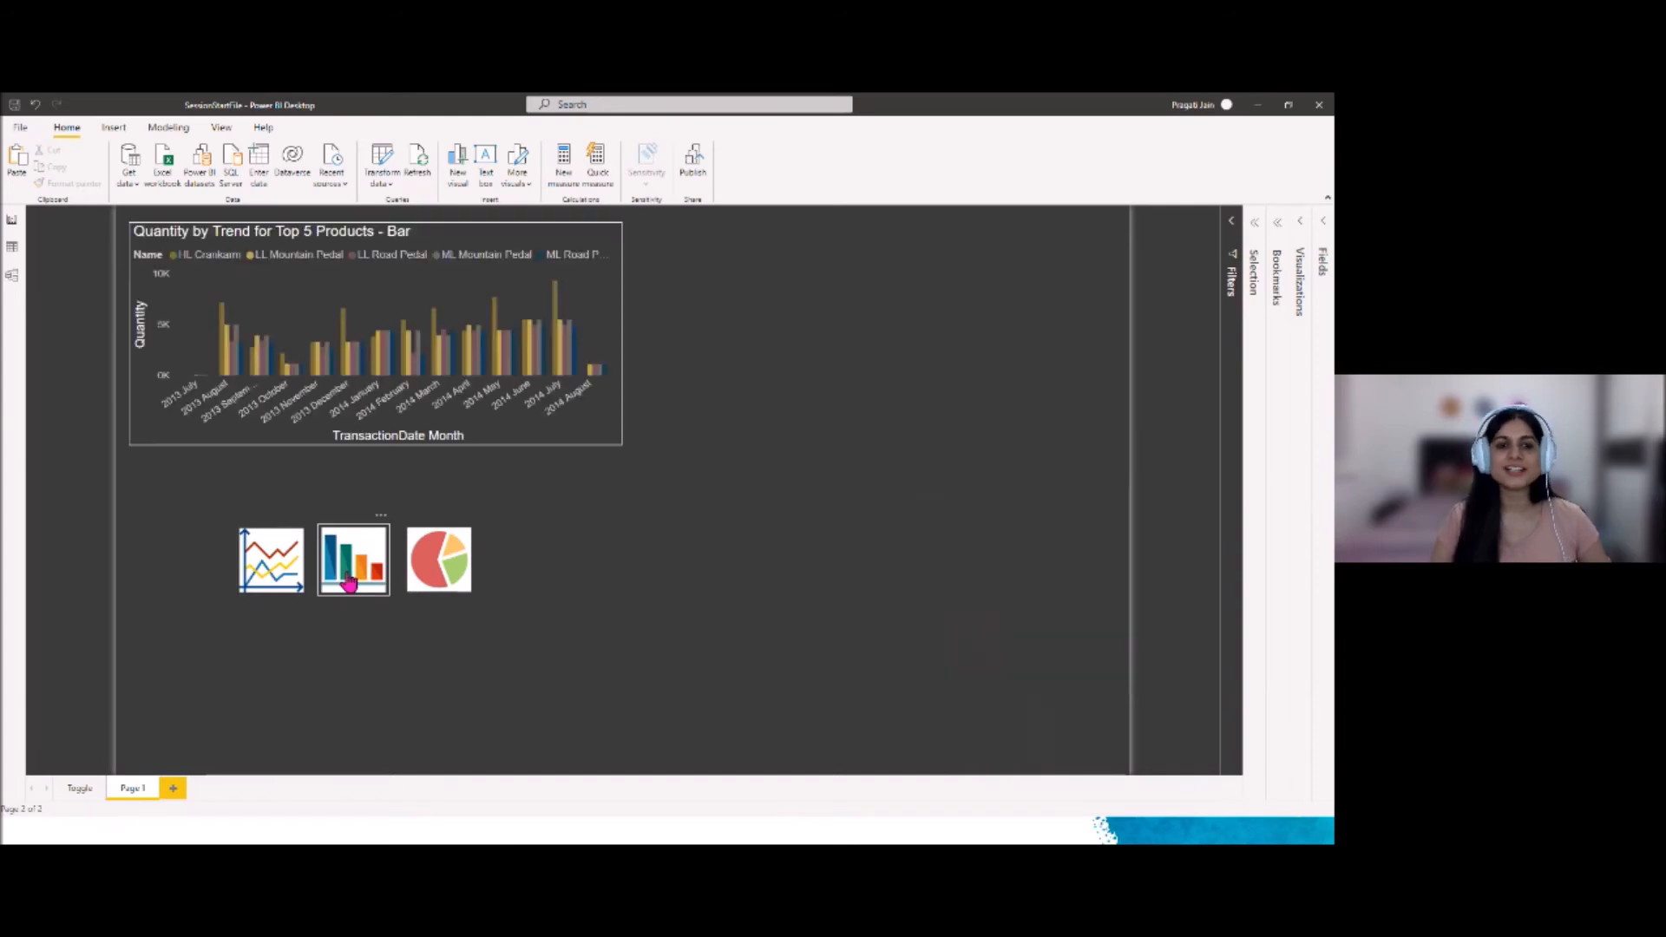
ctrl+click(427, 579)
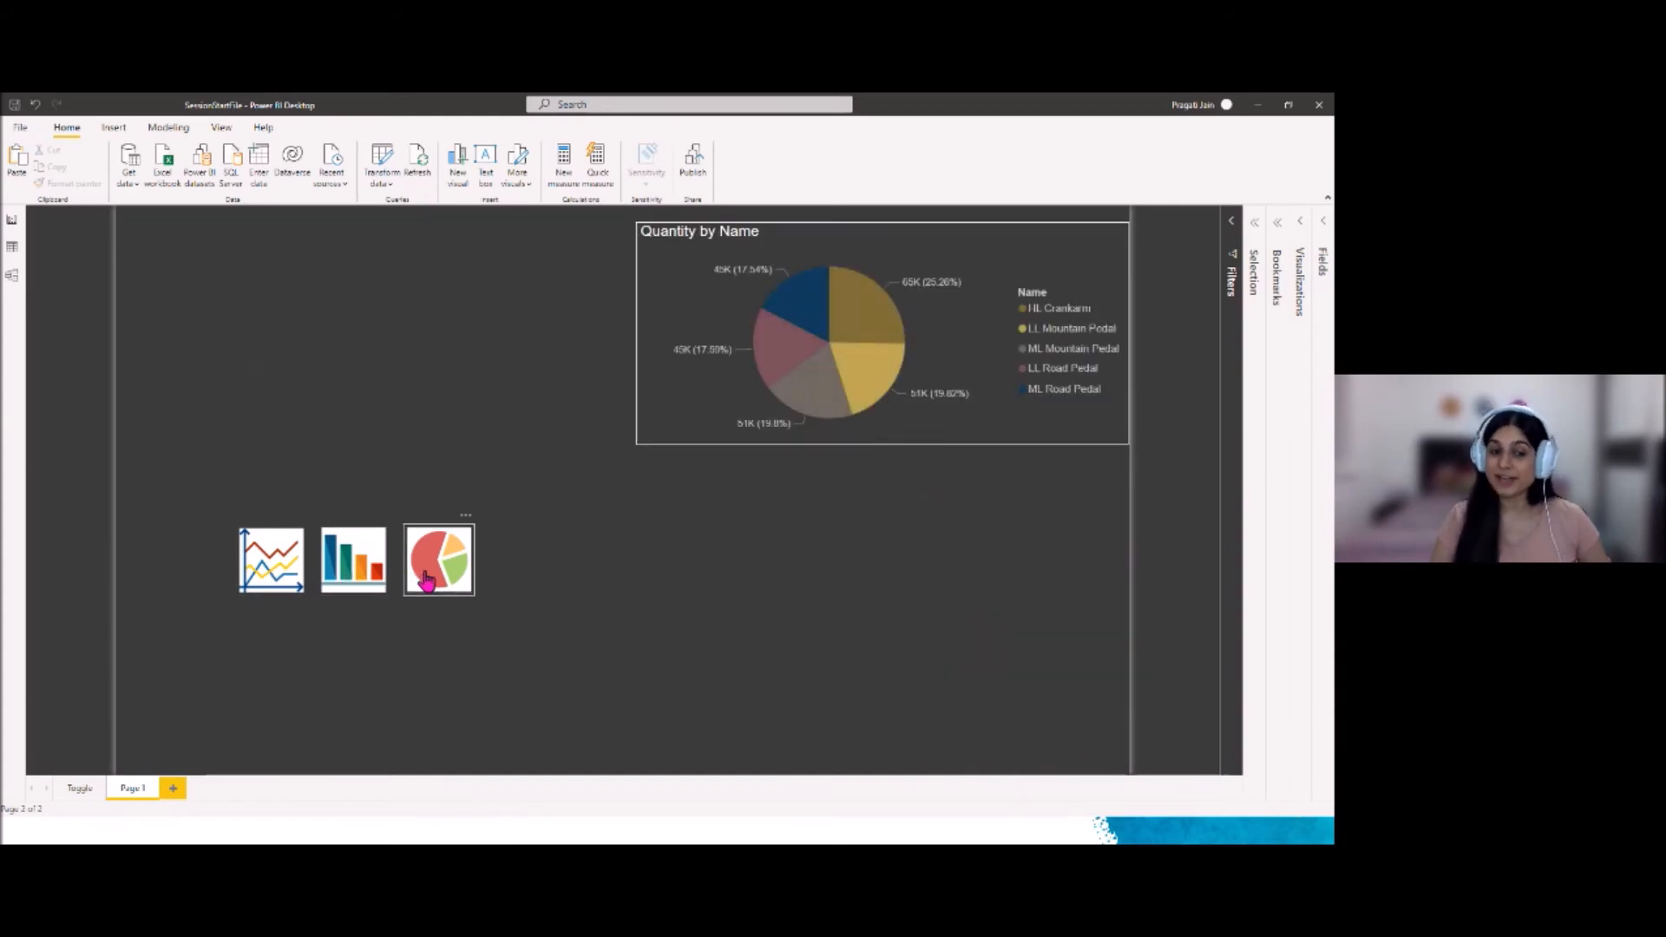
Unhide the "Quantity by Trend for Top 5 Products" line and bar charts so all three visuals are shown
click(1254, 228)
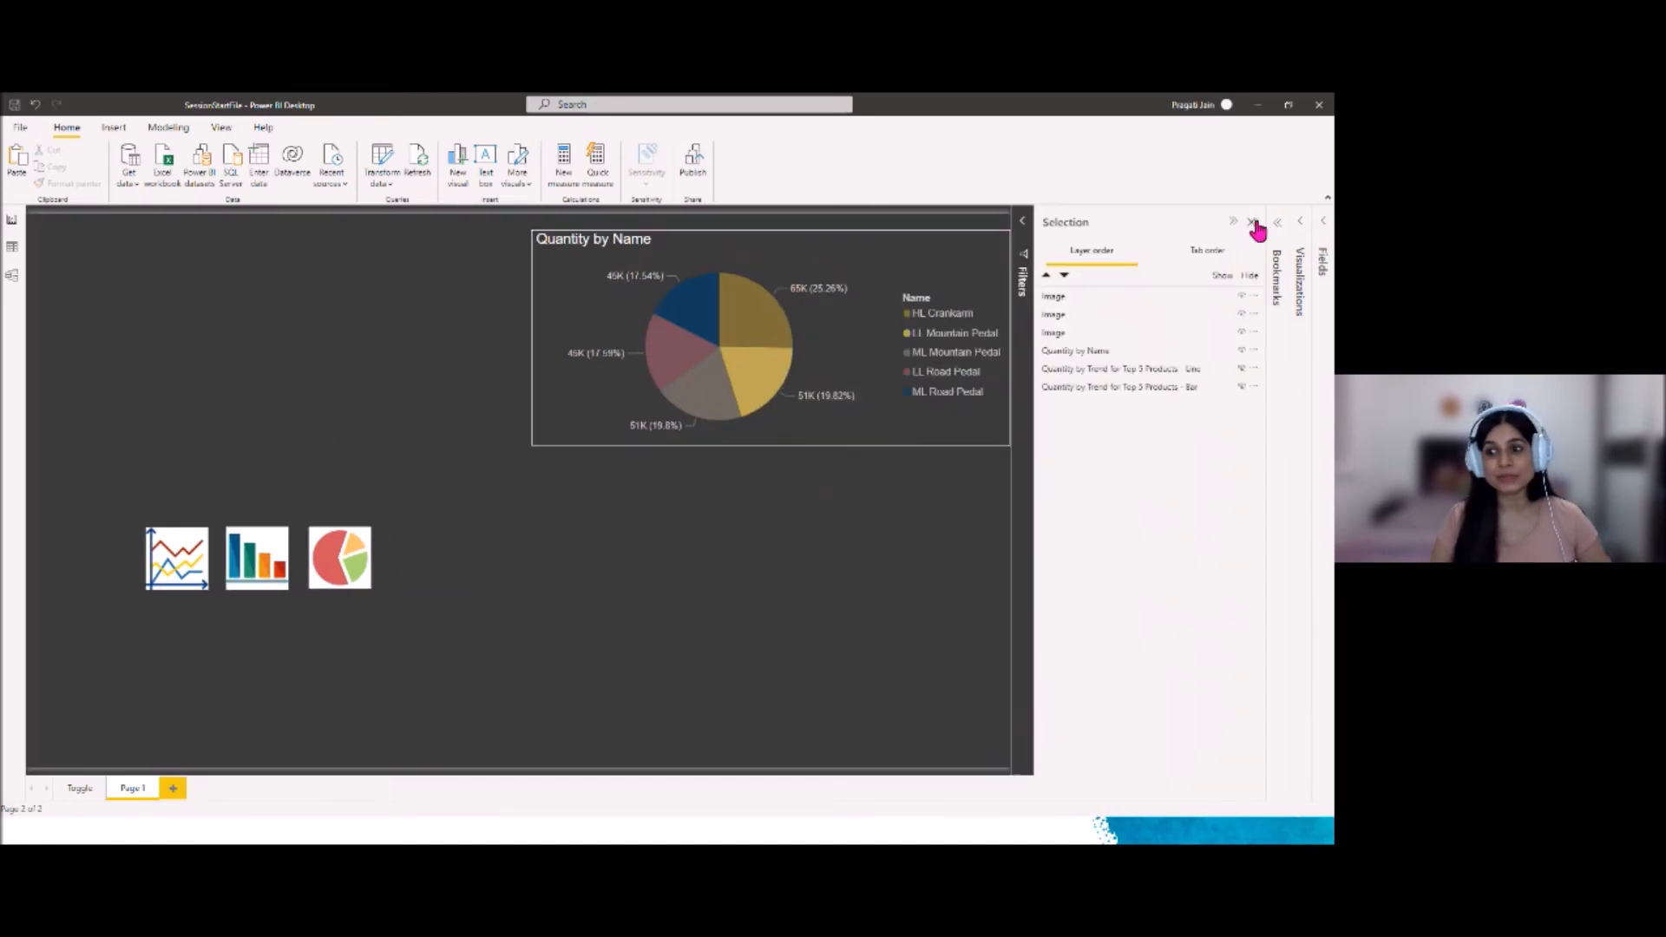
click(1248, 370)
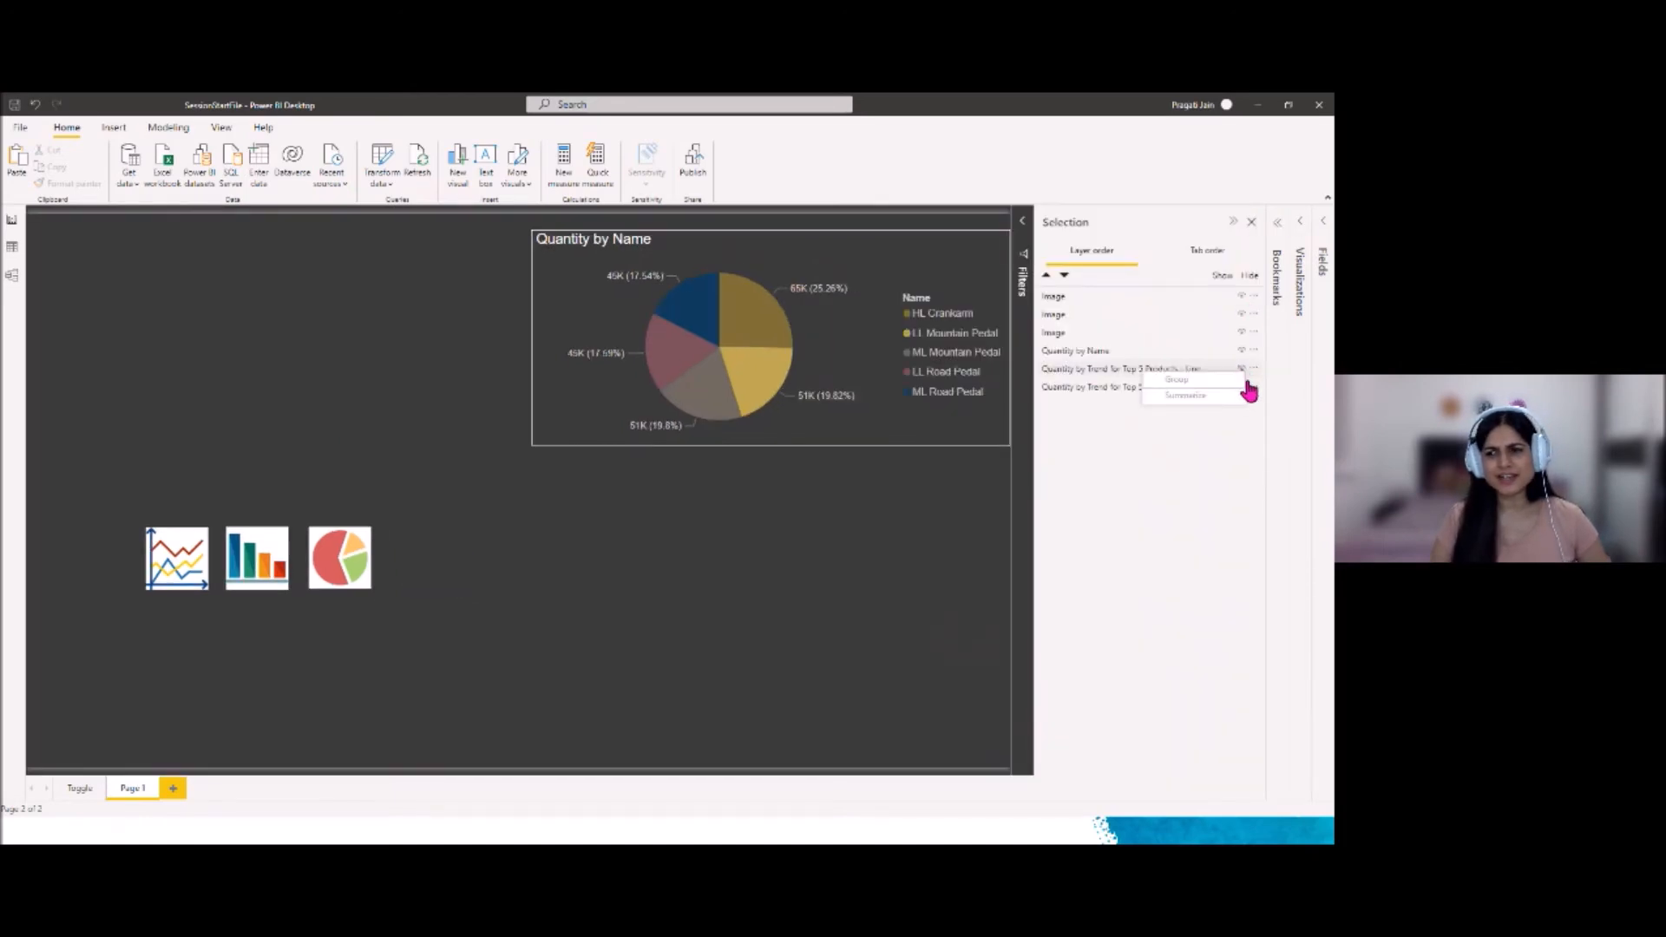
click(1140, 530)
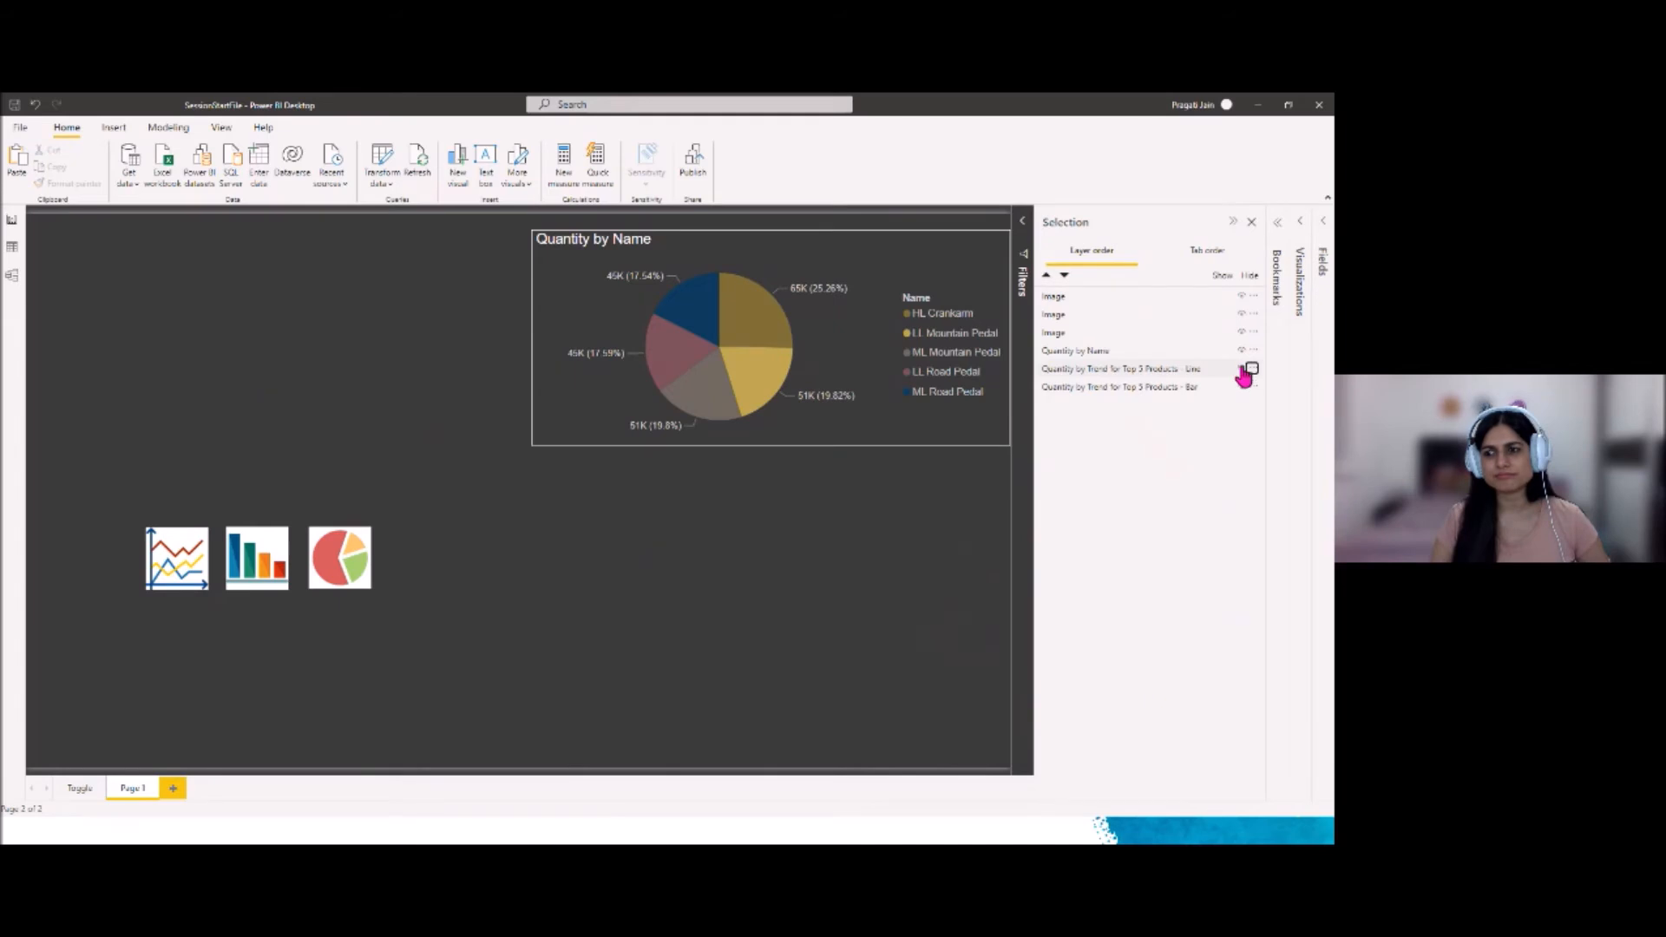
click(1241, 368)
click(1241, 387)
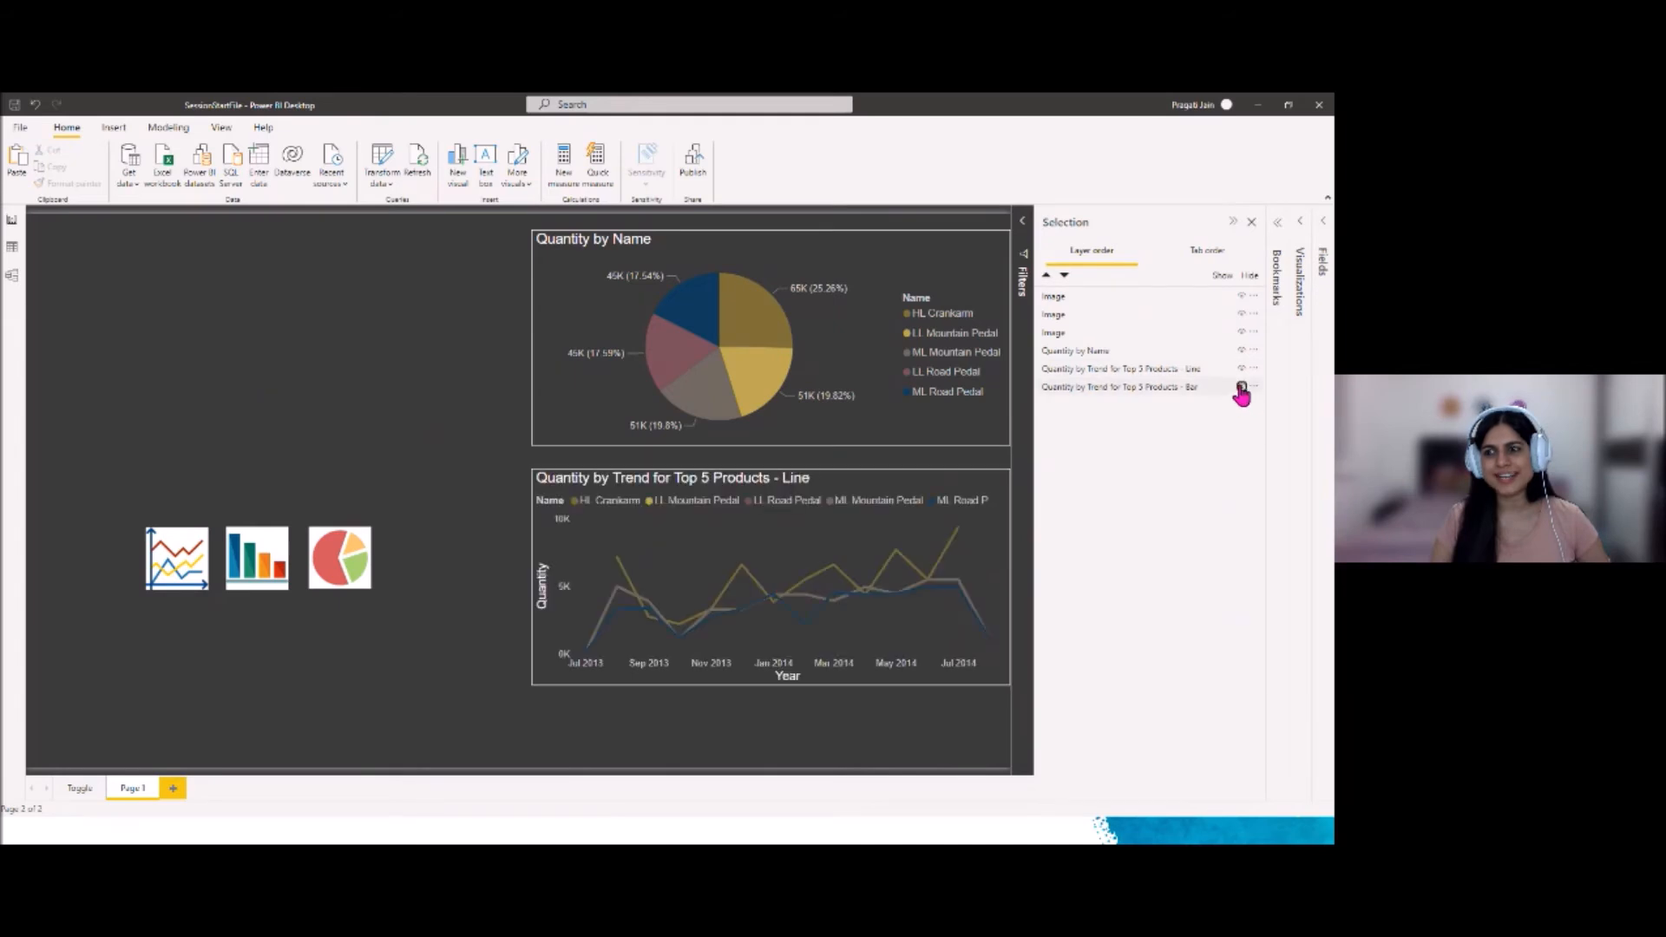
click(1232, 224)
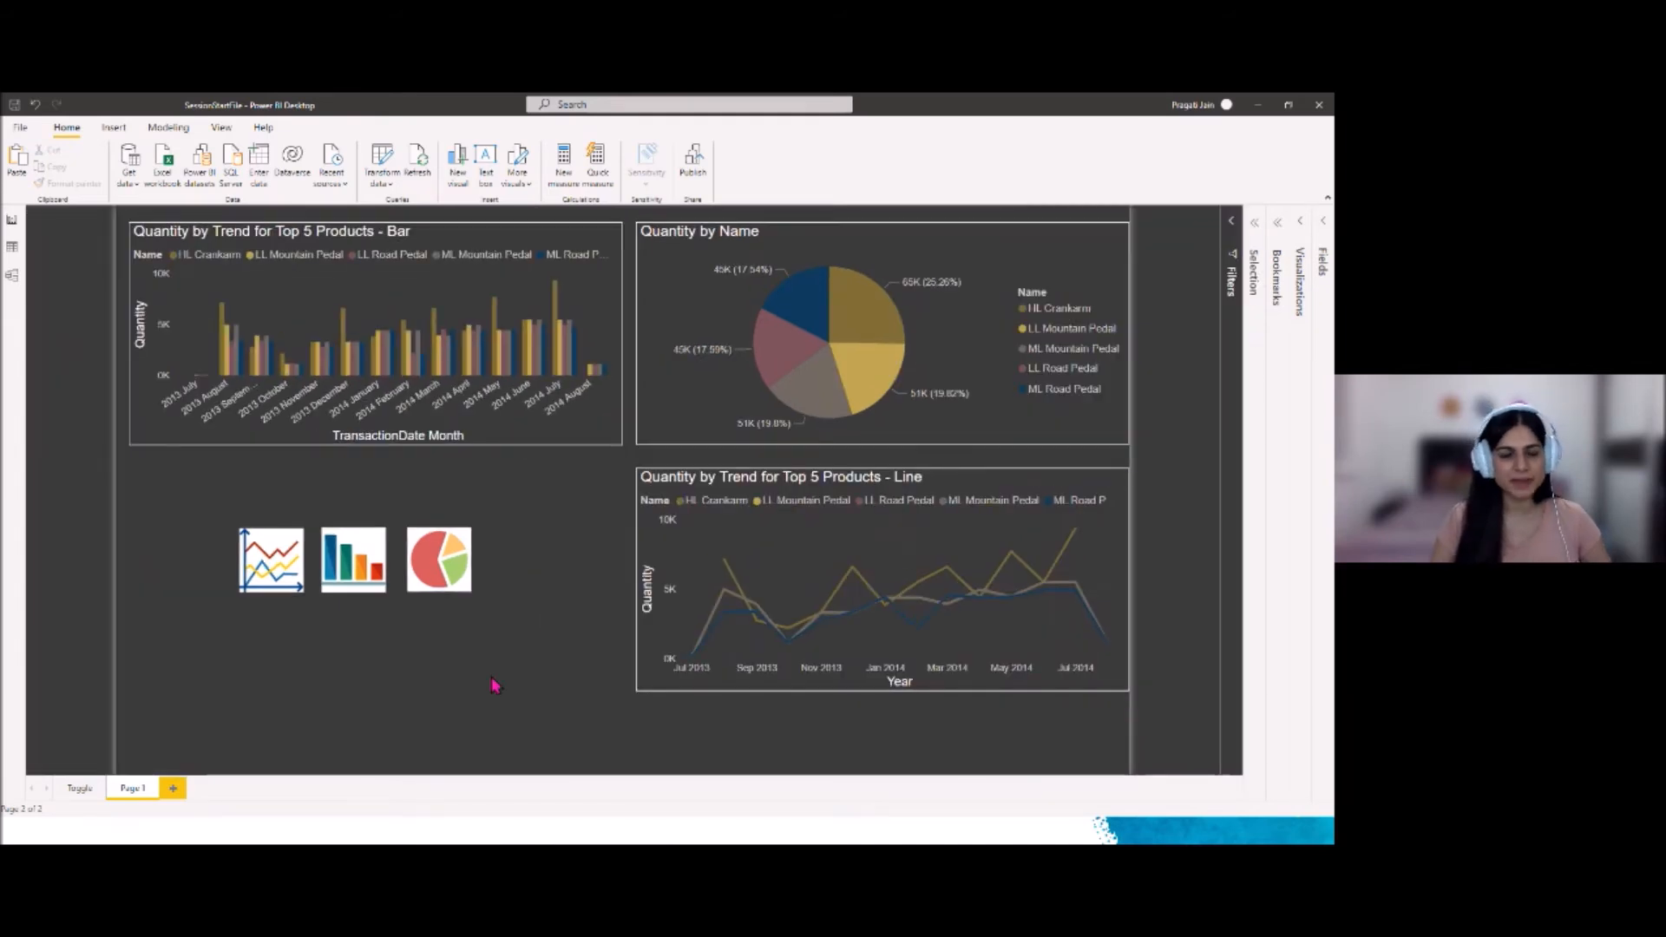
Stack the Quantity by Name pie chart and the line chart exactly over the bar chart at the page's upper left
drag(366, 239, 369, 239)
drag(825, 245, 327, 238)
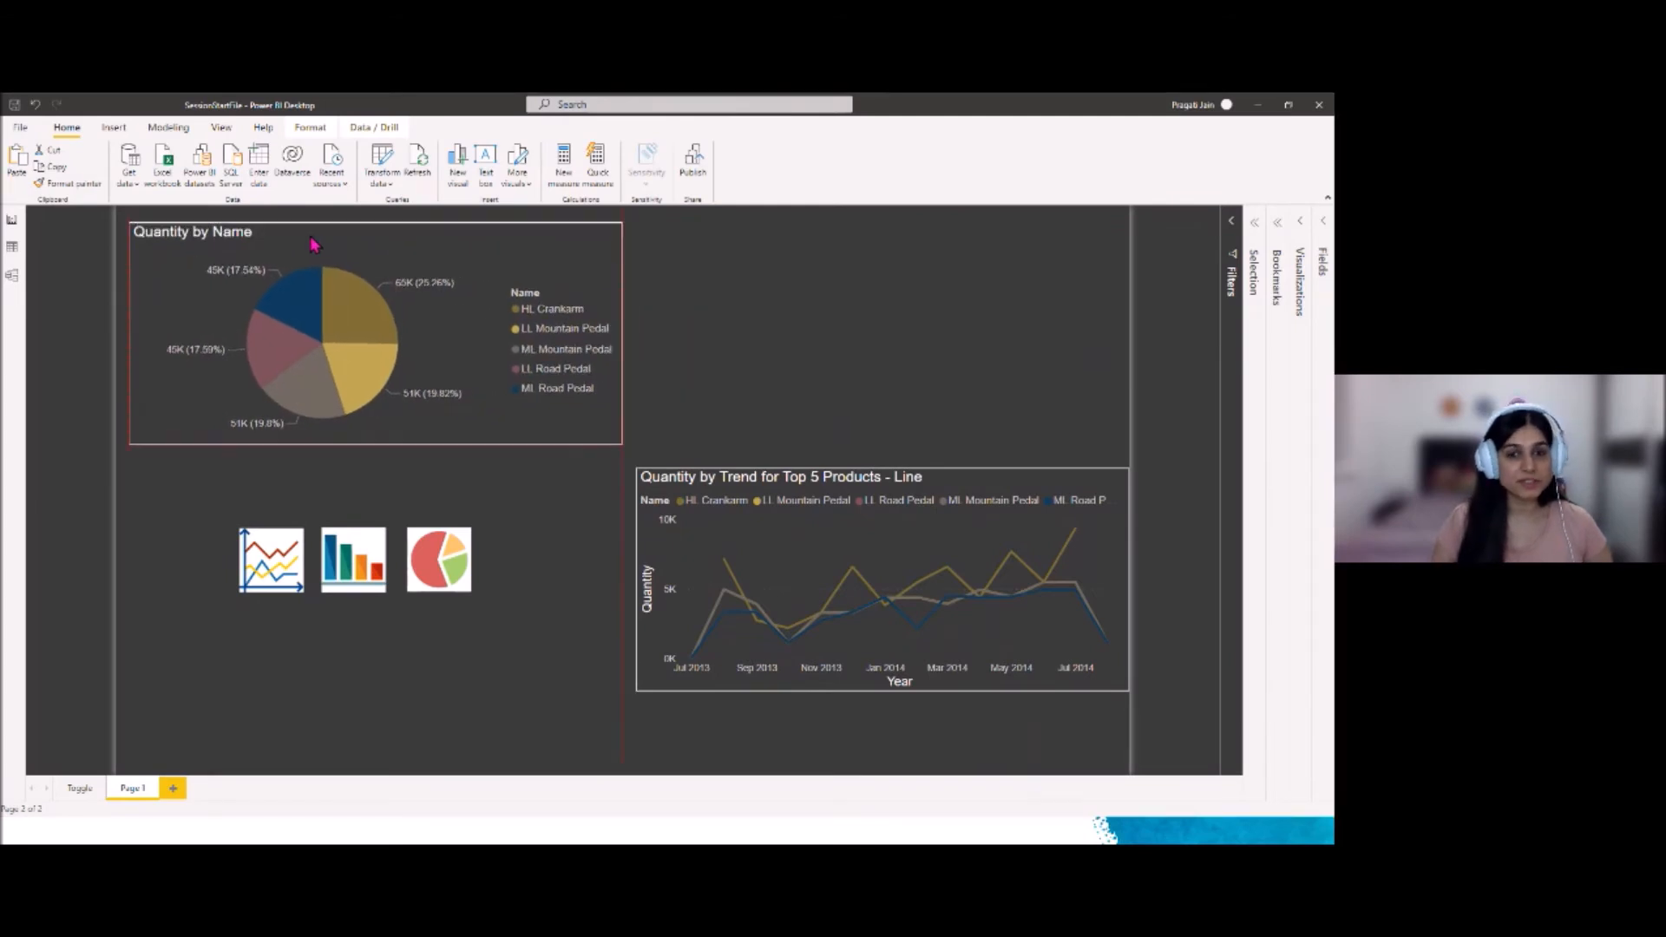
drag(747, 478, 241, 247)
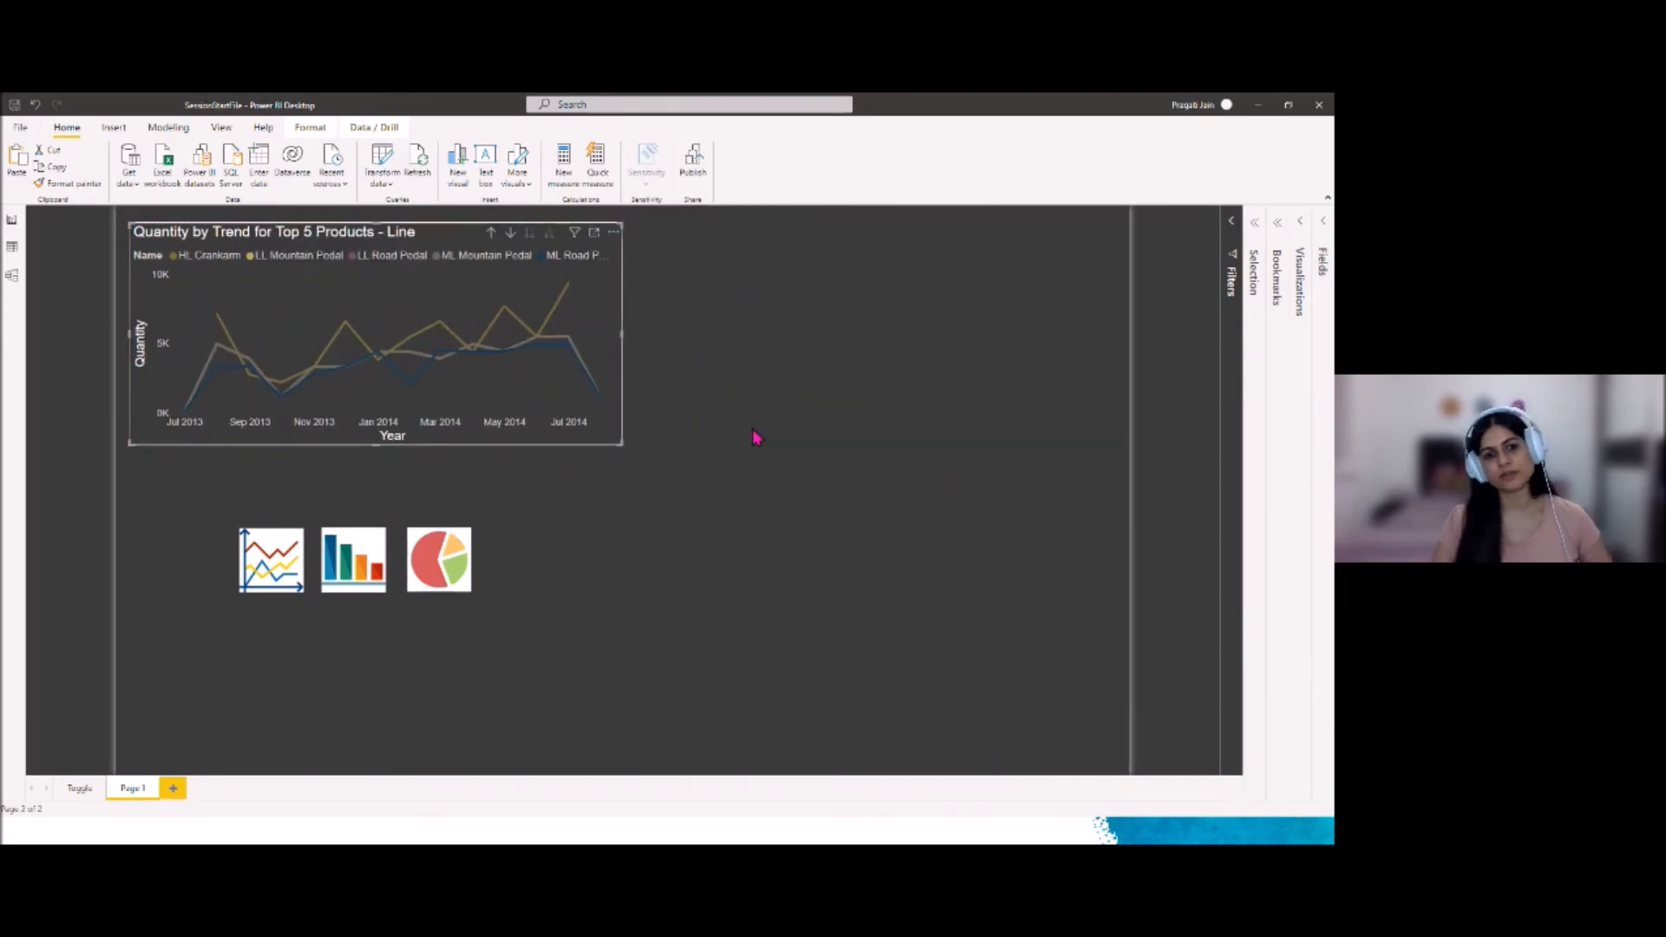
click(754, 436)
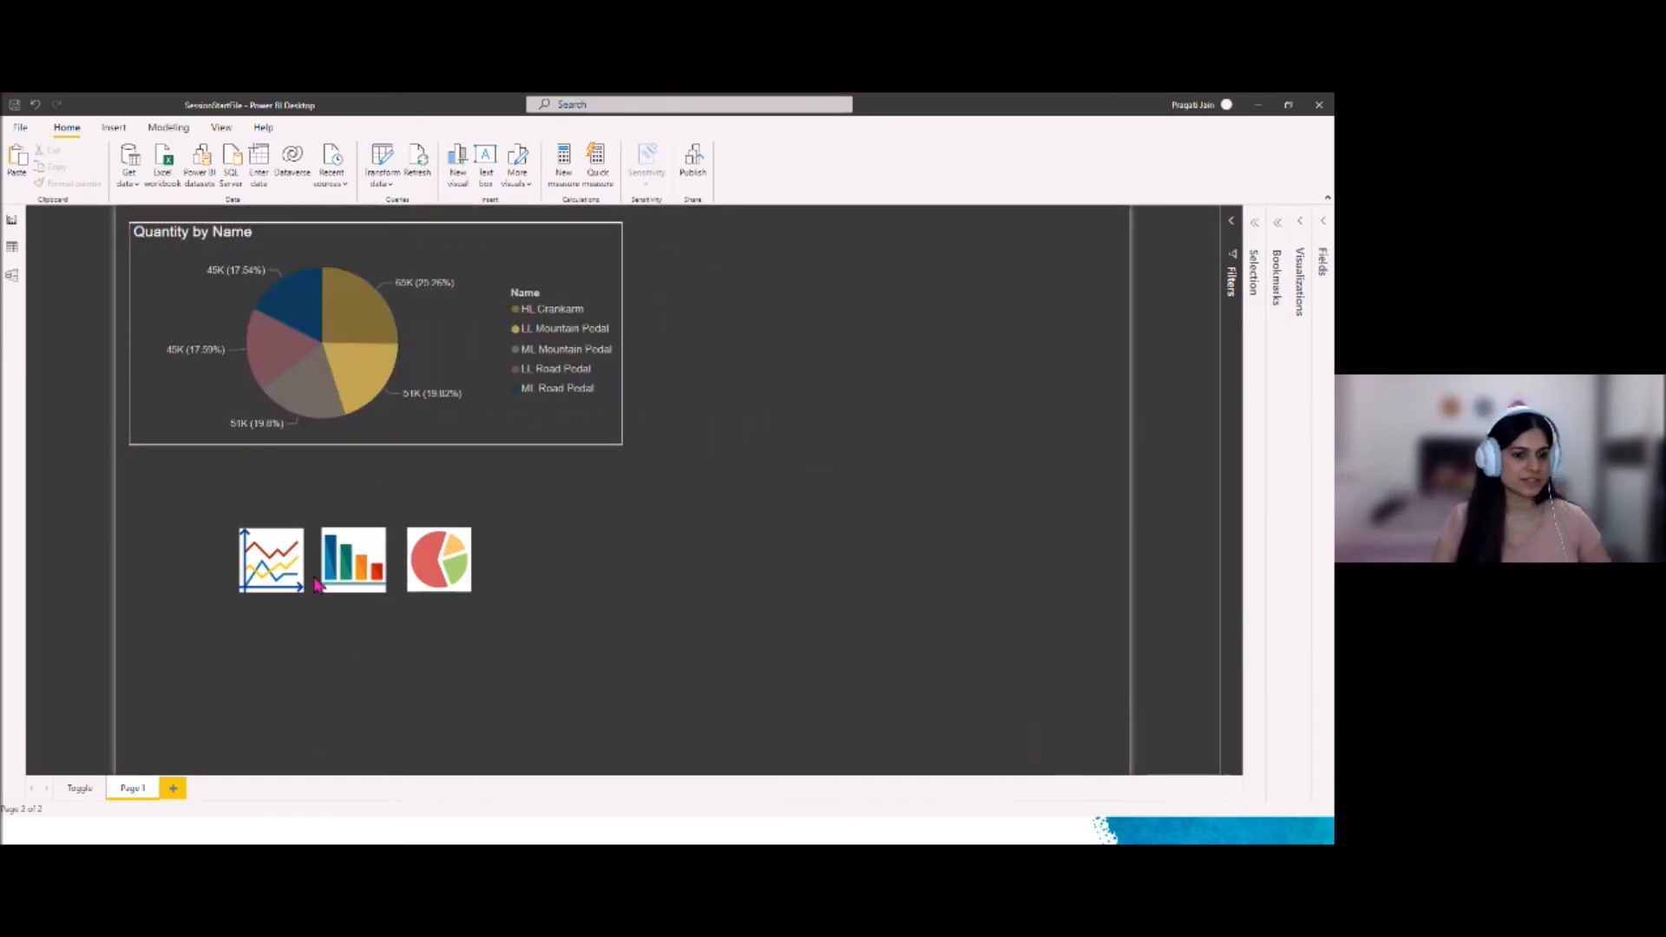
Check that the three images switch between the stacked line, bar and pie charts in the same spot
click(279, 578)
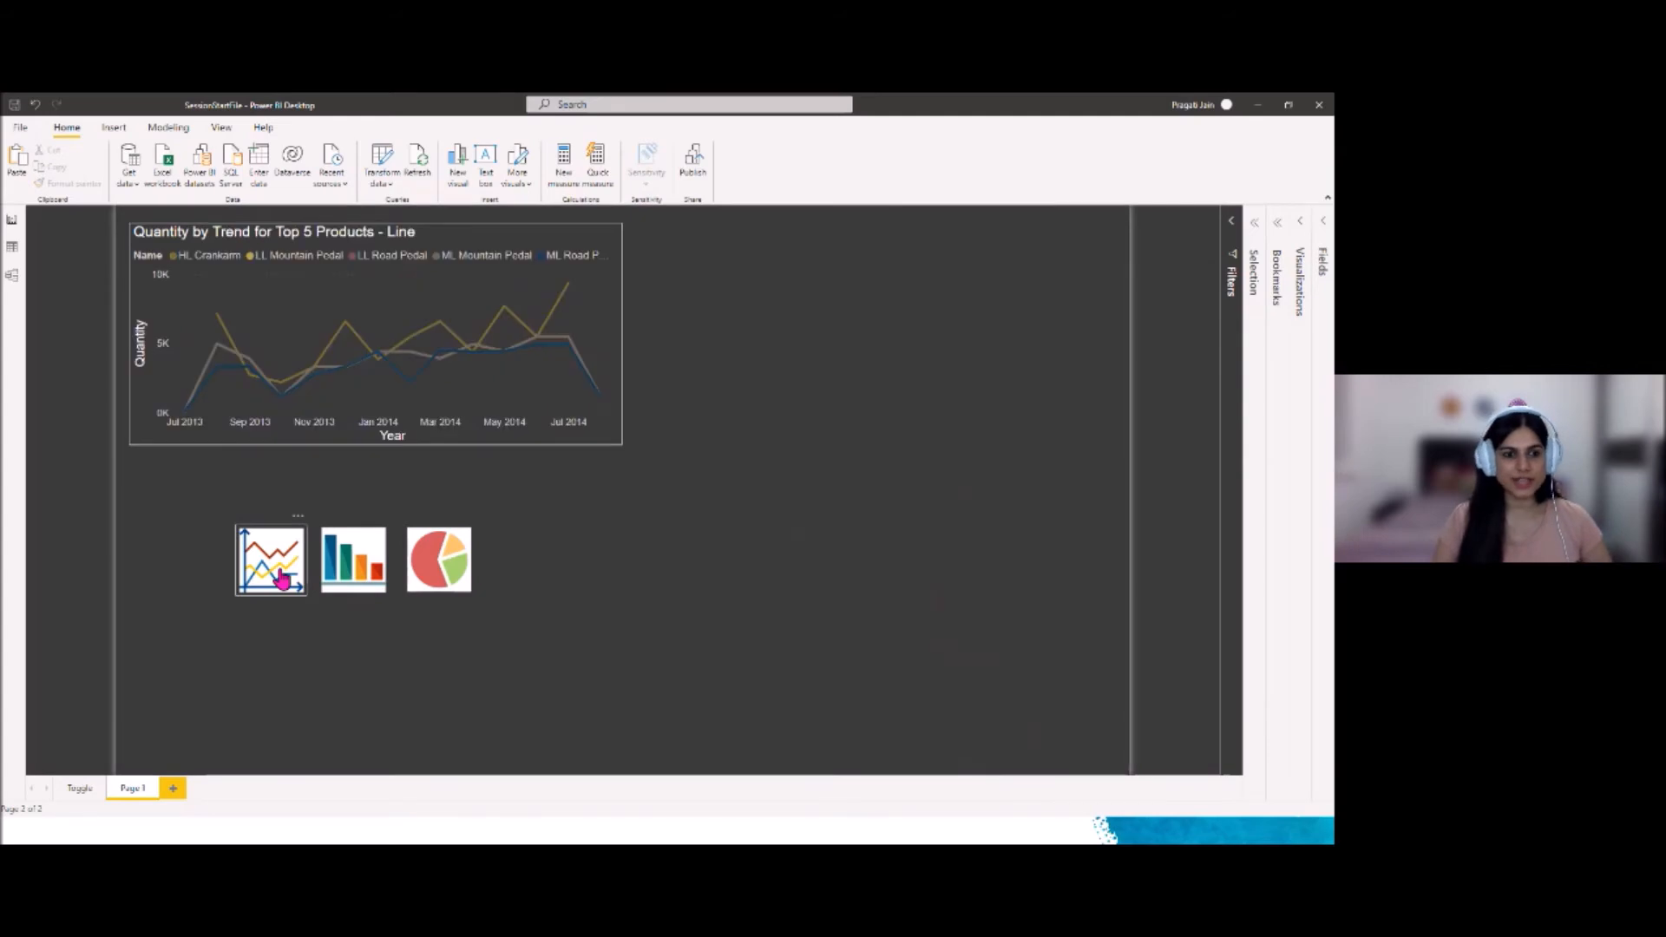
click(349, 578)
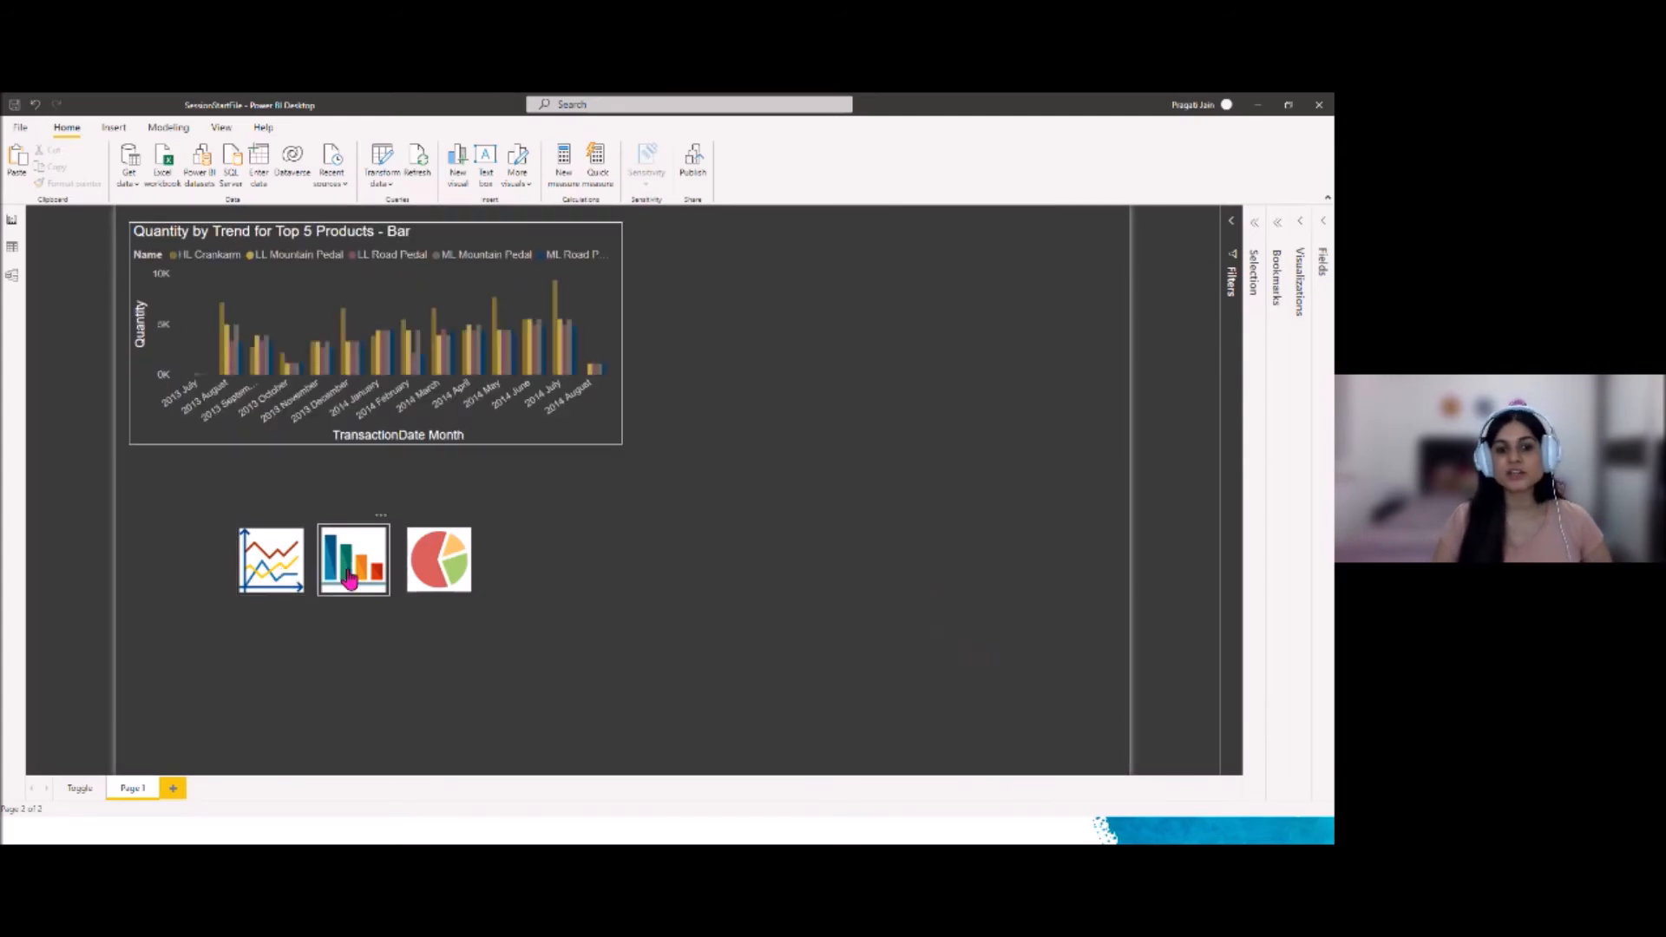
click(448, 578)
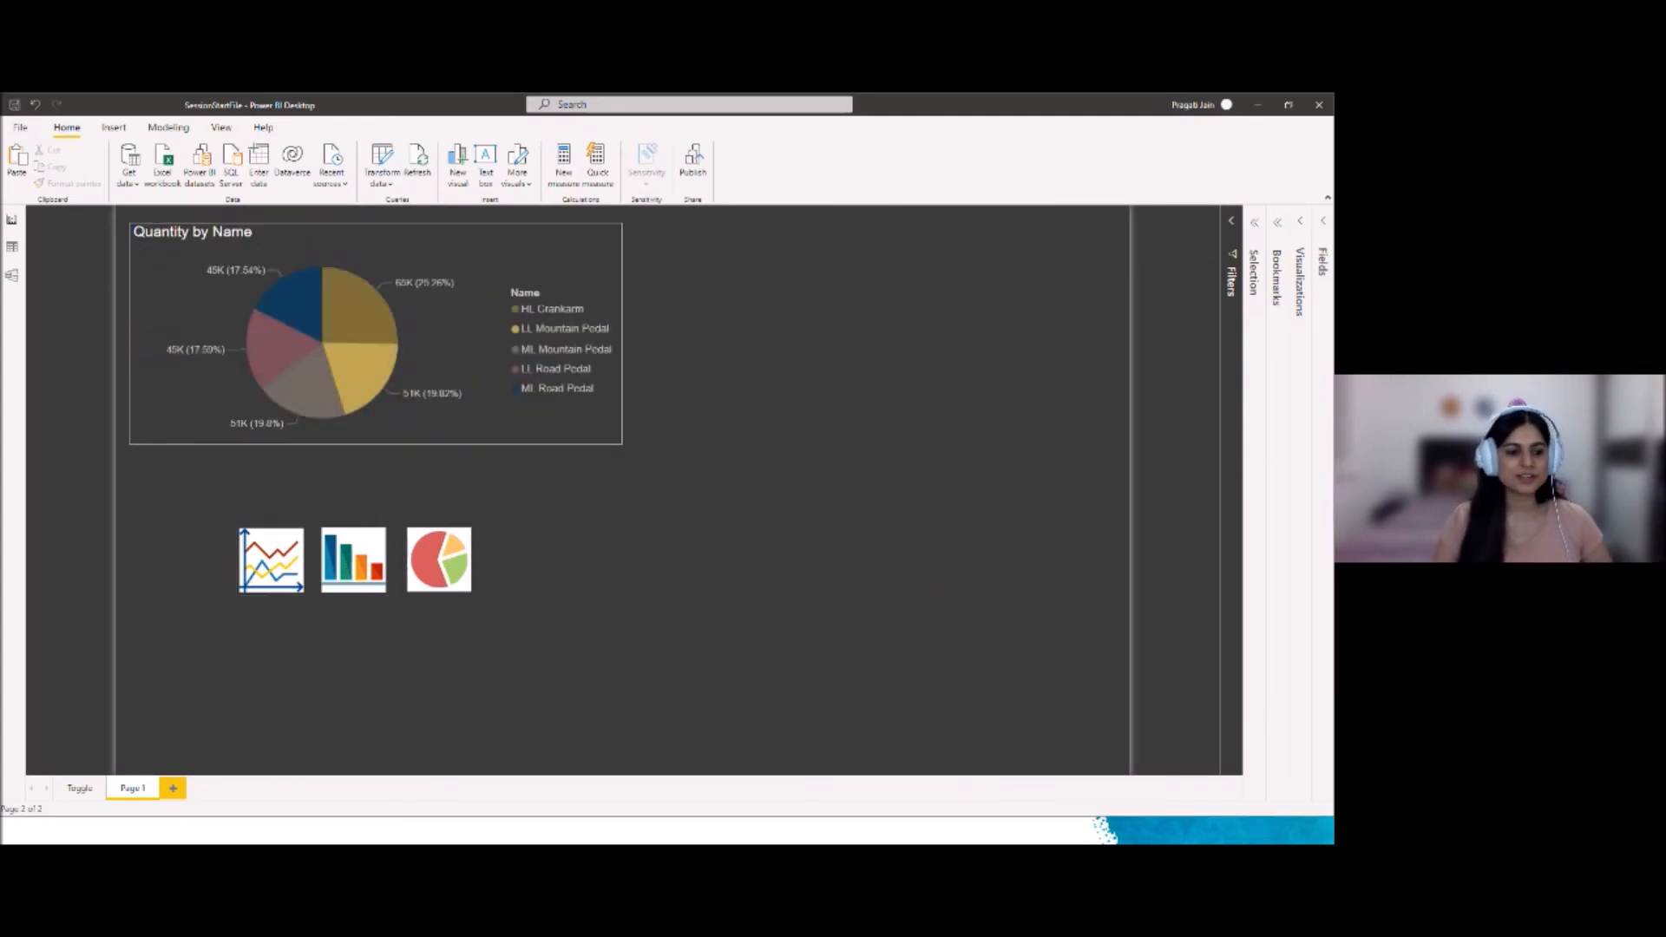
Rename the report page Page 1 as Image
right_click(129, 804)
click(172, 761)
key(BackSpace)
key(Return)
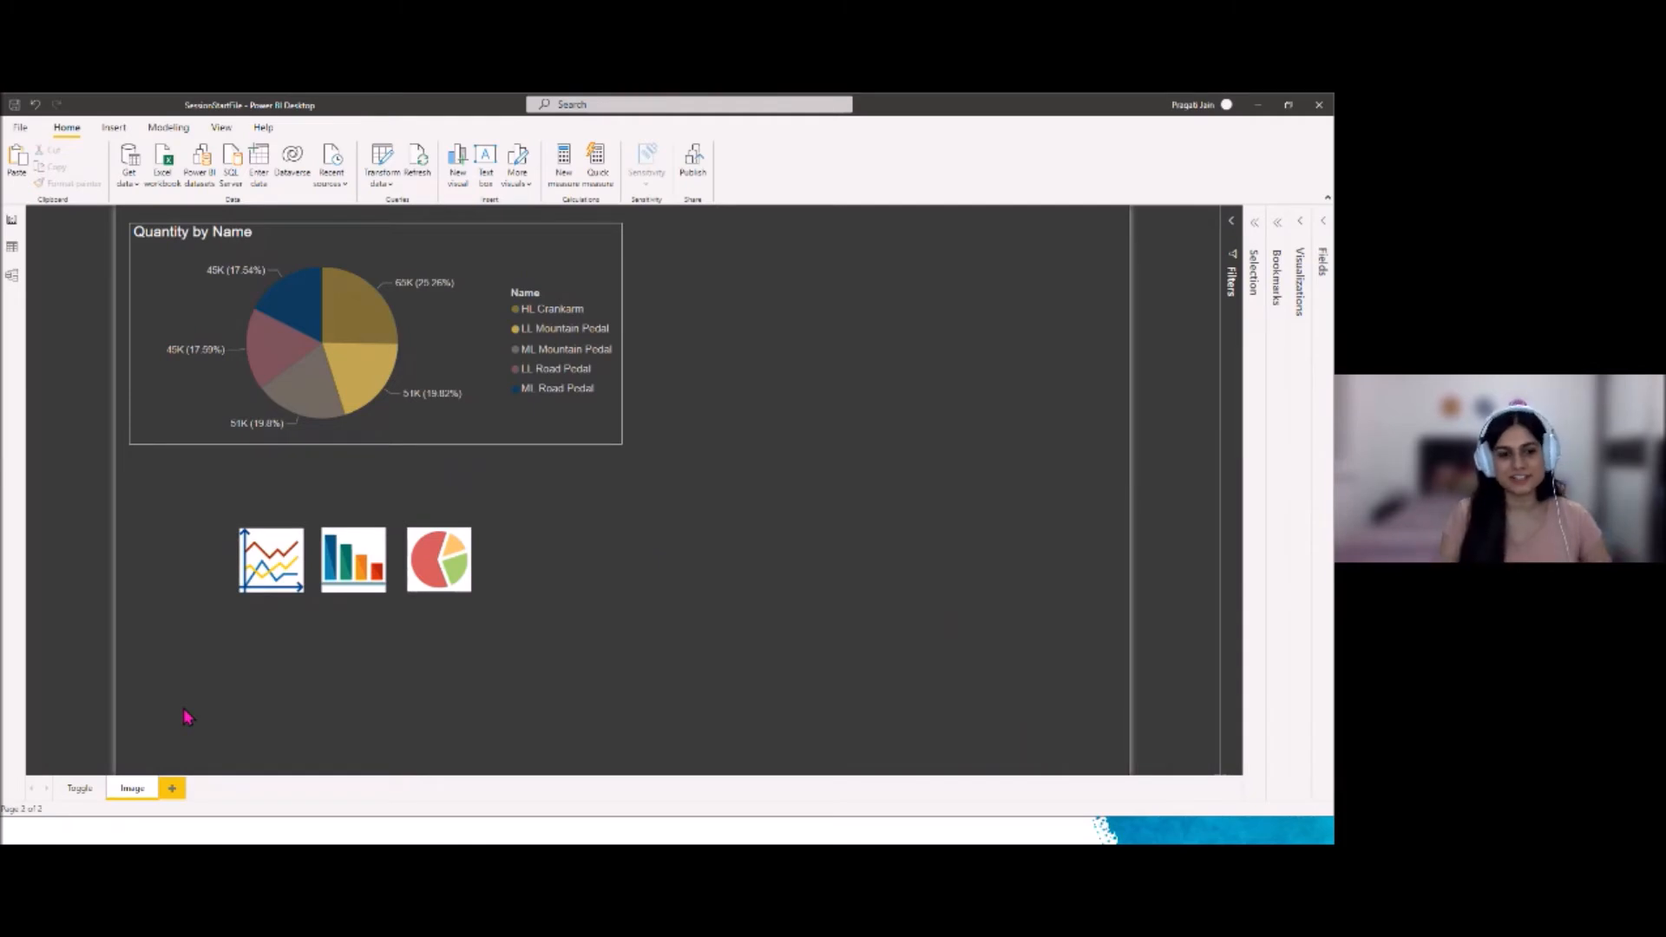
Display the line chart through its image, then review the agenda in the PowerPoint slide show and return to the SessionStartFile report
click(268, 558)
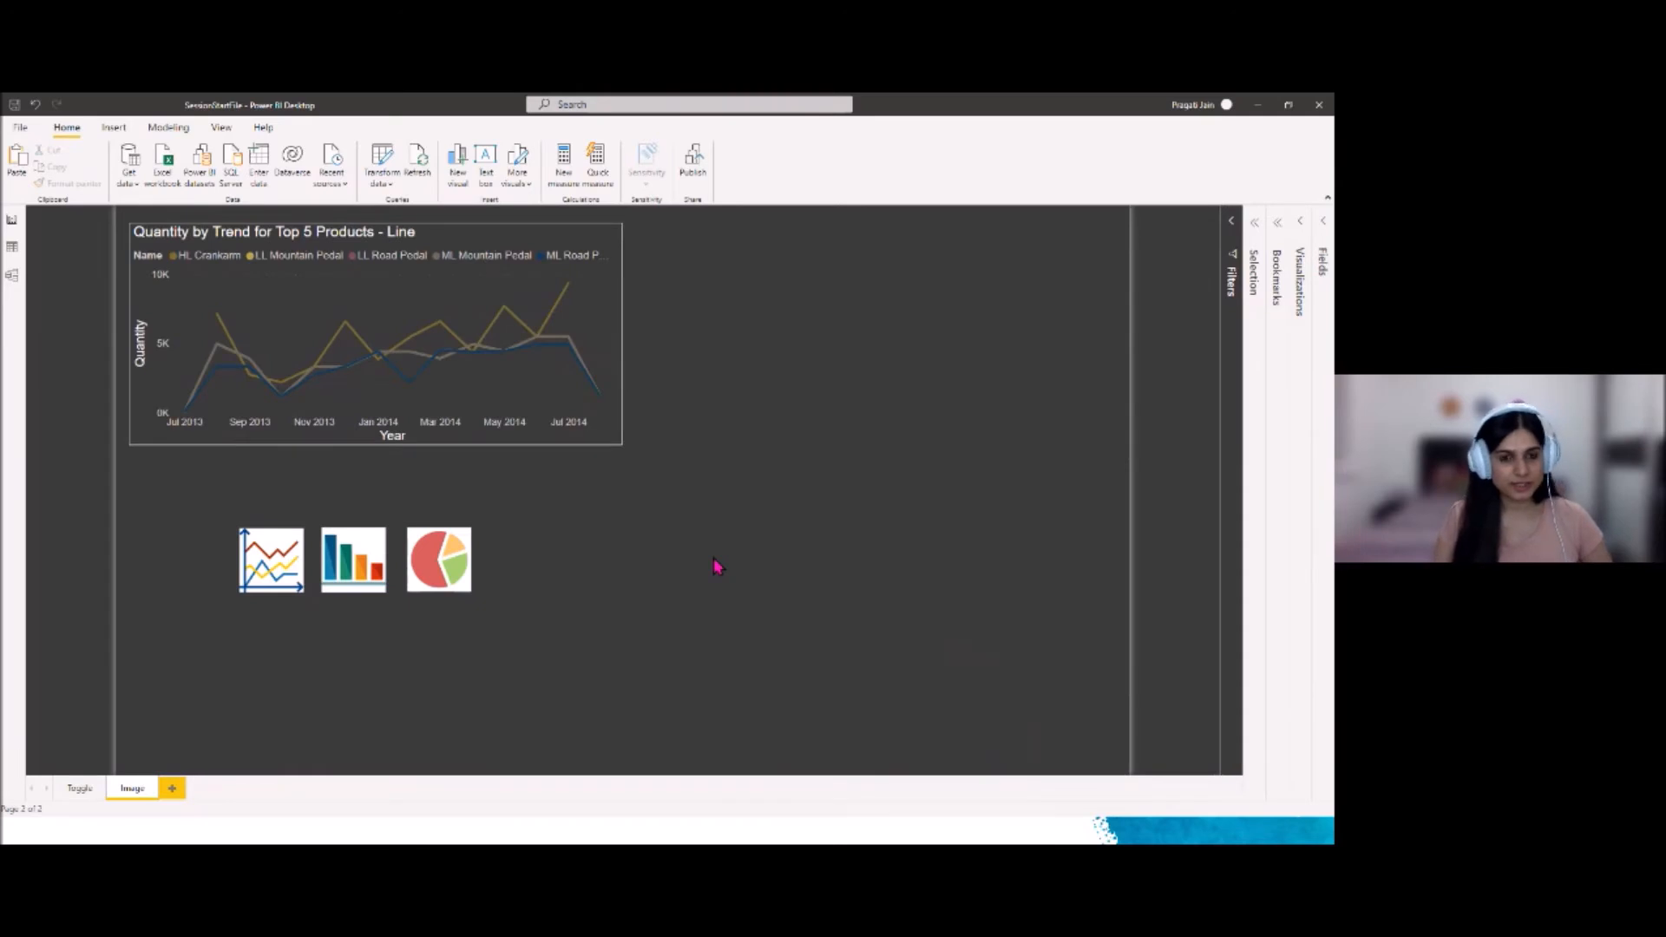
key(alt+Tab)
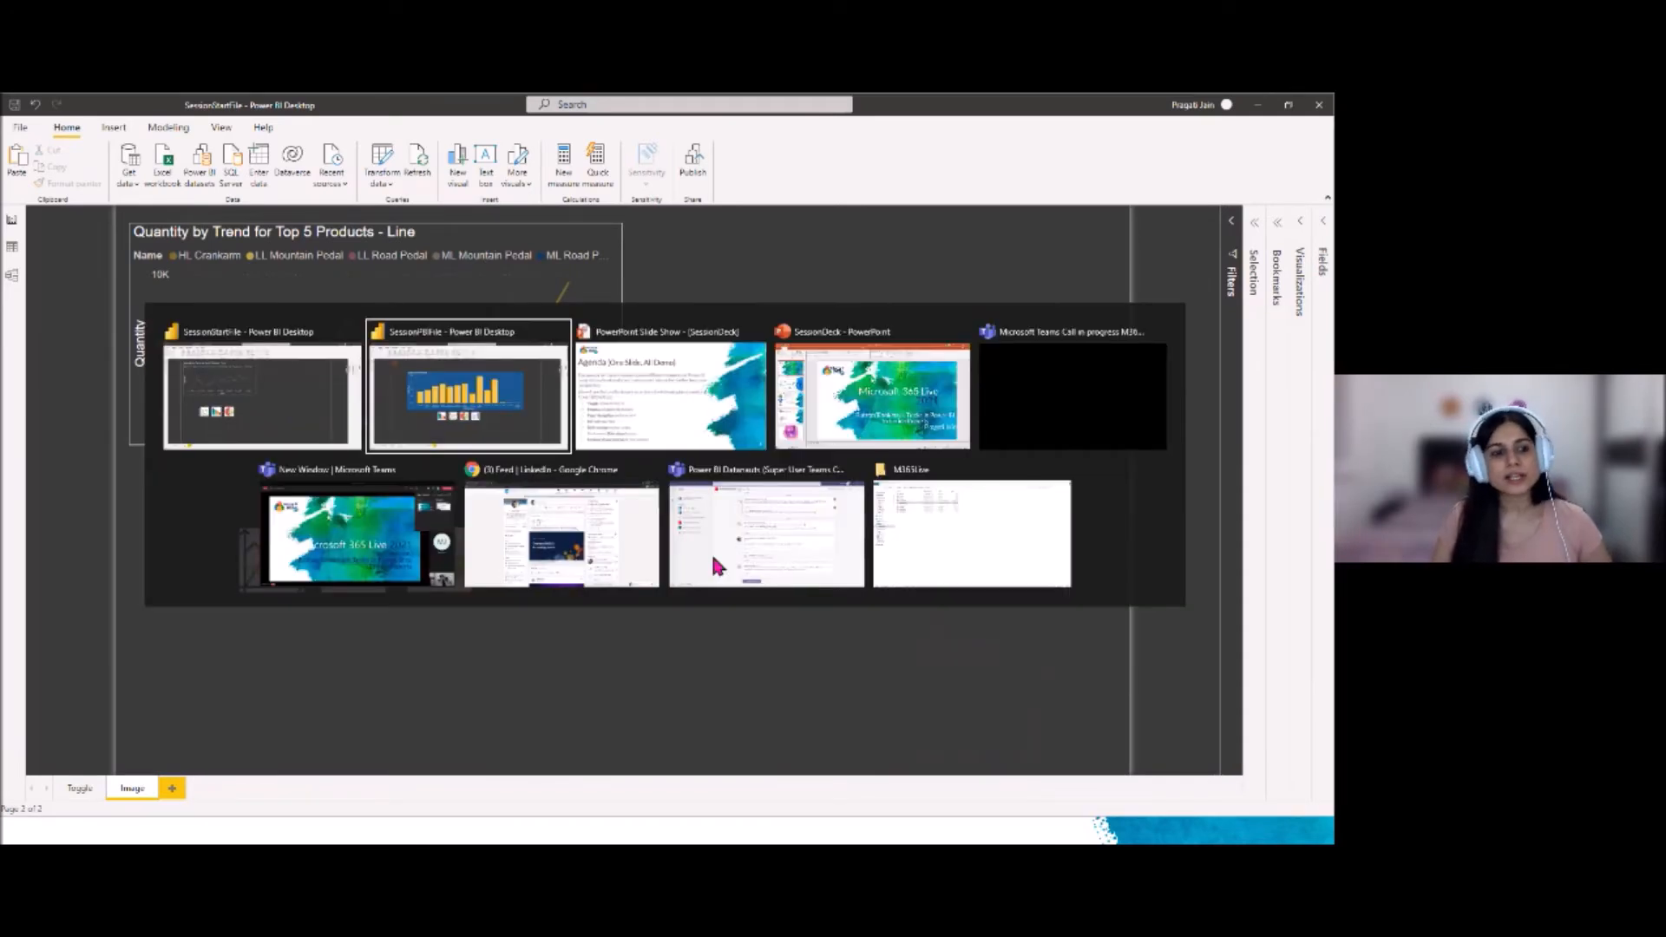
key(alt+Tab)
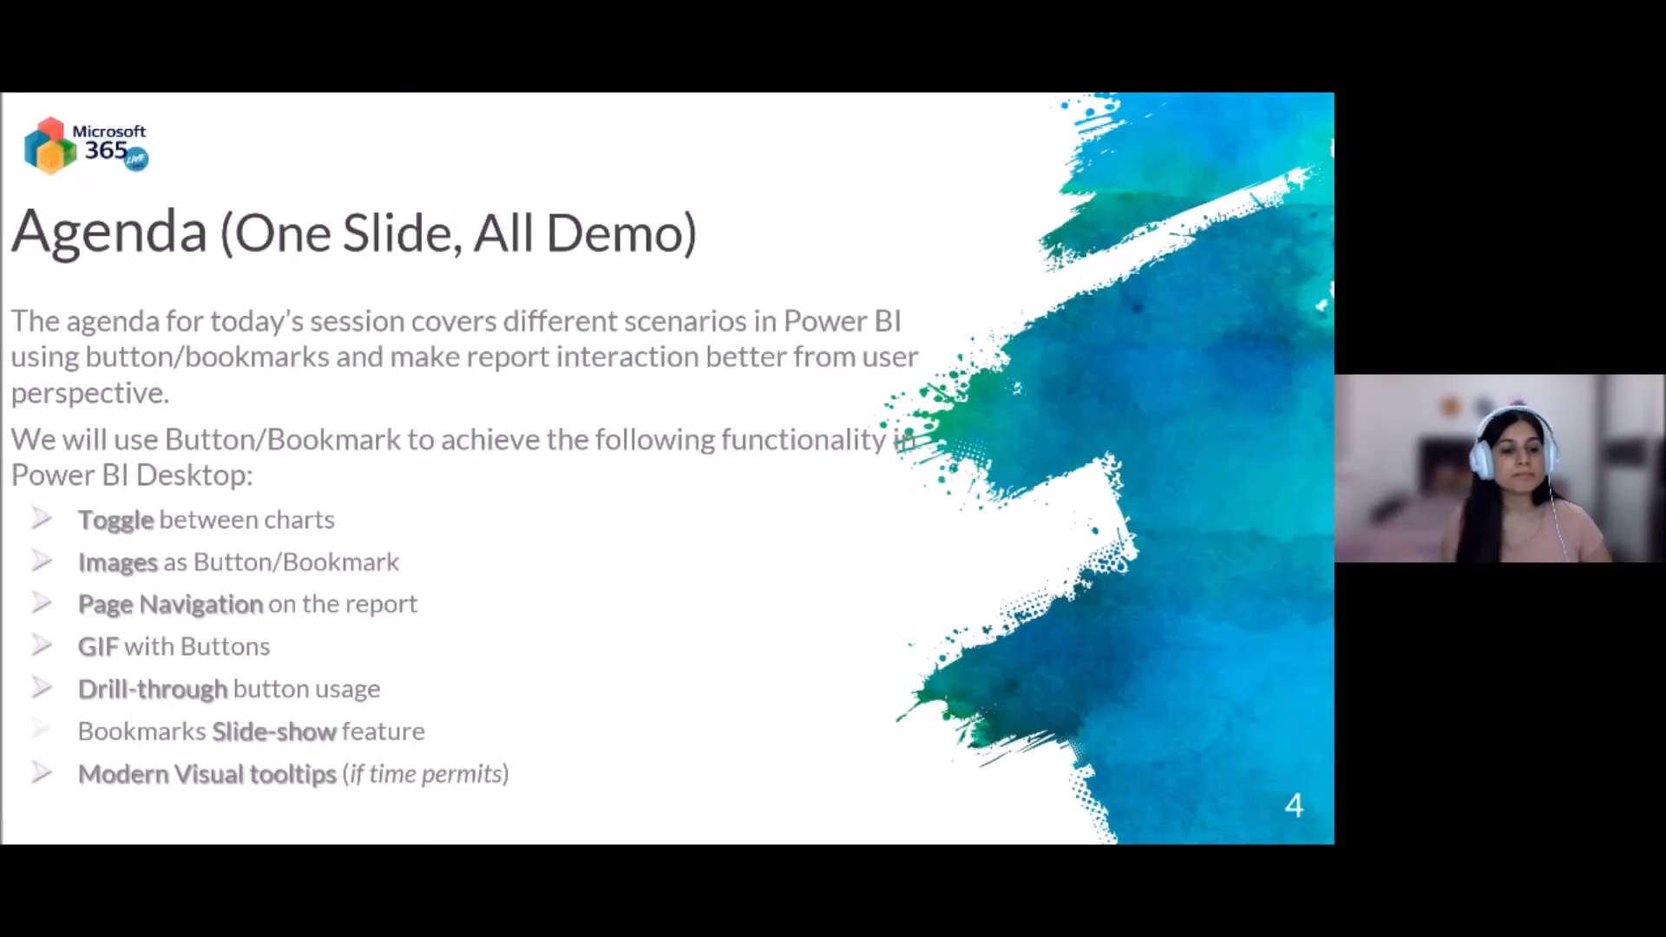
key(alt+Tab)
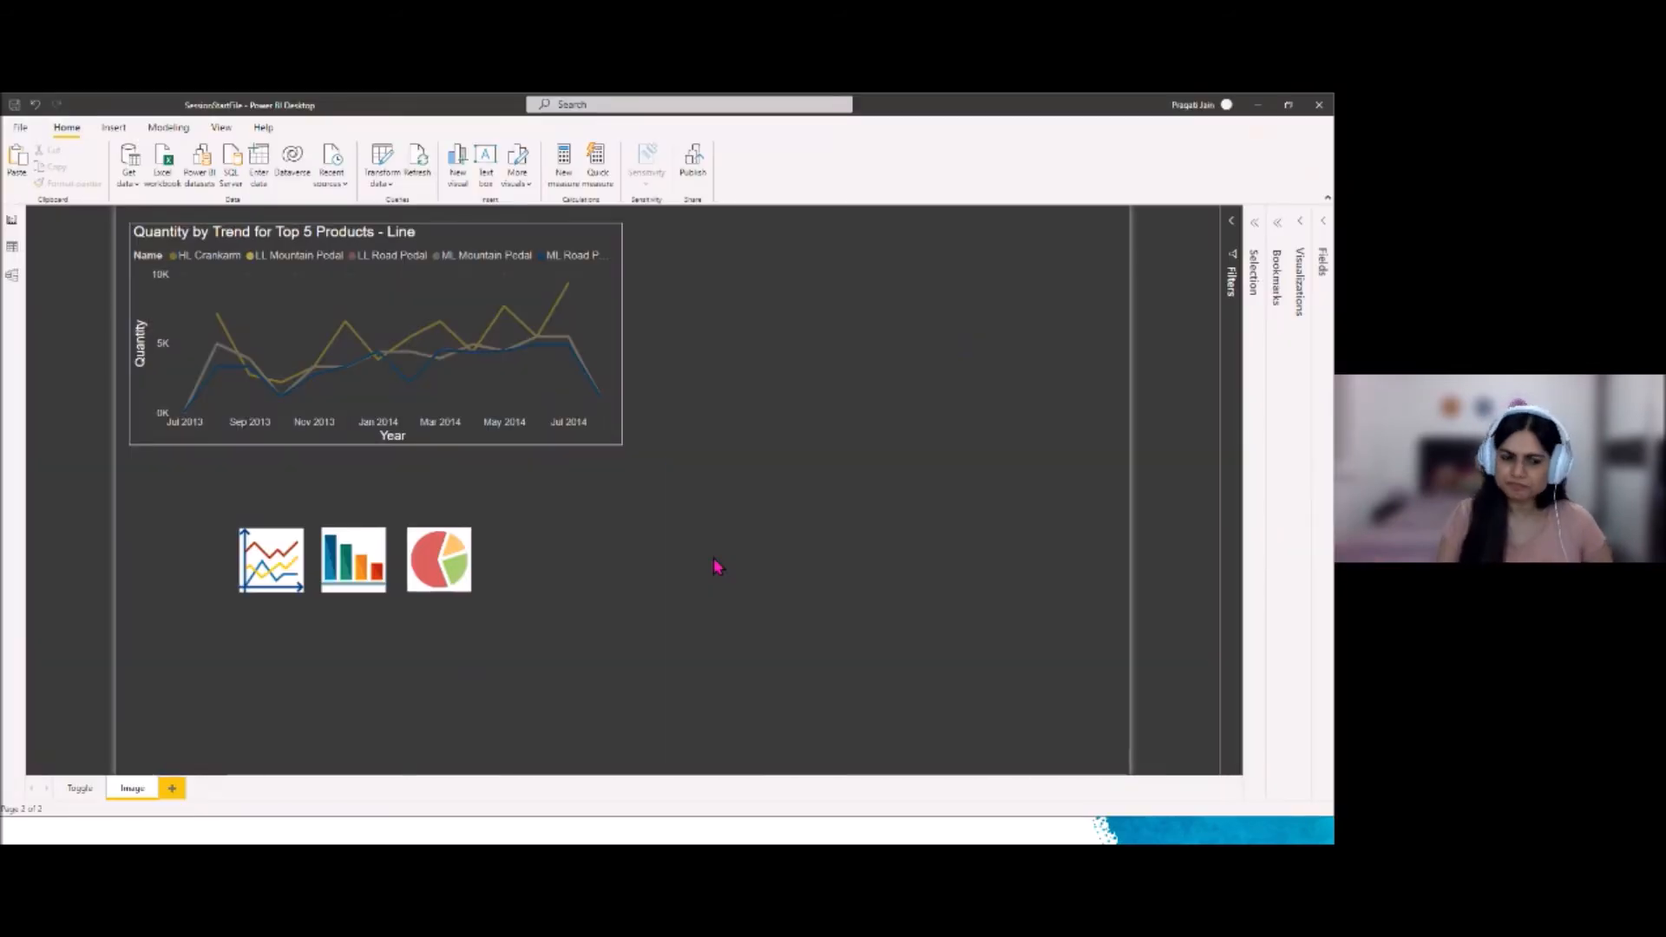
Add a new blank report page and place it before the Toggle page
click(170, 787)
drag(173, 793, 89, 788)
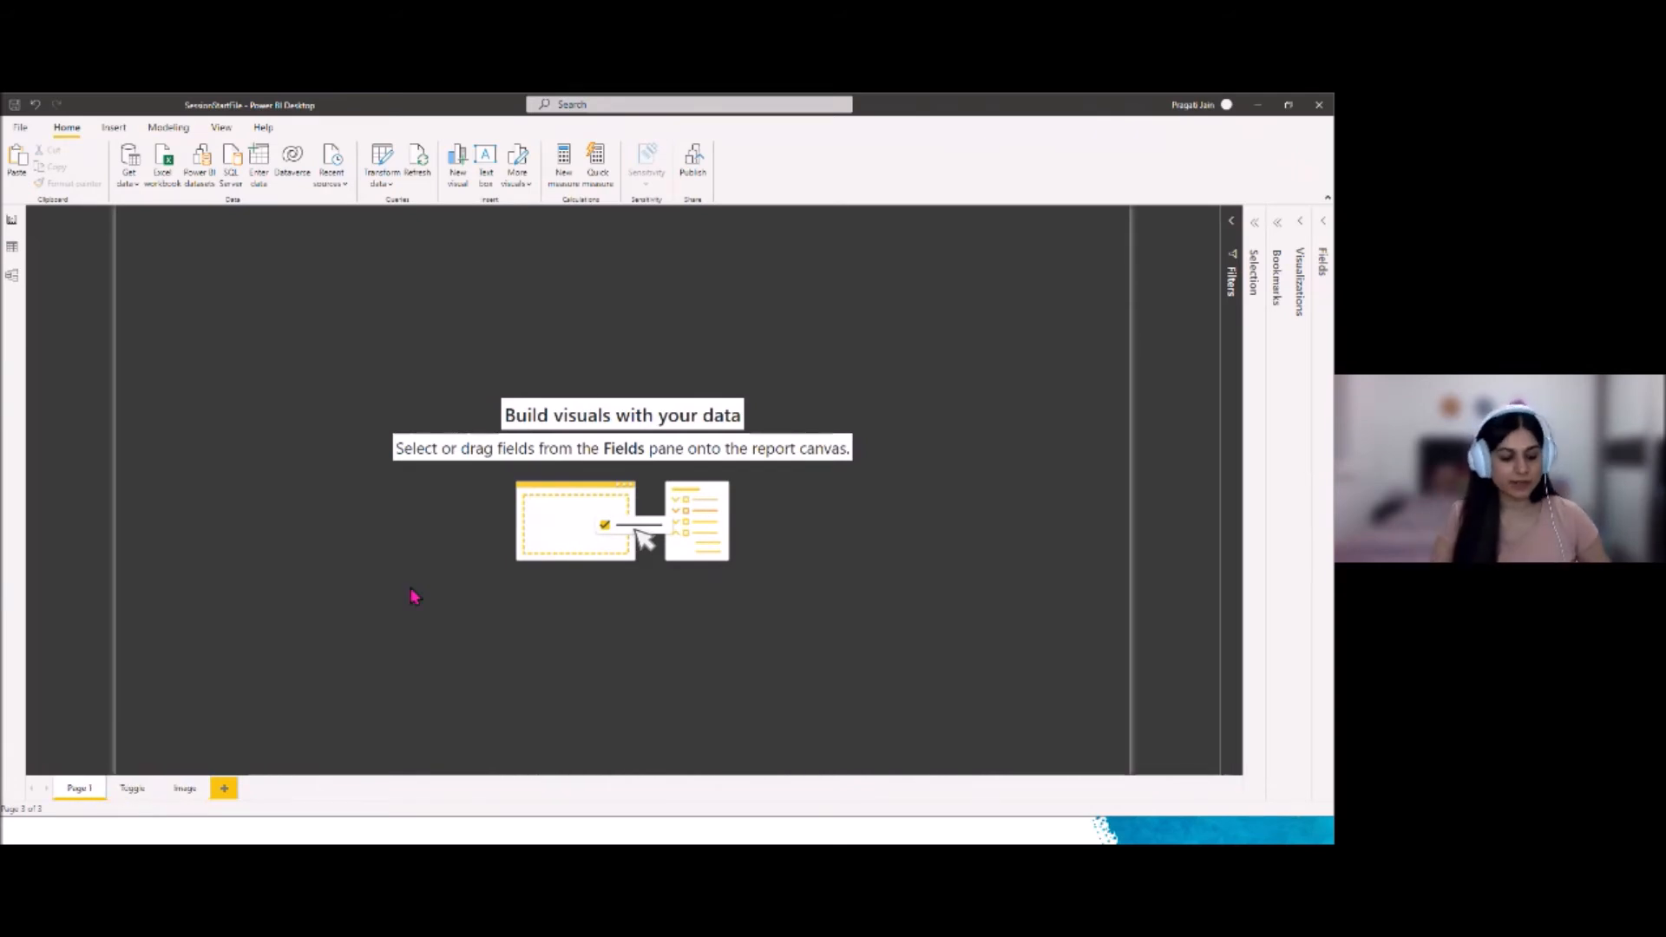
Switch to the SessionPBIFile report and test the Toggle Functionality navigation button on its Homepage
key(alt+Tab)
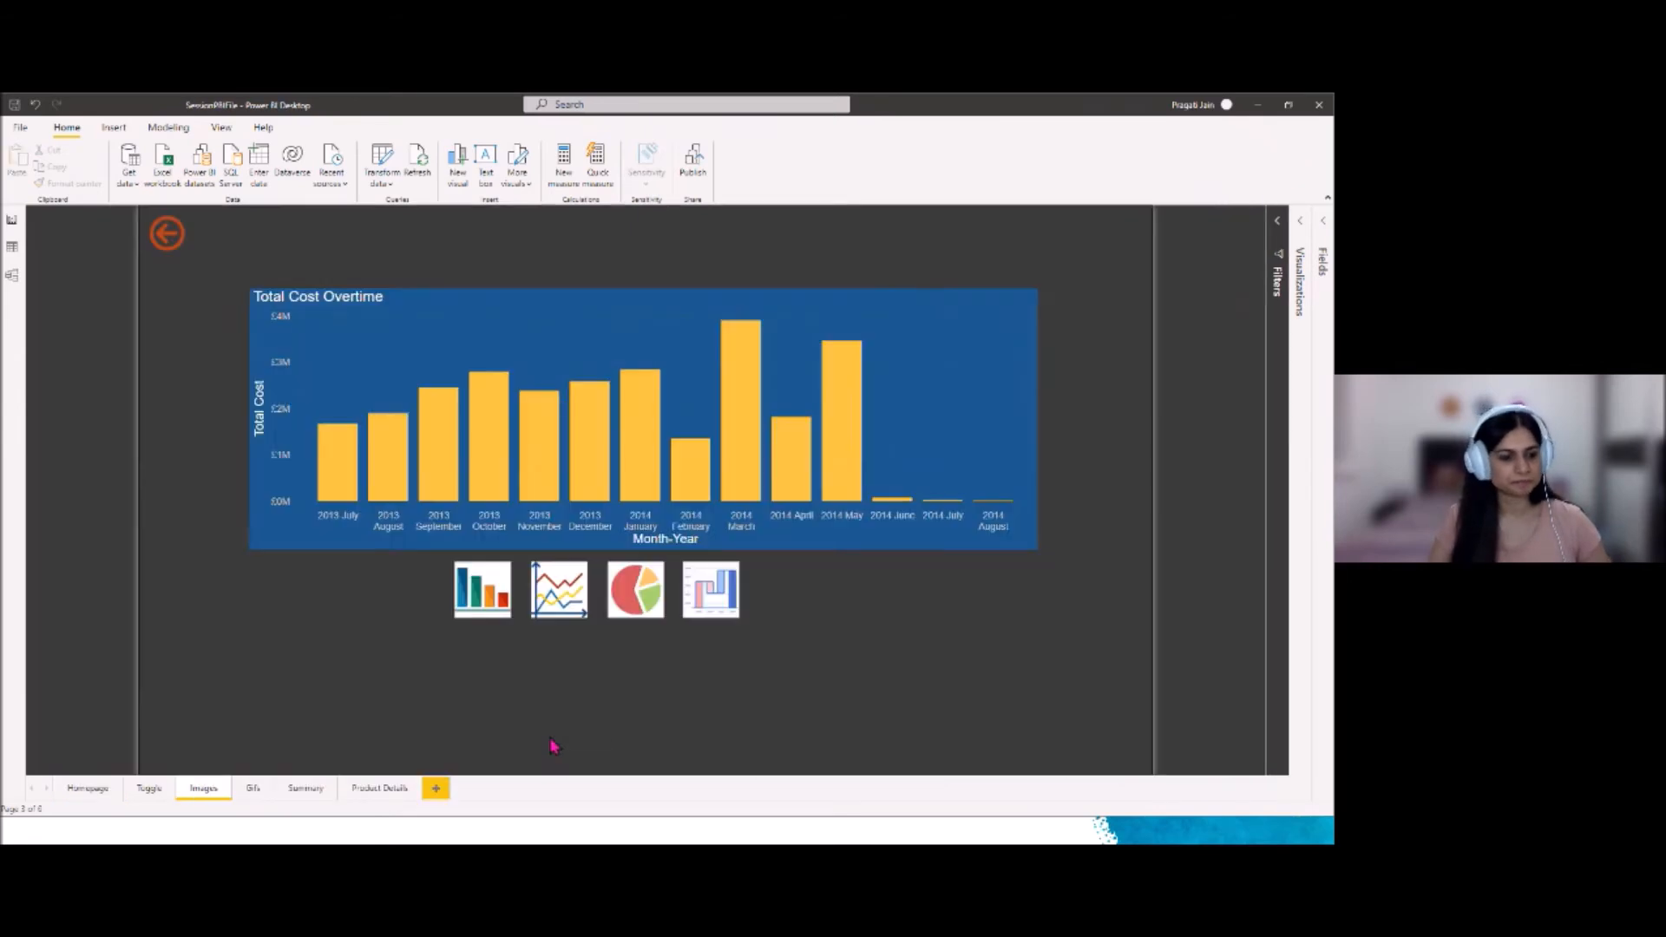
click(93, 790)
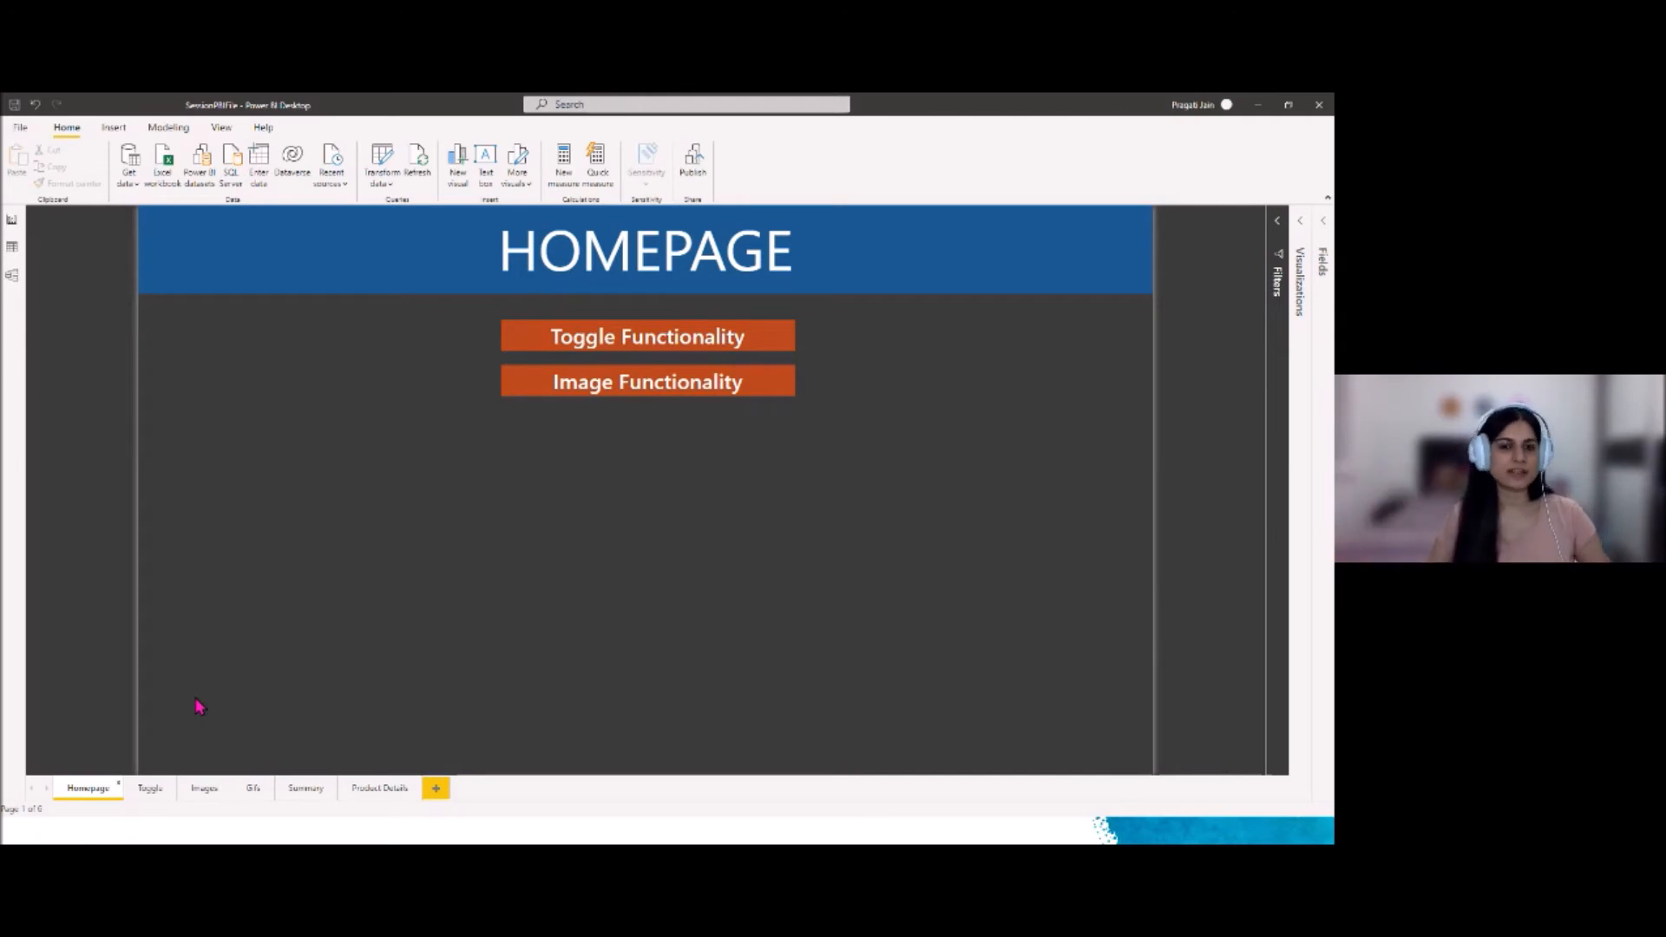
ctrl+click(655, 345)
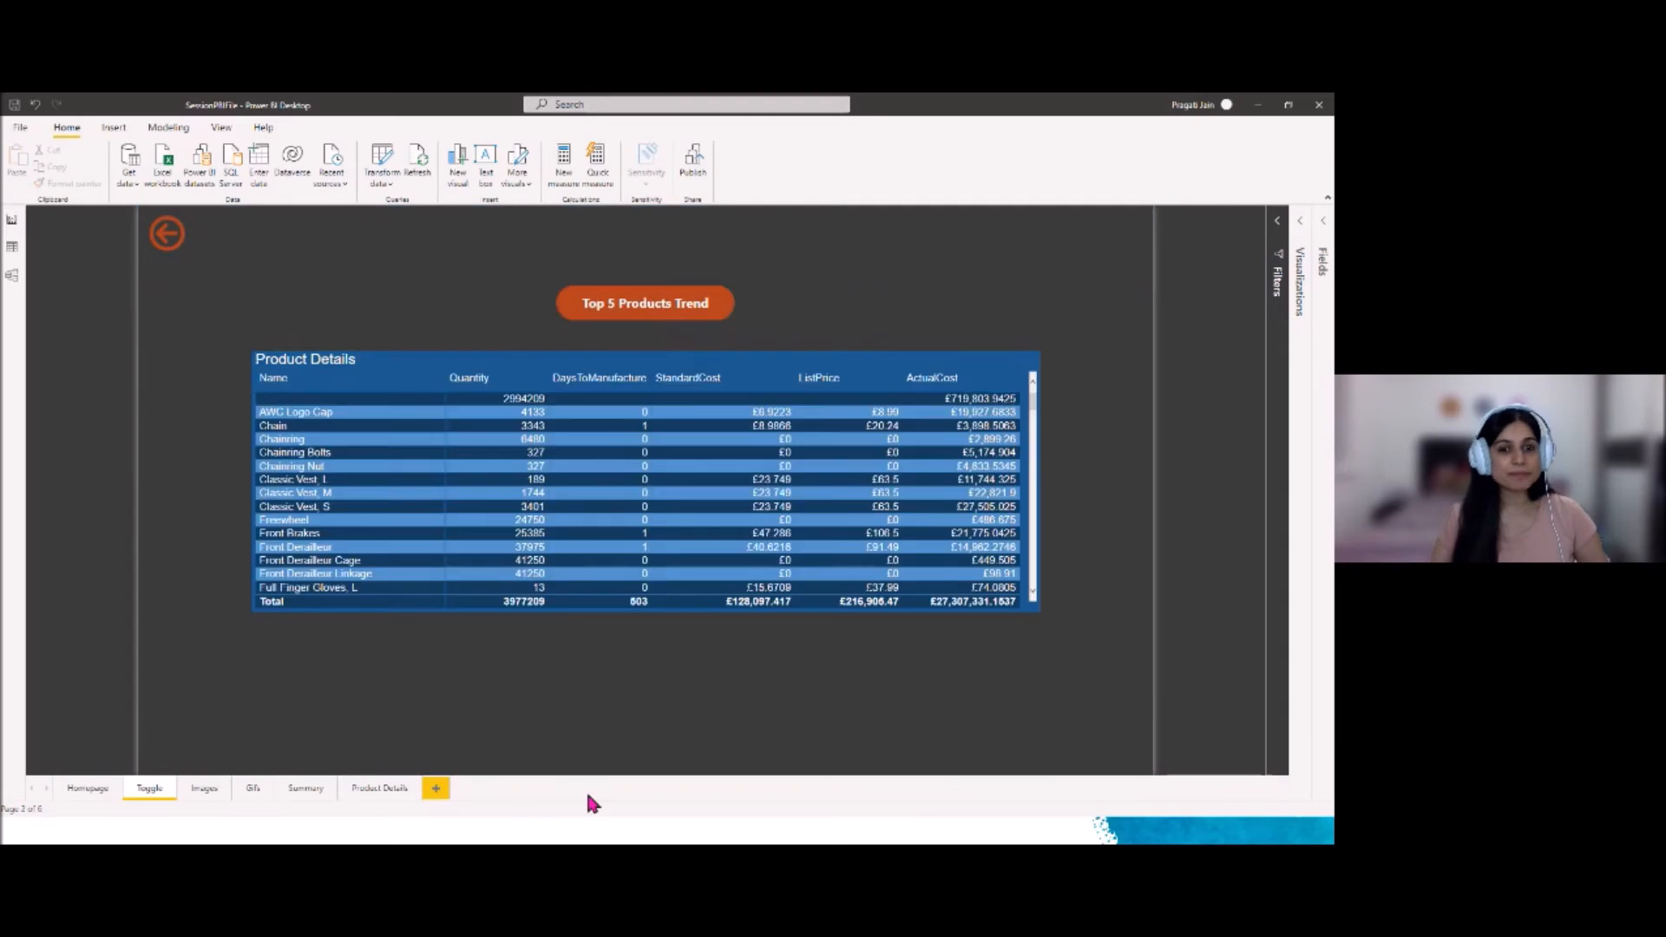
Test switching between the Top 5 Products Trend and Product Details views on the Toggle page, and return to the Homepage
ctrl+click(653, 314)
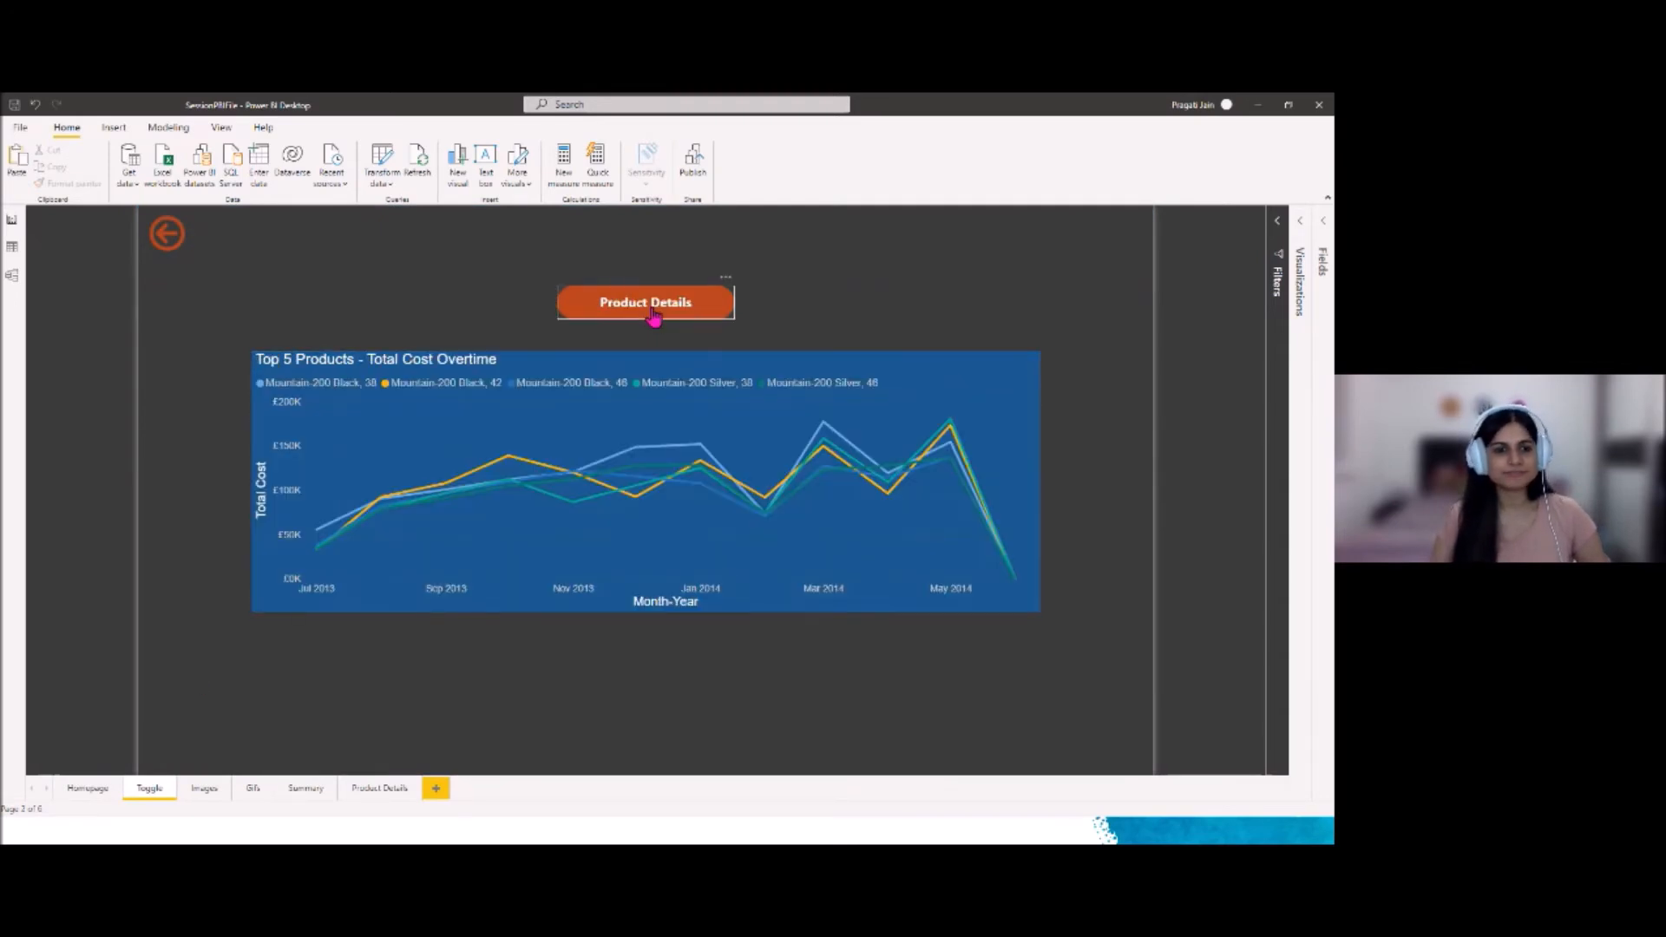
ctrl+click(653, 315)
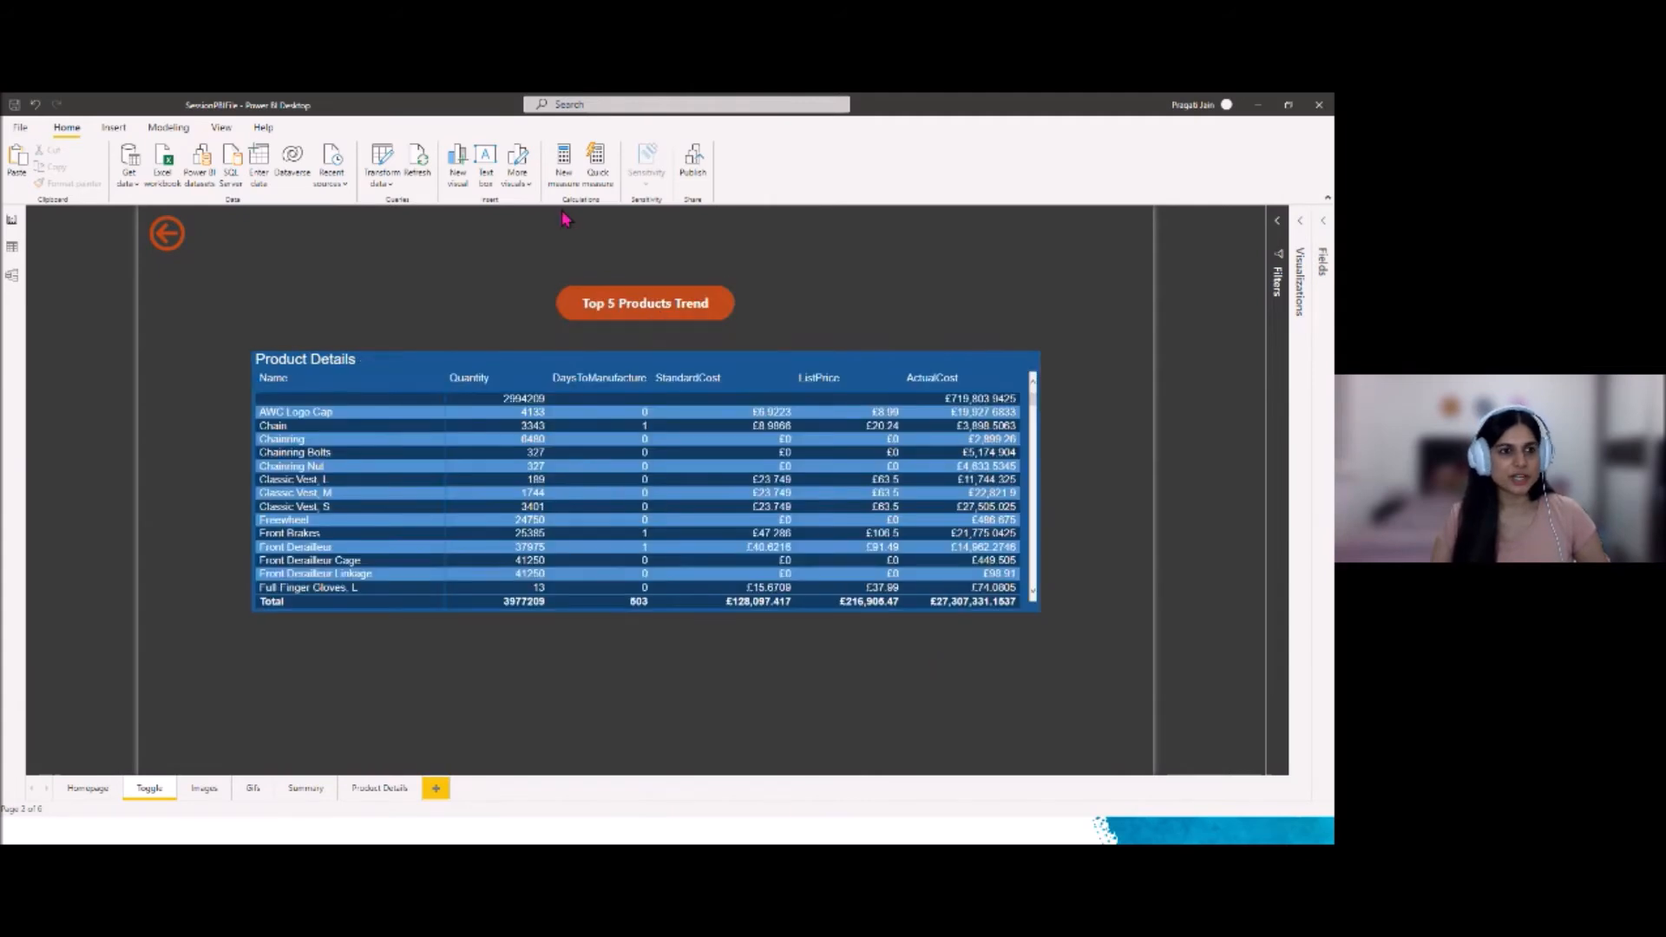
ctrl+click(169, 243)
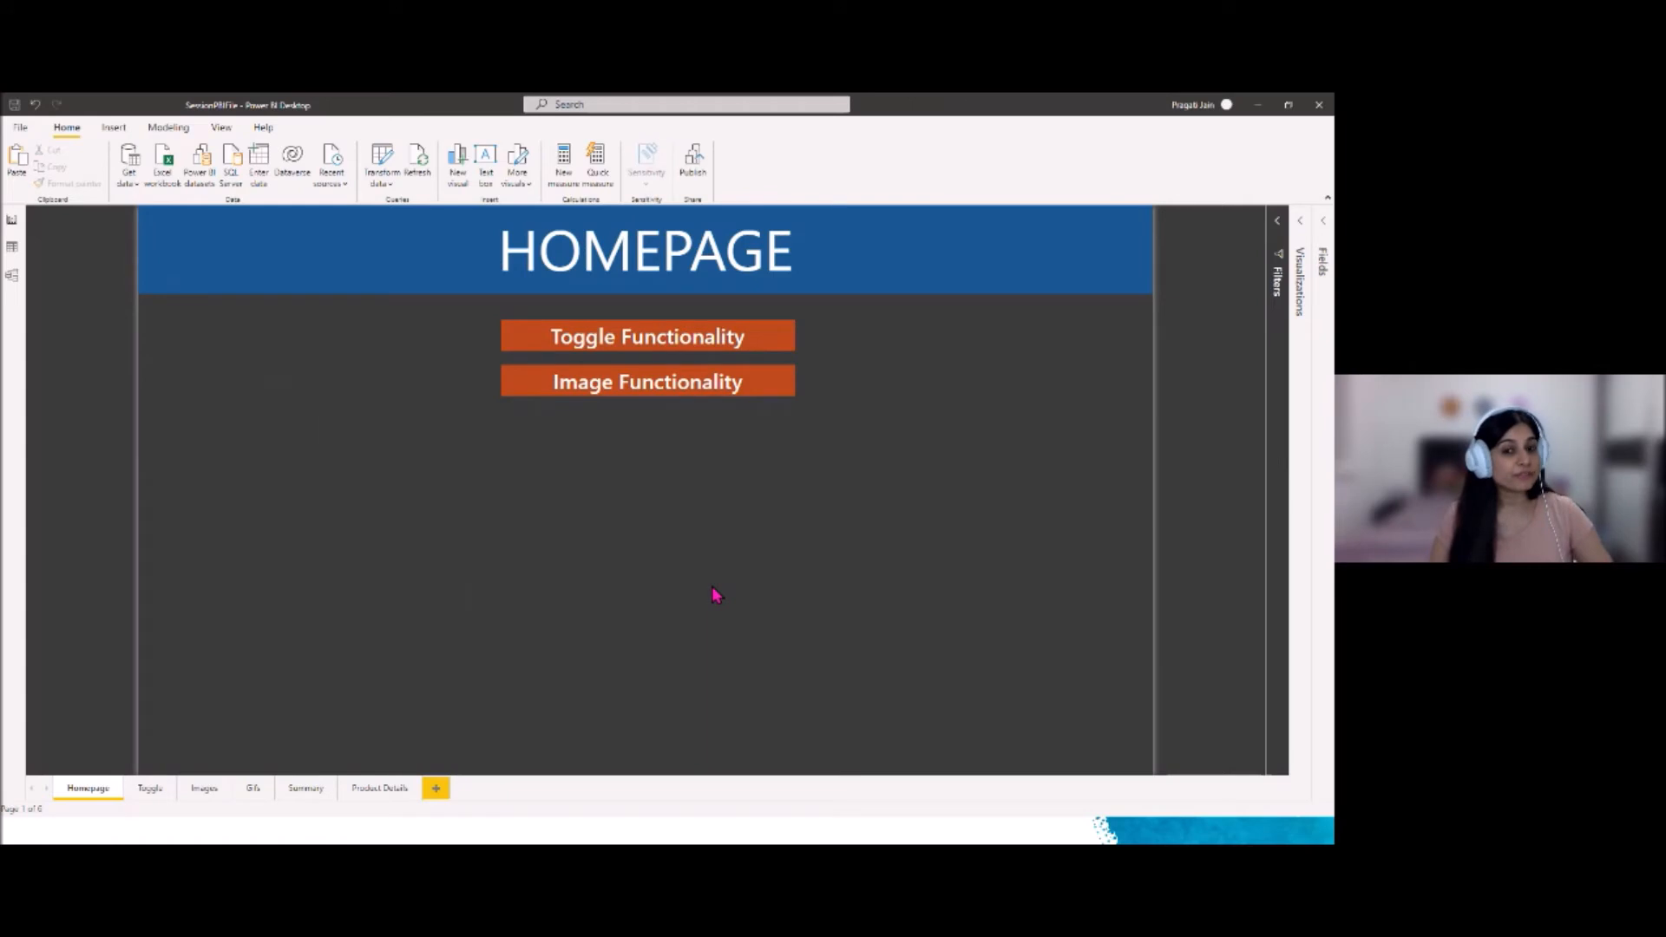
Follow the Image Functionality link, display each chart through its image on the Images page, and return to the Homepage
ctrl+click(660, 392)
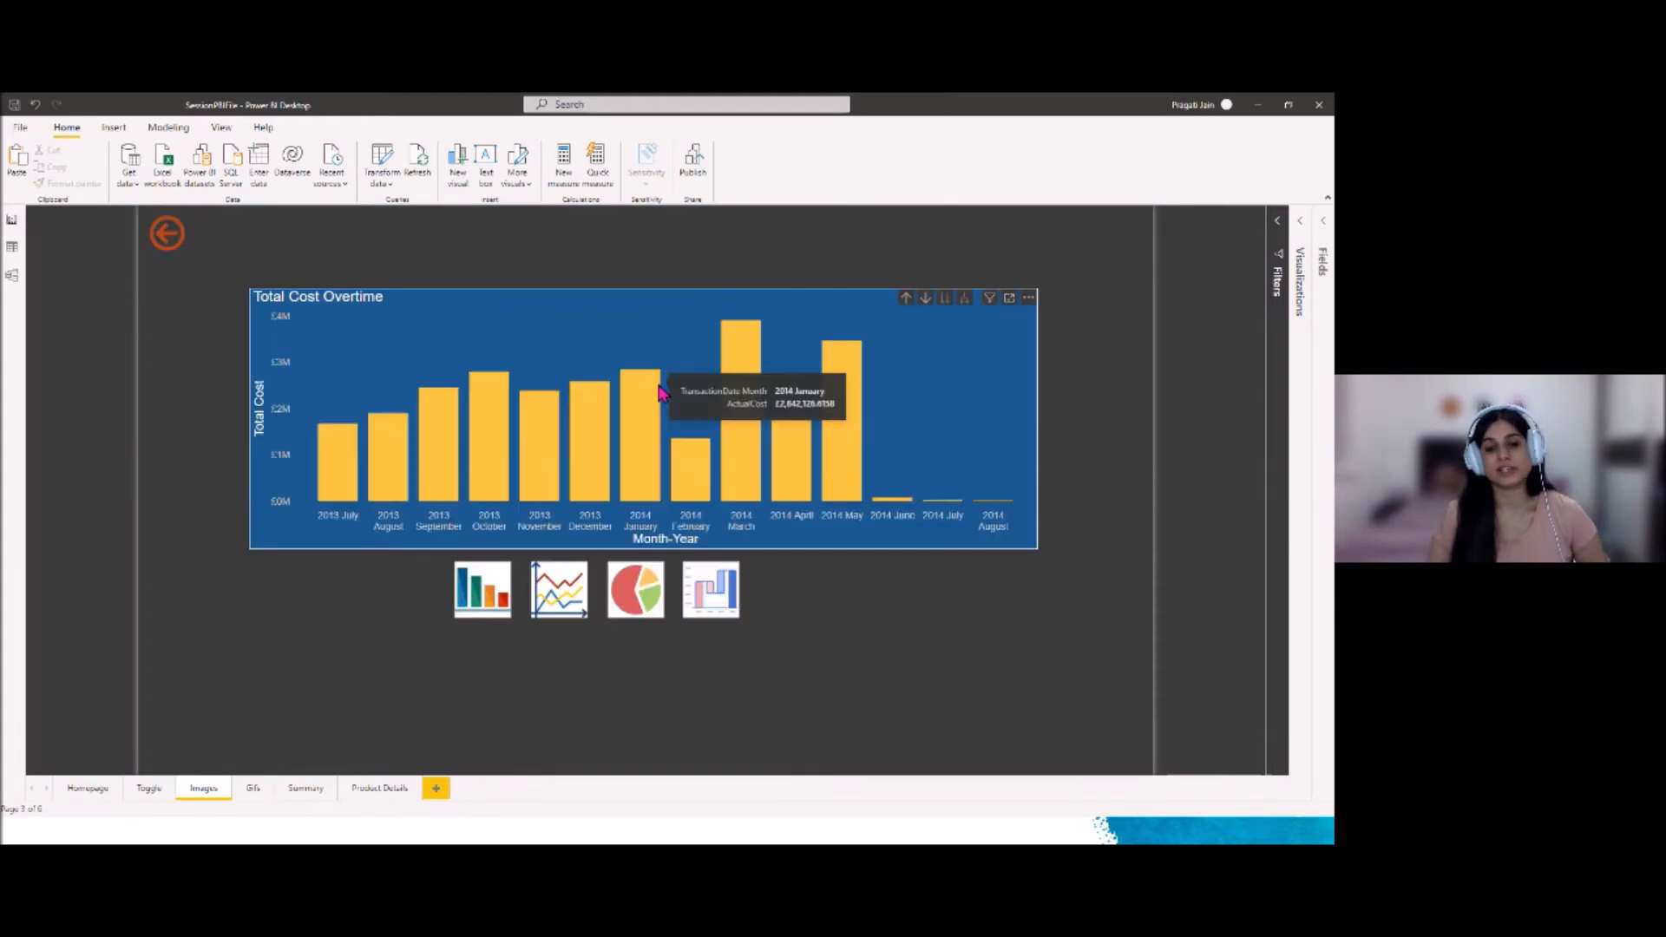
click(558, 609)
click(638, 609)
click(709, 610)
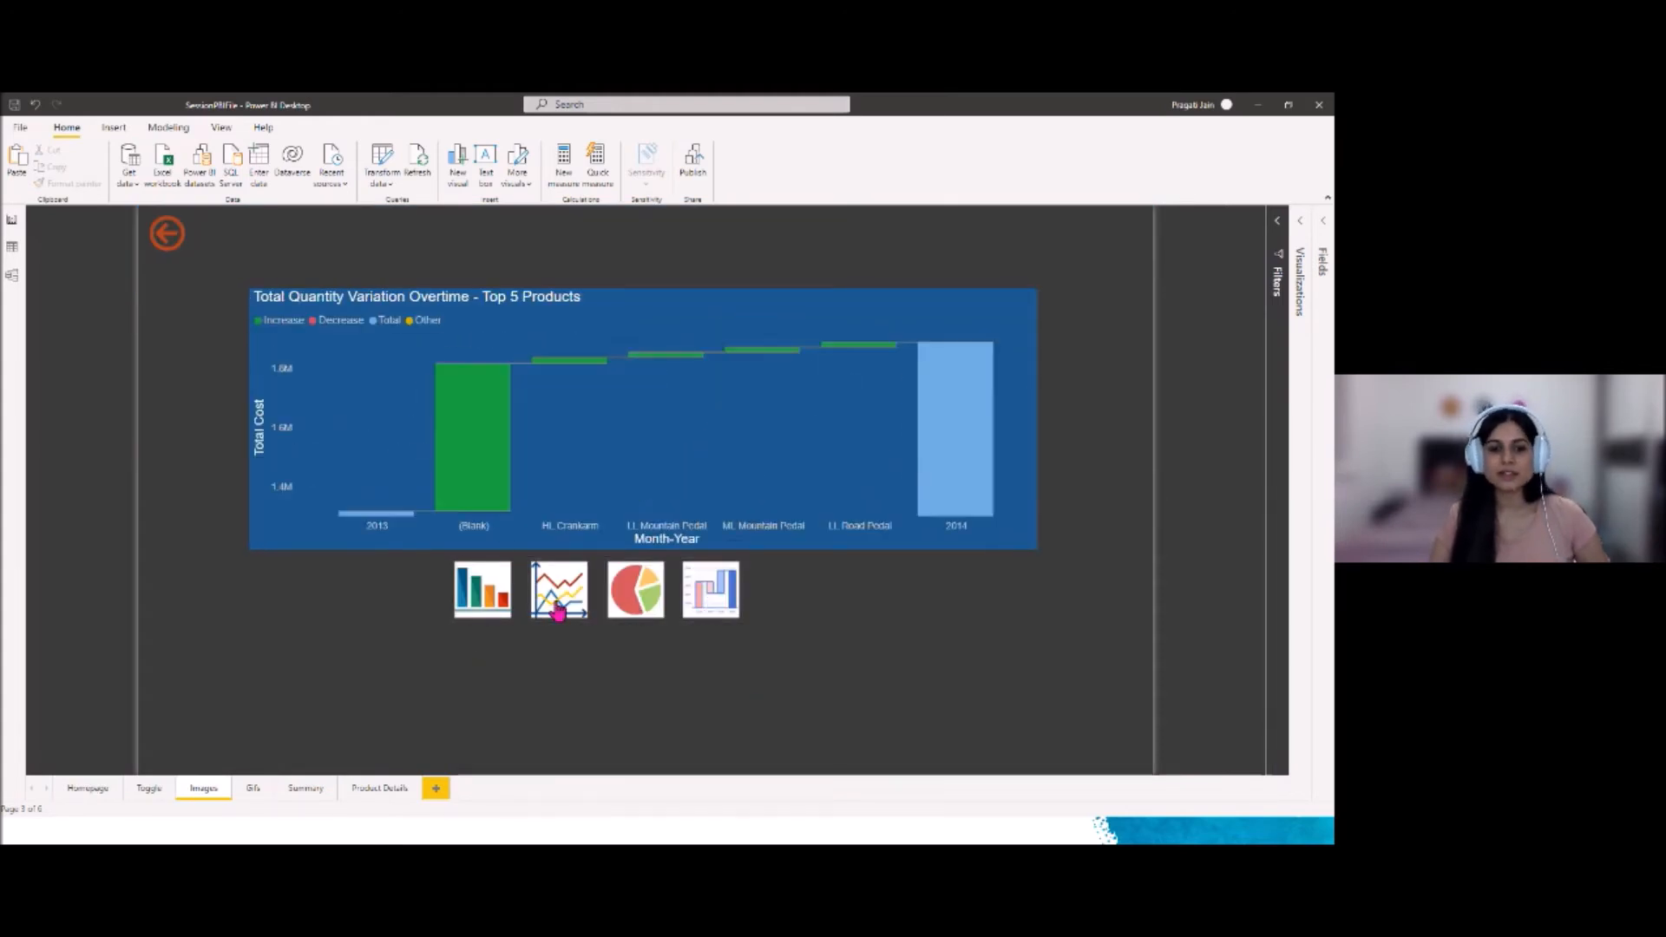
click(500, 607)
ctrl+click(166, 234)
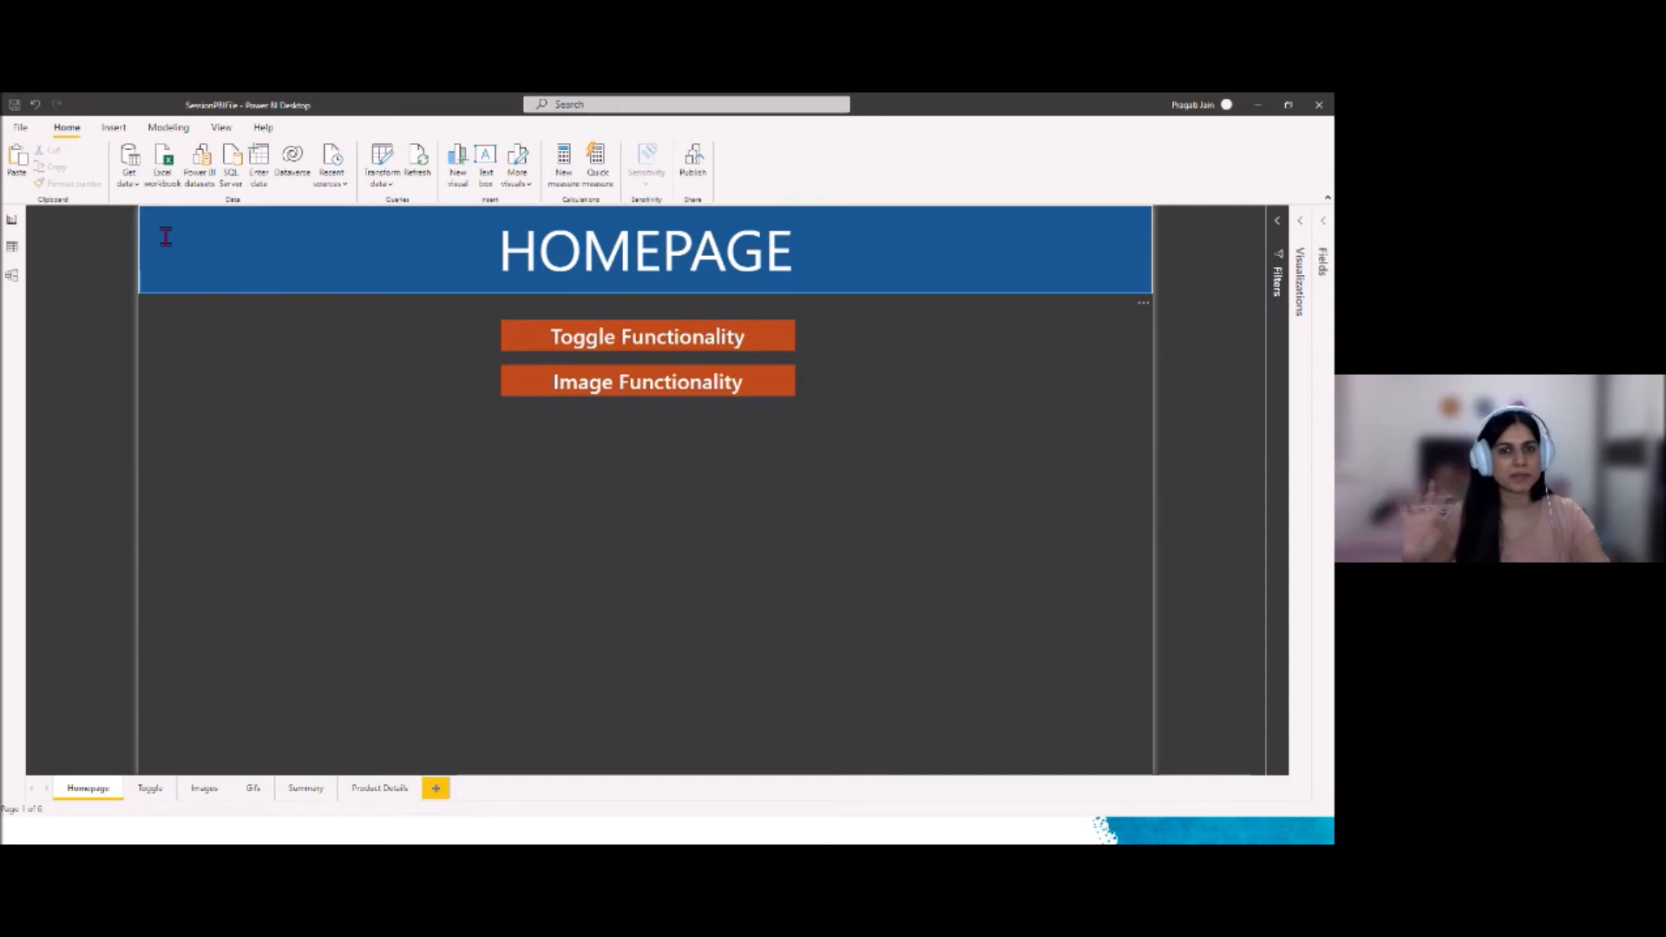
Switch back to the SessionStartFile report and rename Page 1 as Homepage
key(alt+Tab)
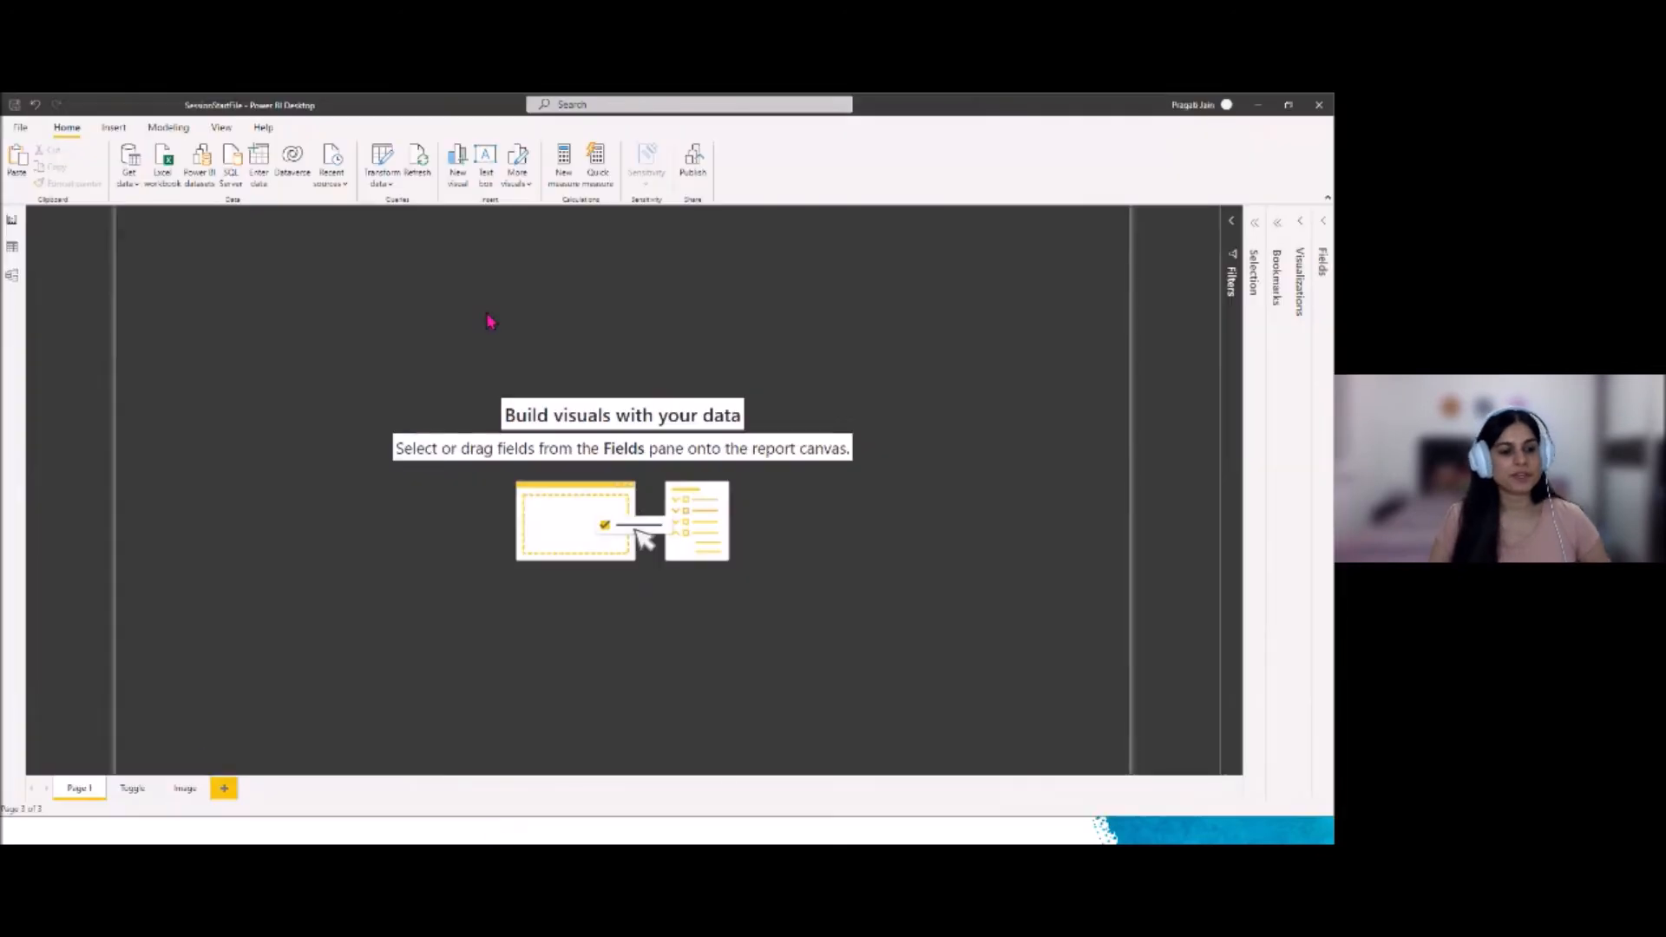
right_click(78, 794)
click(103, 747)
text(Ho)
text(mepage)
key(Return)
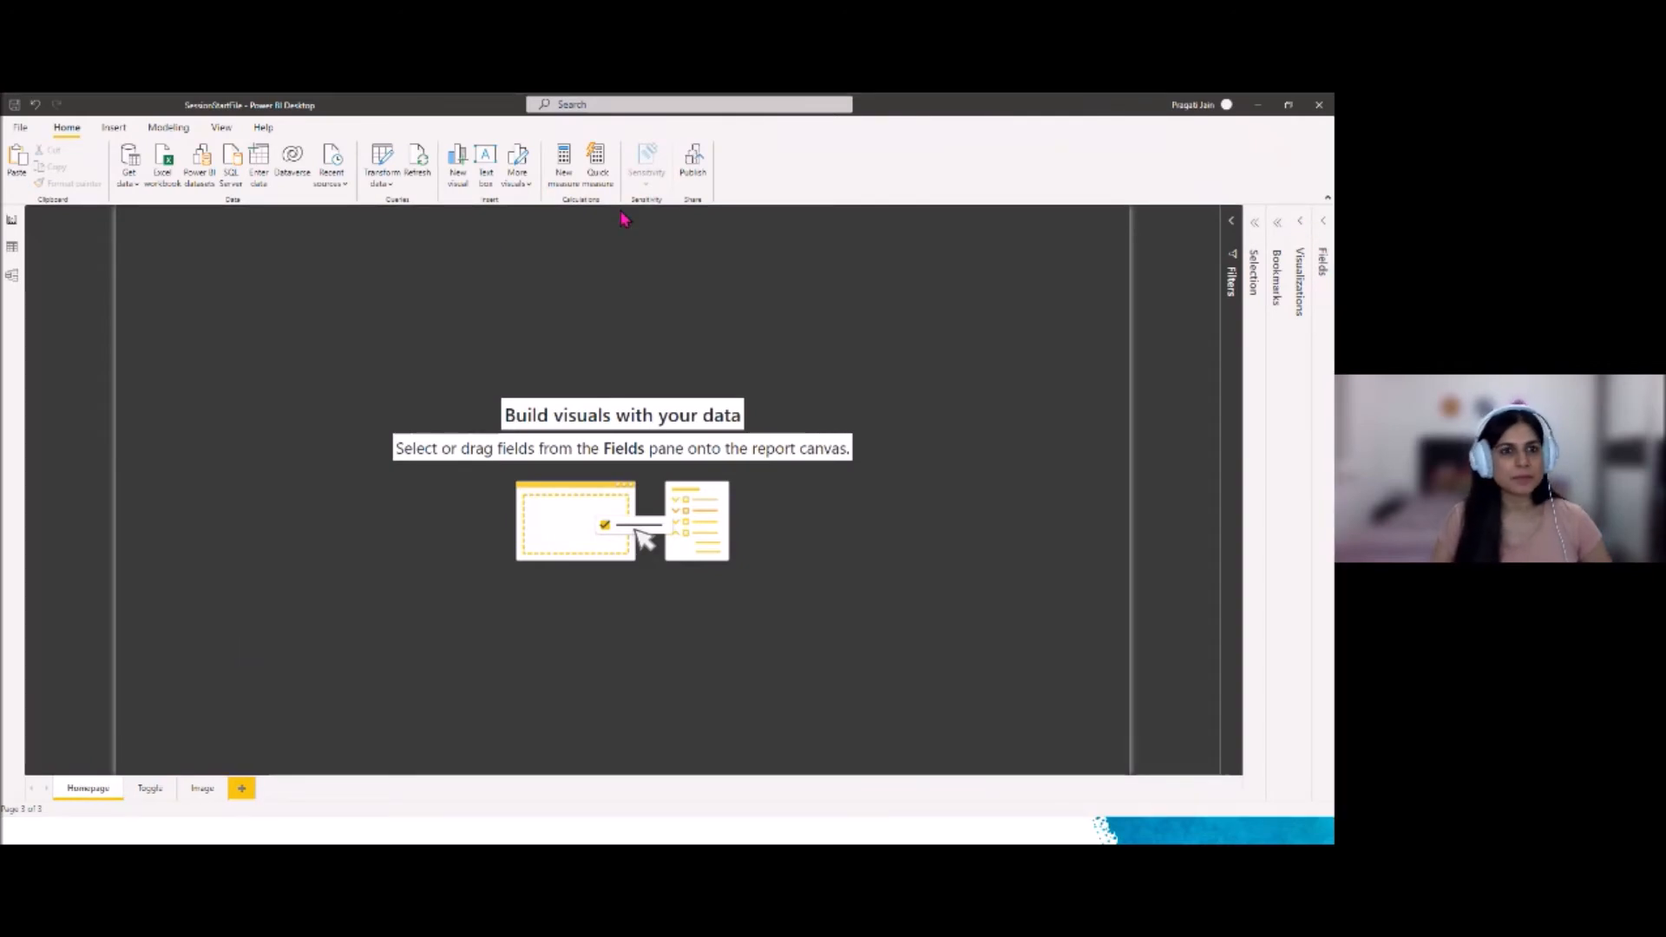
Insert a text box as a banner across the full width of the page top, containing the text HOMEPAGE
click(113, 128)
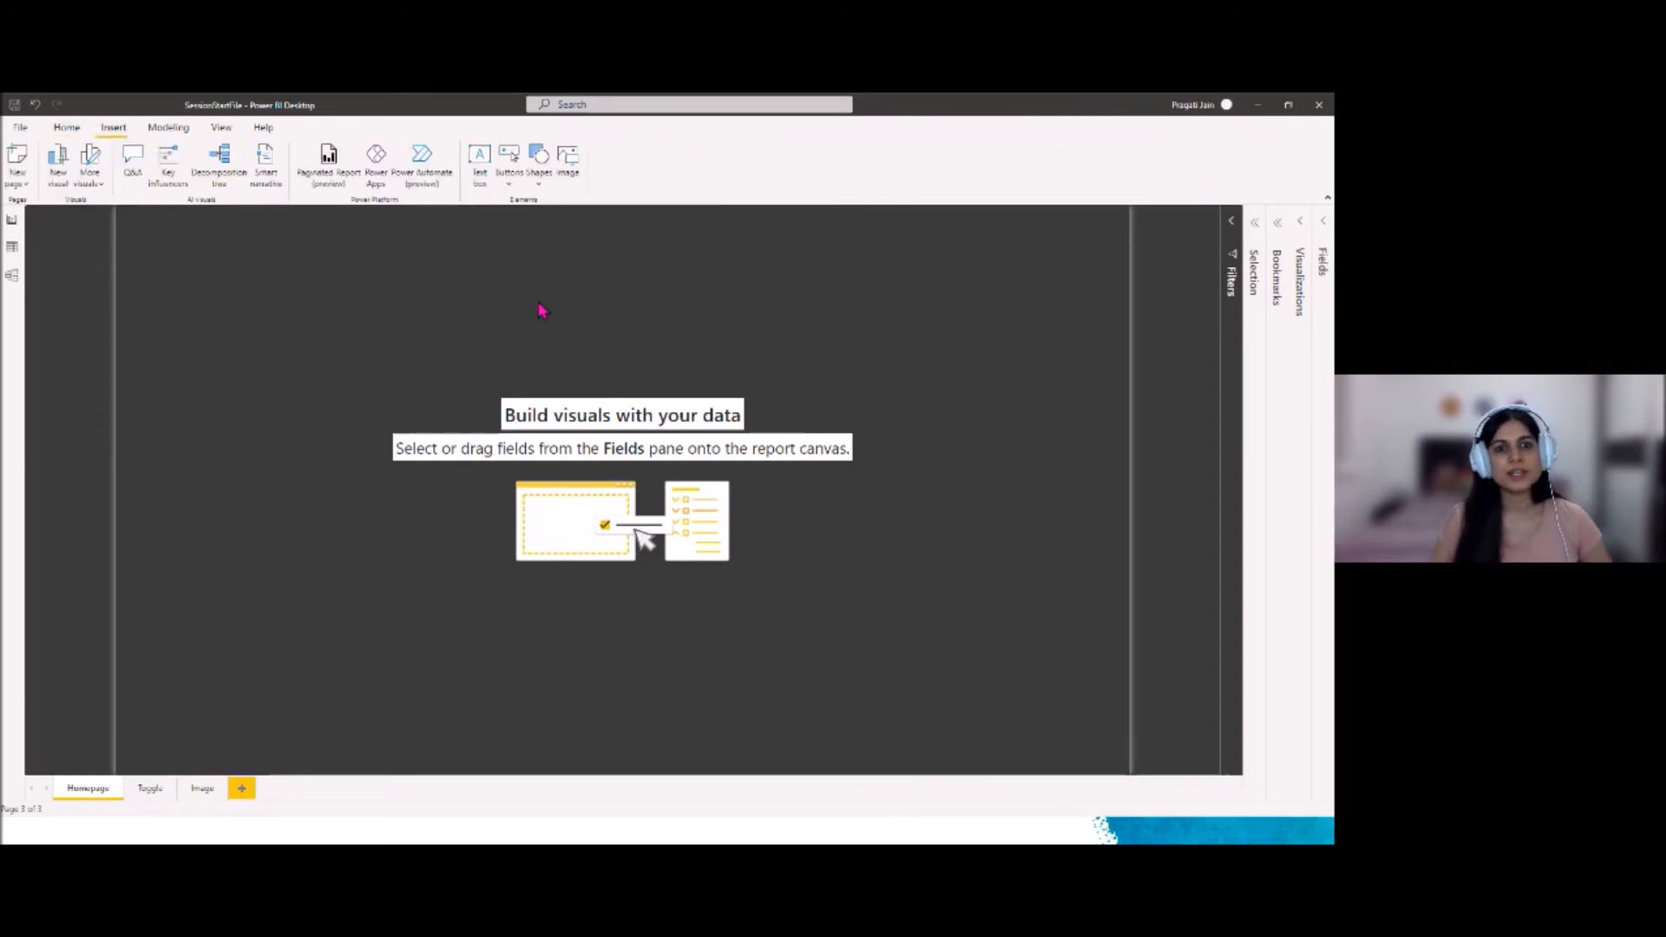
click(480, 160)
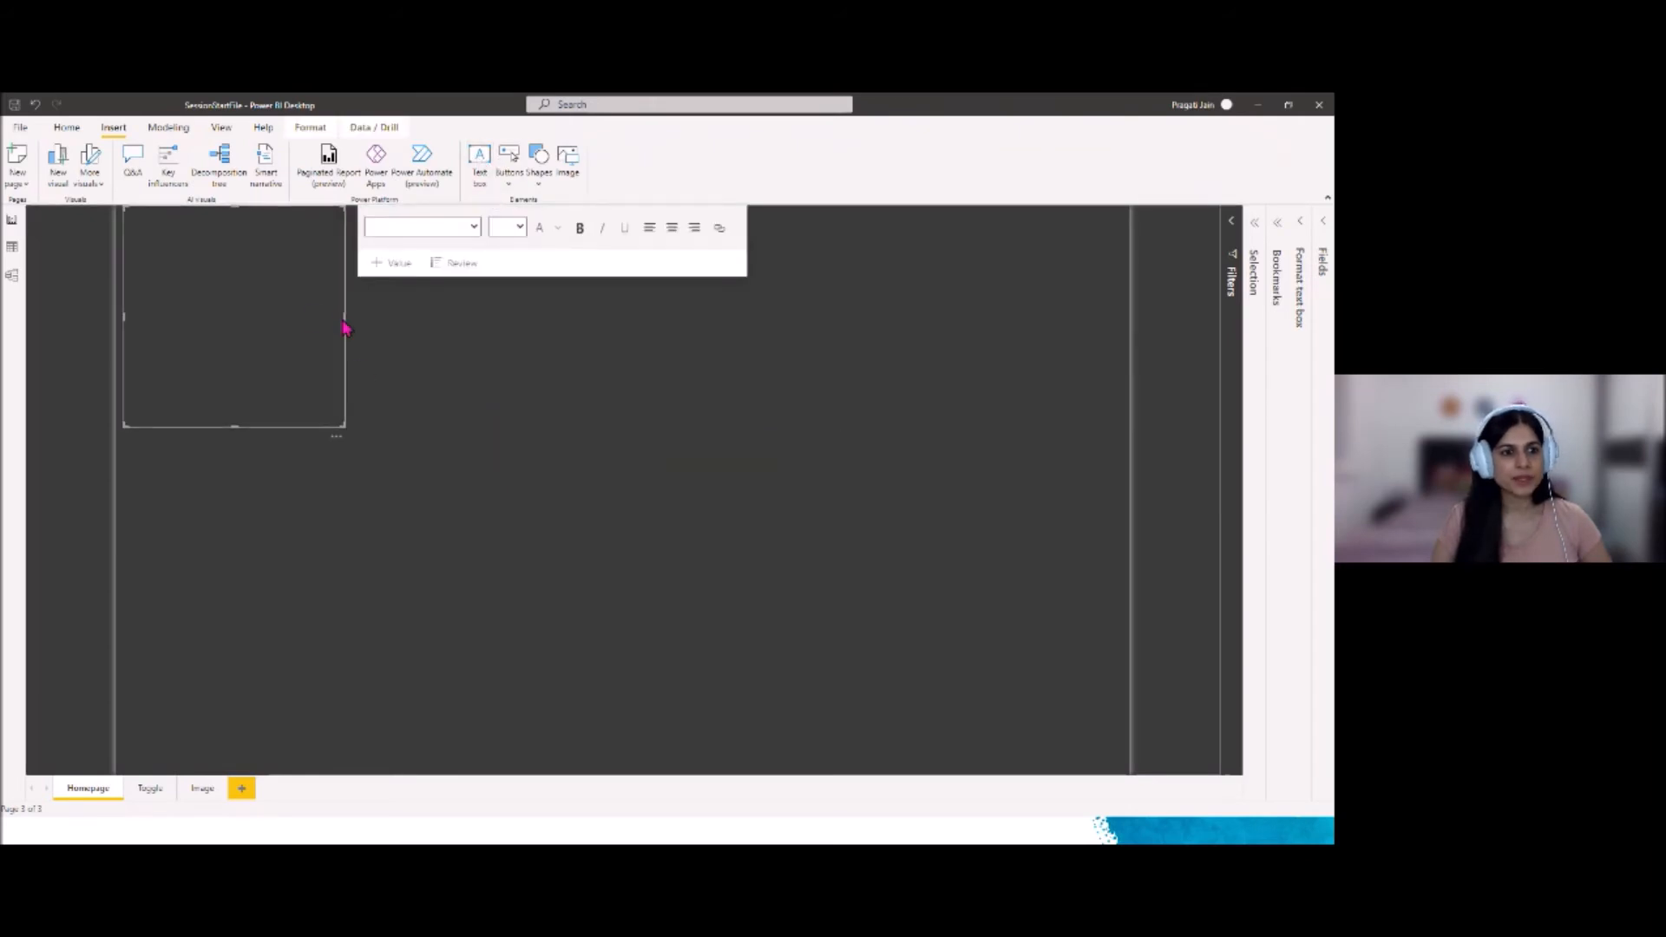
drag(126, 330, 117, 325)
drag(345, 314, 1128, 297)
drag(628, 428, 623, 320)
click(265, 249)
text(HOMEPAGE)
Centre the HOMEPAGE text, set its font size to 42, and shorten the text box to fit closely around it
drag(198, 221, 122, 230)
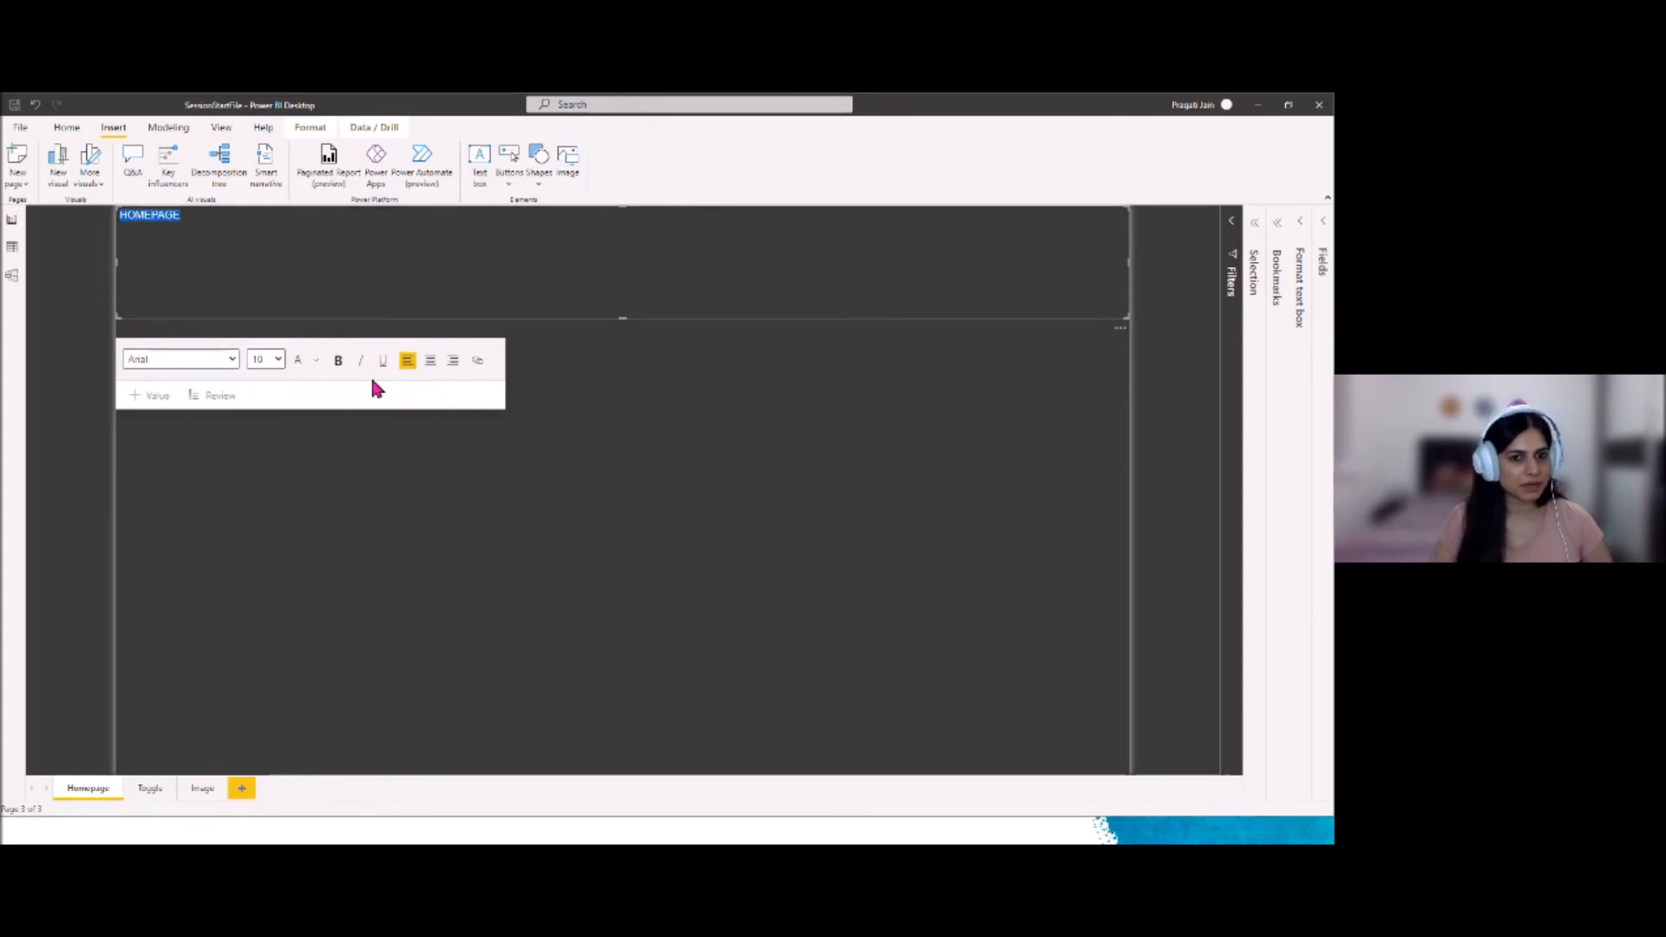
click(431, 361)
click(278, 359)
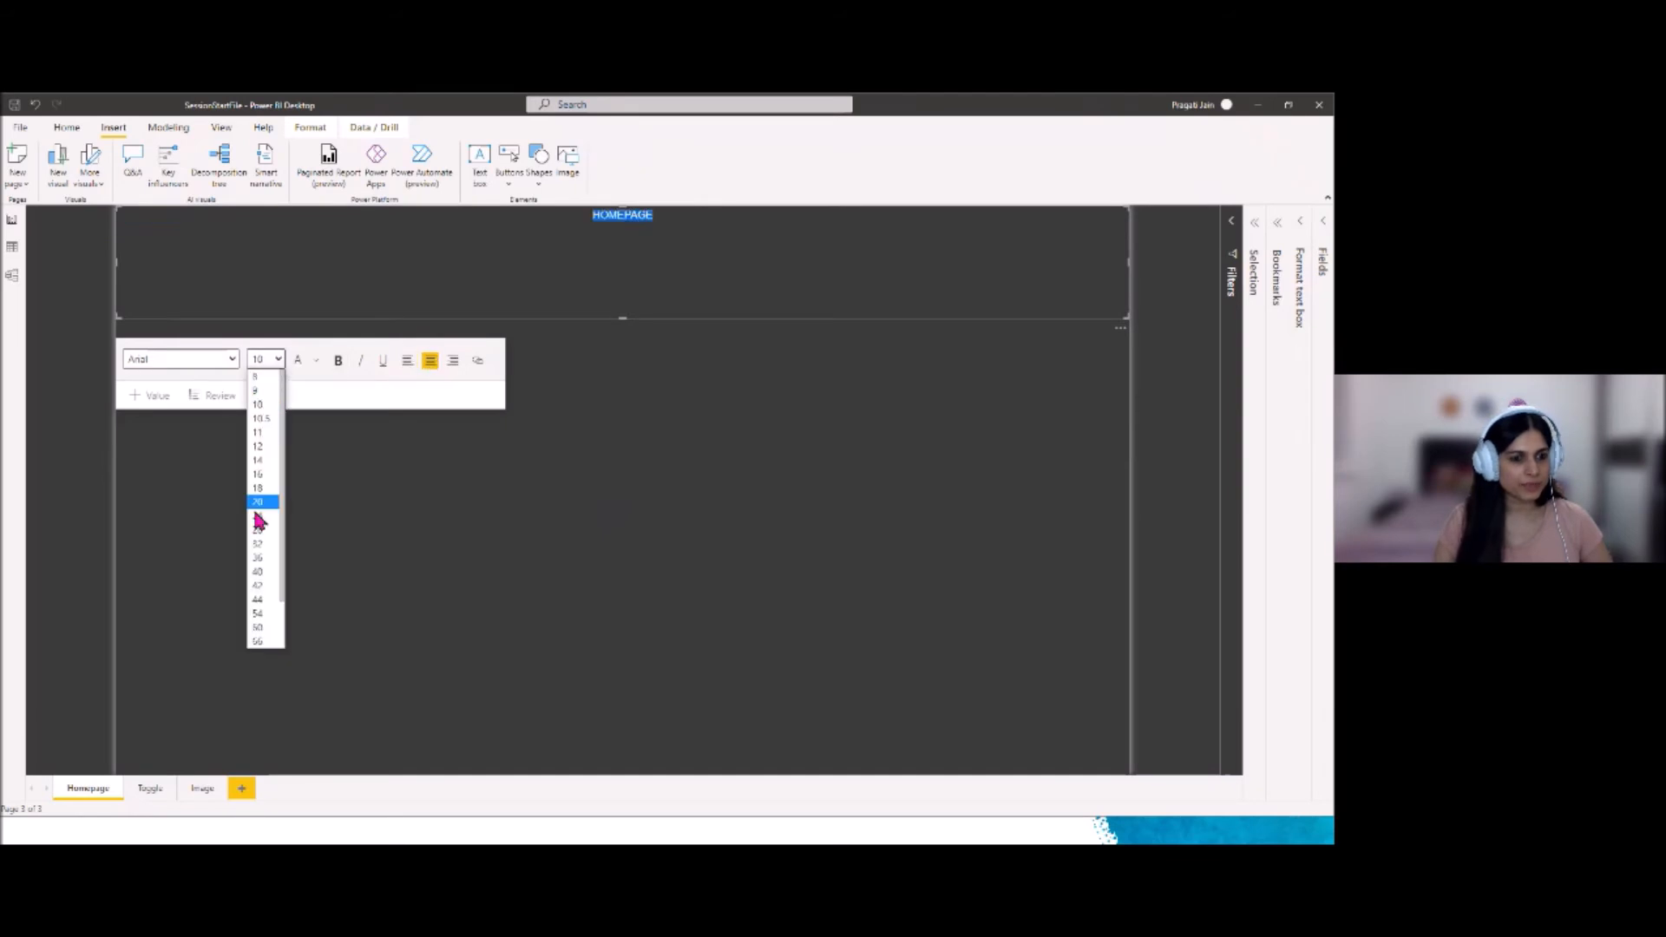
click(263, 572)
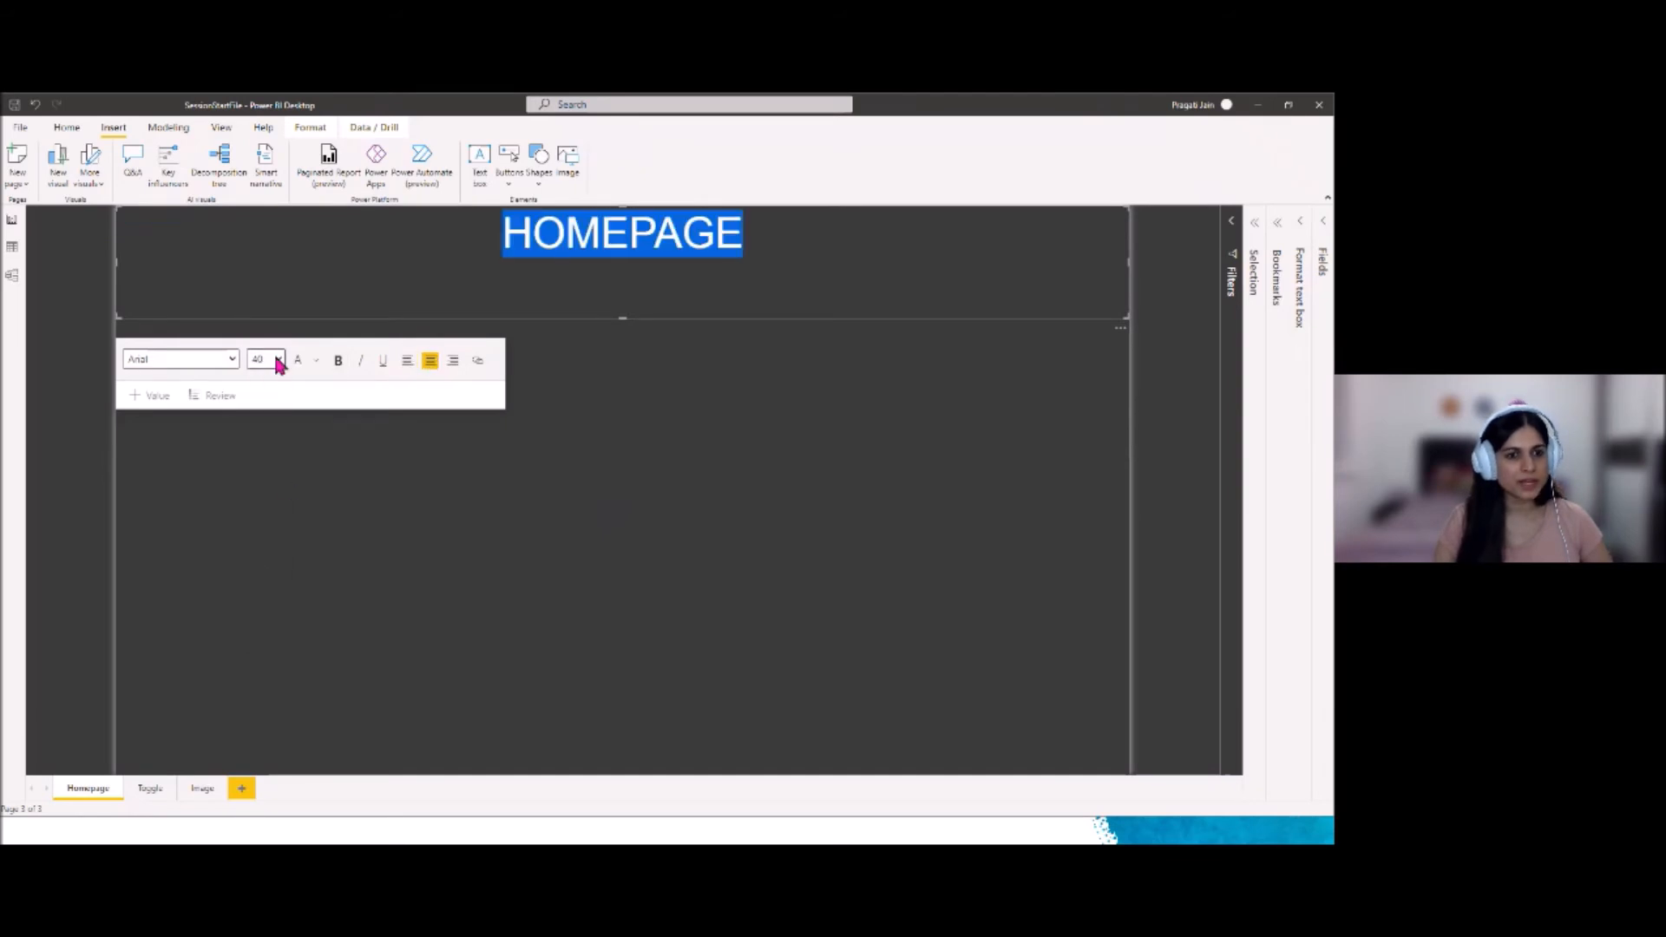
click(281, 363)
click(254, 587)
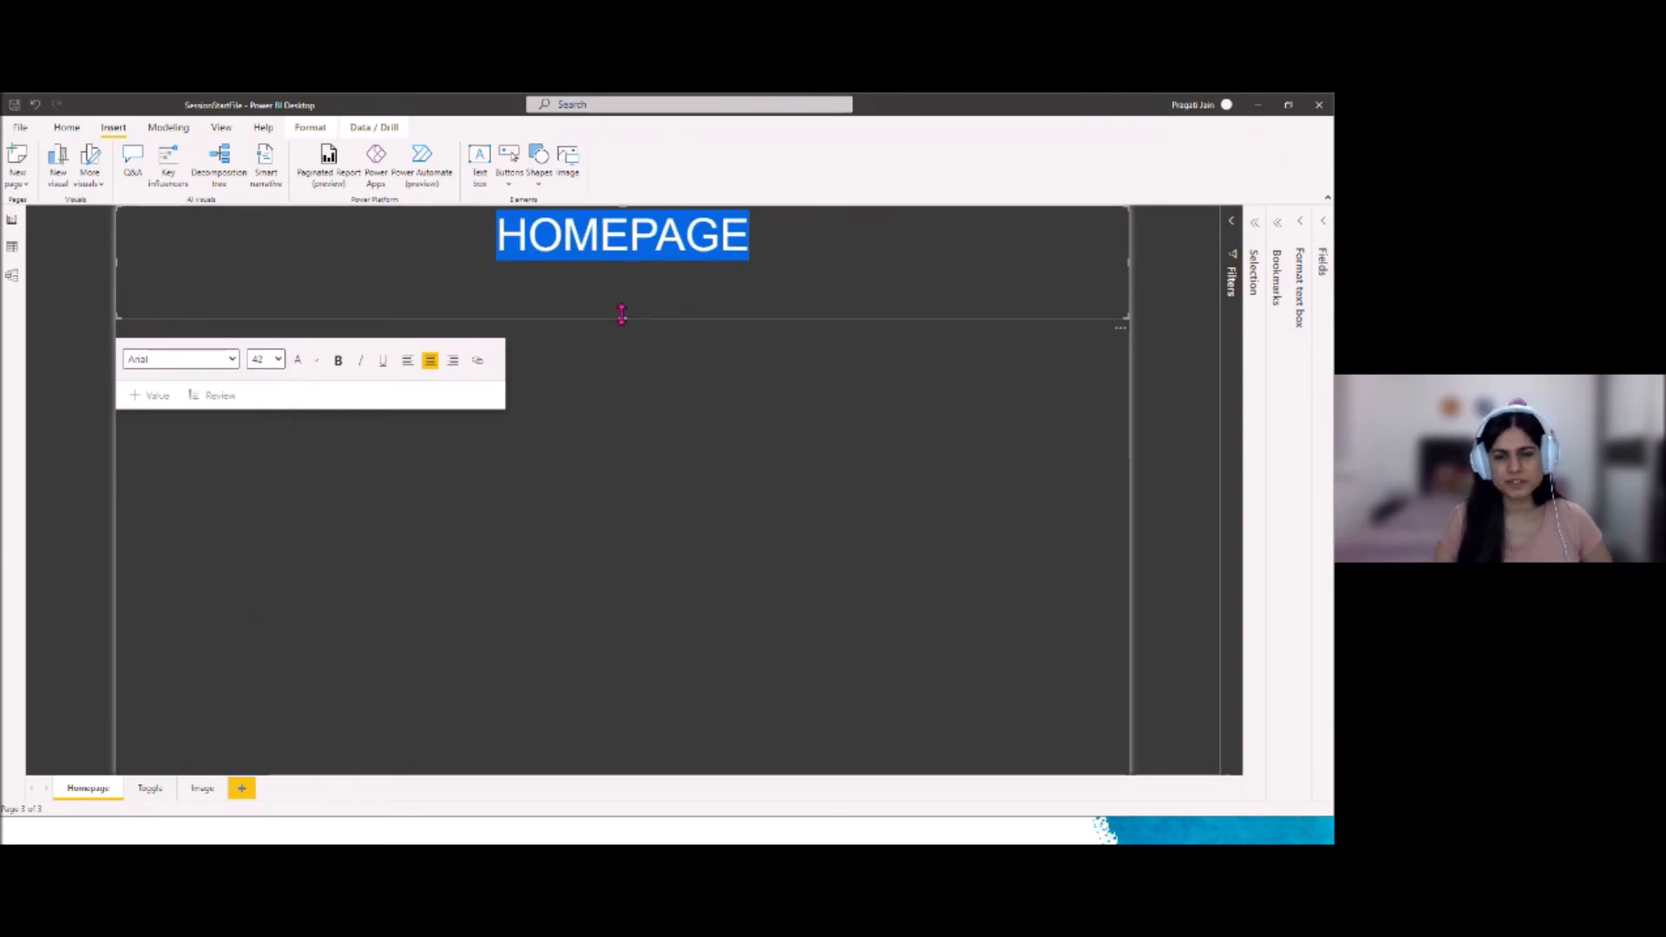
drag(622, 314, 621, 275)
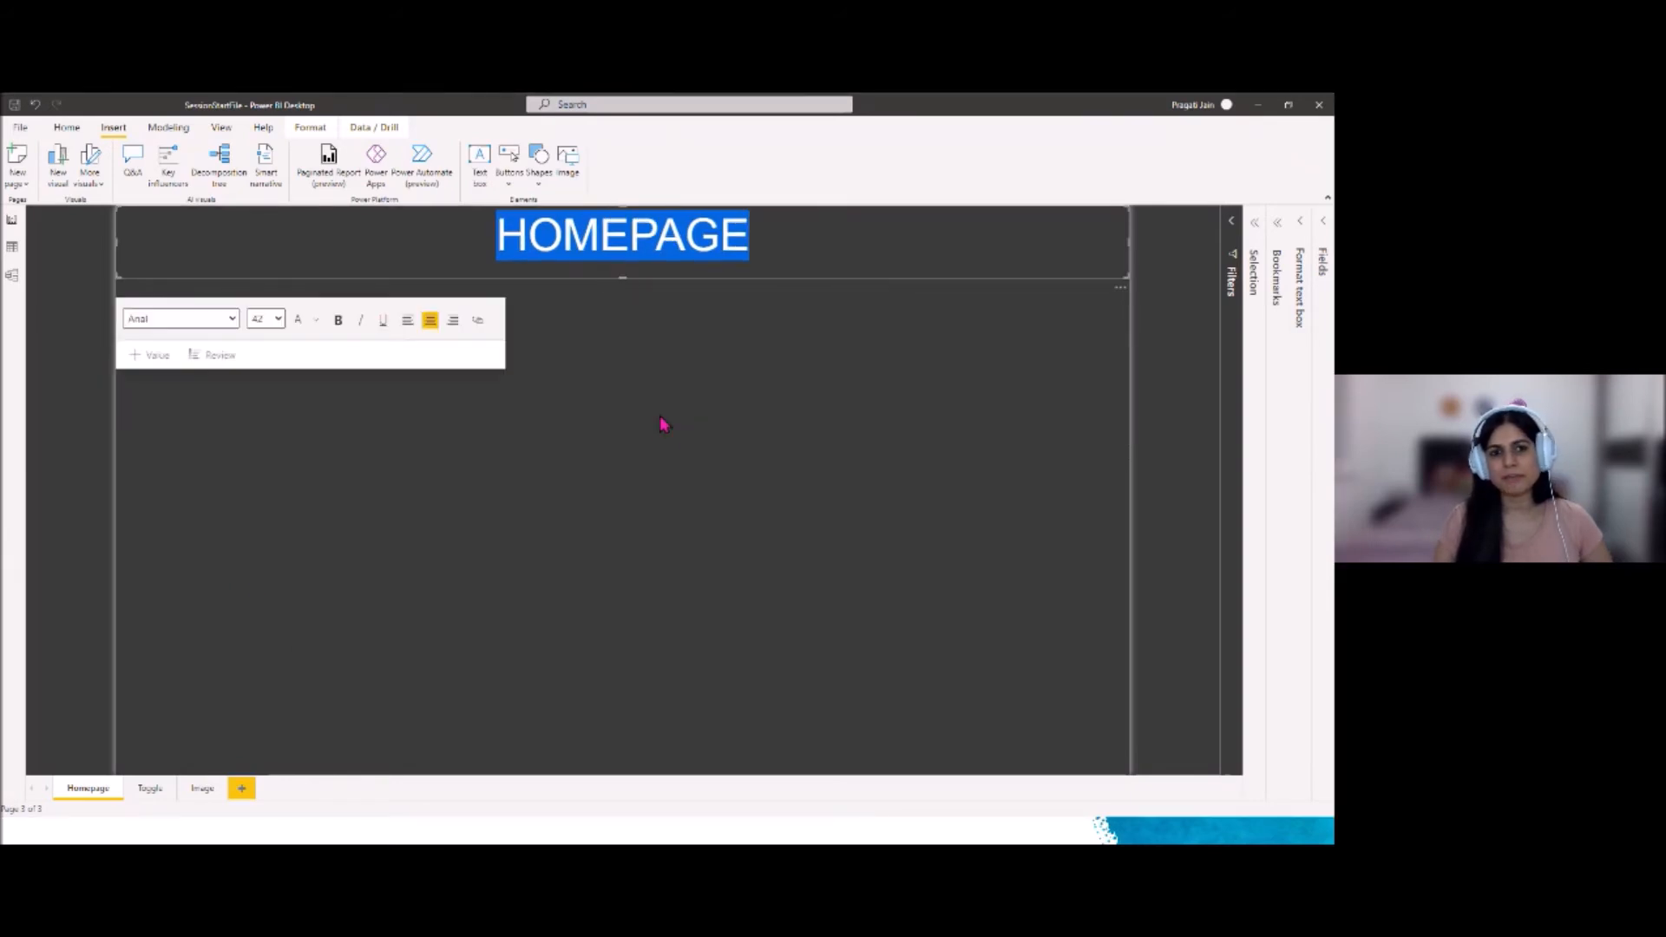
click(661, 442)
Set the HOMEPAGE text box background to dark blue after trying yellow
click(740, 267)
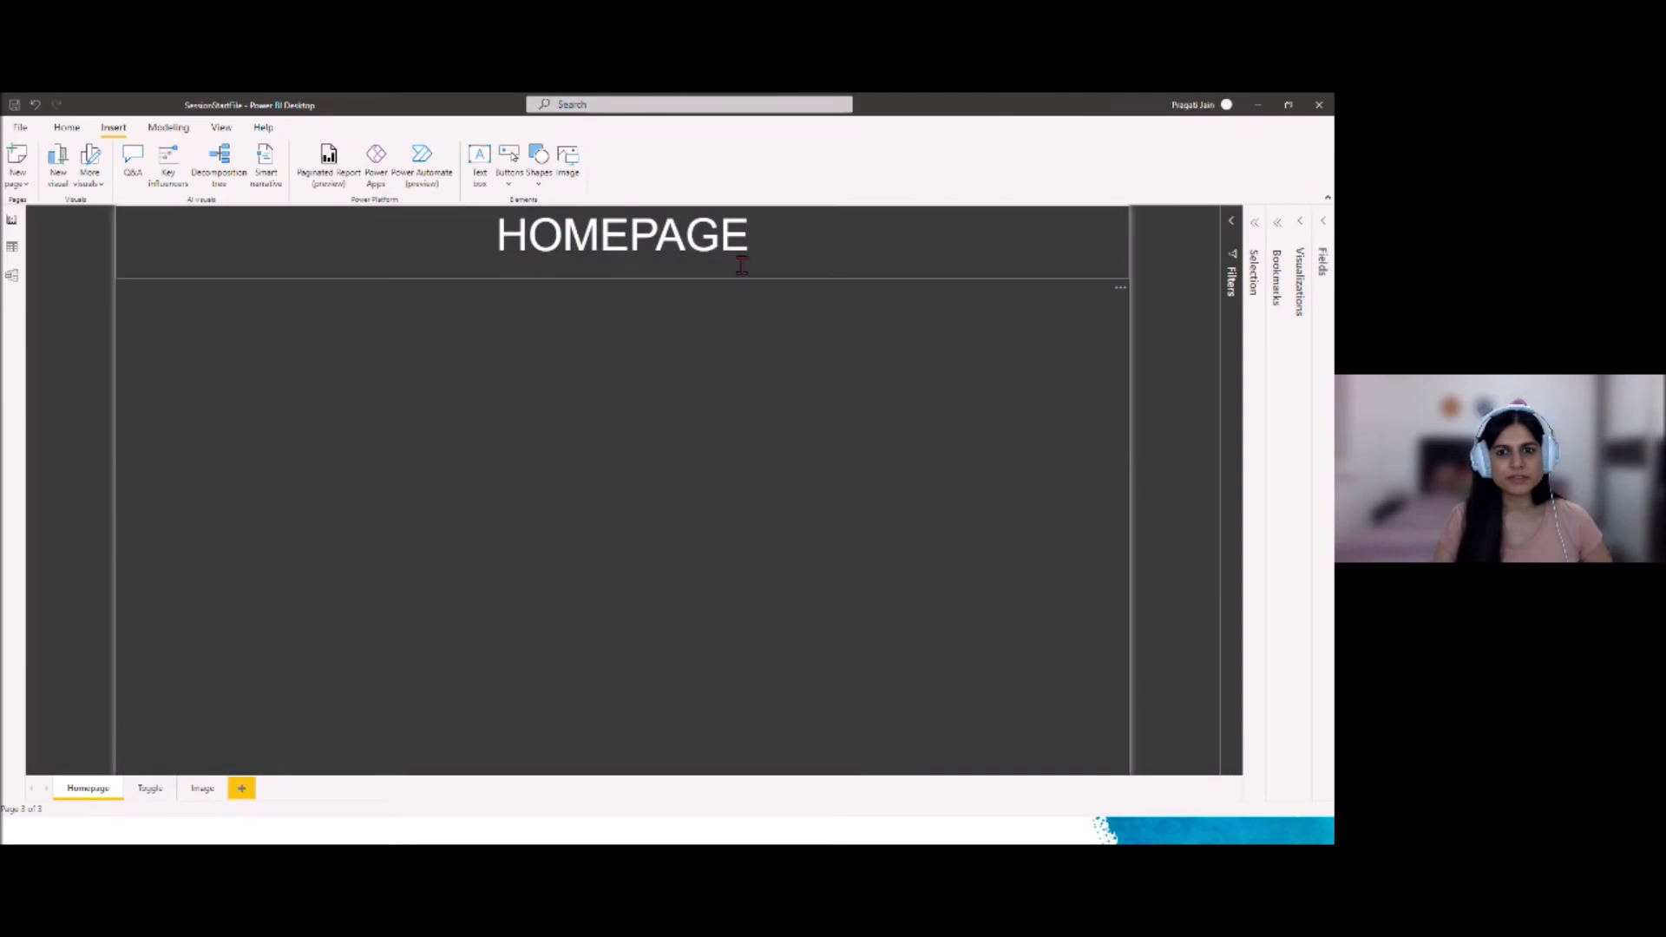
click(1303, 236)
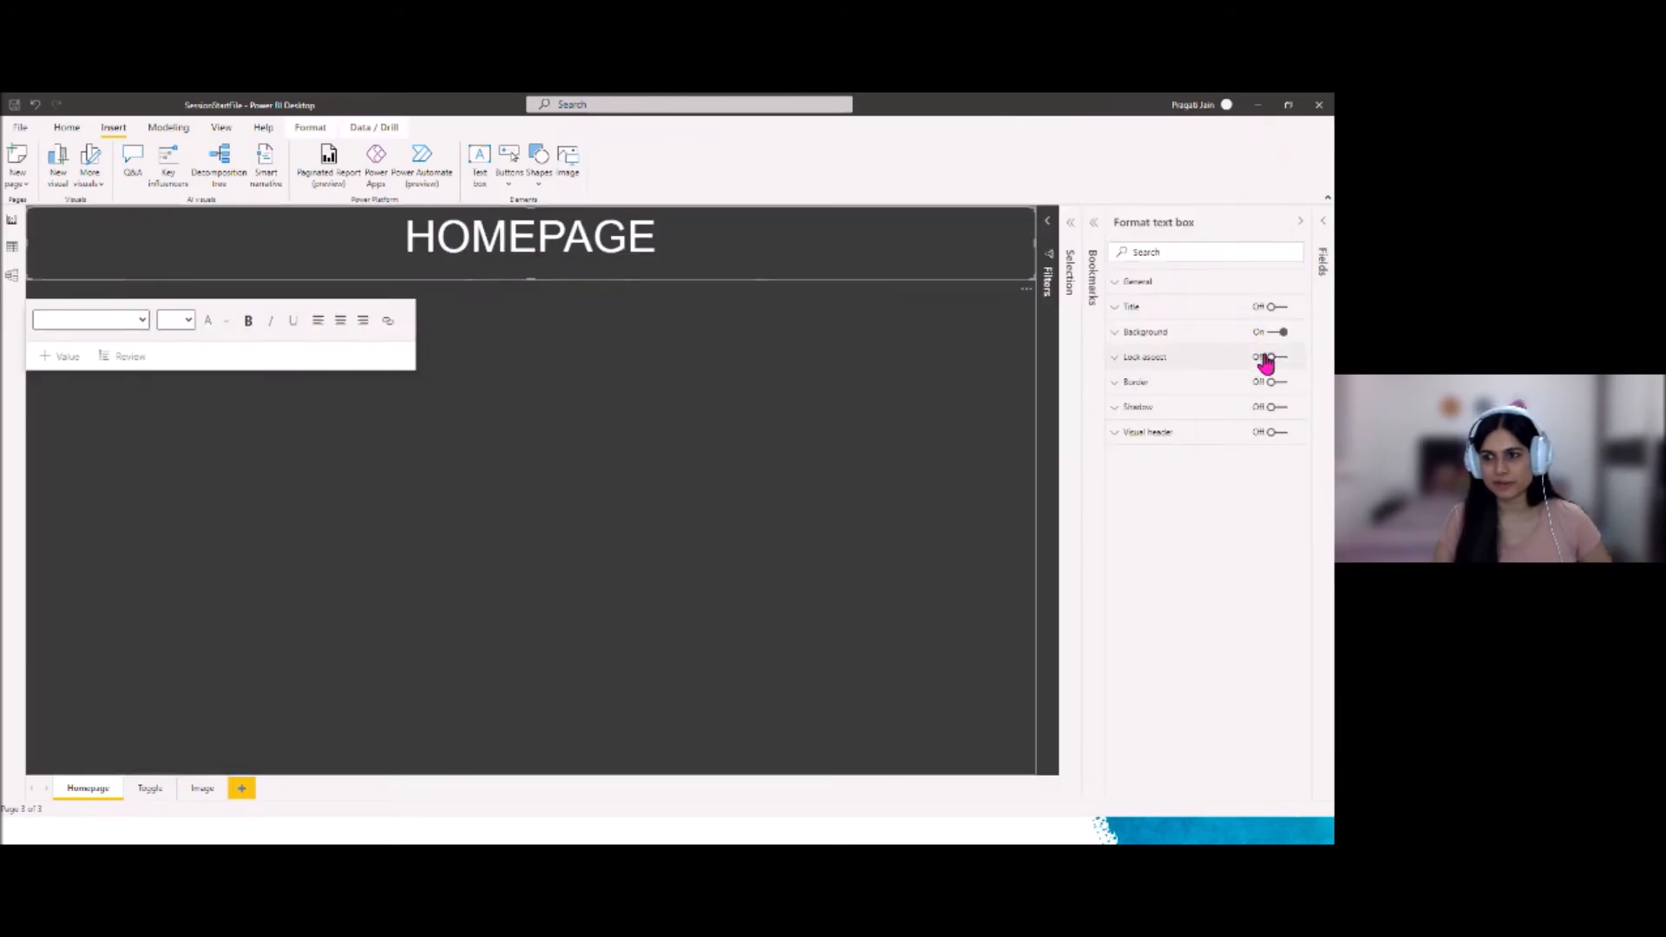
click(1115, 338)
click(1138, 375)
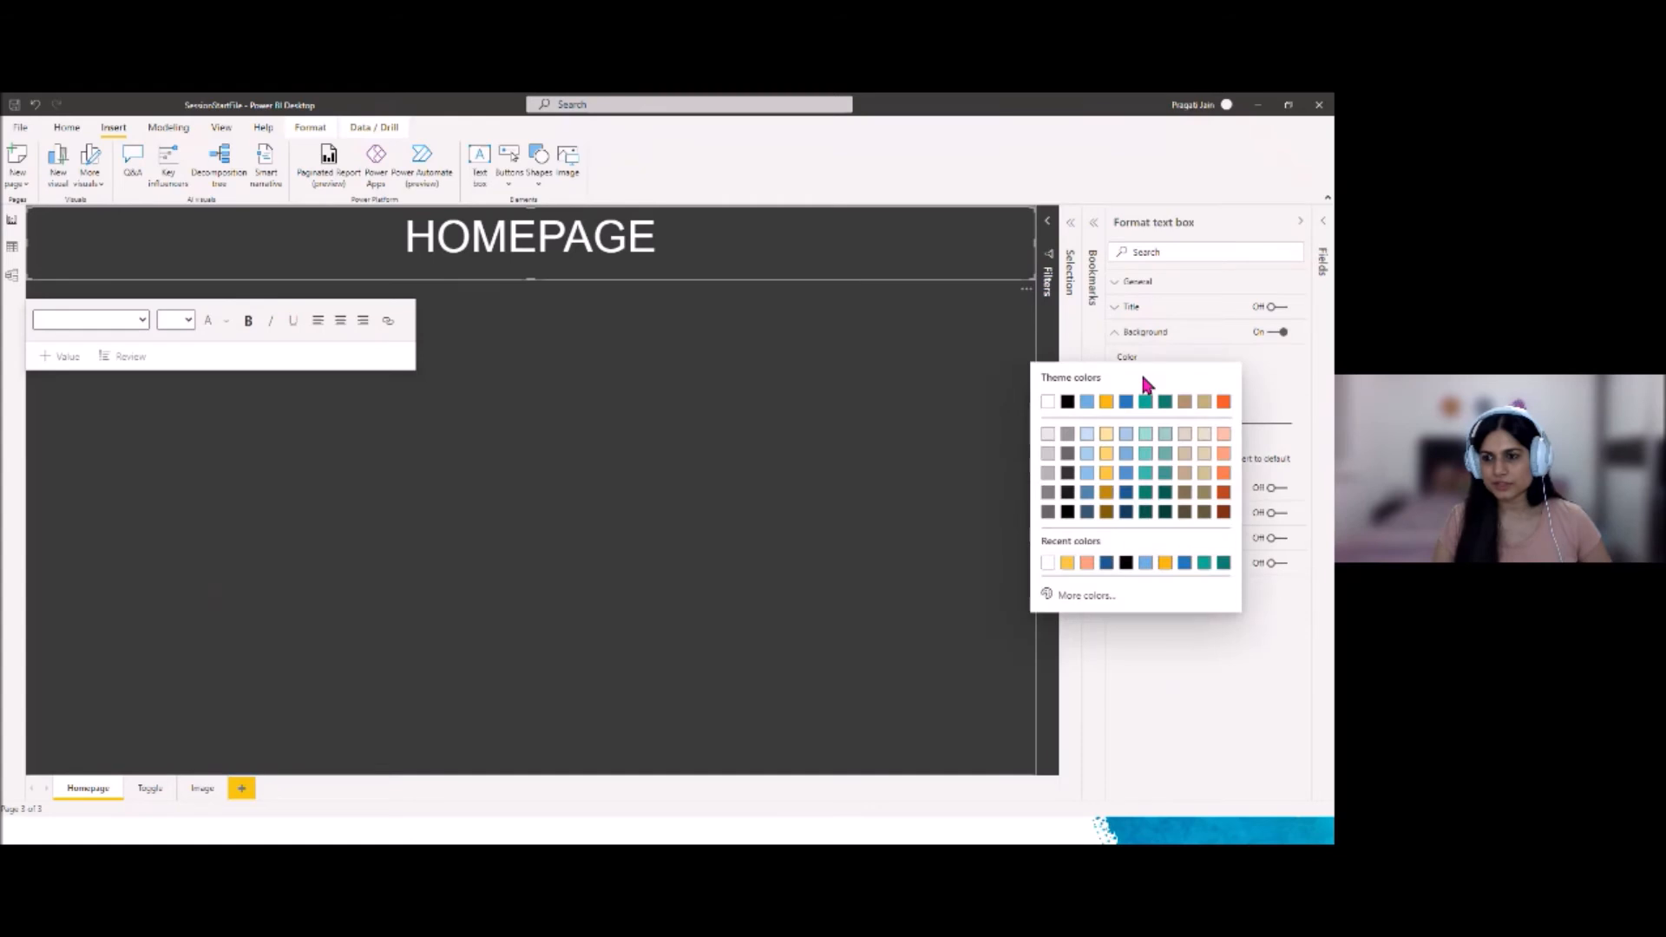
click(1106, 473)
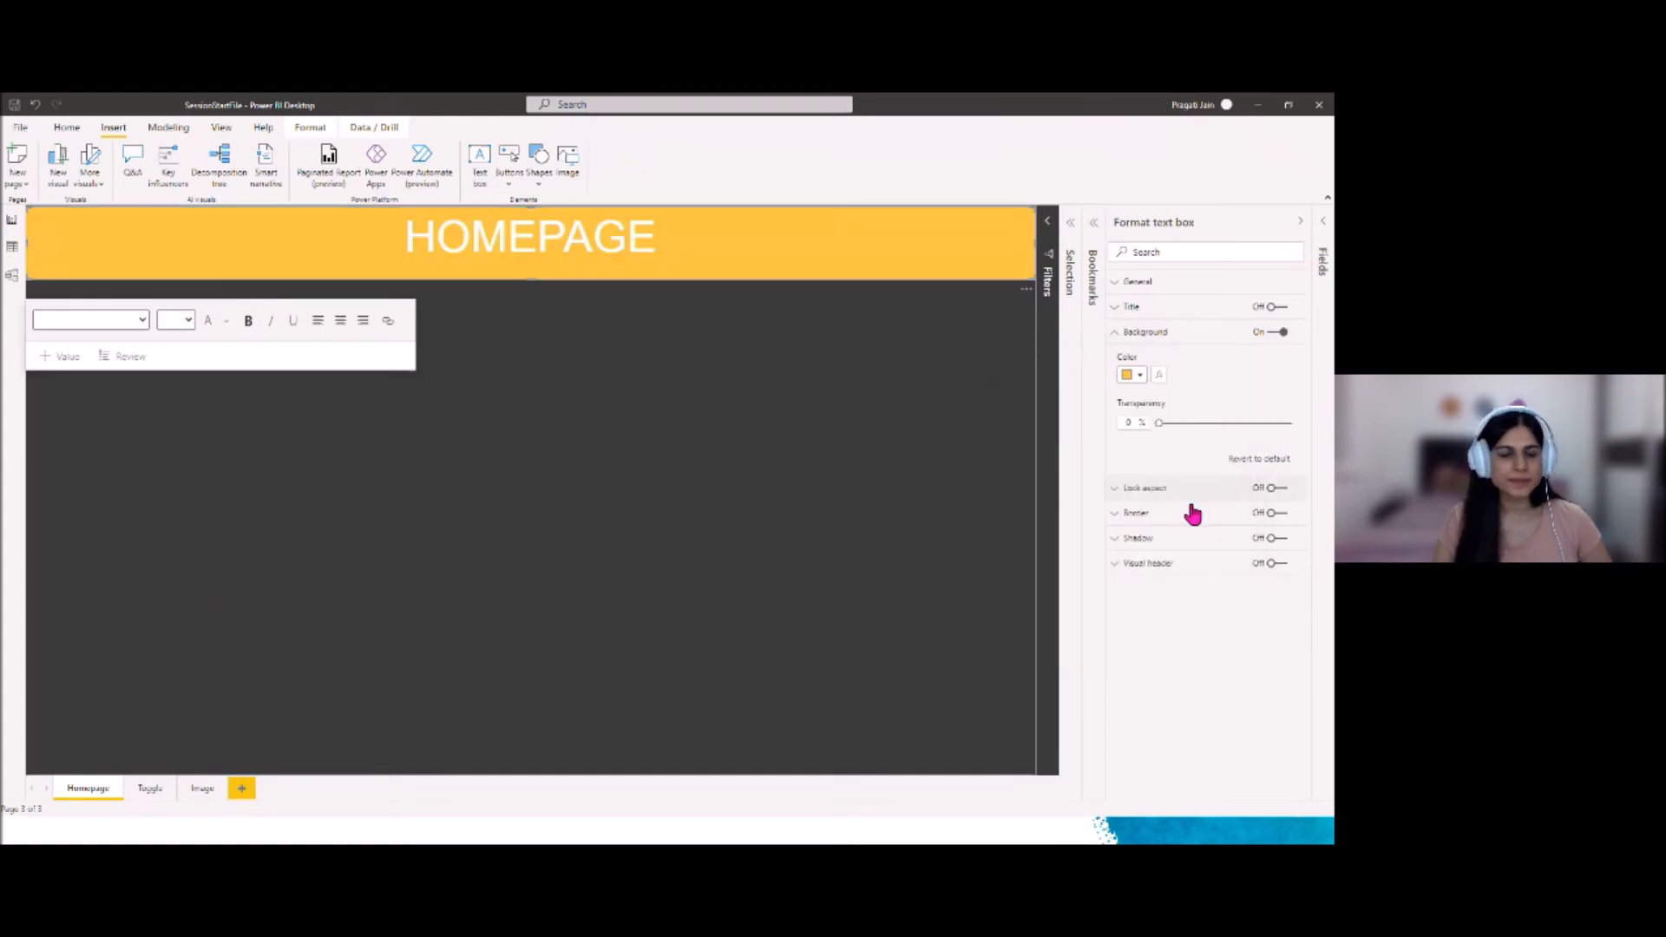
click(1135, 376)
click(1126, 491)
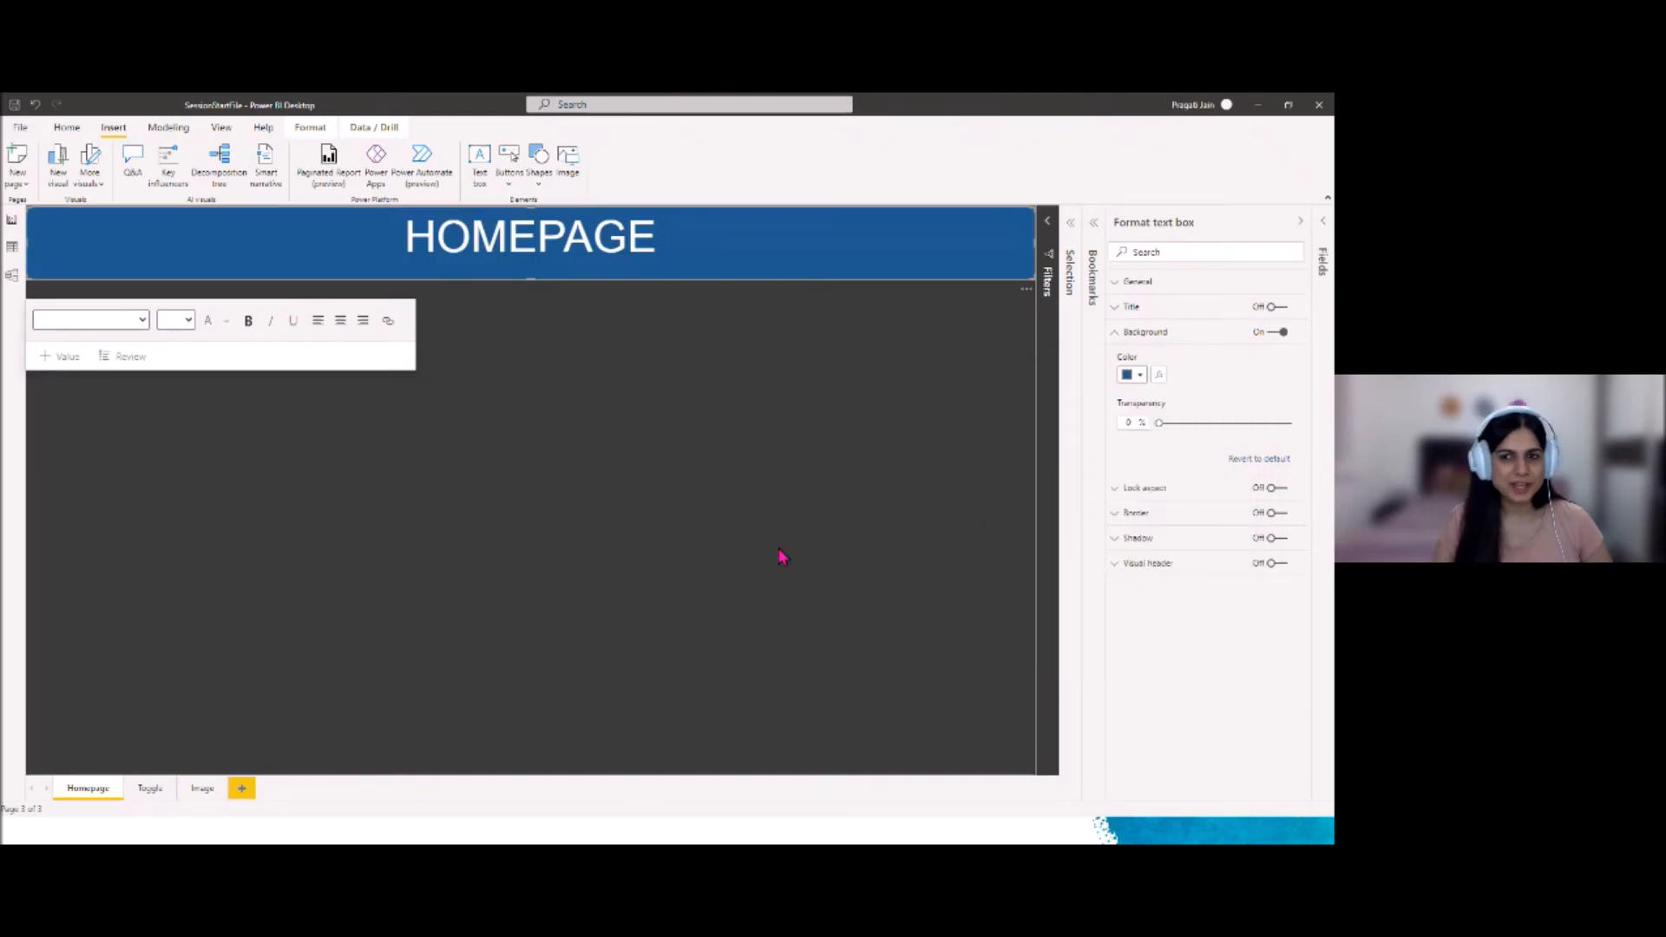
click(922, 571)
click(1298, 224)
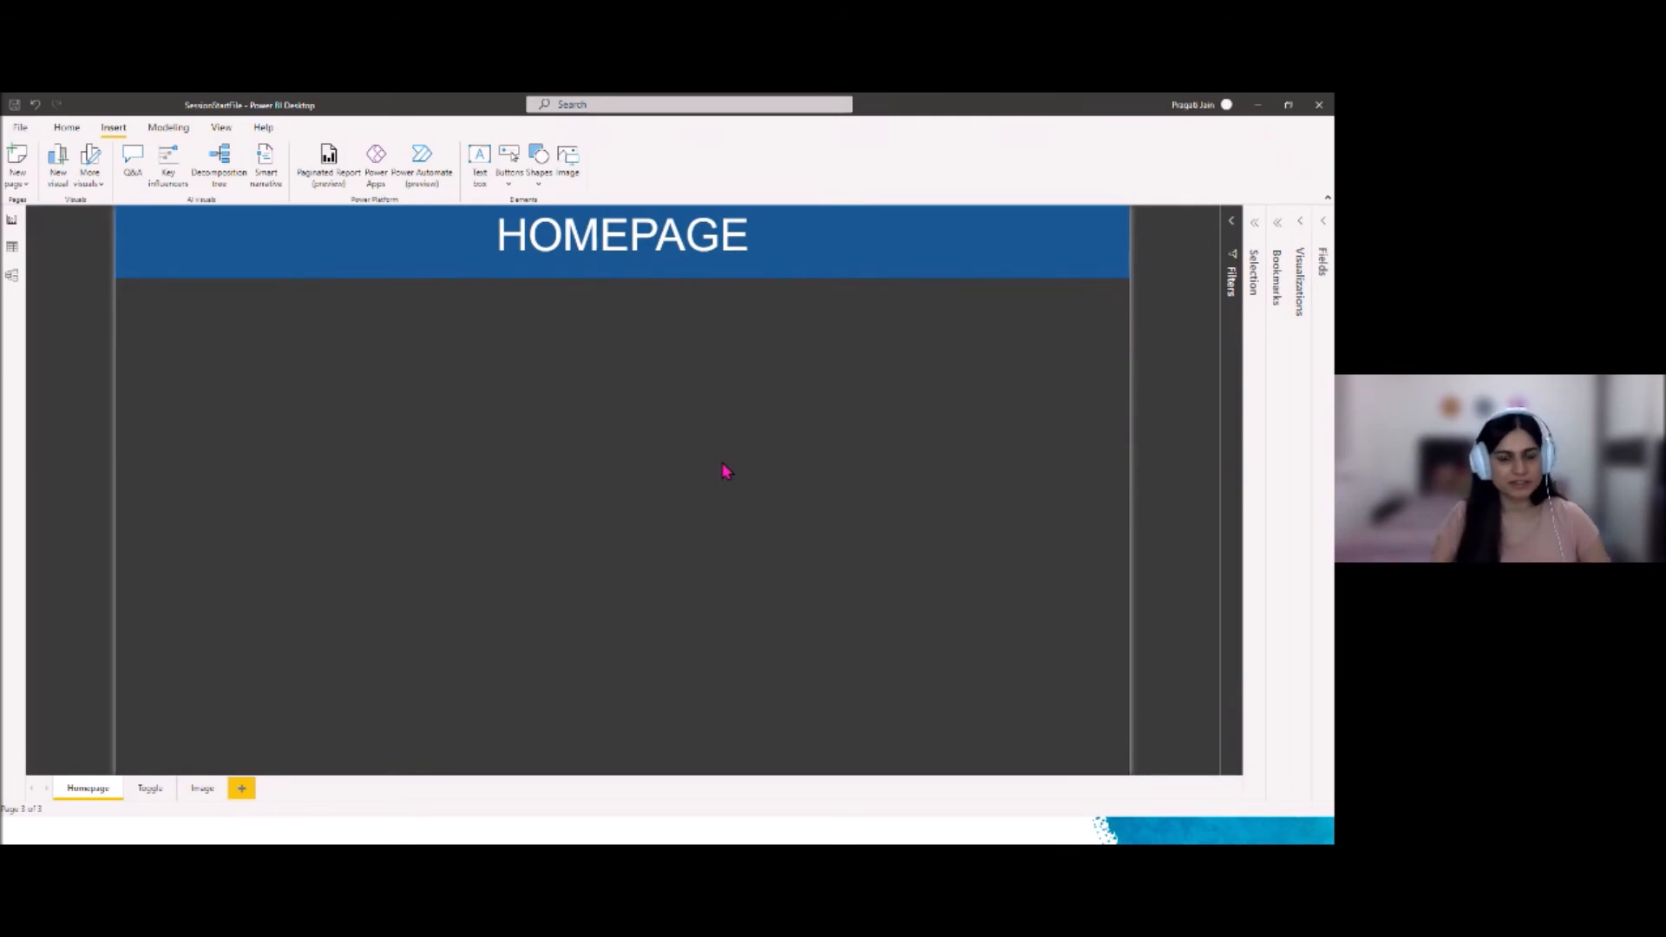
Insert a pill shape, shrink it to a narrow button size, and centre it beneath the HOMEPAGE banner
click(66, 130)
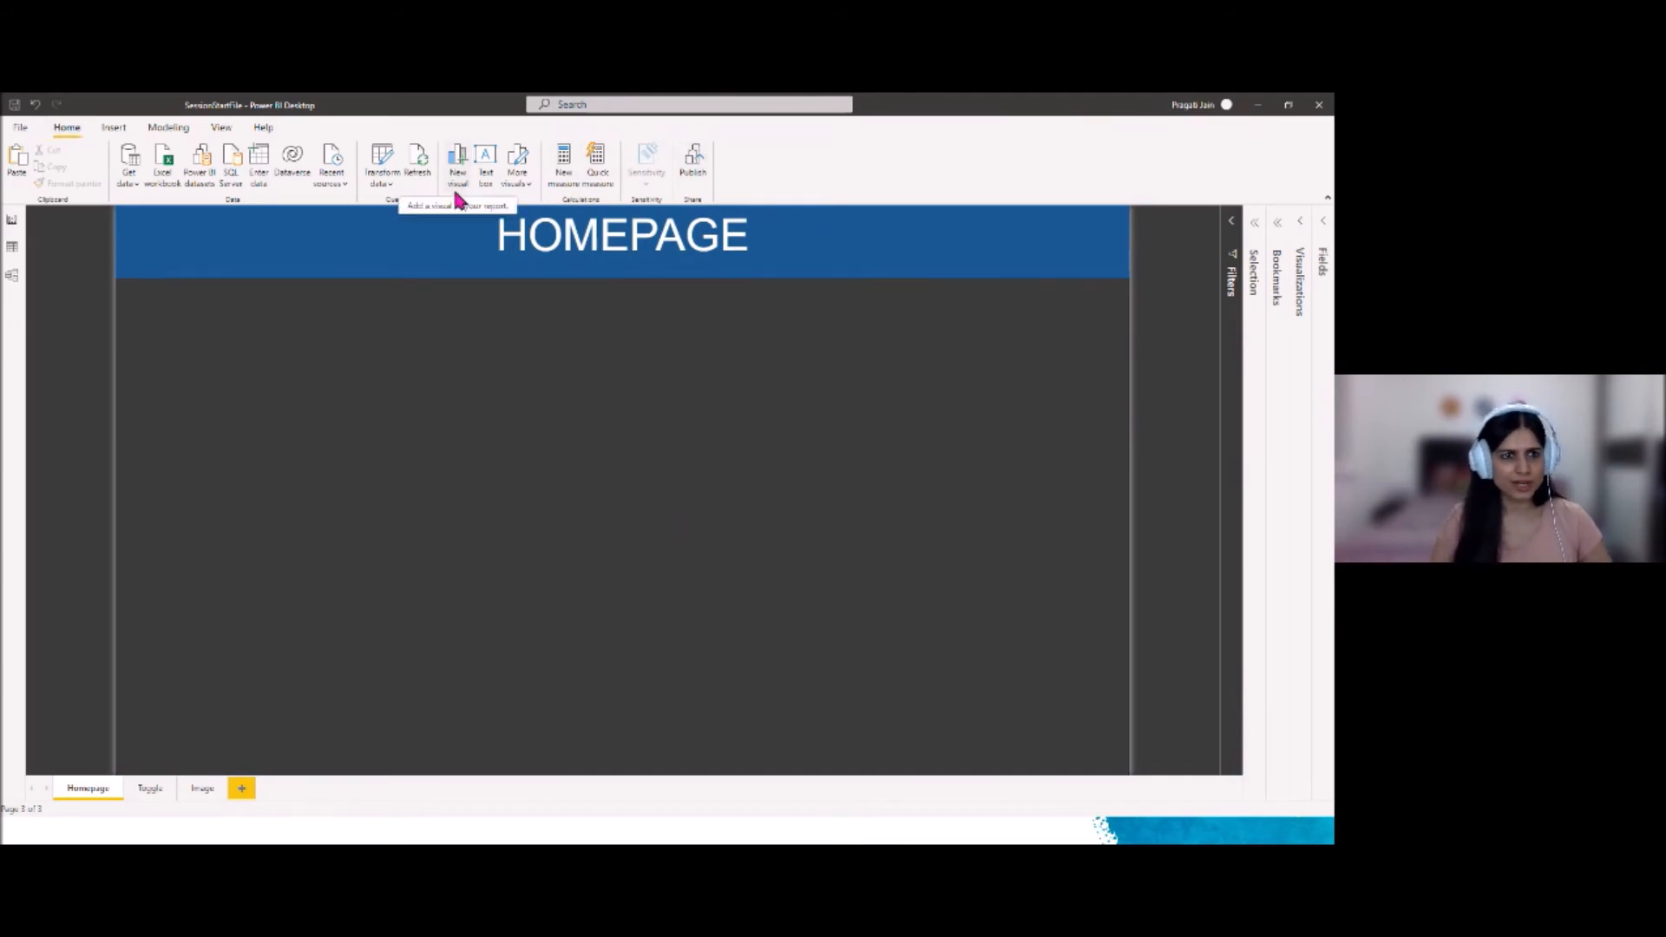
click(115, 130)
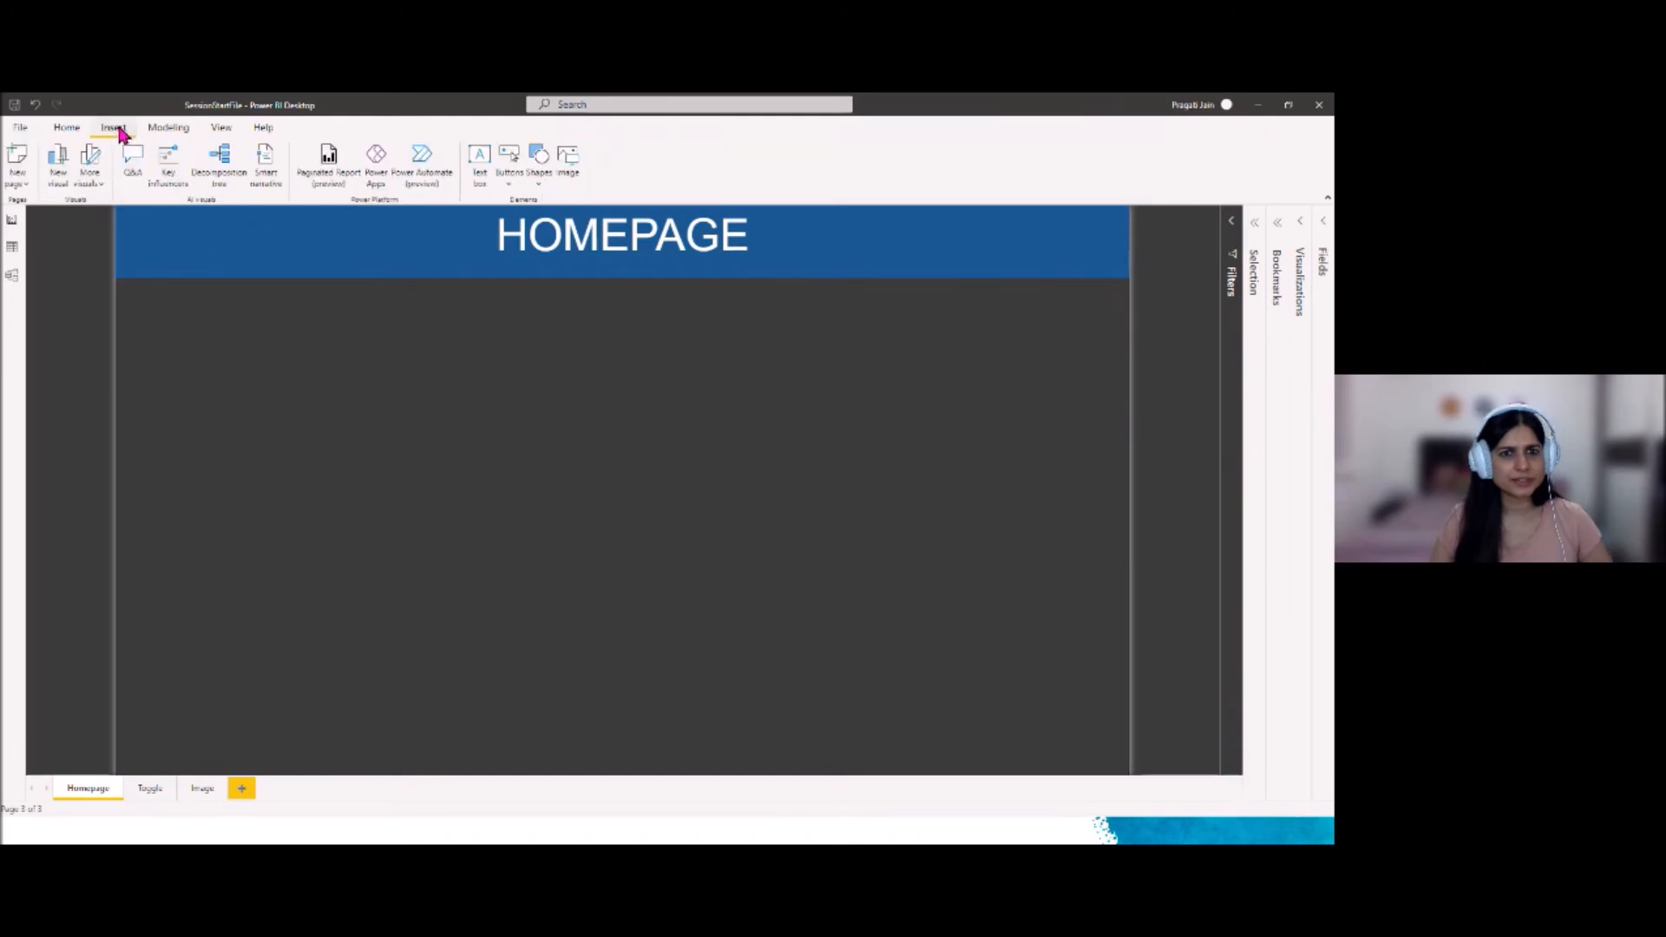
click(539, 180)
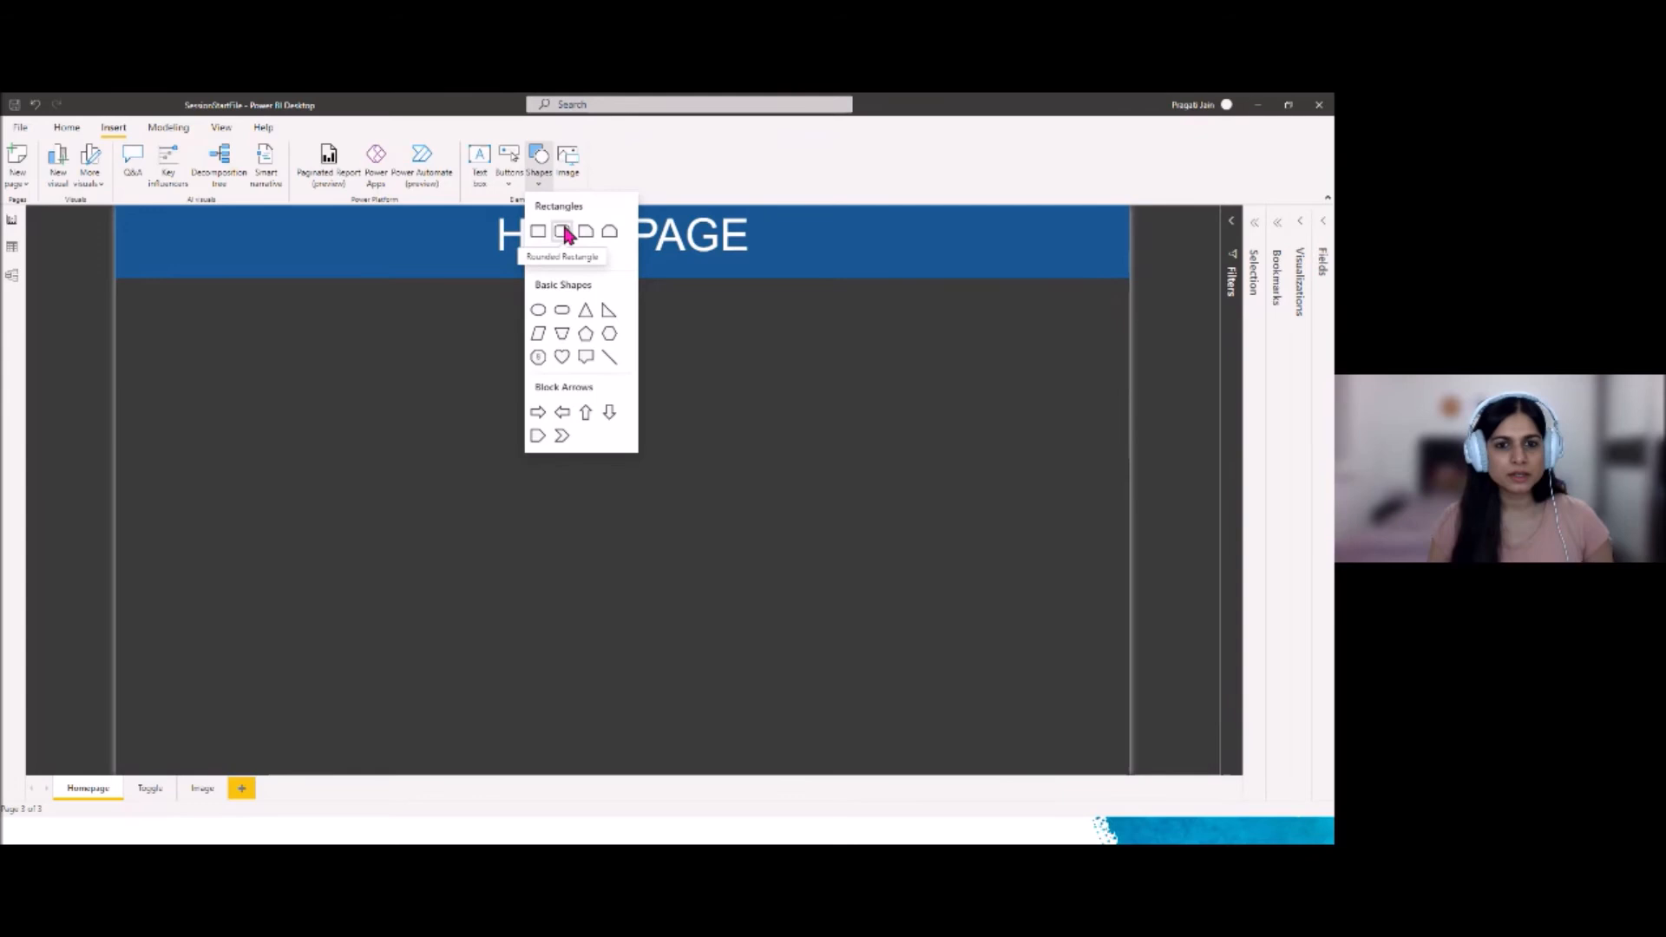
click(562, 311)
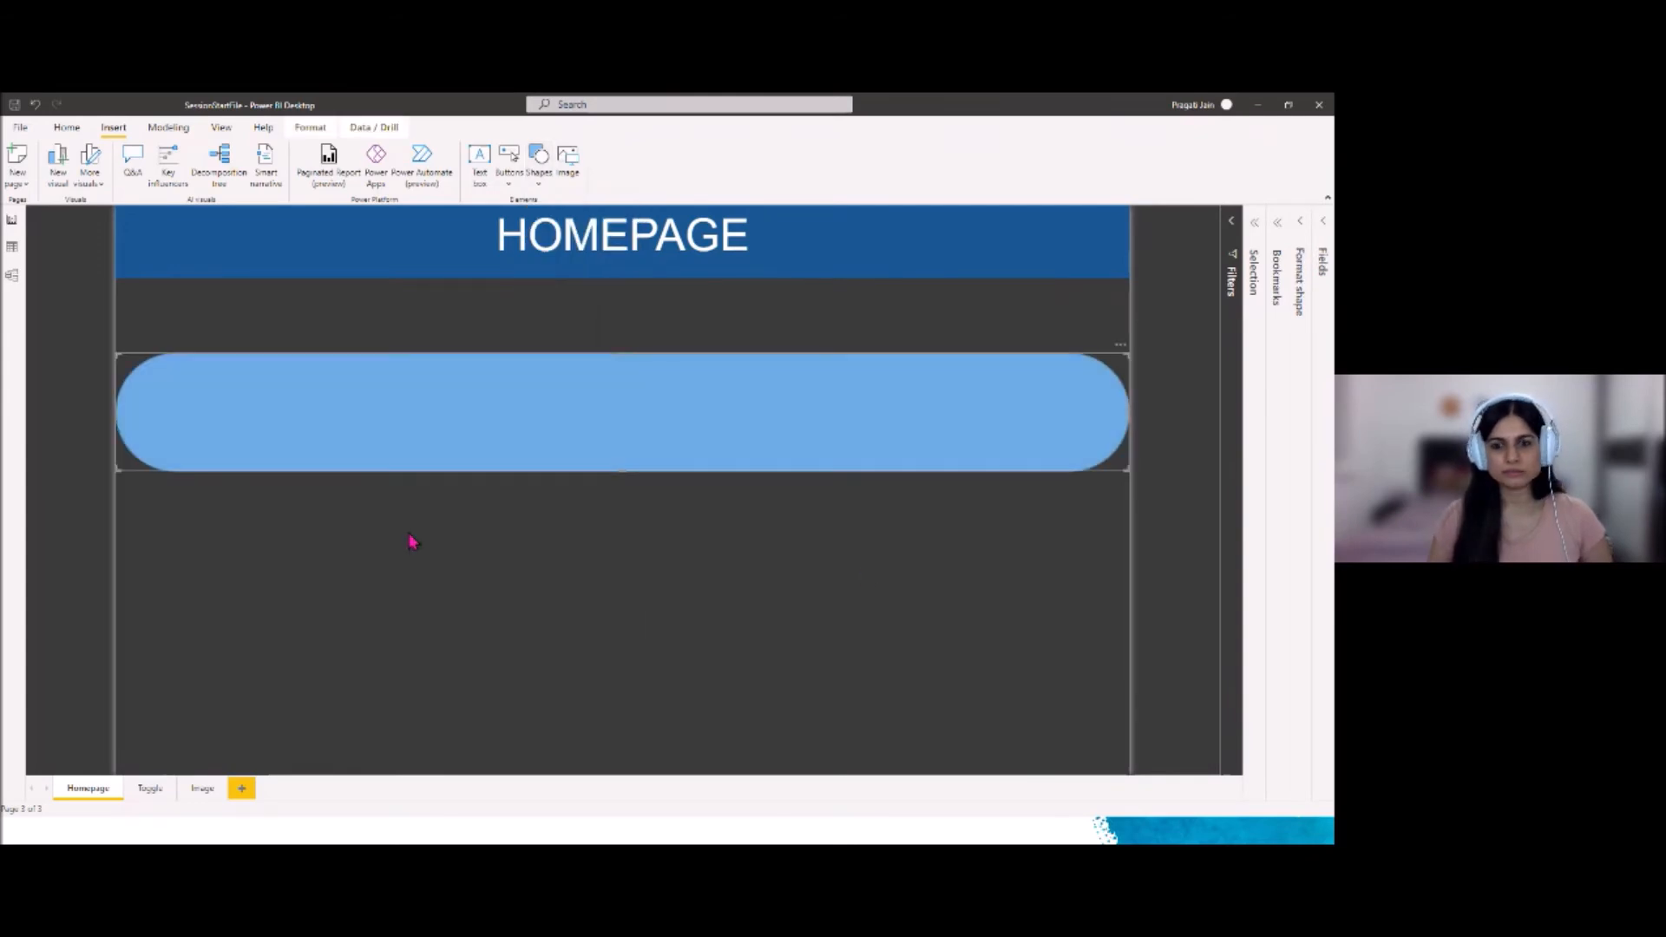
drag(117, 418, 612, 419)
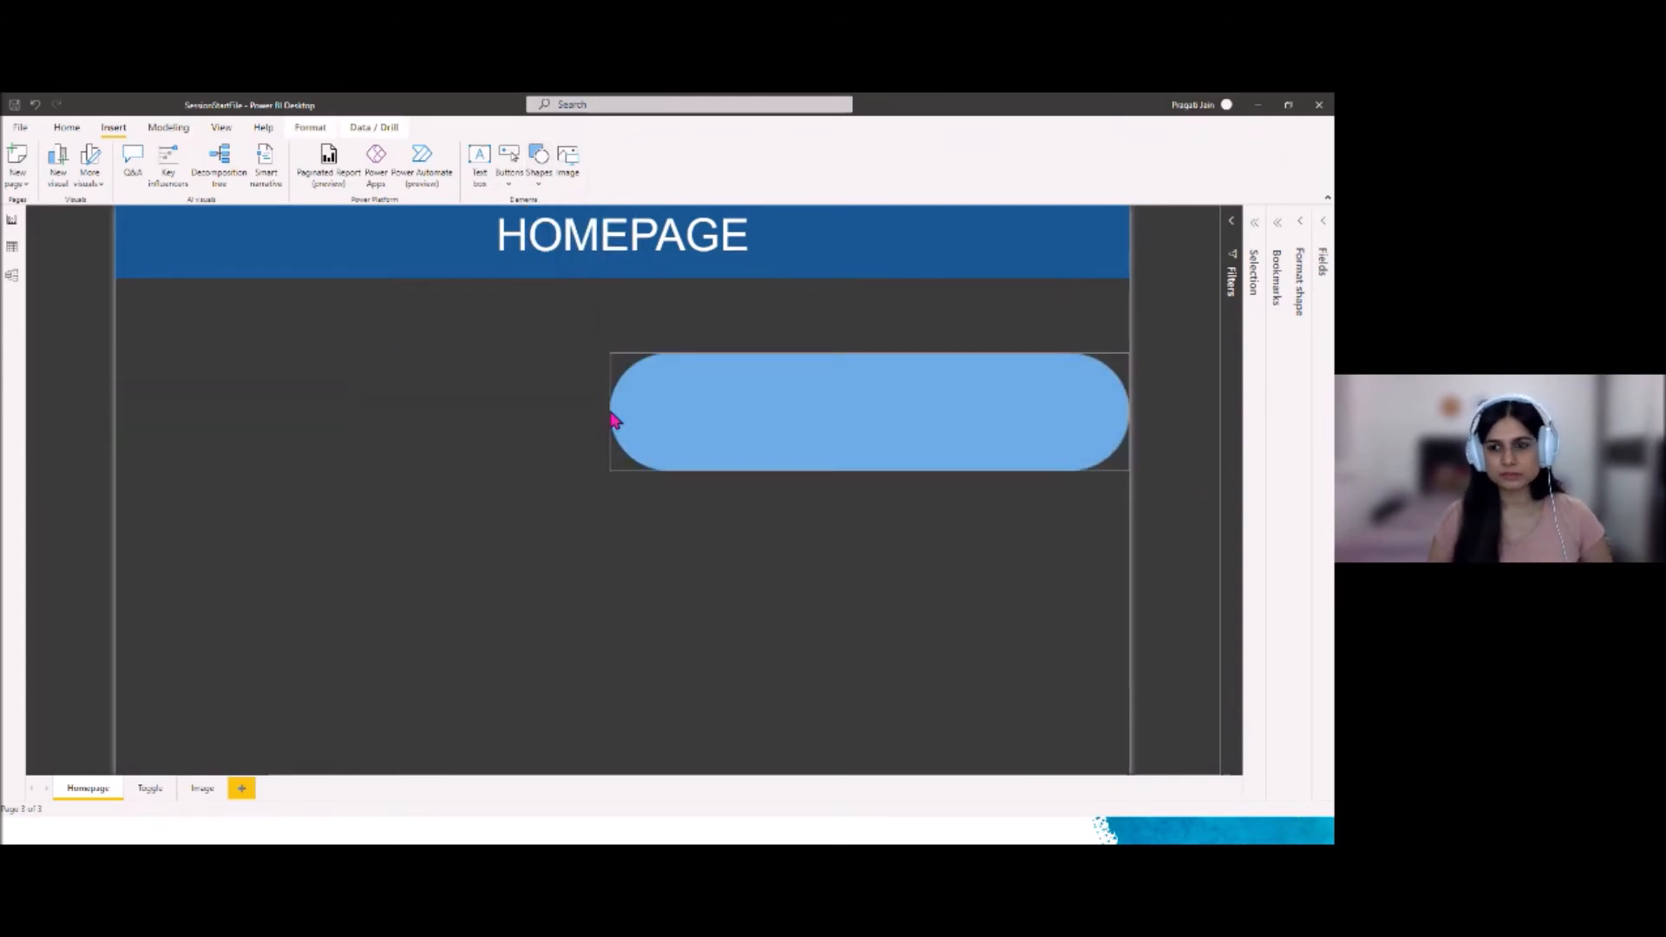
drag(1132, 423, 902, 434)
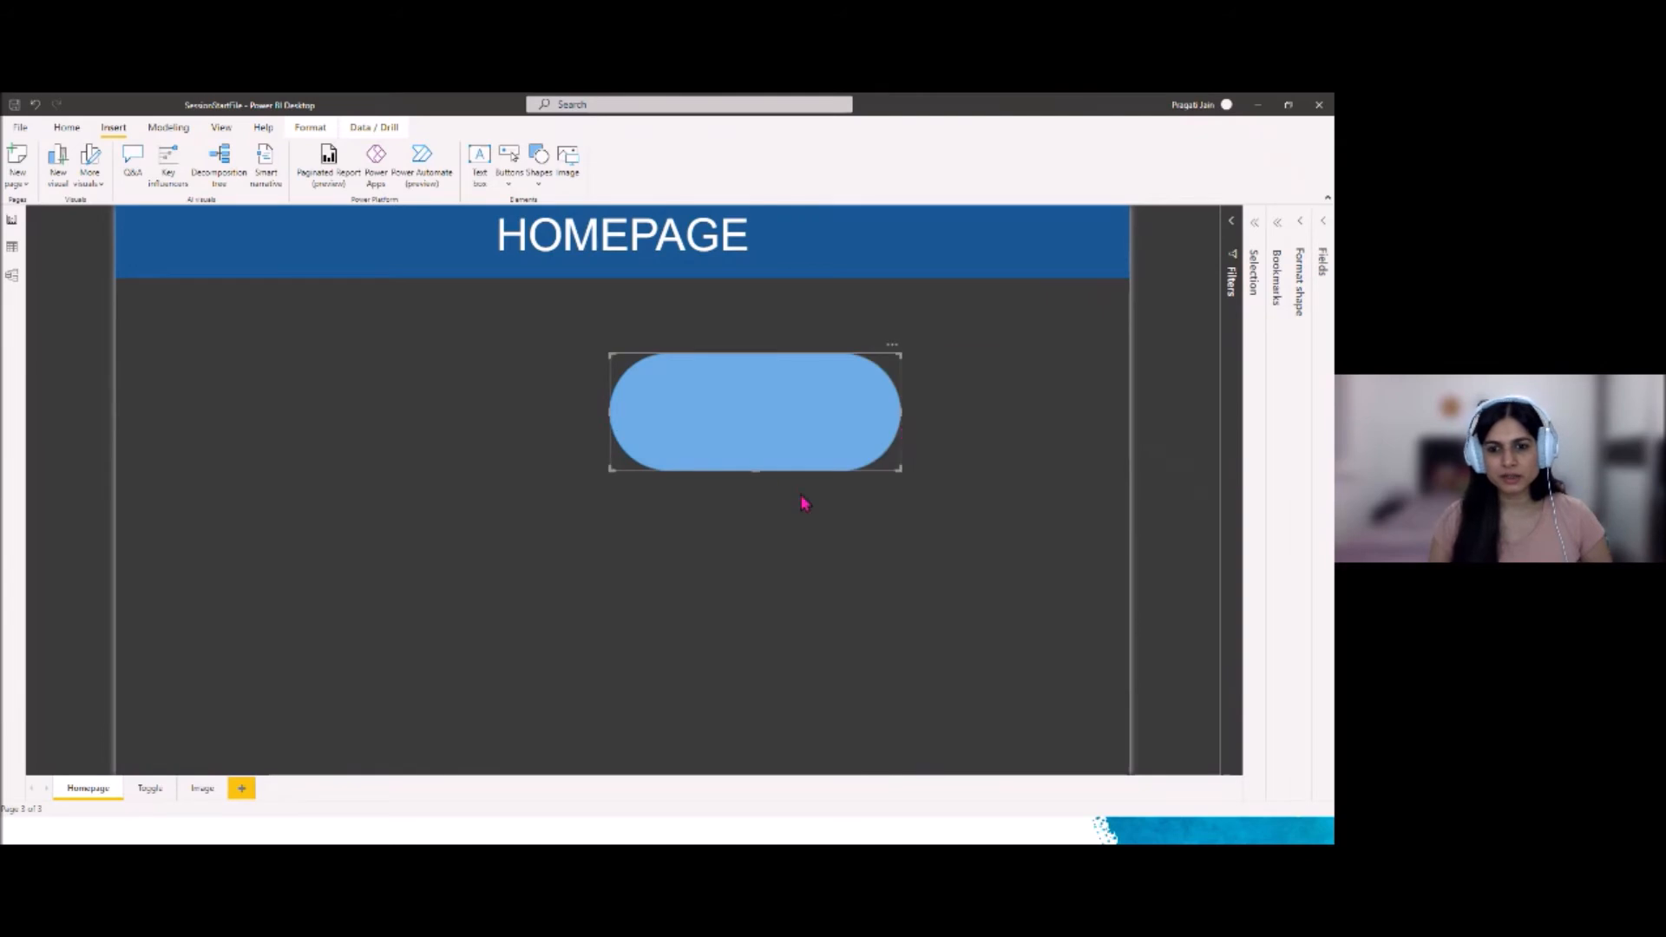
drag(759, 469, 613, 383)
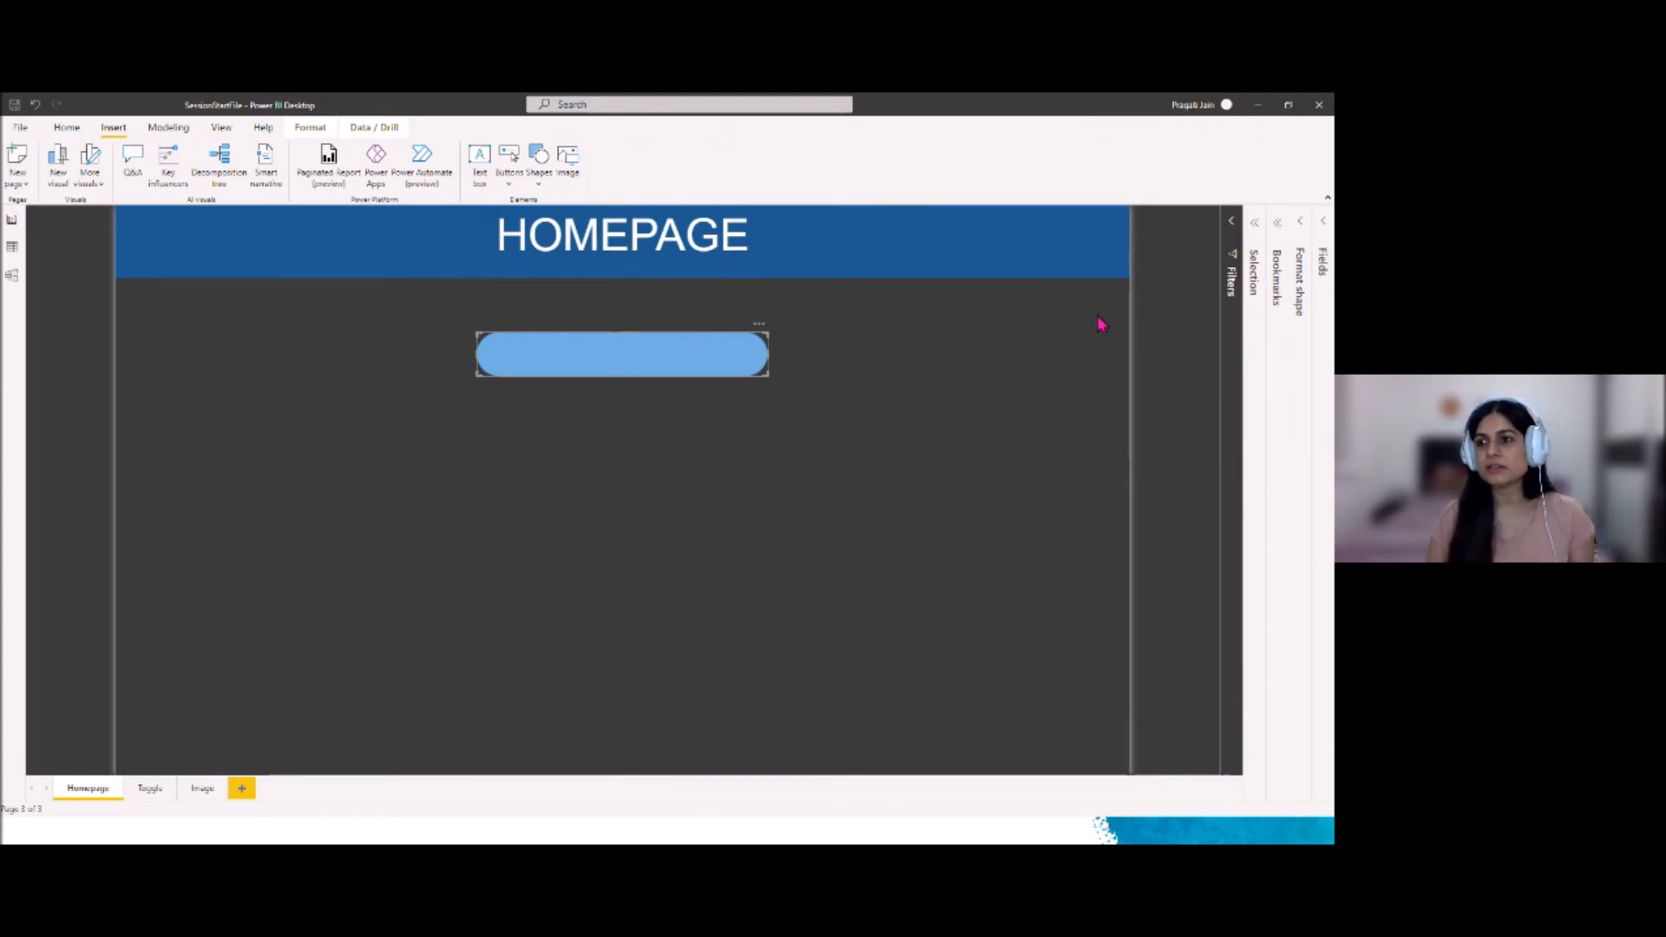
Turn on text for the pill shape and enter Toggle Functionality as its label
click(1299, 227)
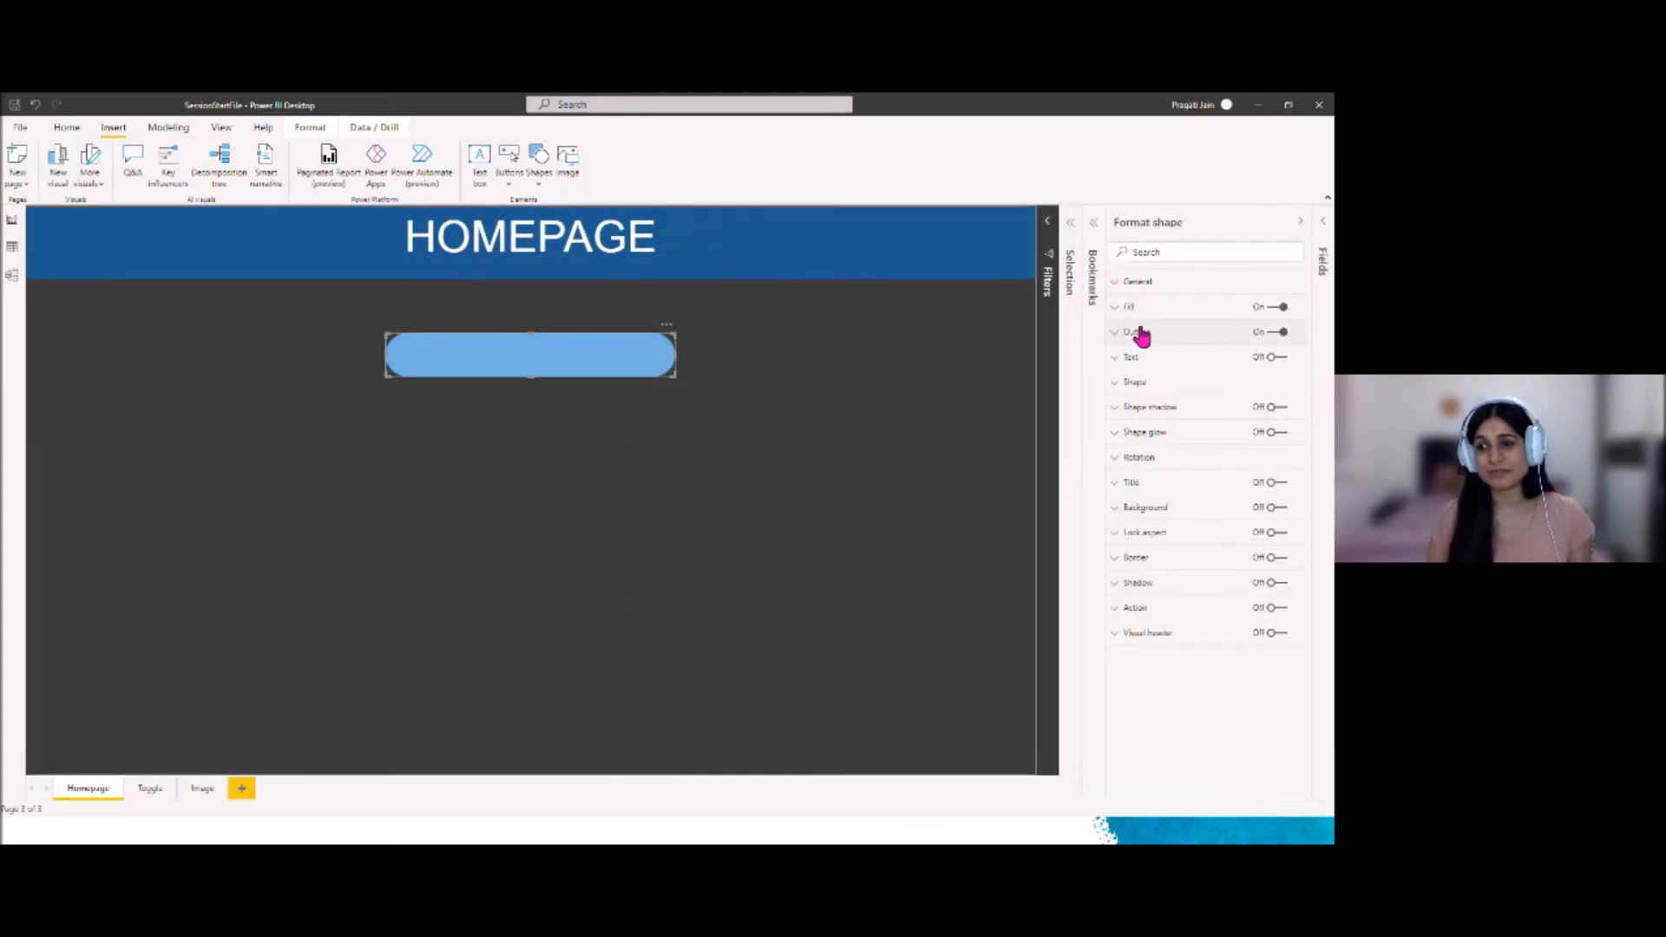
click(1273, 358)
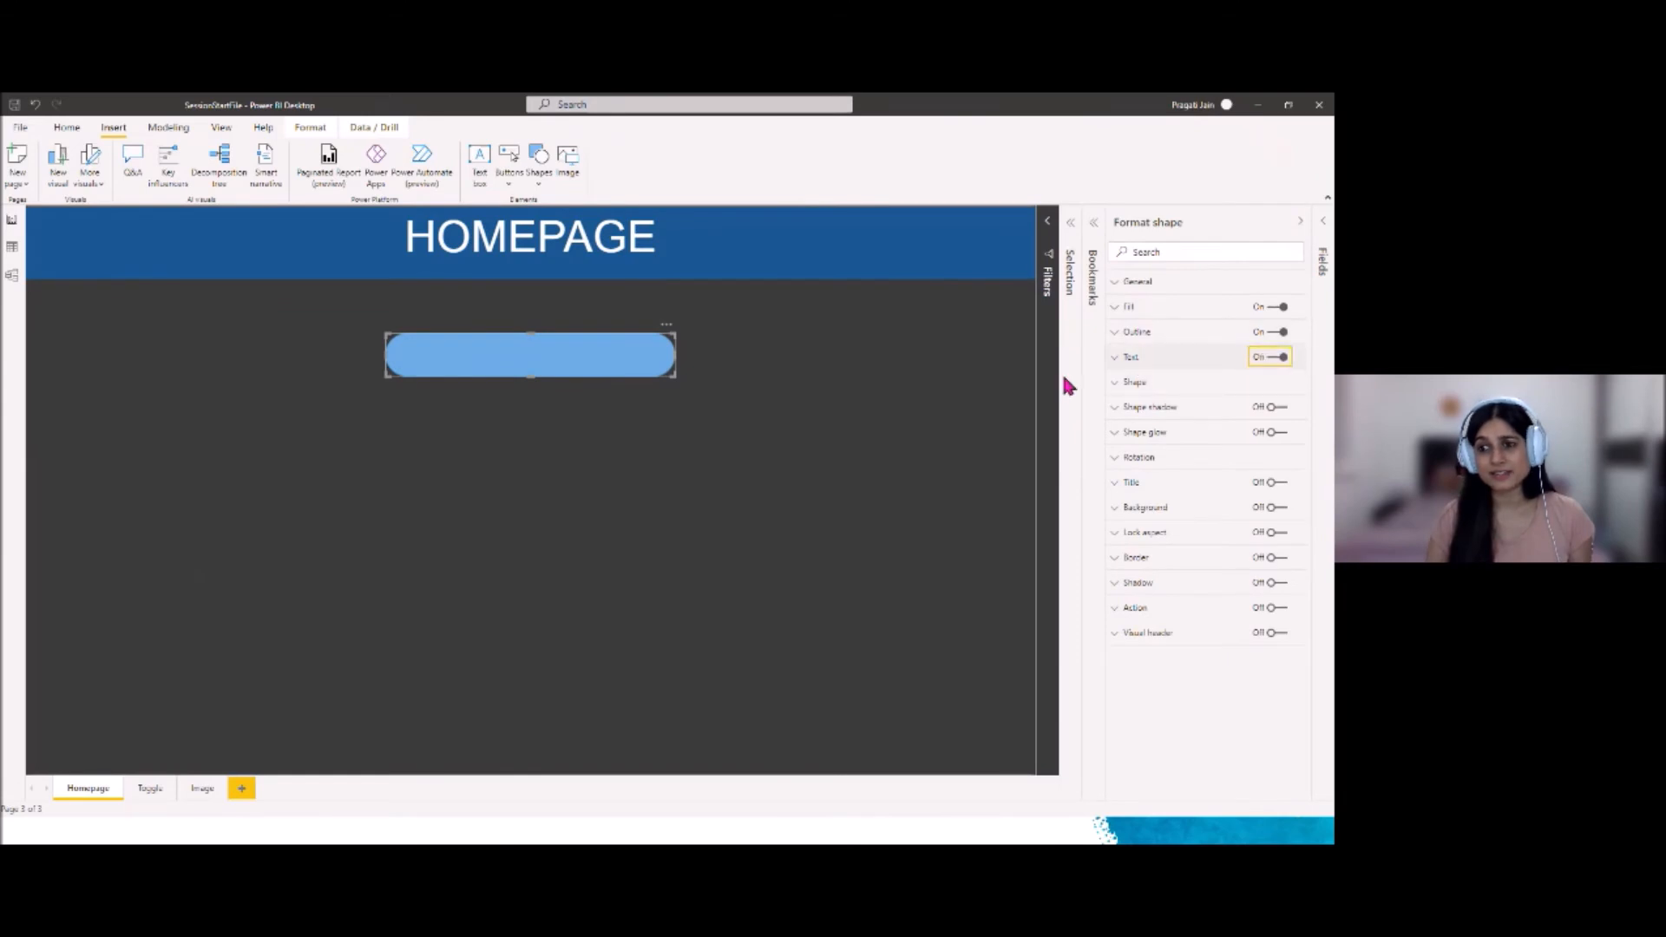
click(1121, 358)
click(1161, 401)
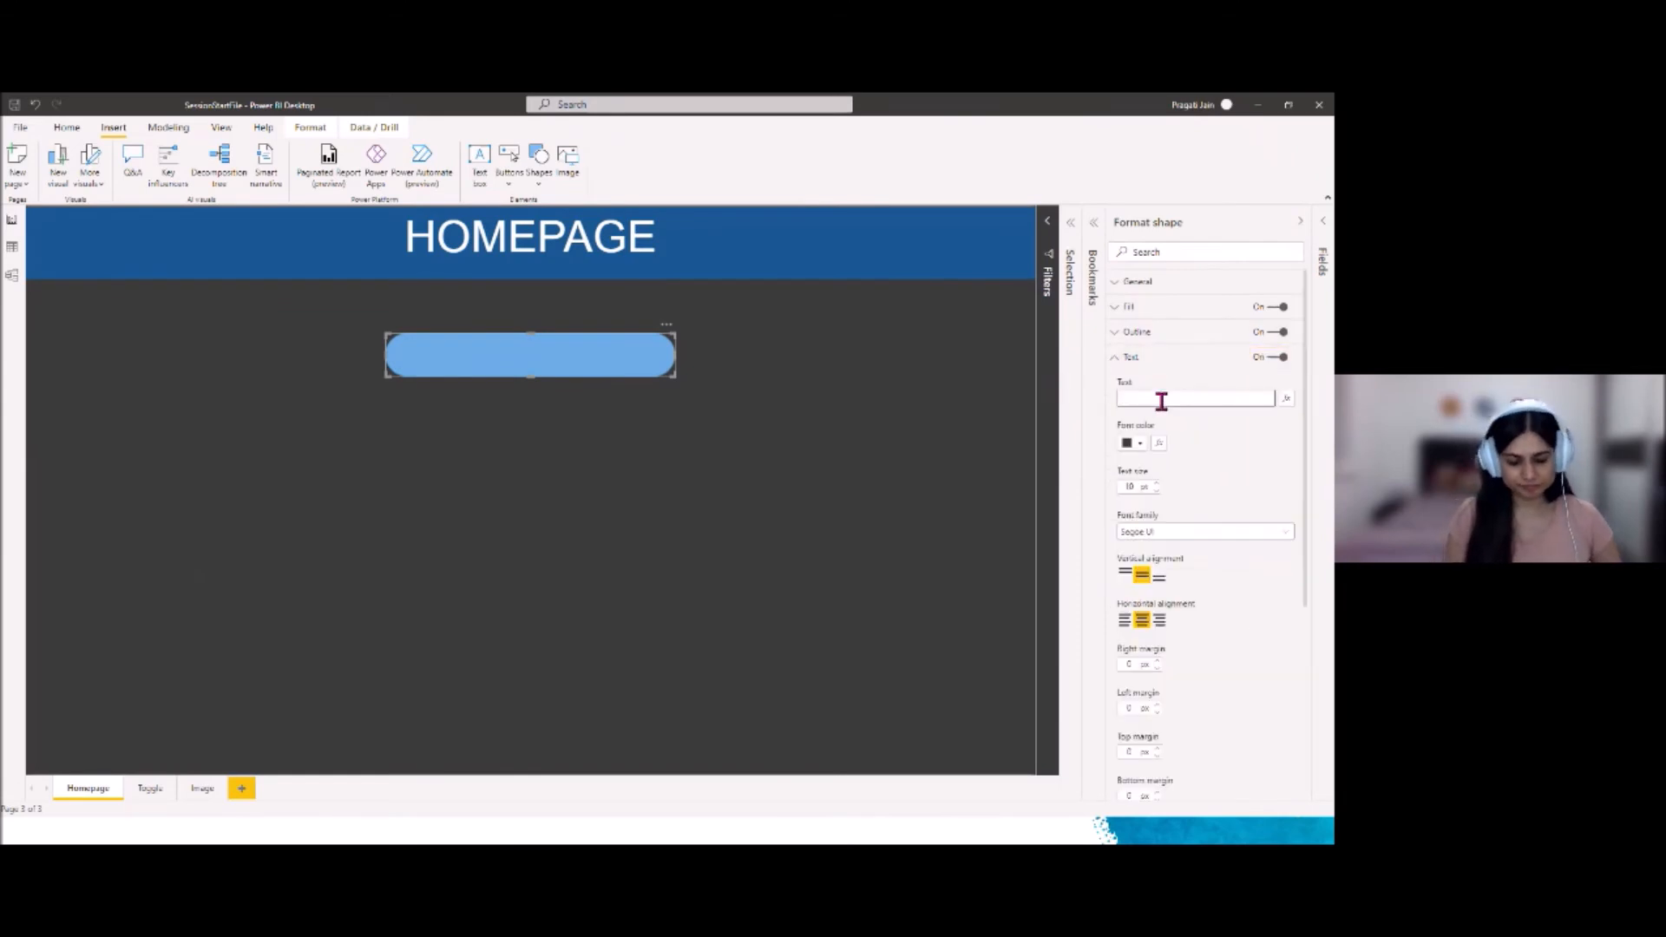
text(Toggel)
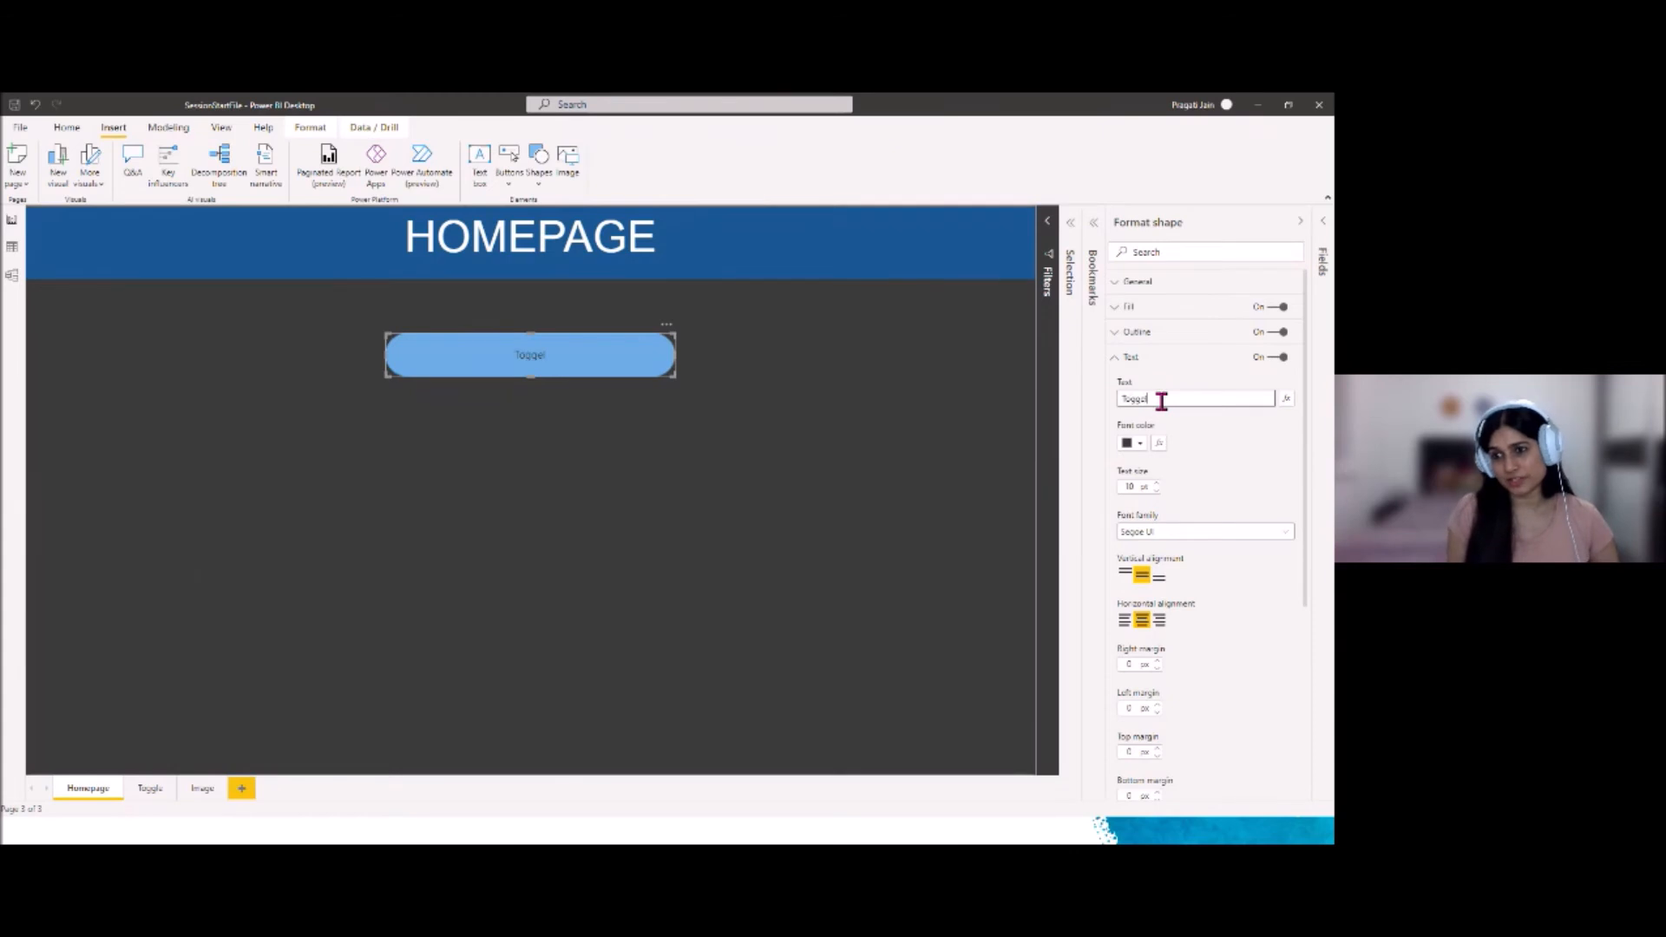
key(BackSpace)
key(BackSpace)
text(le)
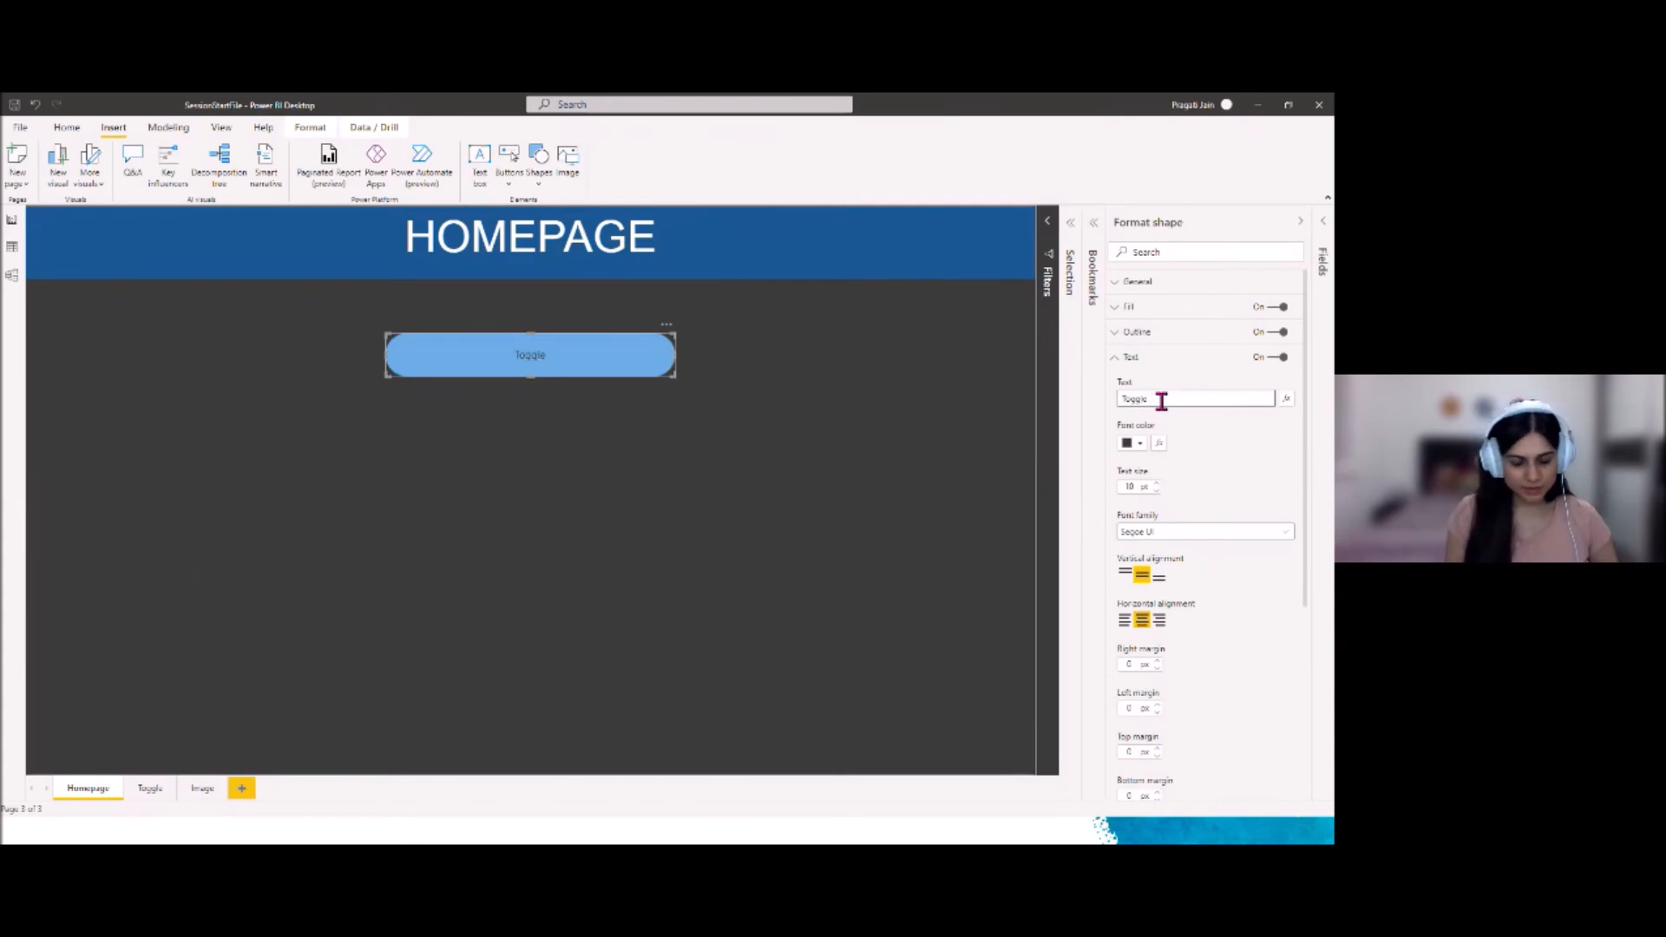
text( Fonctionality)
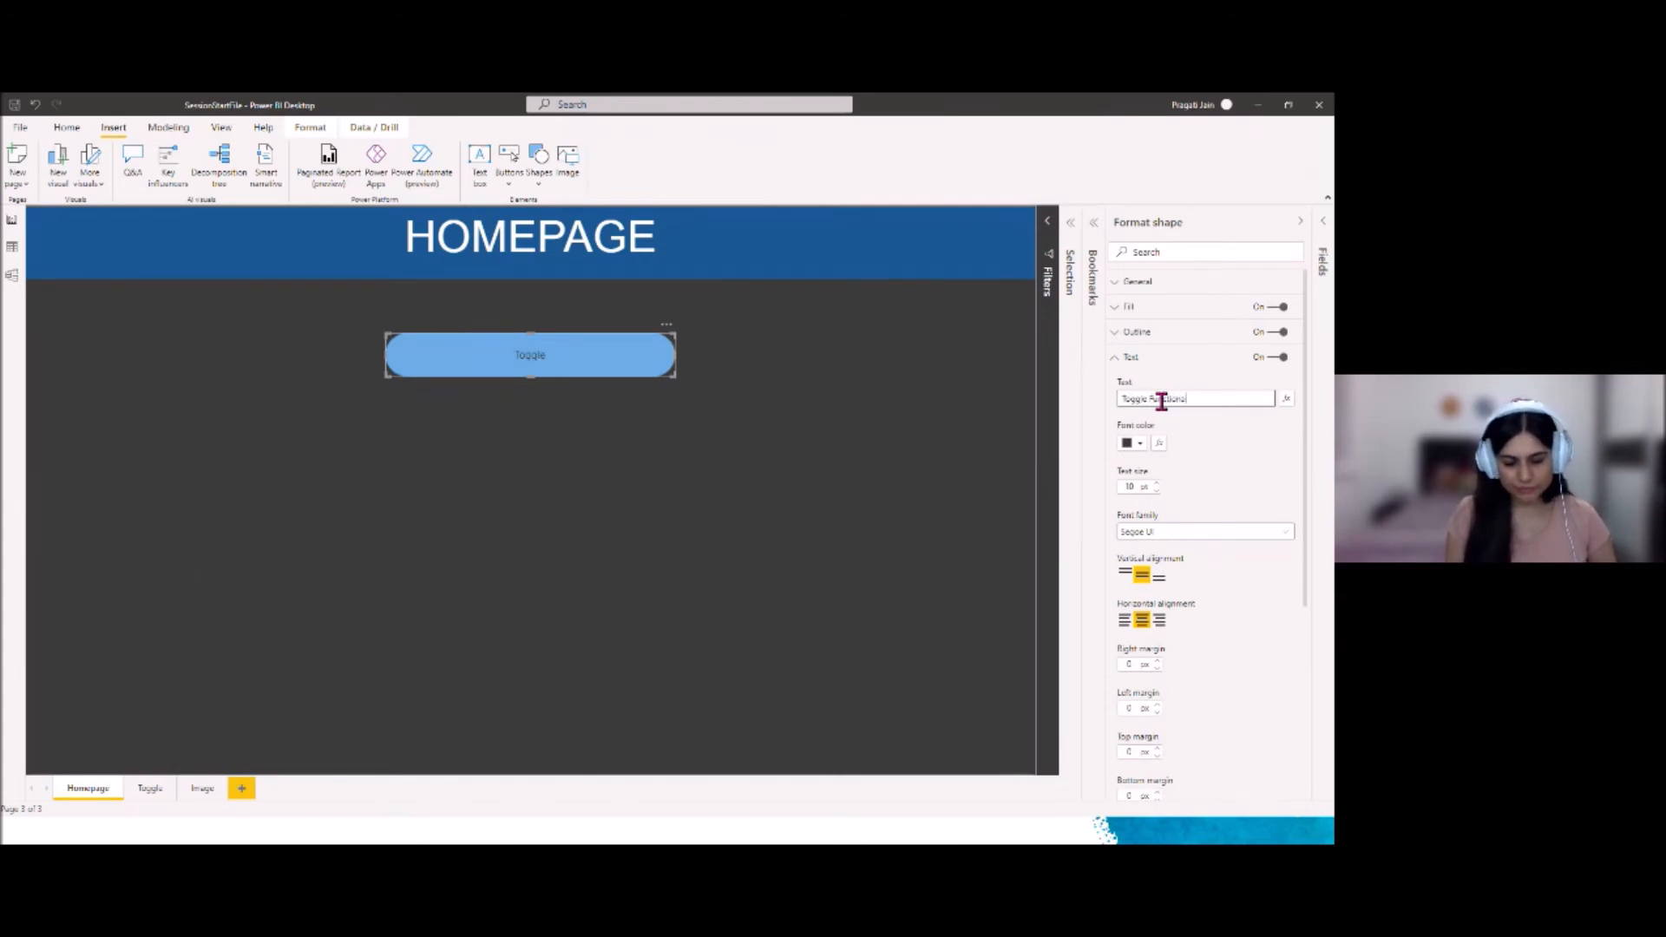
Set the Toggle Functionality label's font colour to white and its font family to Segoe UI Bold
click(1142, 444)
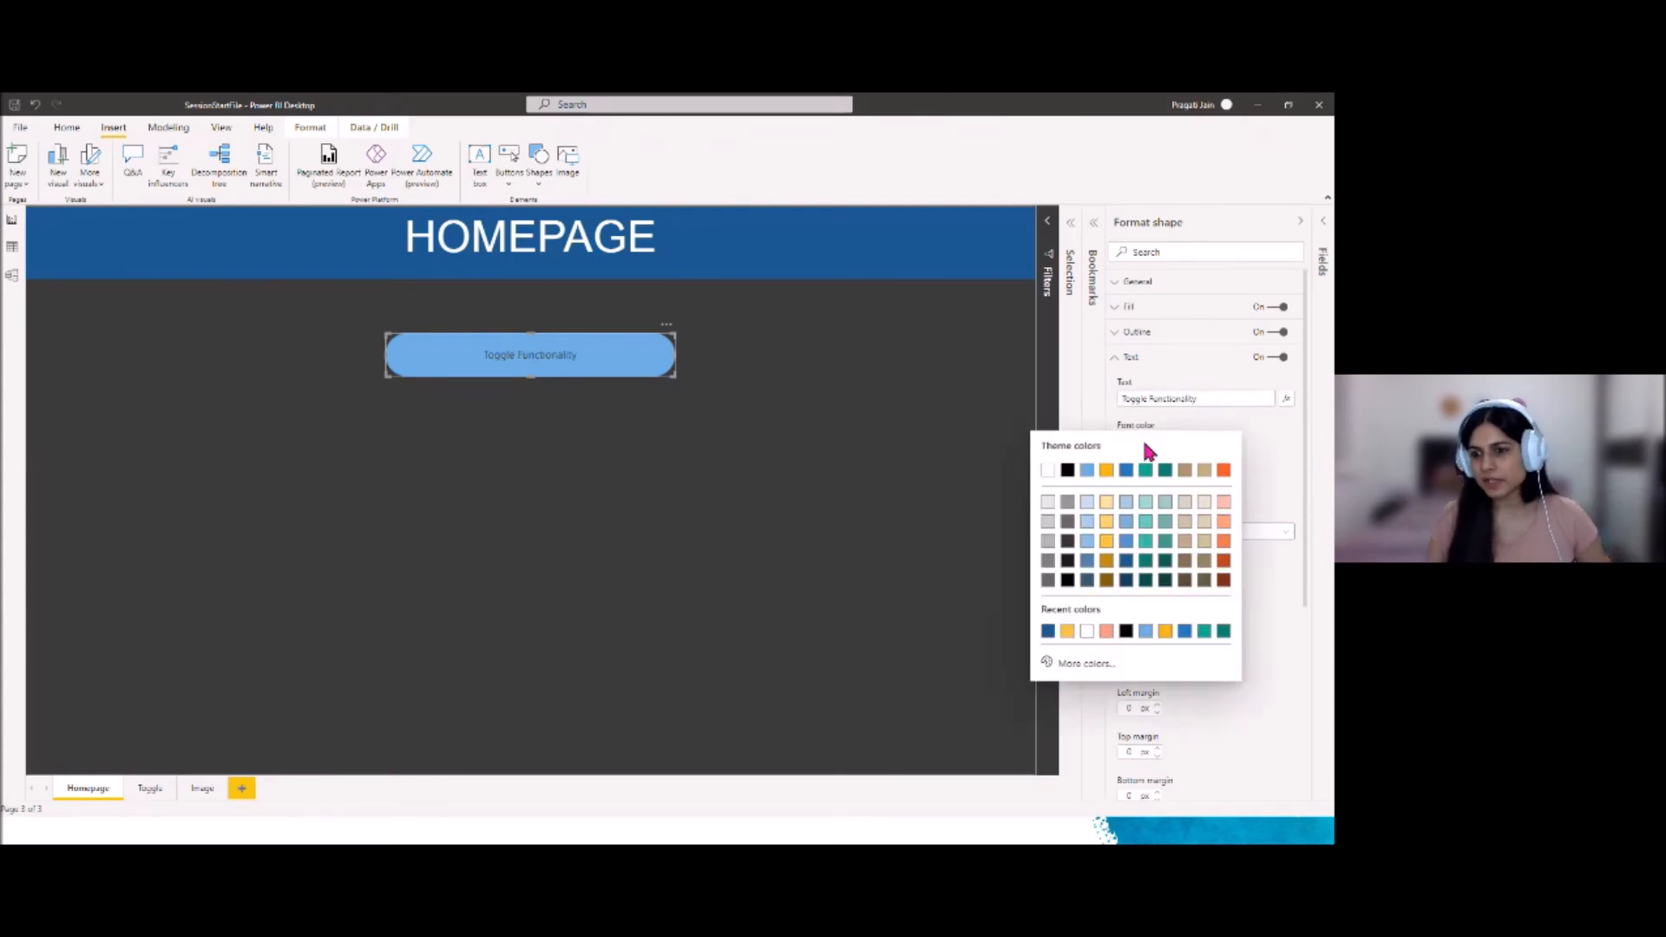
click(1050, 474)
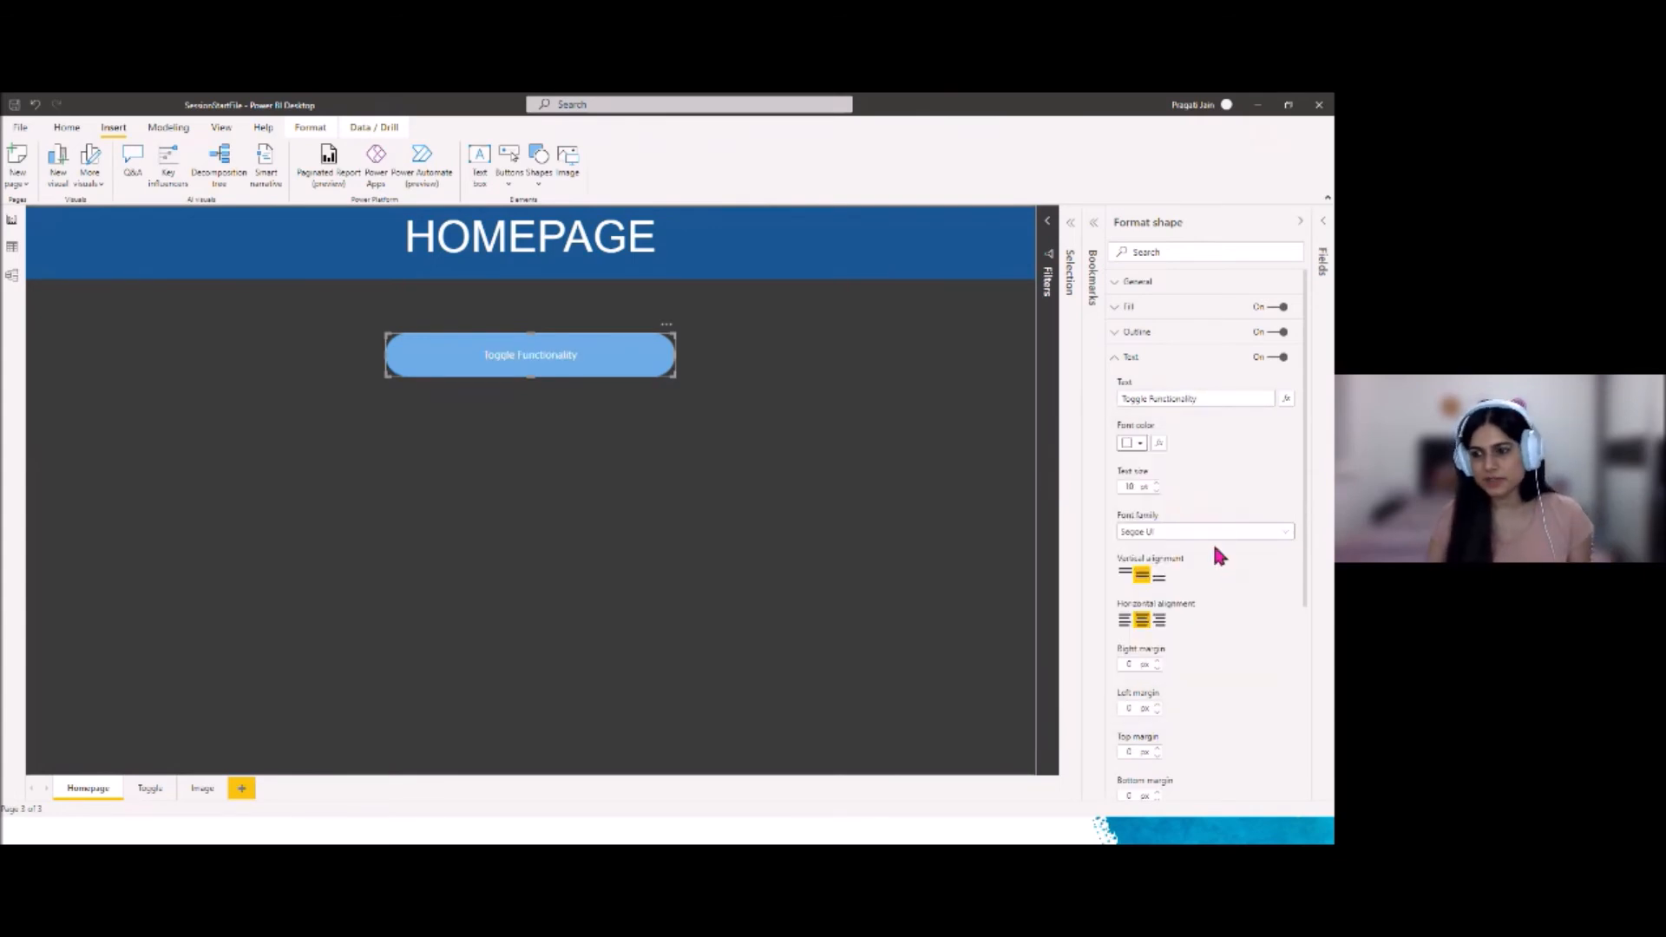
click(1284, 538)
scroll(1206, 639, down, 5)
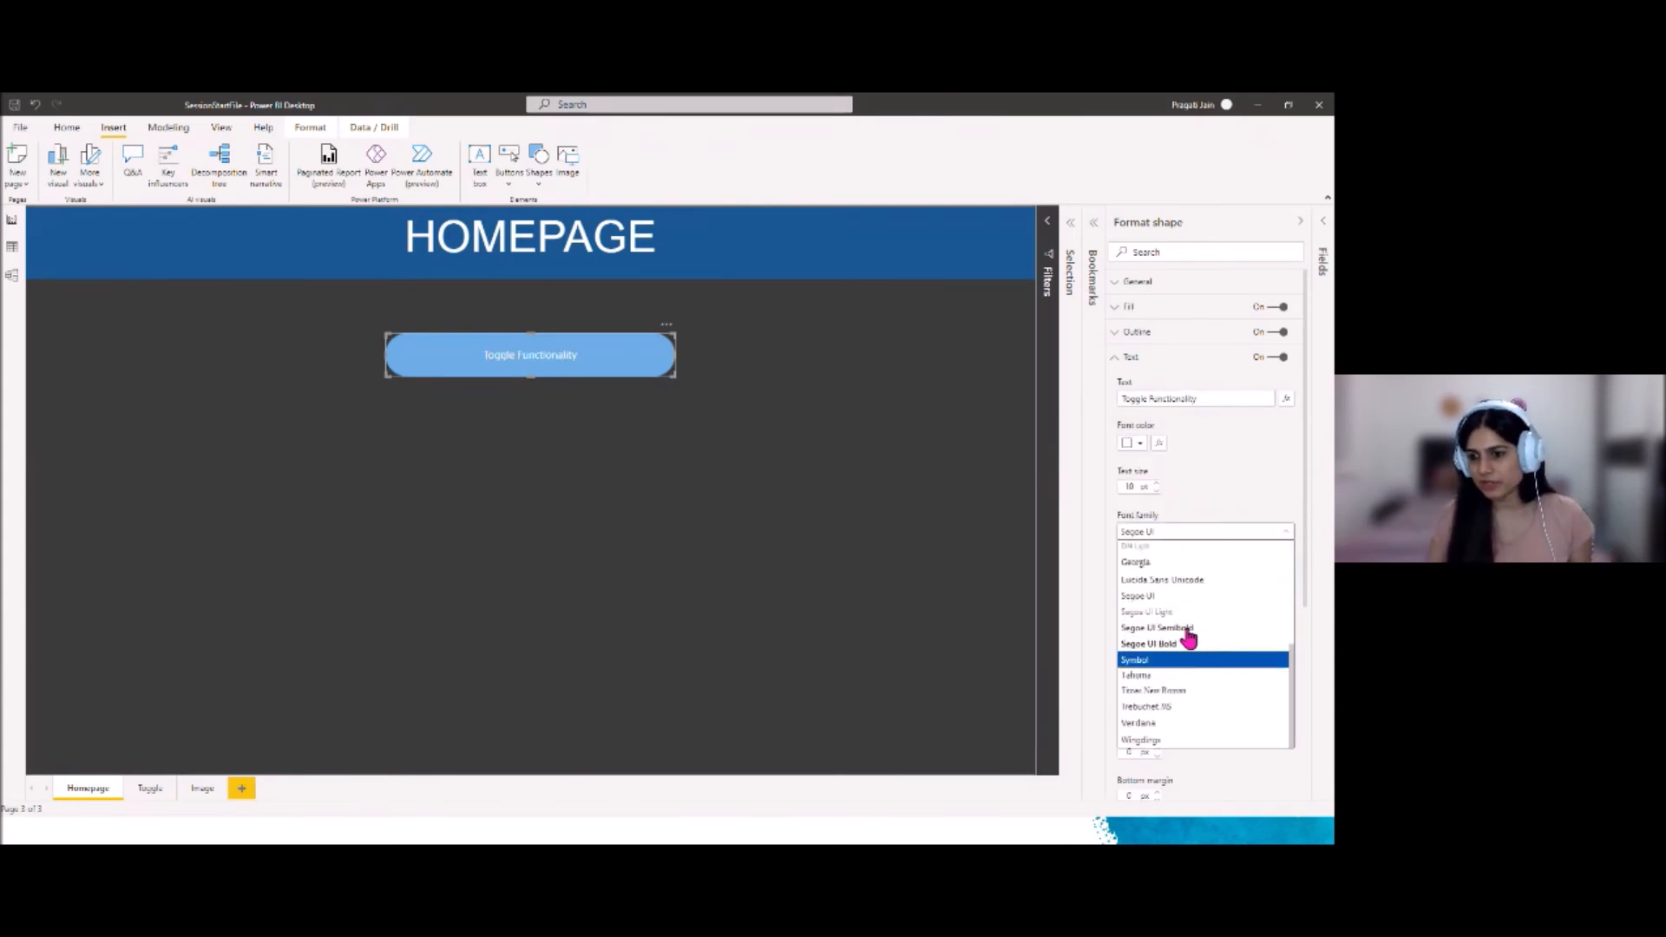
click(1183, 645)
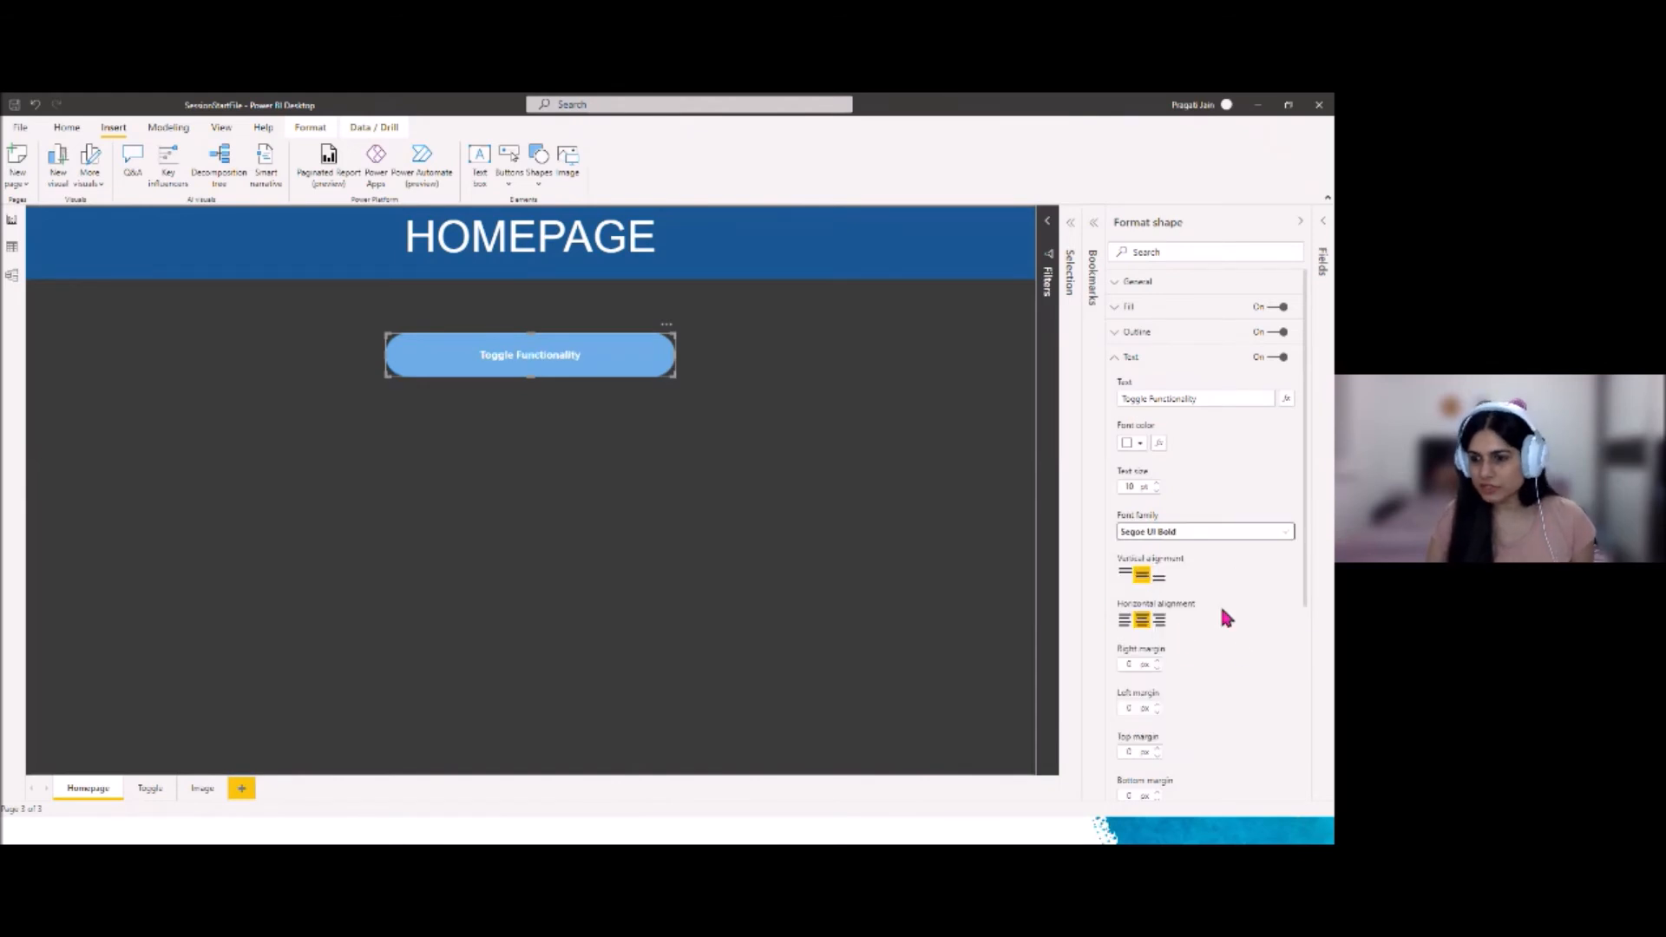
Increase the Toggle Functionality label's text size to 20 pt
click(1156, 484)
click(1156, 484)
click(1155, 484)
click(1155, 483)
click(1155, 484)
click(1156, 484)
click(1156, 483)
click(1156, 484)
click(1156, 483)
click(1156, 483)
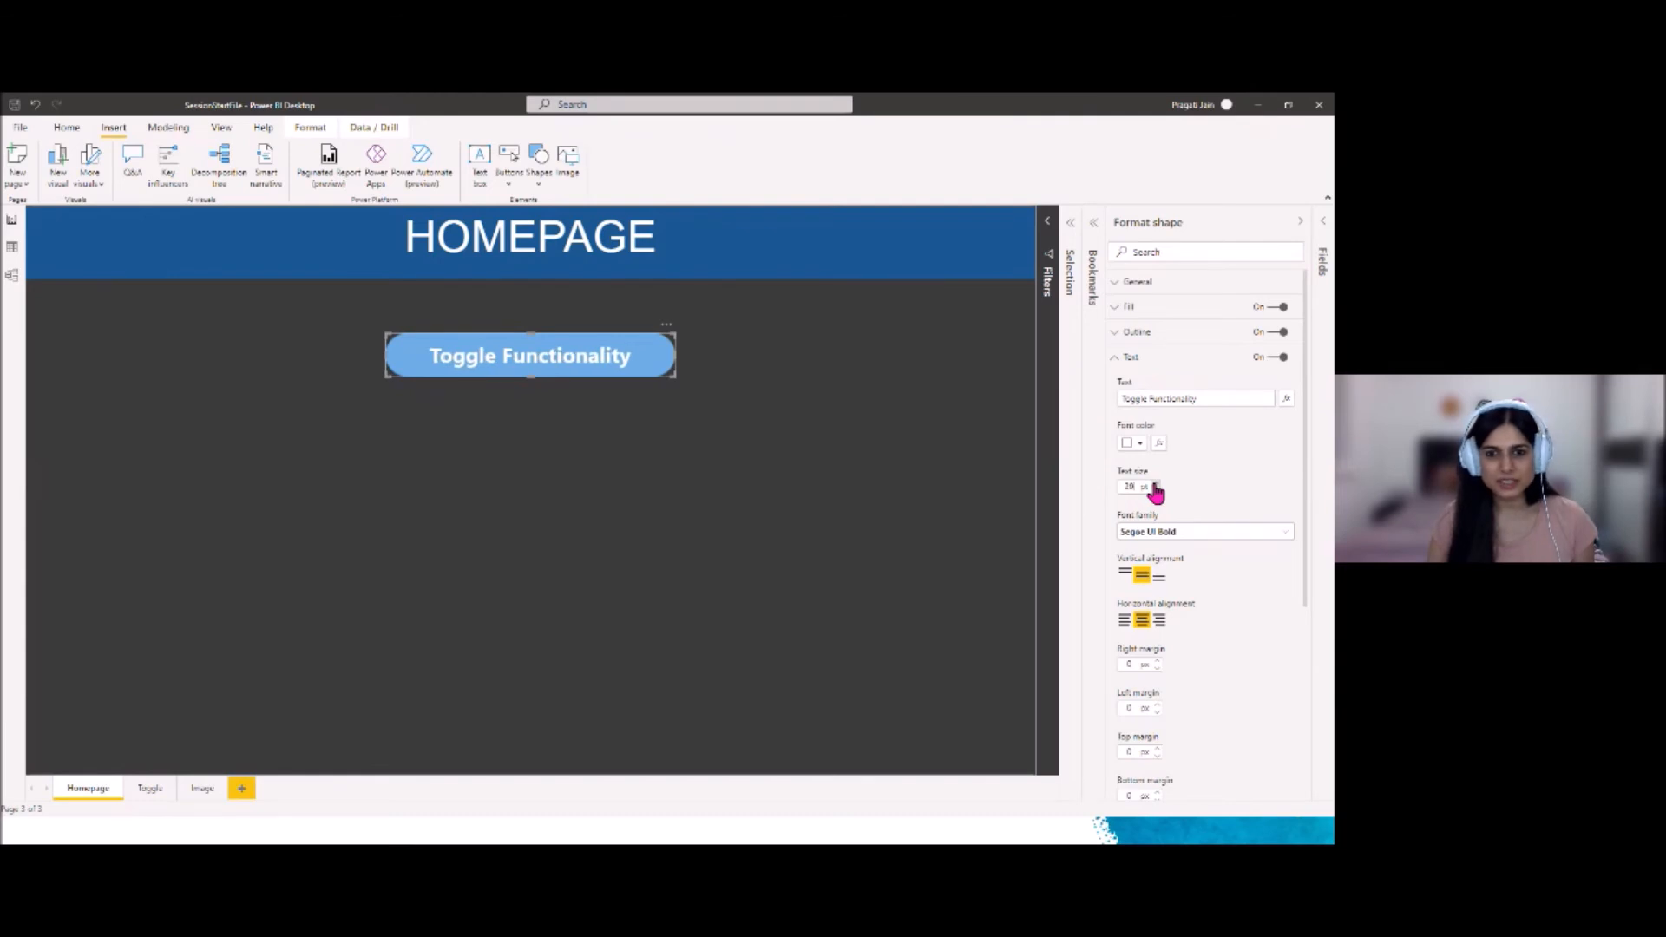
click(1121, 358)
Fill the Toggle Functionality pill with a custom dark magenta colour
click(1123, 309)
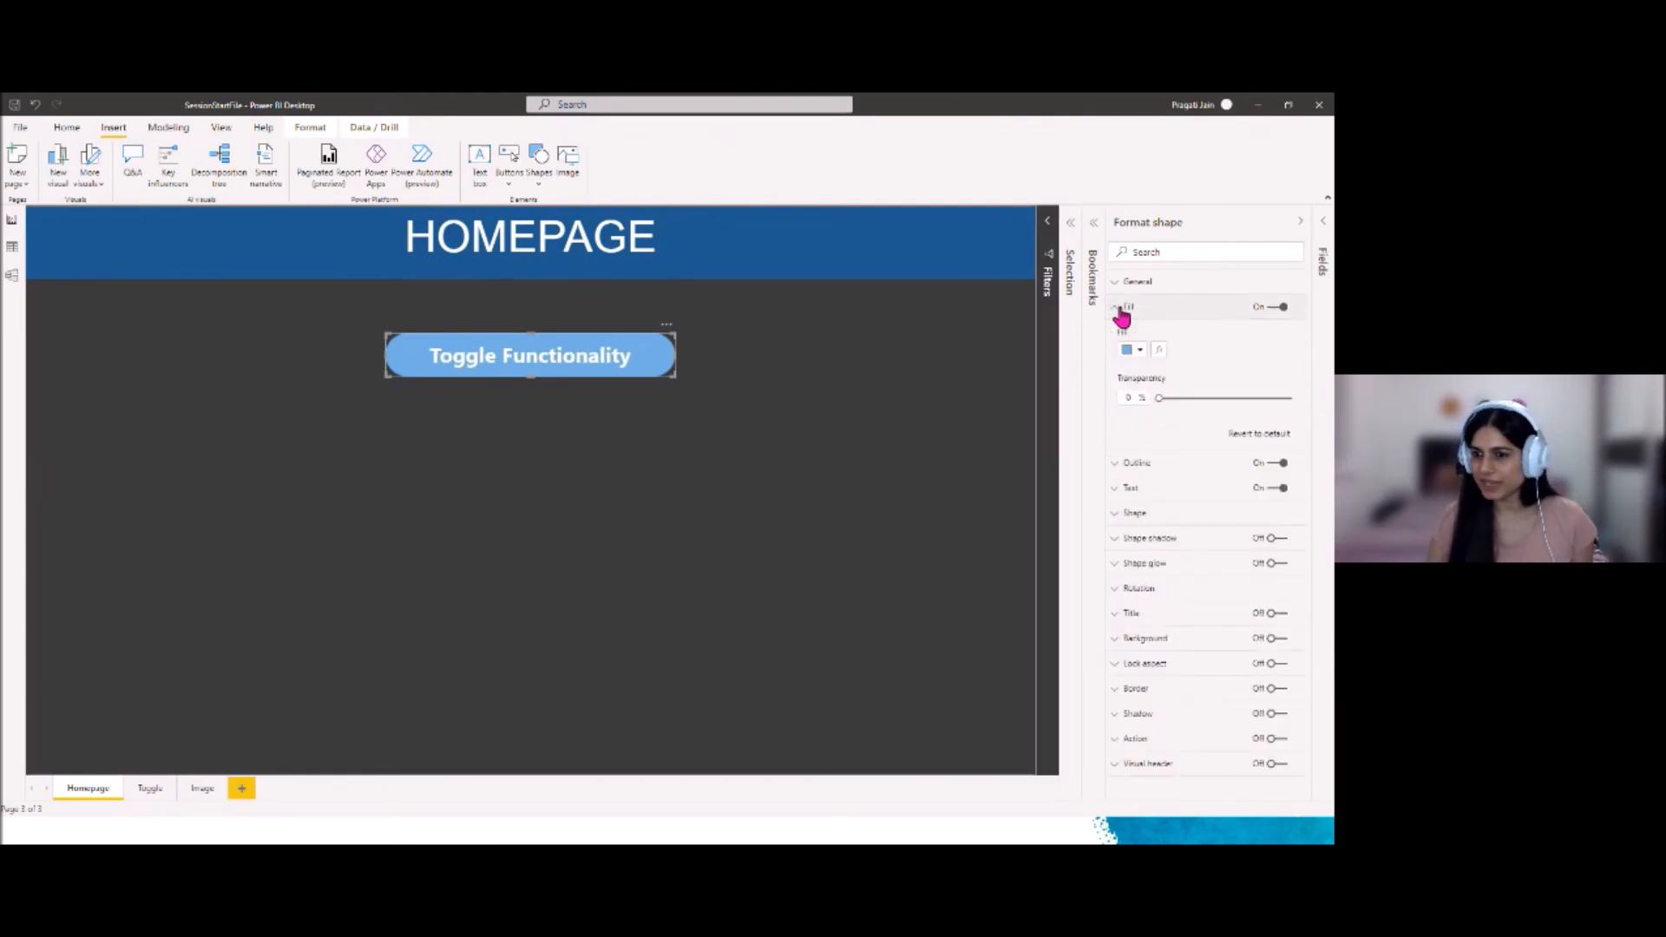
click(1146, 351)
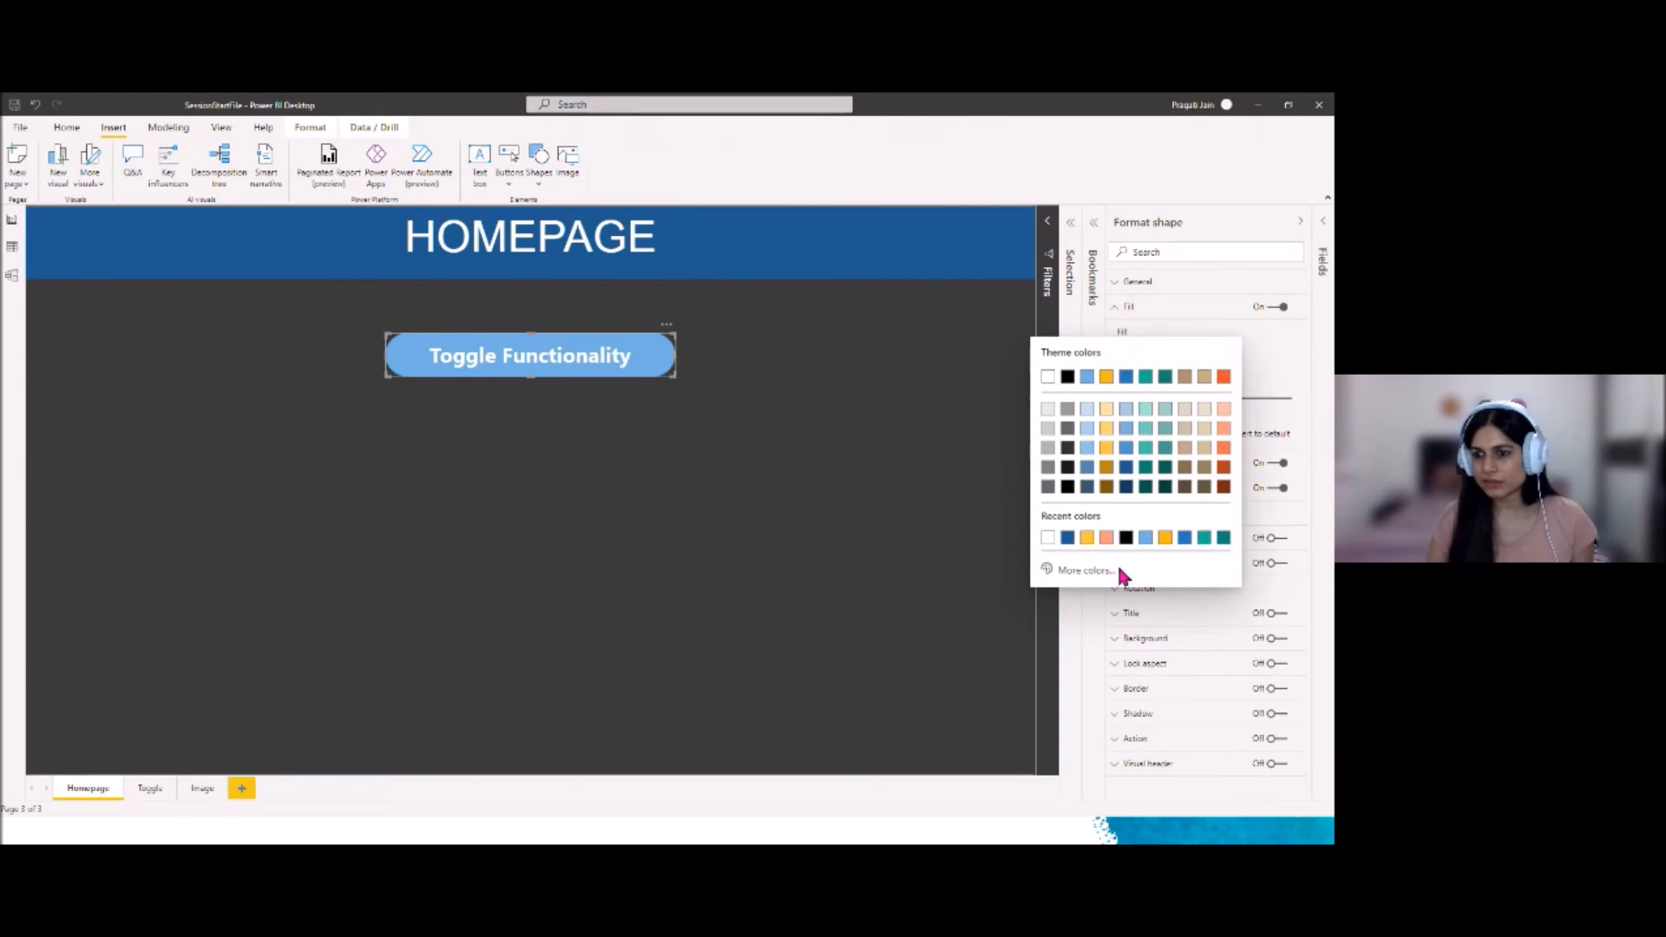
click(1086, 570)
drag(1156, 521, 1199, 518)
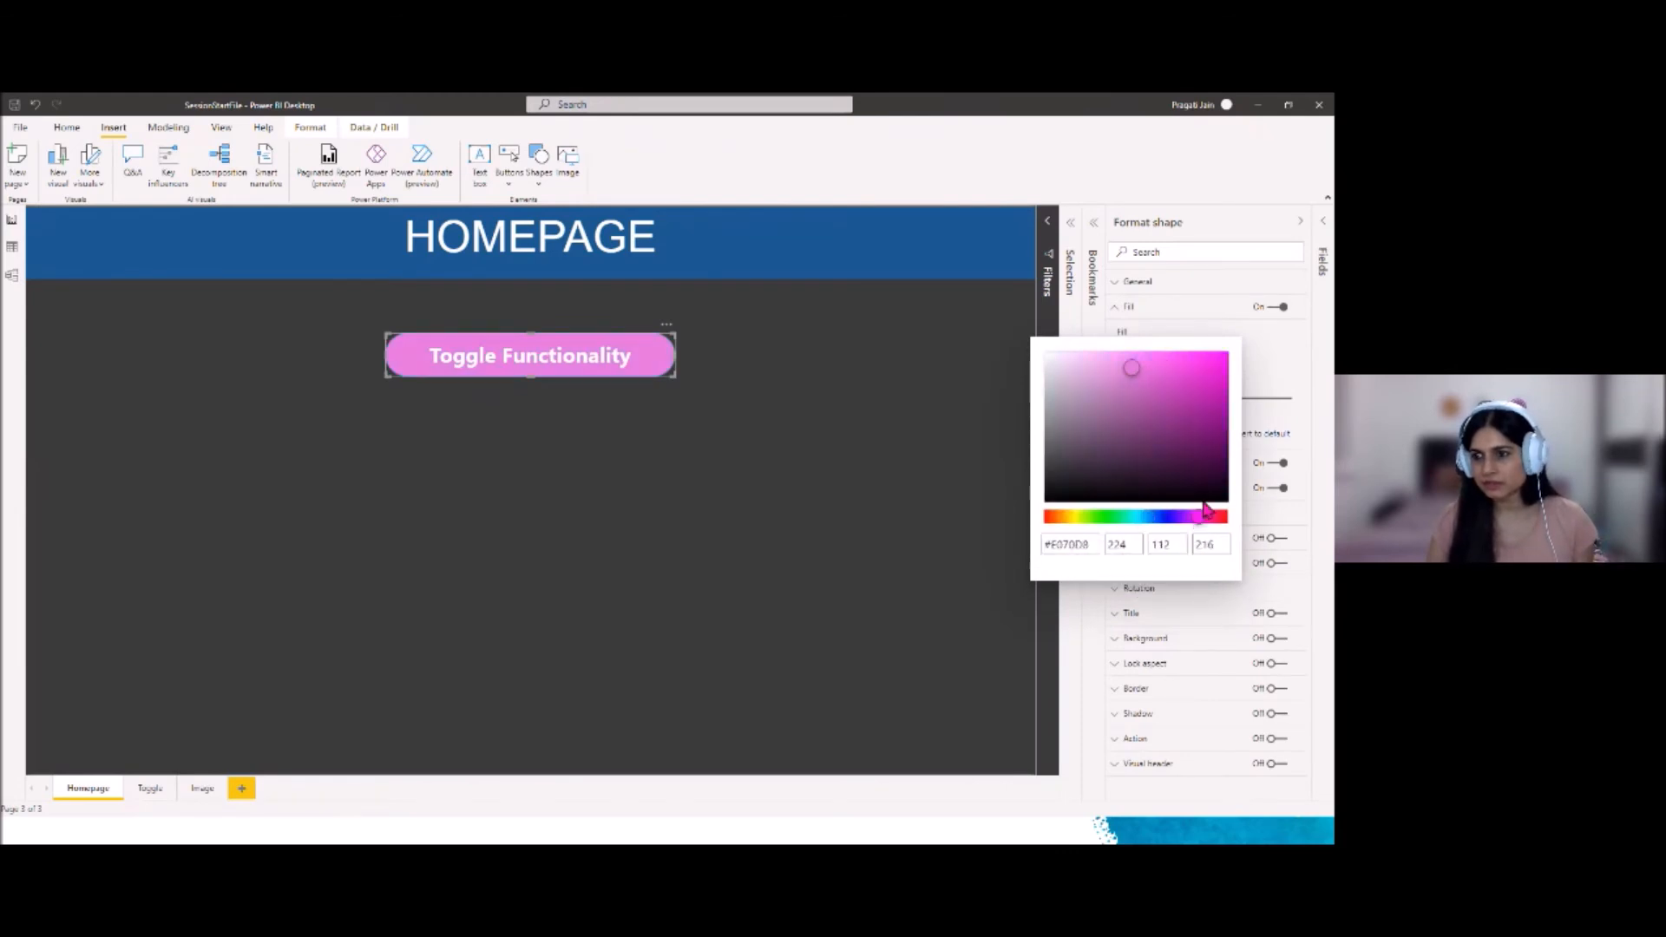
click(1210, 411)
click(1269, 361)
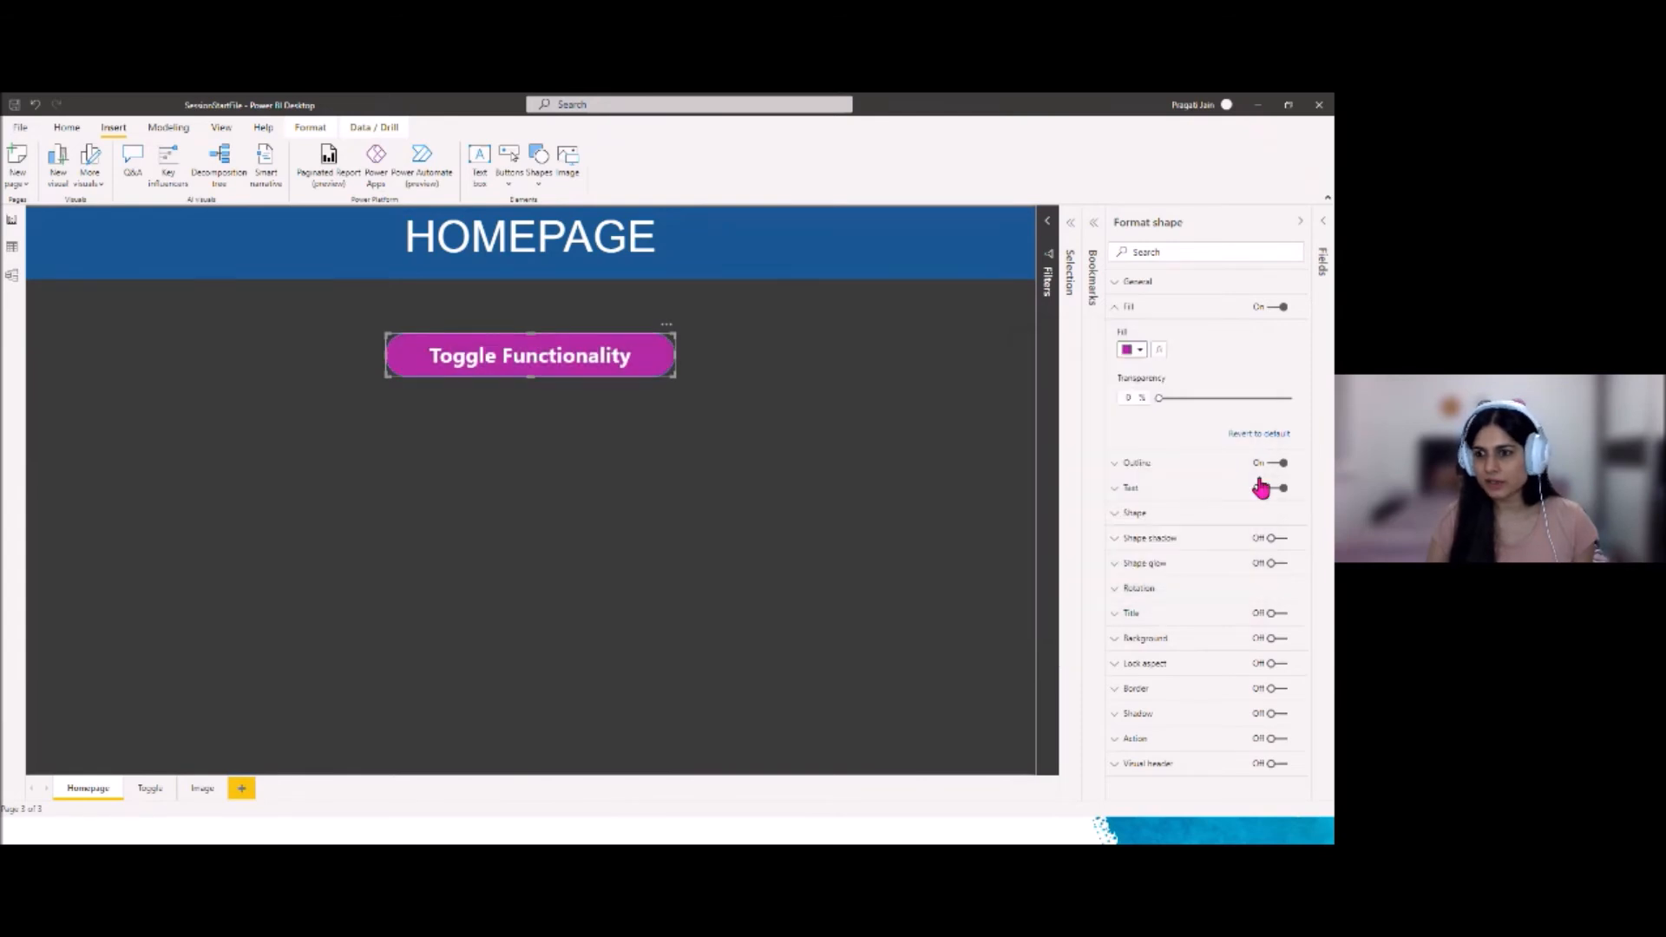
click(1115, 309)
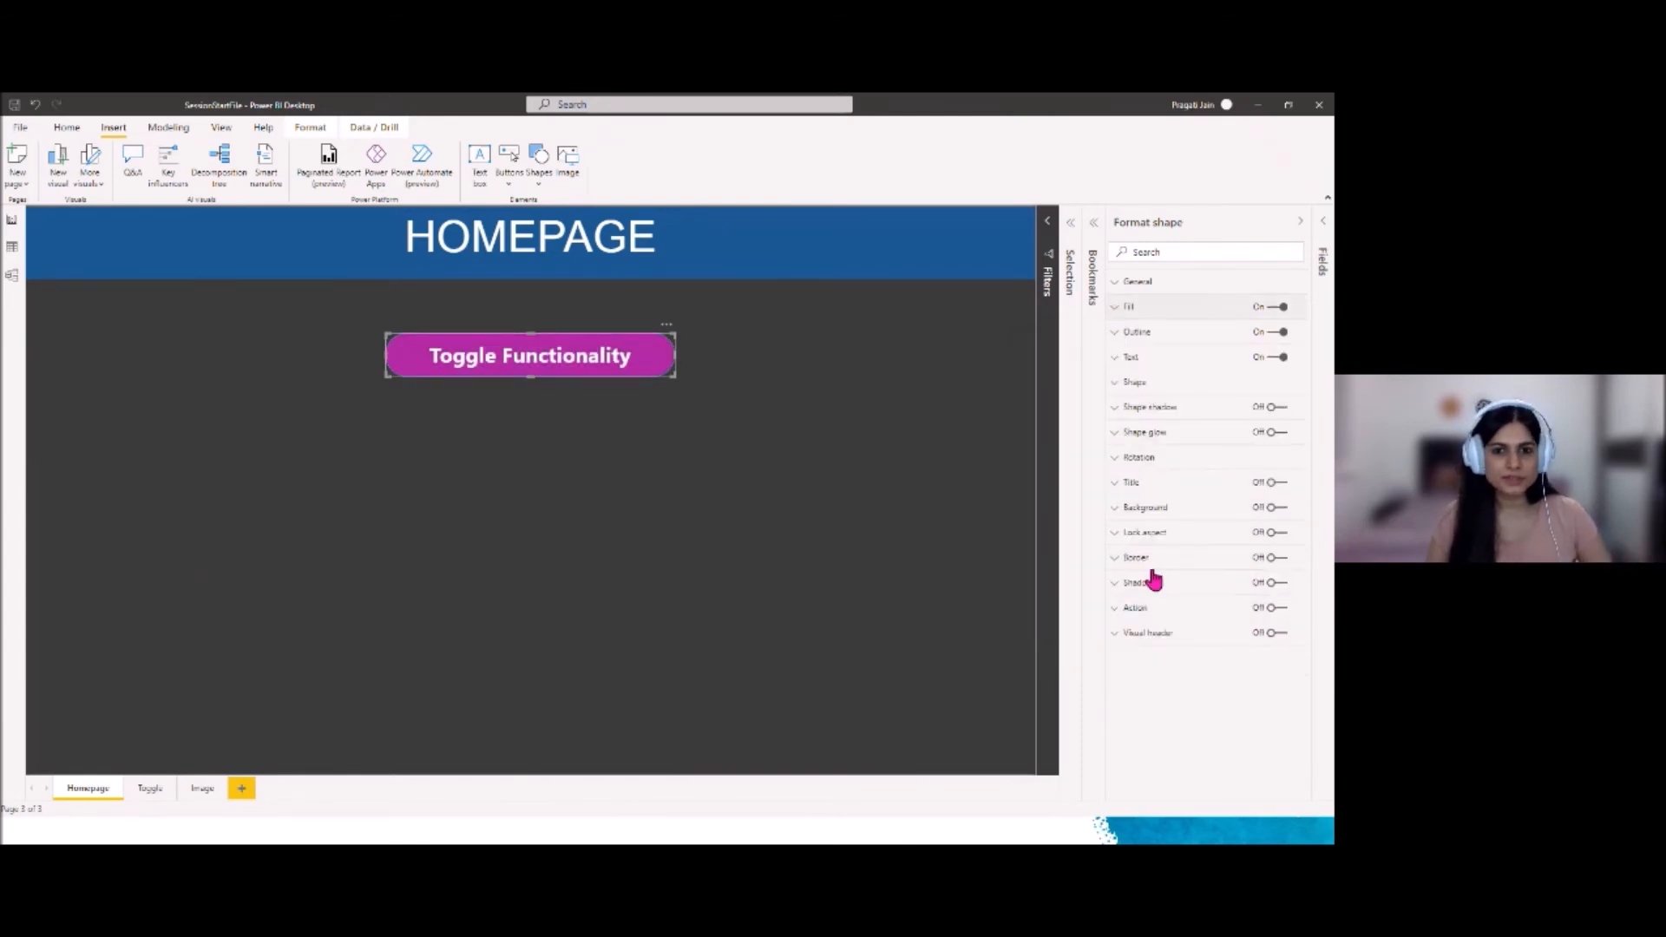
Set the pill's outline colour to the same recent magenta as its fill
click(1138, 334)
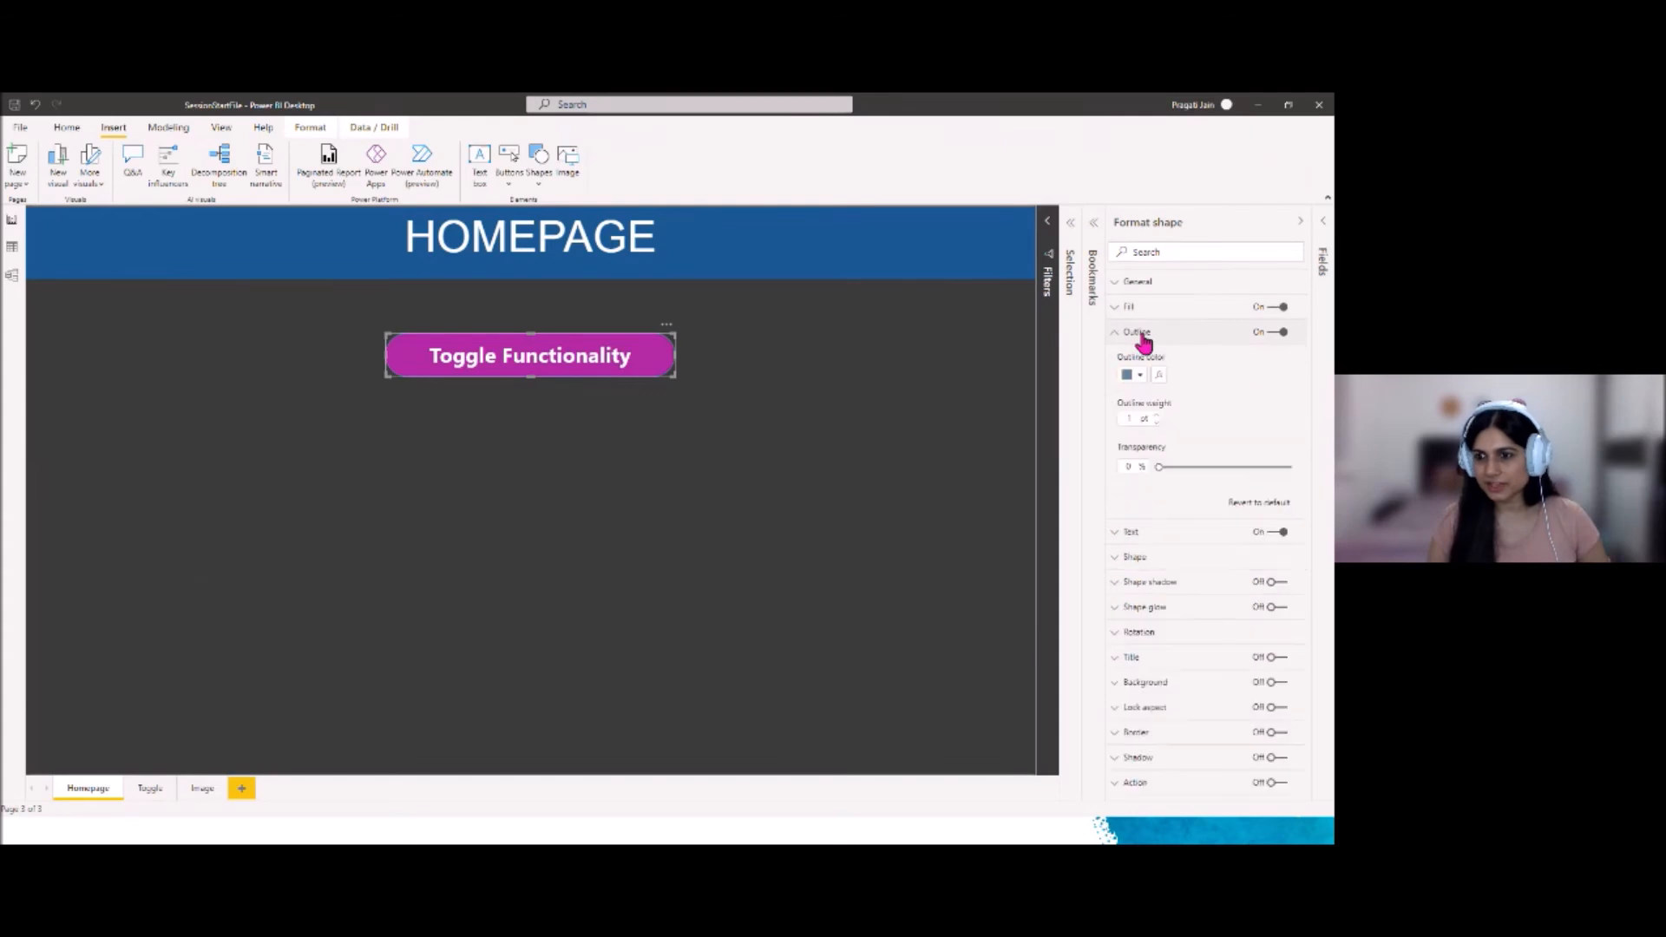
click(1135, 377)
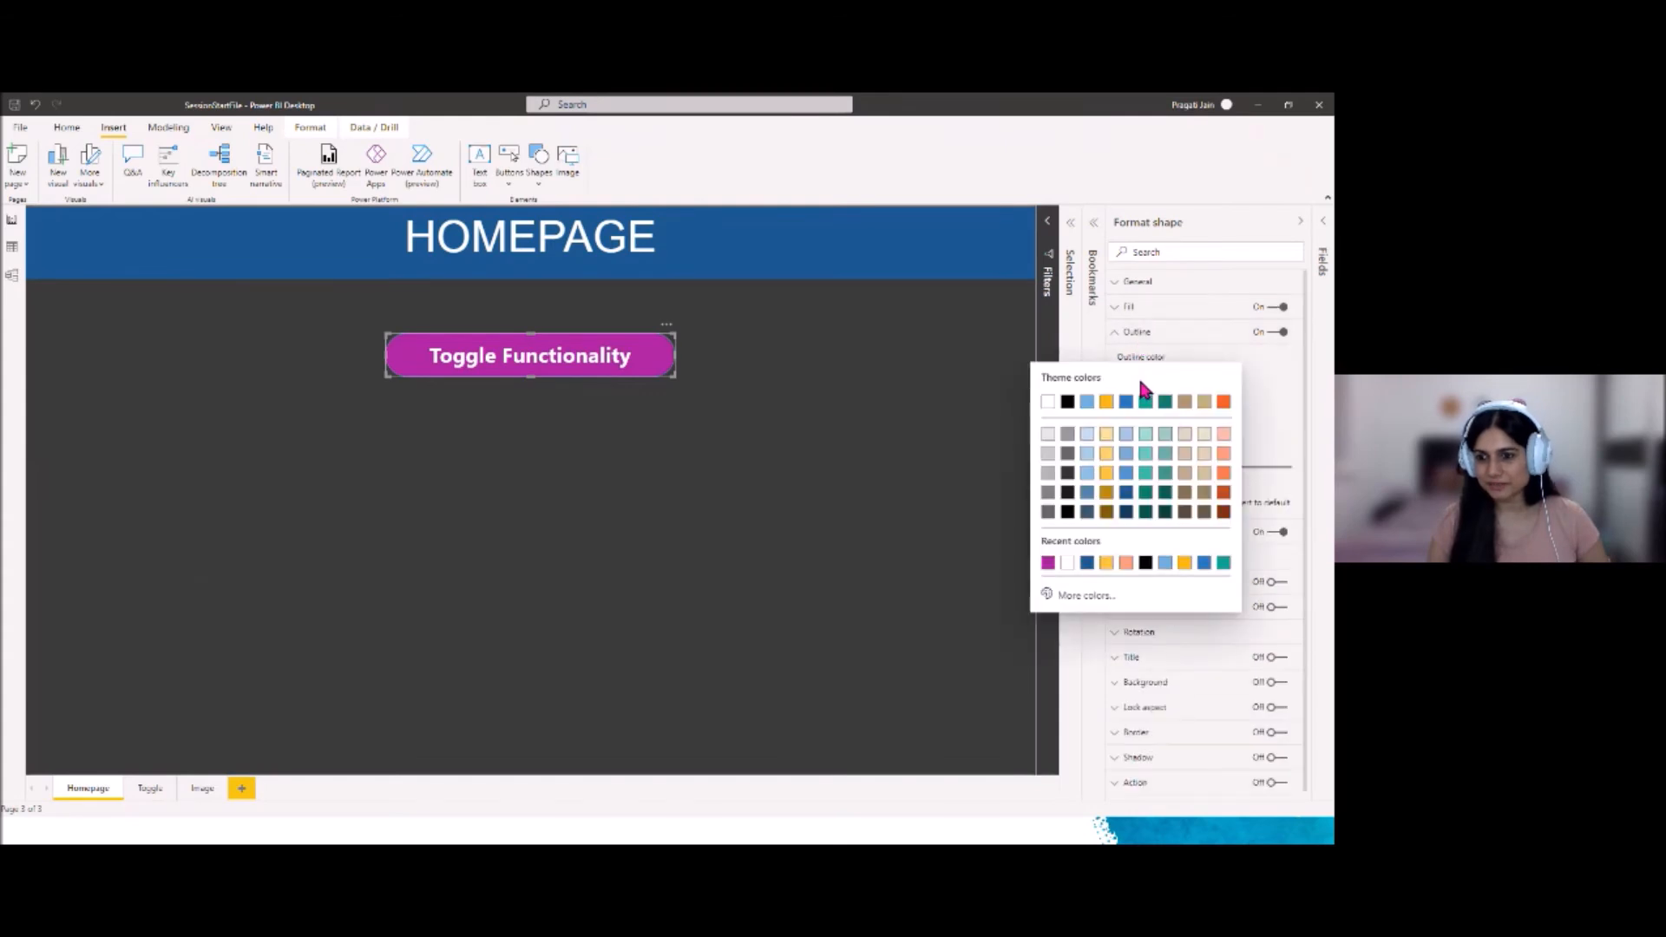
click(1048, 564)
click(539, 558)
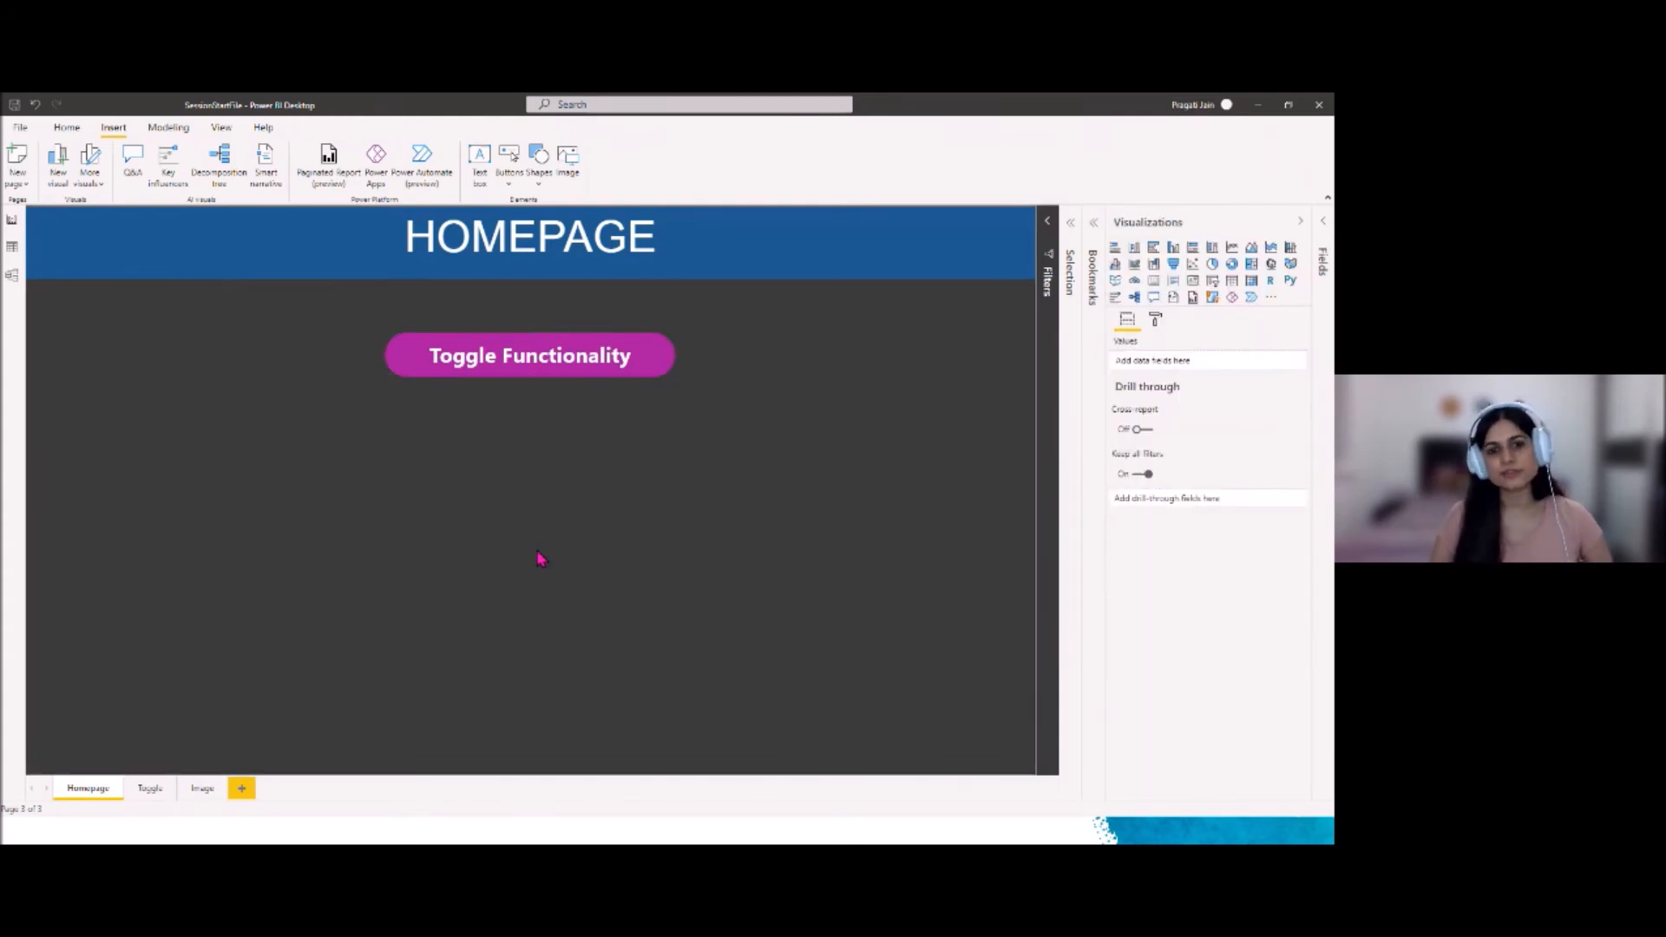
Turn on shape glow for the Toggle Functionality pill and set the glow colour to the recent magenta
click(562, 371)
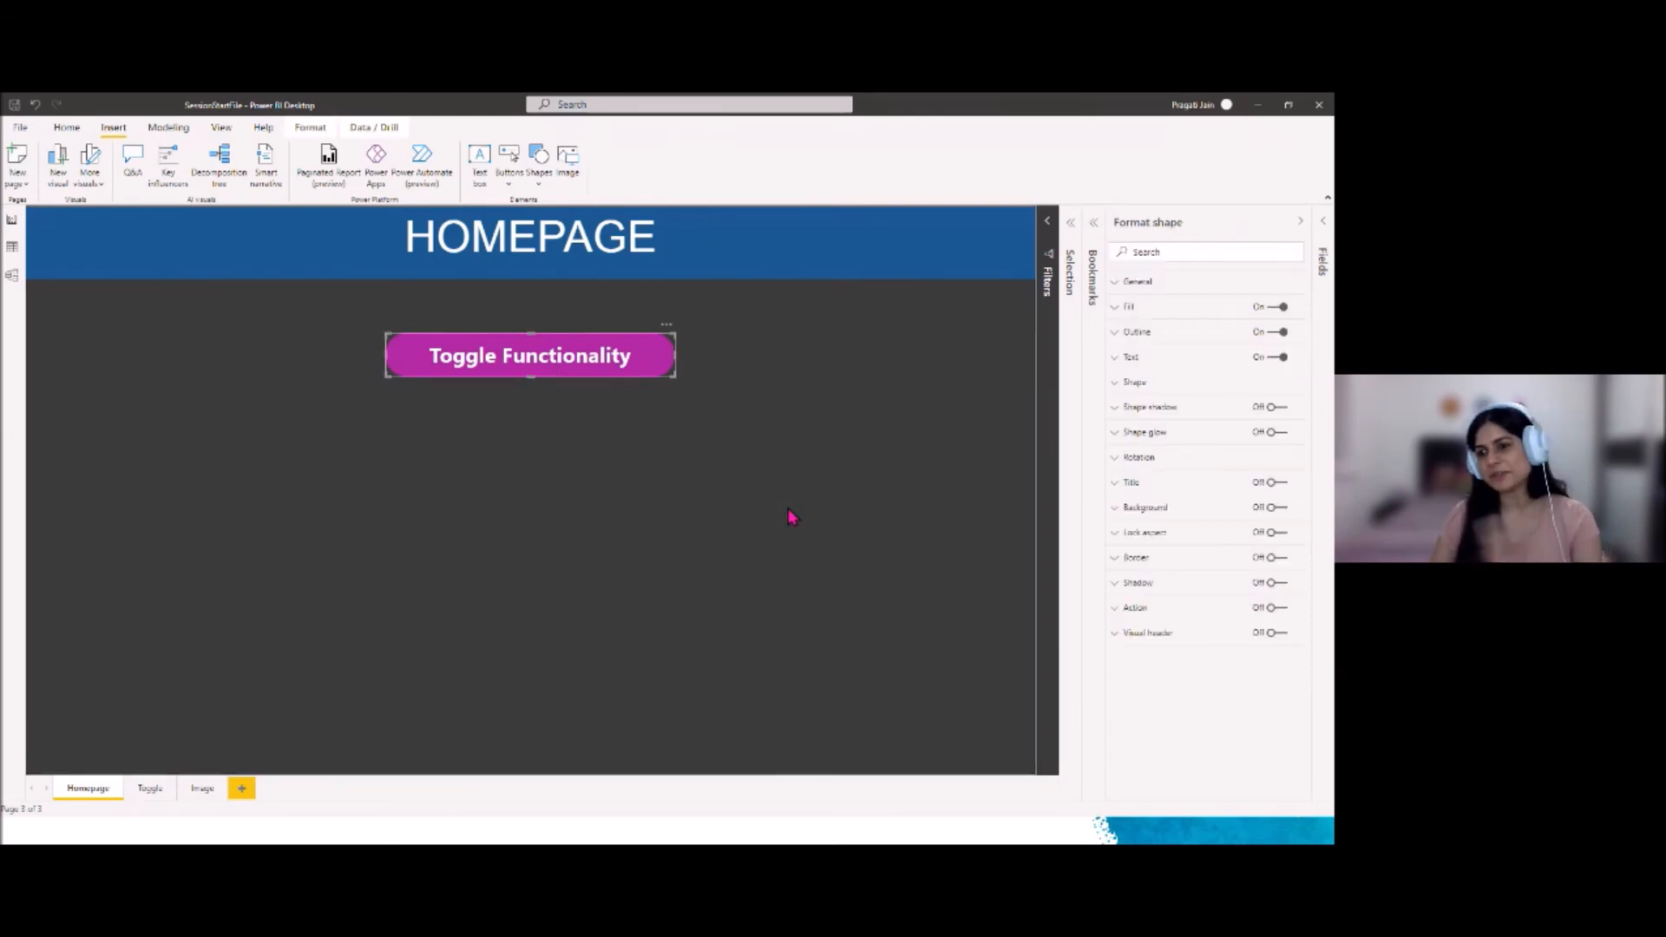
click(1275, 432)
click(702, 503)
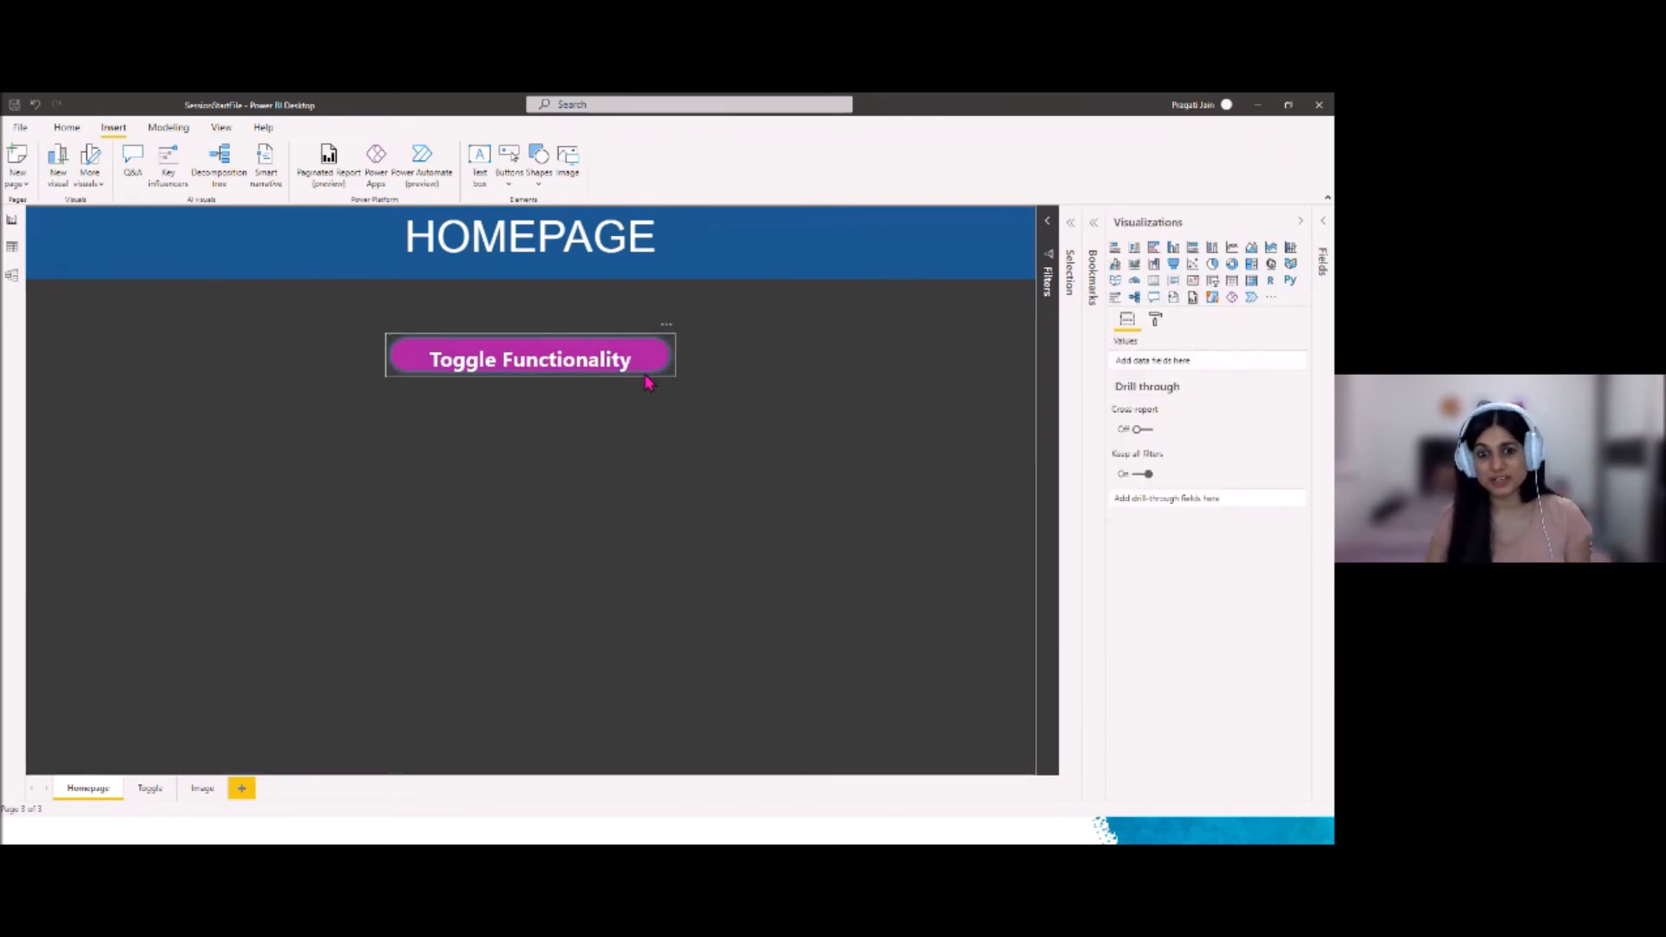
click(634, 375)
click(1147, 439)
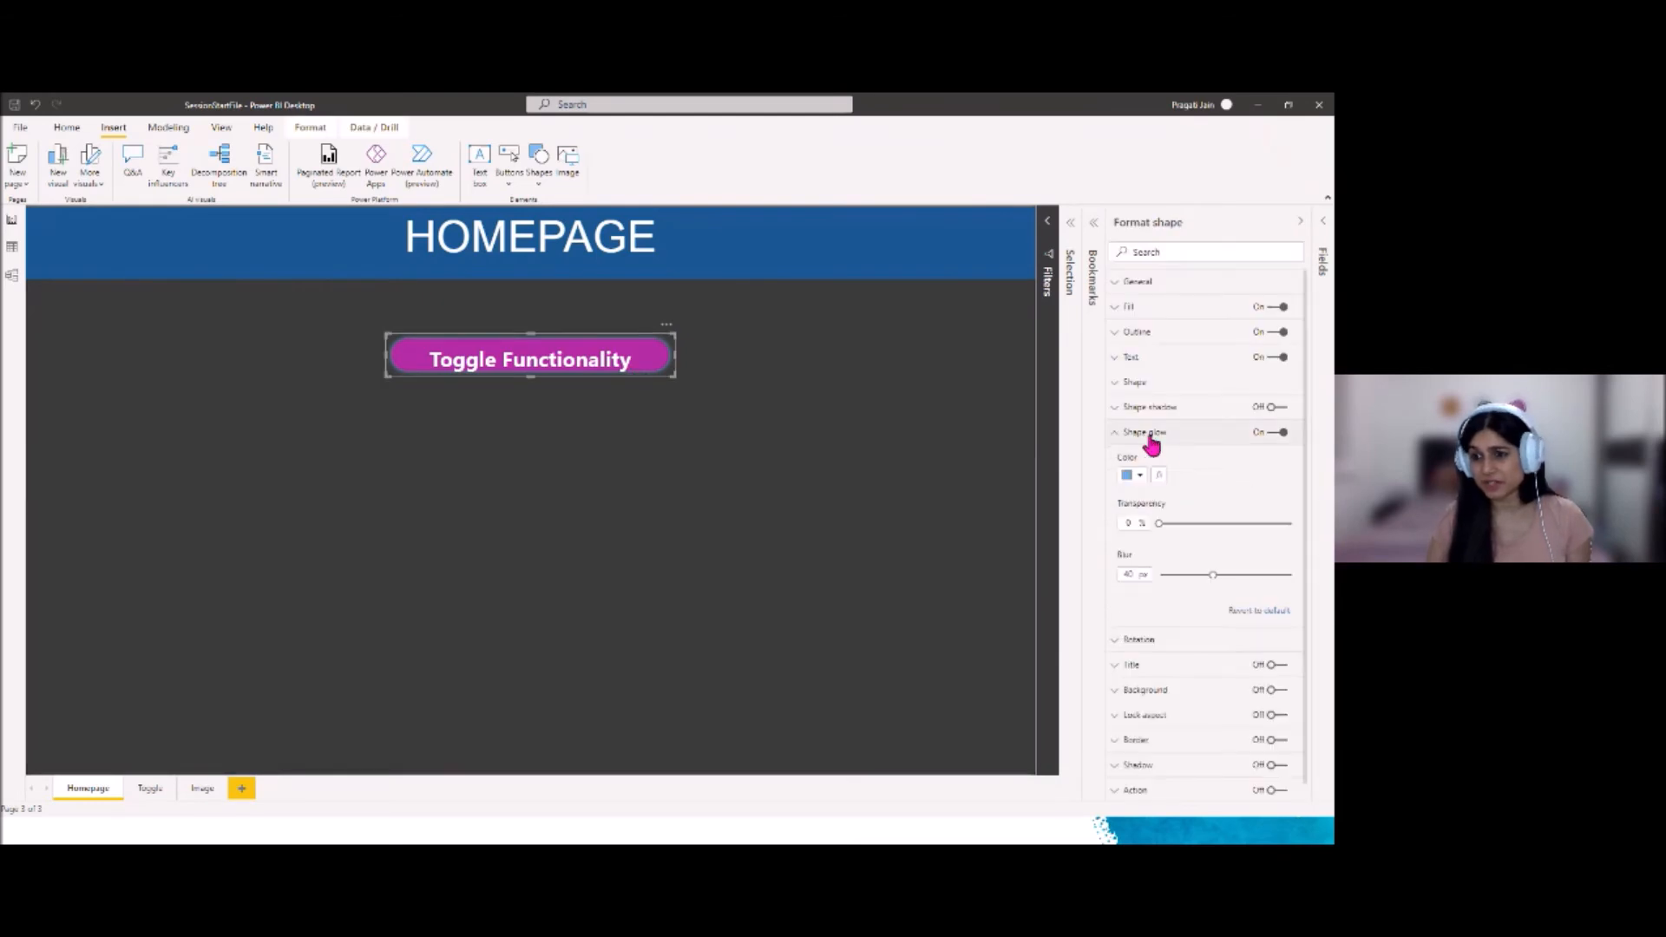
click(1137, 471)
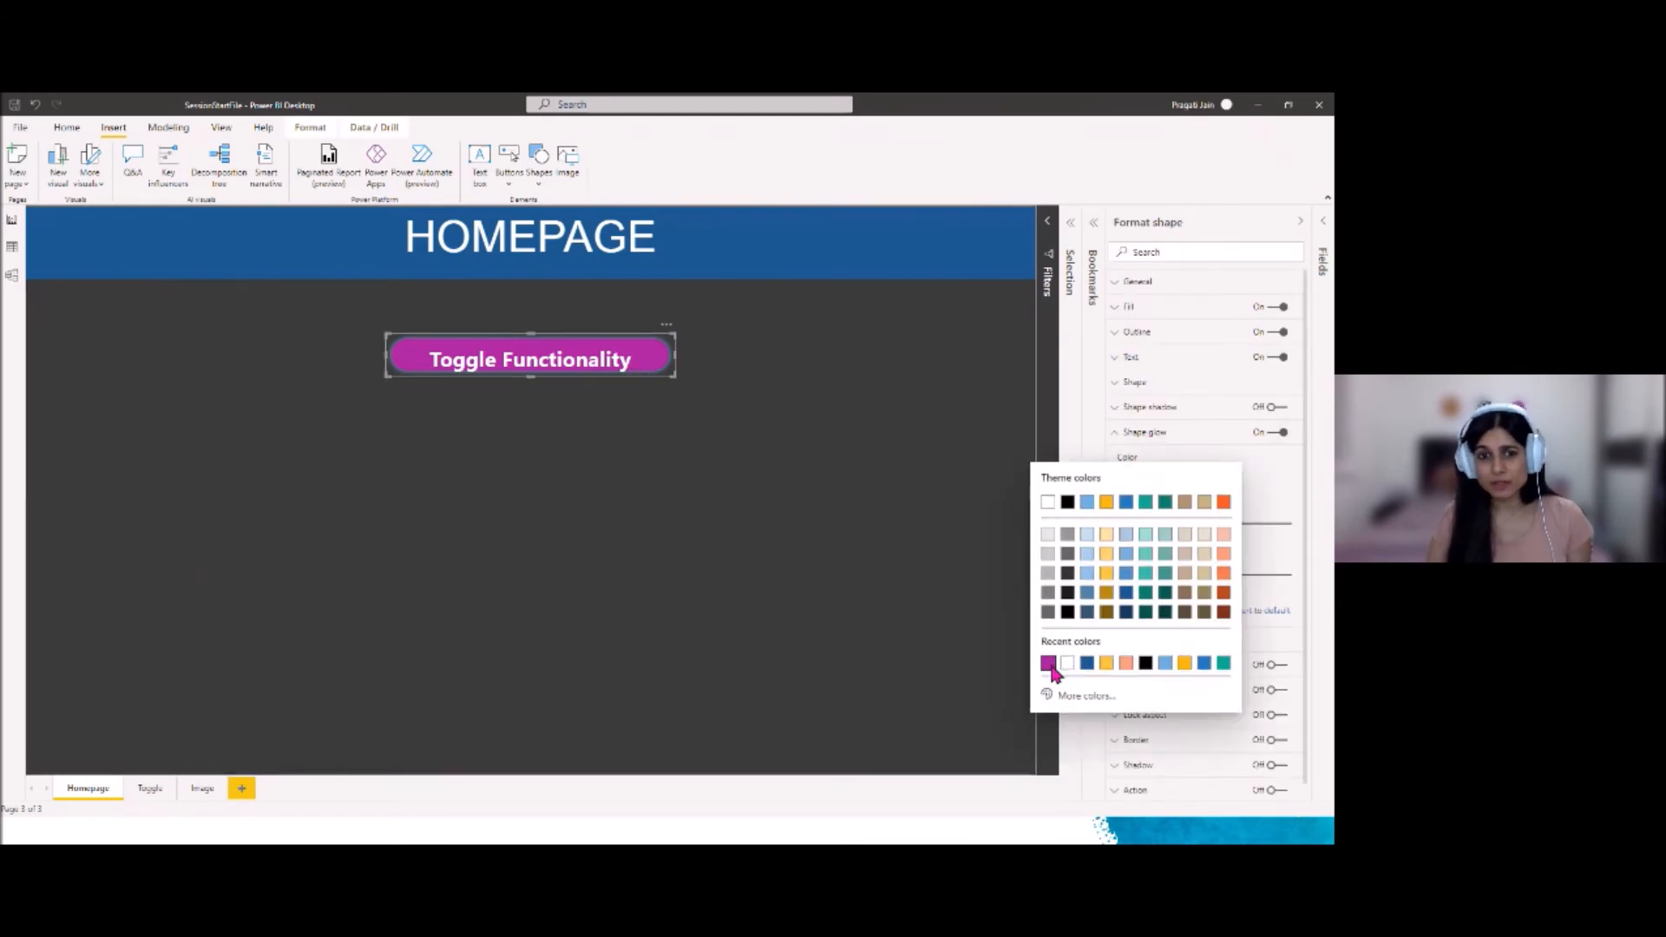
click(1048, 665)
click(1126, 436)
Set the vertical alignment of the Toggle Functionality label to top
click(1128, 357)
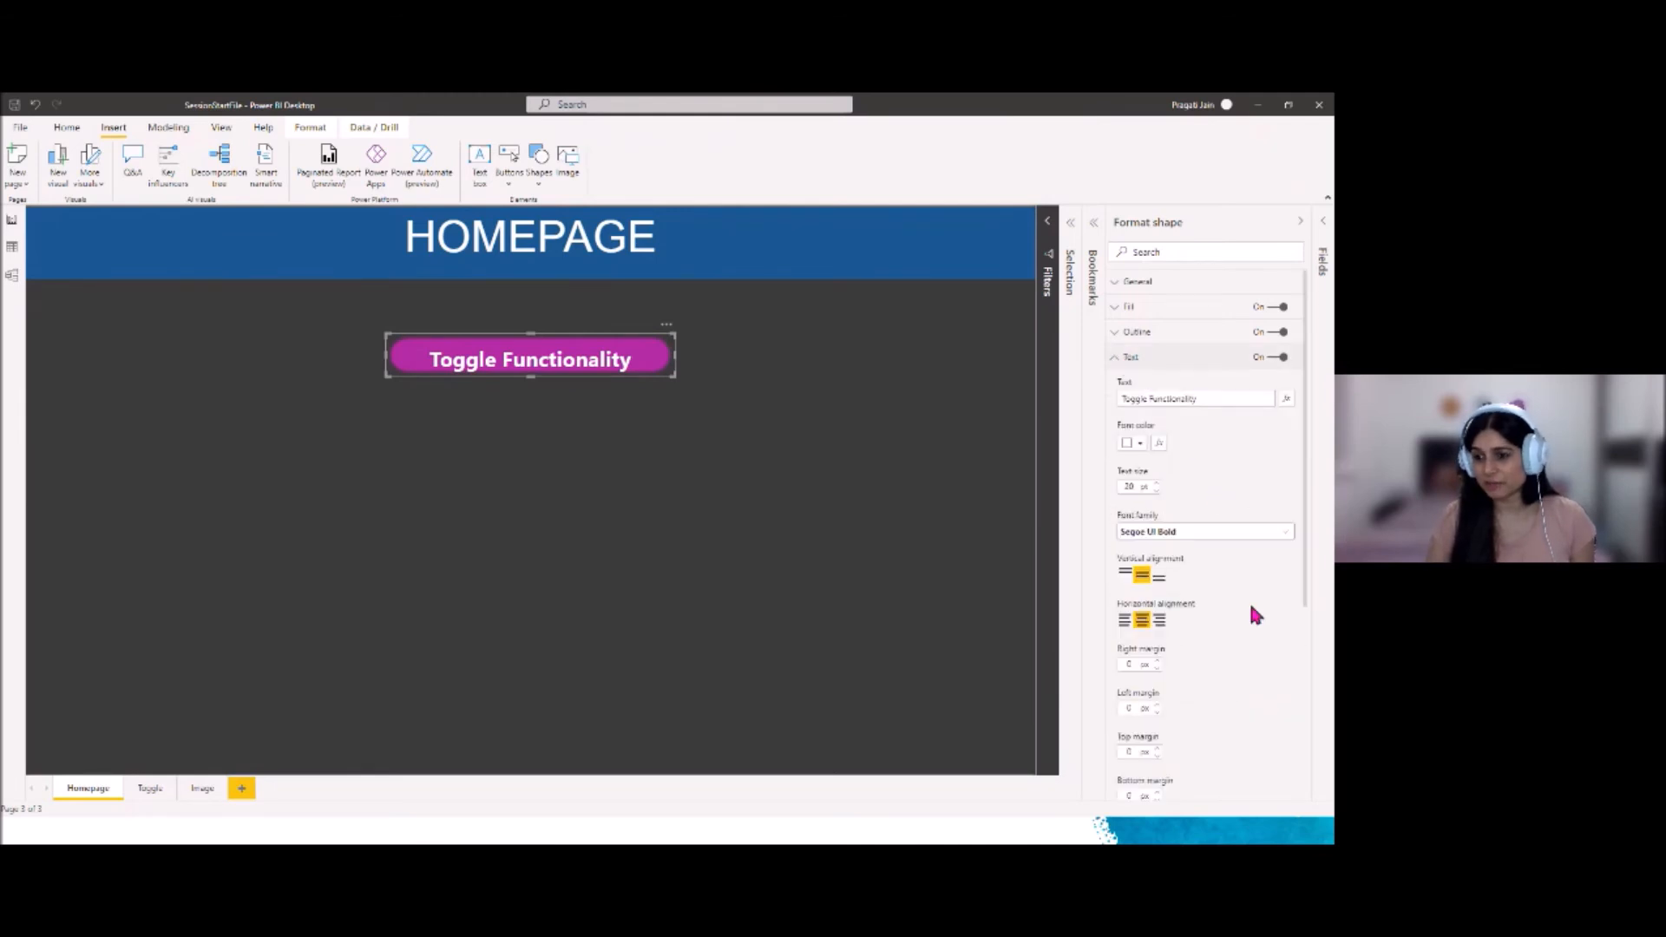
click(1123, 576)
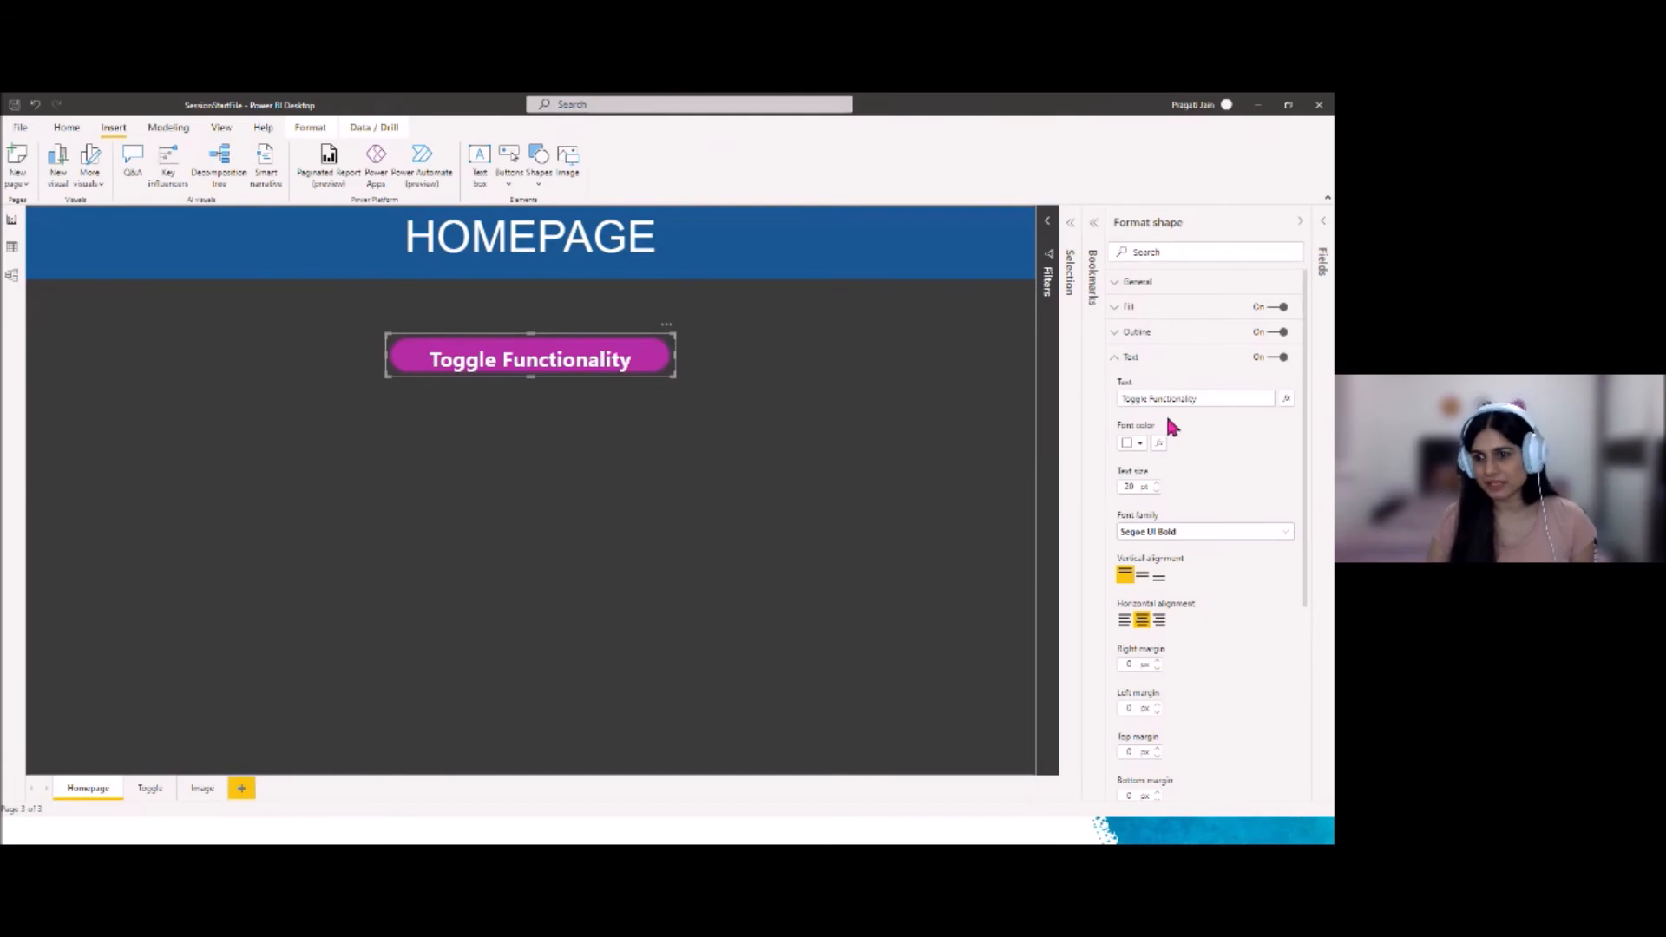
click(1123, 358)
click(928, 509)
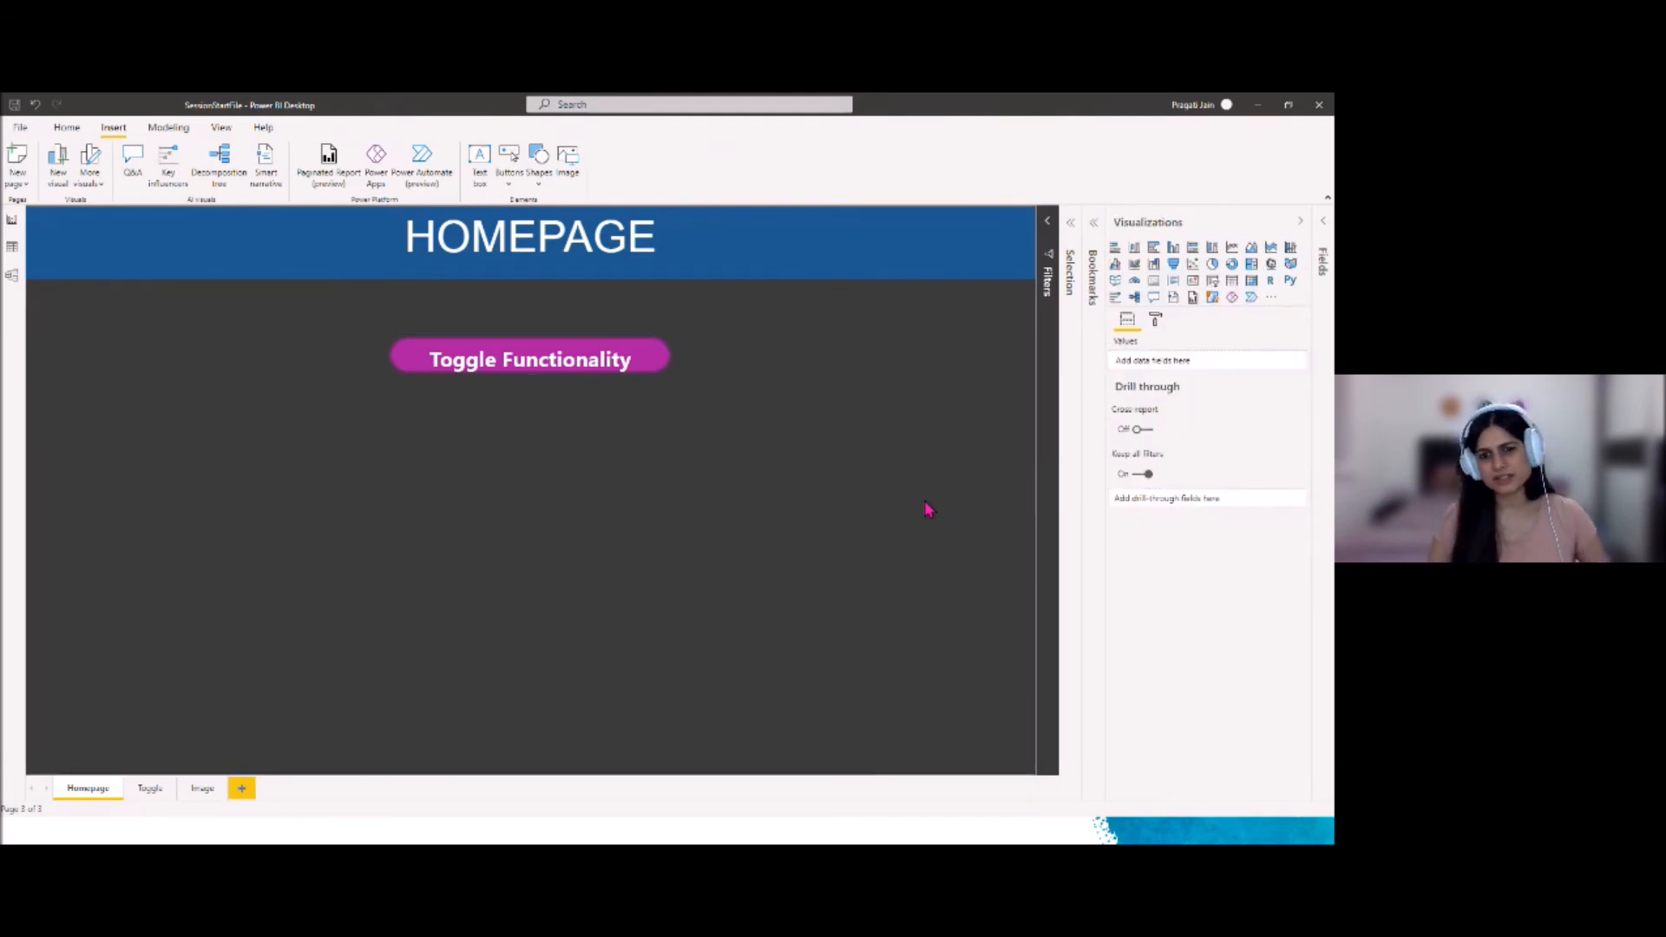
Duplicate the Toggle Functionality pill and place the copy directly beneath the original, aligned with it
click(625, 372)
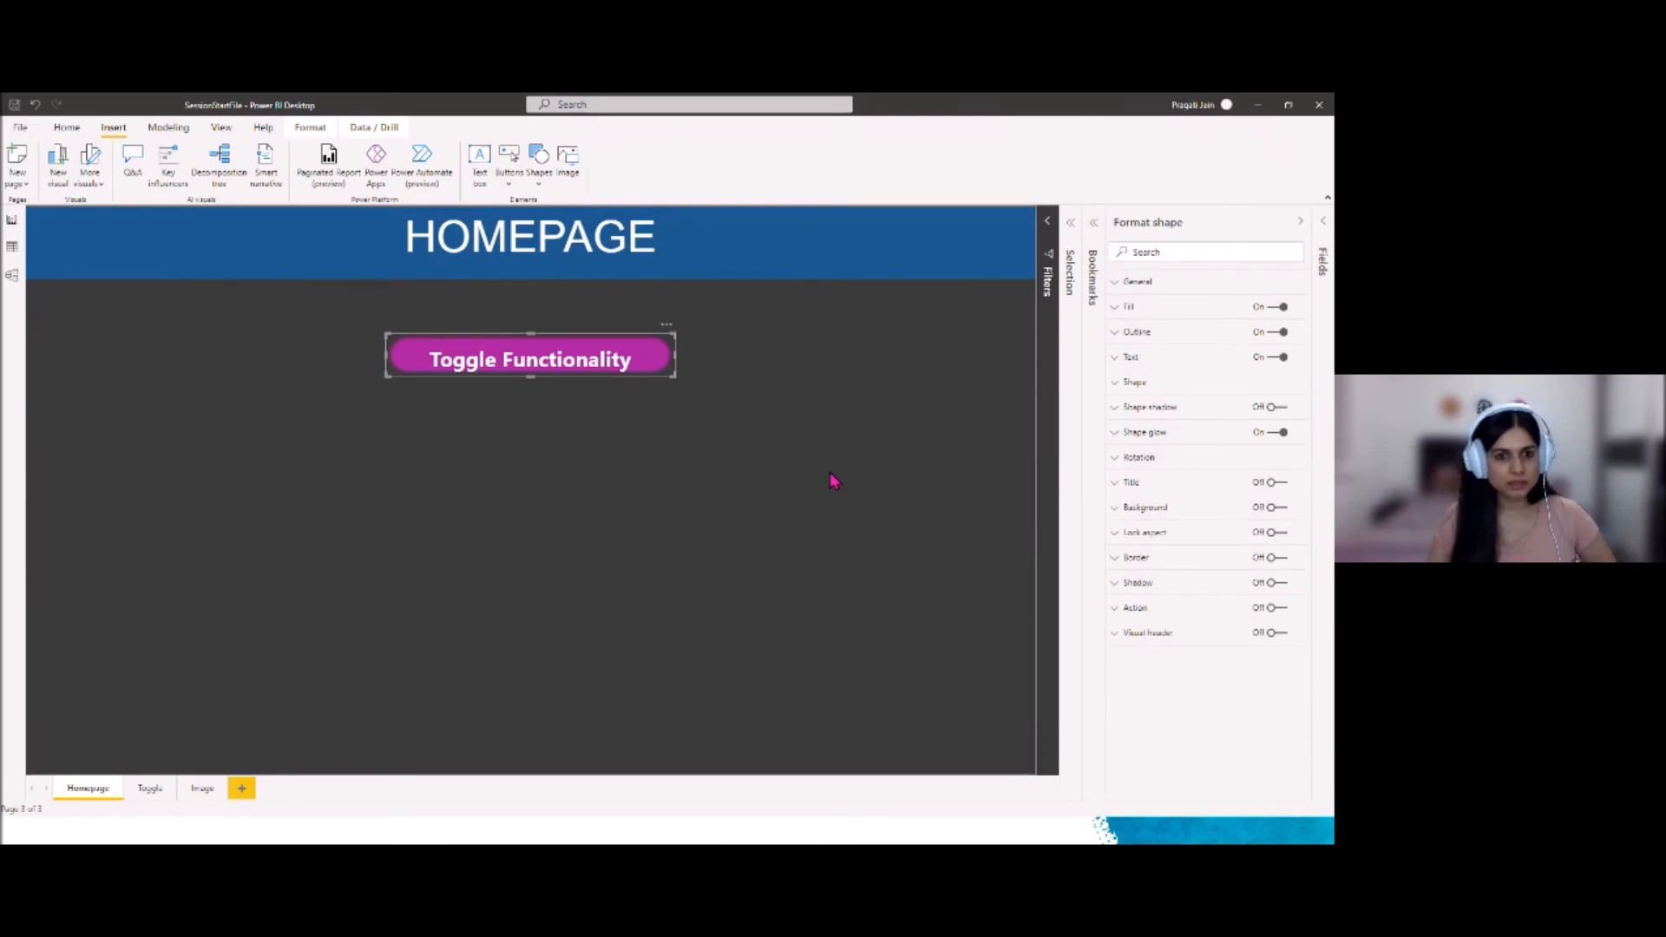
click(881, 620)
key(ctrl+v)
drag(533, 462, 507, 436)
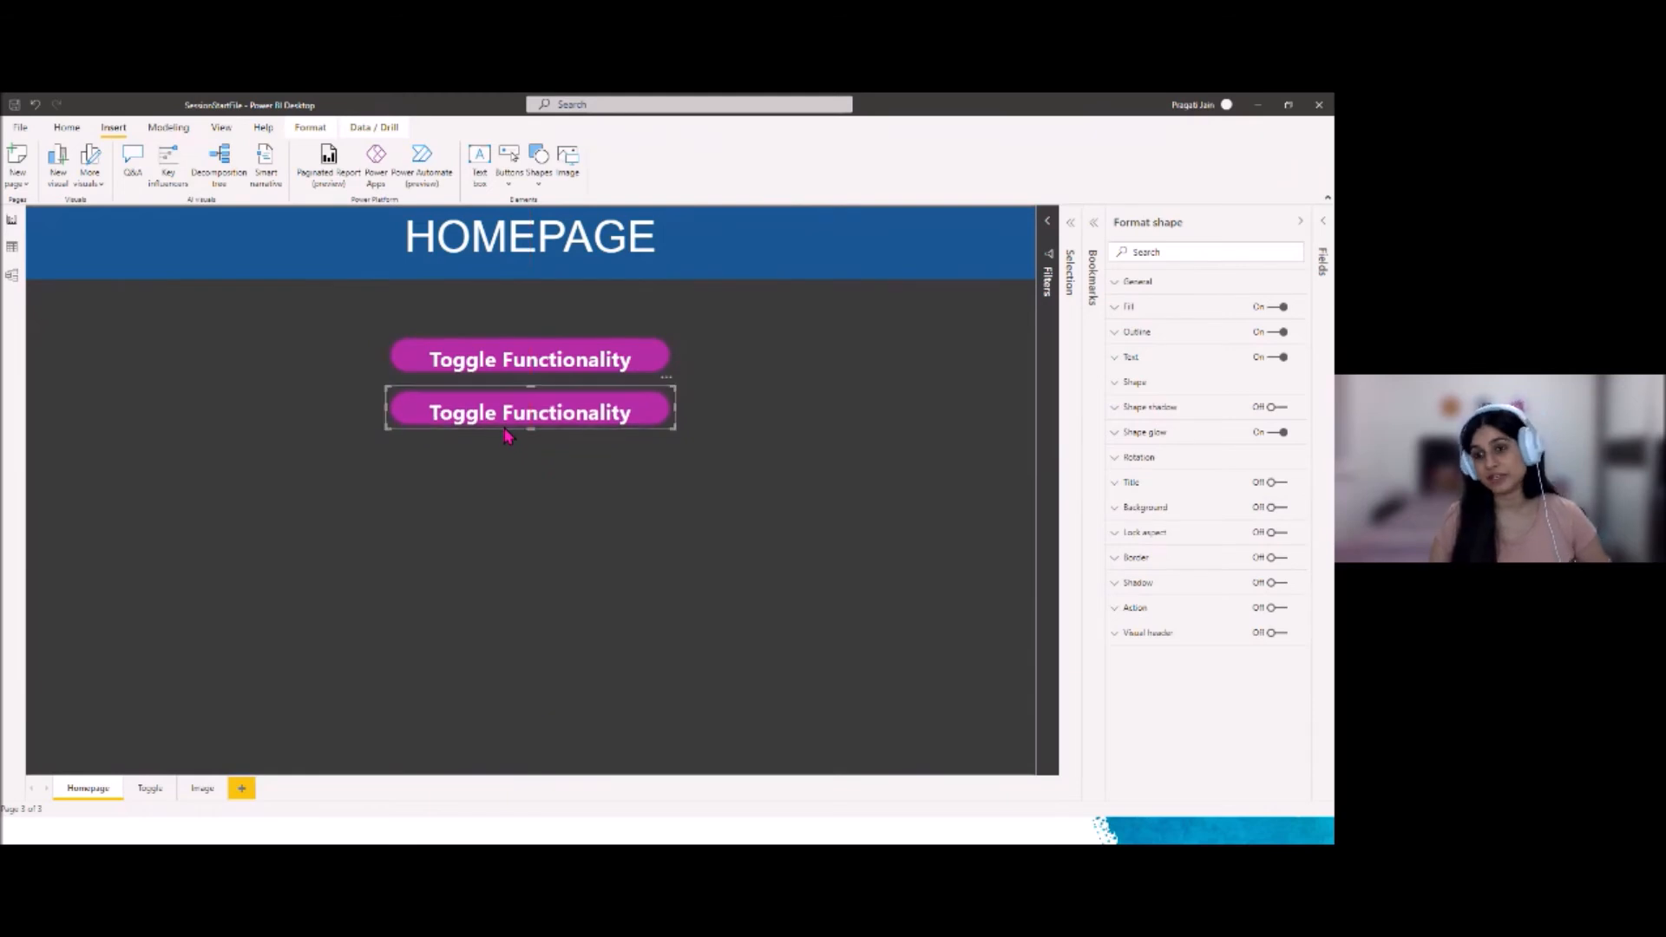
Change the duplicated pill's label to Image Functionality
click(1132, 360)
drag(1147, 399, 1112, 395)
text(Image Functionality)
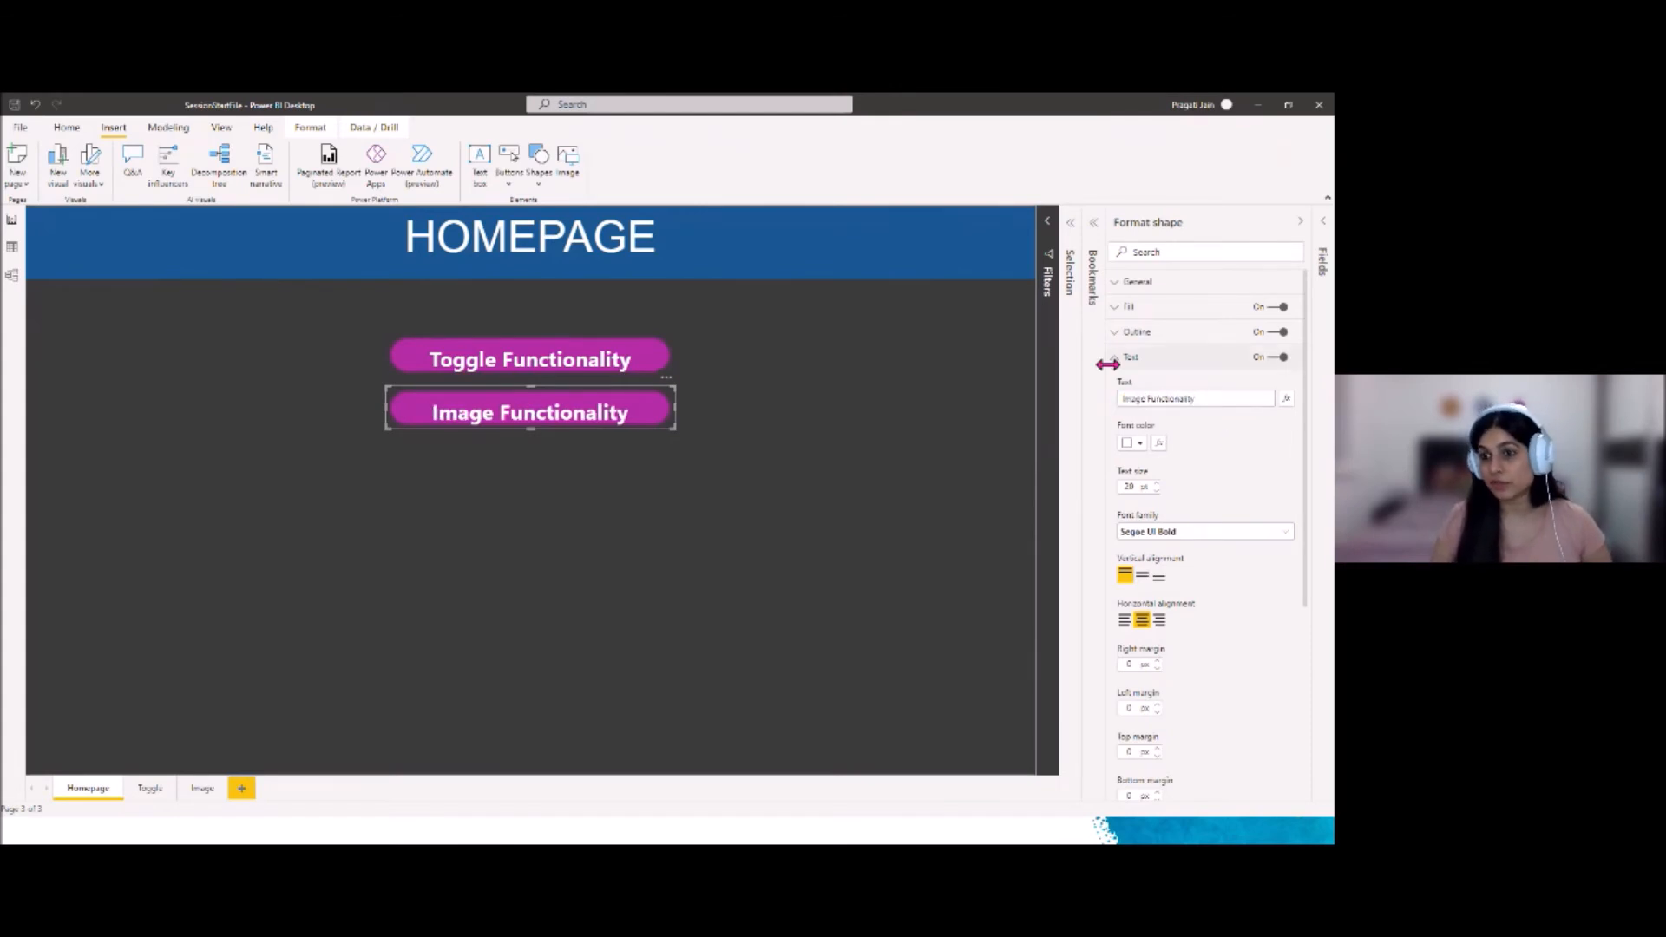
click(1114, 365)
click(1300, 222)
click(798, 618)
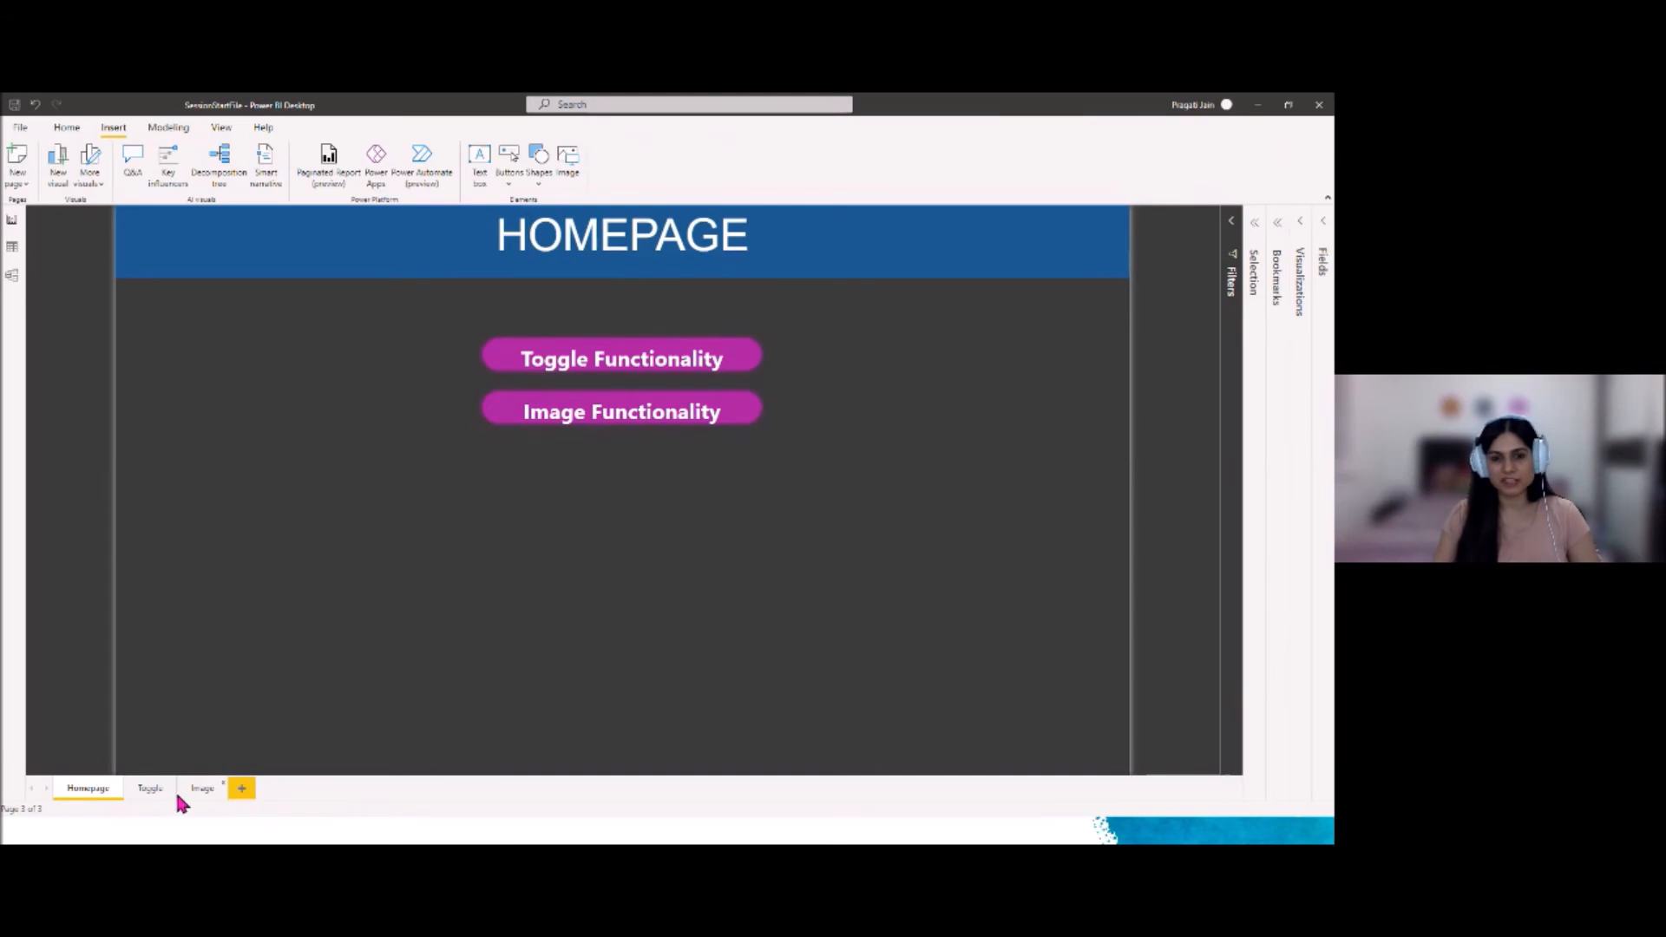
Turn on the action for the Toggle Functionality pill and set its type to Page navigation
click(619, 356)
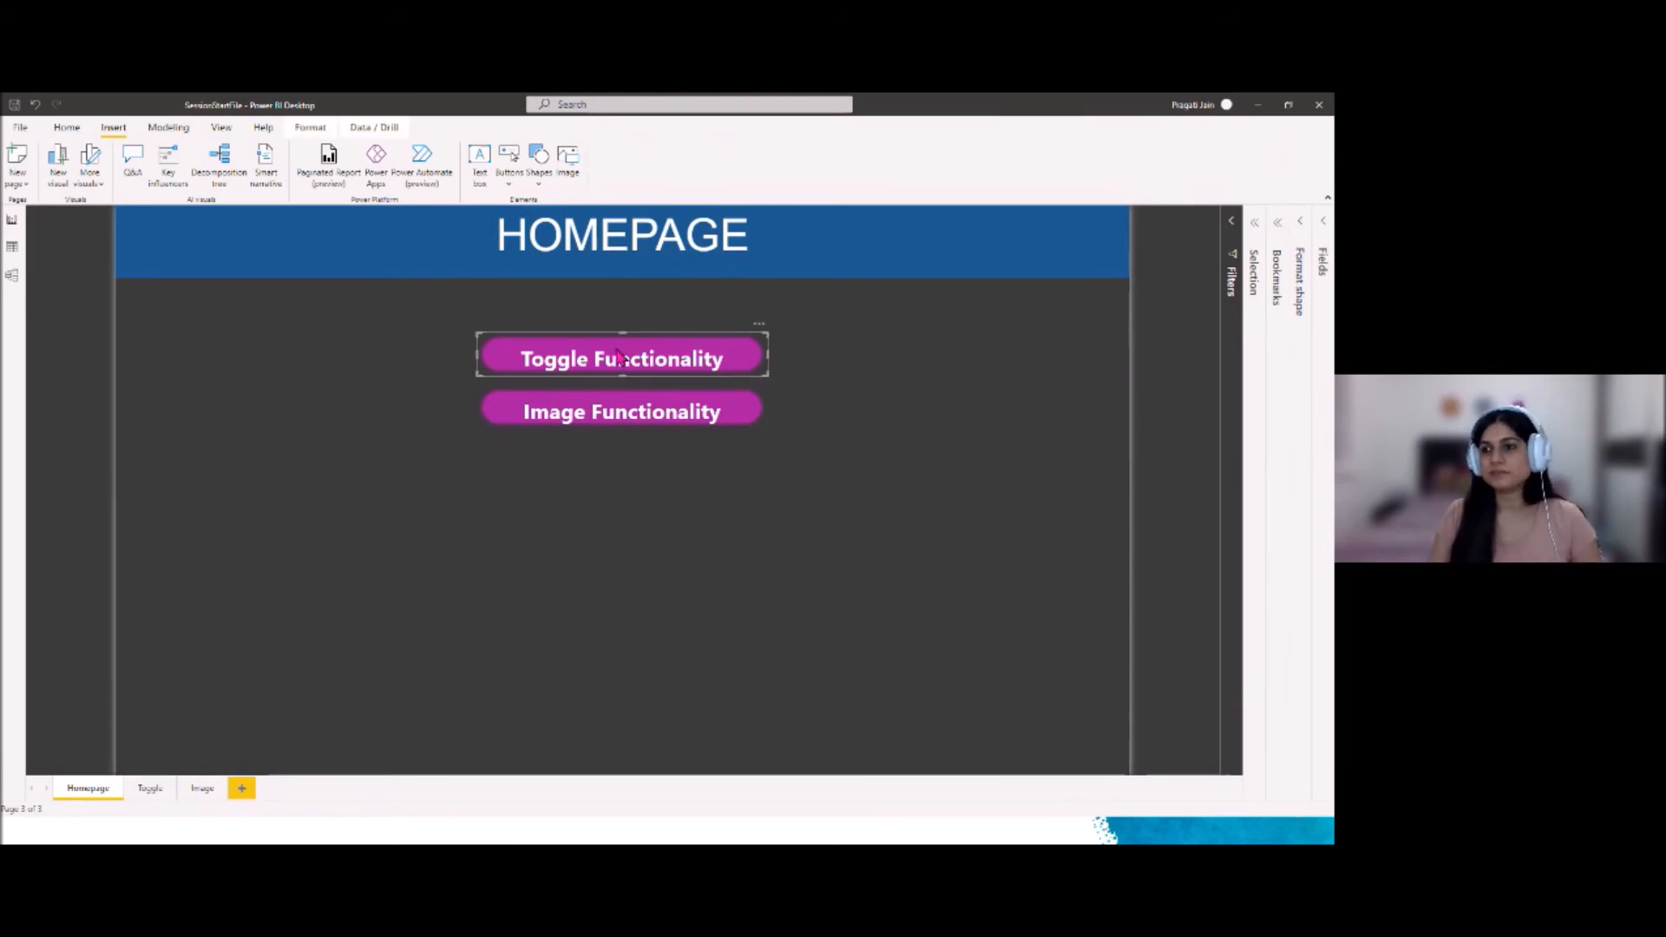
click(1300, 236)
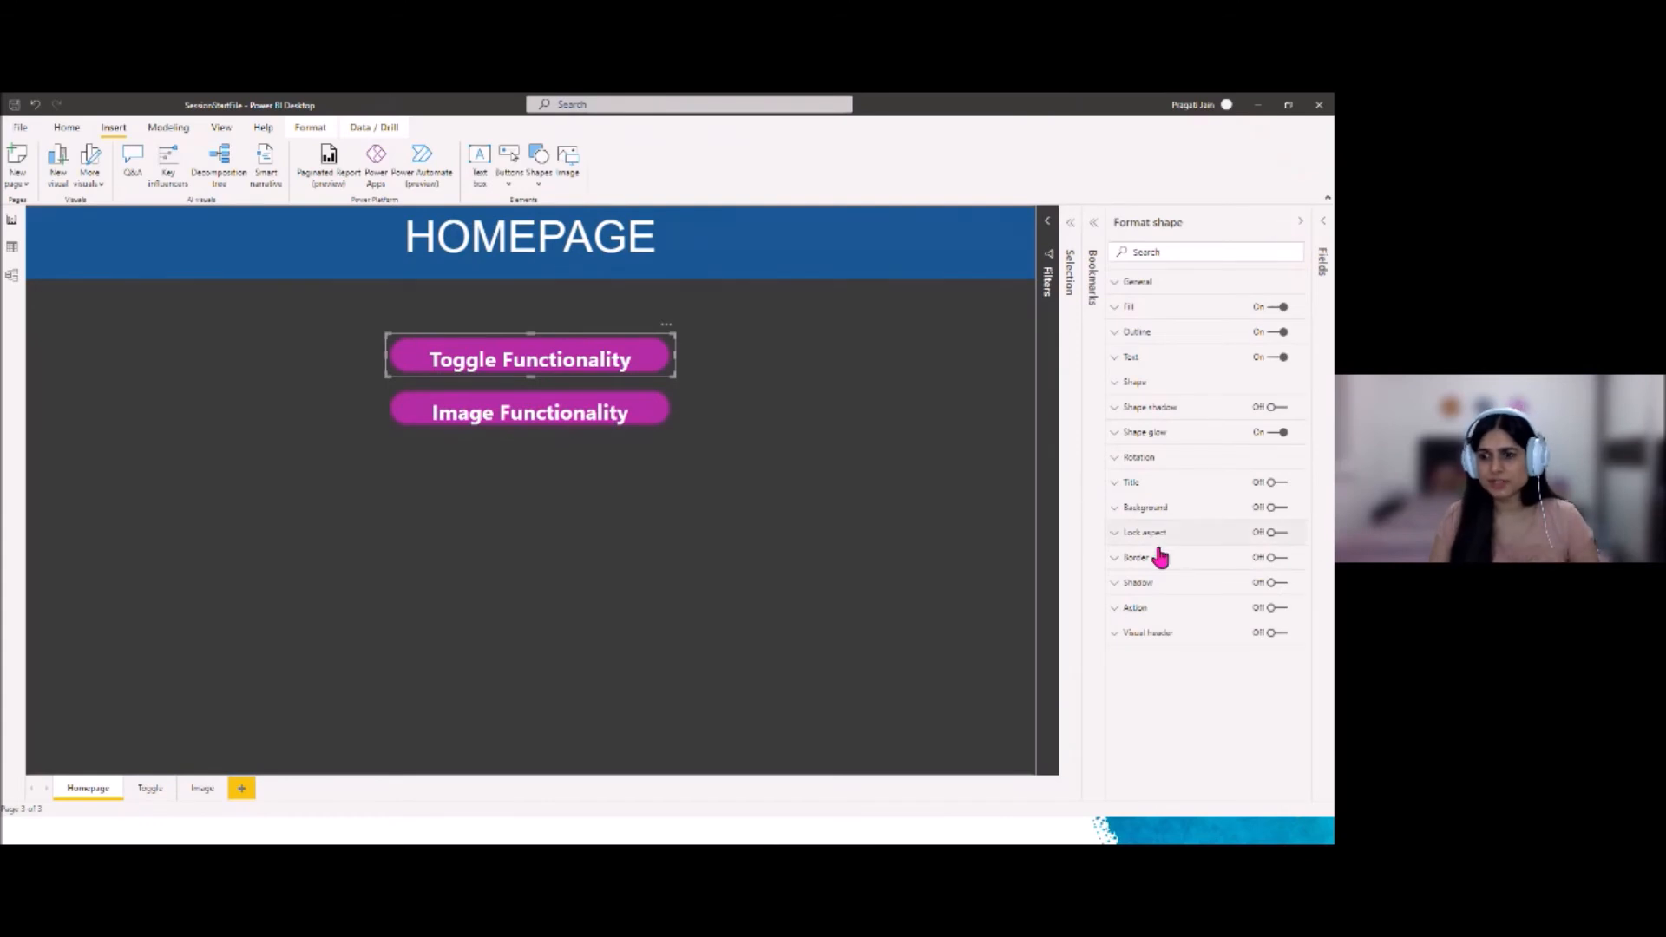
click(1281, 611)
click(1139, 616)
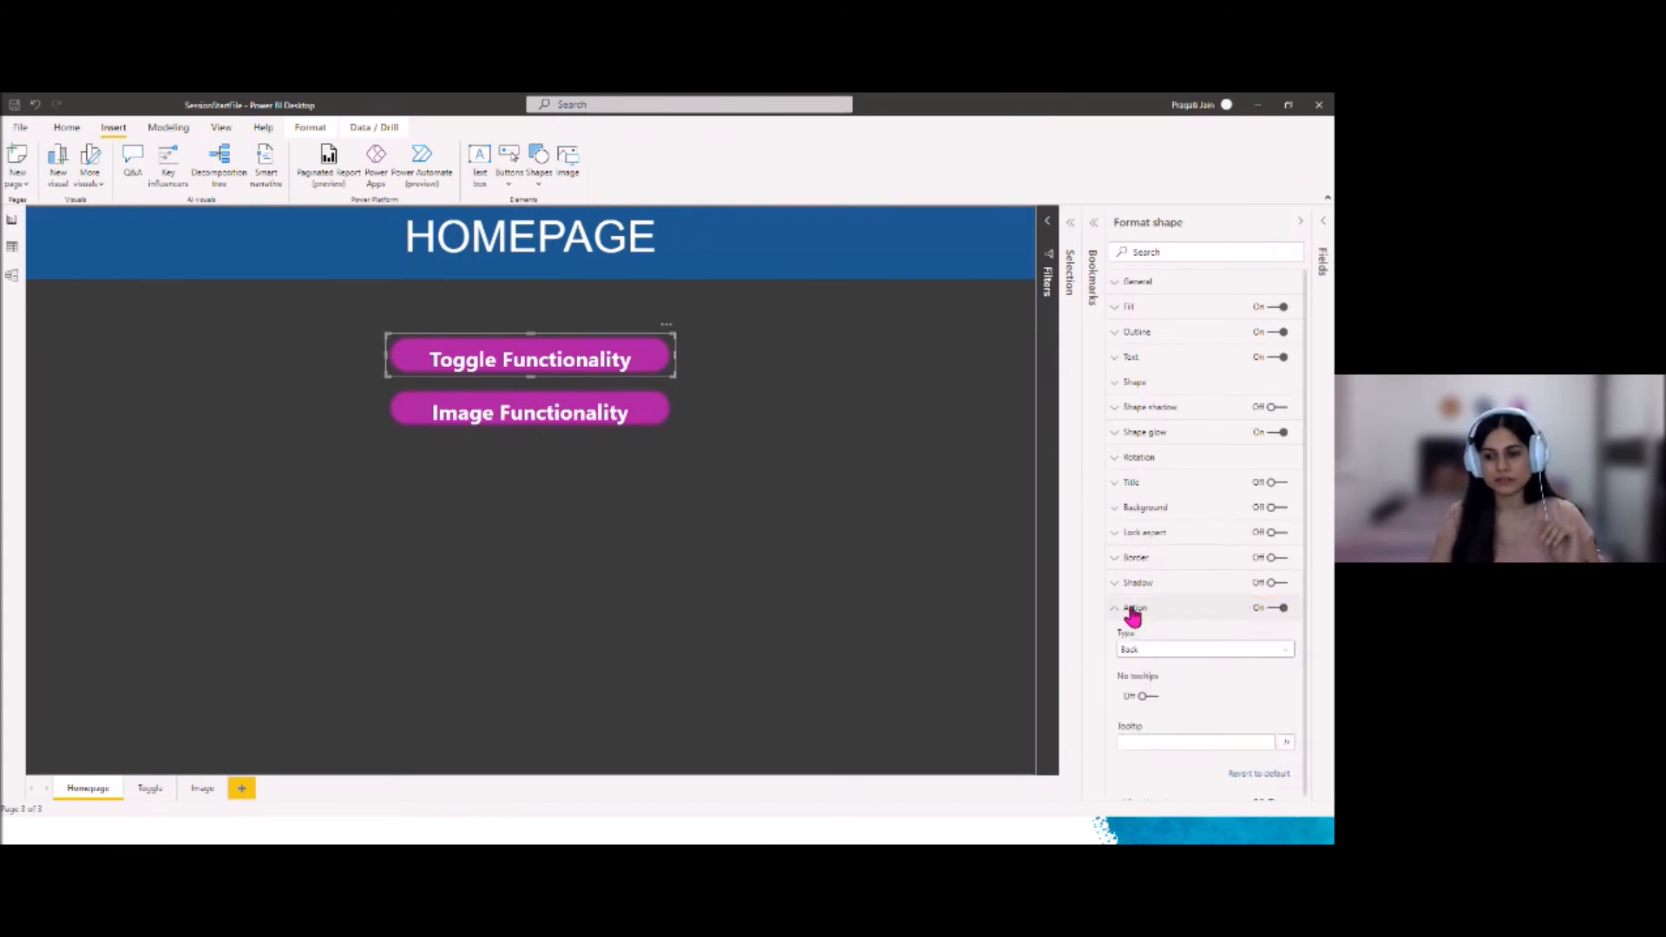
click(1283, 646)
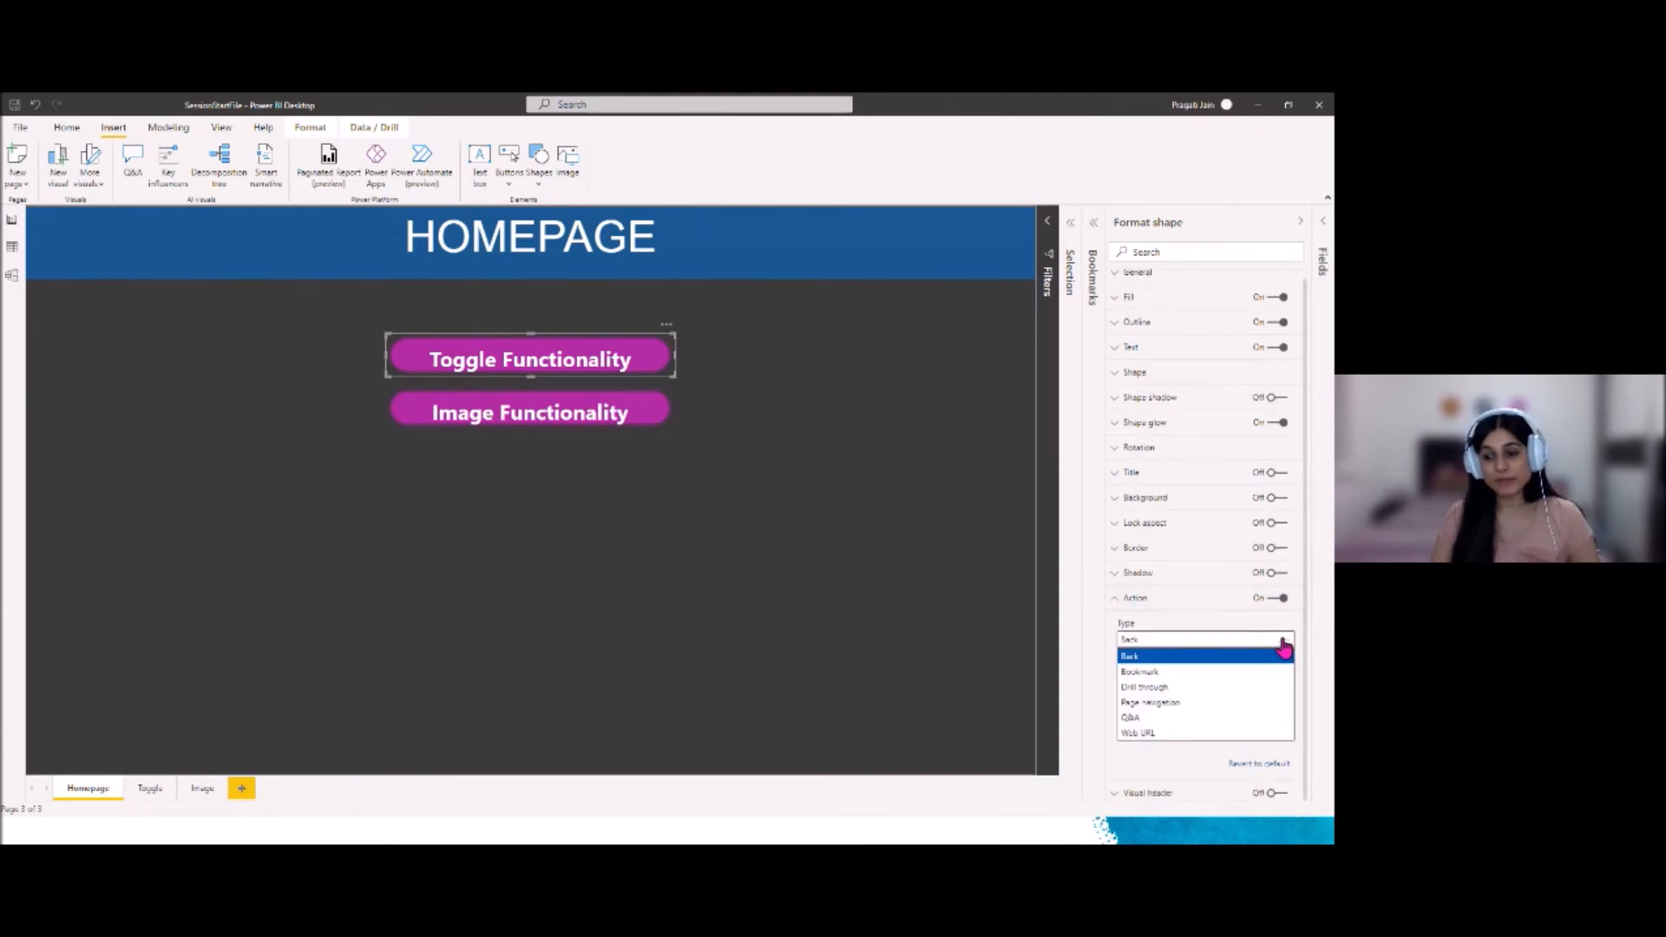
click(1151, 704)
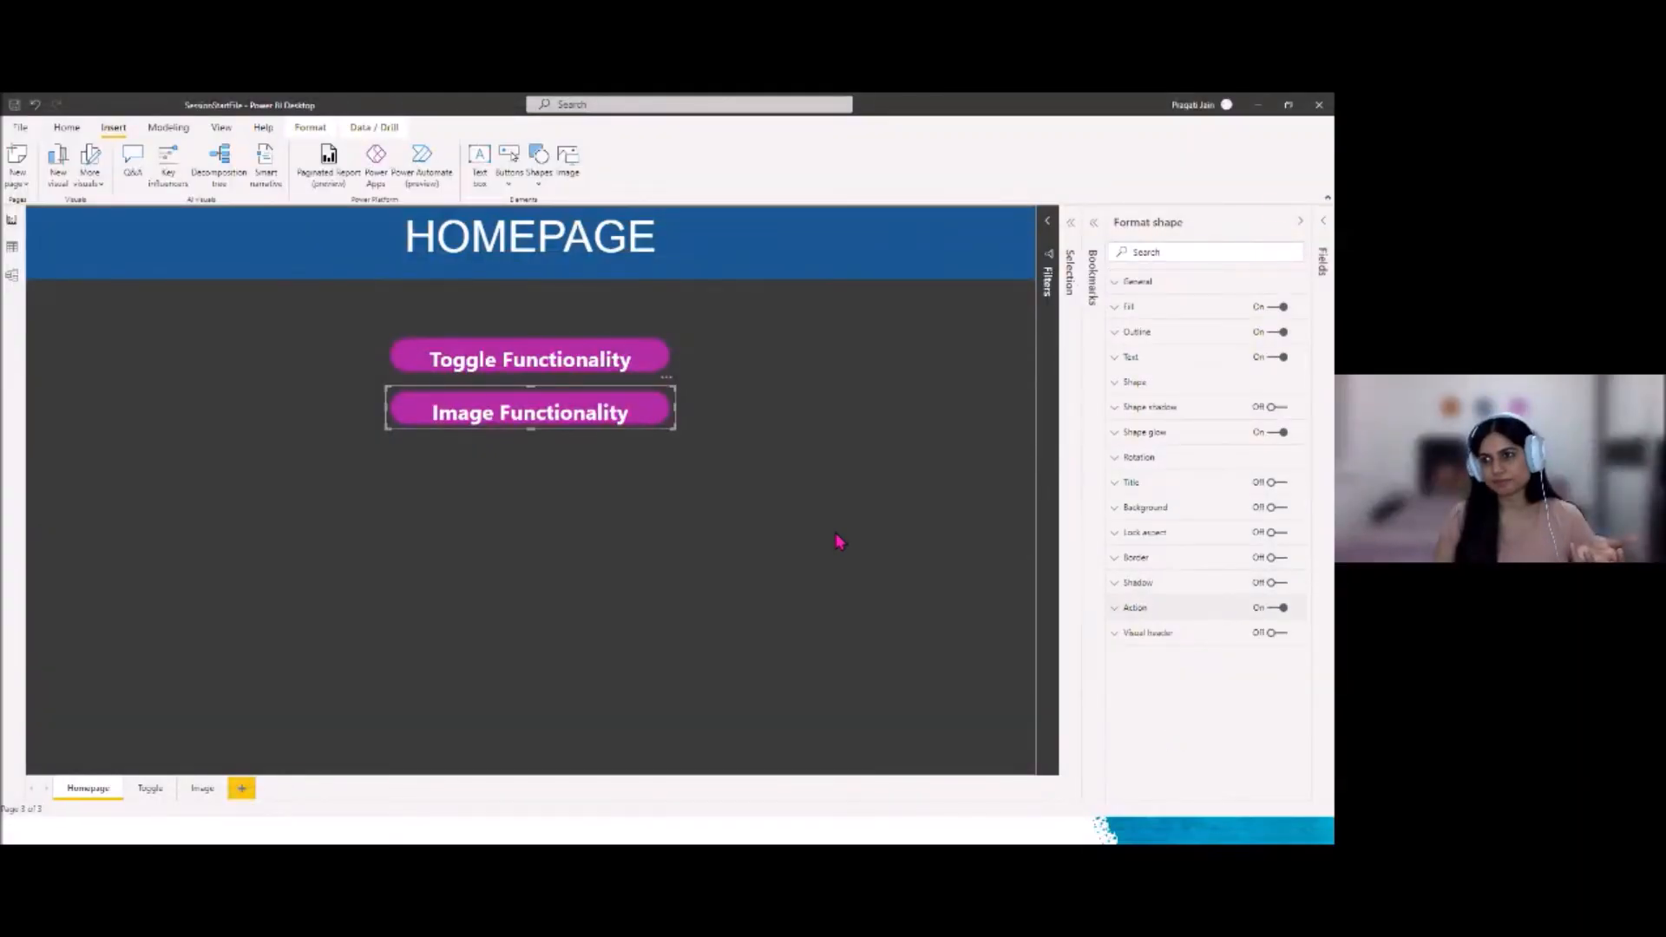
click(840, 543)
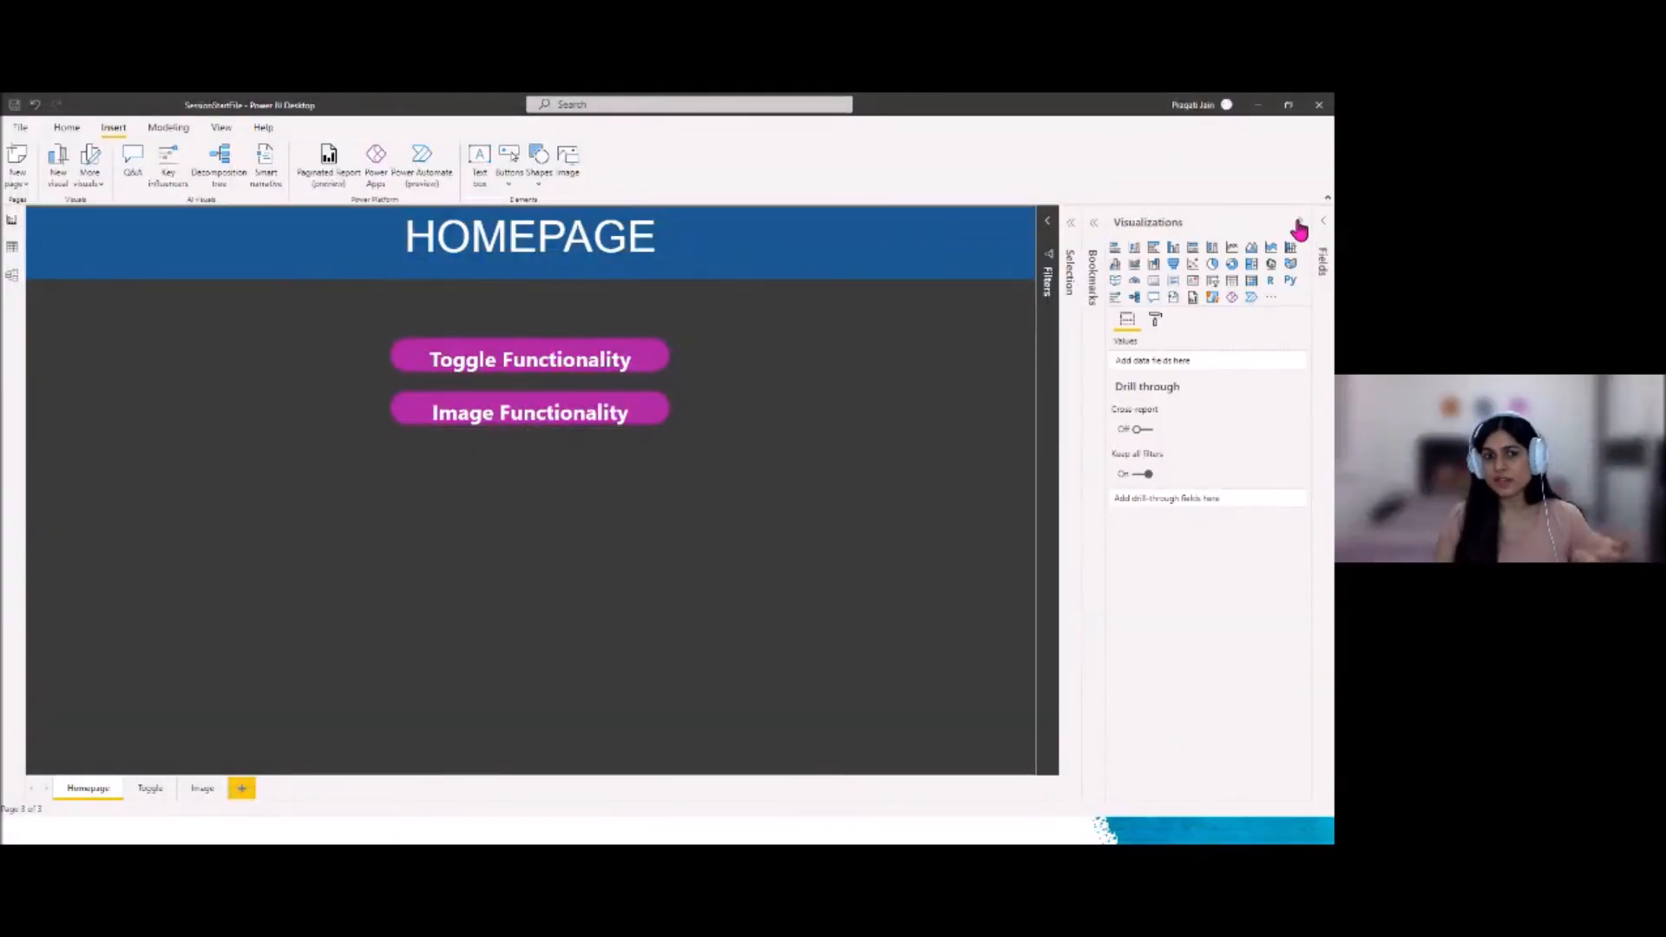
click(1299, 224)
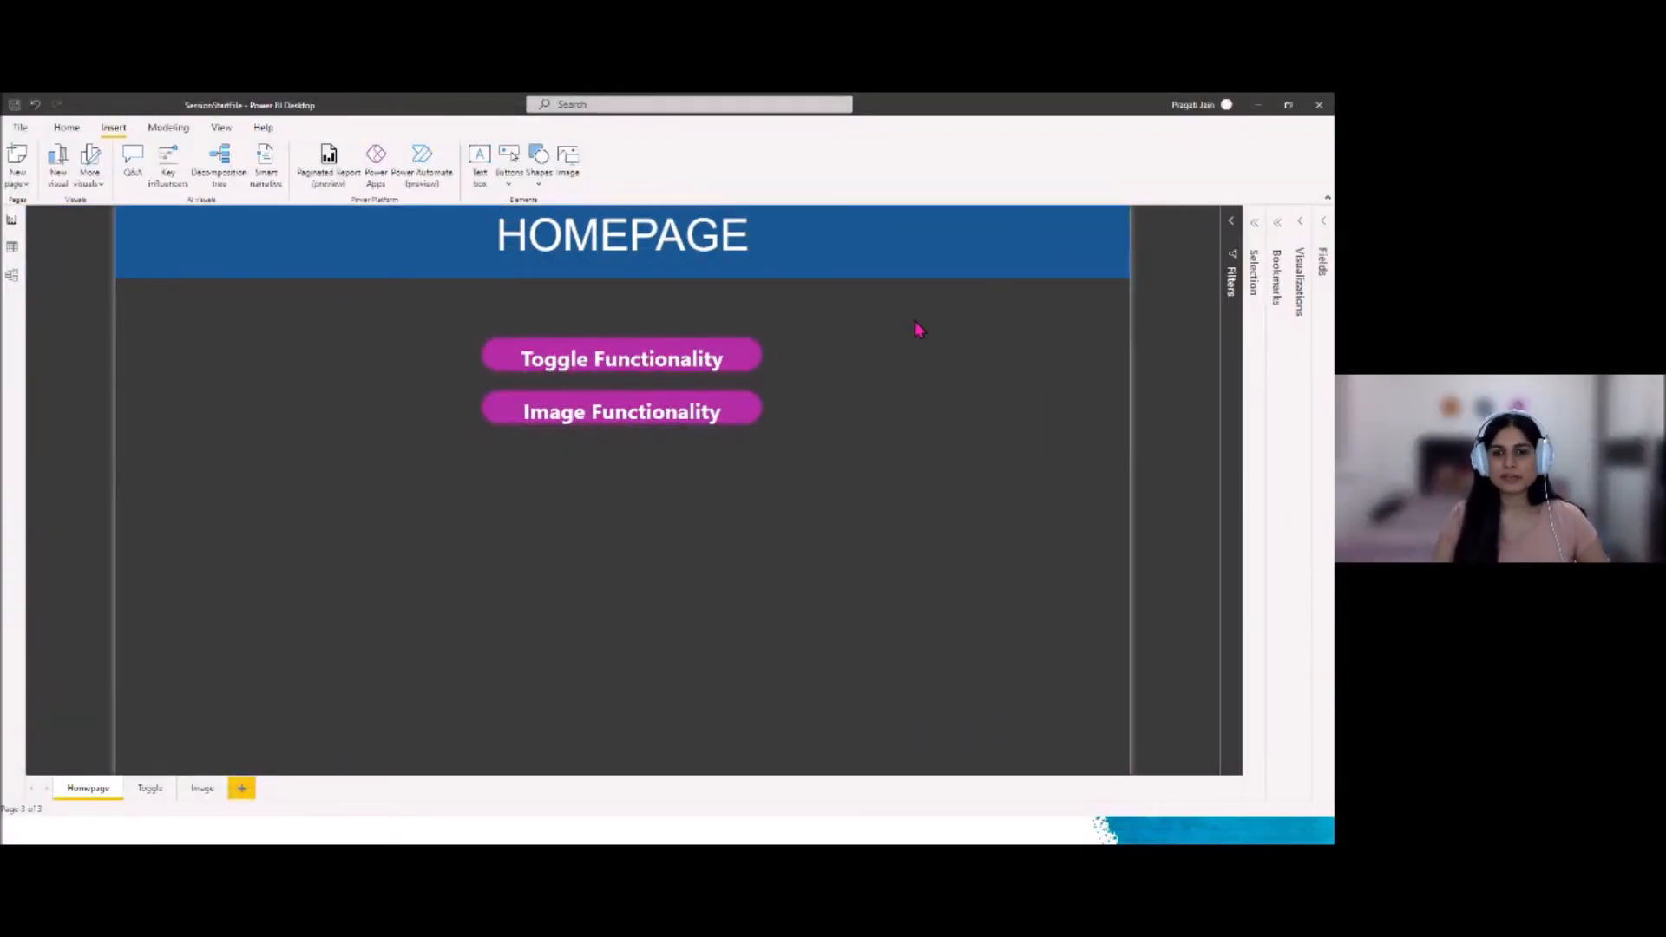
Follow the Toggle Functionality button to the Toggle page and test switching its chart view there and back
ctrl+click(664, 366)
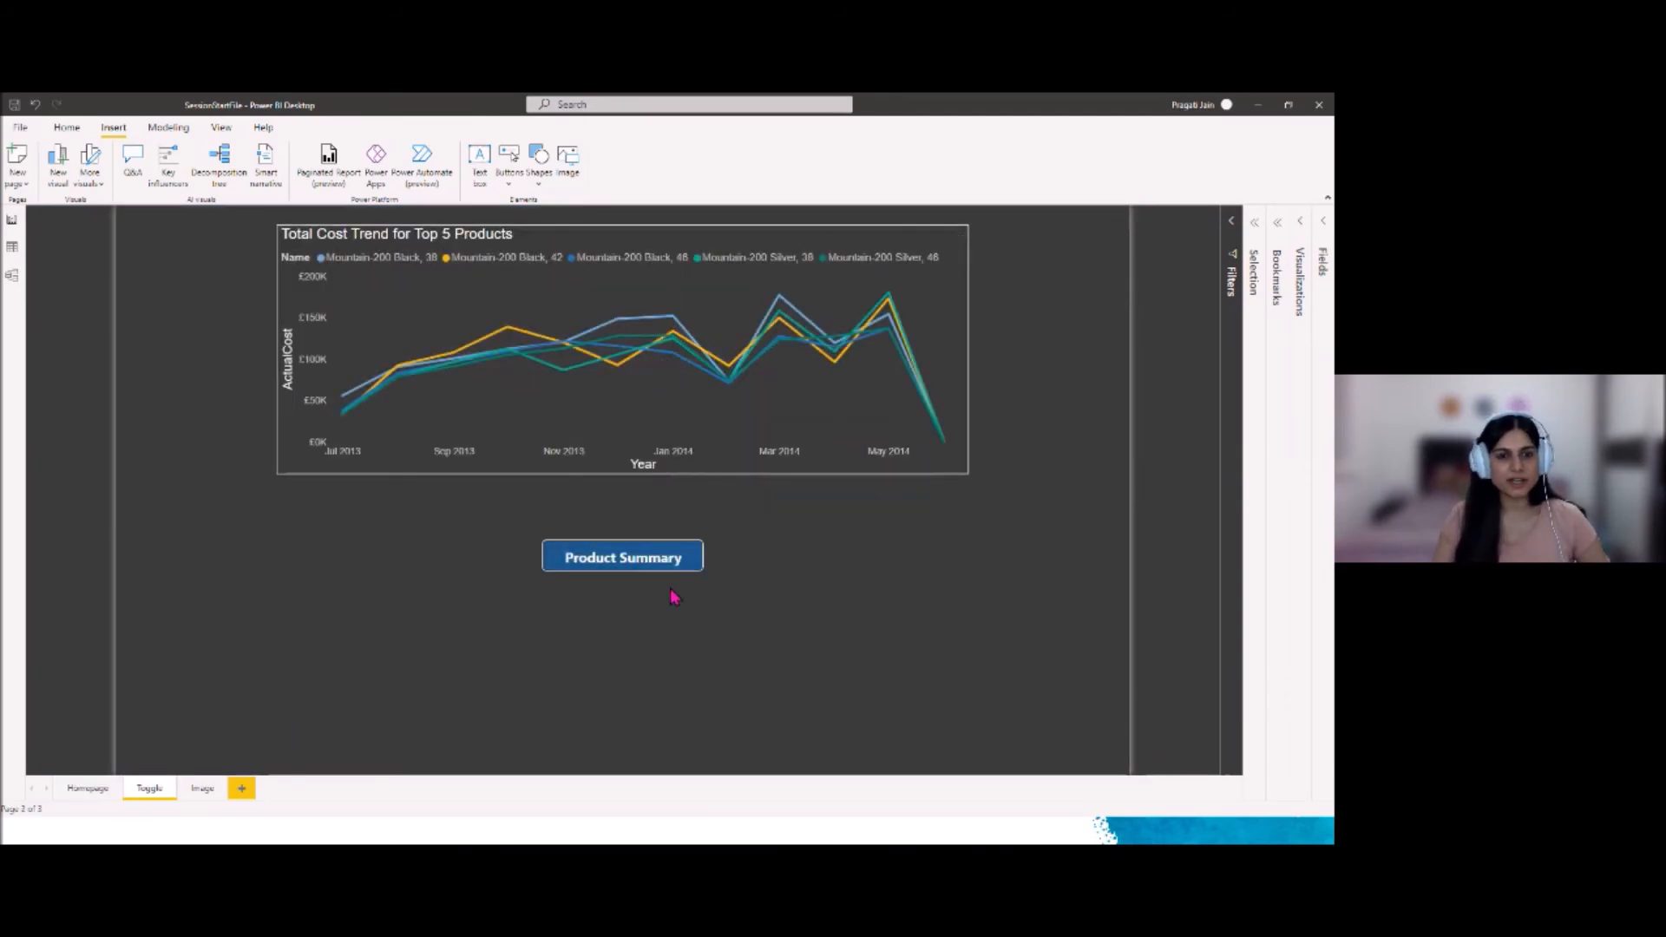
ctrl+click(662, 563)
ctrl+click(664, 562)
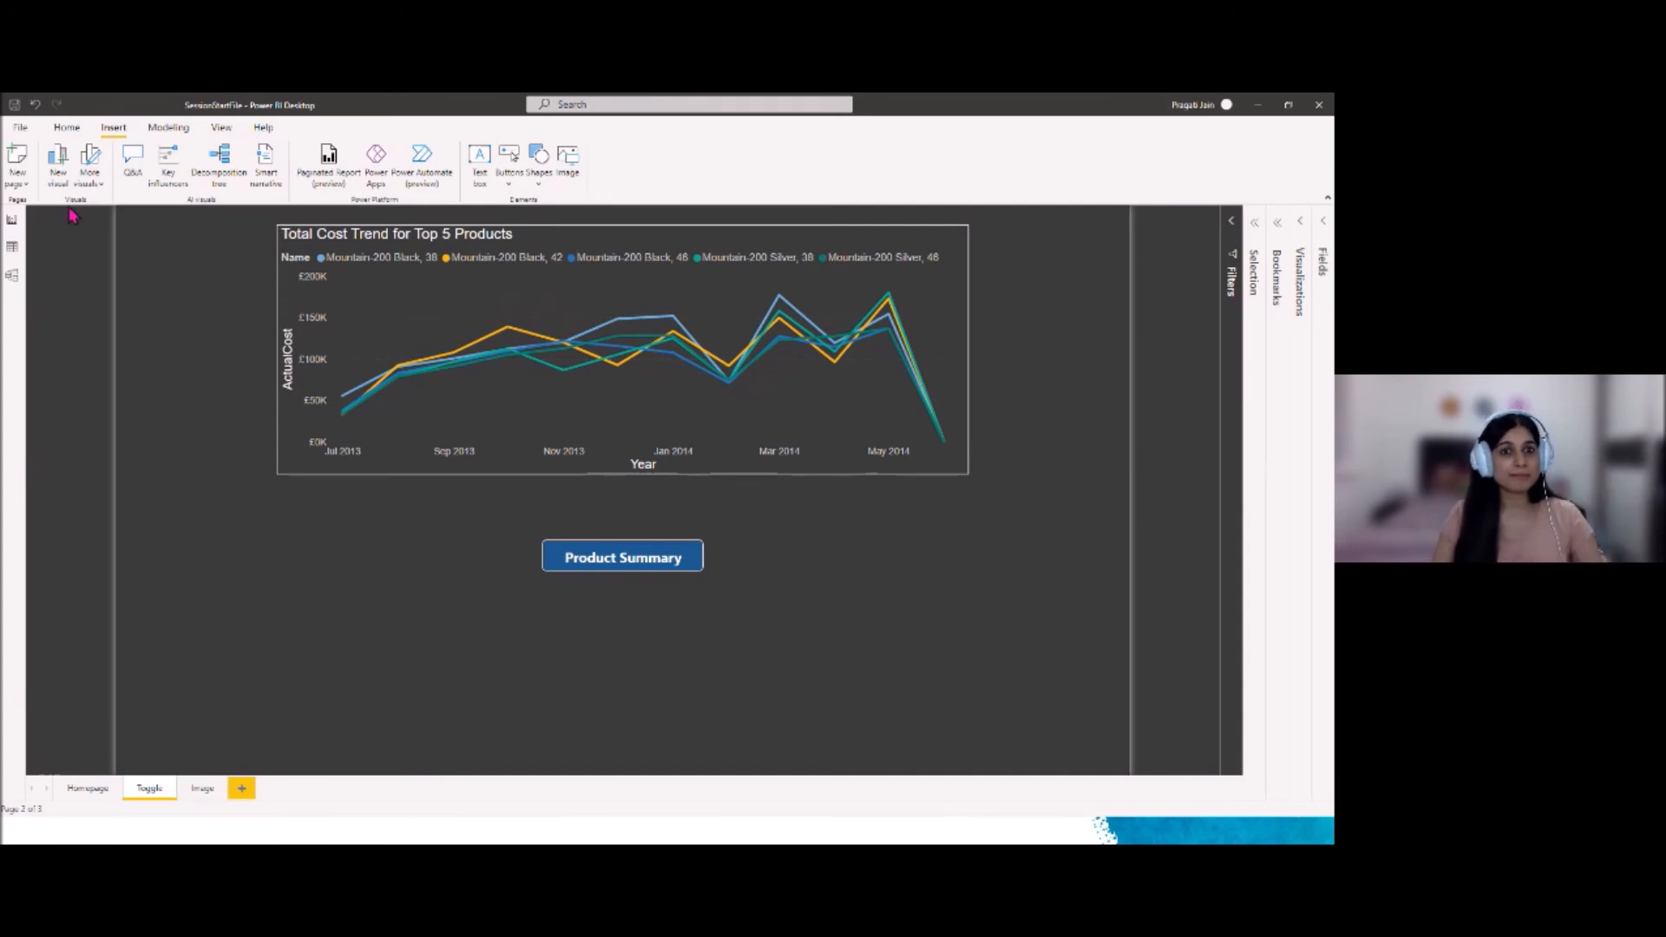
Insert a Back button on the Toggle page
click(516, 187)
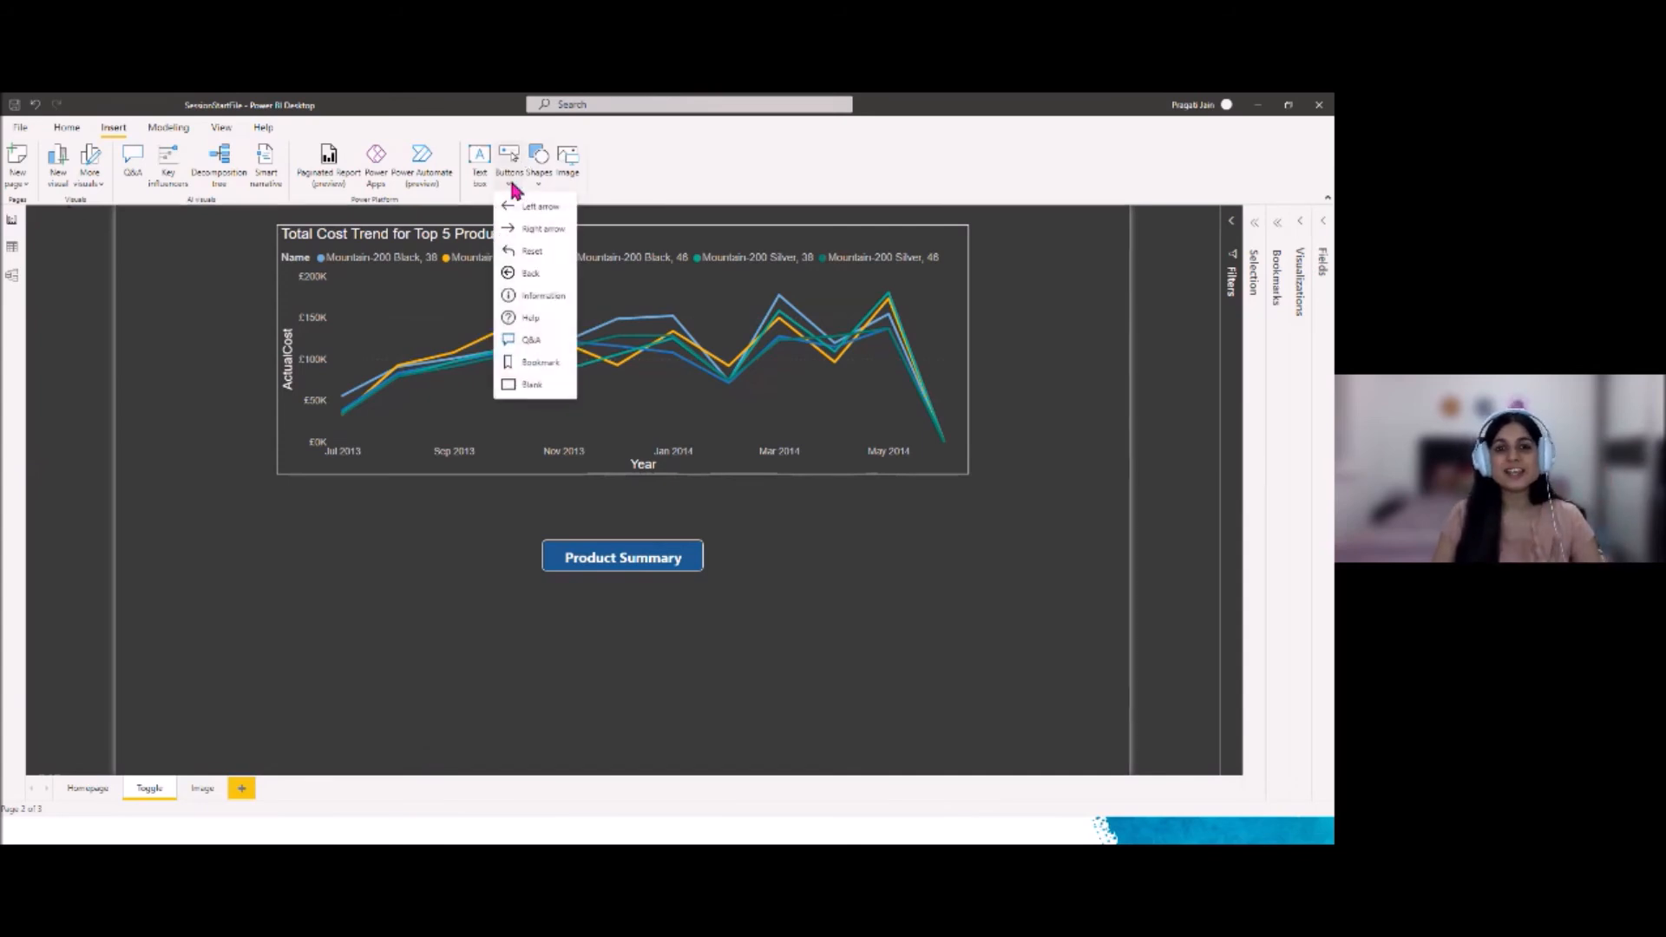
click(531, 274)
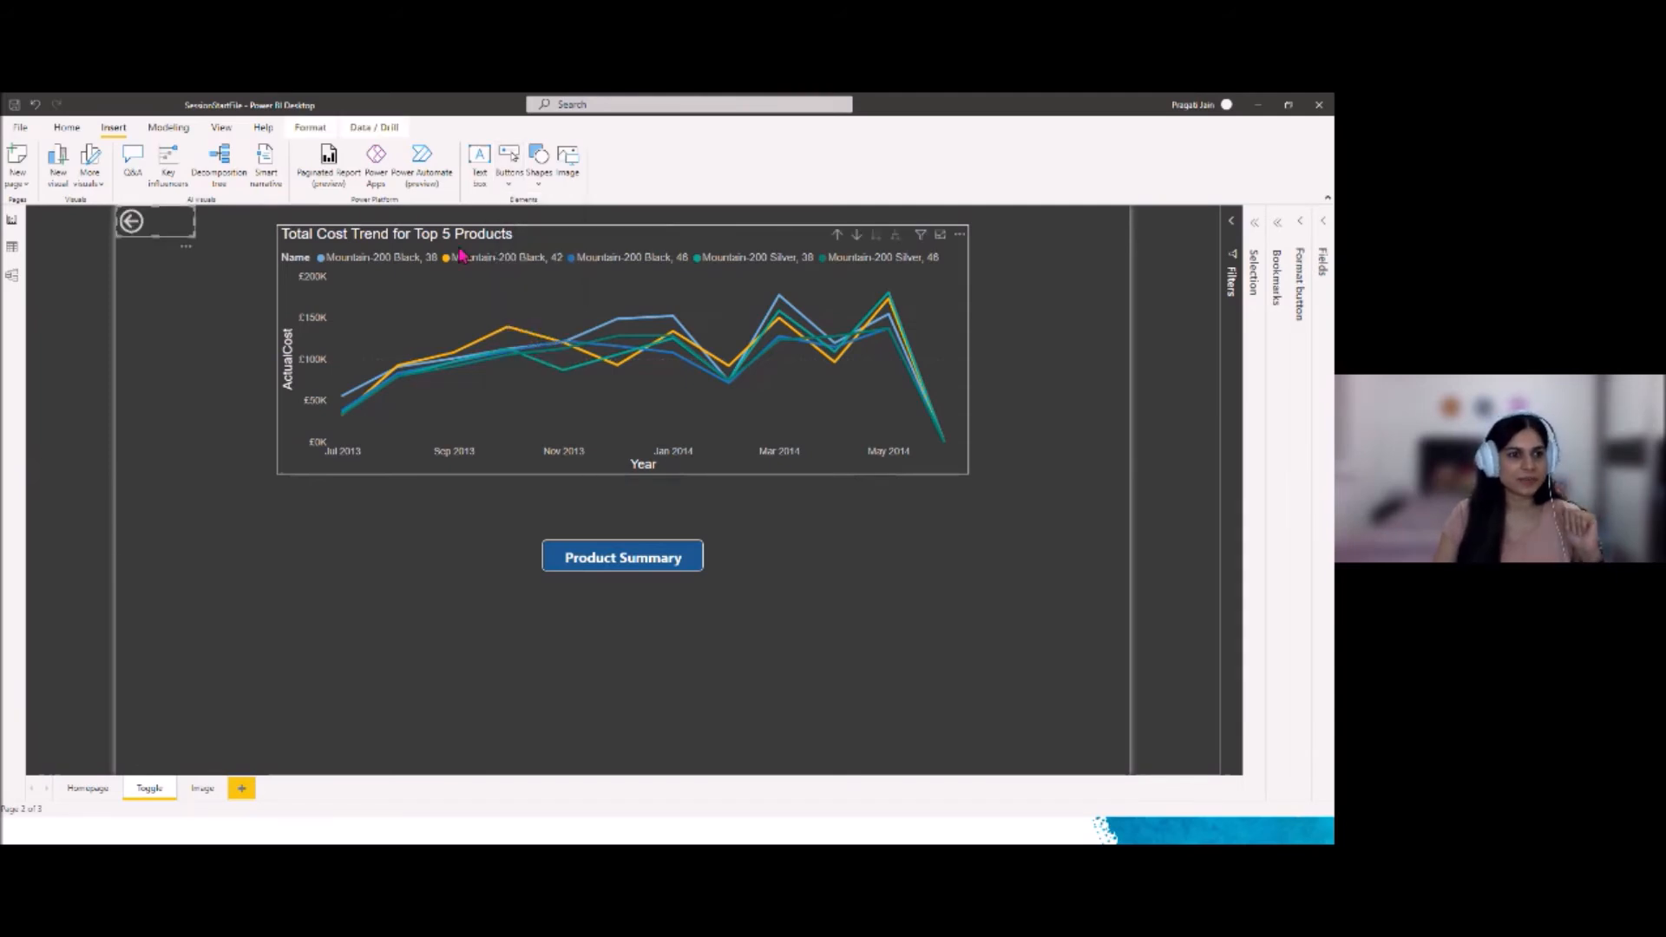
Position the Back button beside the chart on the Toggle page and shrink it to fit its arrow
drag(151, 246, 166, 265)
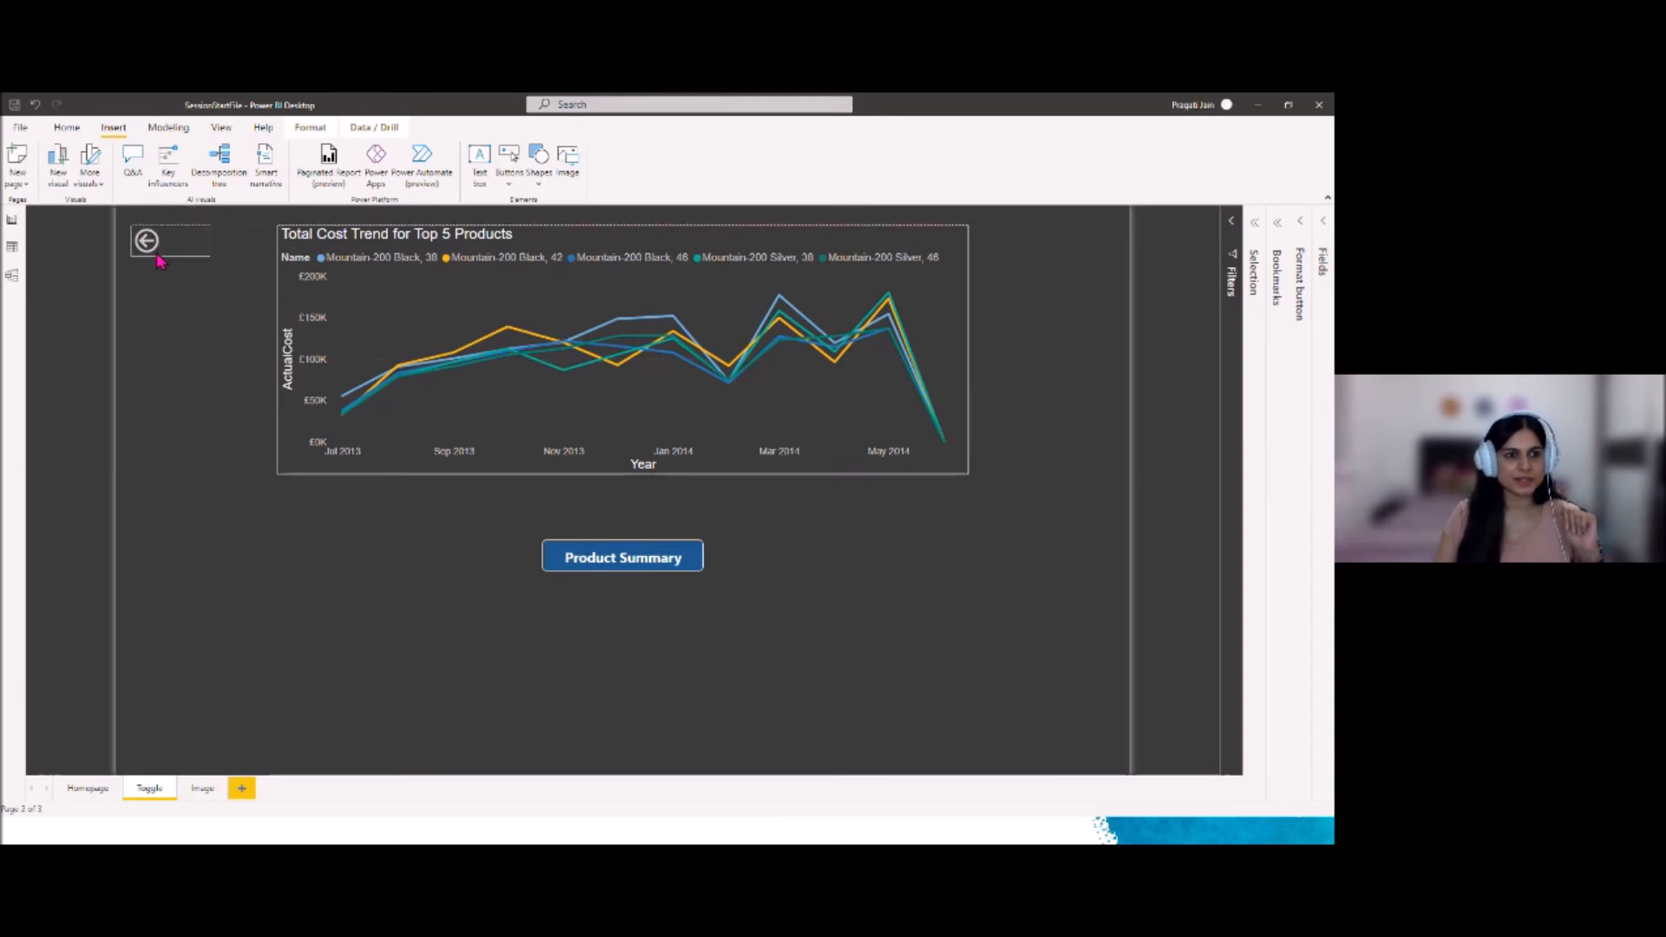
drag(206, 252, 170, 269)
click(180, 386)
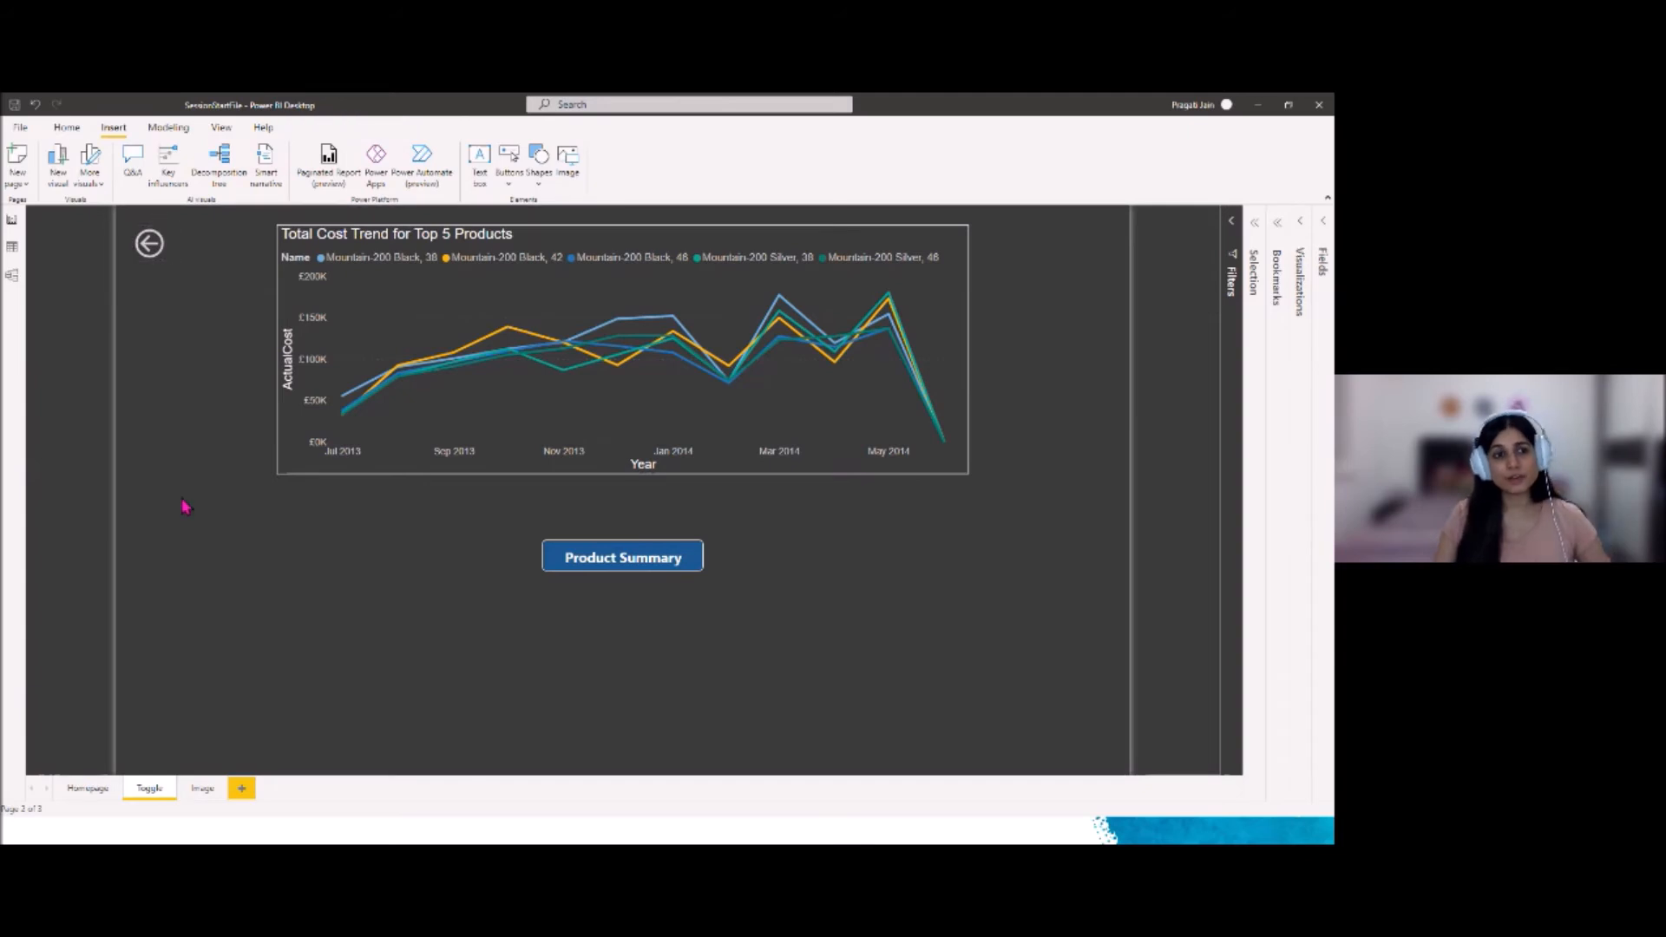
Test navigating between the Toggle page and the Homepage with the Back and Toggle Functionality buttons
ctrl+click(151, 249)
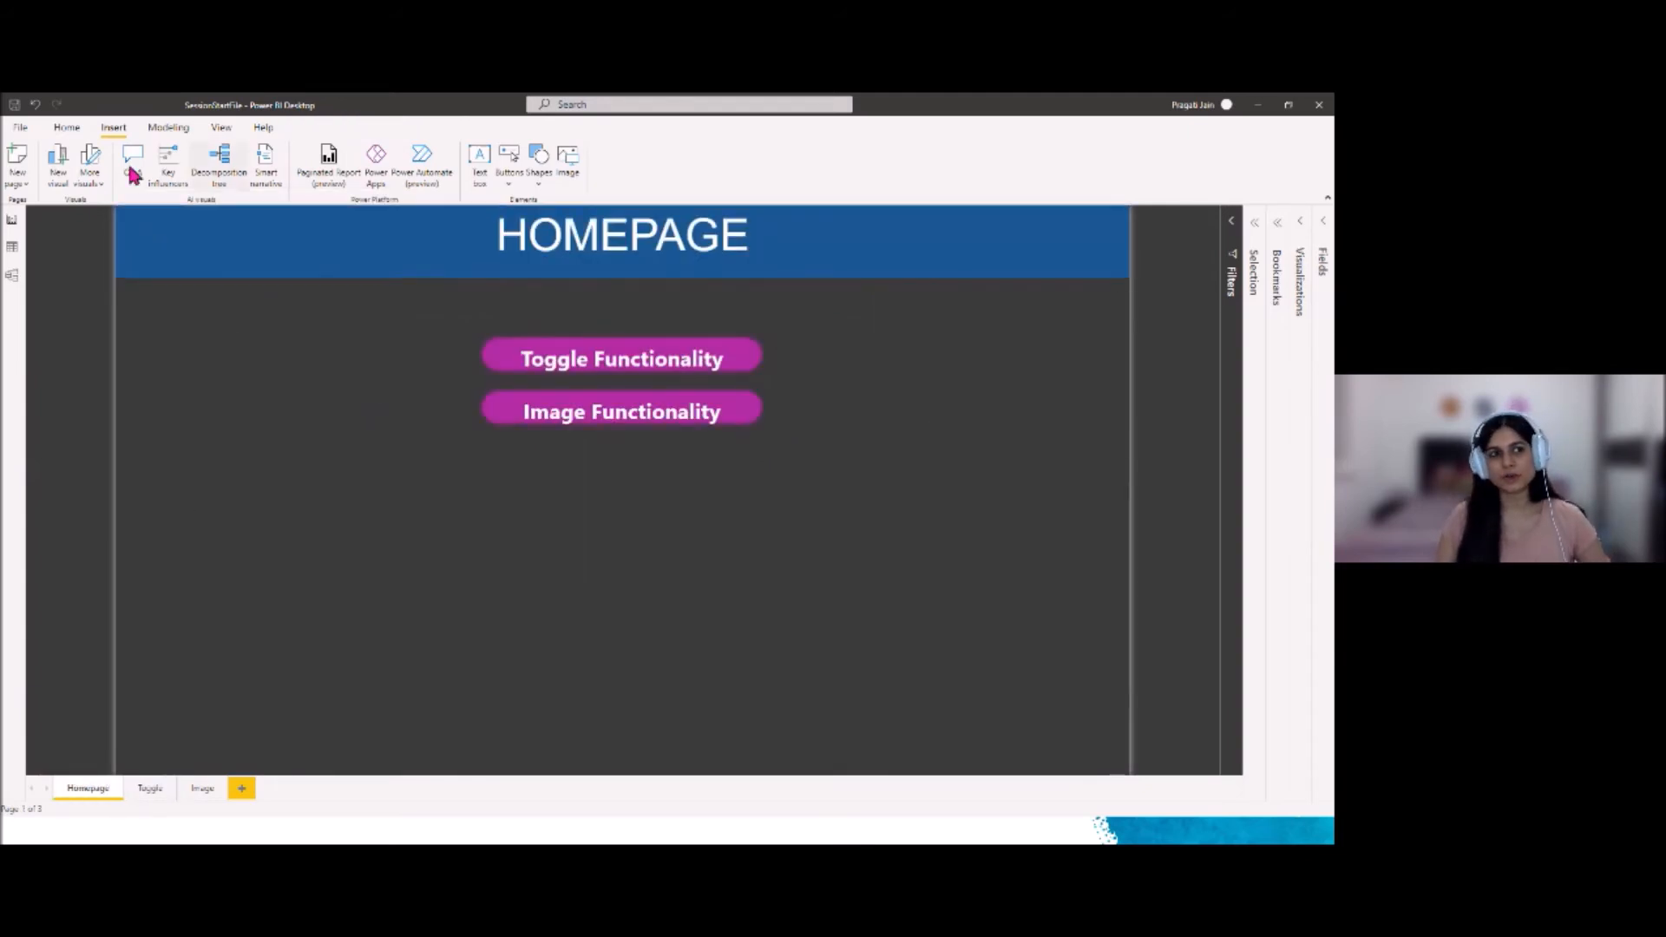
click(67, 127)
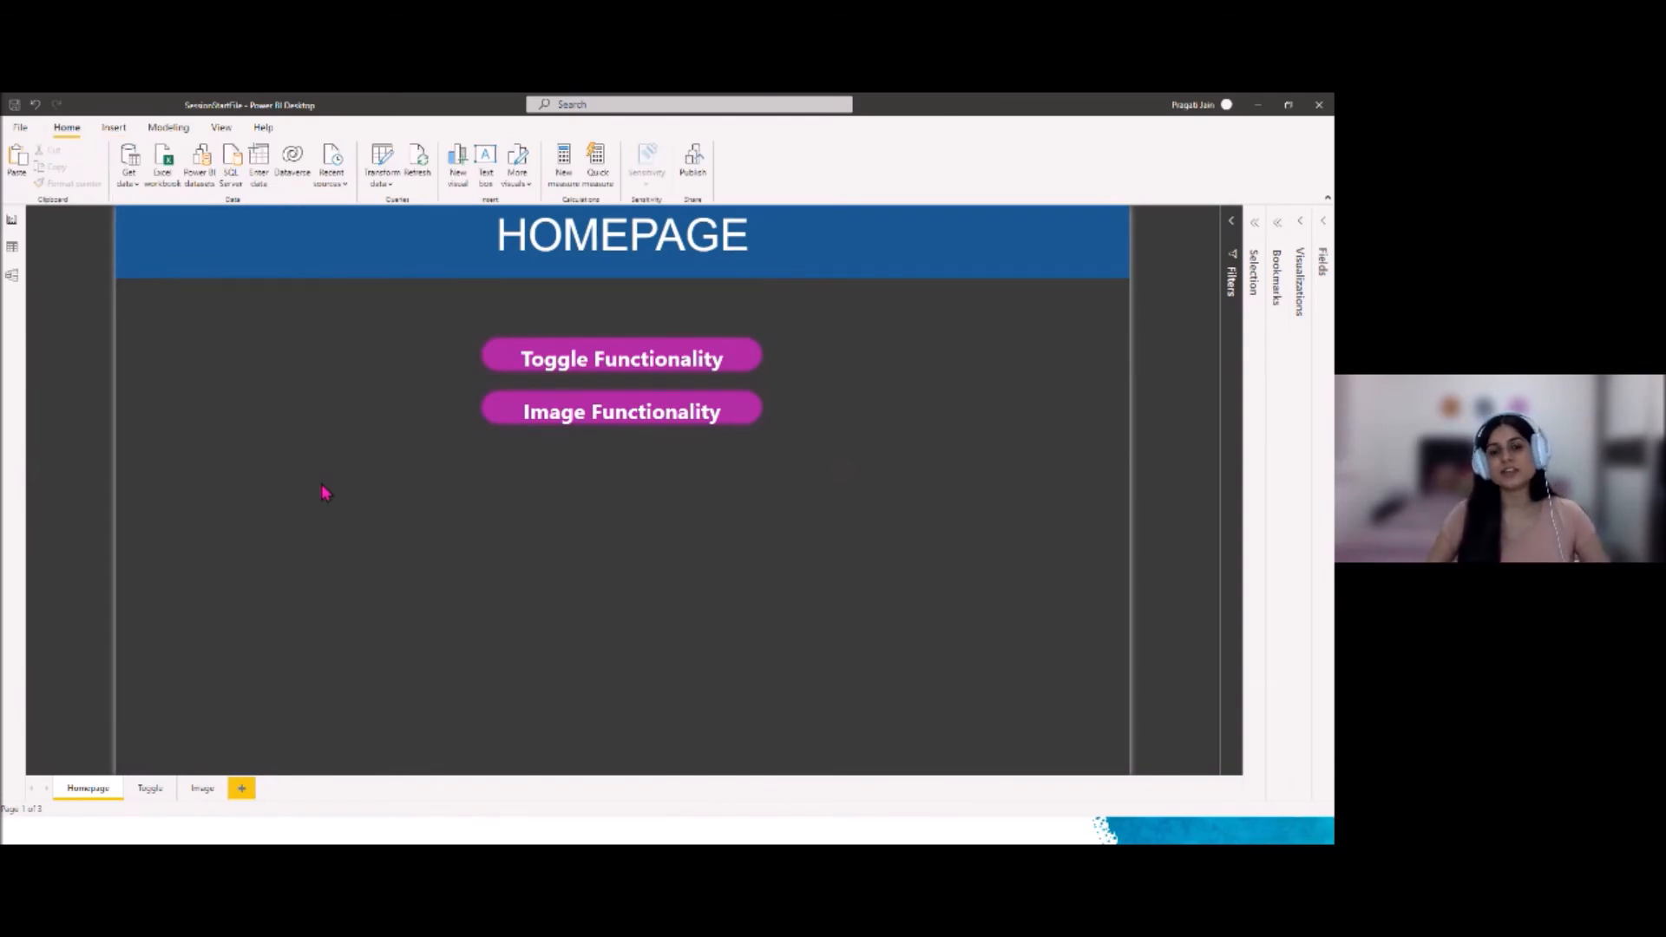
ctrl+click(615, 367)
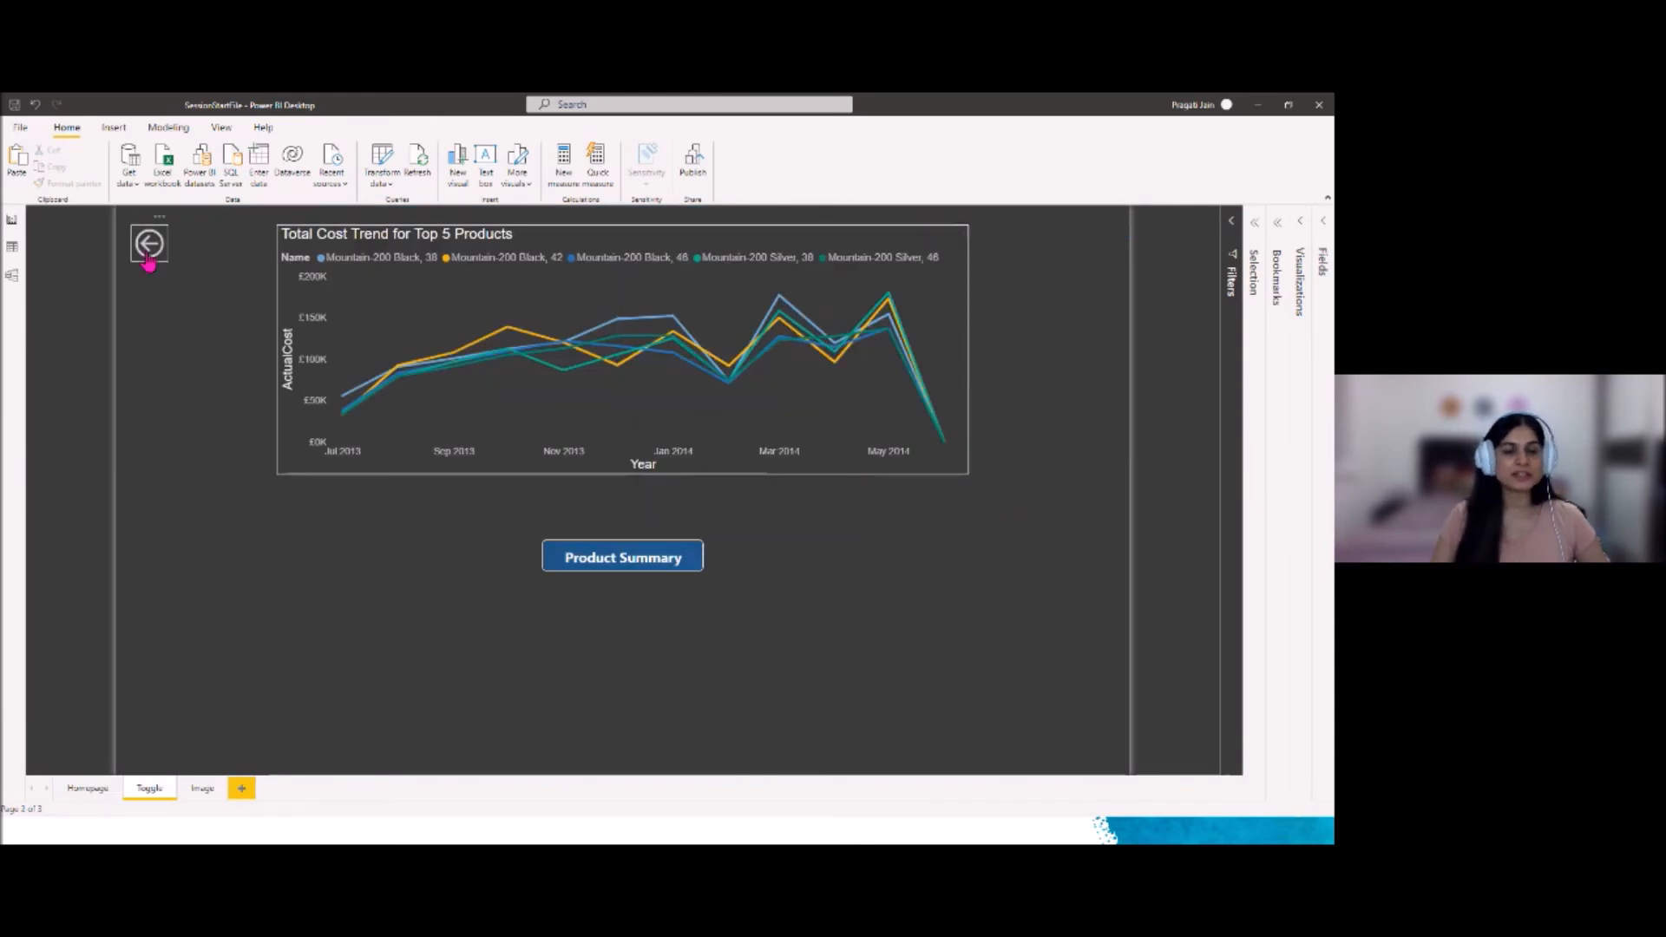
ctrl+click(149, 261)
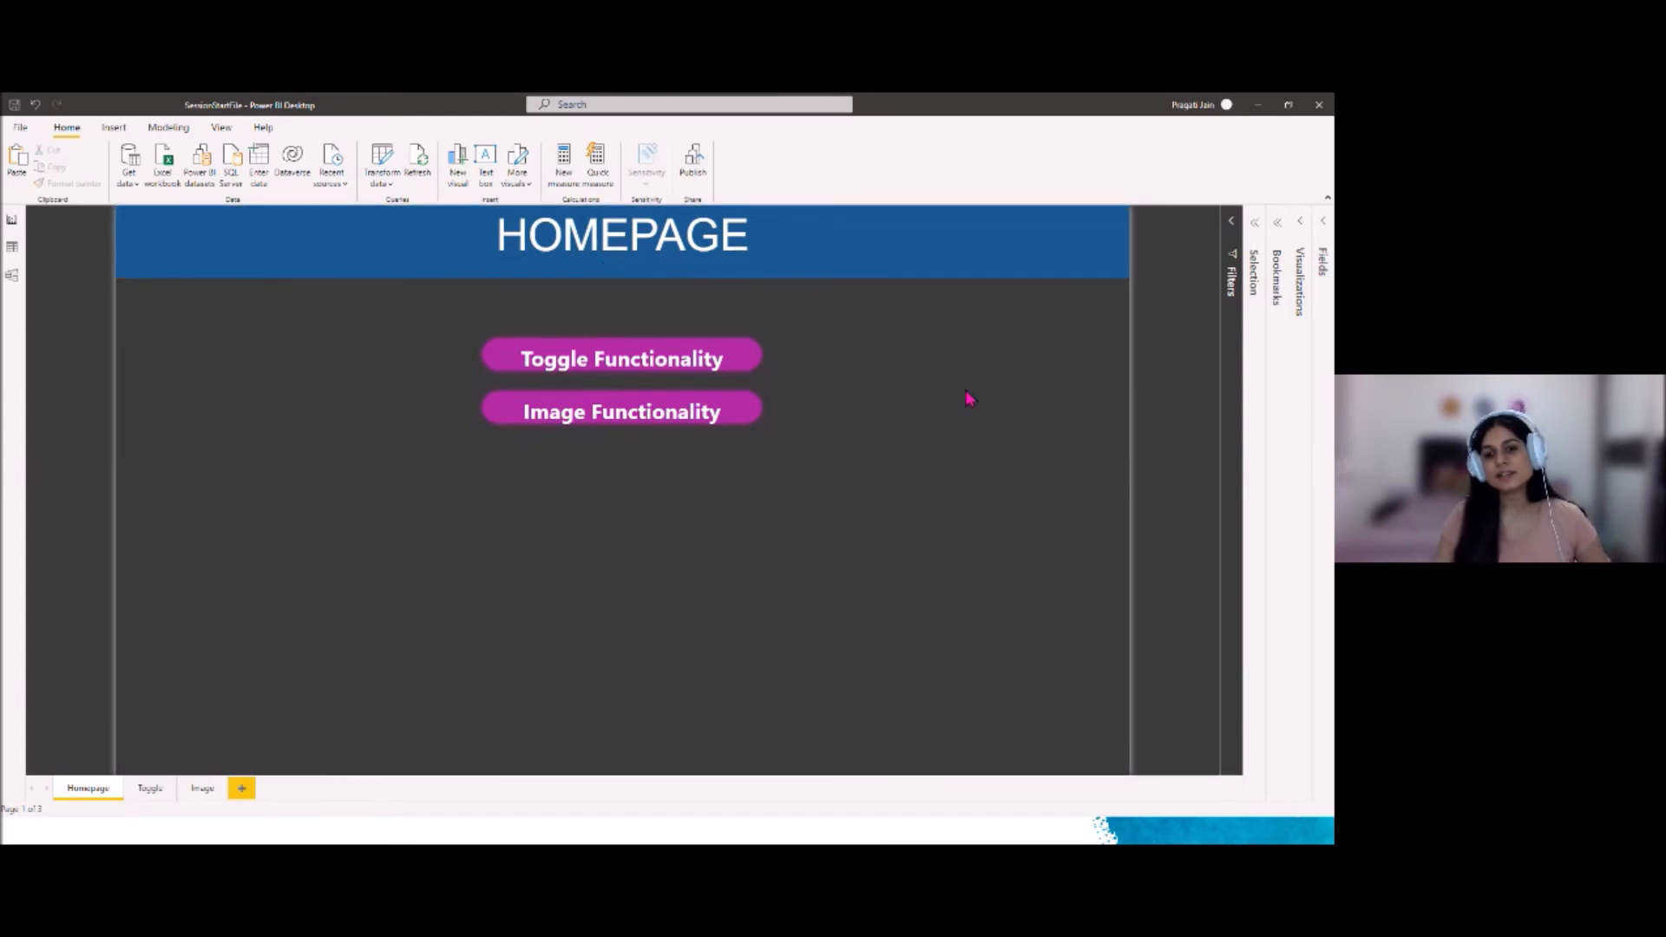
Follow the Image Functionality button to the Image page and test switching between the bar, pie and line charts
ctrl+click(569, 424)
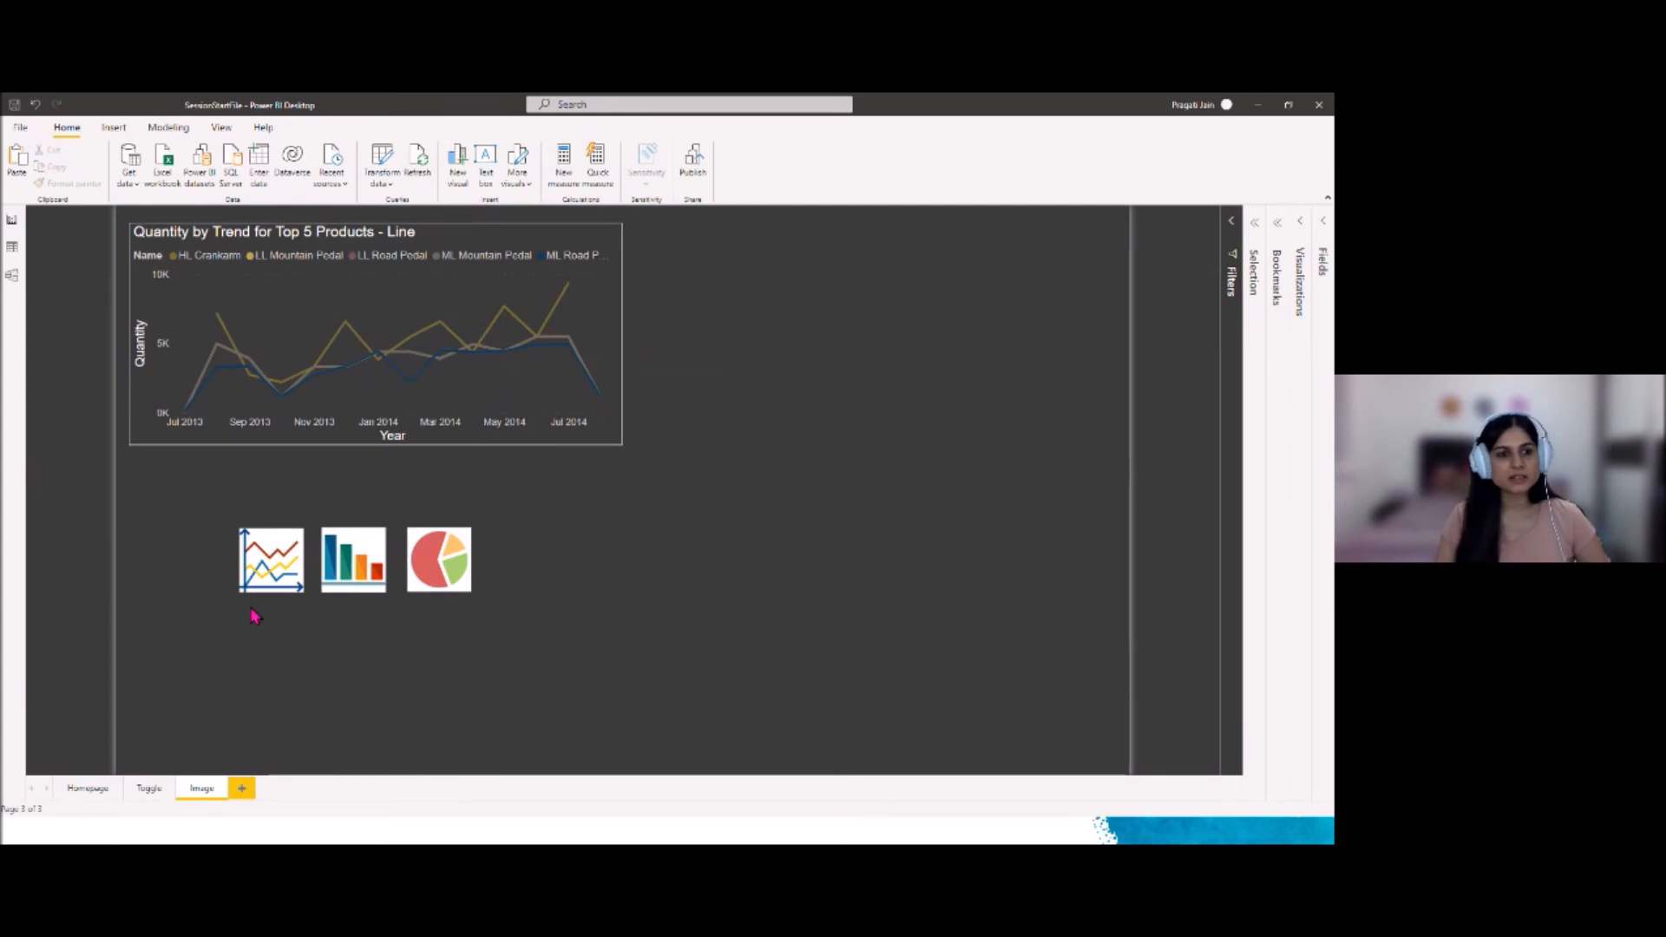
ctrl+click(349, 582)
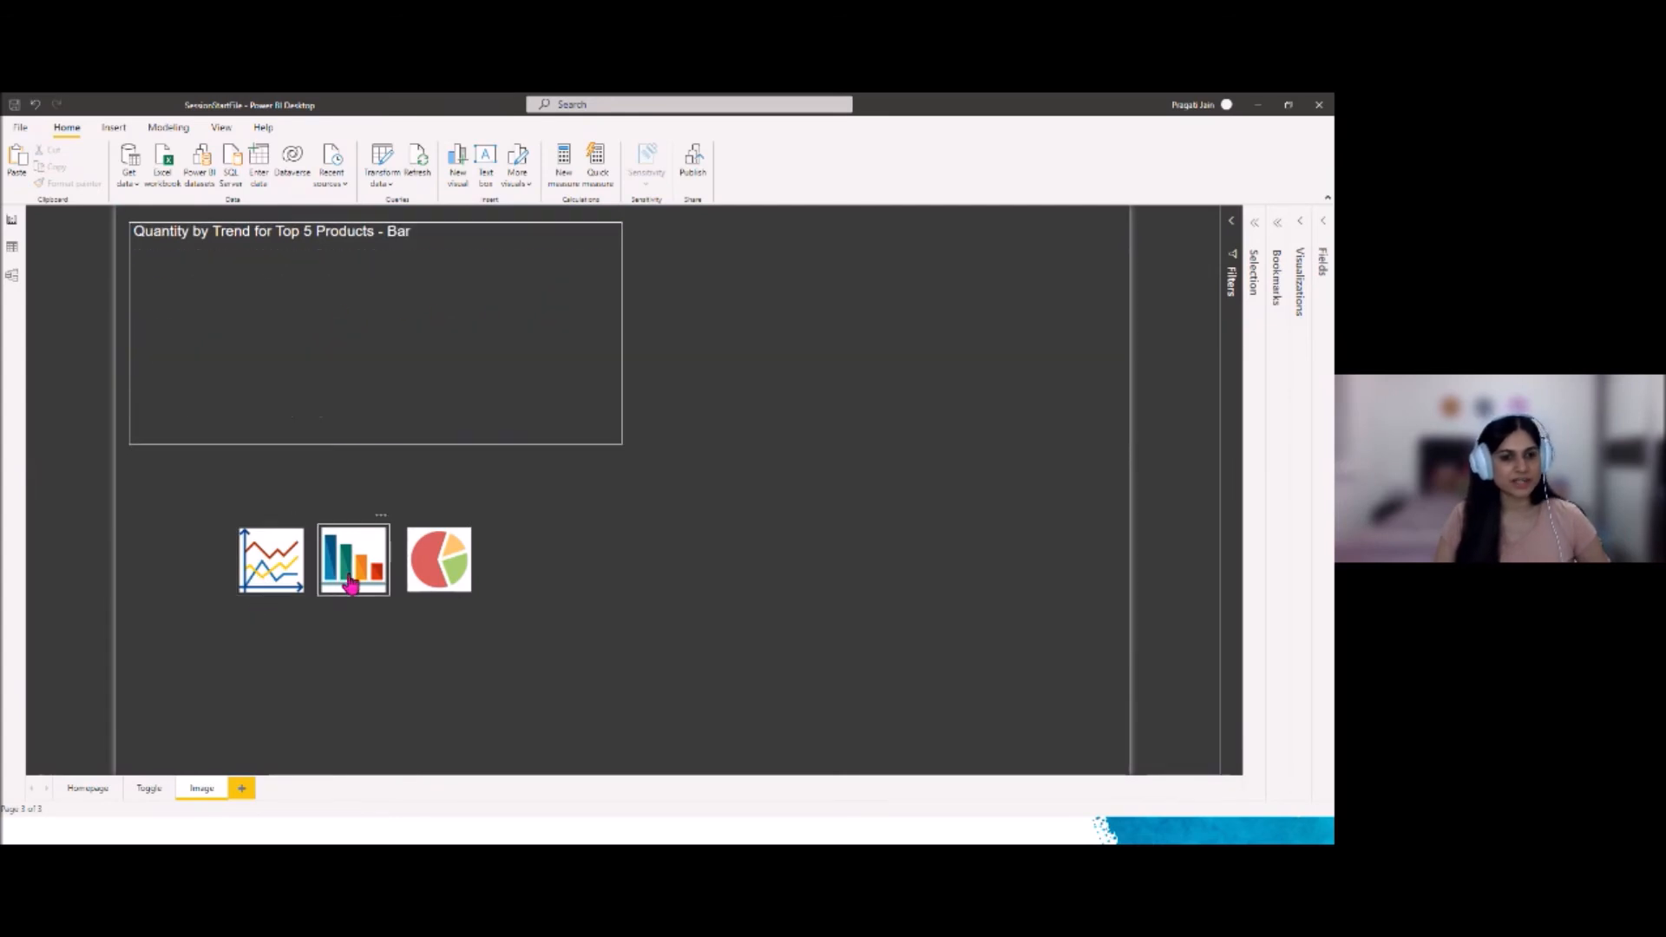
ctrl+click(451, 581)
ctrl+click(371, 580)
ctrl+click(263, 583)
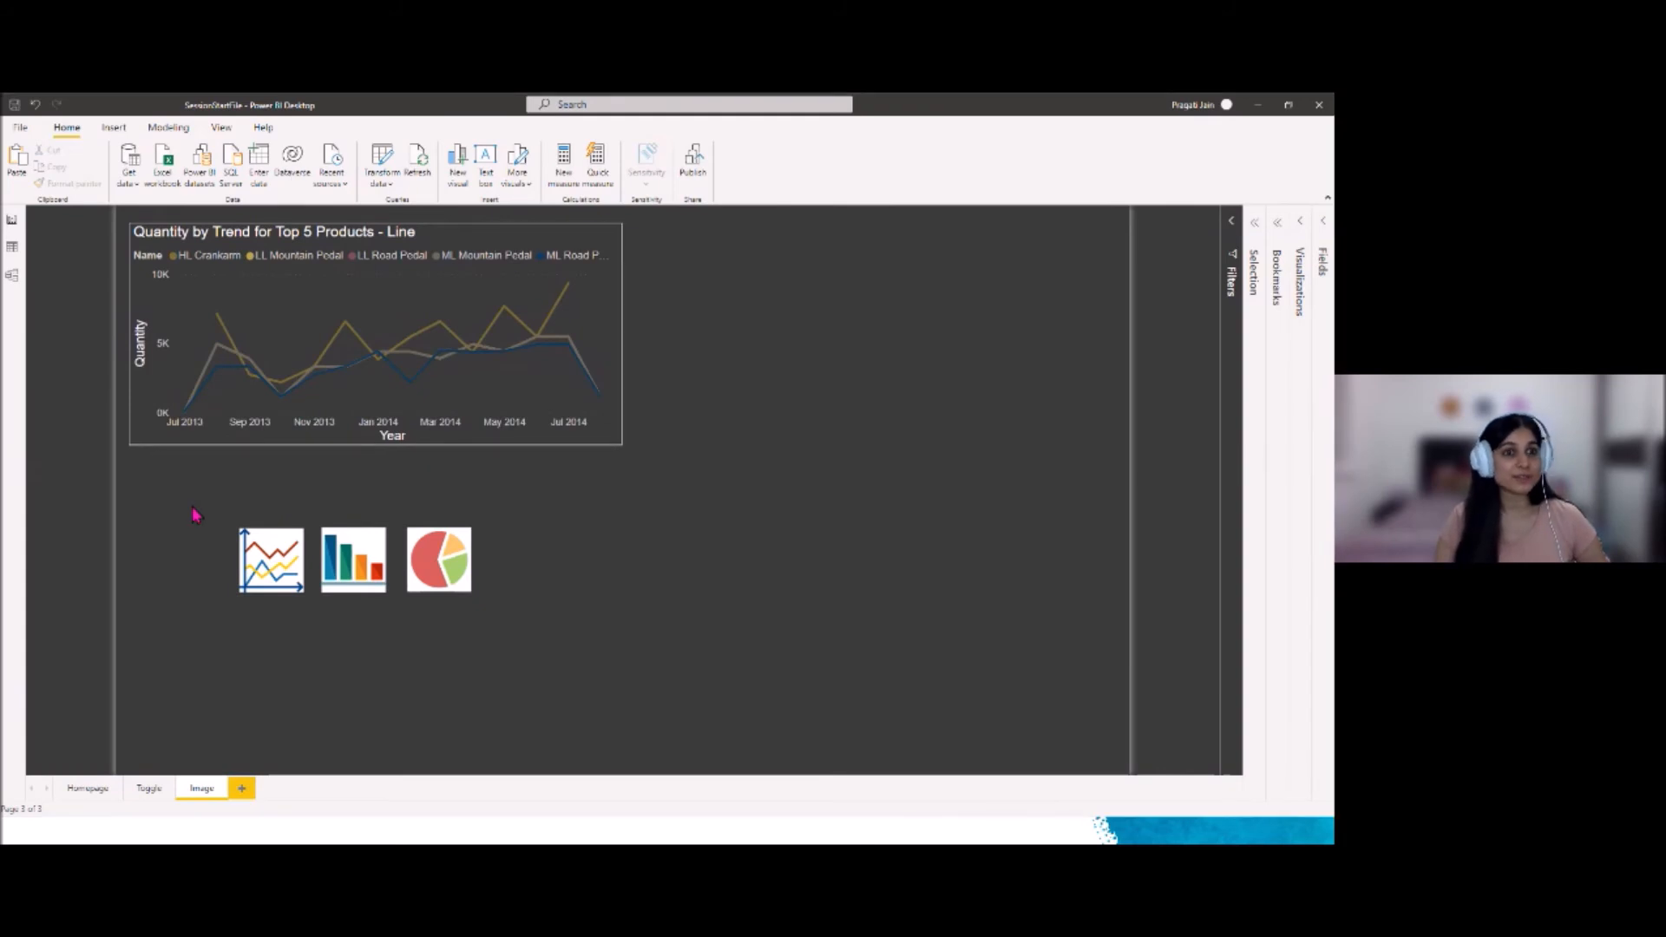
Insert a Back button on the Image page and place it in the empty area at the page's upper right
click(114, 128)
click(510, 166)
click(532, 273)
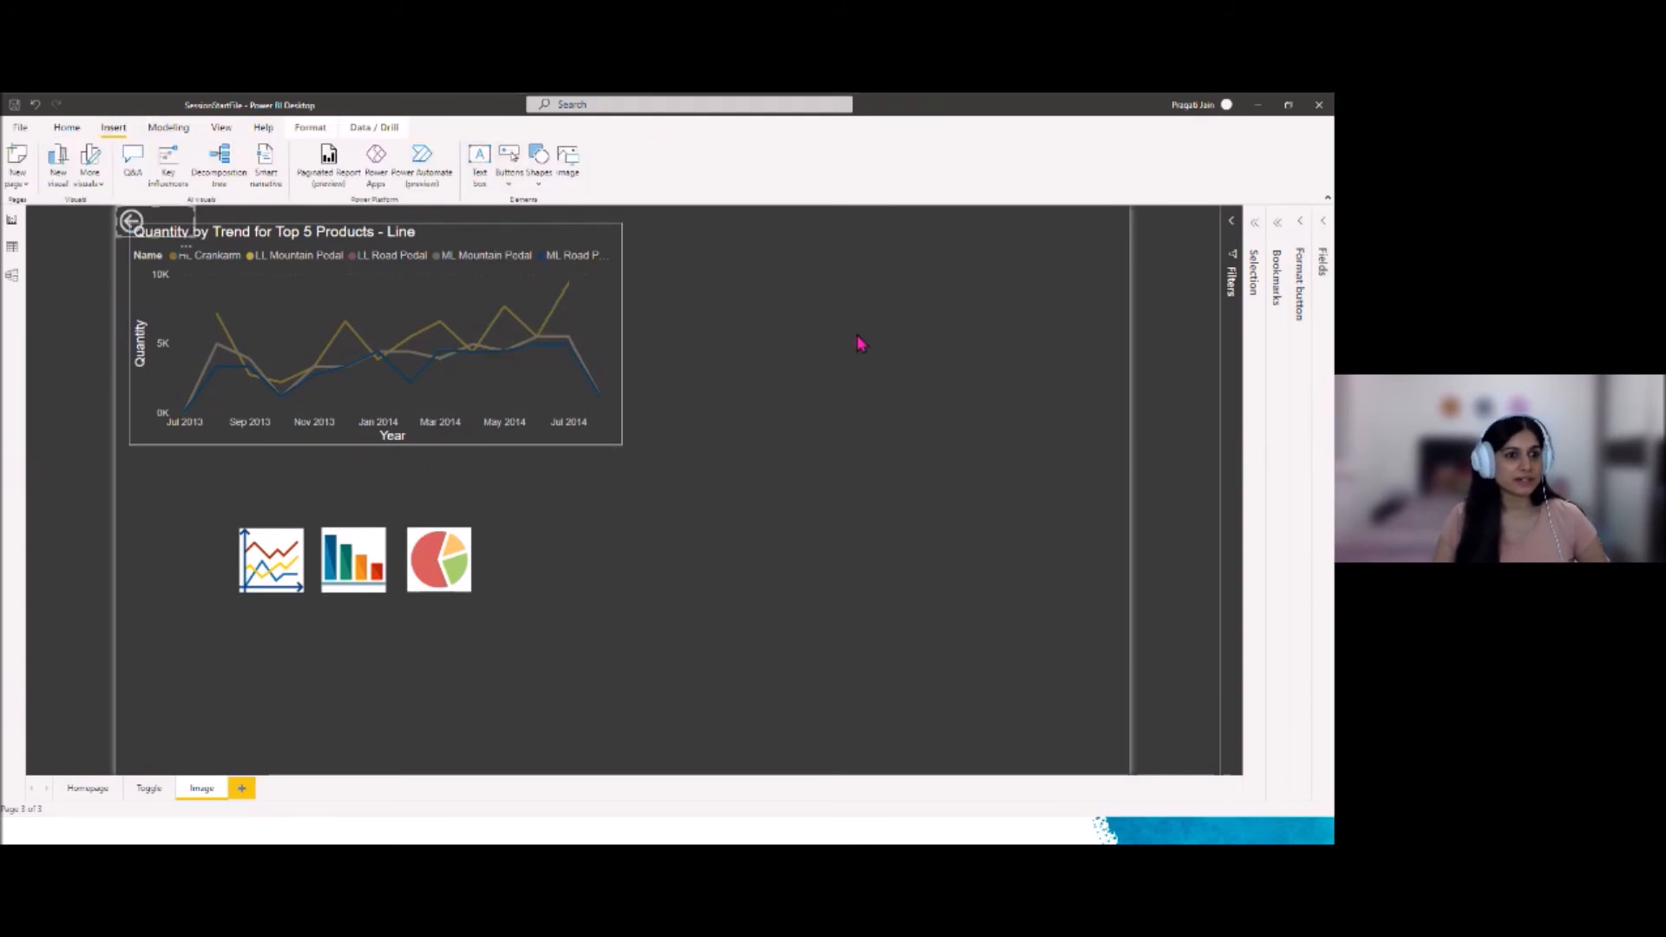
drag(161, 224, 1027, 254)
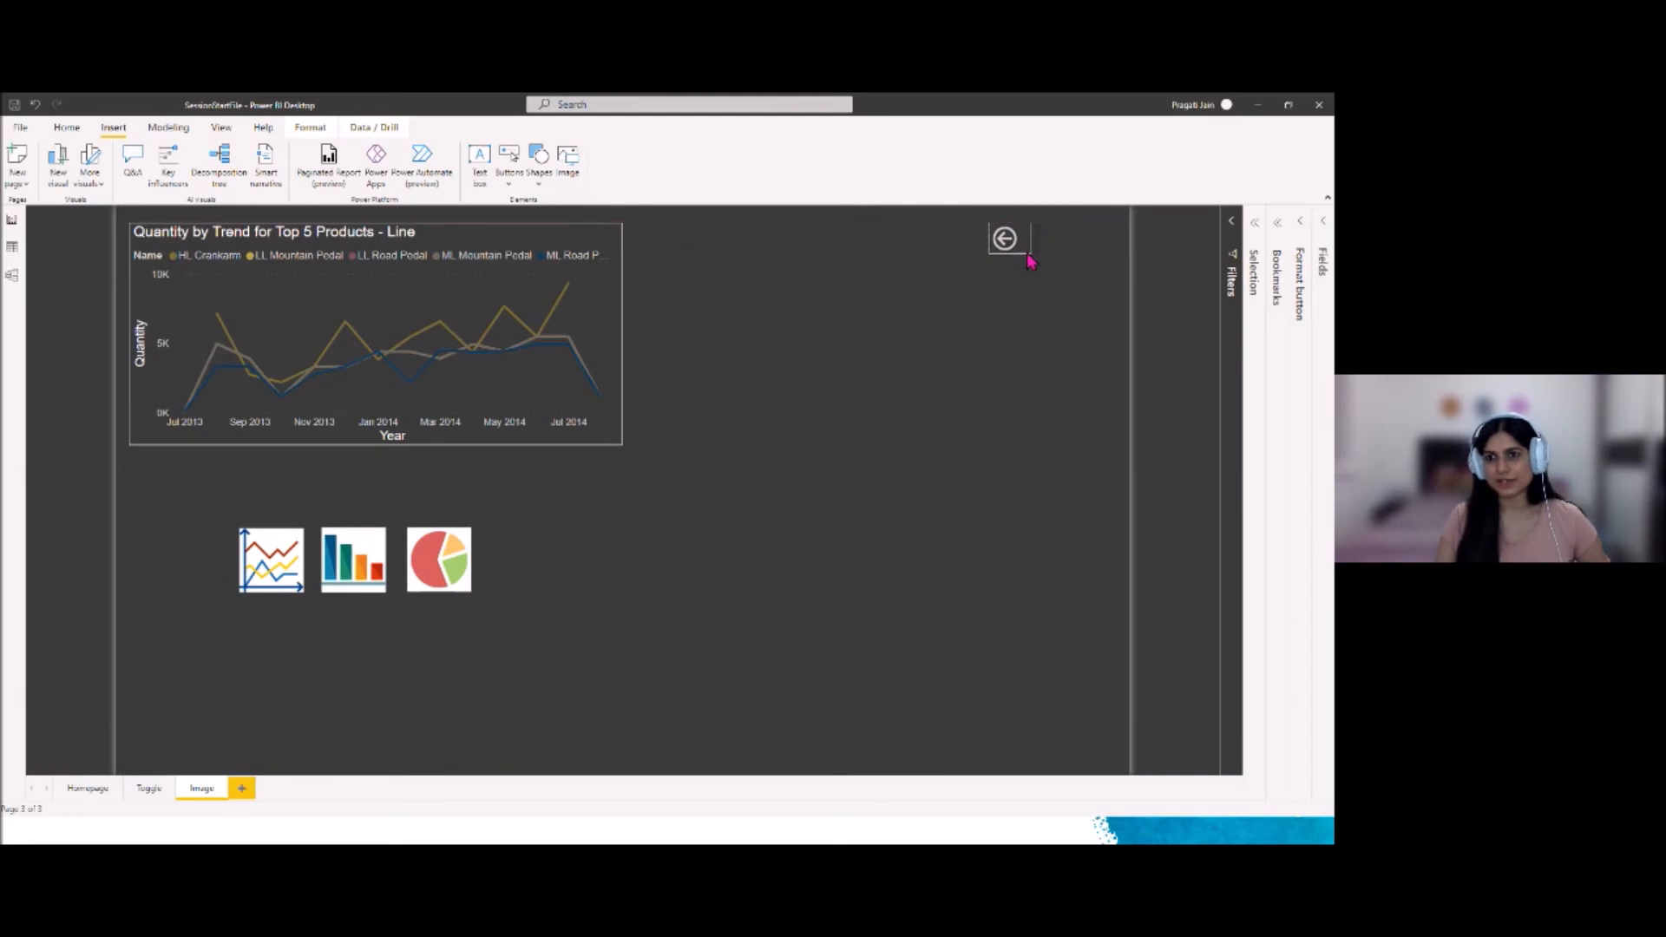
click(958, 422)
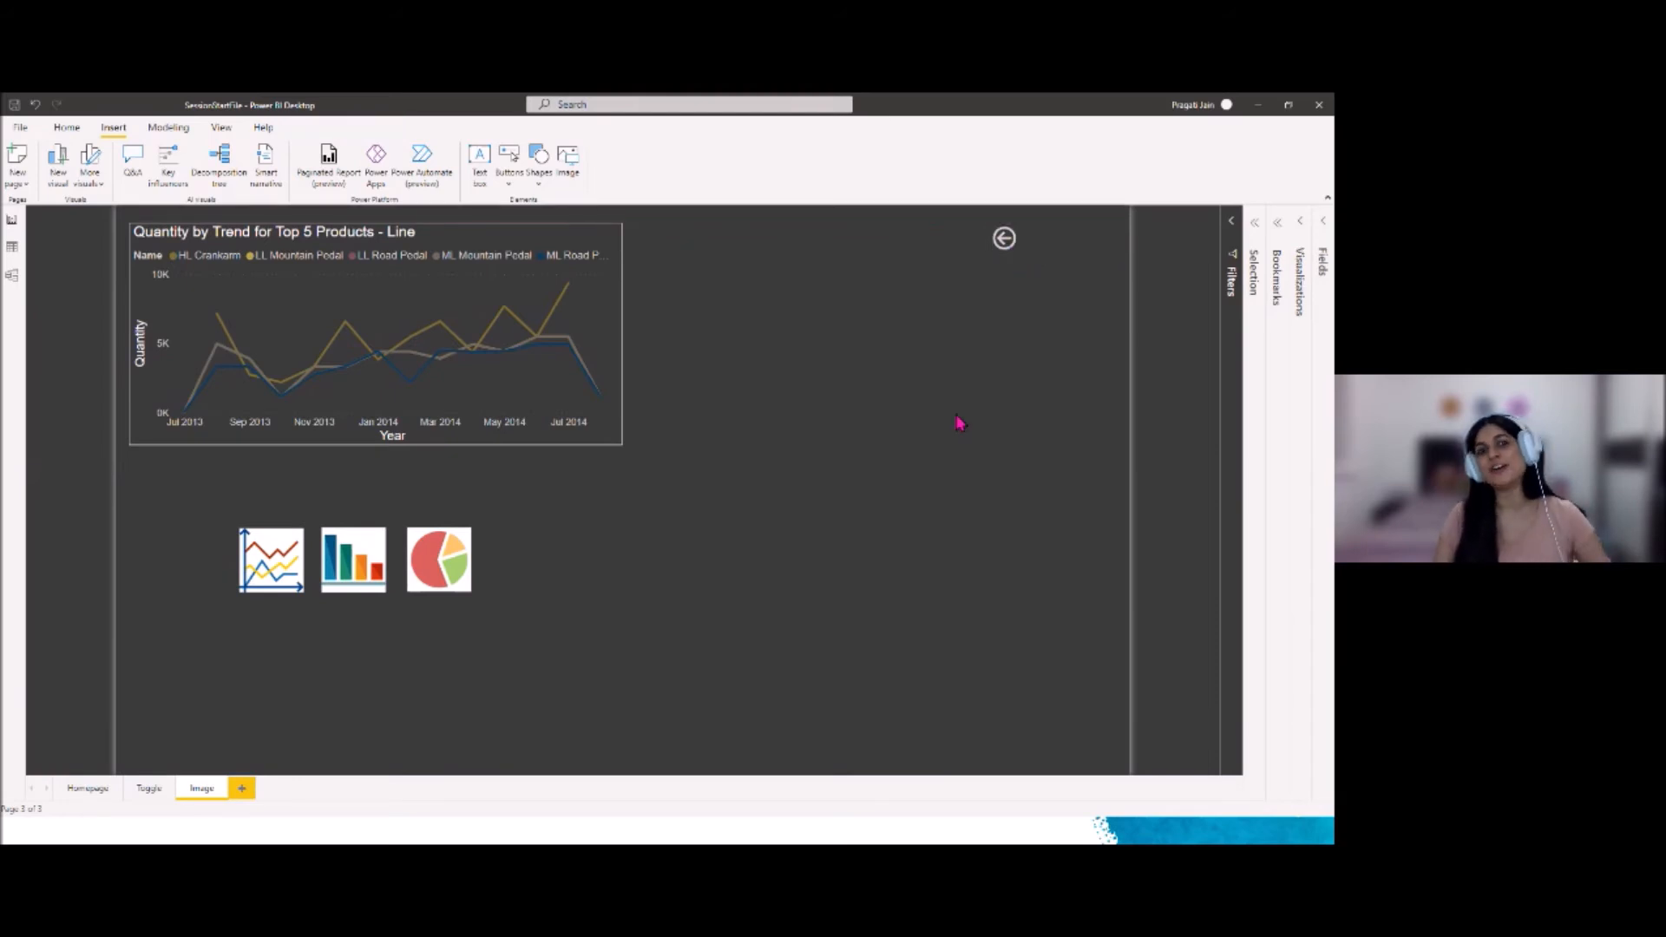
Return from the Image page to the Homepage and test the Toggle page's chart switch and Back button
ctrl+click(1004, 238)
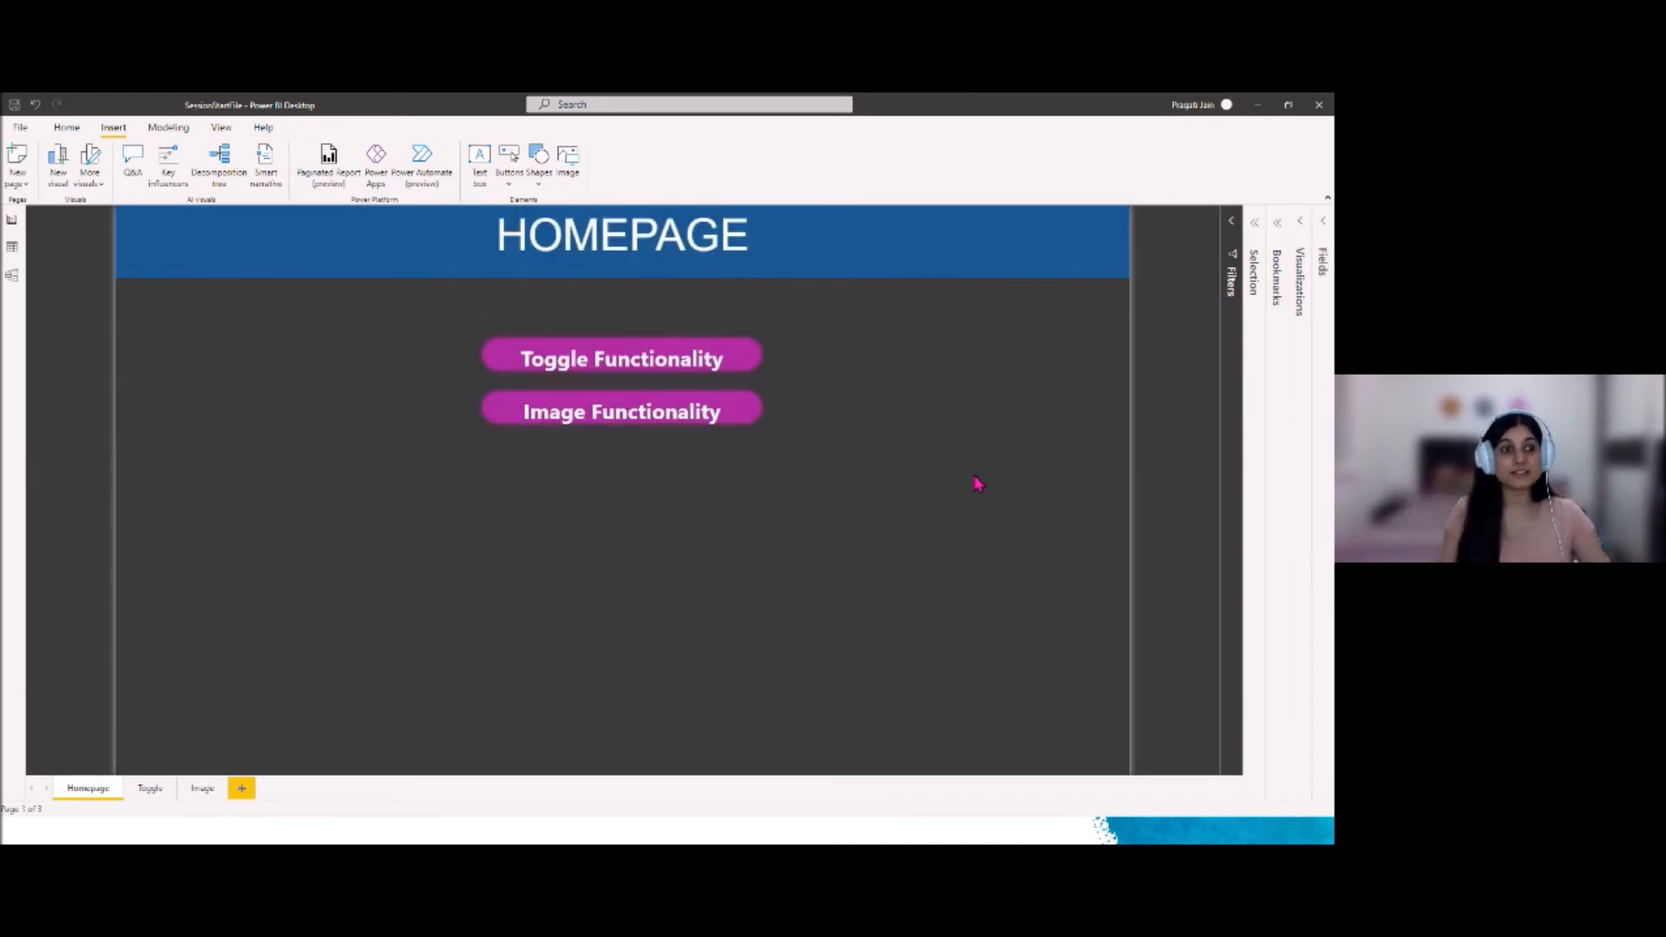
ctrl+click(633, 369)
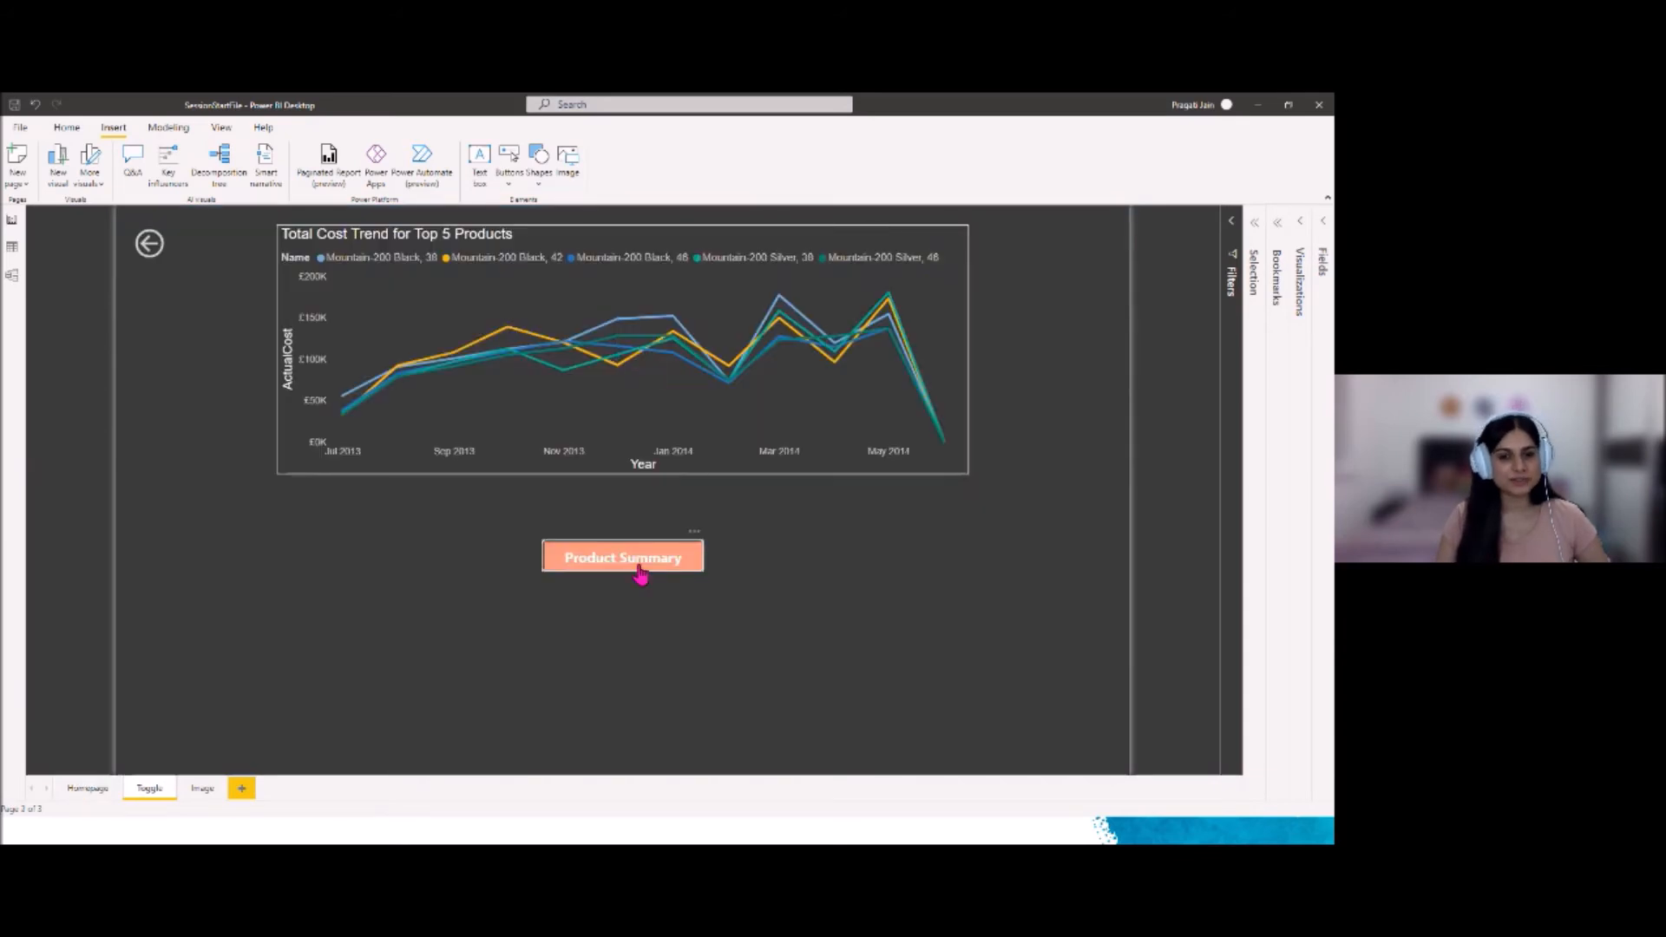
ctrl+click(639, 569)
ctrl+click(639, 569)
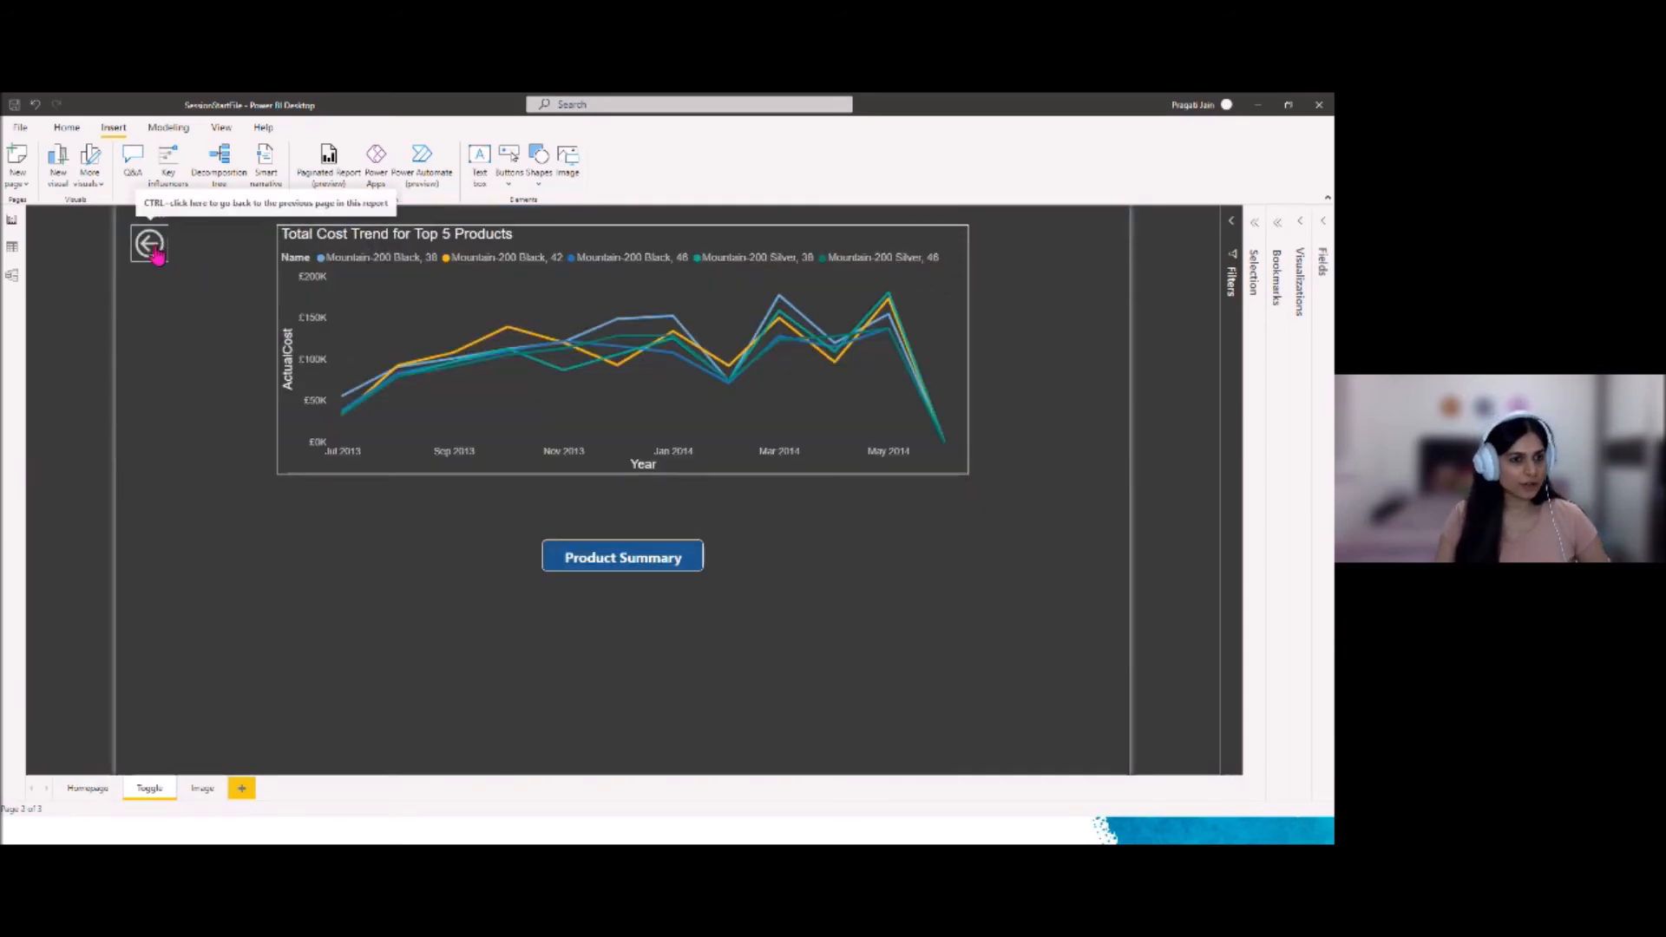
ctrl+click(154, 248)
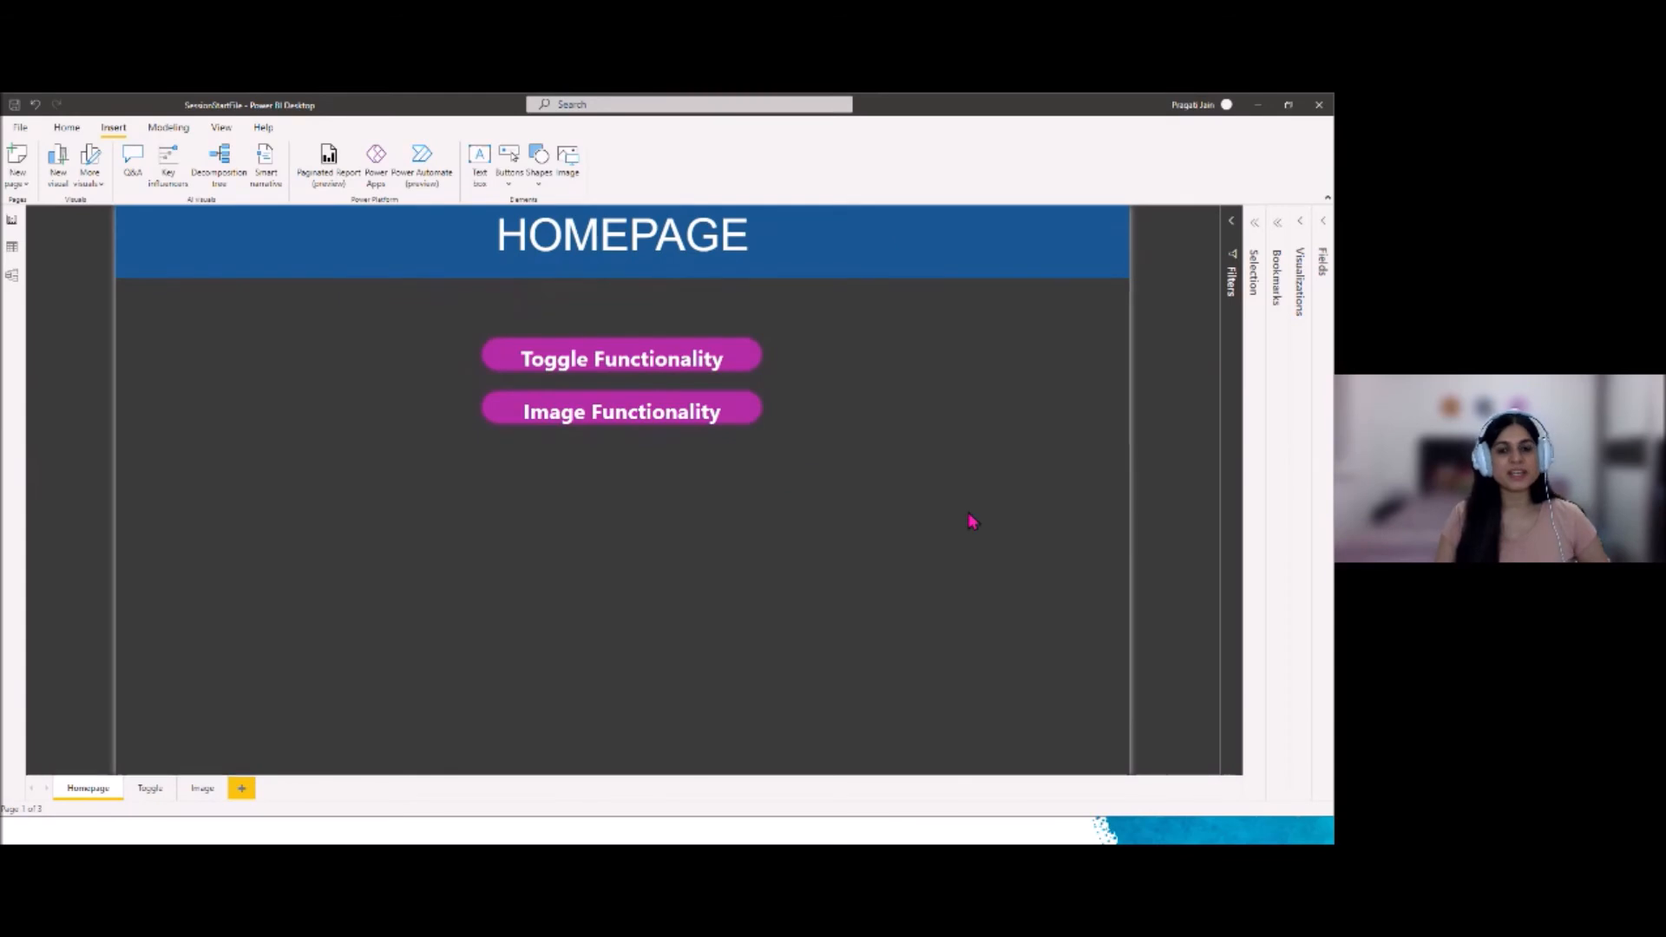
Open the Image page from the Homepage, test its bar and pie chart images, and return with the Back button
ctrl+click(669, 415)
ctrl+click(358, 577)
ctrl+click(447, 579)
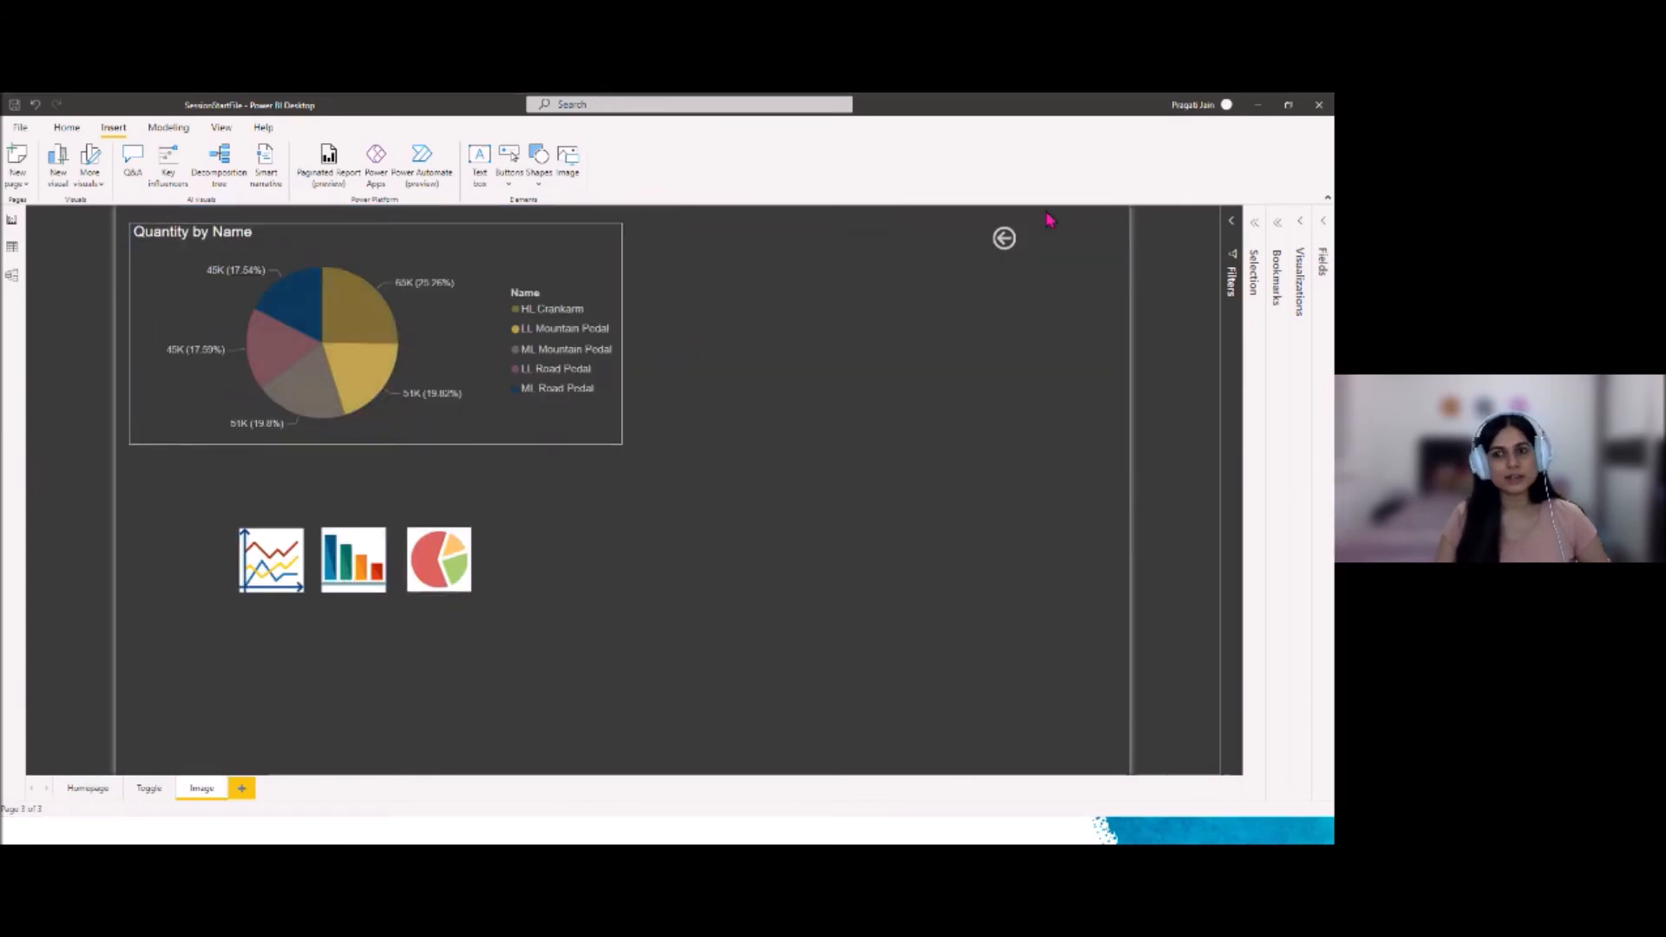
ctrl+click(1004, 238)
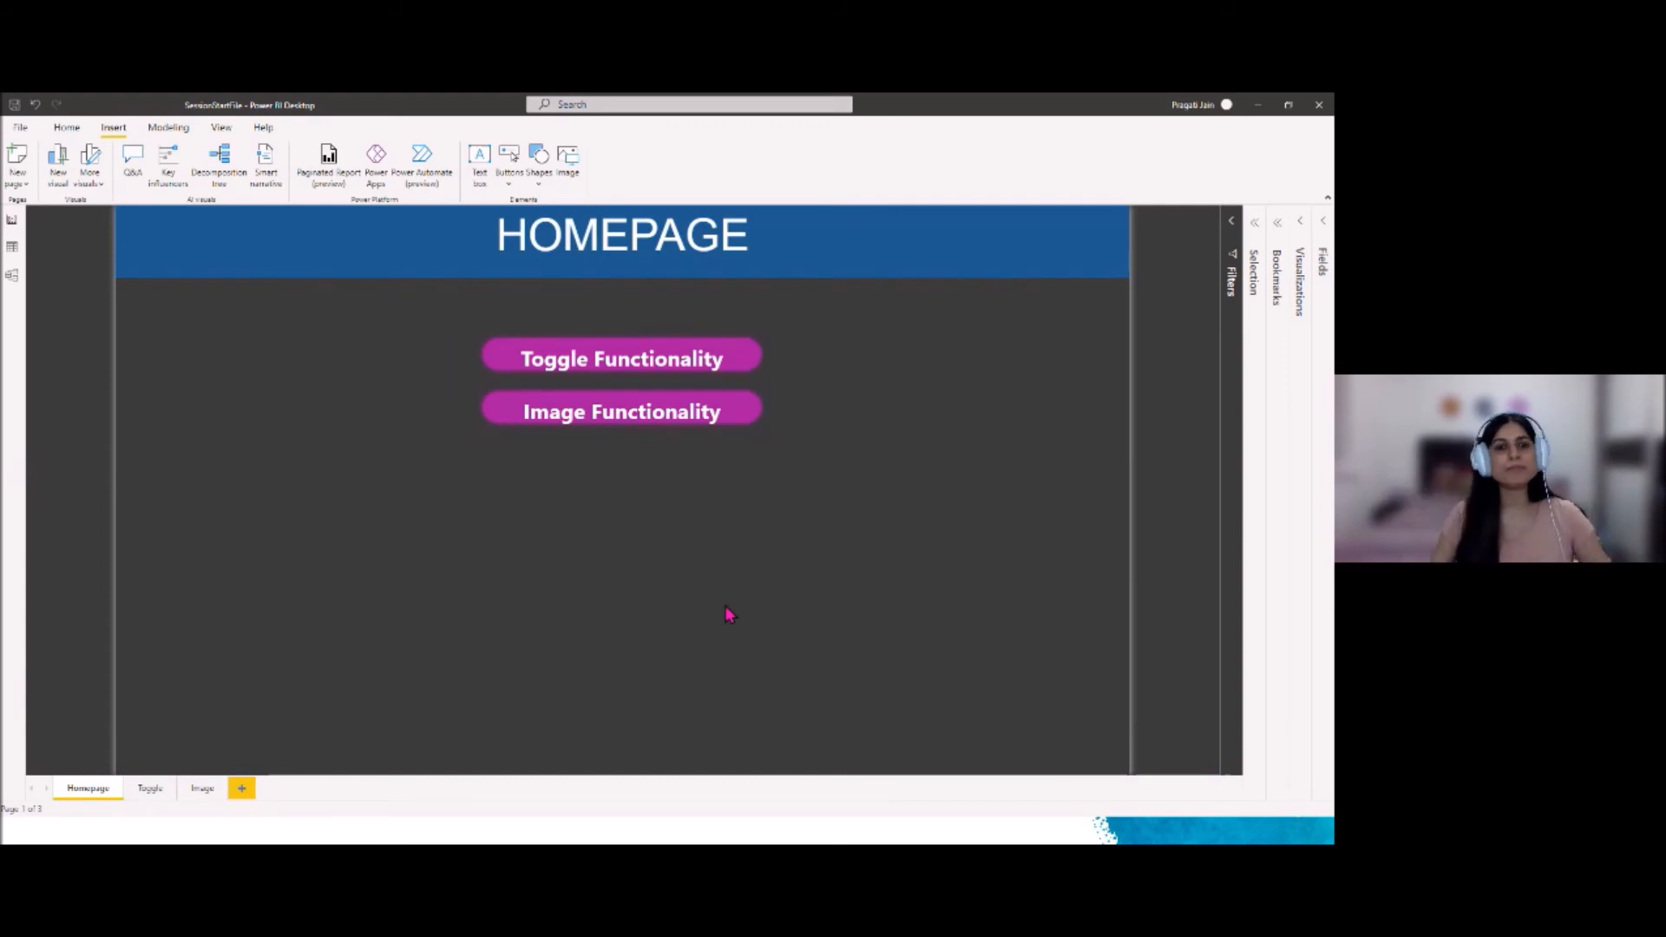
Review the Agenda slide in the PowerPoint slide show and return to the Power BI report
click(67, 128)
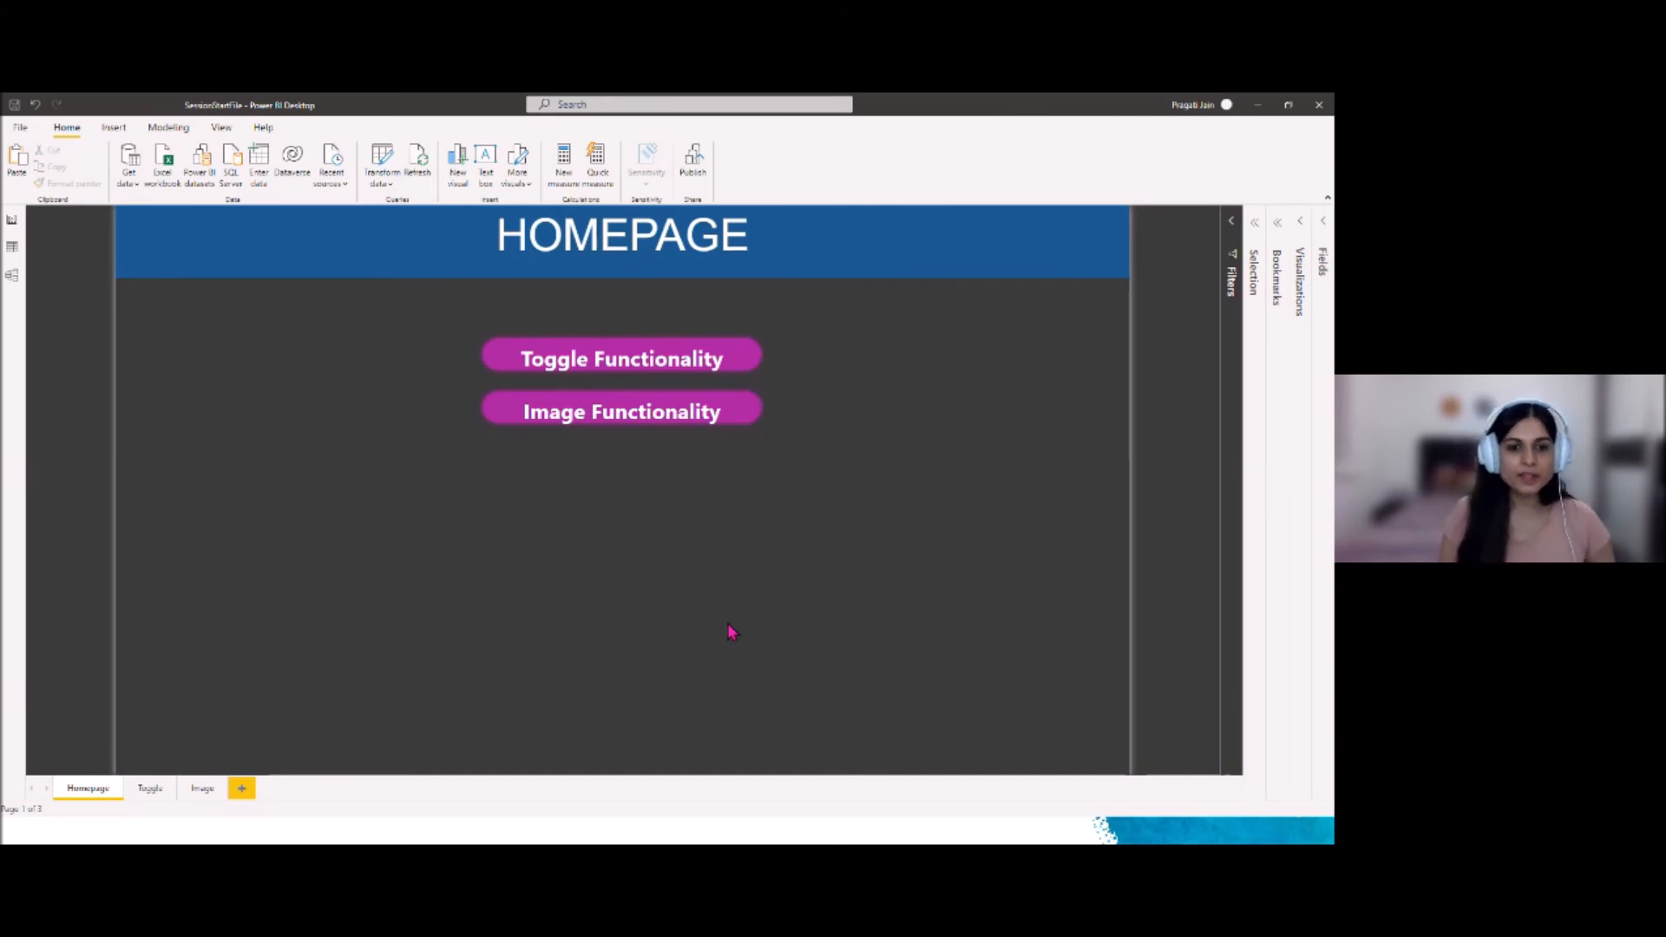
key(alt+Tab)
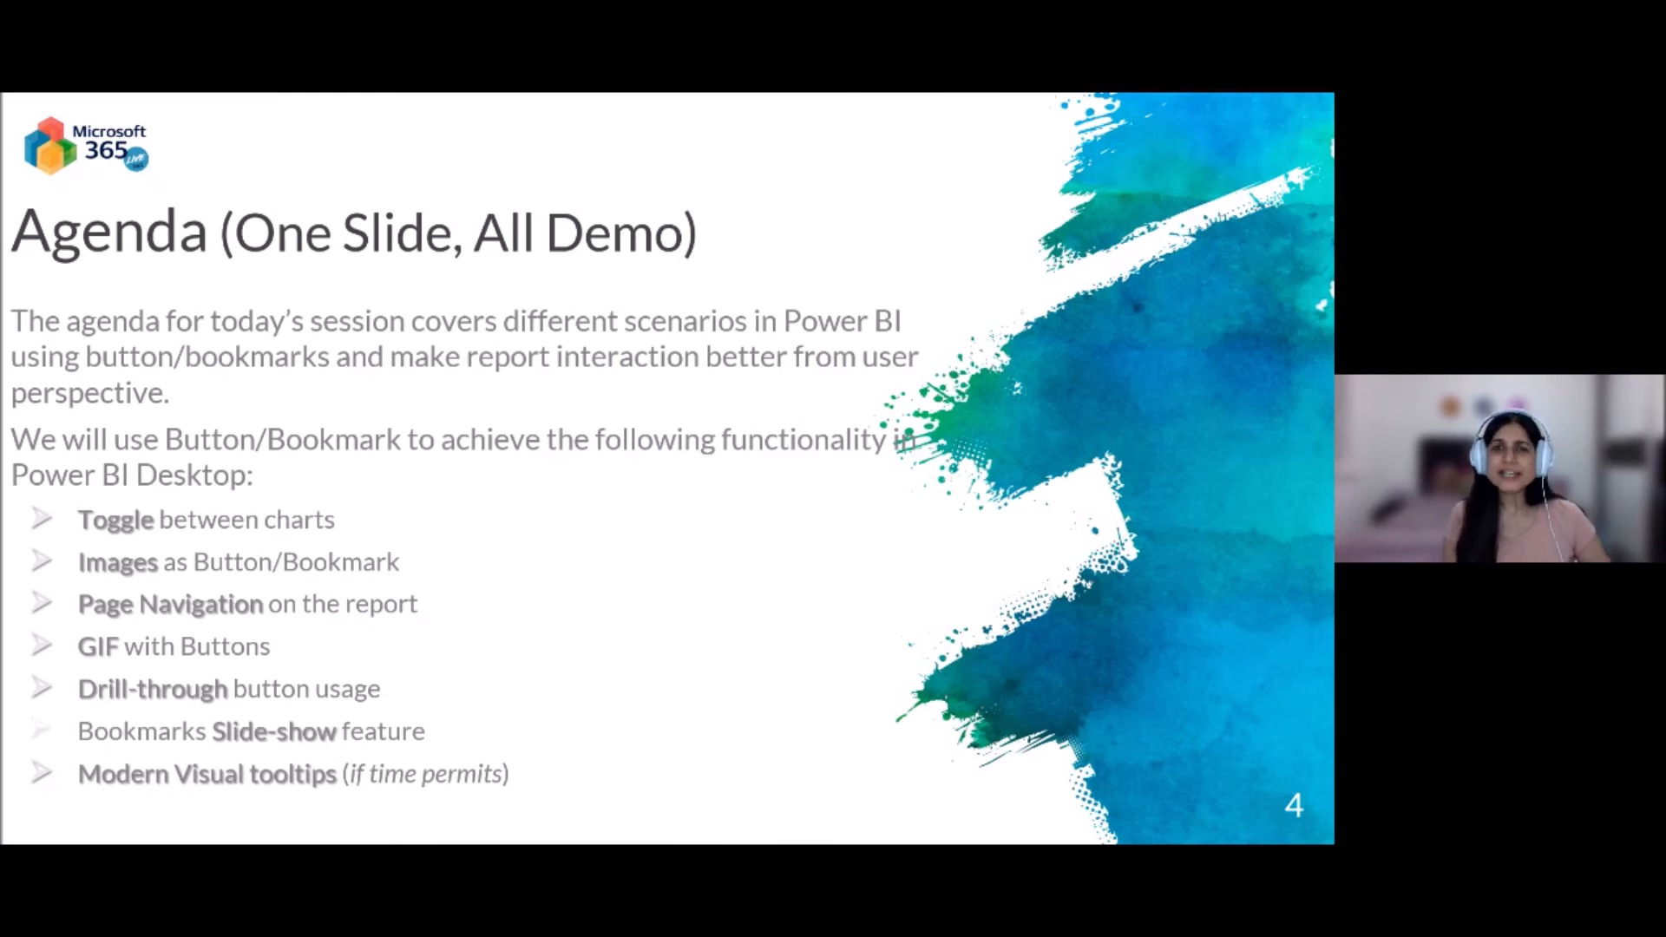
key(alt+Tab)
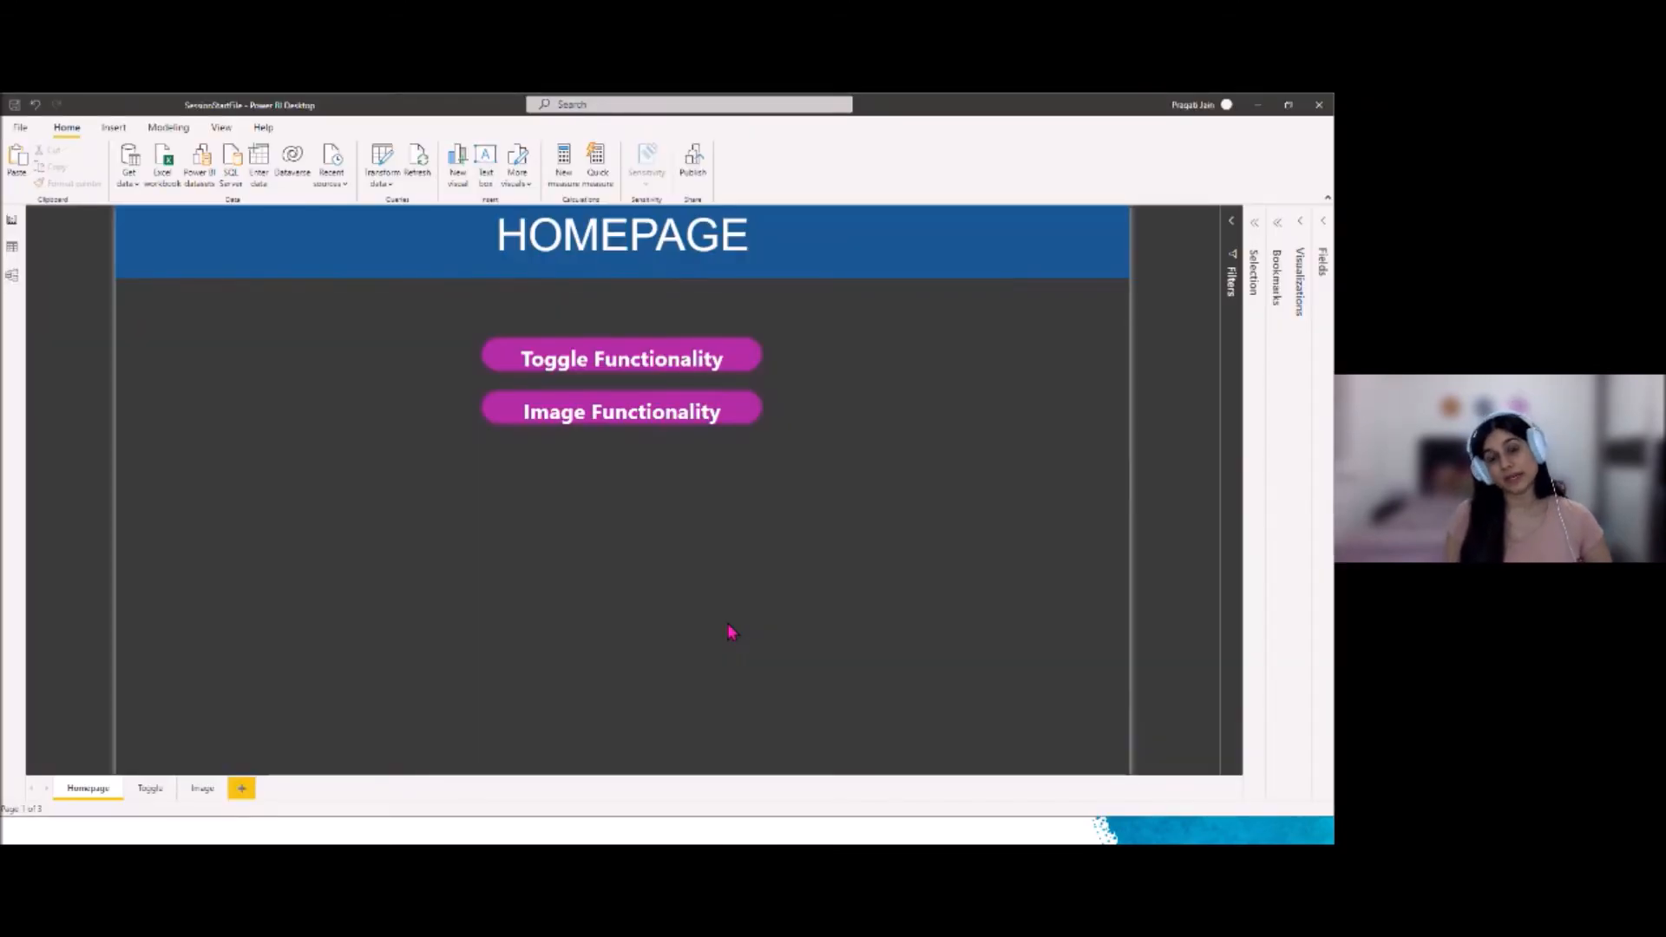
Add a new report page and view the GIFs page of the finished example report for reference
click(243, 789)
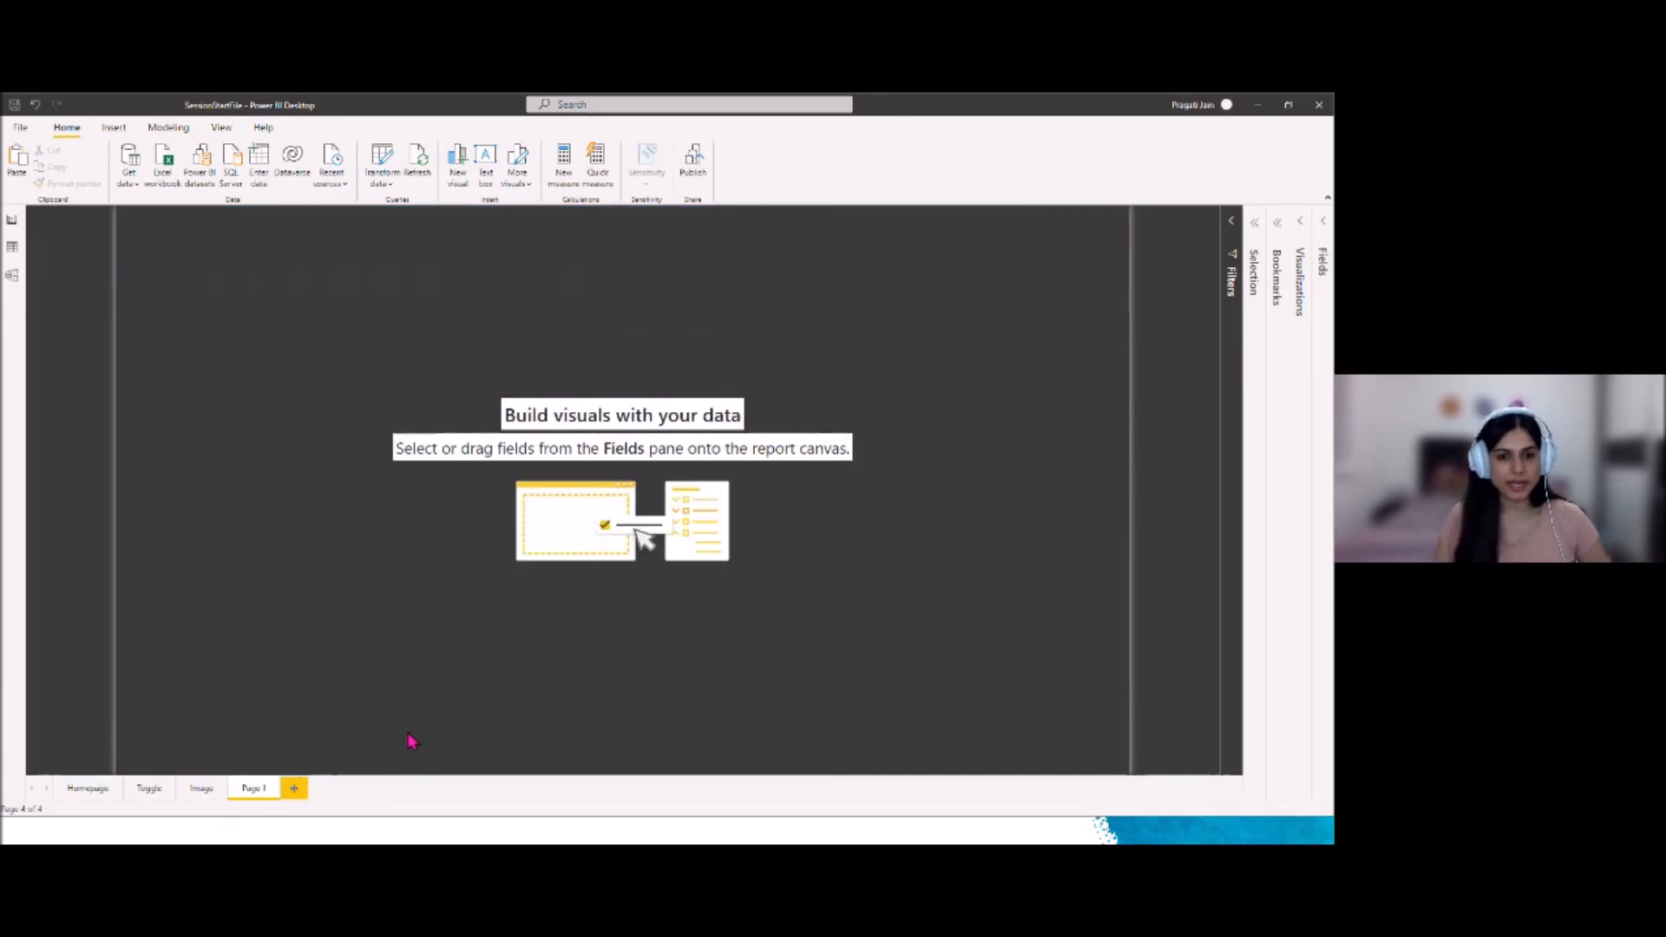
key(alt+Tab)
key(alt+Tab)
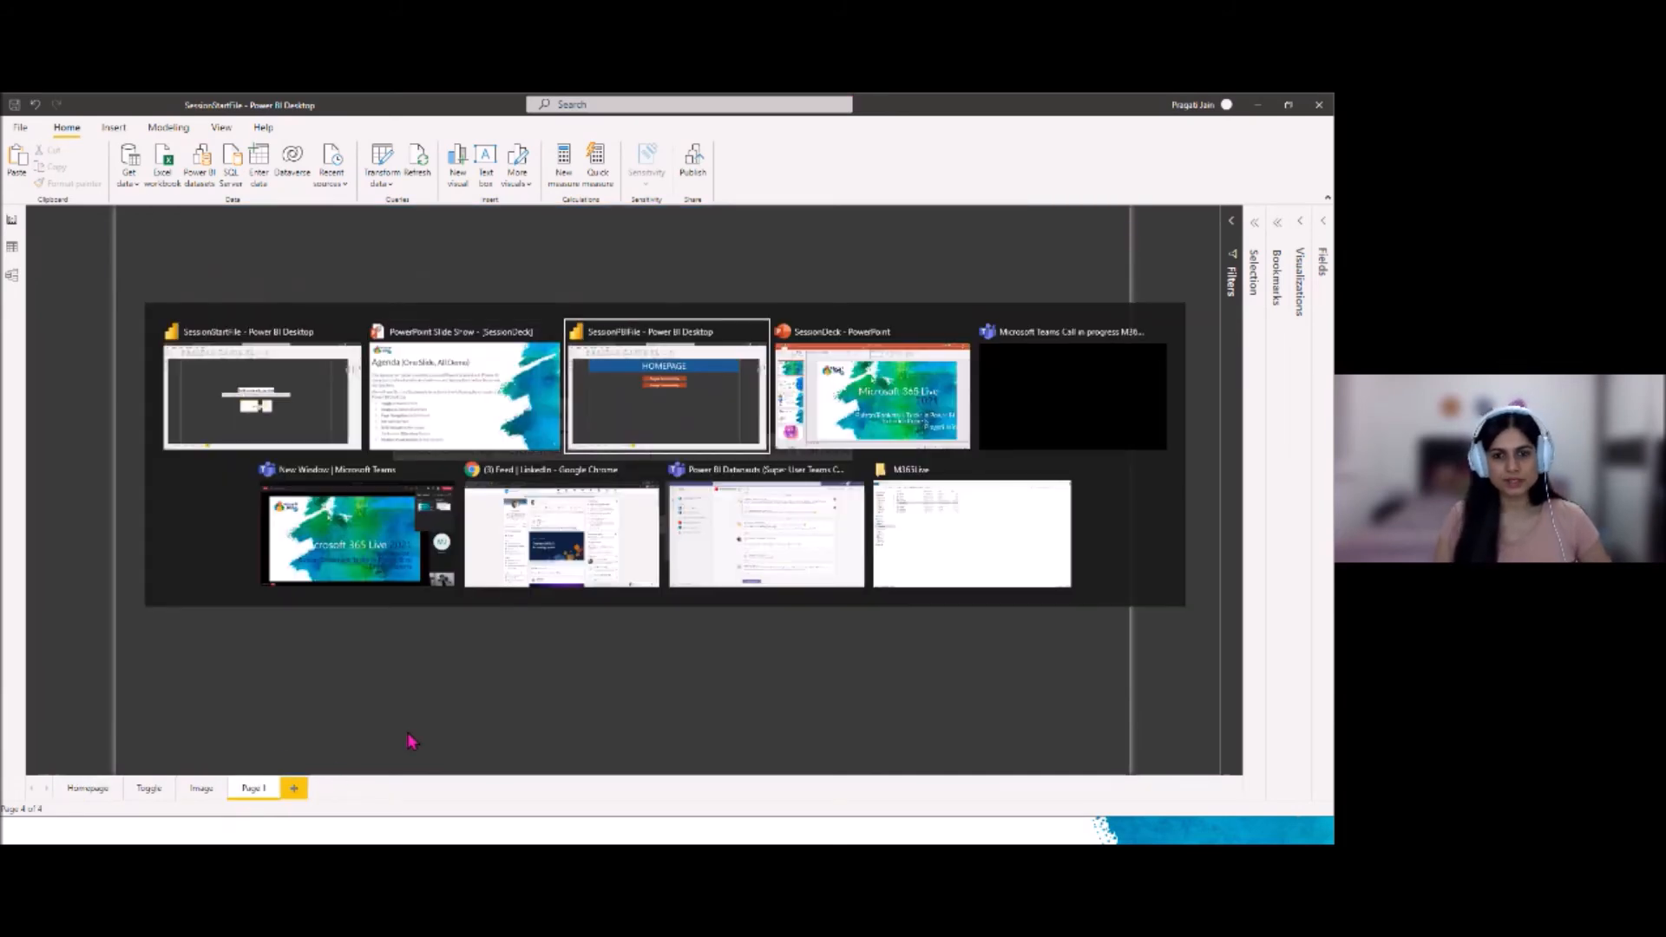
click(252, 790)
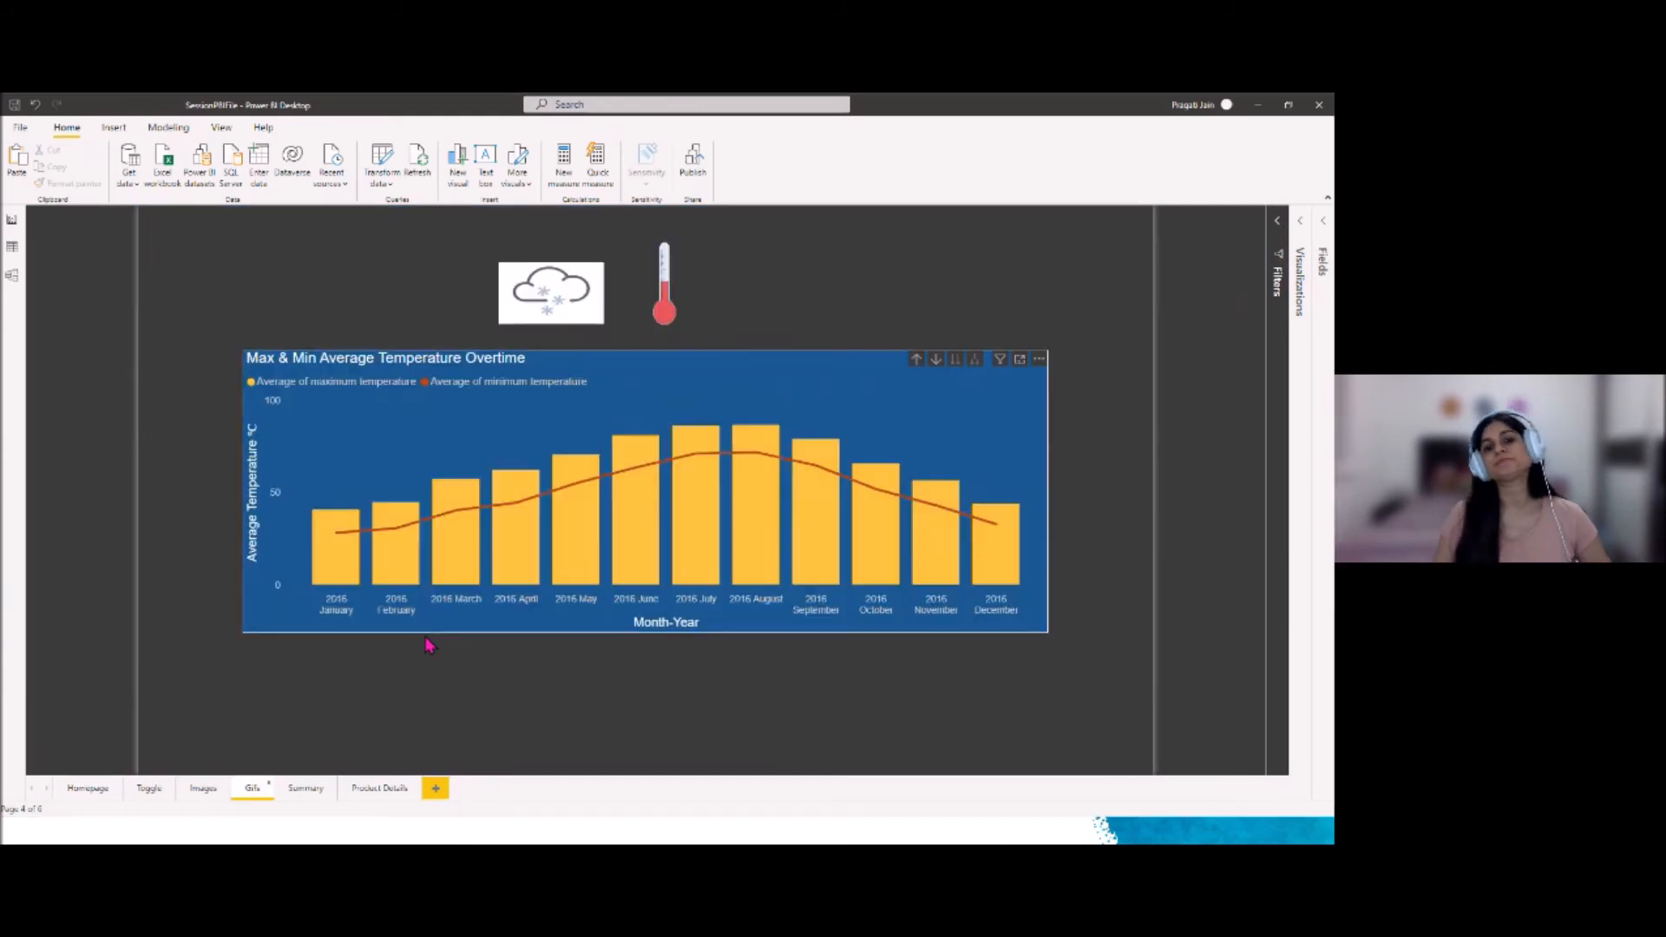
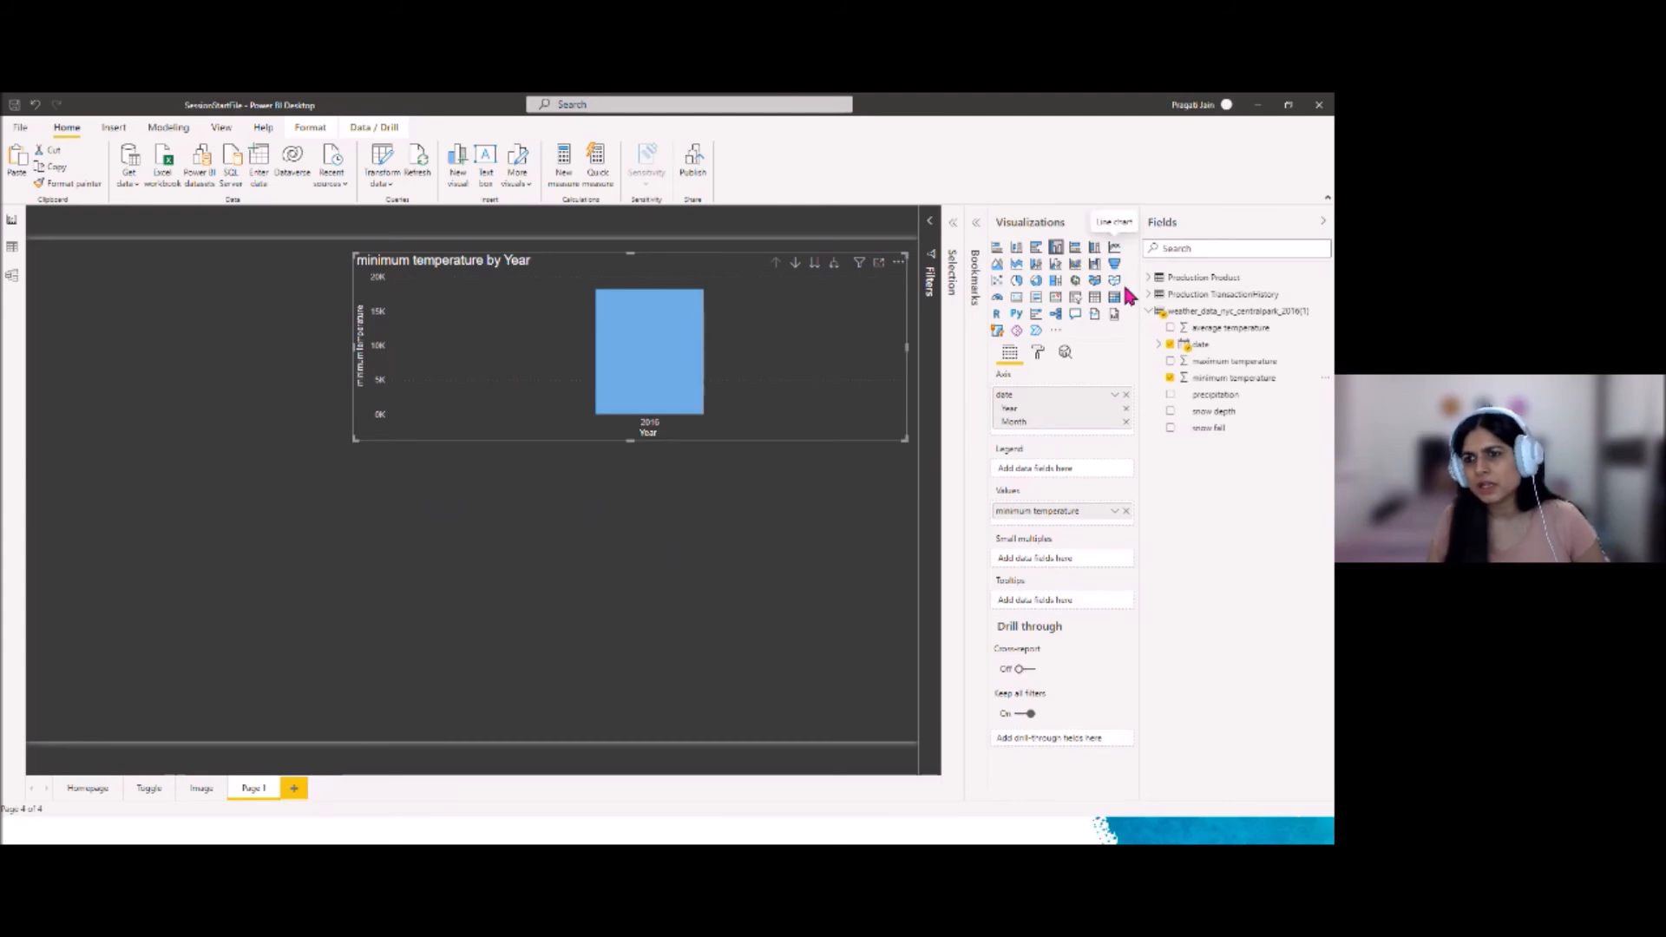
Change the minimum temperature chart to a line and clustered column chart and expand its date axis to month level
click(1057, 266)
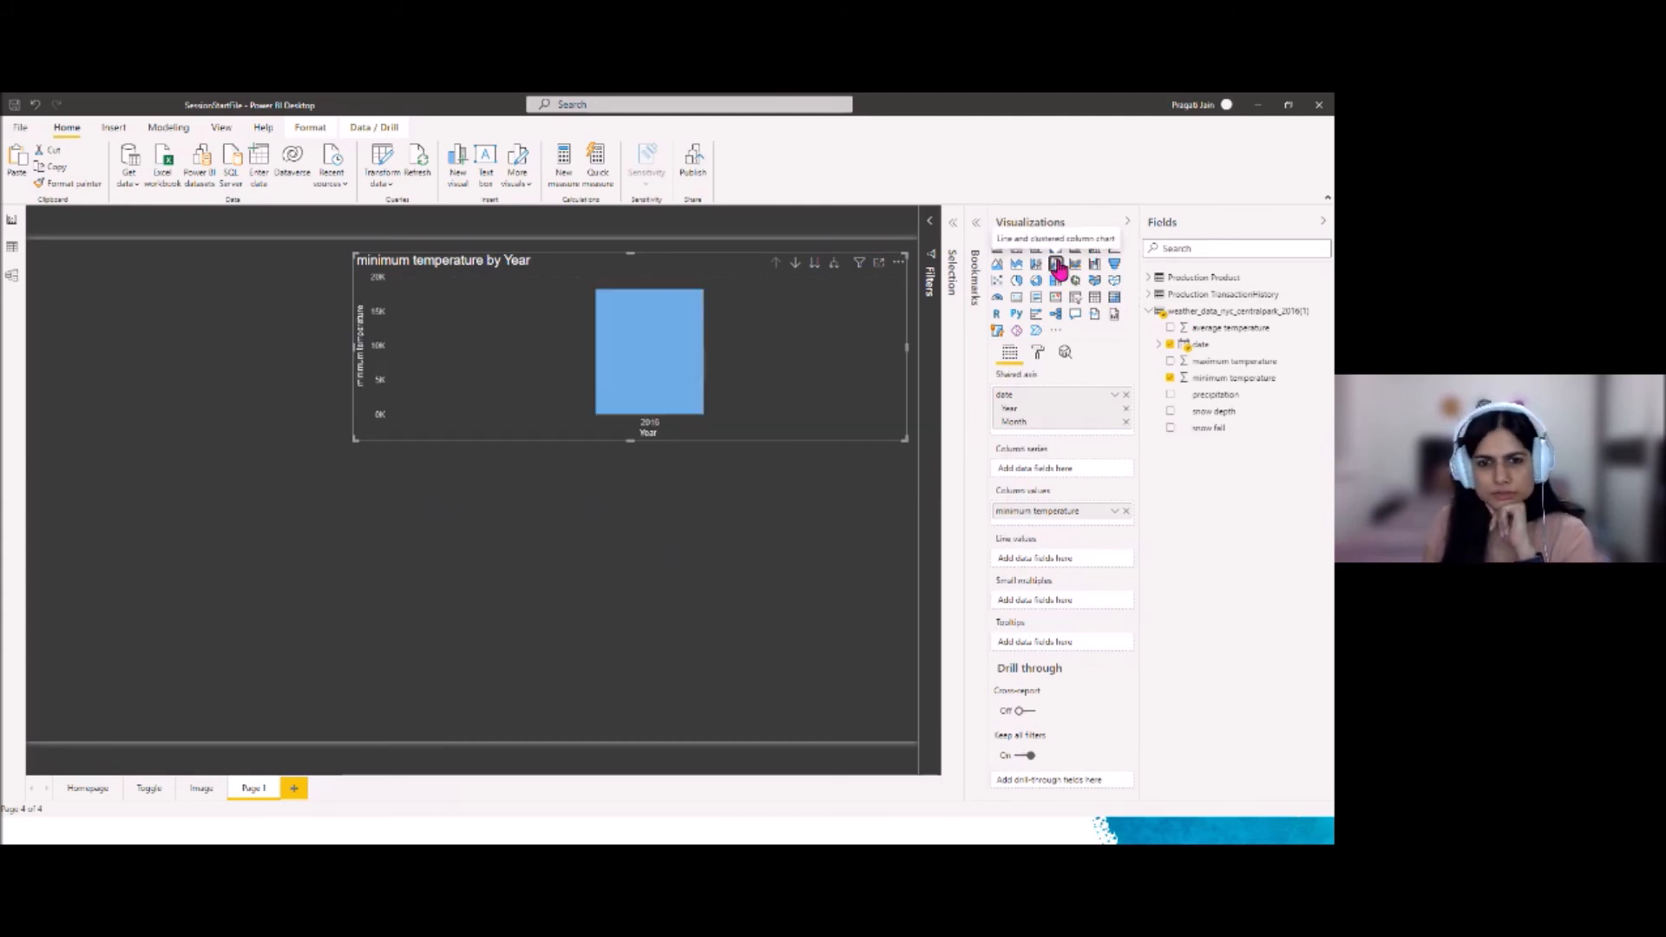
click(834, 263)
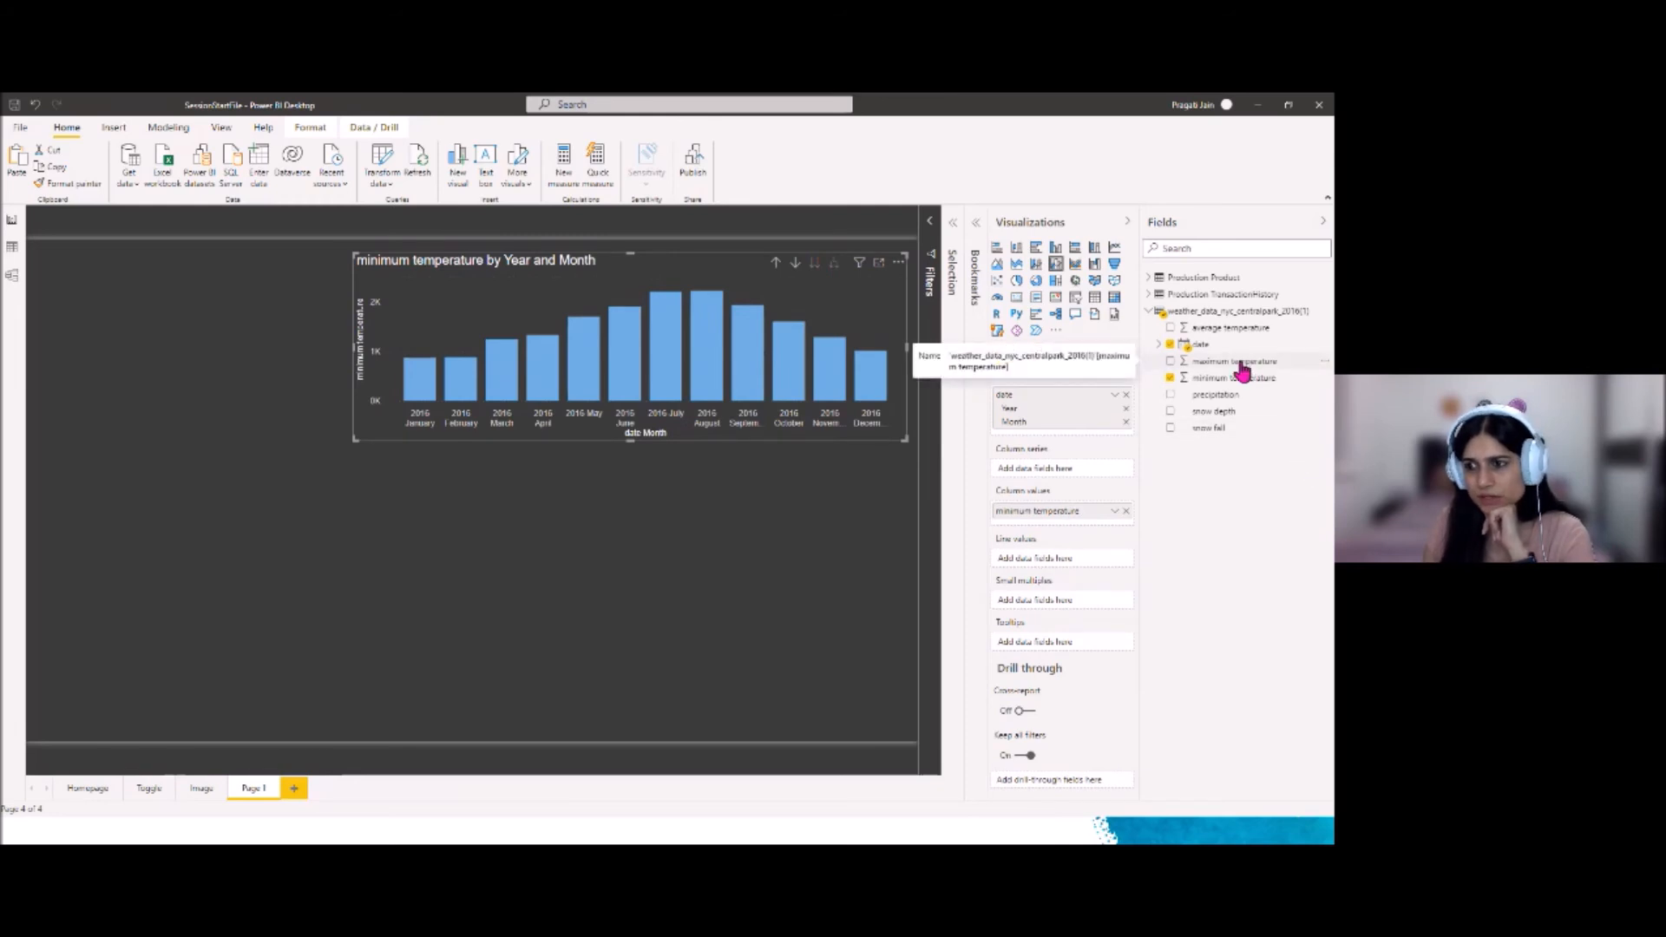
Set average temperature as the line value and maximum and minimum temperature as column values, and make the chart slightly taller
drag(1229, 336, 1075, 593)
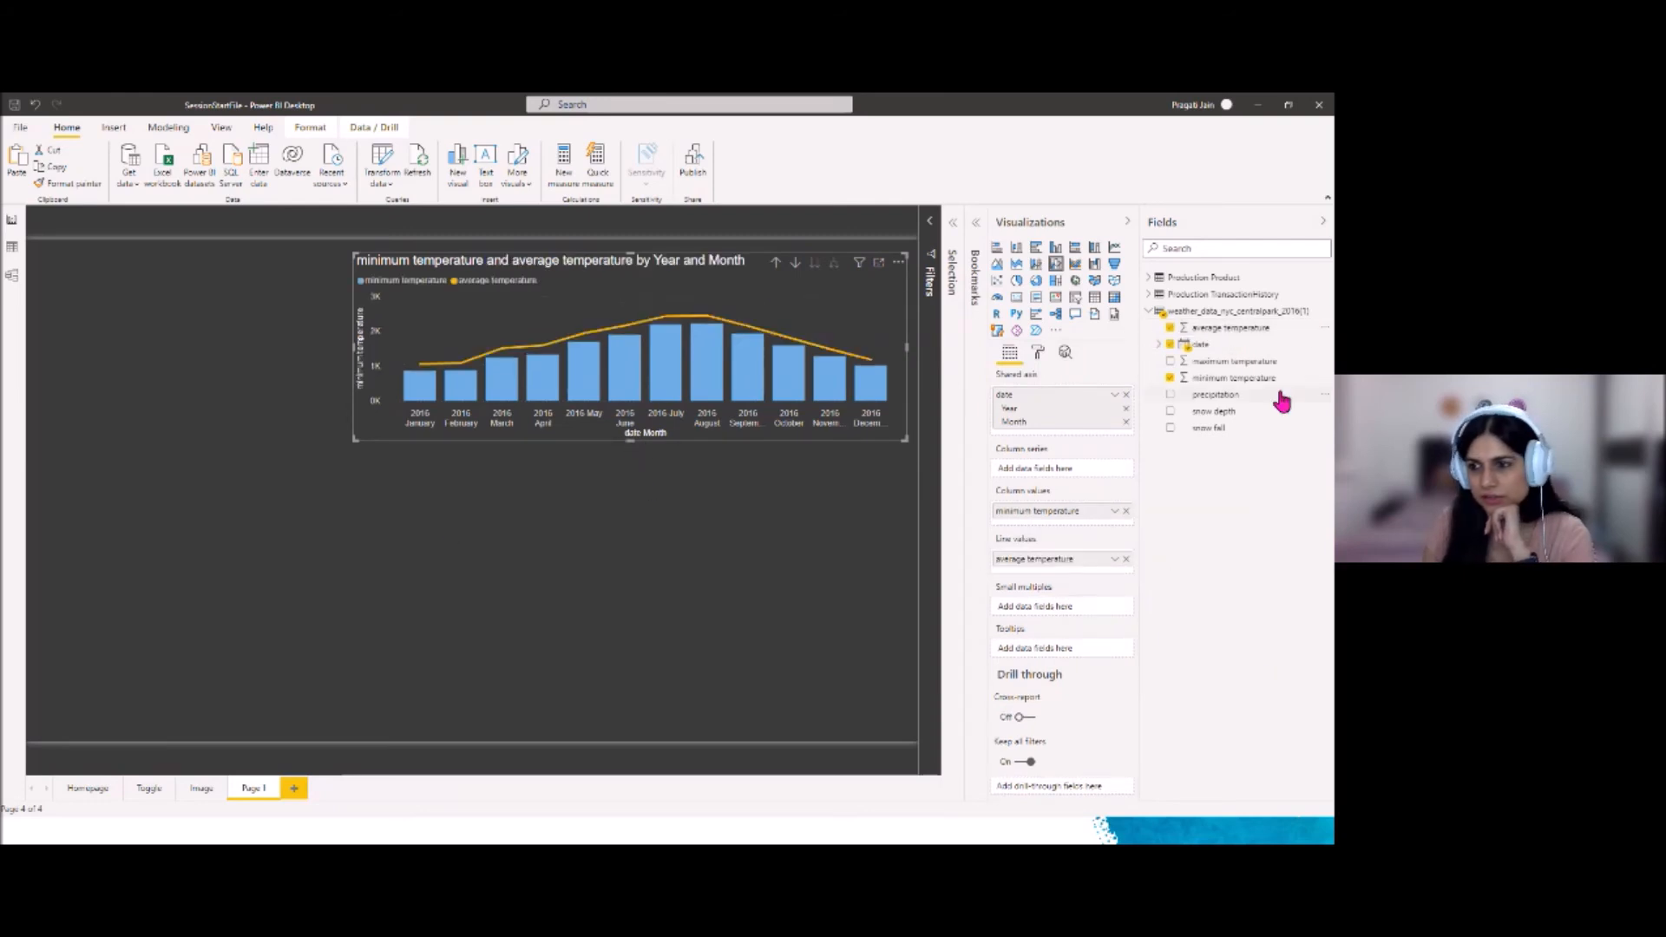
drag(1228, 365, 1059, 514)
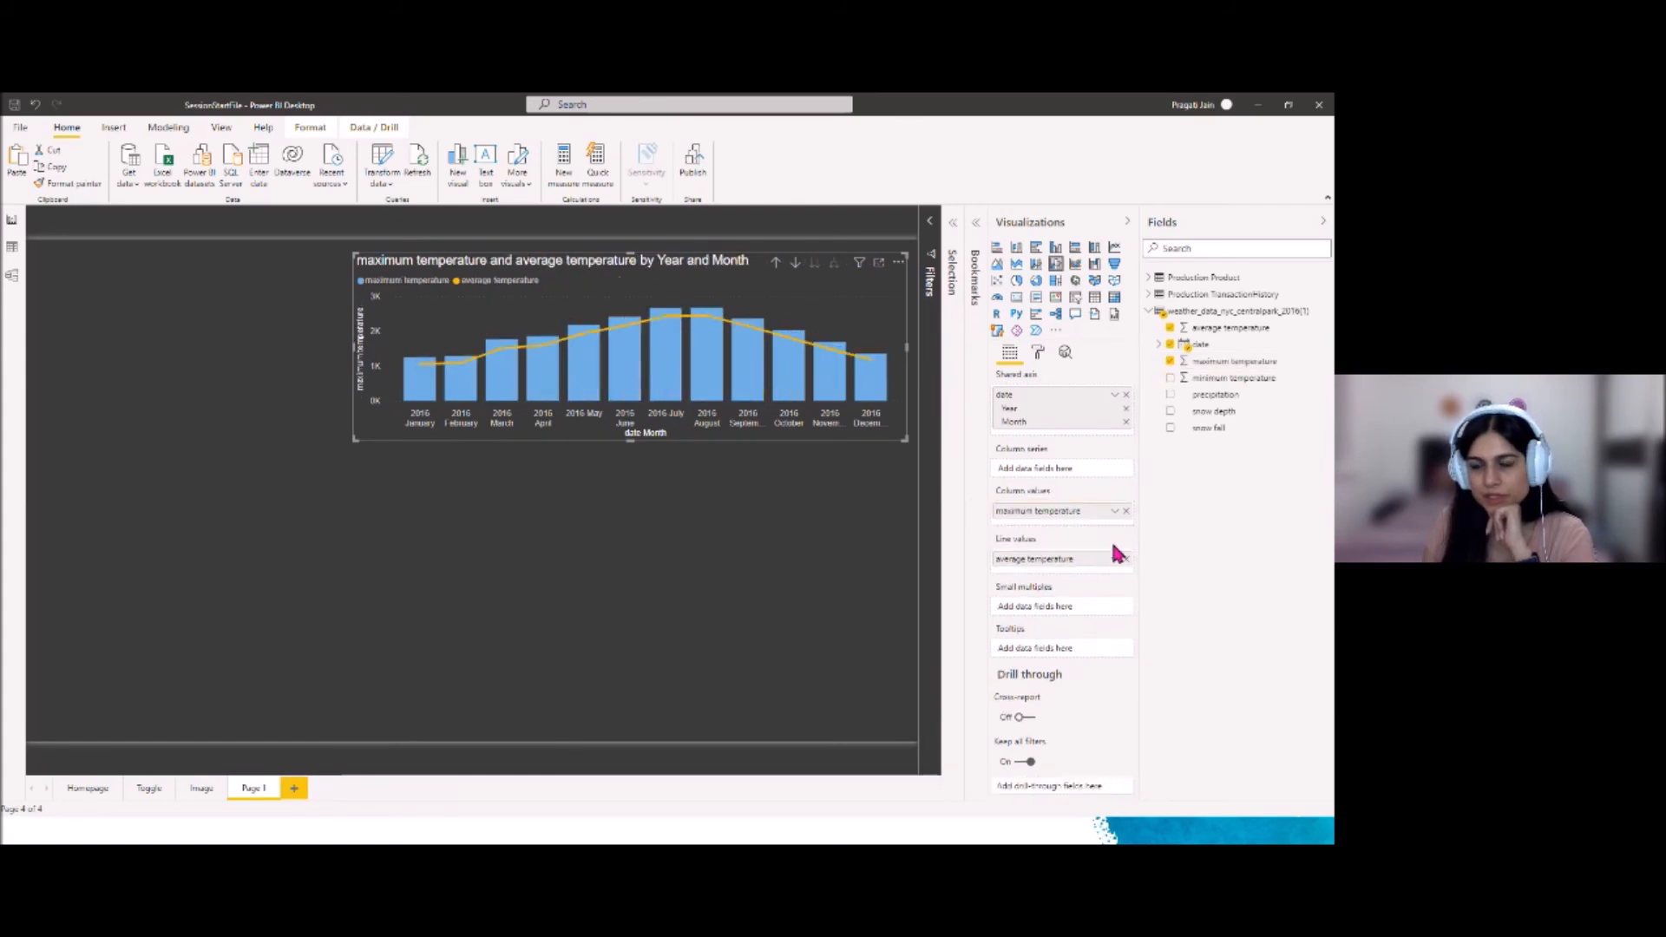
drag(1209, 382, 1057, 531)
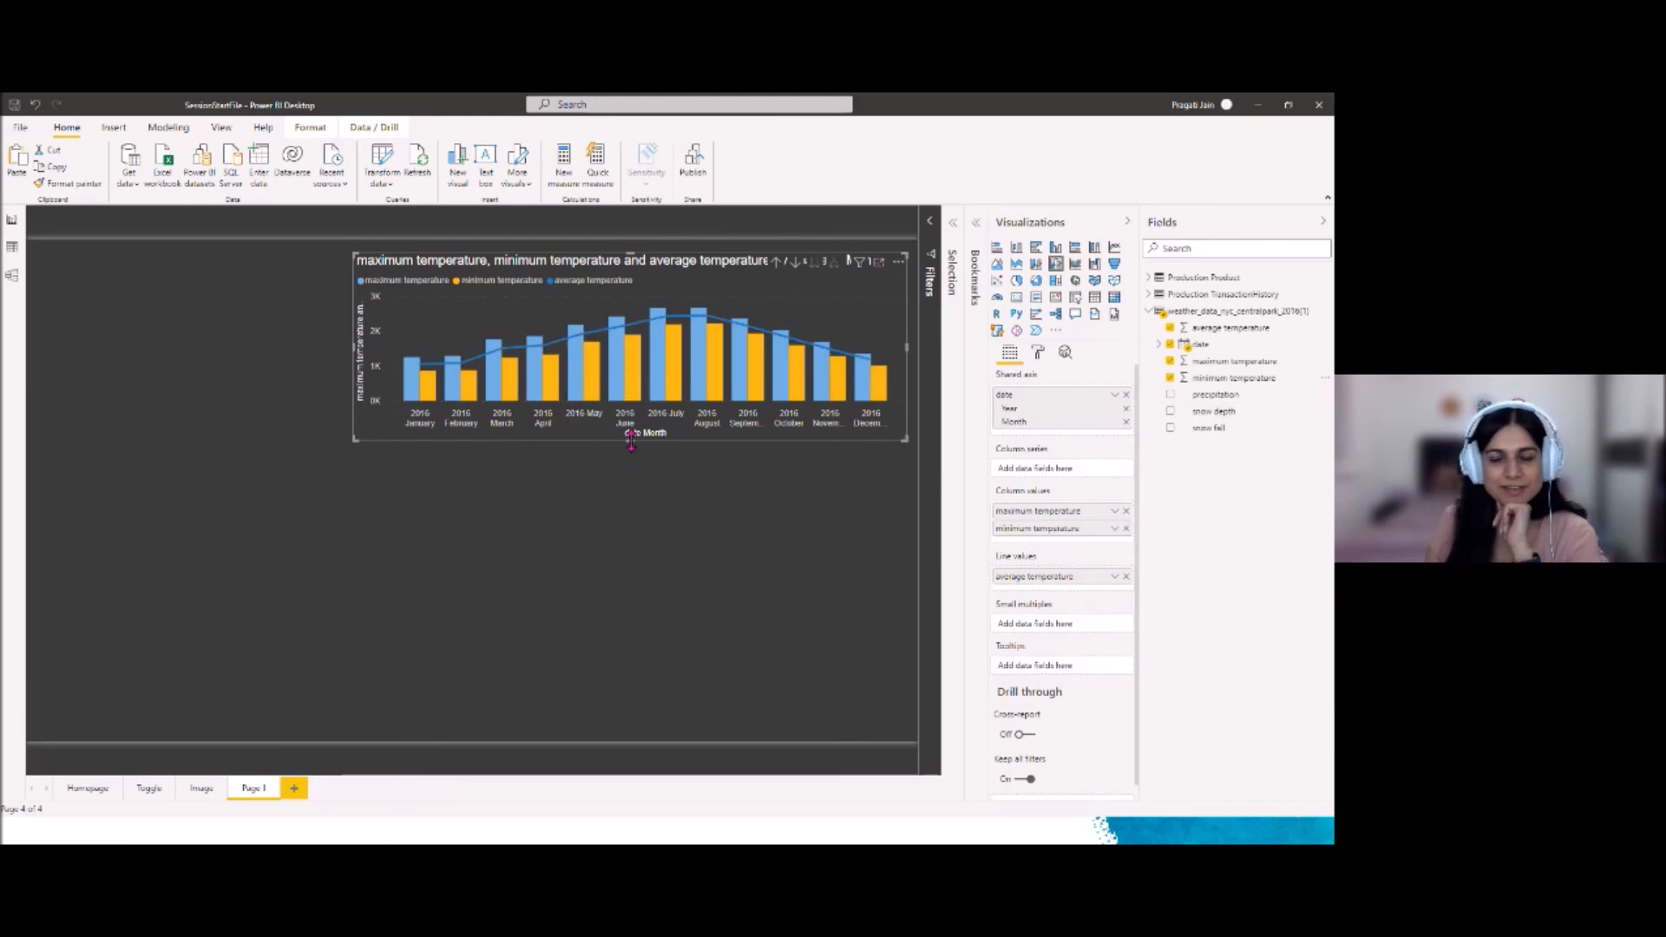
drag(631, 440, 632, 456)
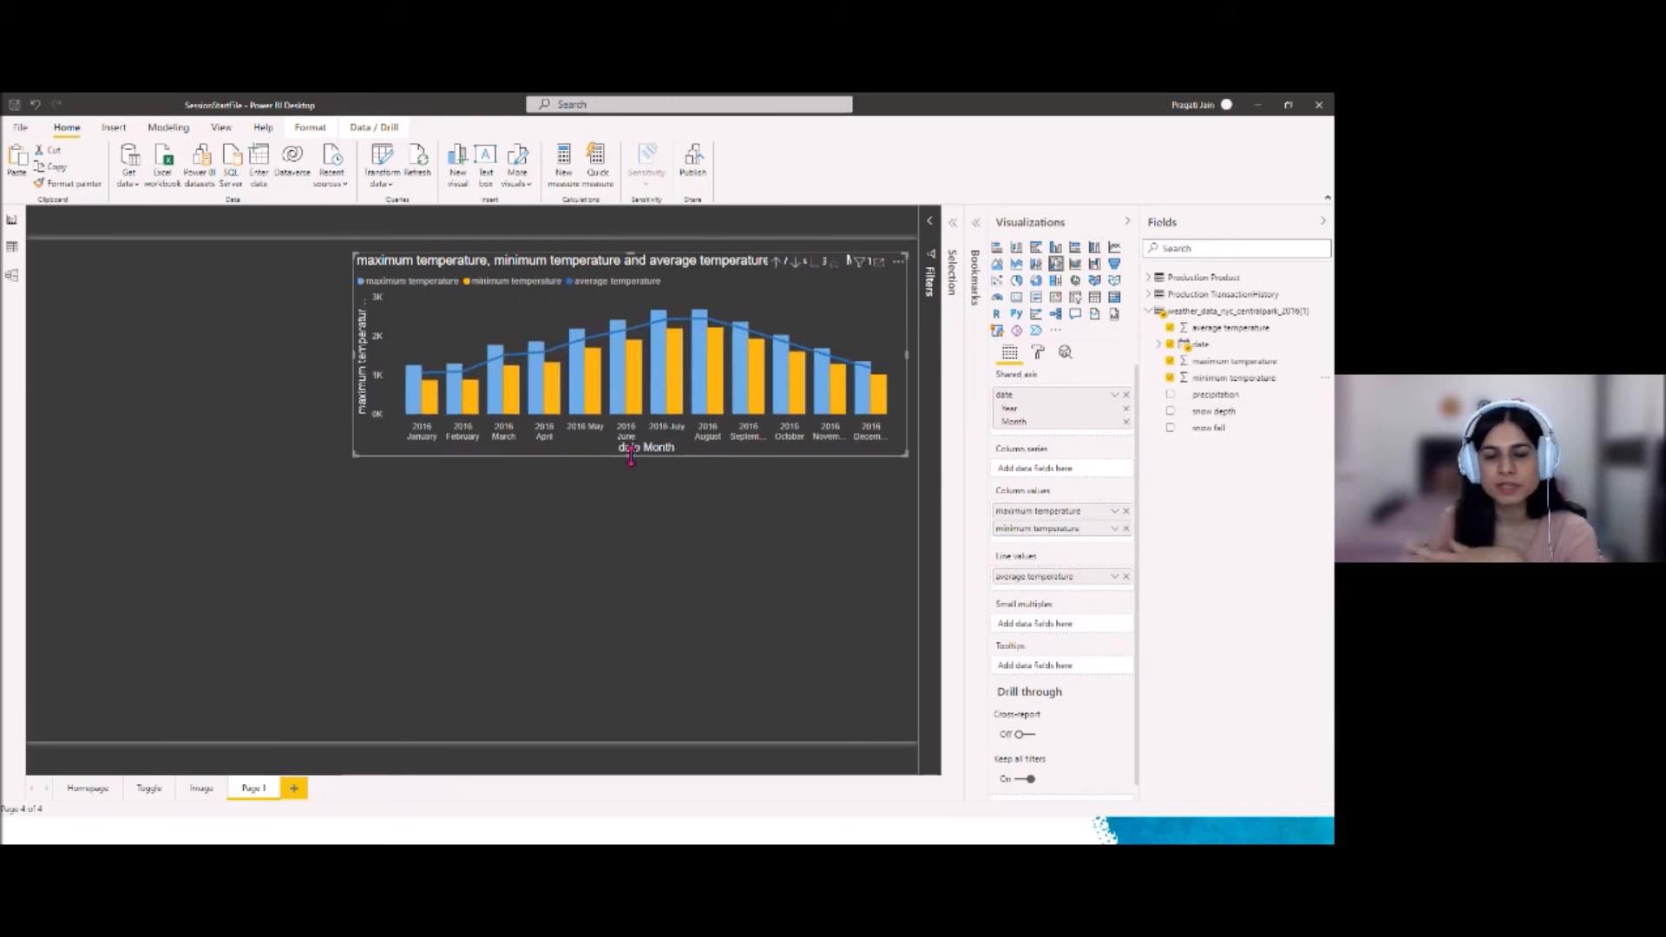
Change the temperature chart's title text to Temperature Trend
click(1038, 356)
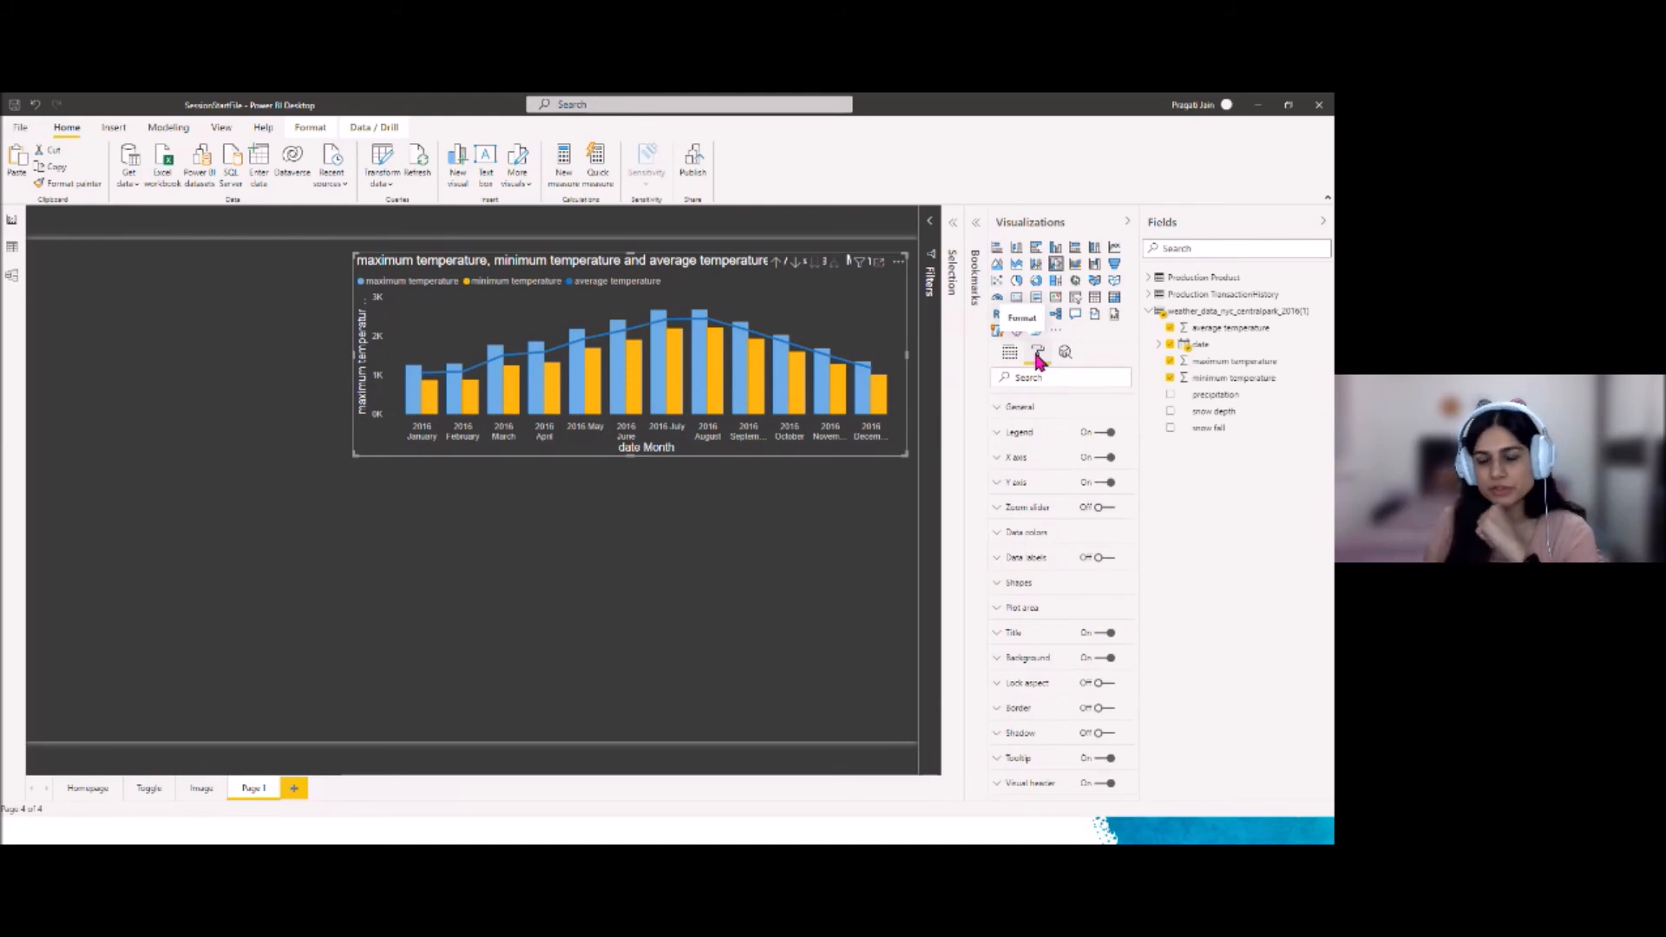
click(1013, 633)
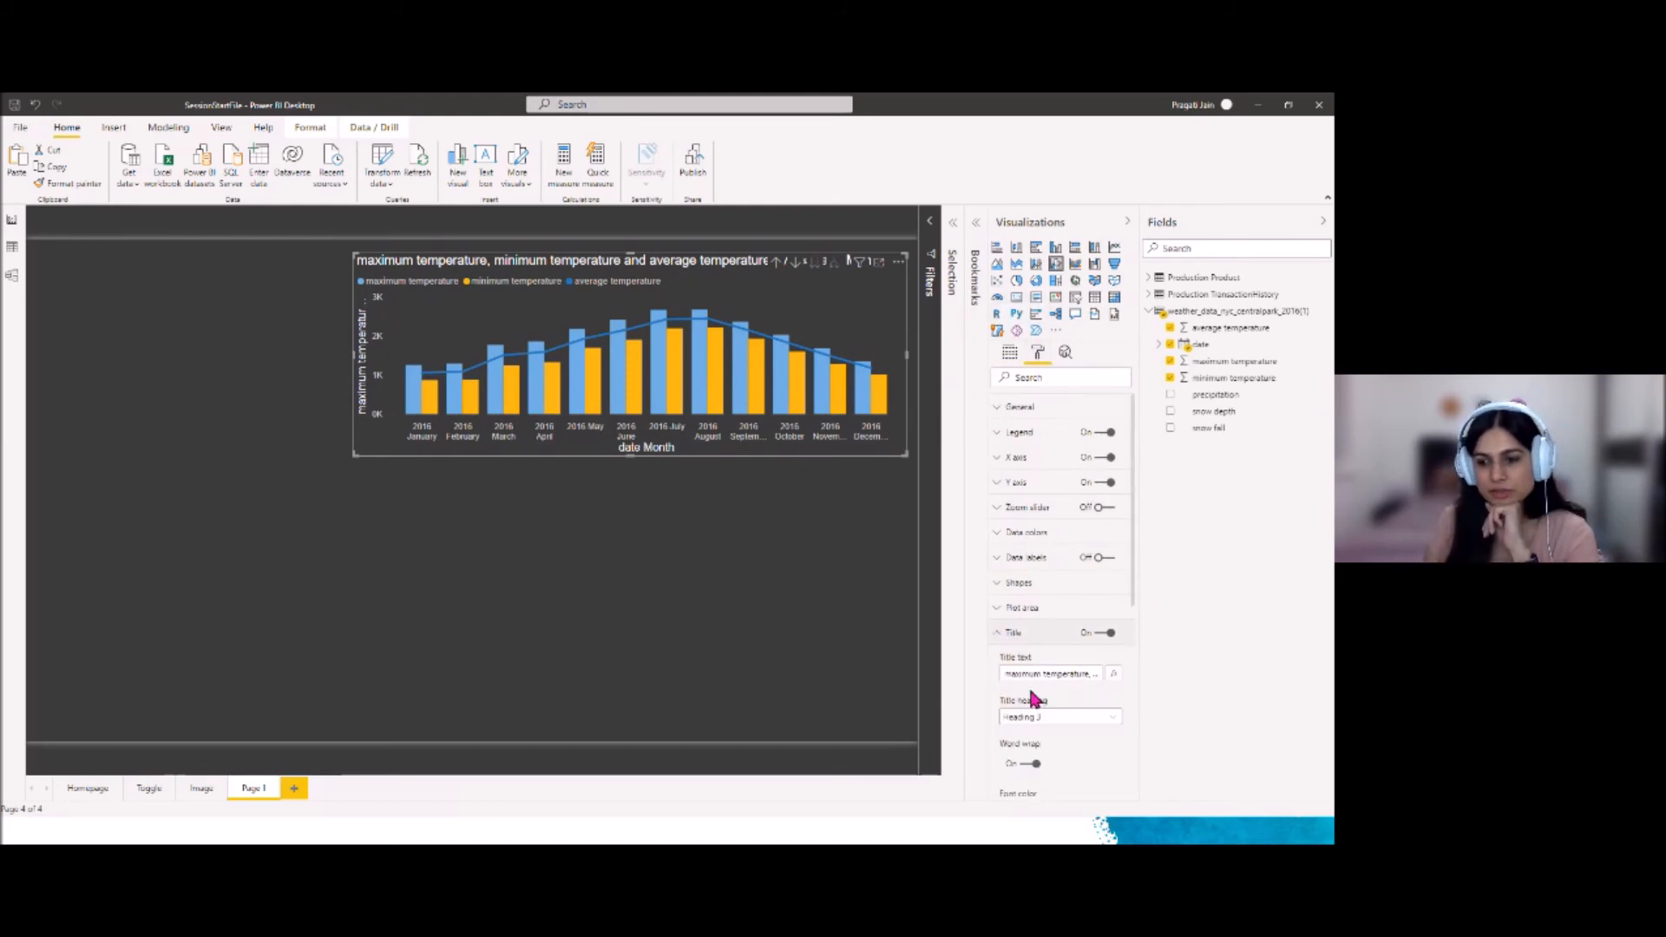
drag(1005, 675, 1097, 677)
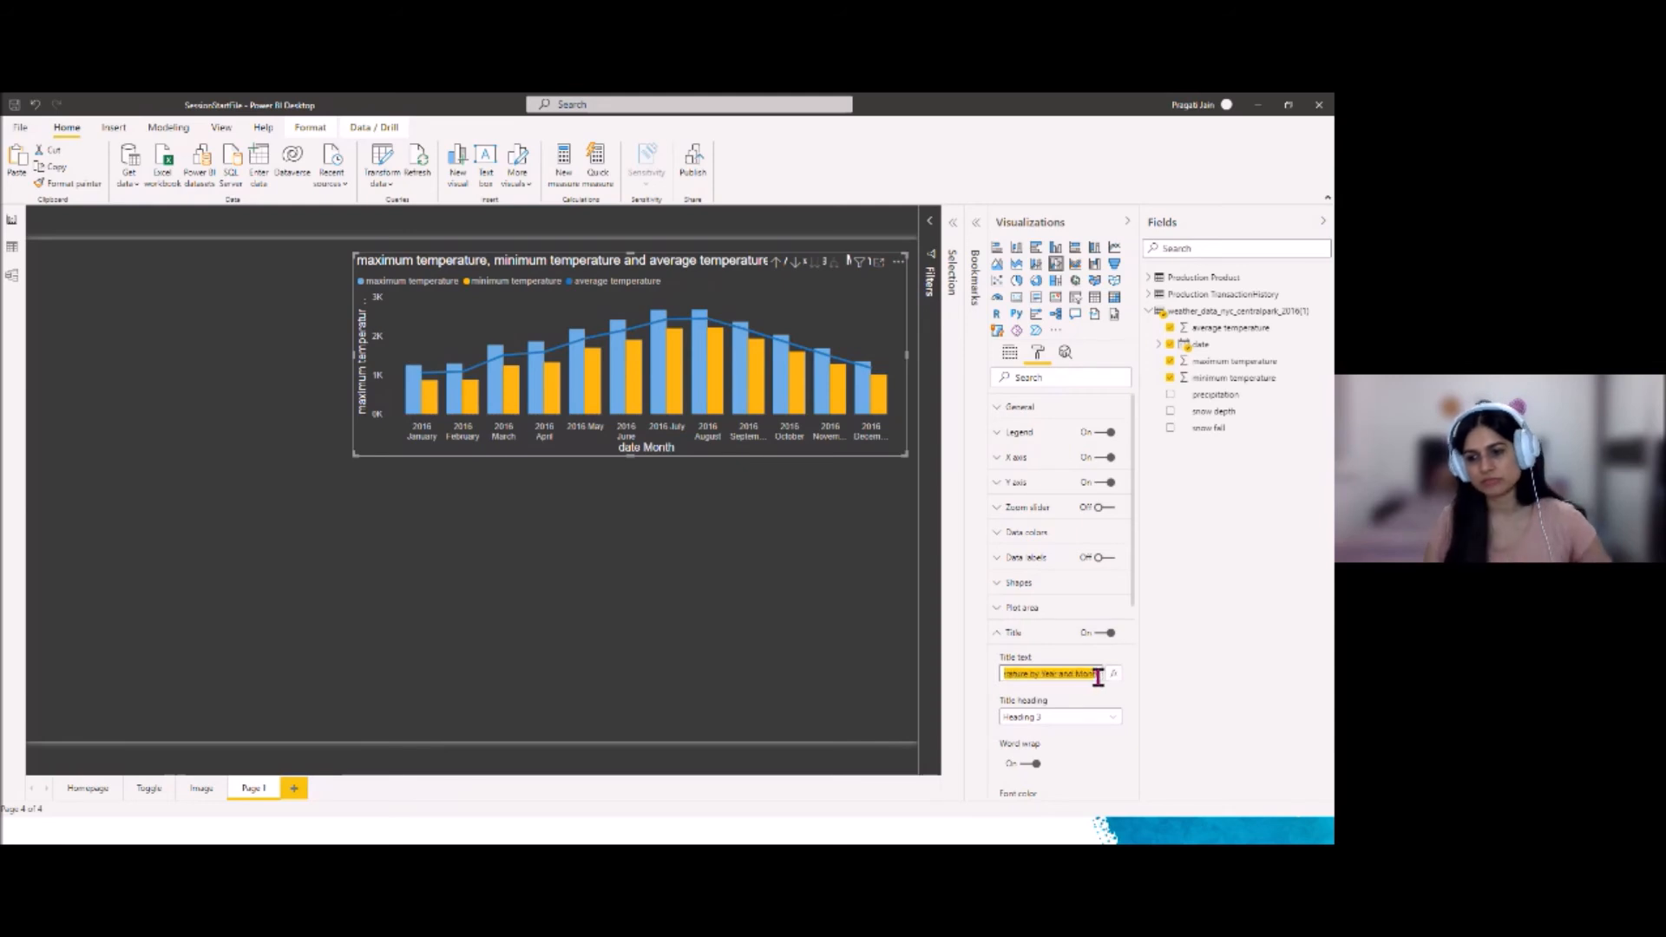
key(BackSpace)
text(Temperature Trend)
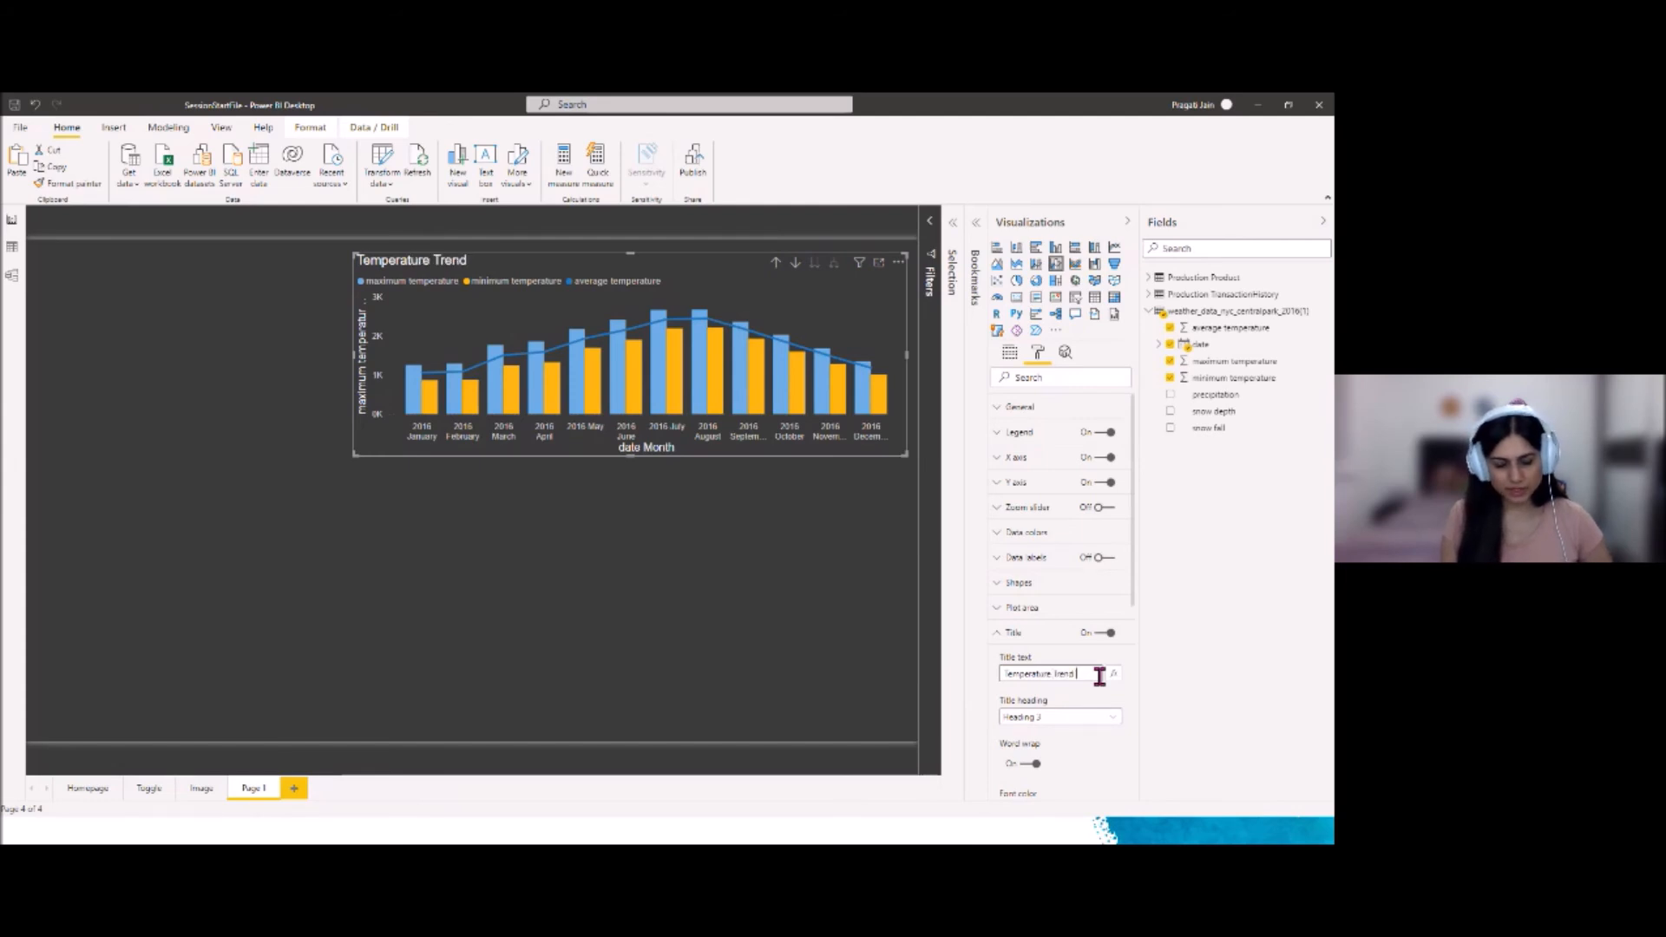
Complete the temperature chart's title as Temperature Trend Overtime and turn on a white border around the chart
text(Overtime)
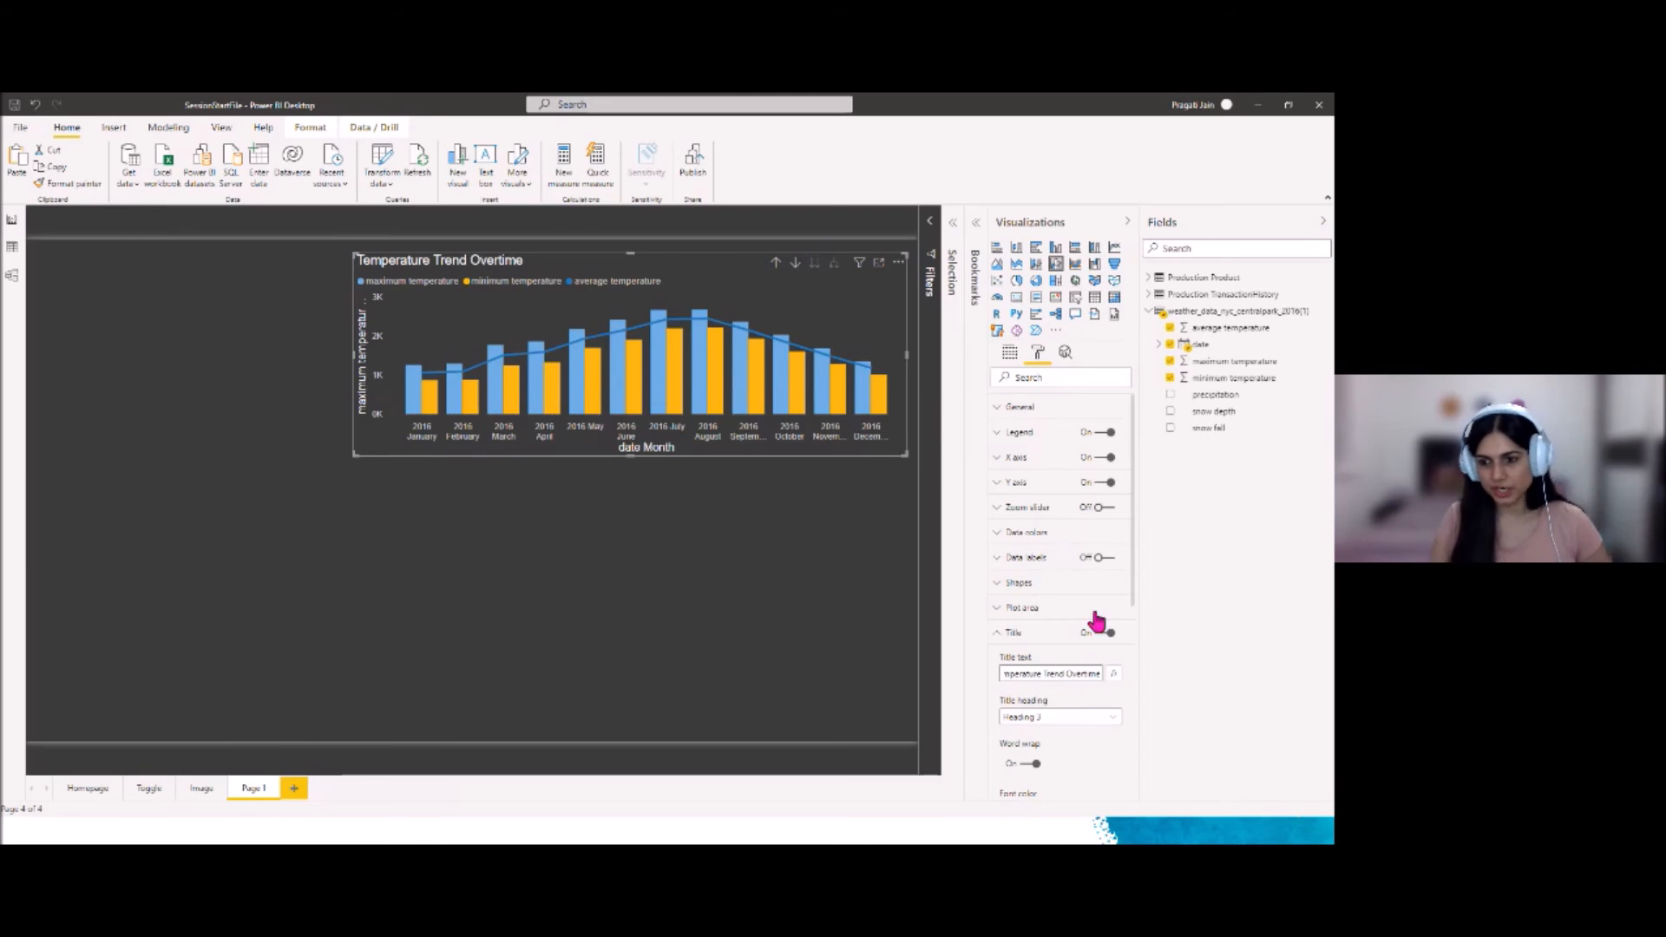
click(996, 634)
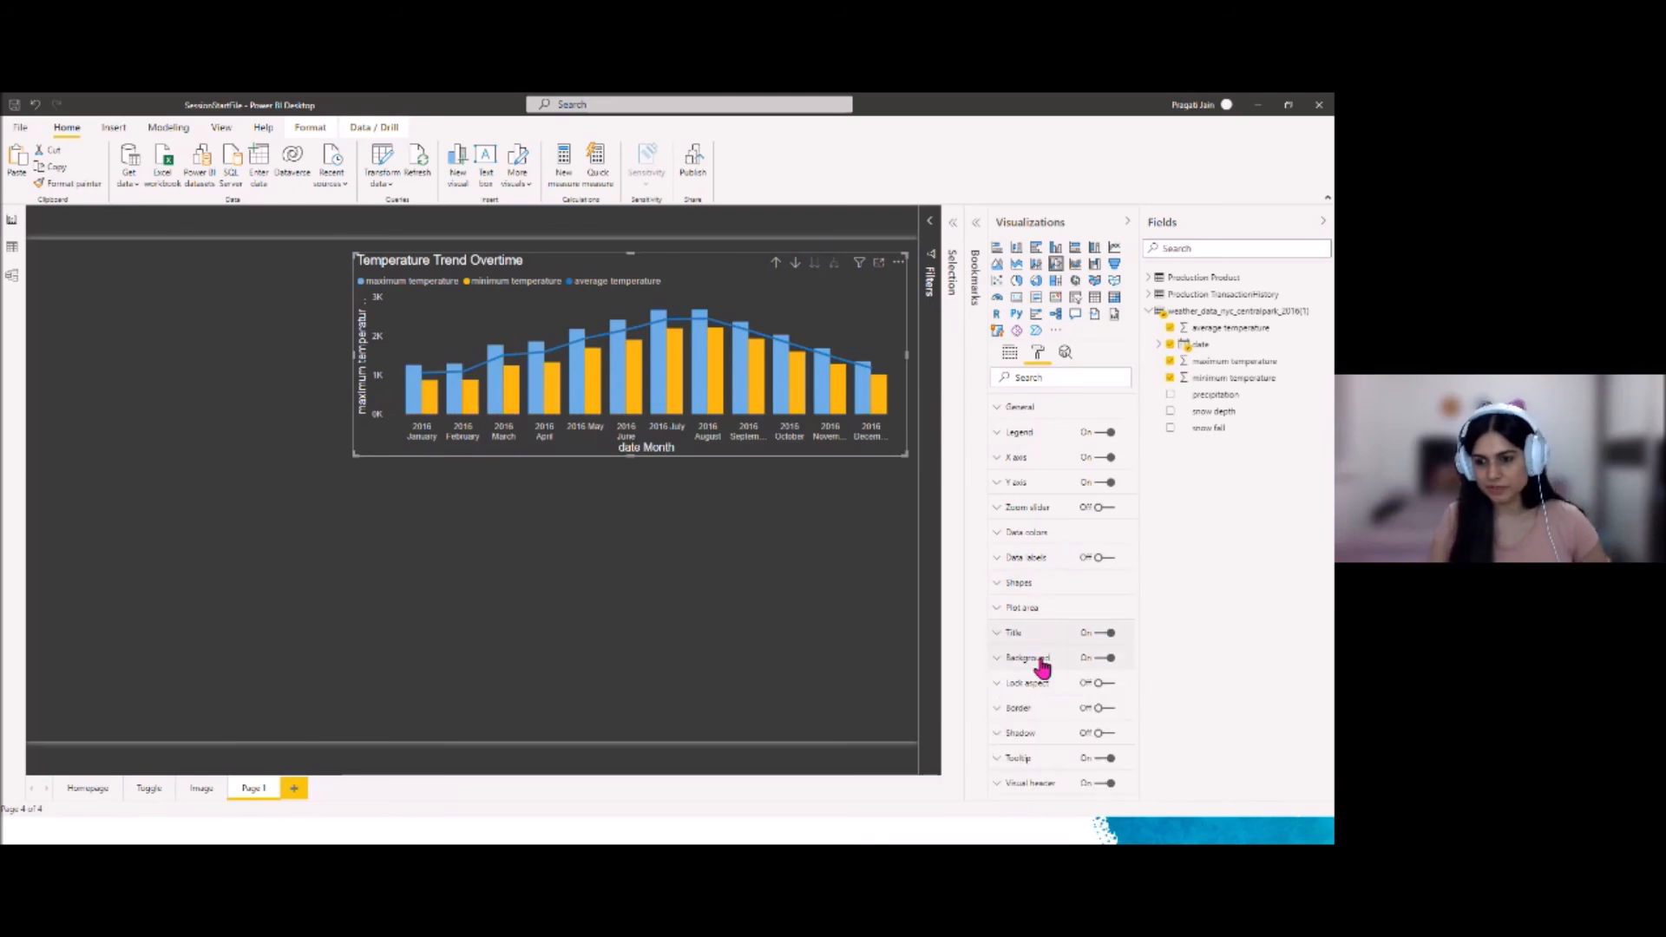
click(1099, 709)
click(1026, 720)
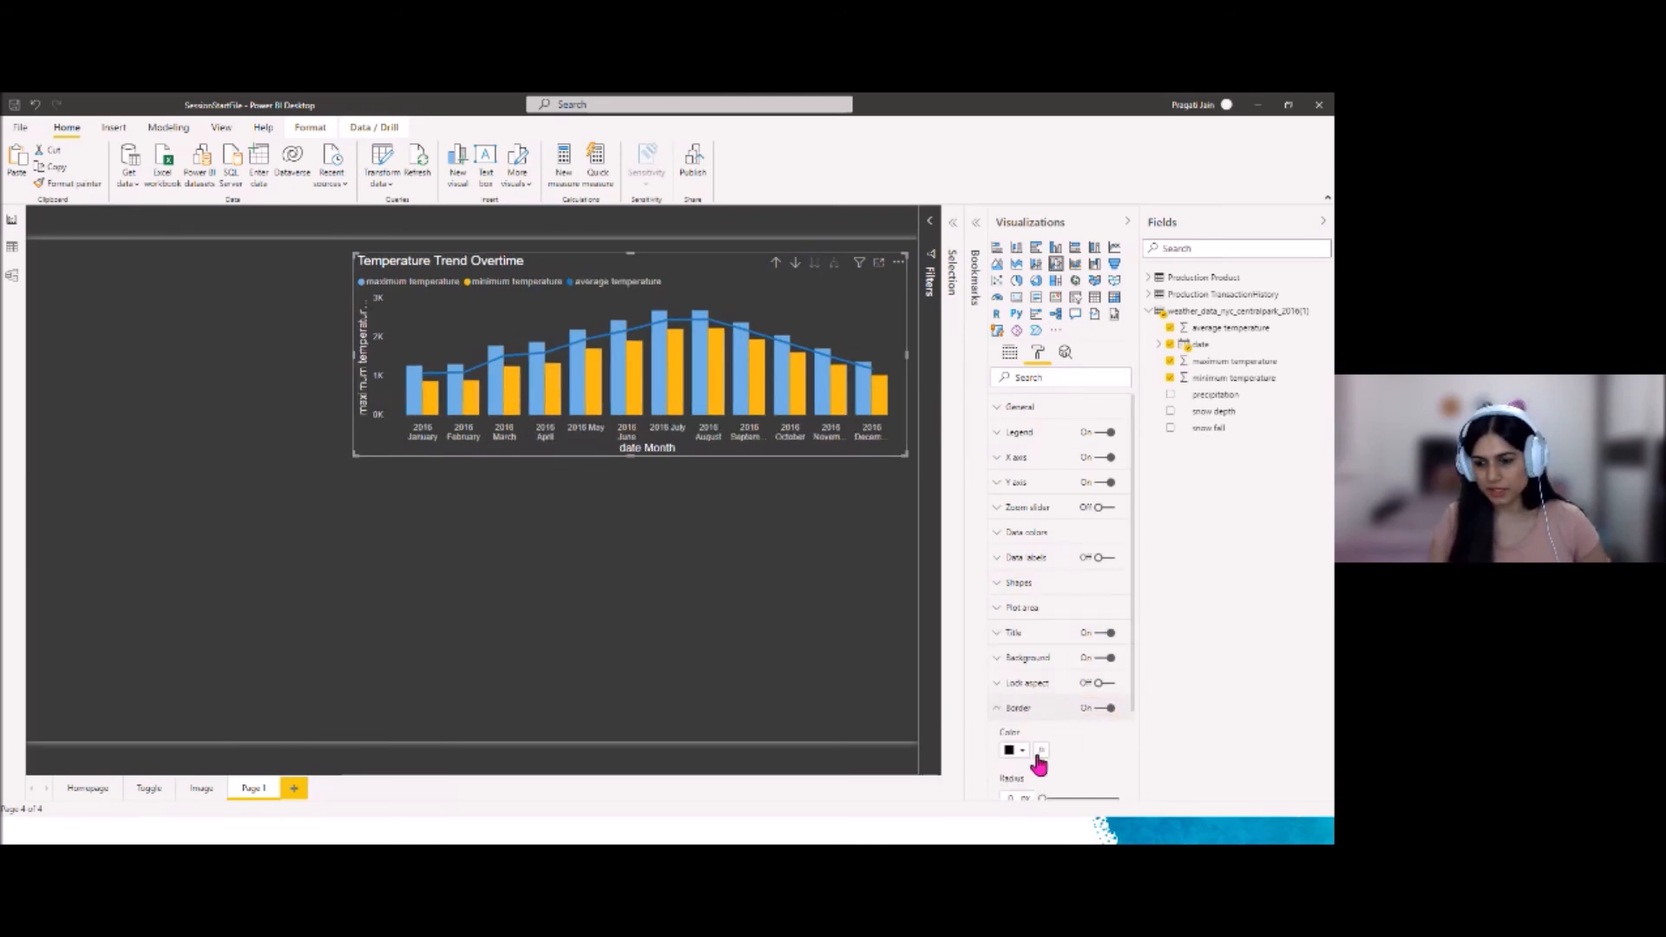
click(1021, 752)
click(1033, 689)
click(996, 708)
click(535, 592)
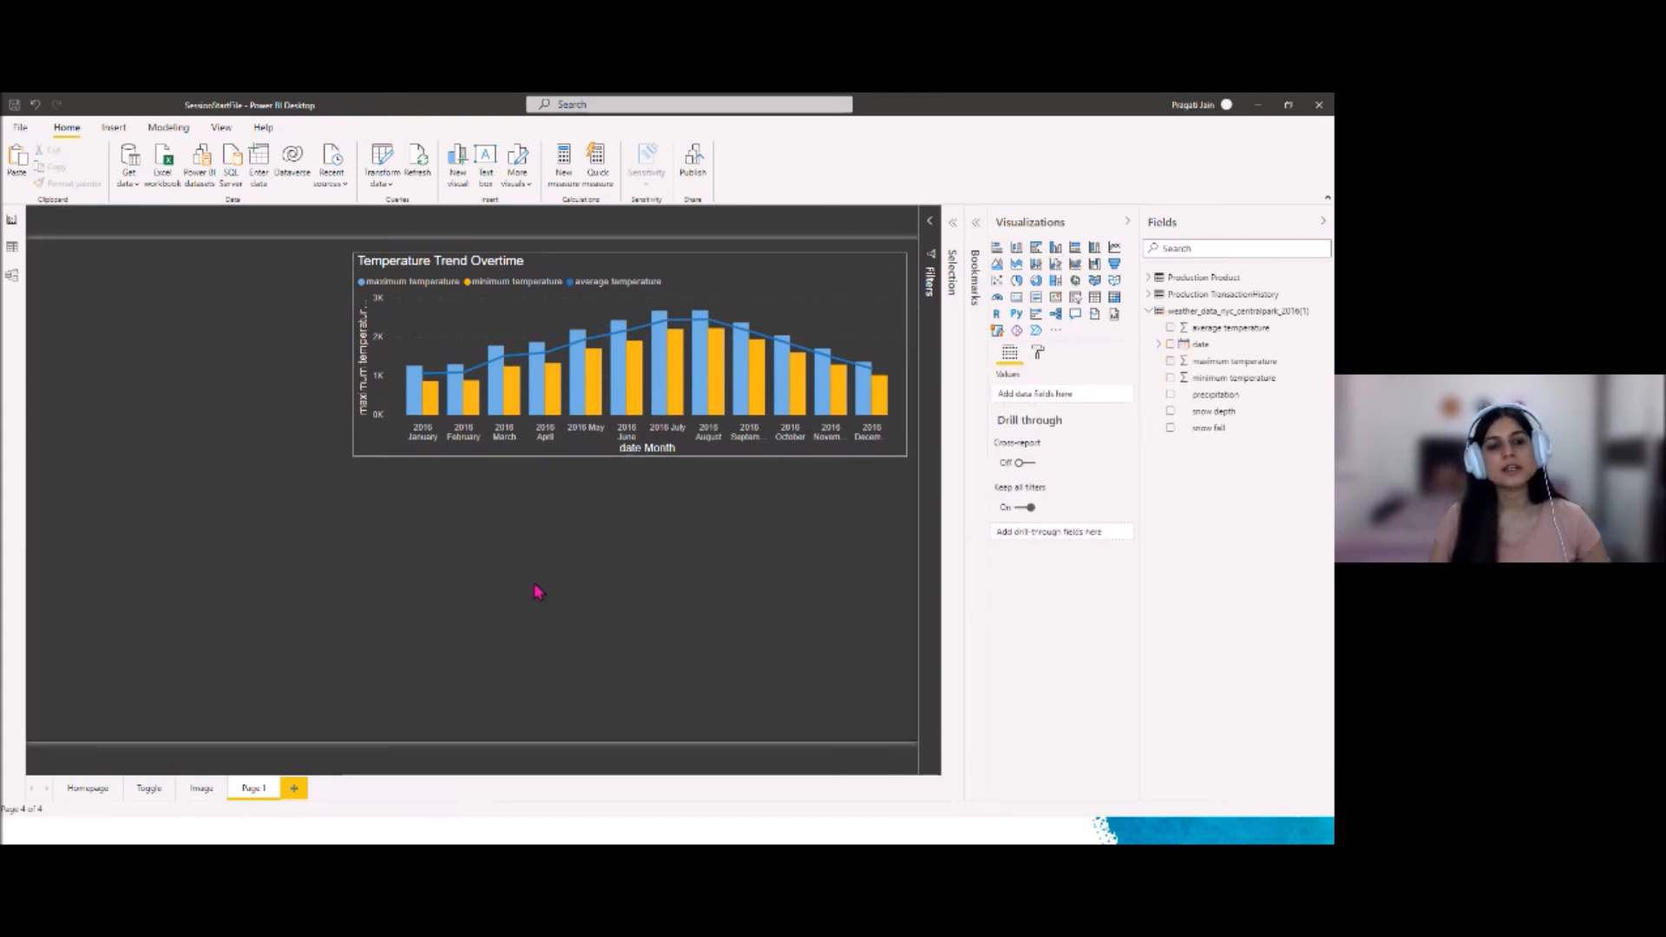
Duplicate the temperature chart directly below the original and remove all column and line values from the copy
click(632, 257)
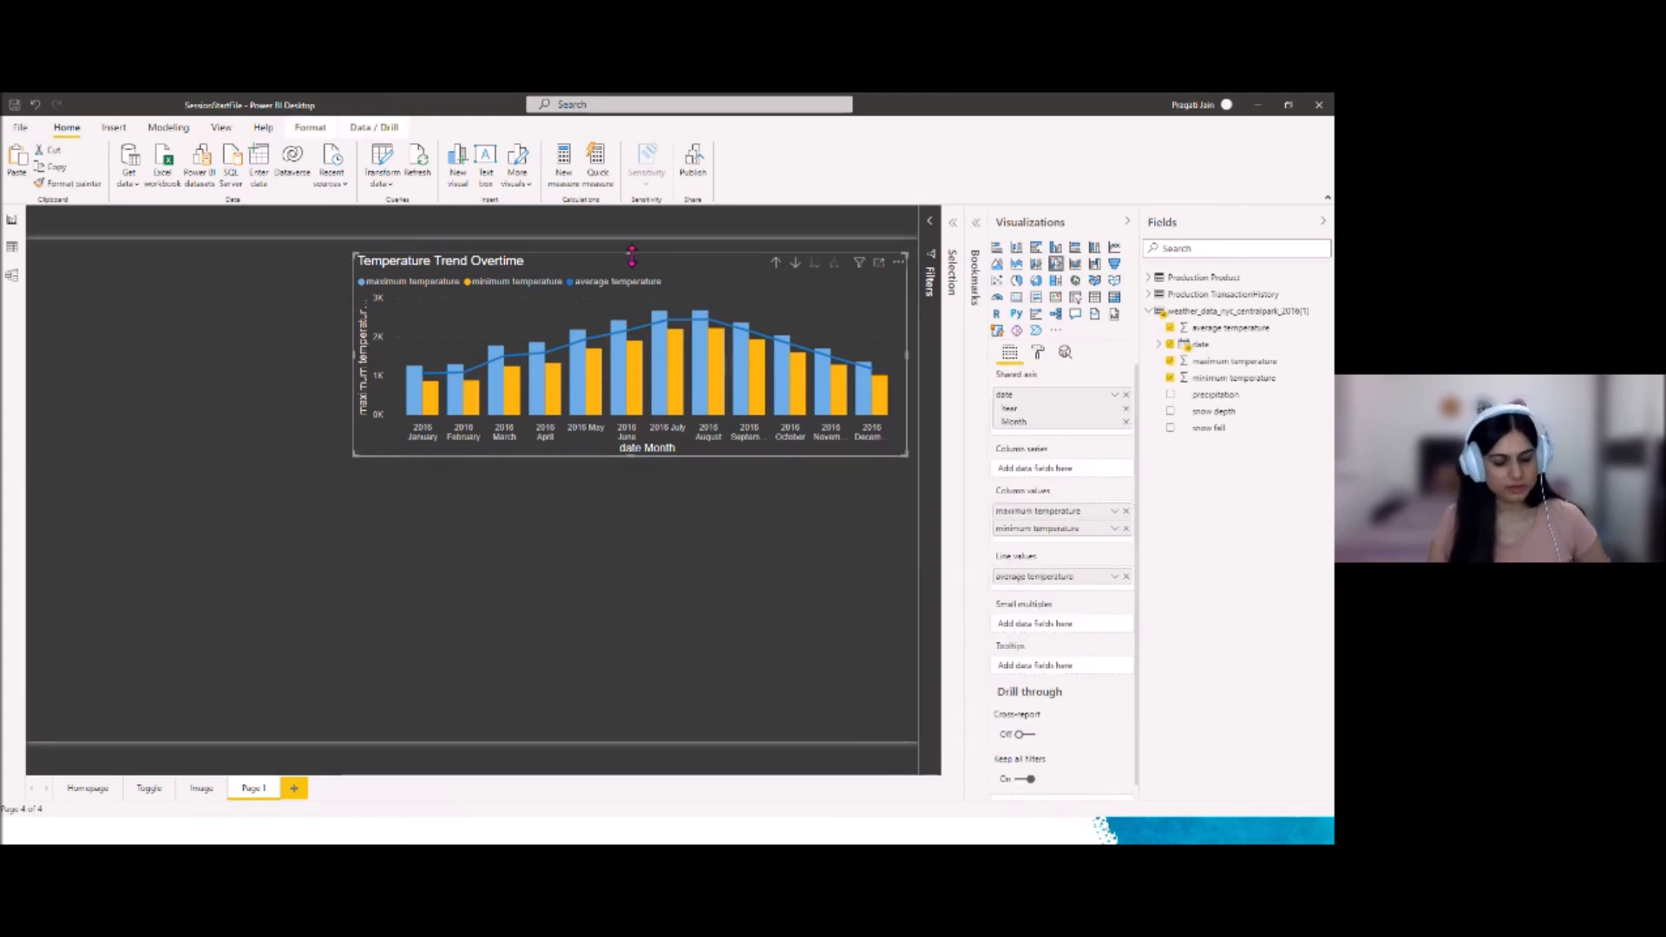
drag(632, 258, 610, 491)
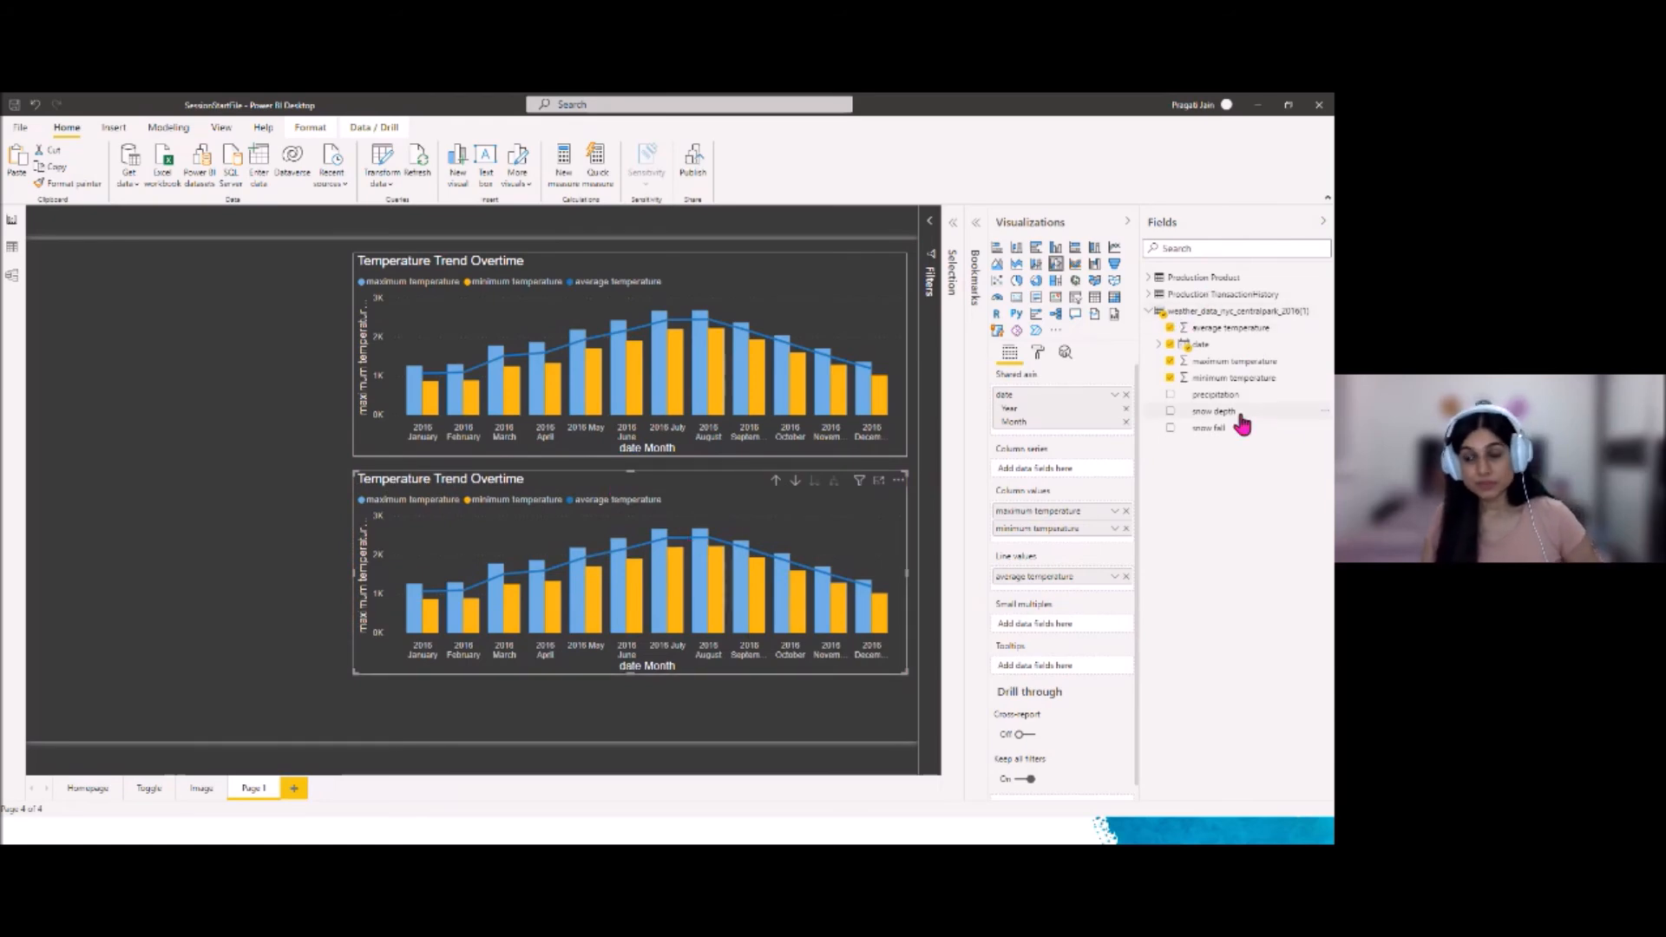
click(1126, 512)
click(1126, 512)
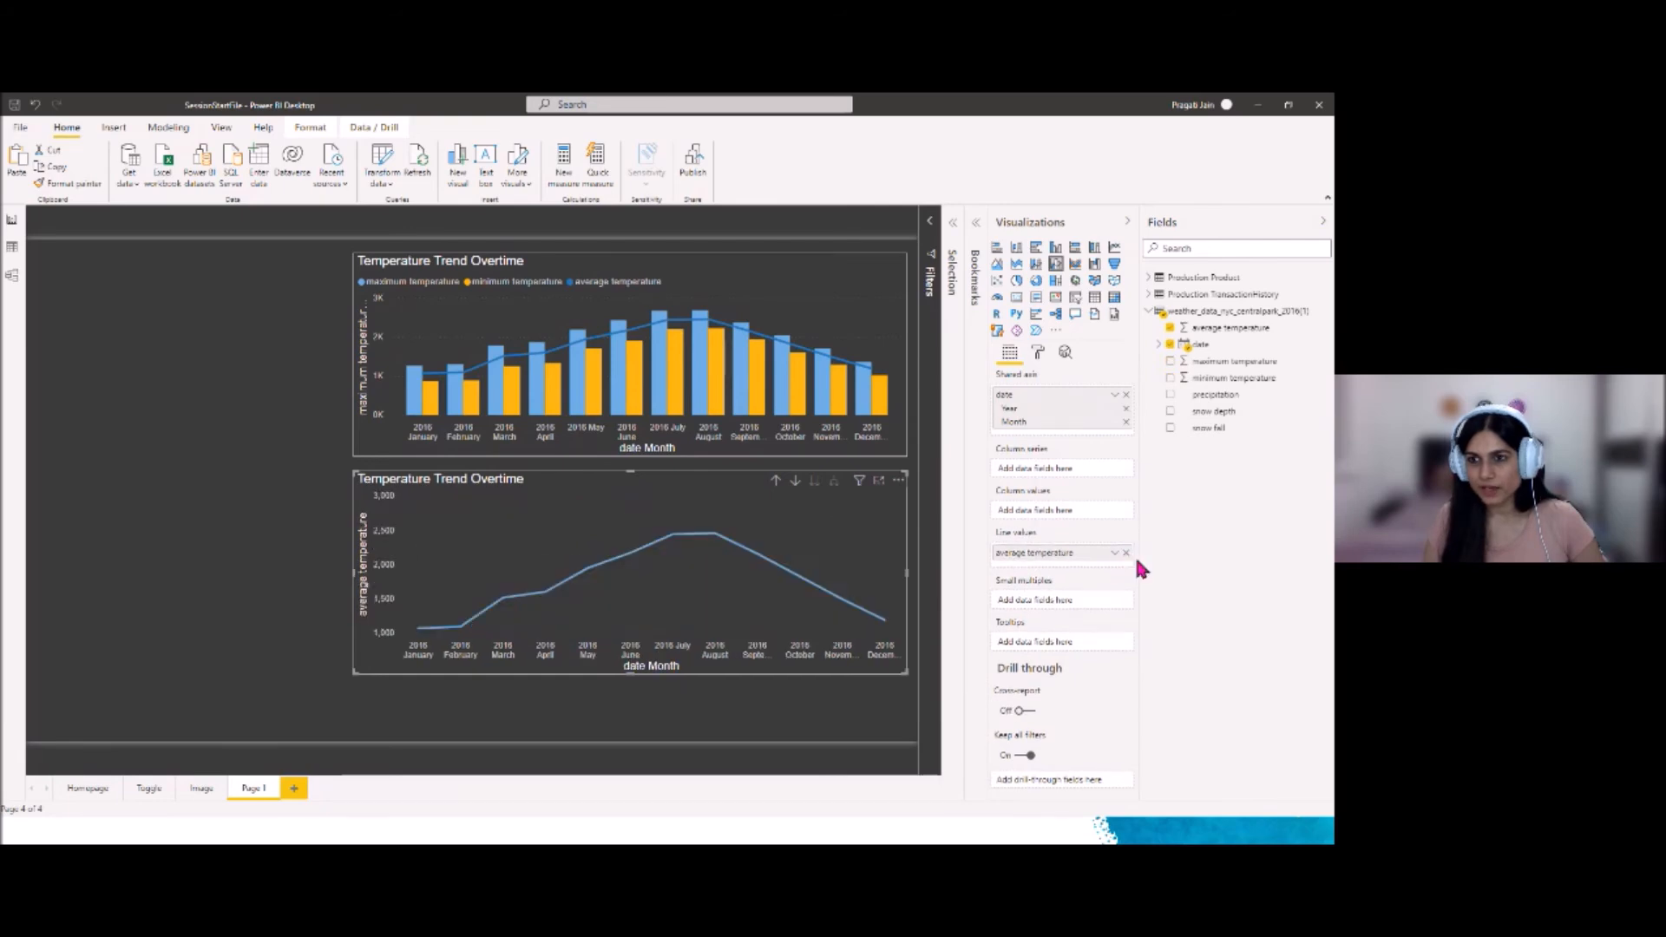
click(1126, 553)
Change the copied chart to a clustered column chart and set snow fall as its value
click(1055, 250)
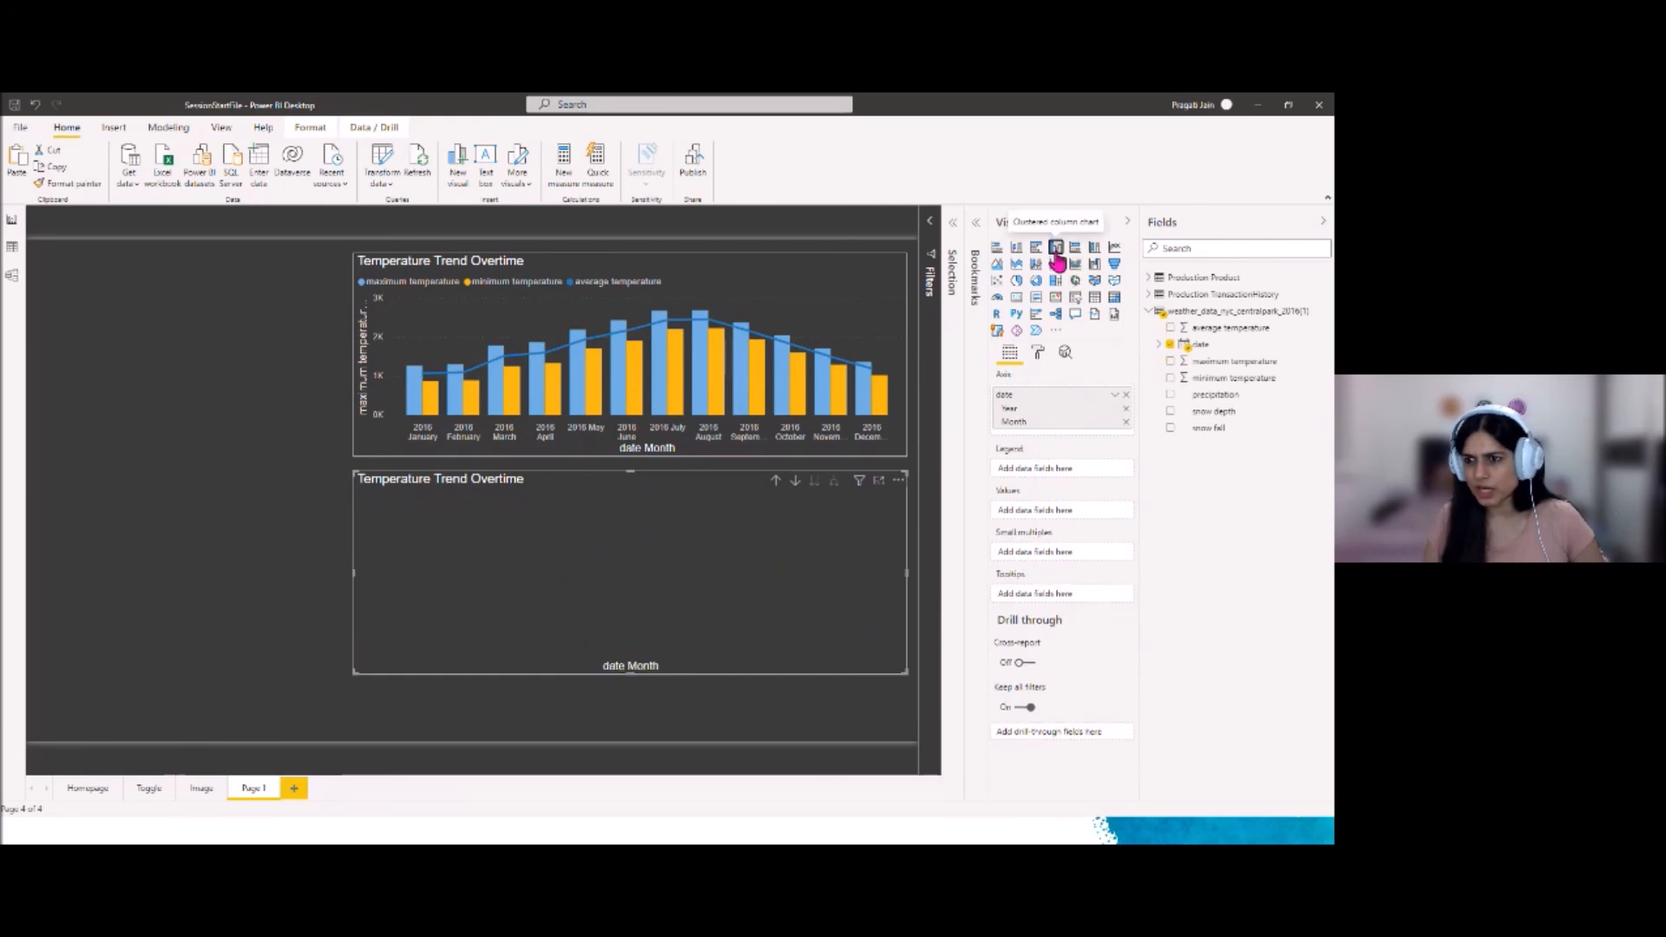
drag(1226, 434, 1076, 521)
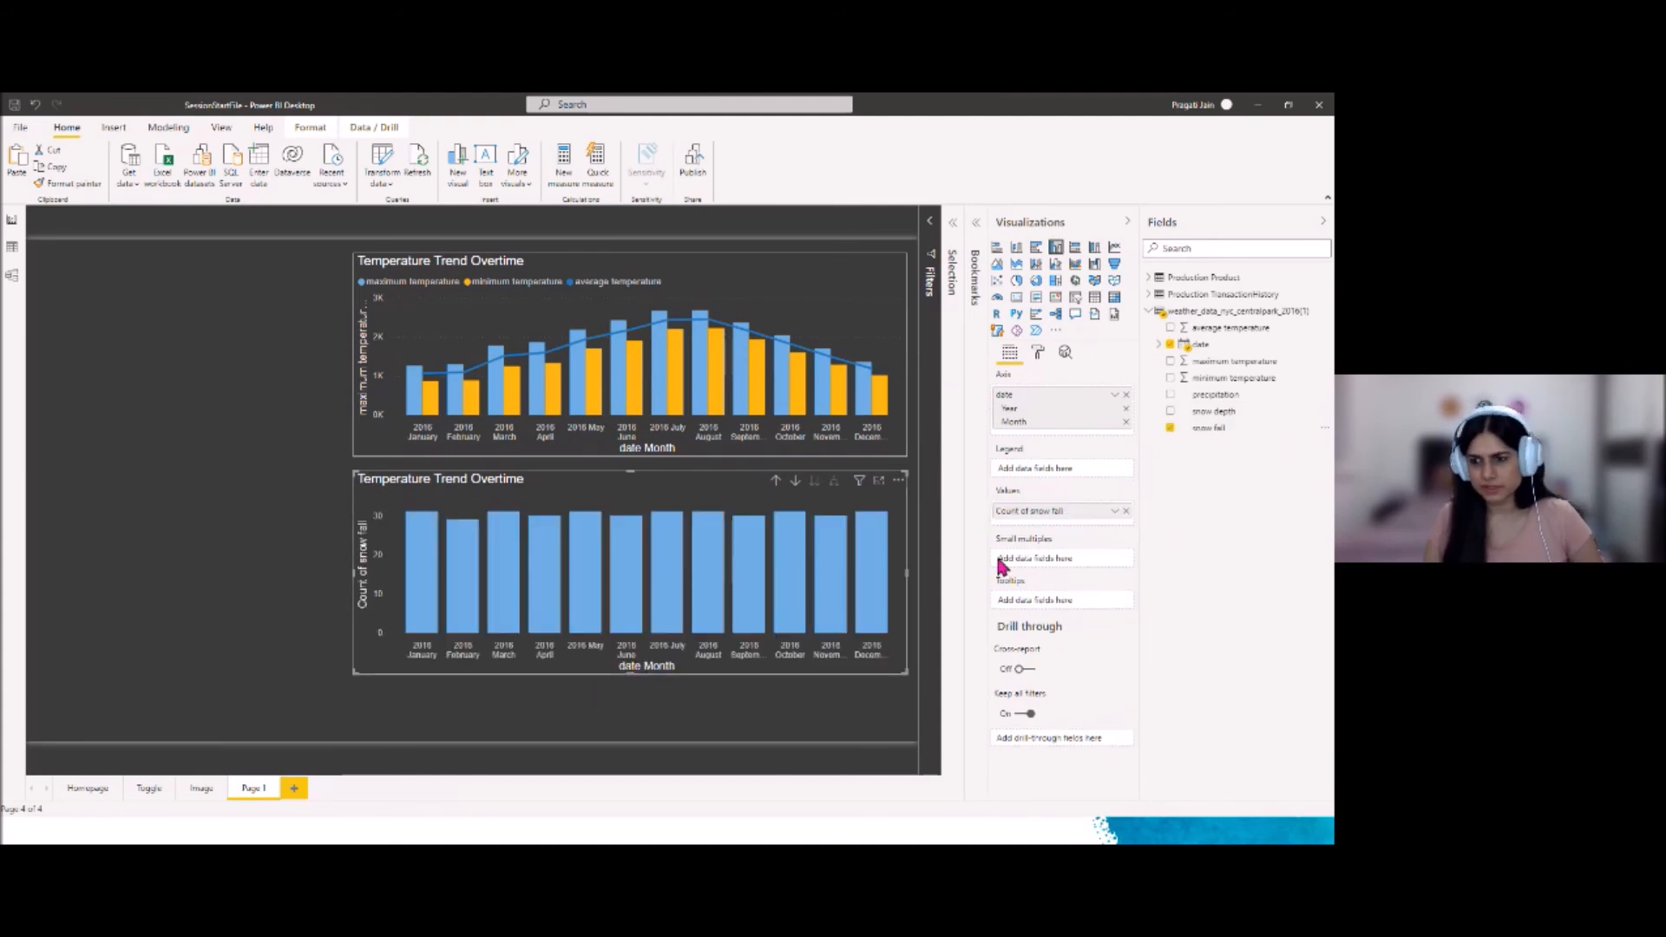
click(1115, 511)
key(Escape)
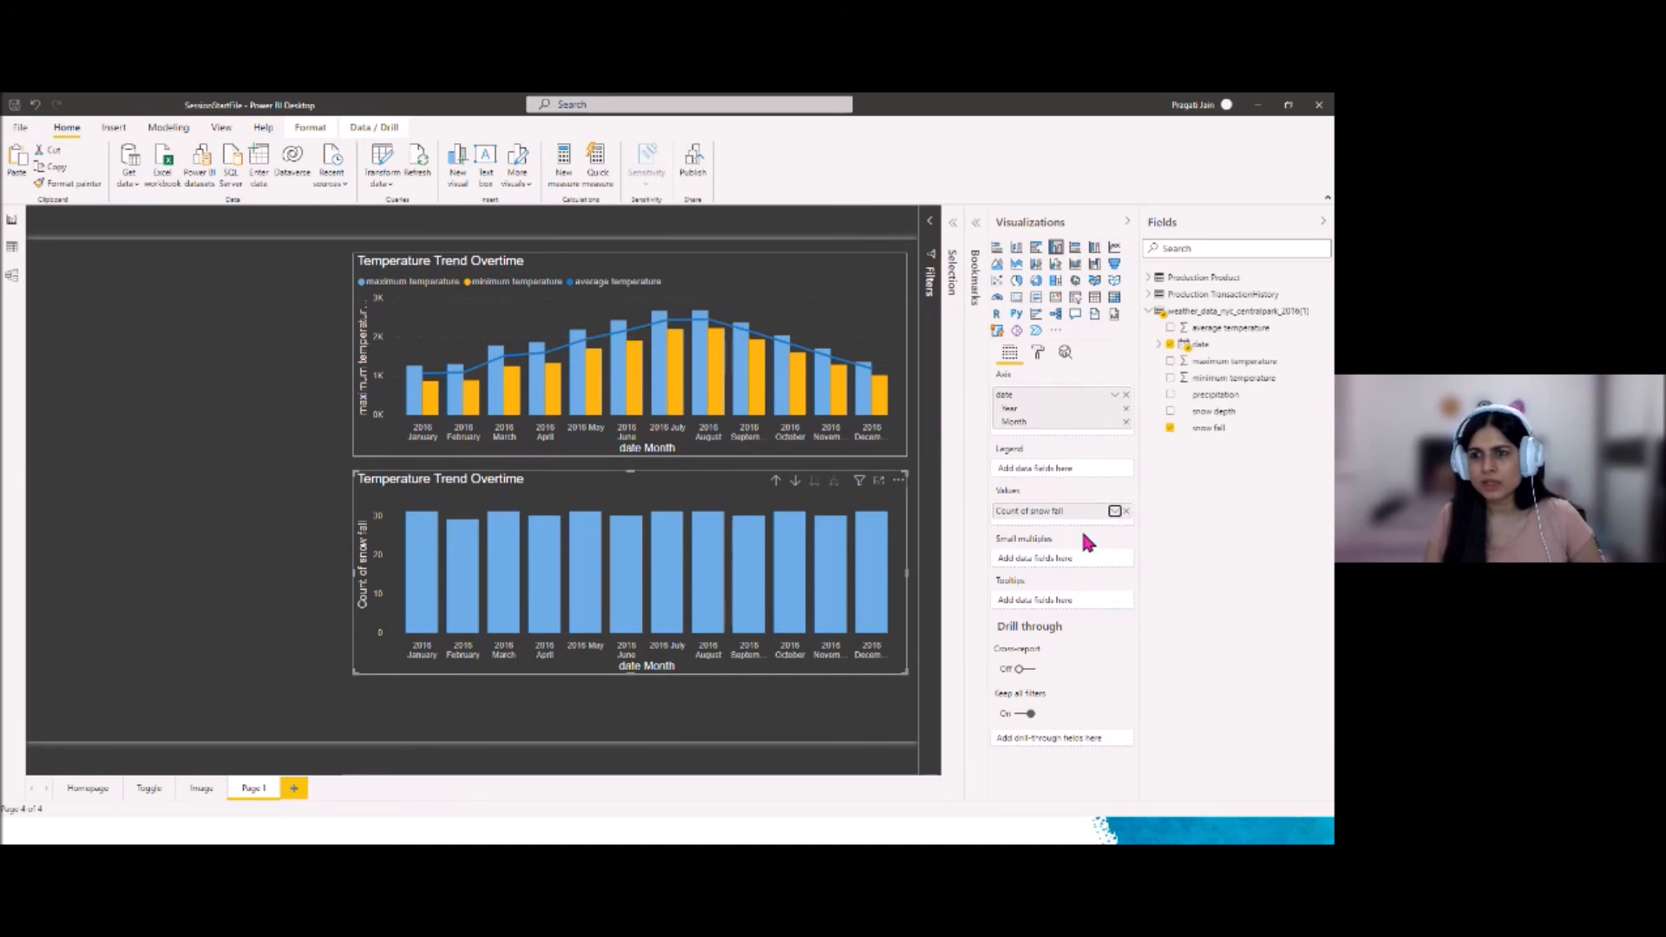
Change the lower chart's title text to Snowfall Trend Overtime
click(1127, 223)
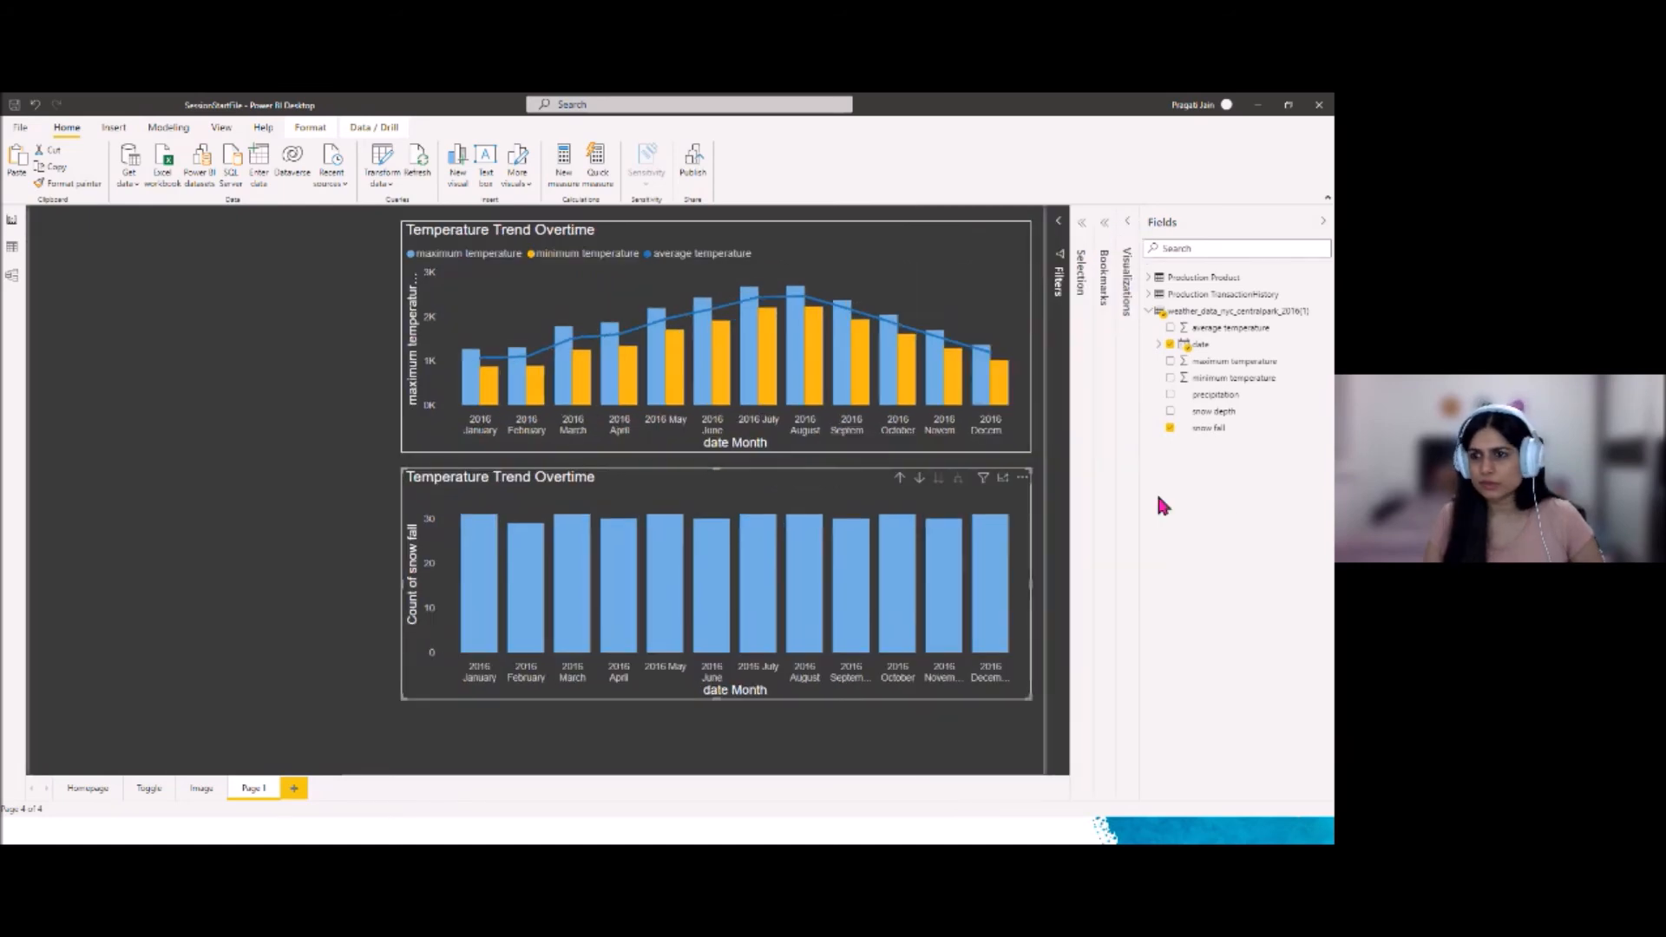
click(1129, 240)
click(1038, 351)
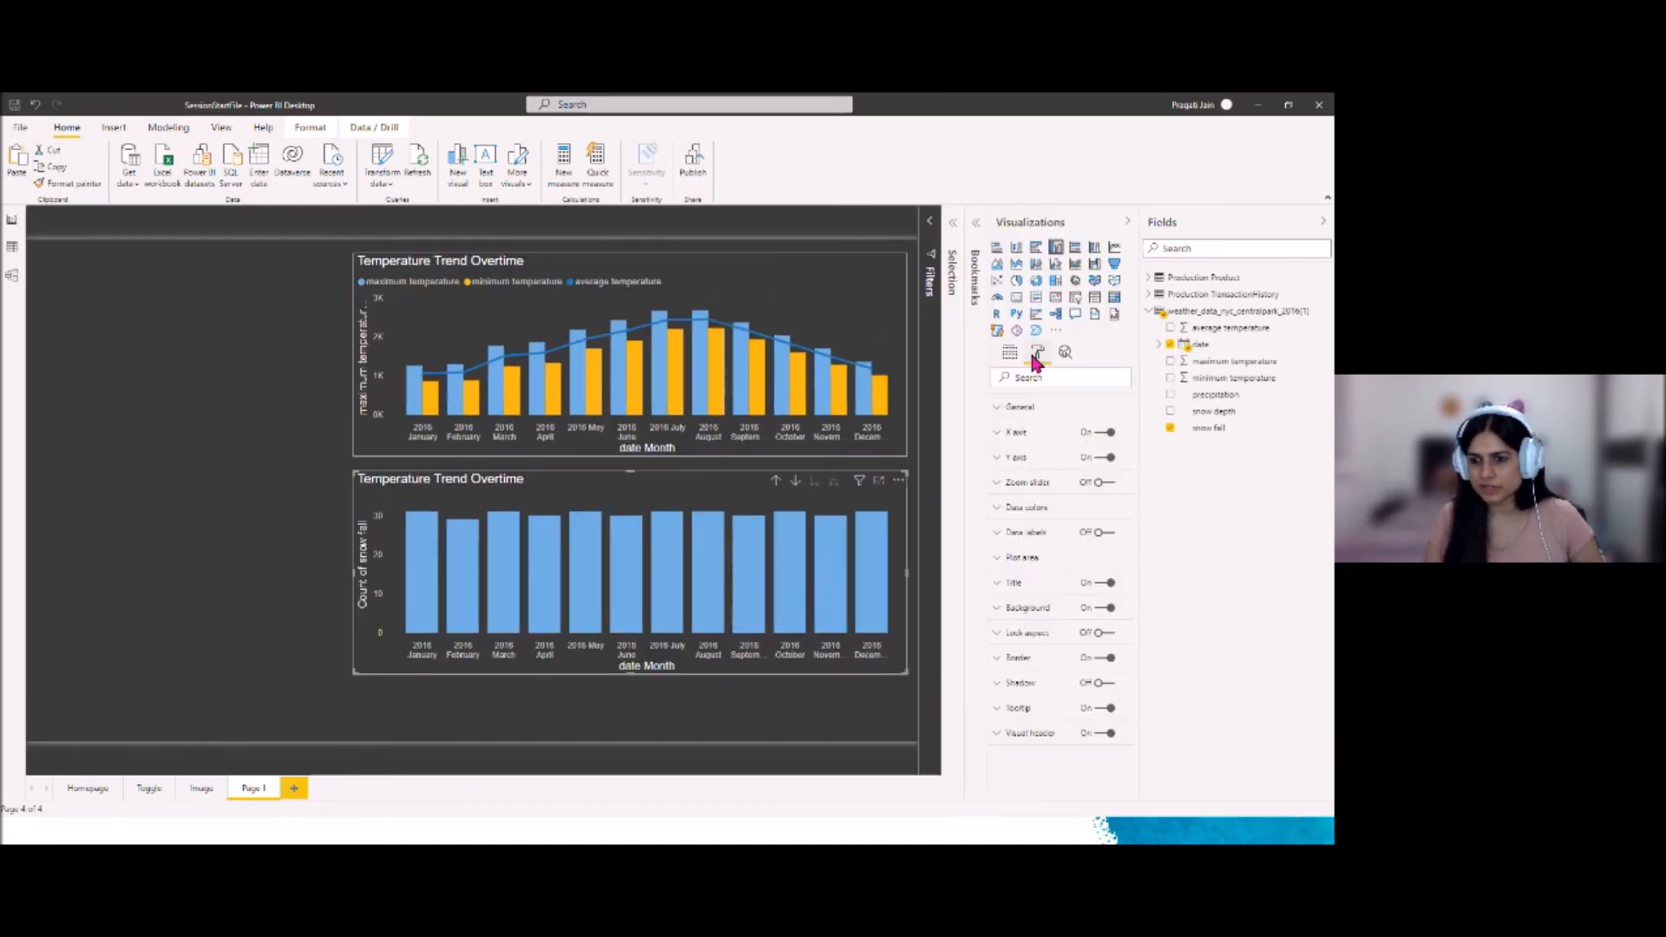
click(1010, 586)
drag(1006, 624, 1047, 625)
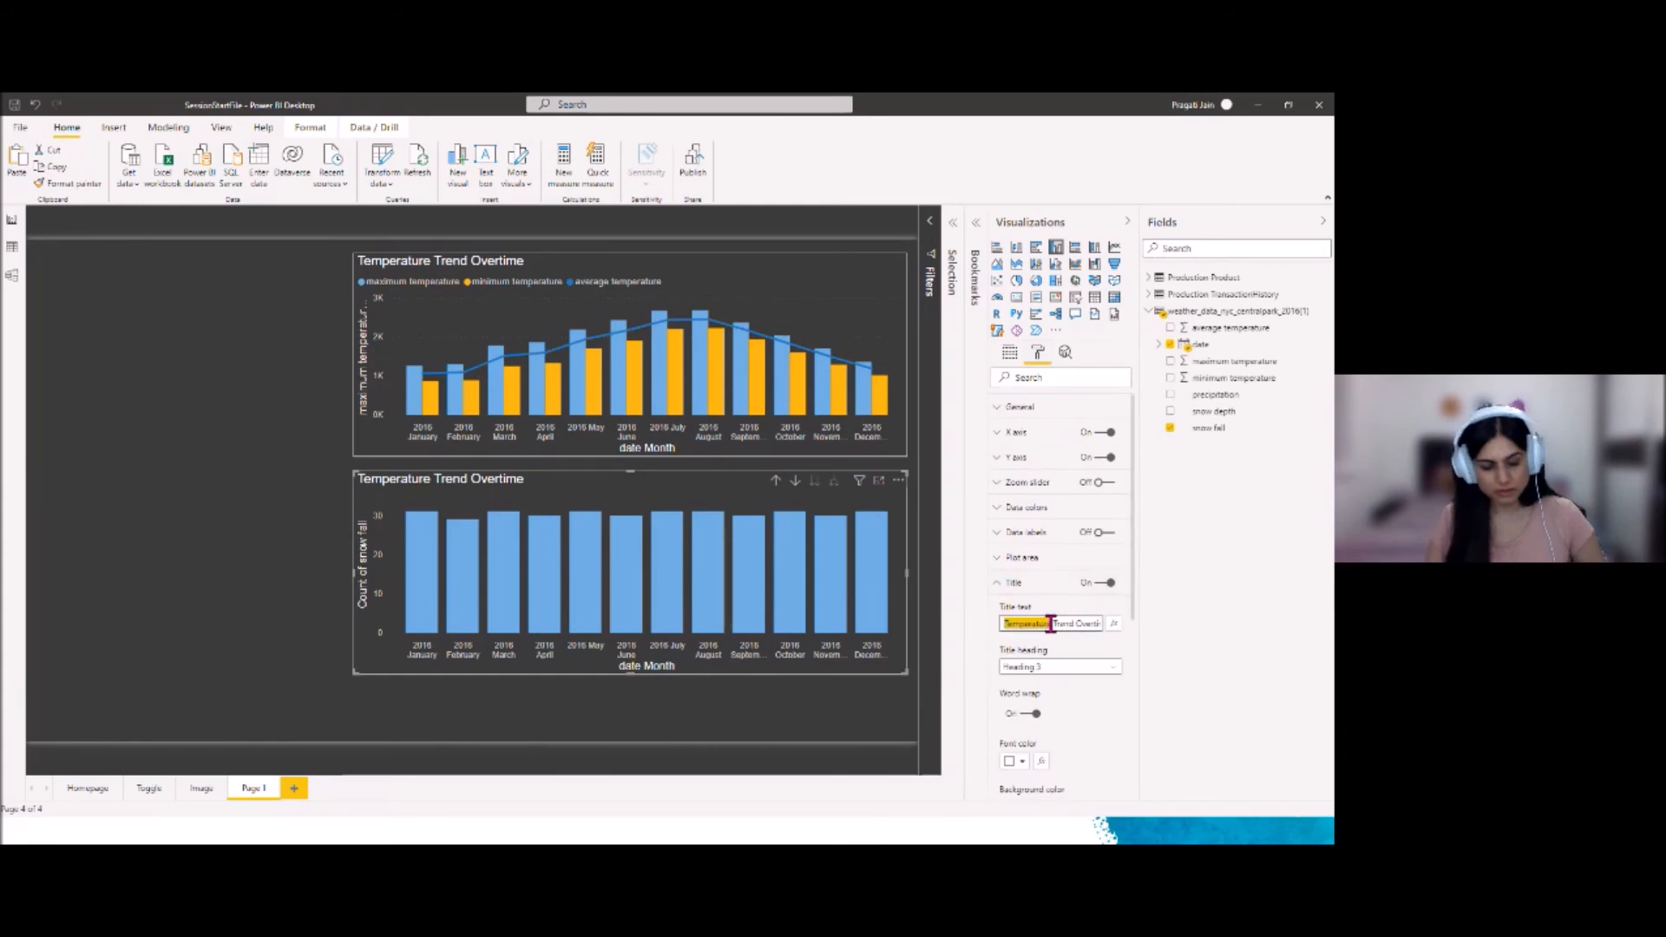
text(Snoe)
key(BackSpace)
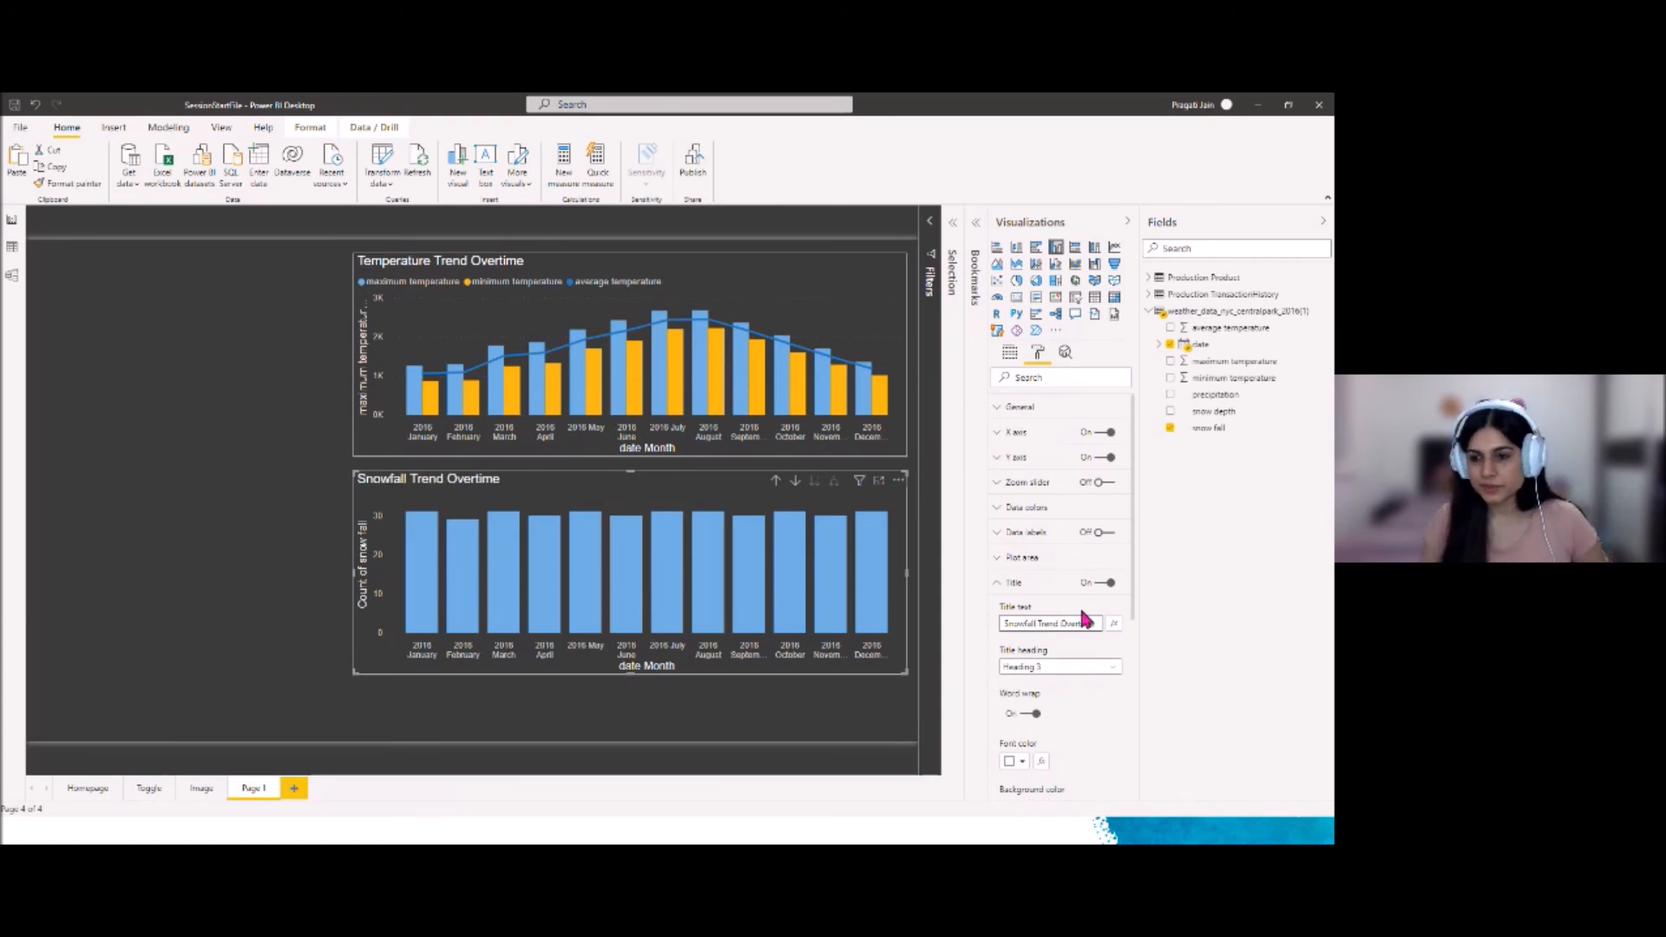
click(997, 582)
Make room around the canvas, insert a blank button and size it in the empty area beside the temperature chart
click(1127, 222)
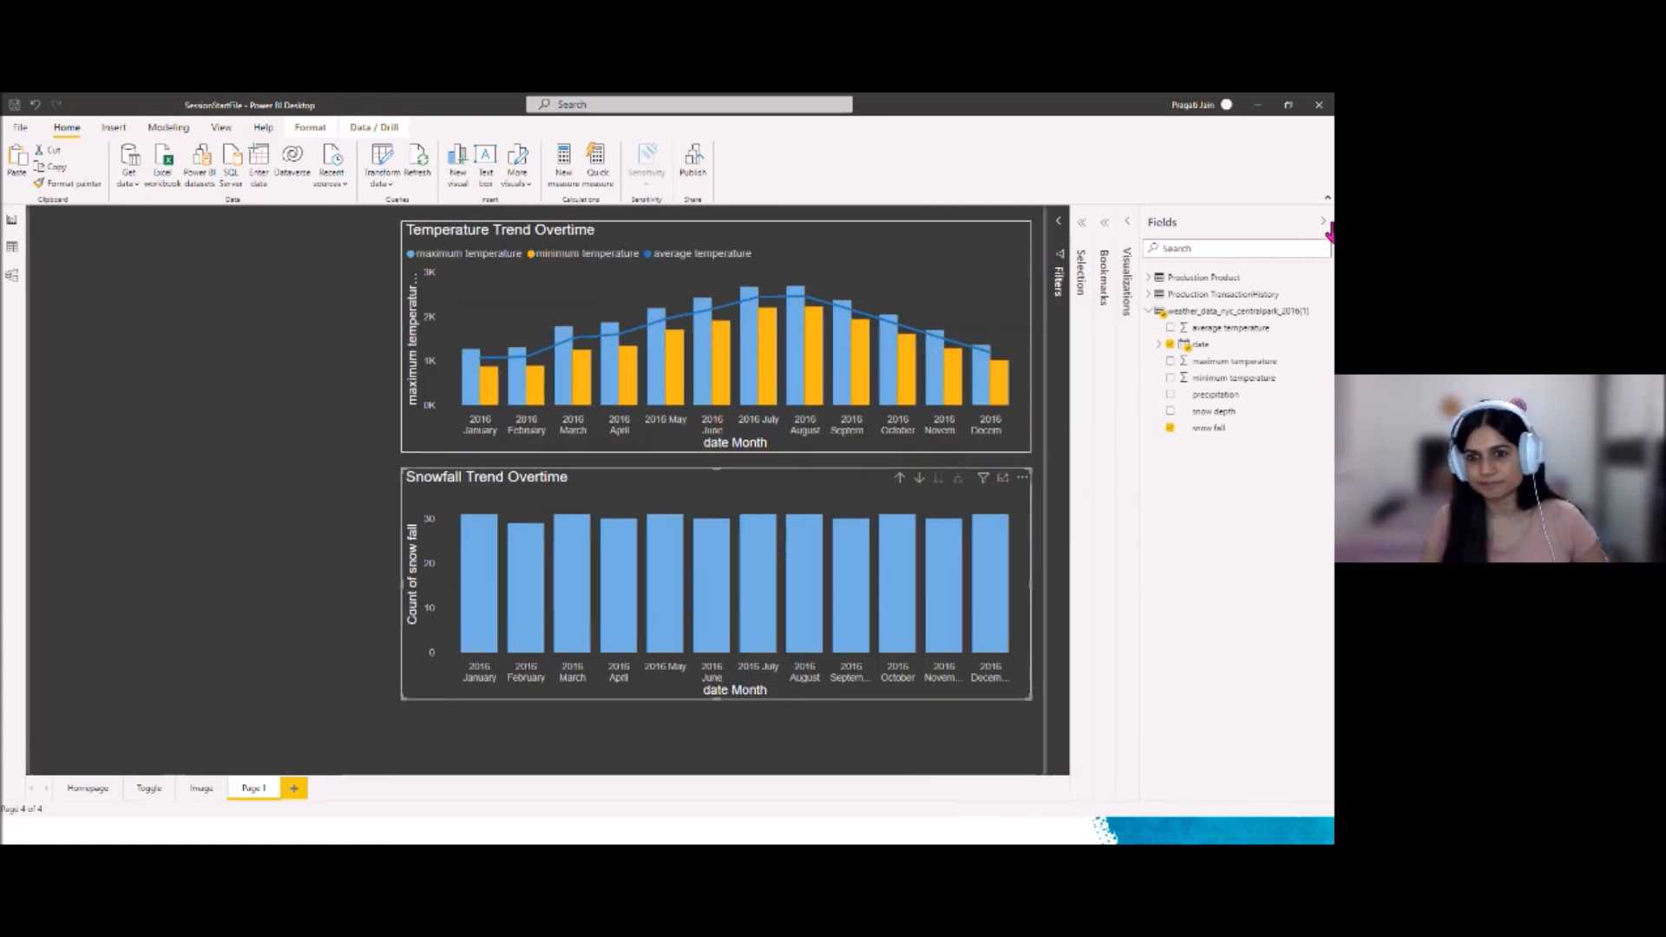
click(1323, 222)
click(414, 541)
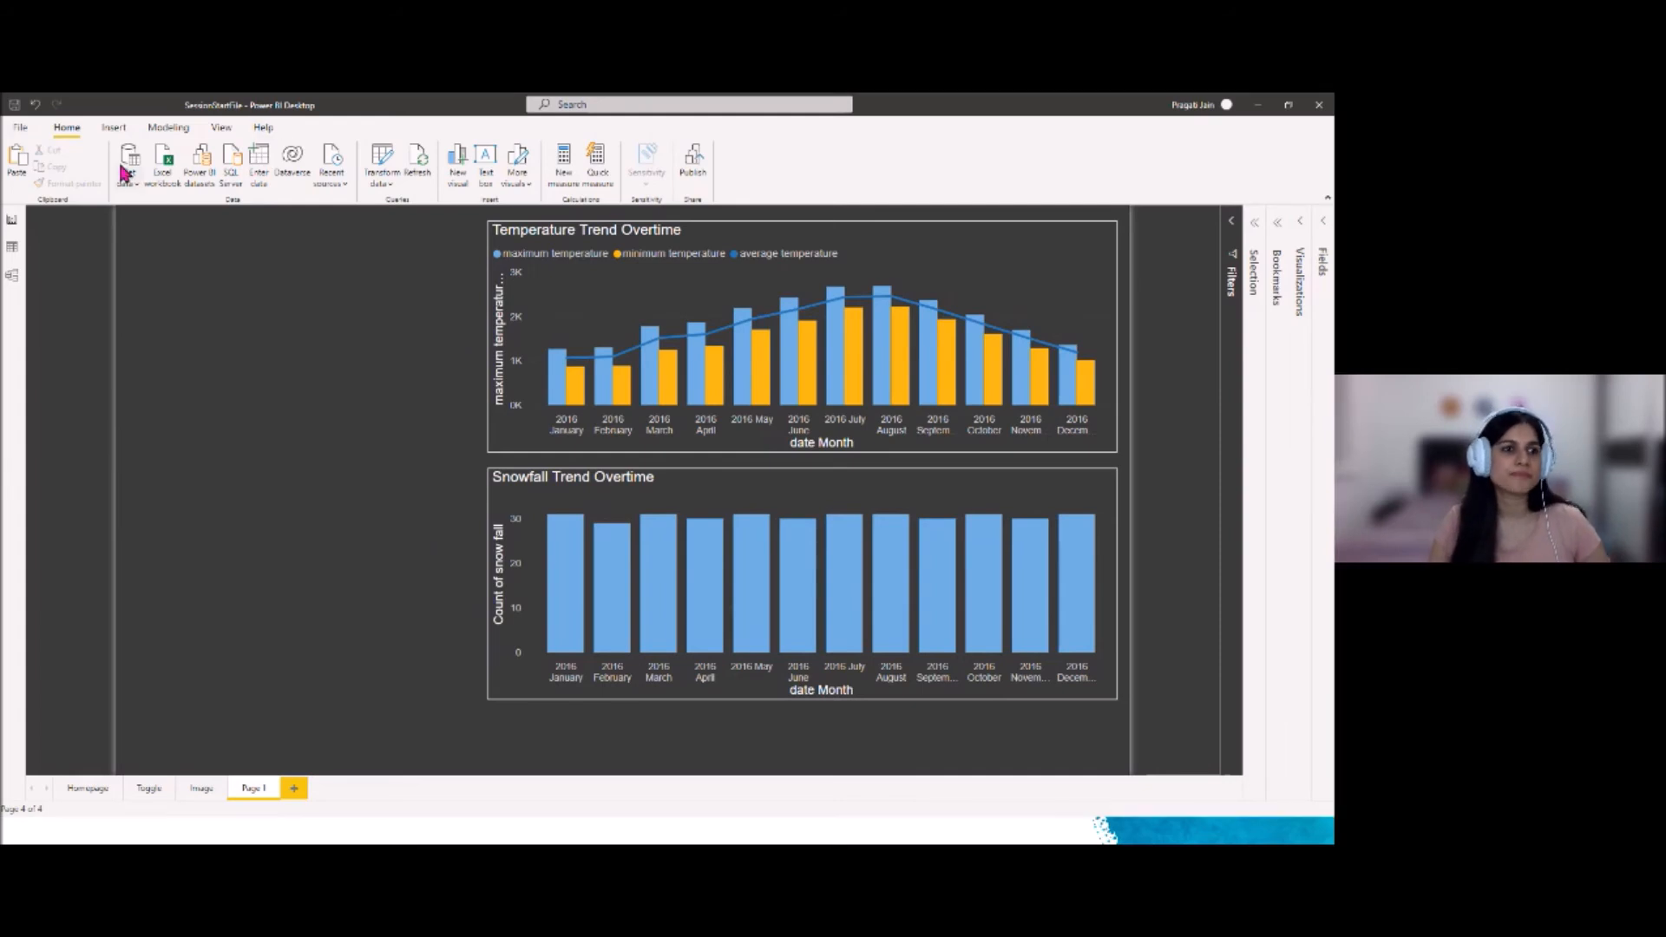
click(113, 127)
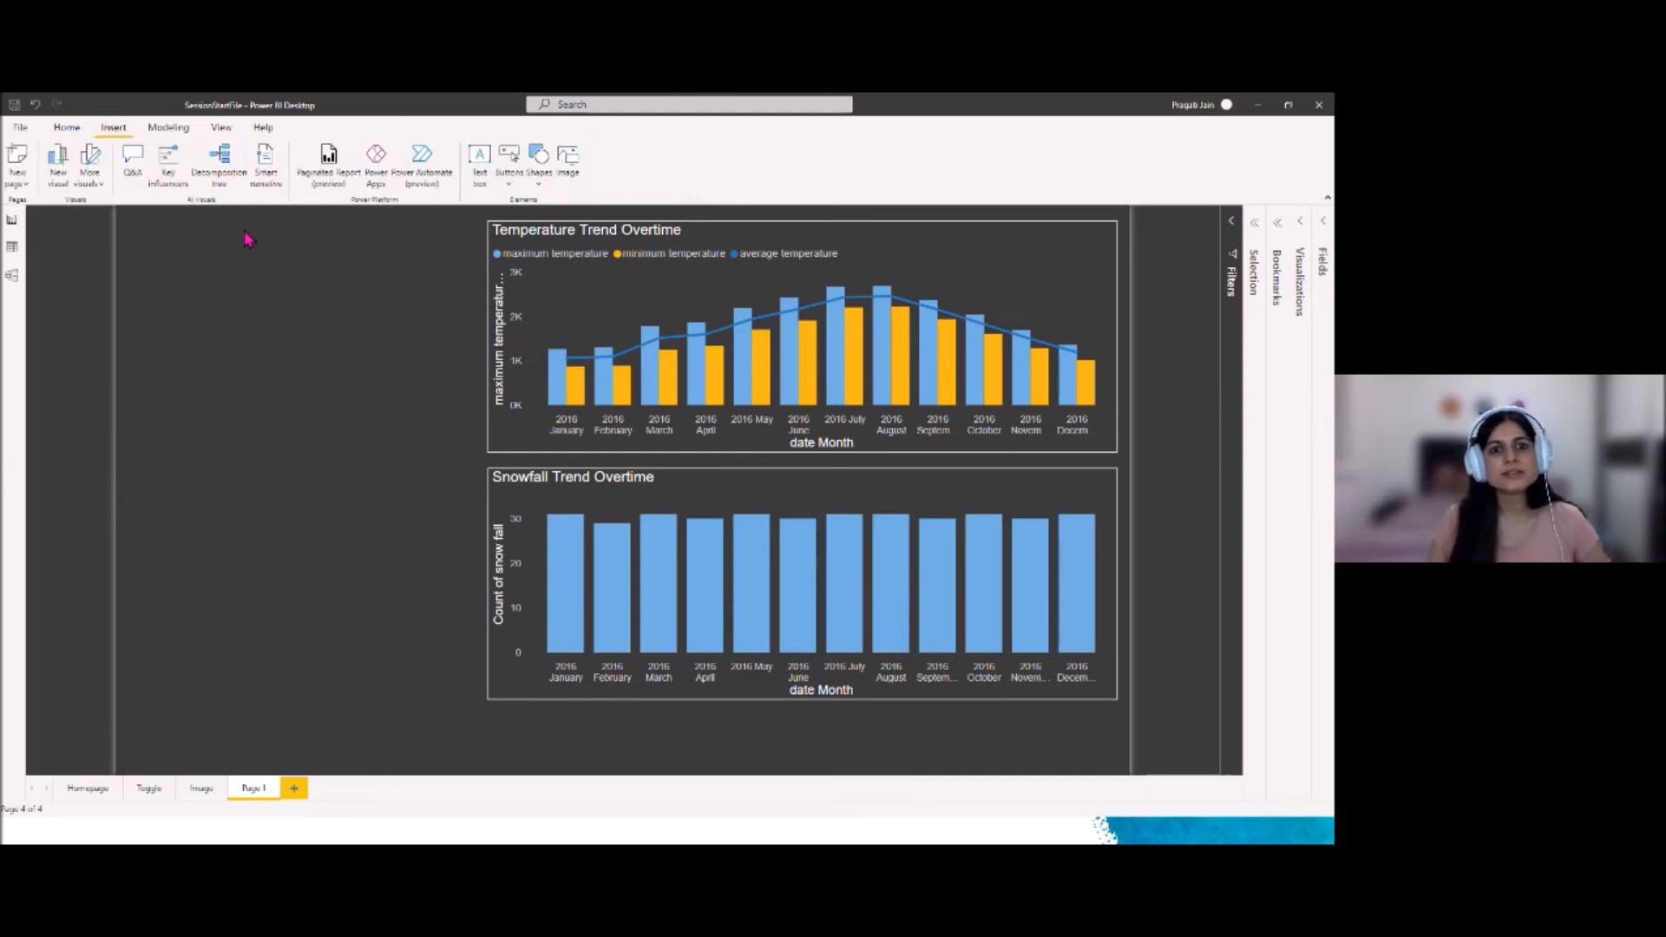
click(511, 184)
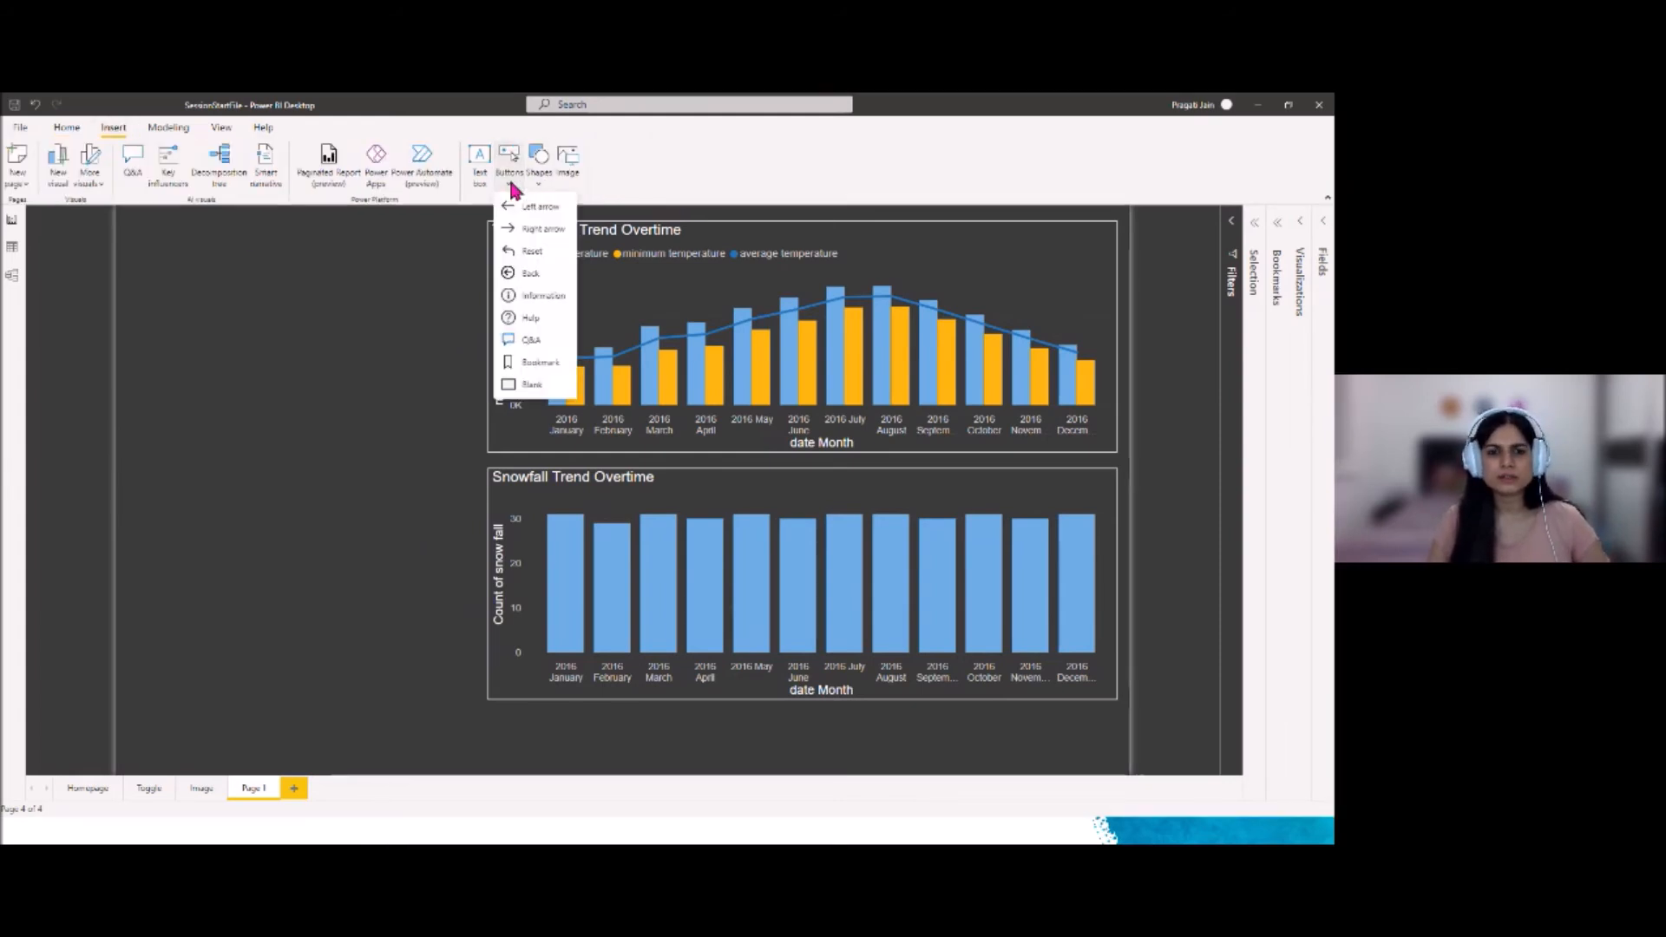
click(531, 387)
drag(145, 241, 419, 429)
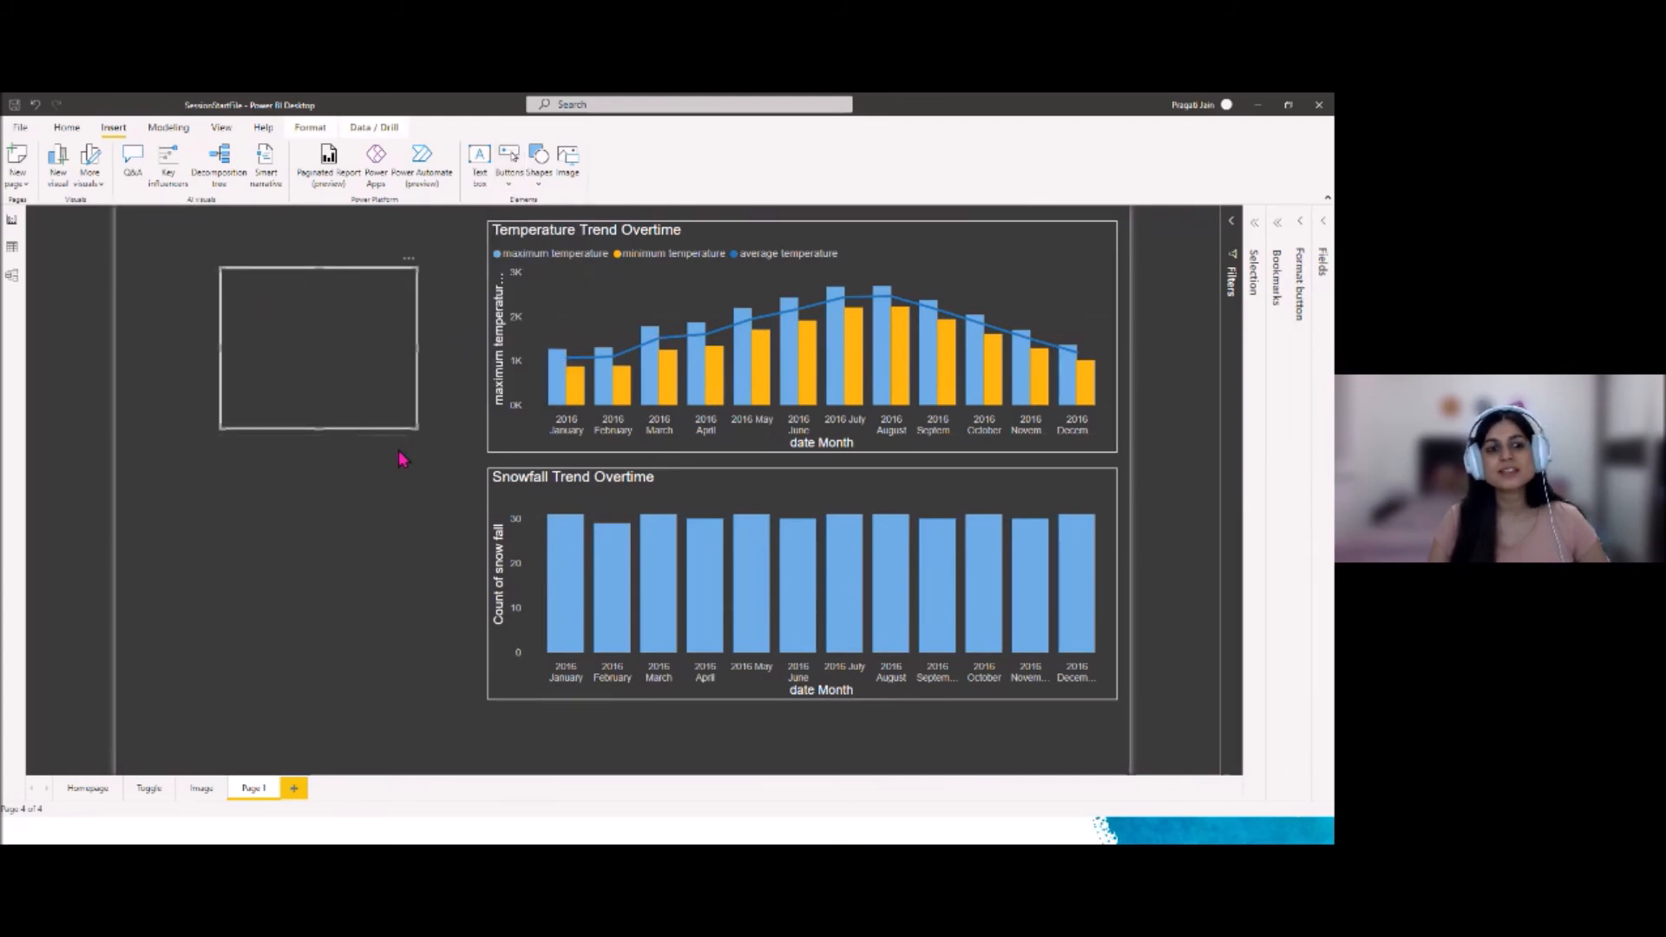
Turn on the blank button's fill and set its default-state fill transparency to 0%
click(1303, 229)
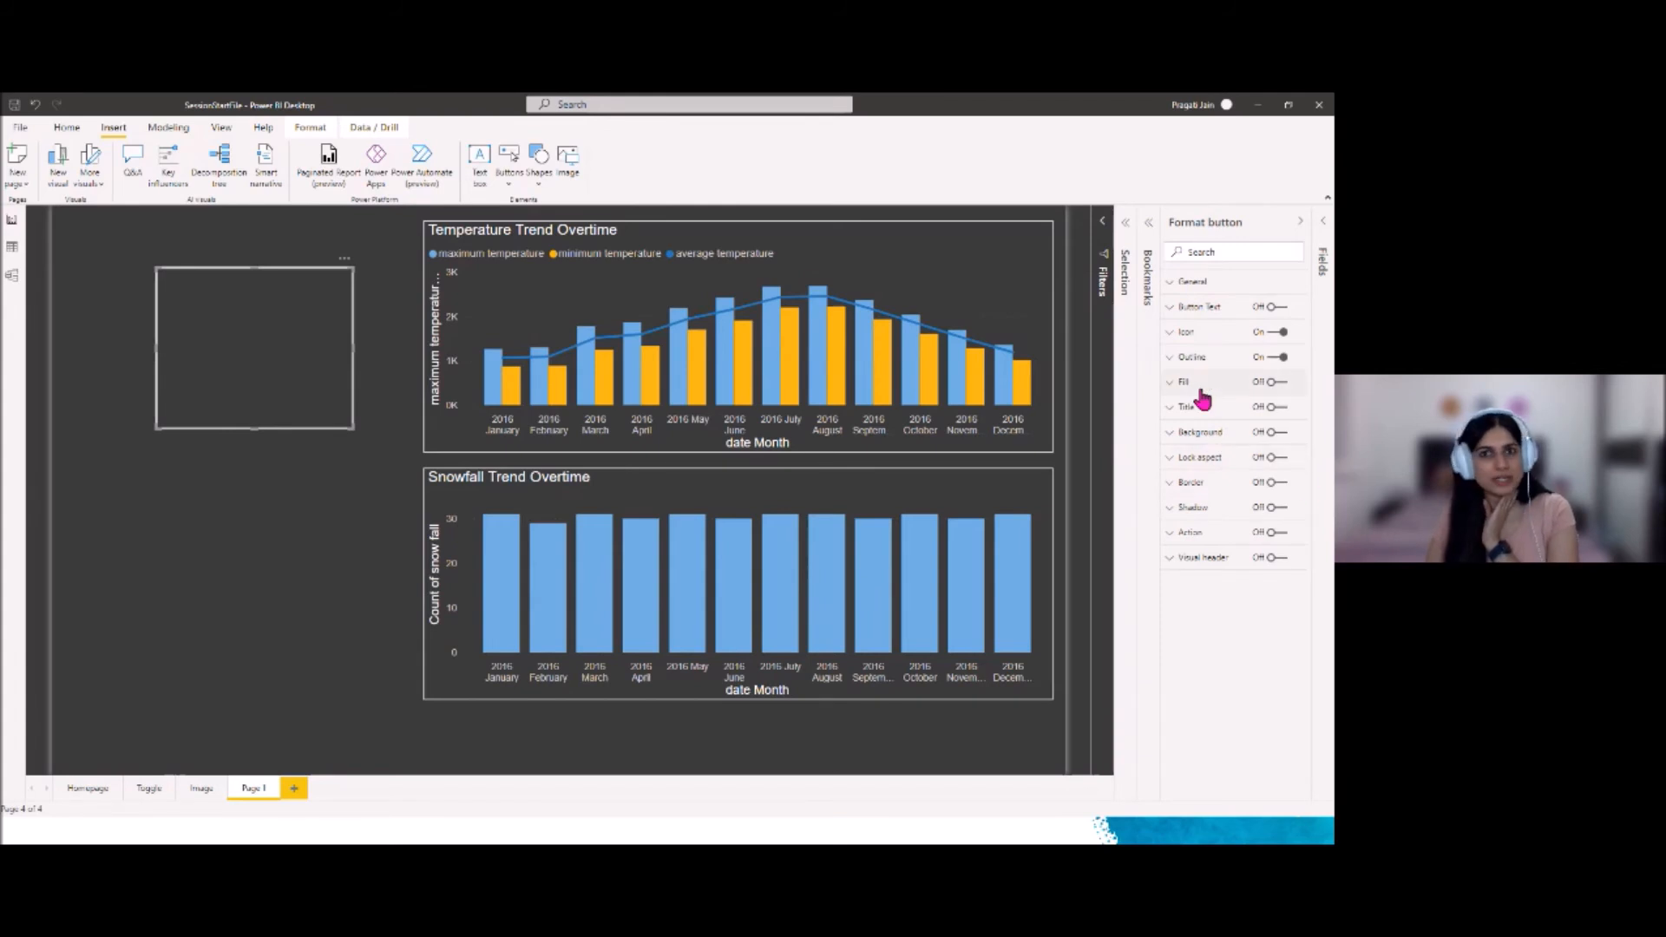
click(1283, 386)
click(1173, 383)
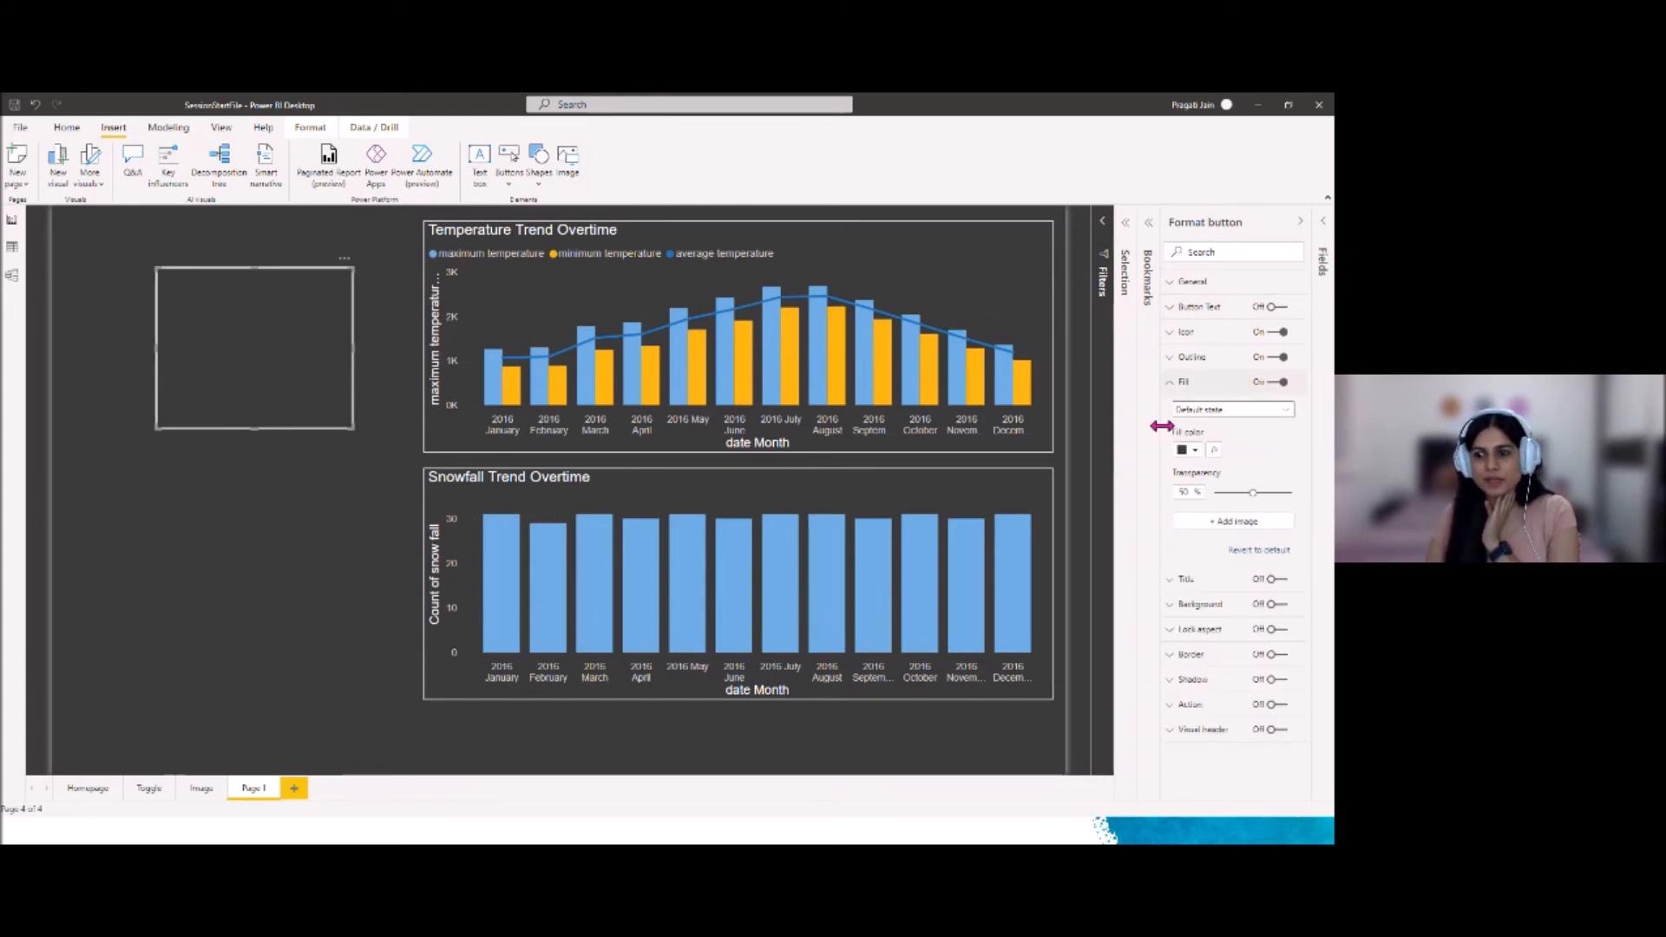
drag(1159, 428, 1102, 434)
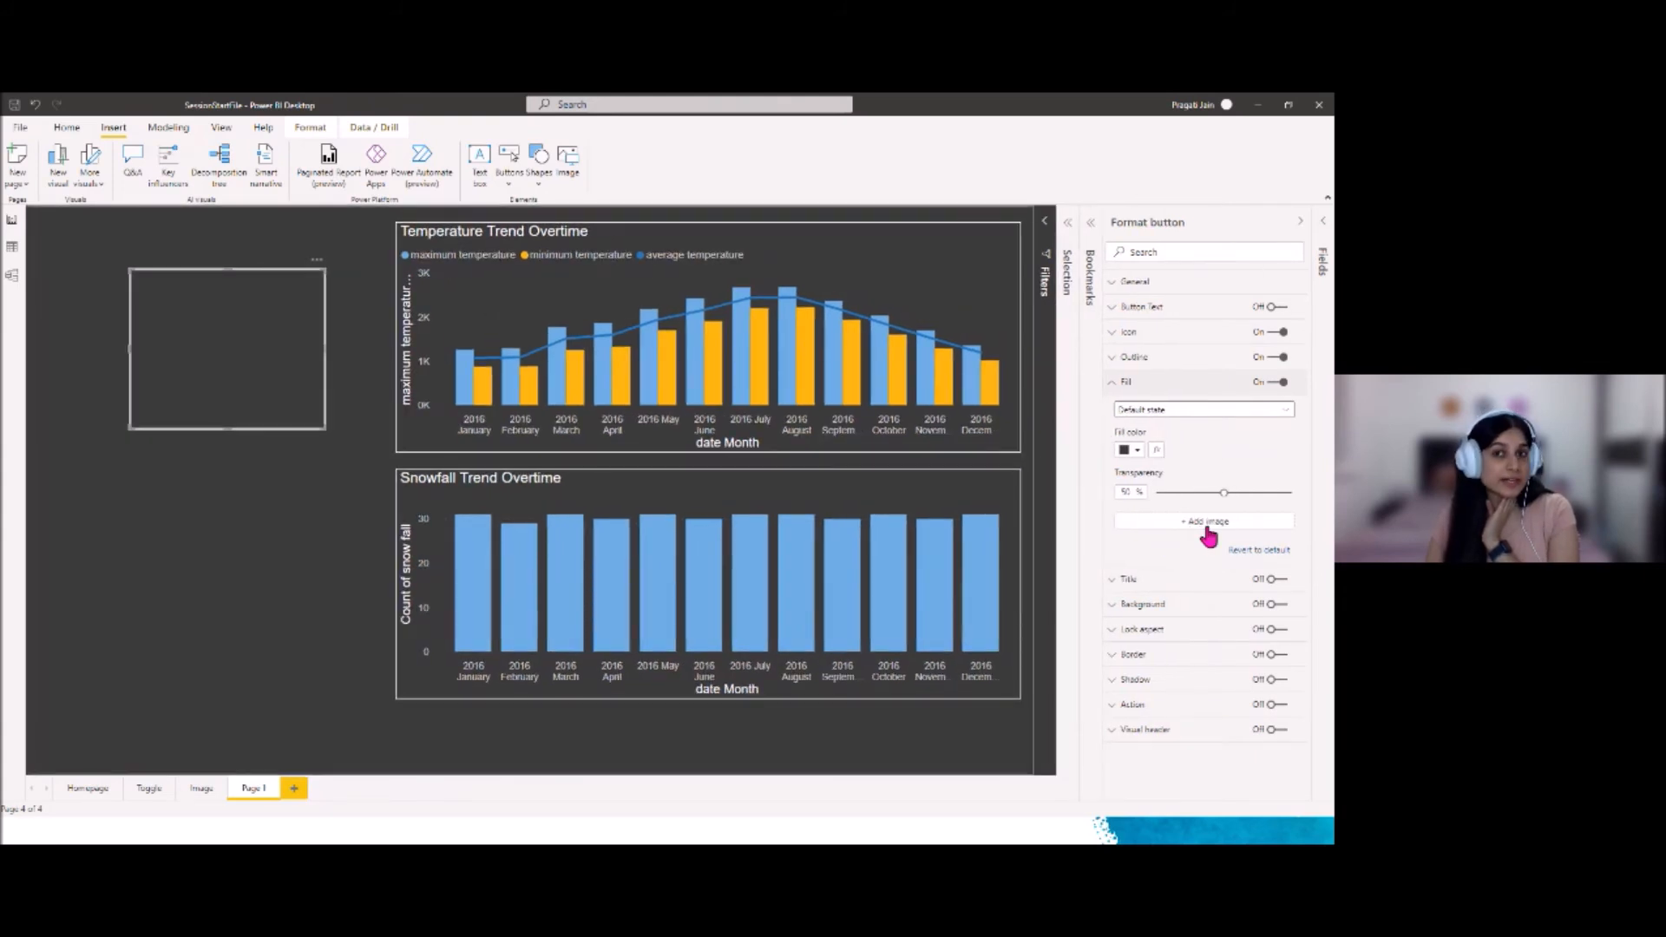
drag(1223, 492, 1155, 492)
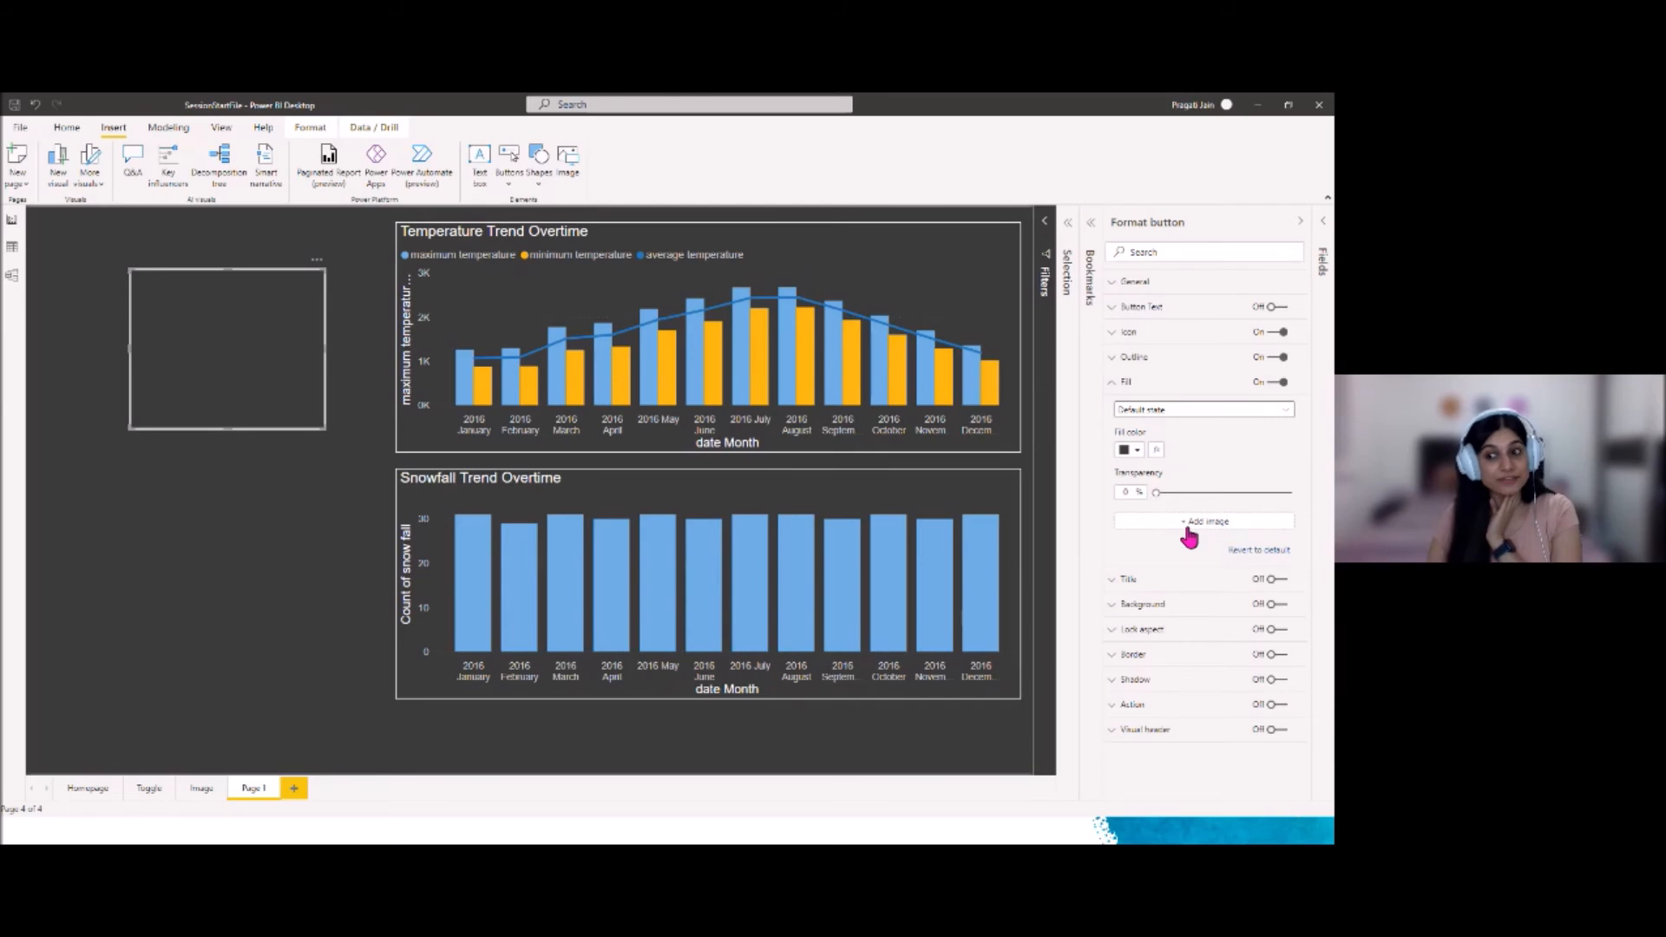
Add the temperature.gif image to the button's fill and set its image fit to Fit
click(1186, 524)
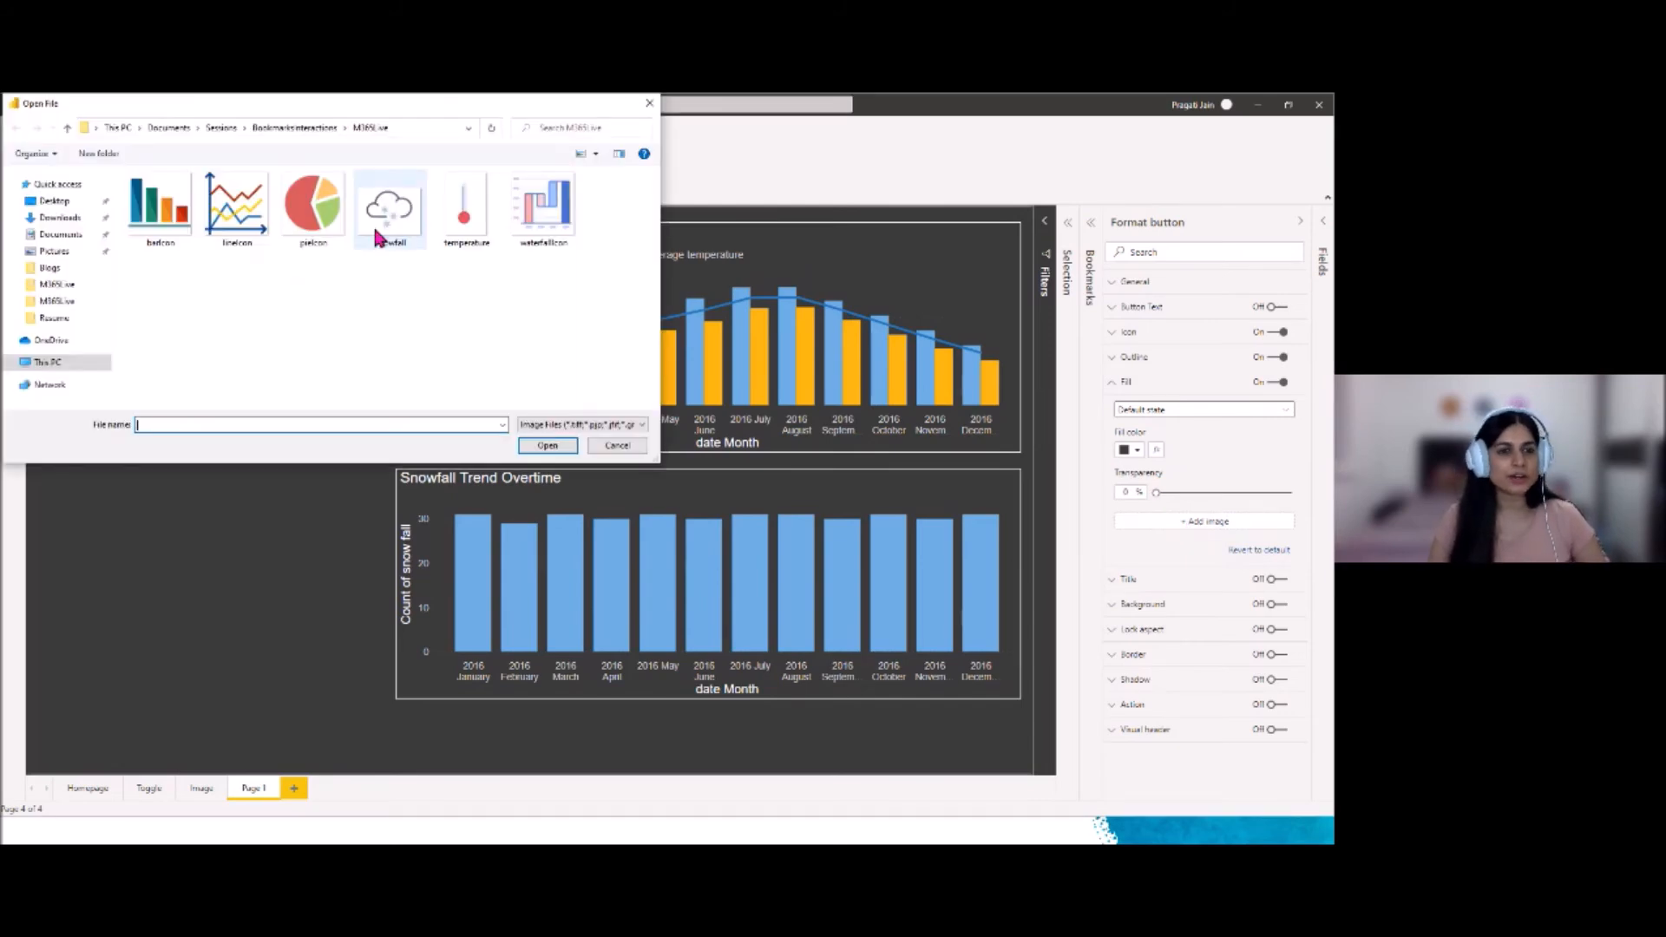
click(386, 228)
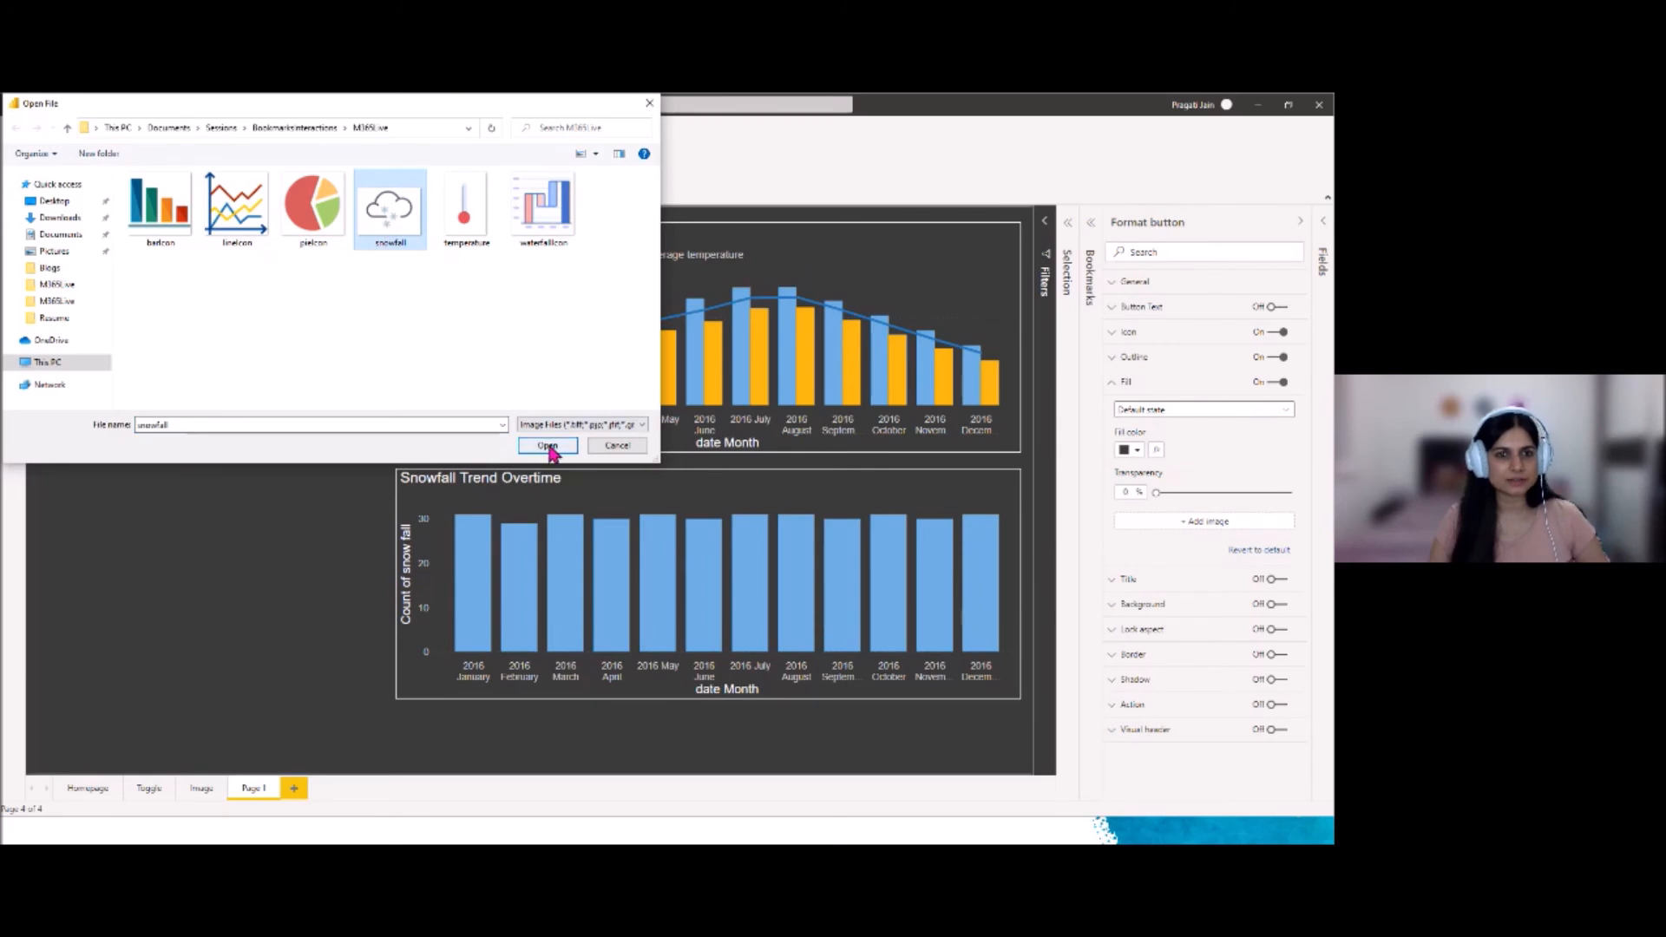
click(460, 224)
click(545, 447)
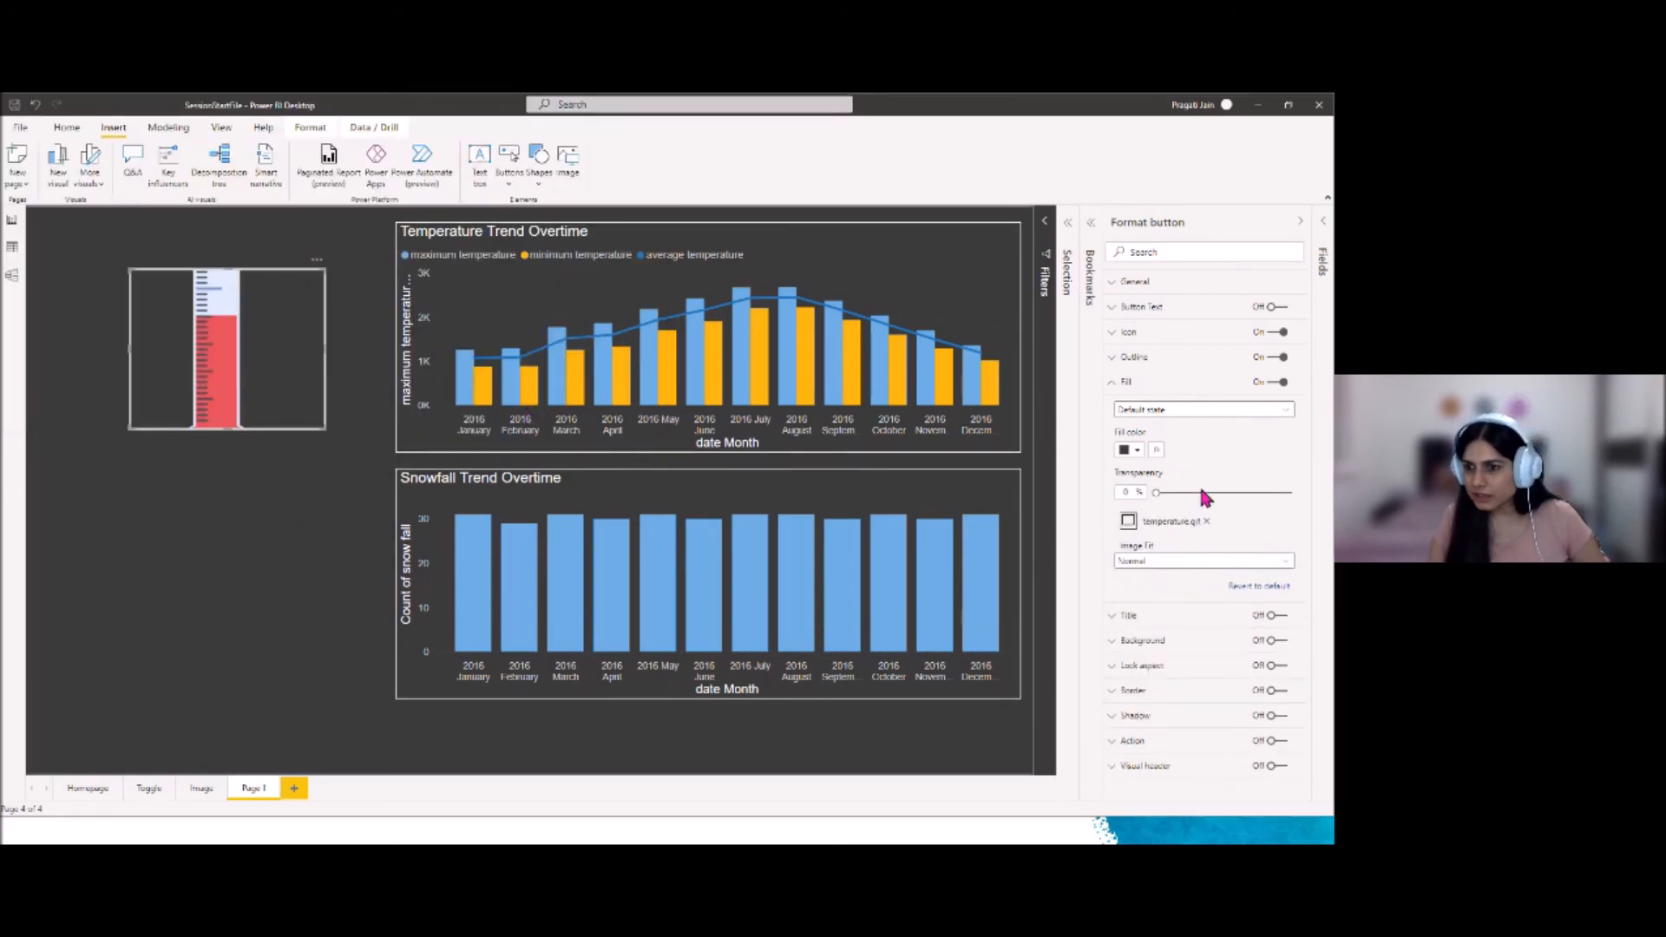
click(1263, 564)
click(1168, 594)
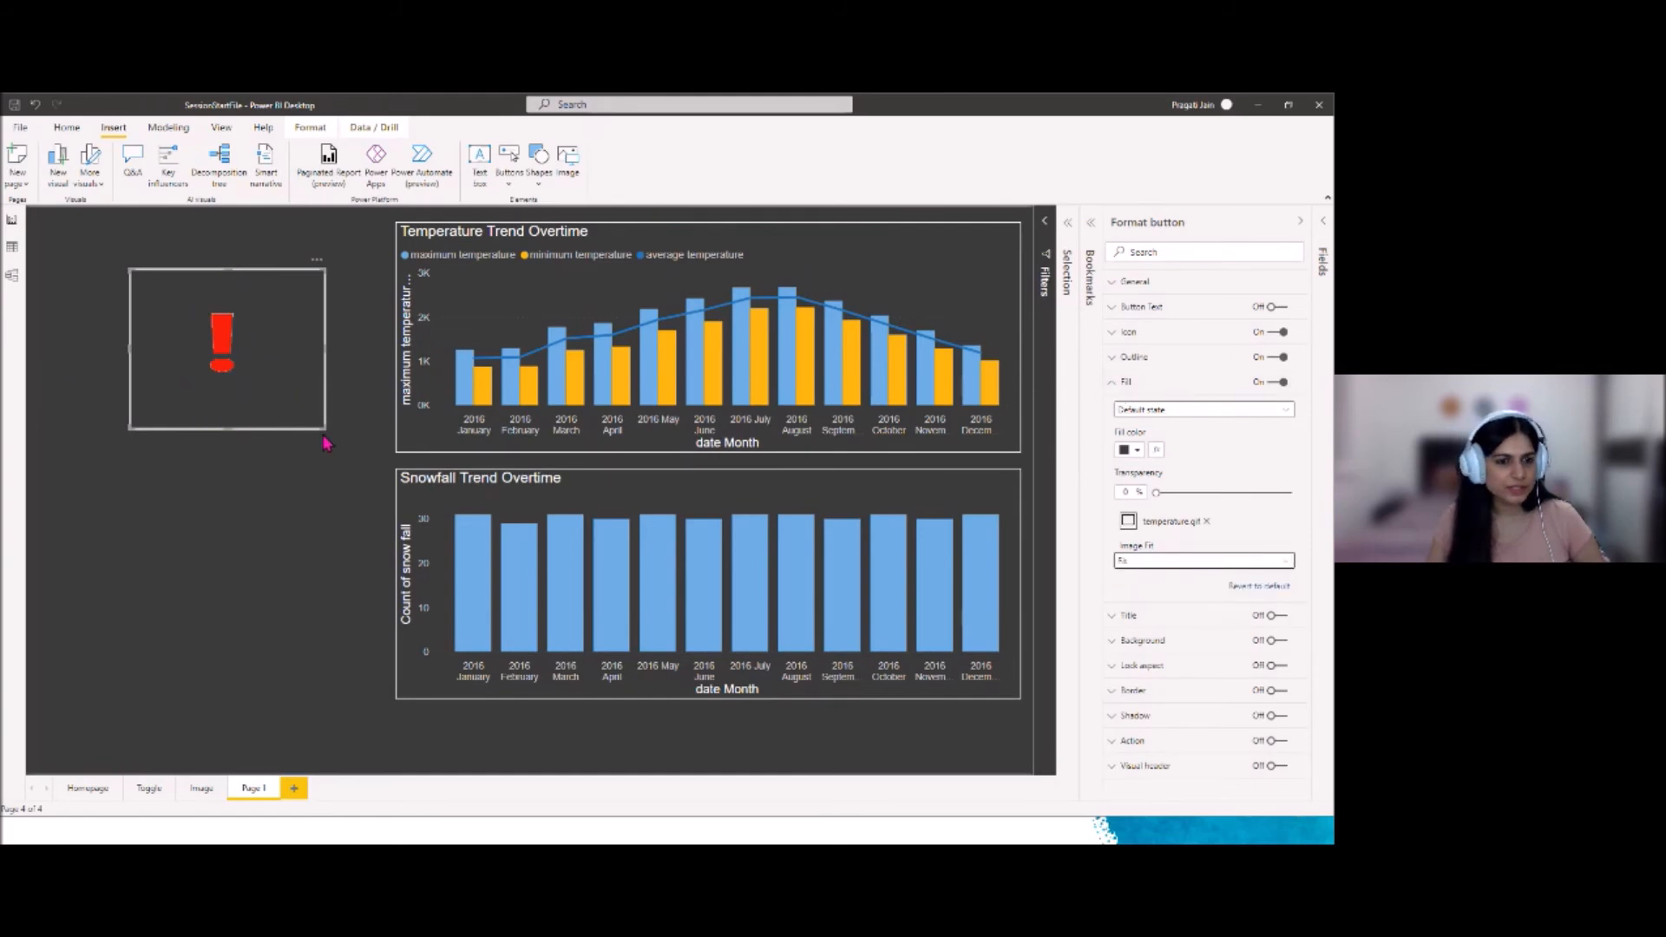
Shrink the thermometer button to a small square and turn off its outline
drag(320, 428, 246, 395)
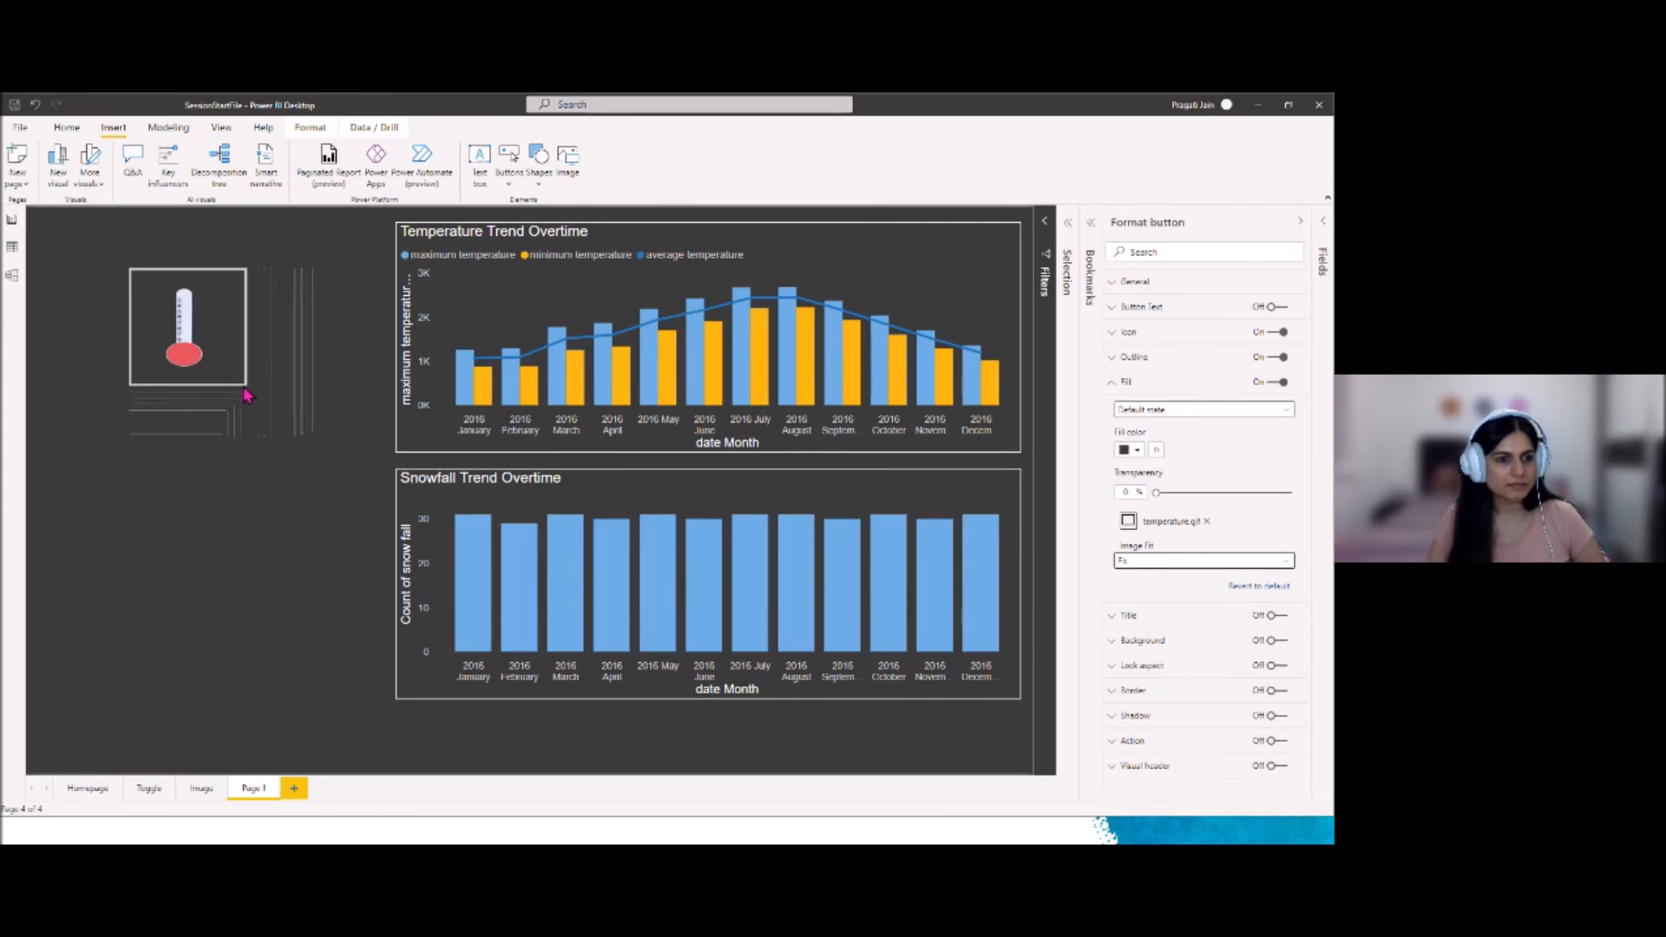
click(1112, 382)
click(1270, 357)
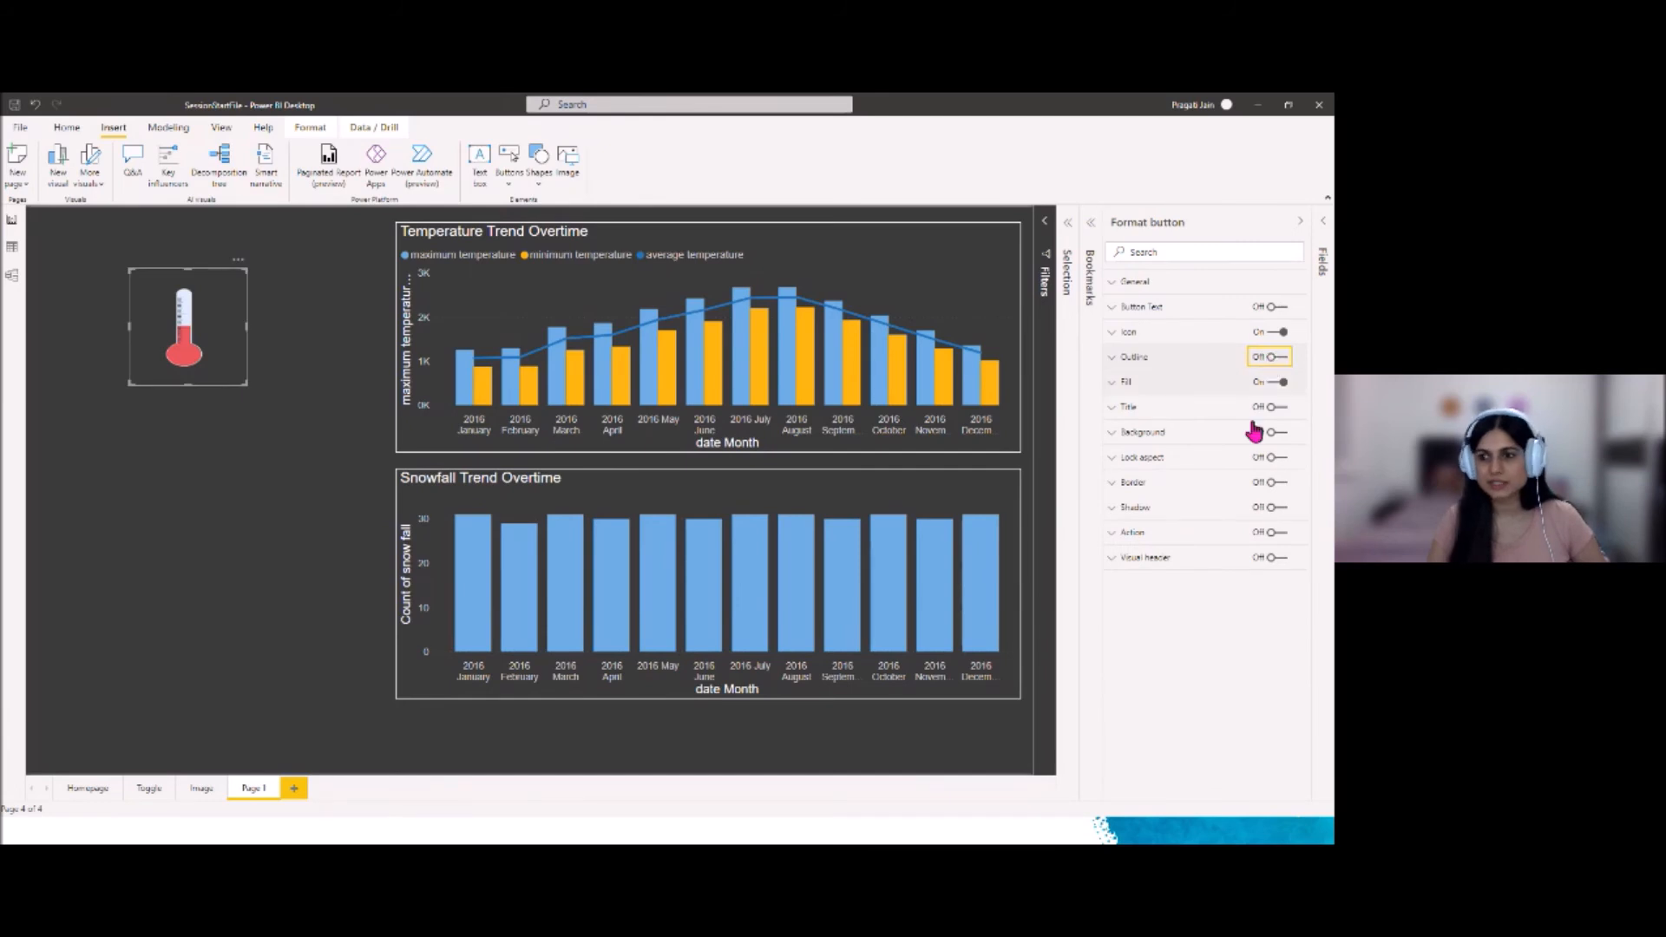
click(218, 528)
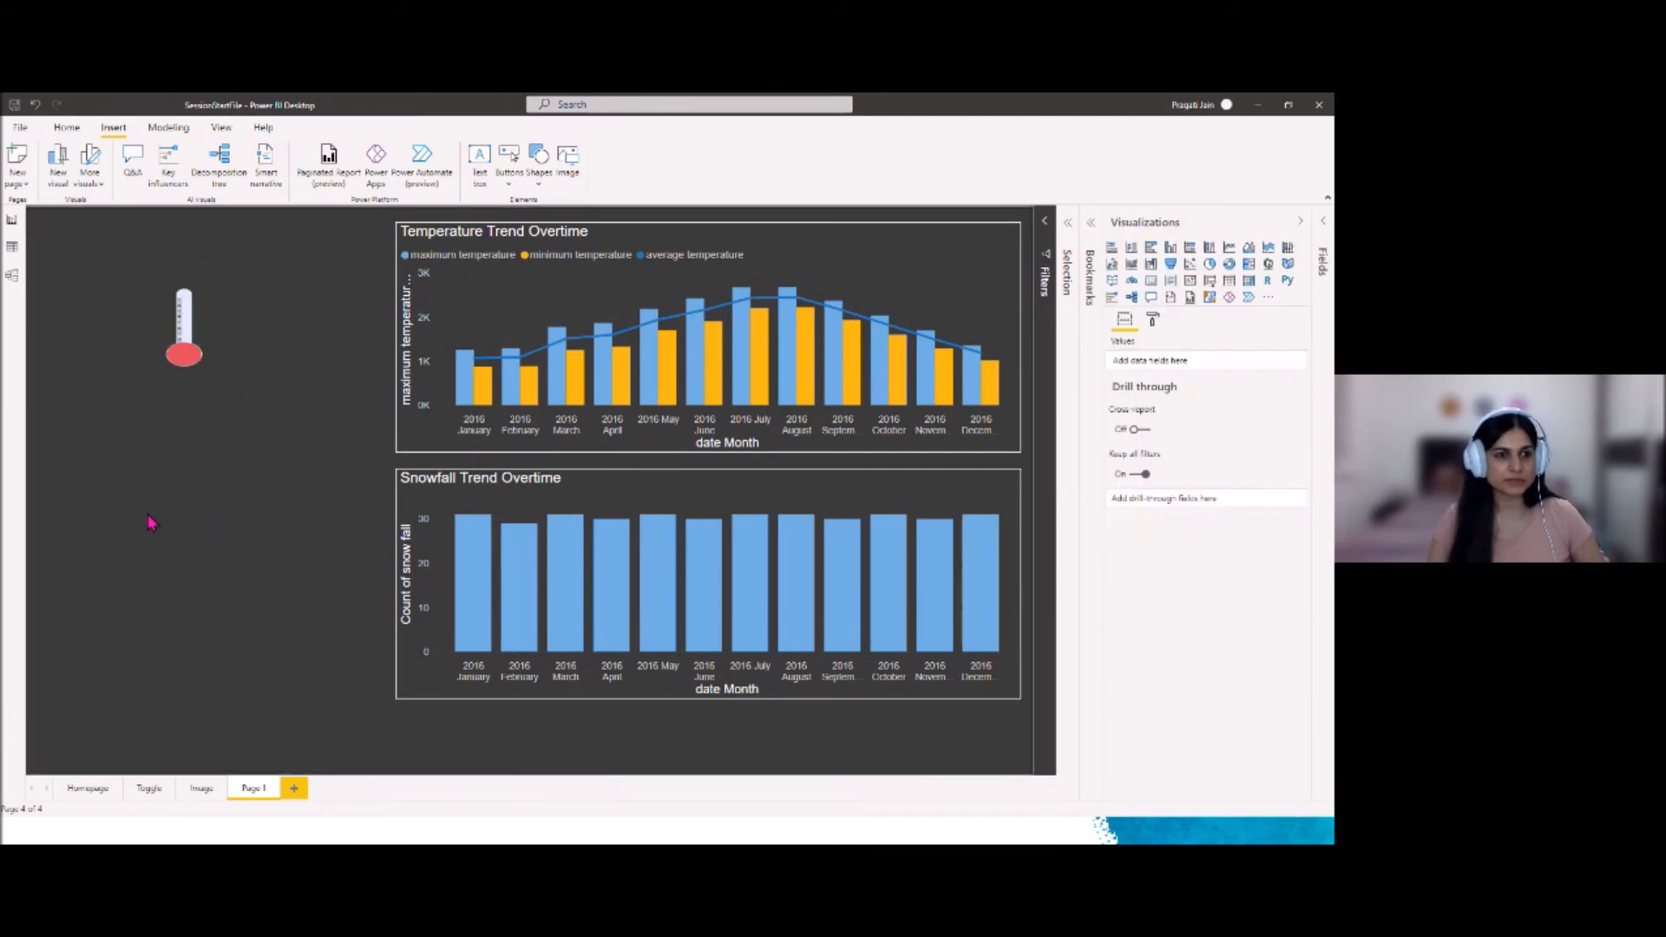
Duplicate the thermometer button and place the copy below it, beside the snowfall chart
click(191, 382)
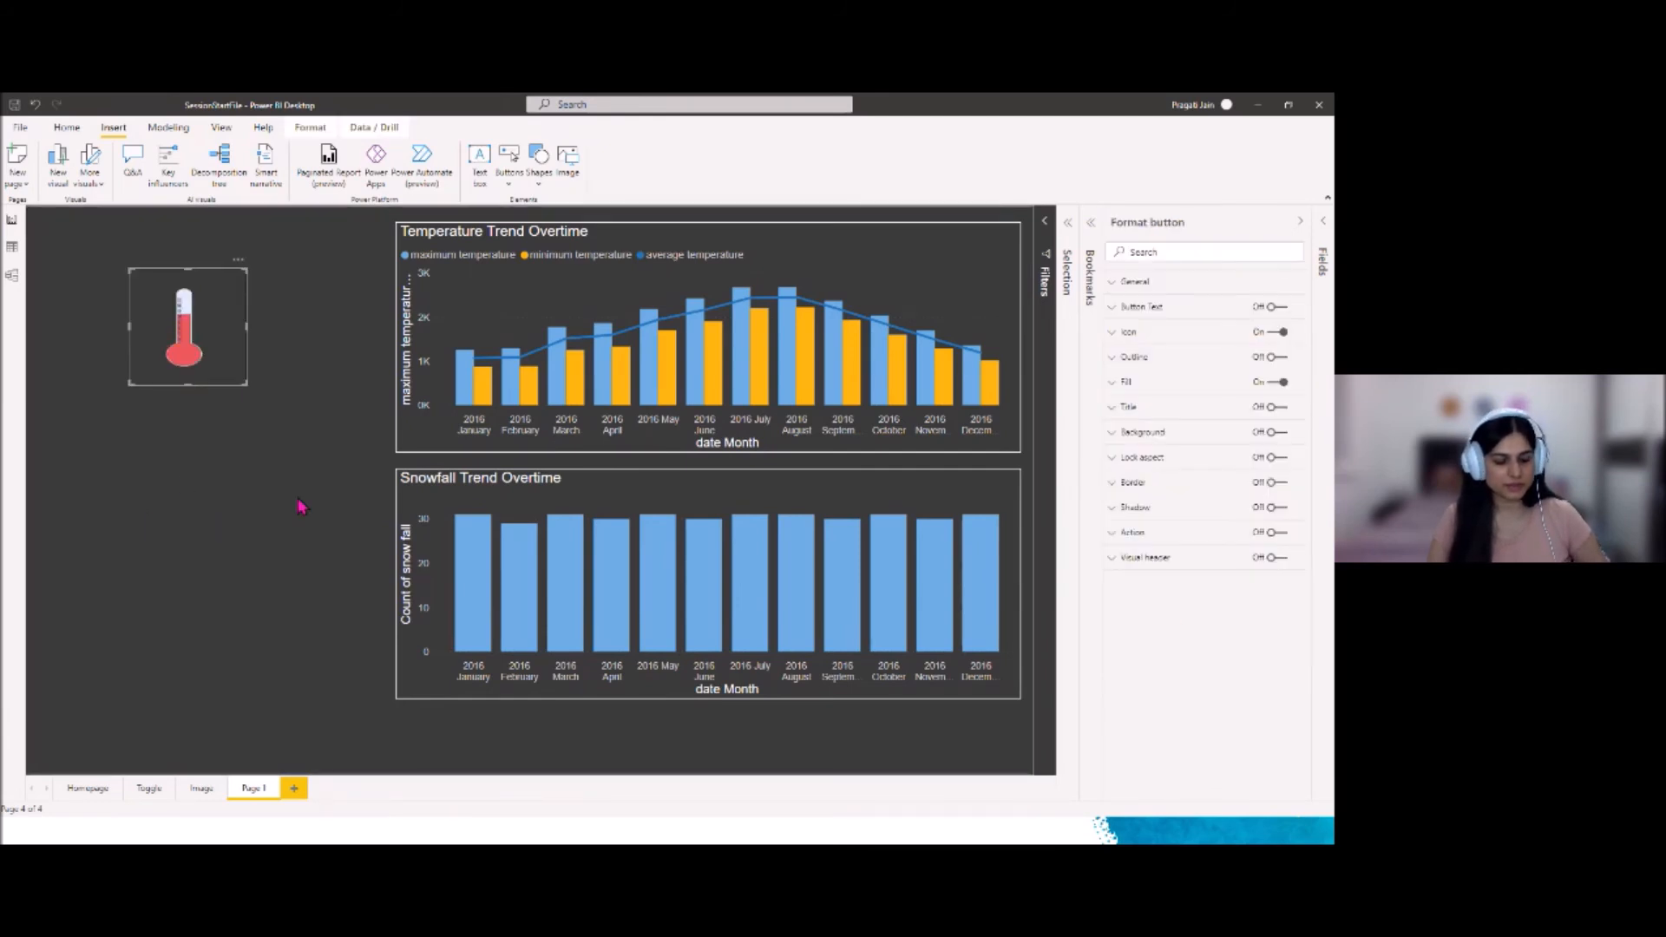
key(ctrl+v)
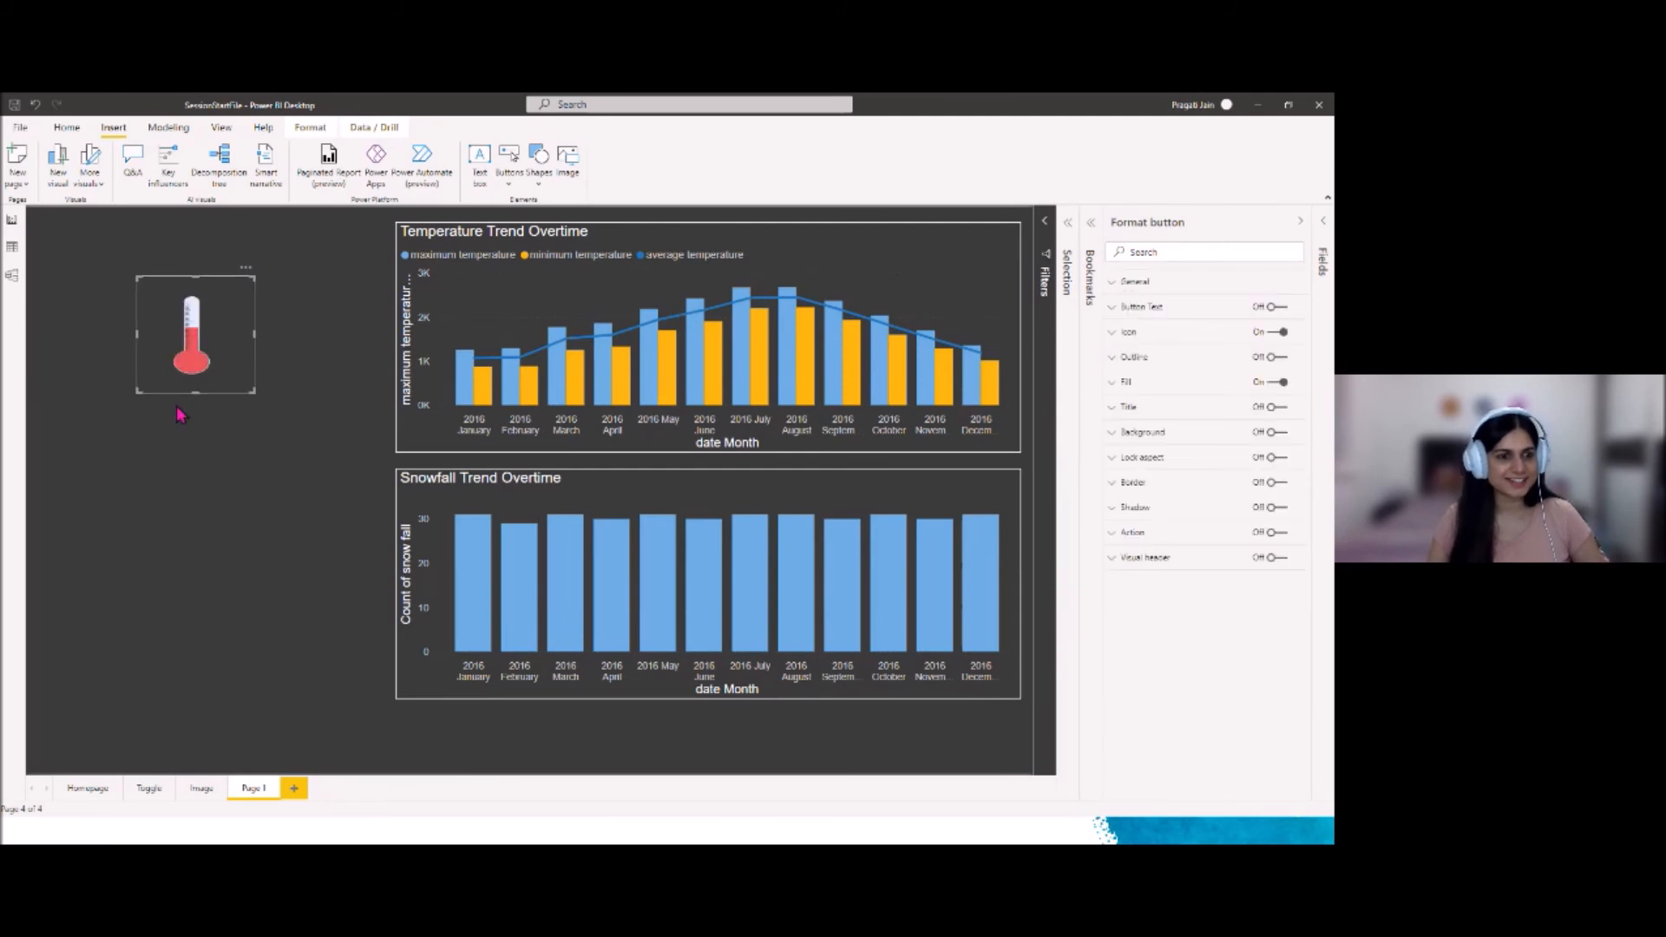
drag(172, 401, 166, 607)
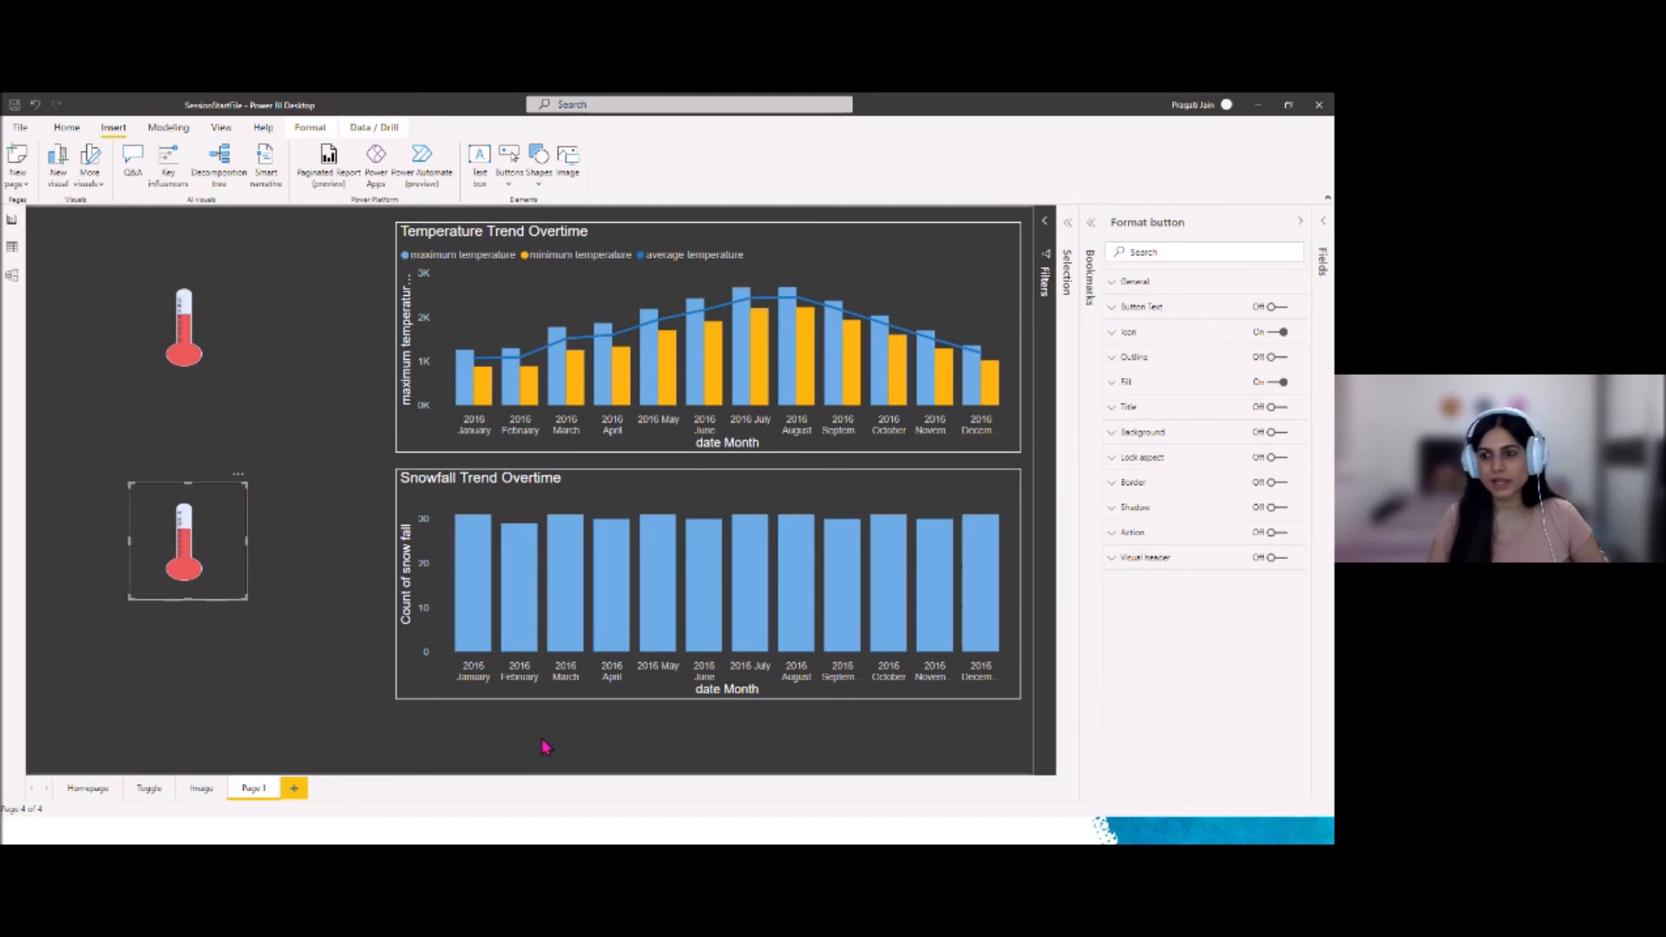
Replace the fill image of the button beside the snowfall chart with snowfall.gif and set its image fit to Fit
click(1114, 382)
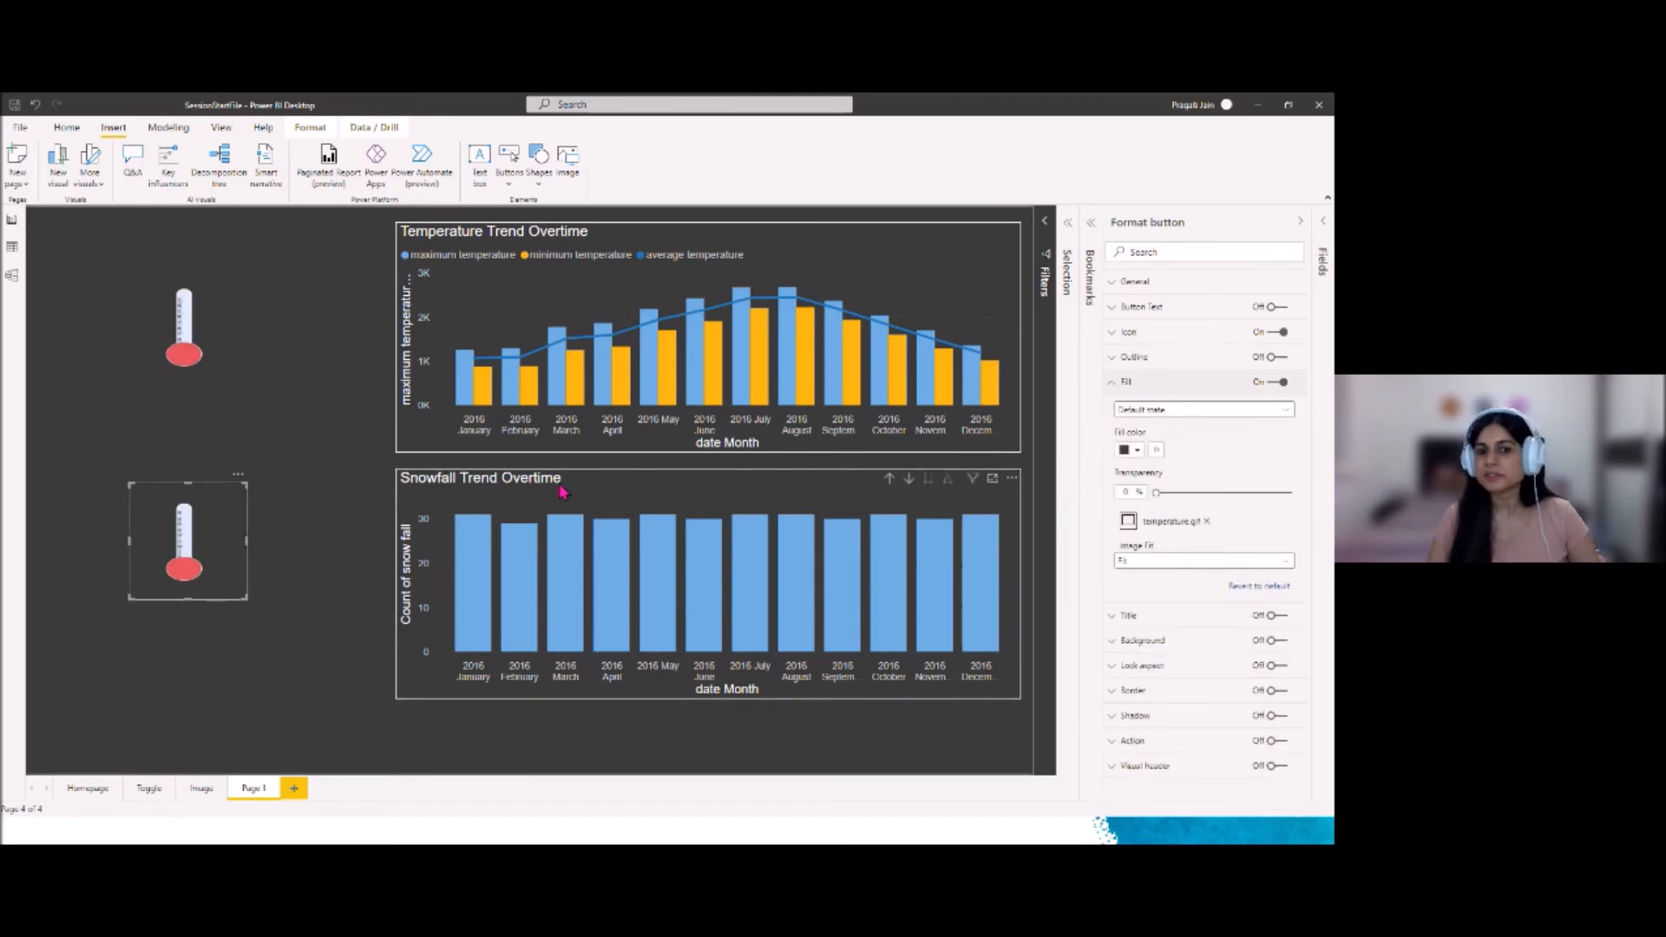
click(1206, 521)
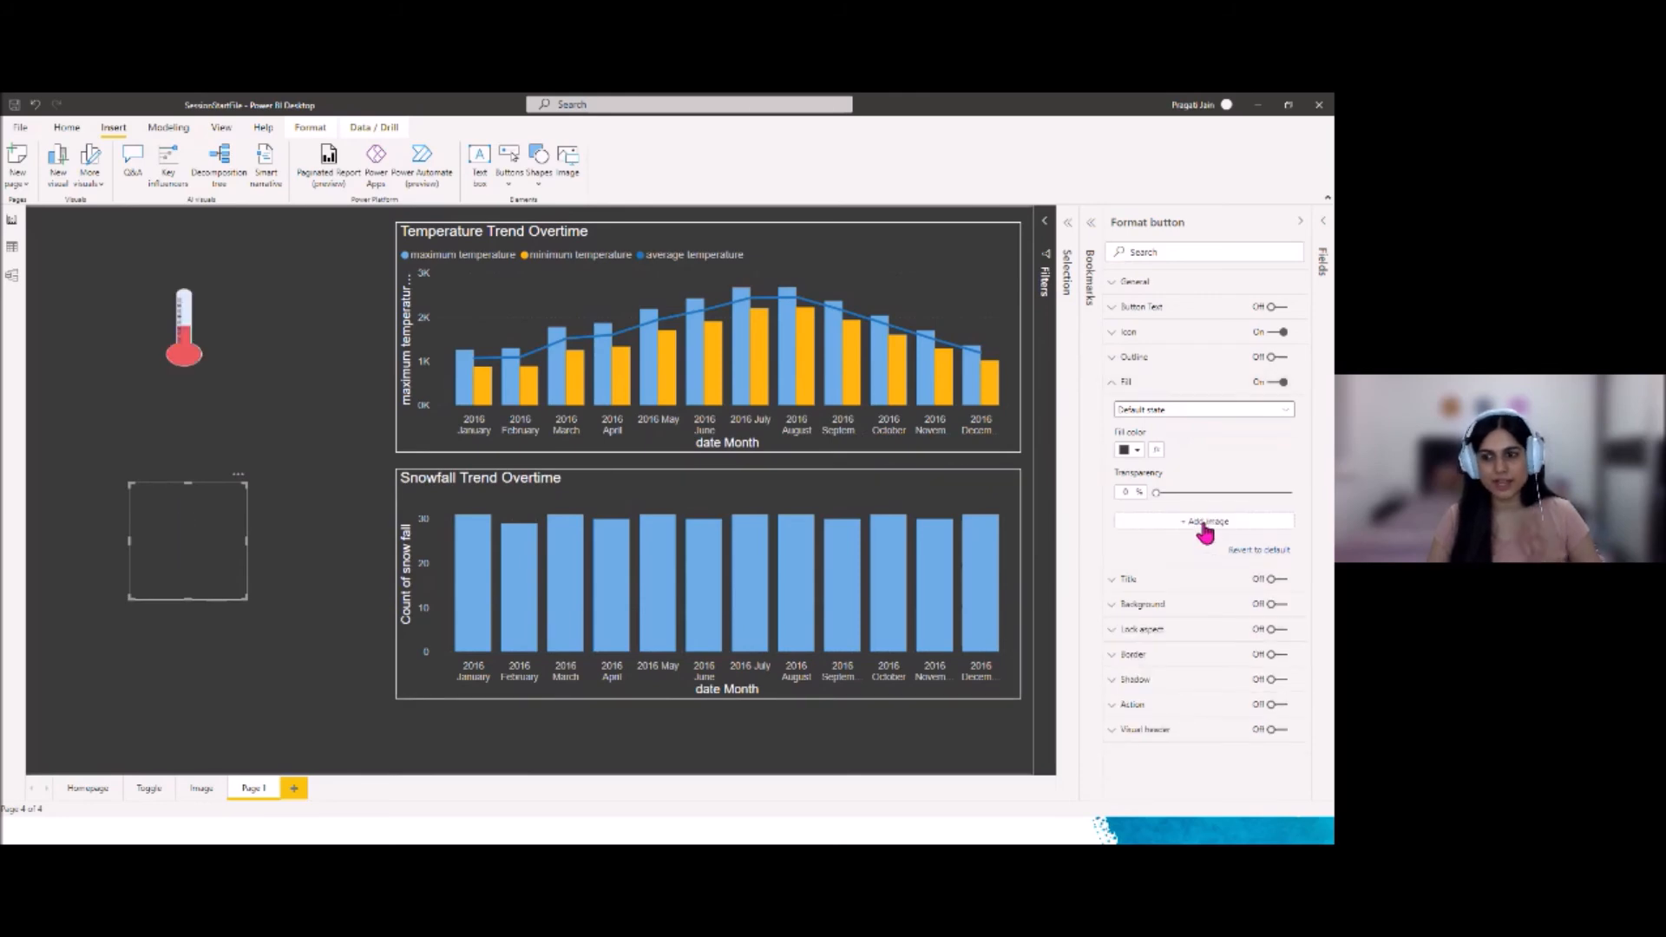
click(1204, 524)
click(410, 221)
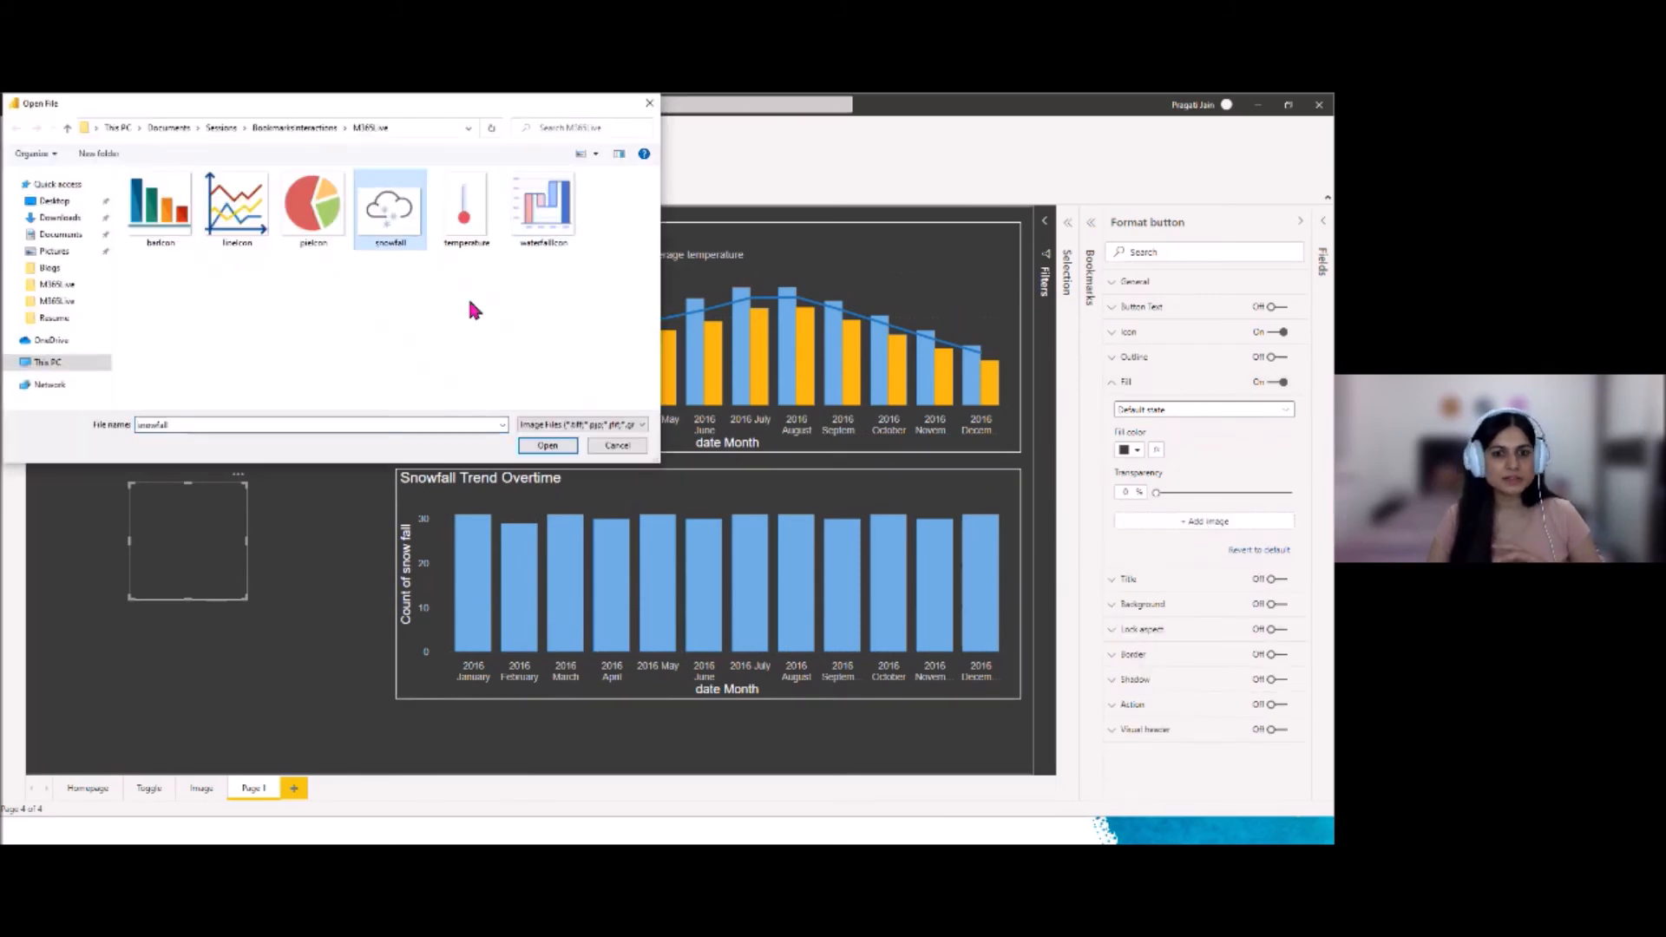
click(549, 446)
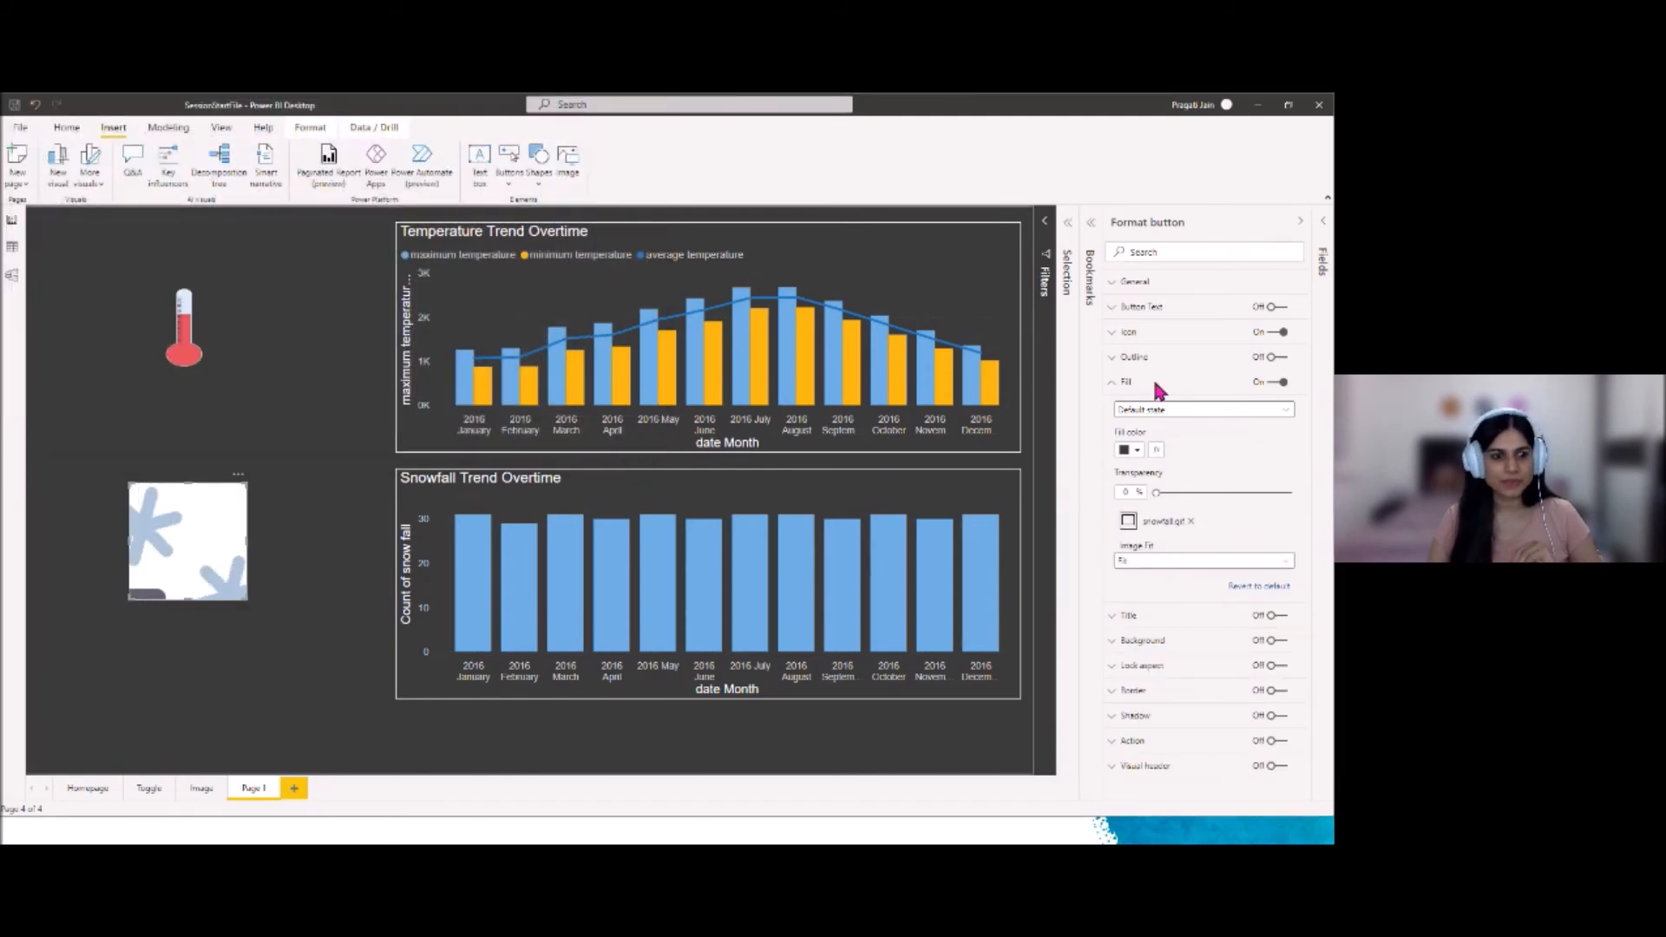
click(1173, 562)
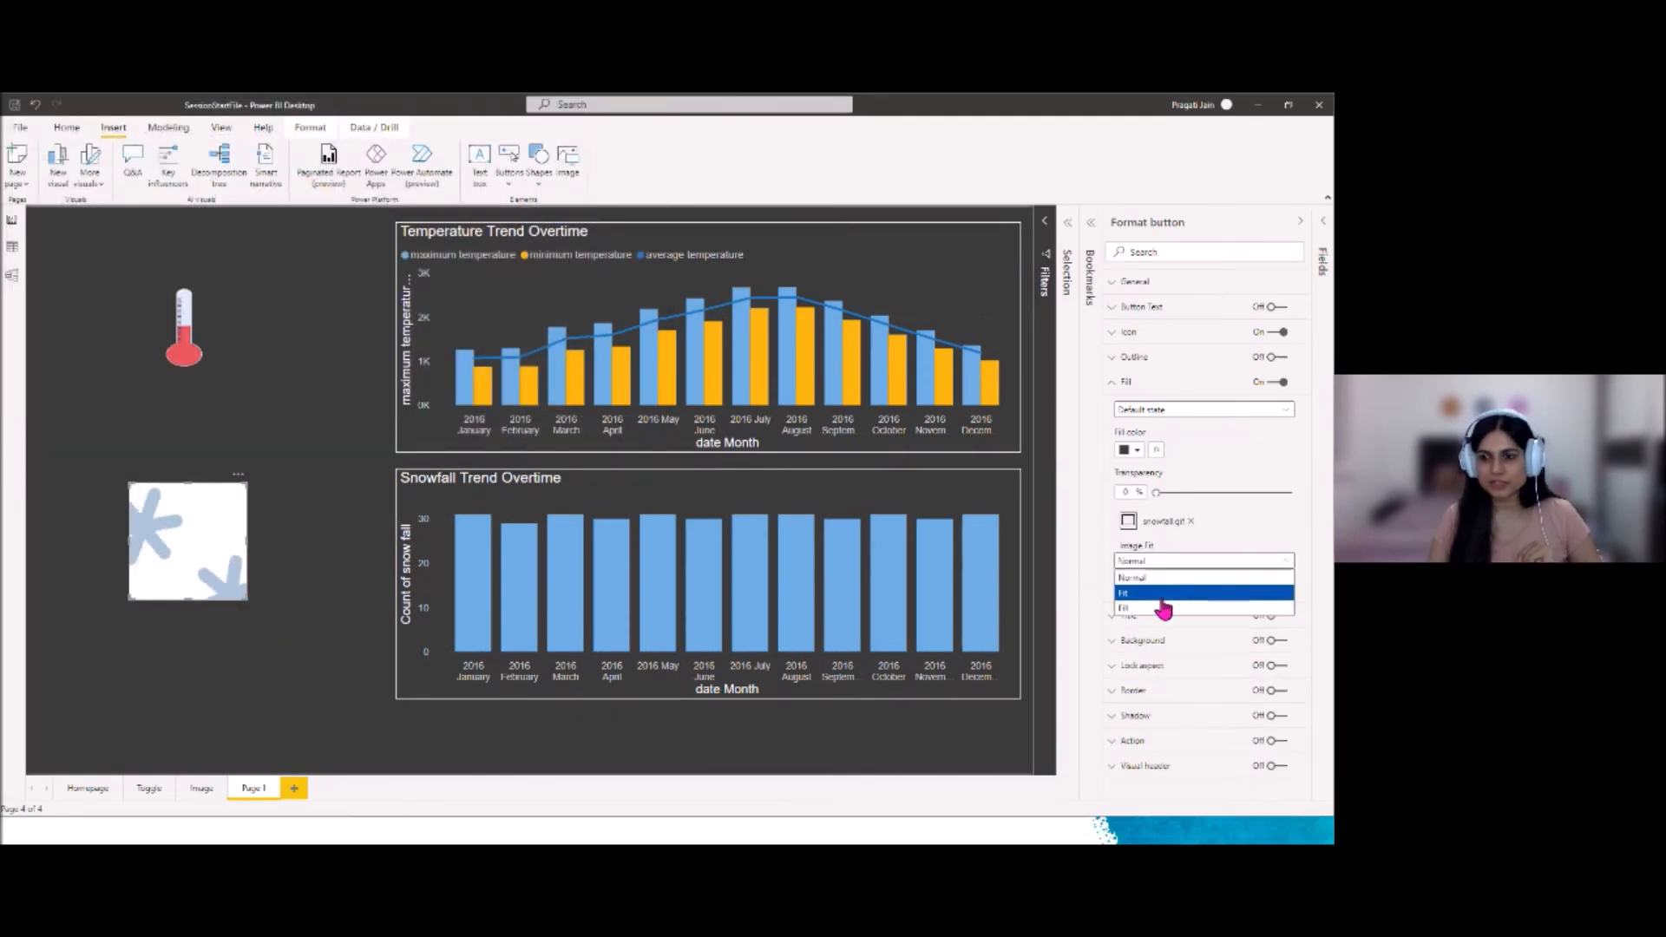
click(1160, 594)
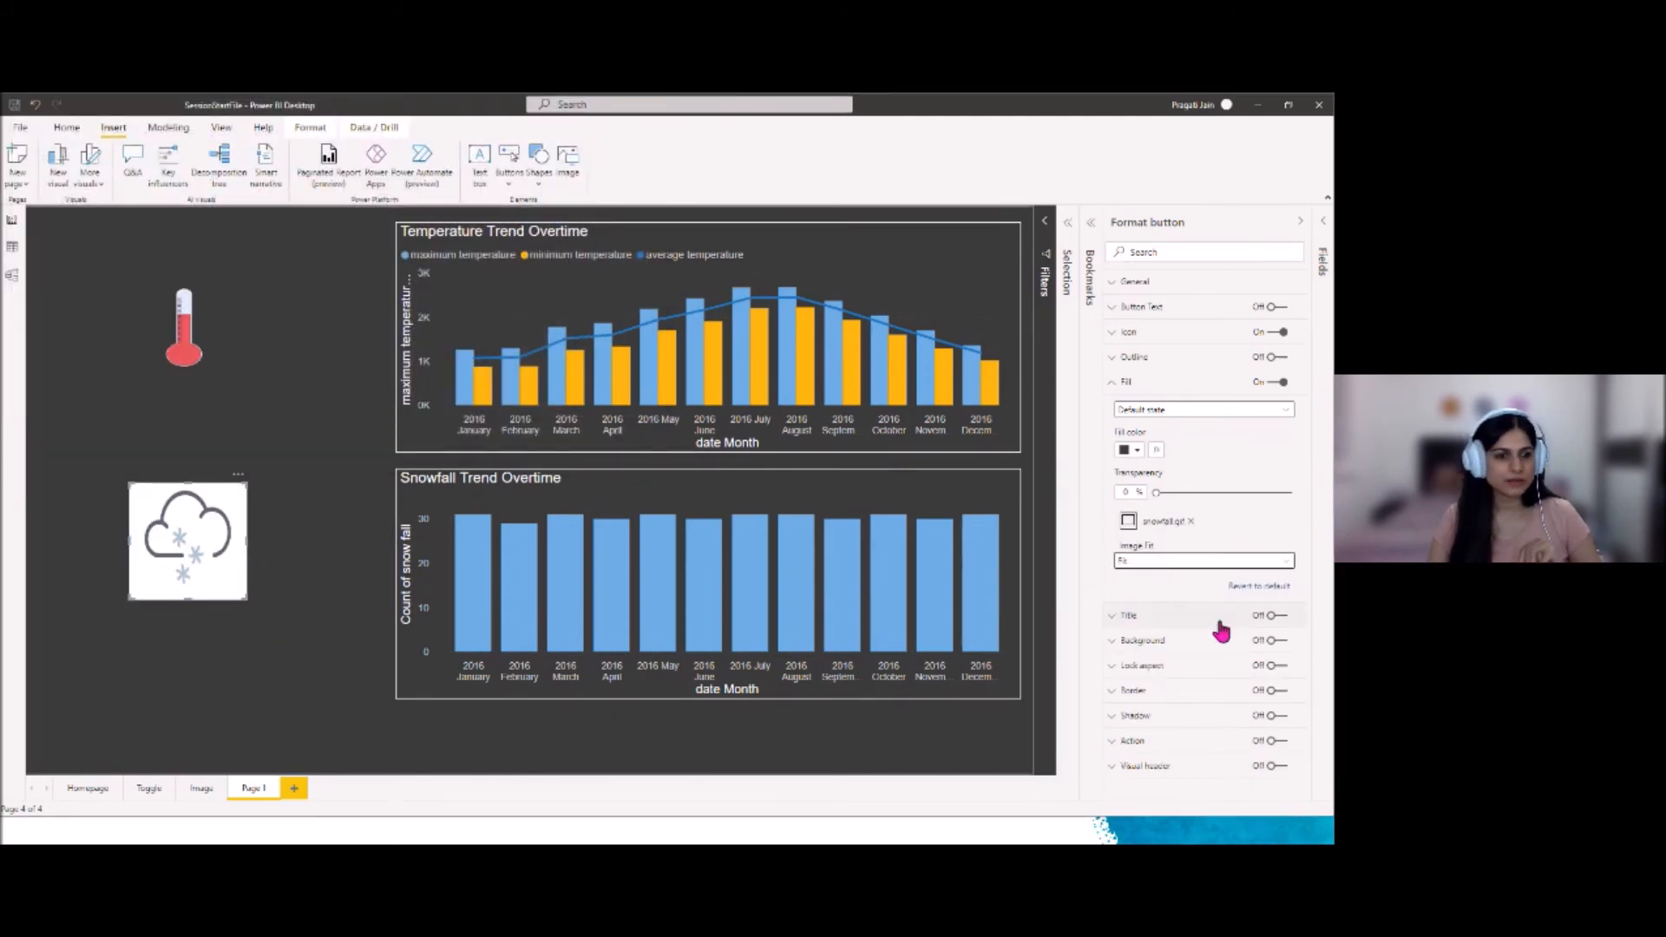
click(322, 661)
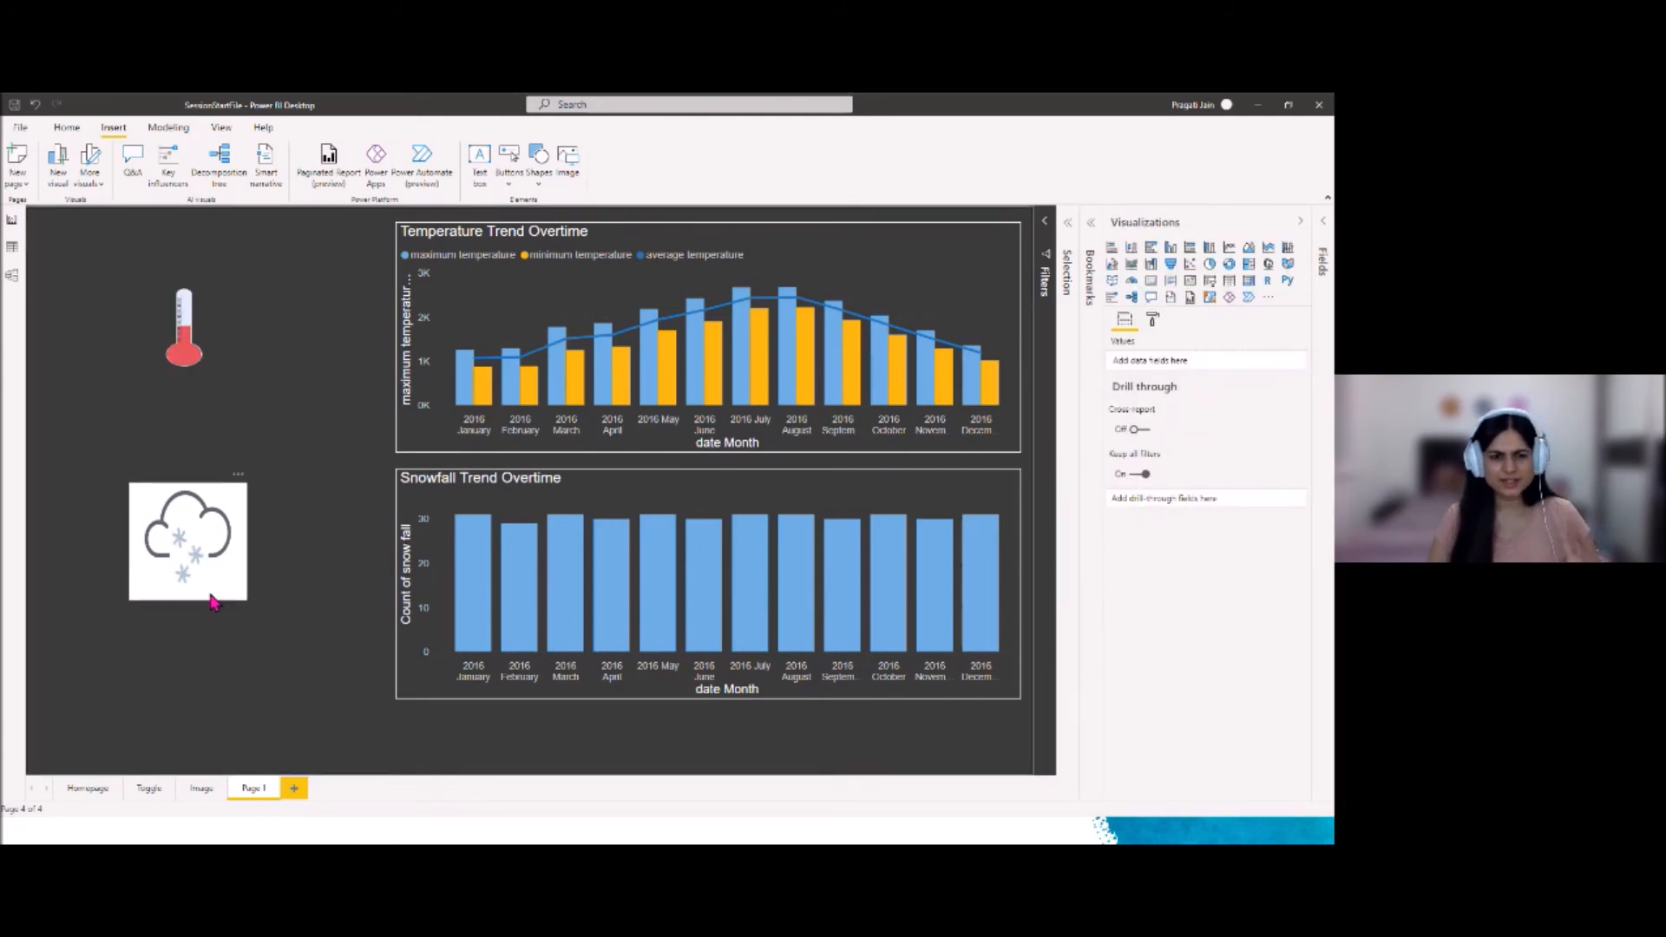
click(509, 179)
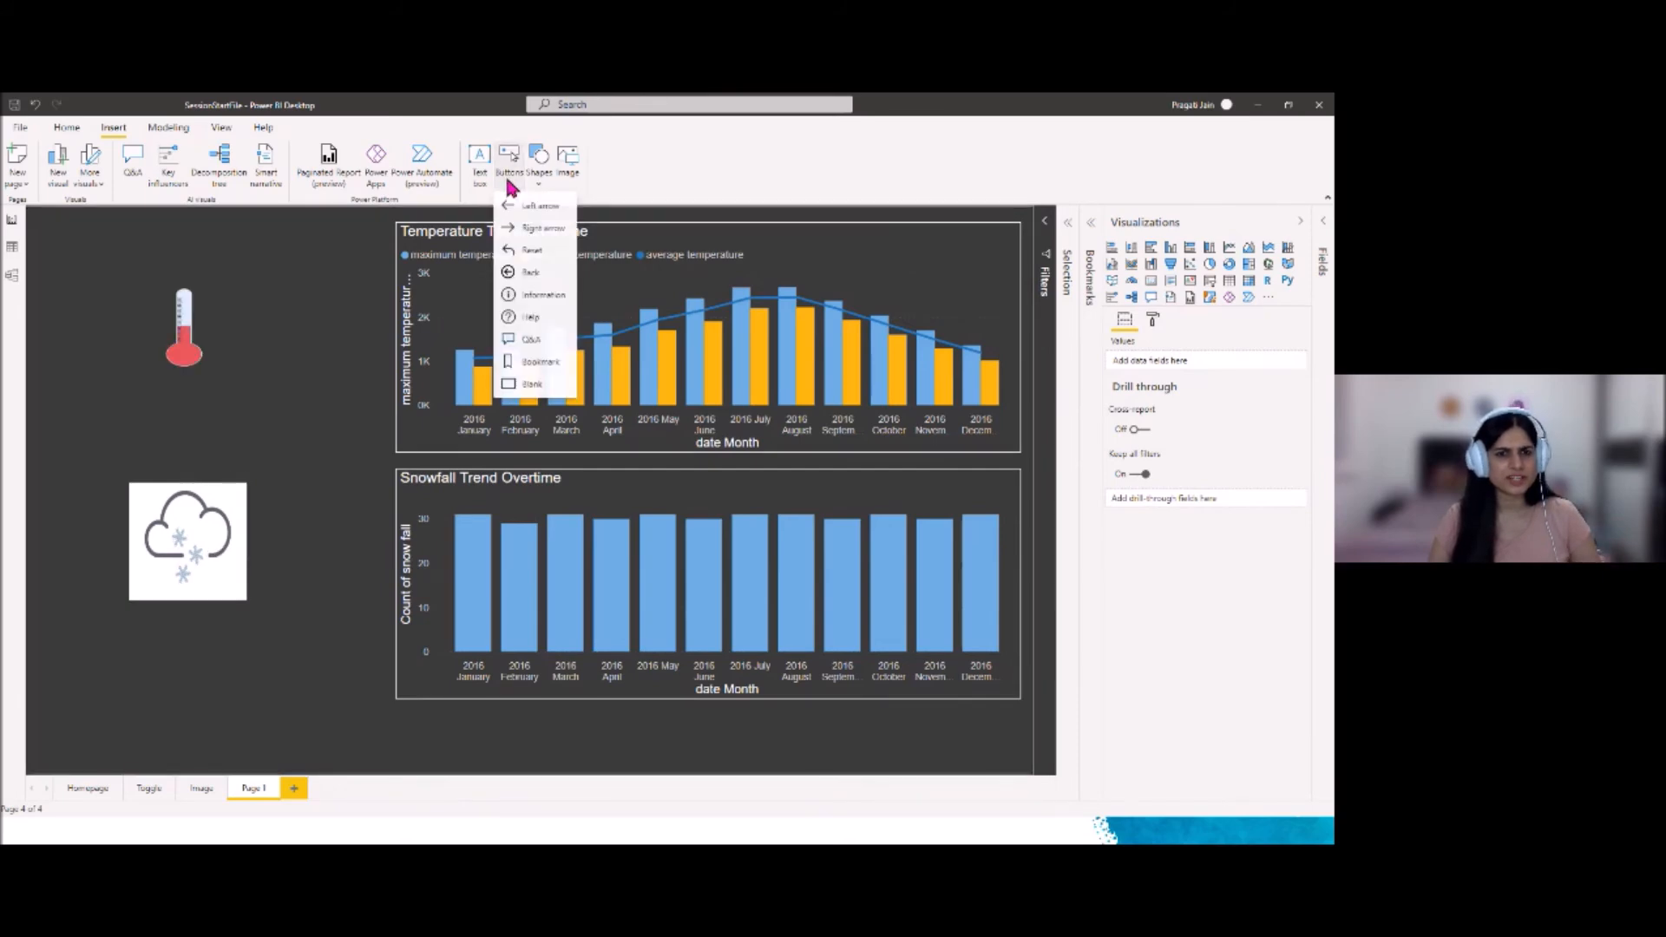
click(633, 169)
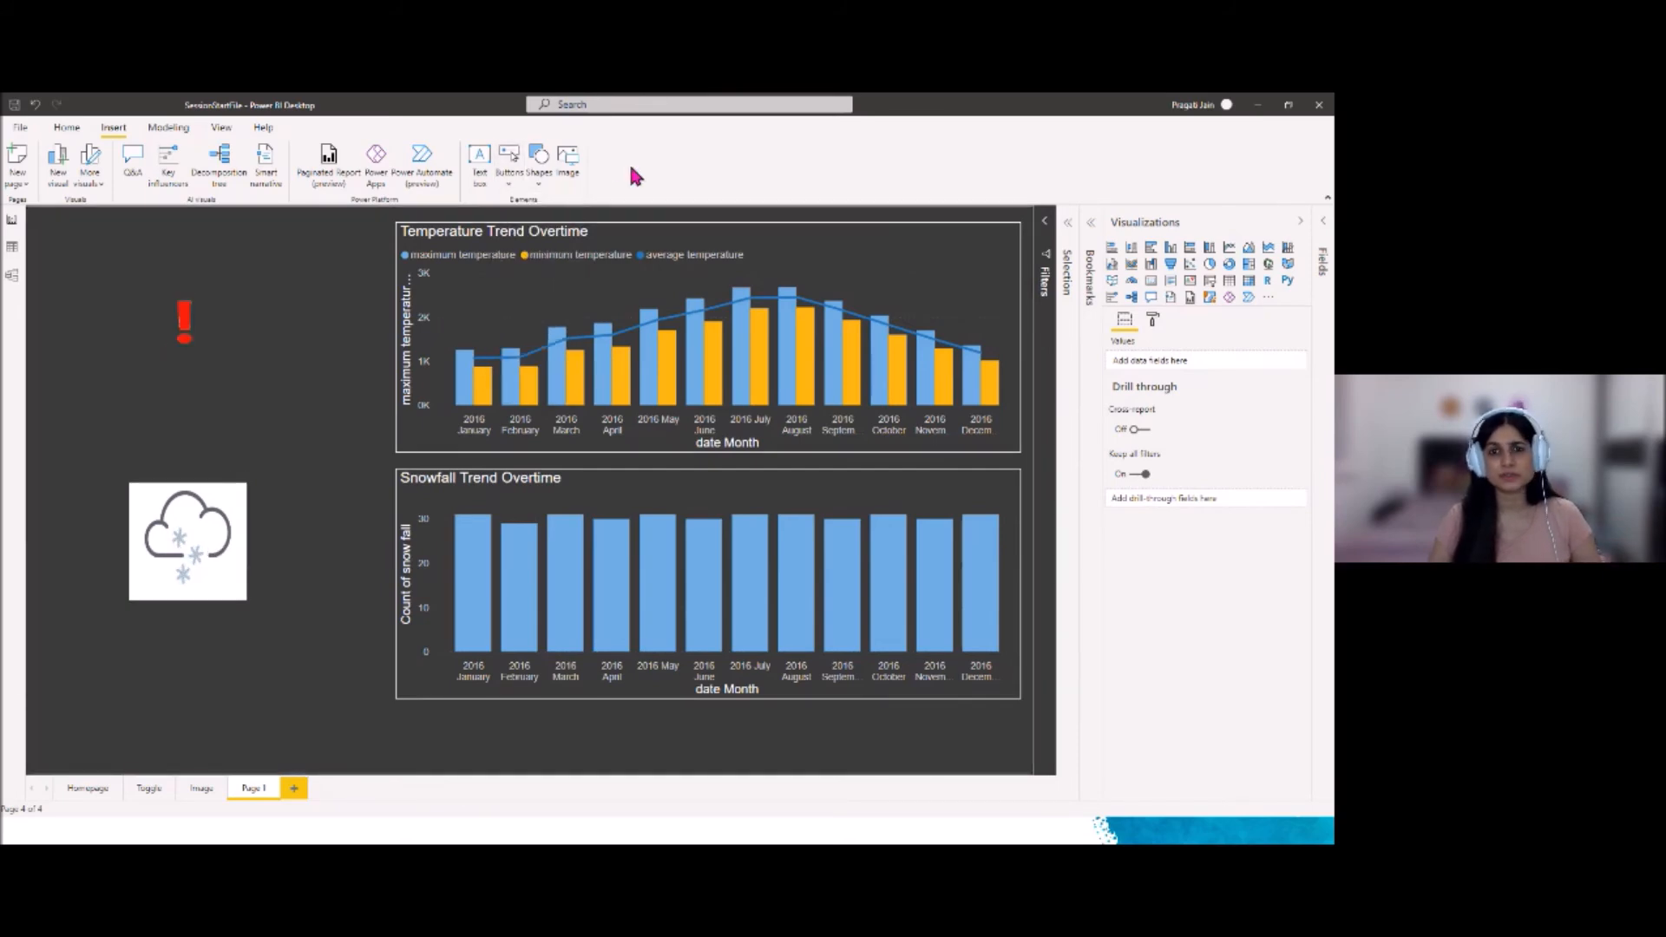
click(68, 127)
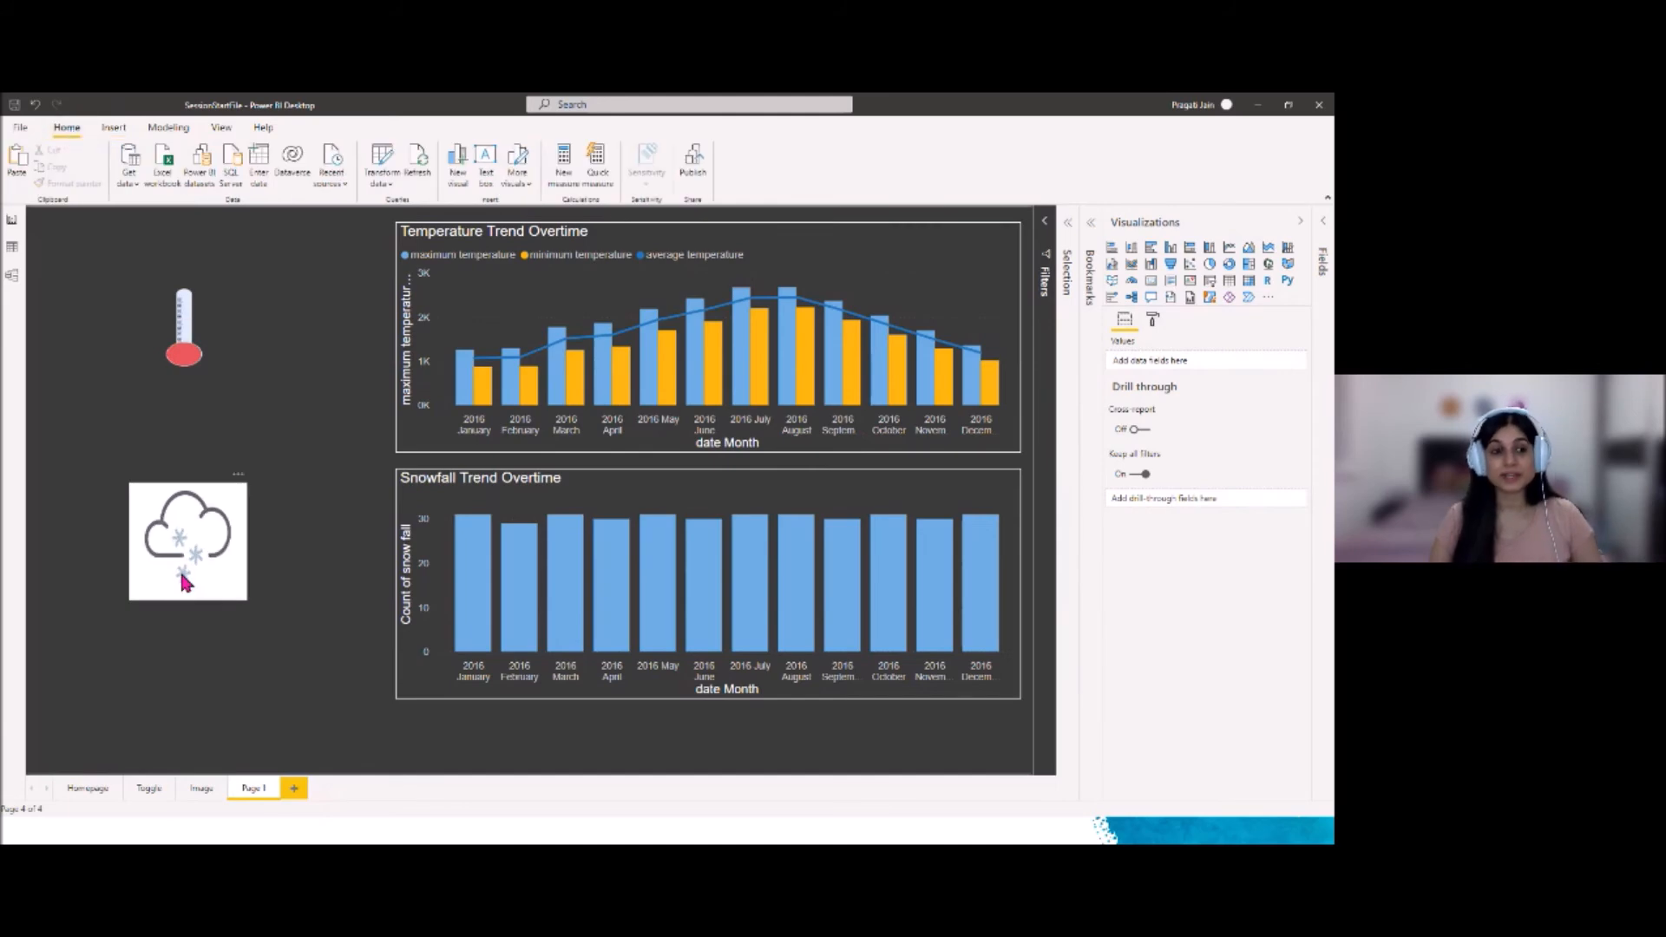
Enlarge the thermometer button slightly, making it taller than it is wide
click(184, 342)
drag(245, 397, 257, 434)
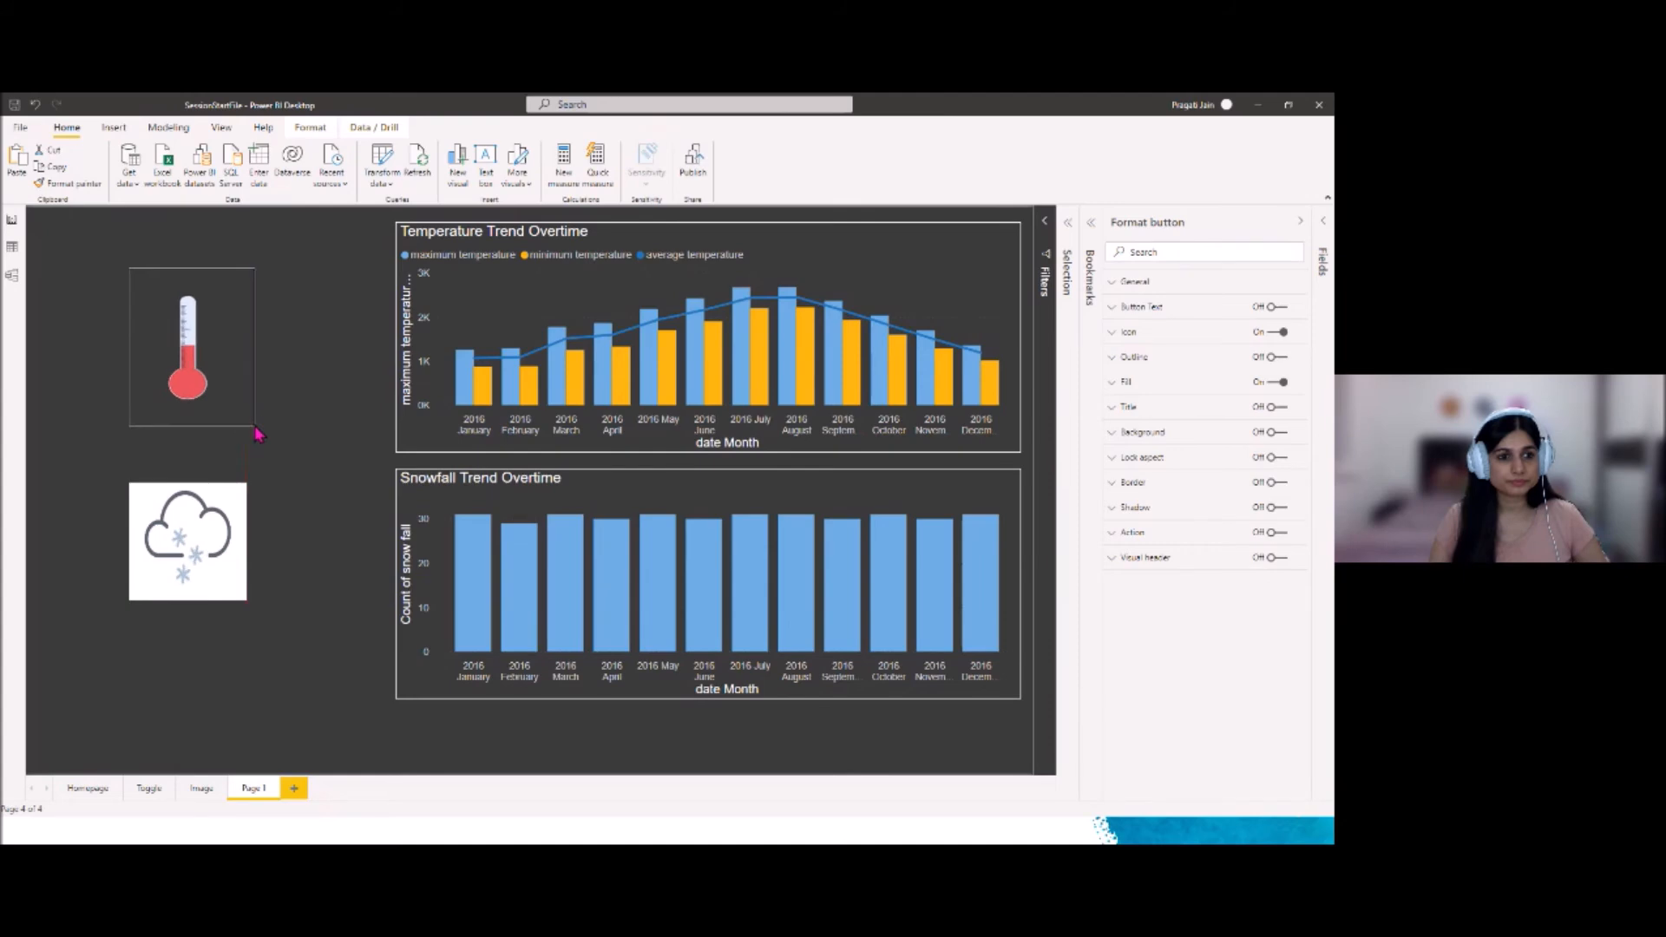
click(269, 724)
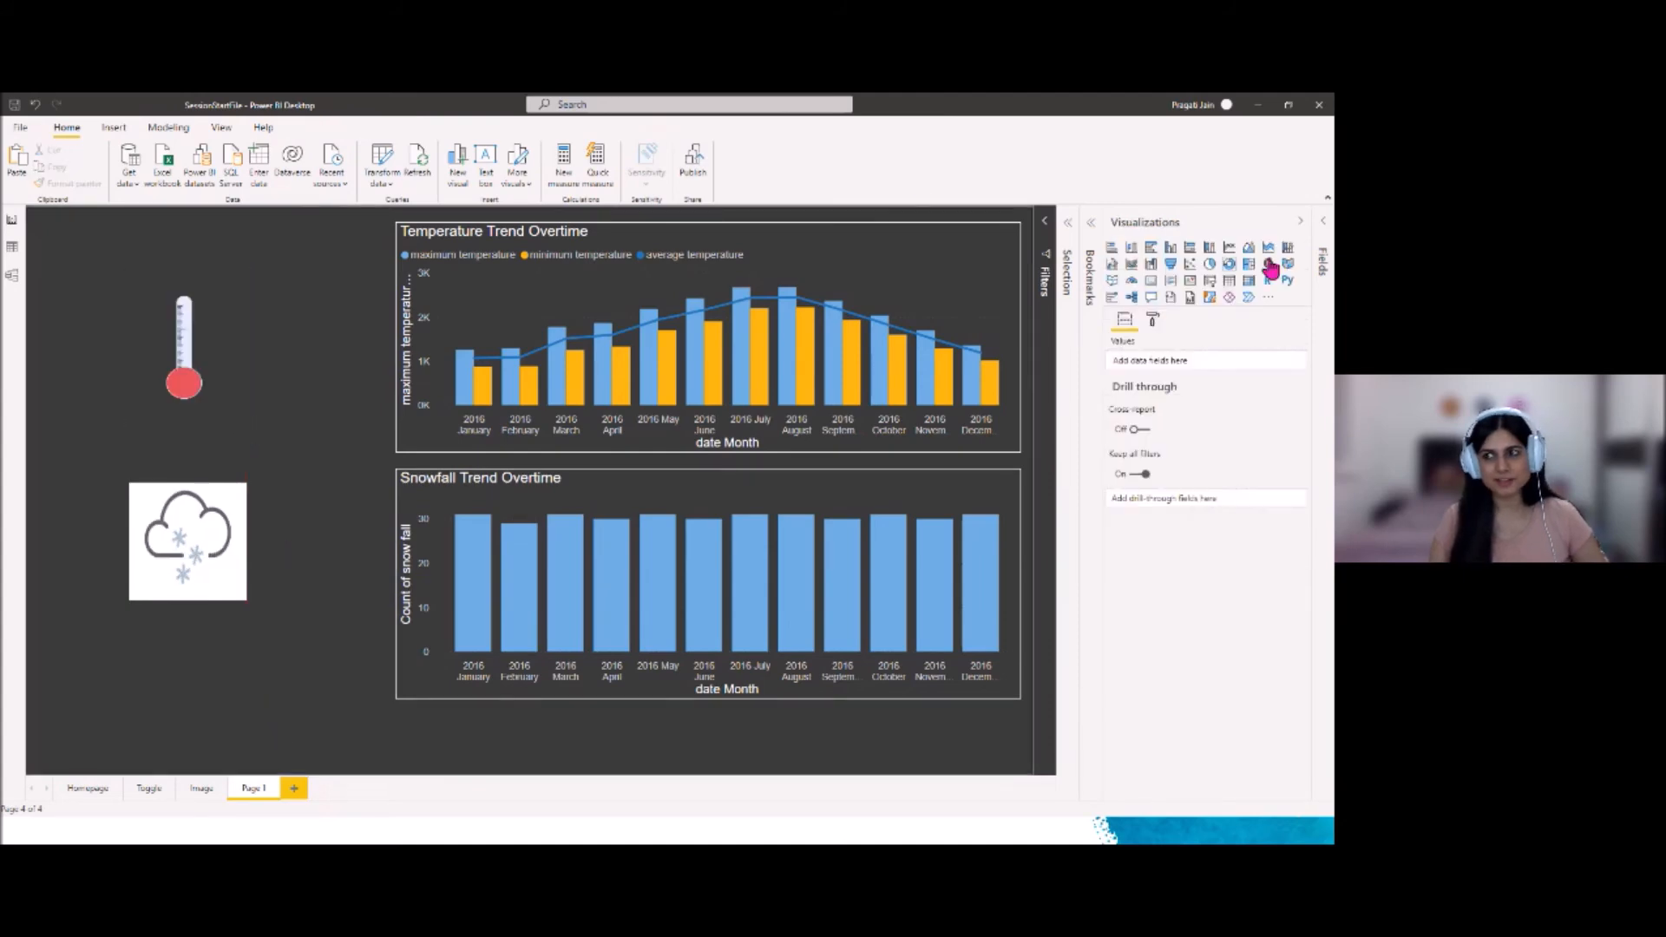
Show the bookmark and selection lists and add a bookmark named Temperature for the current page
click(1300, 224)
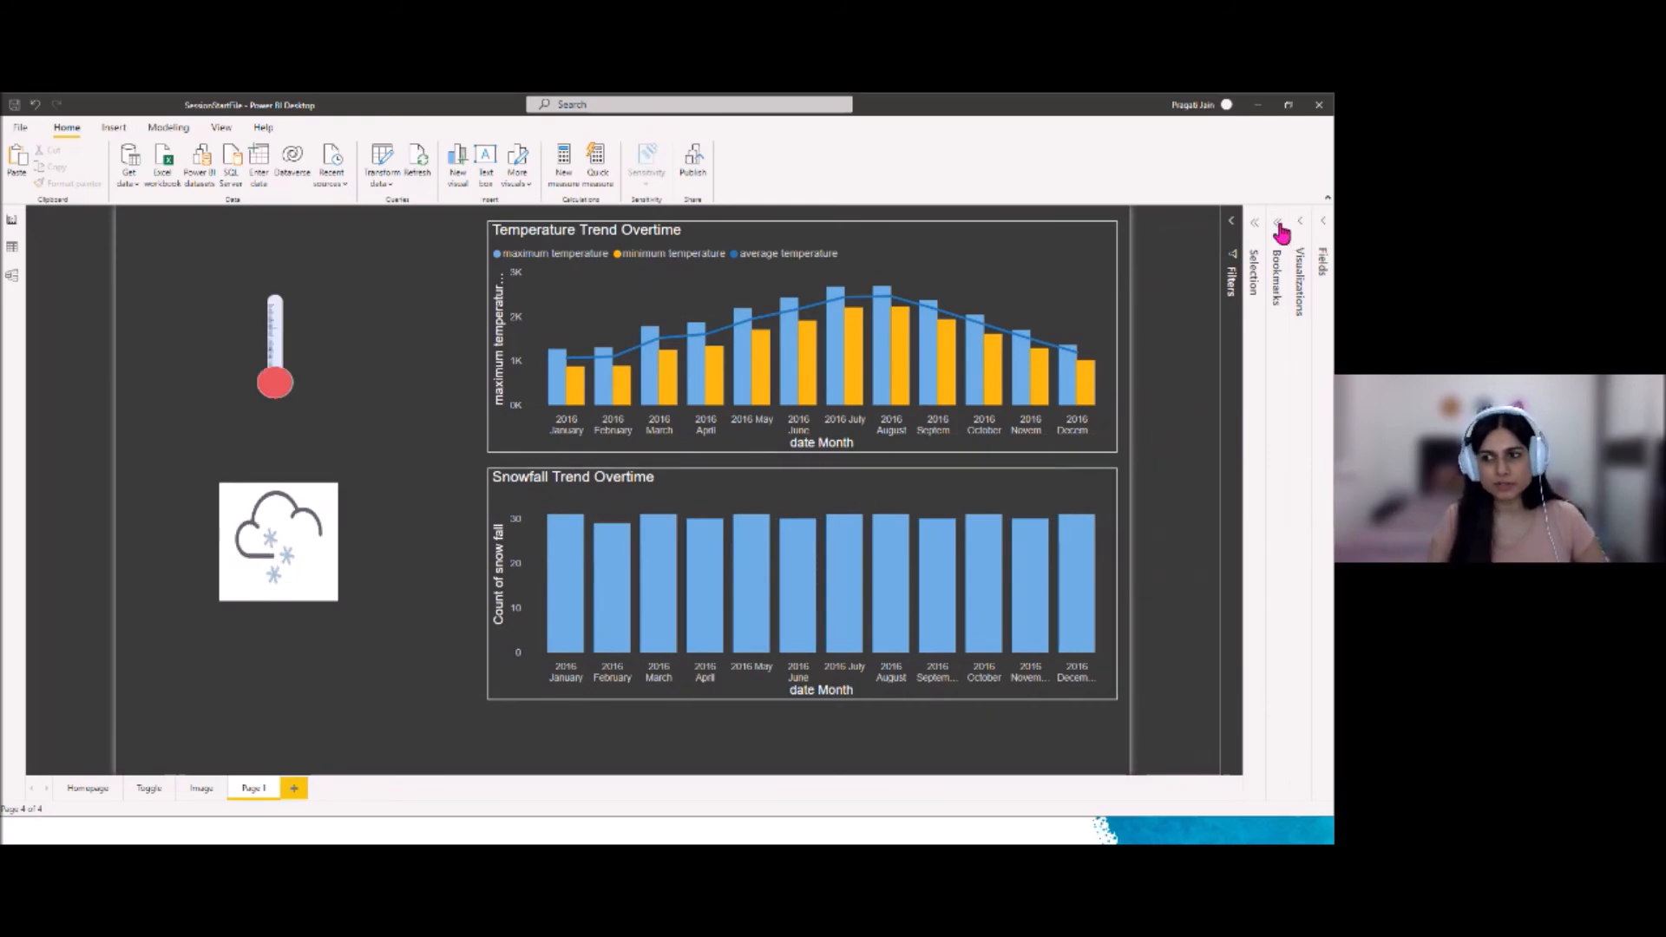
click(1277, 224)
click(1151, 230)
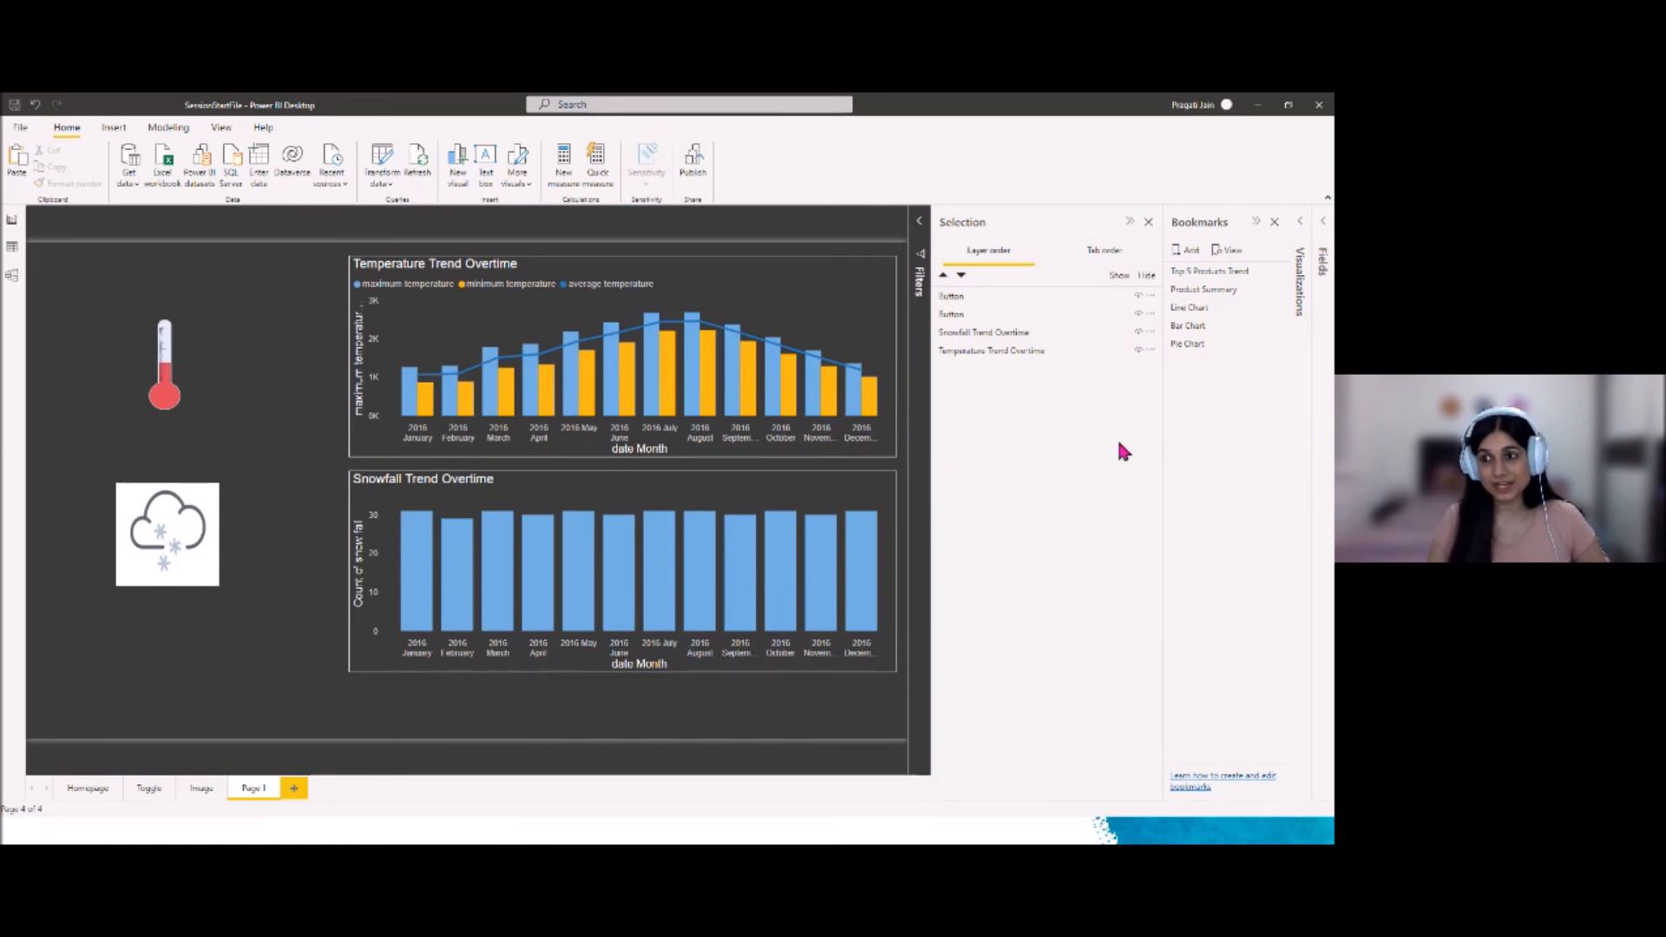
click(1187, 253)
click(1277, 363)
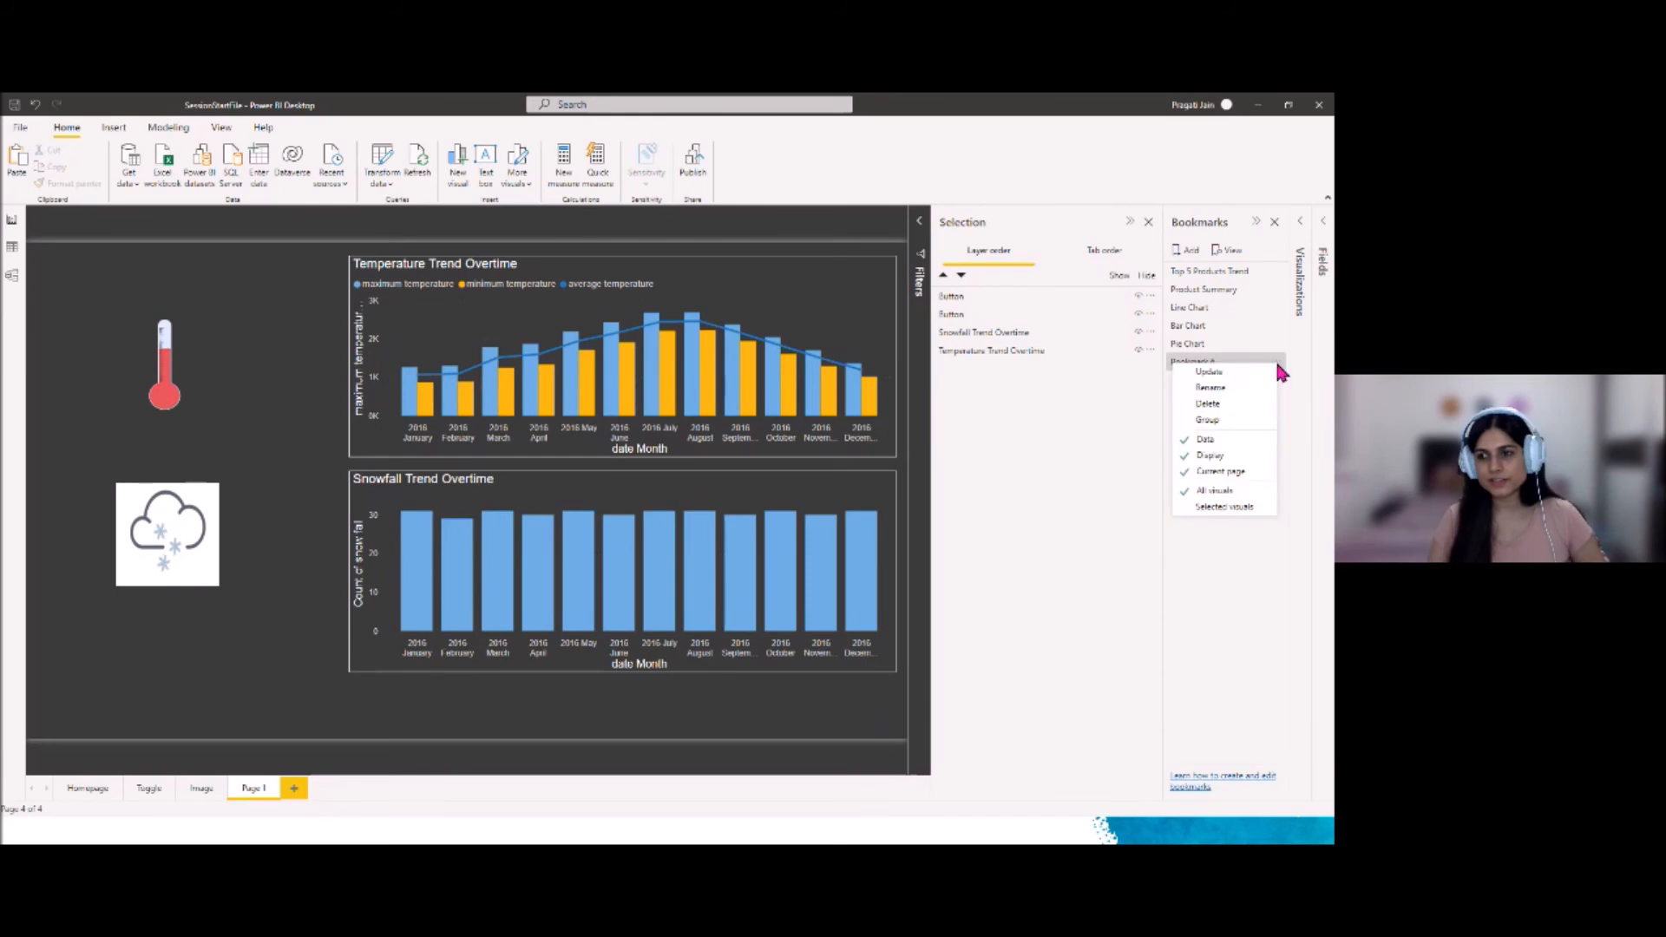
click(1242, 385)
text(Temperature)
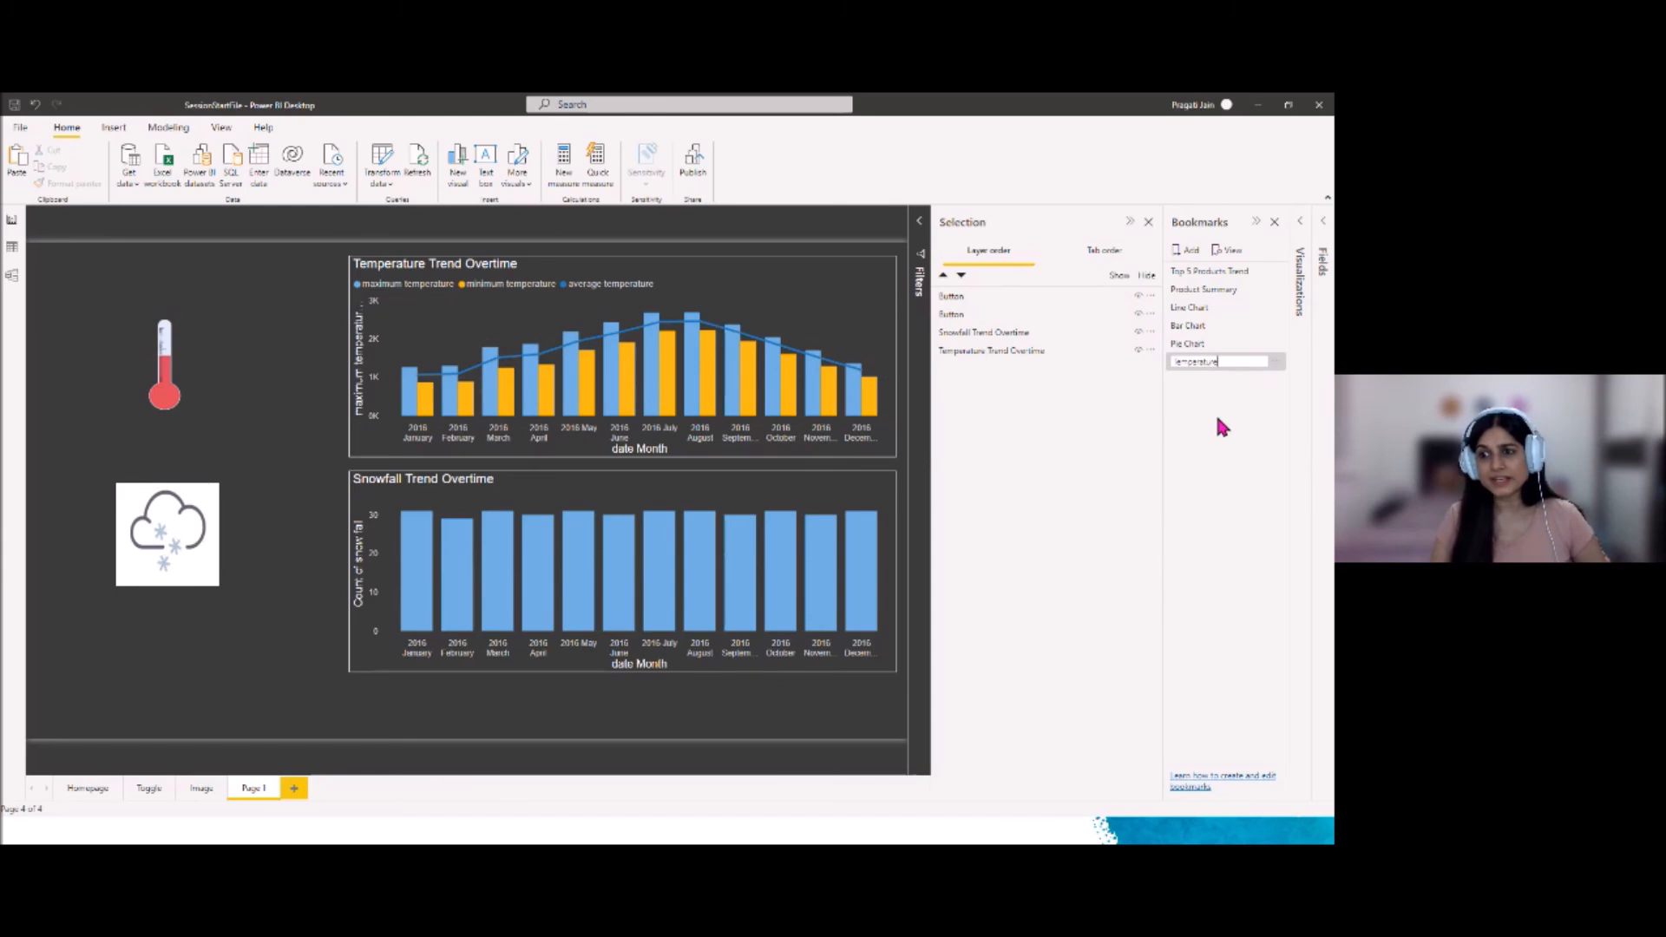
click(1217, 418)
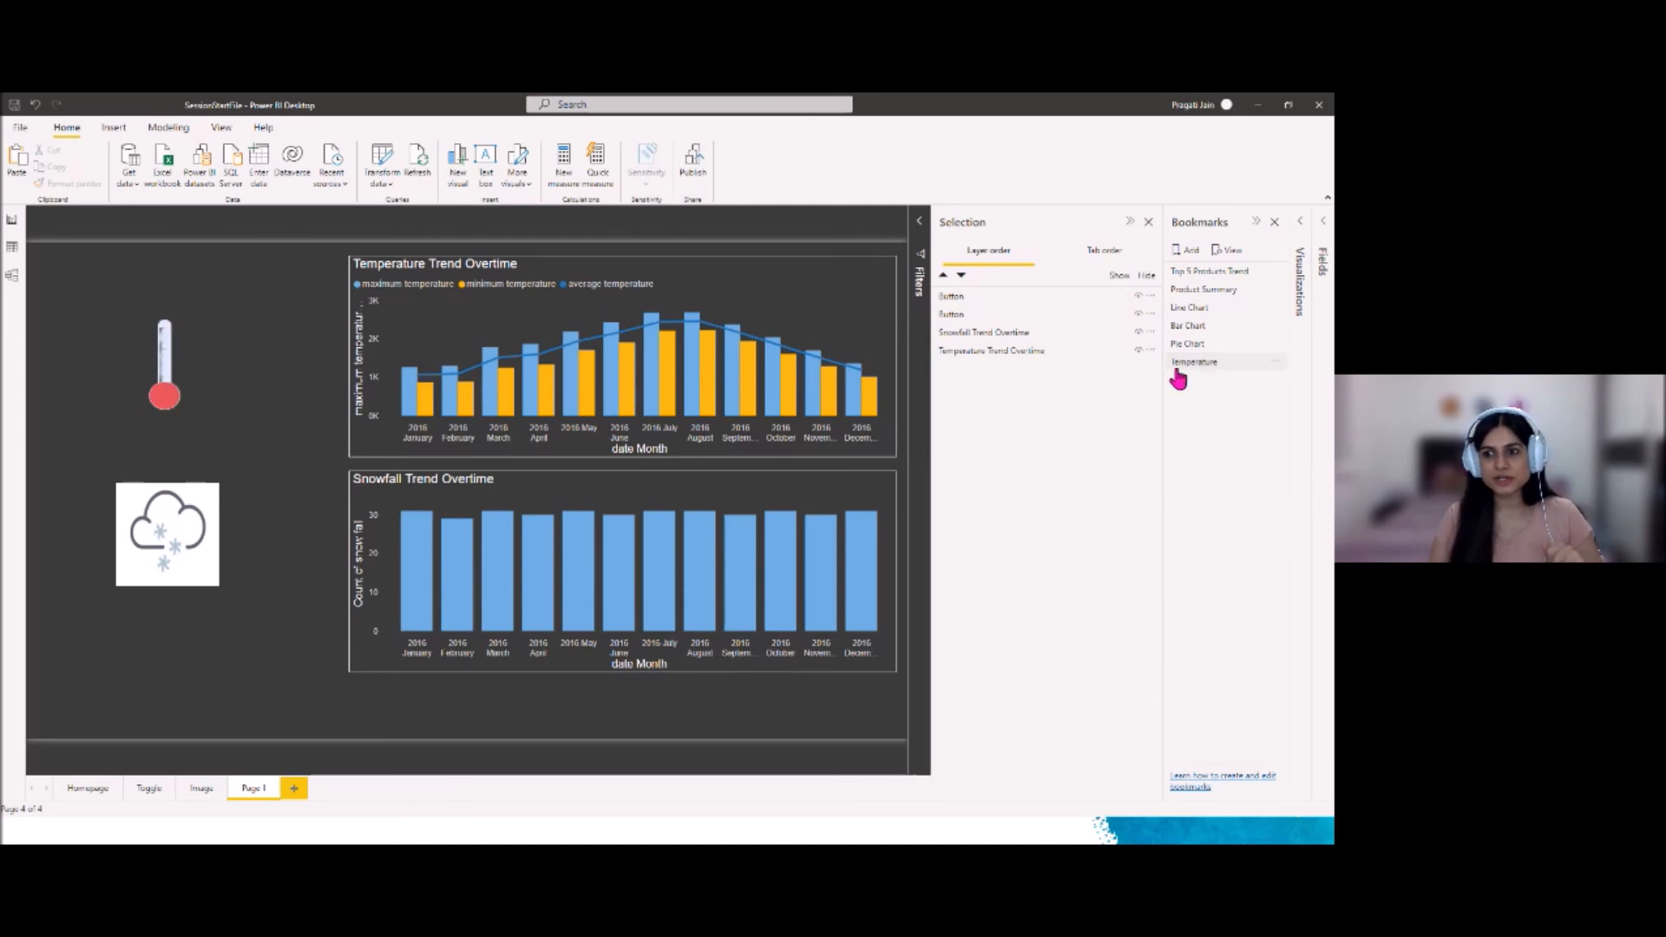
Hide the Snowfall Trend Overtime chart and update the Temperature bookmark to capture that view
click(1139, 332)
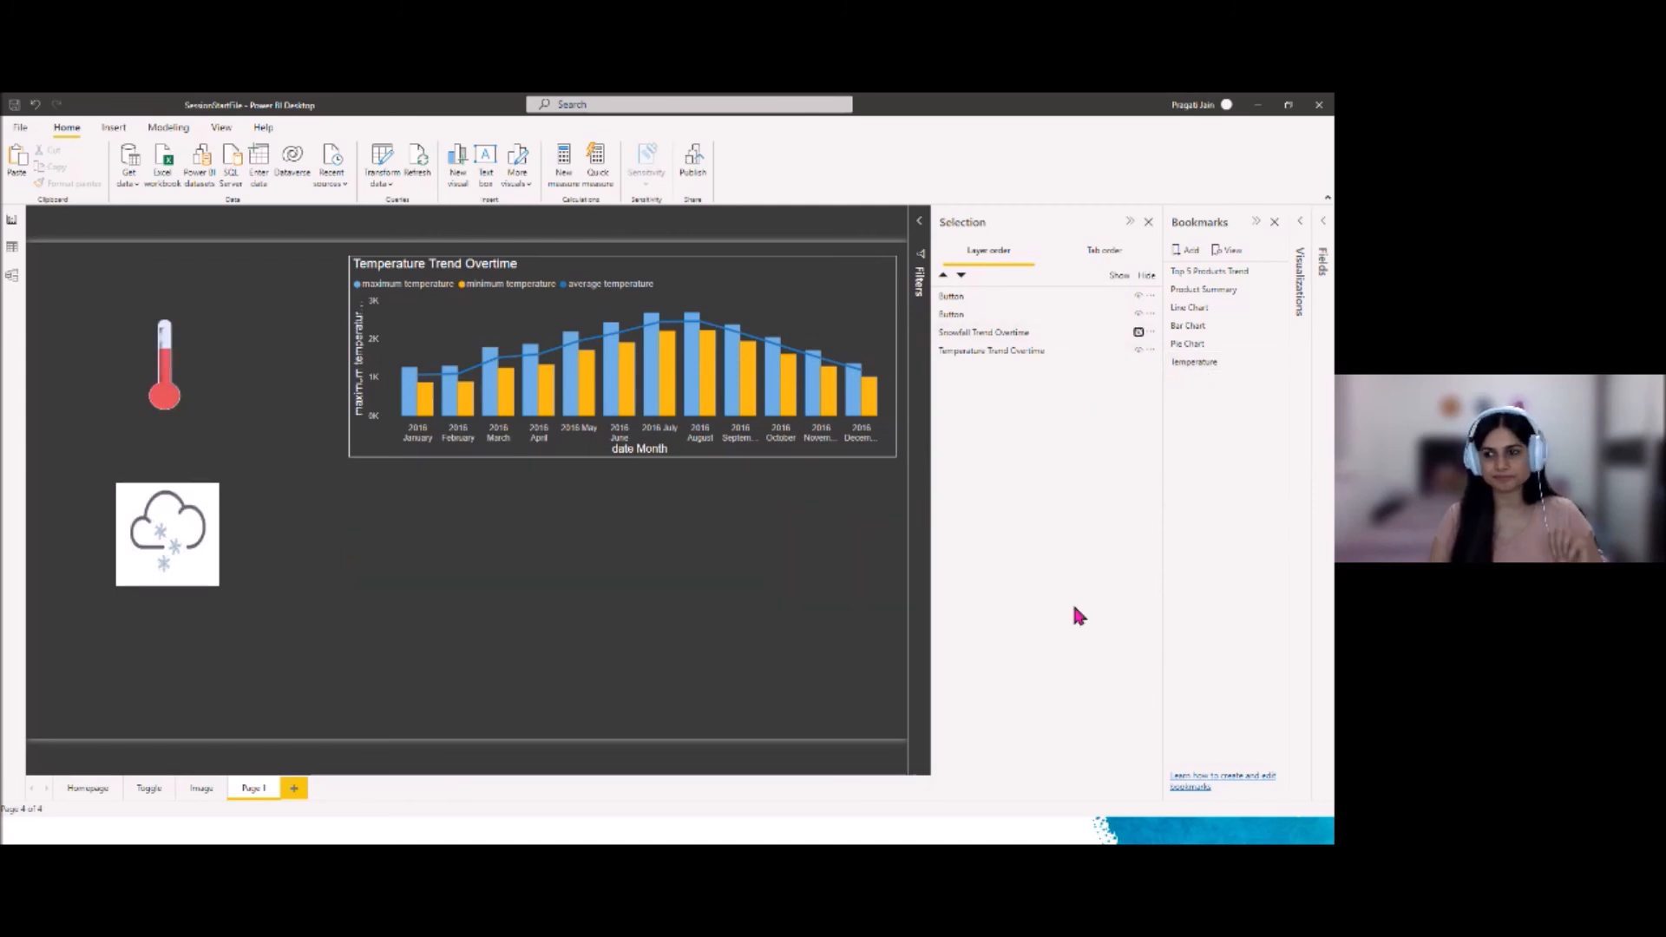
click(1276, 363)
click(1257, 368)
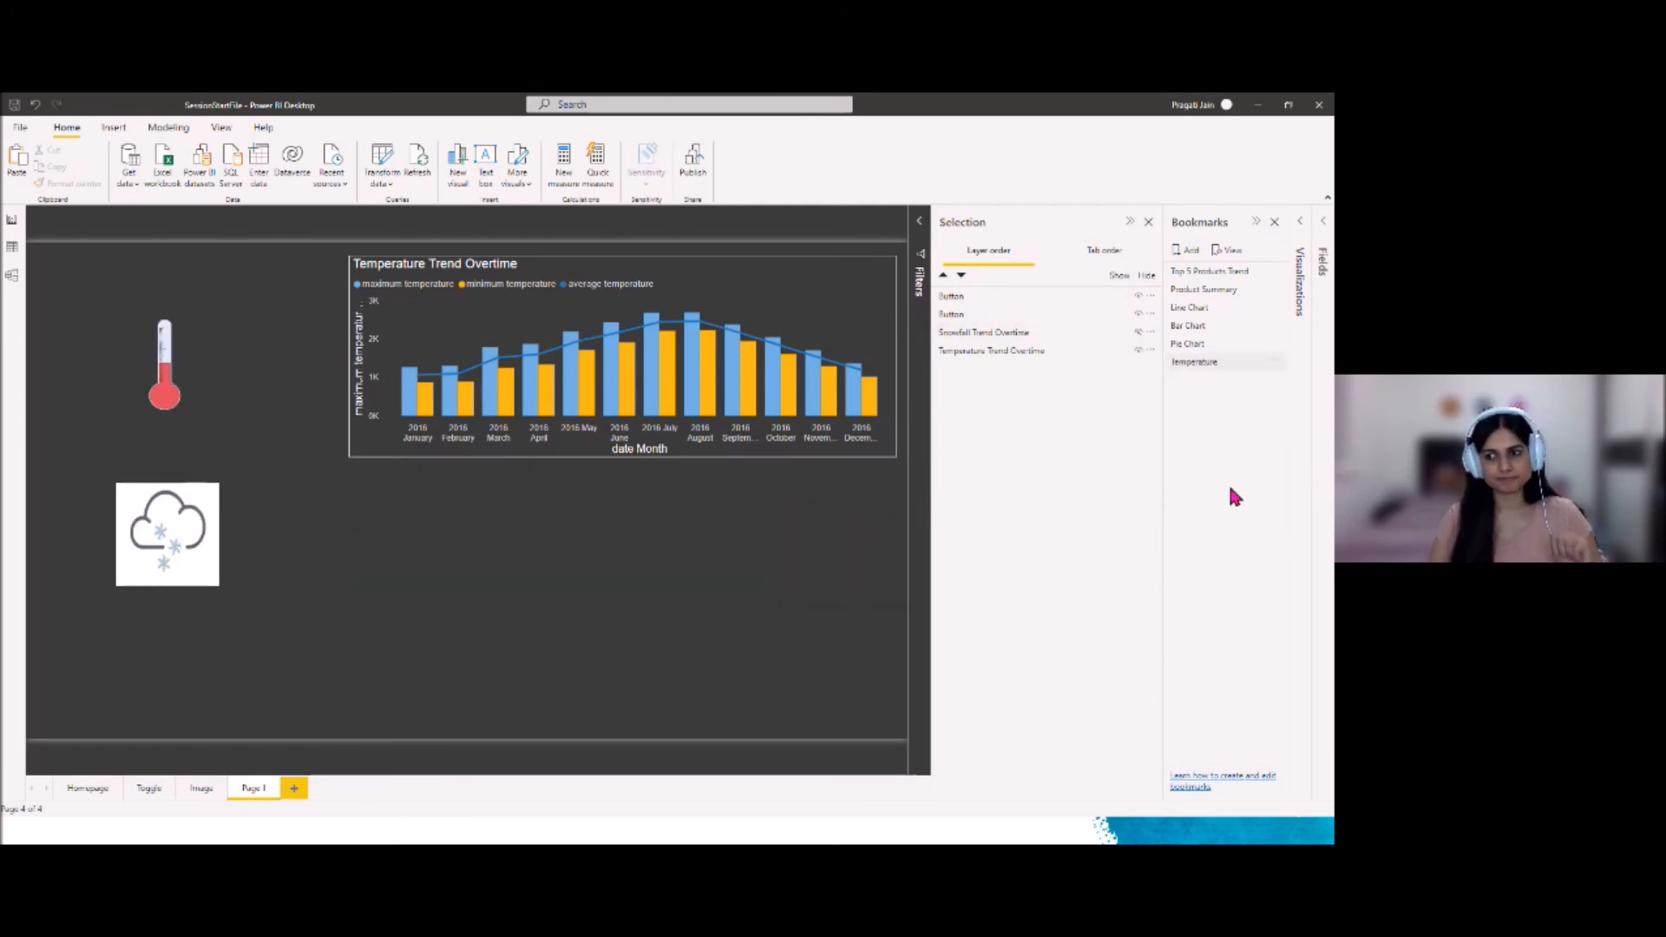
Unhide the snowfall chart, test the Temperature bookmark, and restore the snowfall chart's visibility
click(1139, 332)
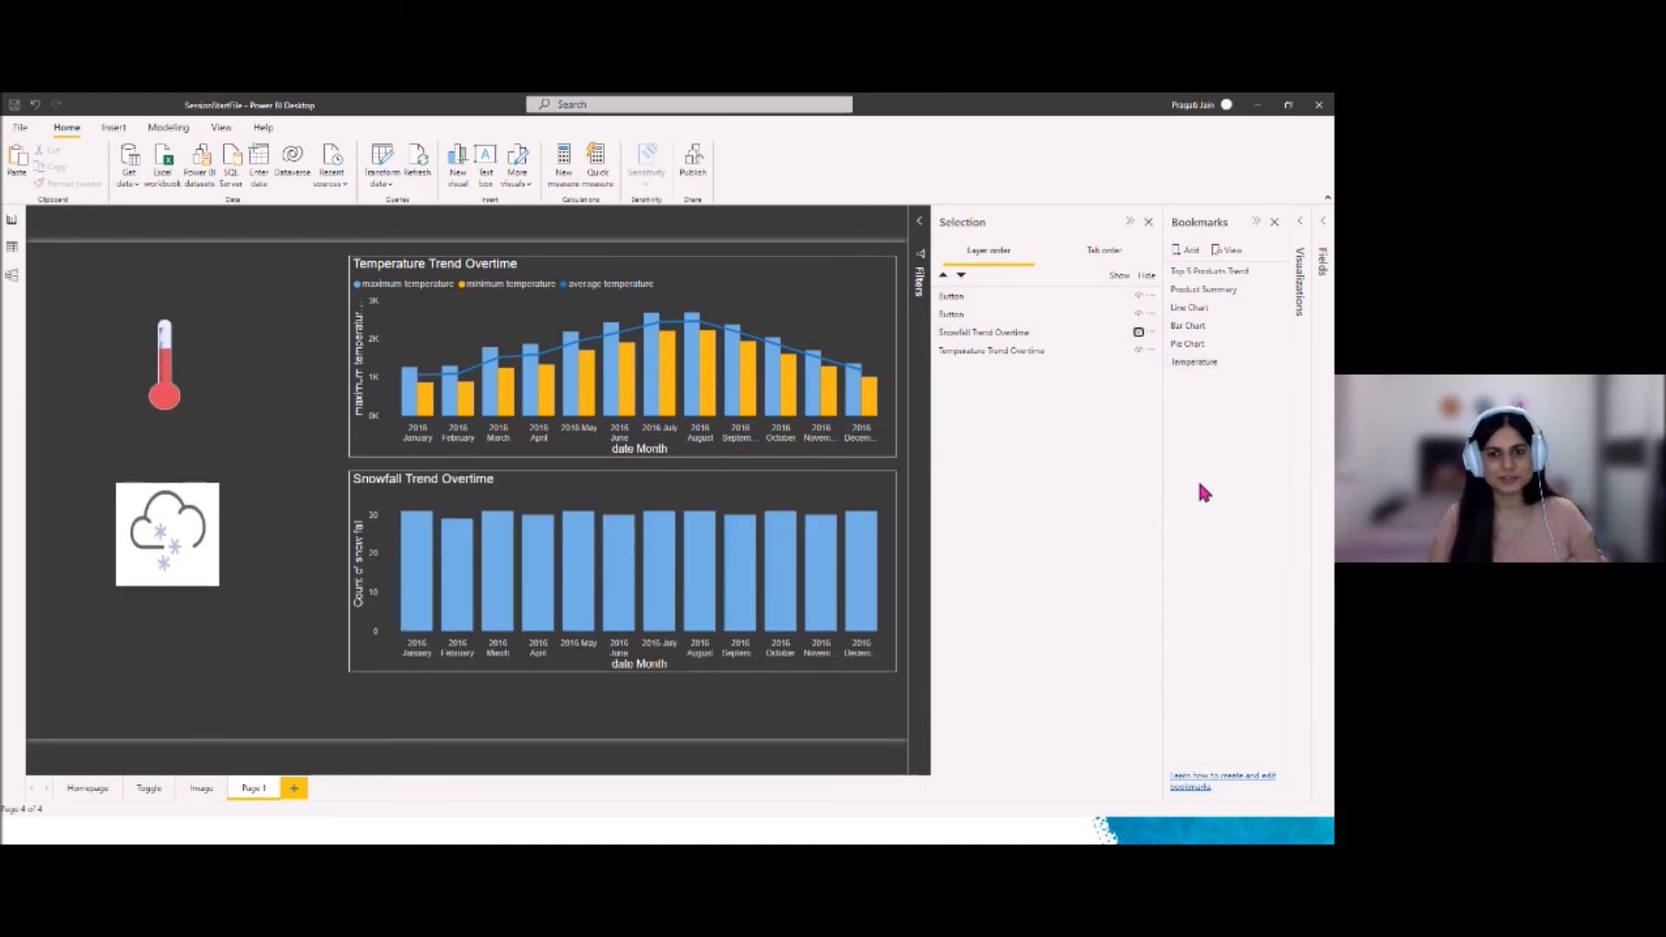
click(1195, 363)
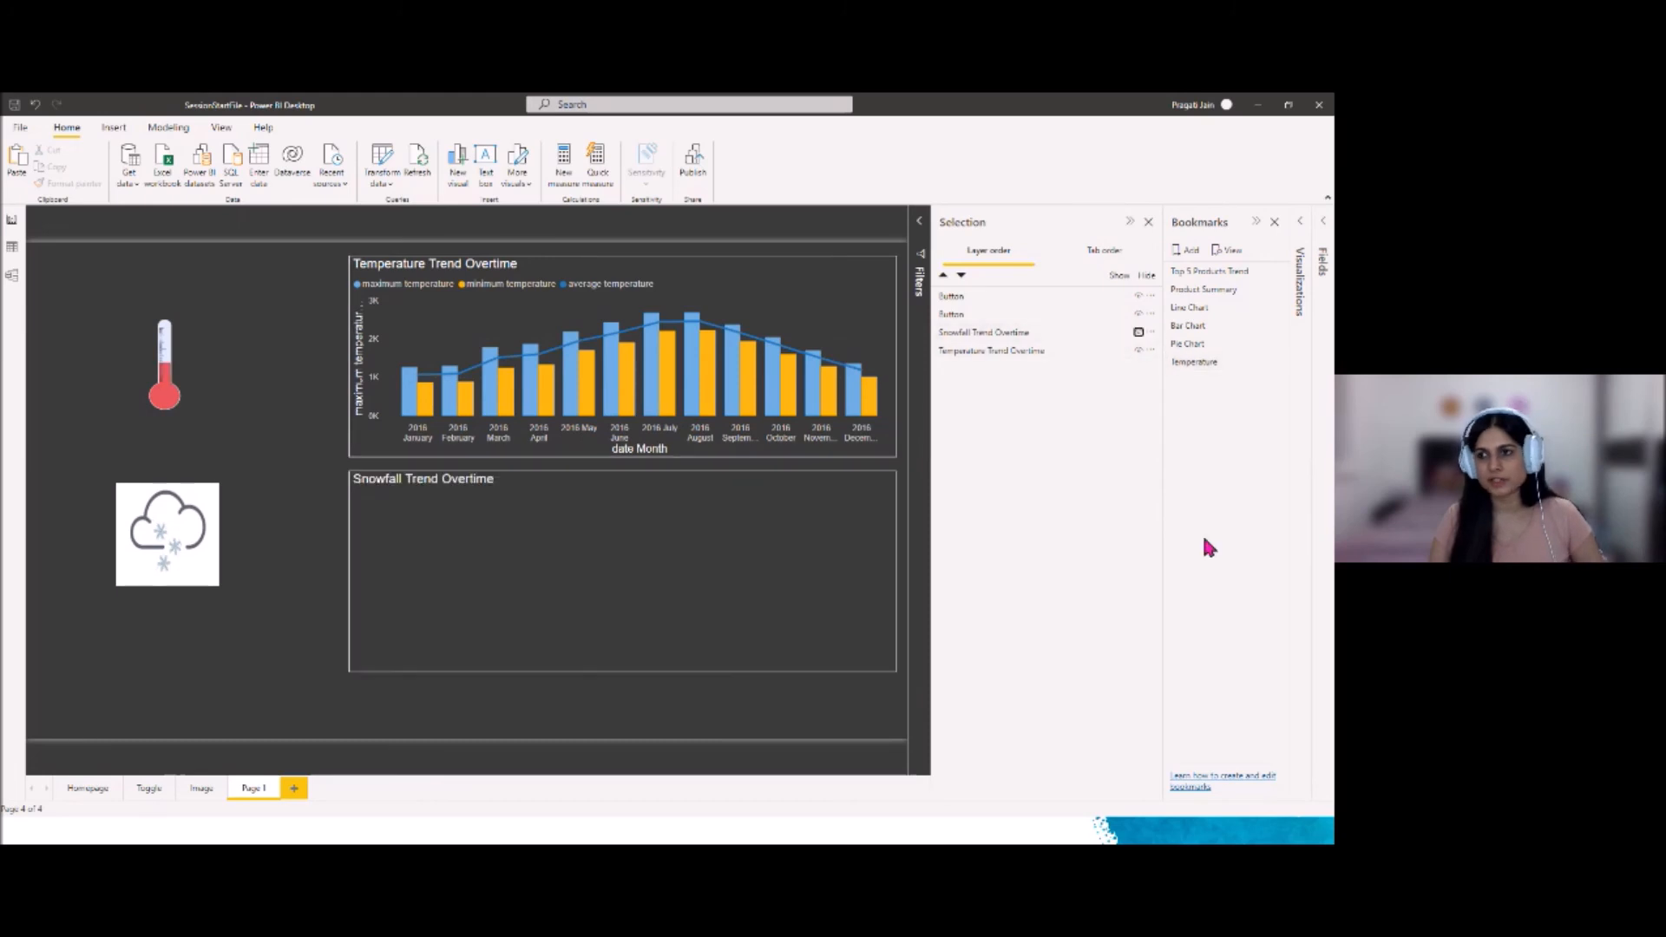
click(1139, 332)
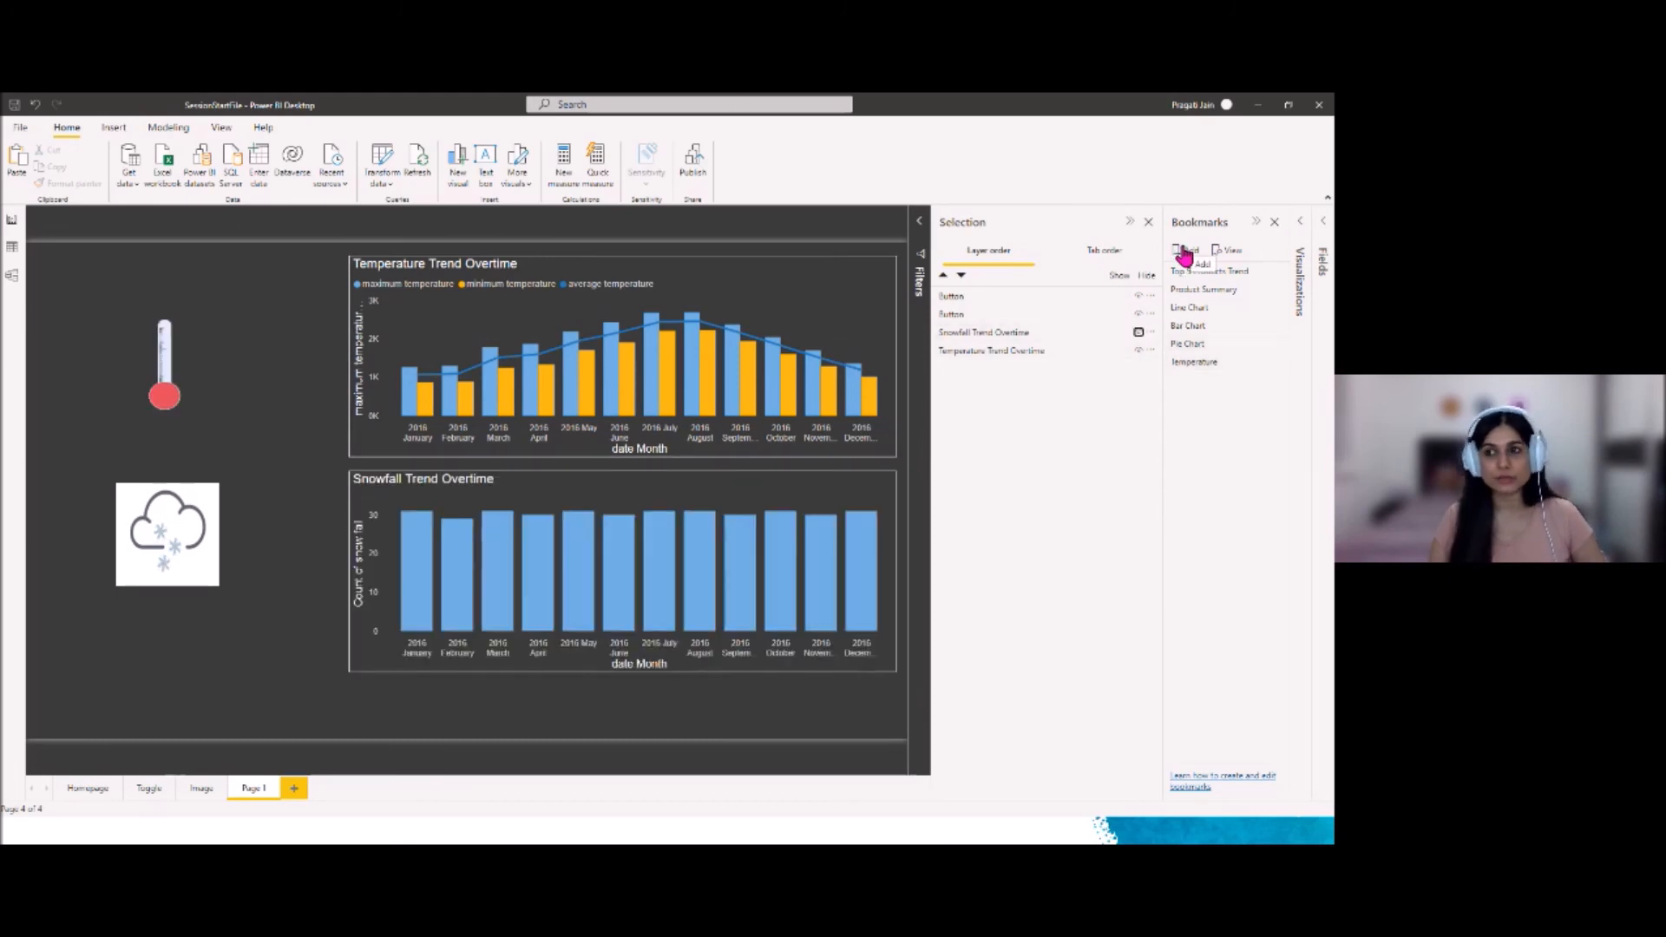
Add another bookmark for this page and name it Snowfall
click(1185, 251)
click(1273, 379)
click(1241, 399)
text(S)
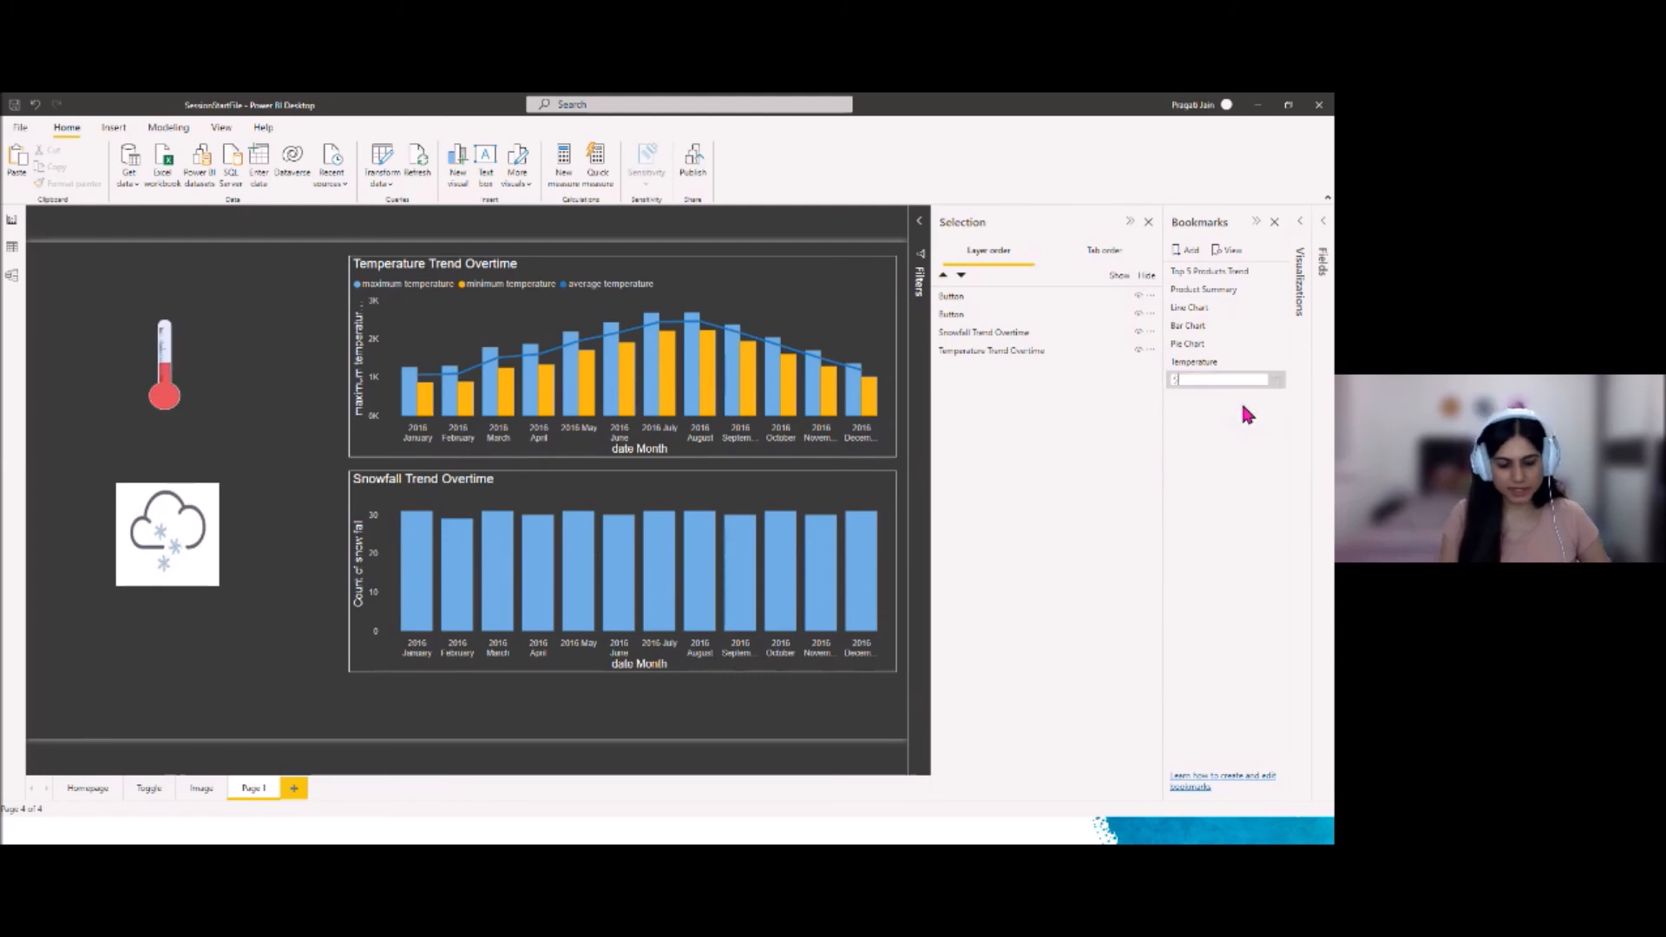
text(nowfall)
key(Return)
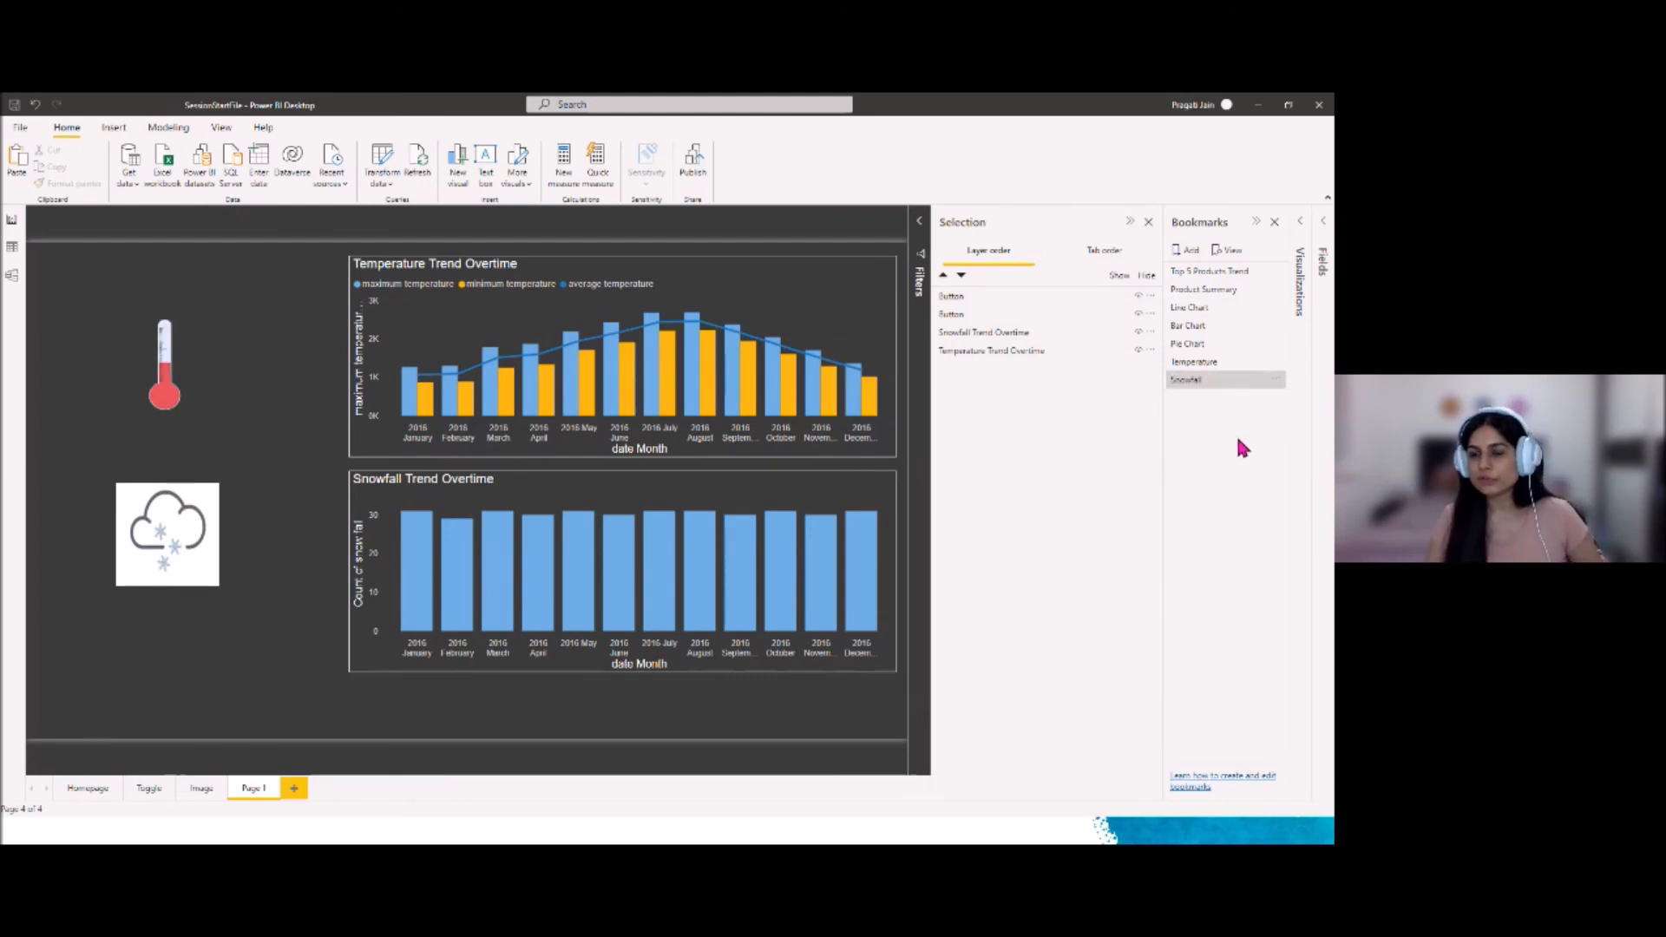
Hide the Temperature Trend Overtime chart and update the Snowfall bookmark to capture that view
click(1139, 350)
click(1272, 381)
click(1258, 390)
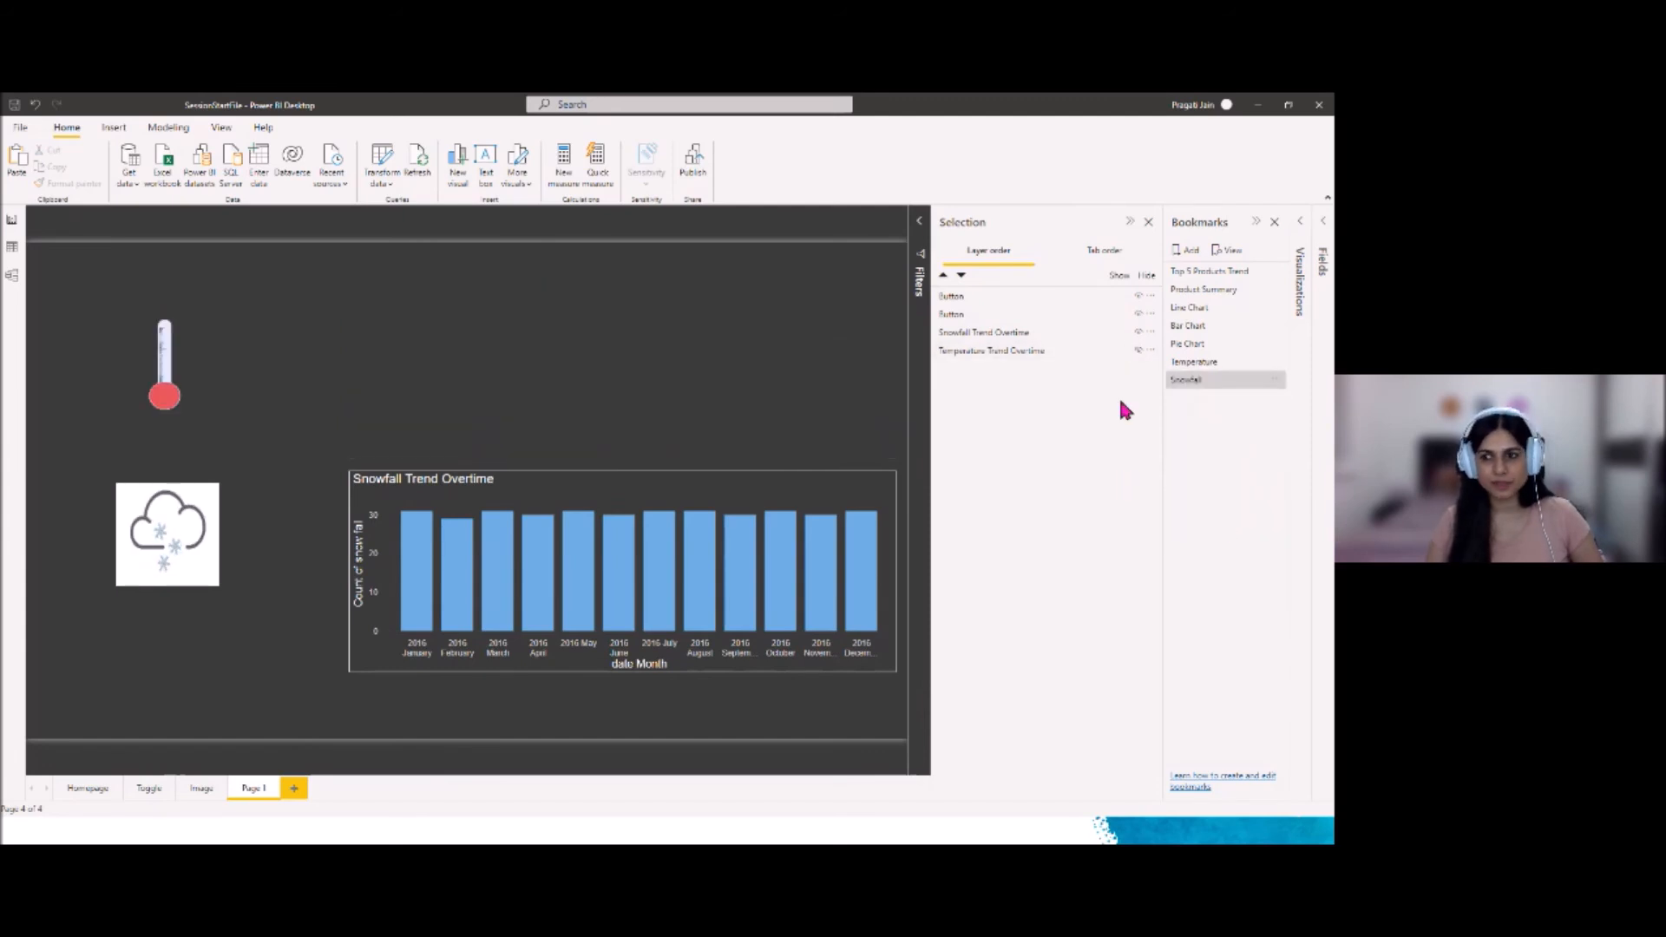
Test the Temperature and Snowfall bookmarks, then unhide the temperature chart and collapse the selection and bookmark lists
click(1139, 349)
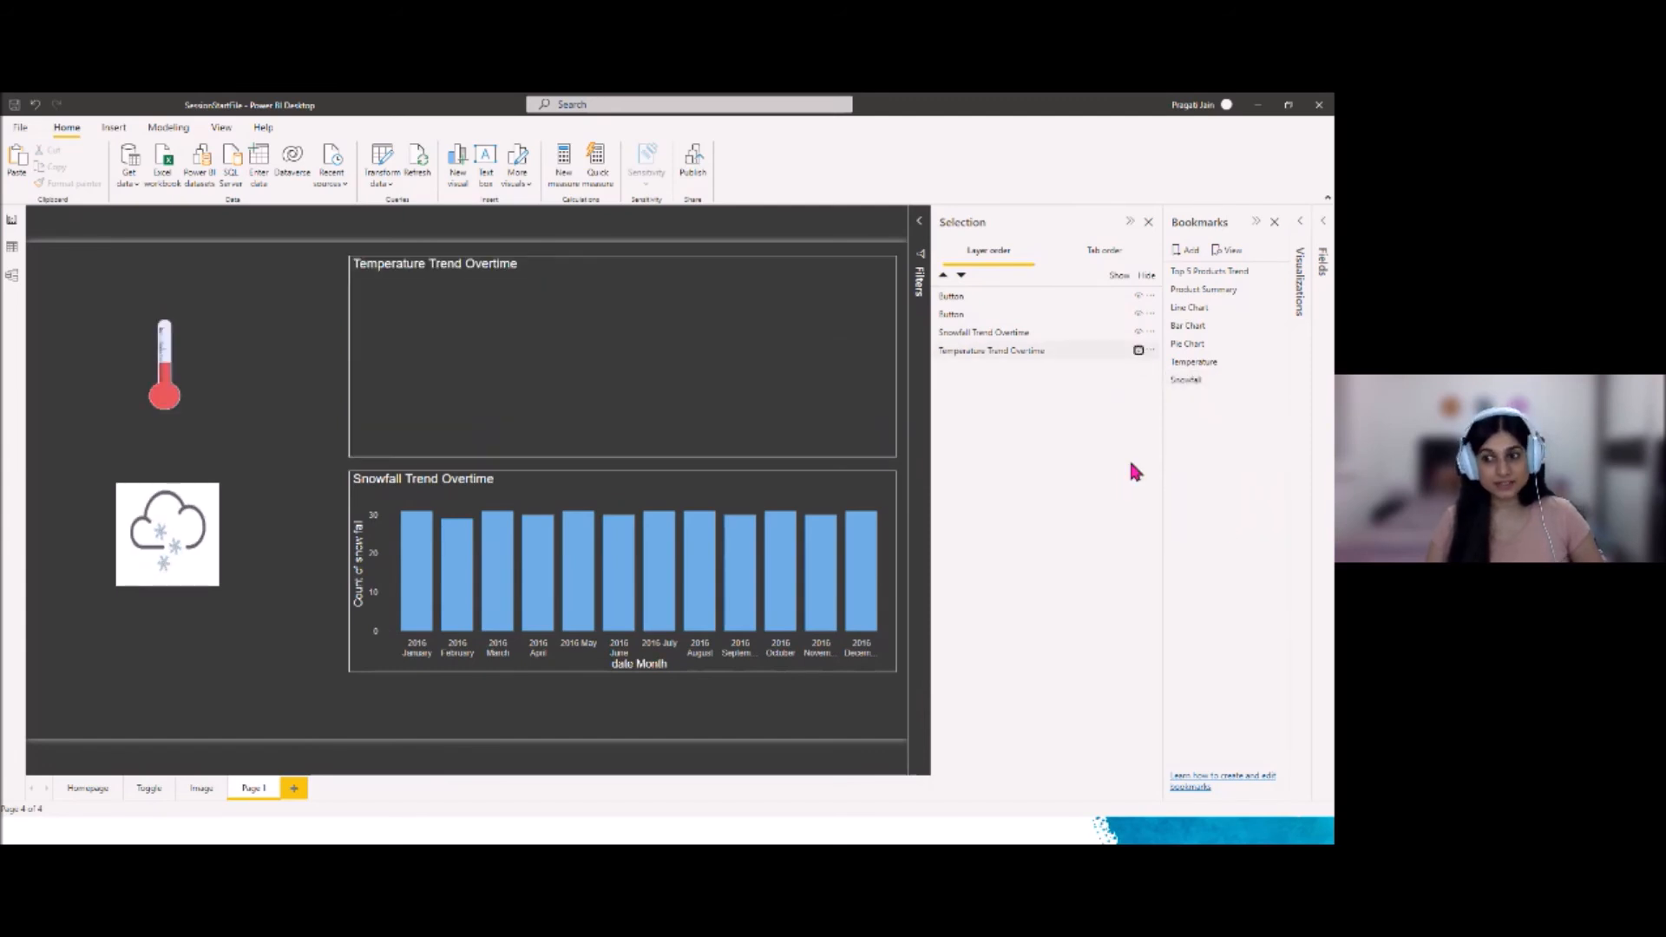
click(1217, 365)
click(1217, 366)
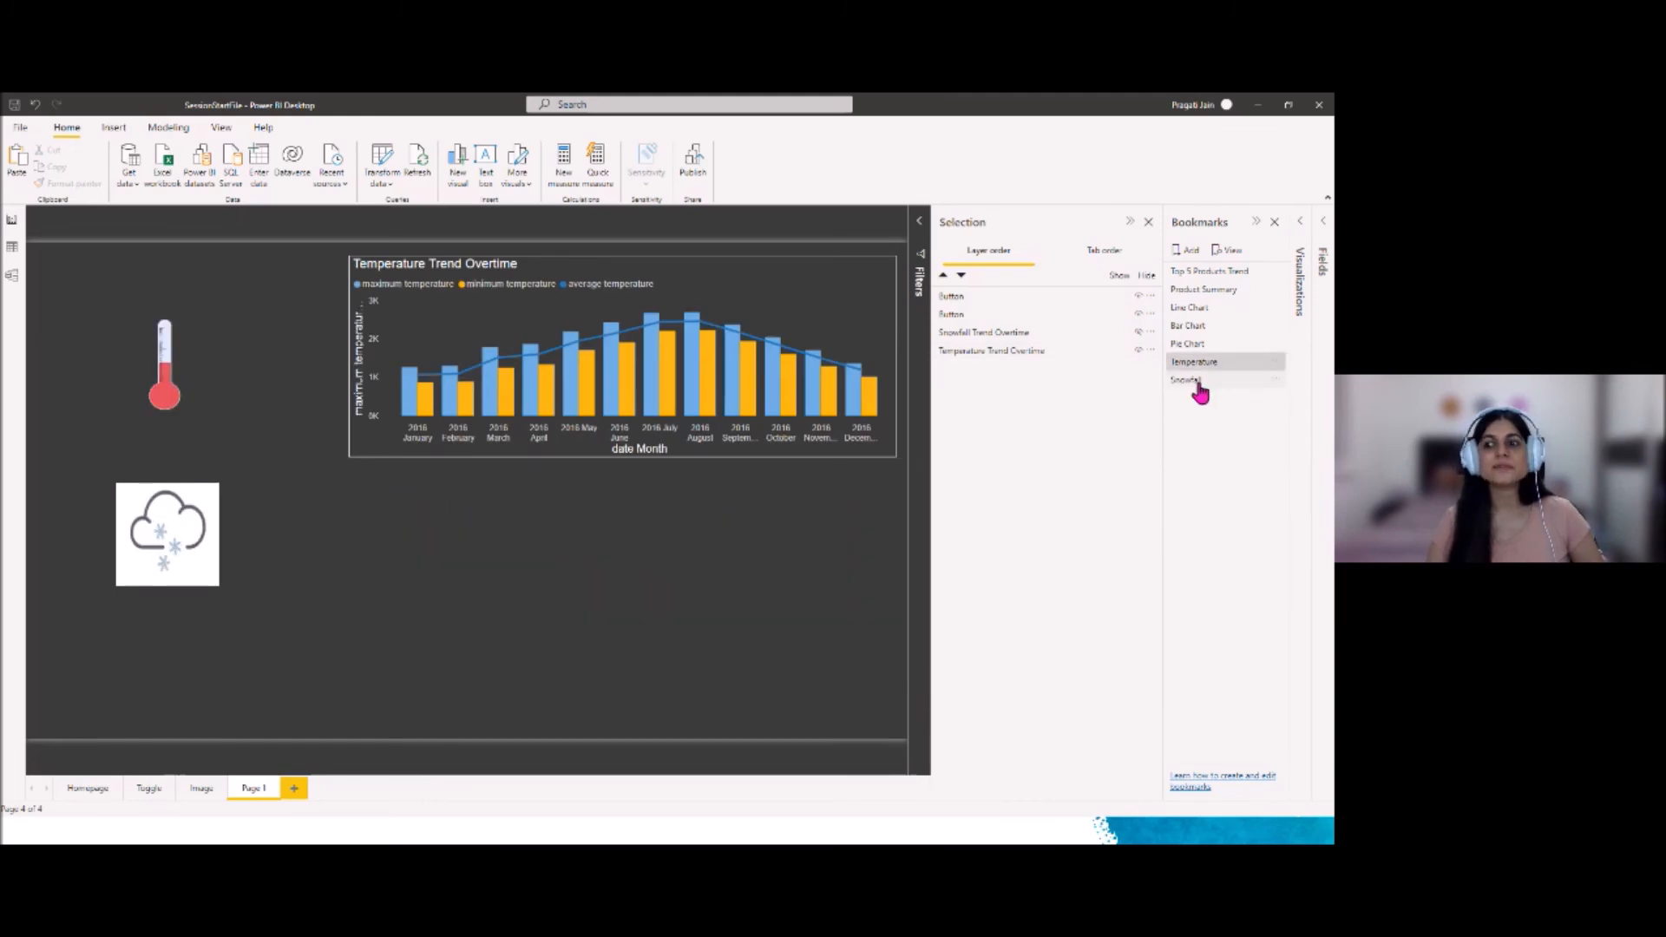
click(1198, 387)
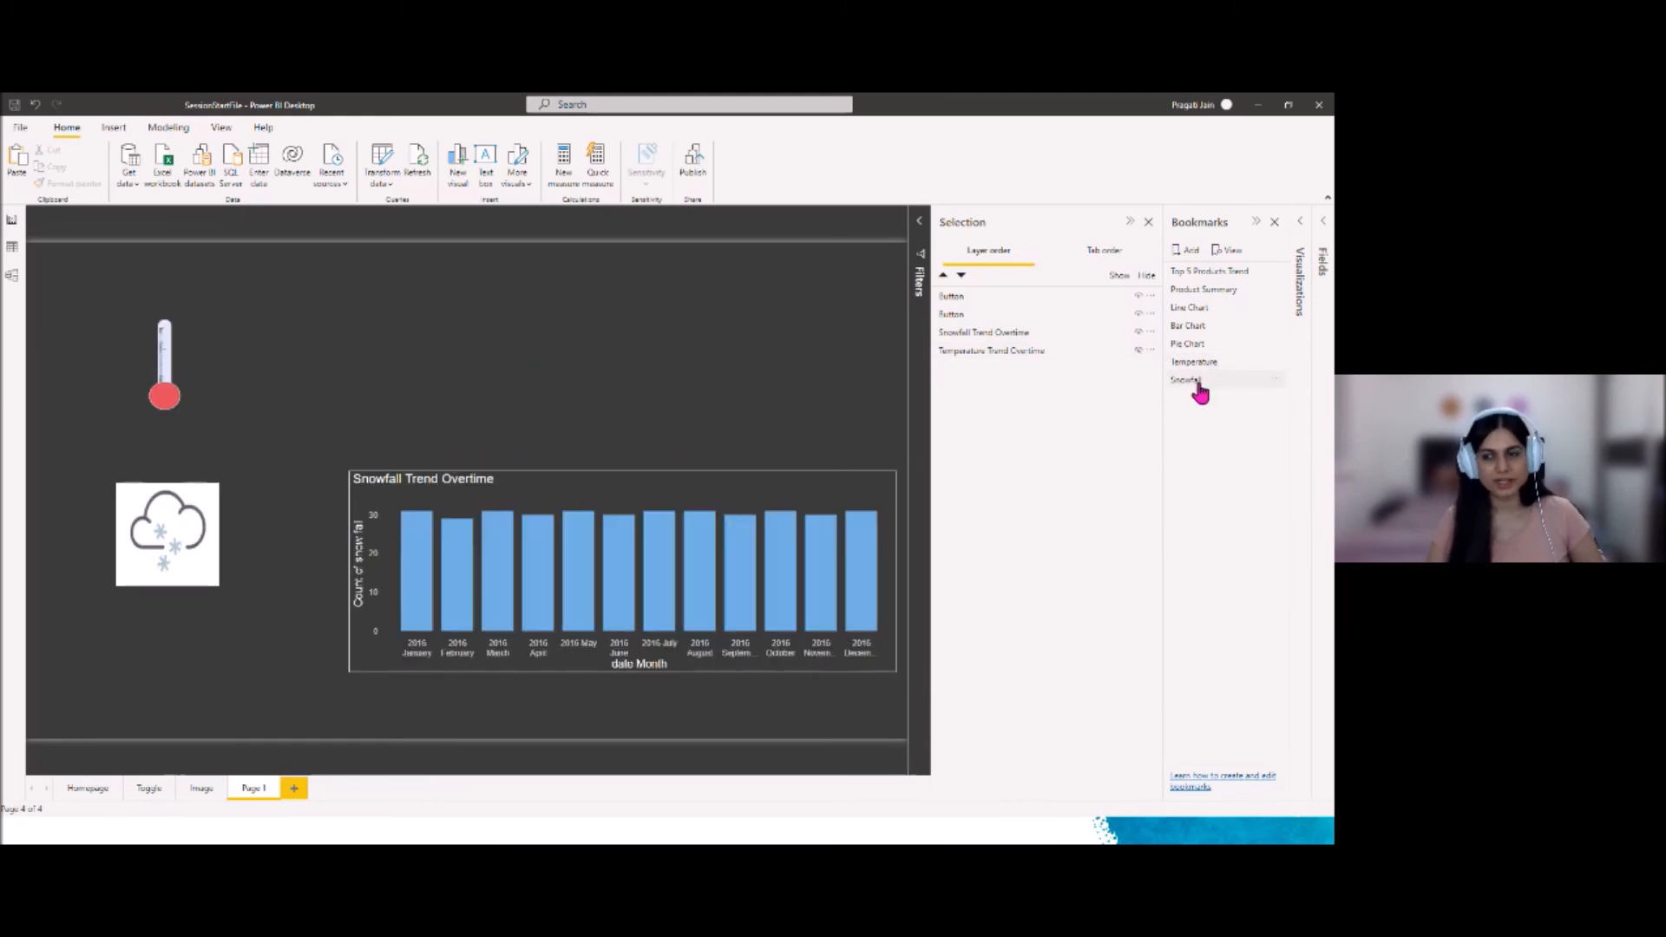
click(1138, 351)
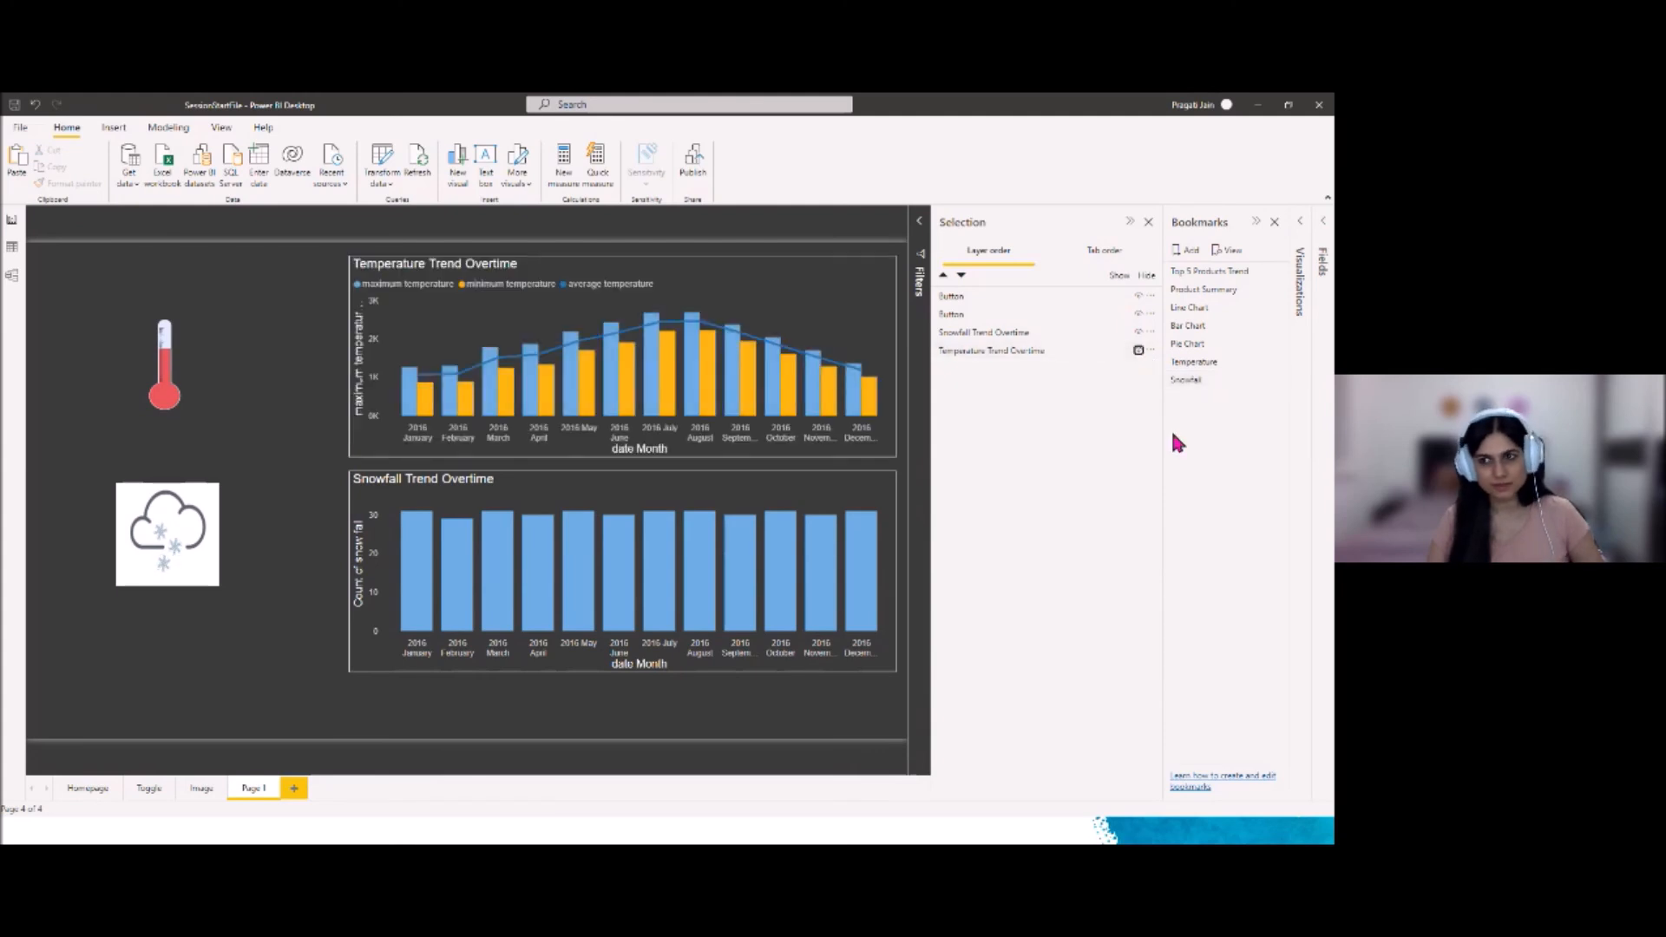
click(1130, 224)
click(1256, 224)
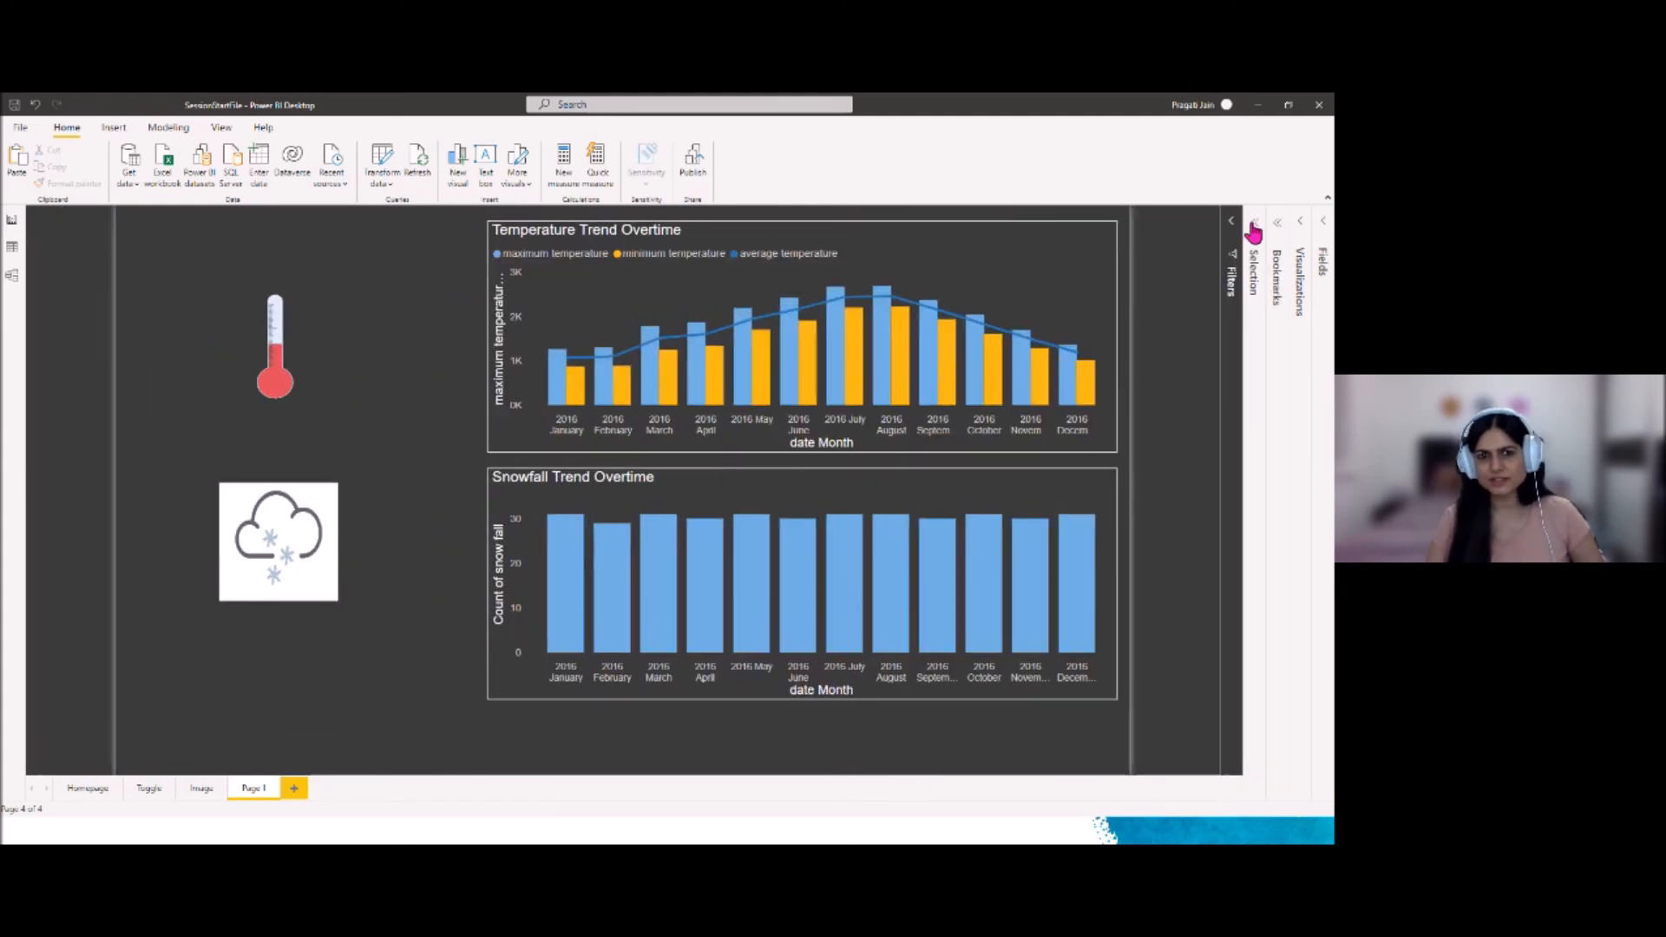
Enable the thermometer button's action as a Bookmark action targeting Temperature, and turn on No tooltips
click(255, 384)
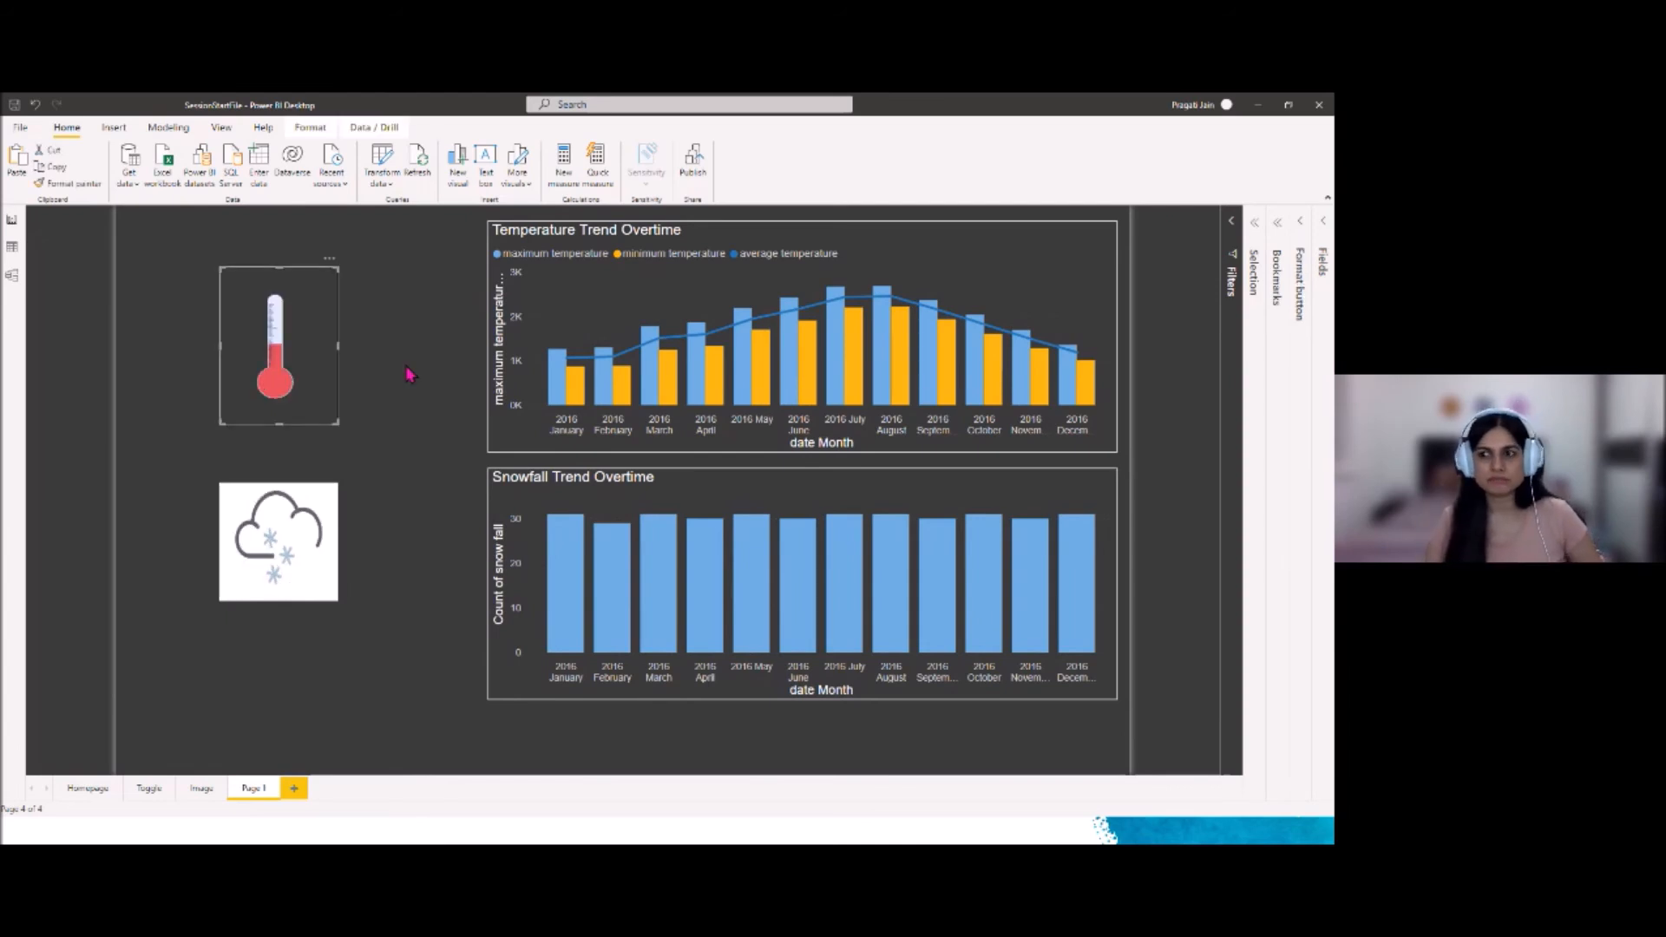
click(1300, 222)
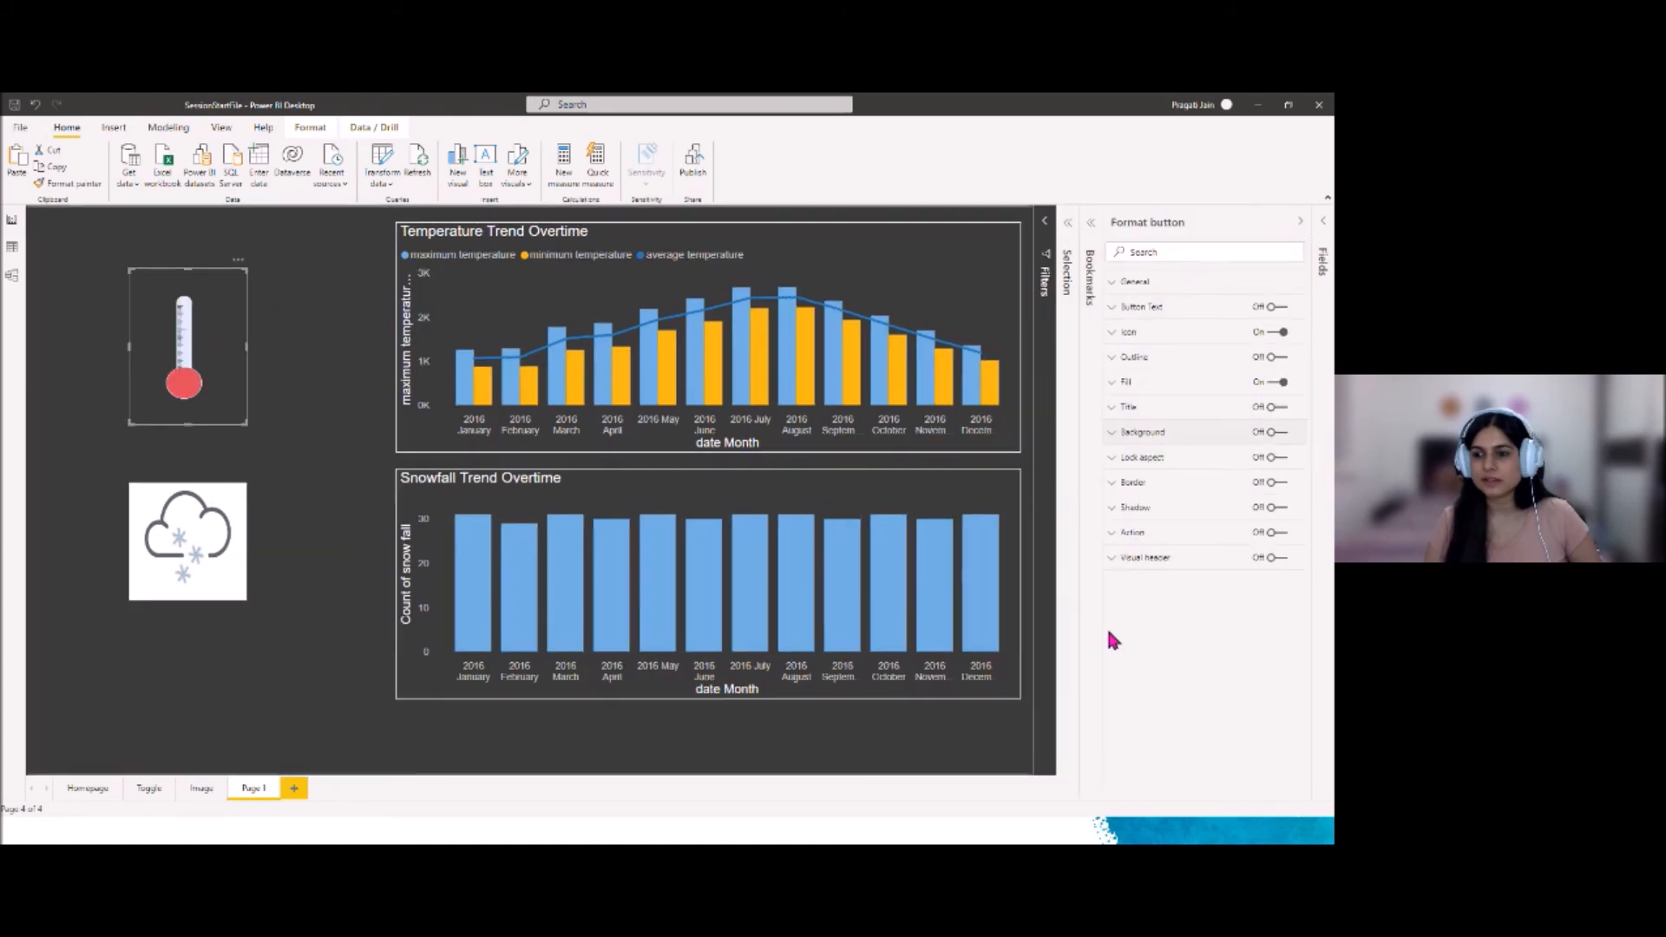
click(1280, 534)
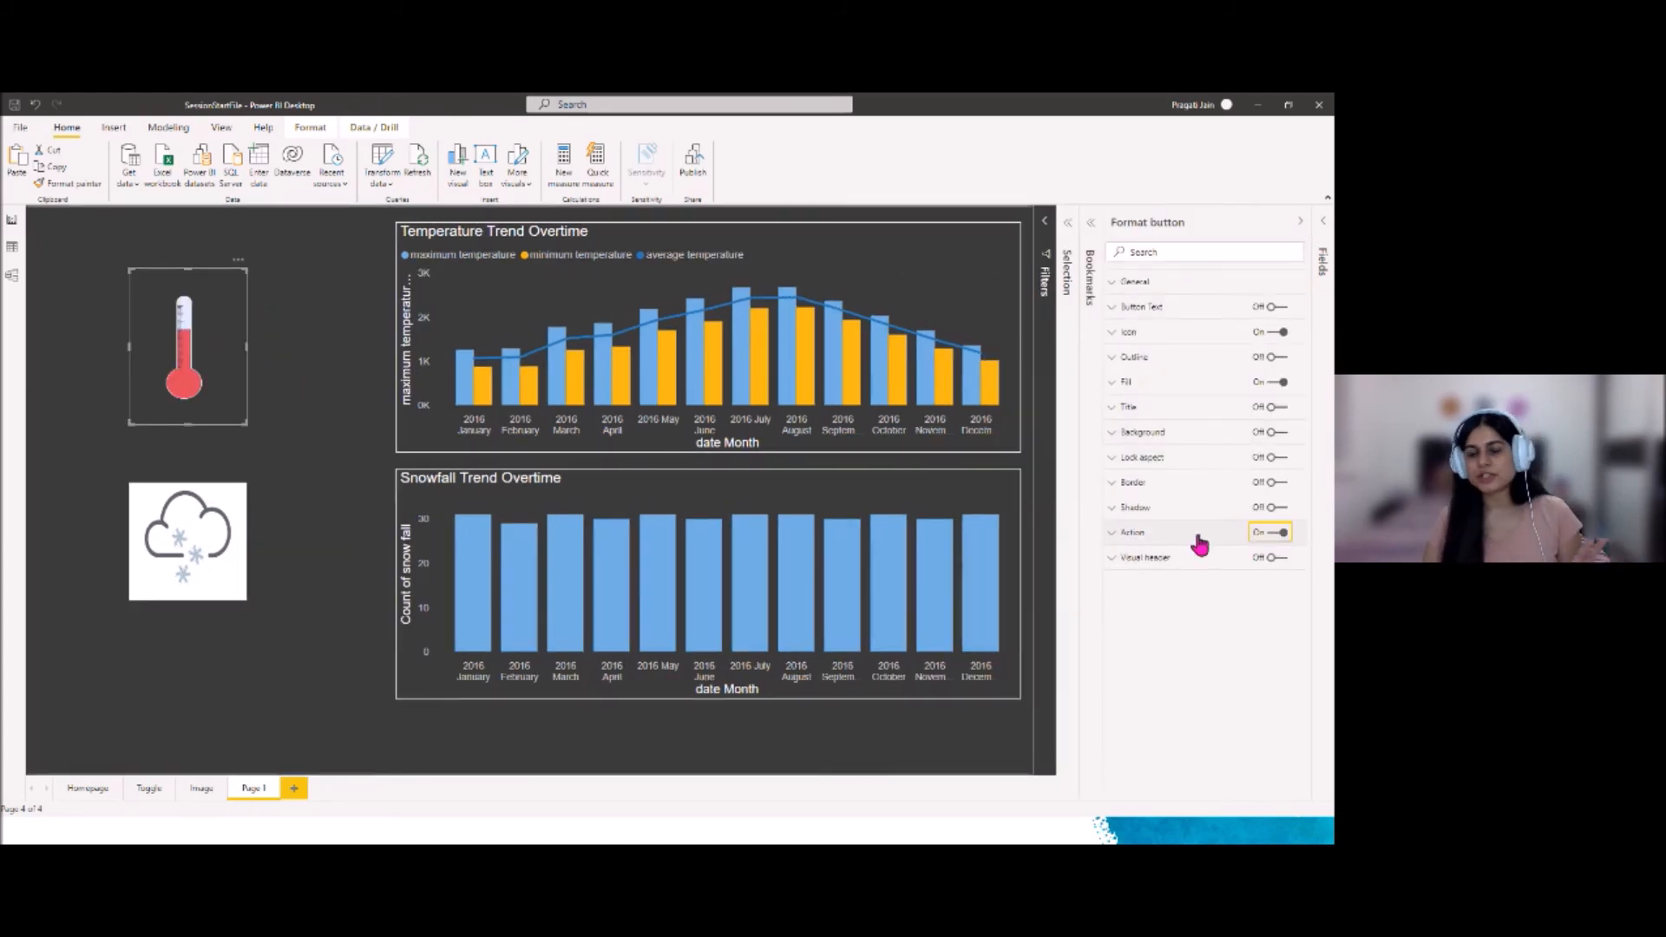
click(1135, 535)
click(1282, 576)
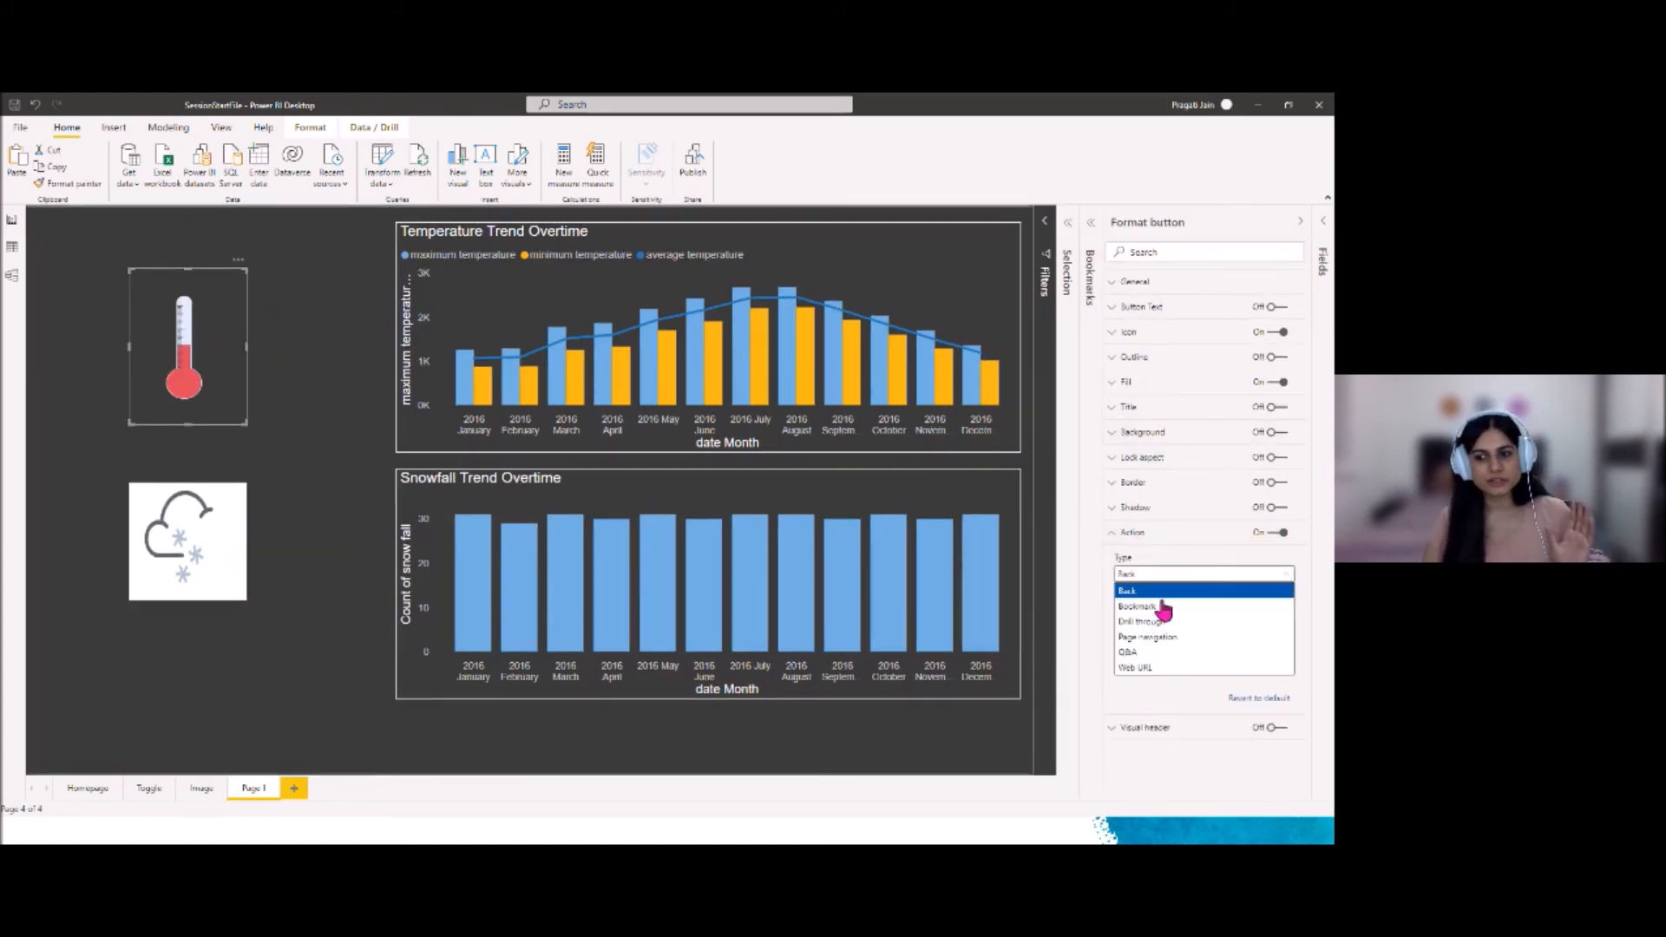
click(1160, 602)
click(1289, 618)
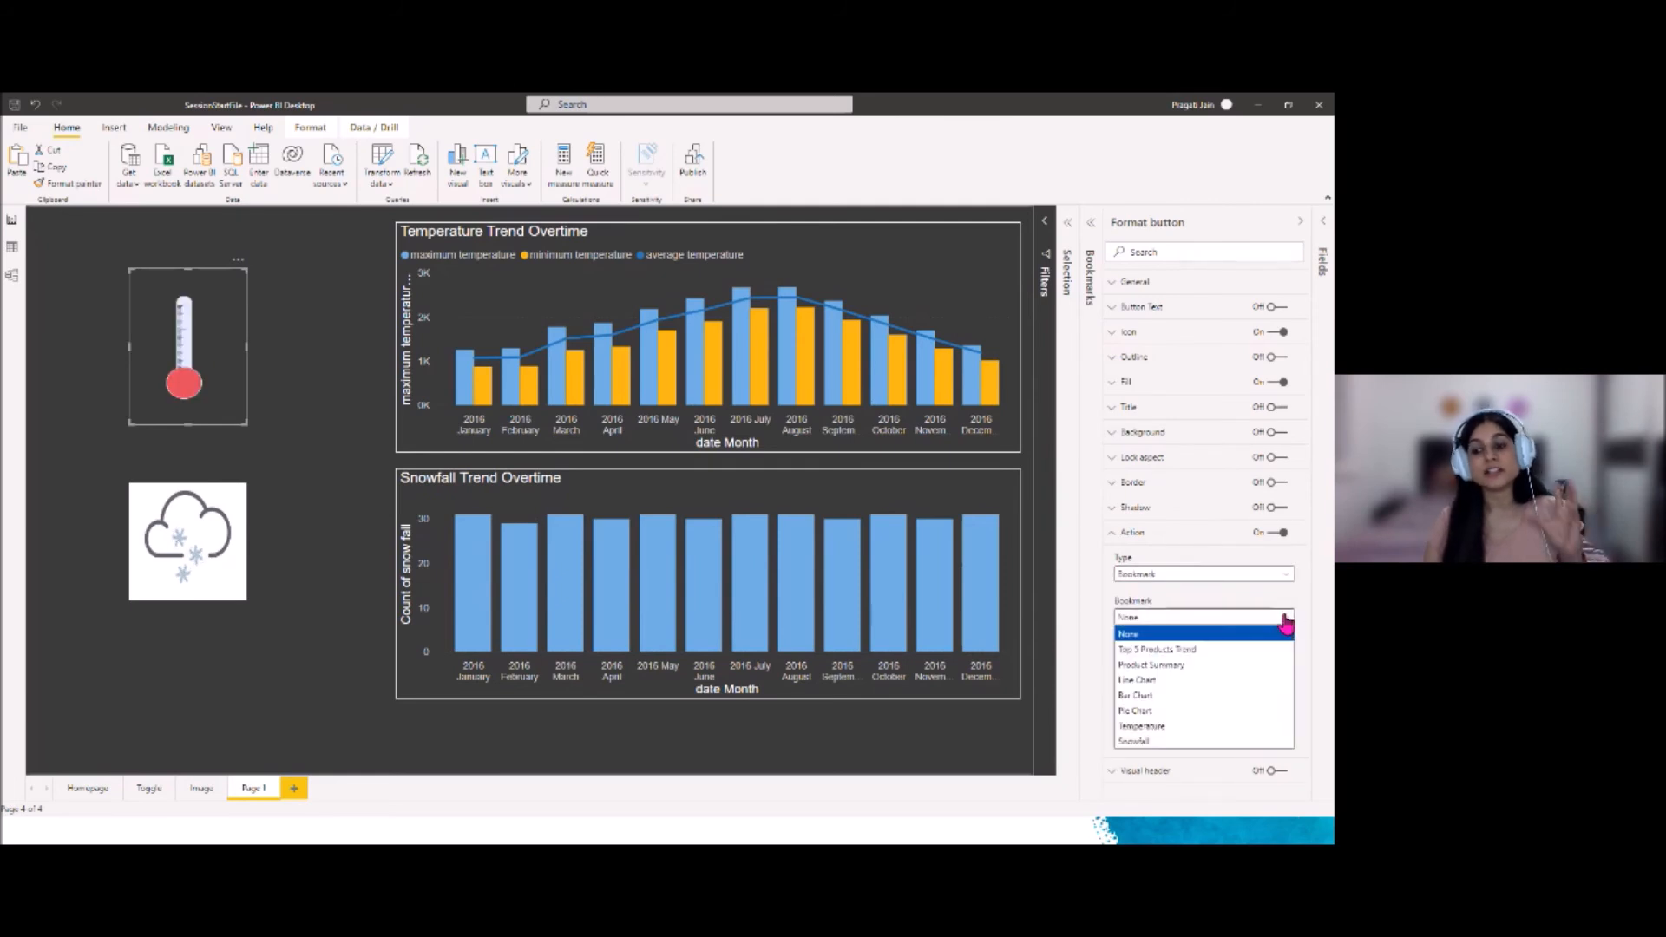
click(1198, 732)
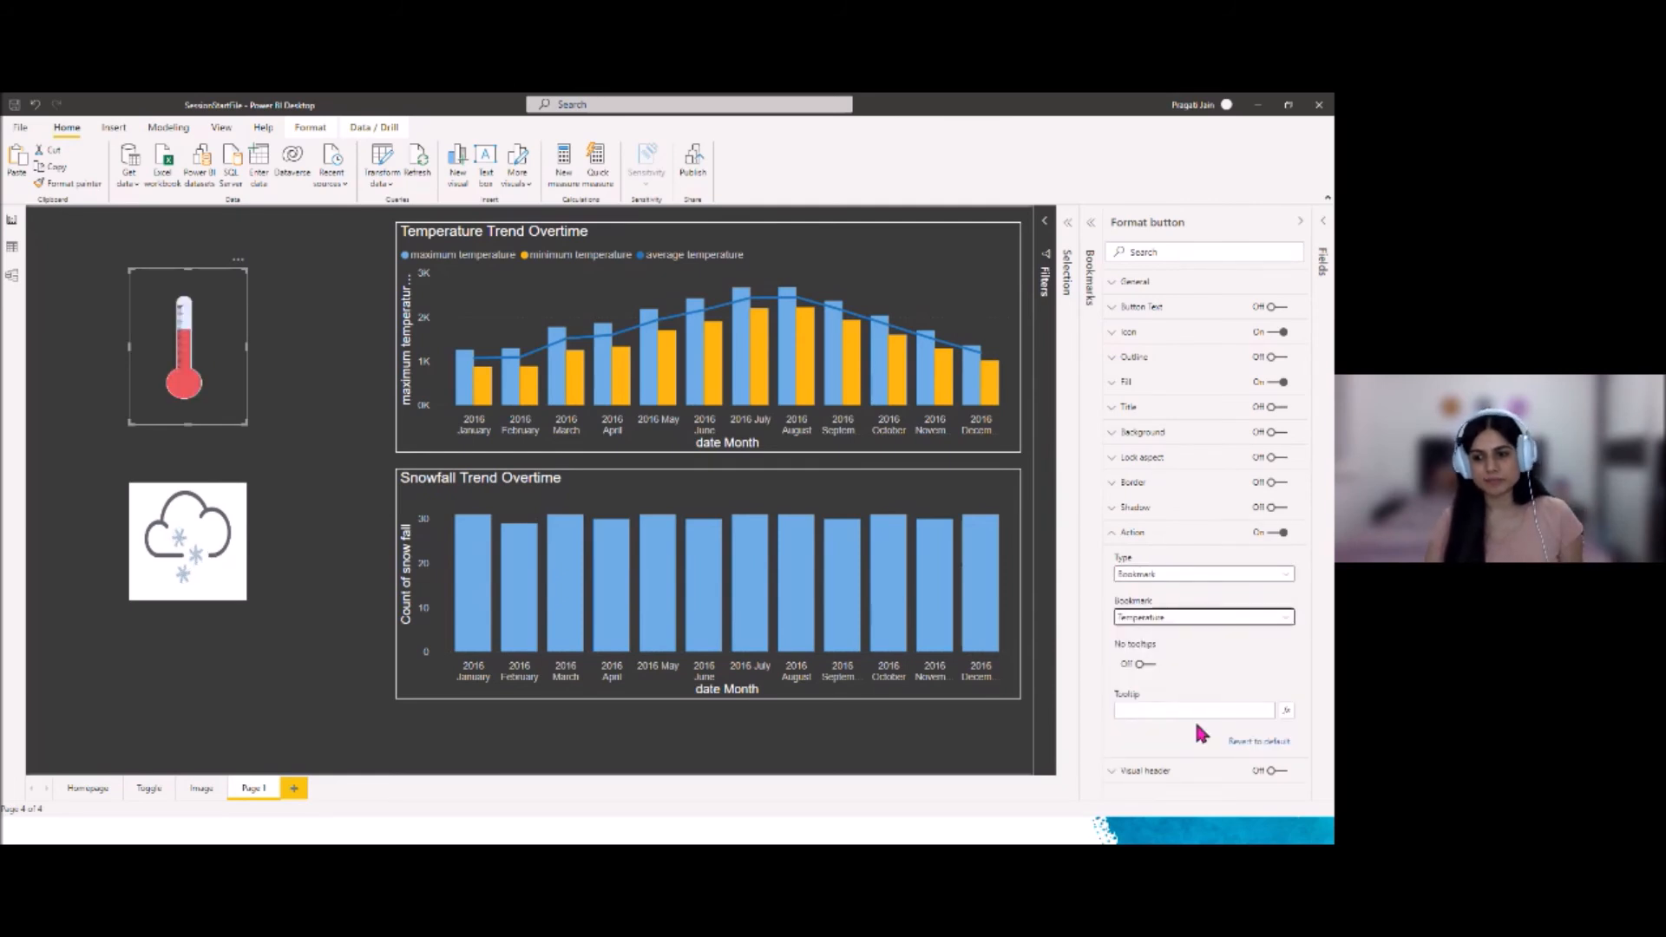
click(1143, 665)
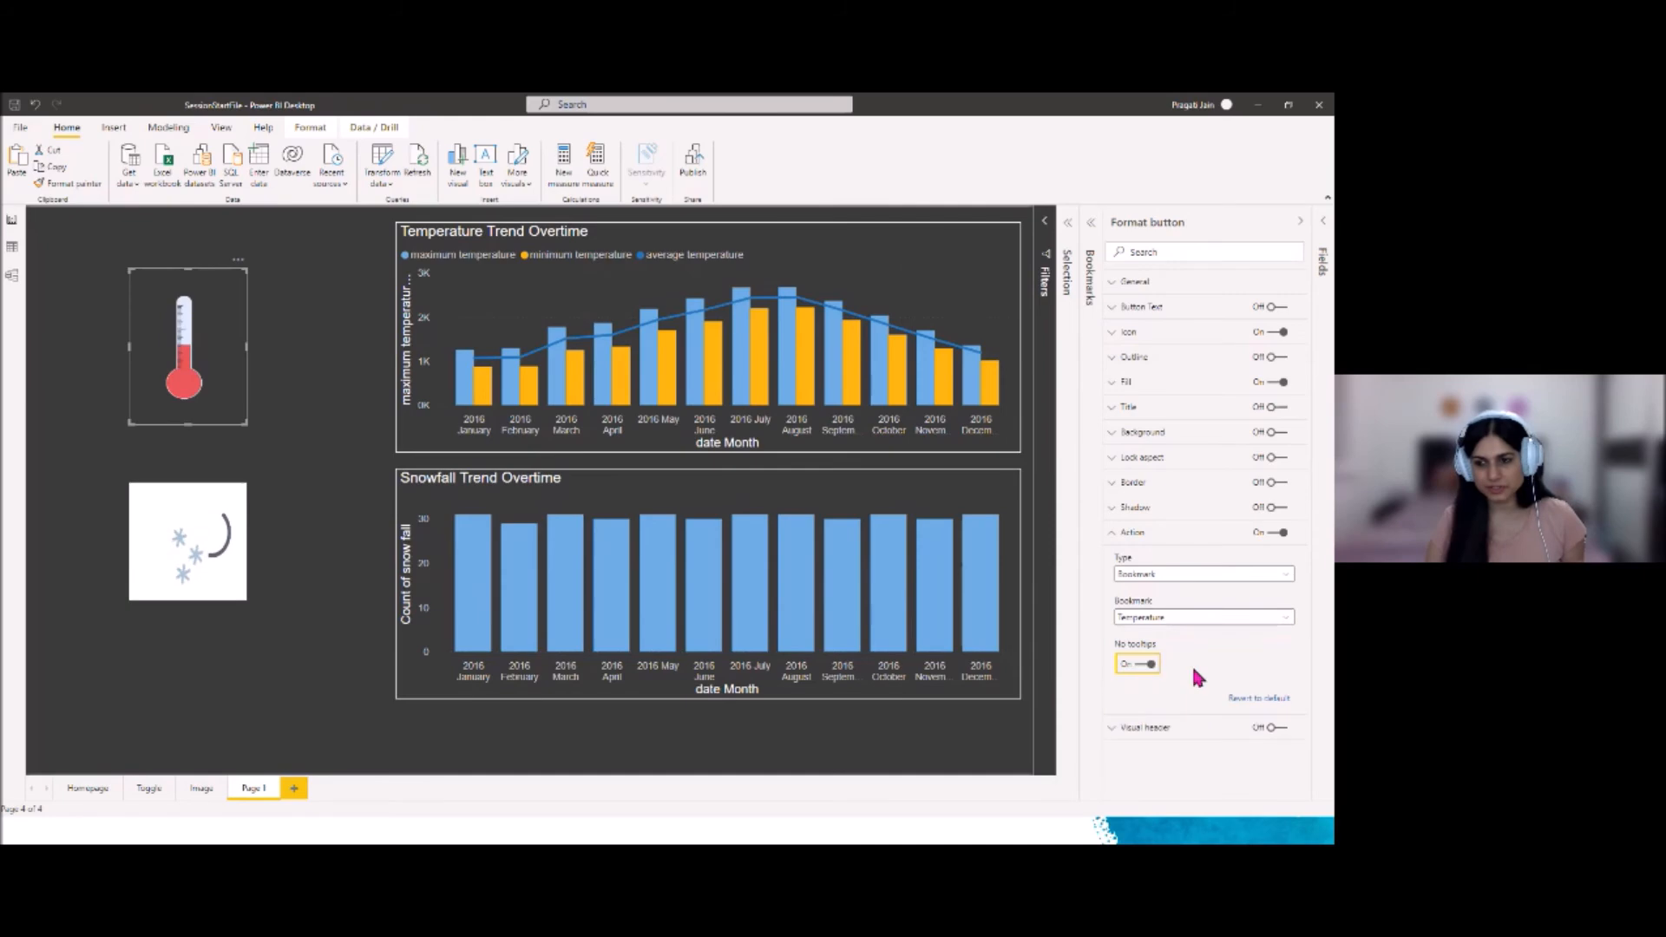
Enable the snow cloud button's action as a Bookmark action targeting Snowfall, and collapse the button formatting options
click(185, 577)
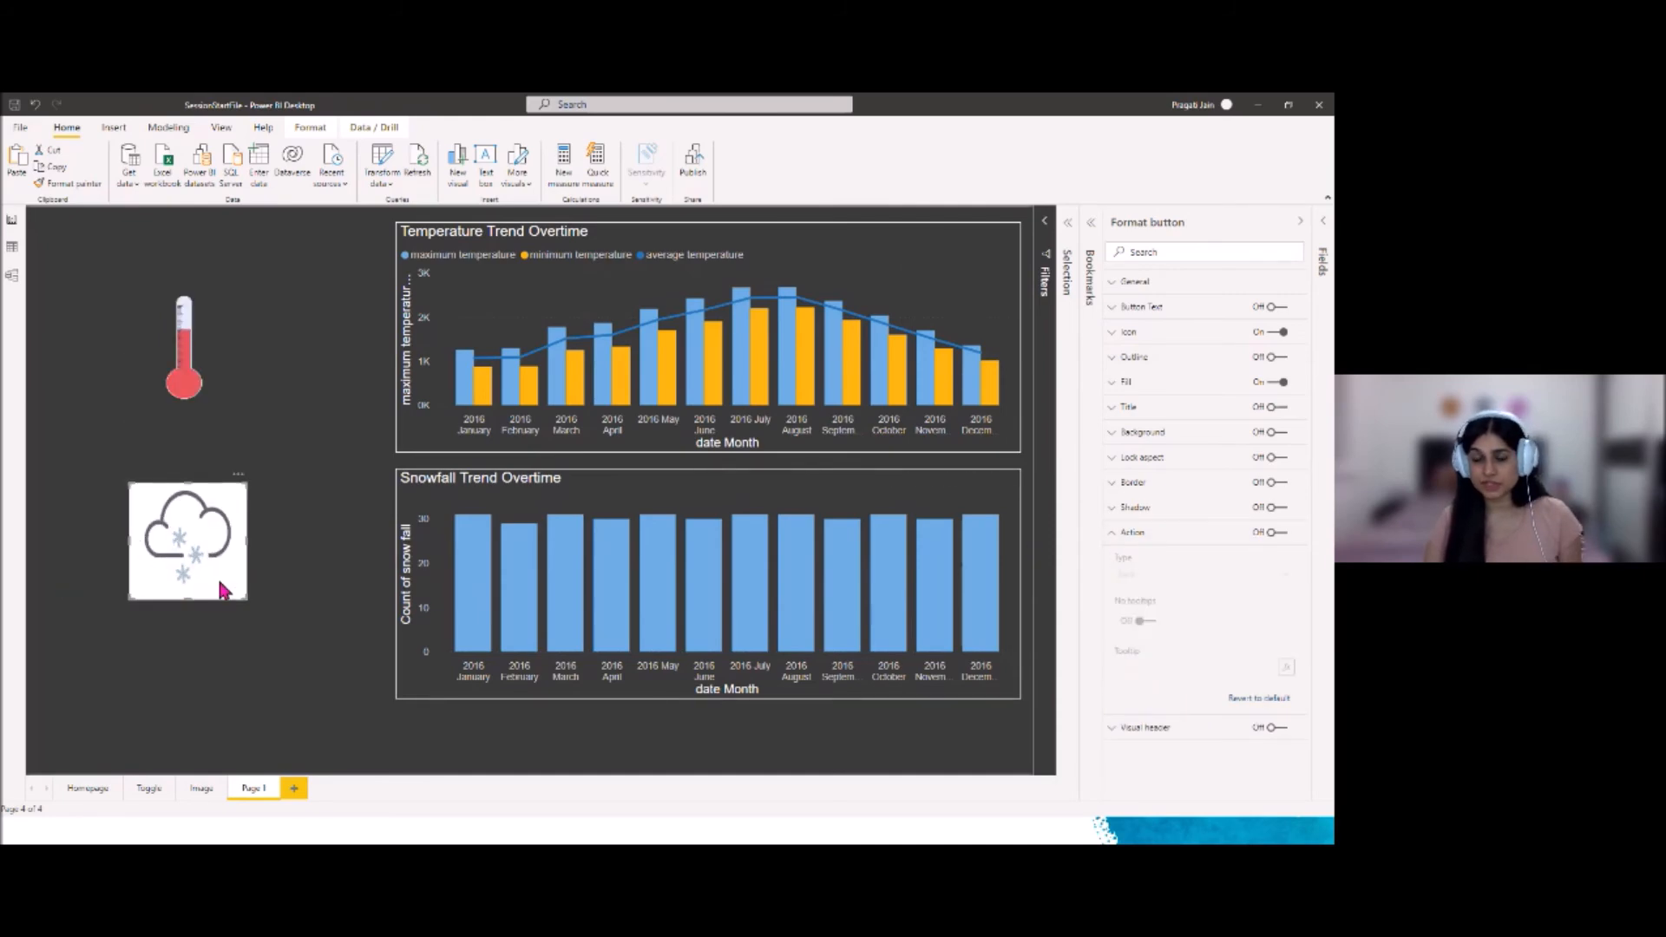
click(1275, 533)
click(1282, 574)
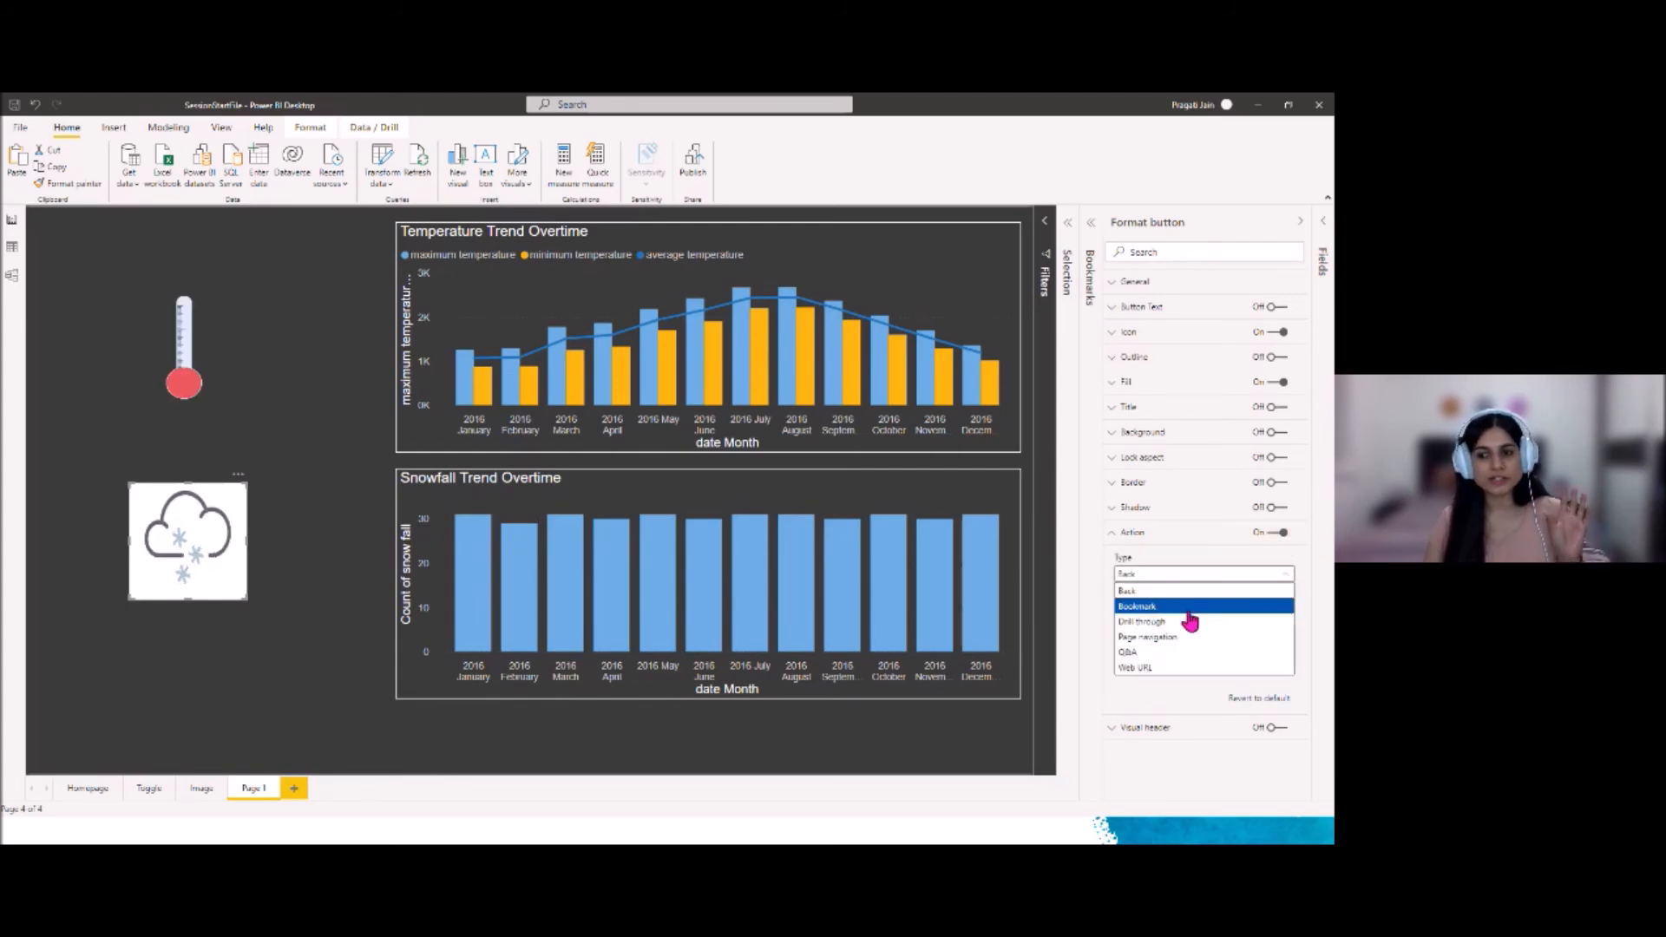
click(1189, 610)
click(1190, 617)
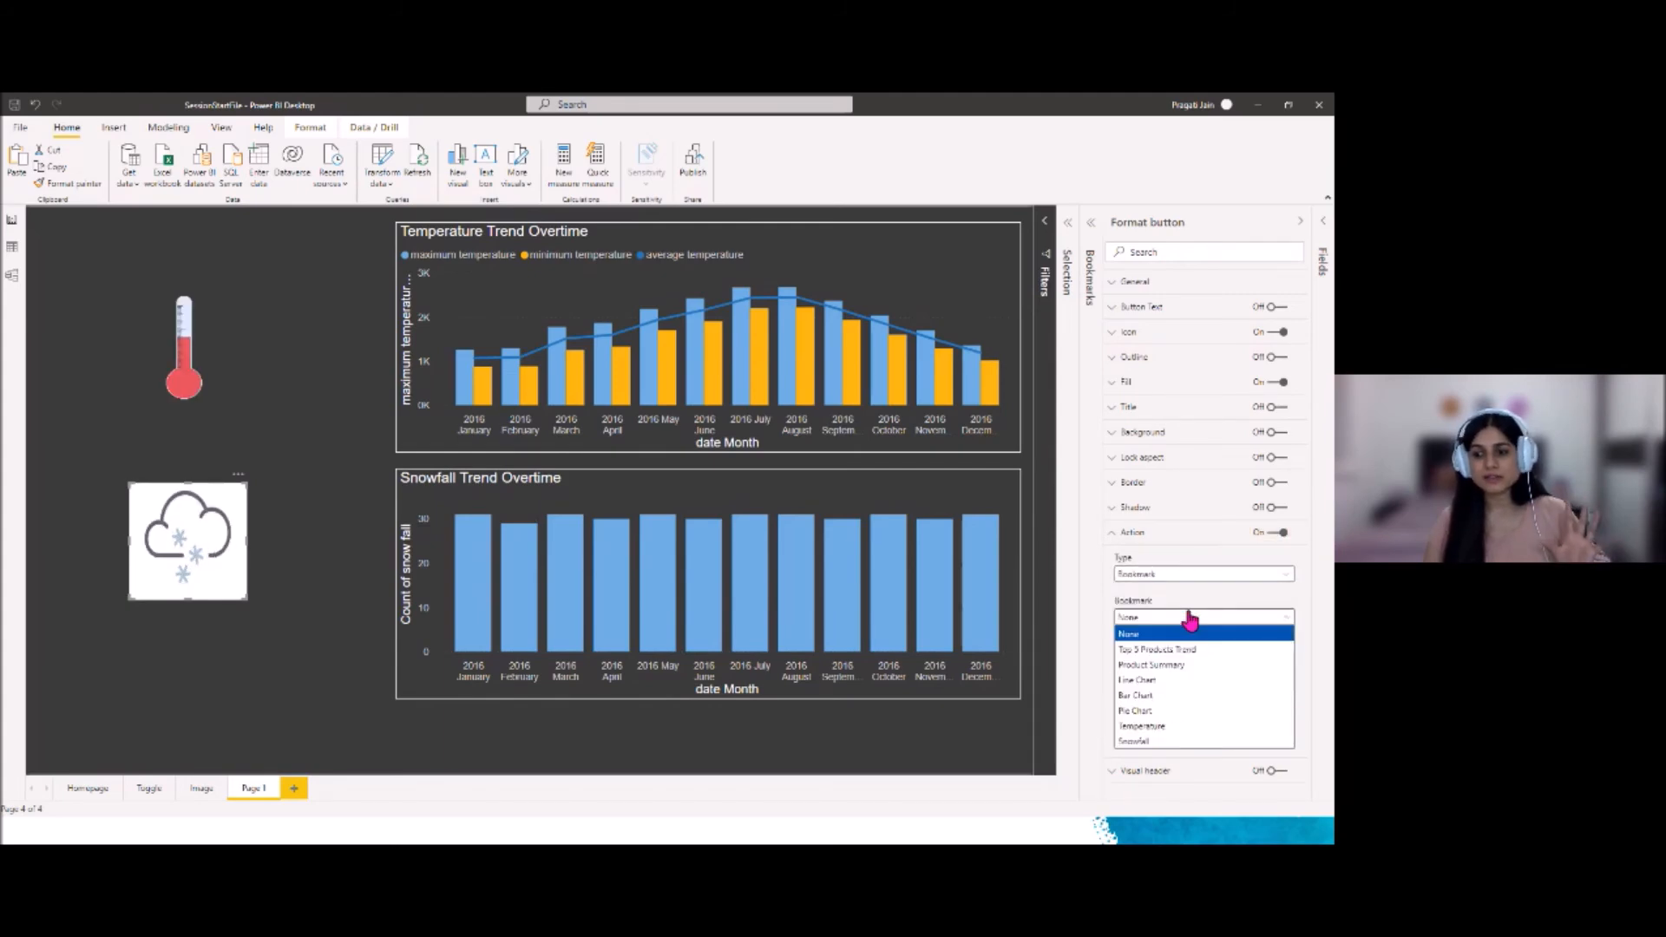
click(1161, 742)
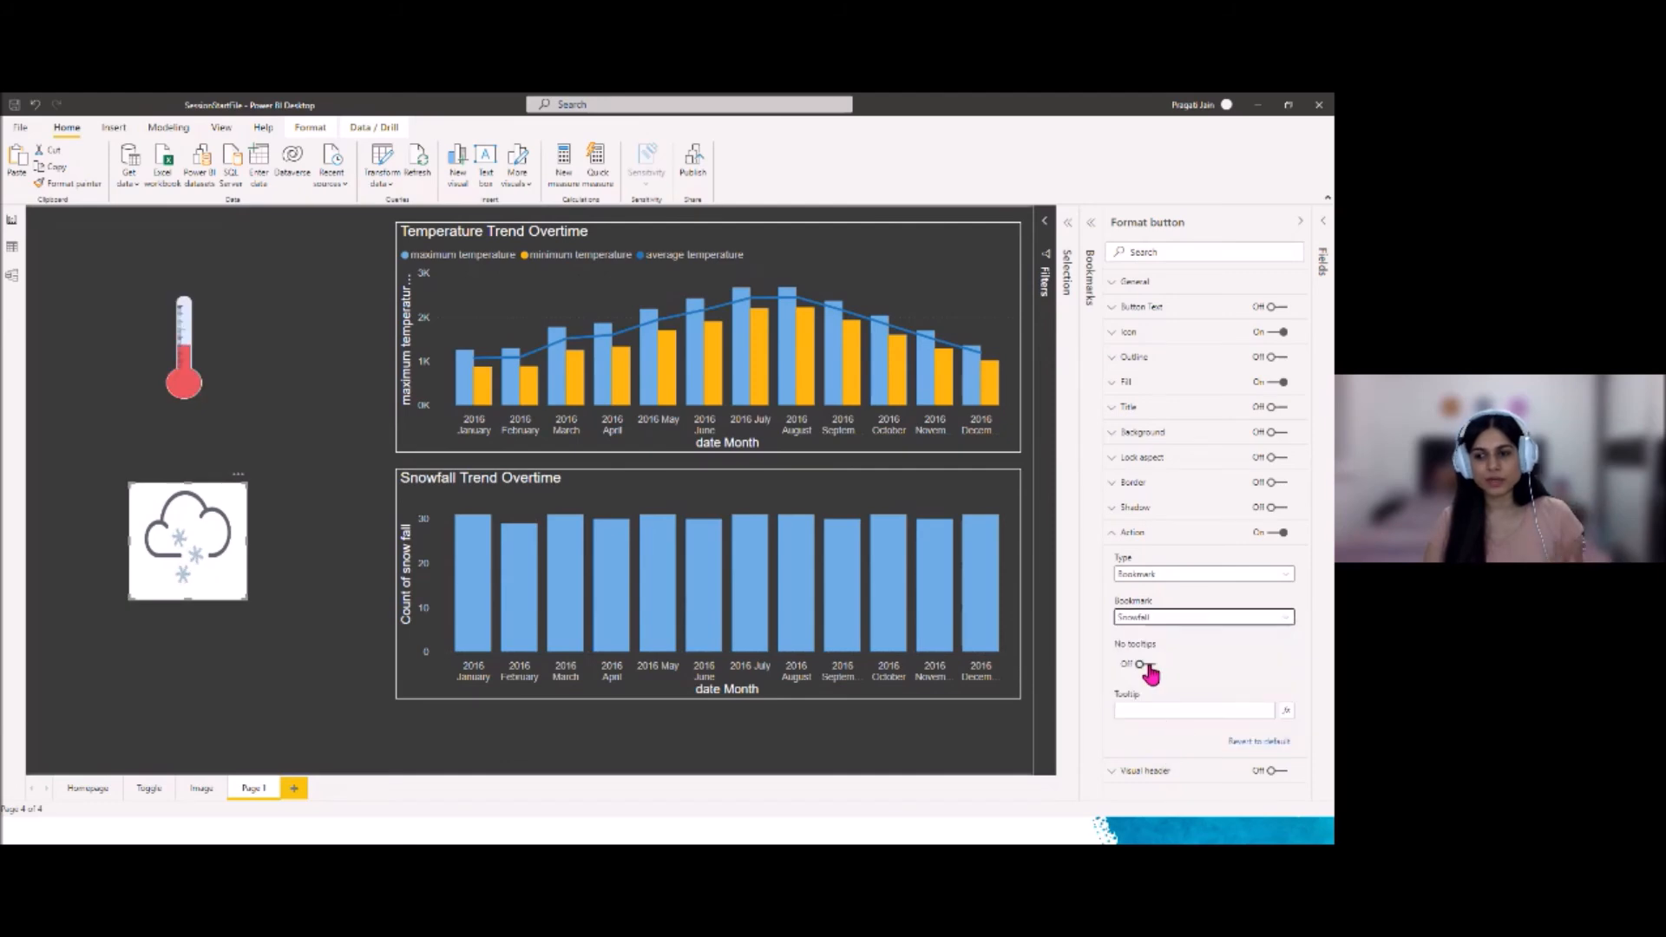
click(1115, 533)
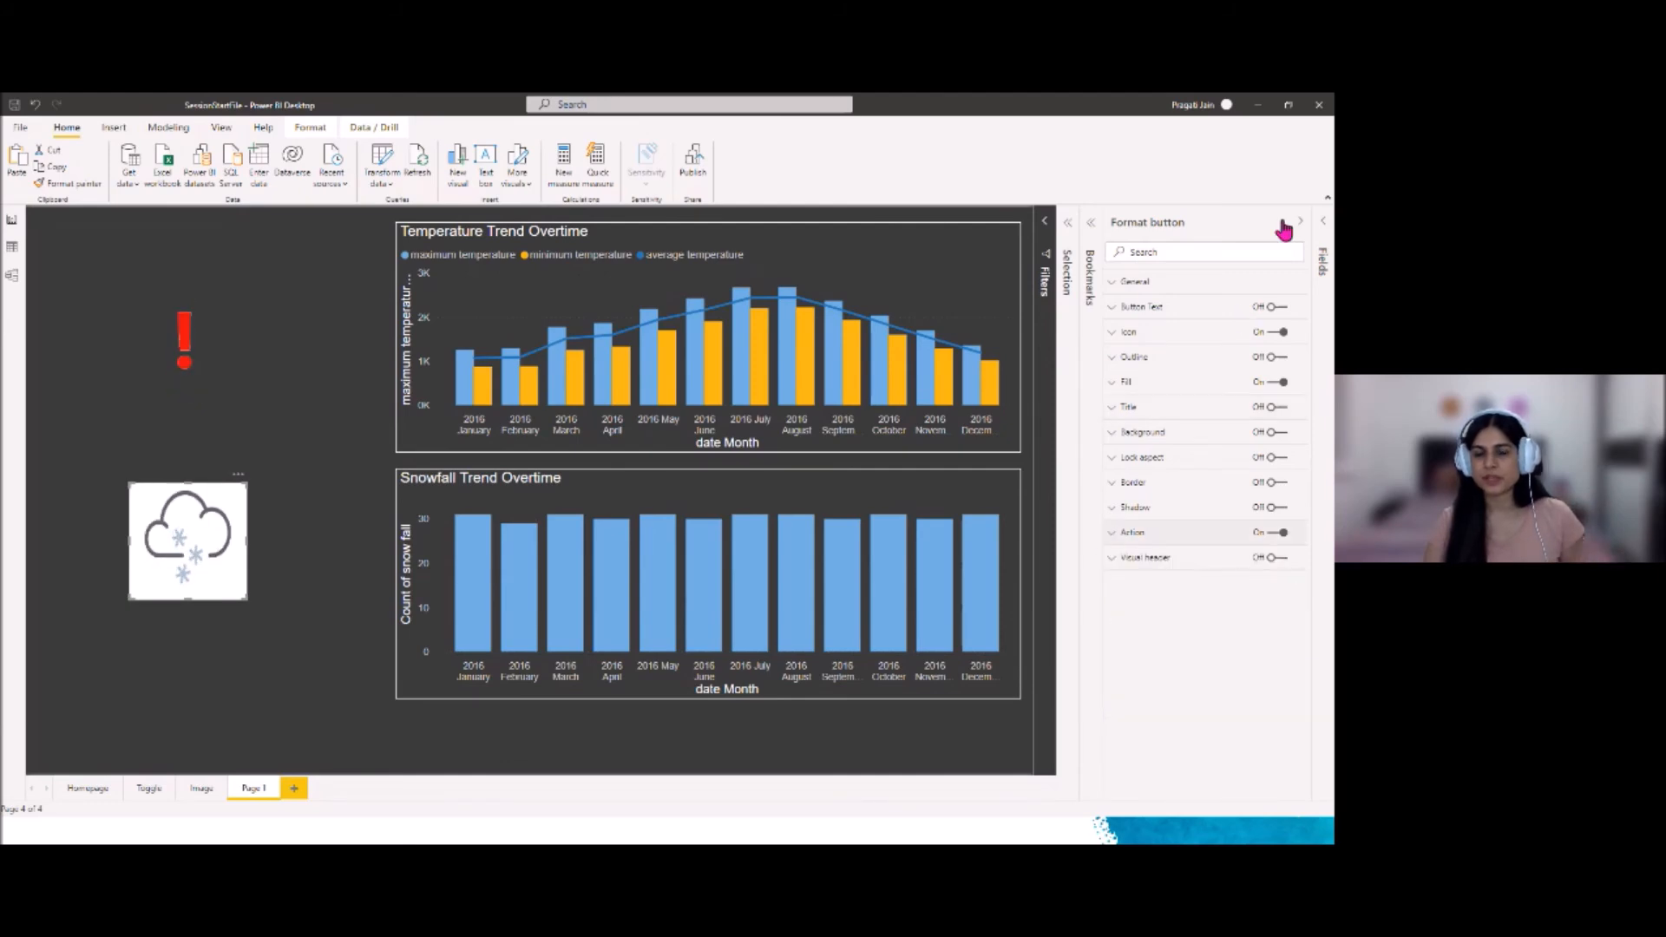
click(1284, 223)
click(194, 243)
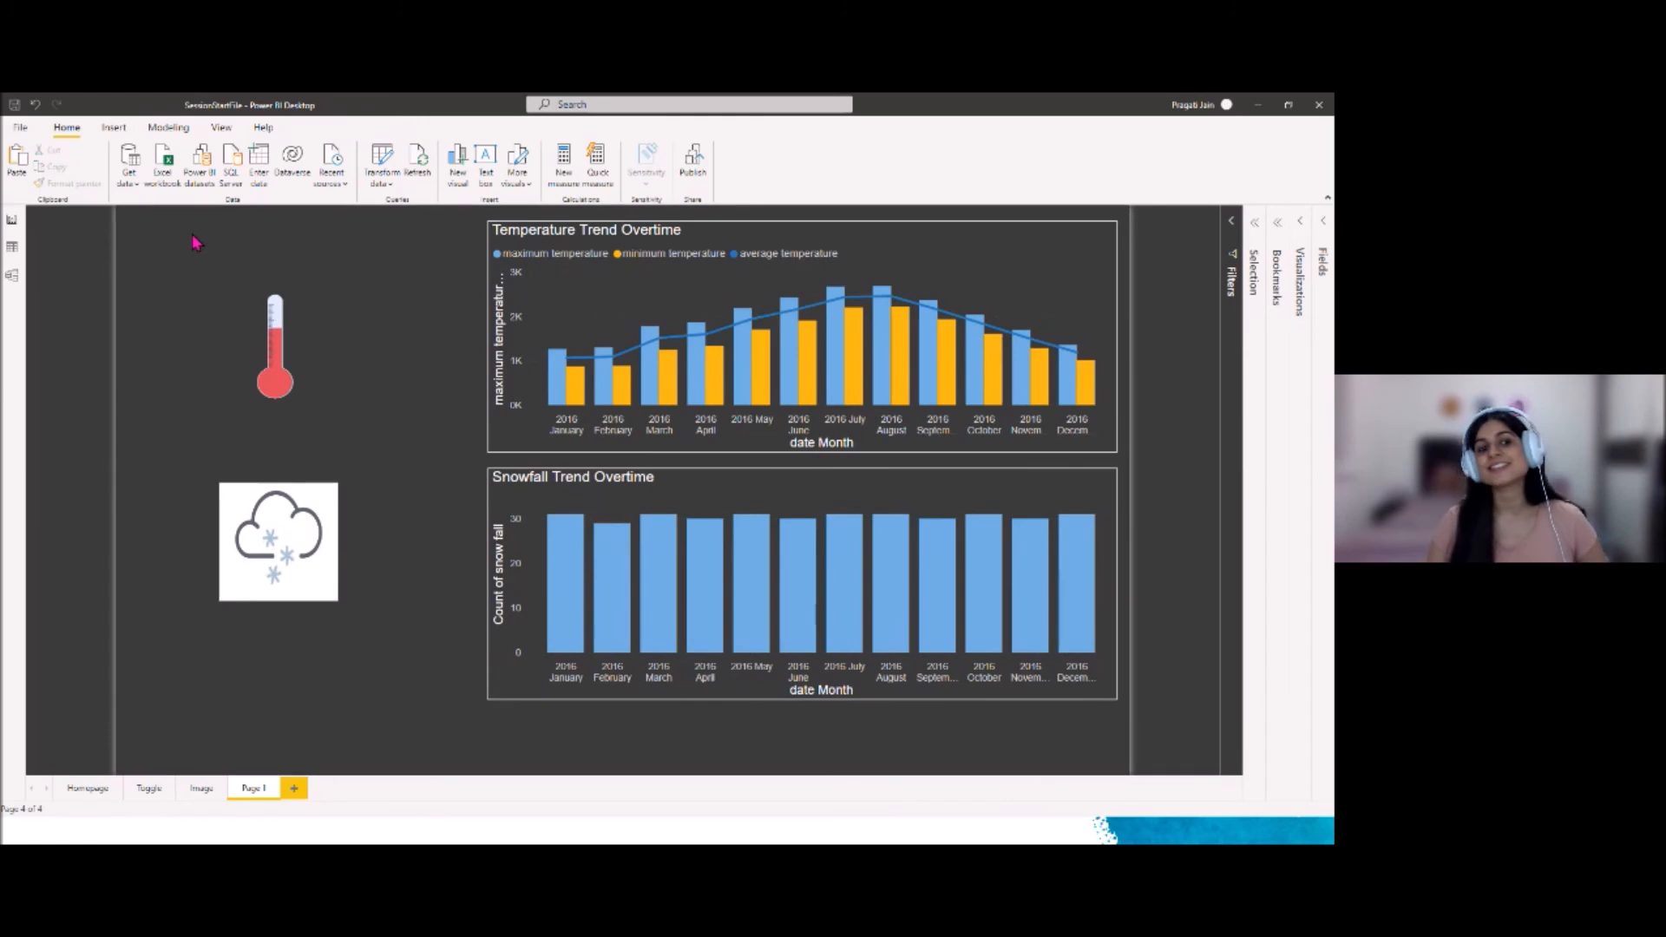
Test the thermometer and snow cloud buttons to switch between the temperature and snowfall charts
click(280, 352)
ctrl+click(280, 352)
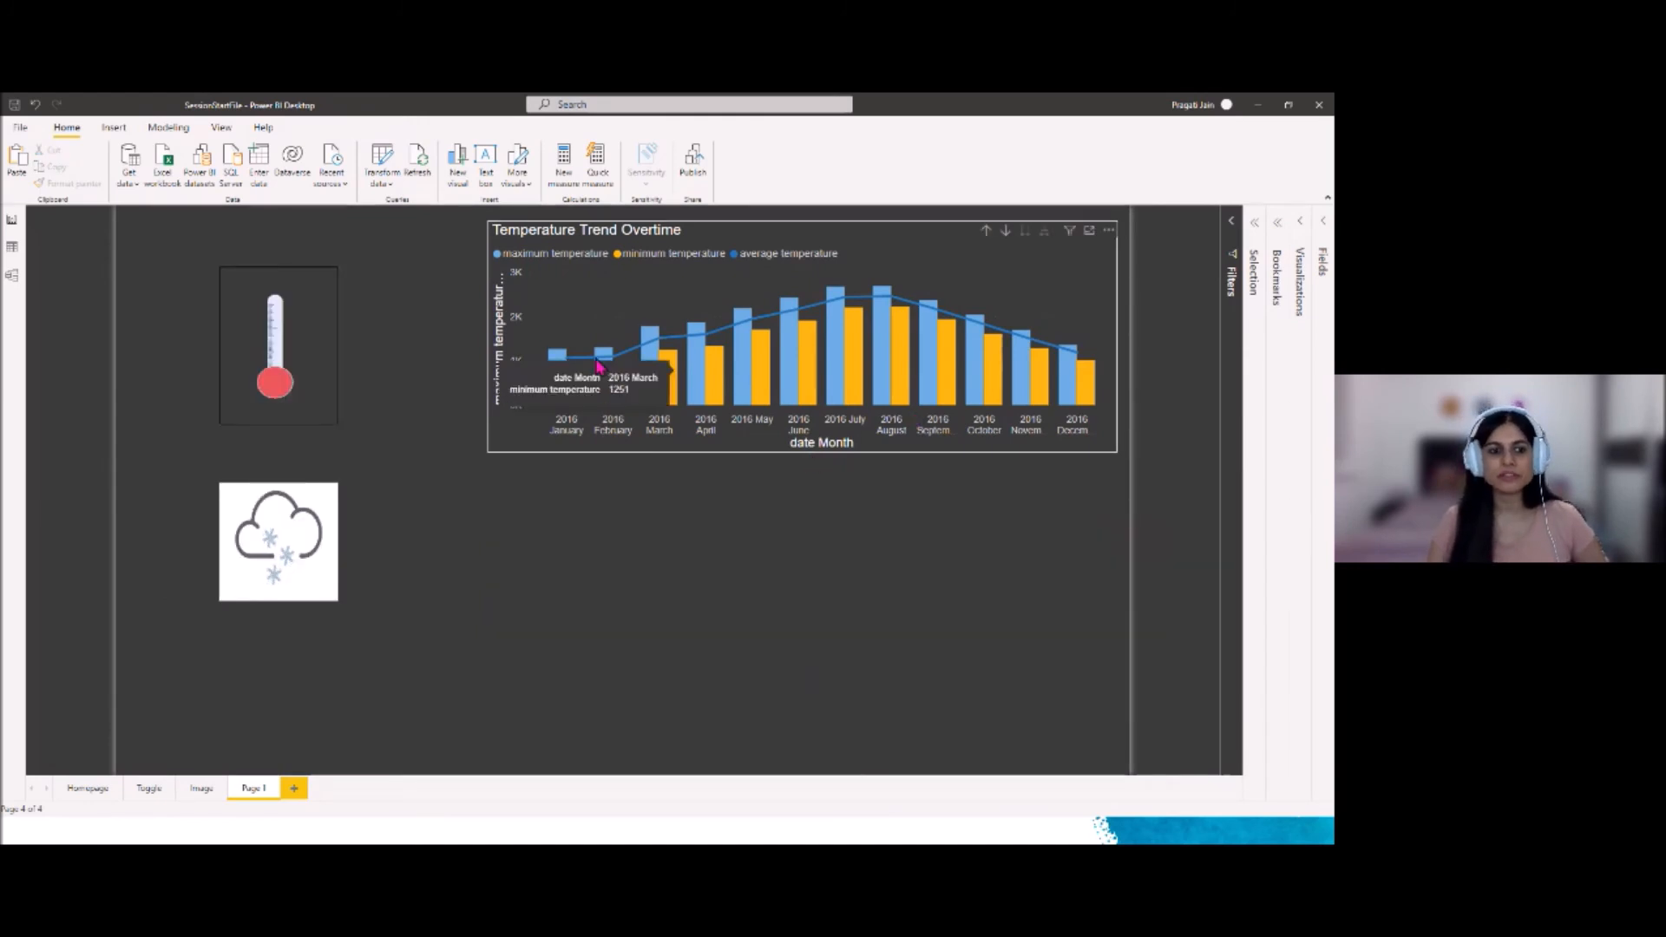
ctrl+click(278, 565)
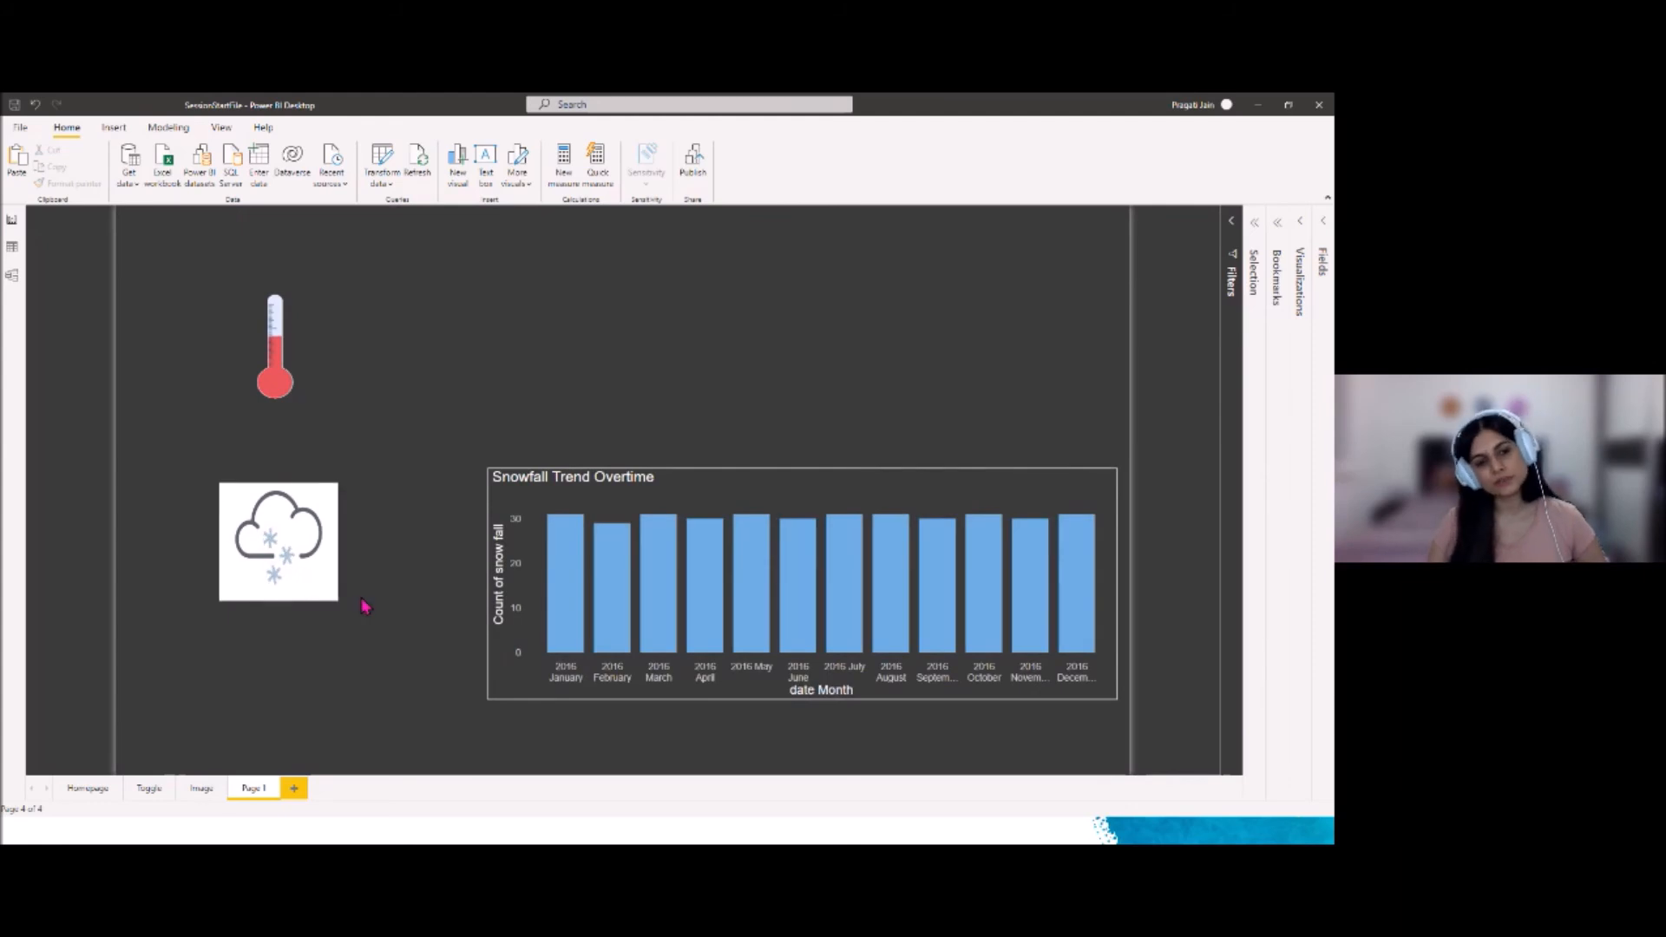
Unhide the Temperature Trend Overtime chart and collapse the list of page objects
click(1256, 230)
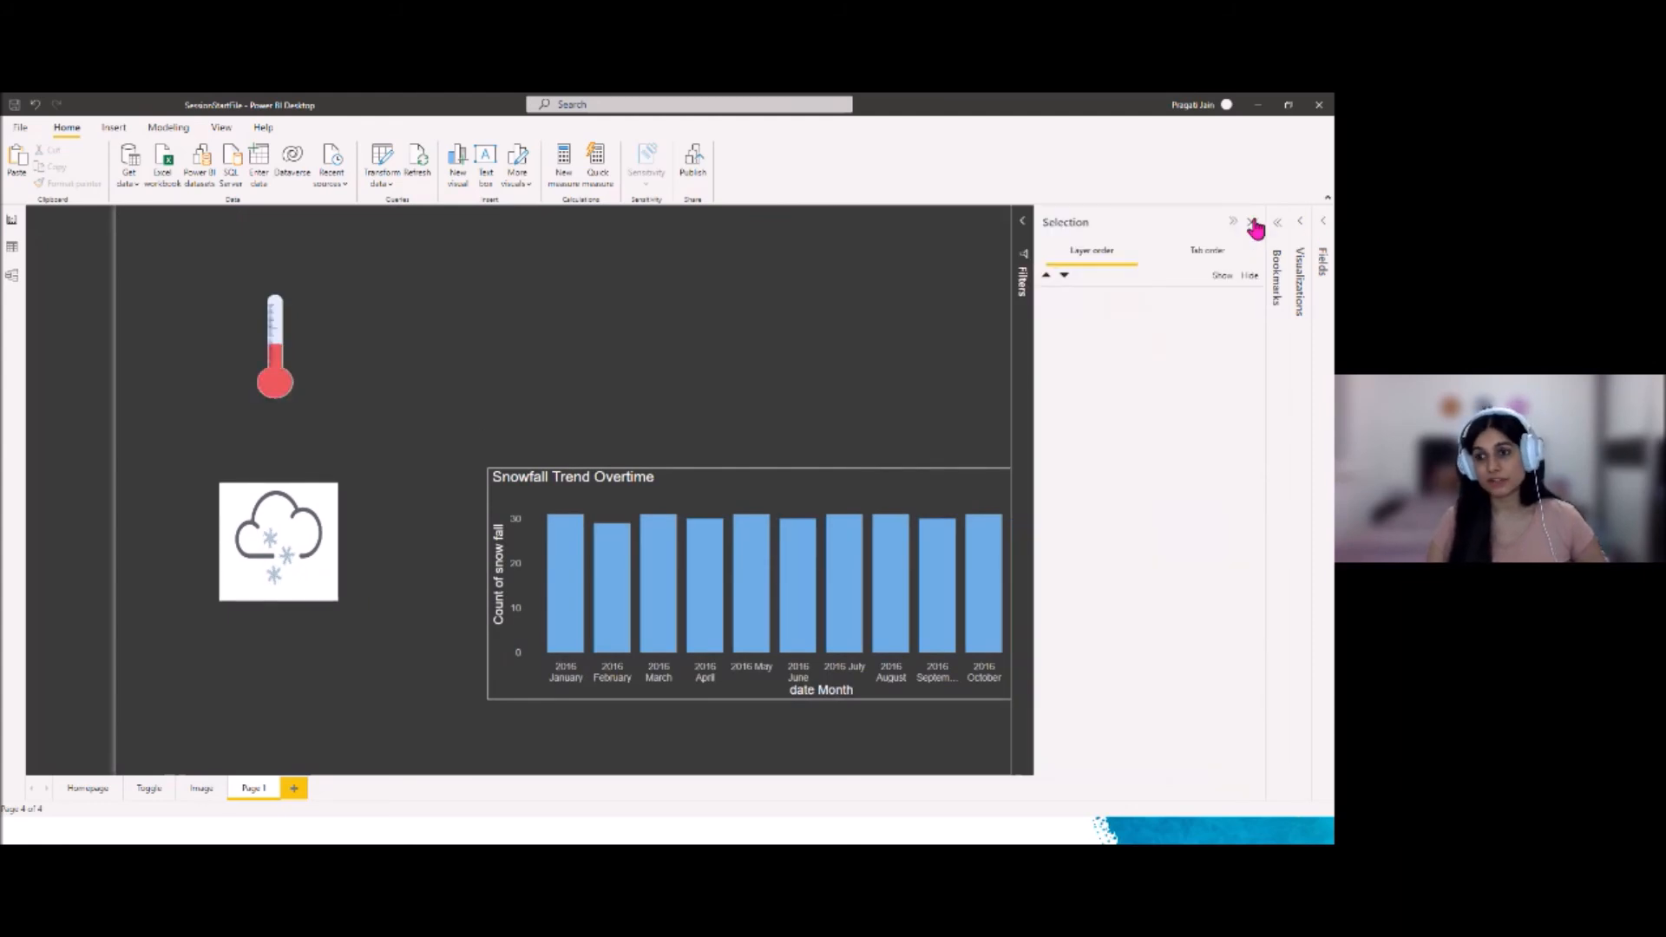
click(1242, 351)
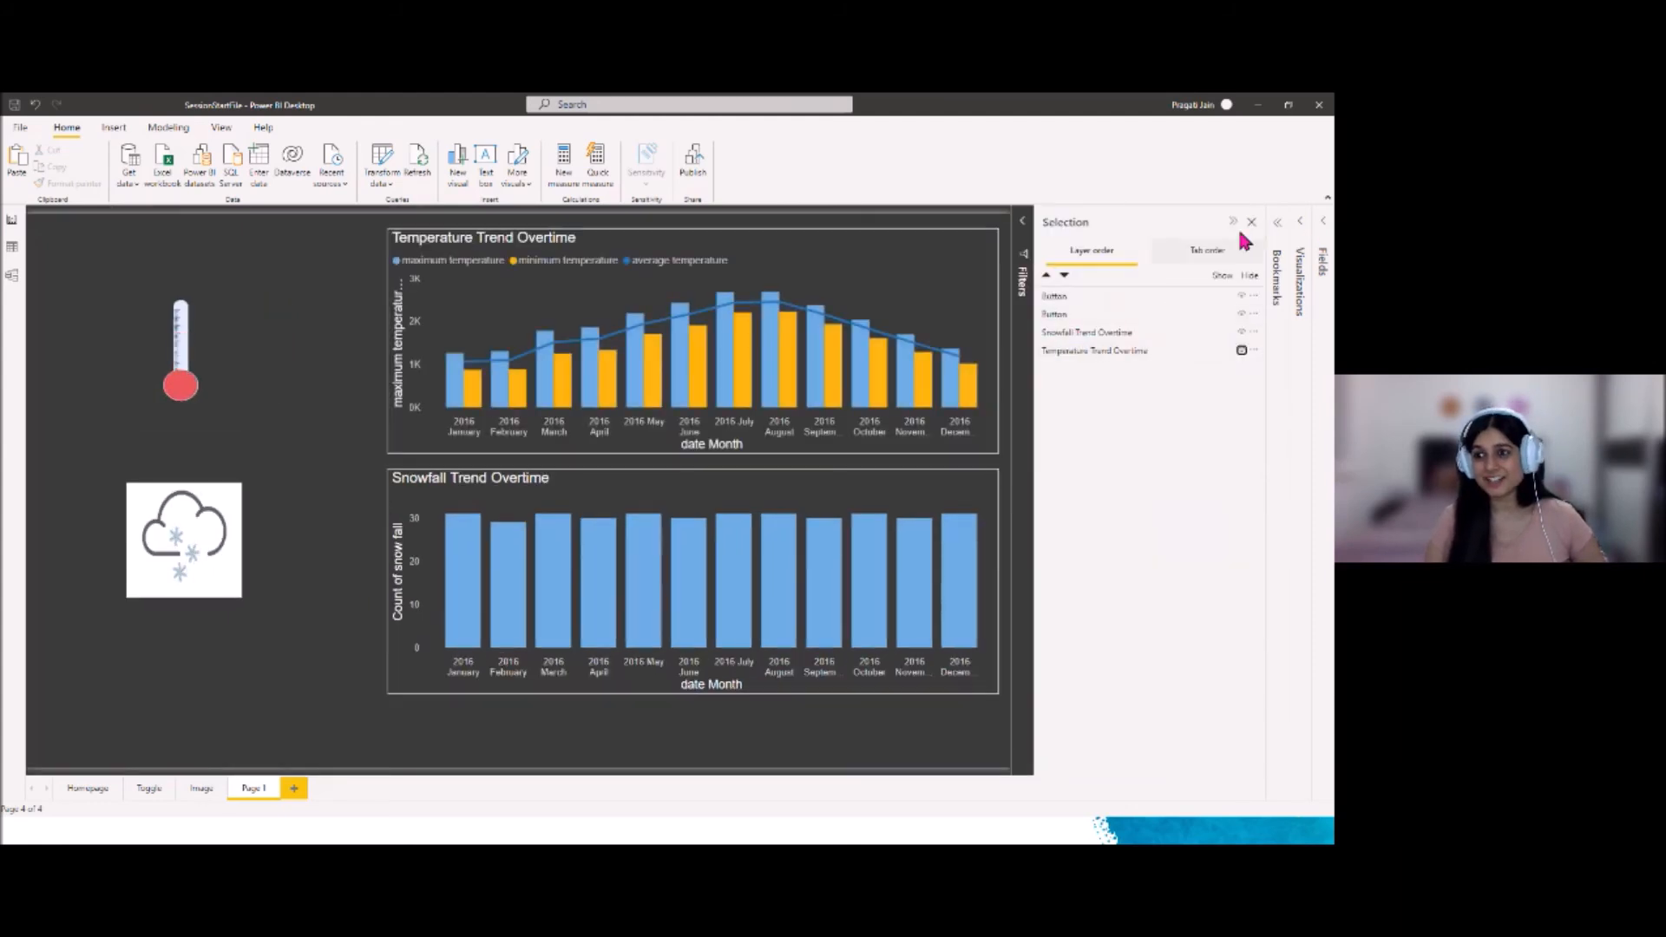
click(1233, 222)
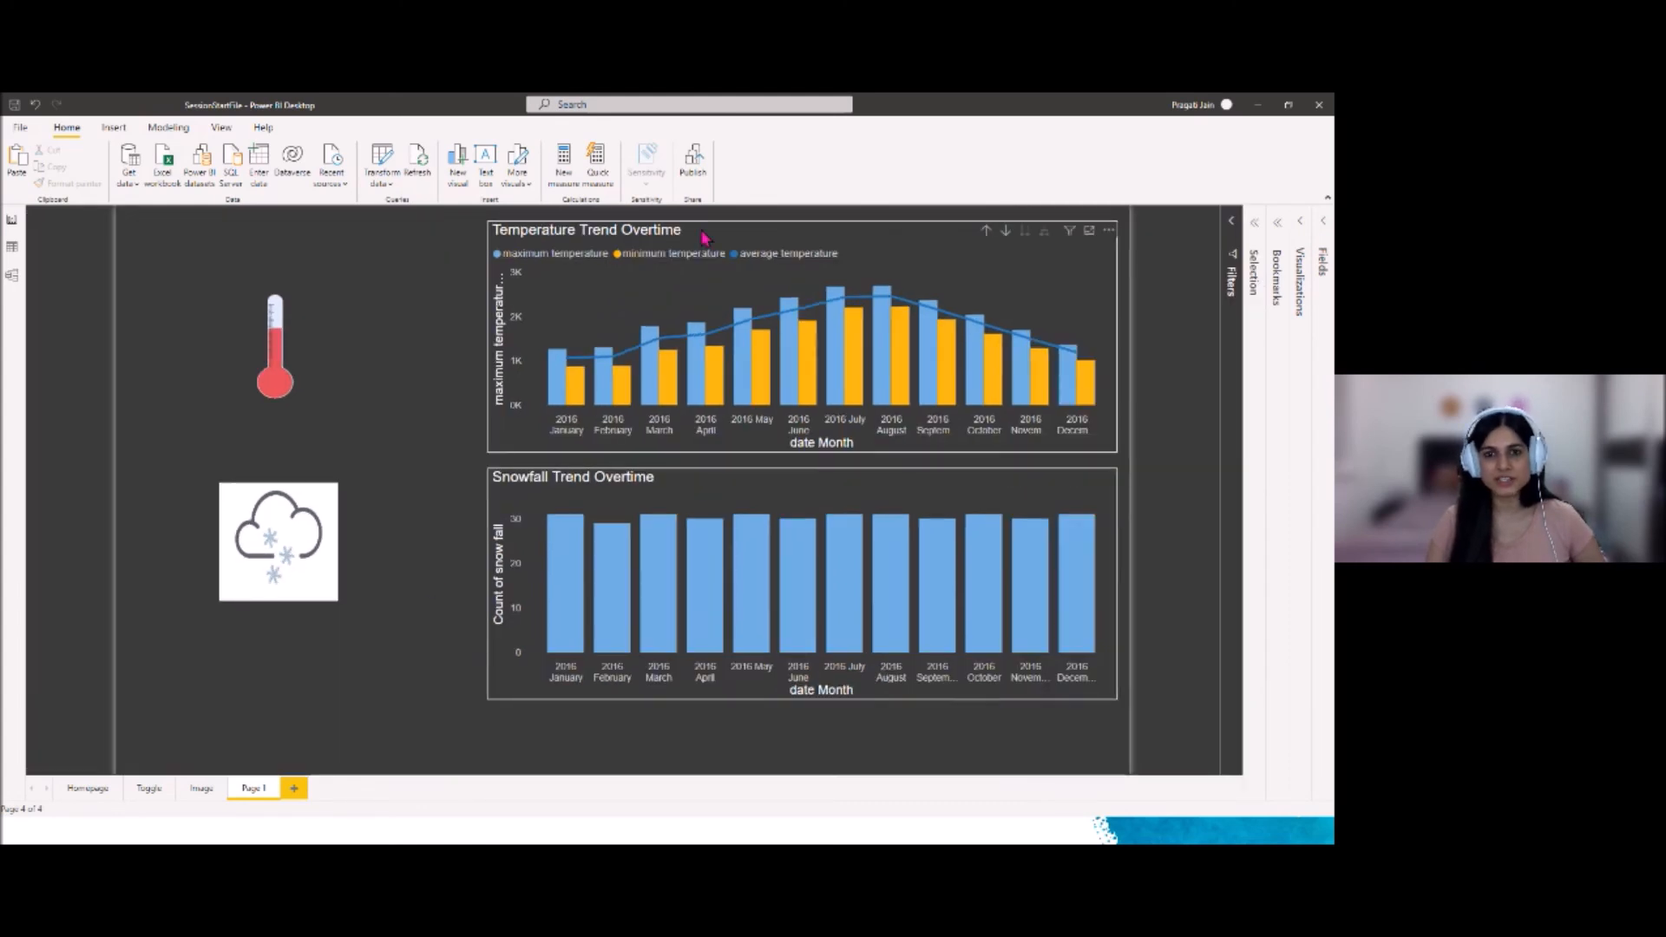
Move the temperature chart to the upper middle of the page and stack the snowfall chart exactly over it
mouse_move(625, 231)
mouse_down()
mouse_move(520, 223)
mouse_move(439, 260)
mouse_move(604, 228)
mouse_move(566, 220)
mouse_move(775, 240)
mouse_move(654, 252)
mouse_move(607, 230)
mouse_move(629, 241)
mouse_up()
click(706, 491)
drag(706, 491, 528, 242)
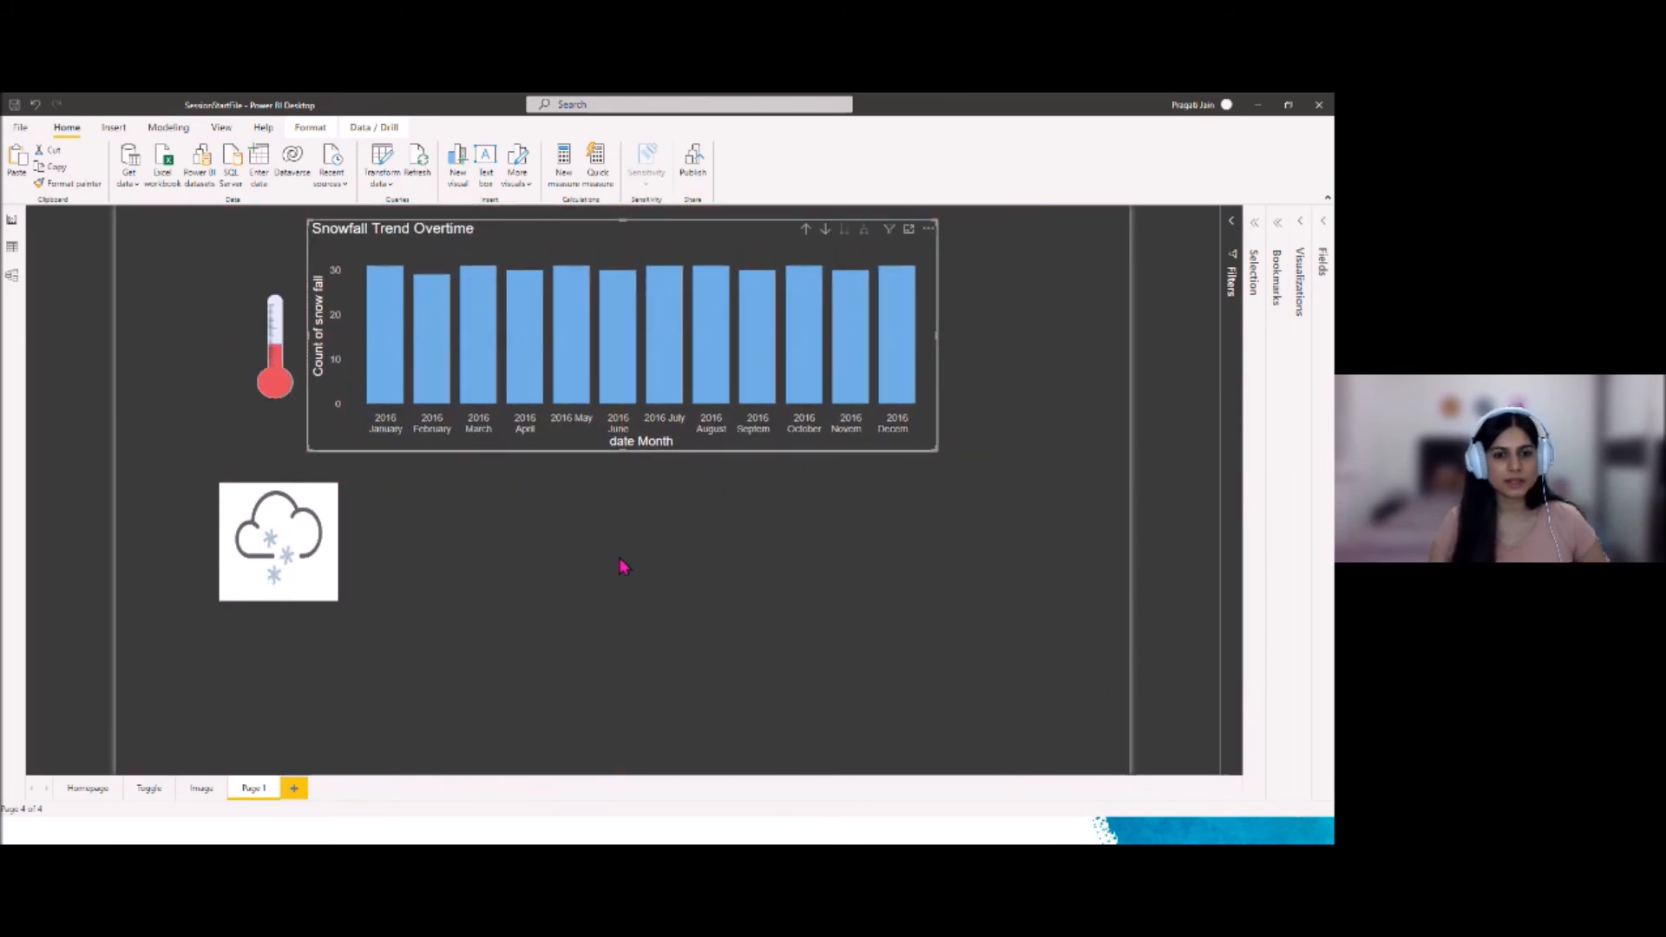
Place the thermometer and snow cloud buttons side by side beneath the stacked charts and test both
click(302, 403)
drag(302, 403, 566, 612)
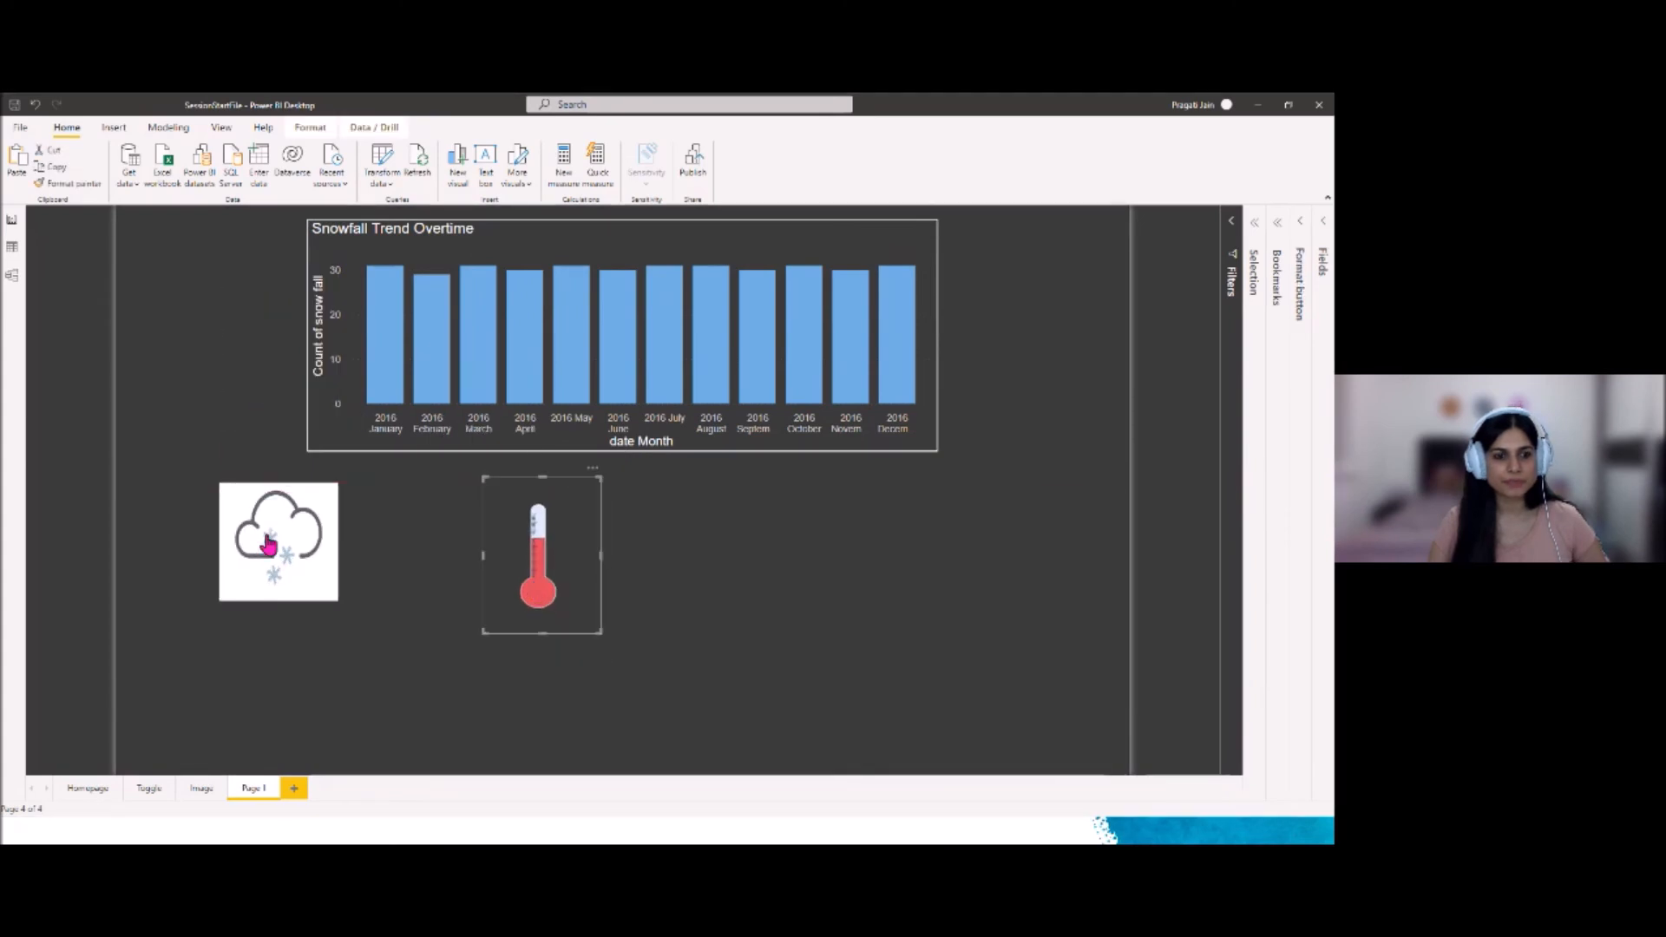
drag(258, 525, 682, 539)
click(948, 576)
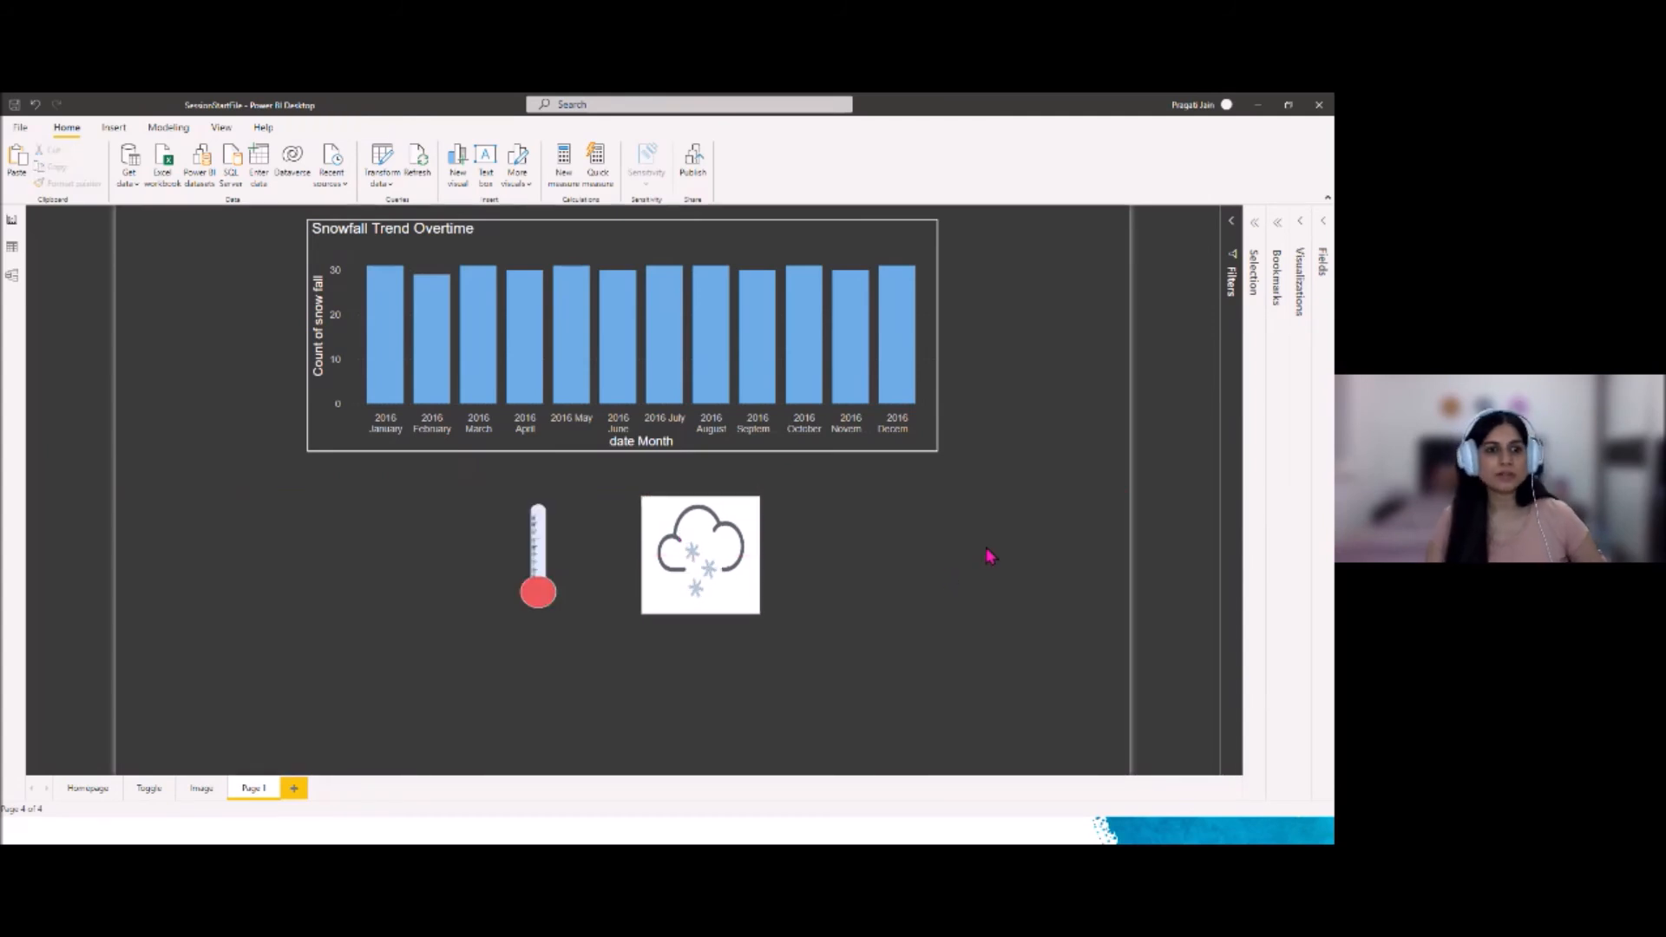
ctrl+click(538, 566)
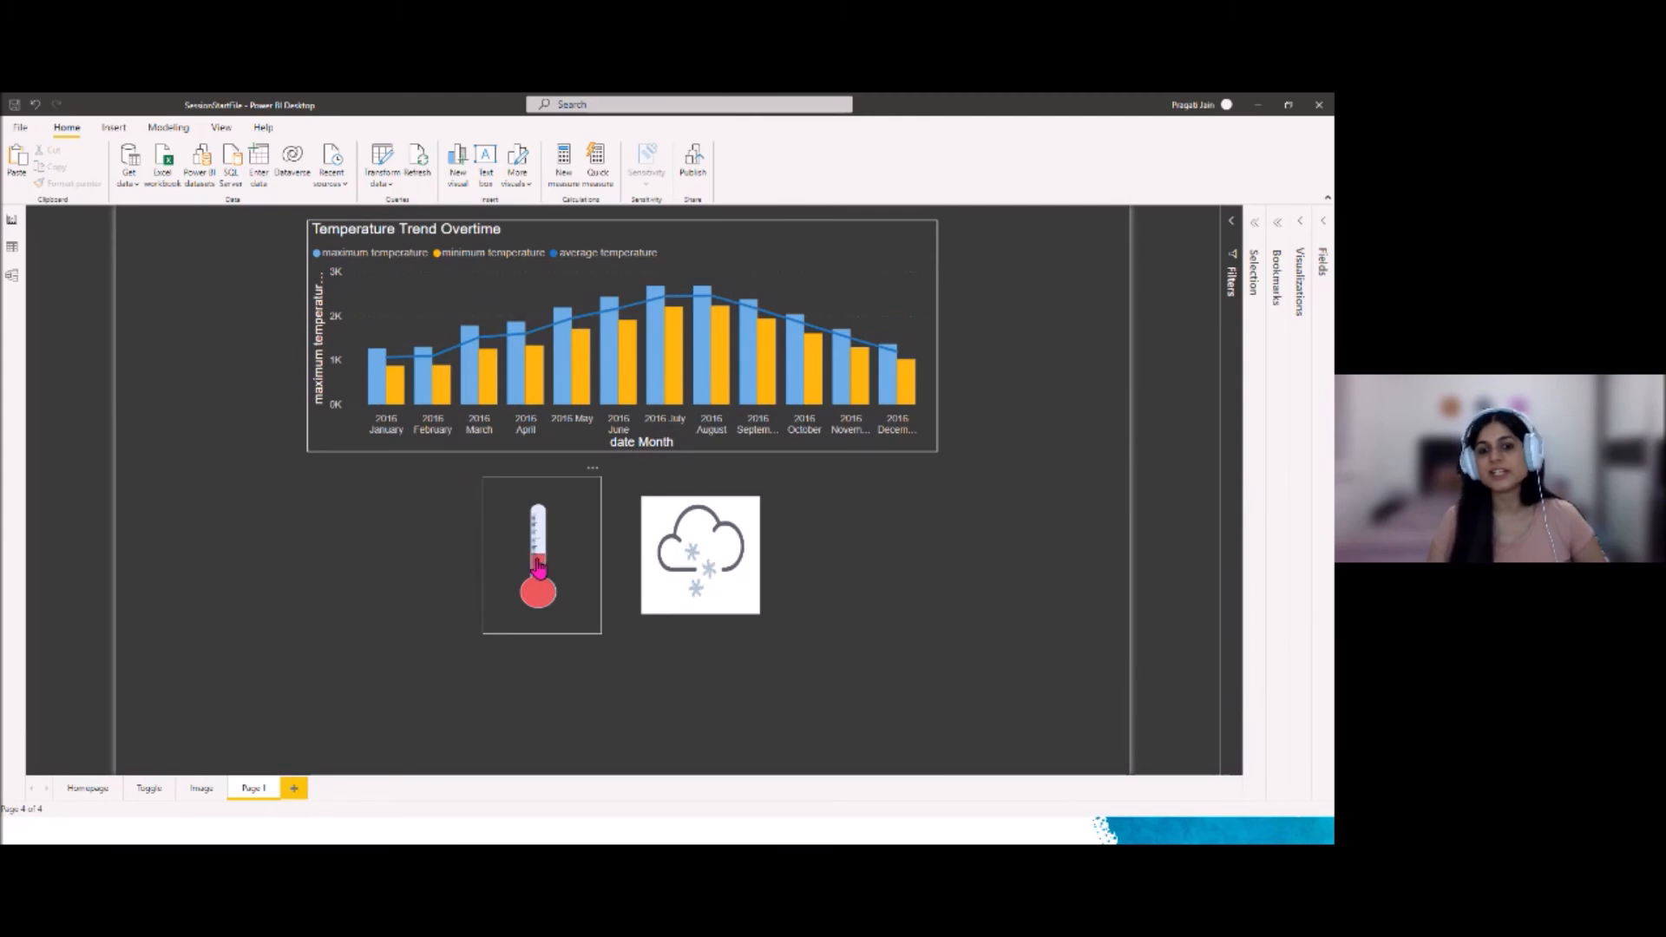
ctrl+click(677, 568)
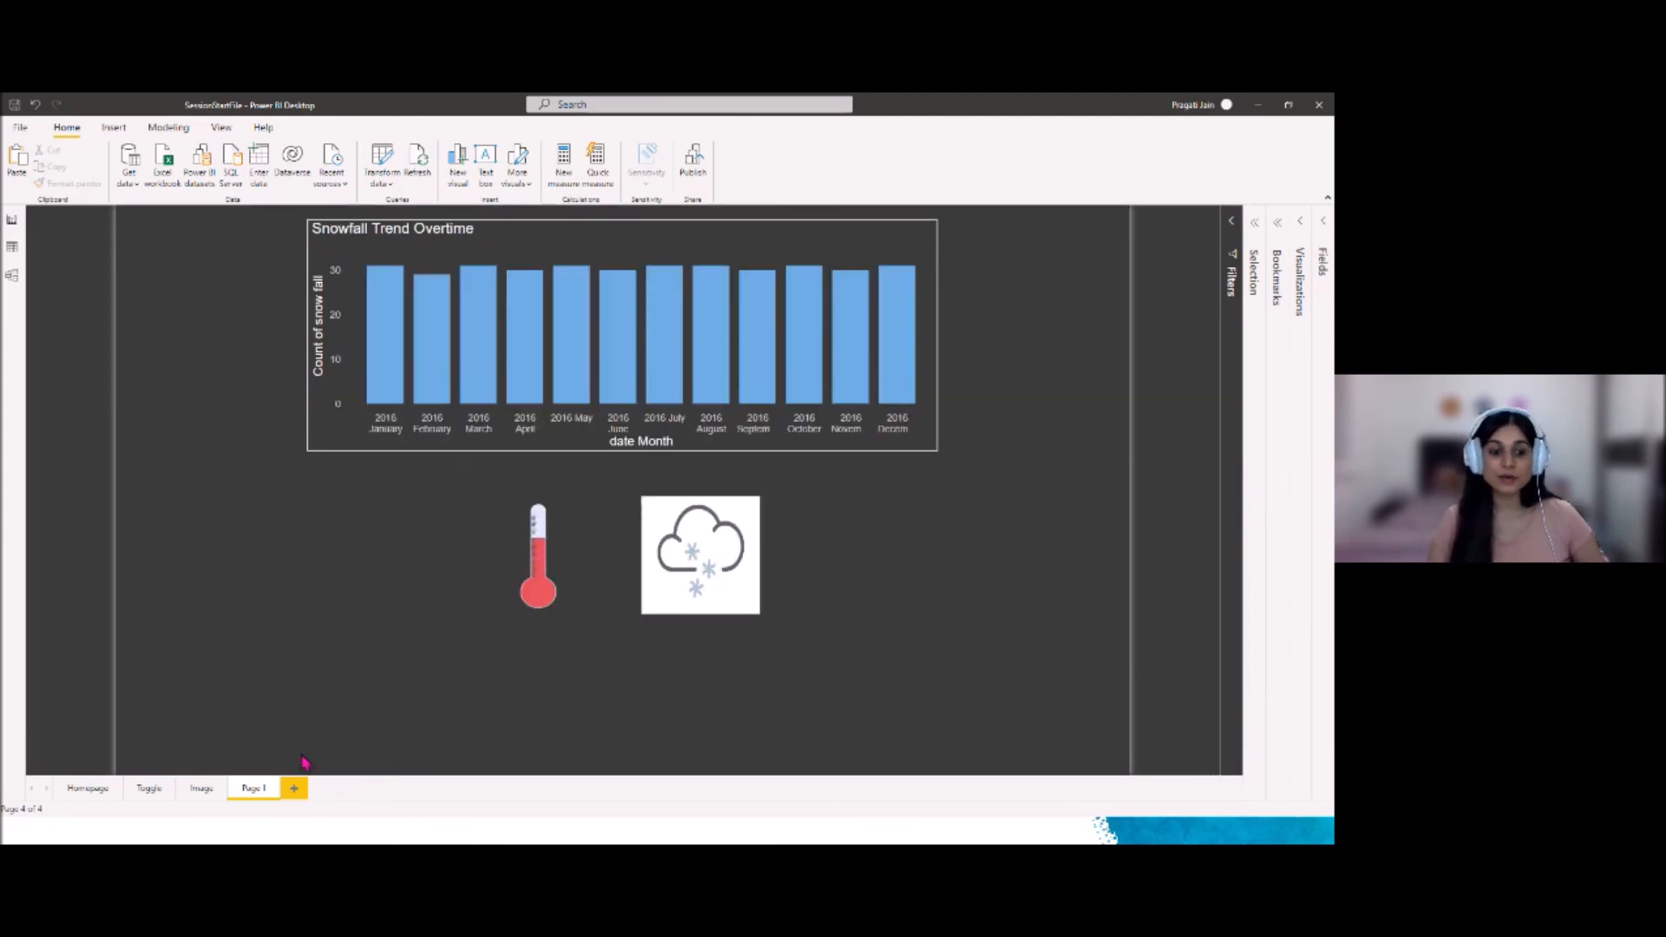
Rename the current report page, Page 1, as Gif
right_click(242, 794)
click(265, 751)
text(Gif)
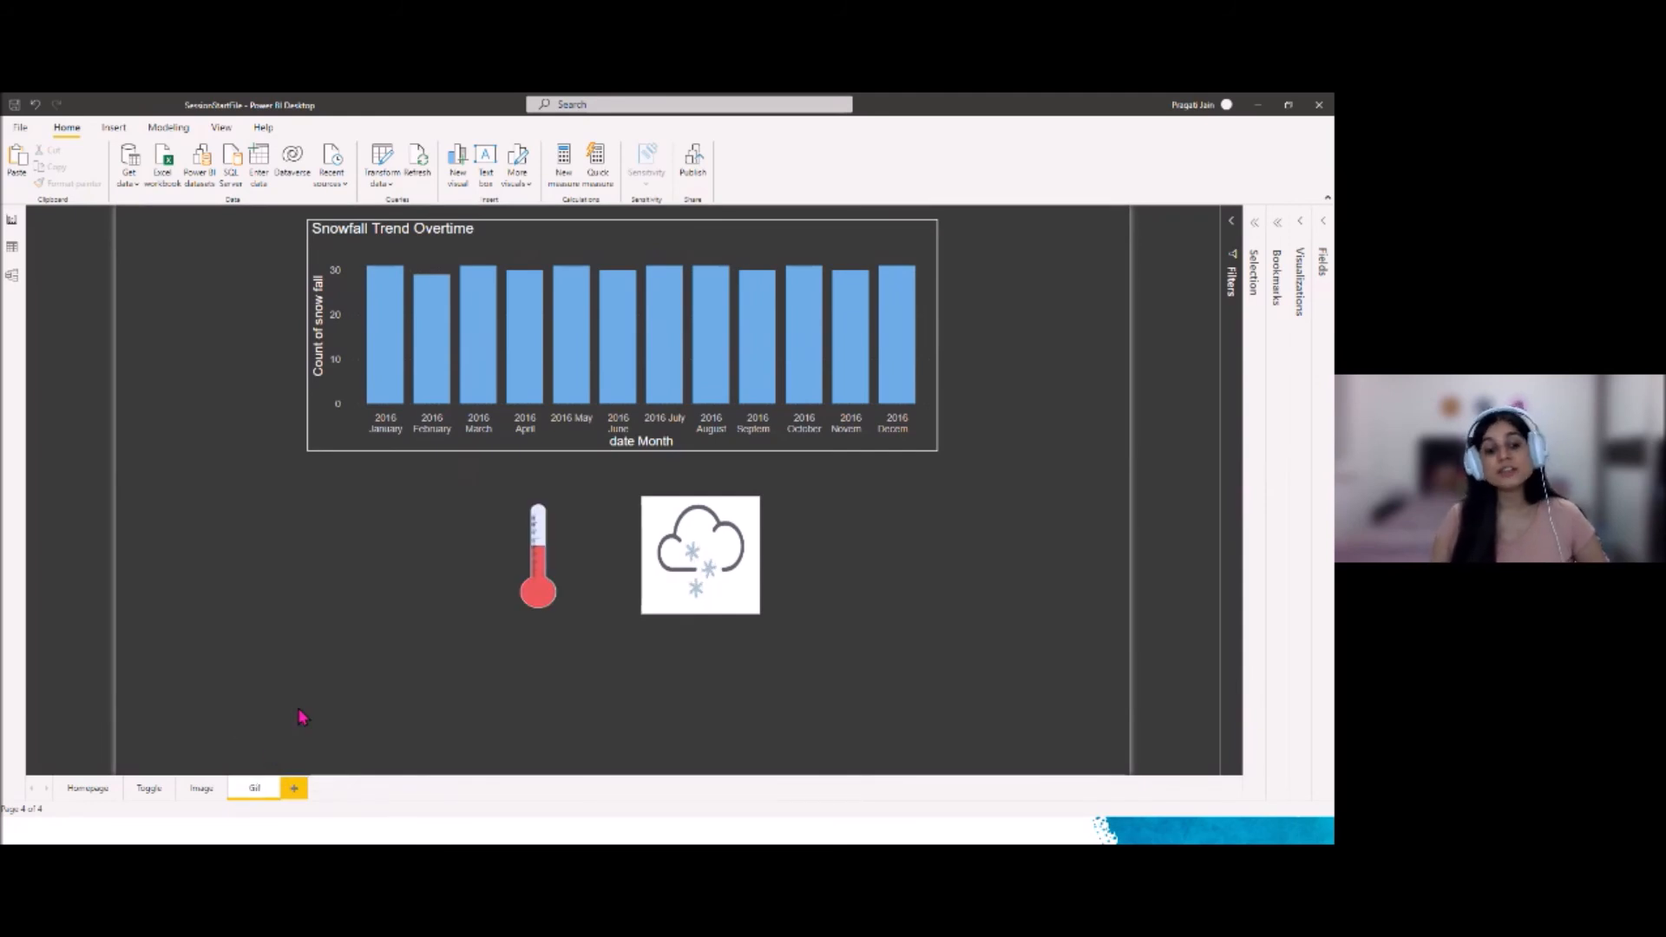
key(Return)
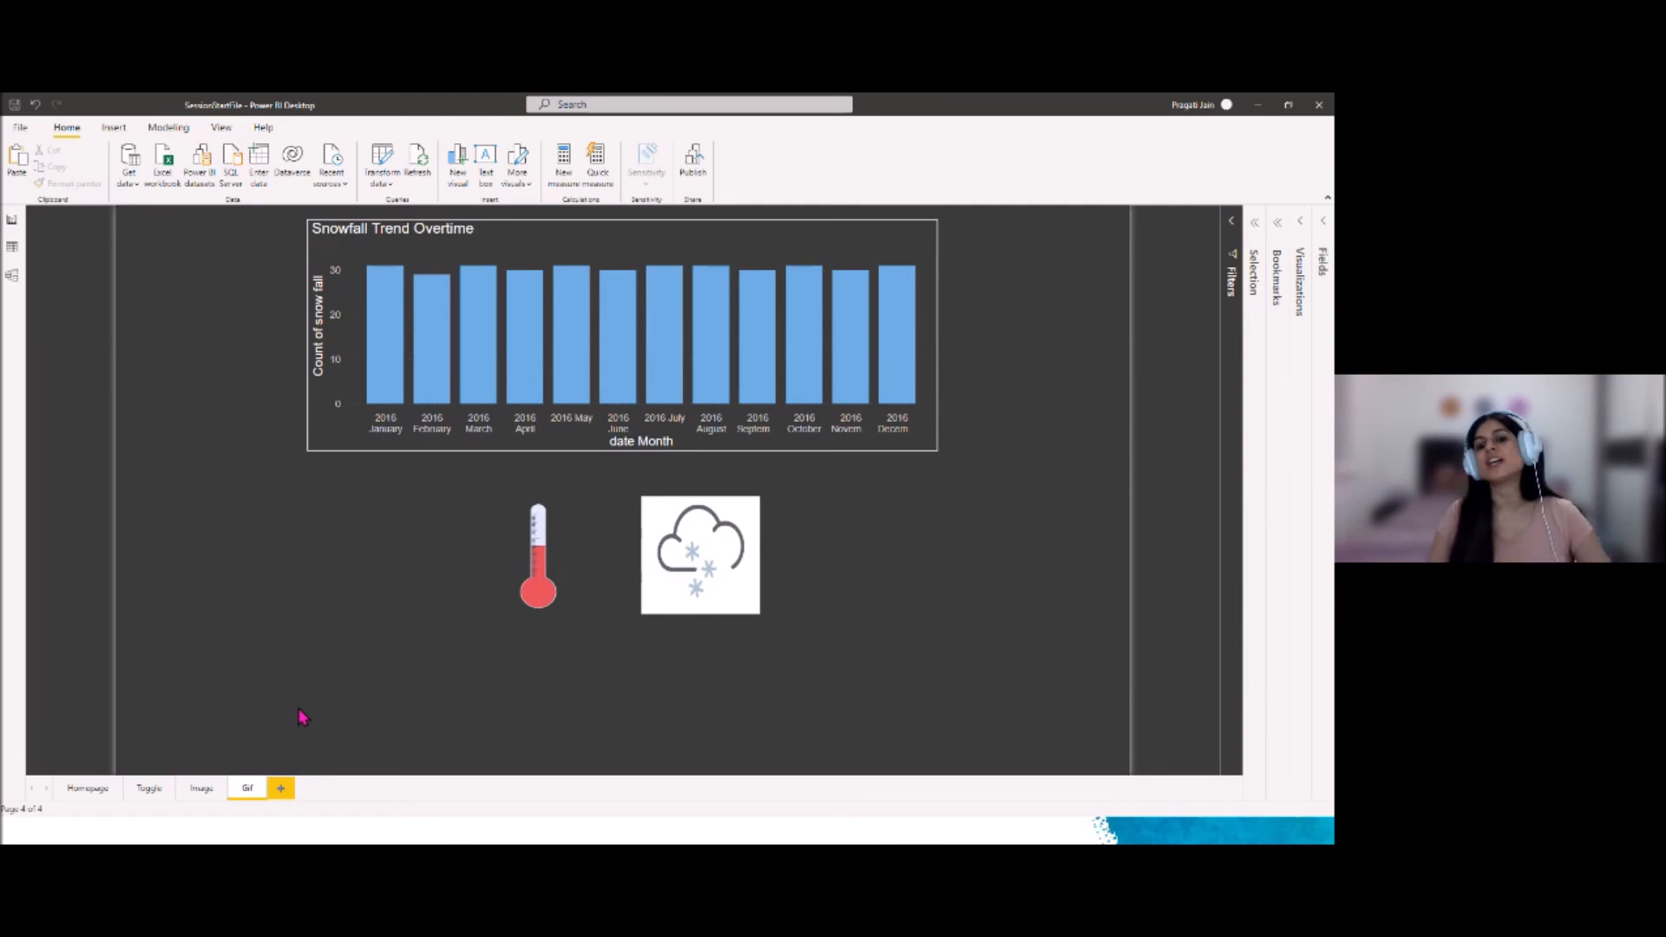
Switch to the SessionPBIFile report and open its Summary page
key(alt+Tab)
key(alt+Tab)
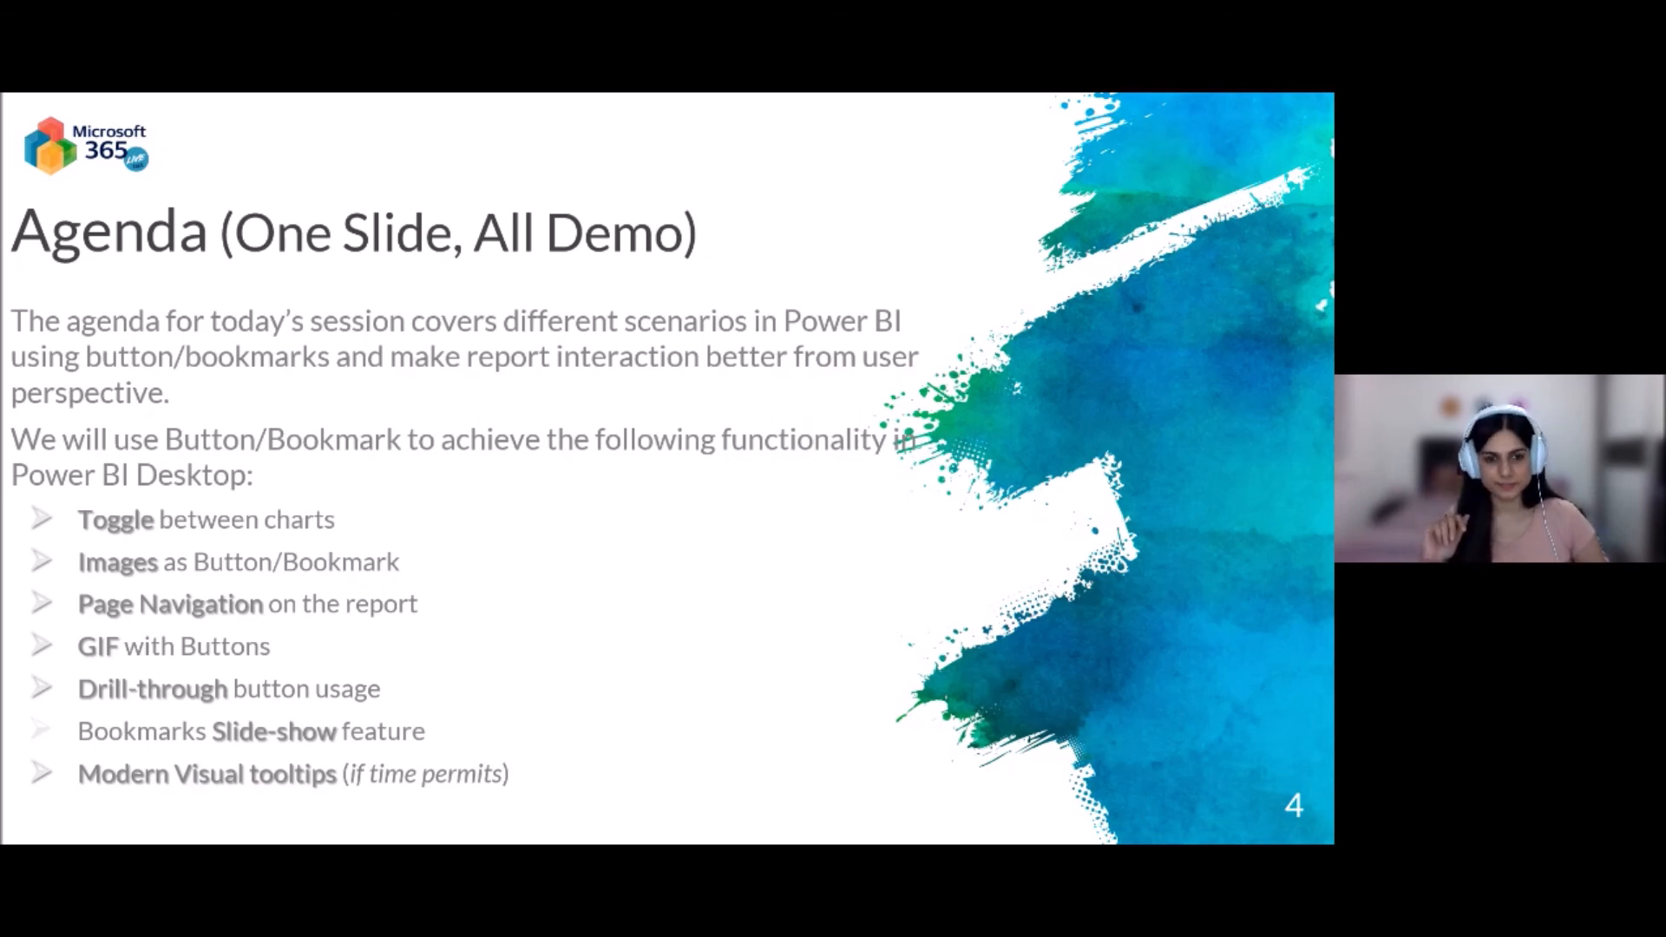
key(alt+Tab)
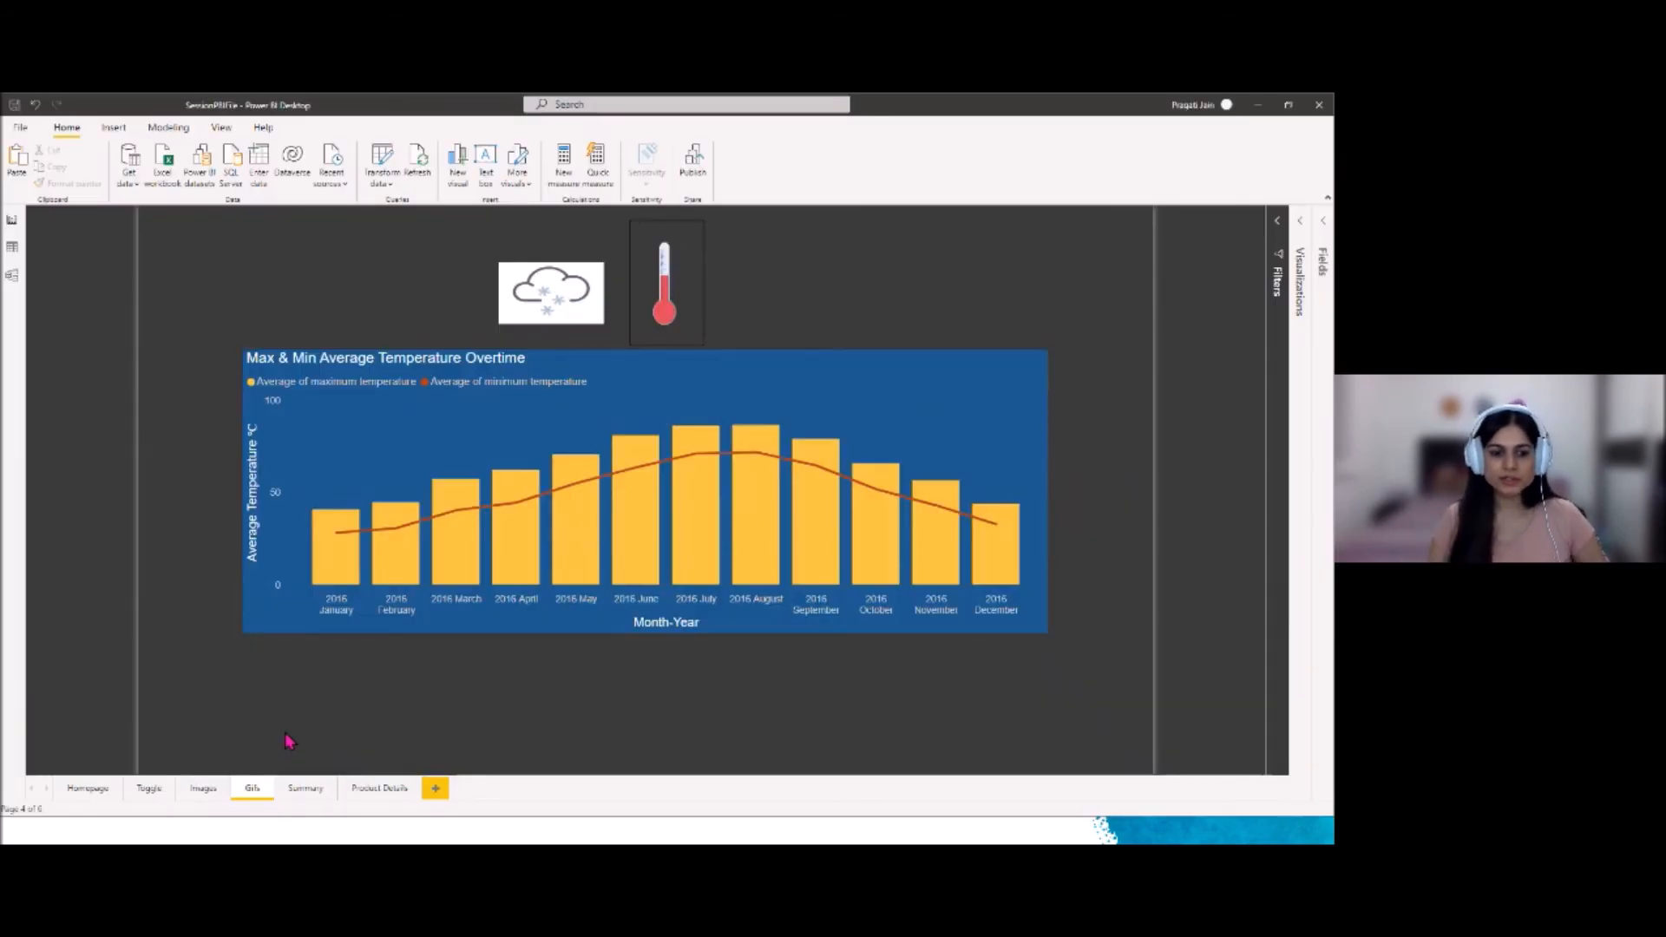
click(304, 789)
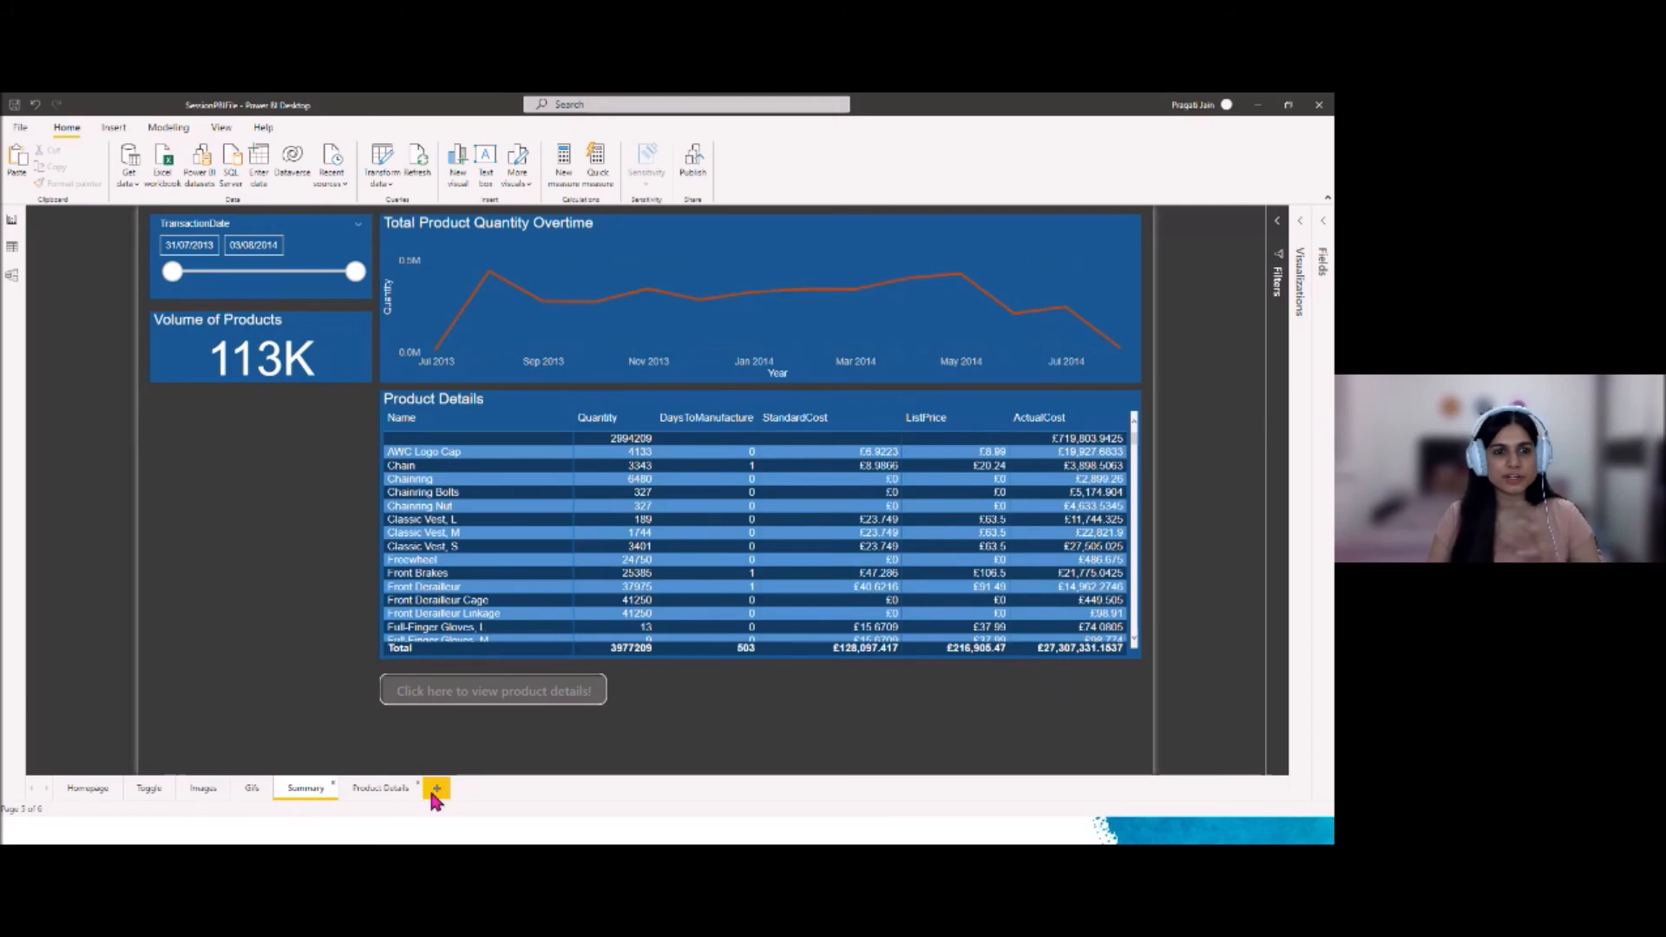
Demonstrate the drill-through button for Chainring with the TransactionDate range ending 04/04/2014, and return to the Summary page
drag(355, 272, 295, 275)
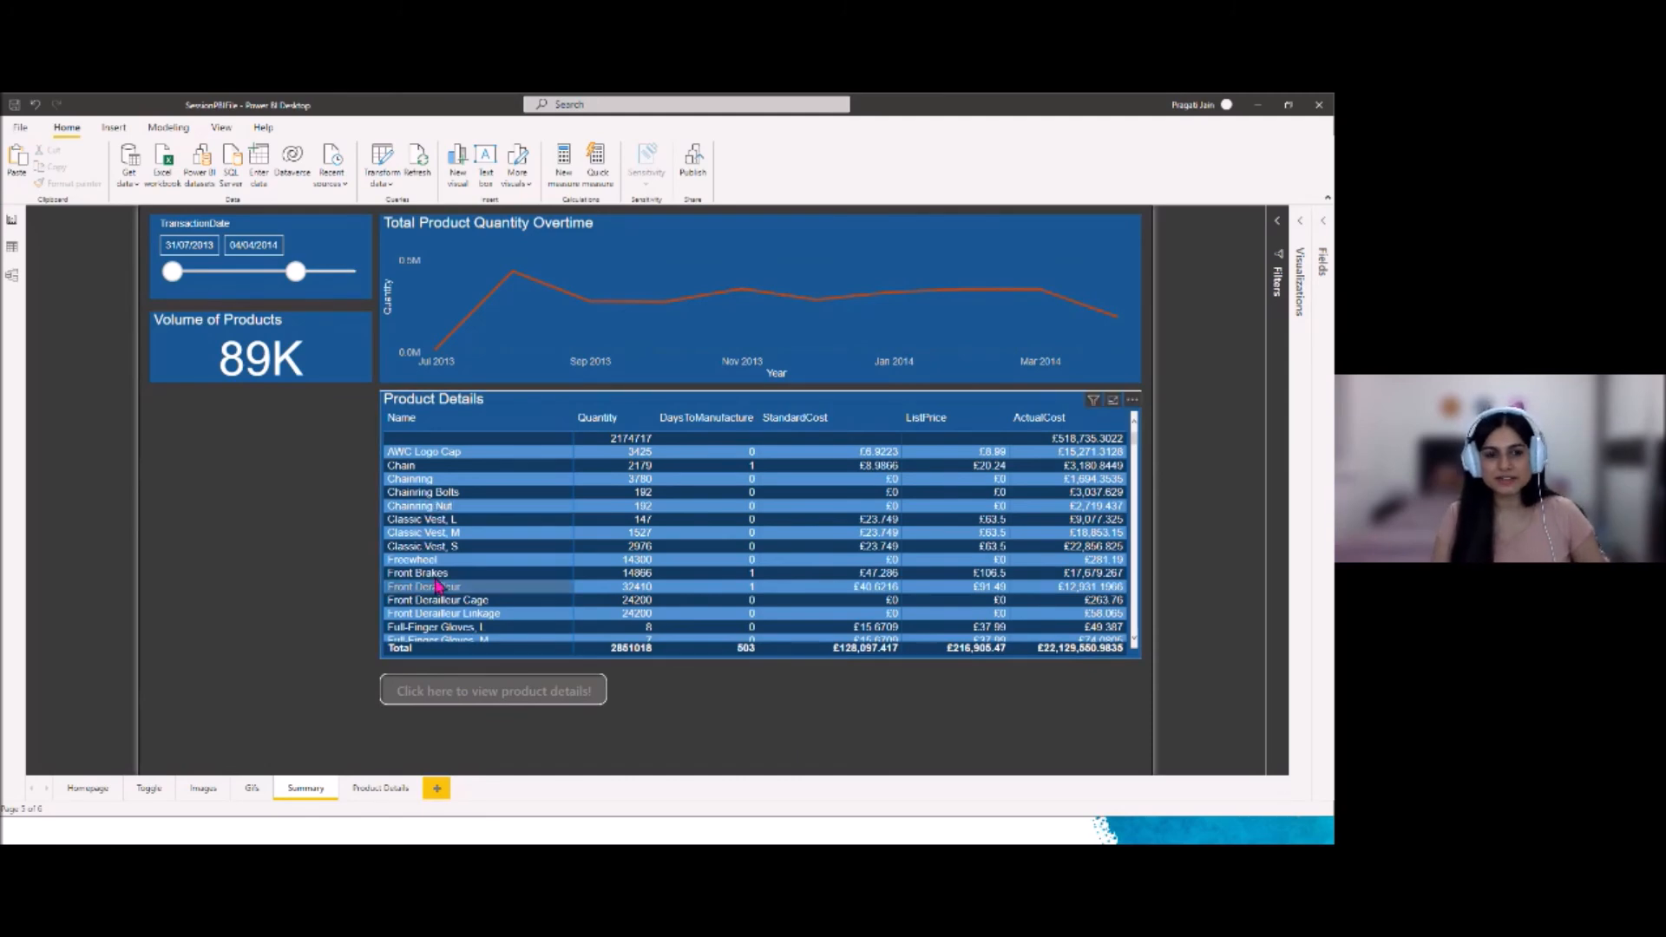
click(421, 485)
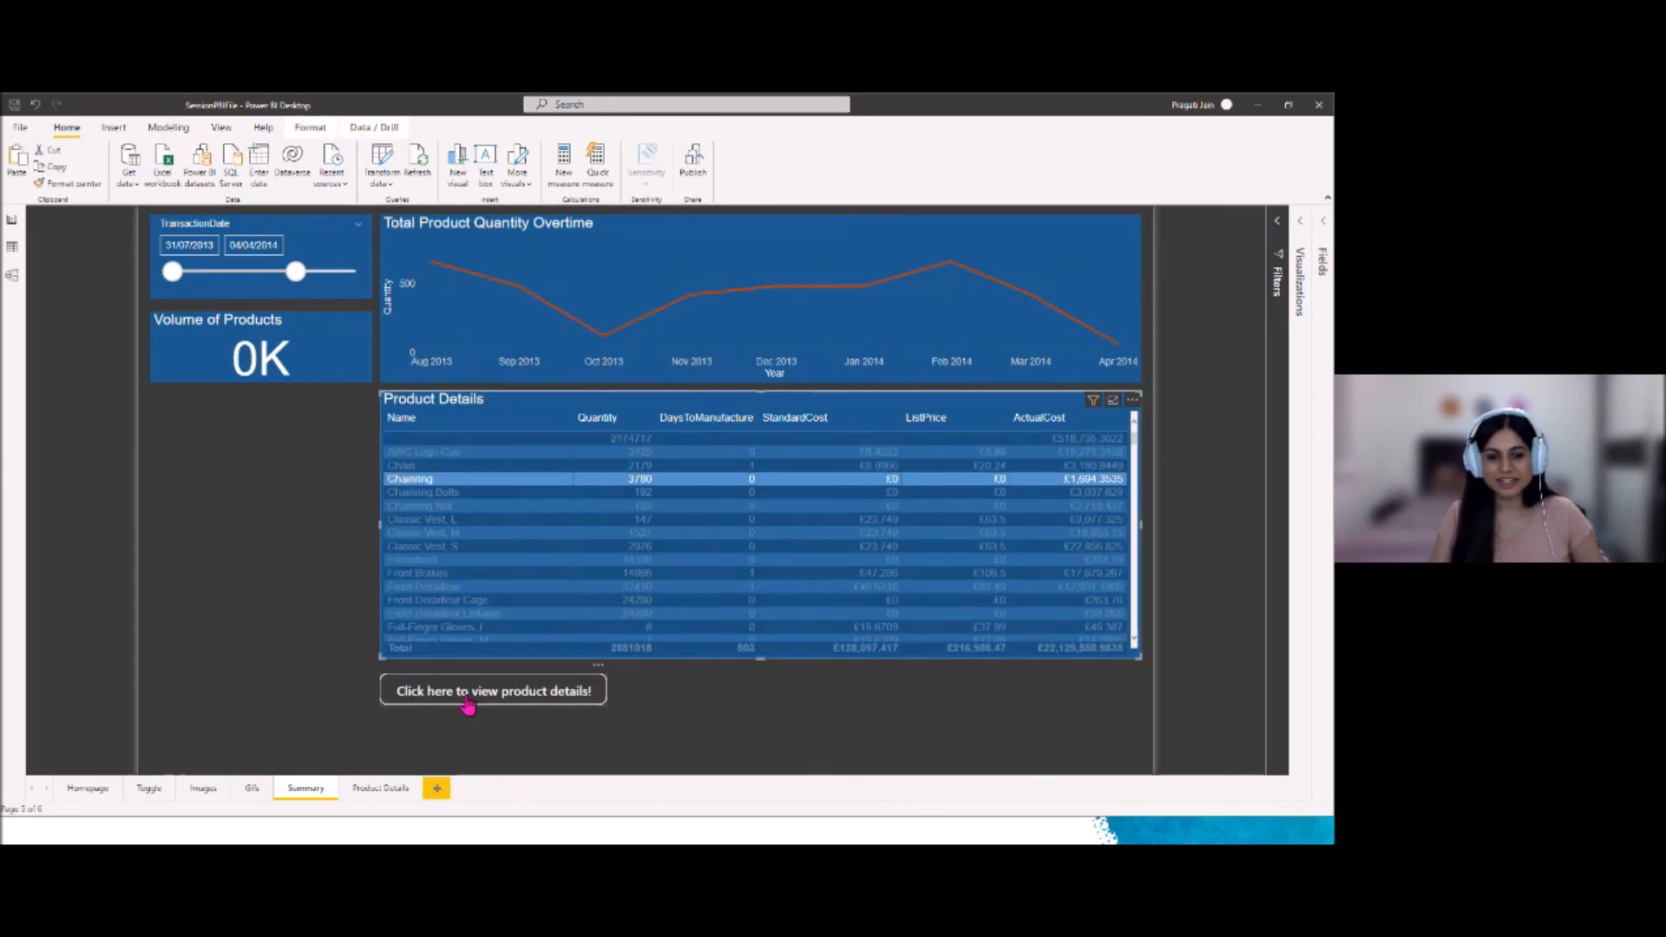
ctrl+click(466, 704)
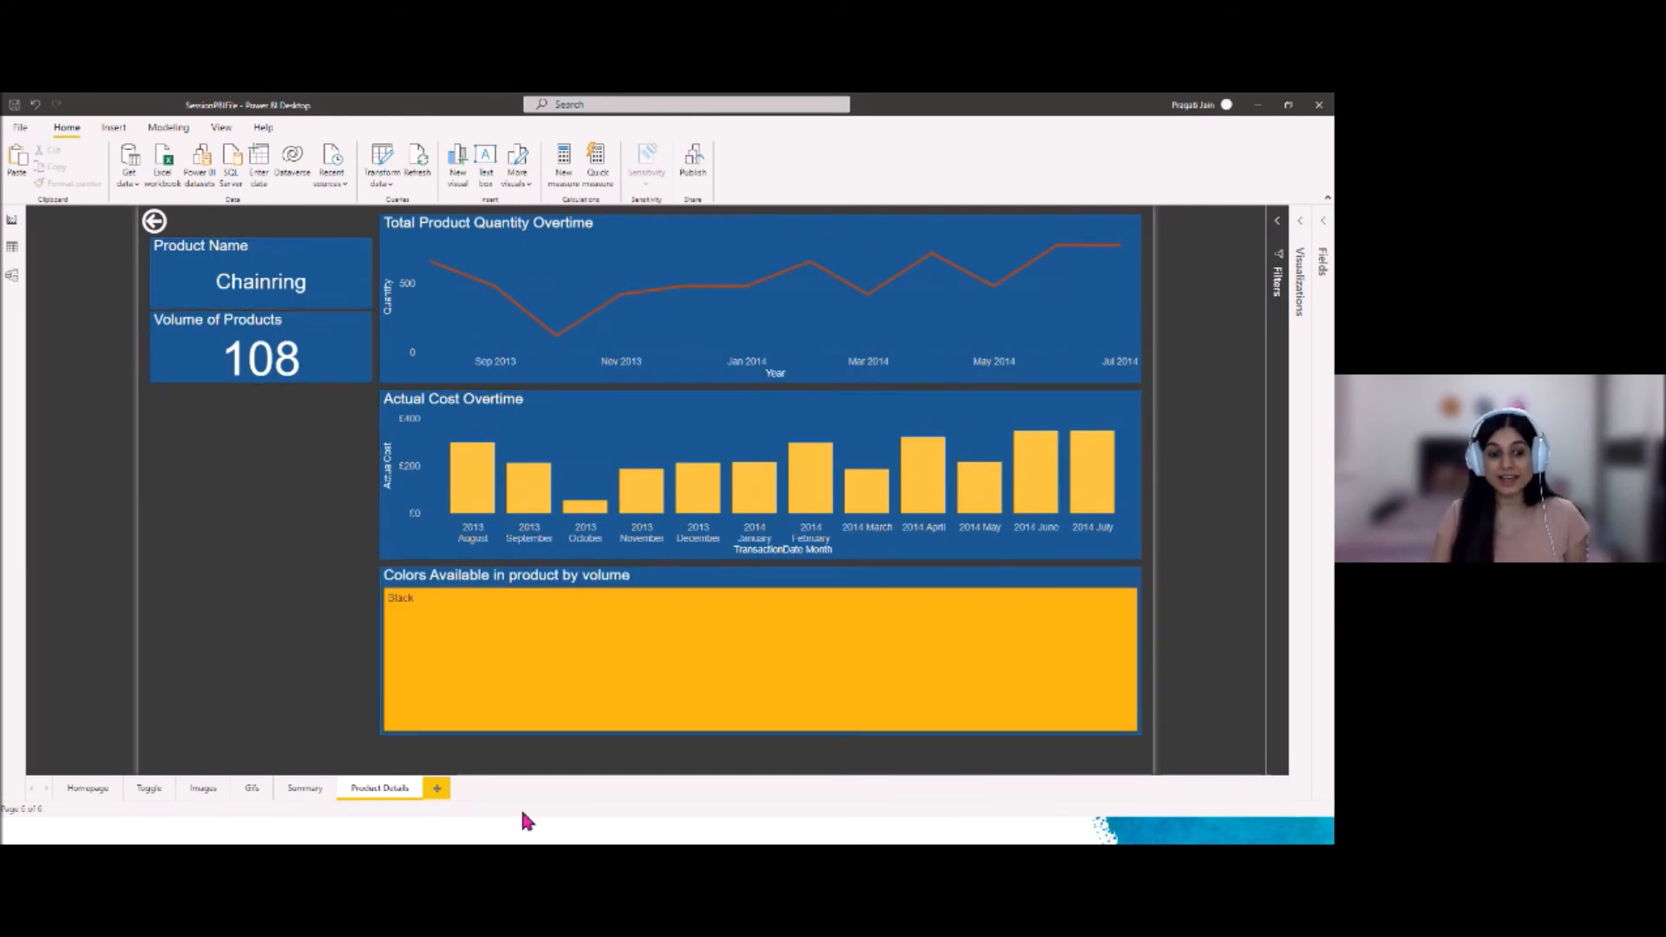
ctrl+click(154, 223)
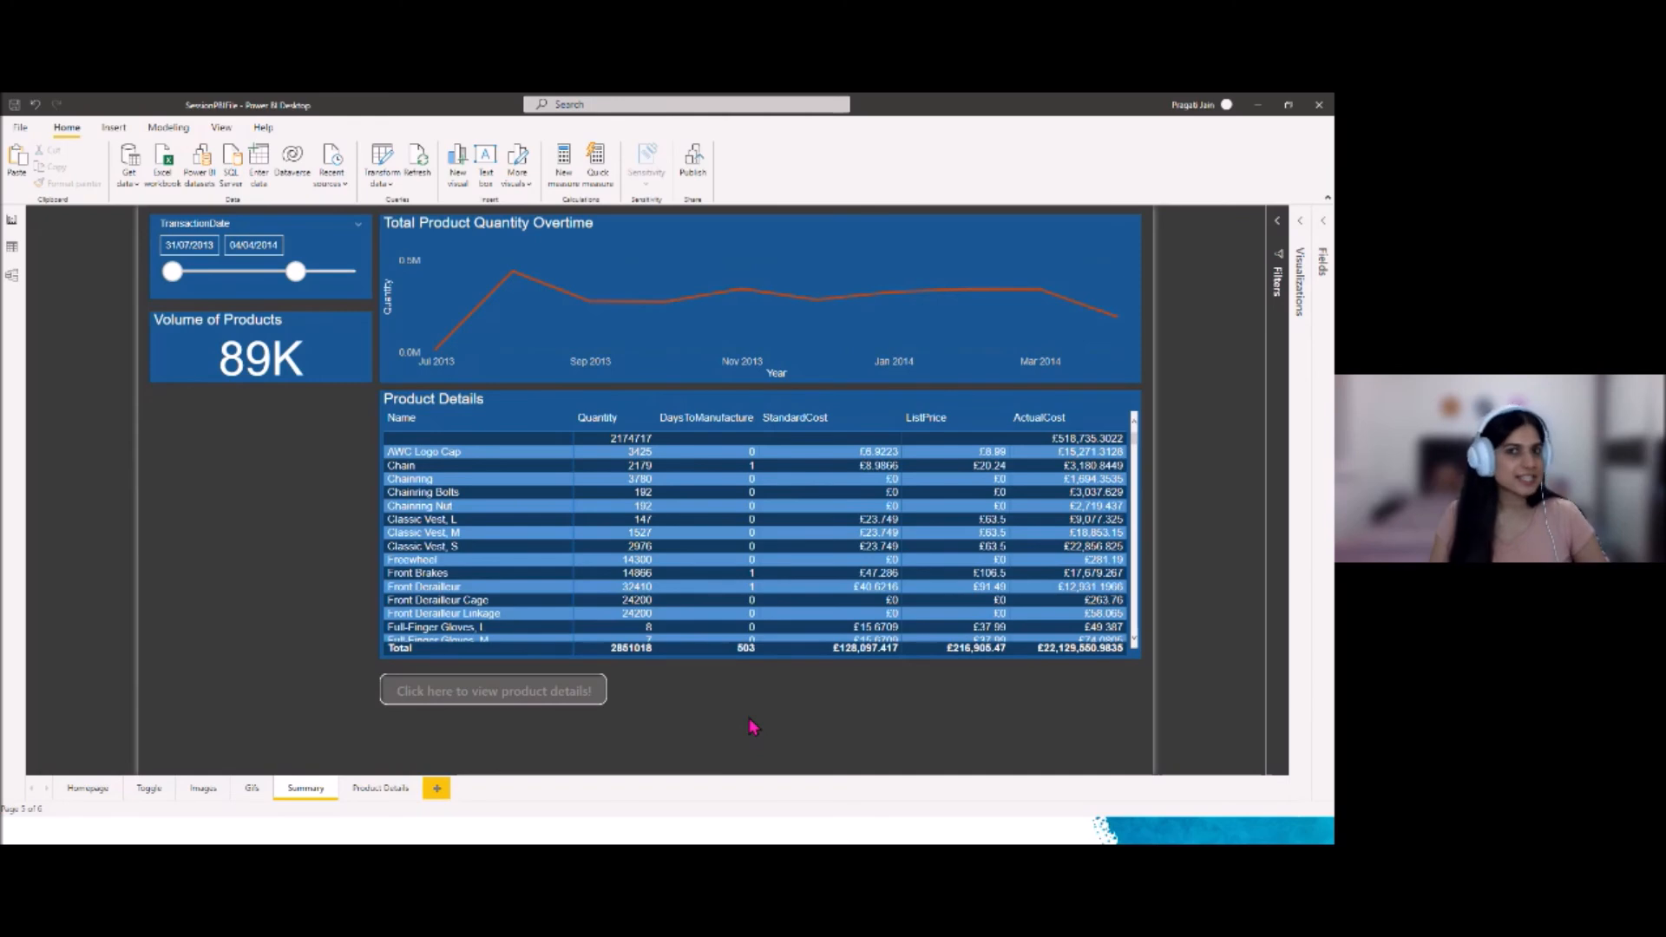
Switch back to the SessionStartFile report, add a new blank page, and expand the options for building visuals
key(alt+Tab)
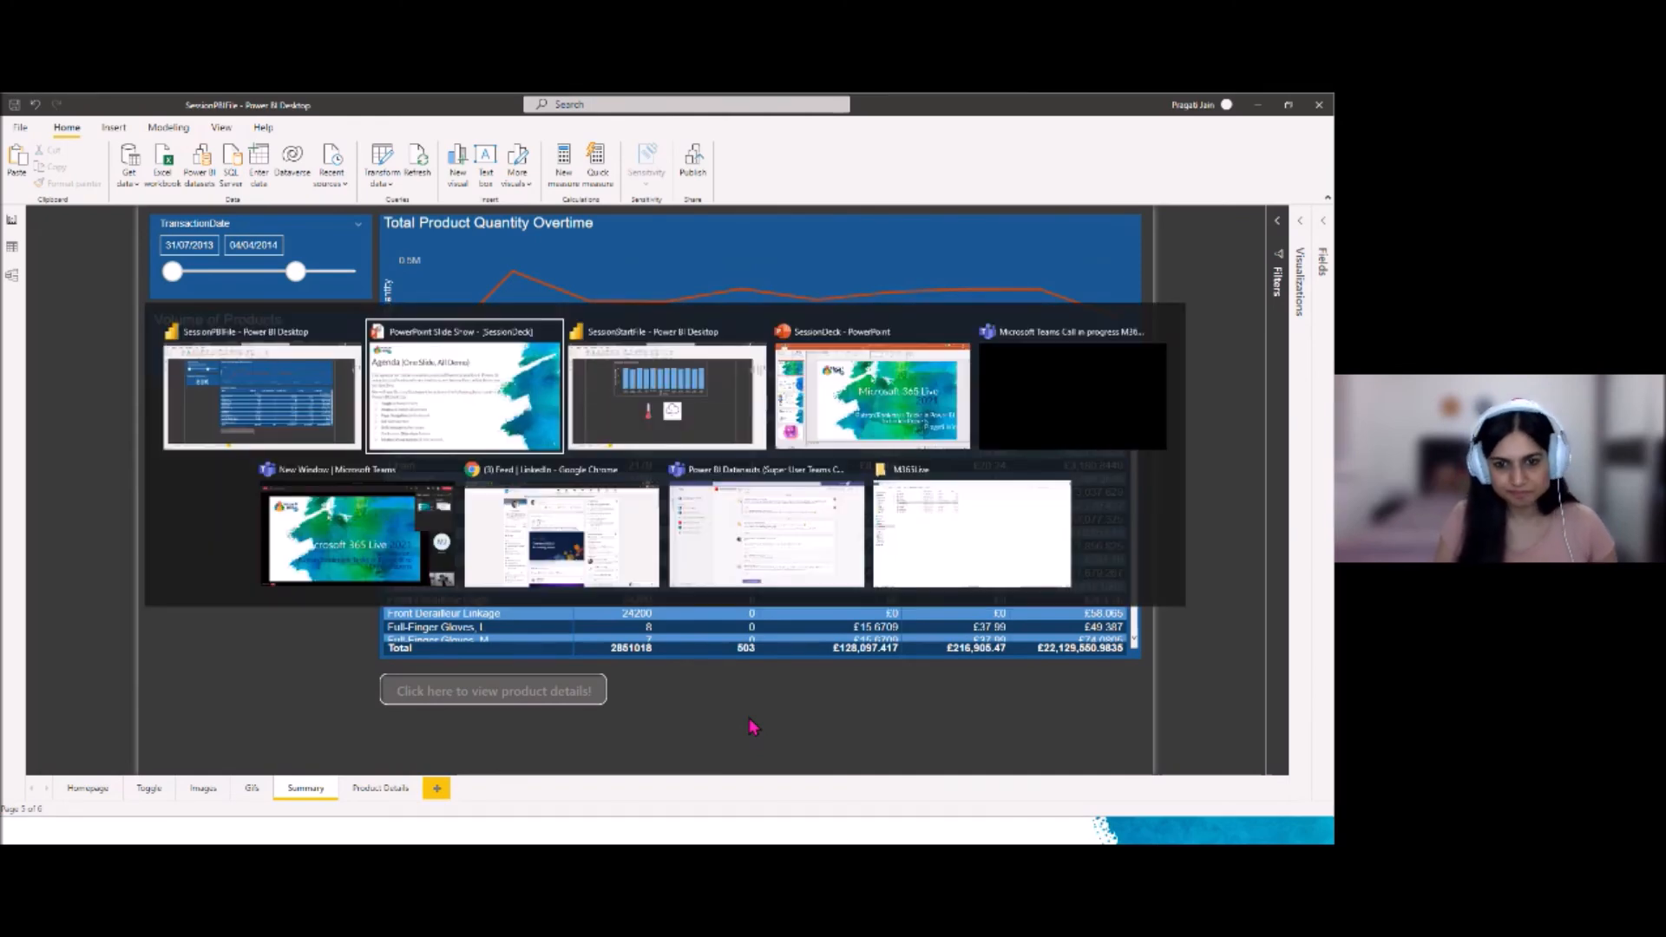
click(280, 788)
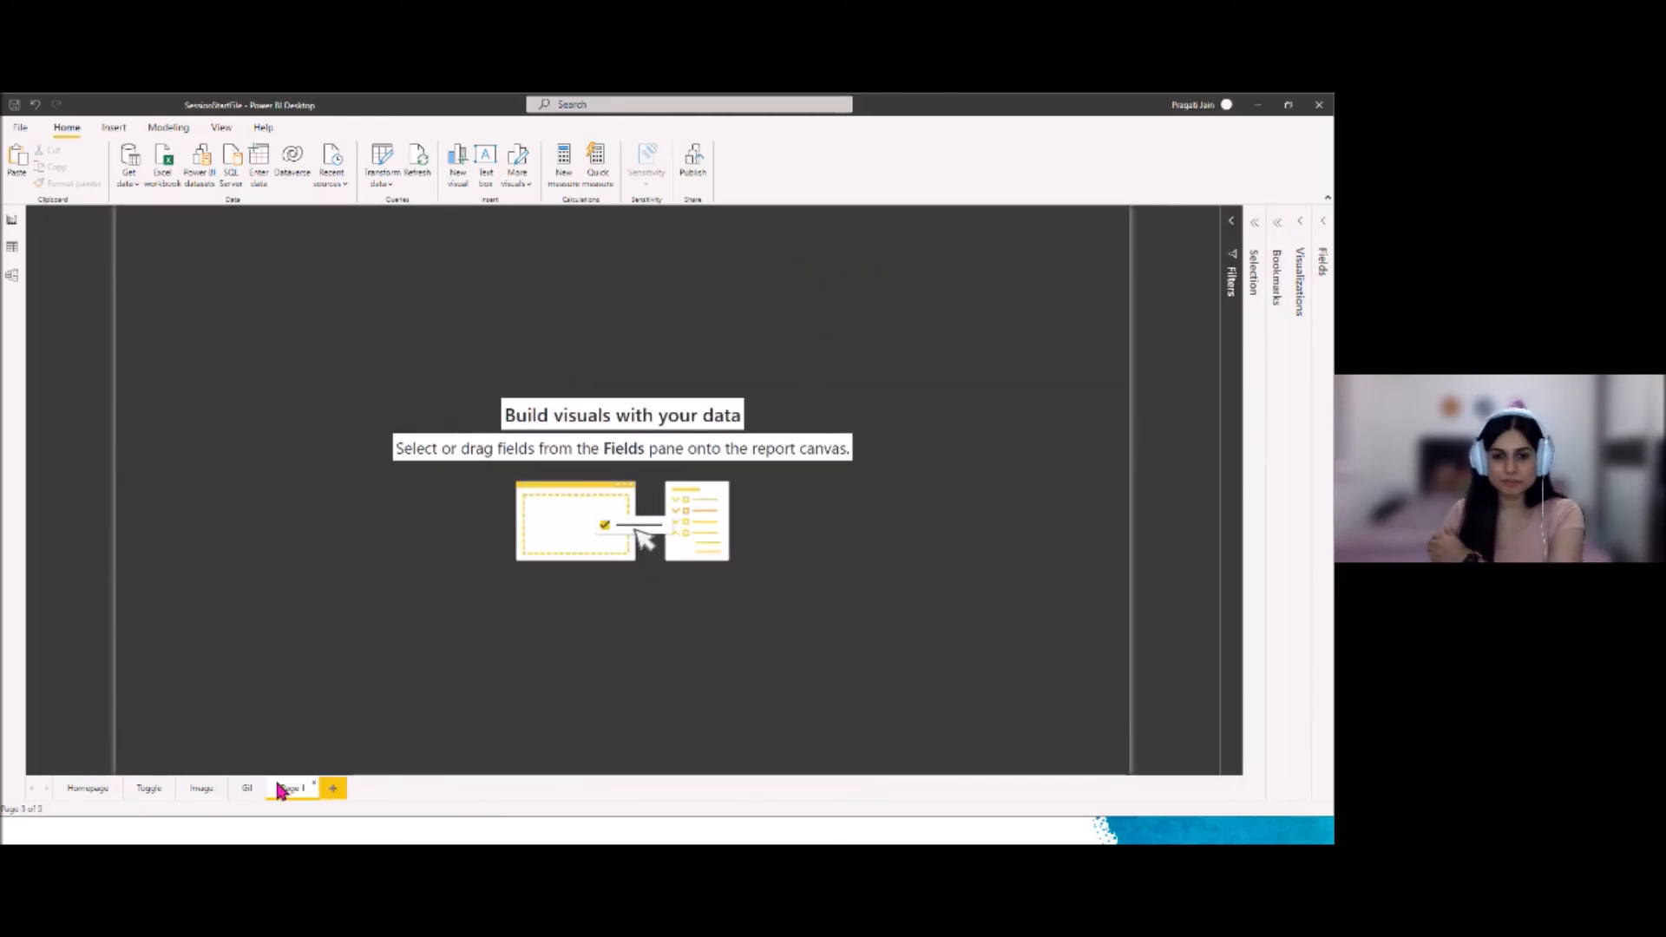
click(1317, 243)
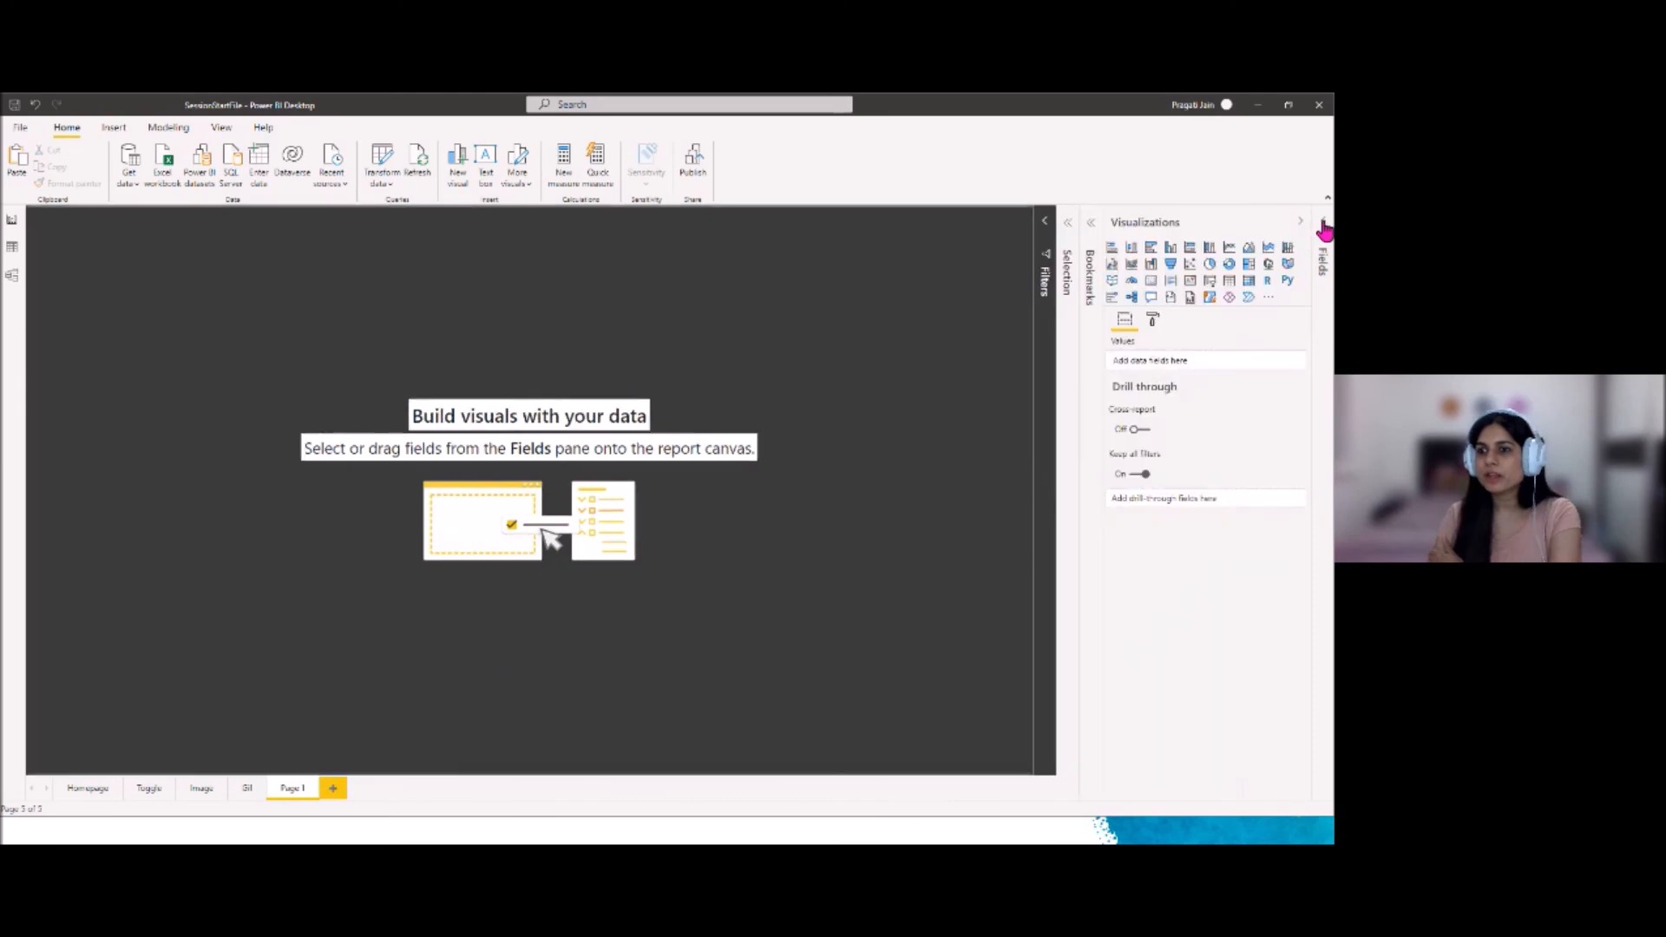
drag(928, 468, 1011, 464)
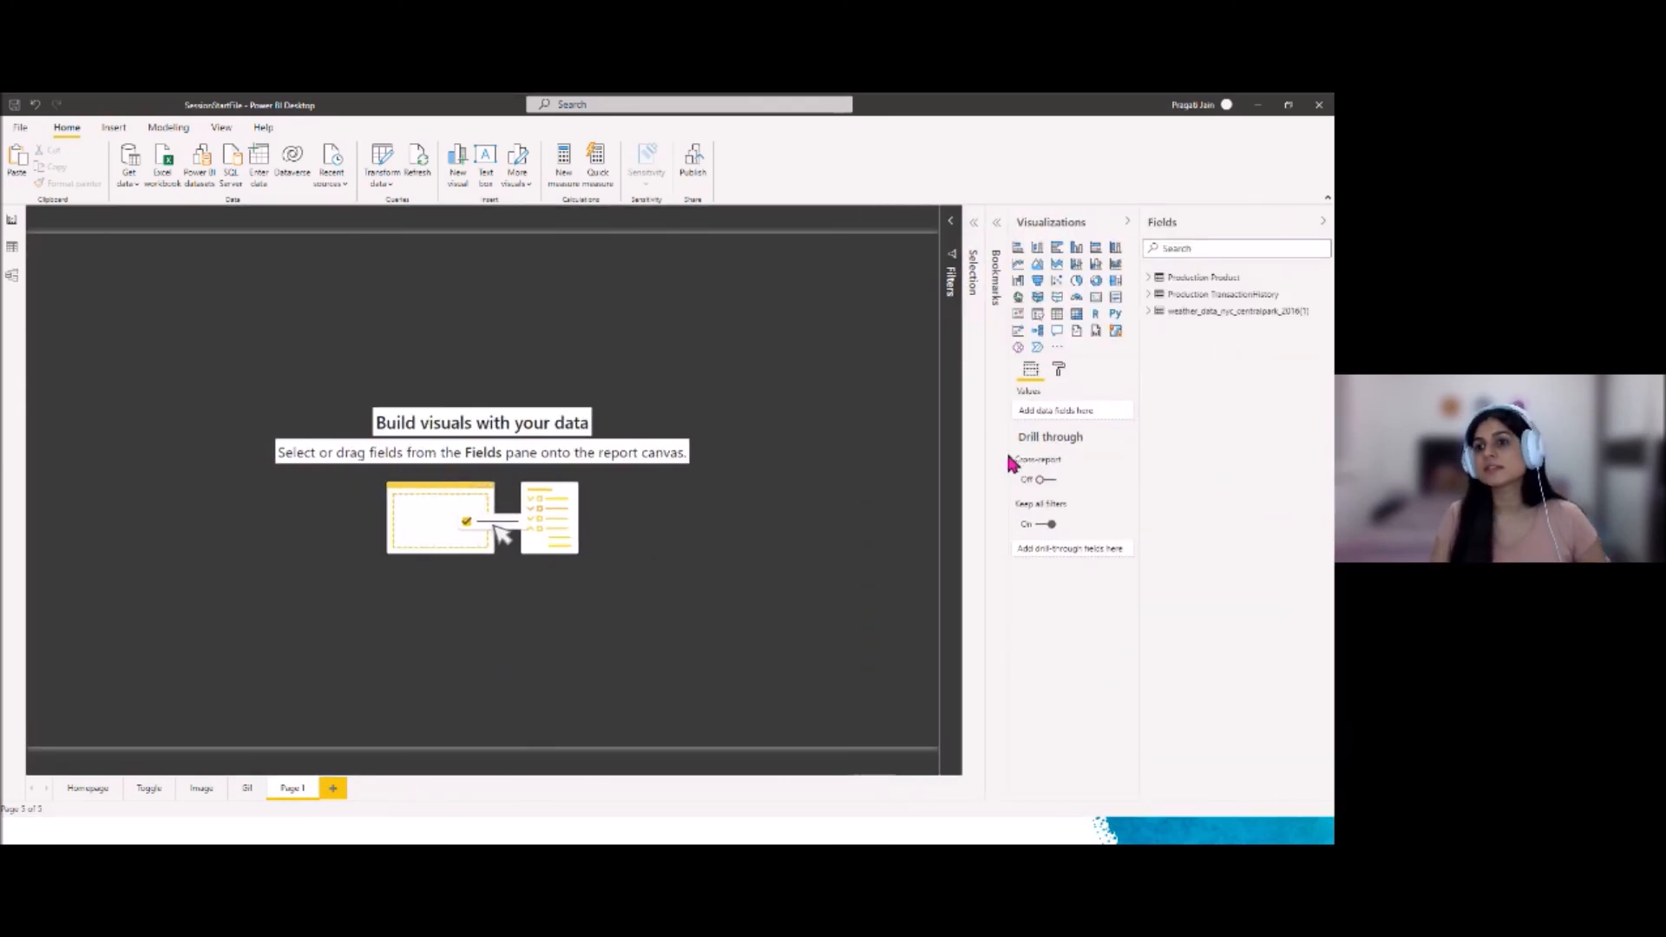
click(1058, 316)
drag(193, 420, 429, 593)
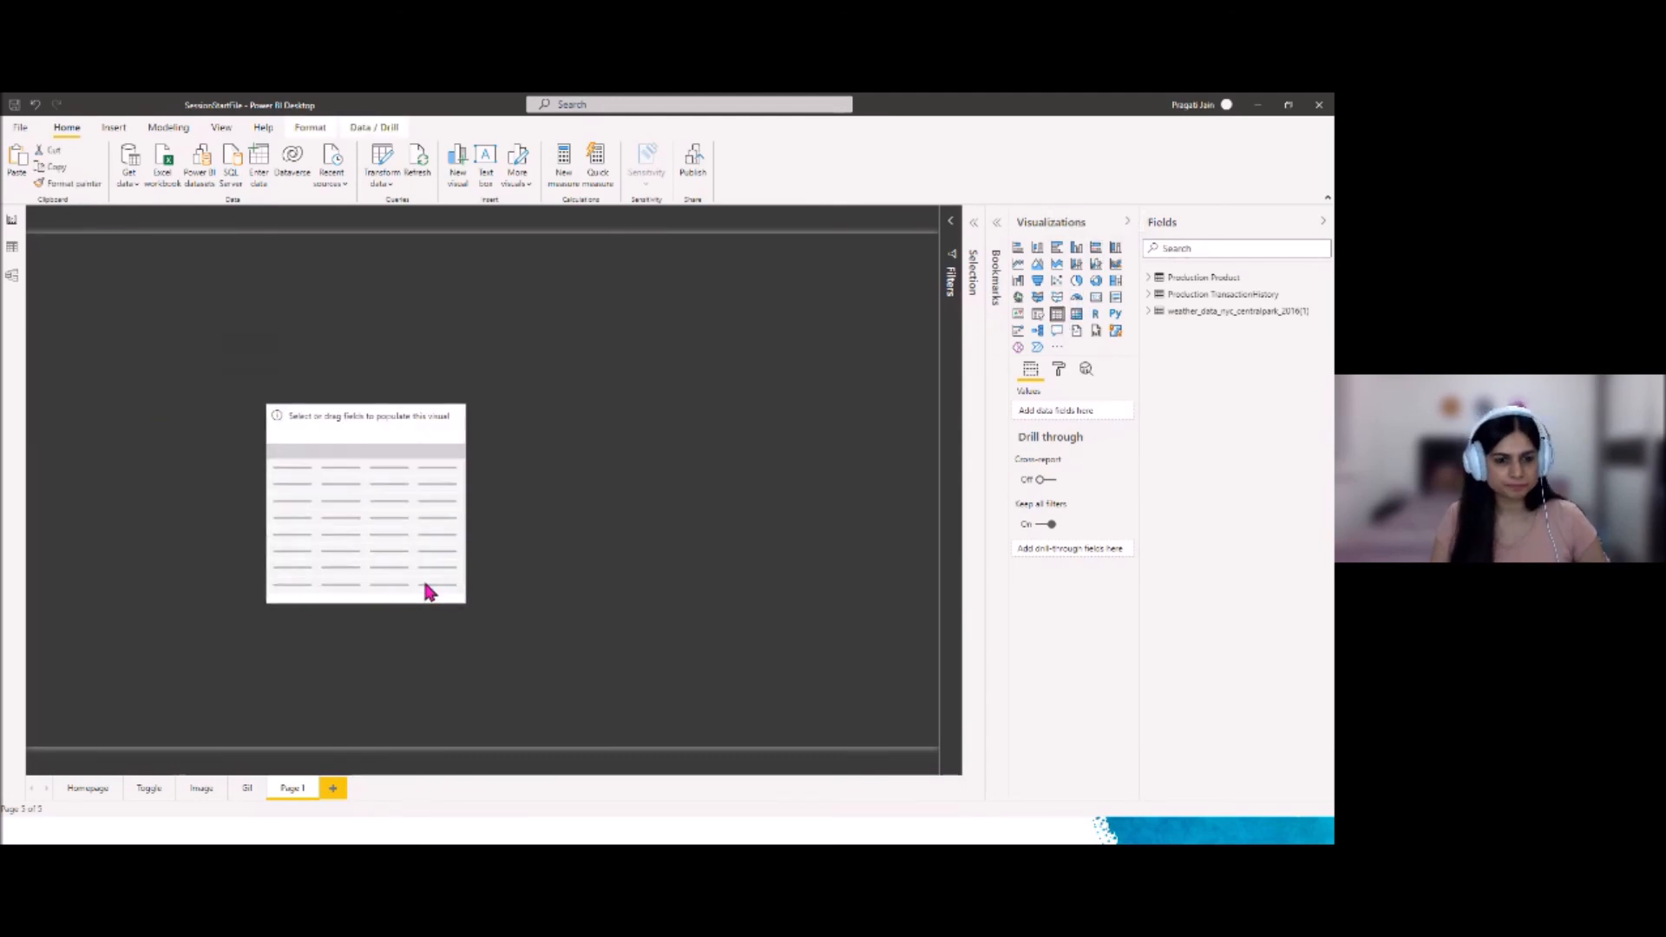
Copy the Product Summary table from the Toggle page to Page 1 in place of the empty table, setting it in the lower half
click(116, 789)
click(144, 792)
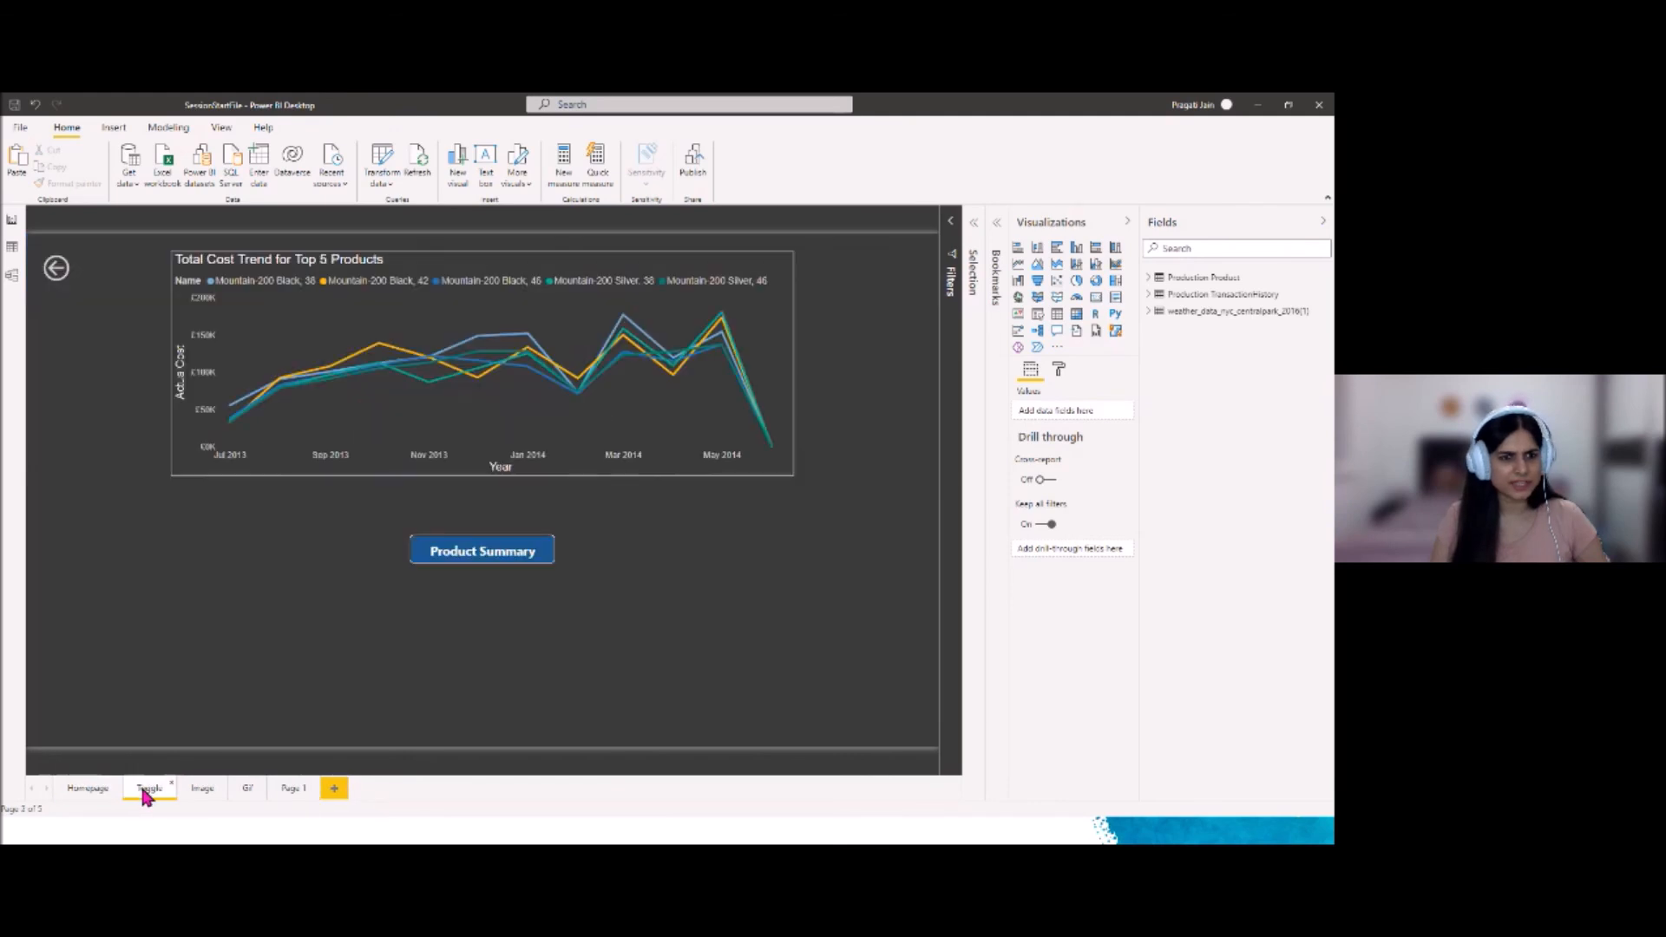
ctrl+click(484, 562)
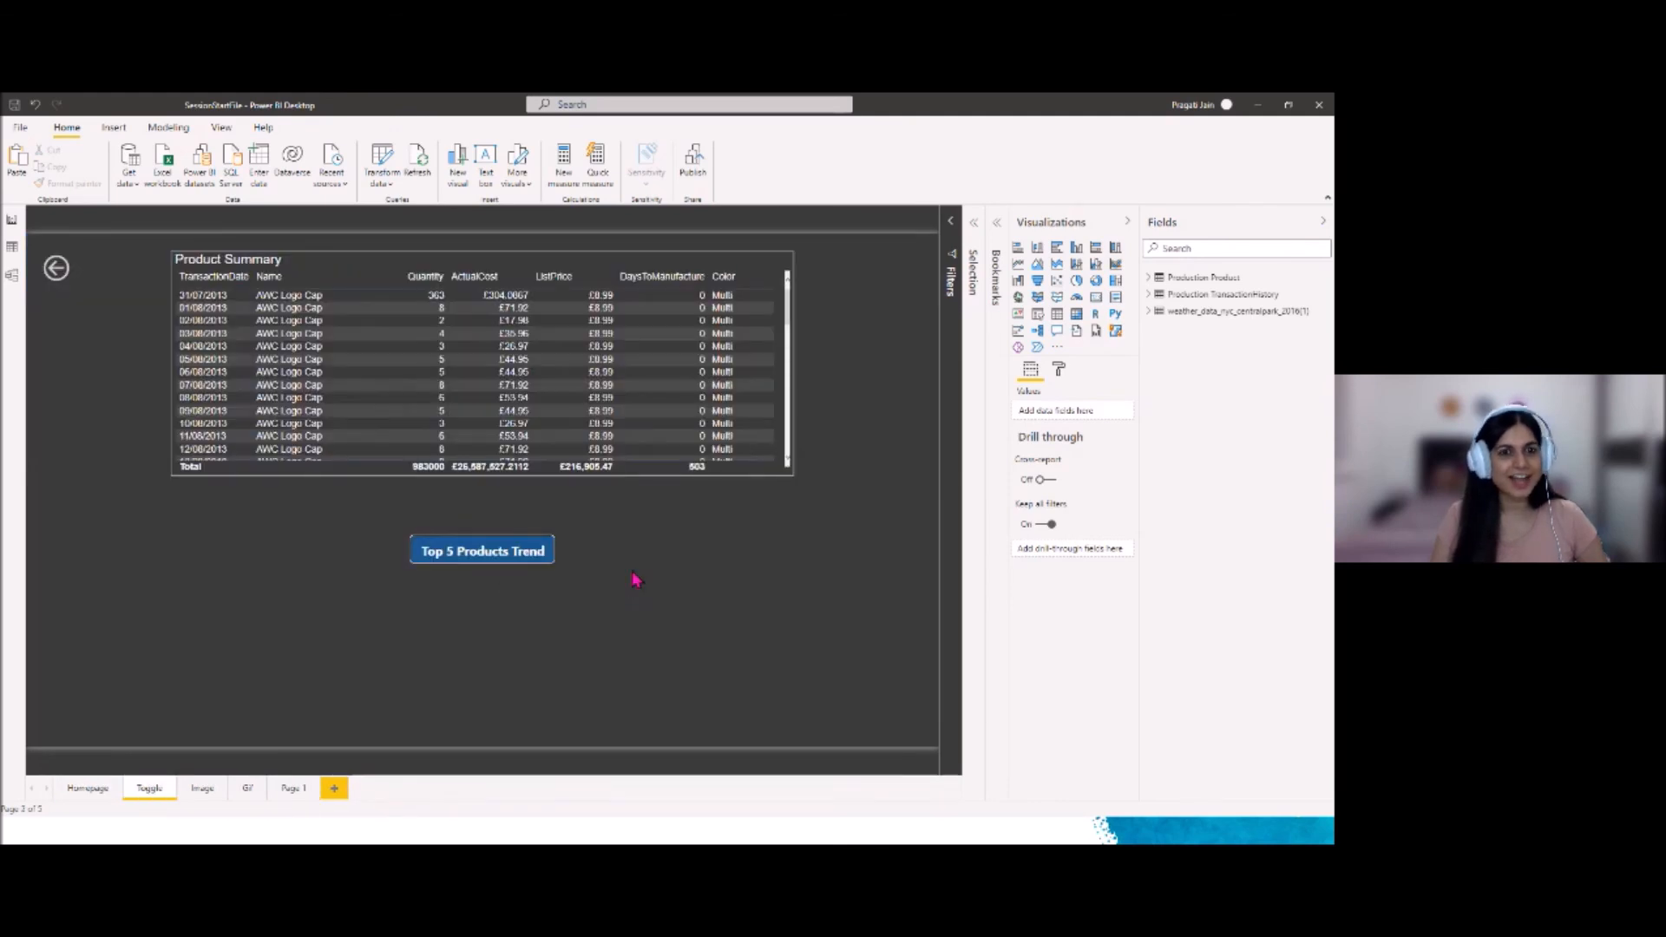
click(469, 263)
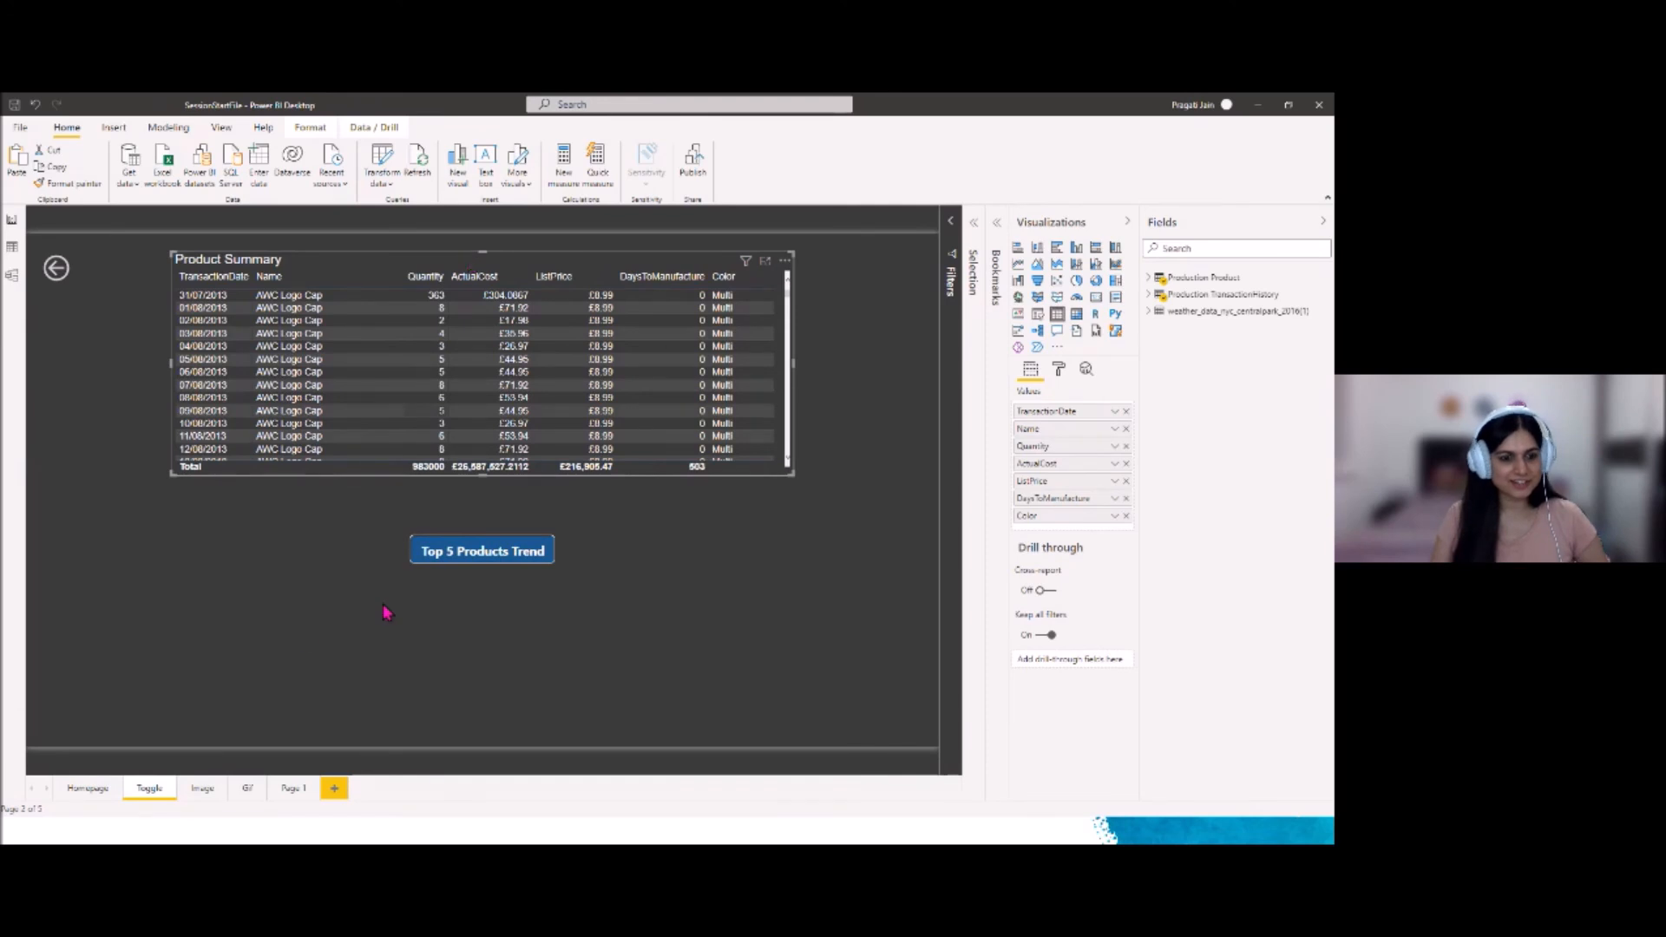
click(292, 788)
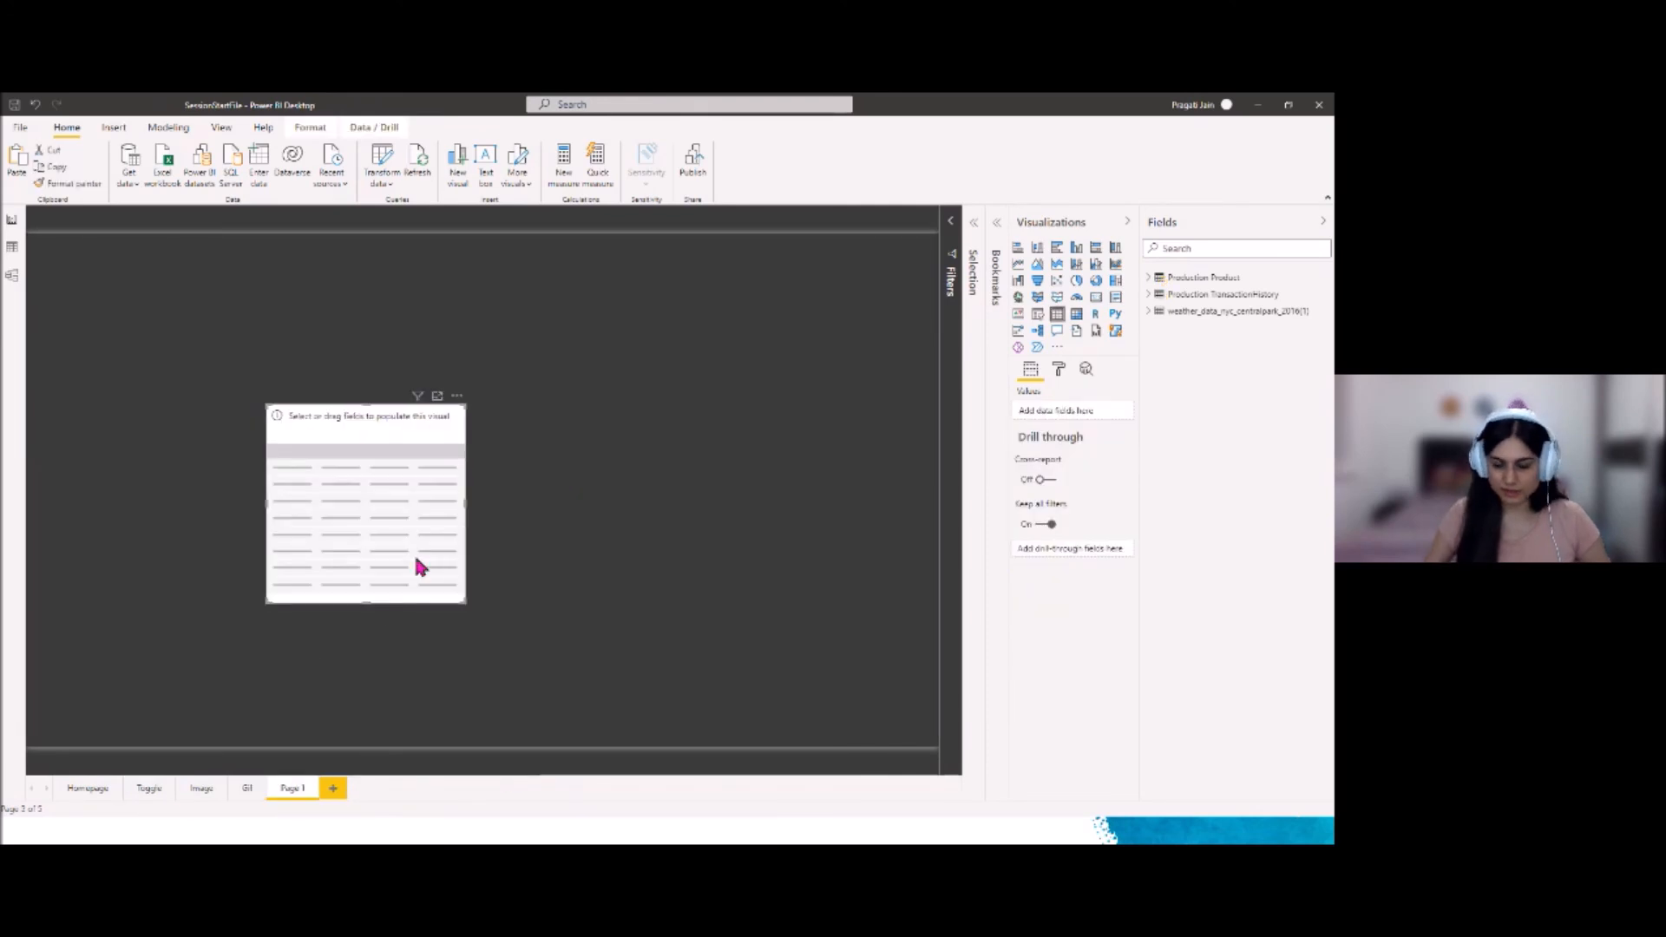
key(Delete)
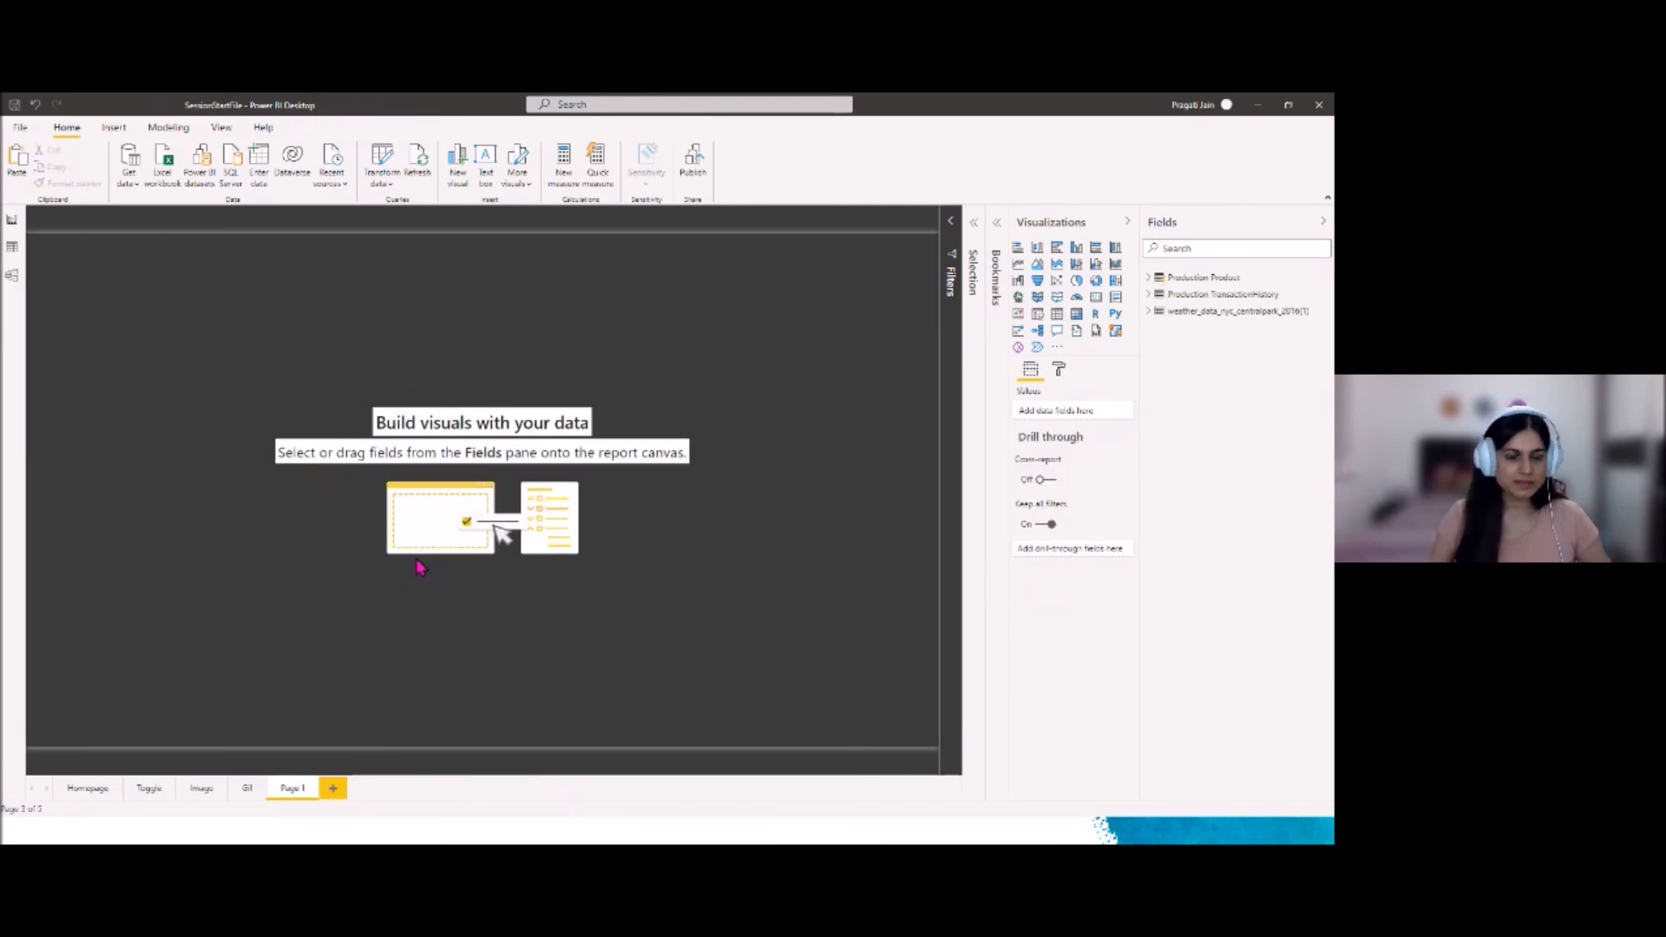
key(ctrl+z)
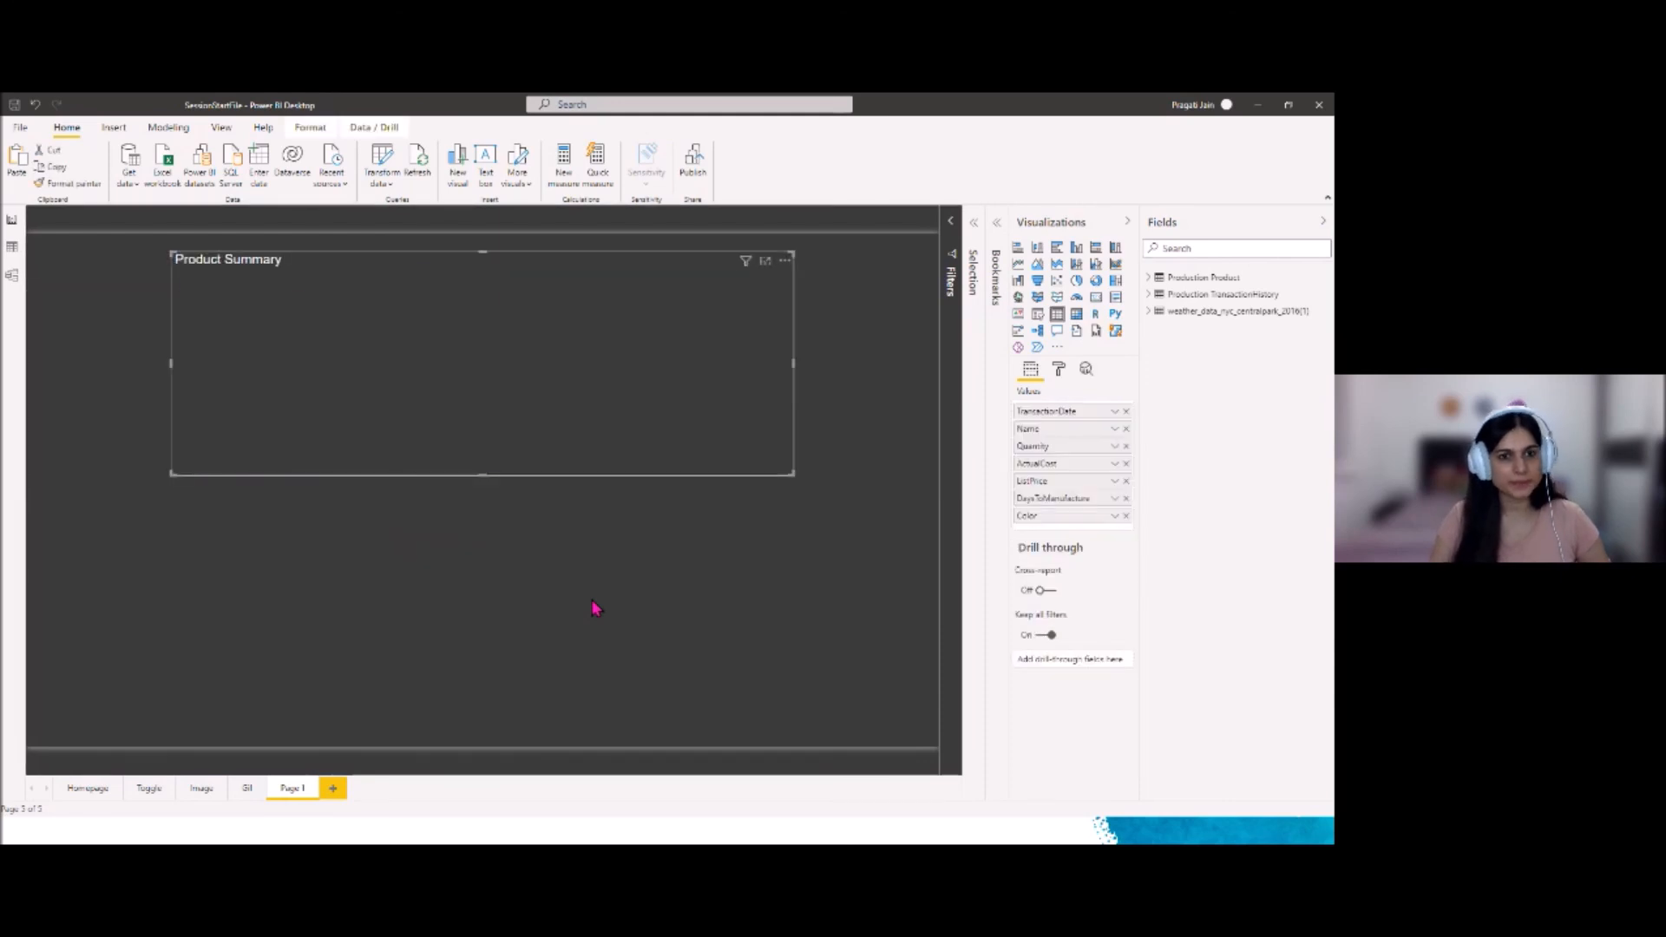
drag(368, 268, 405, 476)
click(974, 241)
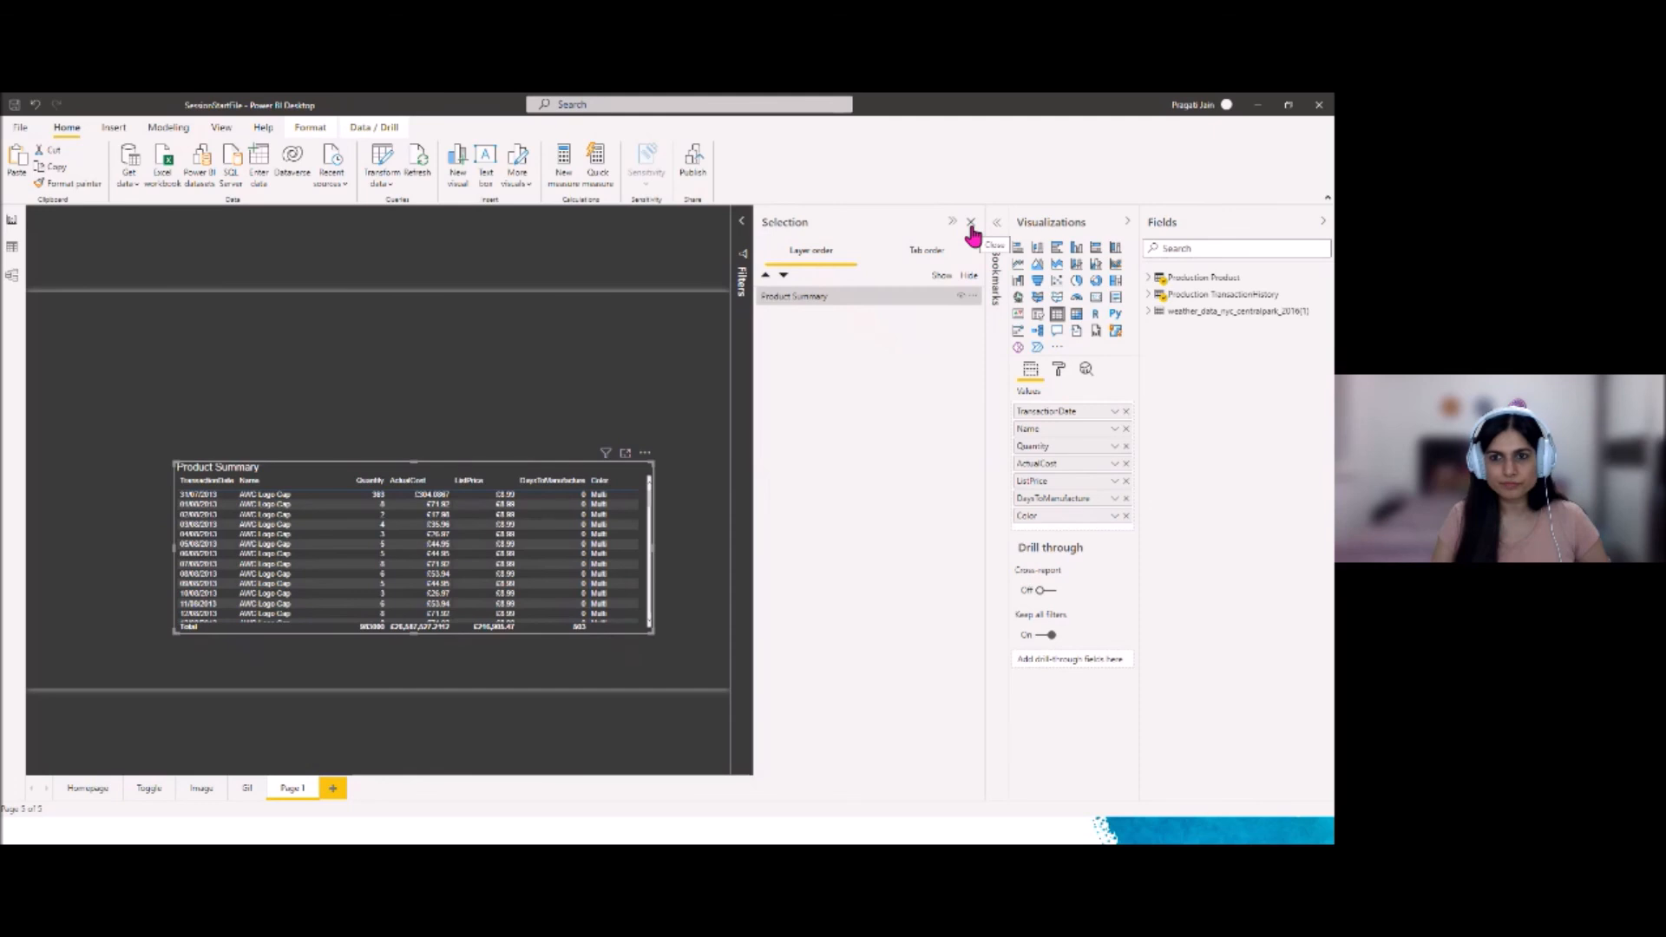
click(952, 223)
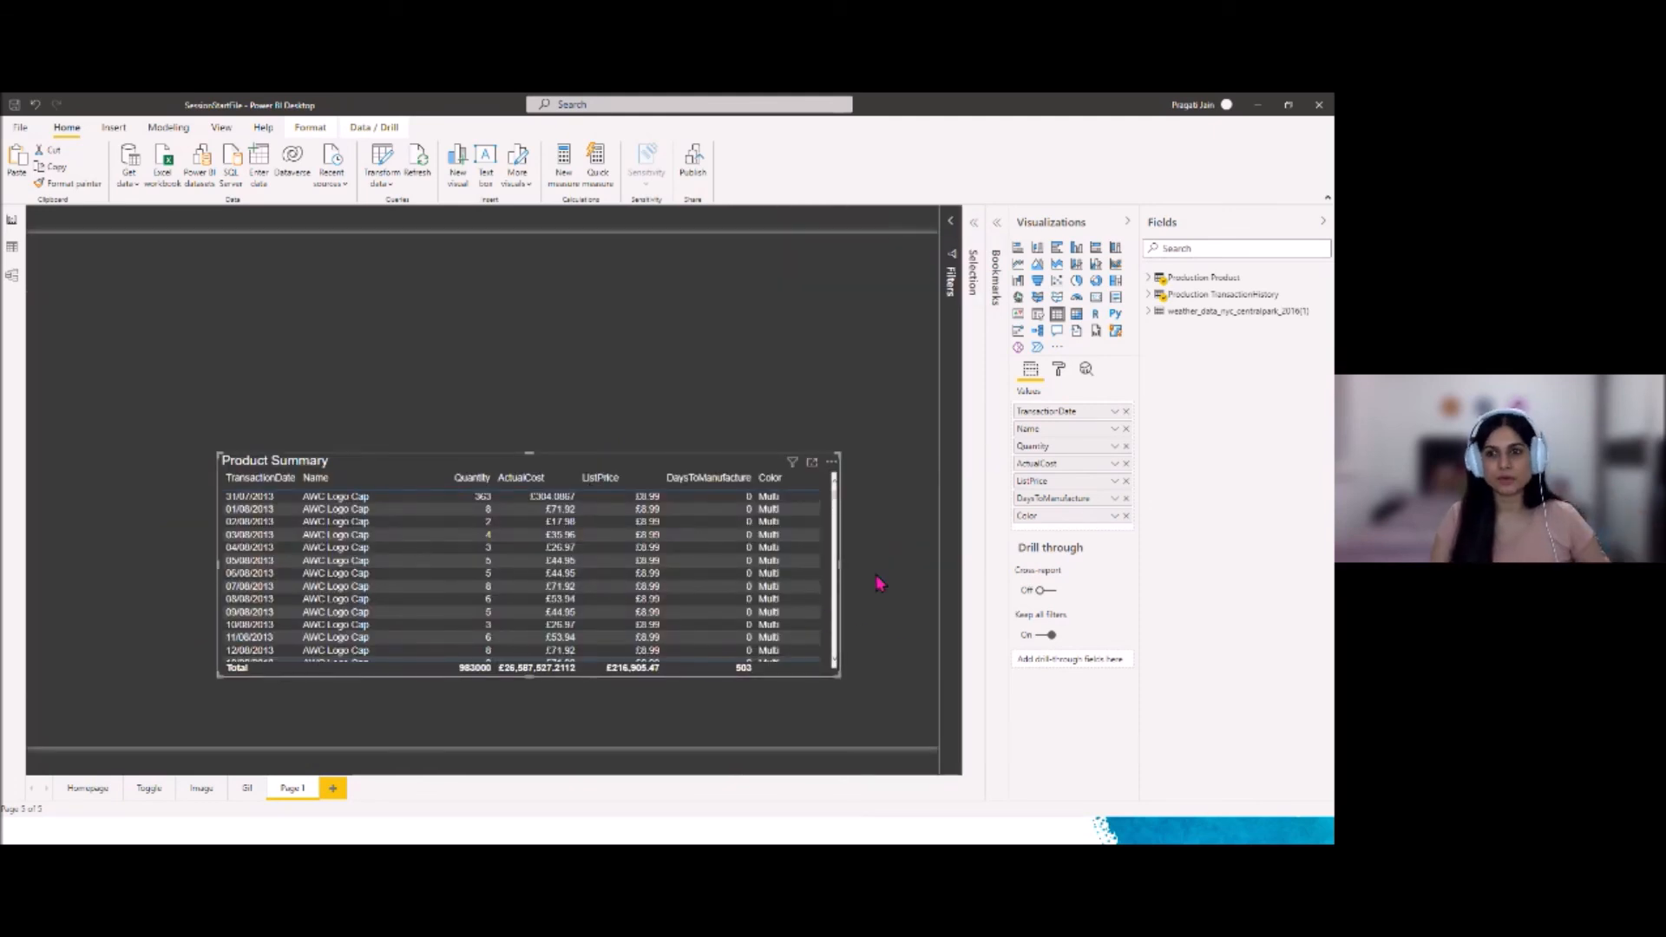
click(973, 230)
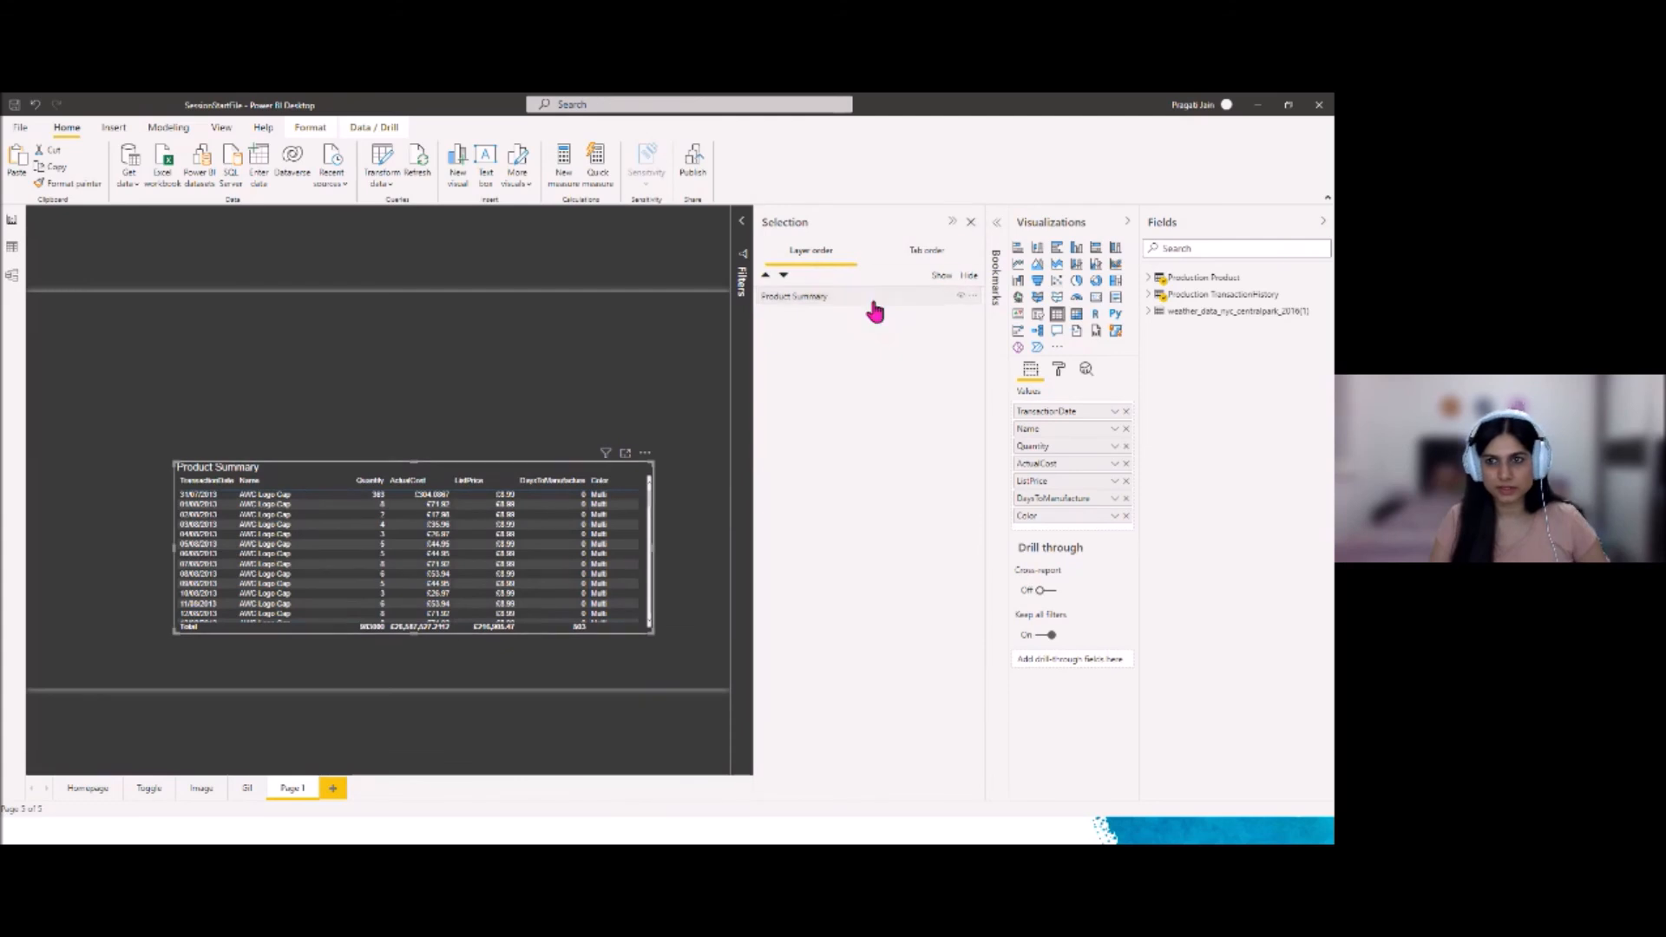
click(953, 223)
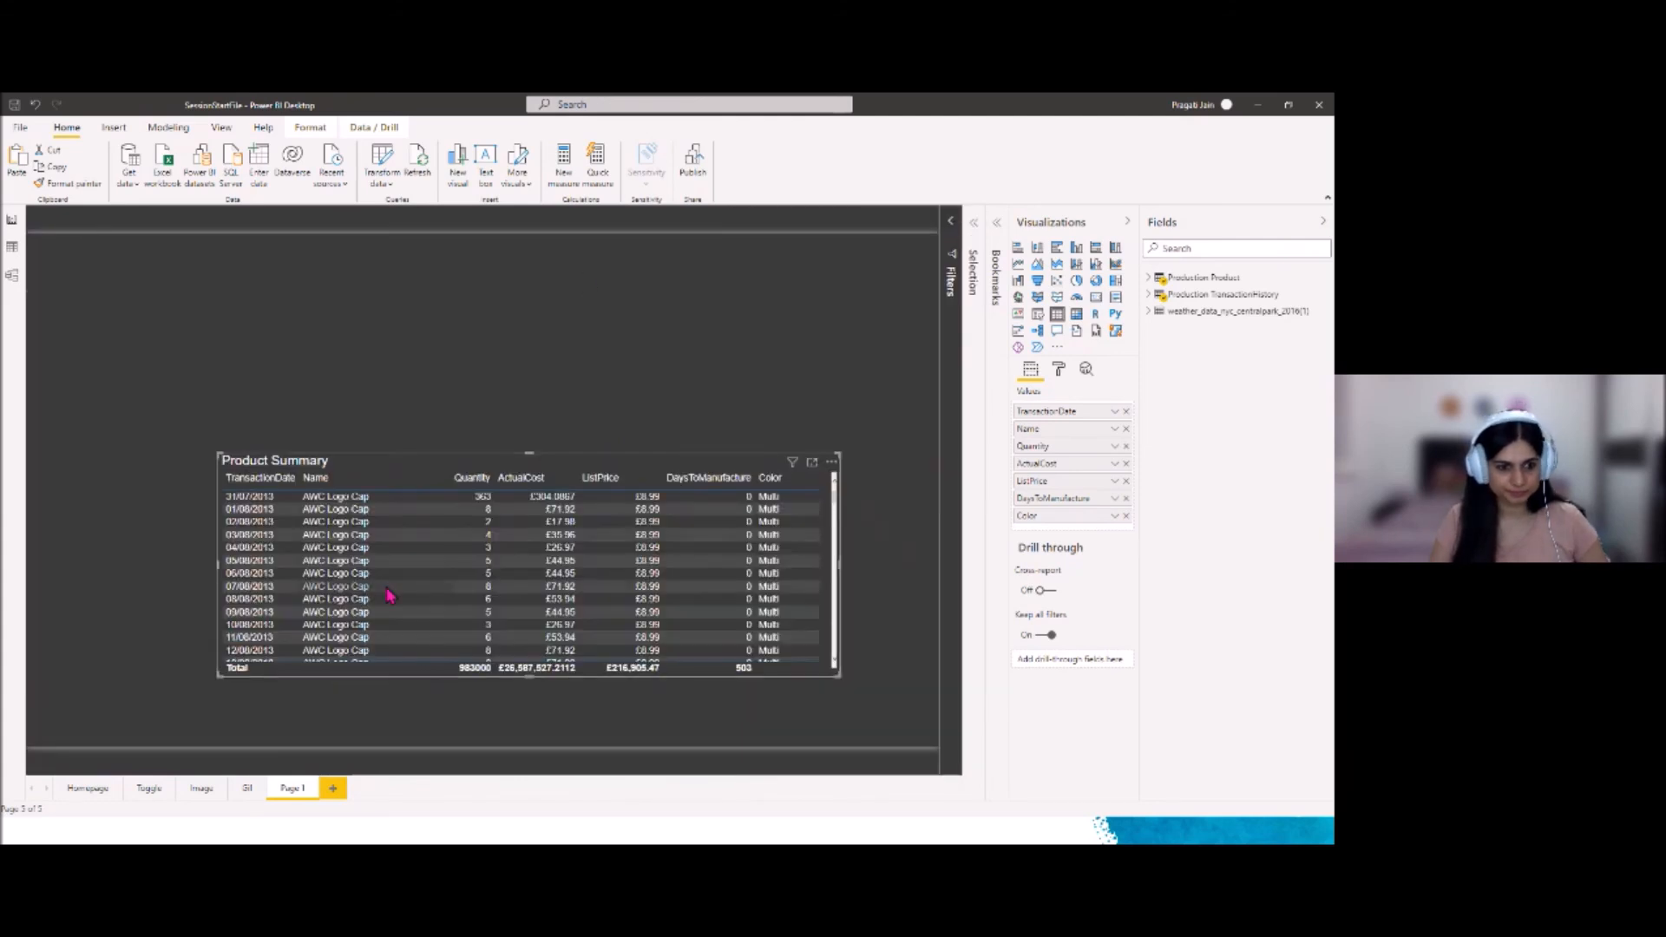
Remove TransactionDate from the Product Summary table, narrow the table to fit its columns, and place it in the page's lower-right area
click(1126, 412)
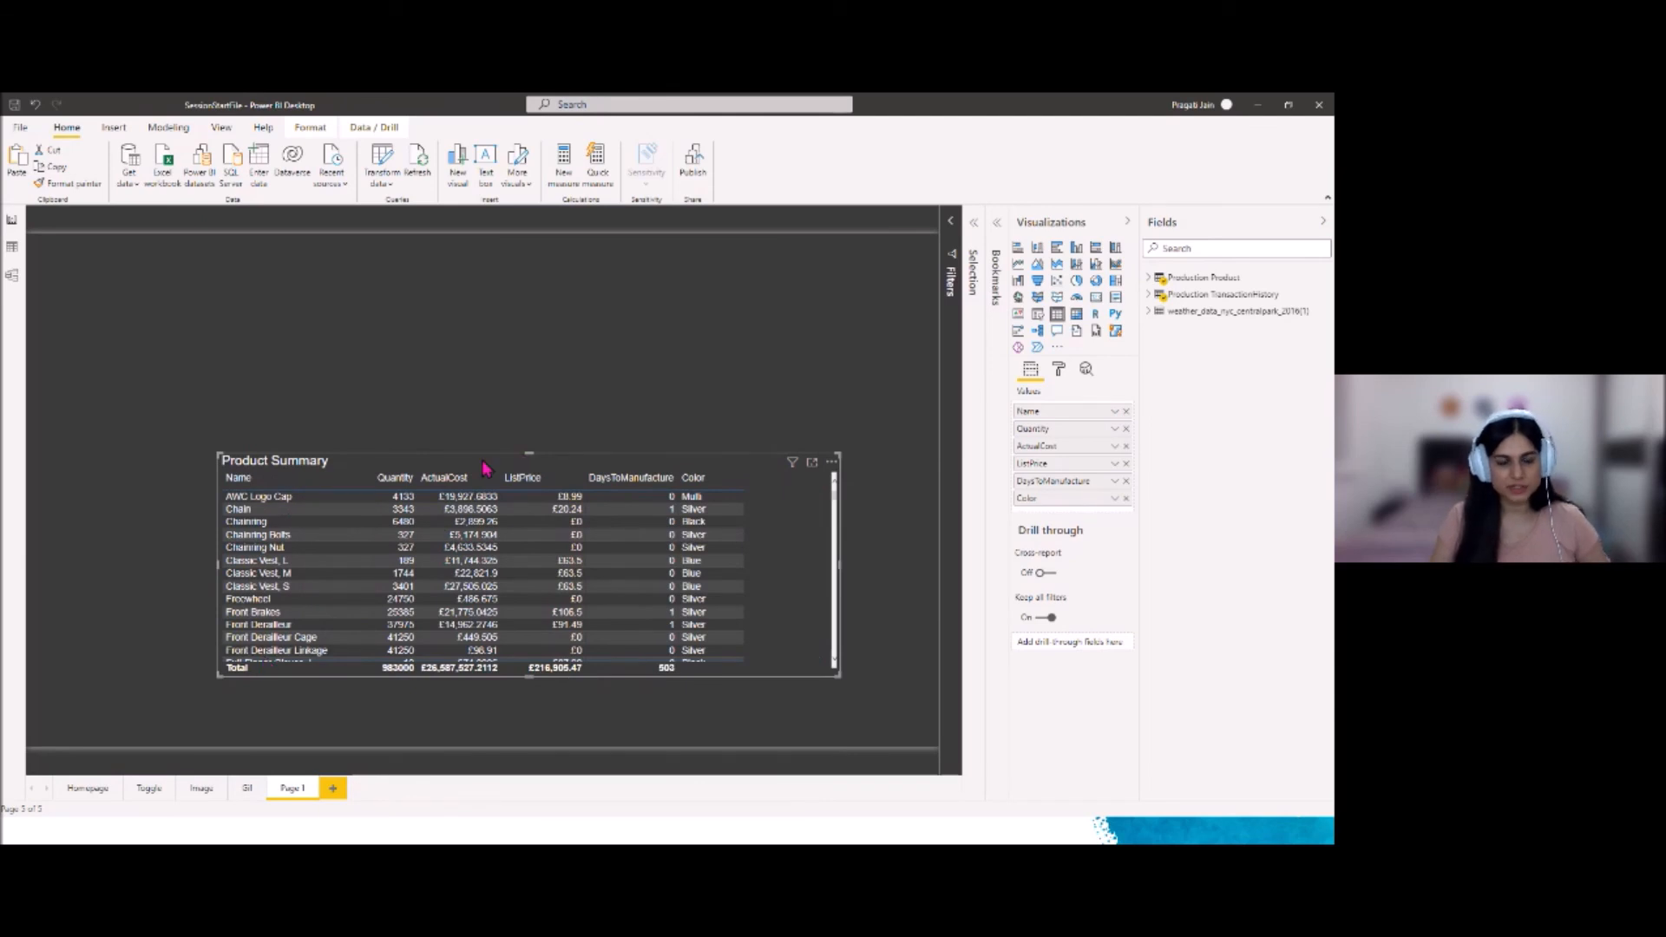
drag(483, 464, 536, 492)
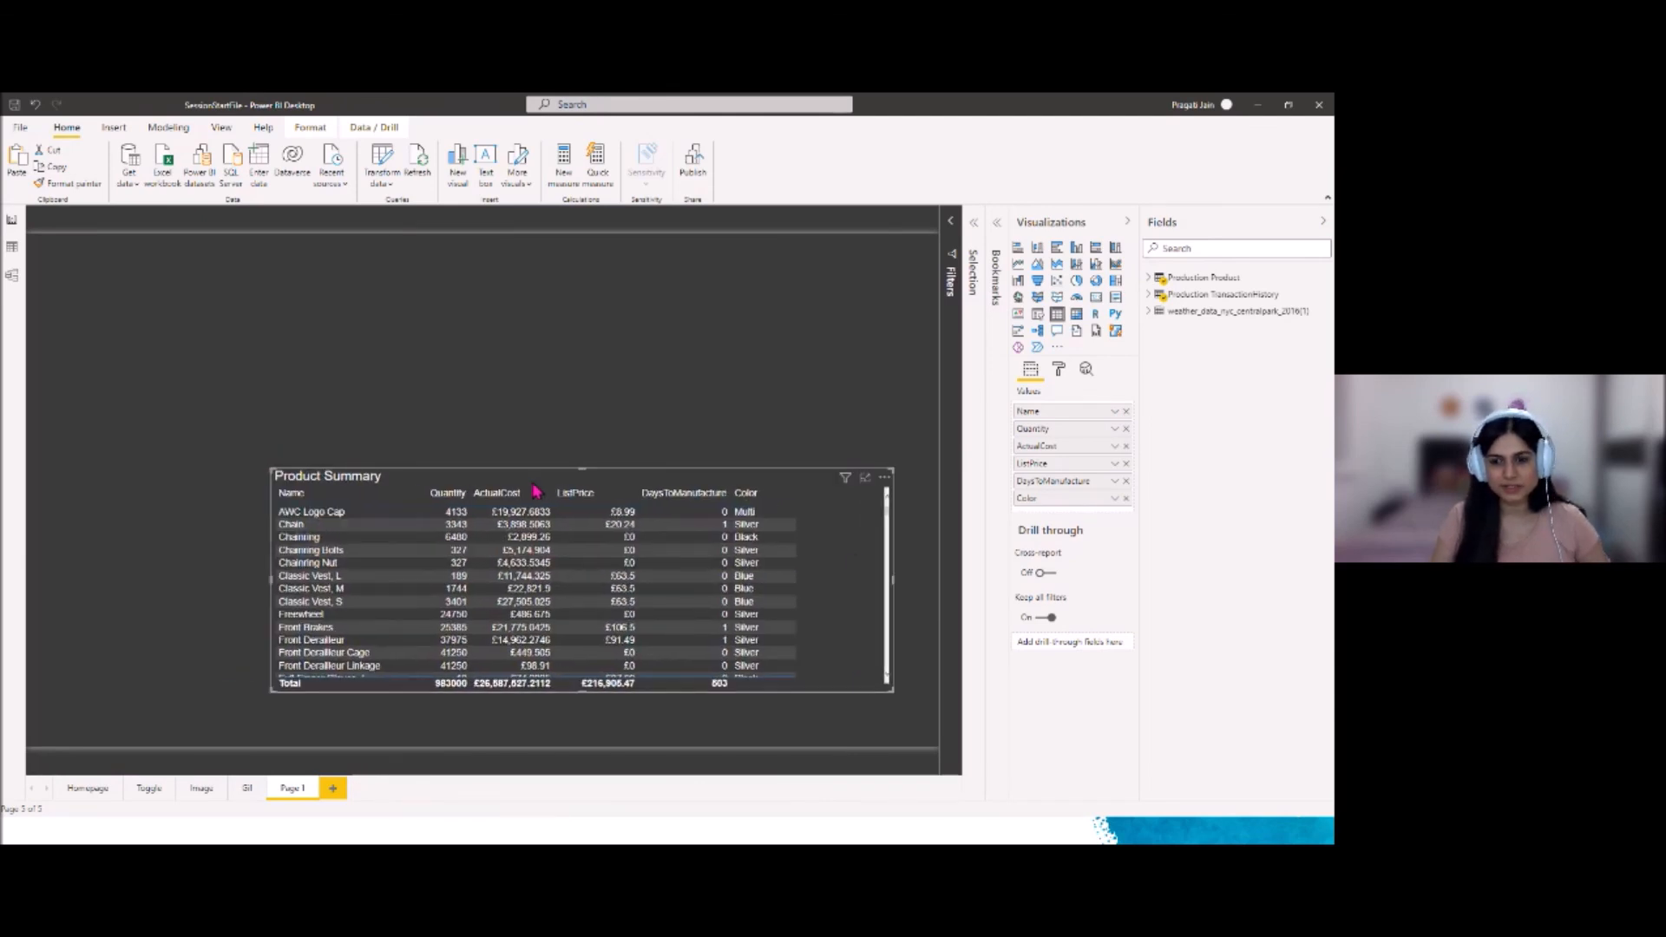
drag(893, 592, 822, 588)
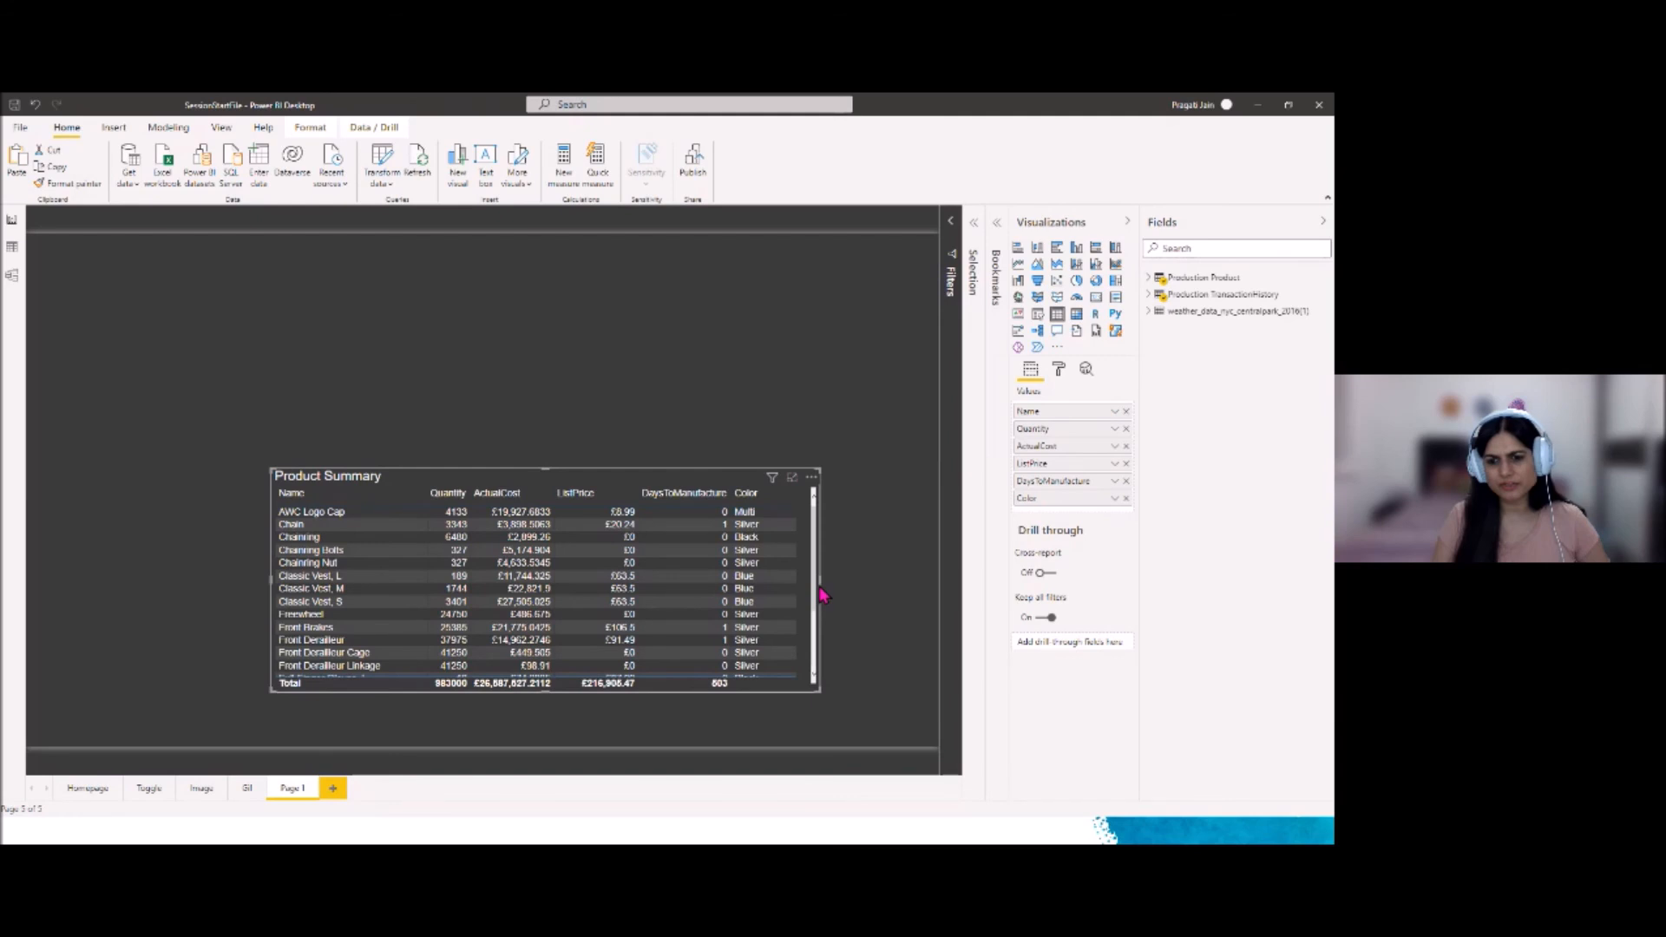
drag(800, 697, 863, 695)
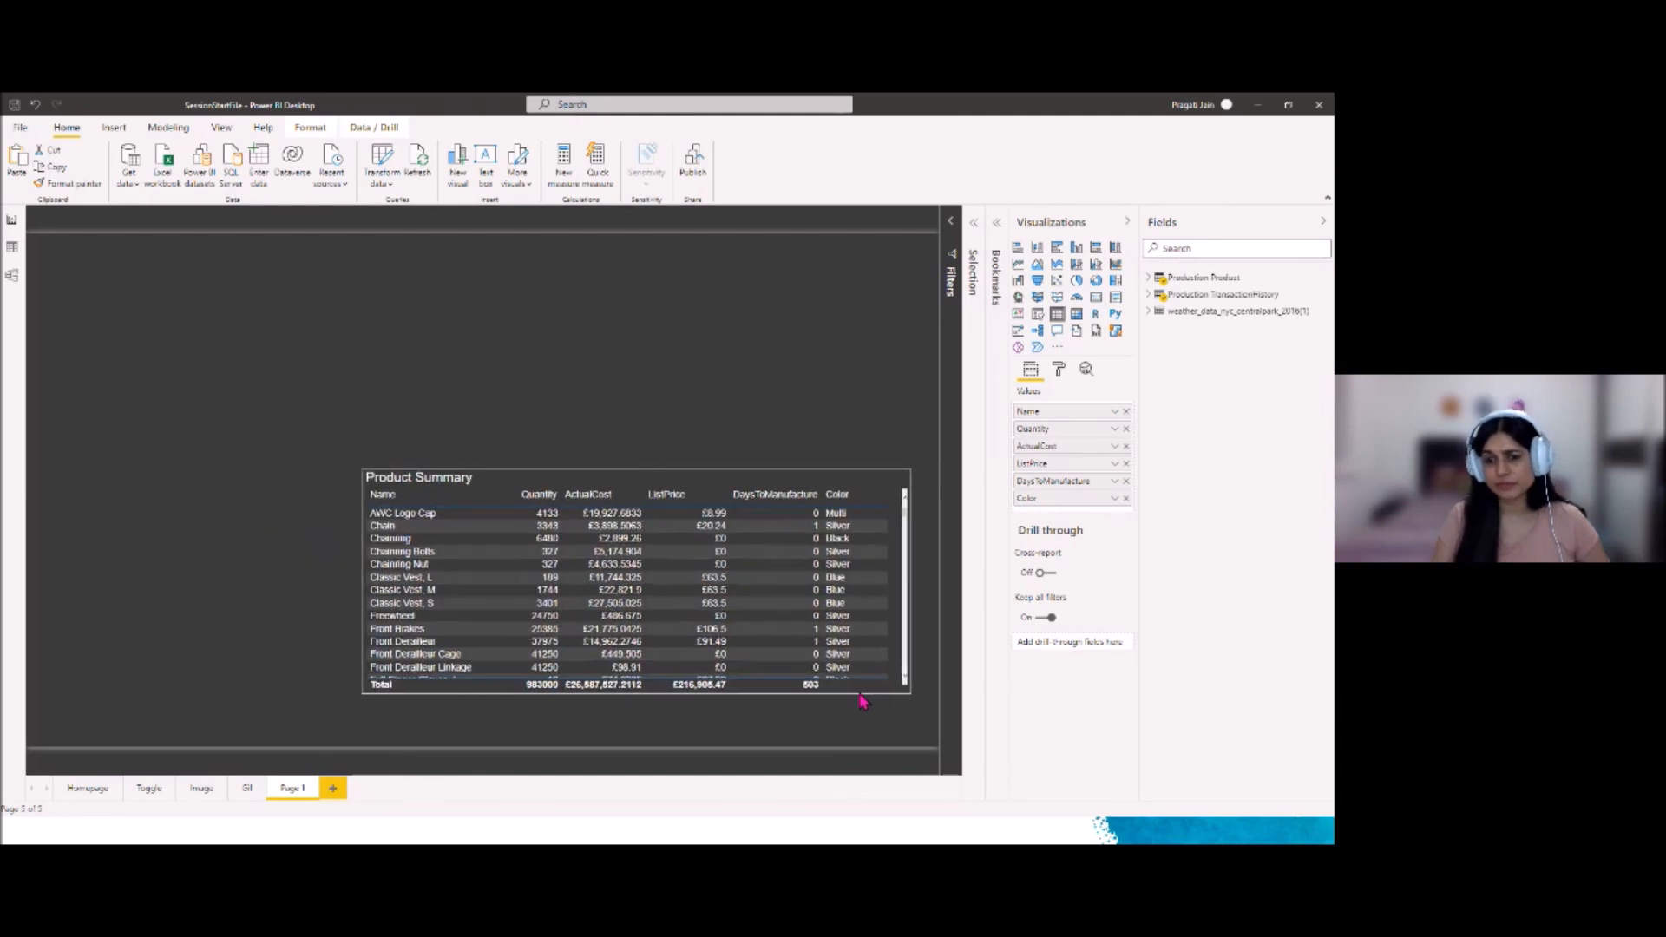
Duplicate the Product Summary table and place the copy directly above the original, trimming its upper edge slightly
click(824, 366)
click(657, 479)
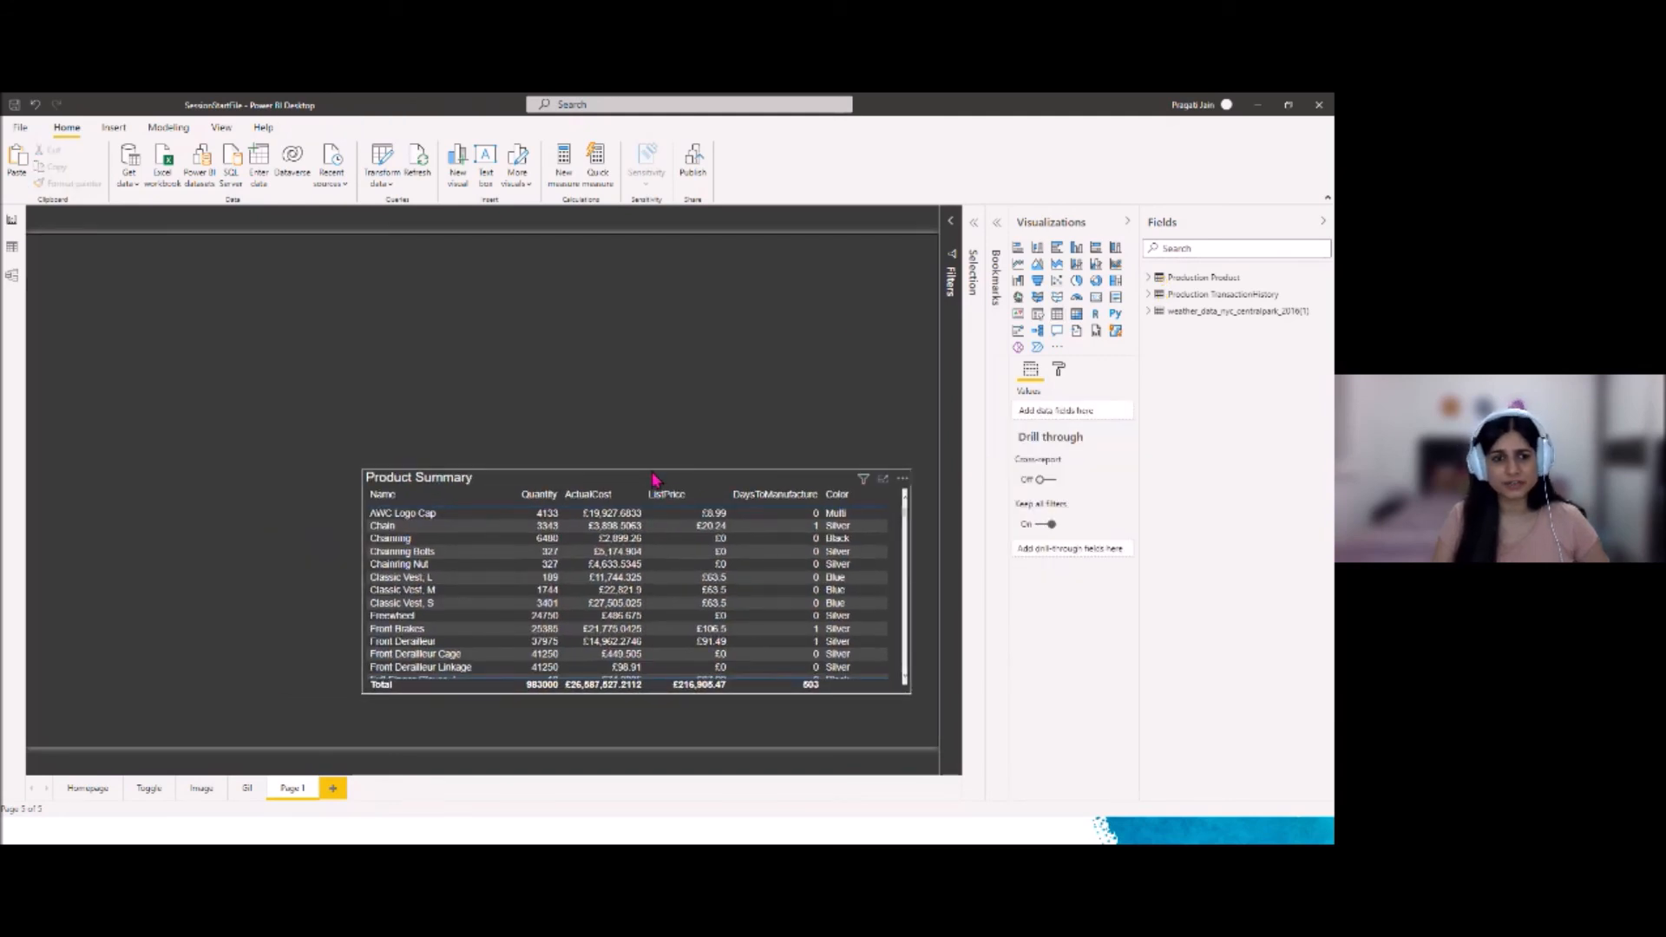
drag(654, 479, 556, 245)
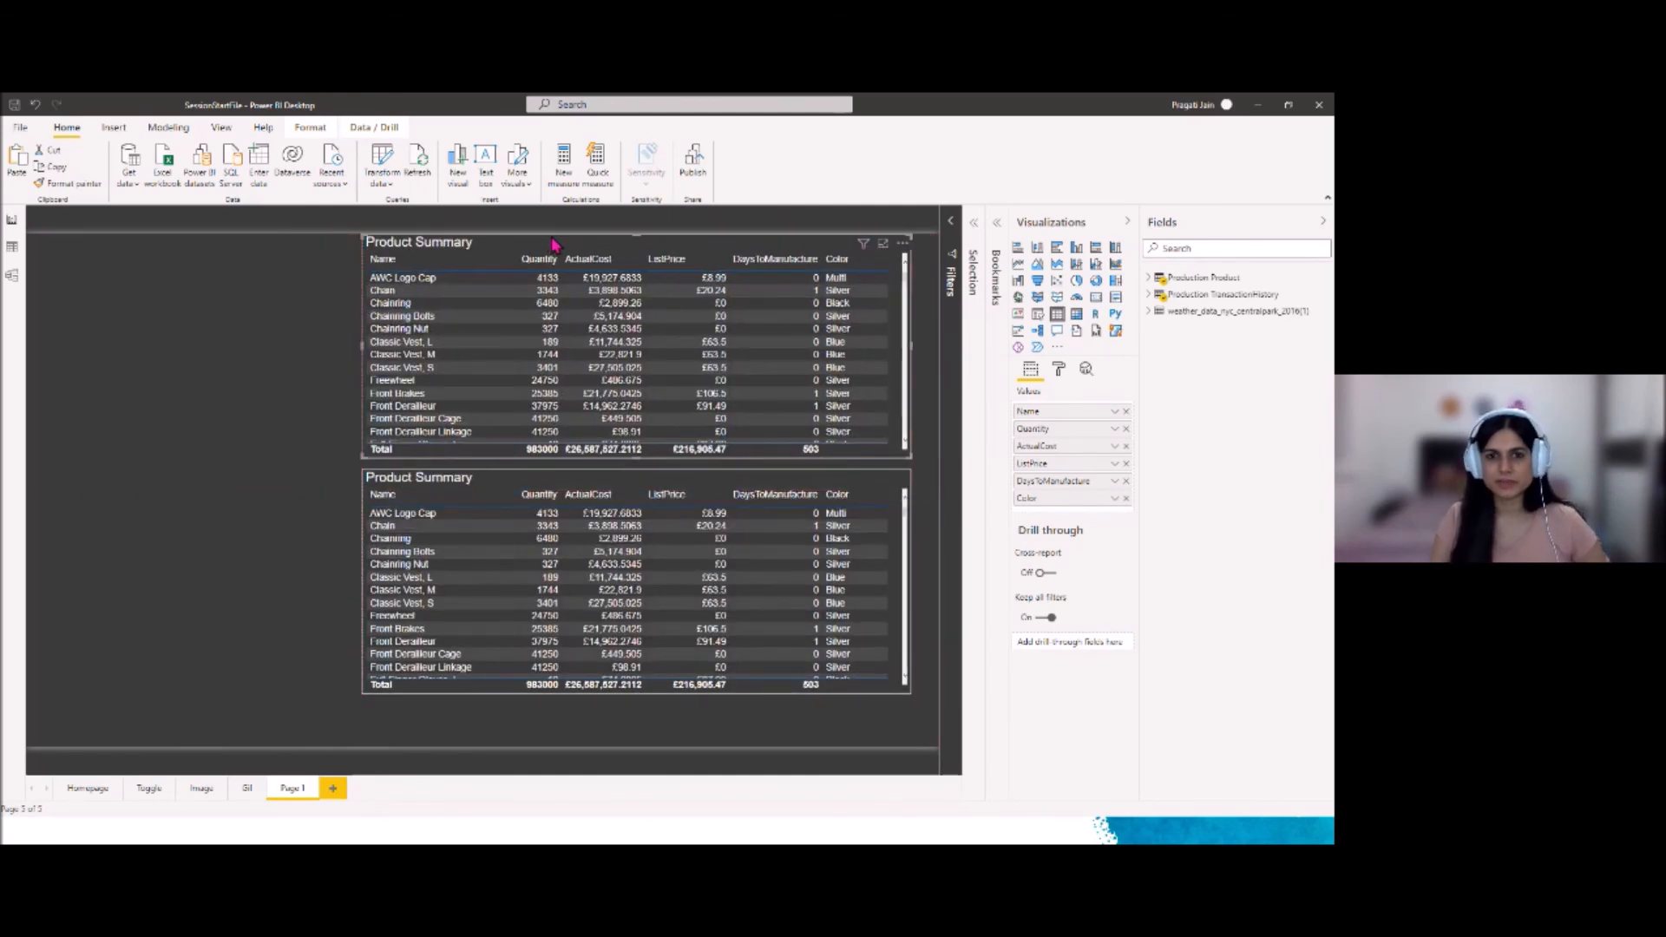
drag(636, 234, 636, 247)
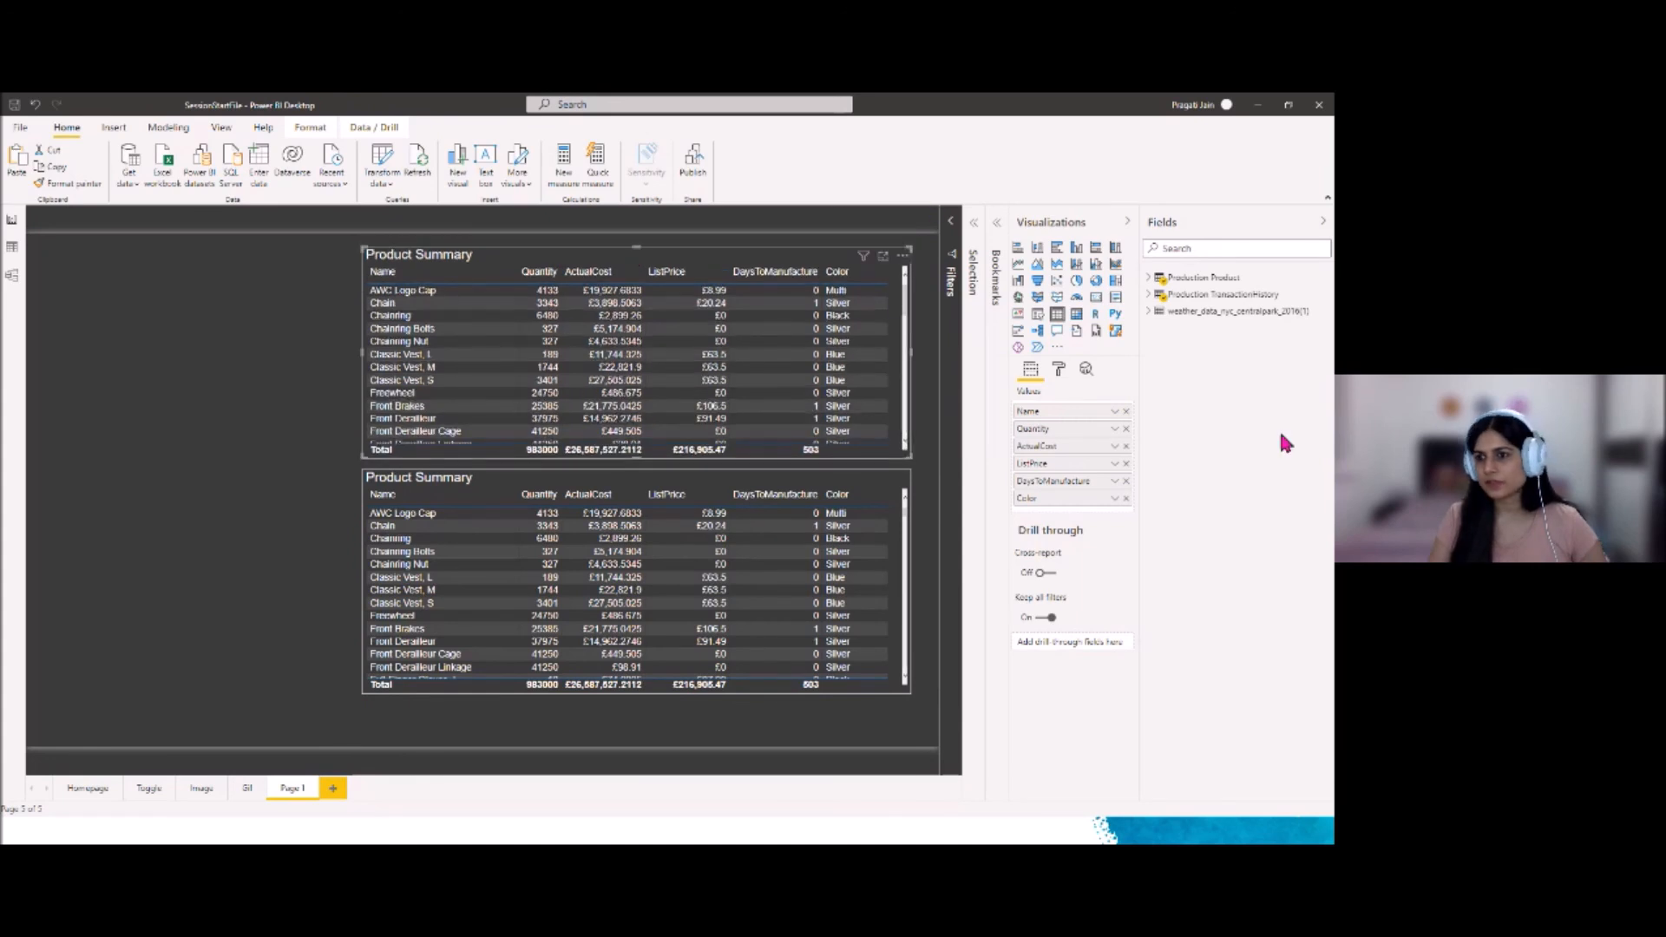
Add TransactionDate from Production TransactionHistory as the first field of the upper Product Summary copy and convert that visual to a line chart
click(1147, 297)
drag(1222, 412, 1089, 409)
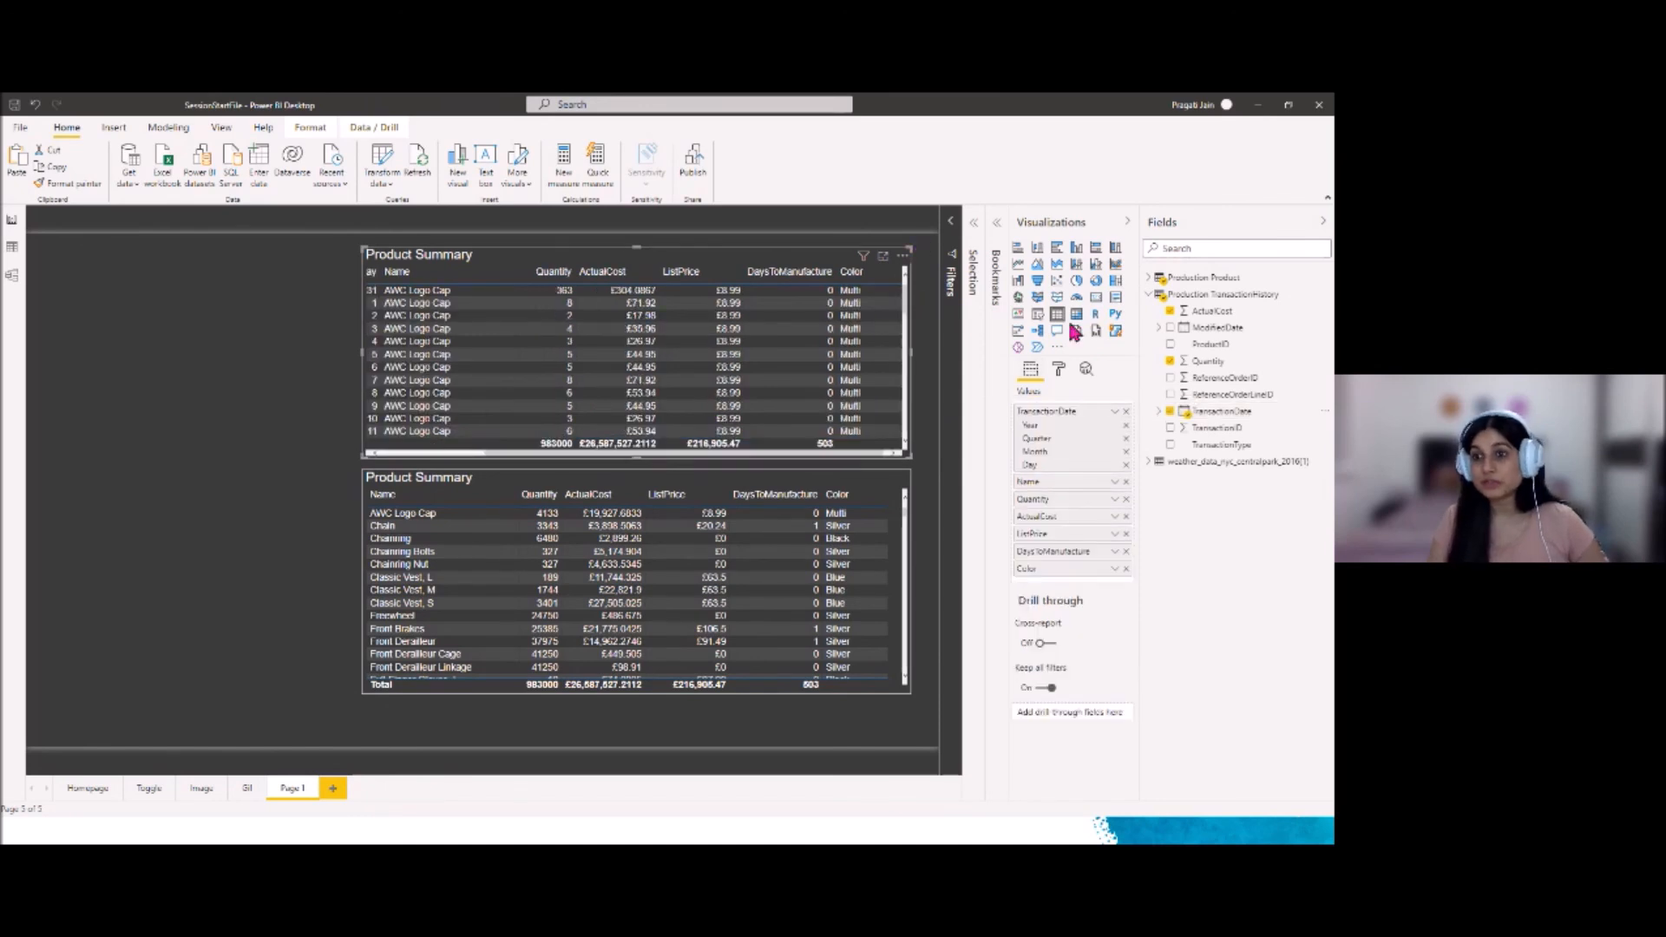
click(1020, 264)
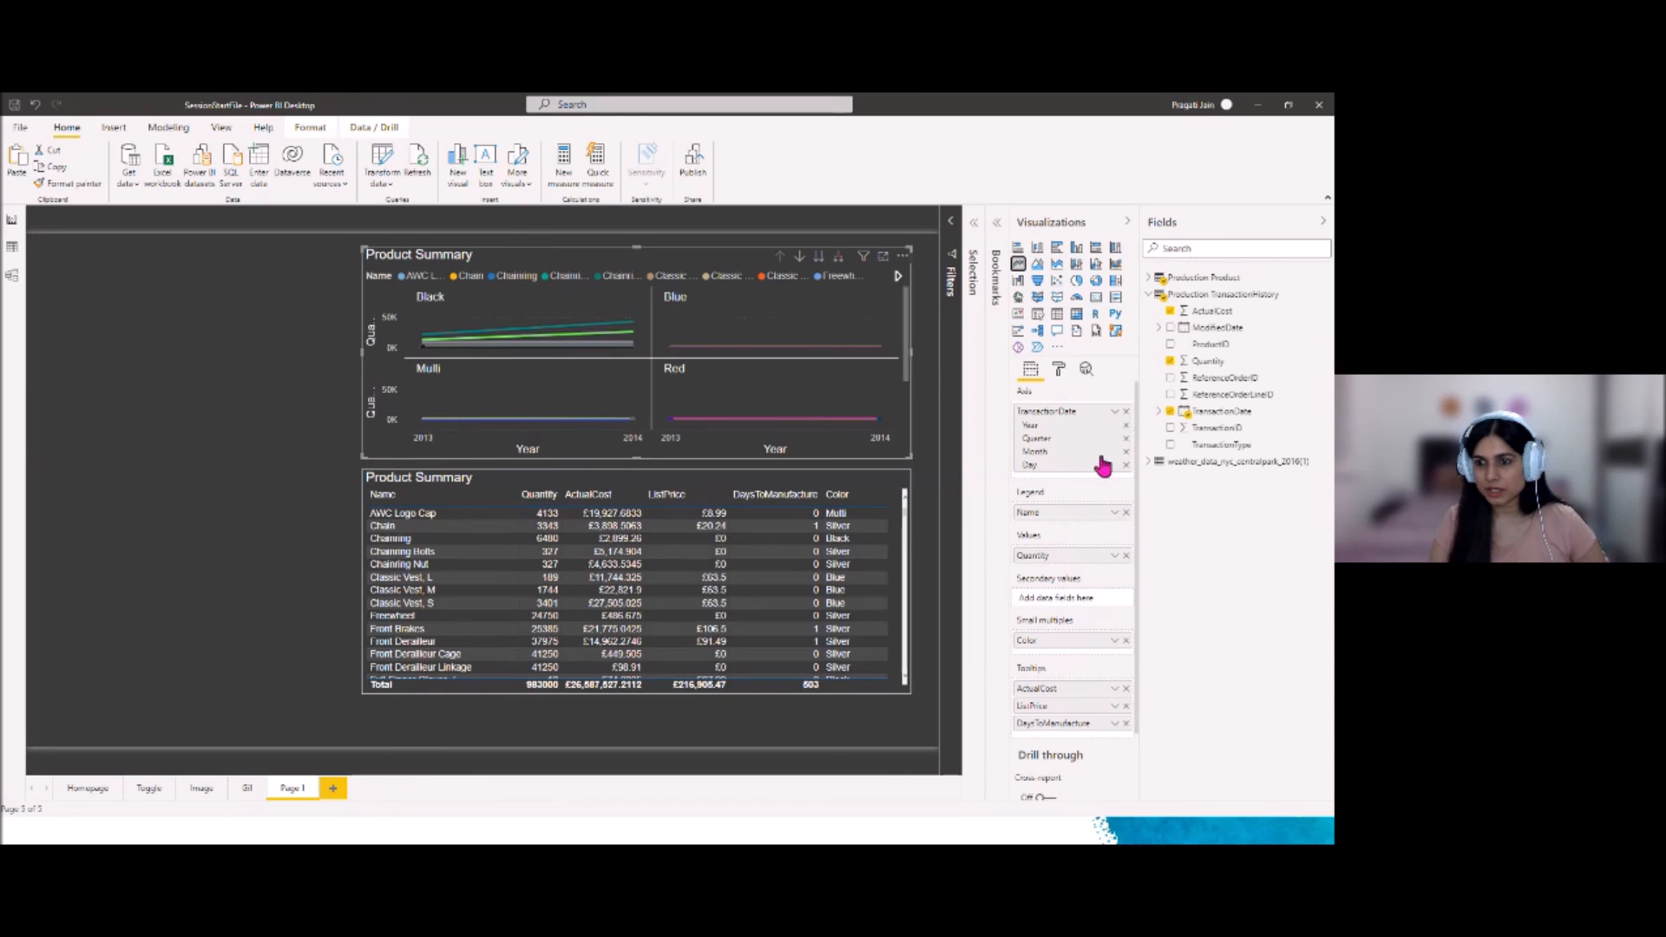
Reduce the line chart's TransactionDate hierarchy to Year and Month, expanded to month level, and remove Color from its small multiples
click(1126, 438)
click(1126, 451)
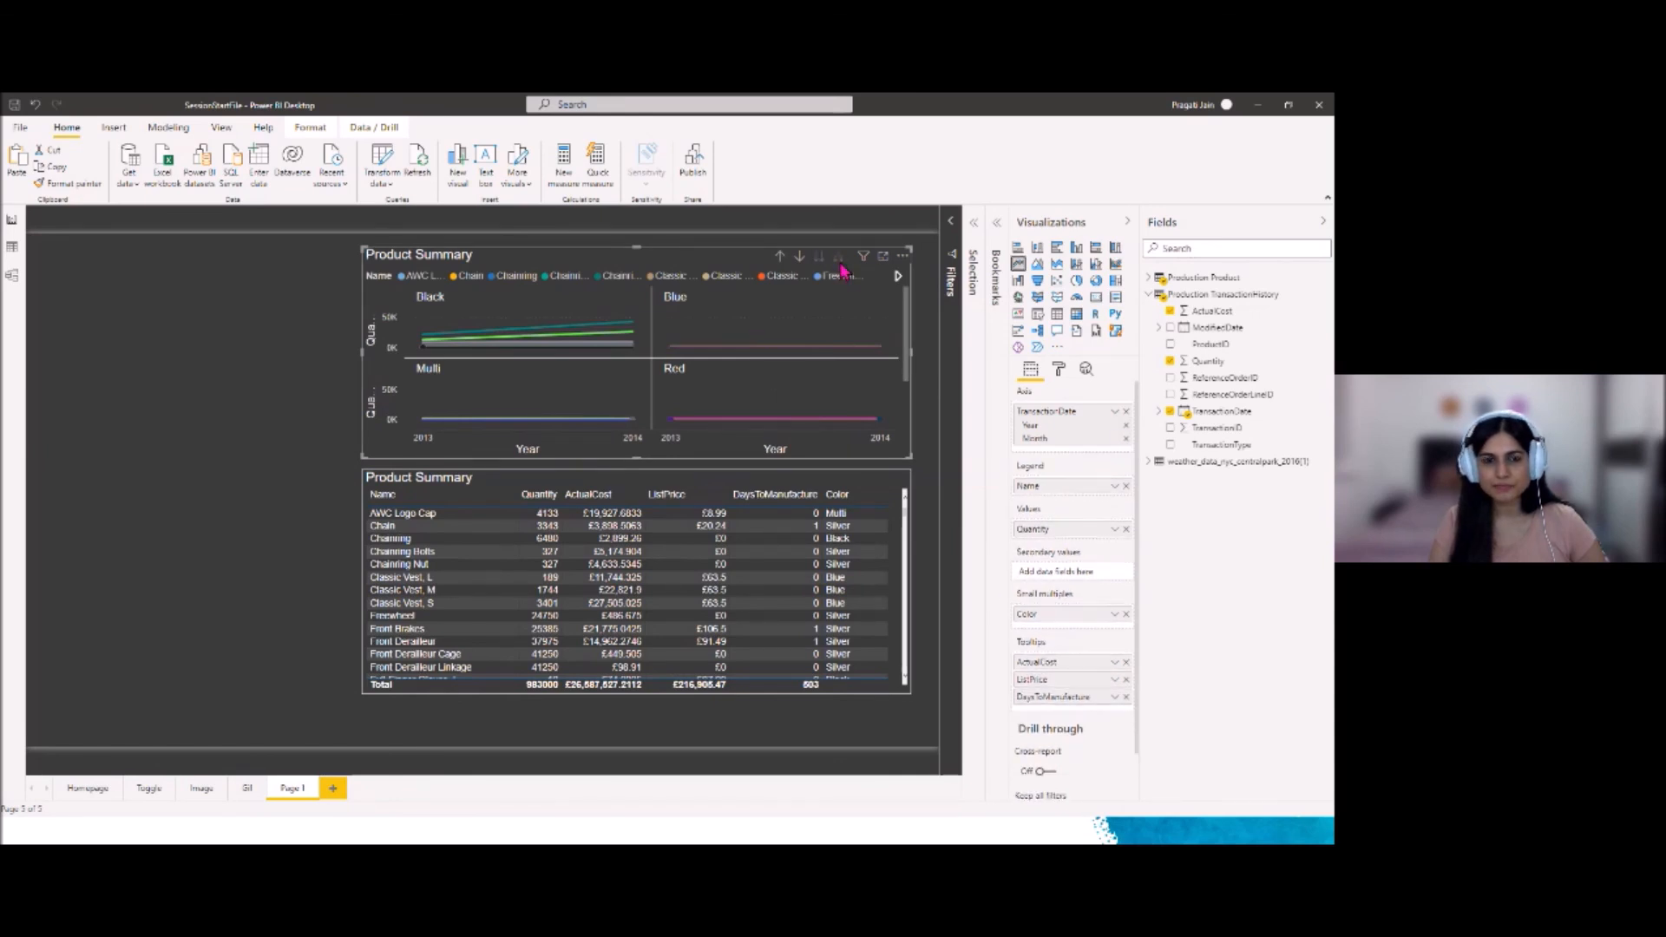
click(1125, 613)
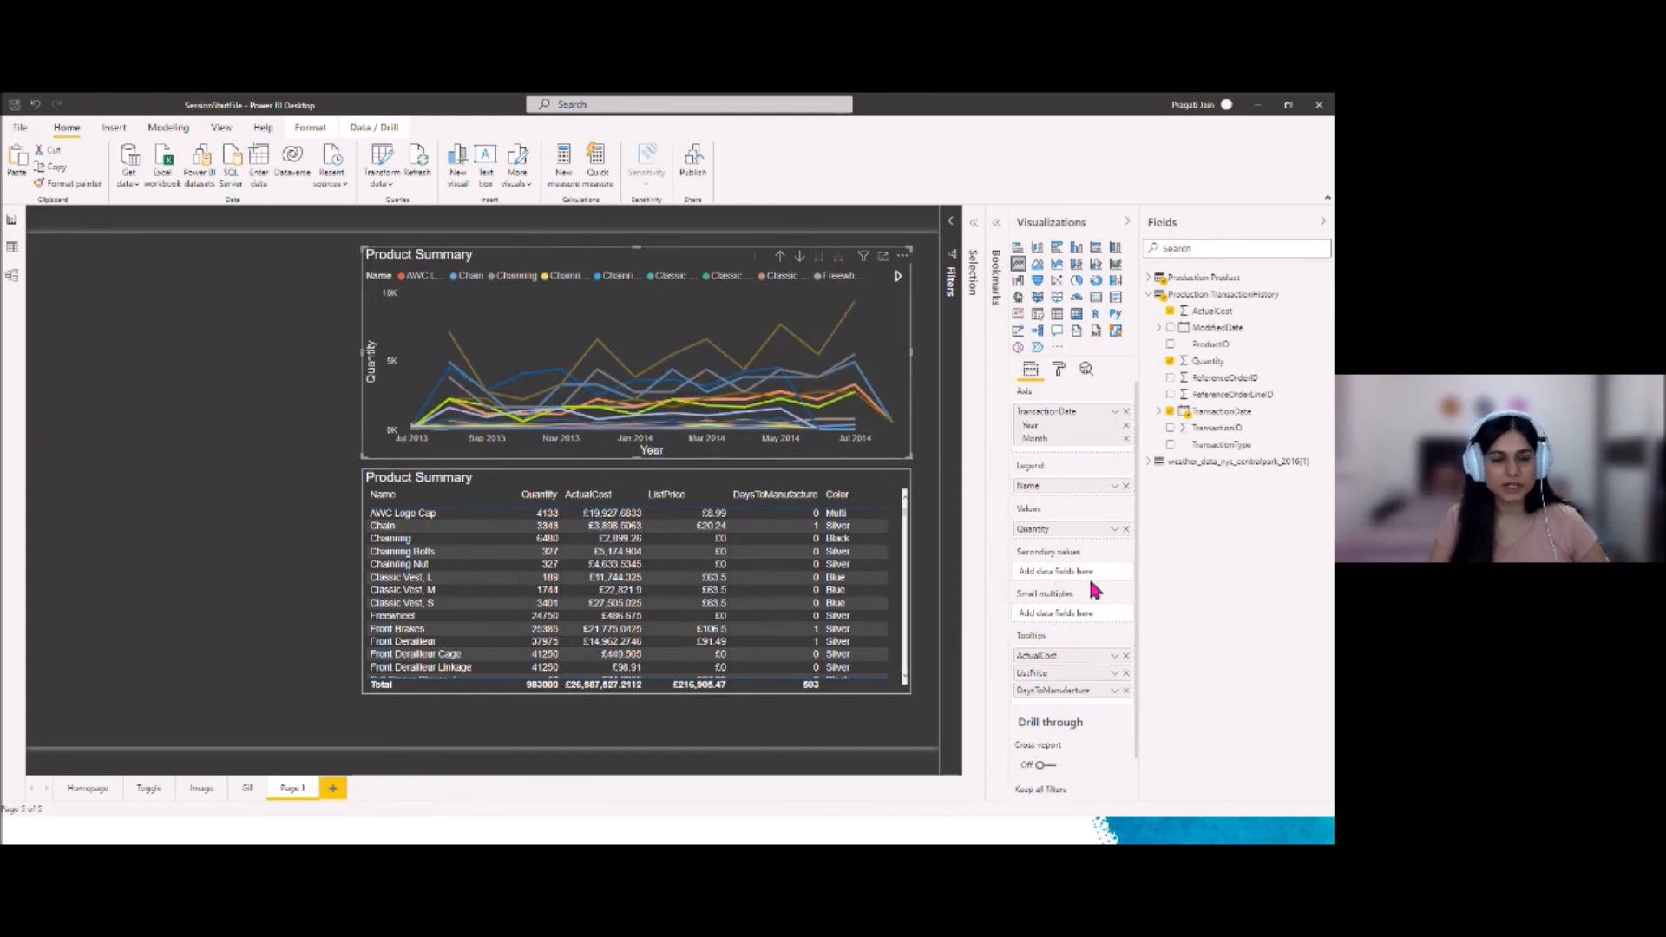
click(282, 419)
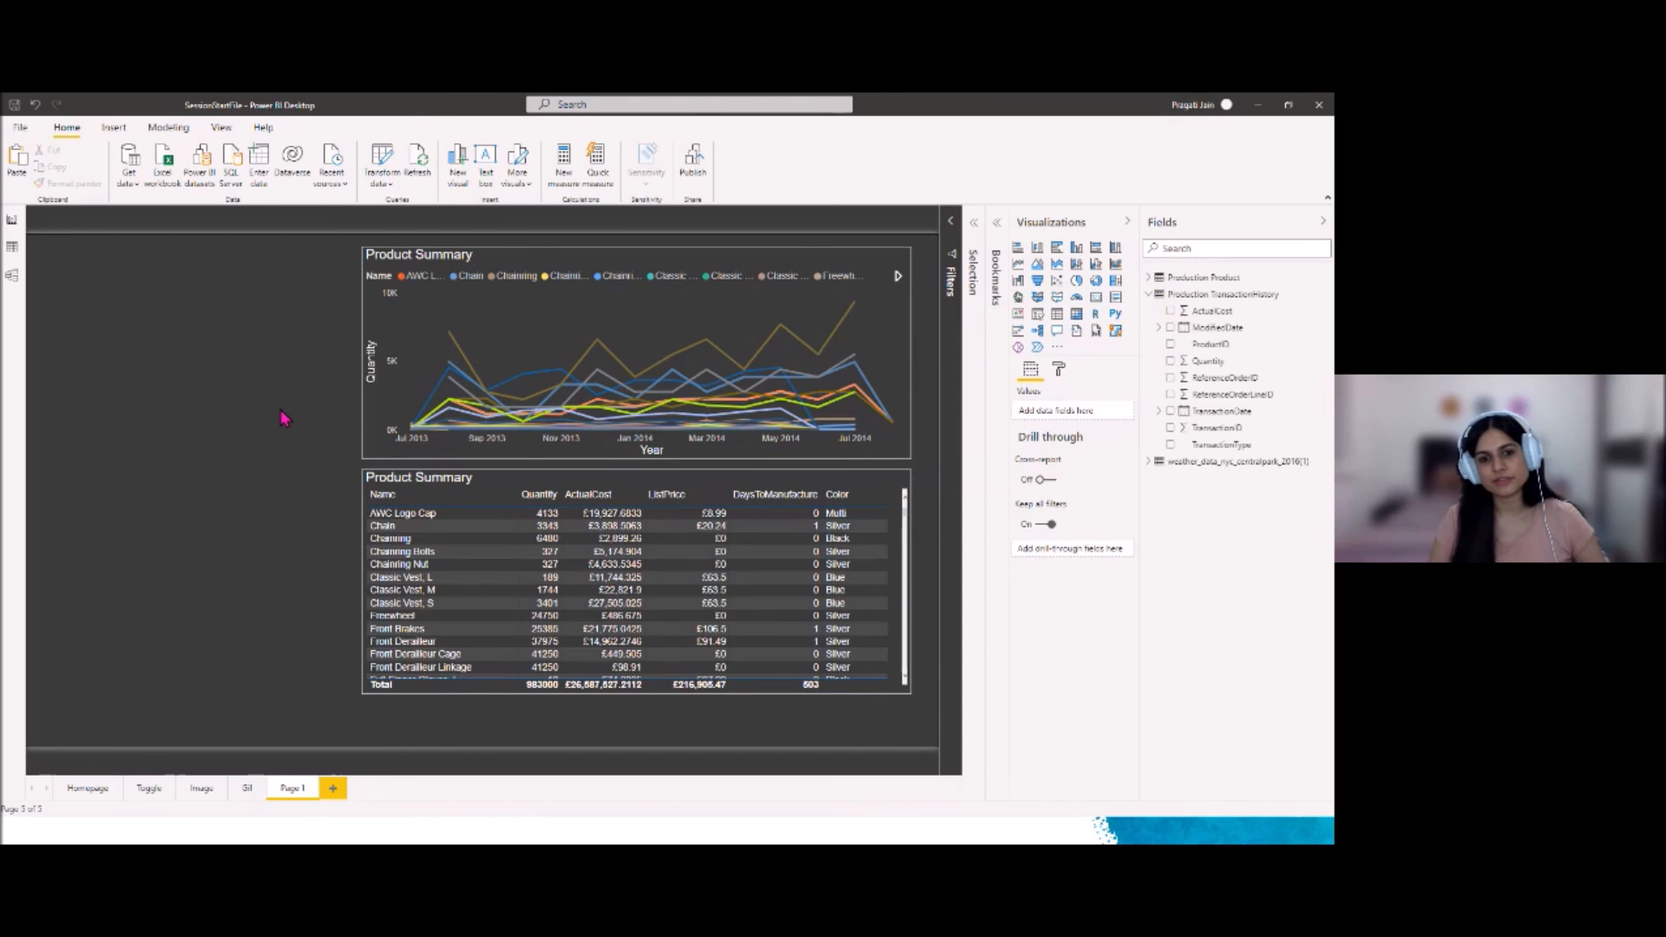
Rename Page 1 as Summary
right_click(284, 791)
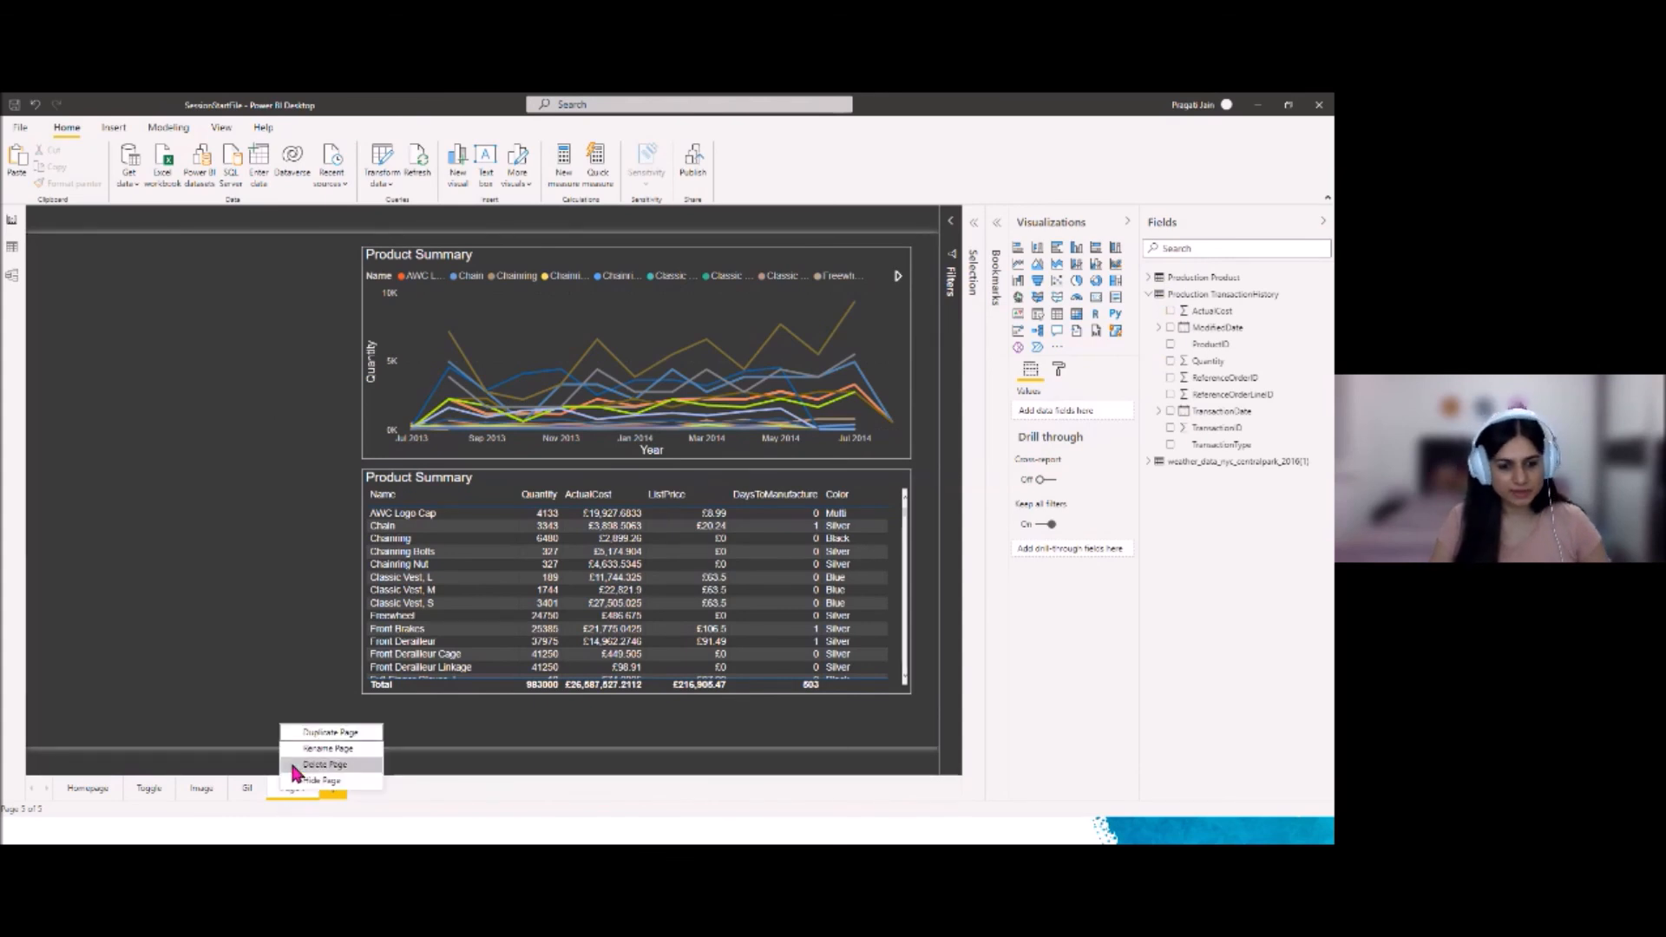
click(293, 757)
text(Summ)
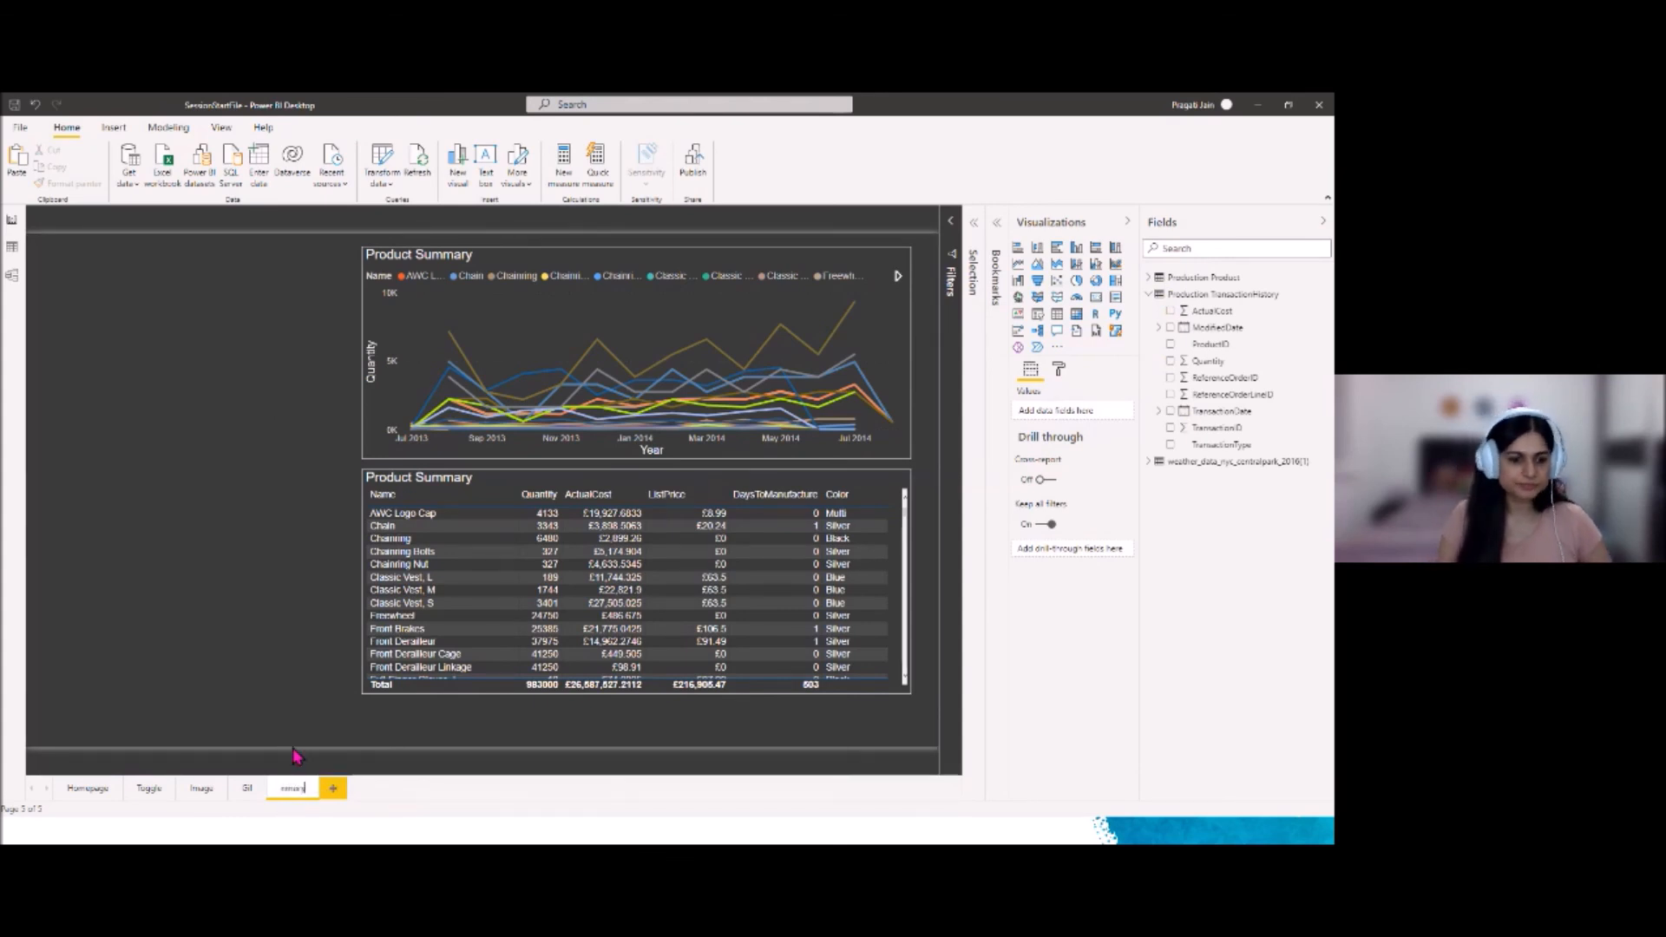
text(ary)
key(Return)
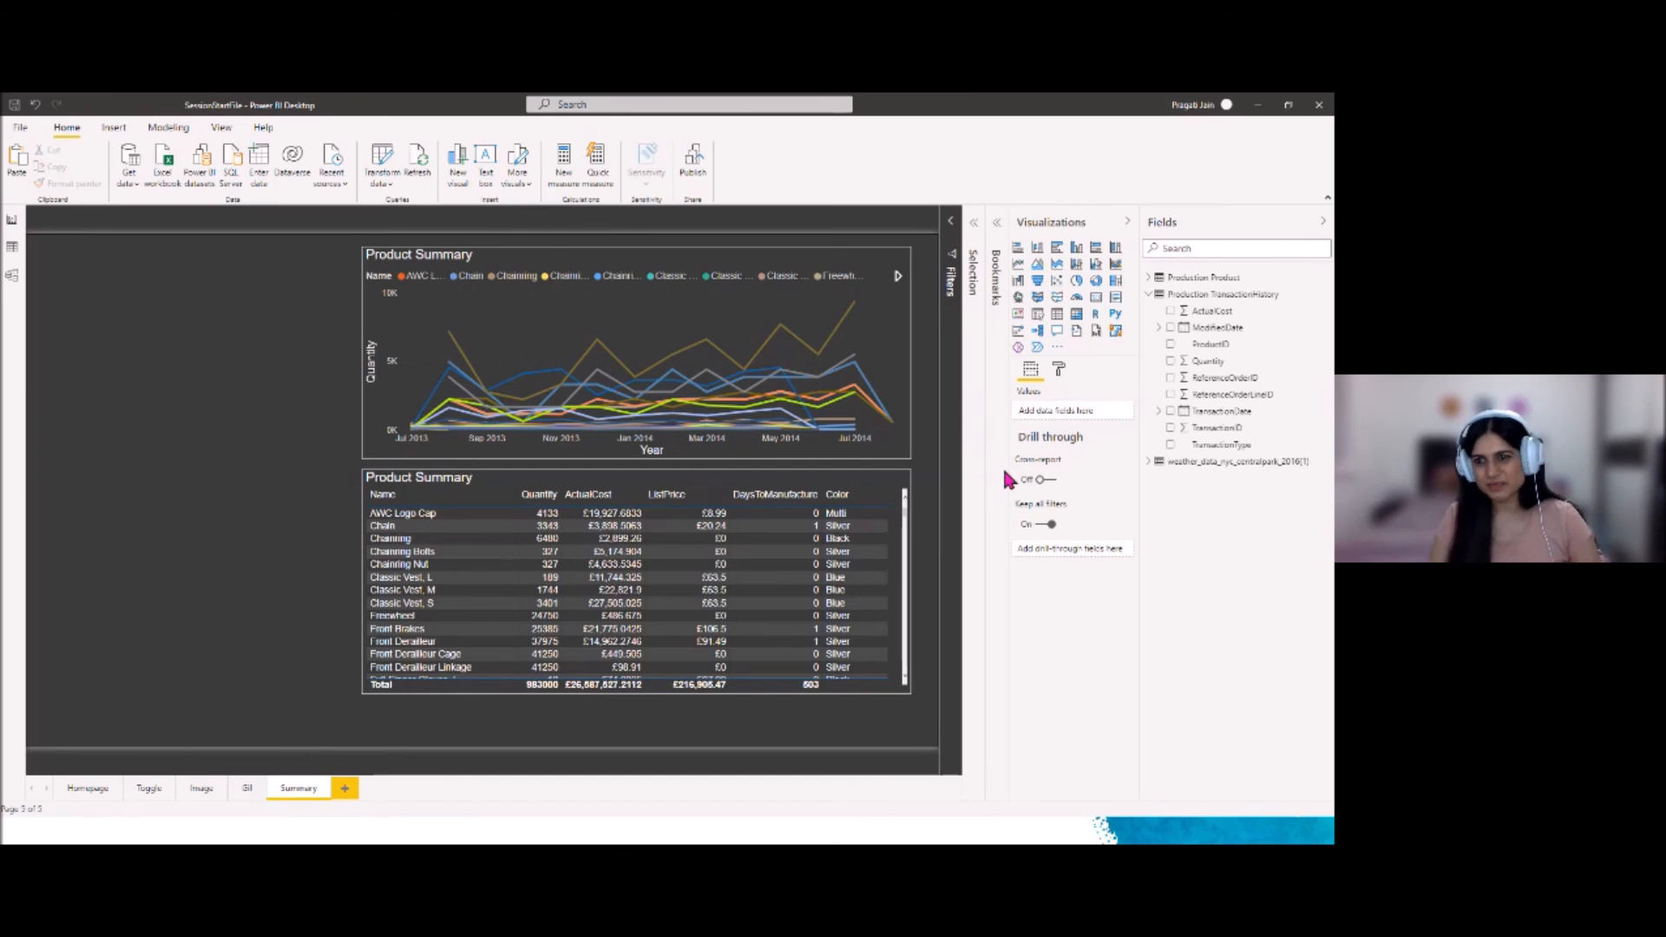
Add a compact slicer for TransactionDate in the empty area beside the line chart
click(1037, 314)
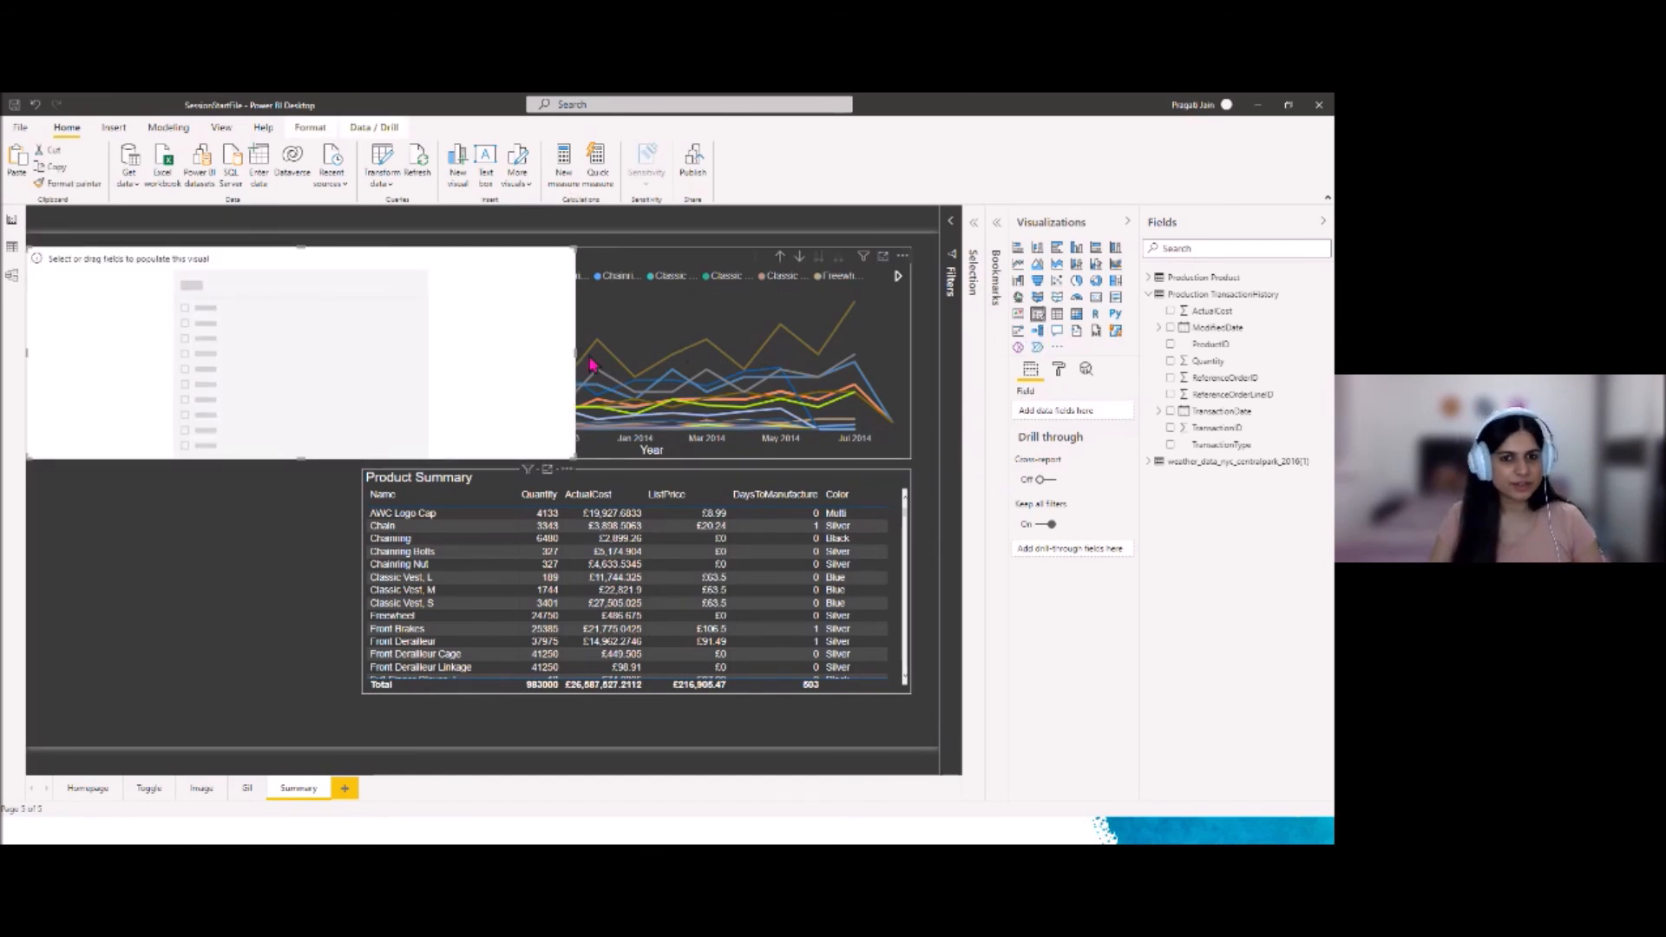
drag(574, 351, 237, 359)
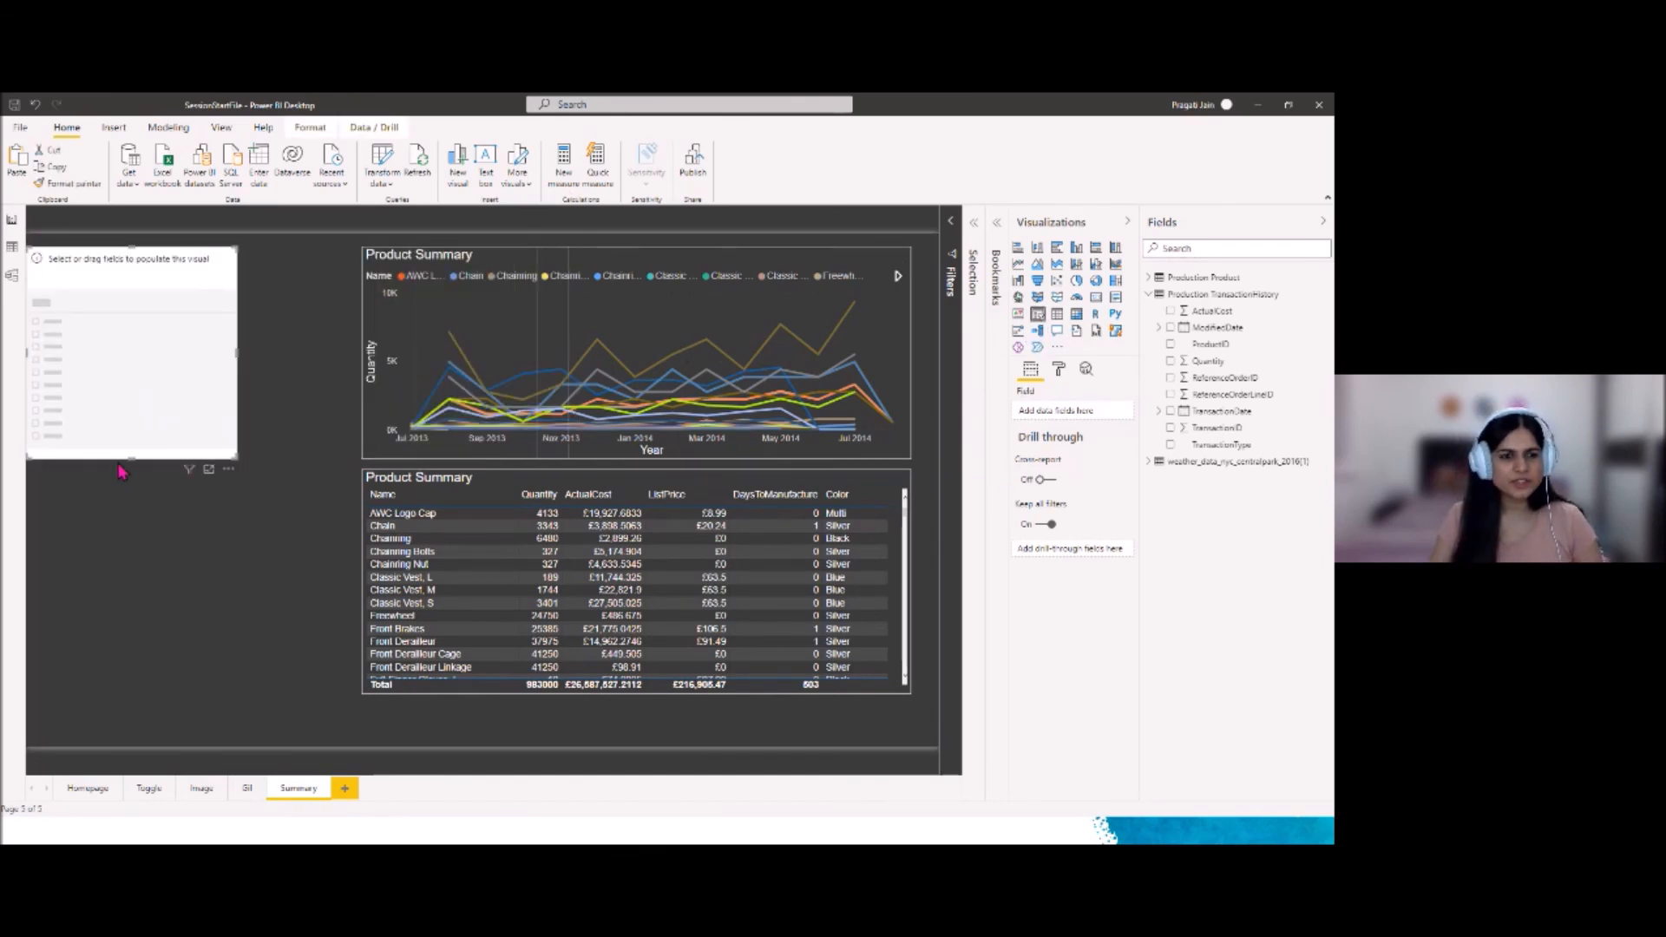
drag(130, 453, 171, 303)
drag(1222, 412, 1063, 409)
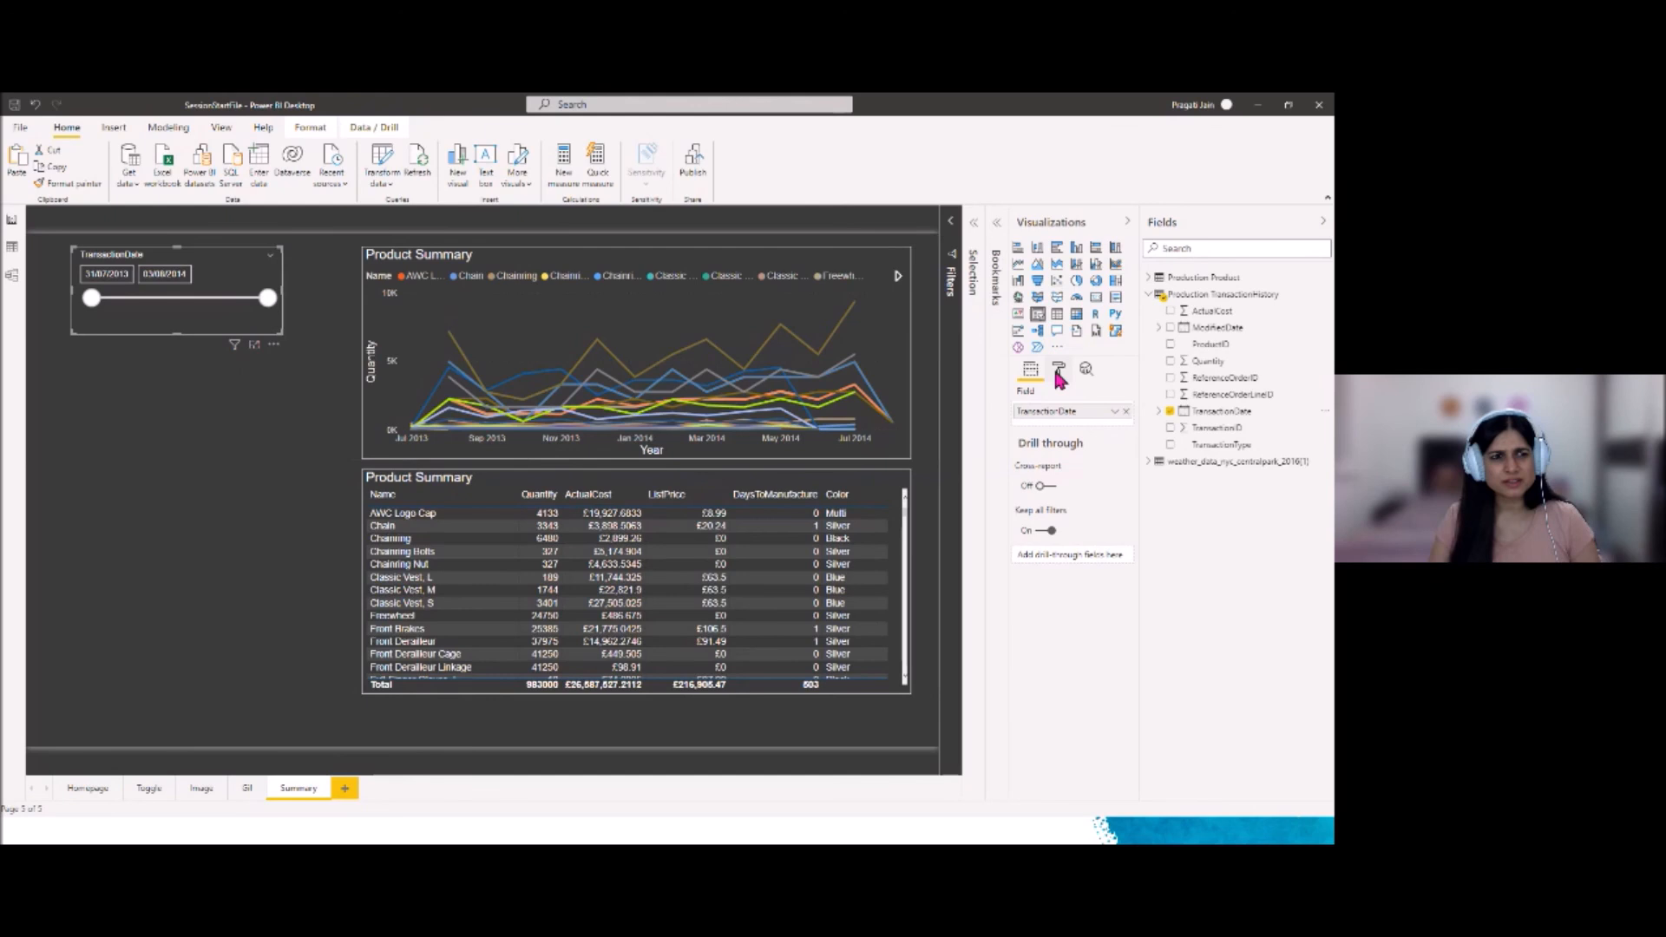
Turn on the TransactionDate slicer's border and set the border color to white
click(1058, 371)
click(1104, 599)
click(131, 319)
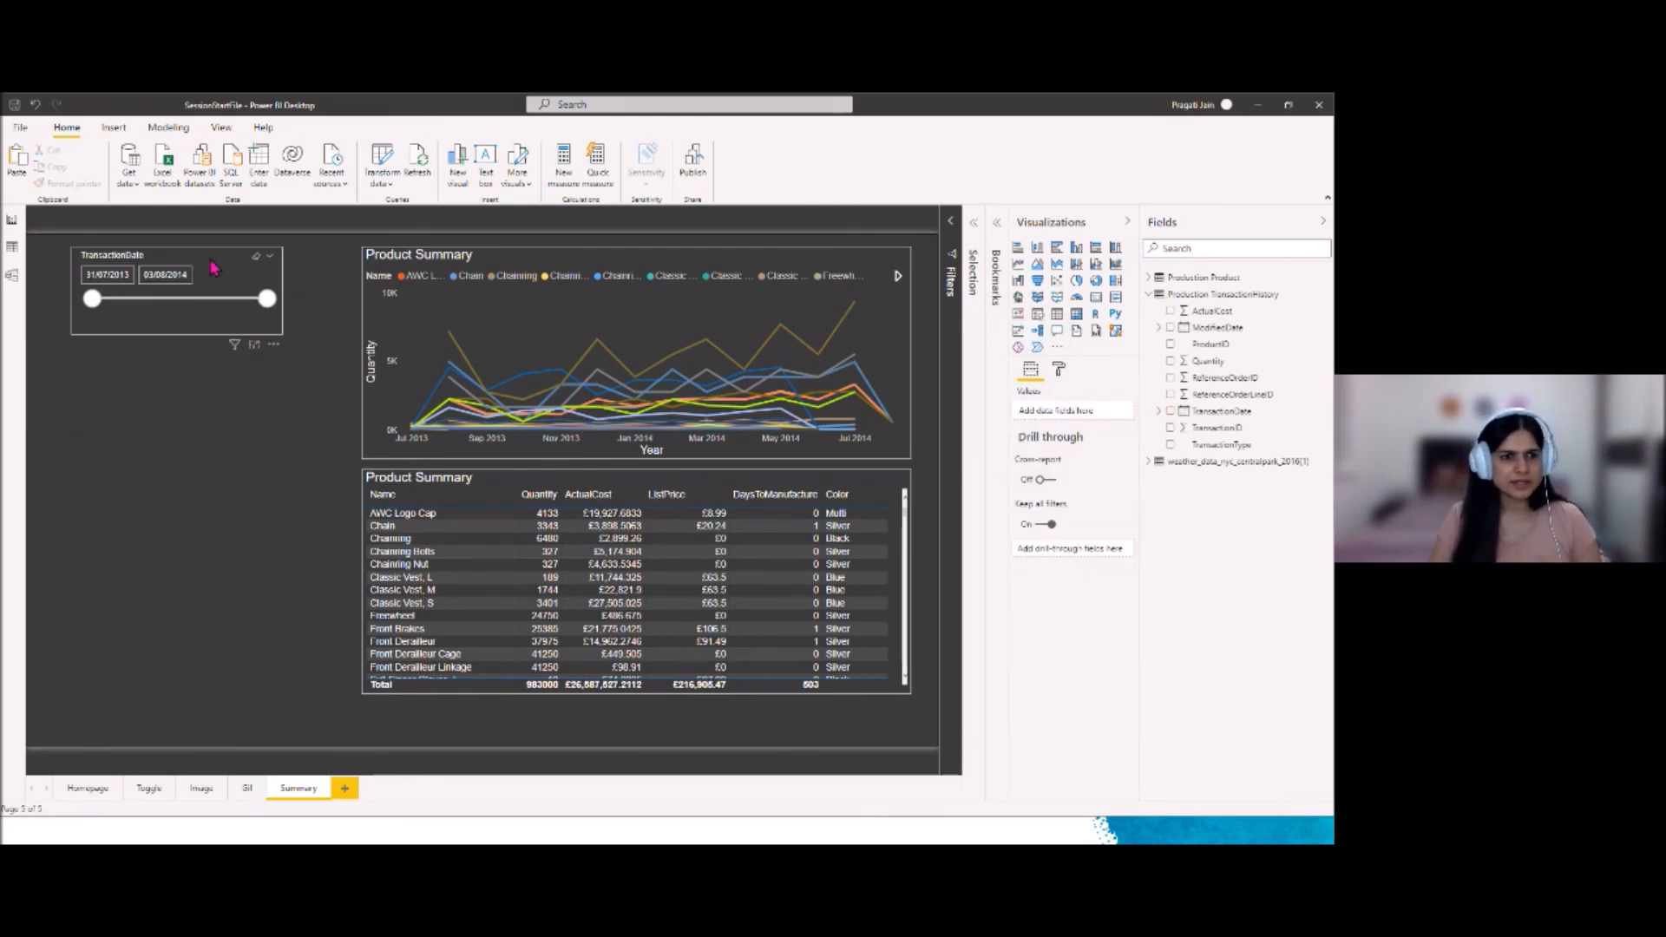
click(1059, 370)
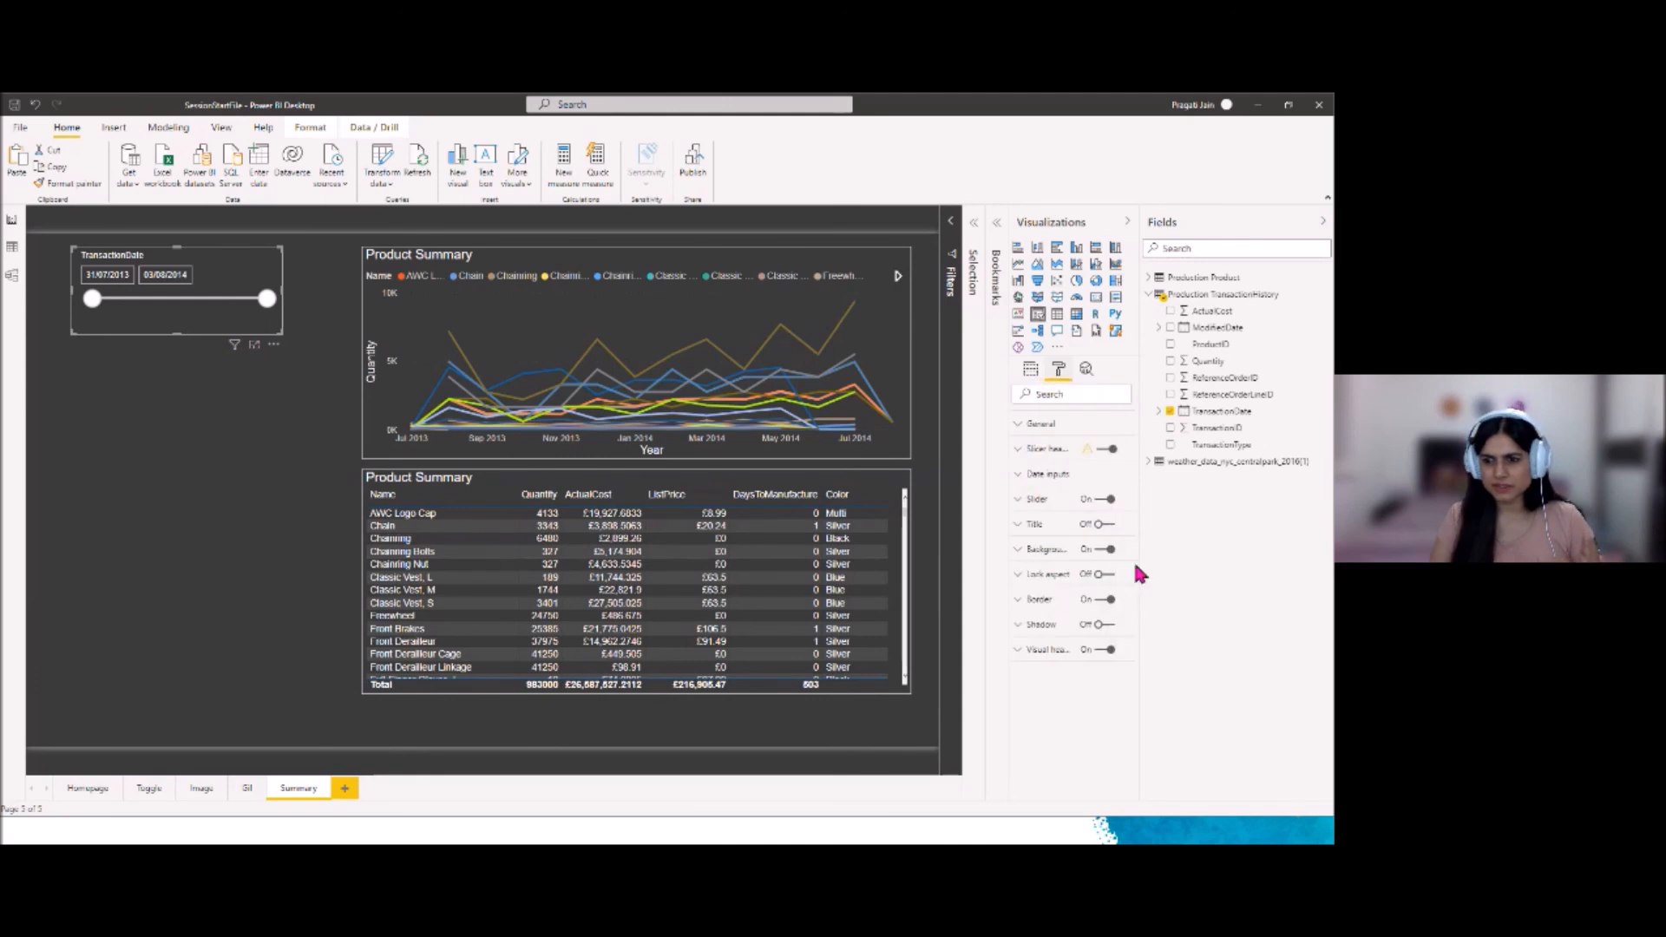
click(1035, 606)
click(1038, 642)
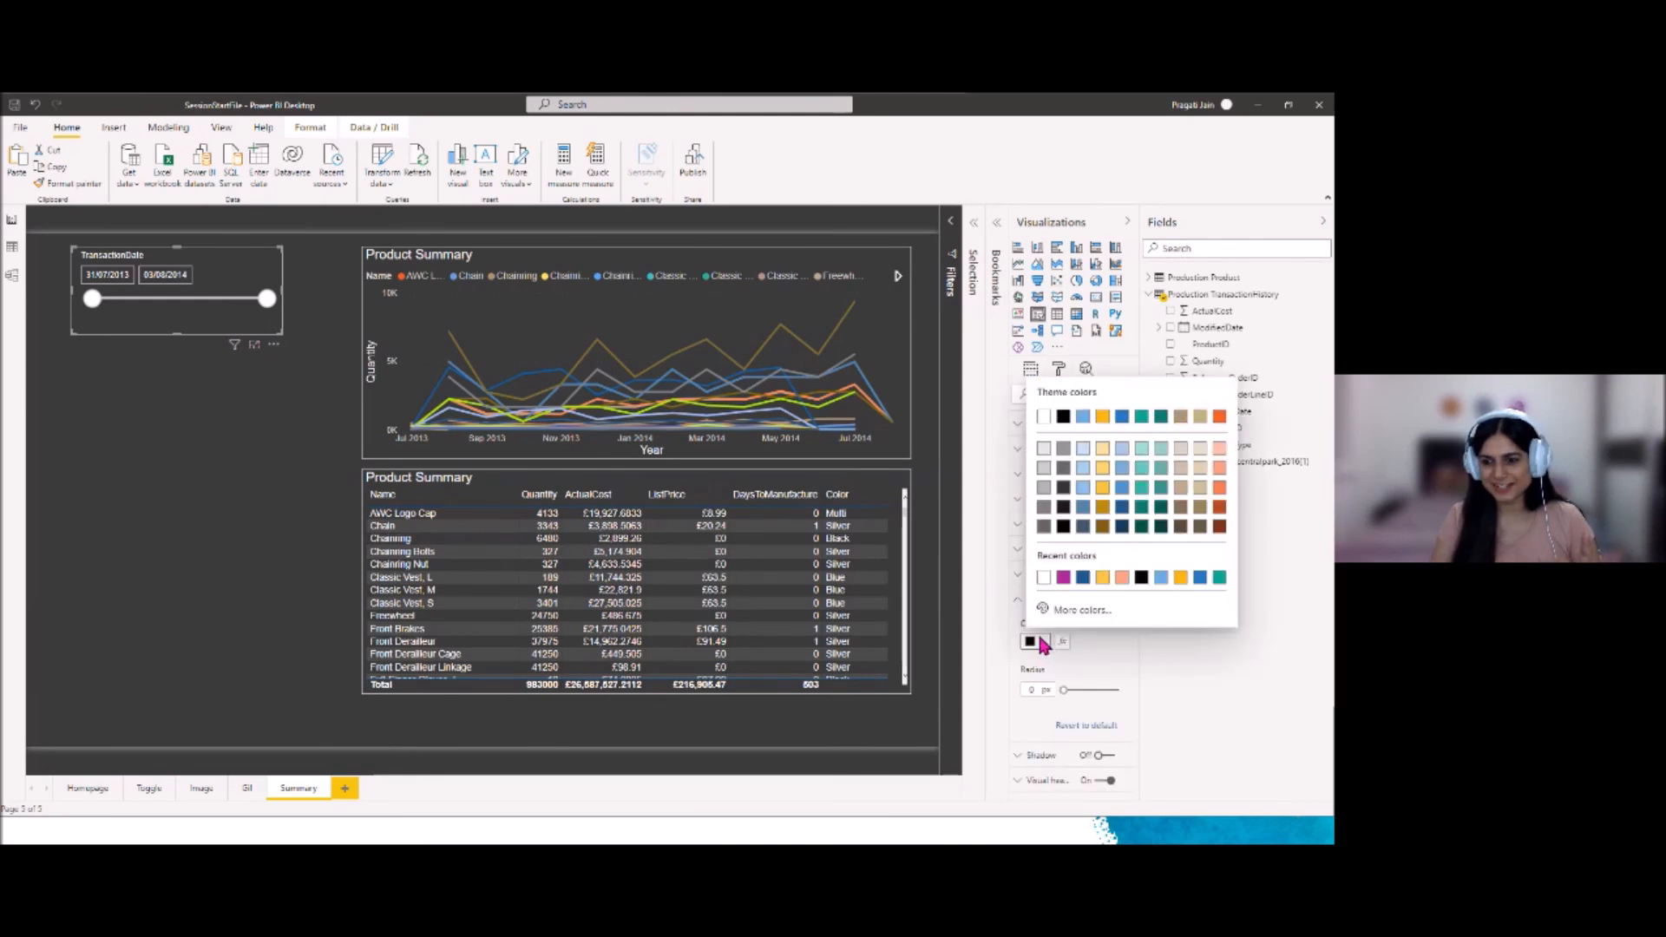
click(1044, 579)
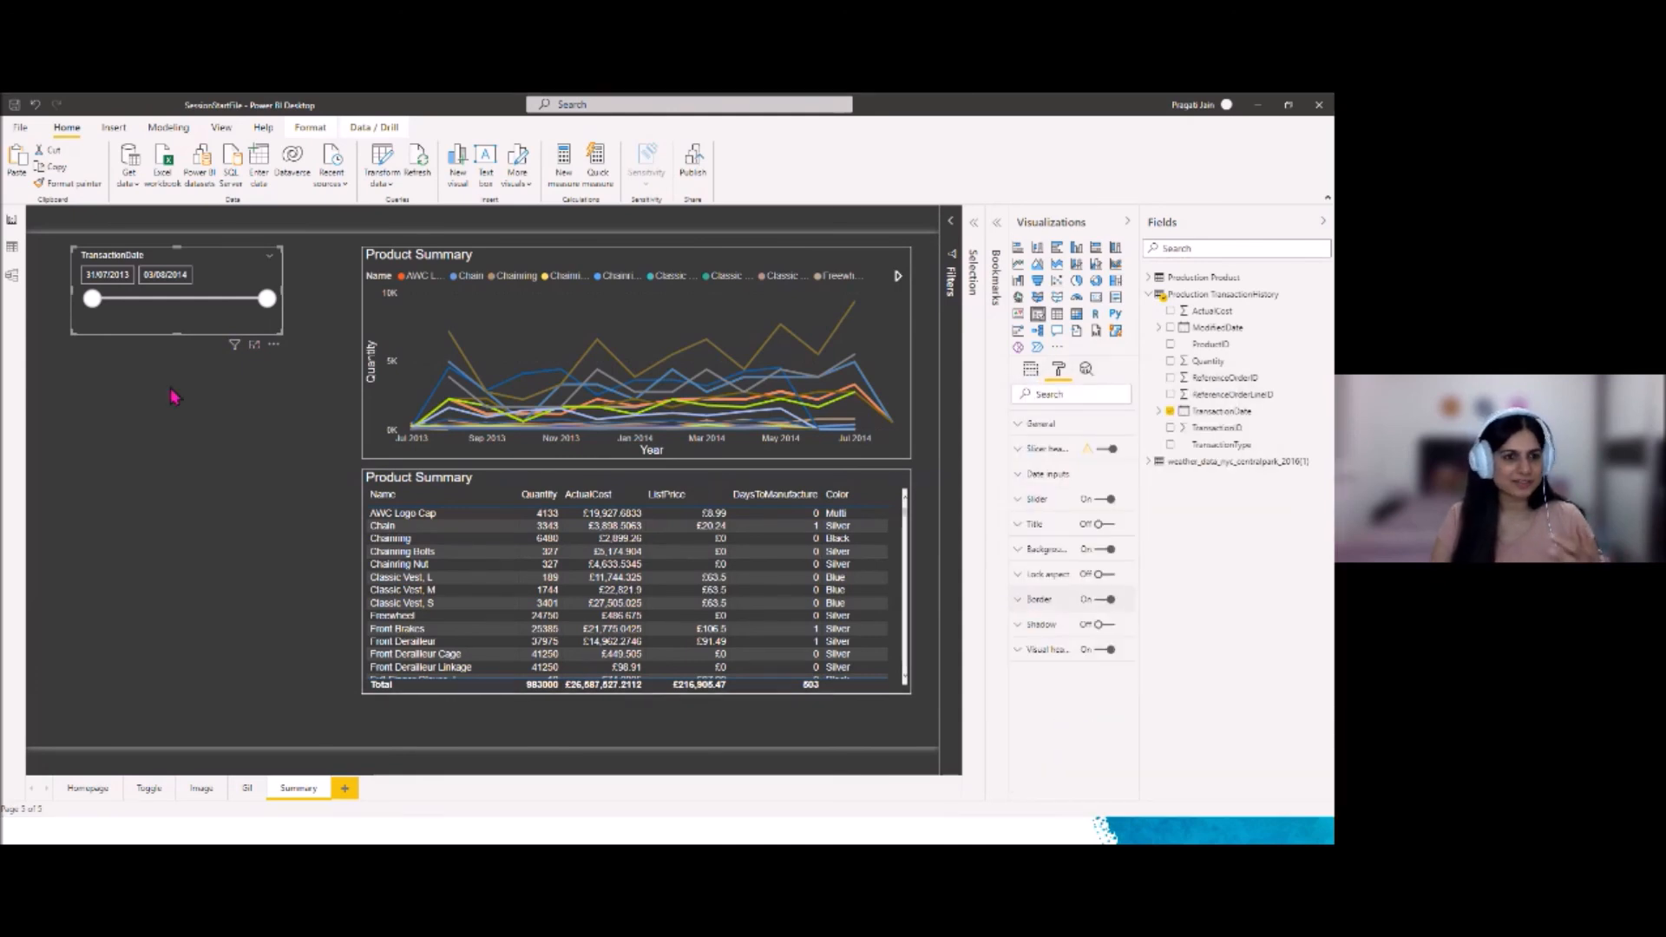
click(62, 453)
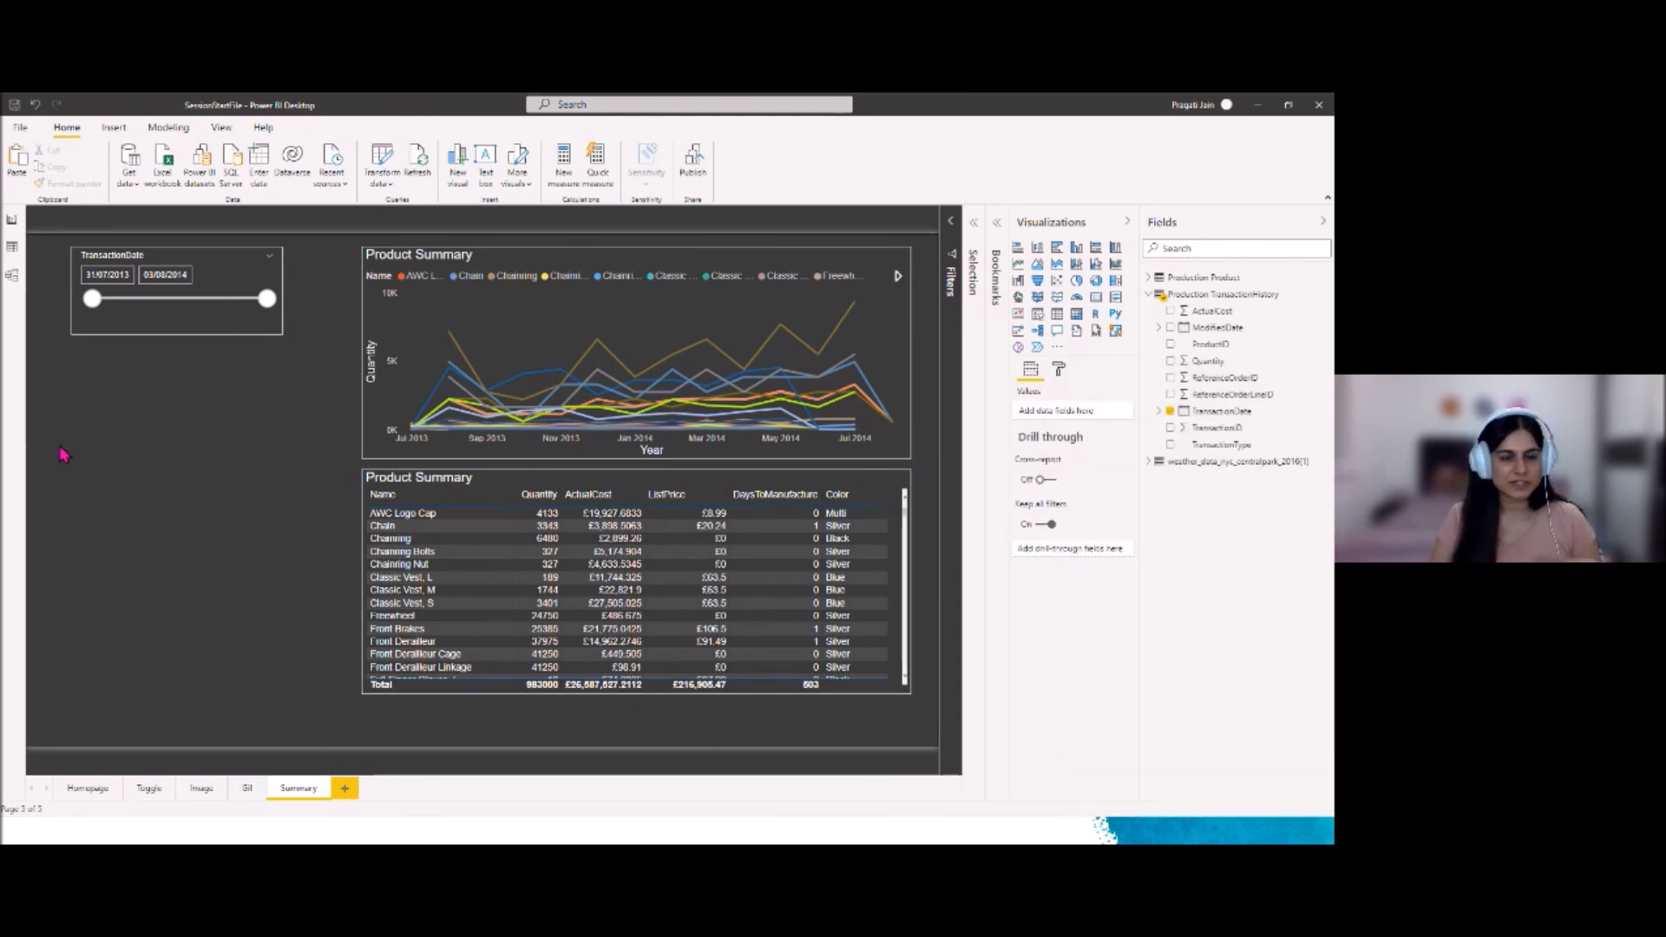
Add a card counting ProductID from Production Product below the TransactionDate slicer, leaving a small gap between them
click(1096, 297)
click(1150, 294)
click(1149, 278)
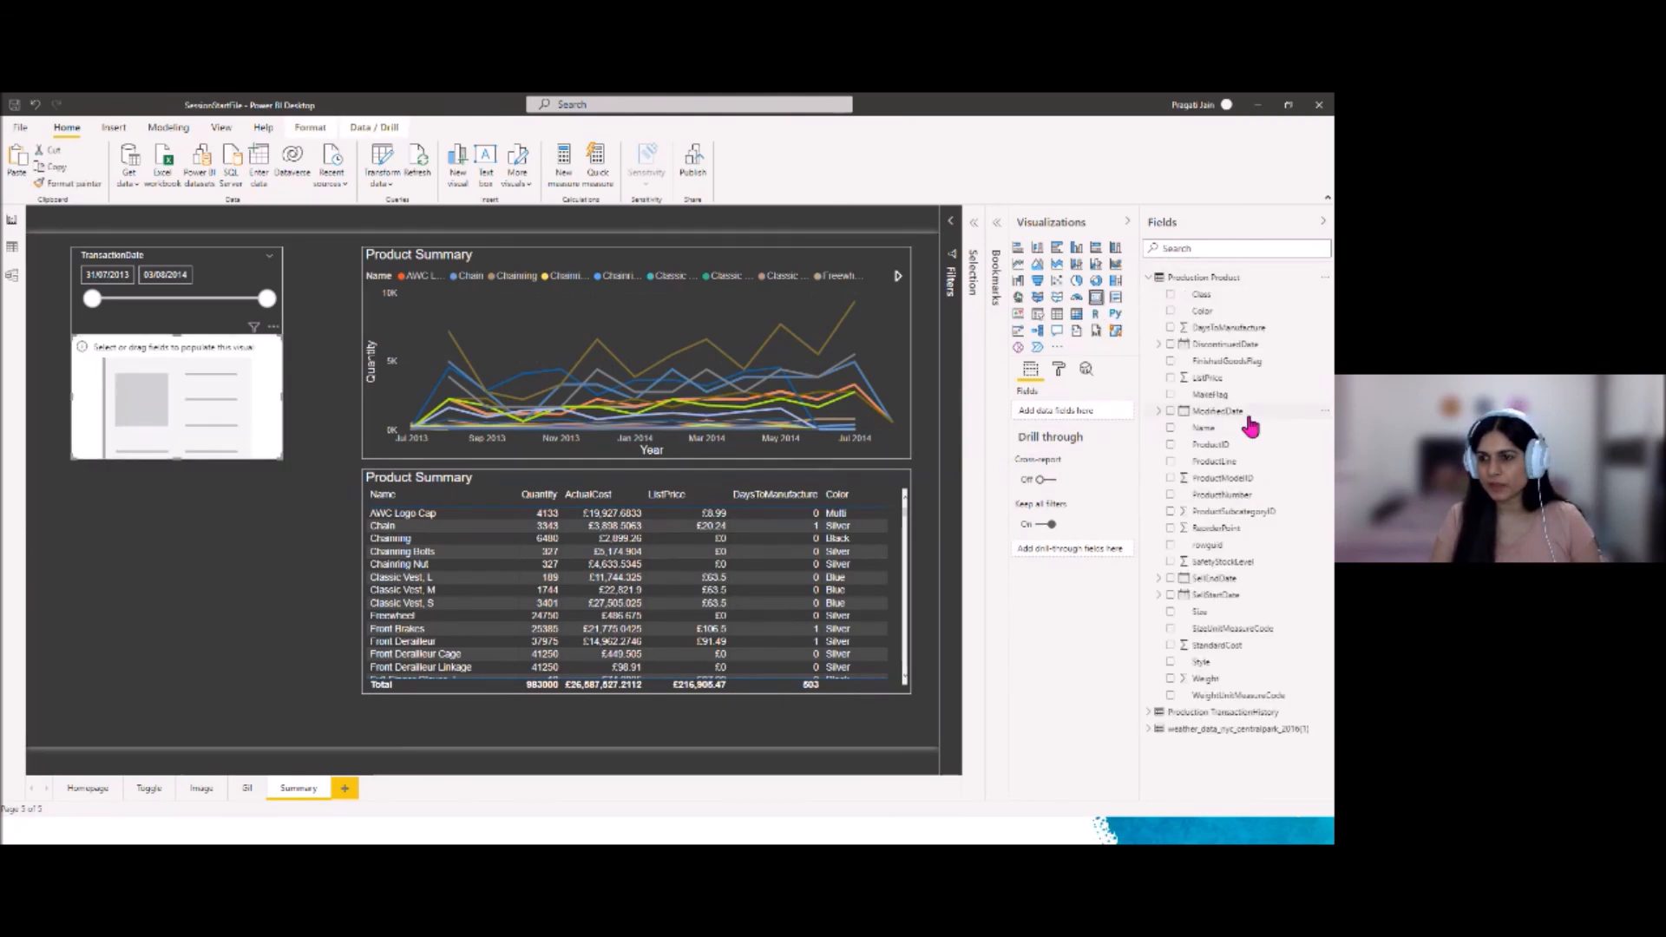
drag(1222, 434, 1087, 421)
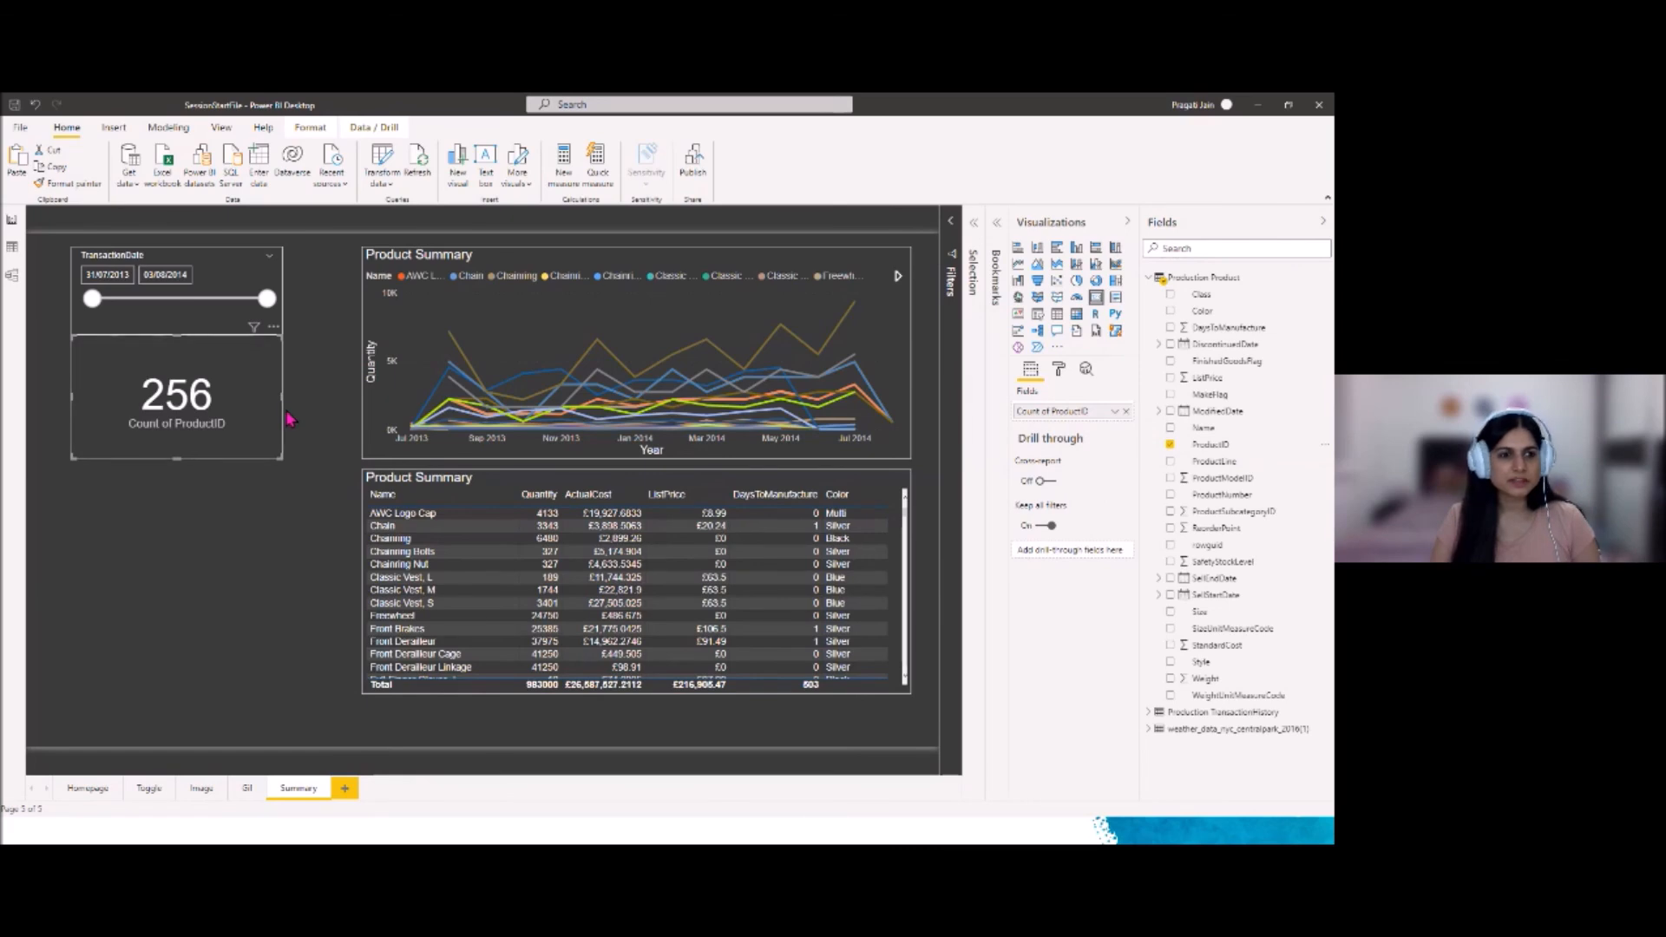
drag(176, 338, 176, 355)
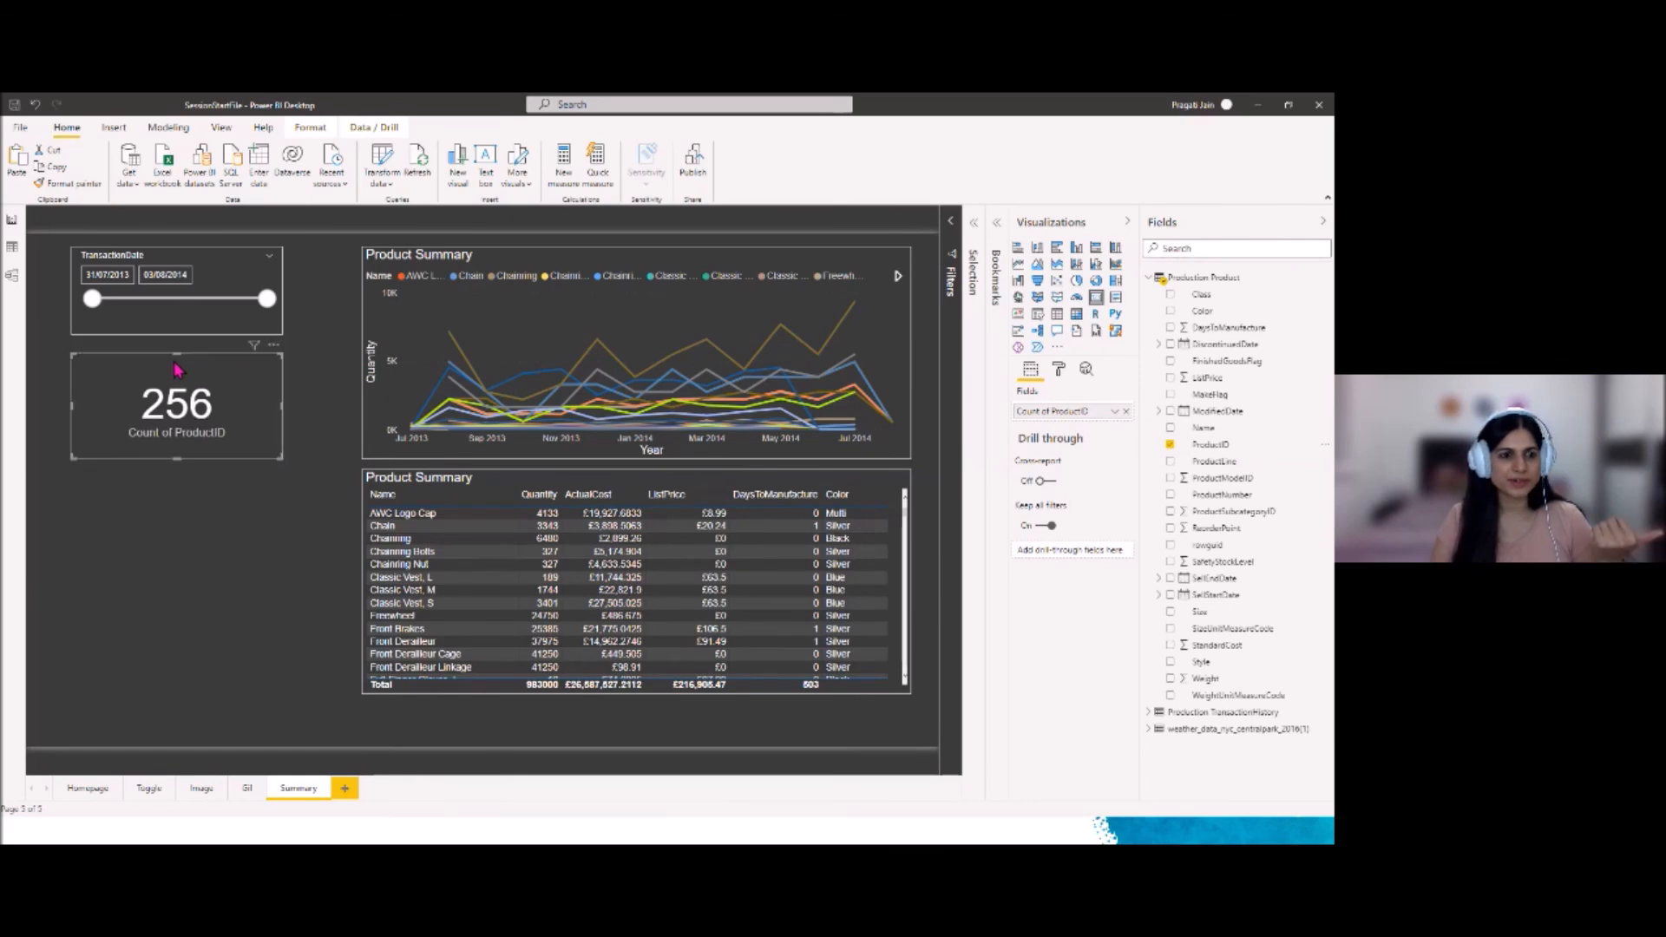
Turn on the ProductID card's border, set the border color to white, and collapse the side panes to view the page
click(1058, 369)
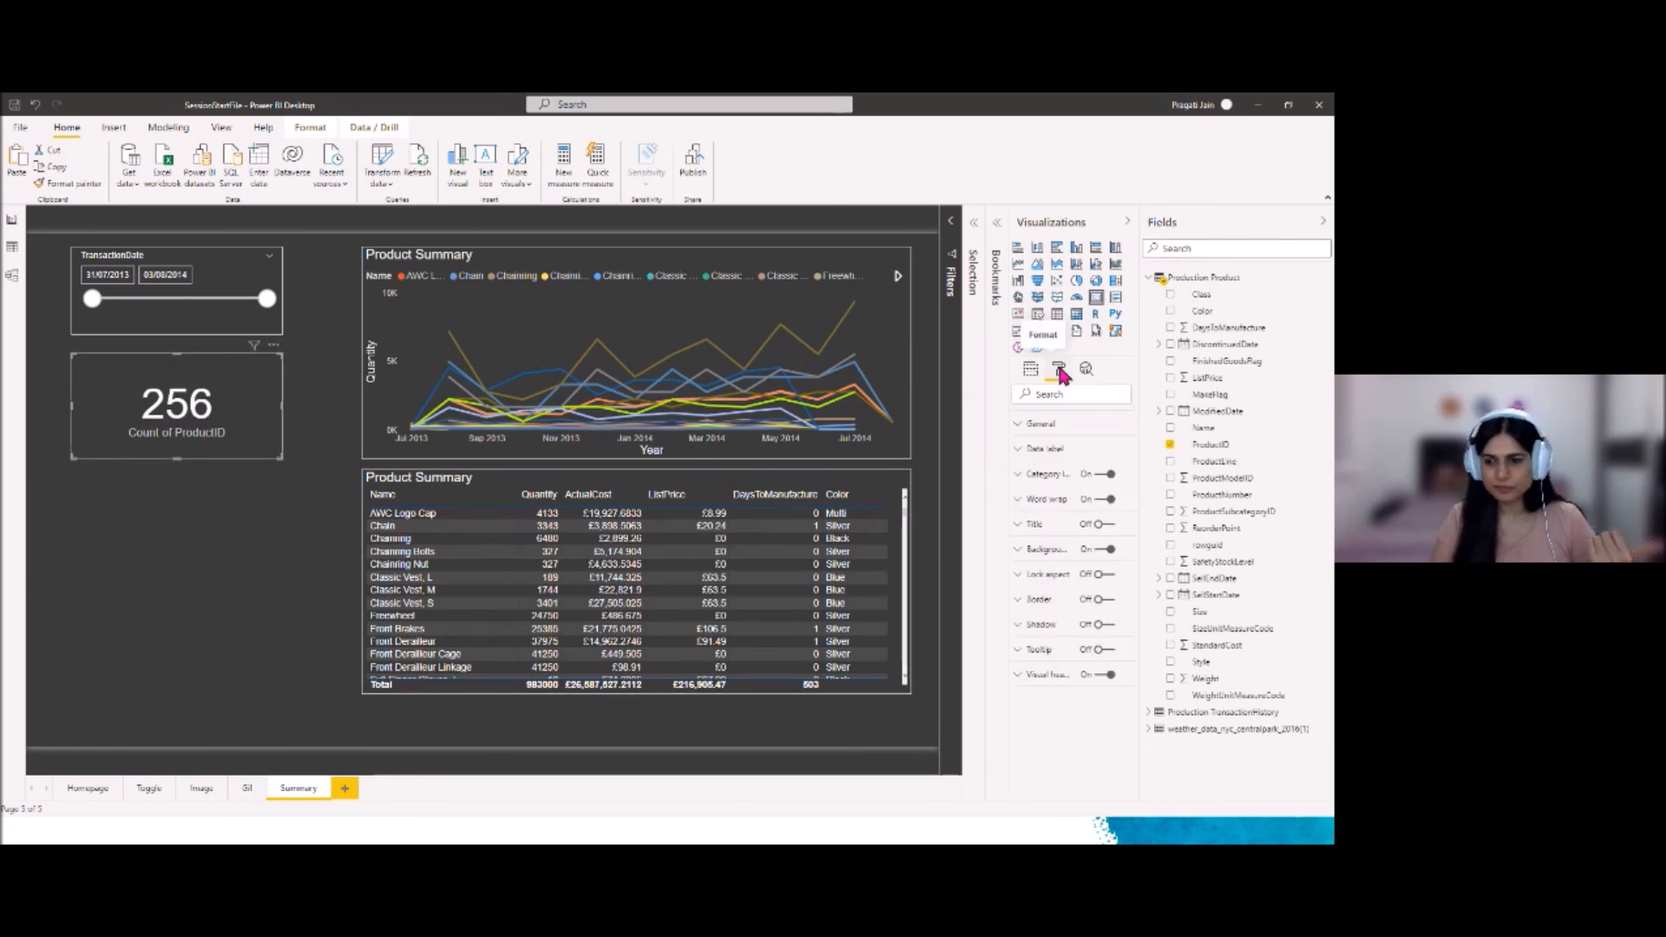
click(1104, 599)
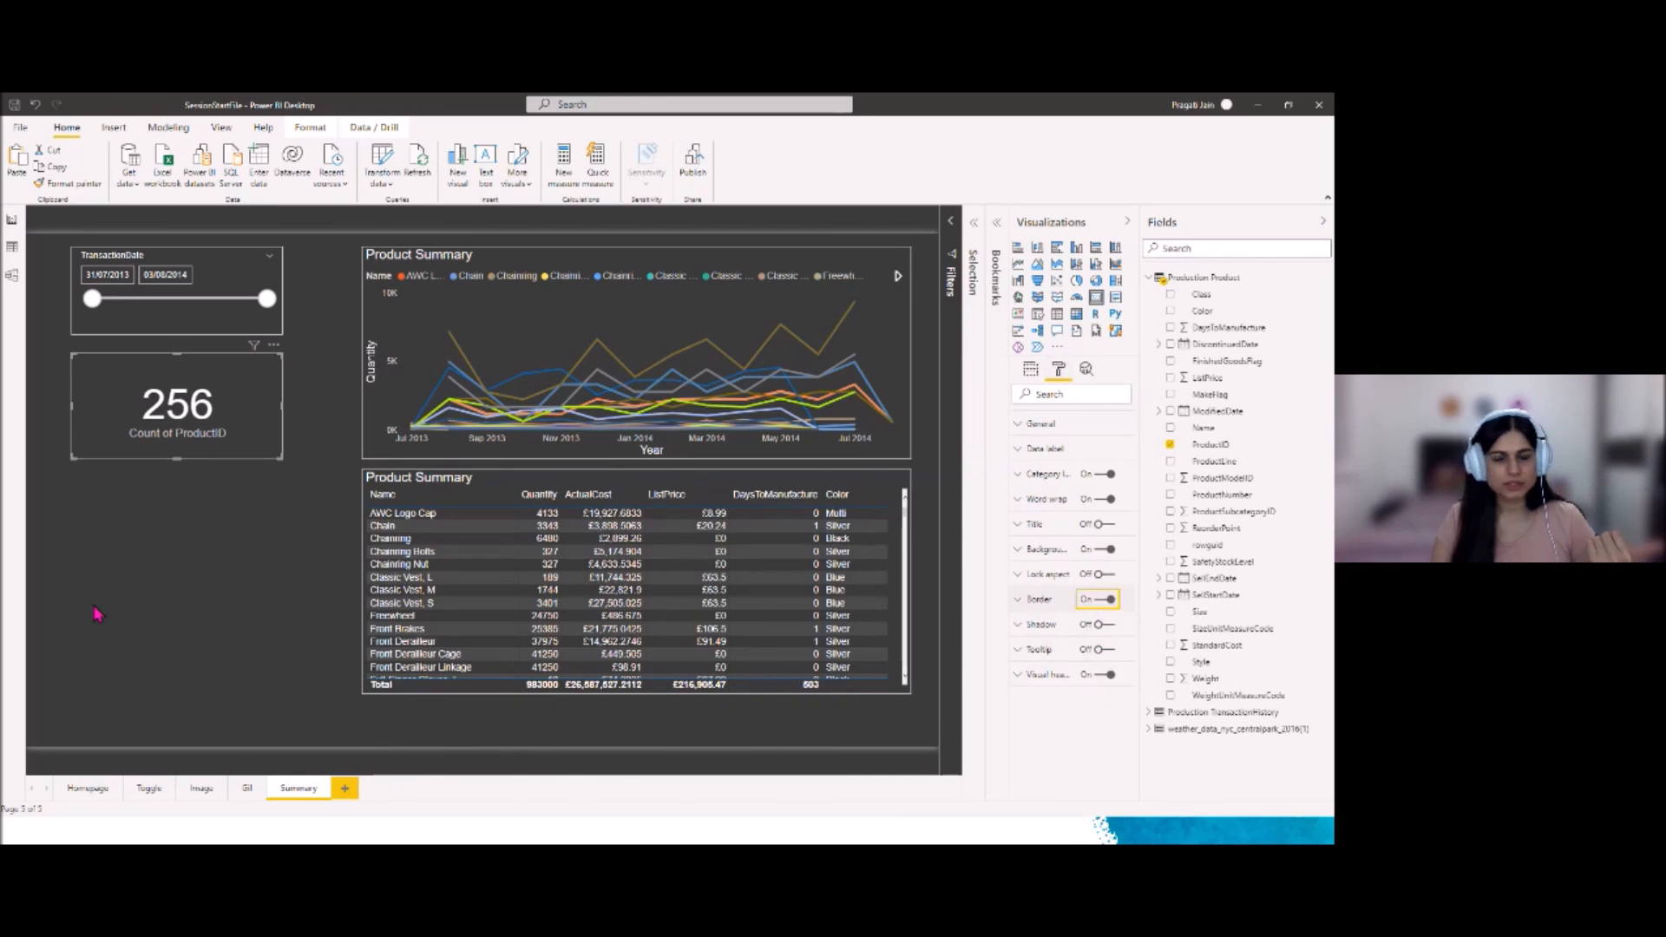
click(1031, 370)
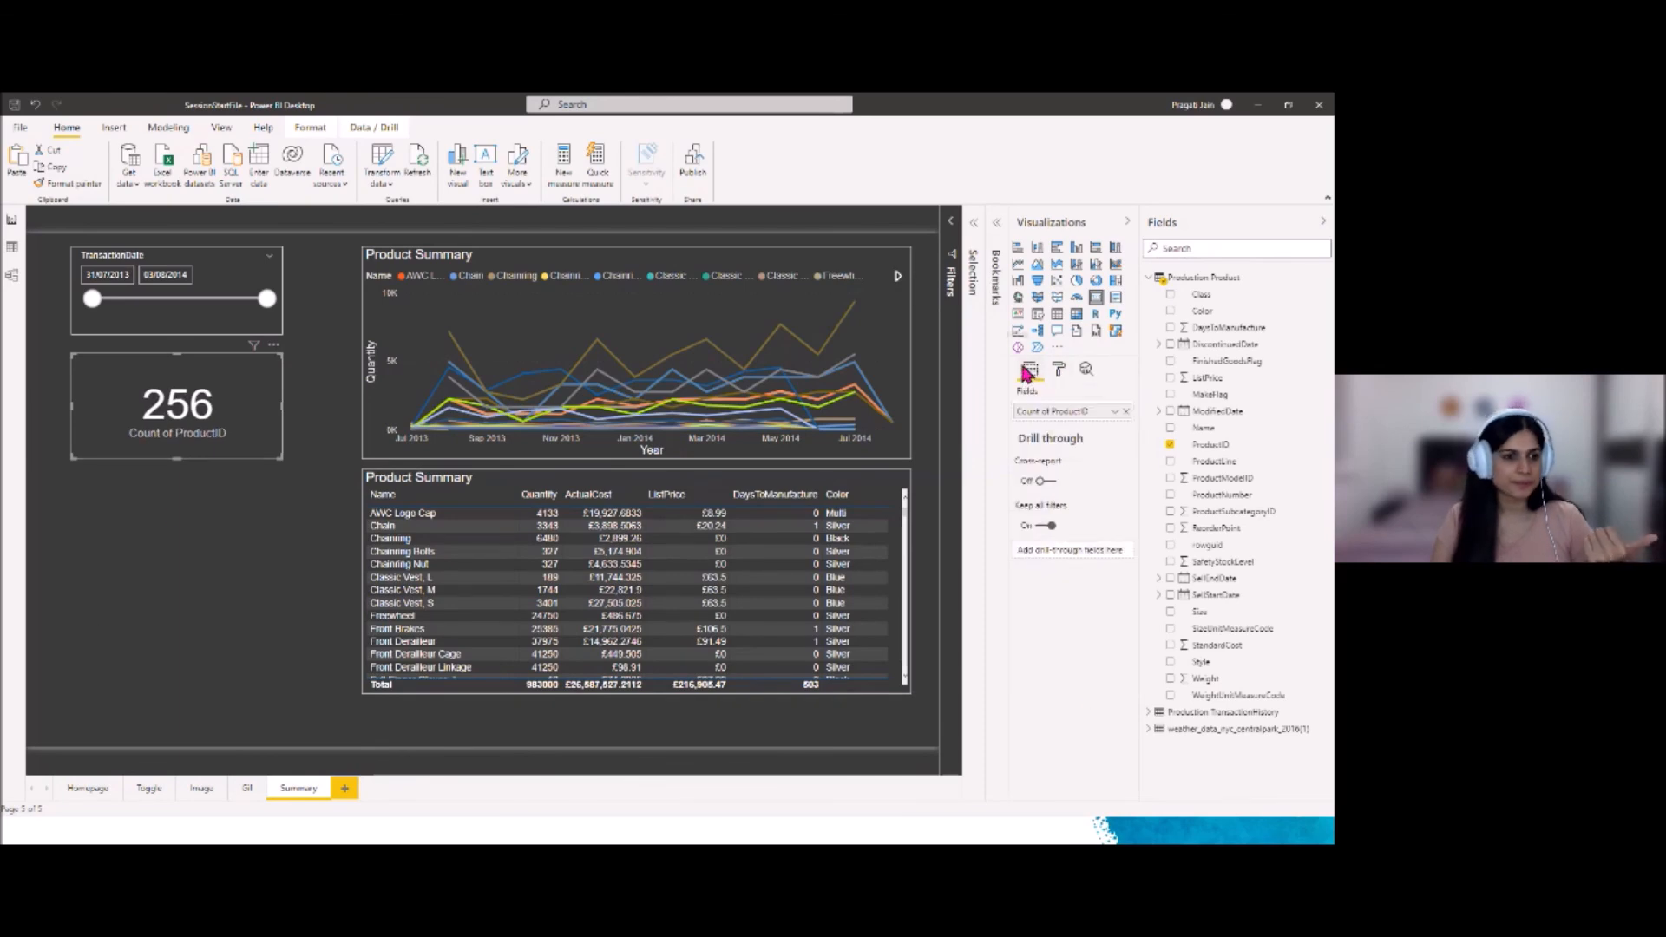
click(171, 556)
click(193, 455)
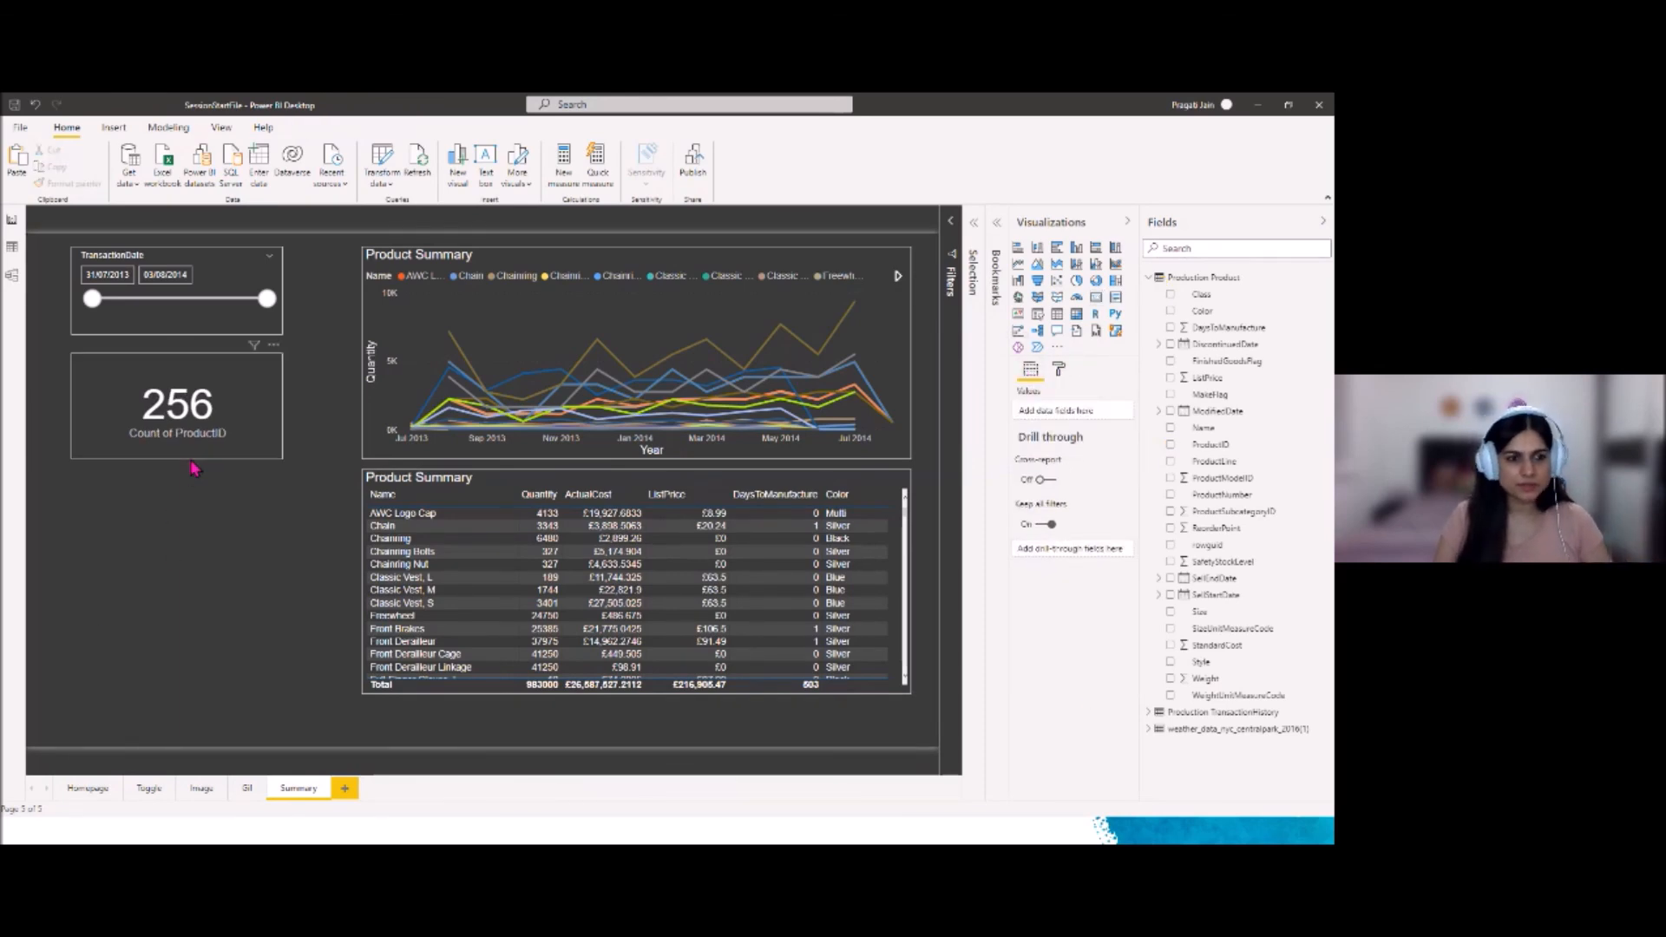
click(1059, 375)
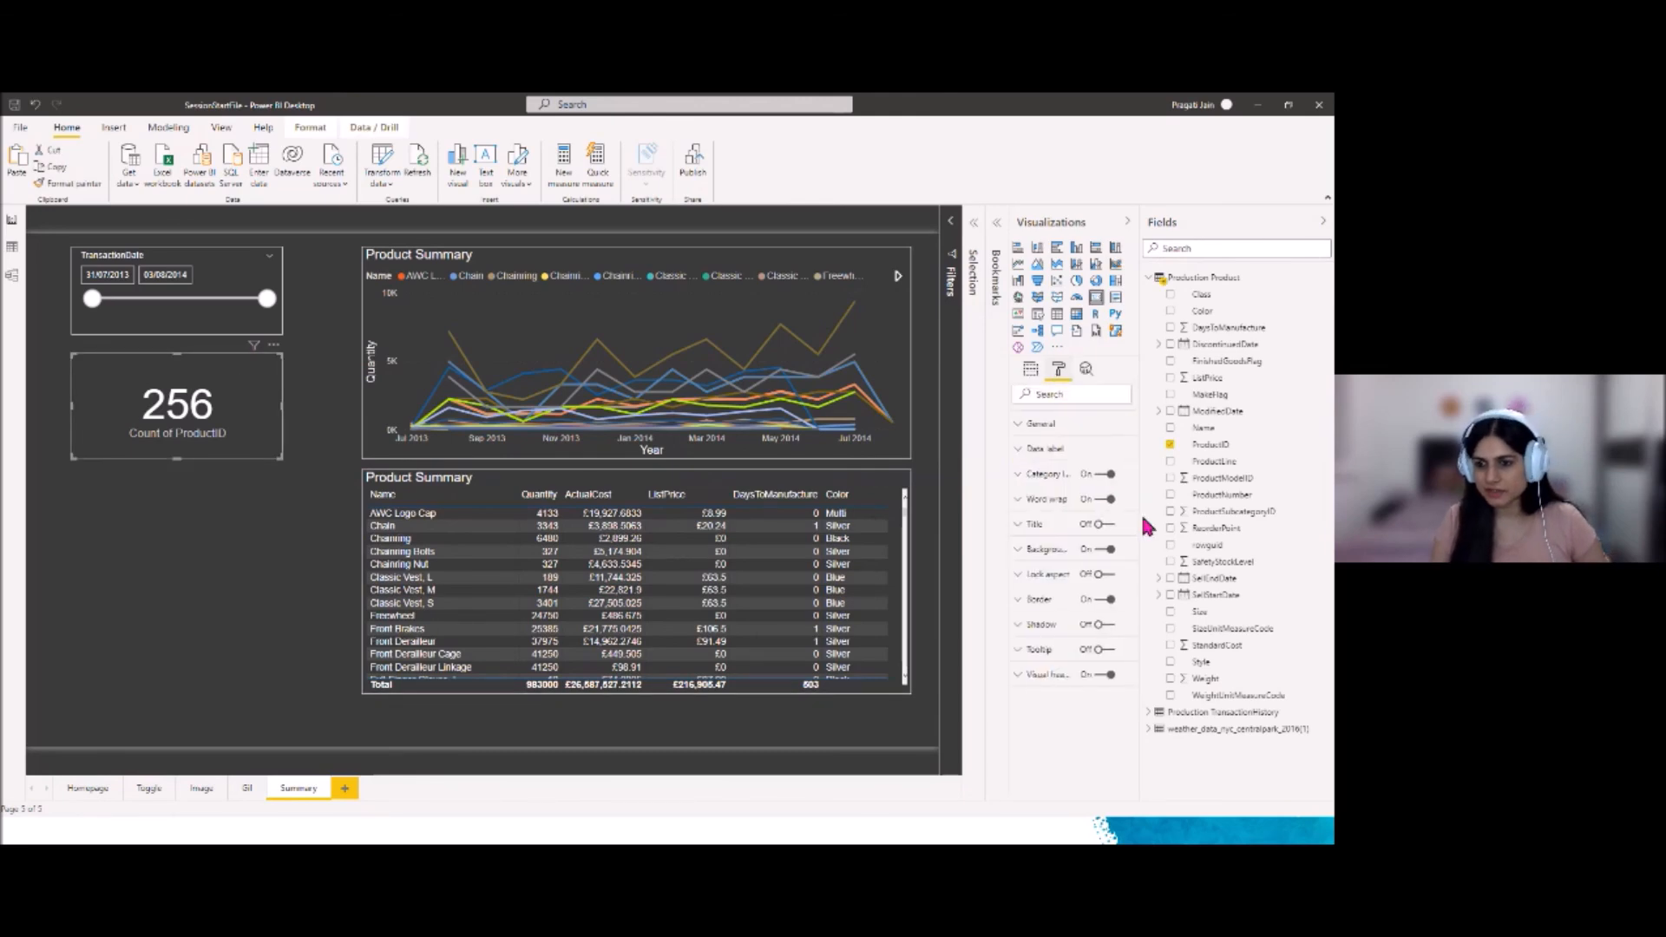
click(1069, 600)
click(1042, 644)
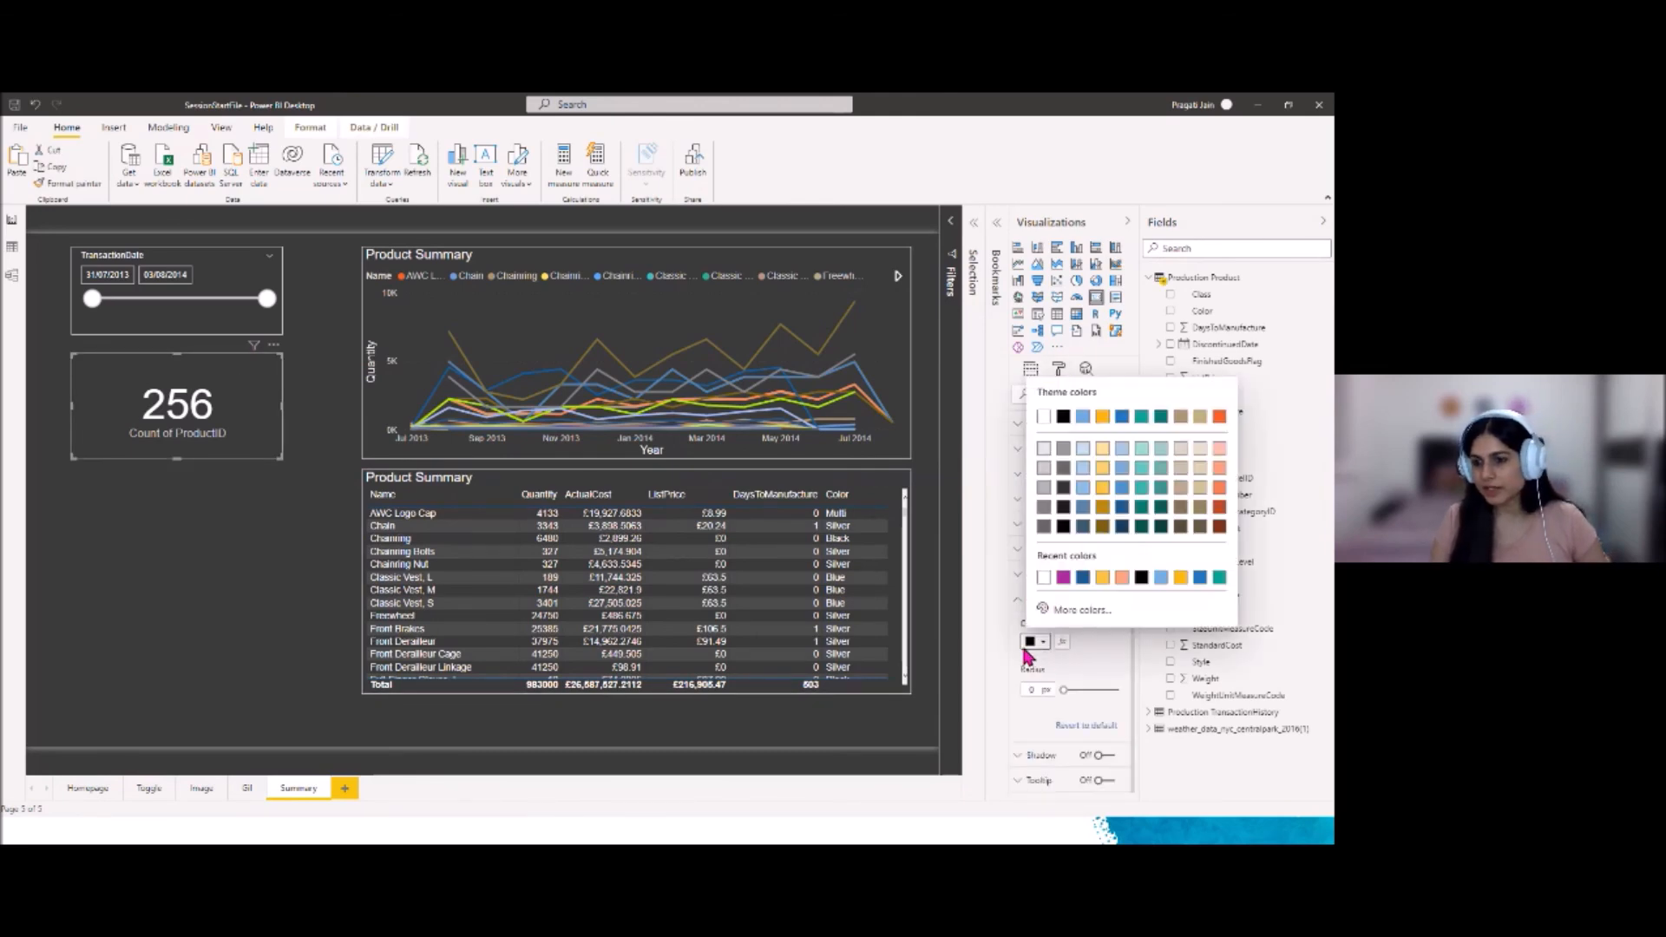
click(1069, 640)
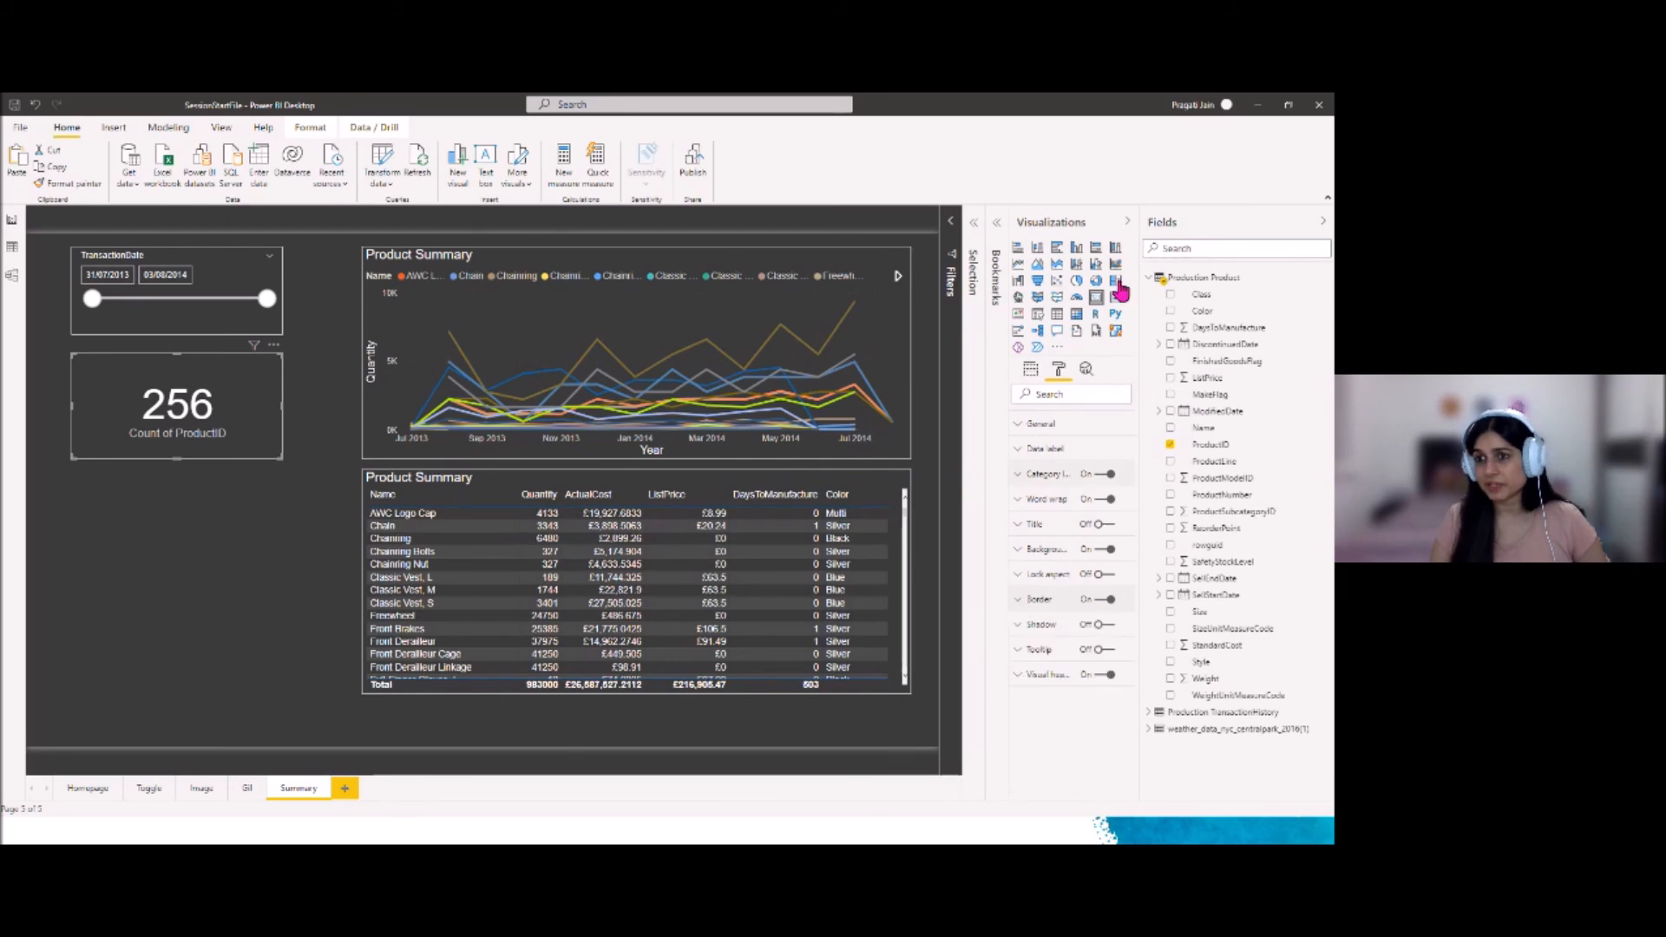
click(1127, 221)
click(1323, 222)
click(282, 616)
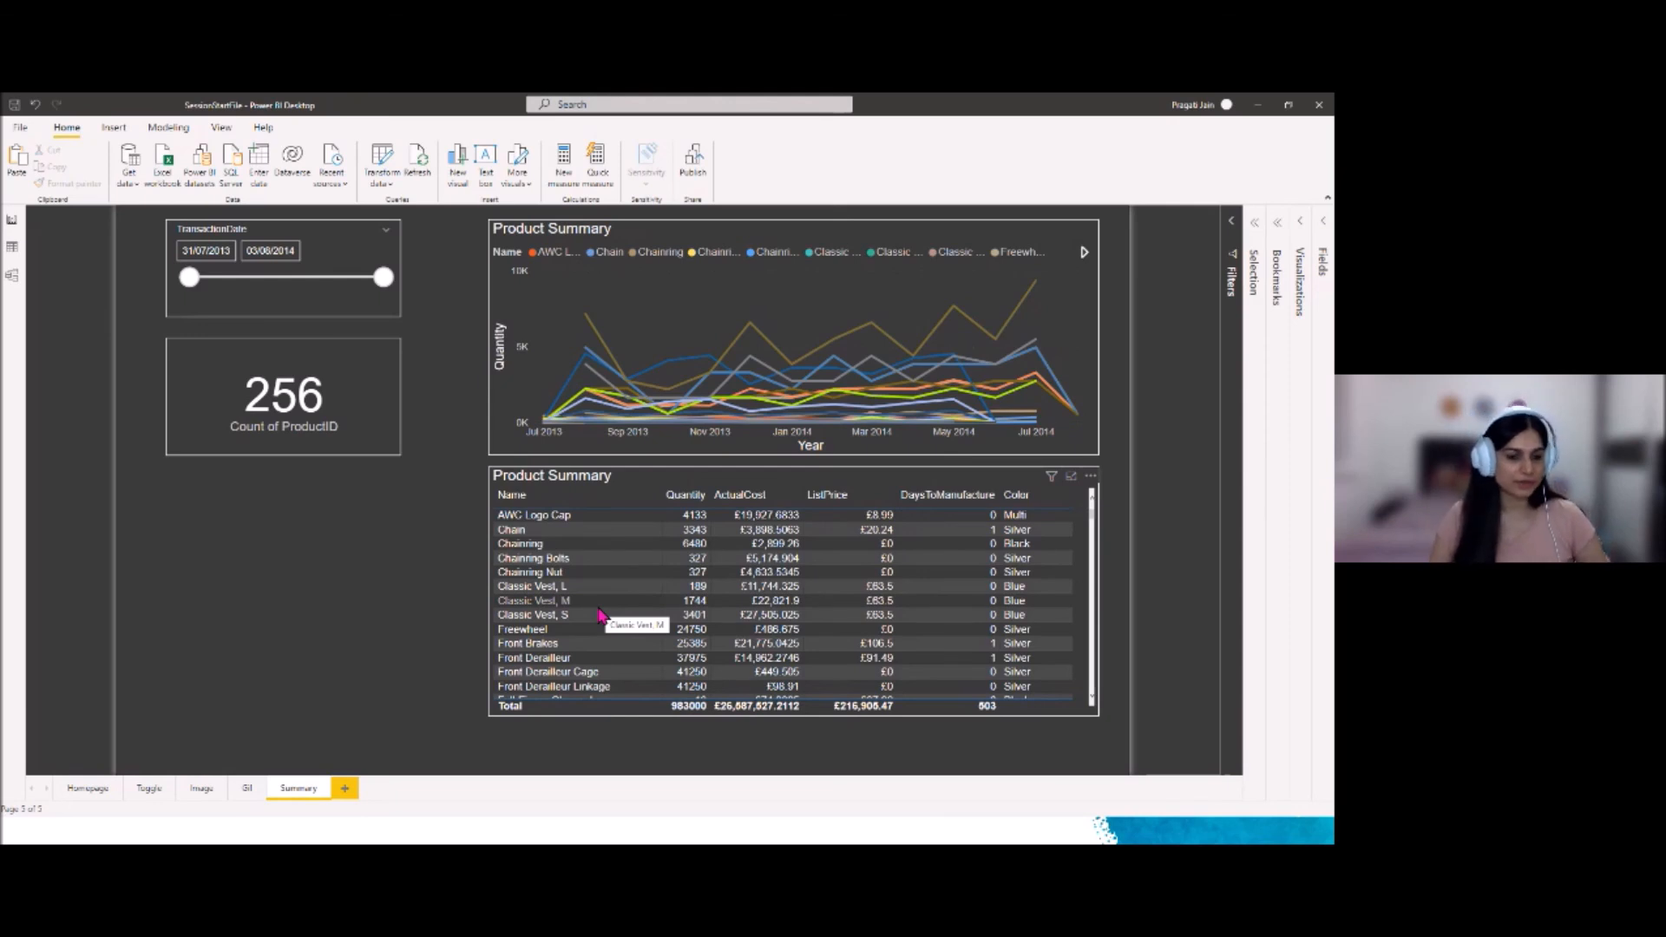
Add a new blank page to the report and bring back the visualization and field lists
click(345, 788)
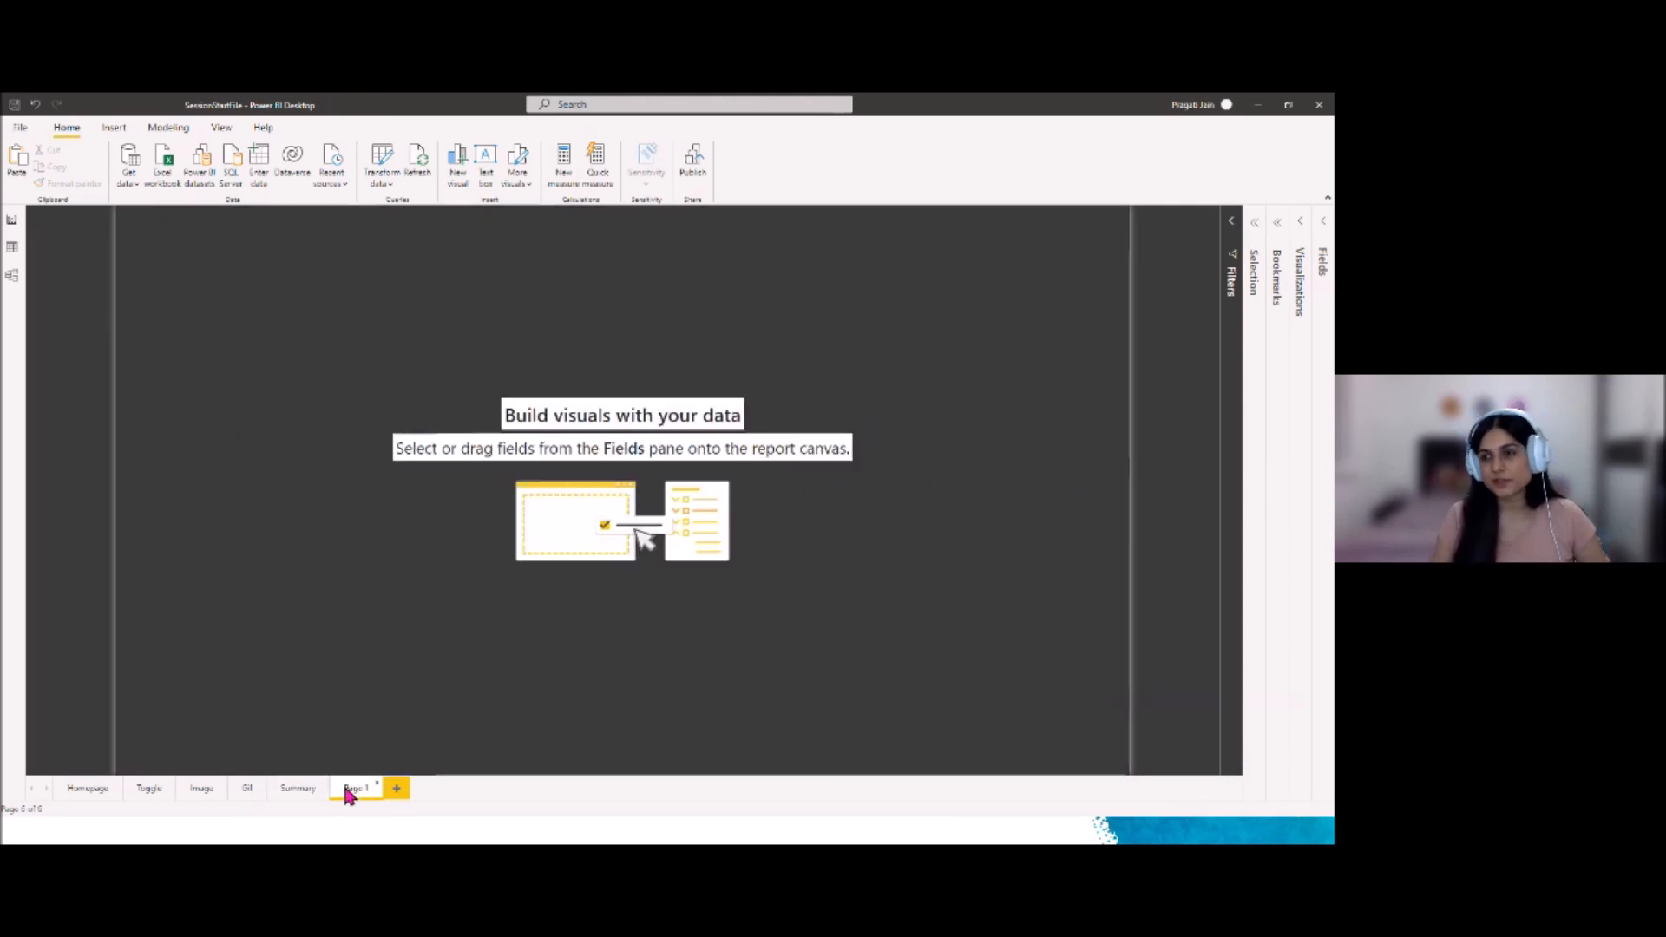
click(1300, 222)
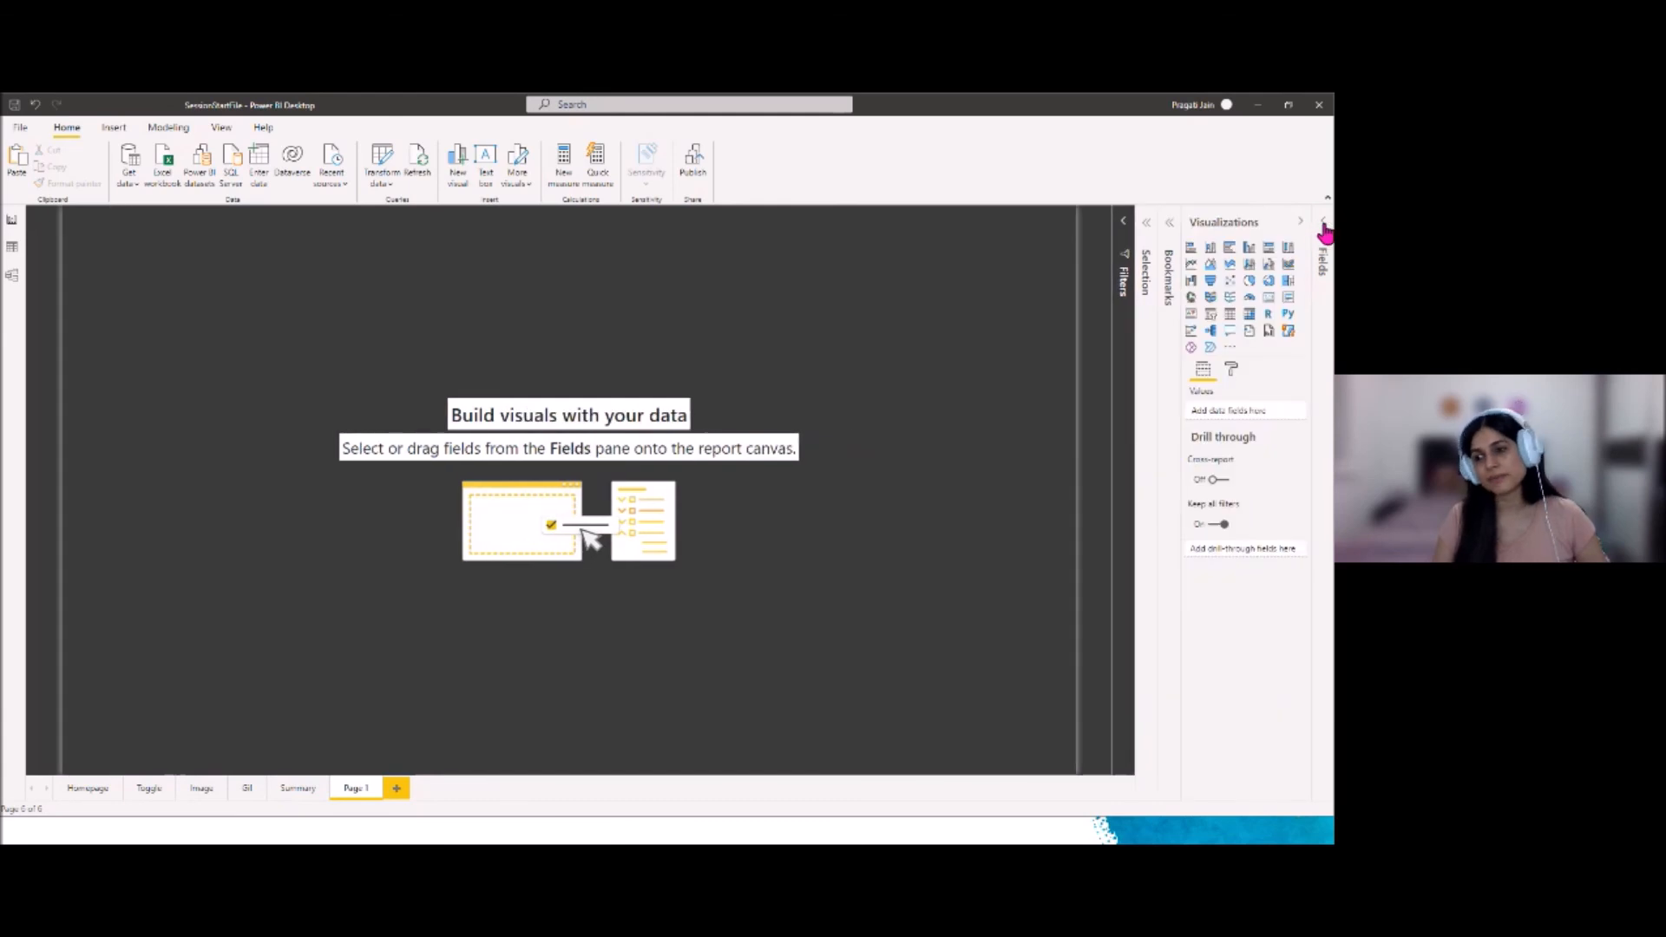
click(1323, 224)
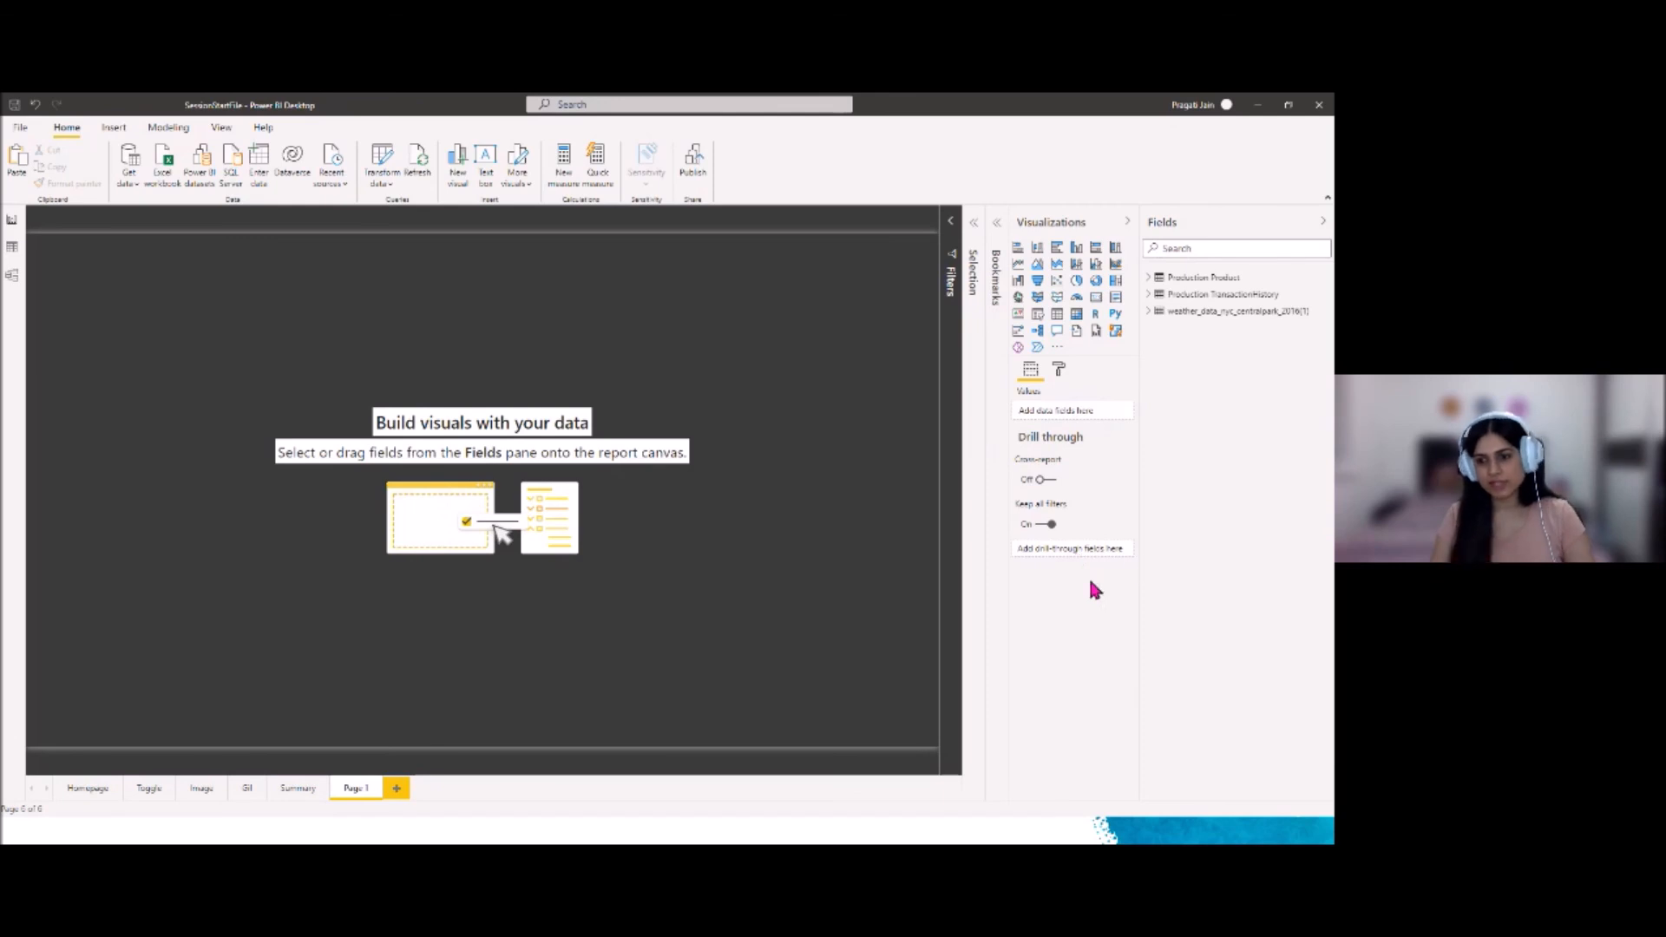
Set Name from Production Product as the new page's drill-through field and turn off Keep all filters
click(1153, 277)
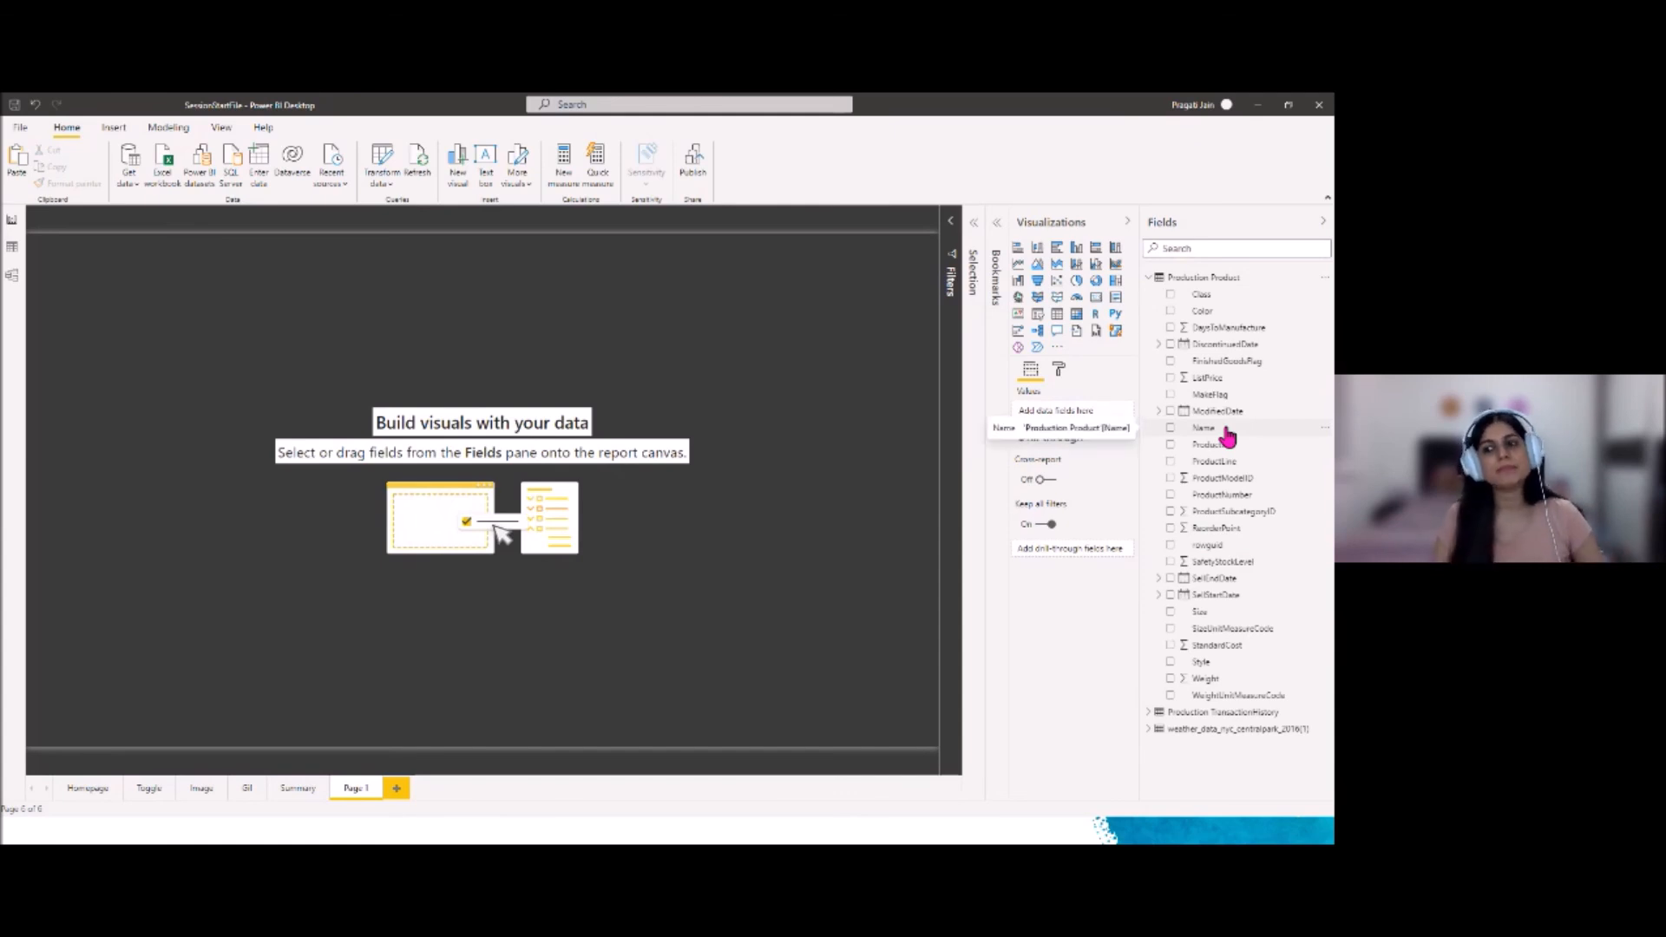
drag(1228, 437, 1085, 559)
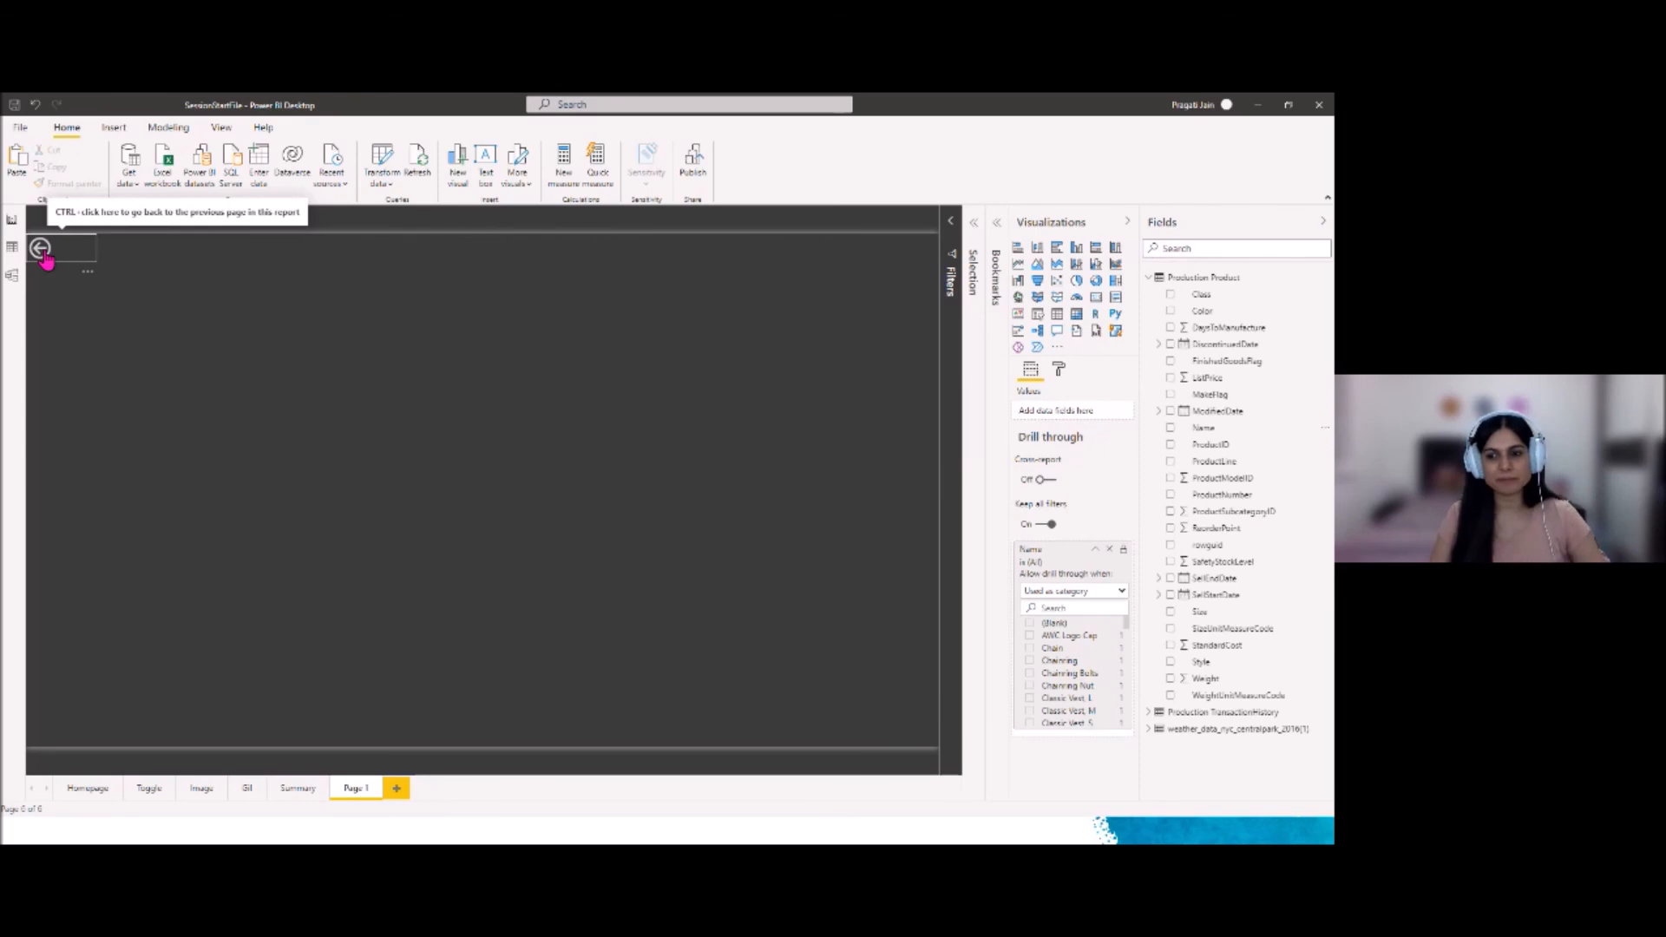
click(1095, 551)
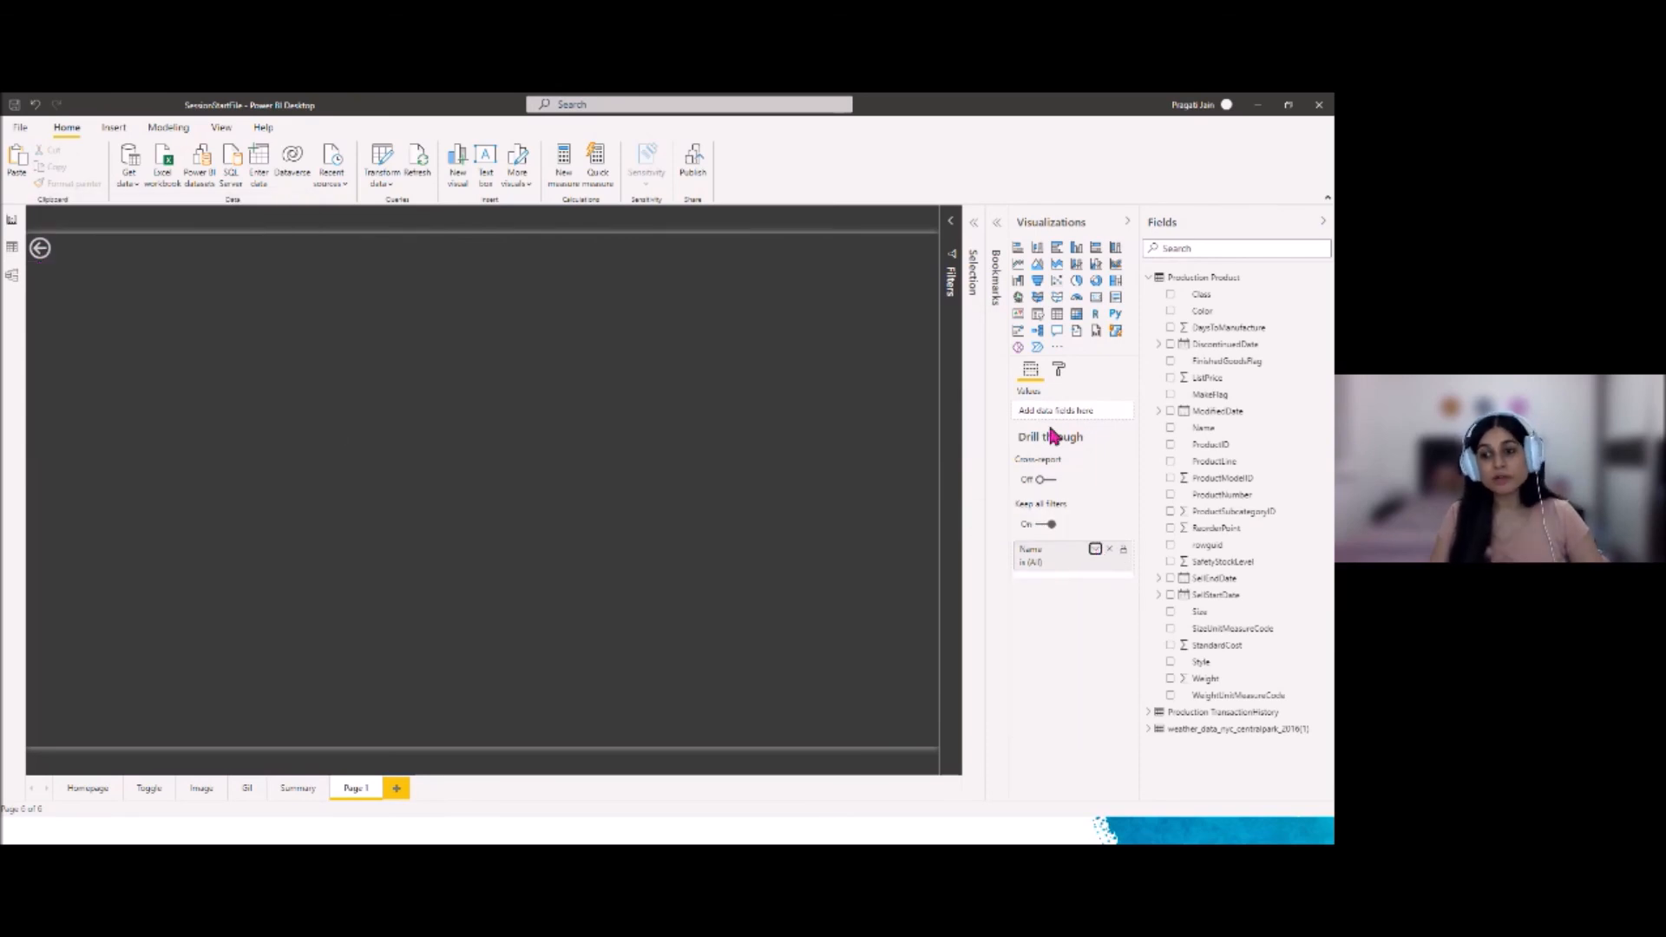
click(1041, 527)
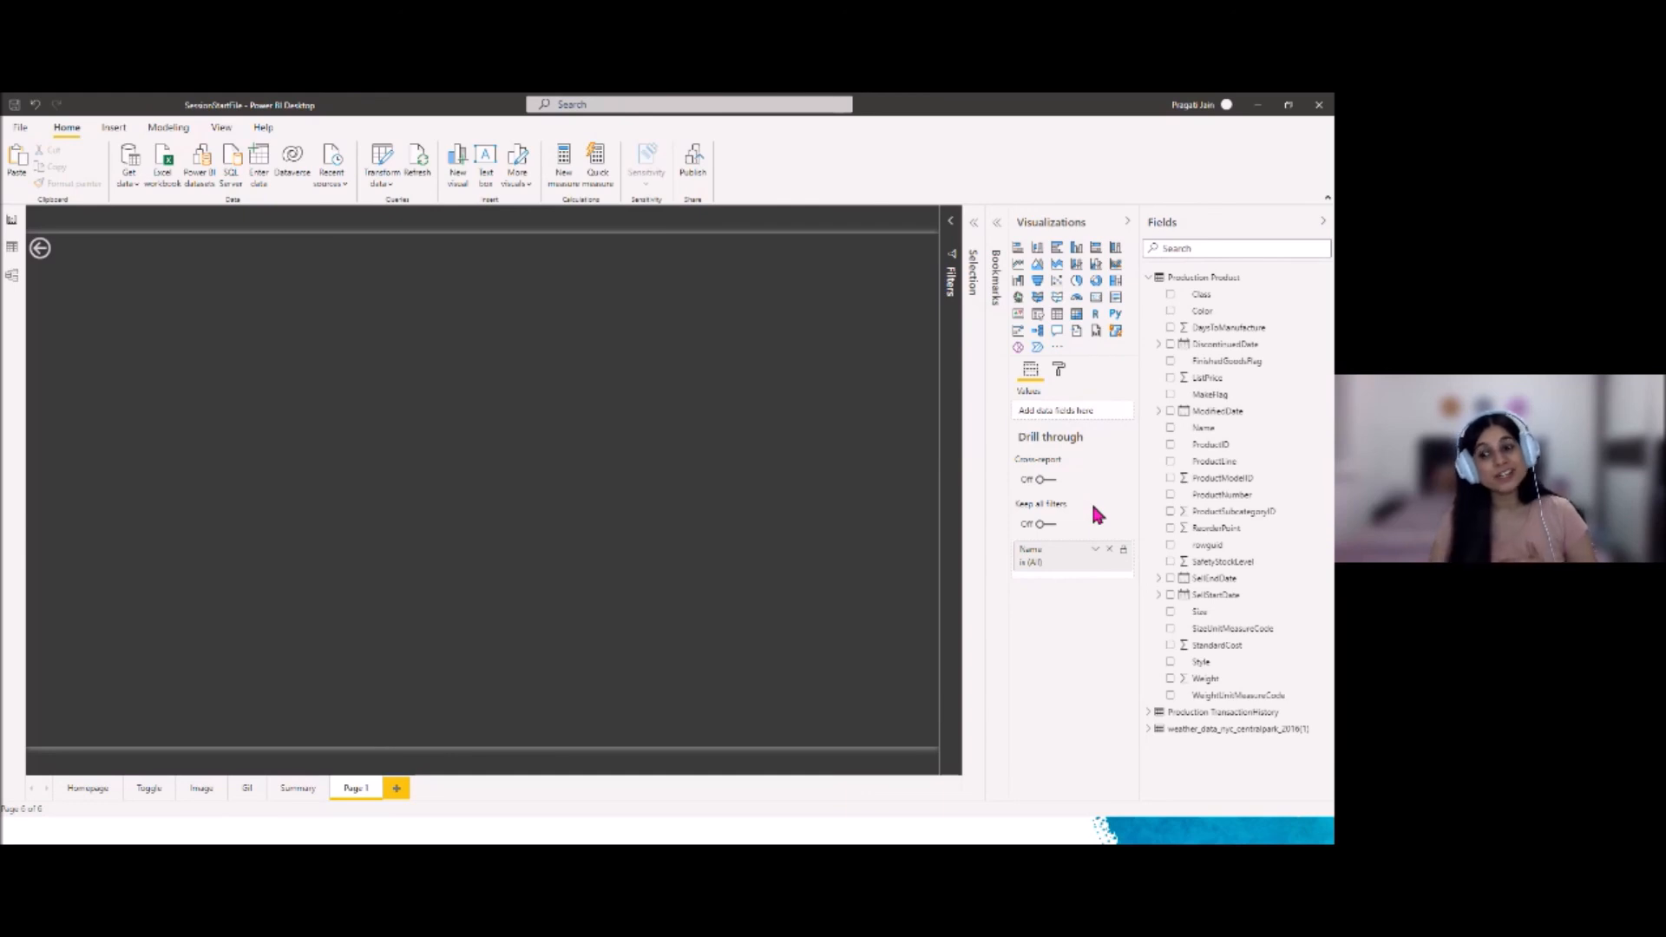
click(1049, 525)
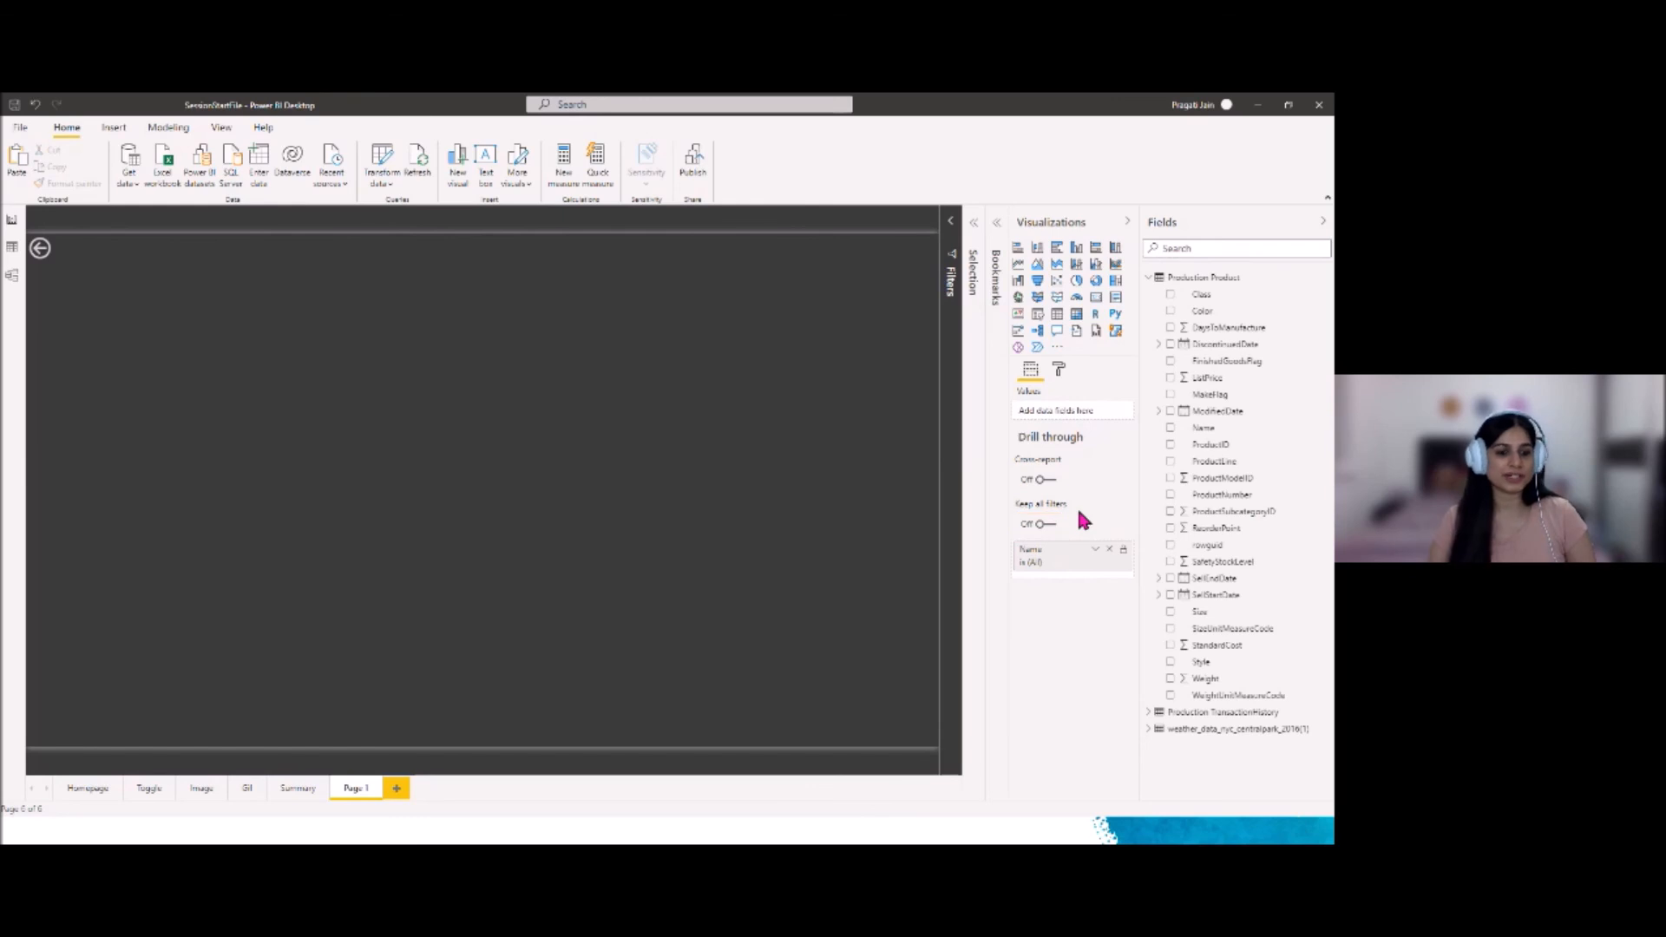
Copy the Product Summary line chart and table from the Summary page onto Page 1
click(294, 789)
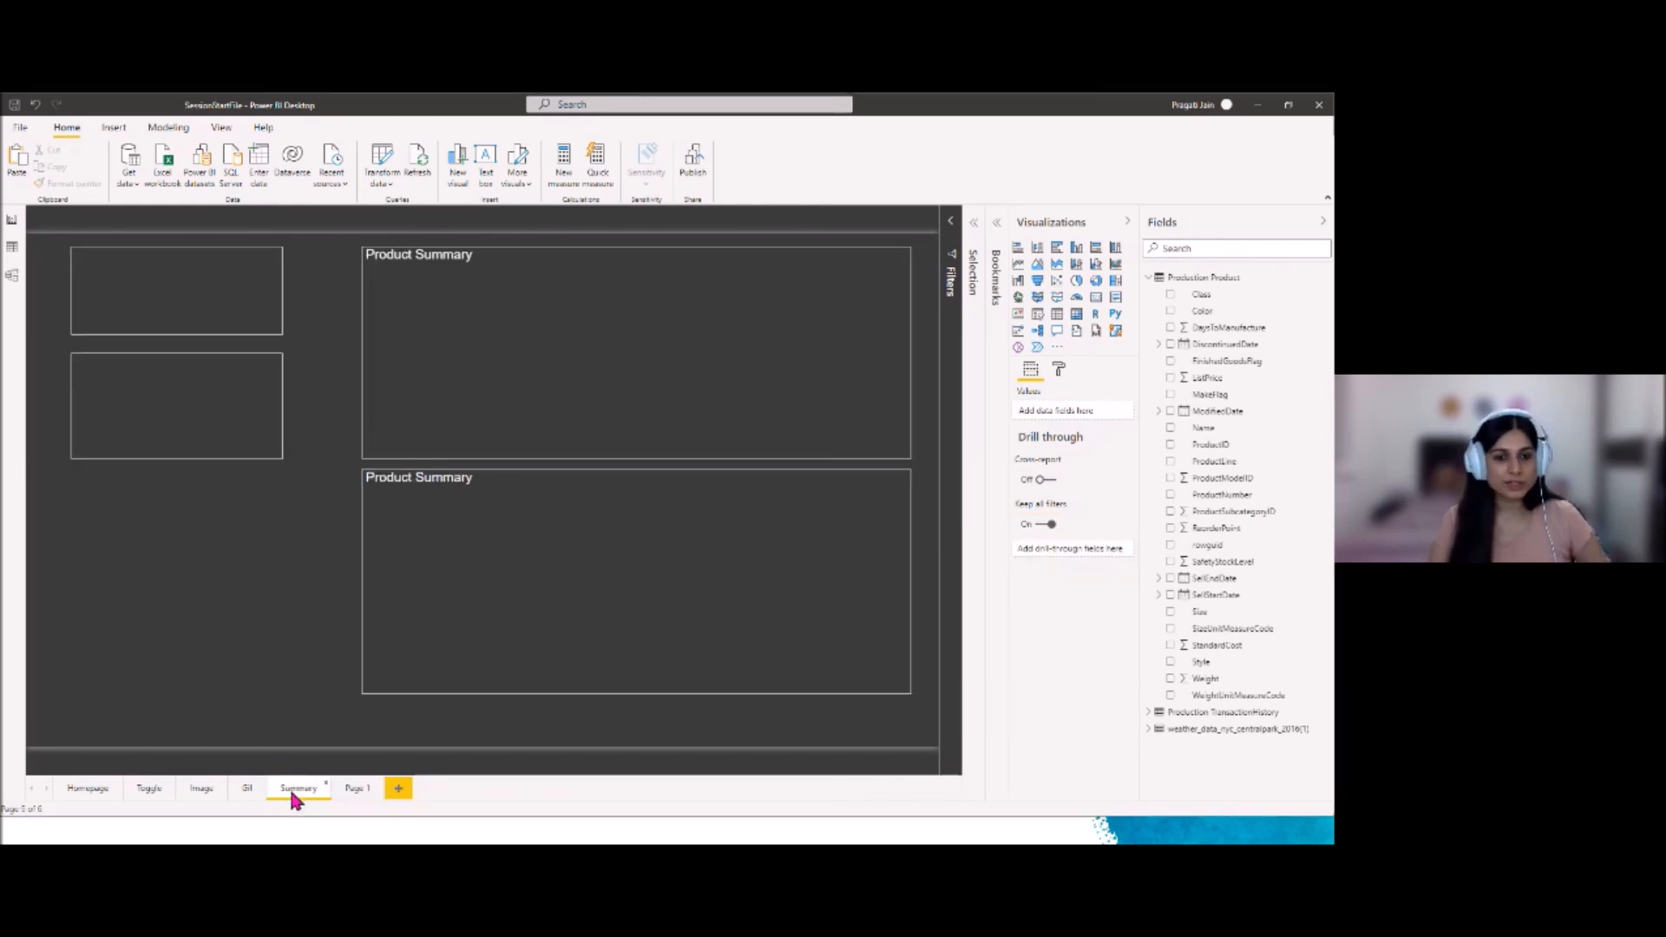
click(547, 478)
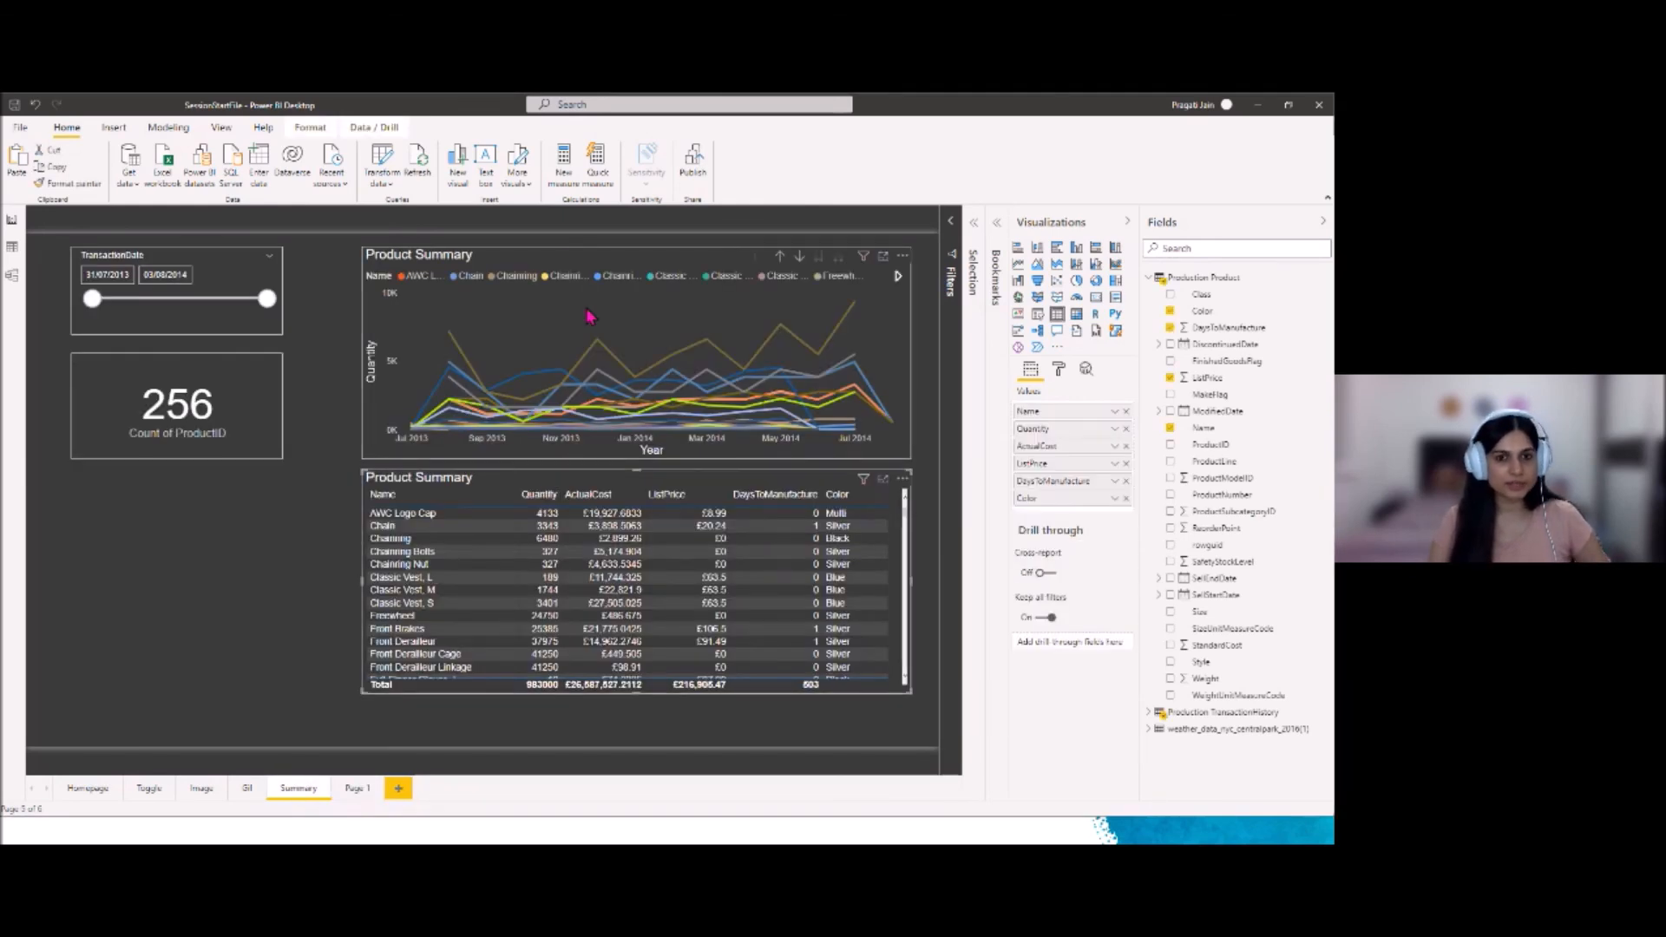
ctrl+click(565, 254)
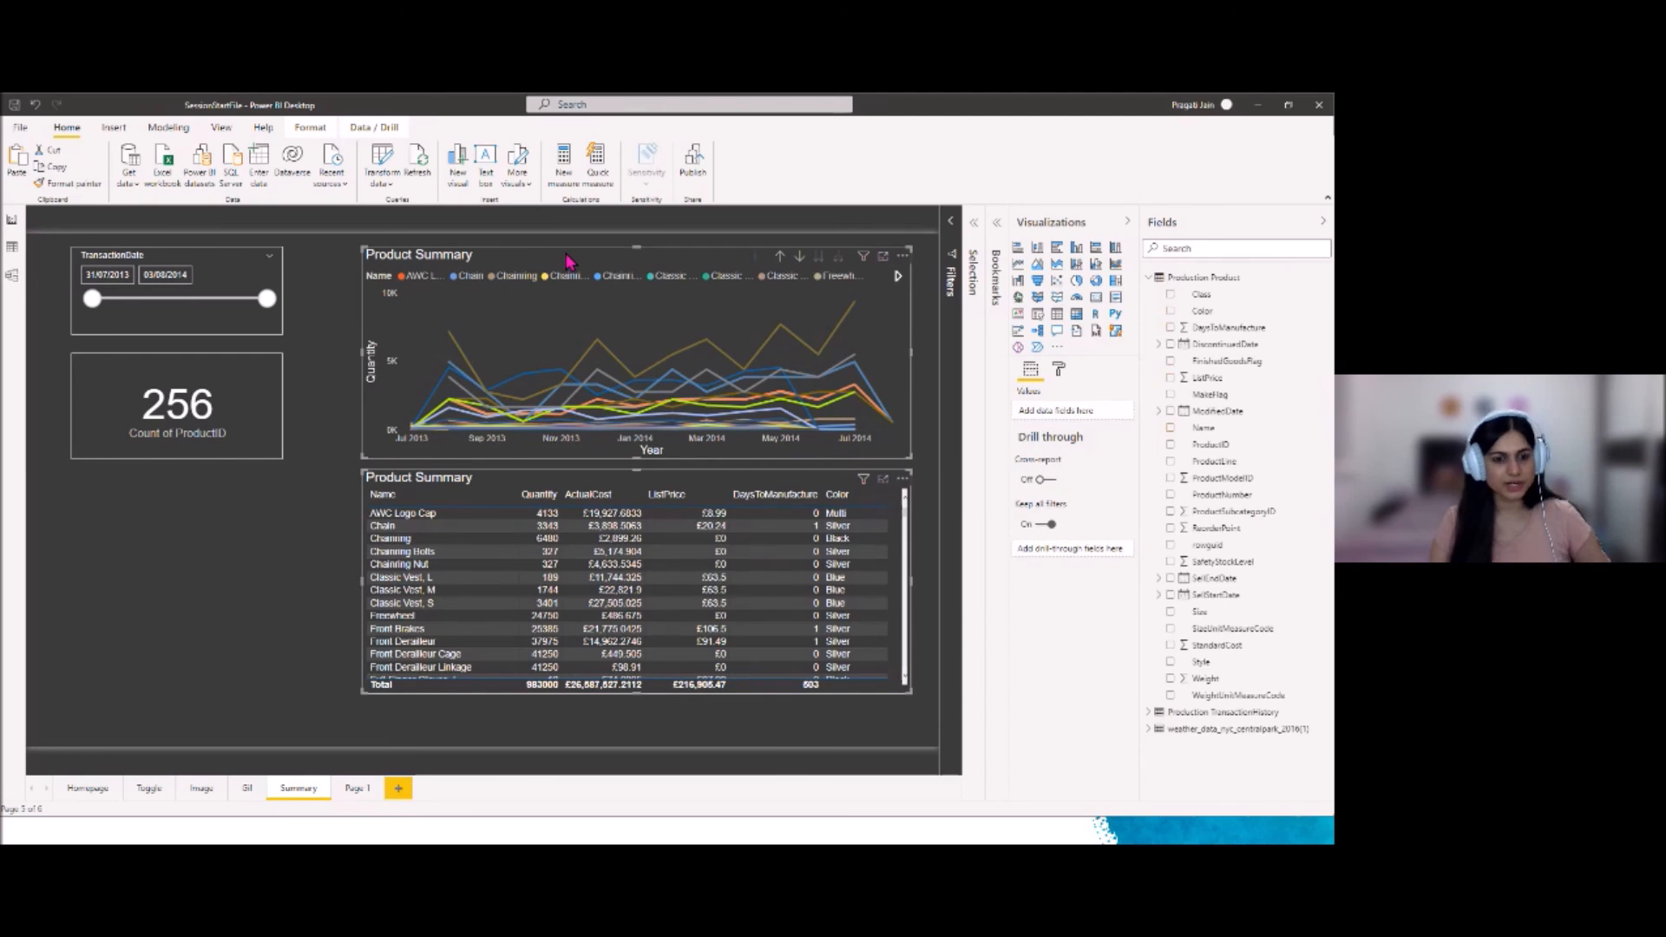
click(355, 789)
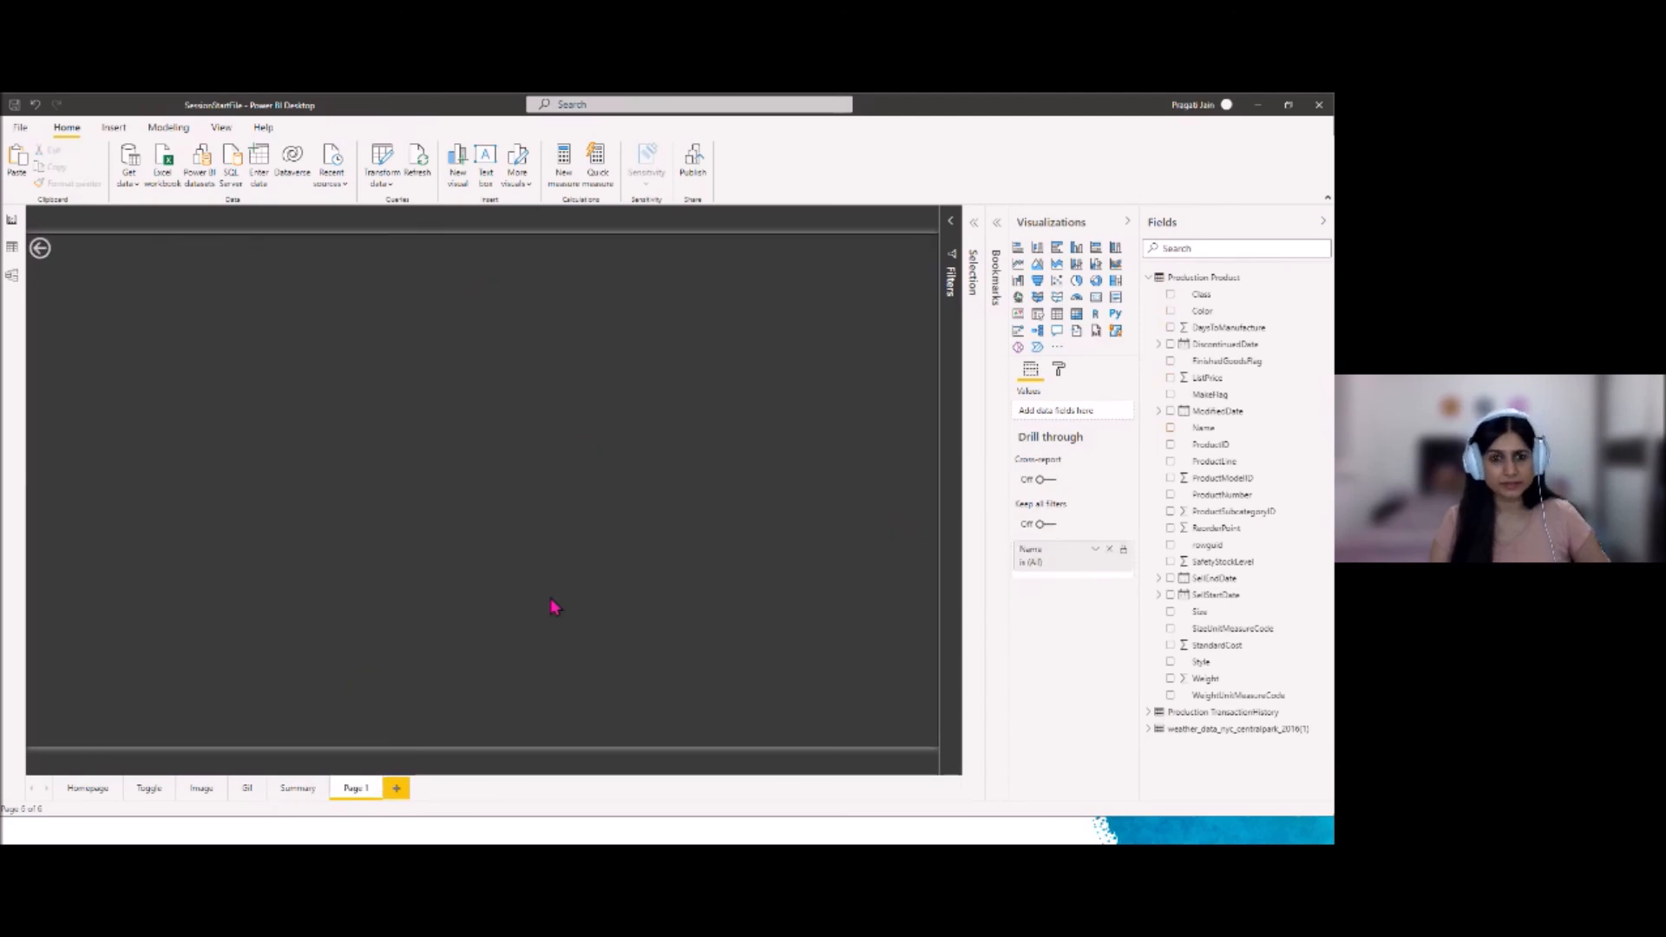
key(ctrl+v)
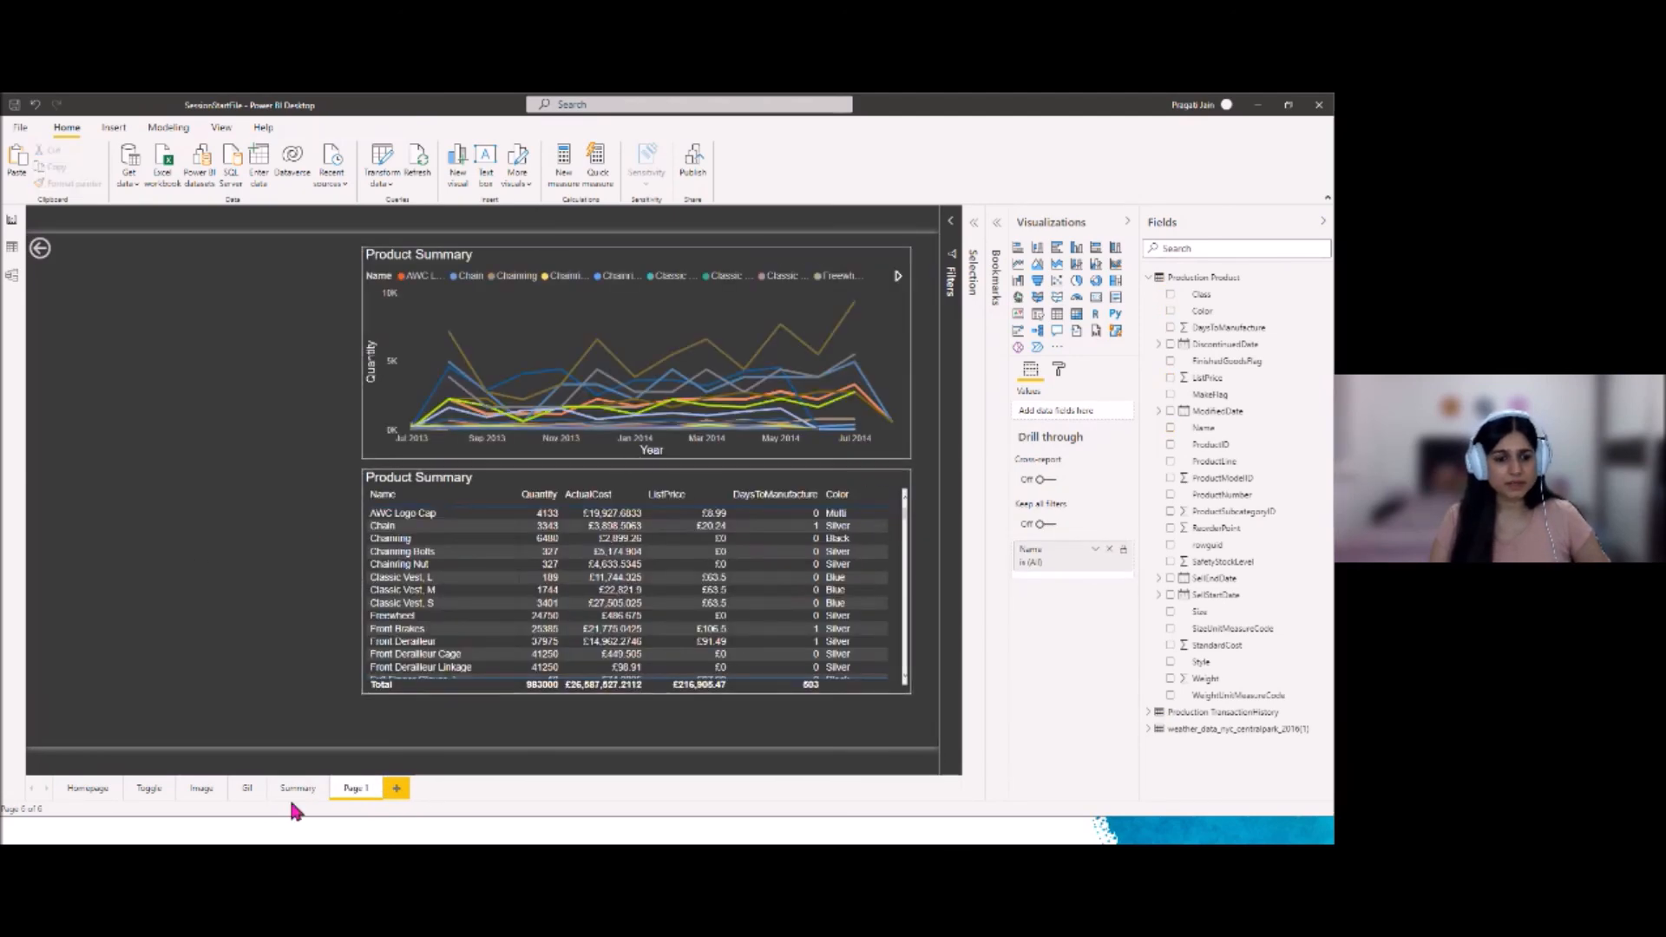
Copy the ProductID count card from the Summary page onto Page 1 and place it in the empty area beside the line chart
click(300, 789)
click(169, 375)
click(358, 788)
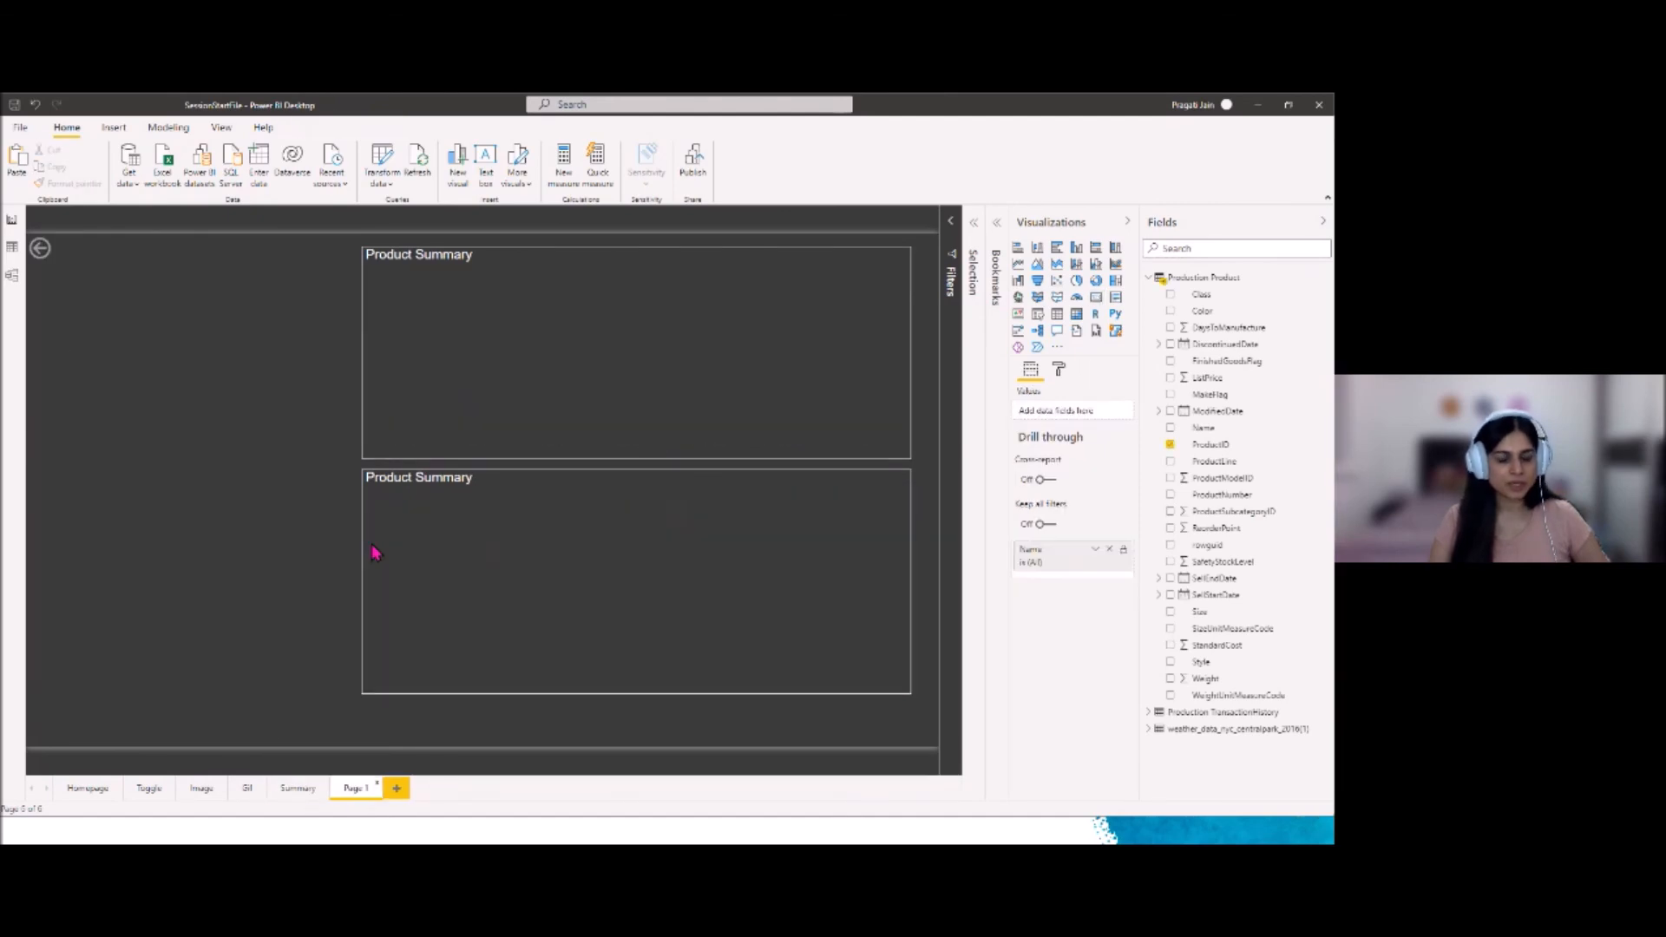
key(ctrl+v)
drag(142, 243, 173, 371)
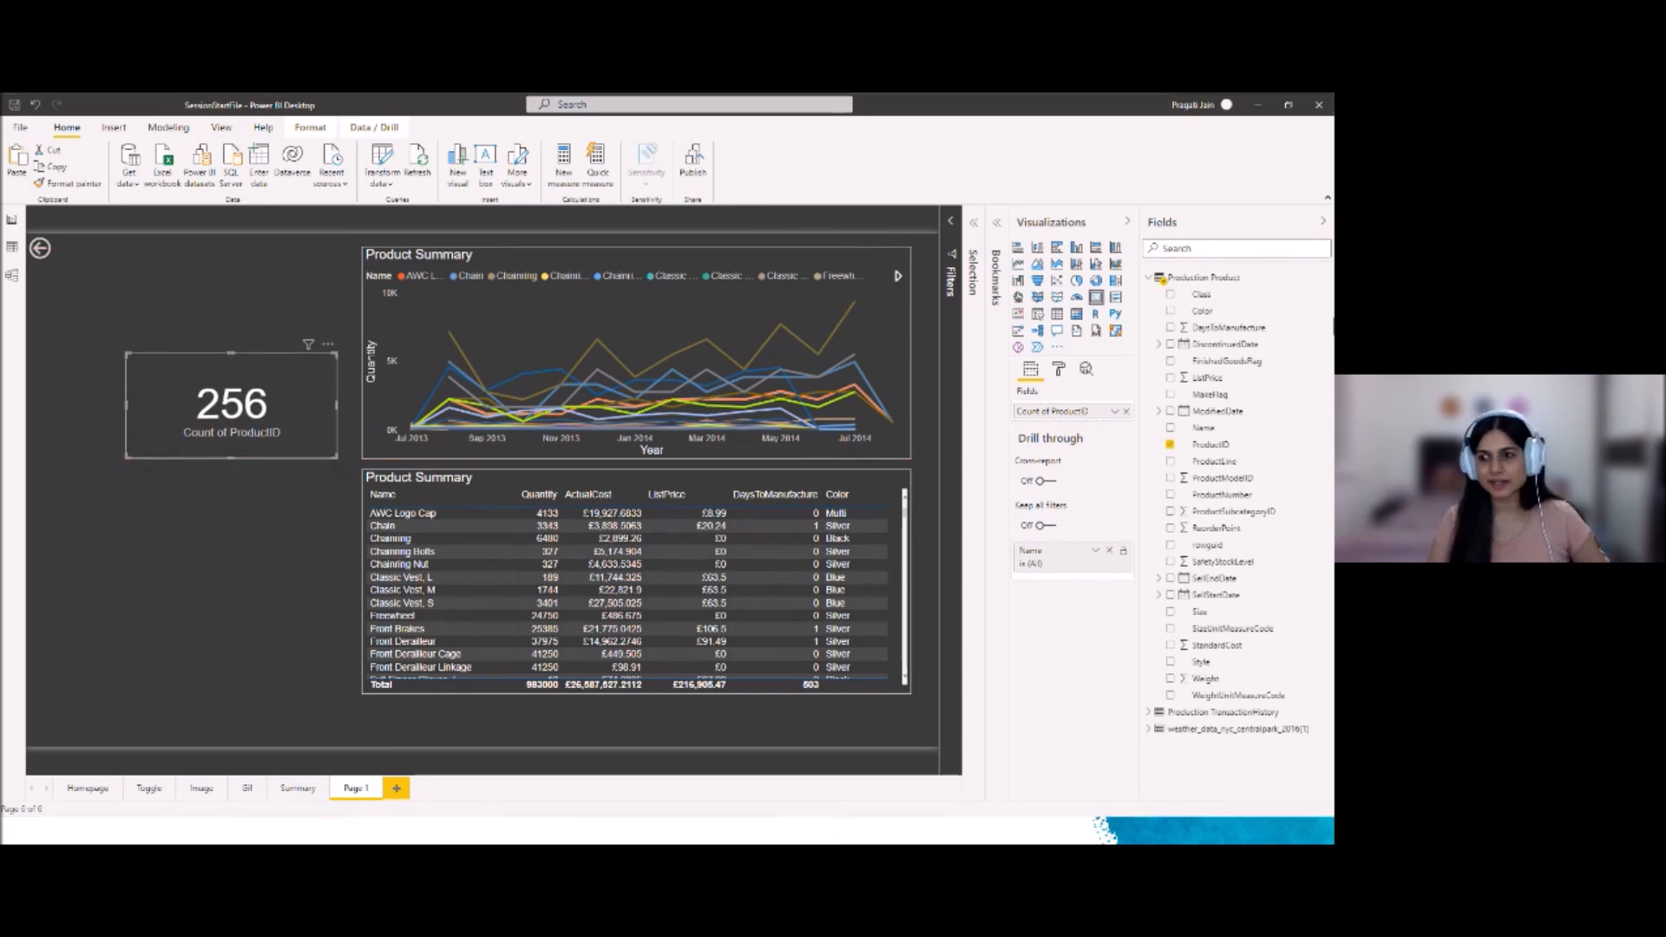
Replace the copied card's field with the product Name and turn off its category label
drag(1206, 428, 1085, 418)
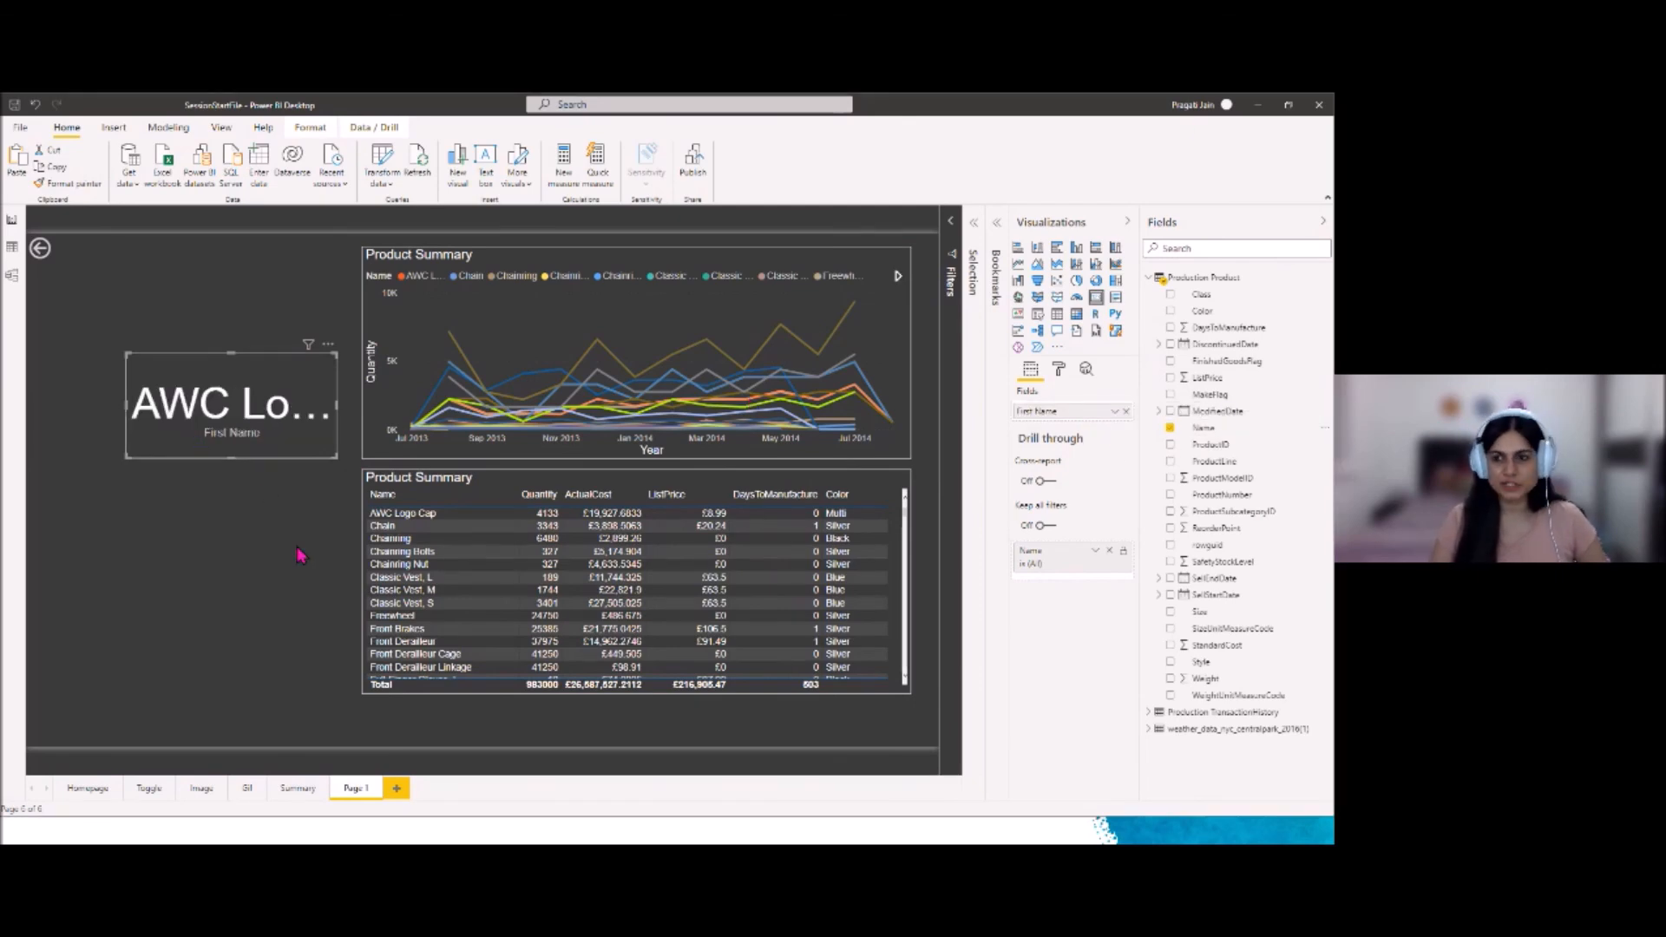
click(1058, 369)
click(1105, 474)
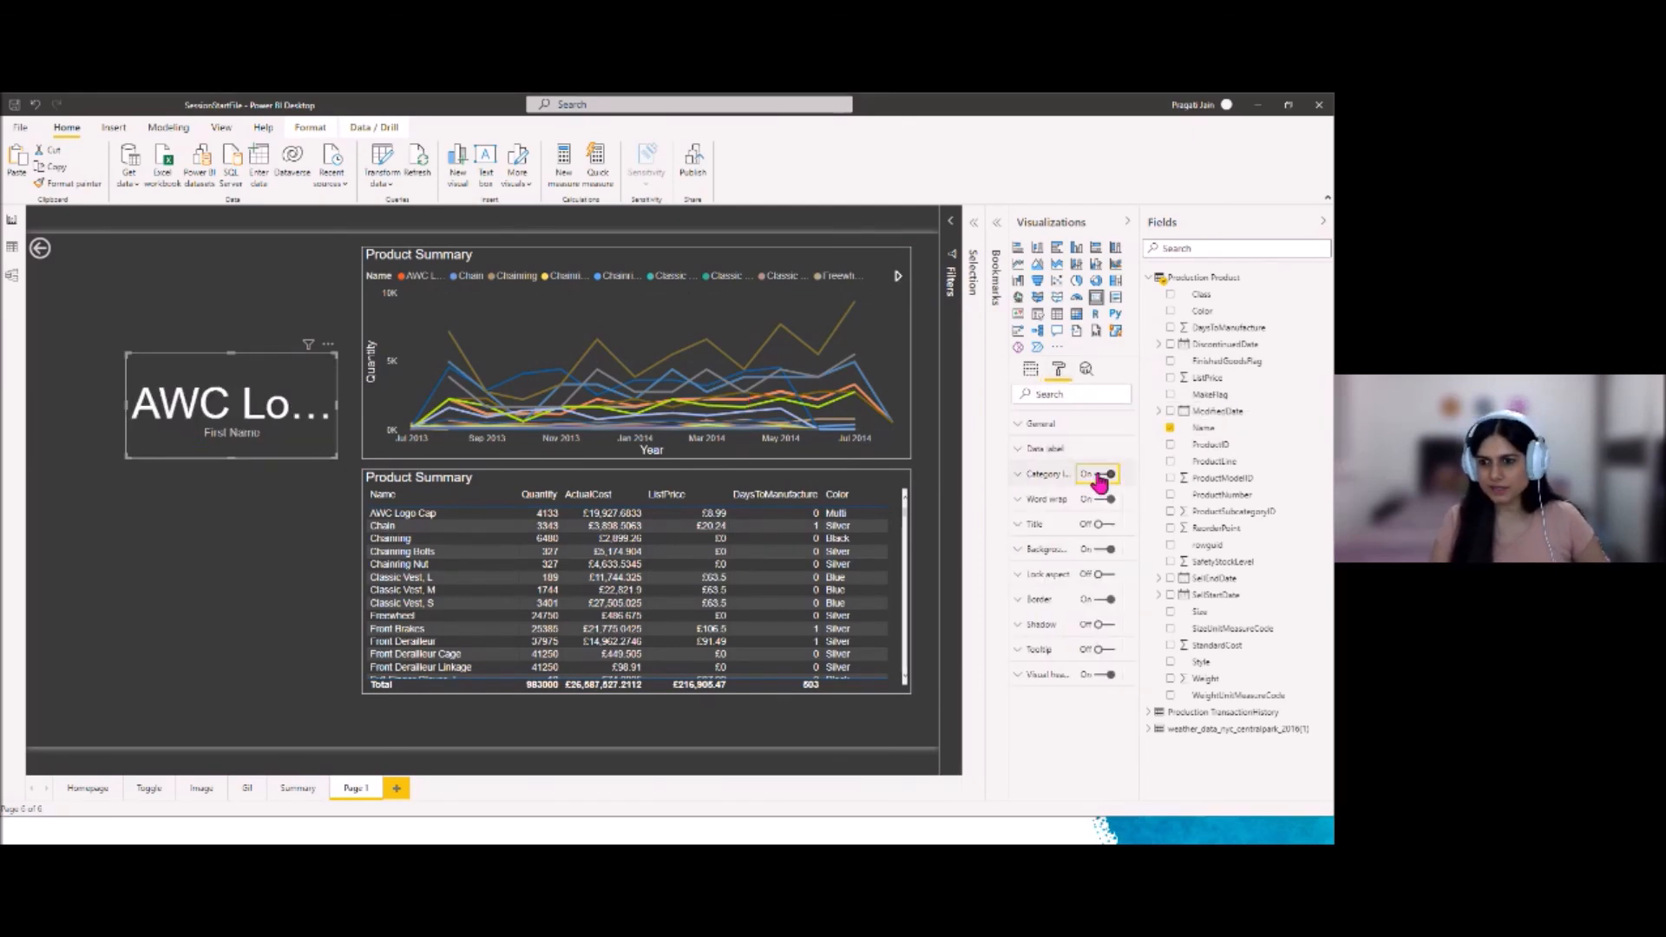
Reduce the data label text size of the card on Page 1 until the full product name fits
click(1067, 448)
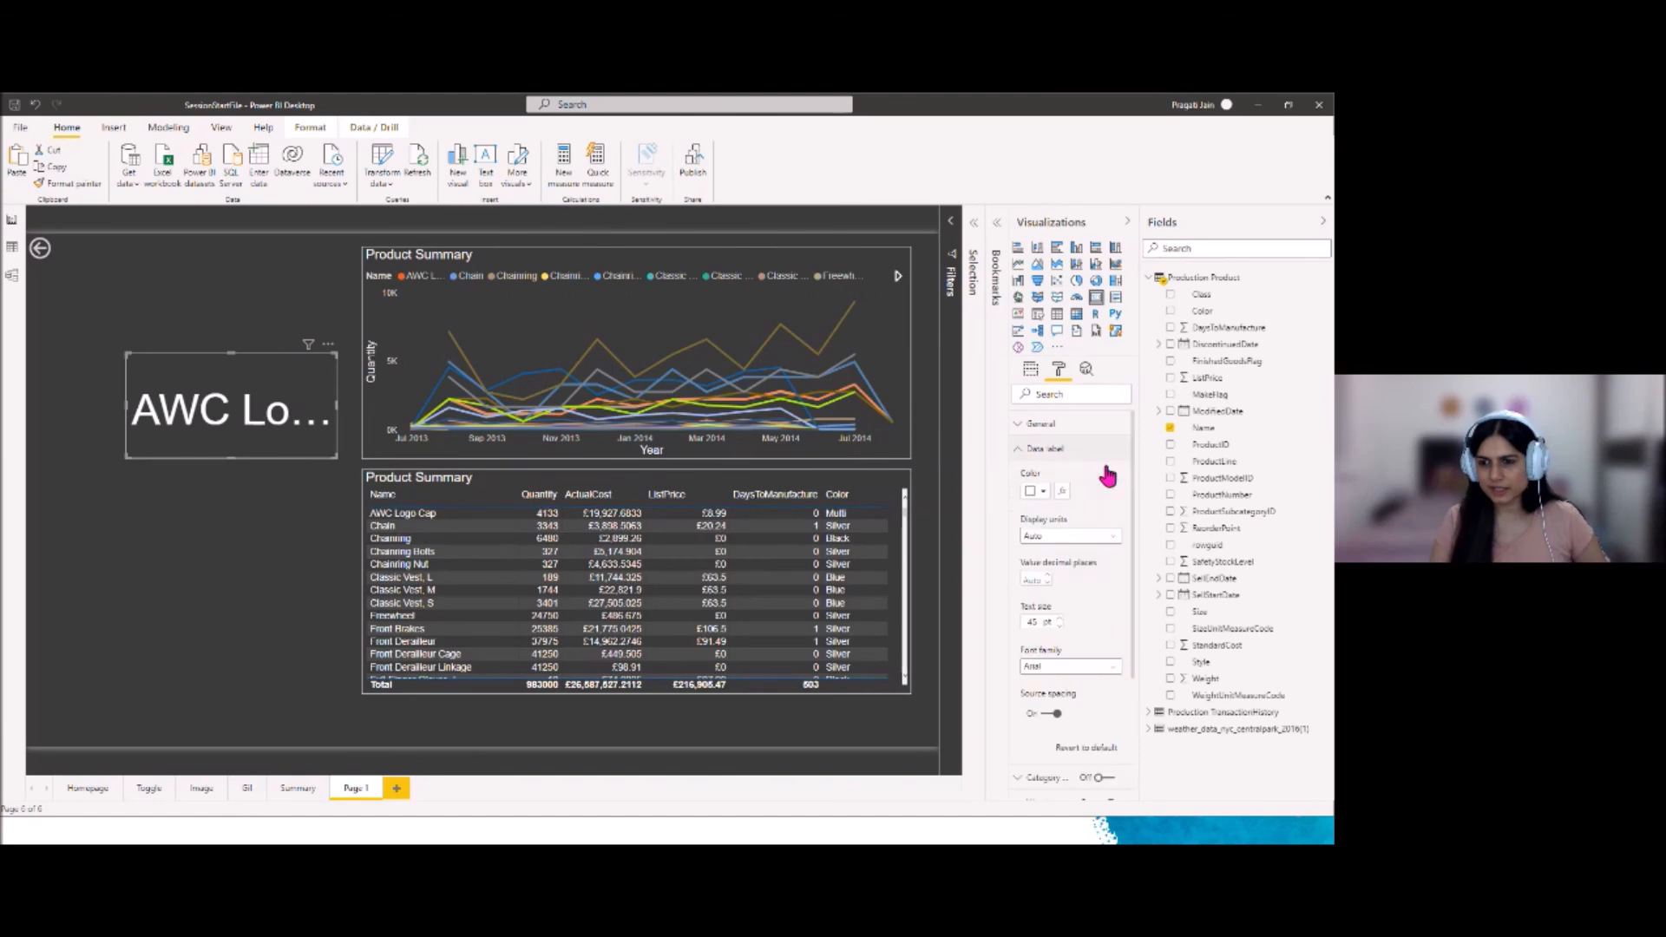
click(1059, 626)
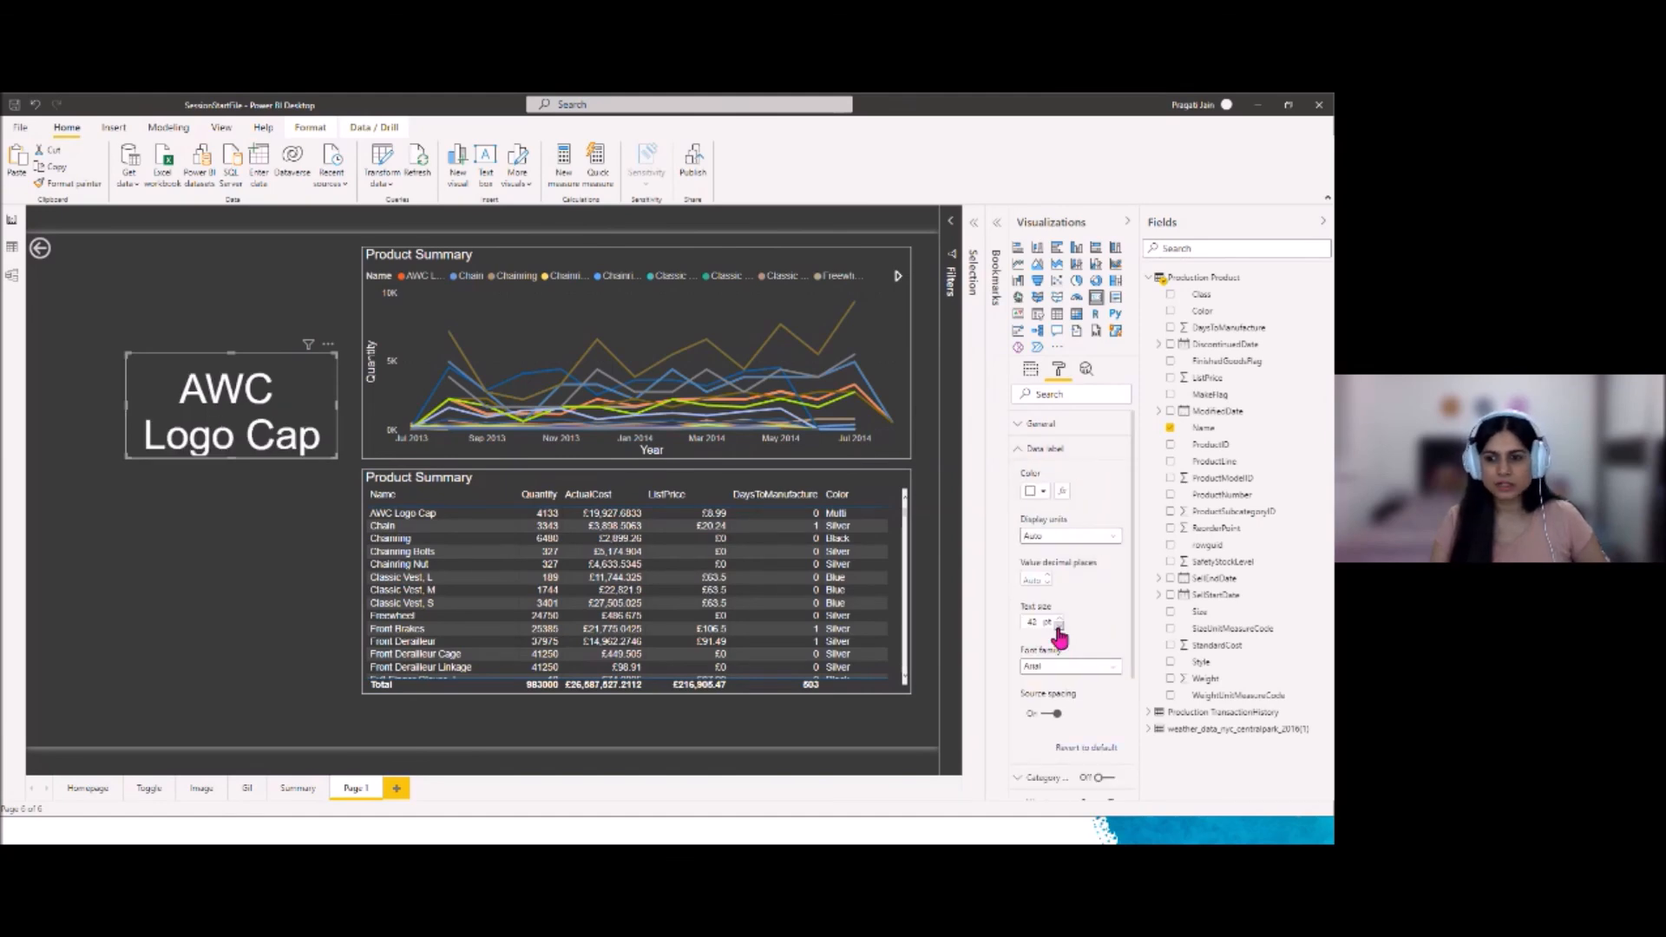
click(1058, 625)
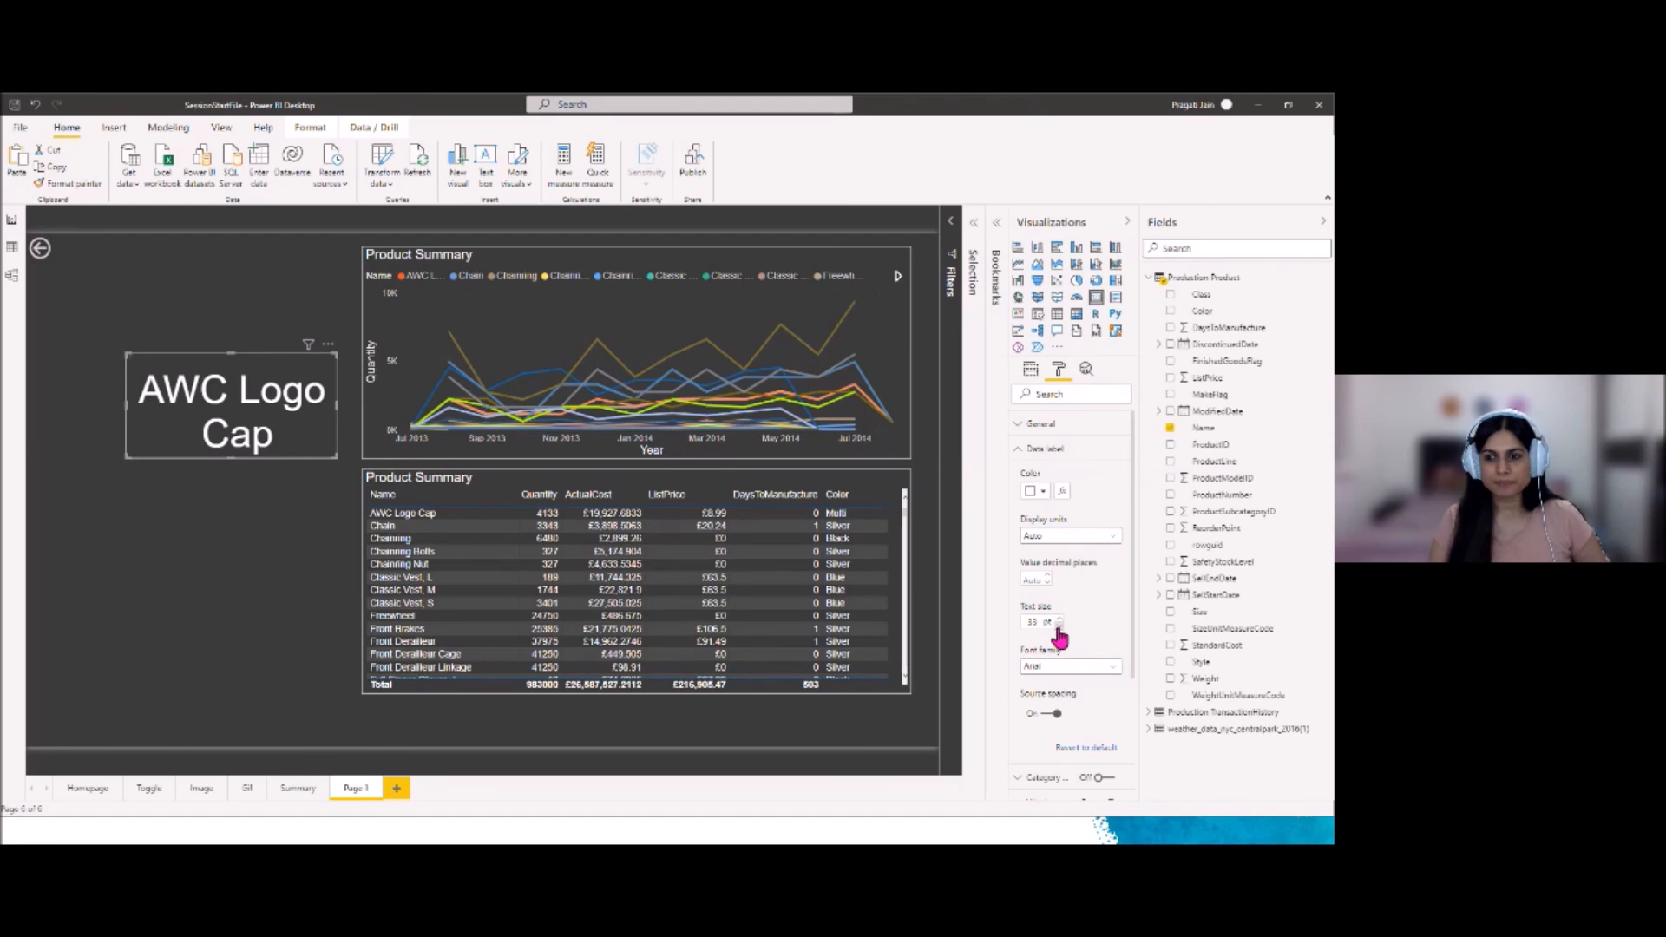
click(1059, 633)
click(183, 533)
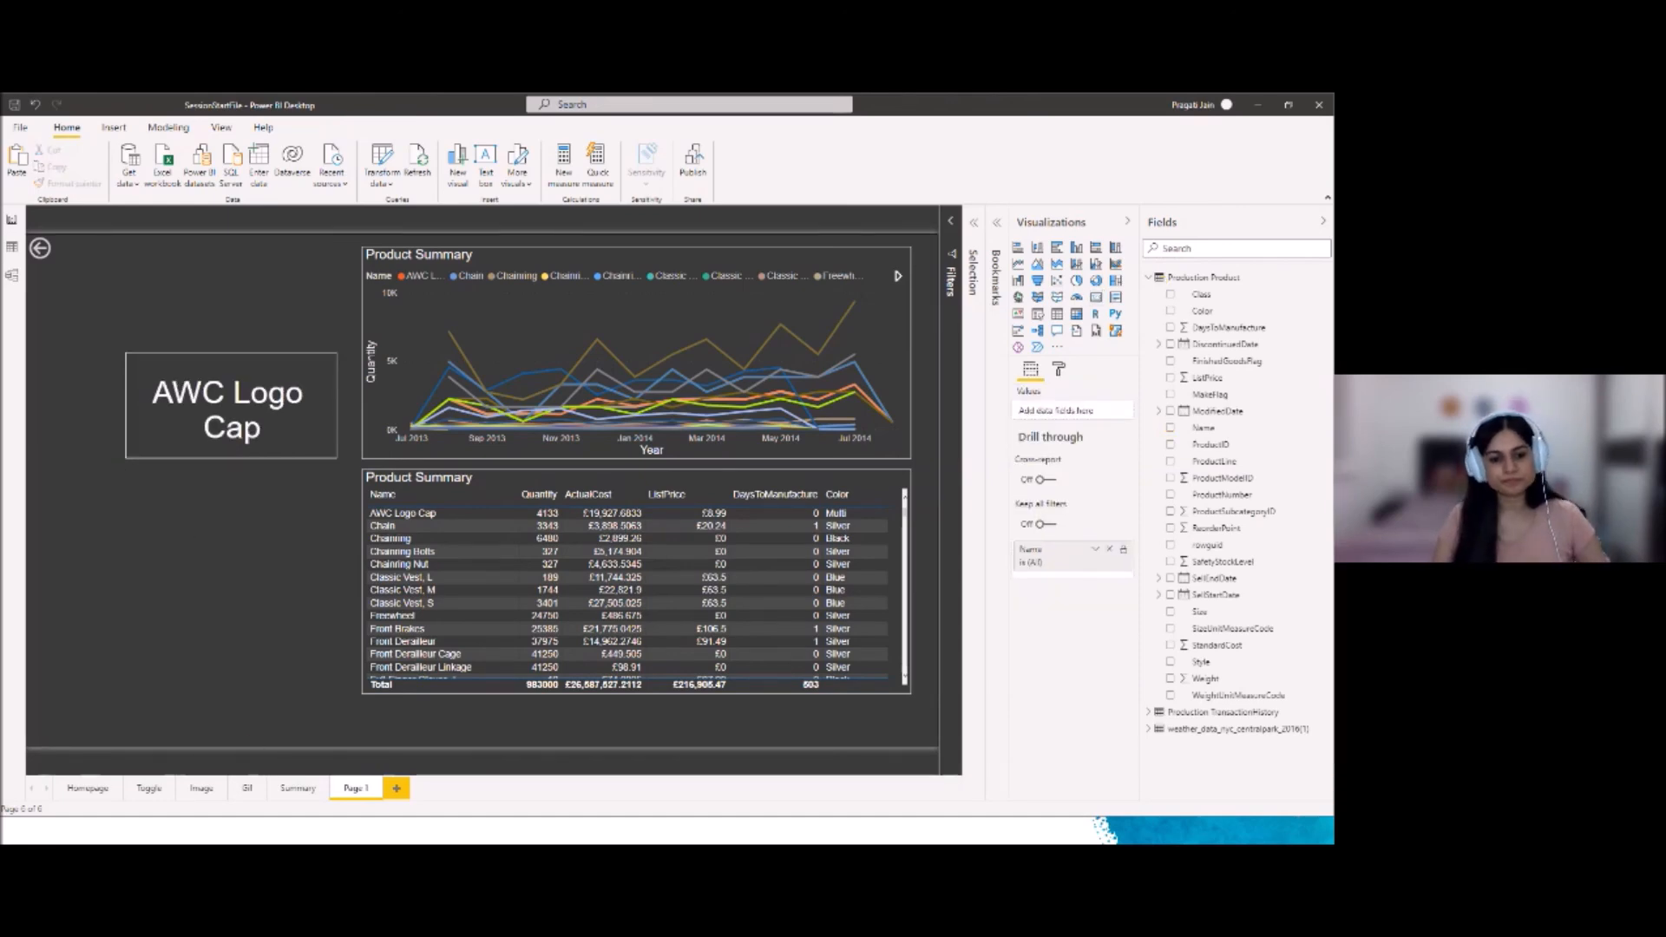
Rename Page 1 as Product Detail and return to the Summary page
right_click(364, 788)
click(387, 750)
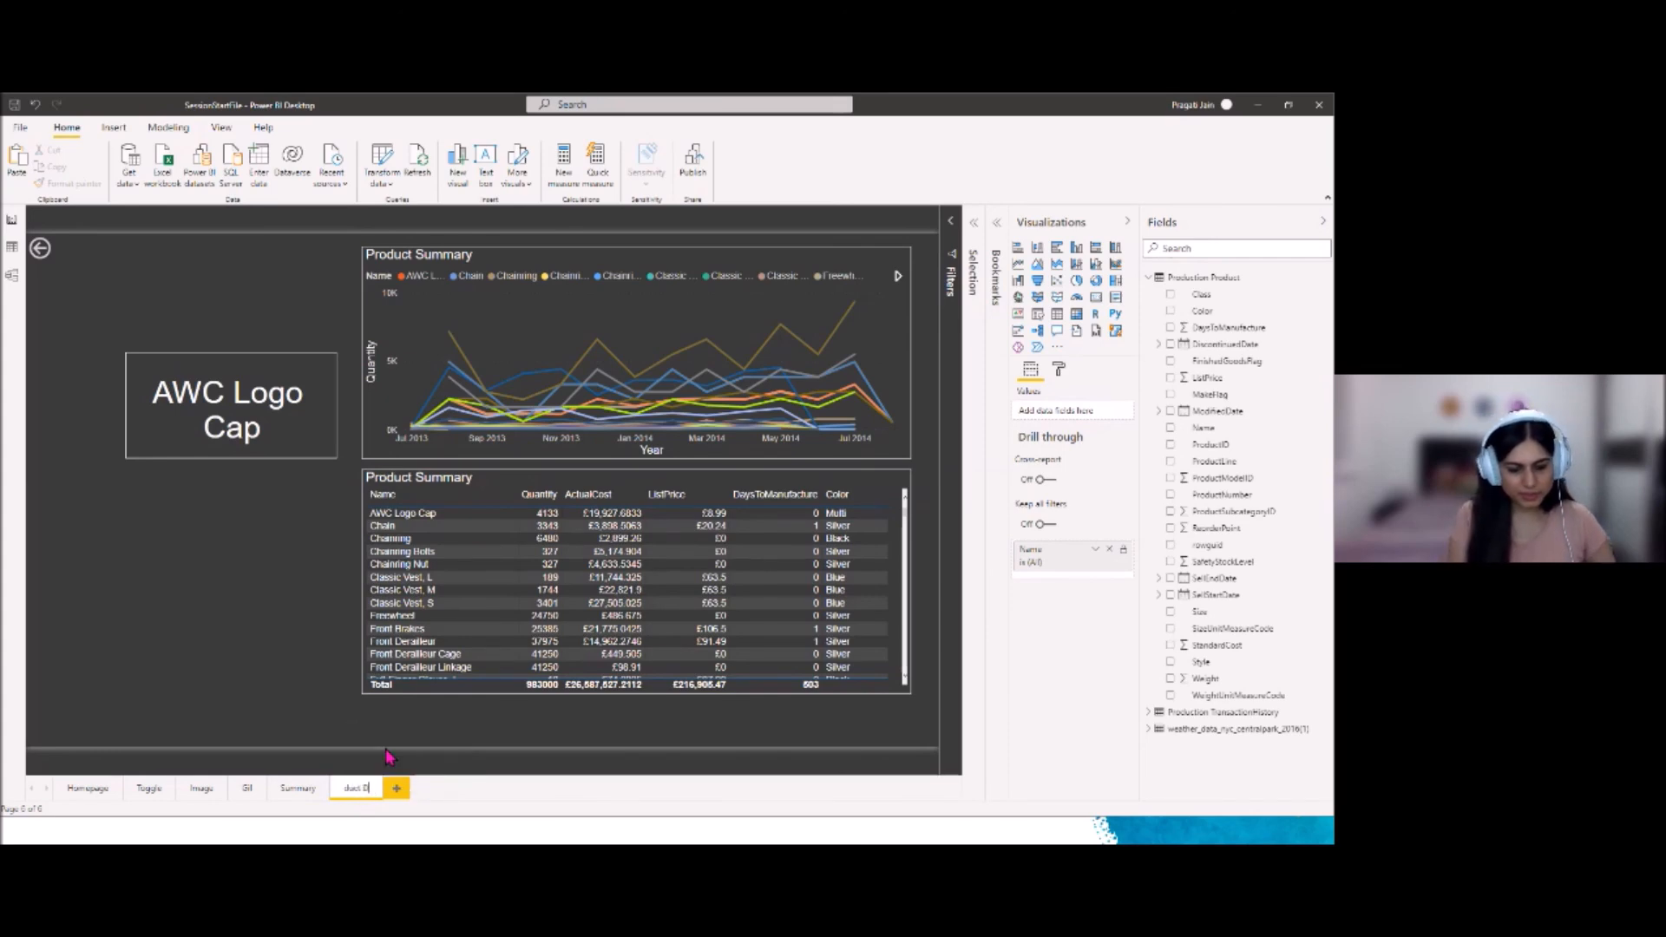
key(Return)
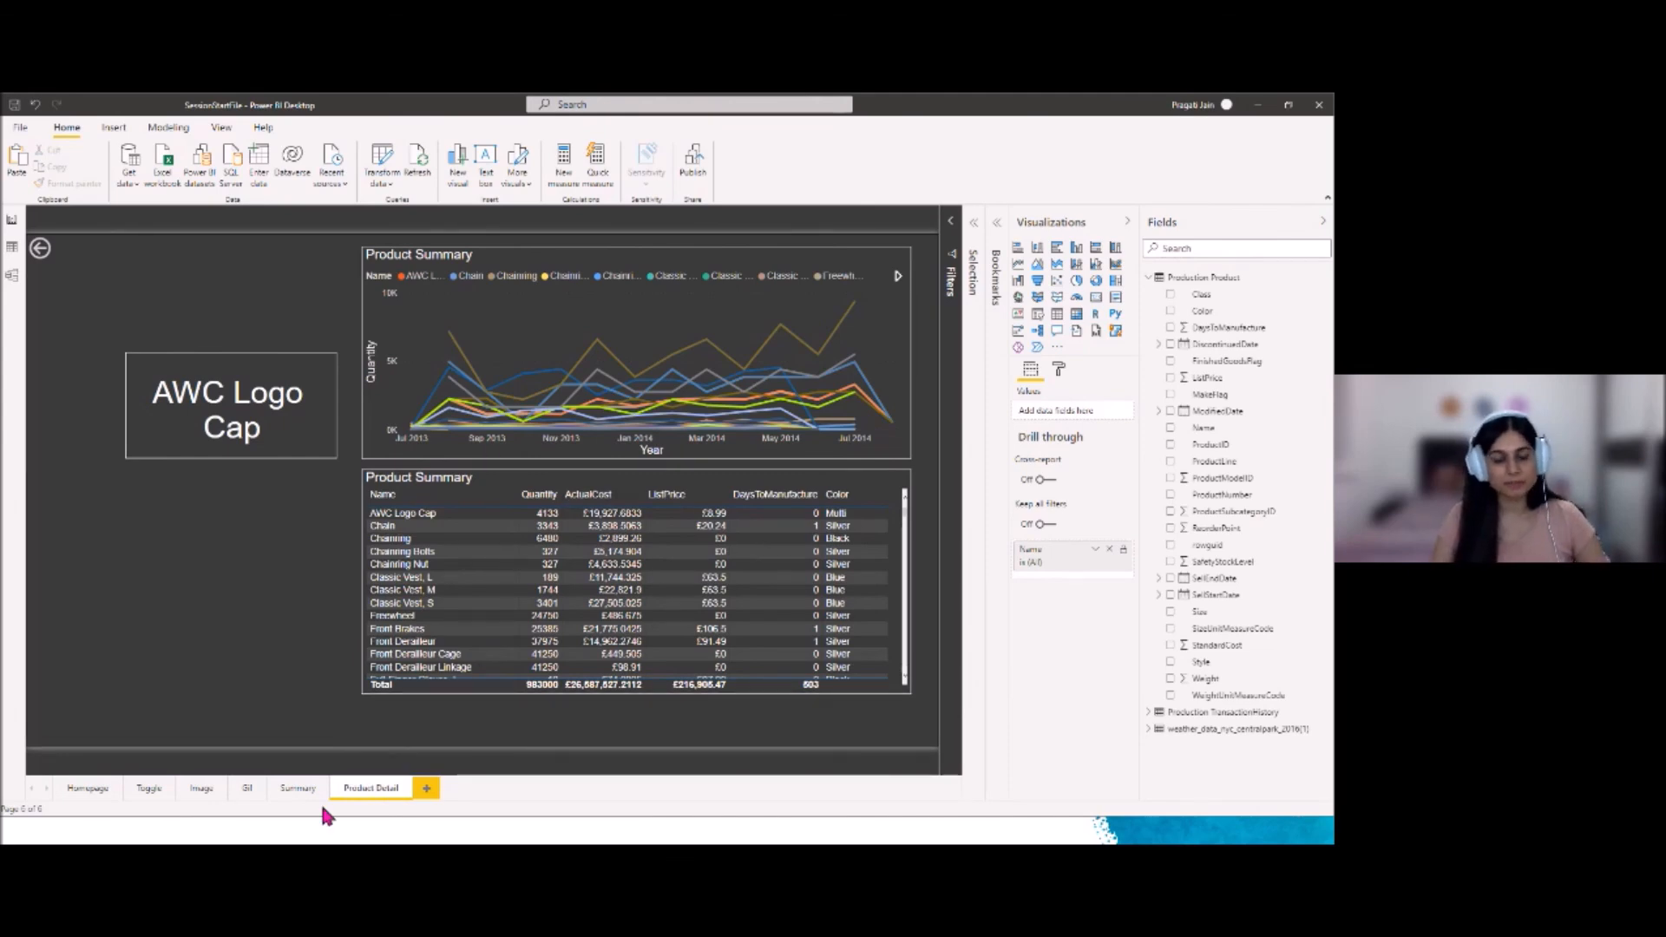
click(296, 789)
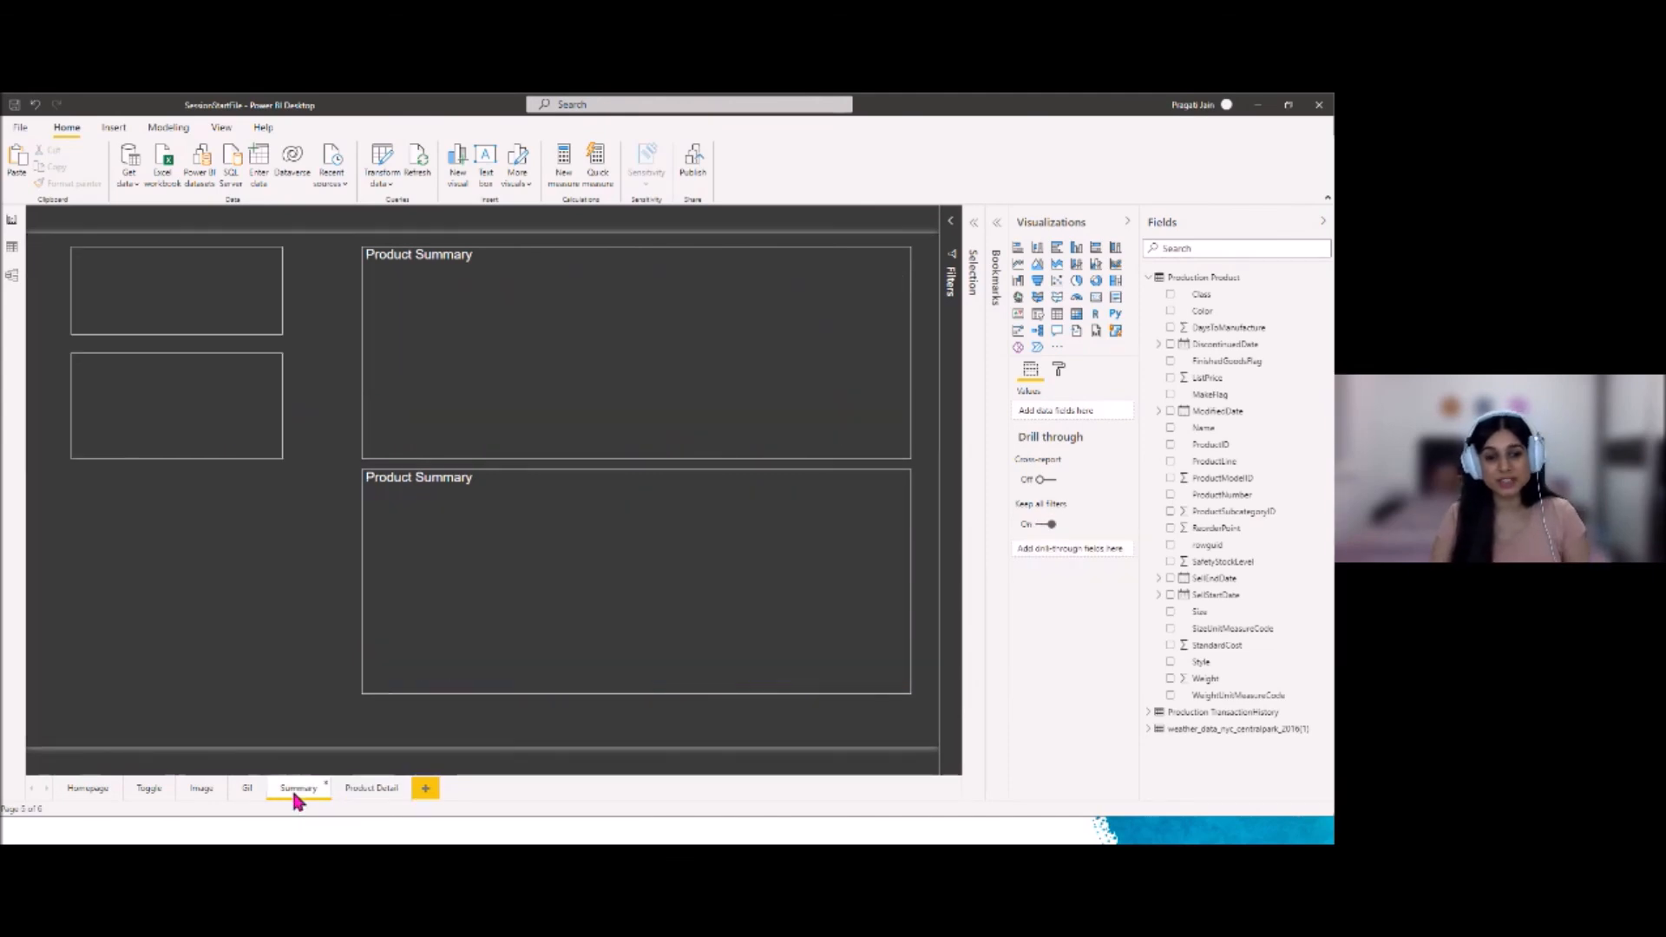
Insert a blank button on the Summary page and place it as a wide strip directly beneath the product table
click(1322, 222)
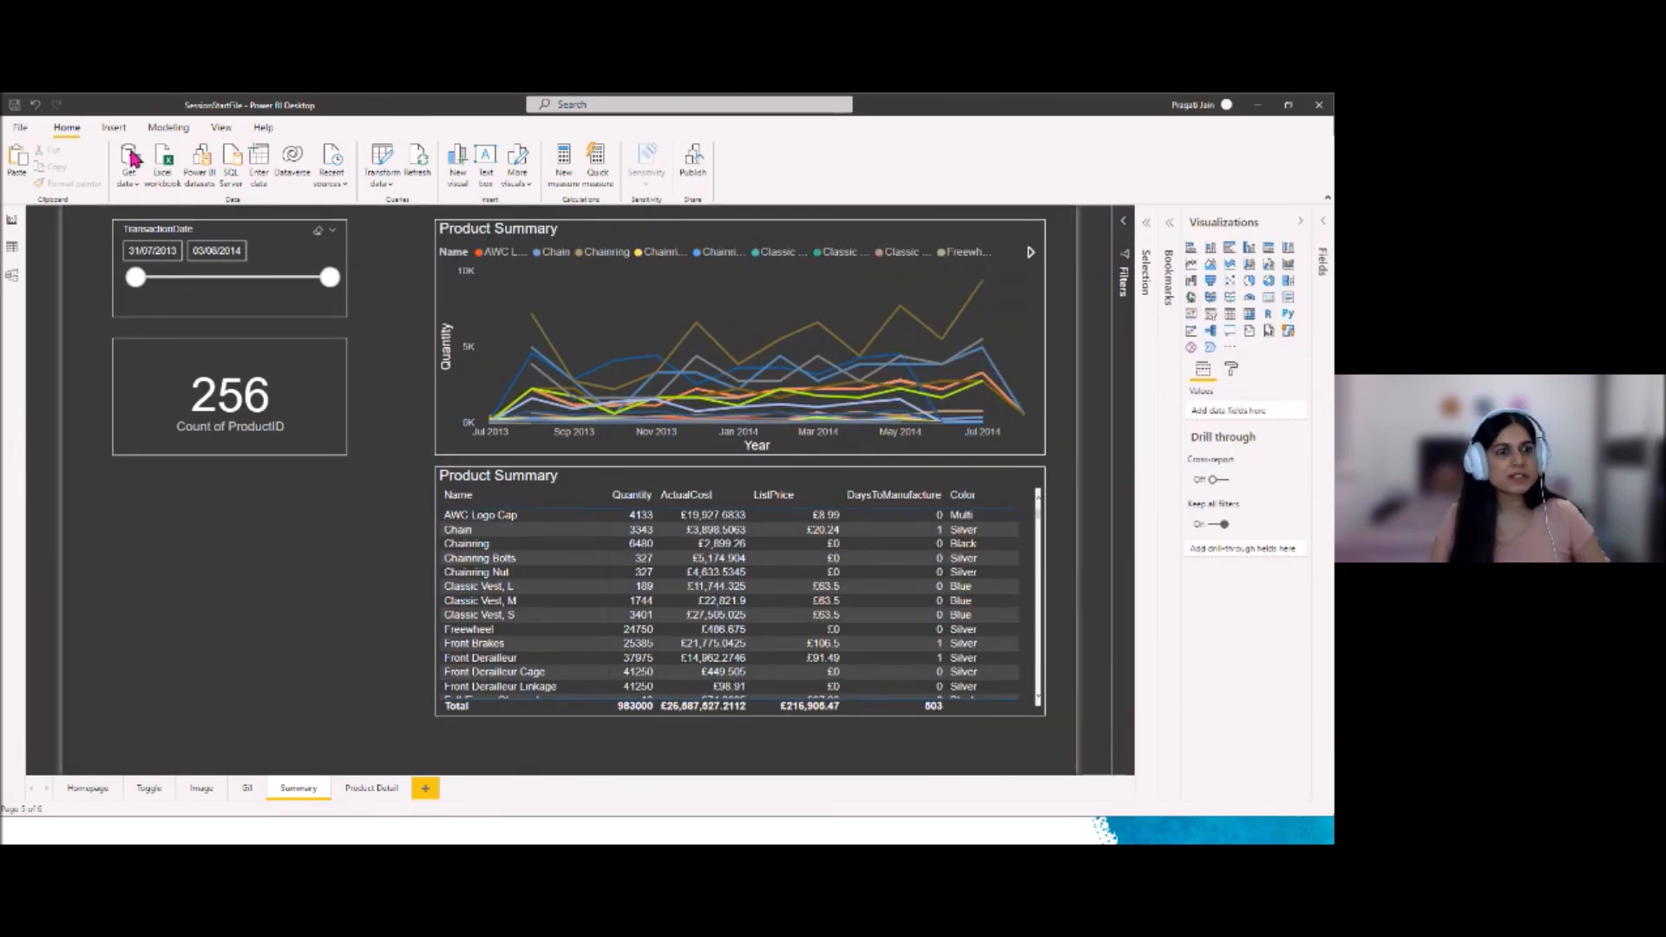
click(113, 129)
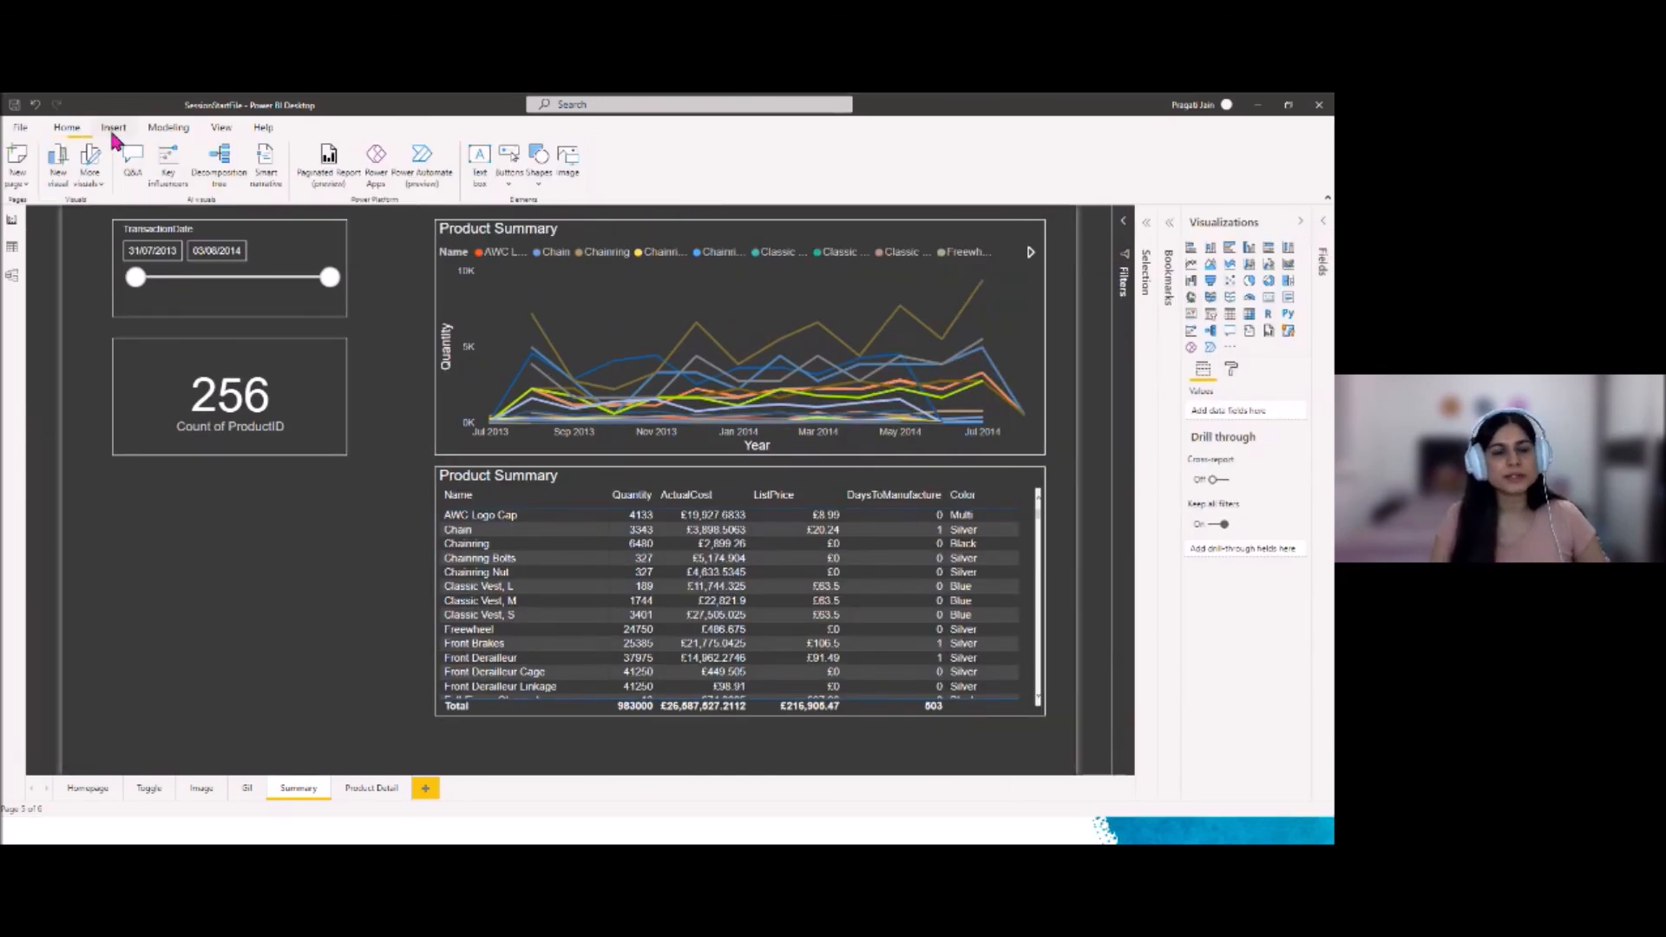
click(511, 186)
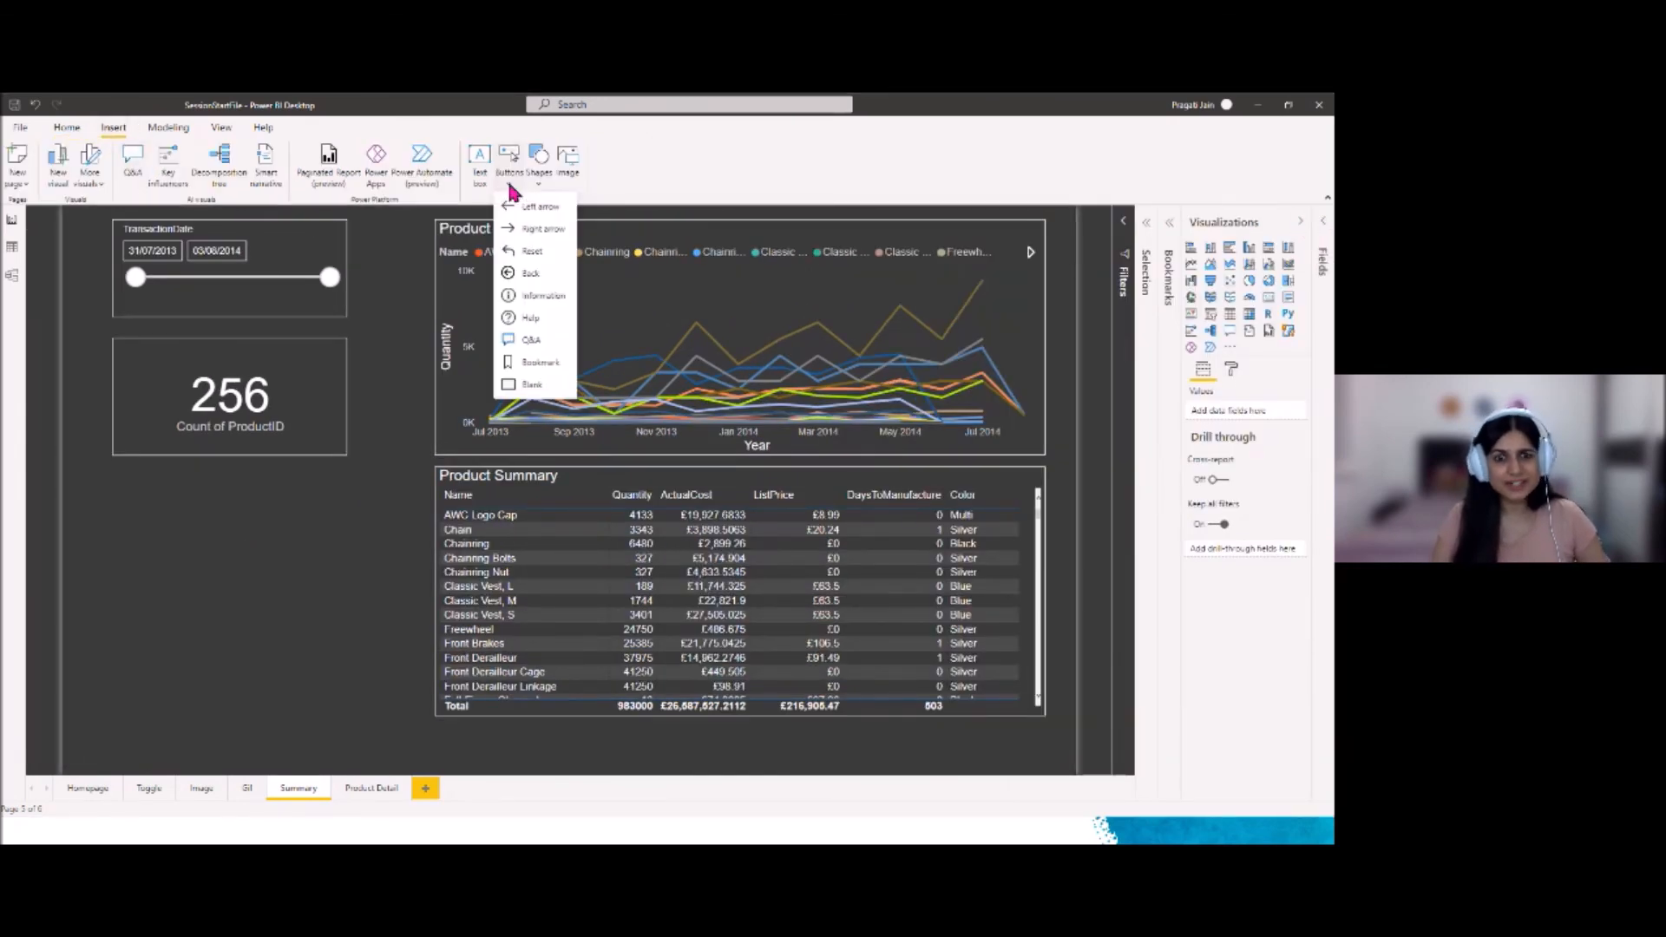
click(531, 384)
drag(79, 238, 967, 746)
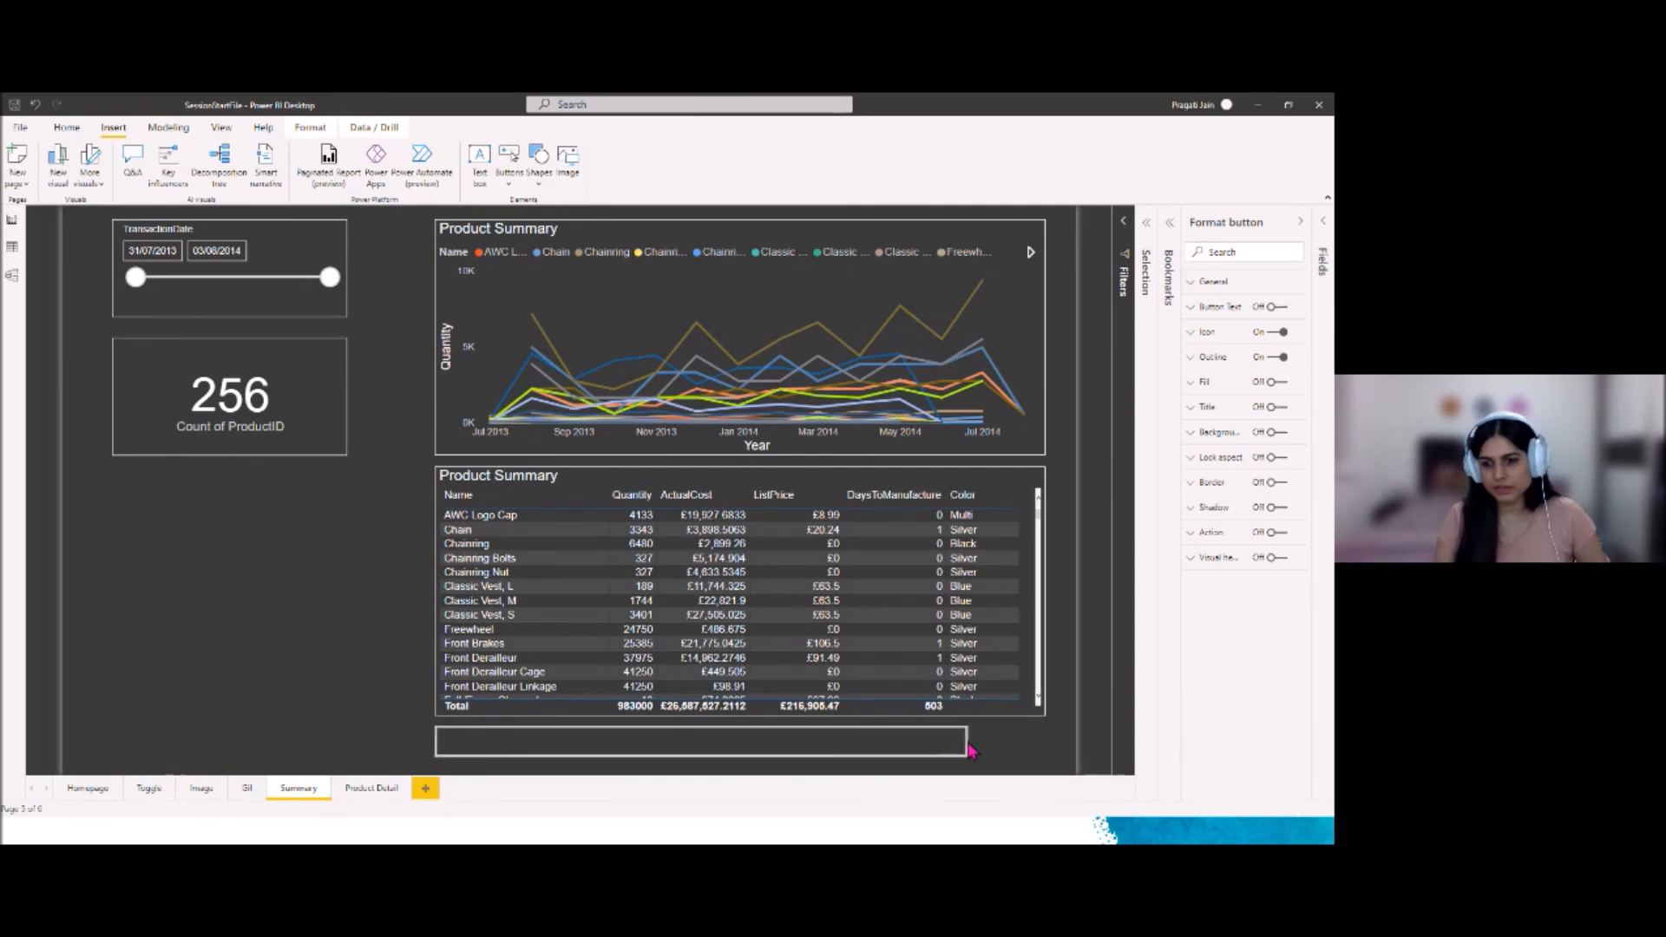
Turn on the button's text and set it to "Select a Product Name to drill-through the details"
click(1276, 308)
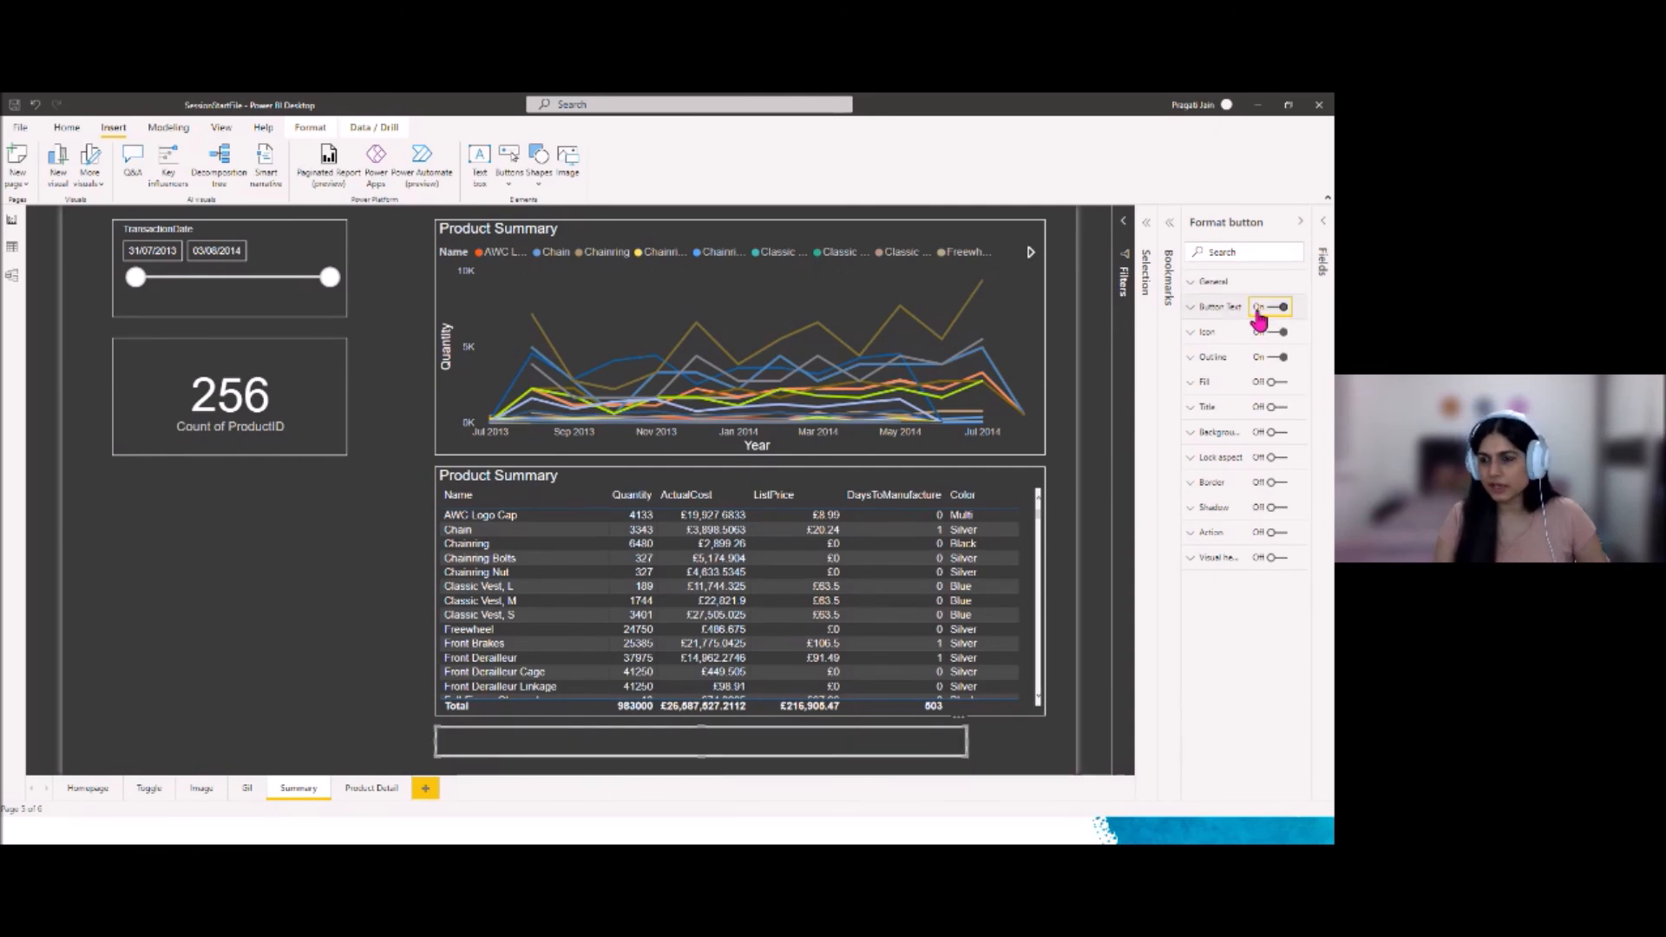
click(1215, 307)
drag(1185, 363, 1095, 363)
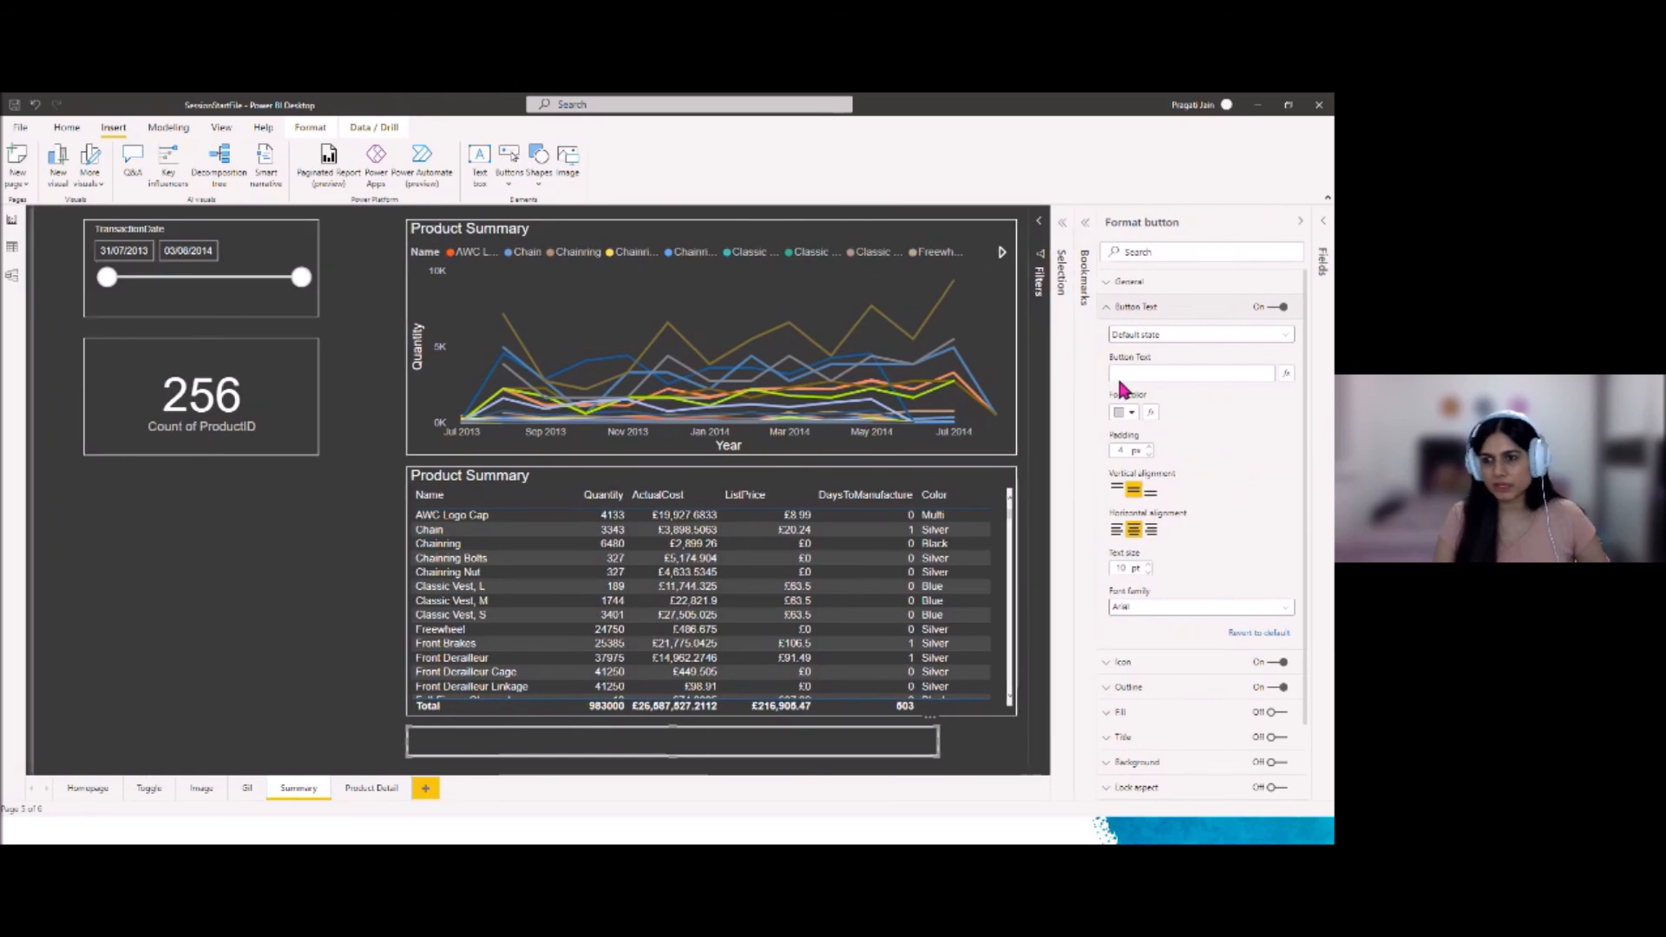
click(1123, 375)
text(Select a fi)
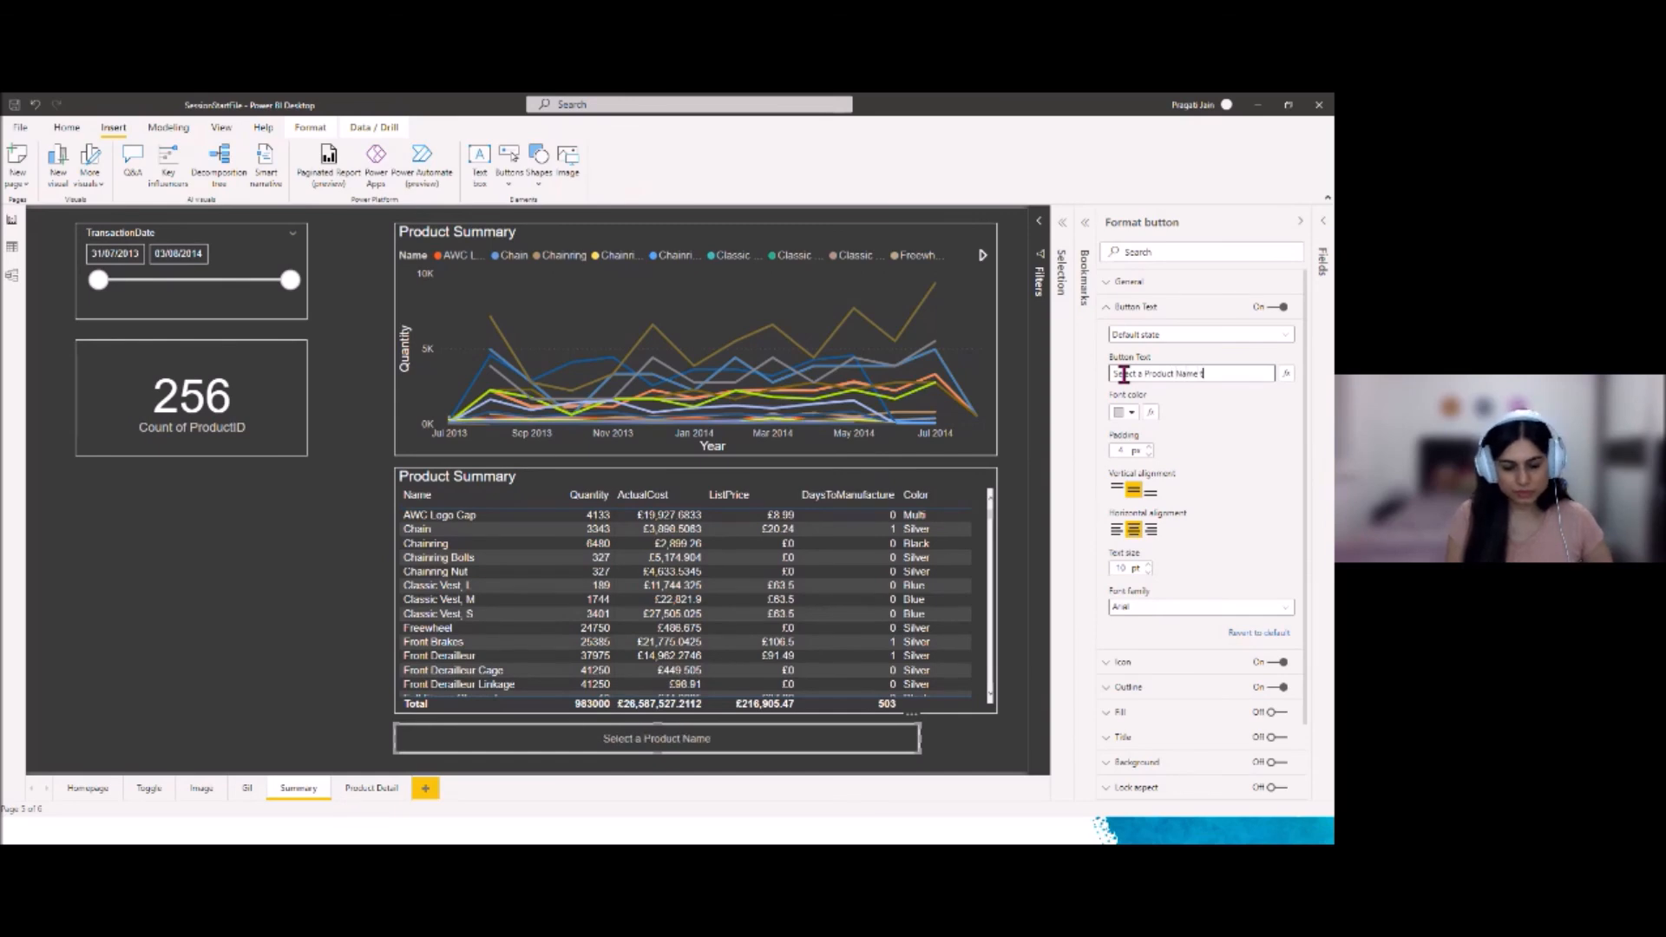
text(d)
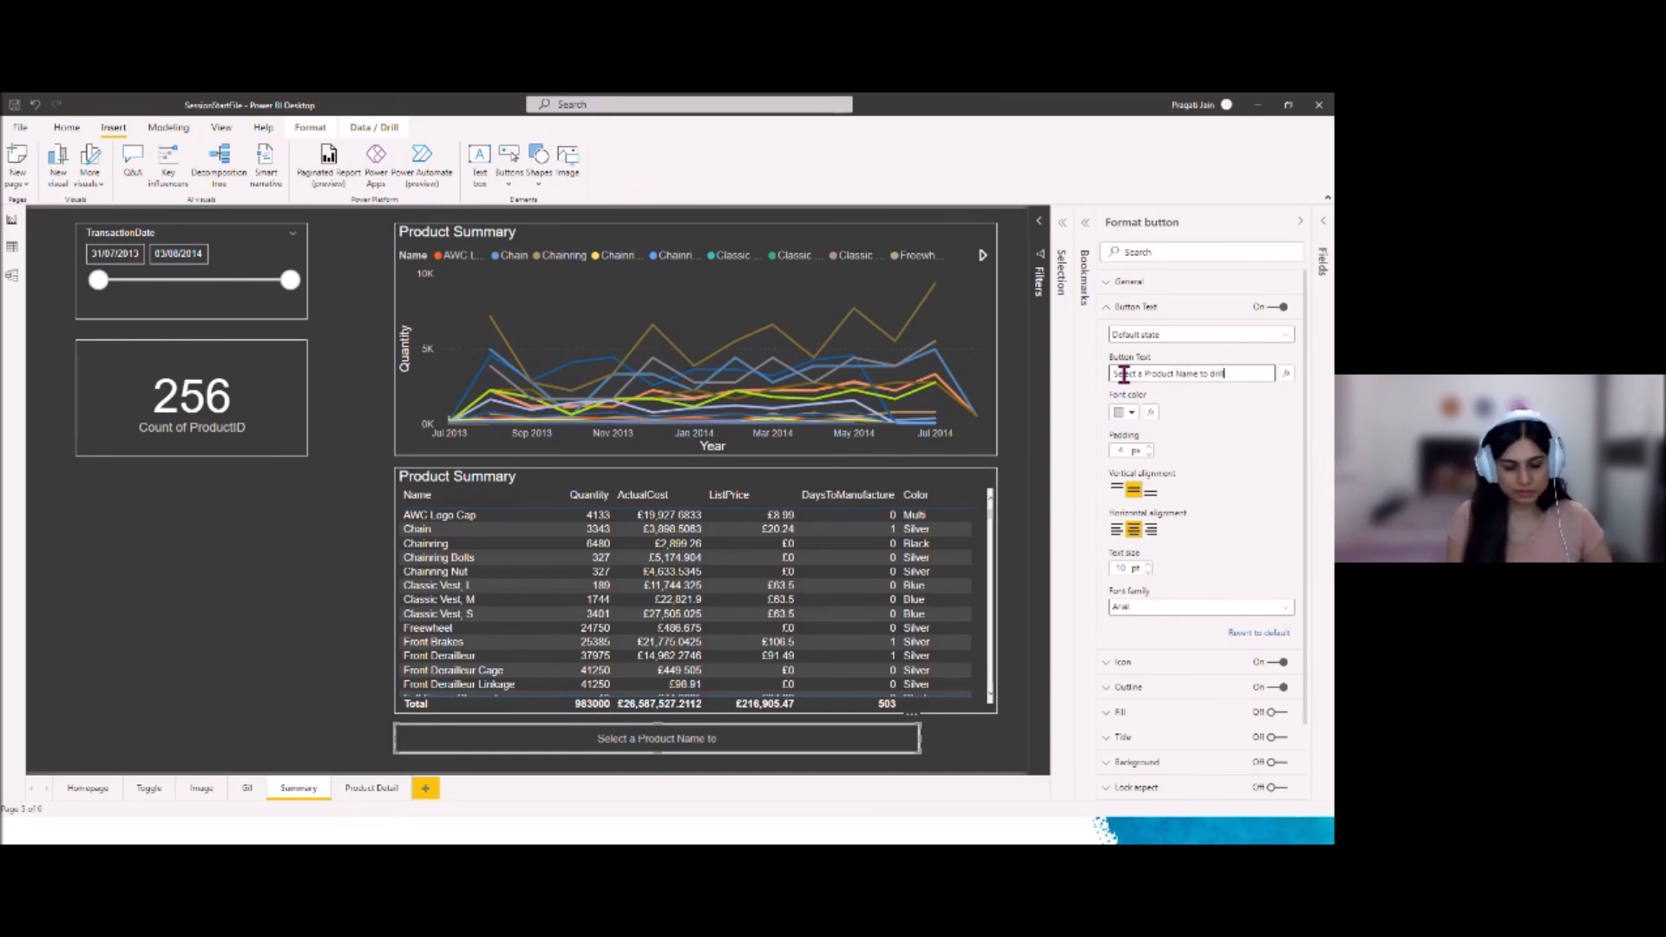
text(rill-through the details)
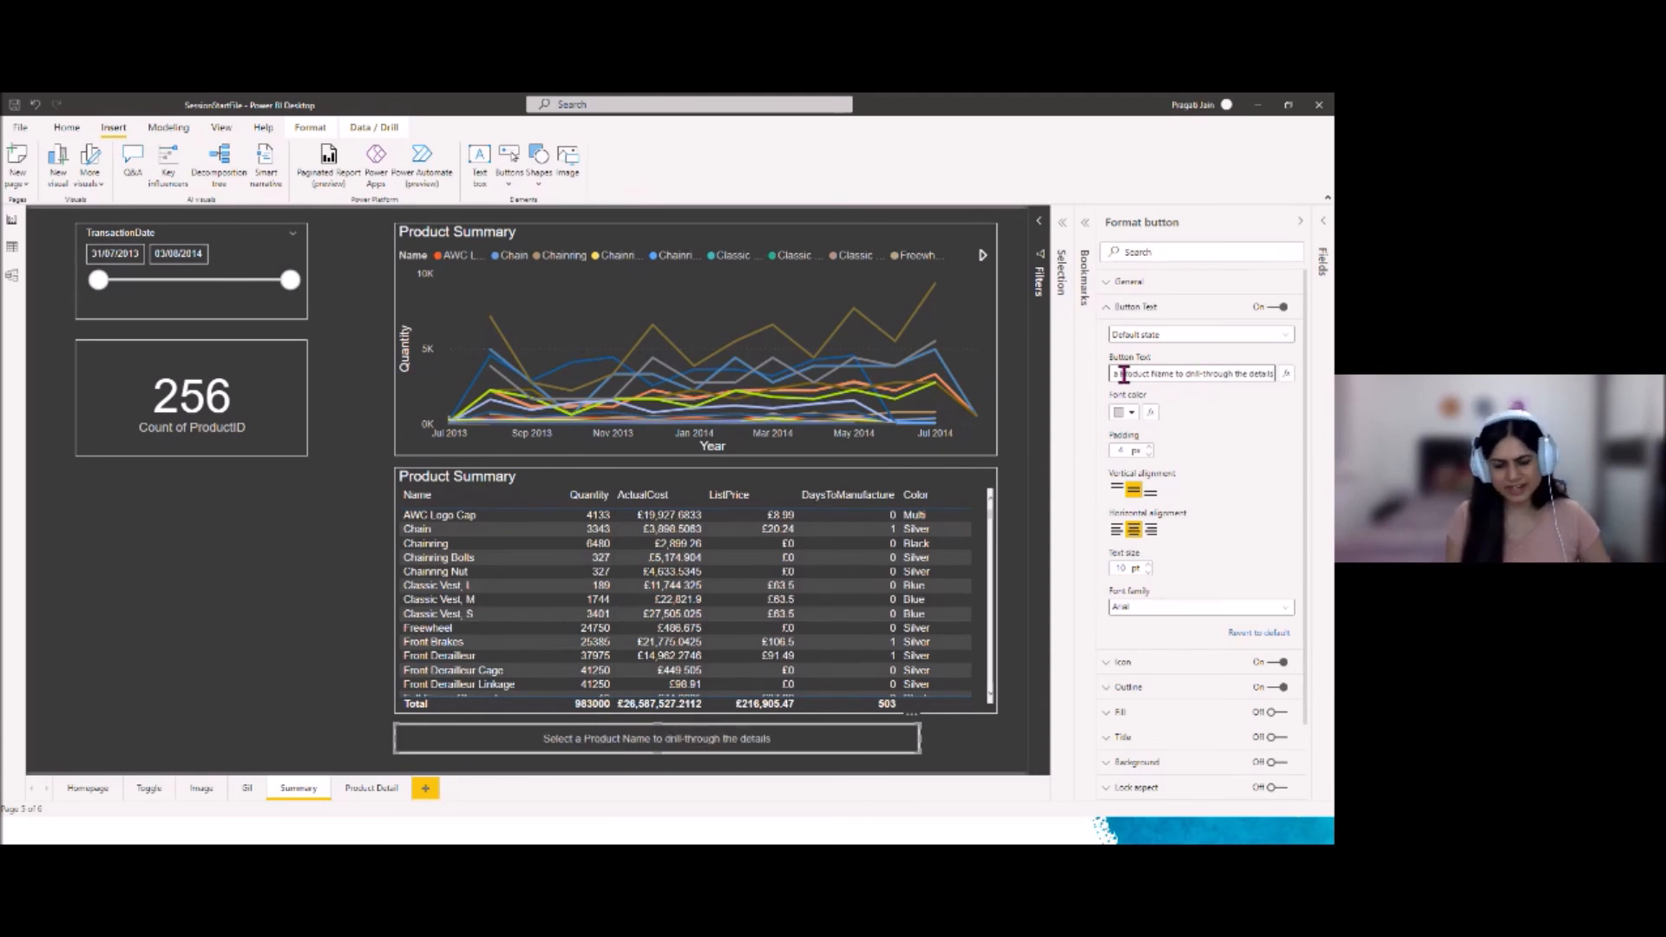
text(!)
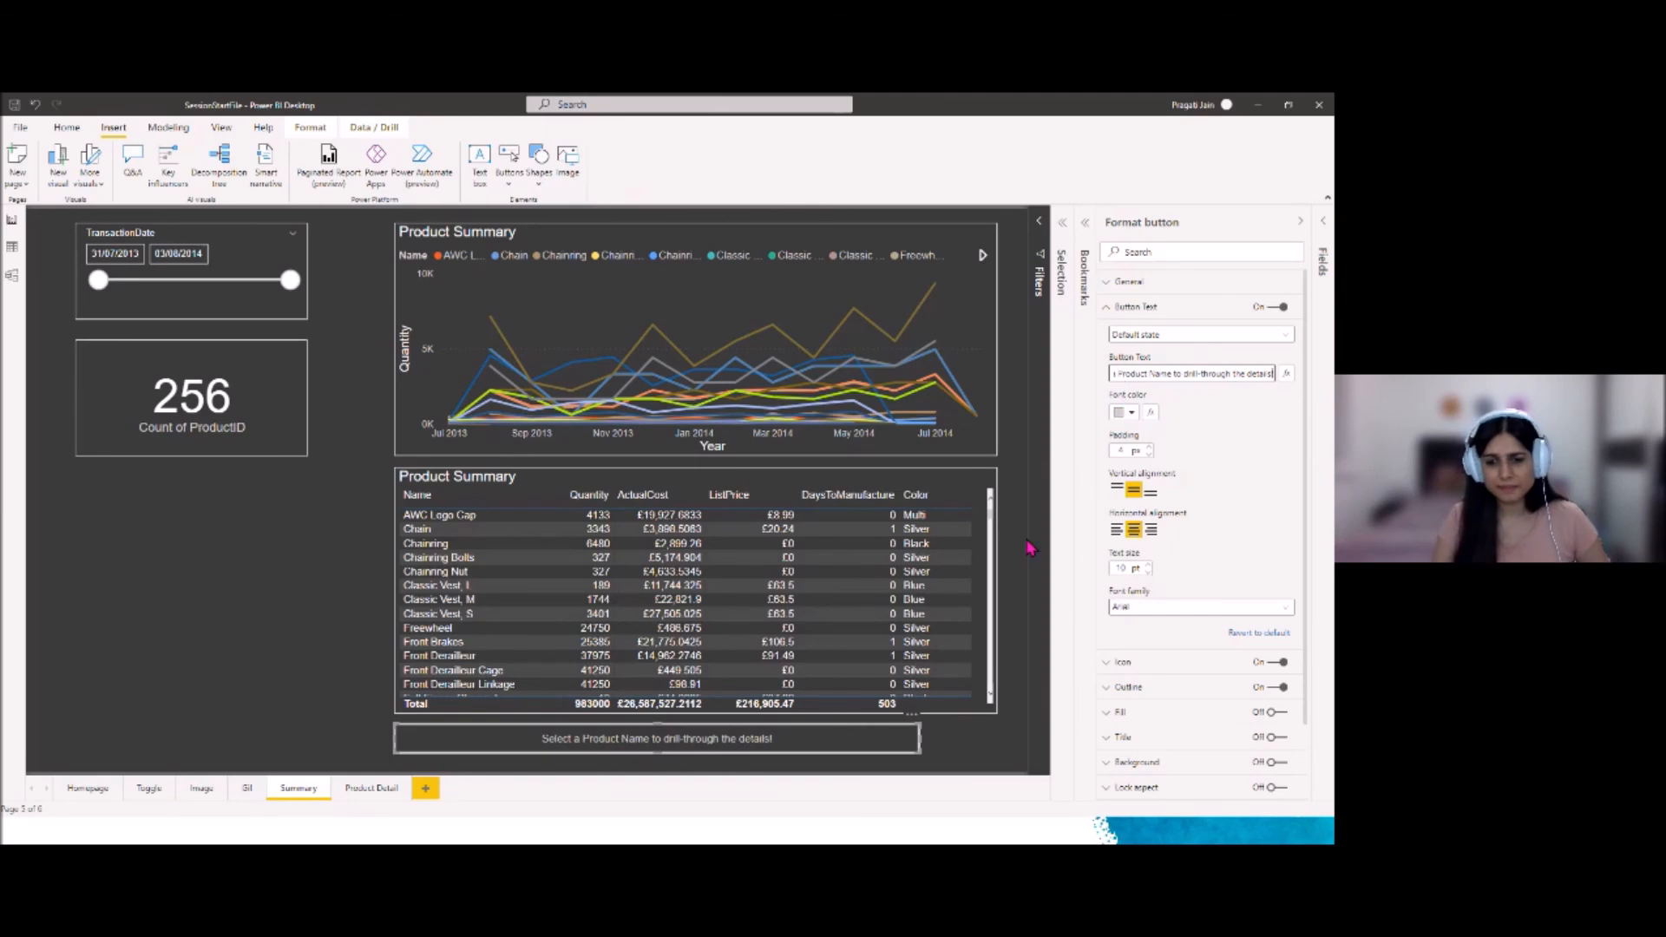
key(BackSpace)
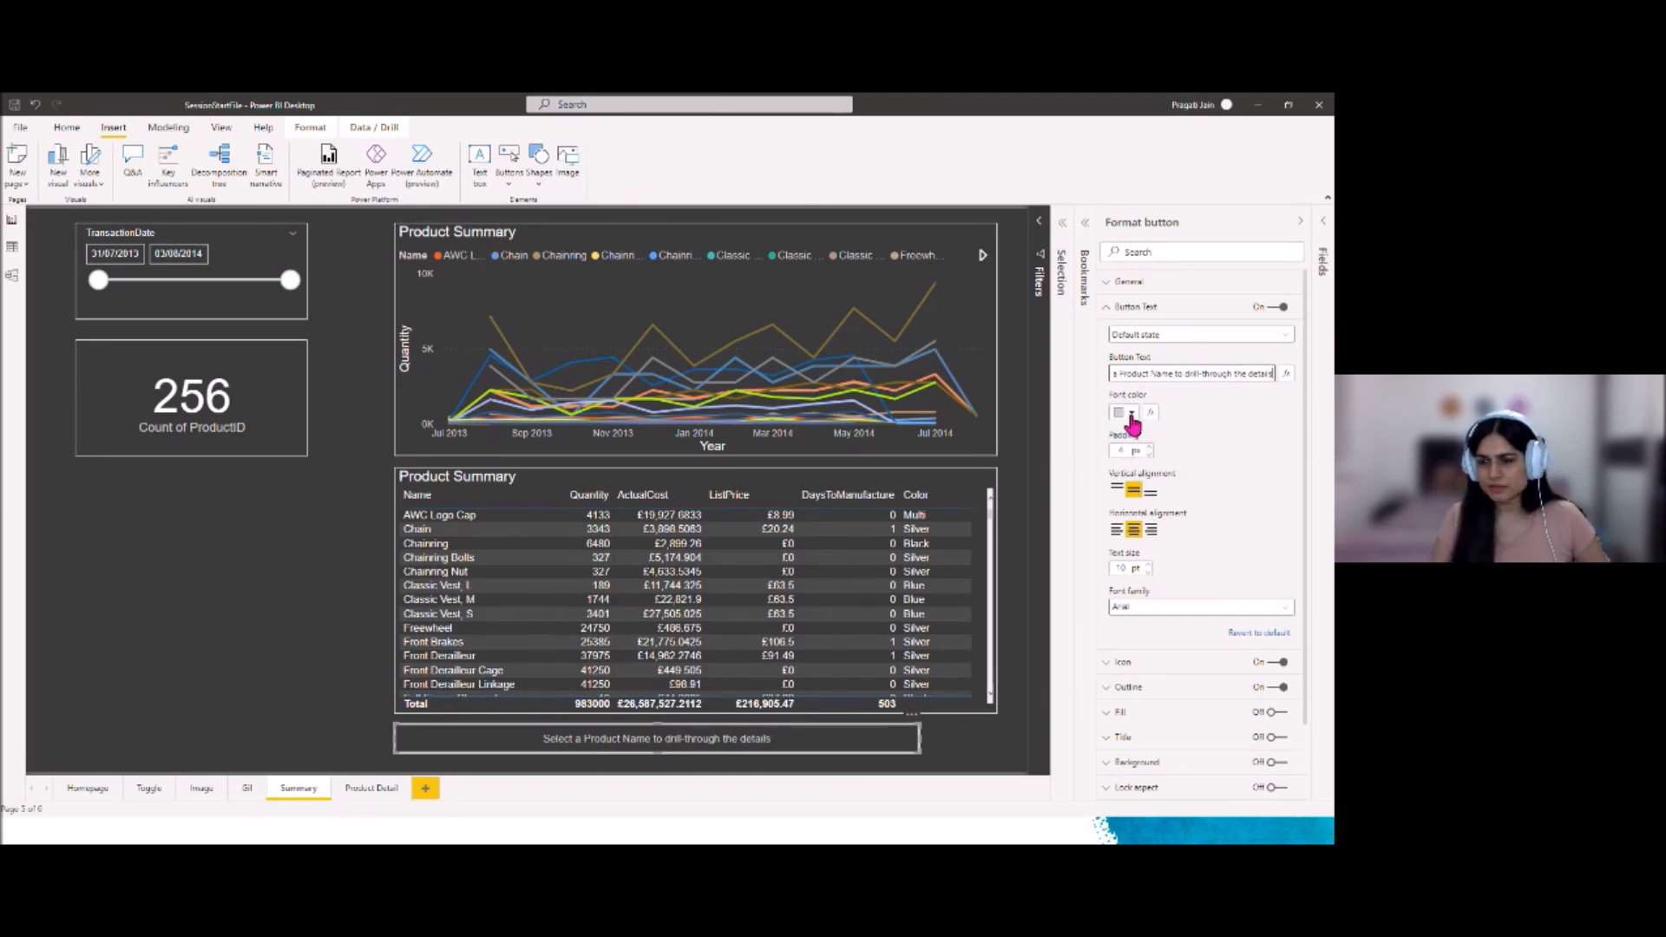
Change the button text's font color to white and increase its text size
click(1126, 413)
click(1133, 439)
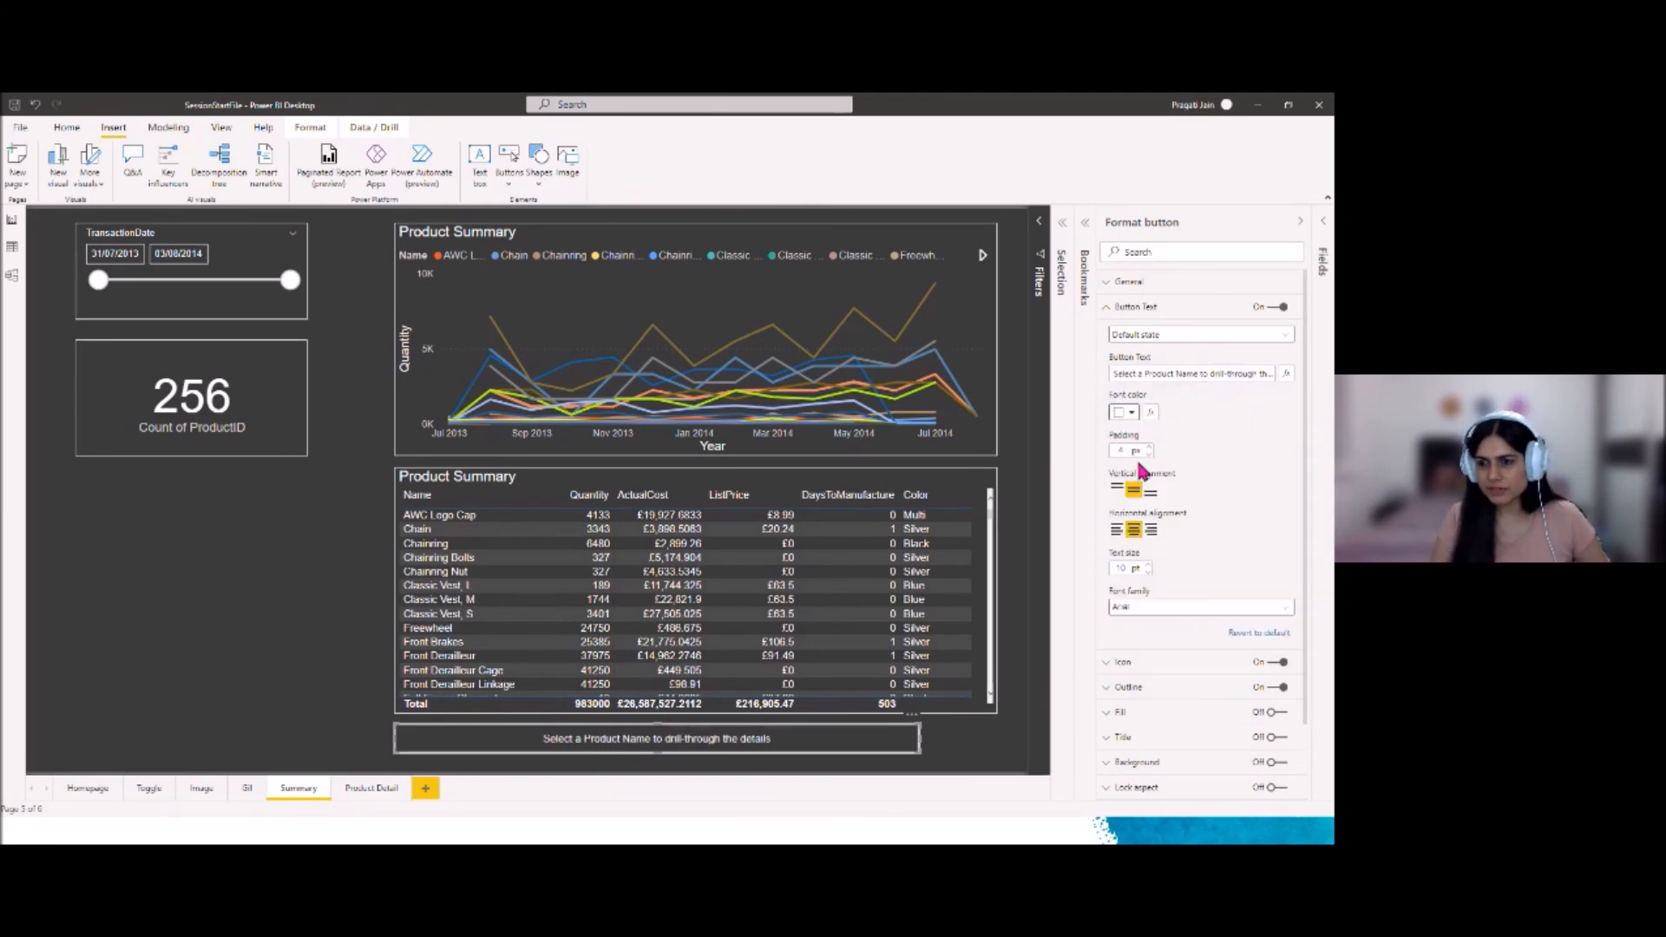
click(1148, 565)
click(1148, 565)
click(1148, 565)
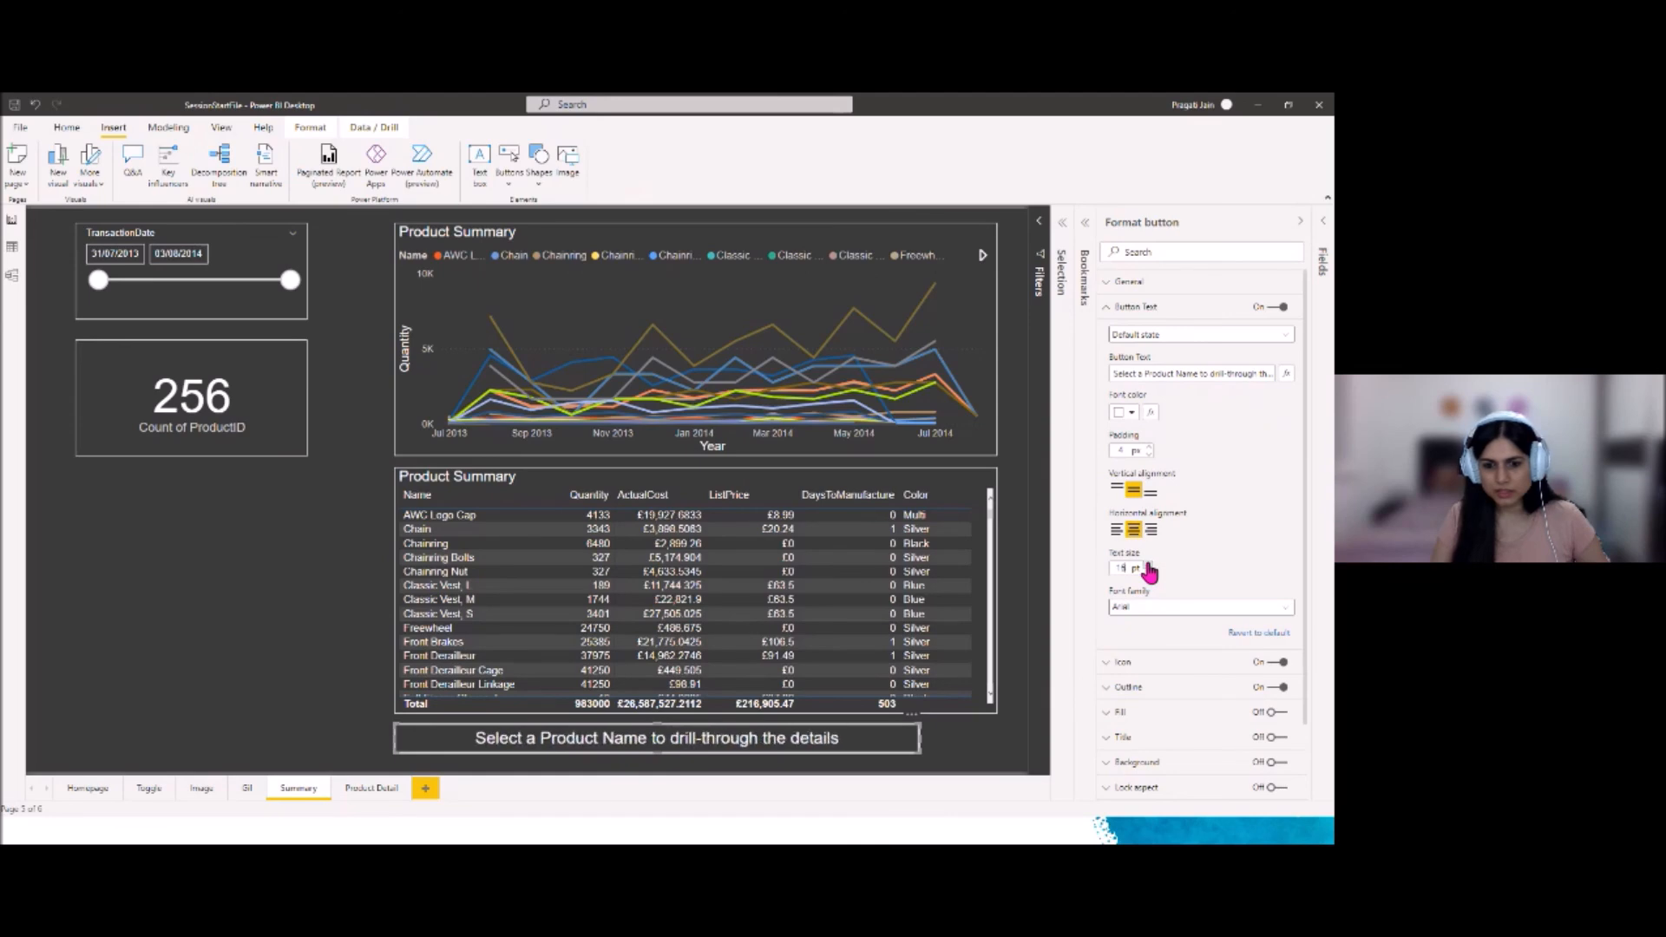
click(1110, 309)
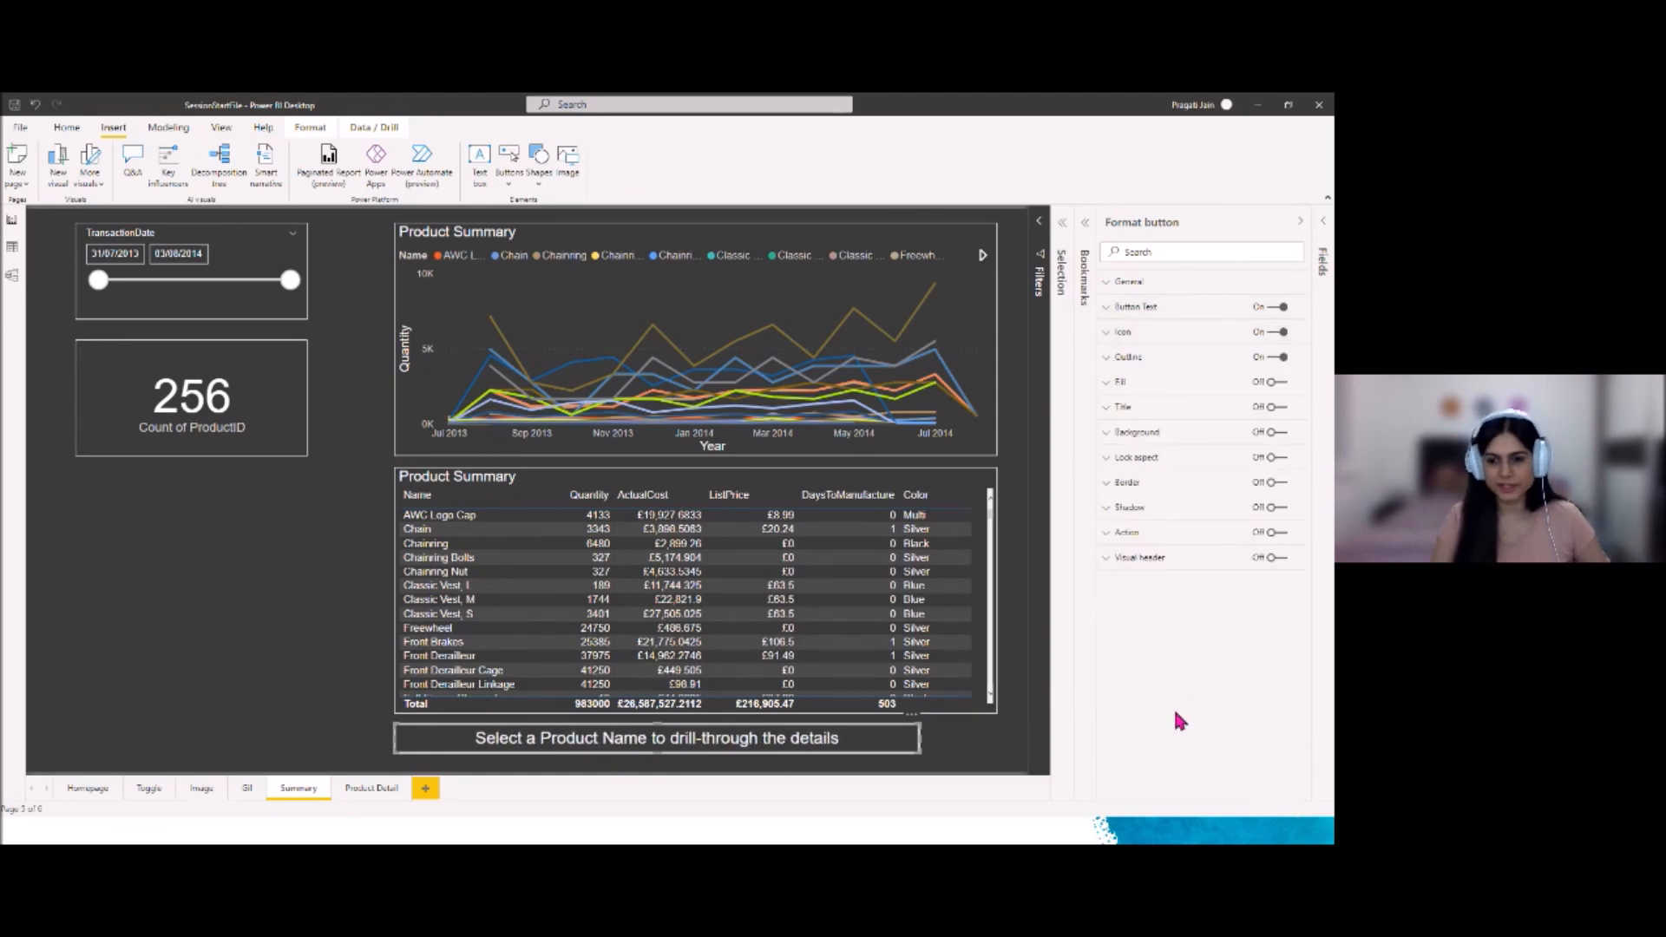
Turn on the button's action and set its type to Drill through
click(965, 753)
click(882, 748)
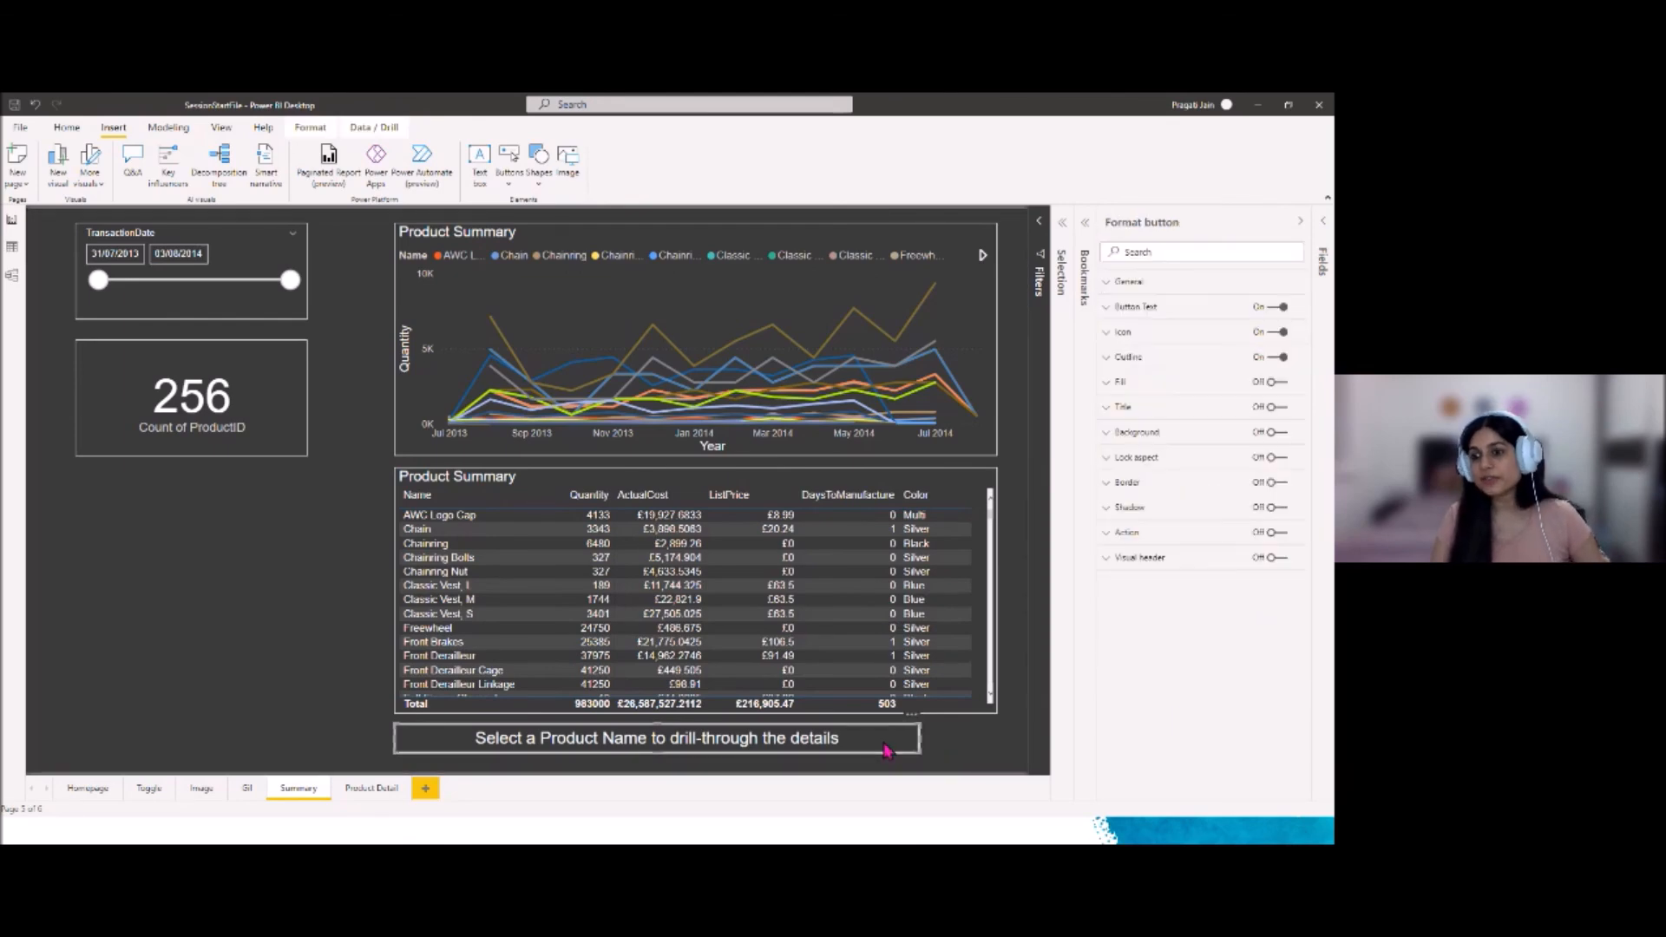
click(1276, 532)
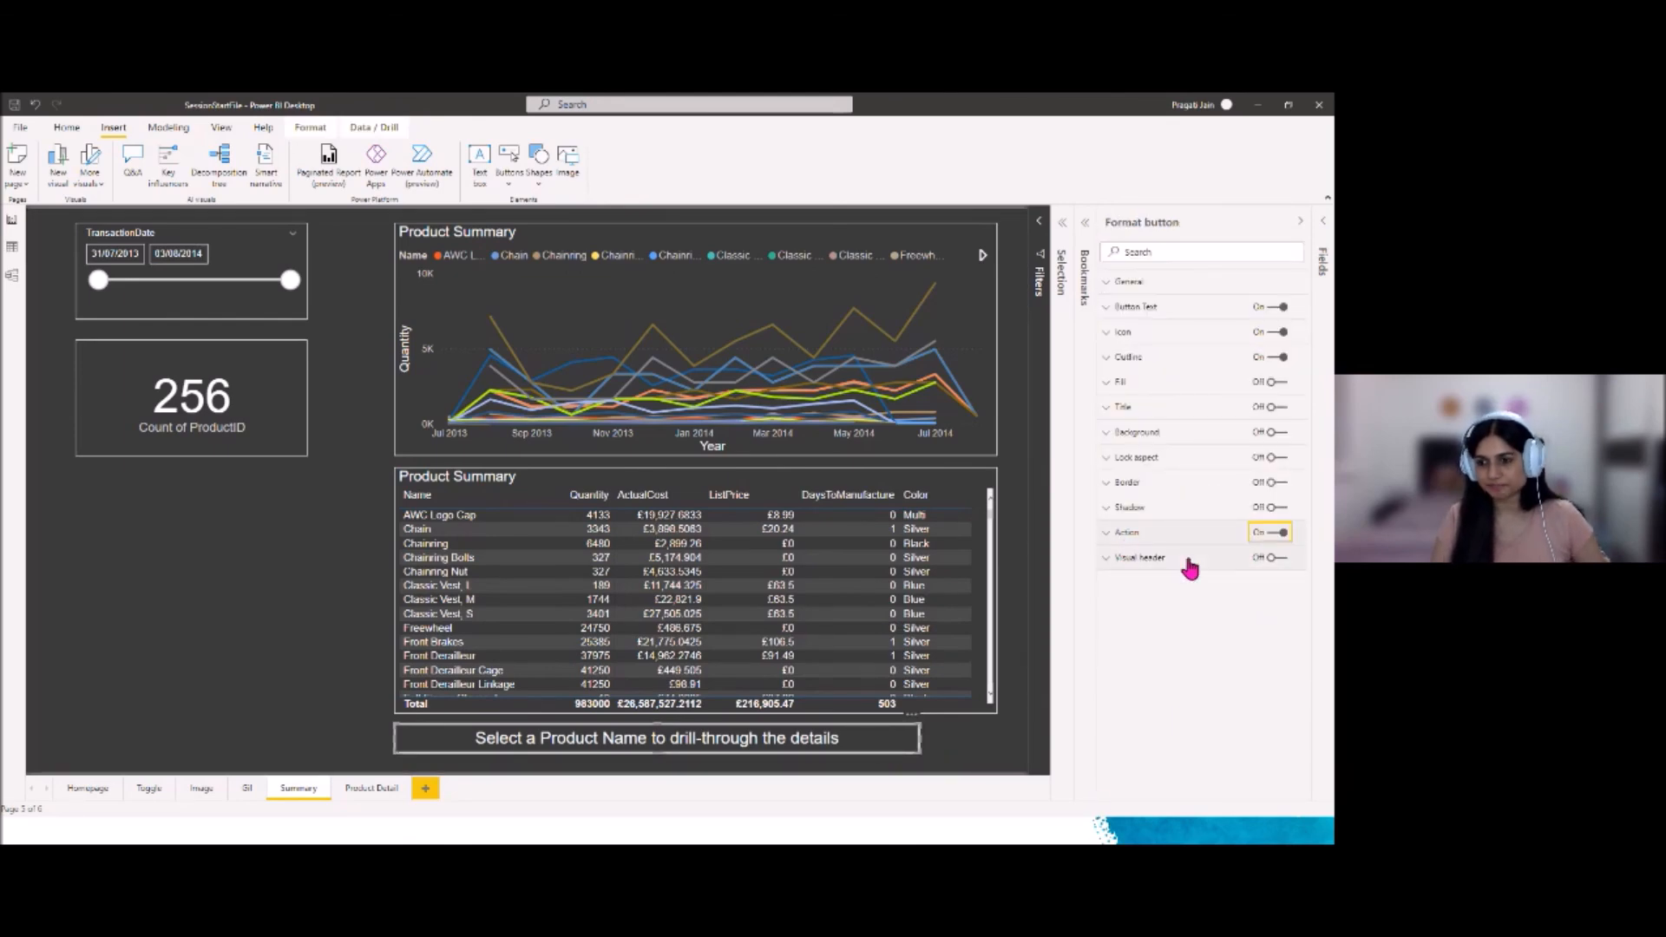
click(1285, 574)
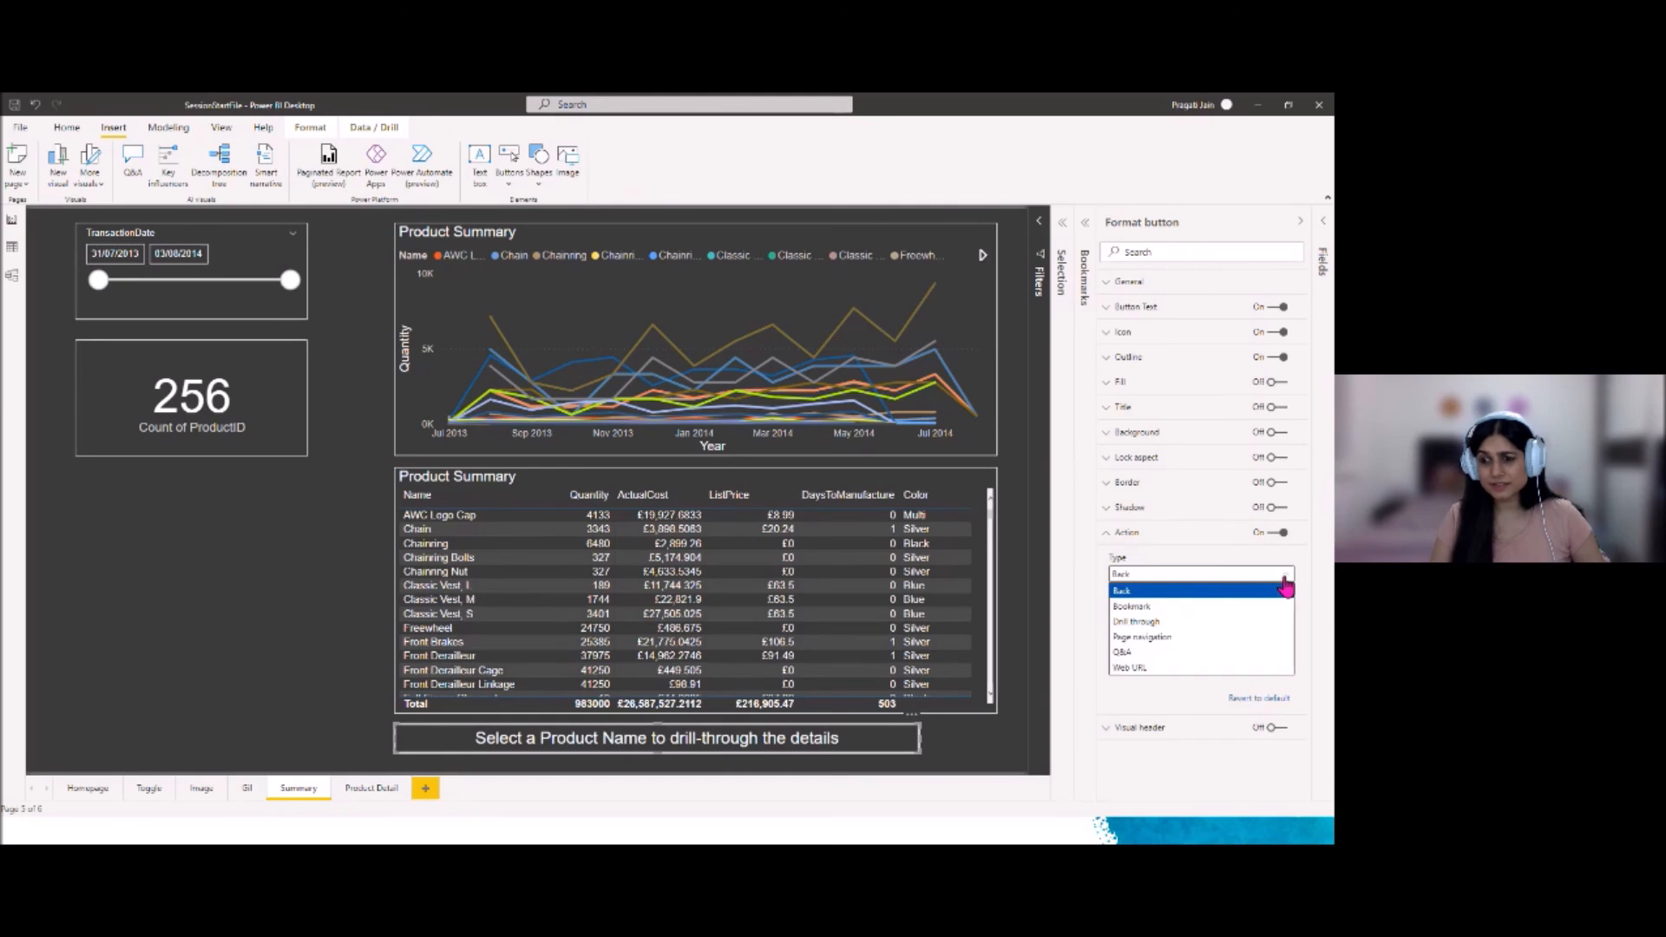
click(1186, 622)
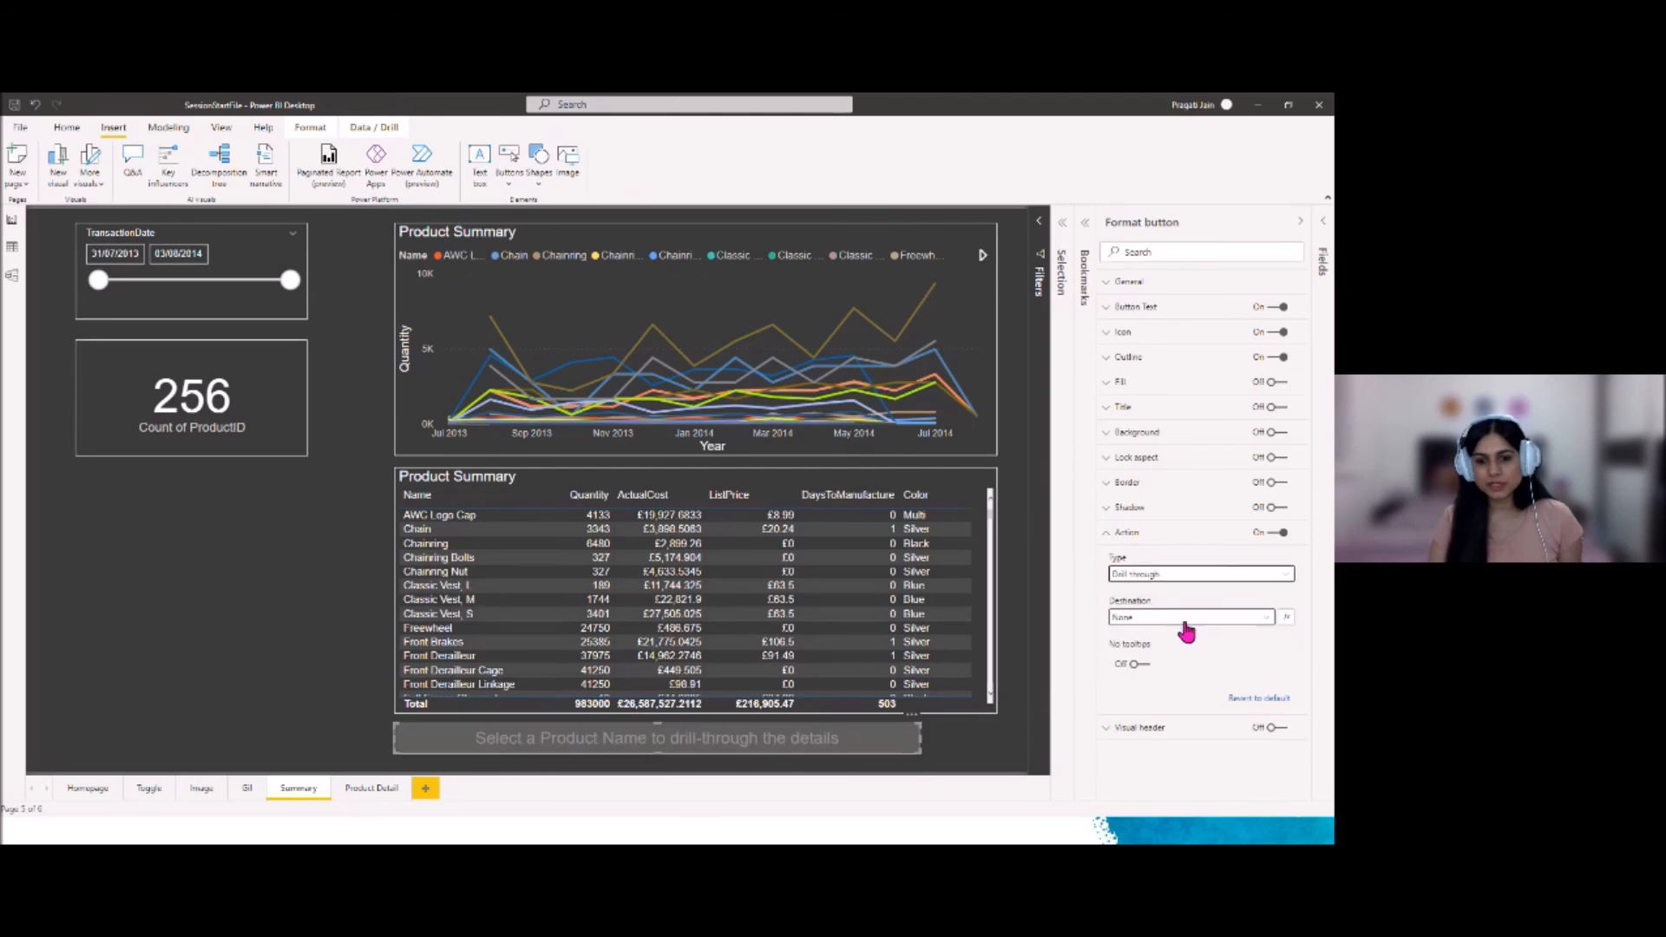
click(1007, 738)
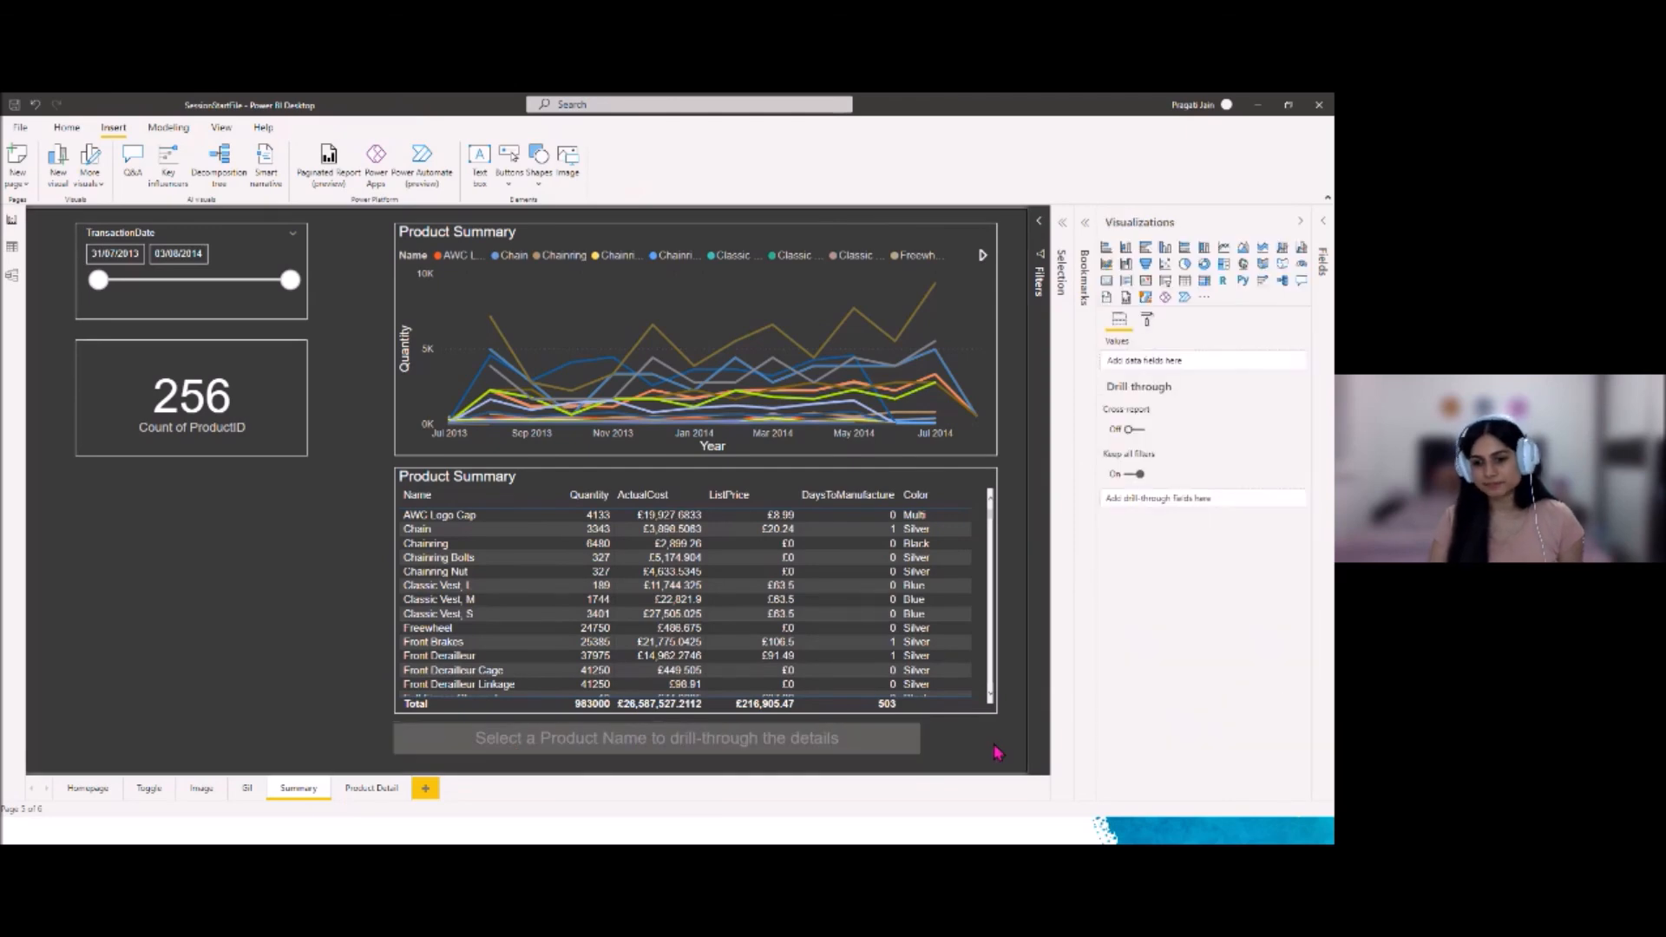
Narrow the drill-through button so its width closely fits its text
click(918, 754)
drag(920, 740, 778, 760)
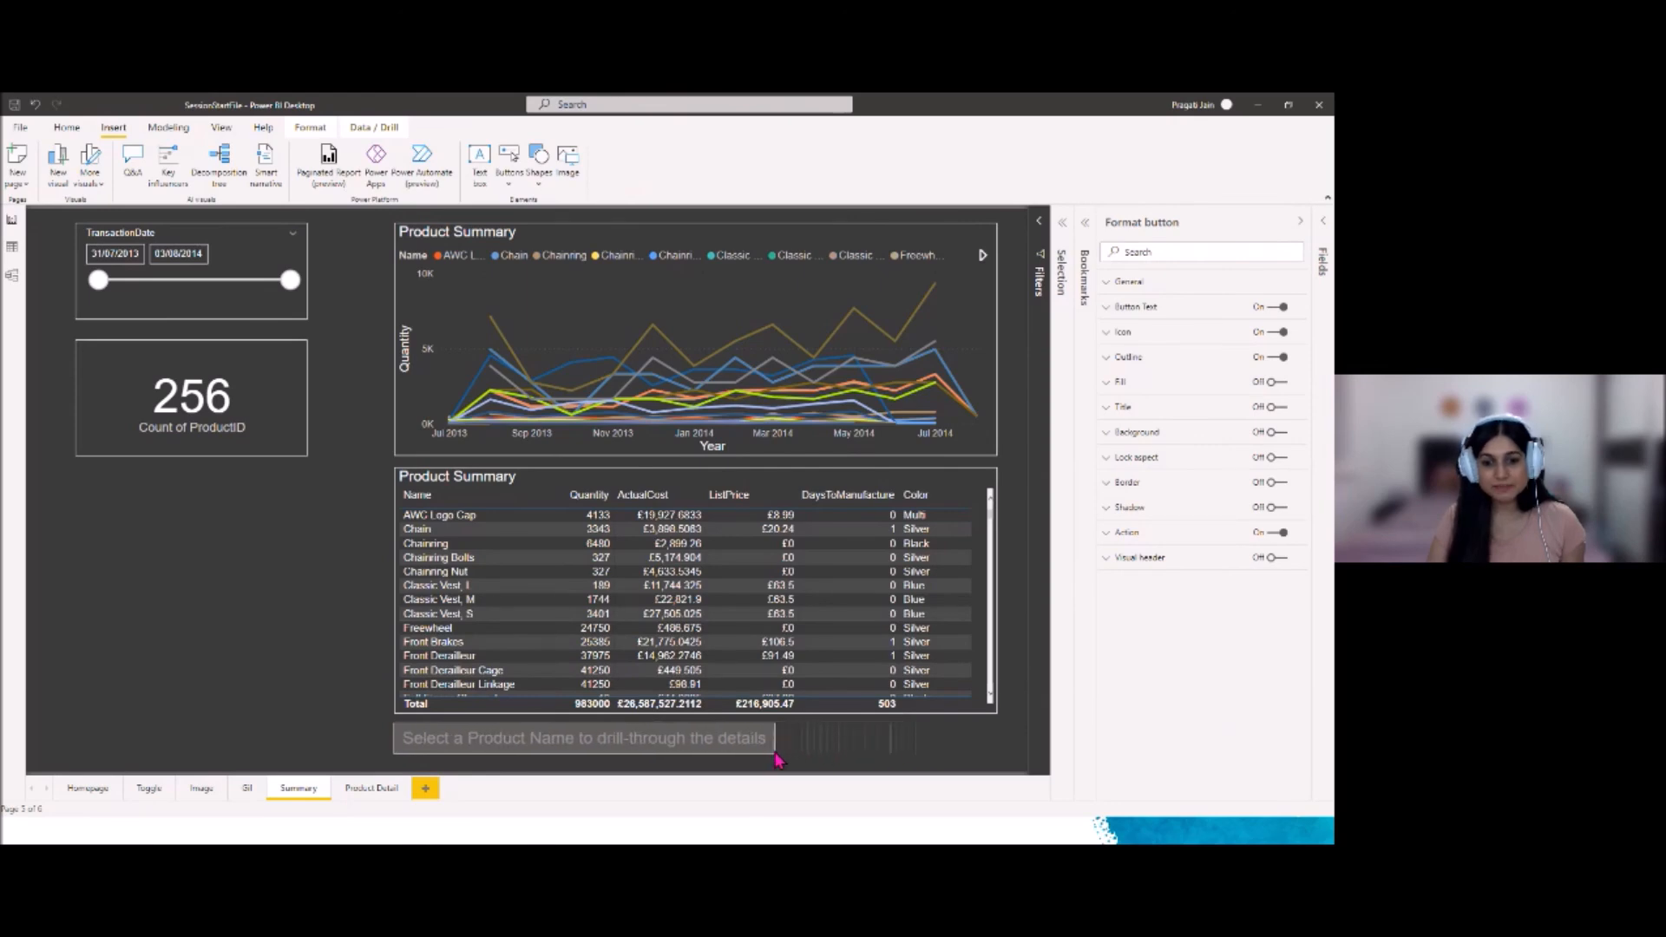
click(970, 753)
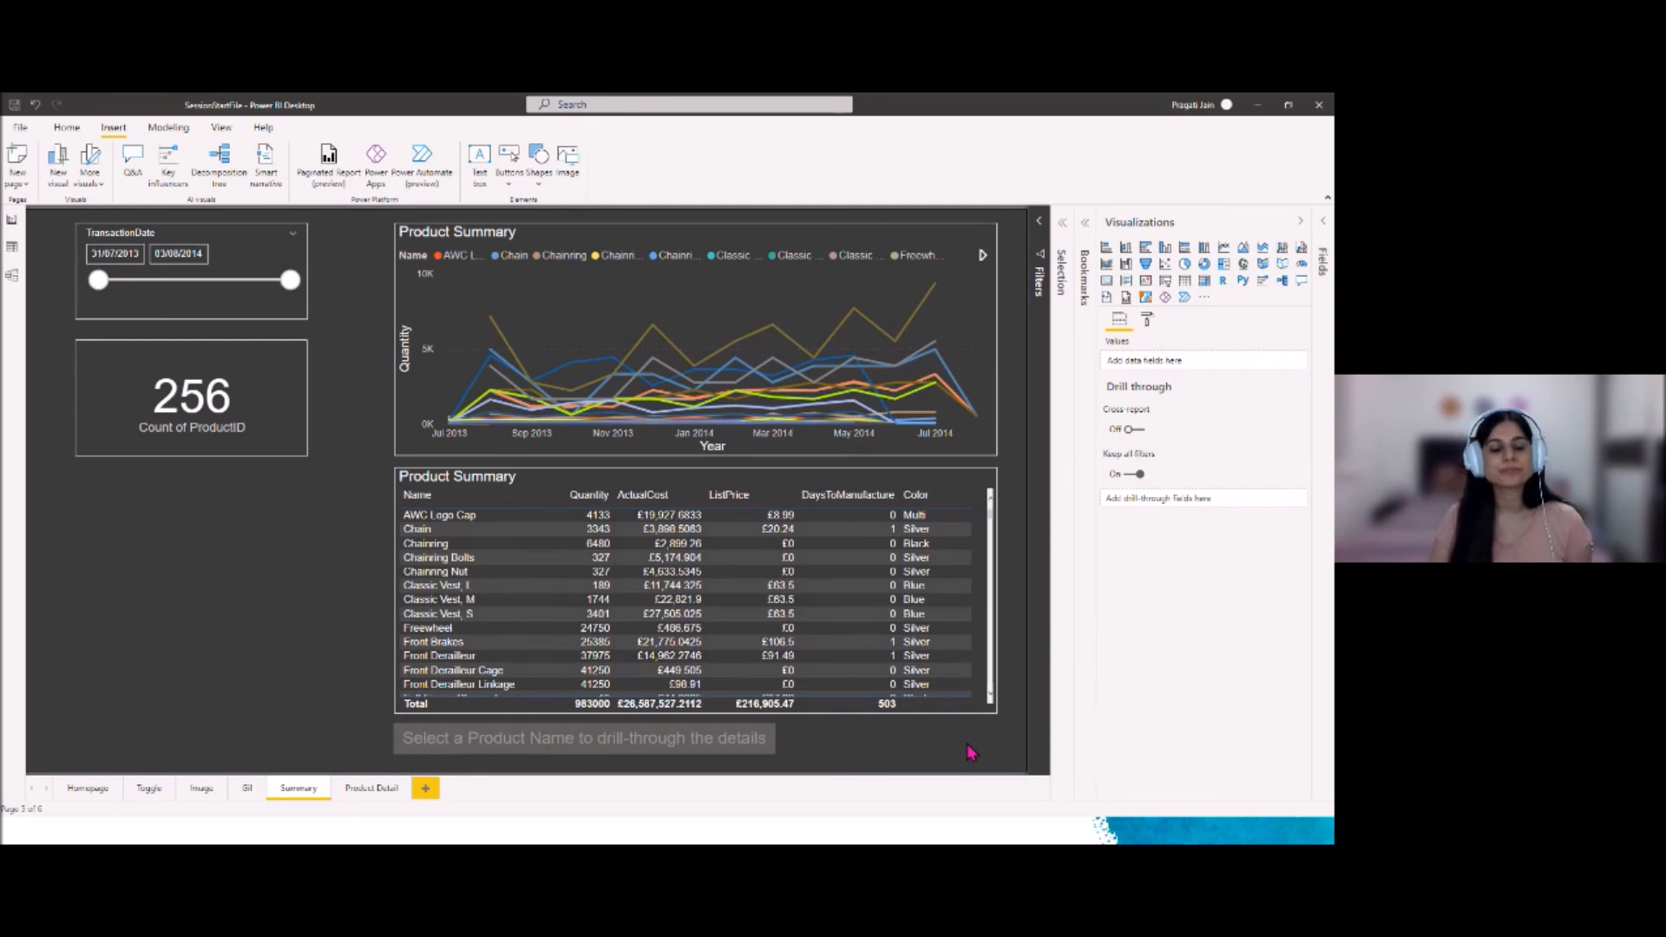
Check the Product Detail page's drill-through setup and test the Summary page's button by selecting and clearing the Chainring row
click(348, 790)
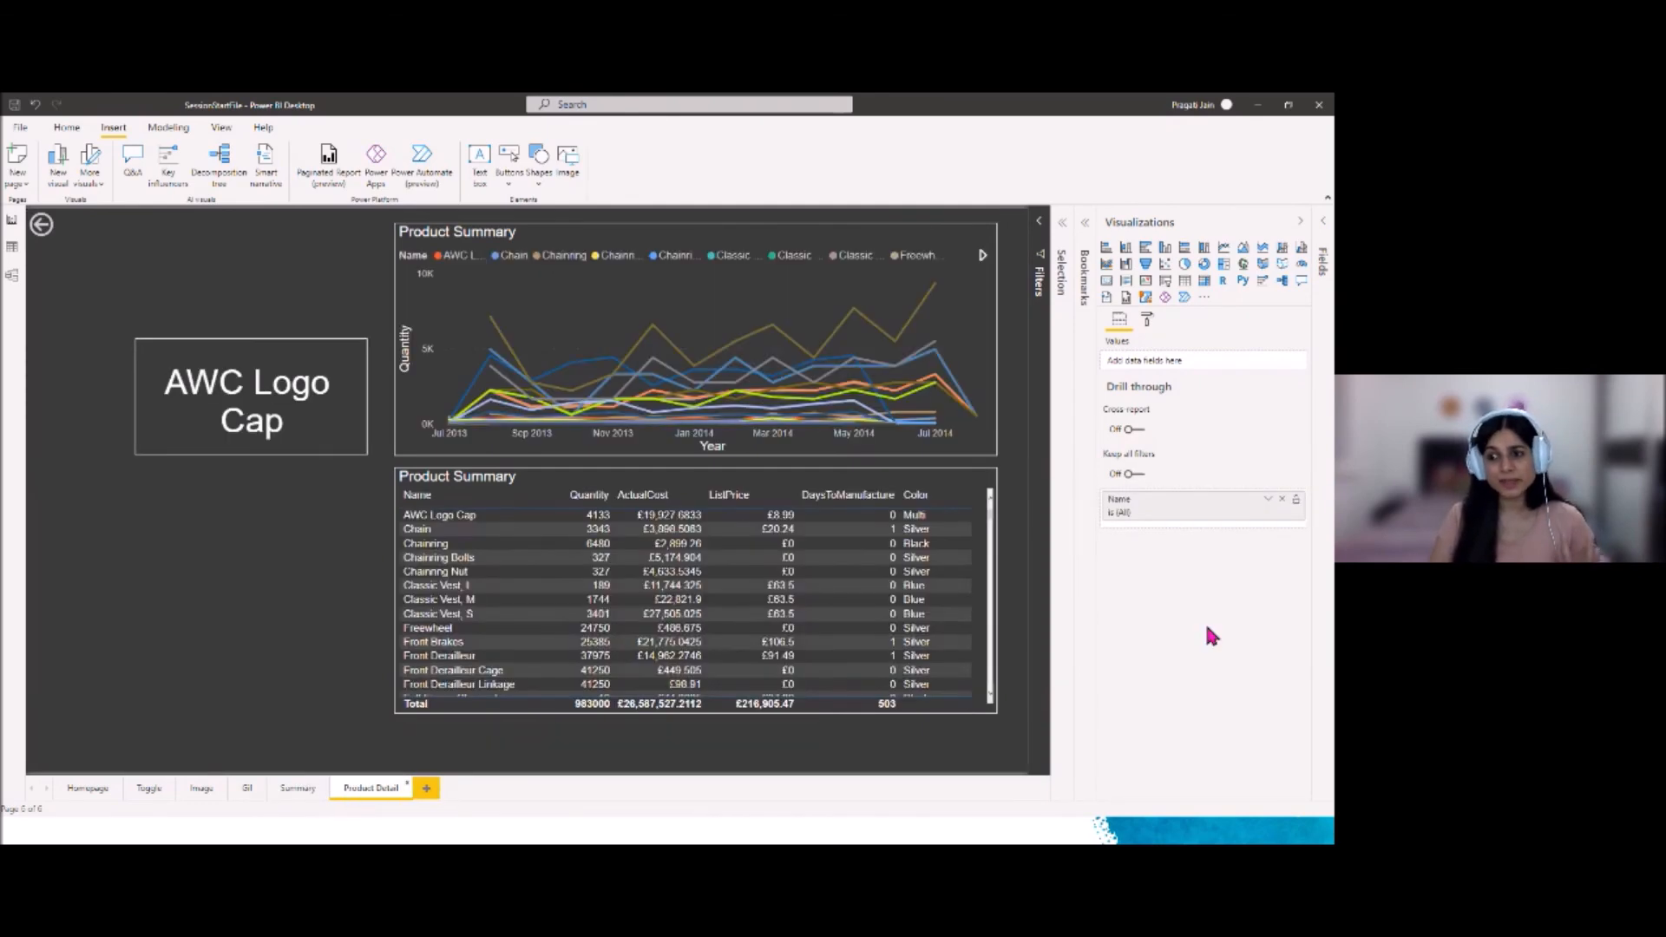
click(1299, 224)
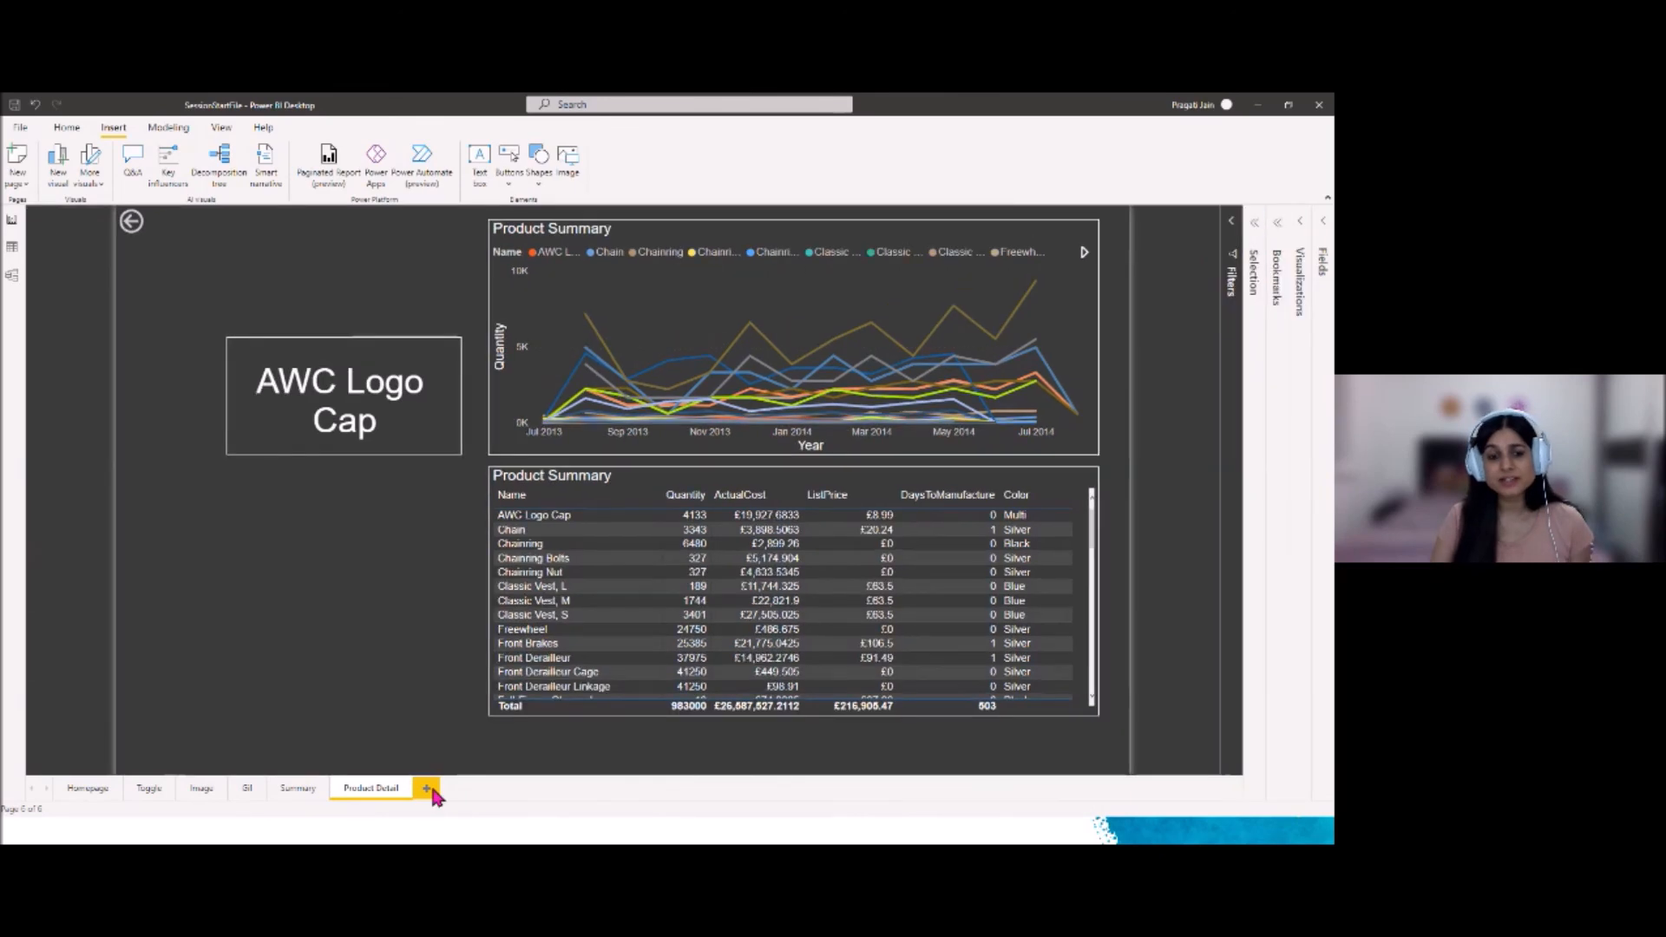
click(305, 789)
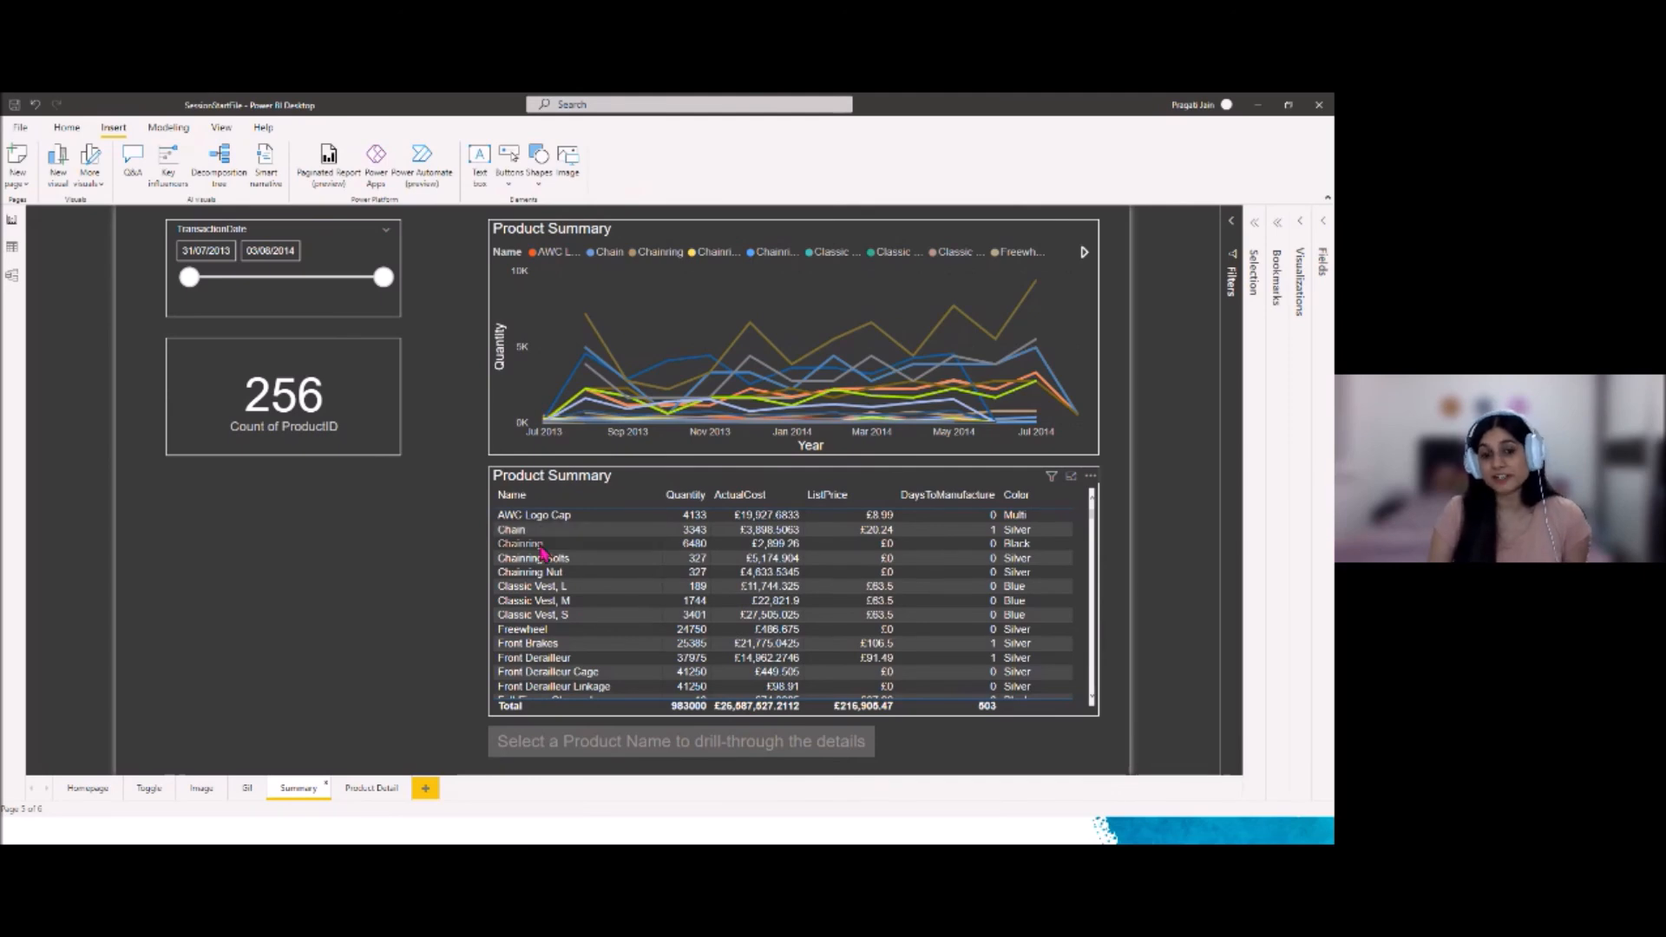
click(540, 545)
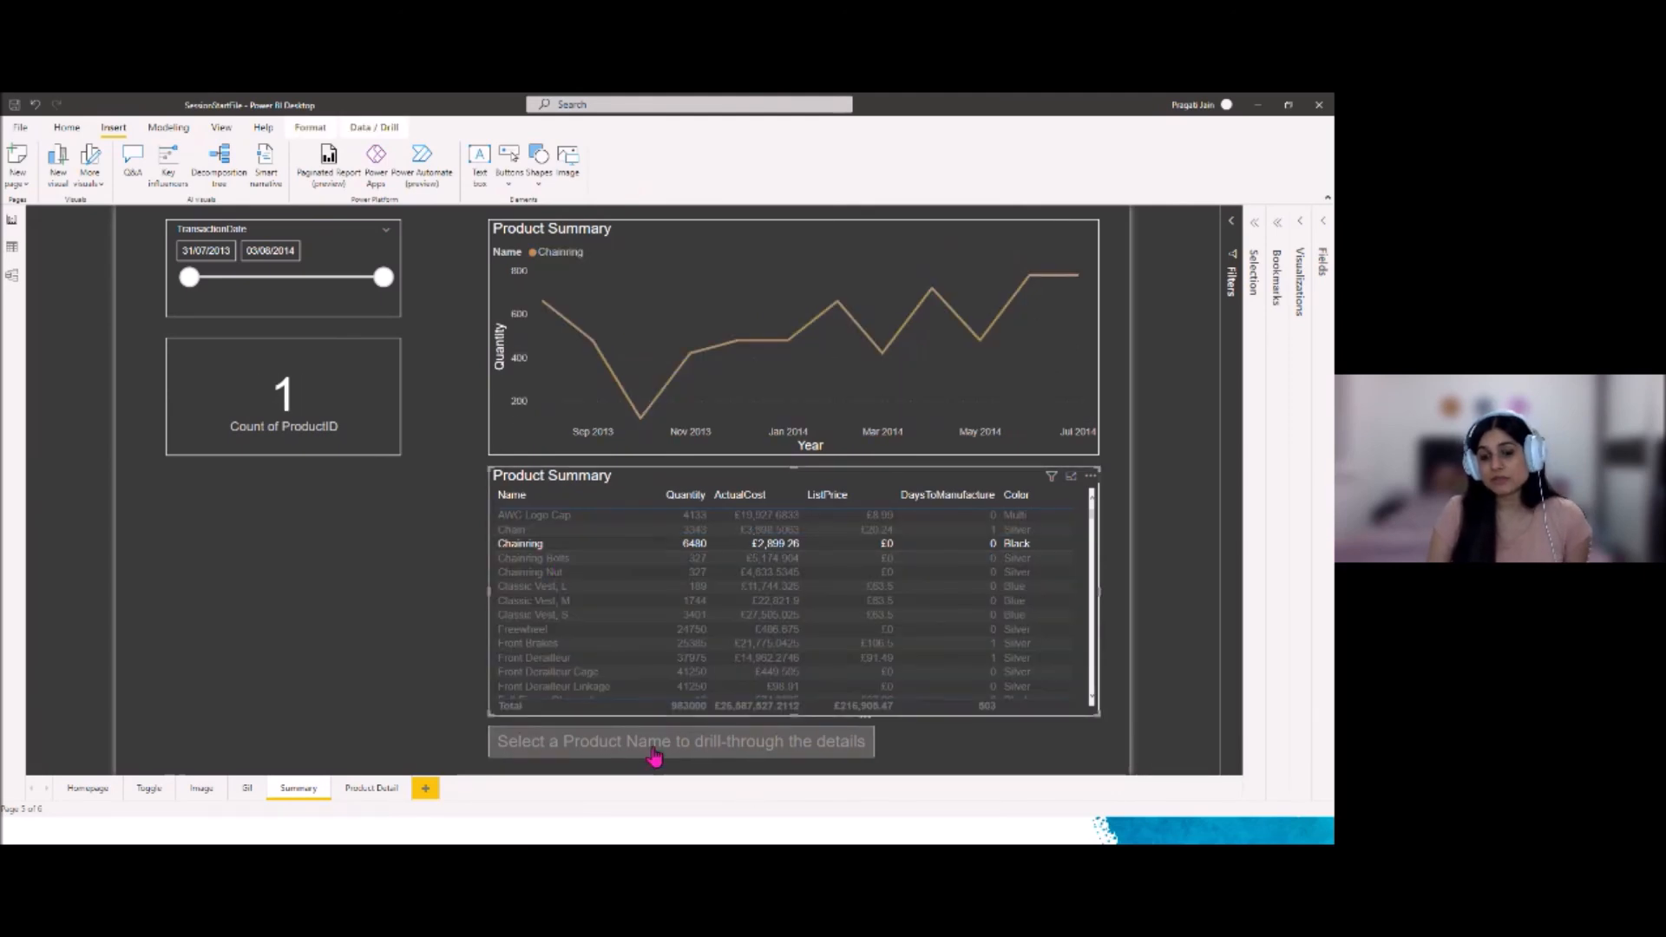
click(1004, 759)
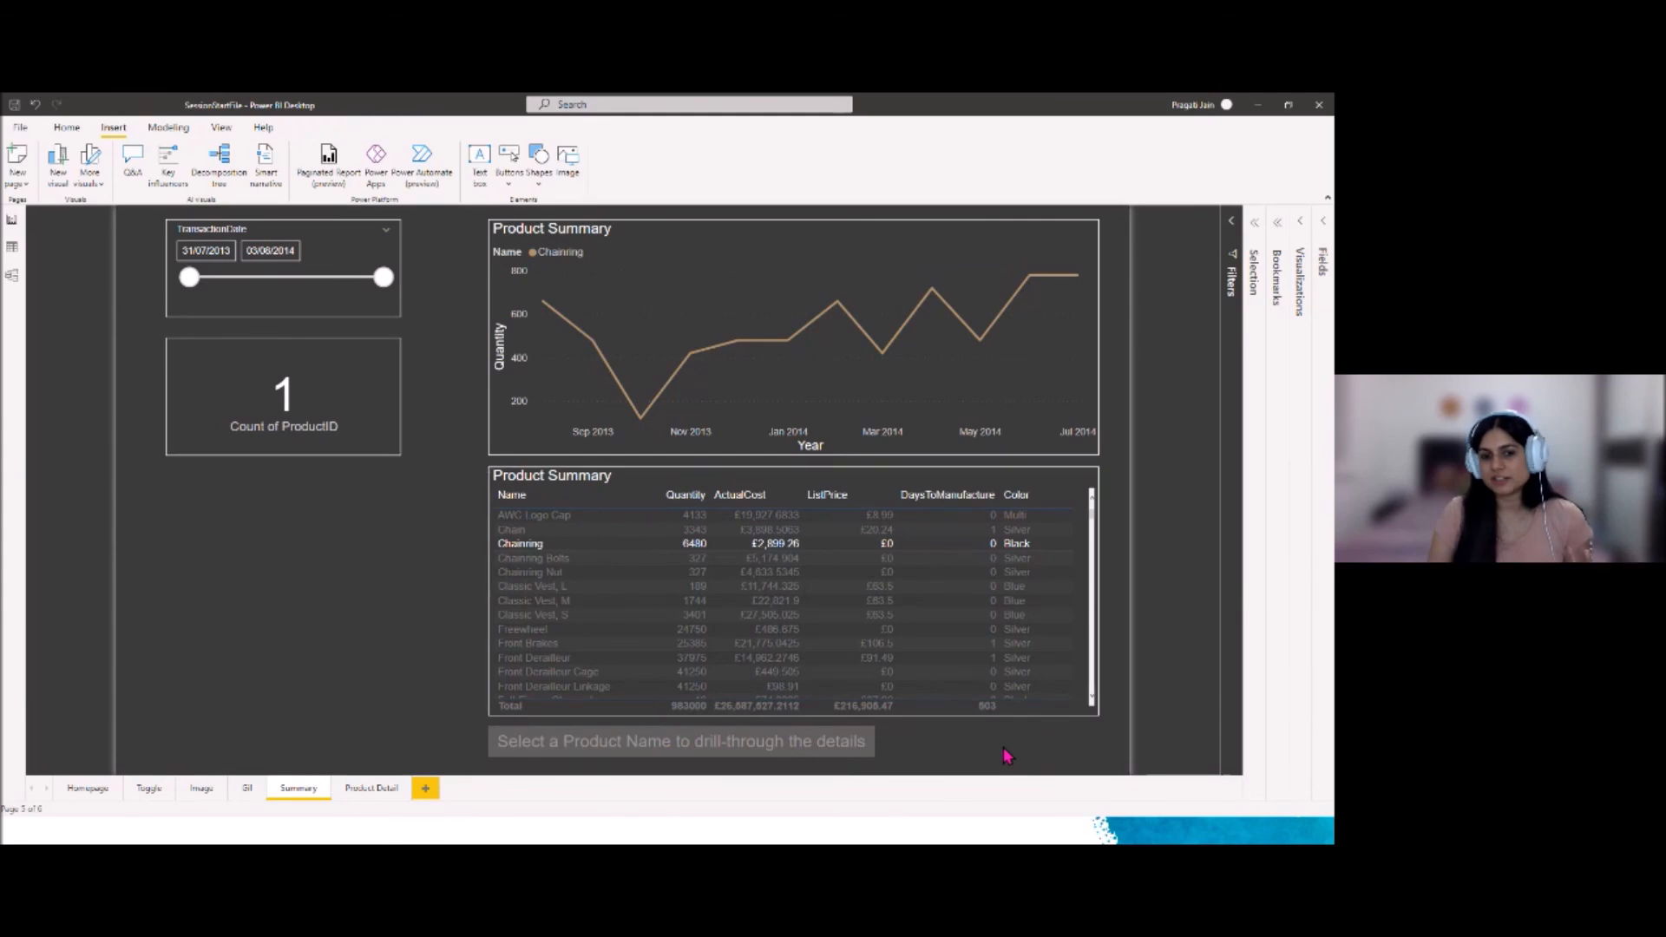
click(522, 547)
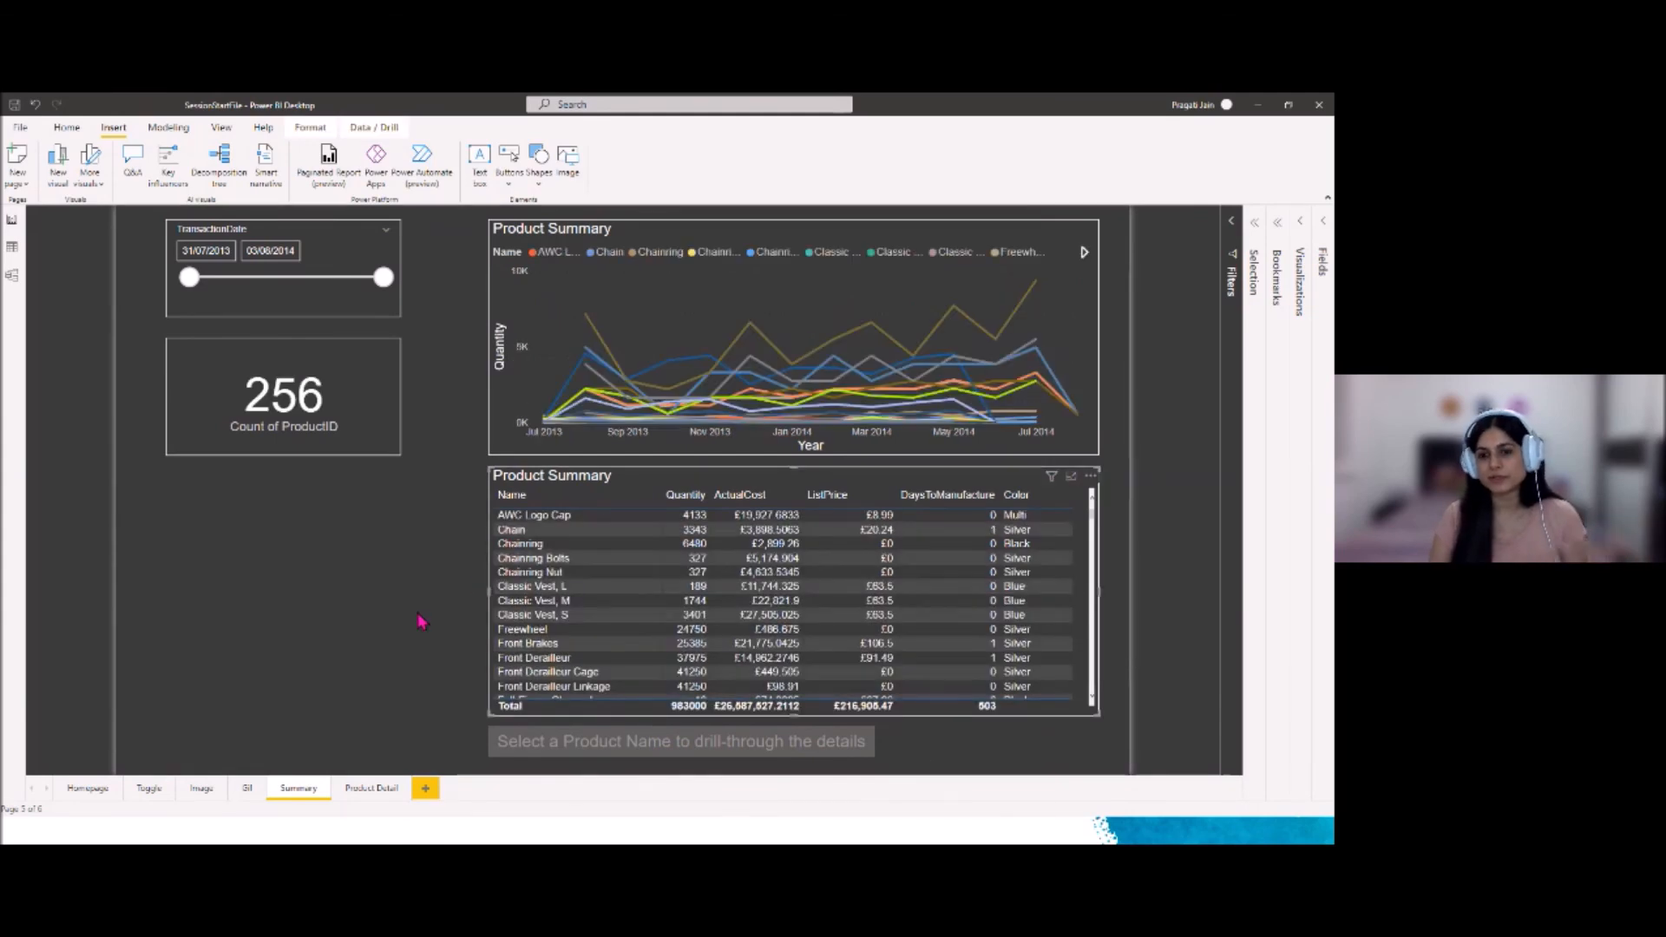
Set the drill-through button's action destination to Product Detail and deselect the button
click(640, 745)
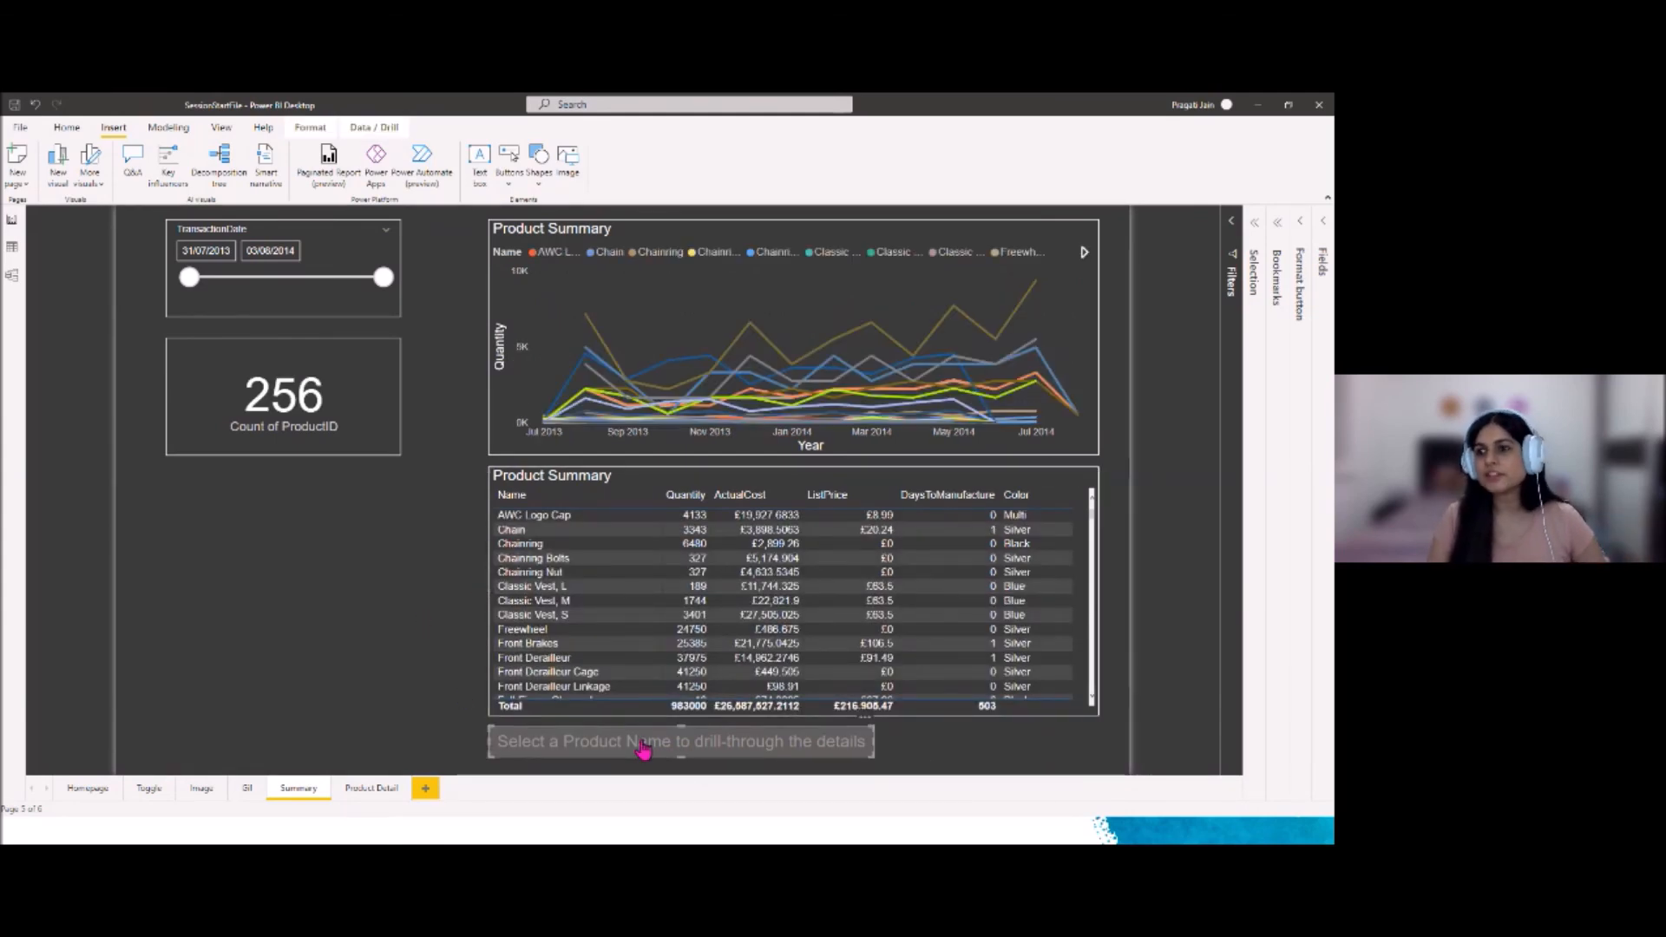
click(1303, 230)
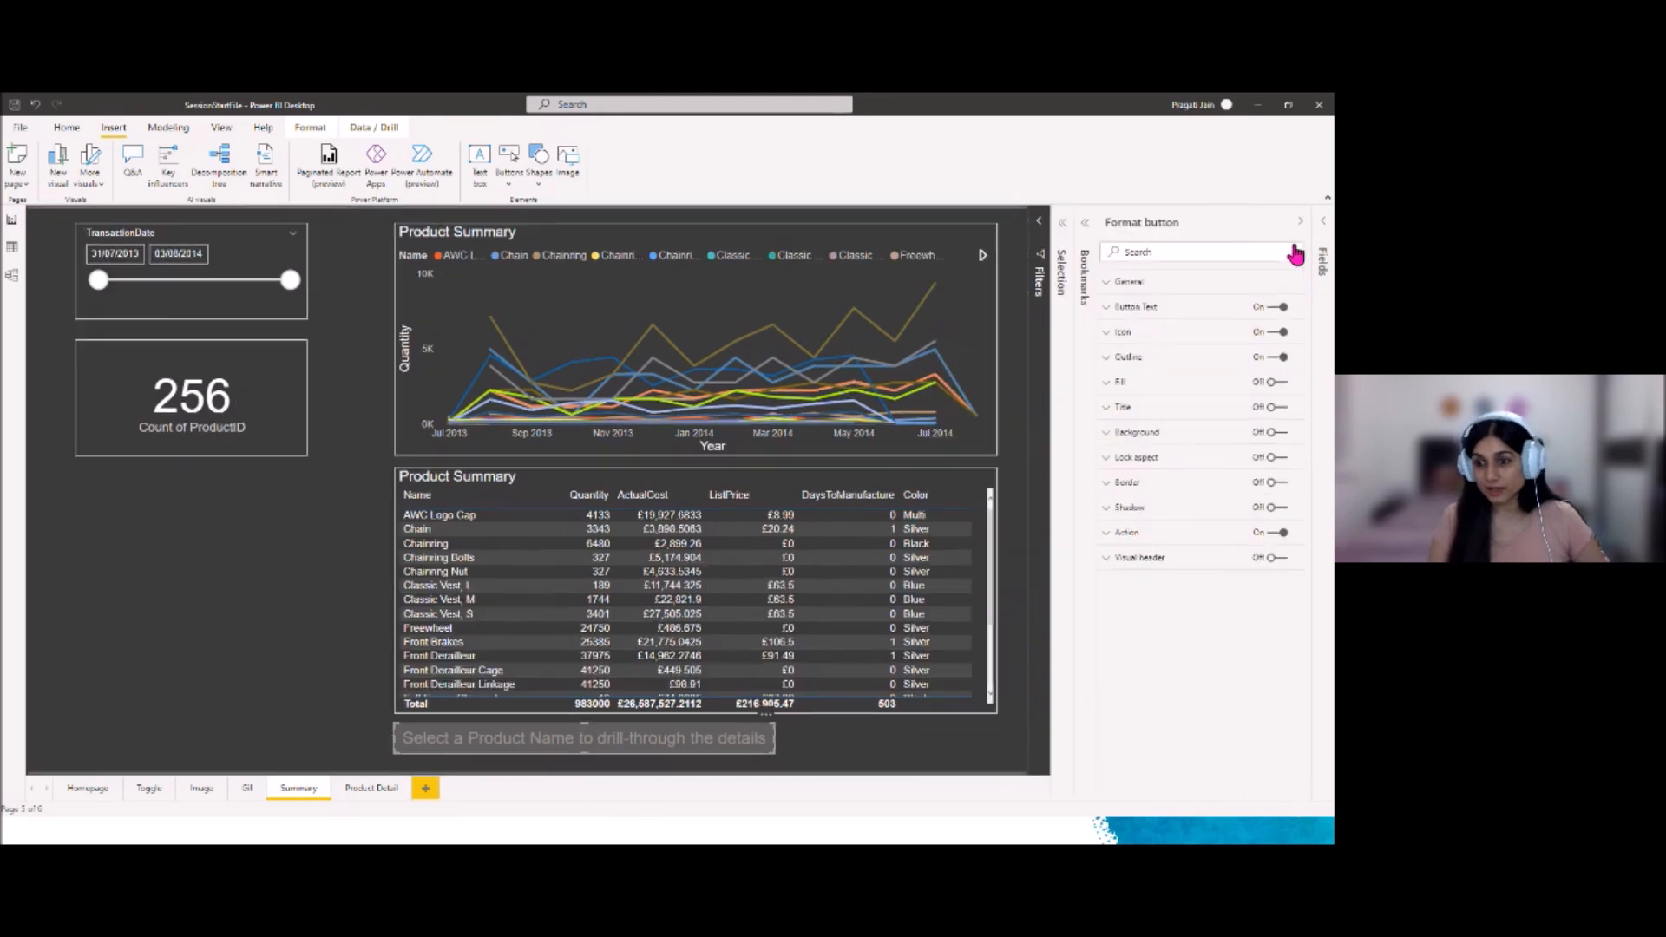
click(1126, 532)
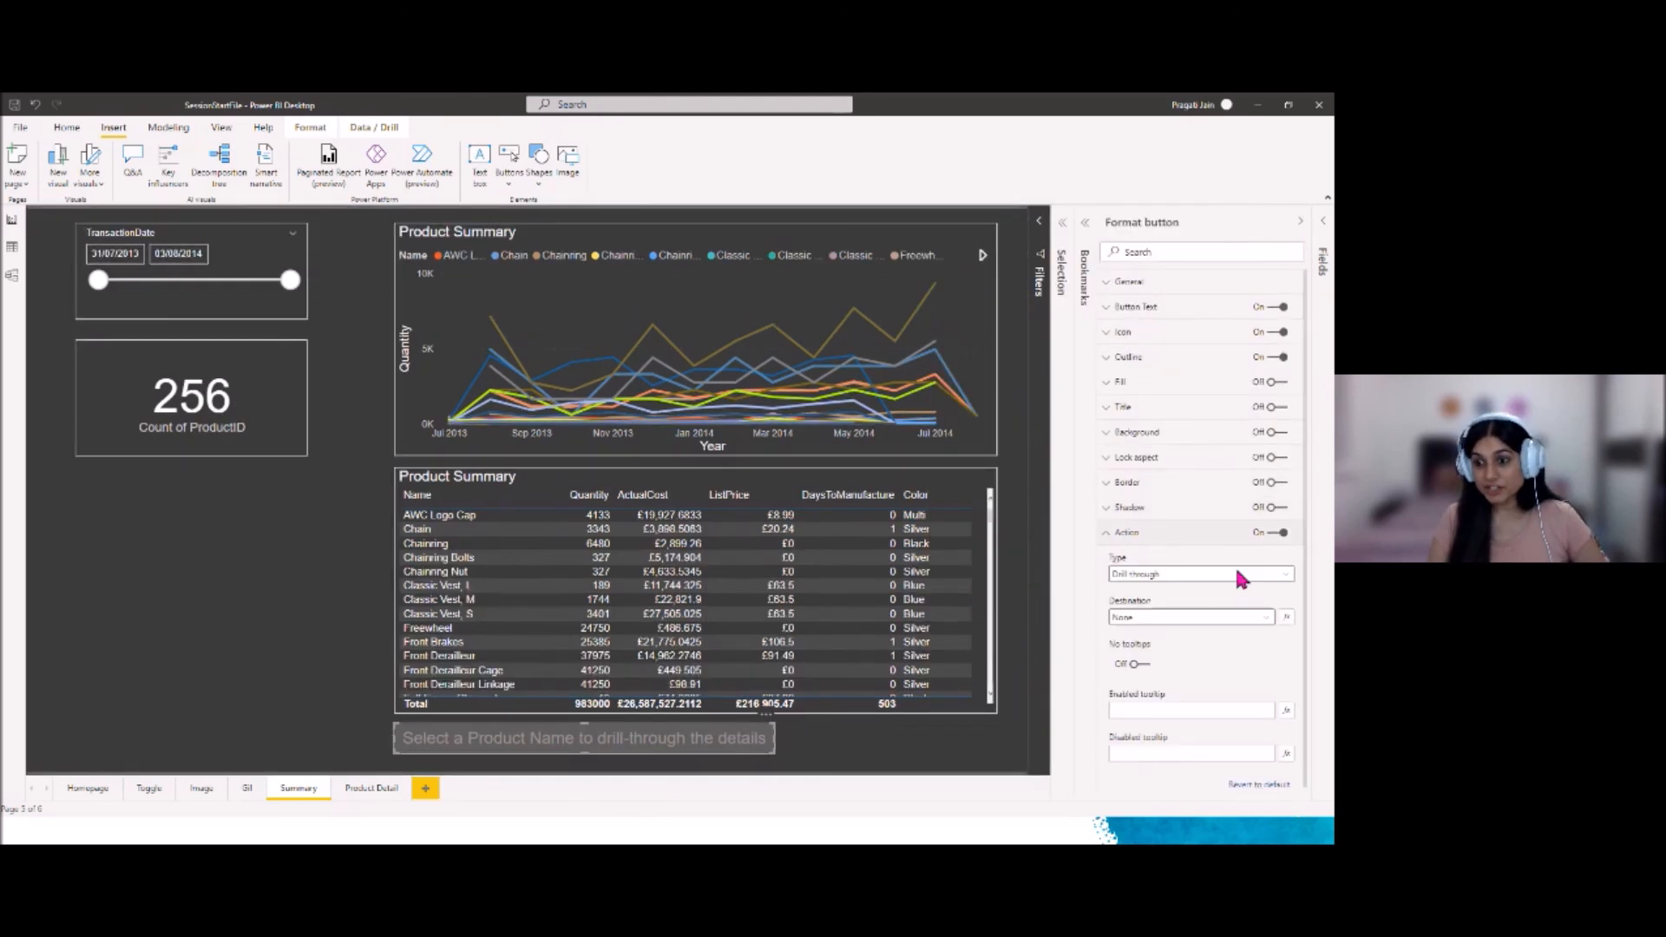
click(1288, 576)
click(1308, 618)
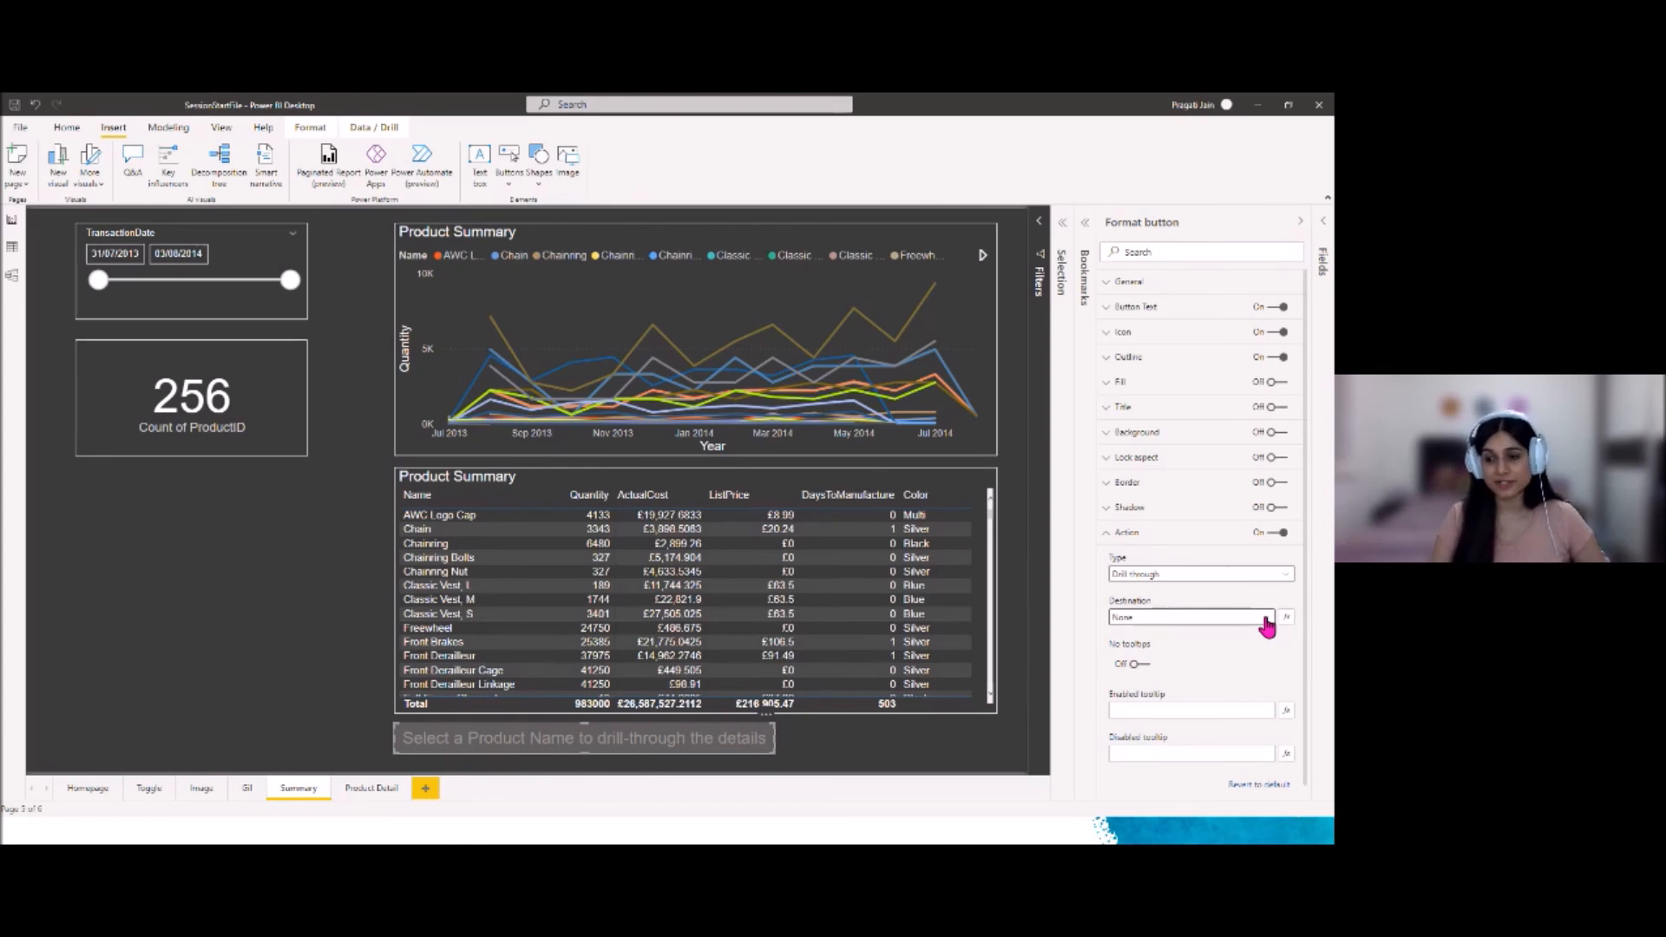
click(1266, 619)
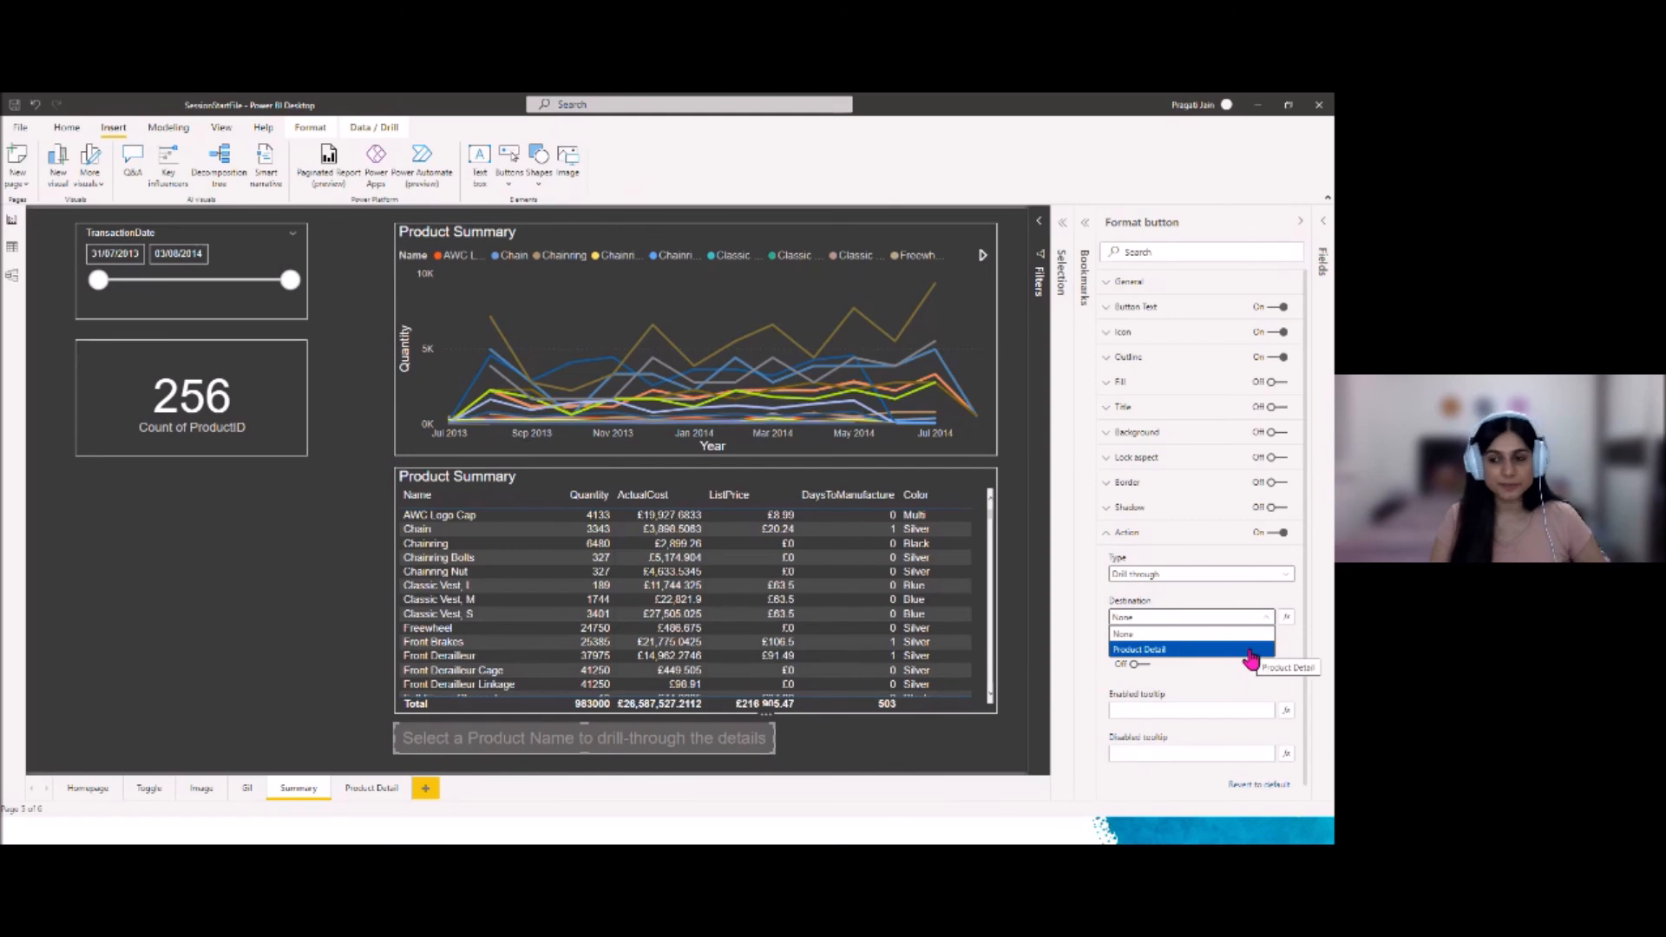
click(1251, 650)
click(1138, 665)
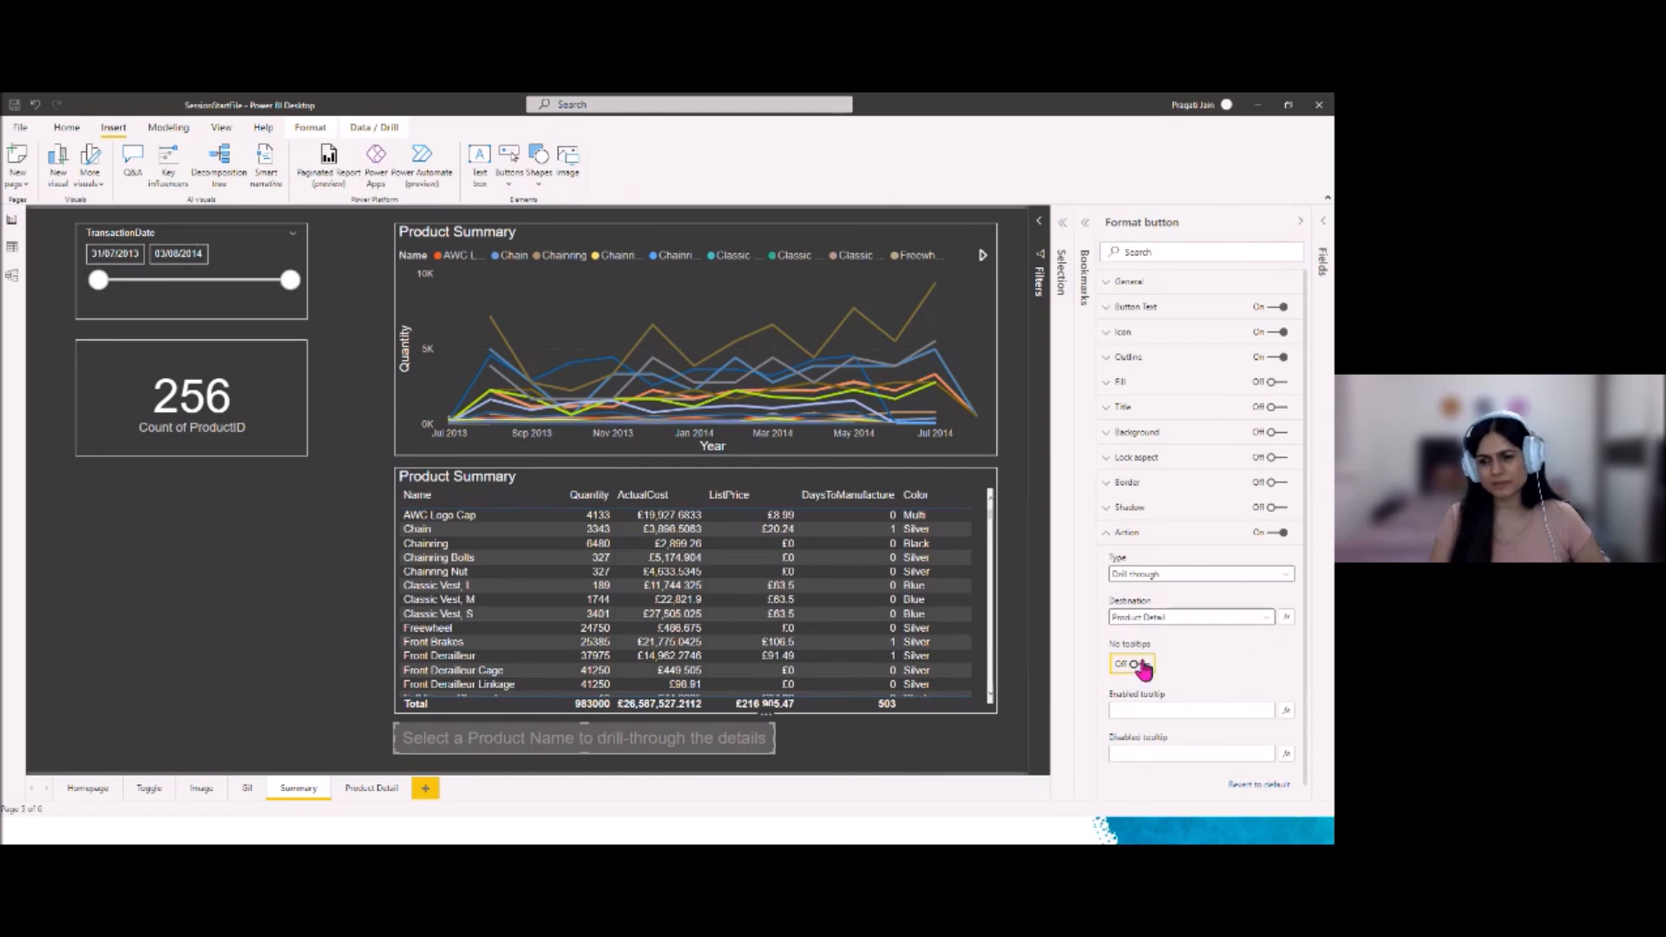
click(1107, 534)
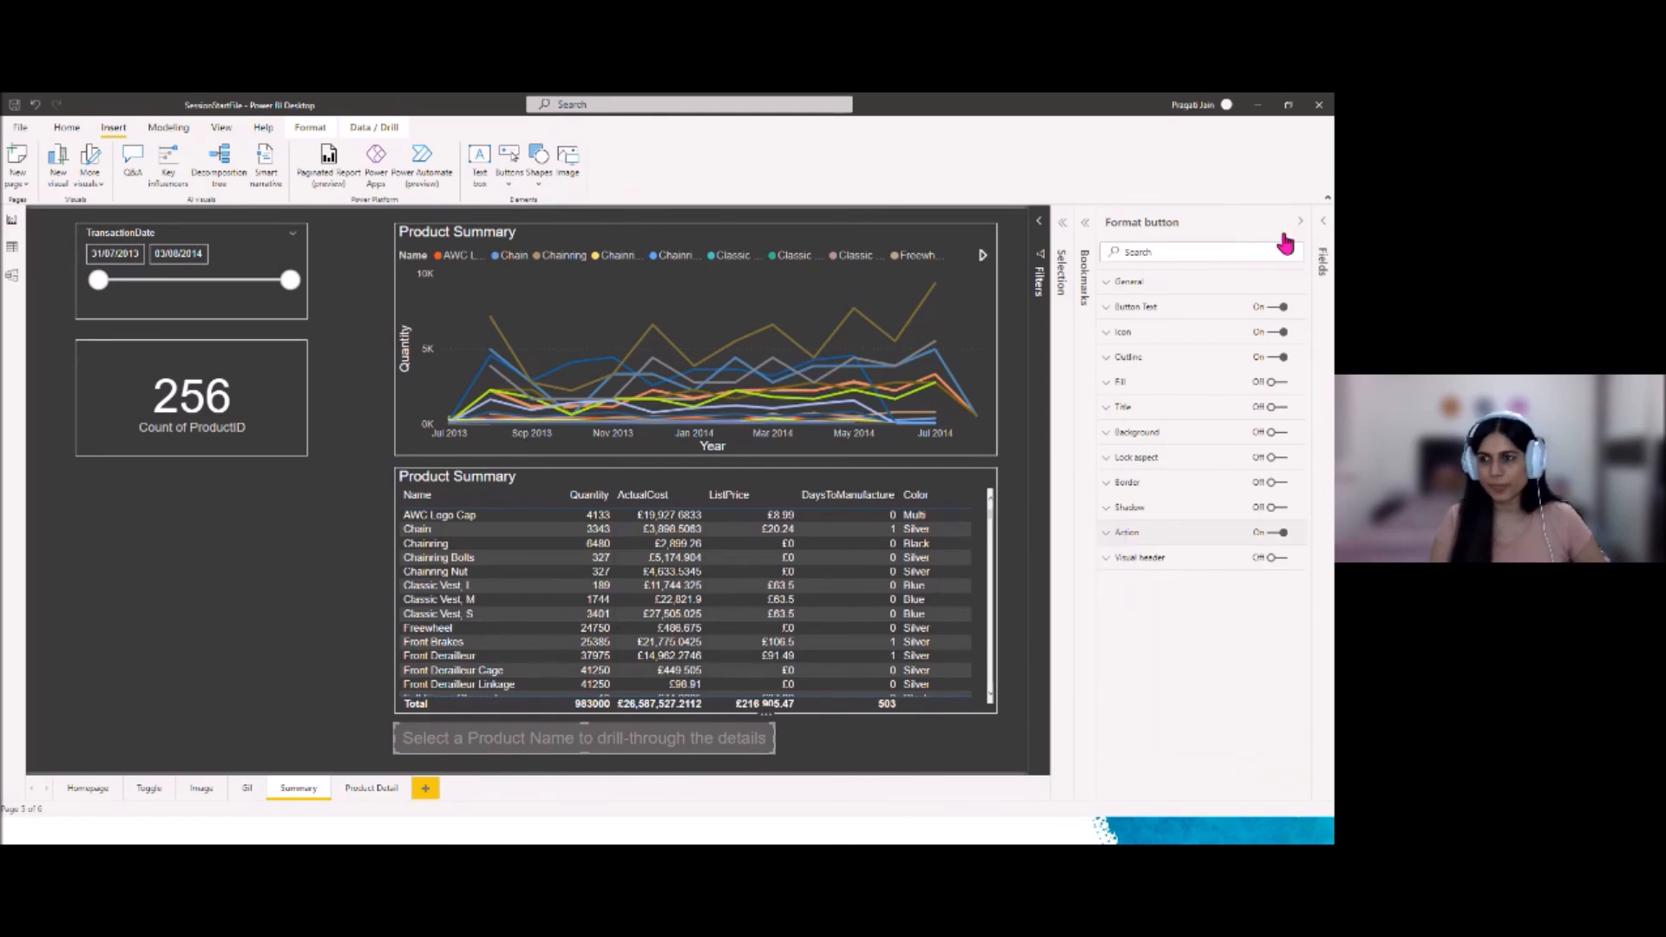
click(1299, 223)
click(411, 559)
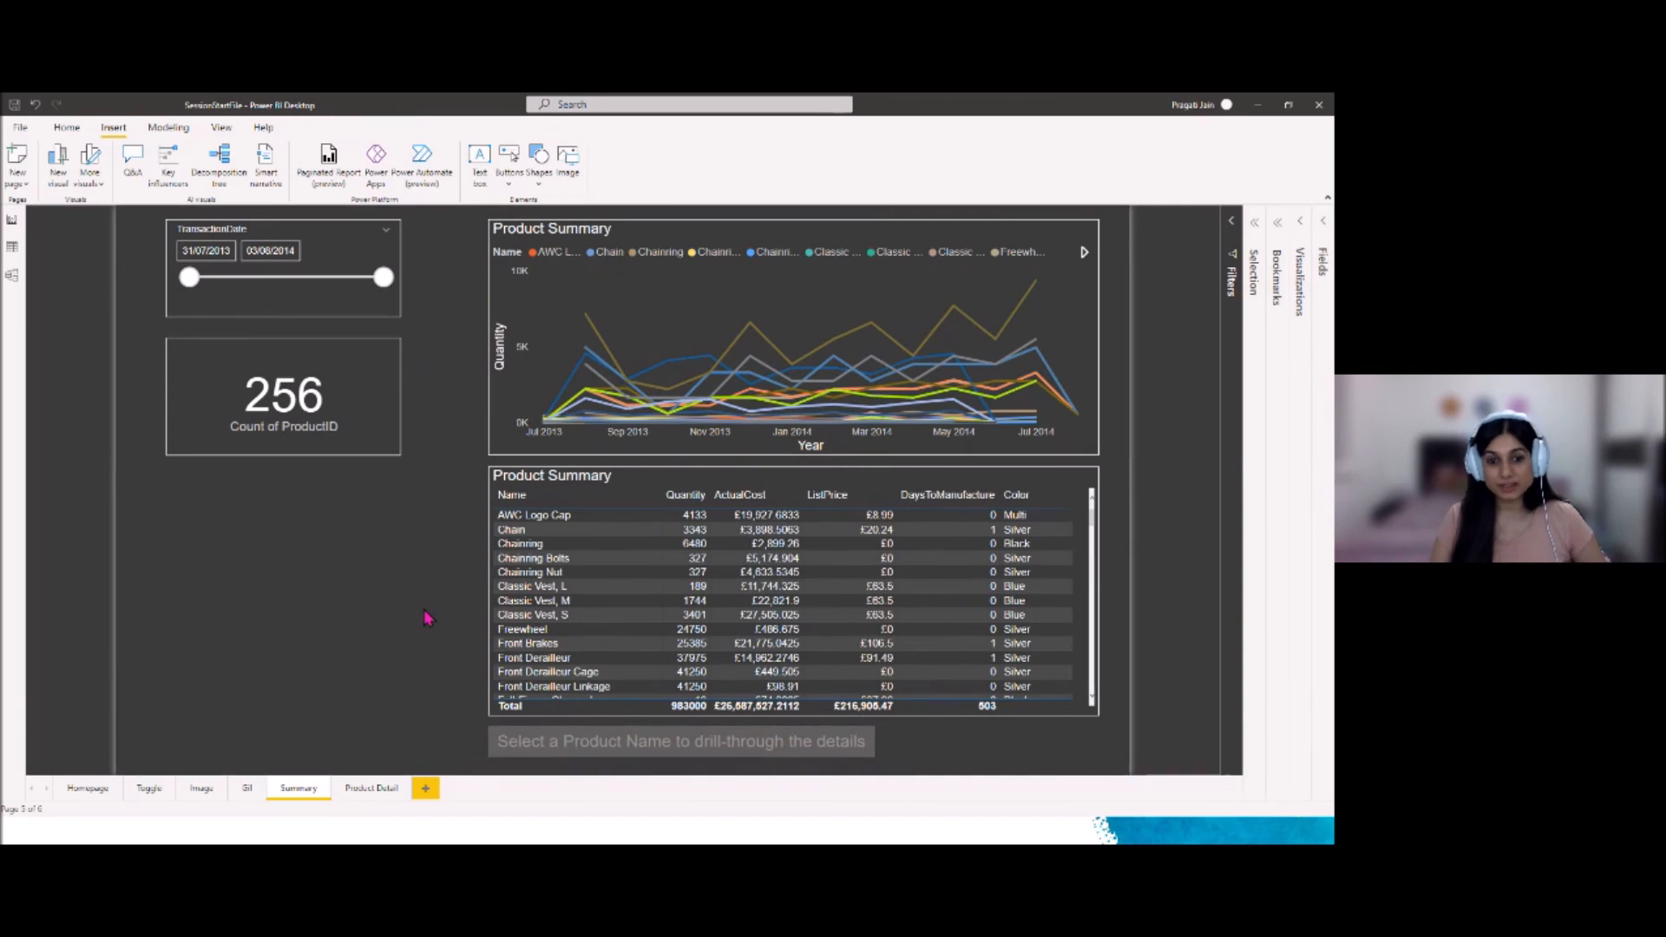
Test the Summary page's drill-through button by opening Product Detail for the Chainring row
click(518, 547)
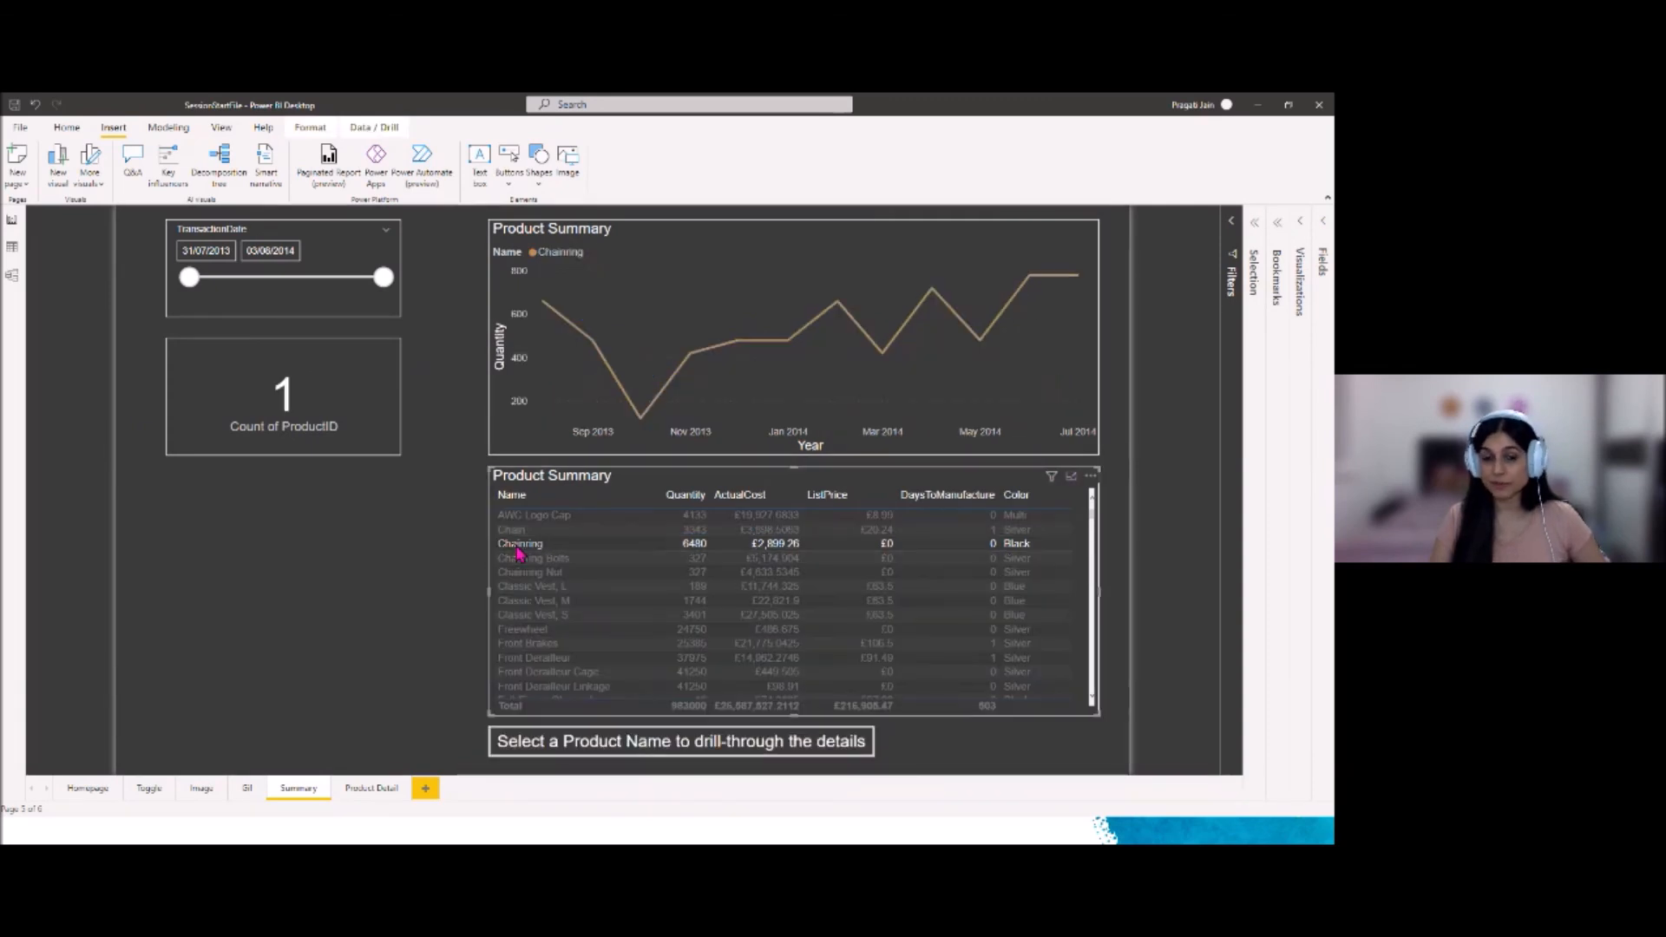
ctrl+click(712, 748)
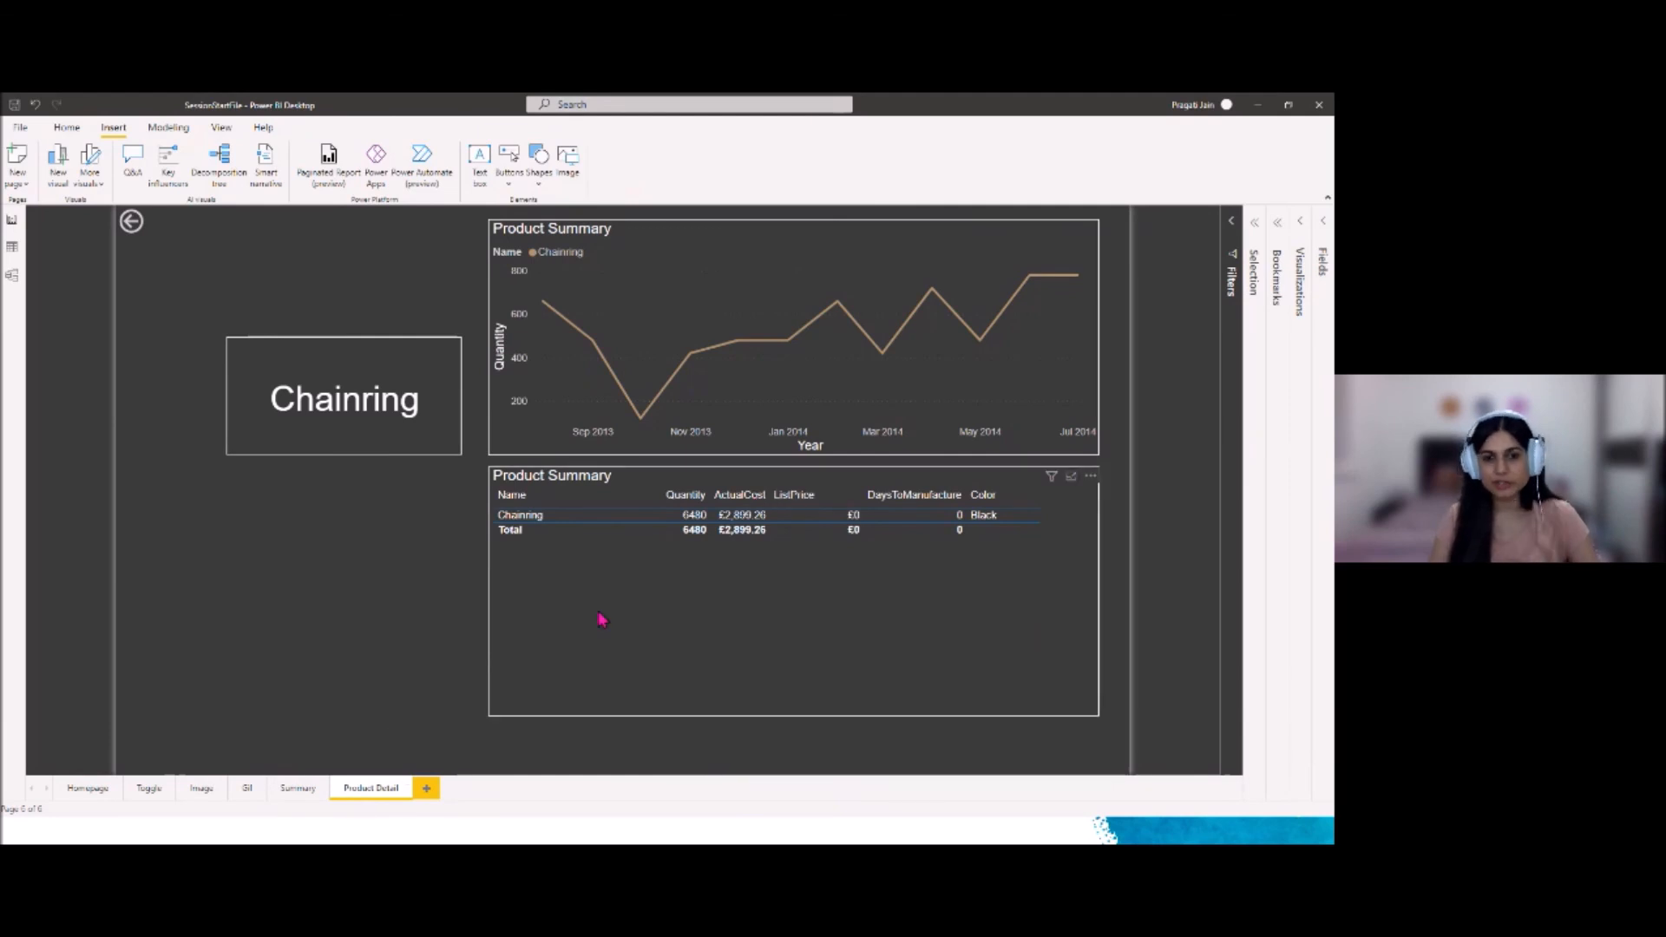
Add TransactionDate as the first column of the Product Detail table, using the plain date instead of the date hierarchy
click(852, 472)
click(1322, 220)
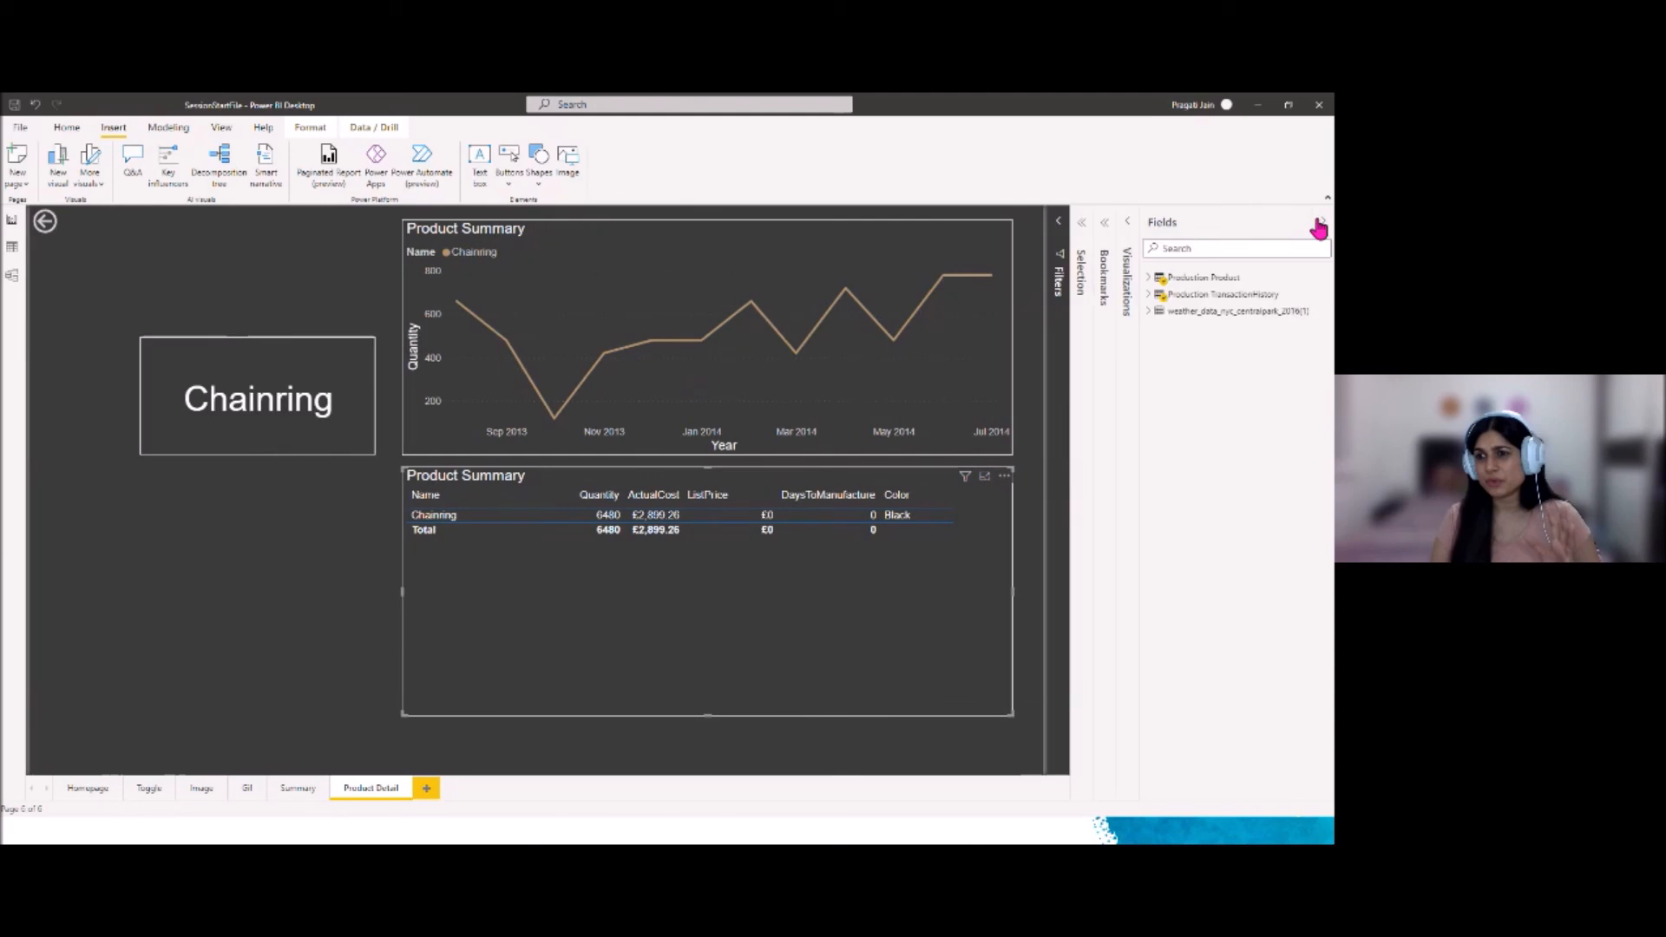
click(1129, 223)
click(1149, 294)
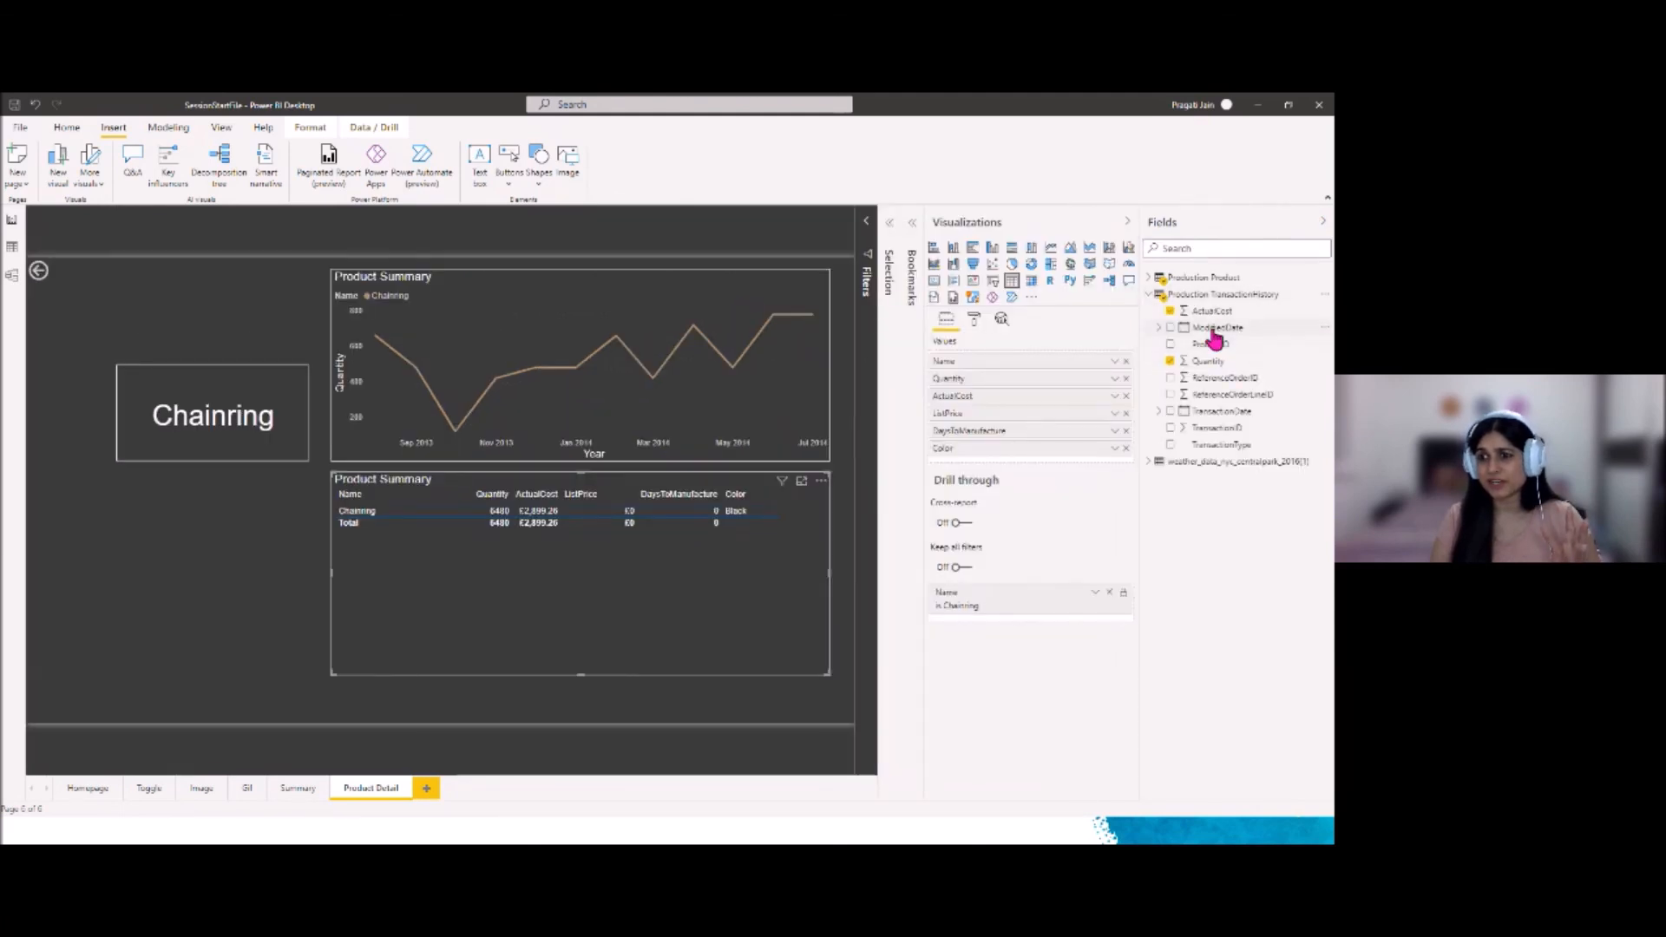
drag(1219, 411, 1039, 373)
click(1114, 362)
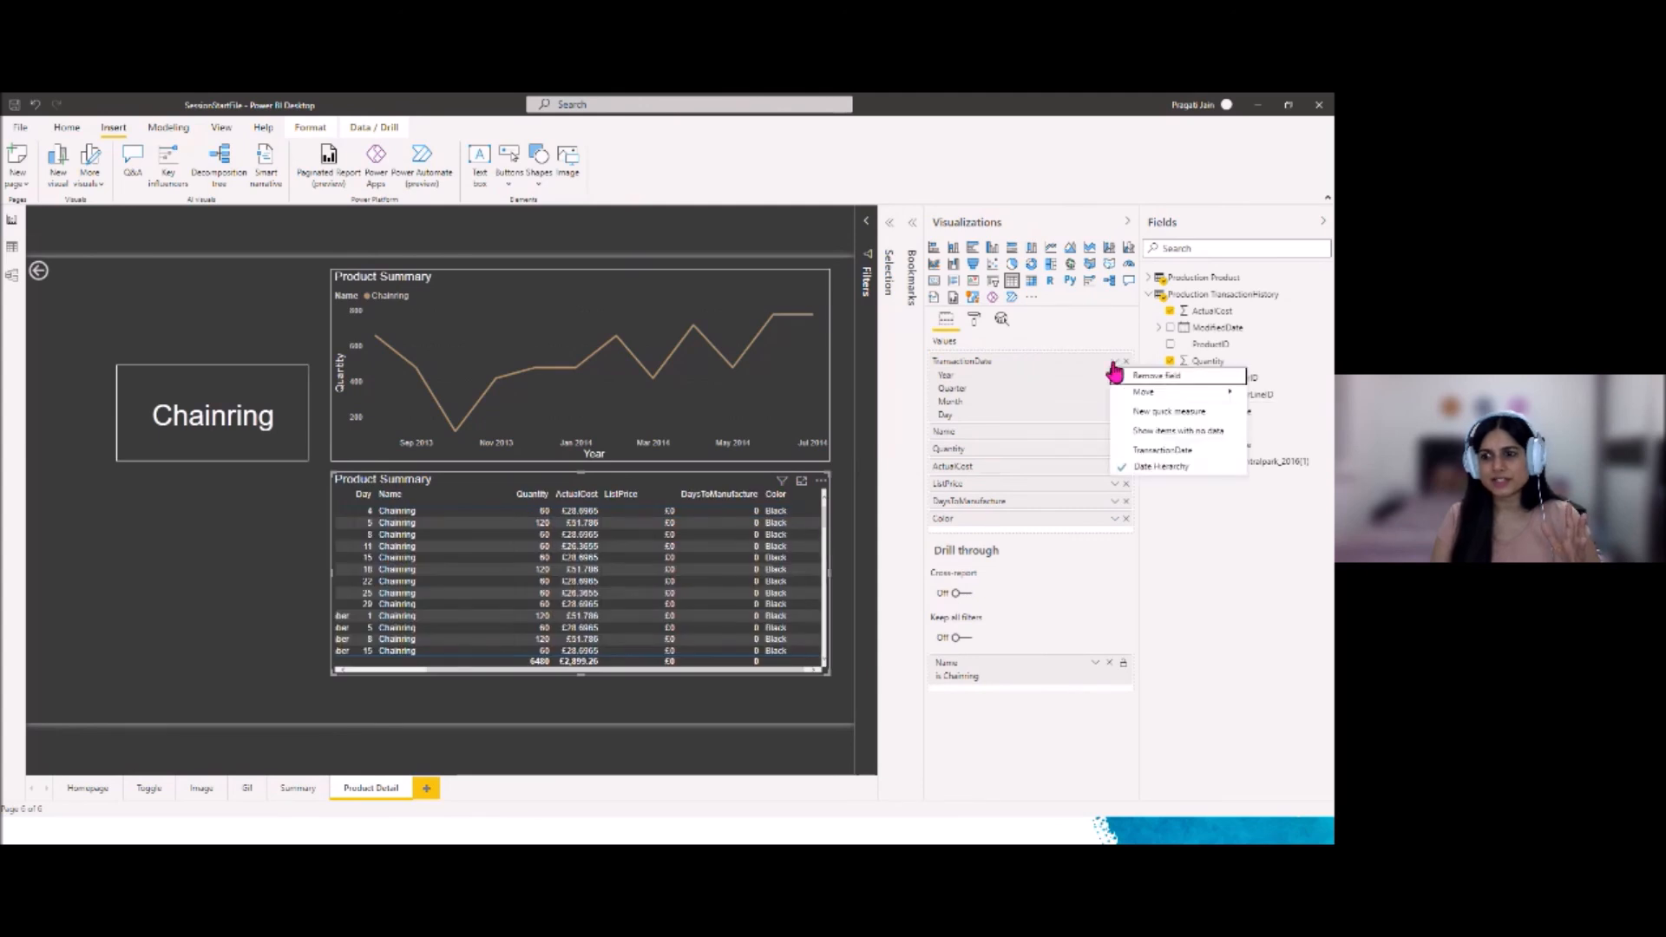
click(1150, 453)
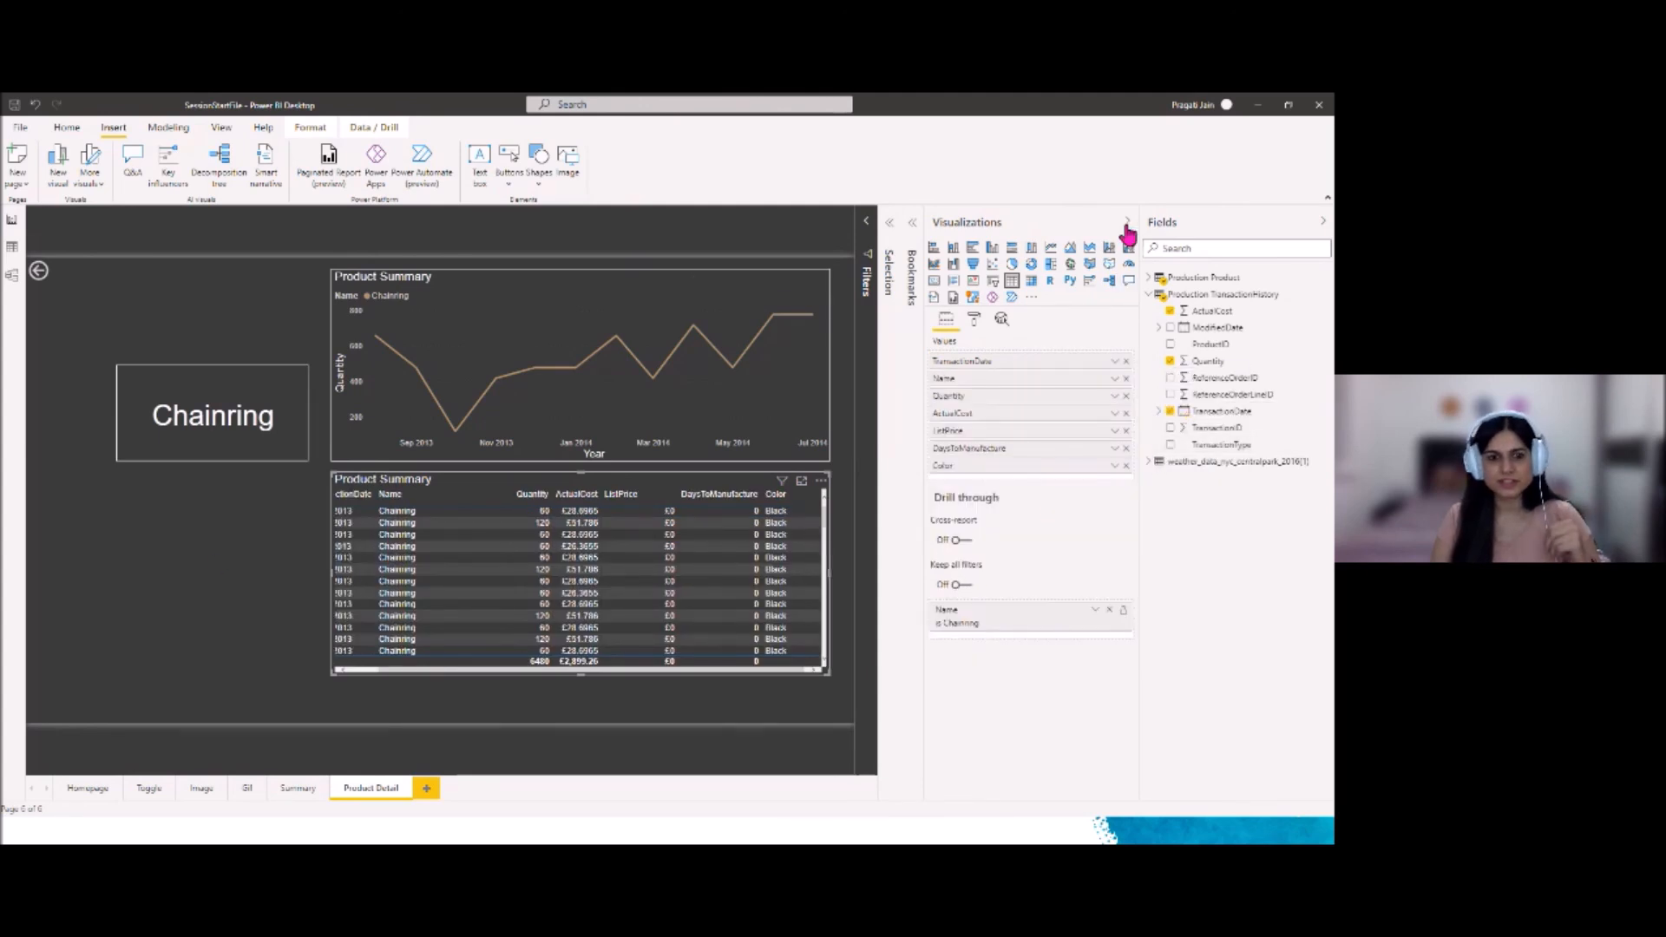
Narrow the table's Name column so all columns fit, collapse the Visualizations and Fields panes and deselect the table
drag(507, 496, 469, 496)
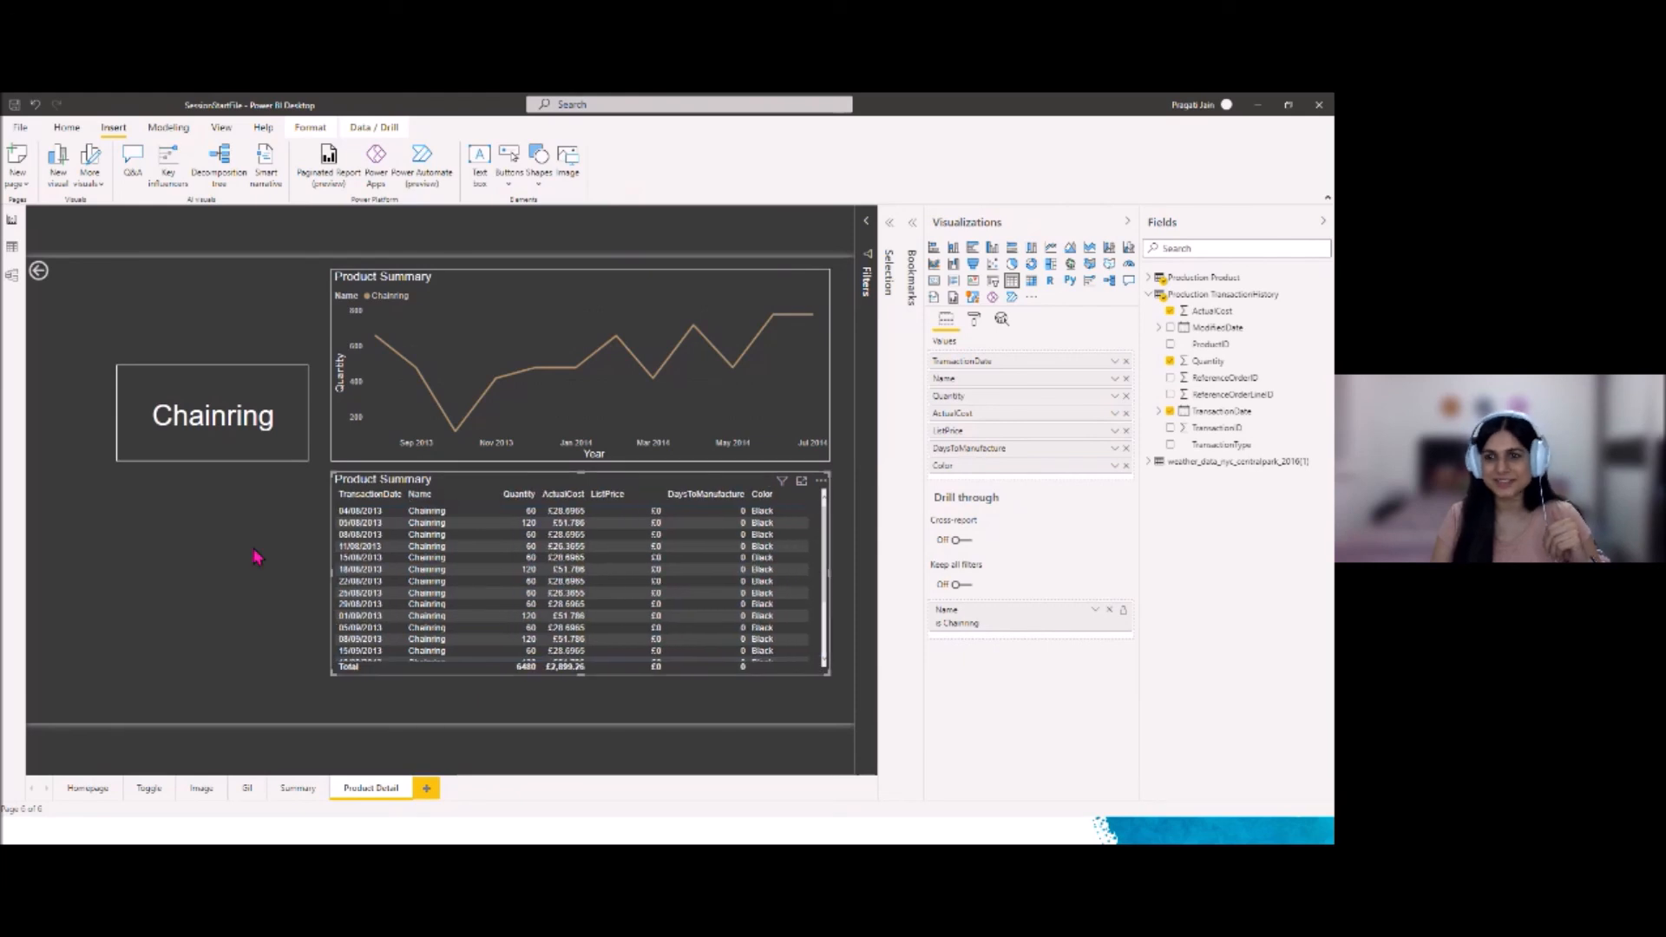
click(1124, 223)
click(1321, 222)
click(366, 584)
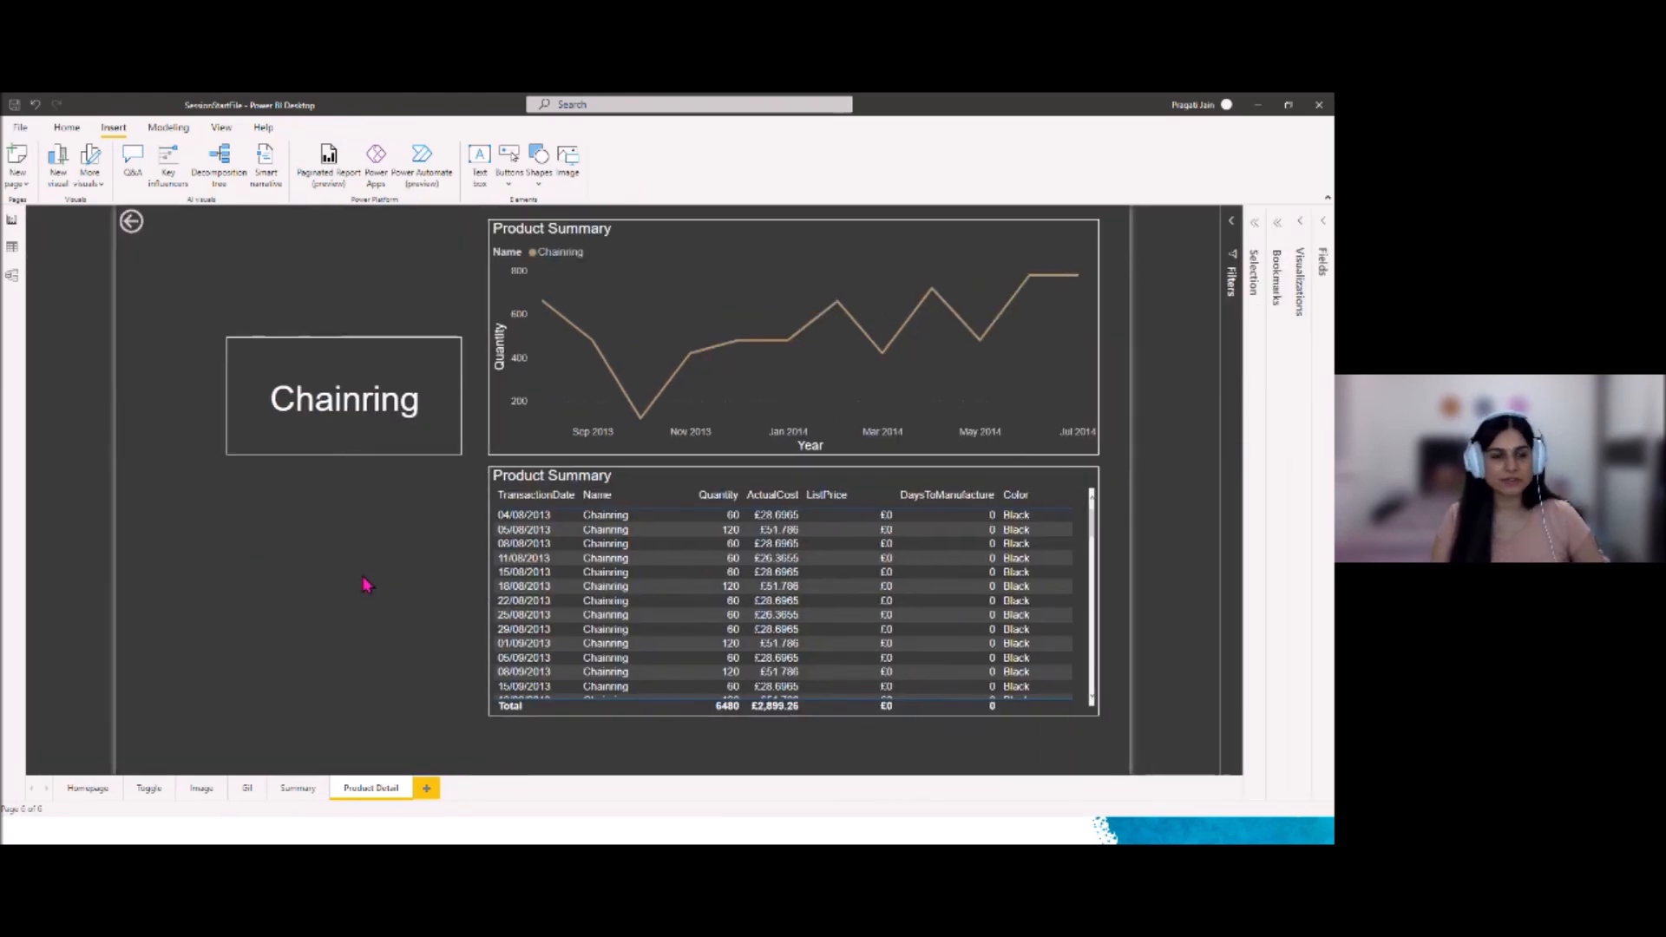
Return to the Summary page, drill through to Product Detail for the AWC Logo Cap row and go back to Summary
ctrl+click(131, 222)
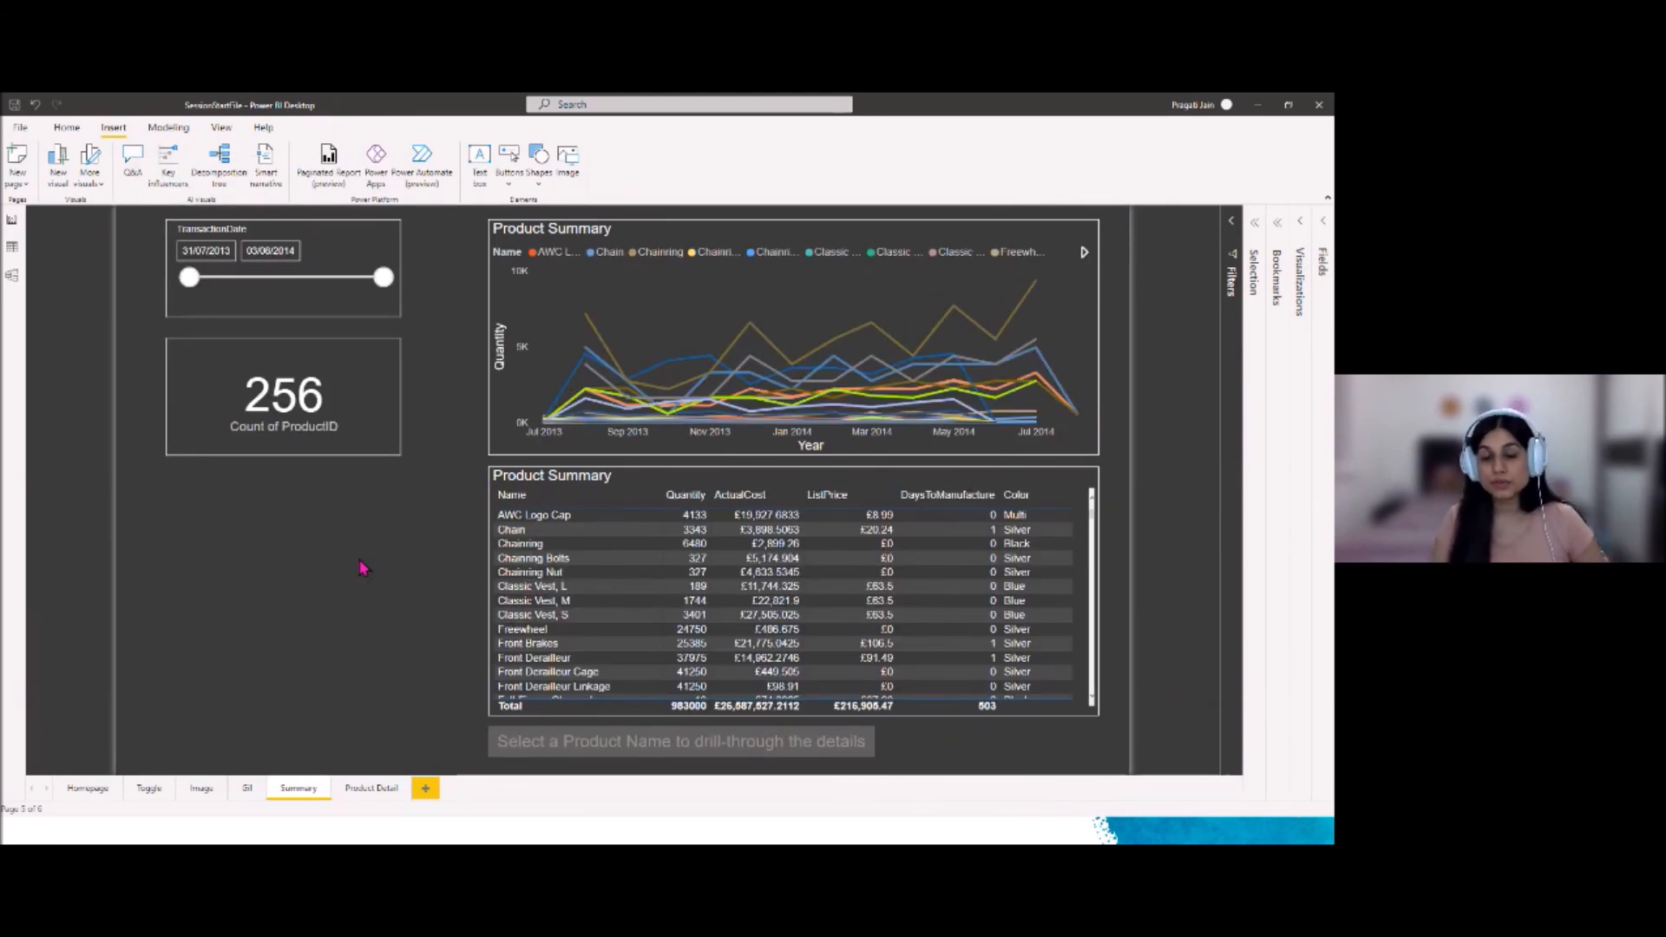
click(558, 519)
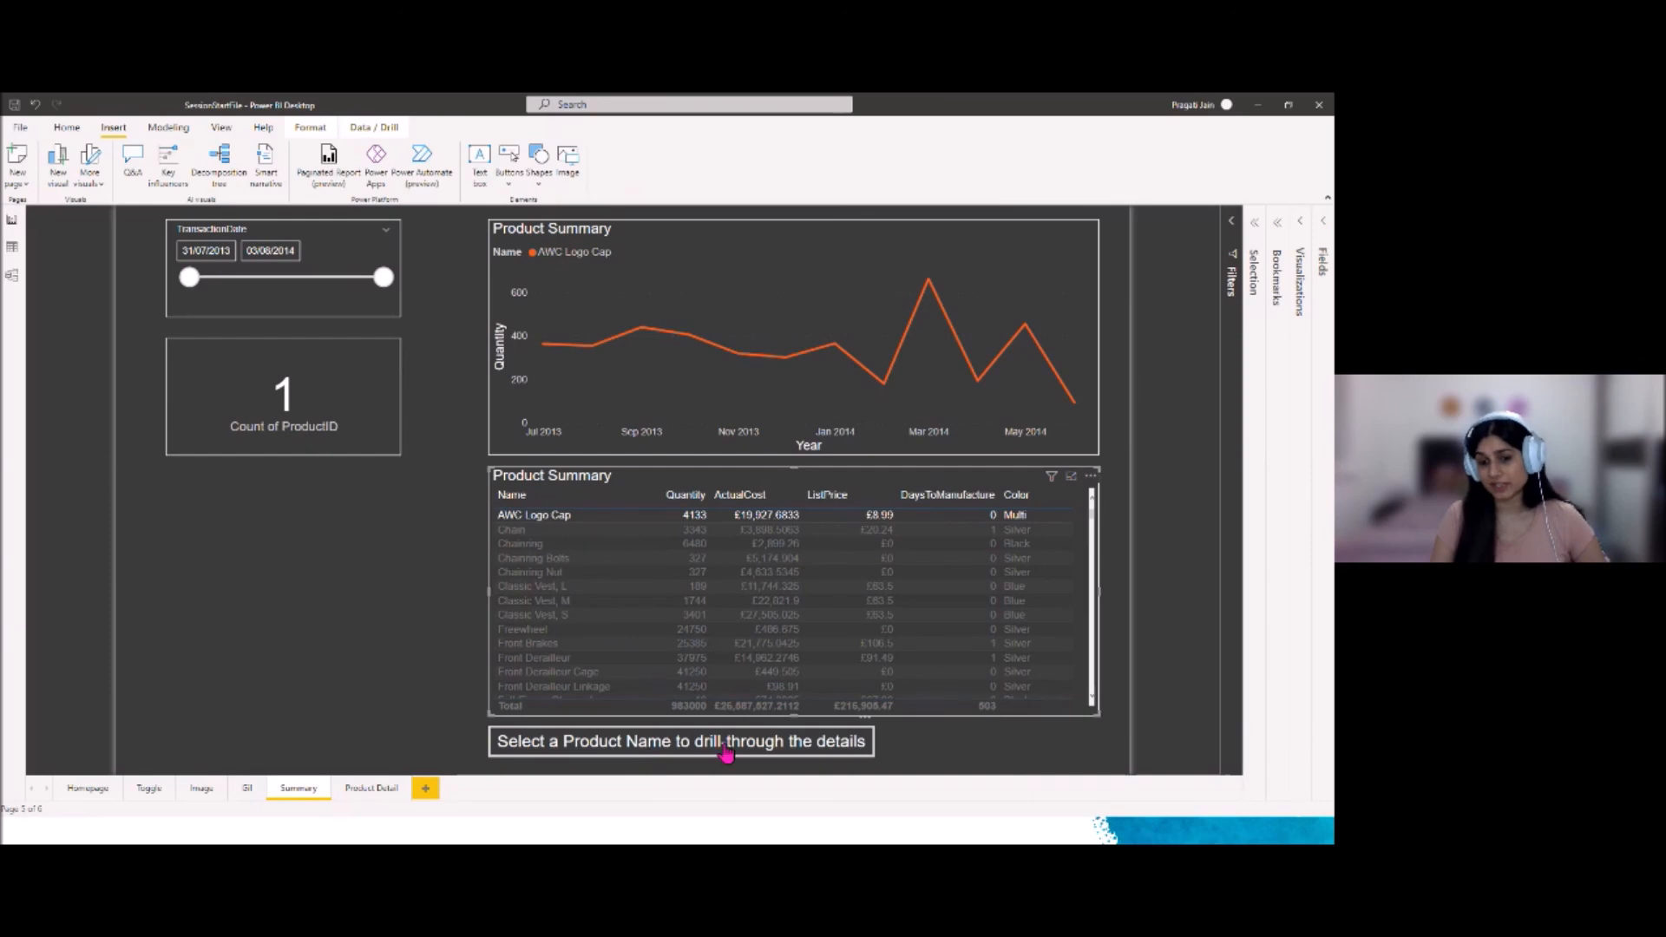
ctrl+click(669, 751)
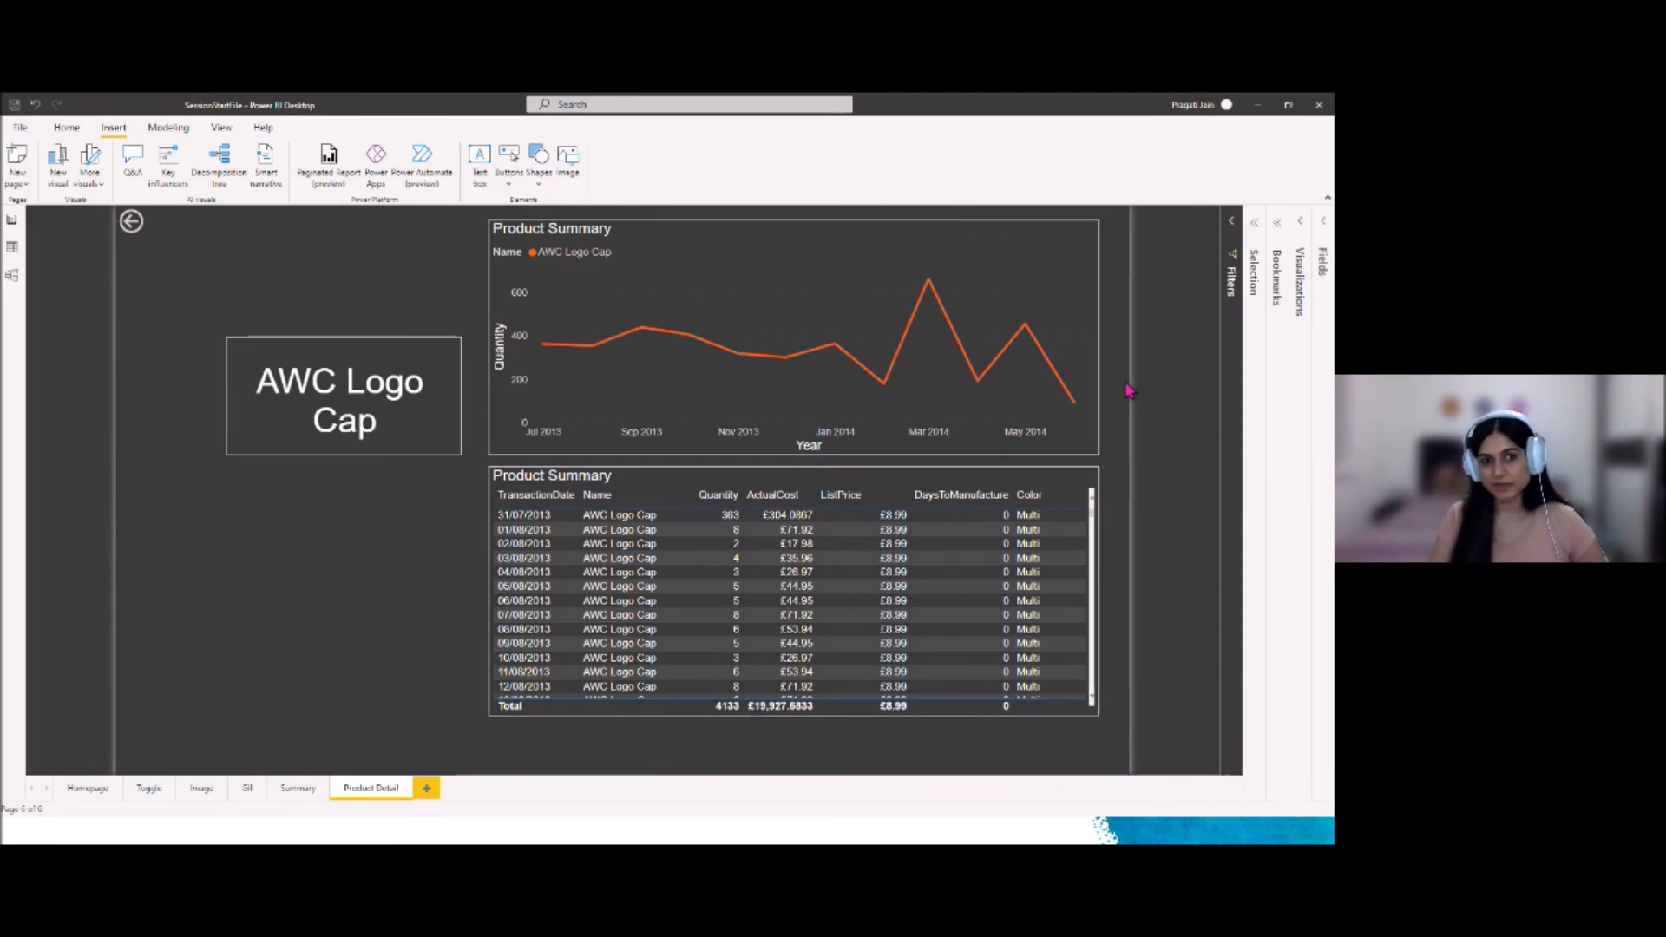
ctrl+click(130, 224)
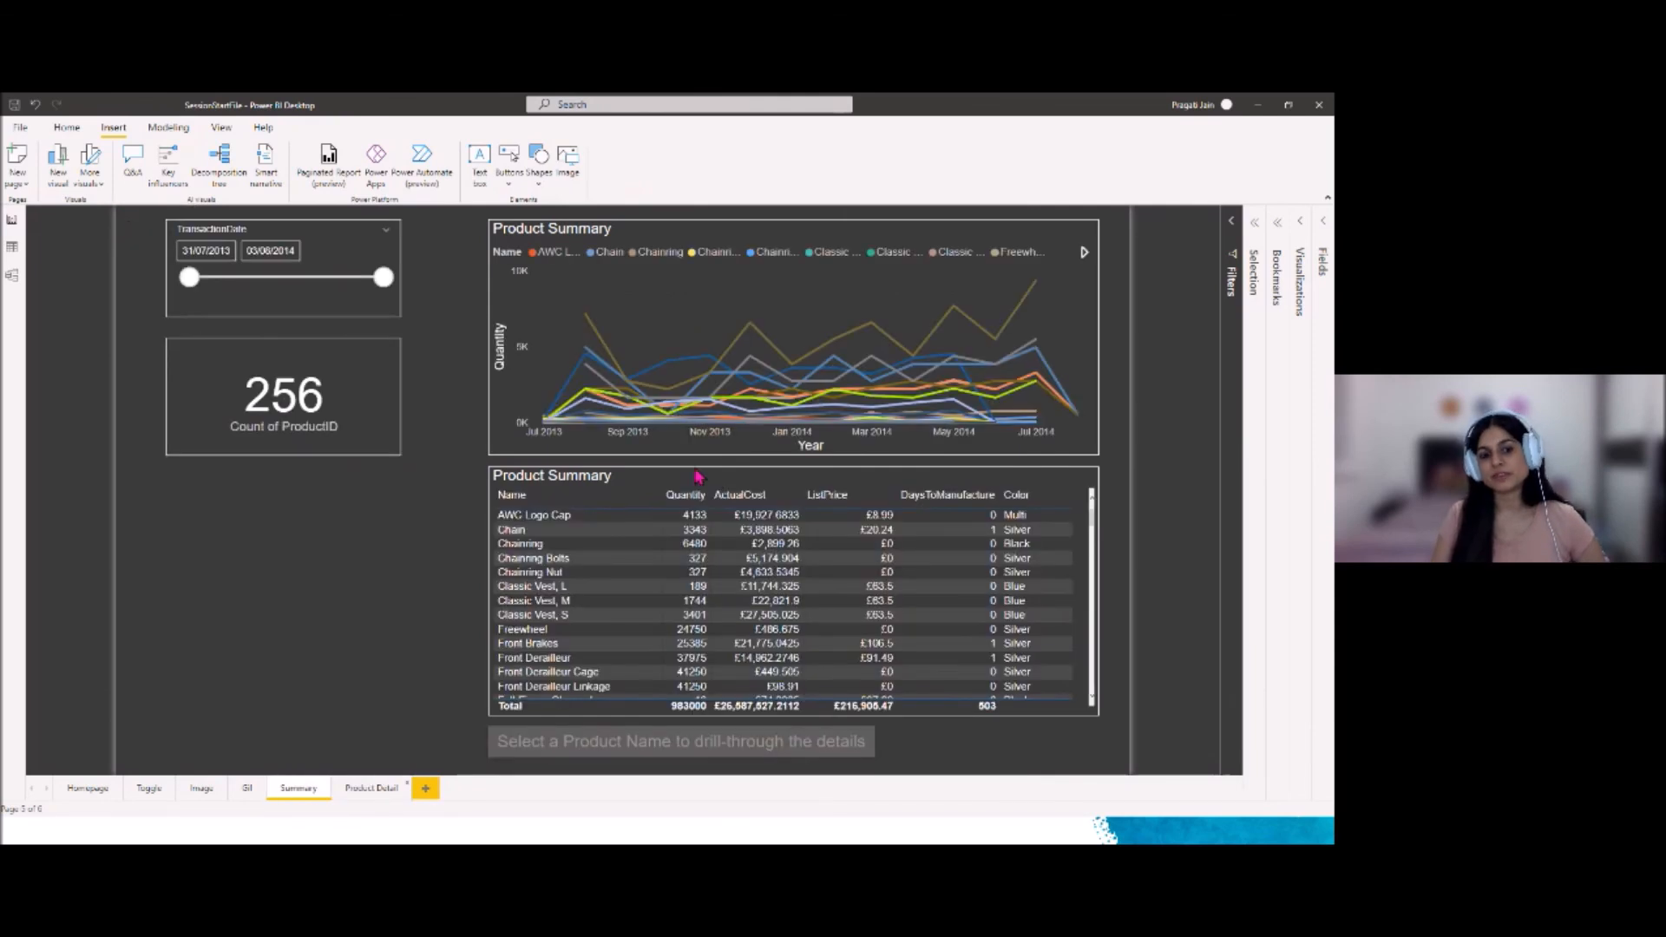
click(67, 127)
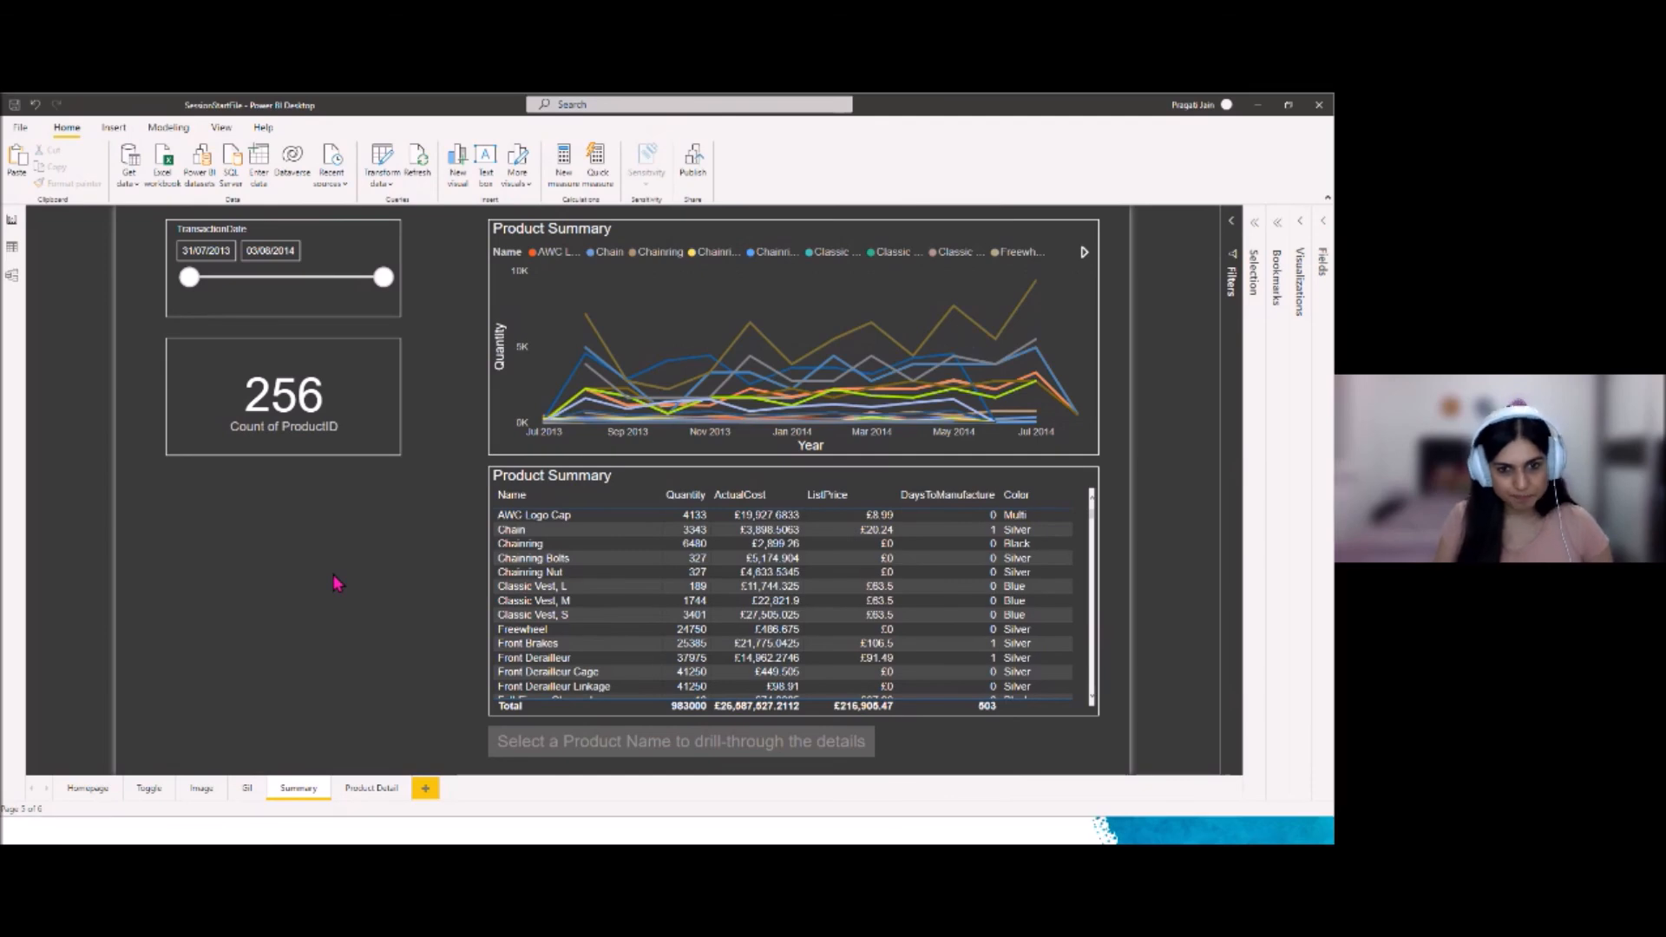
key(alt+Tab)
key(alt+Tab)
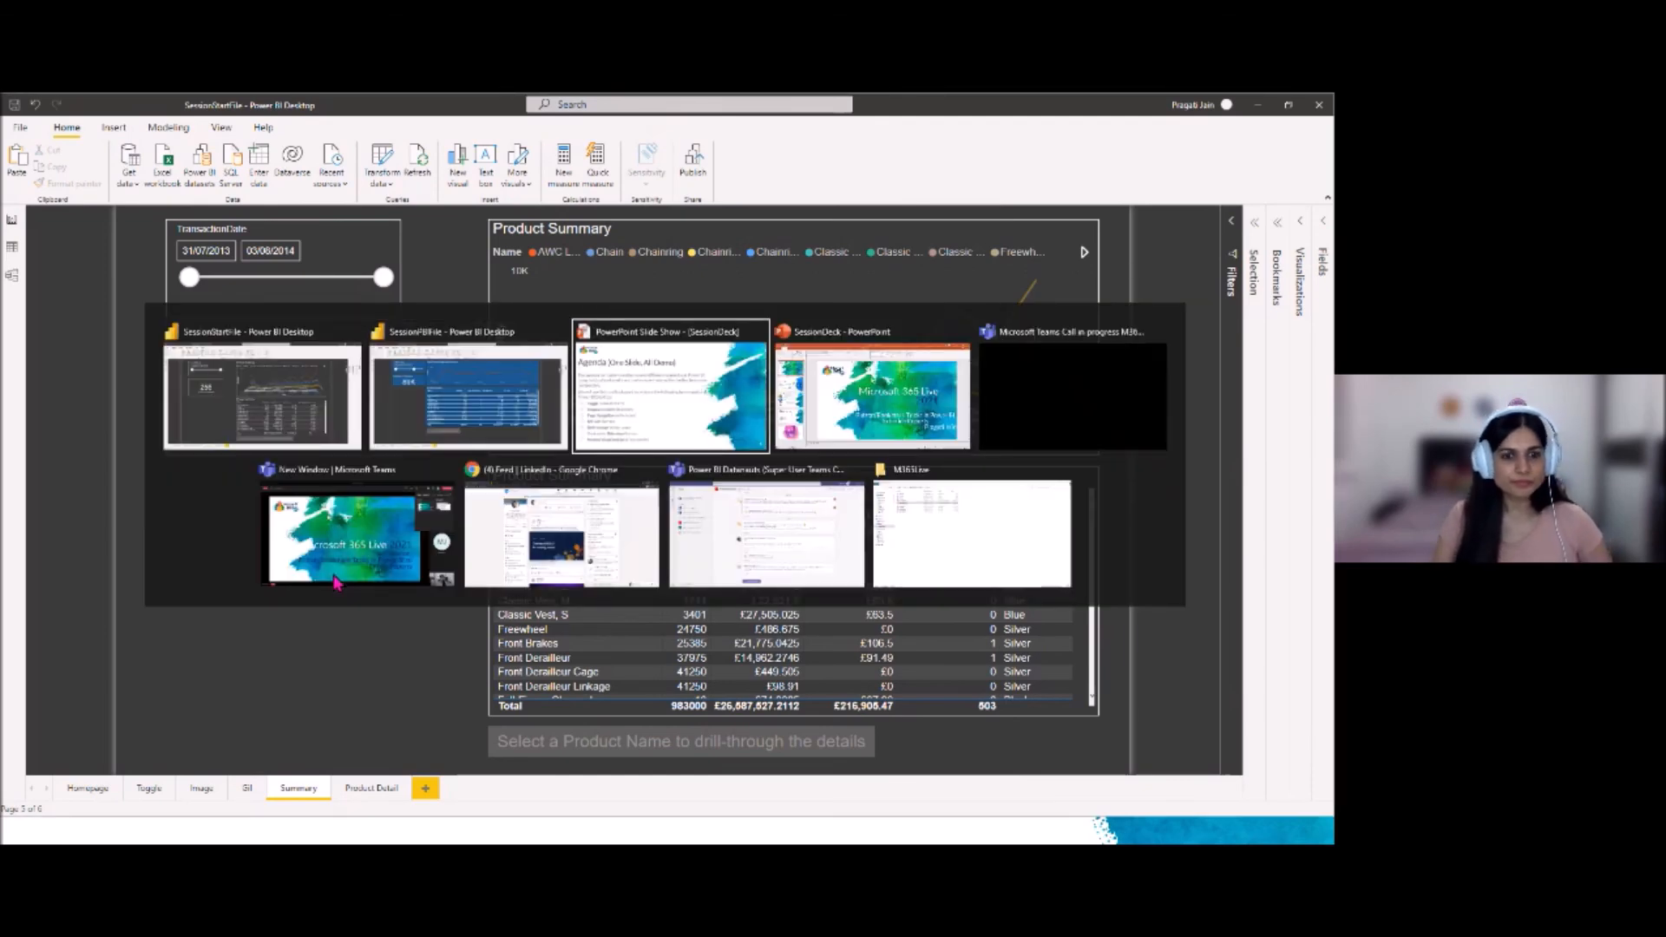
key(Escape)
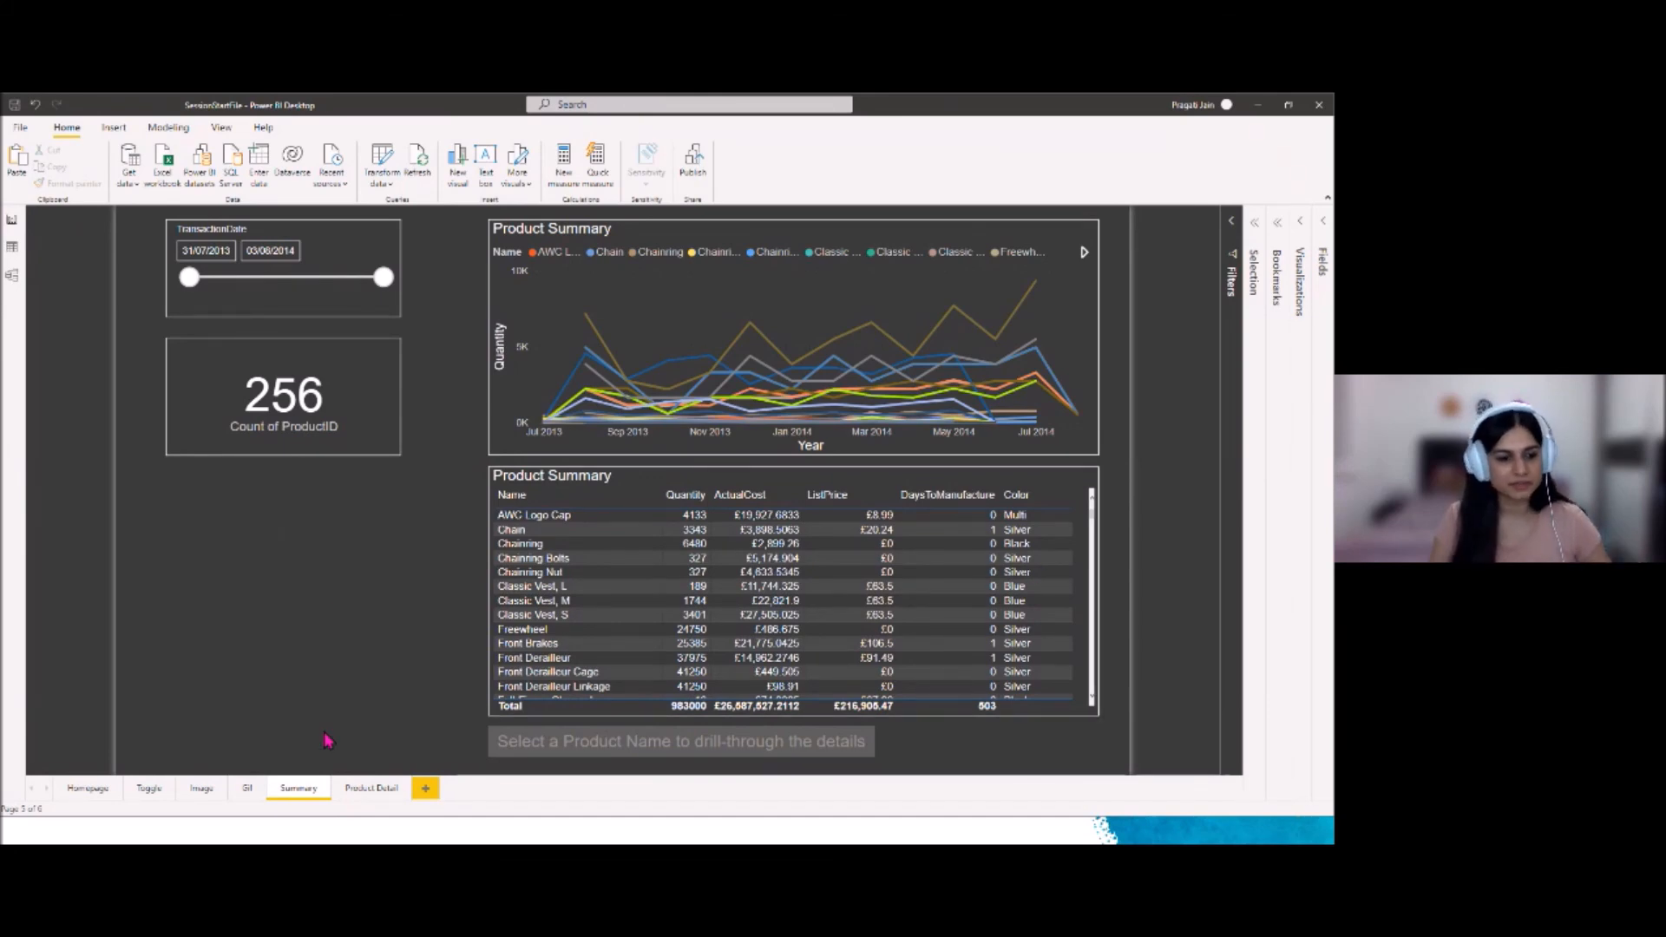
From the Homepage, start the bookmark slideshow and advance from Top 5 Products Trend through every bookmark to Snowfall
click(88, 788)
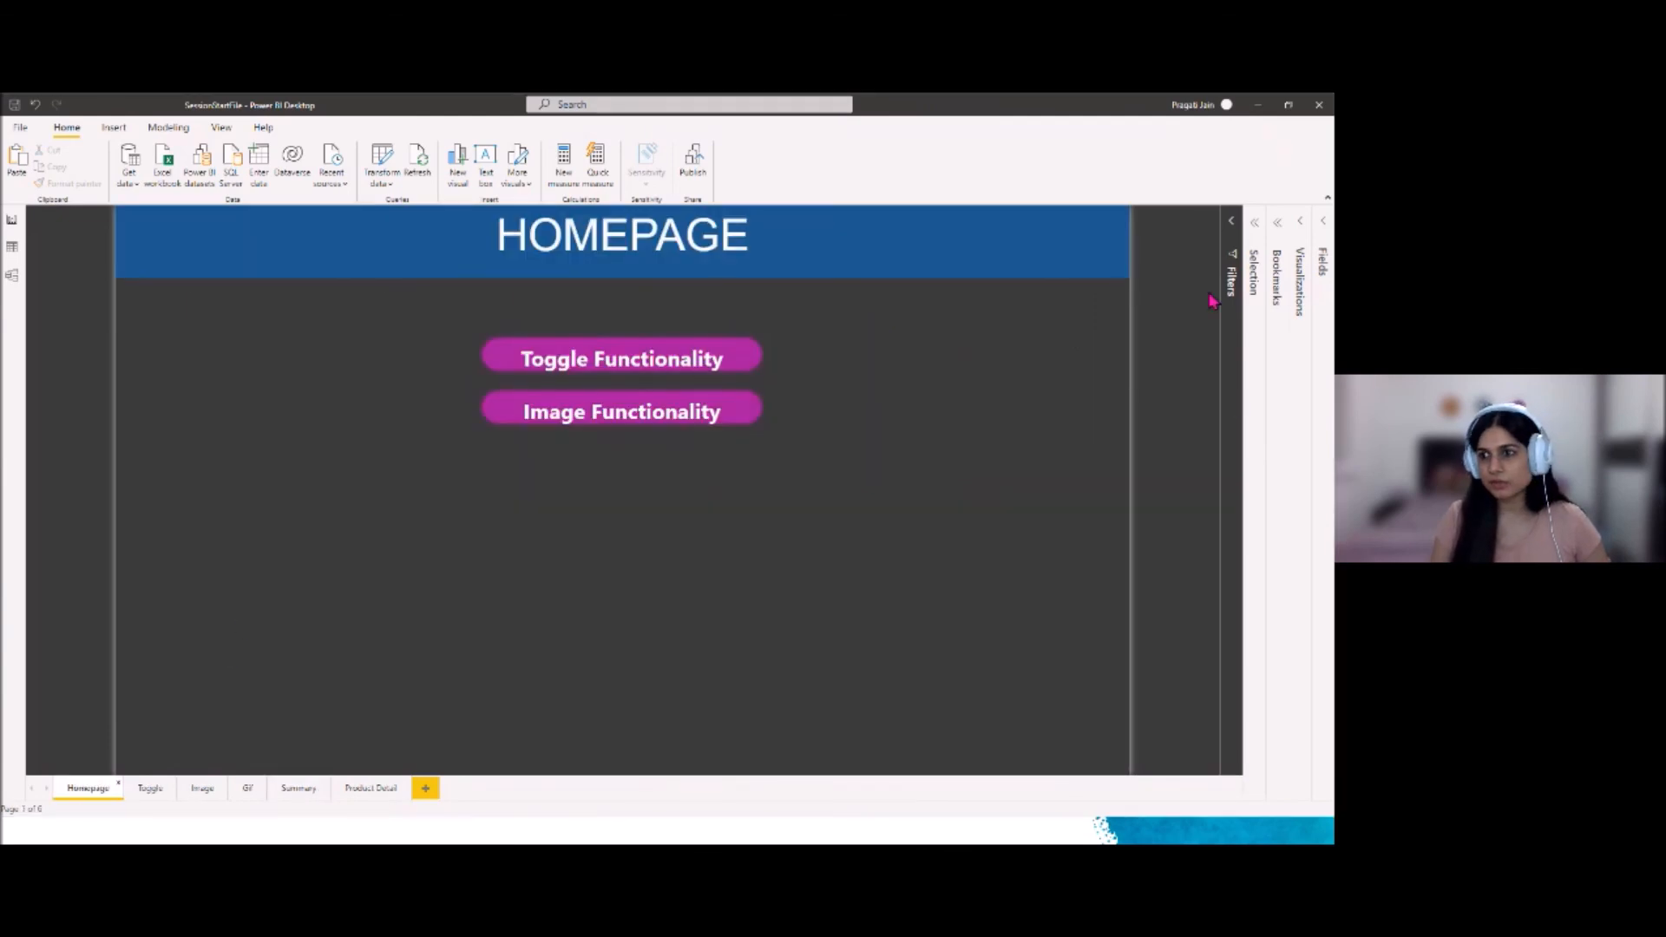
click(1278, 228)
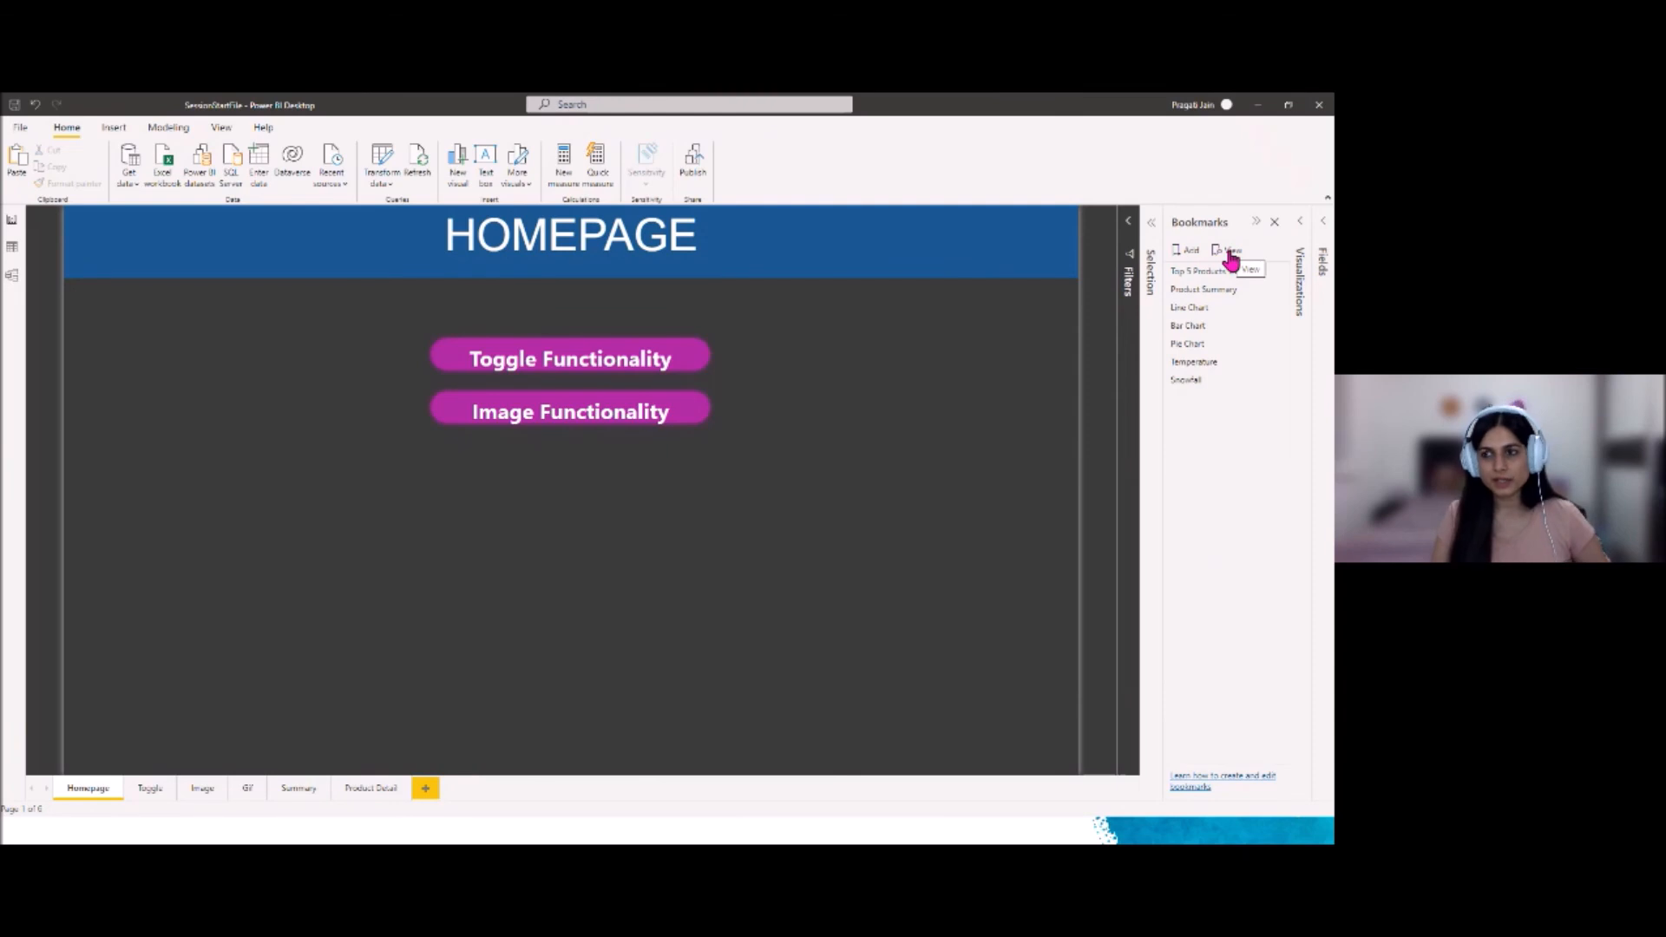
click(1230, 255)
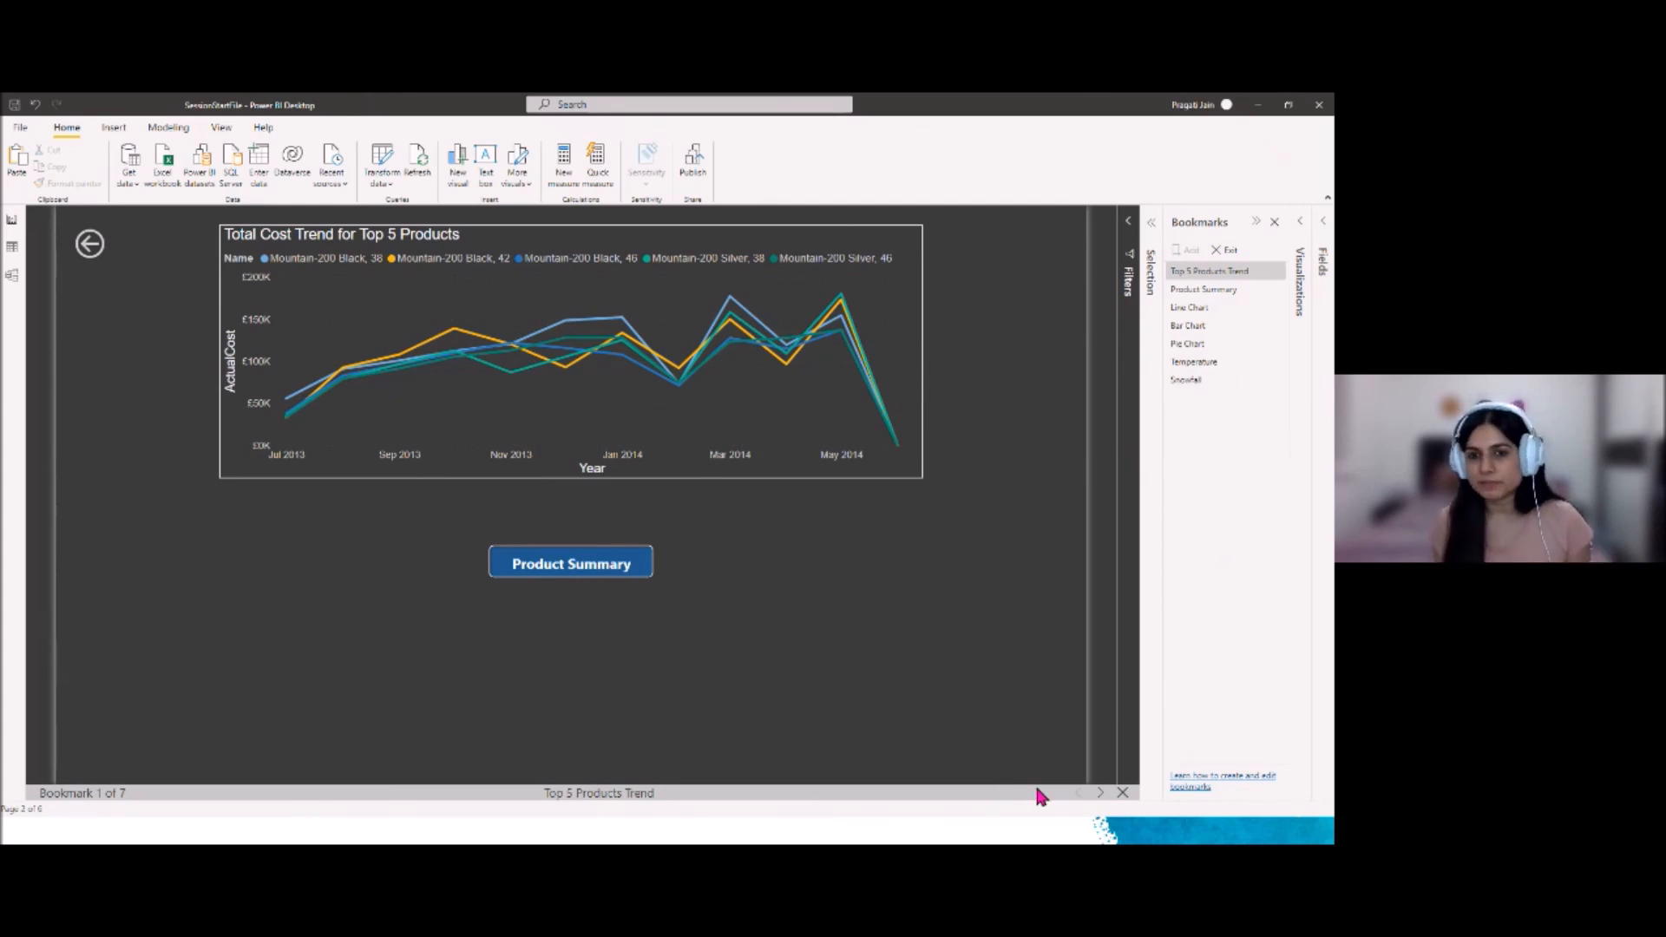
click(1100, 793)
click(1100, 793)
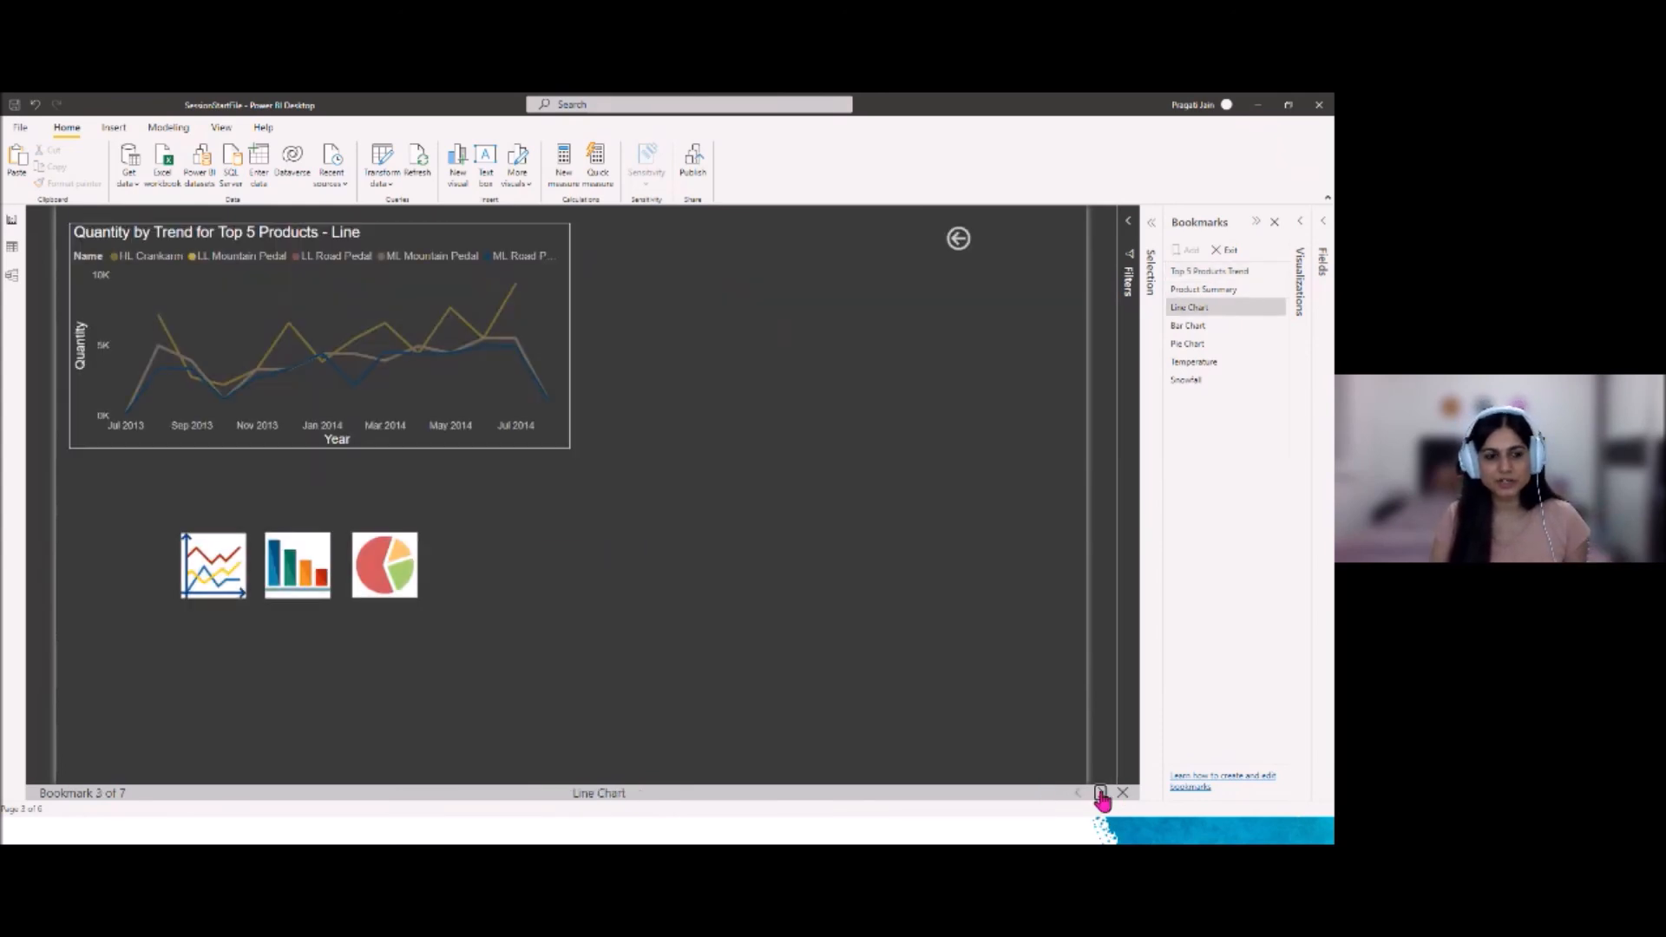
click(1100, 792)
click(1100, 792)
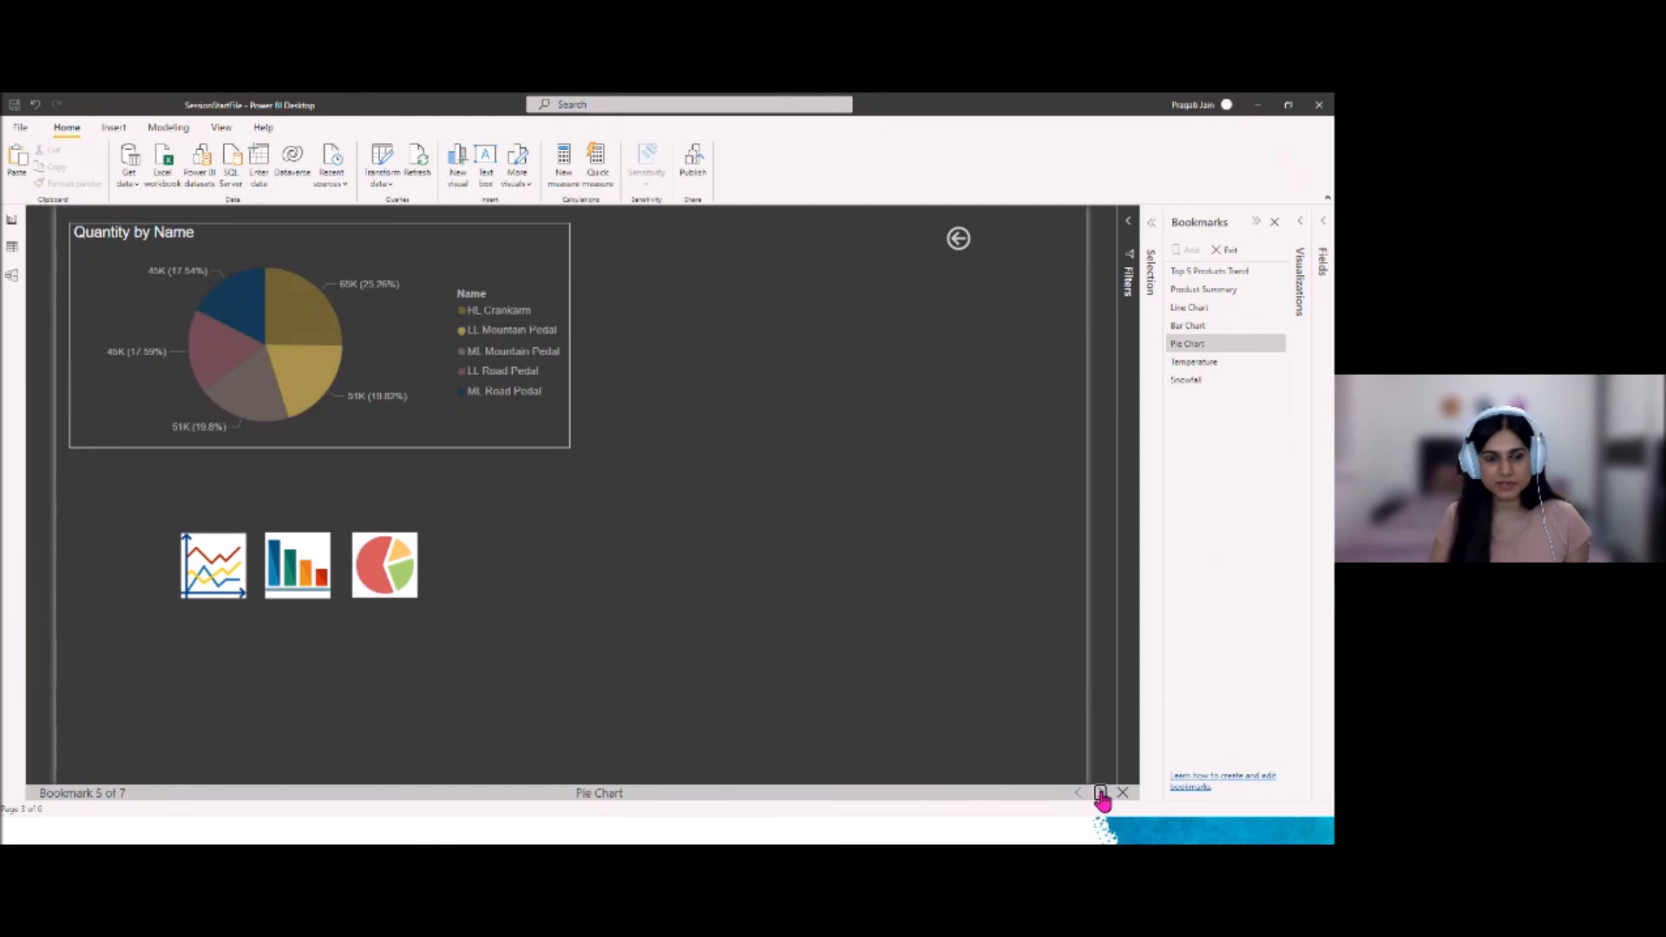
click(1101, 792)
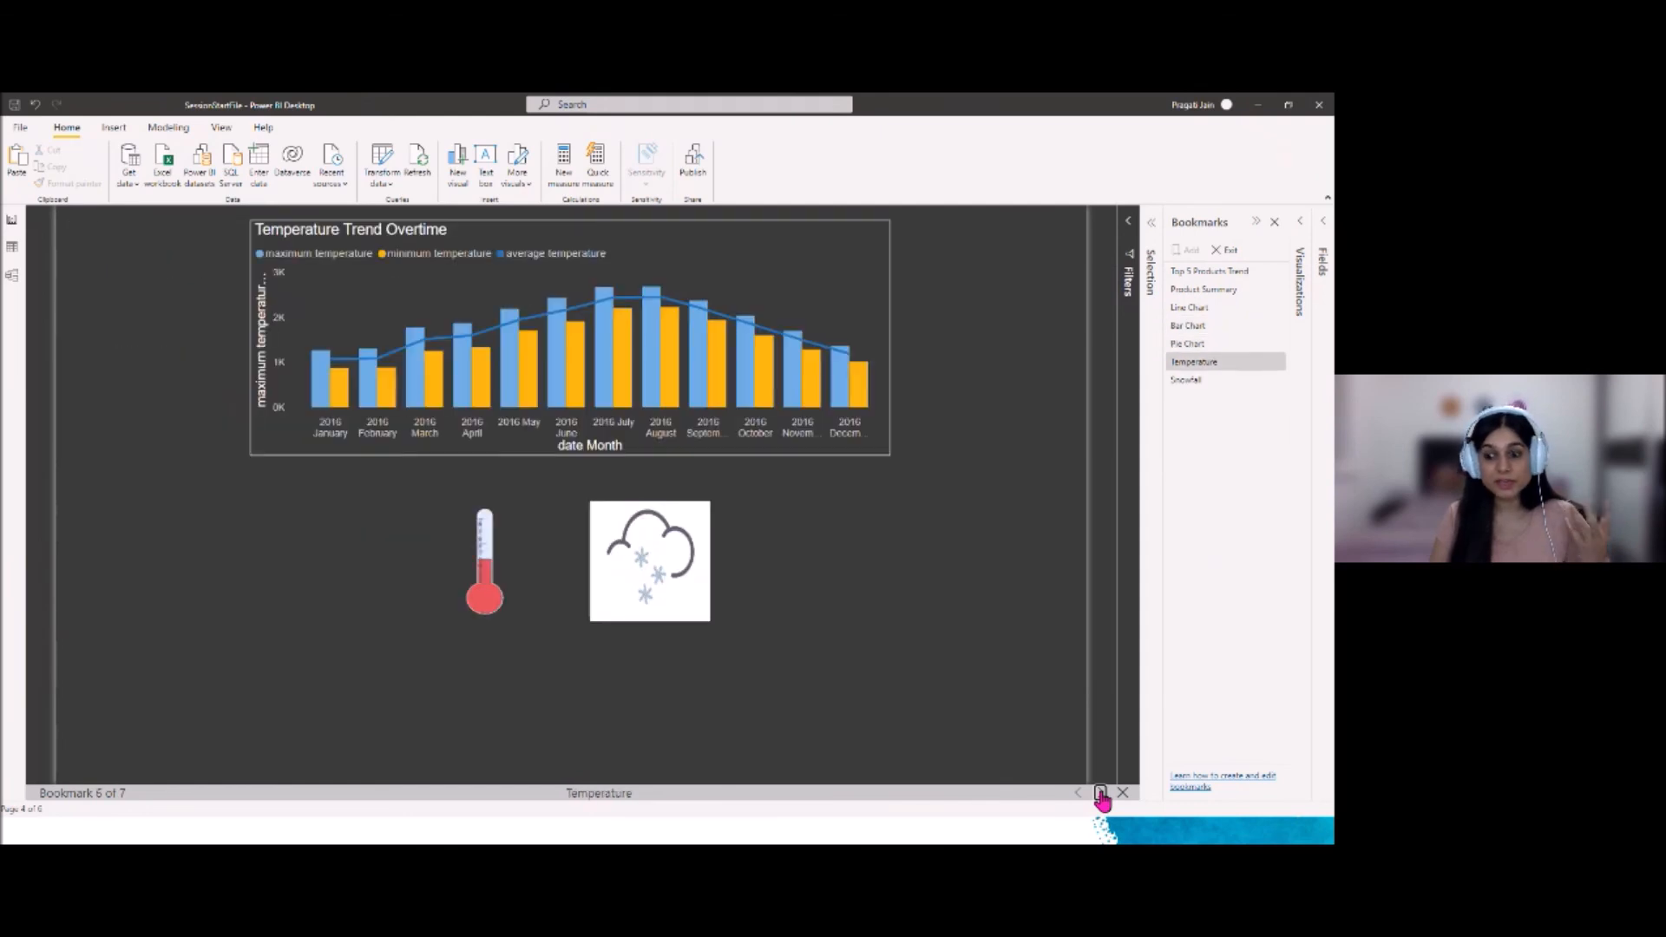
click(1100, 792)
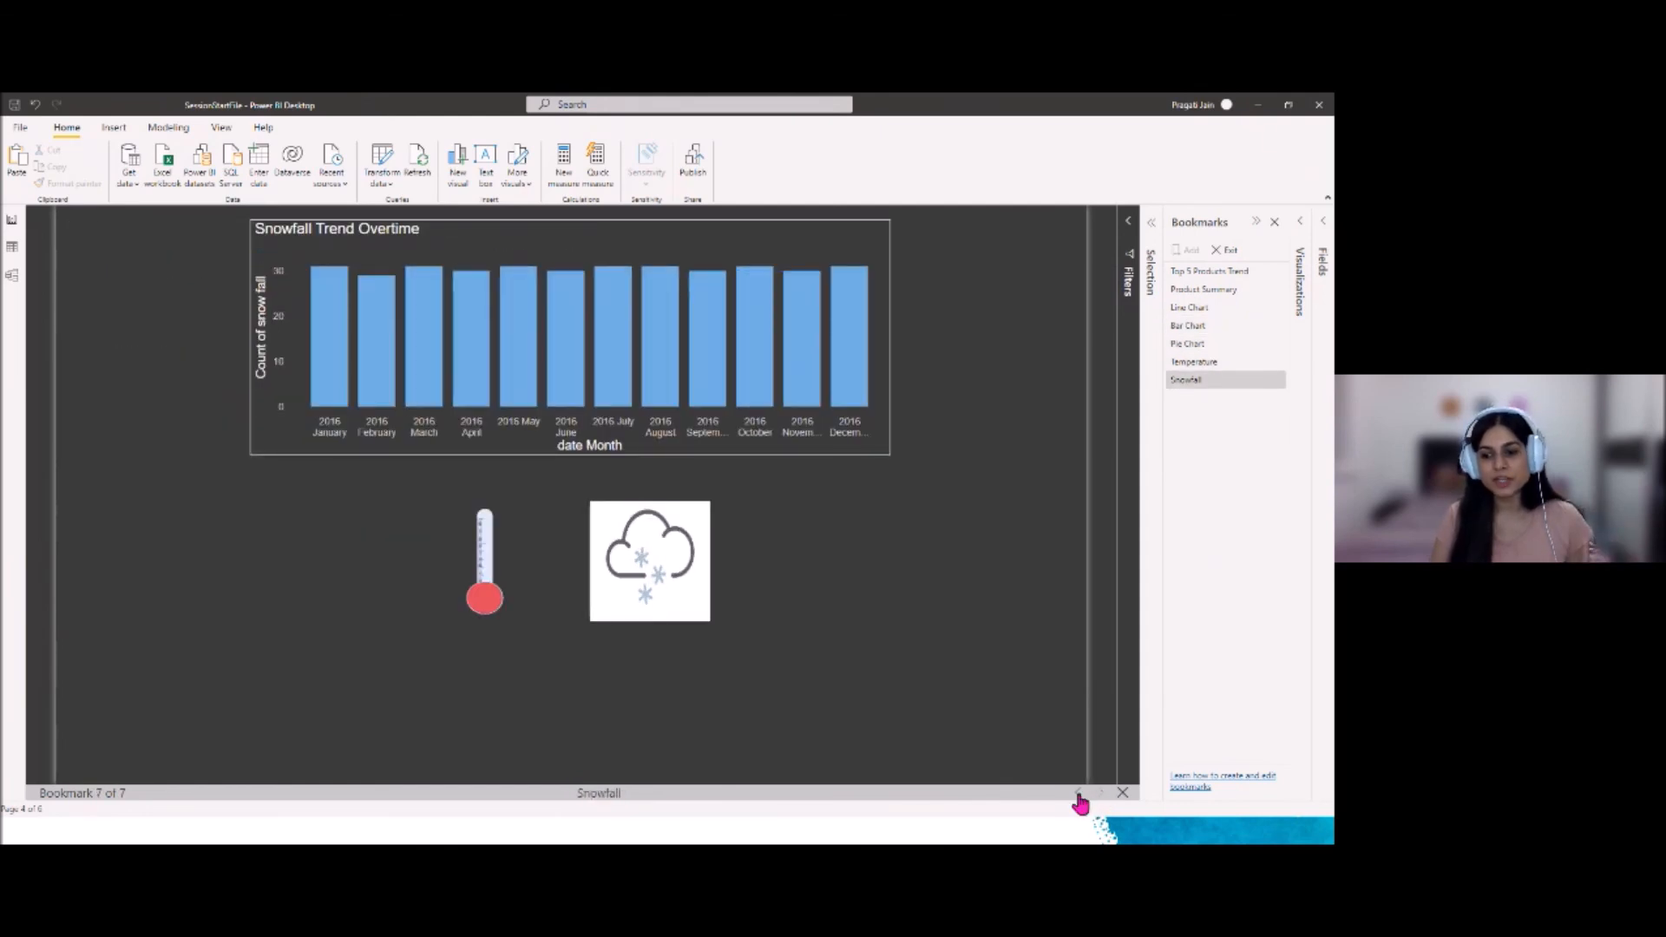
Step the bookmark slideshow backward from Snowfall to Top 5 Products Trend
click(1077, 793)
click(1078, 793)
click(1078, 793)
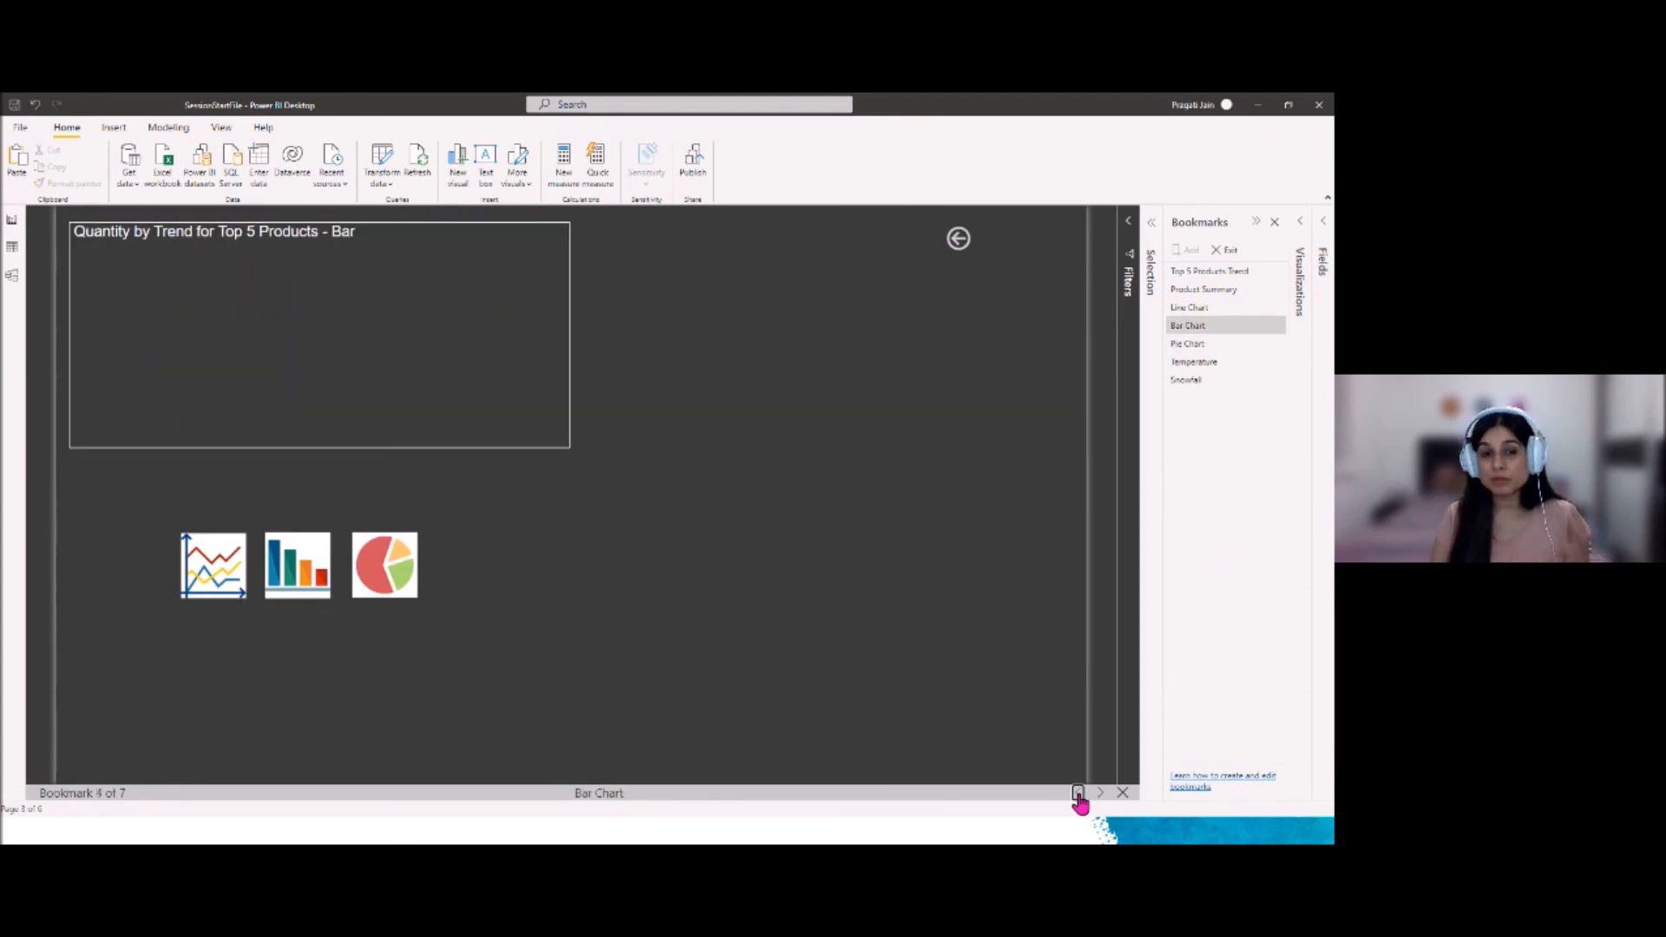
click(1078, 794)
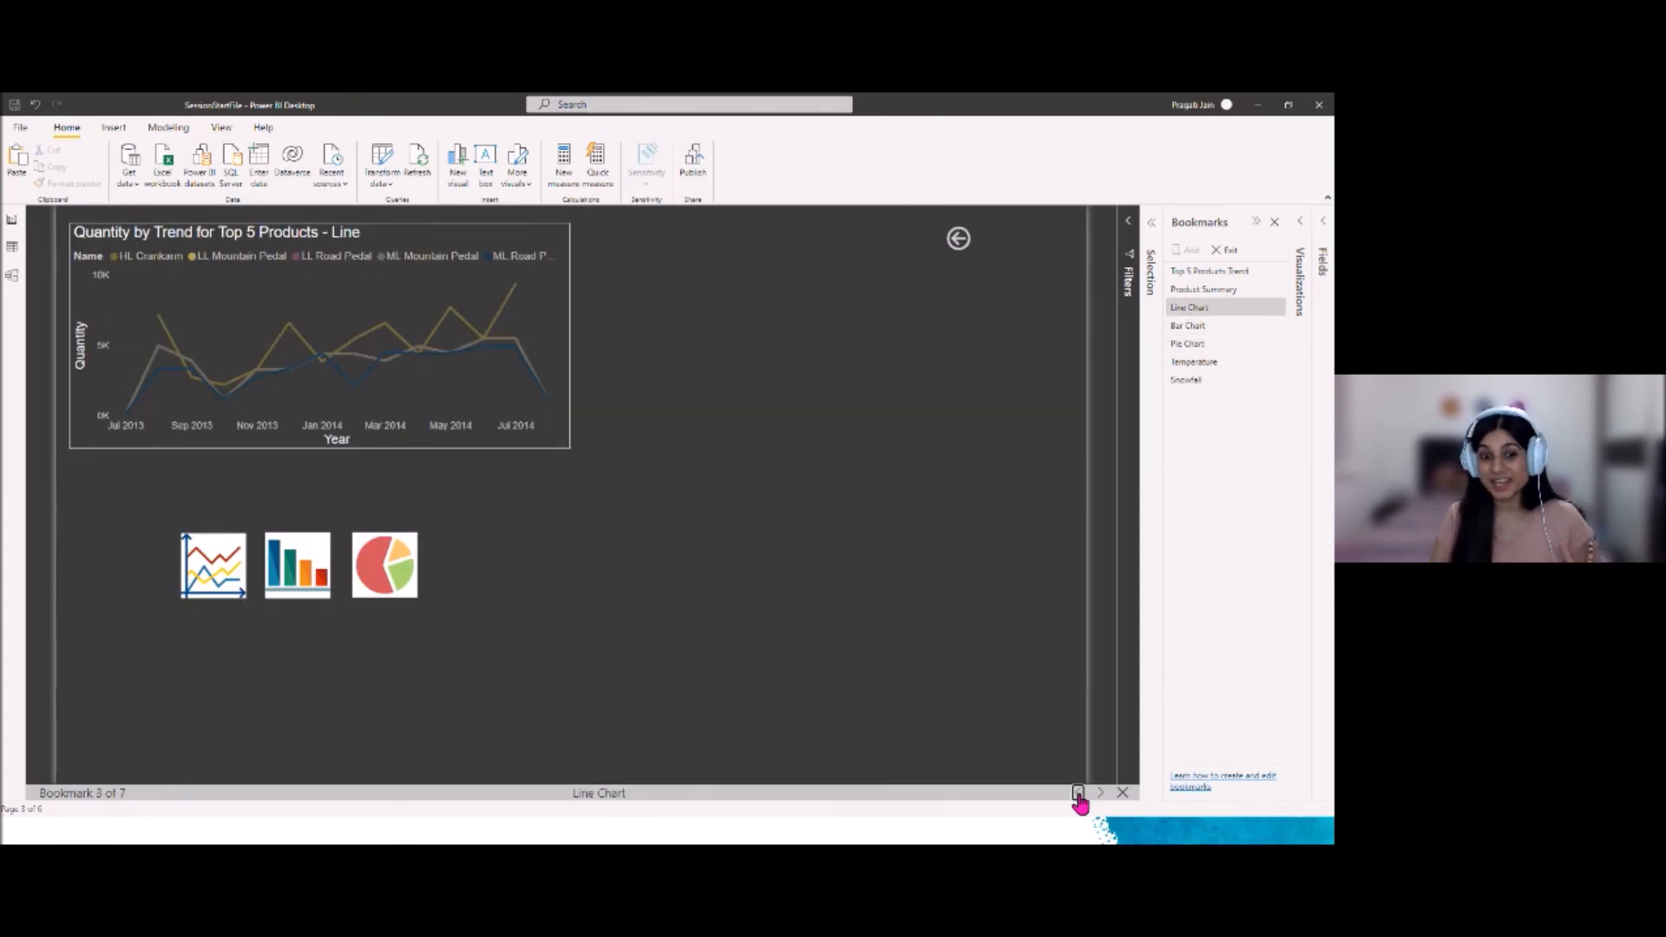
click(1077, 793)
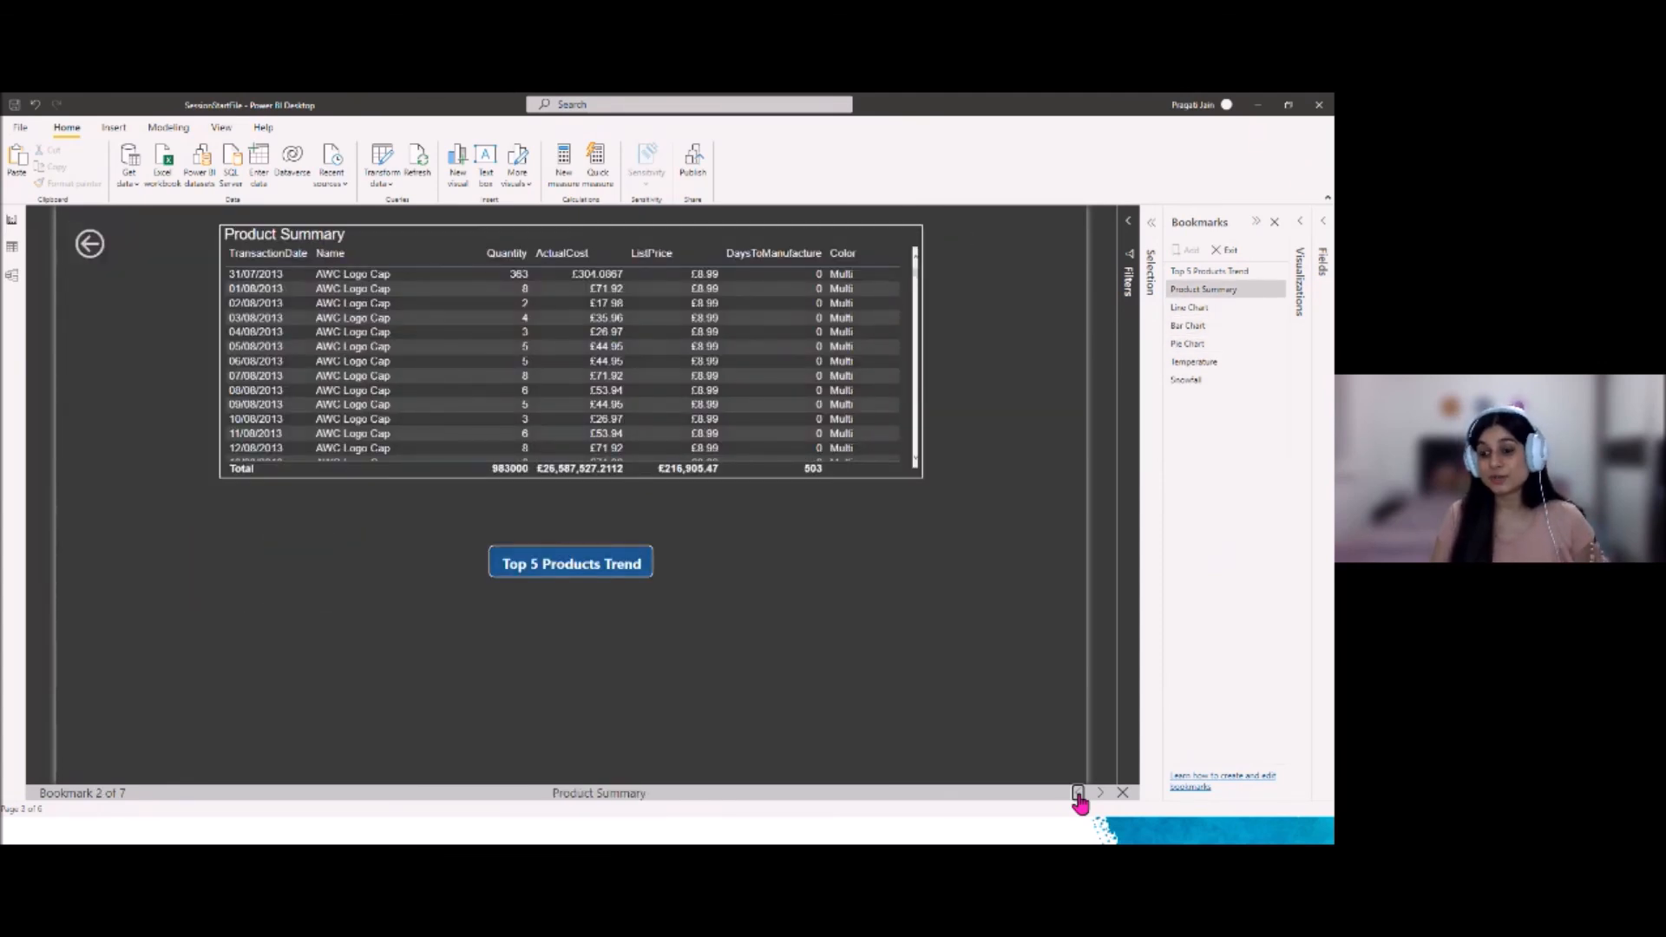
click(1077, 794)
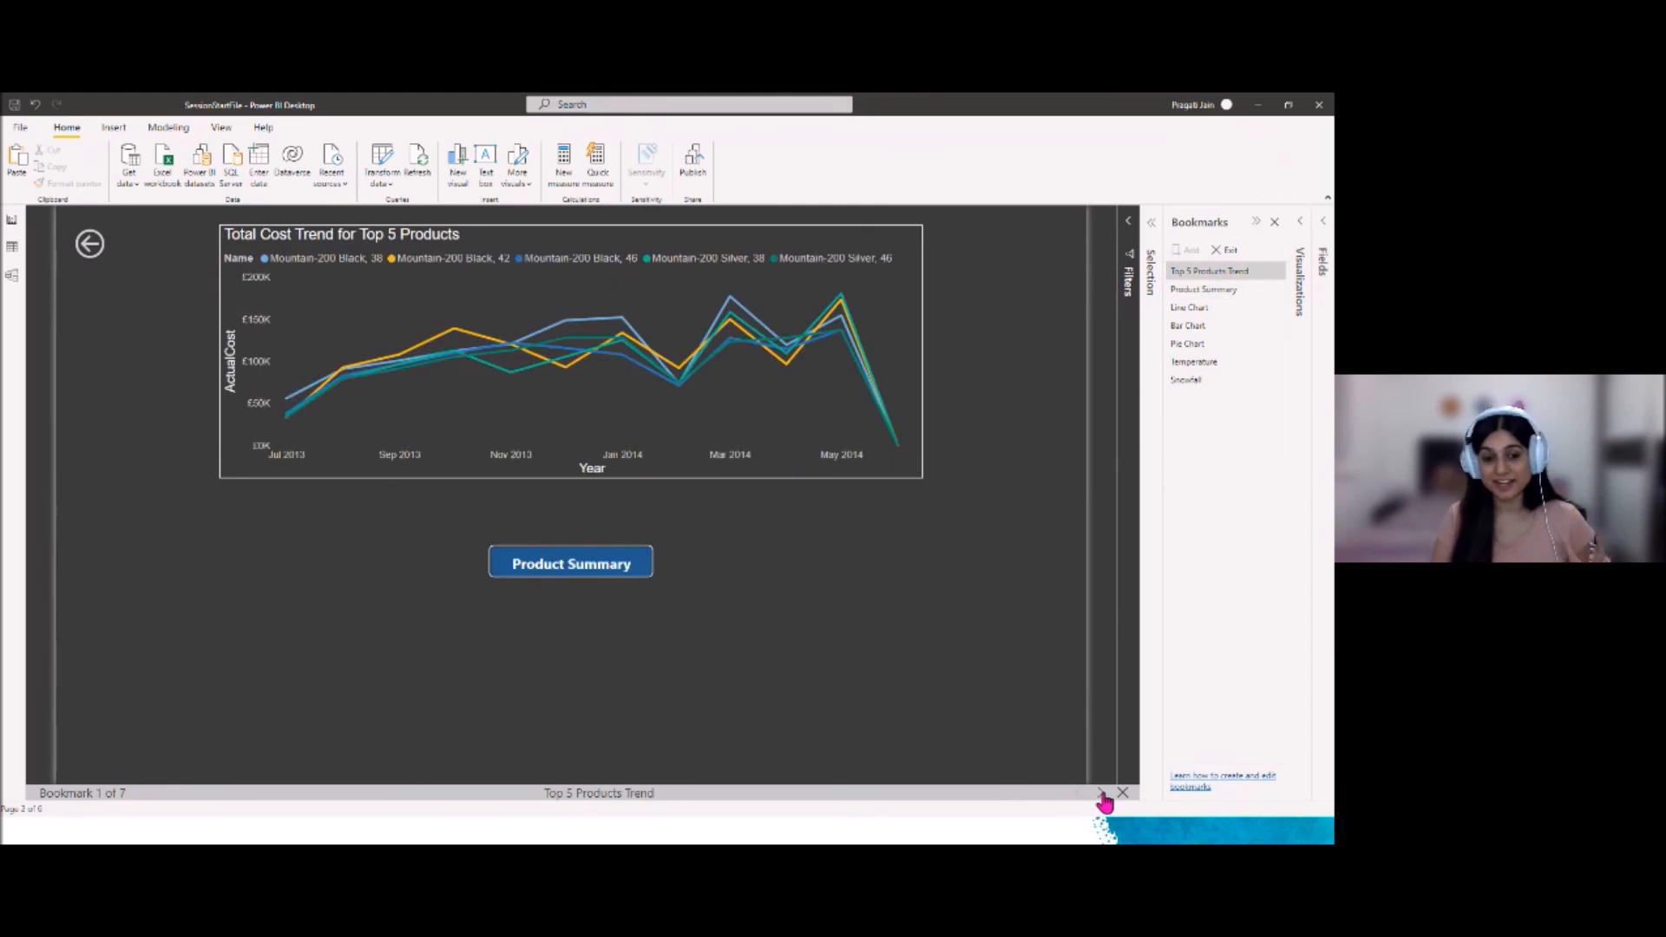
Advance the slideshow to the Product Summary bookmark, exit the slideshow and collapse the Bookmarks pane
click(1100, 793)
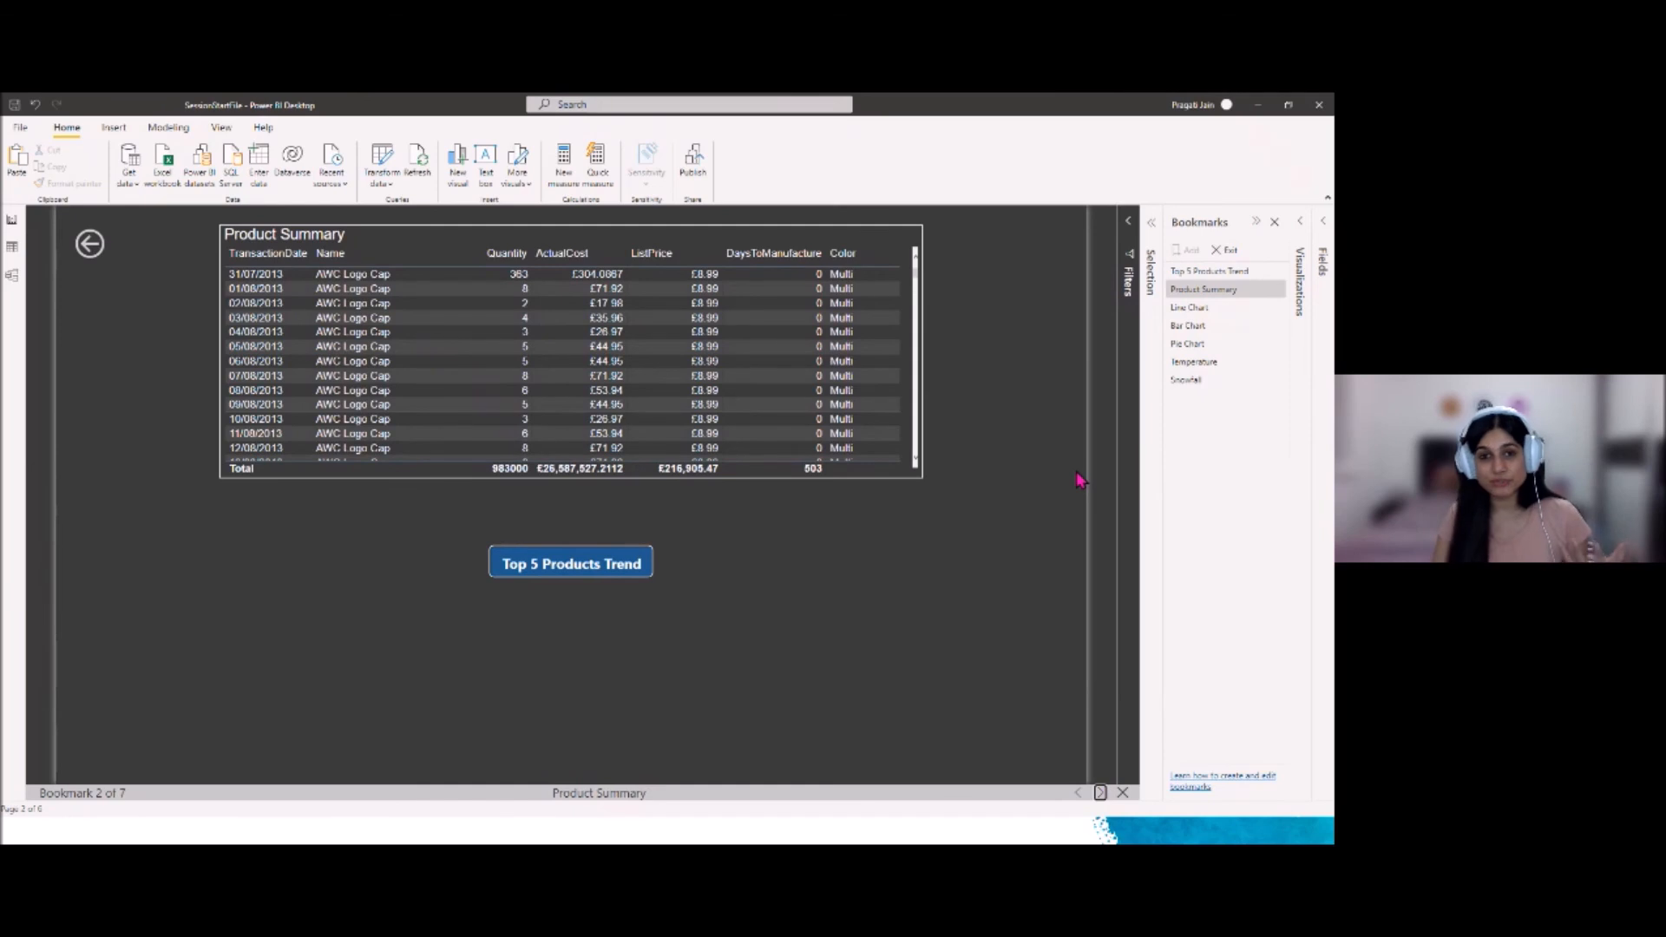
click(1122, 793)
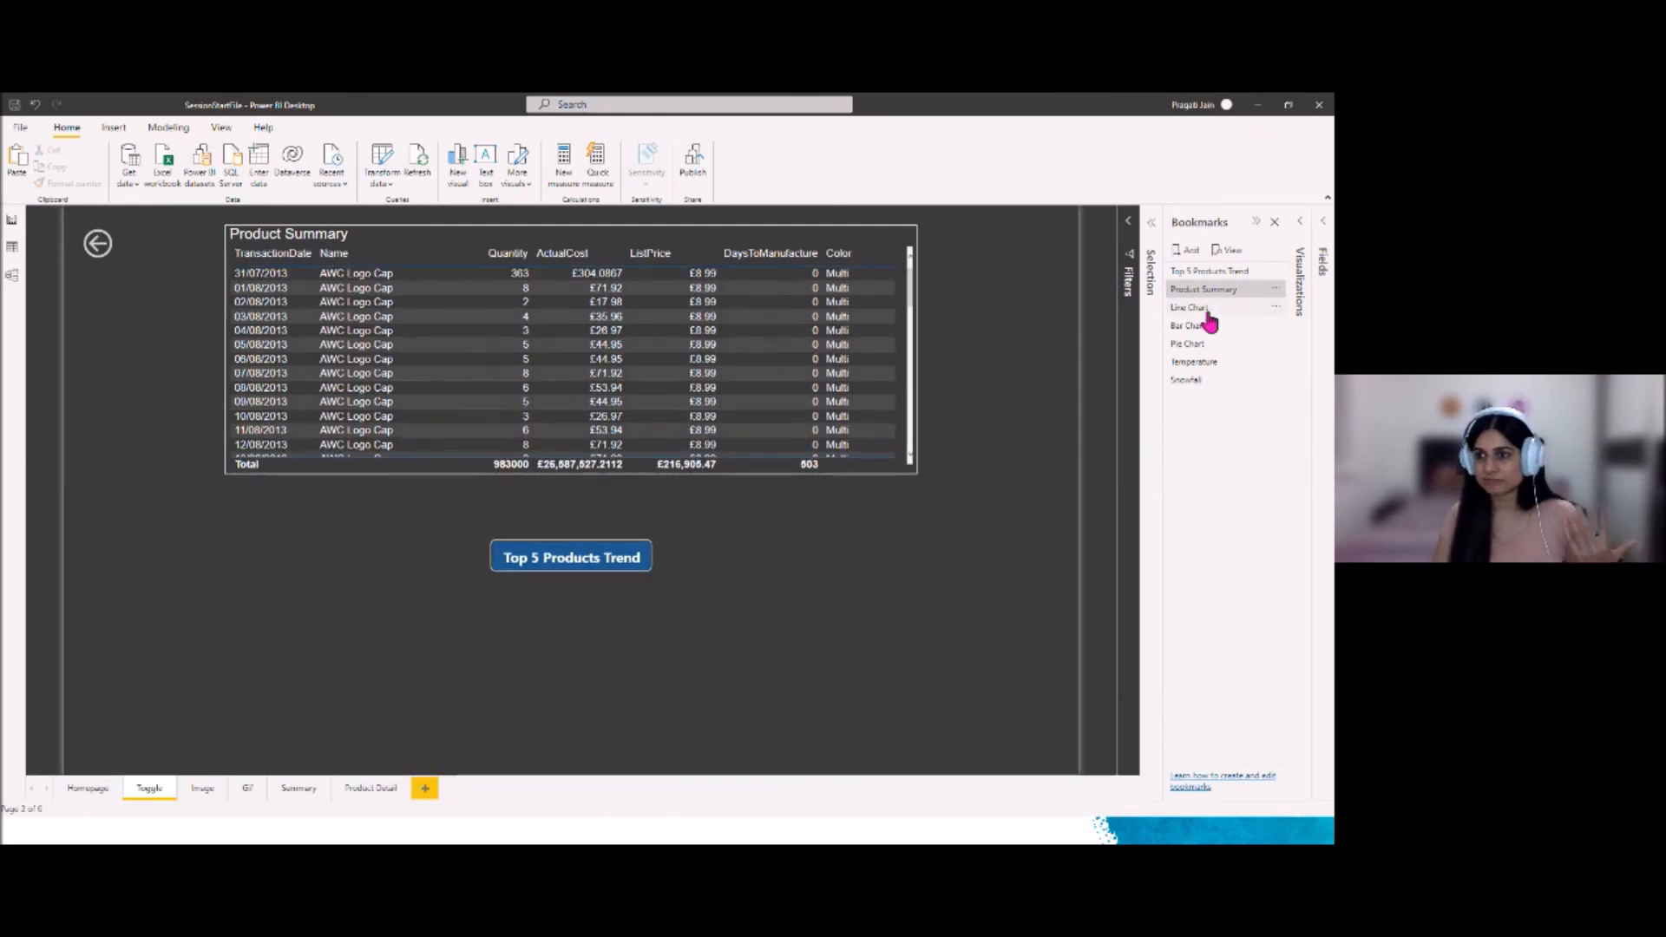
click(1255, 223)
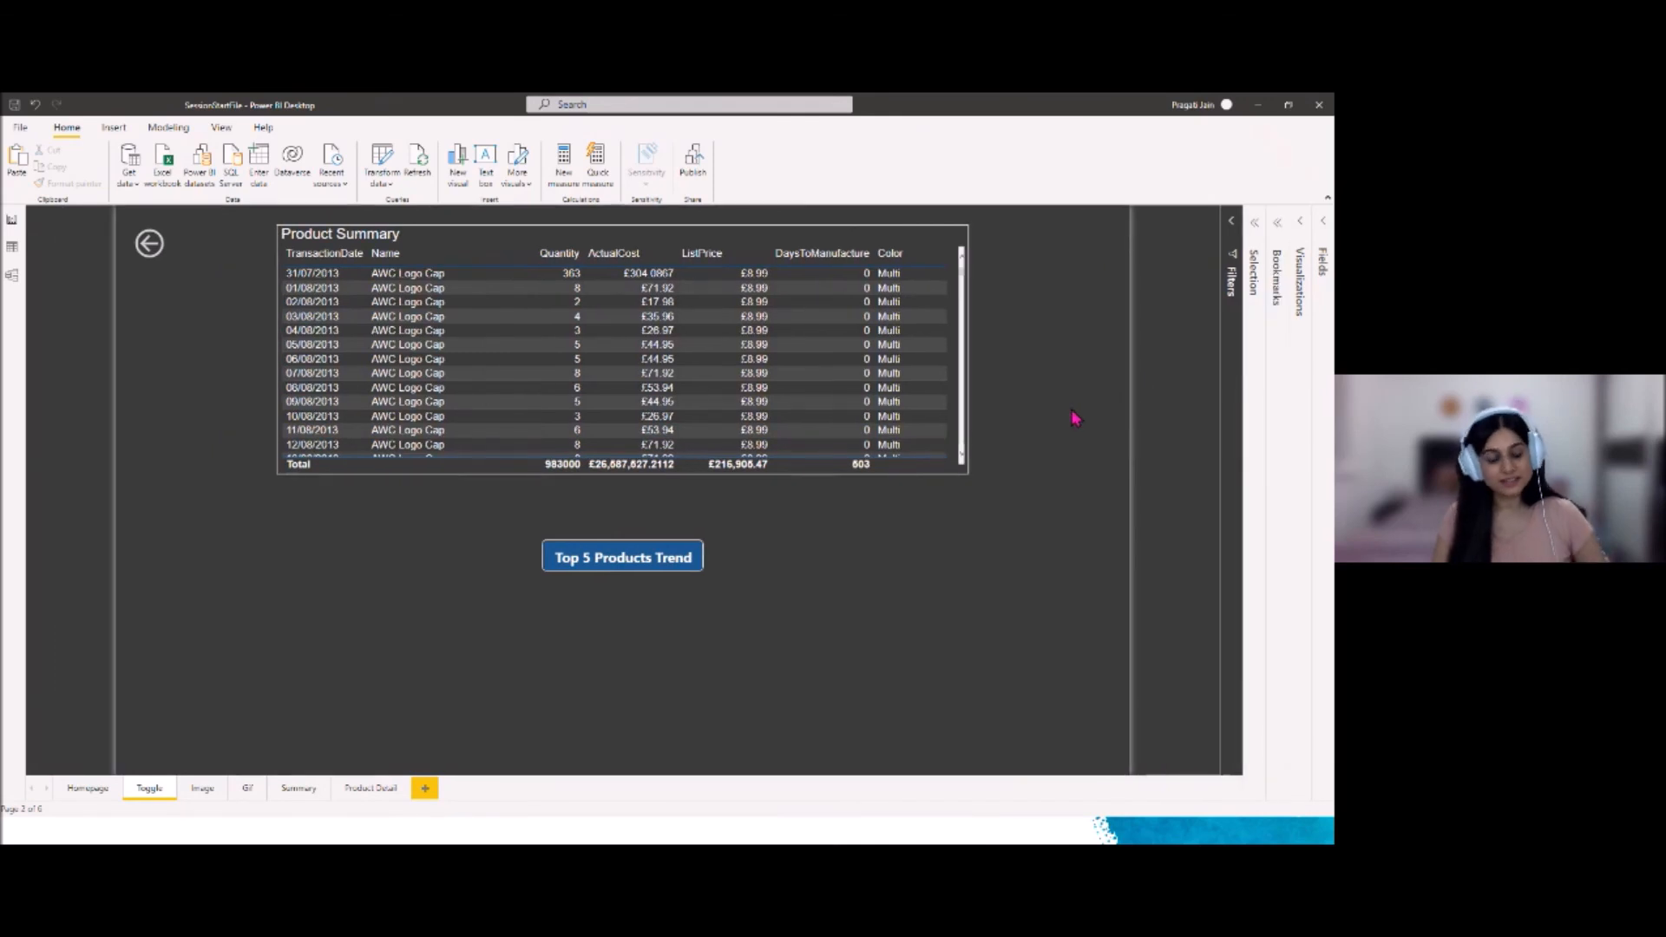
Switch to the PowerPoint slide show and advance from the Agenda to the closing Thanks slide
key(alt+Tab)
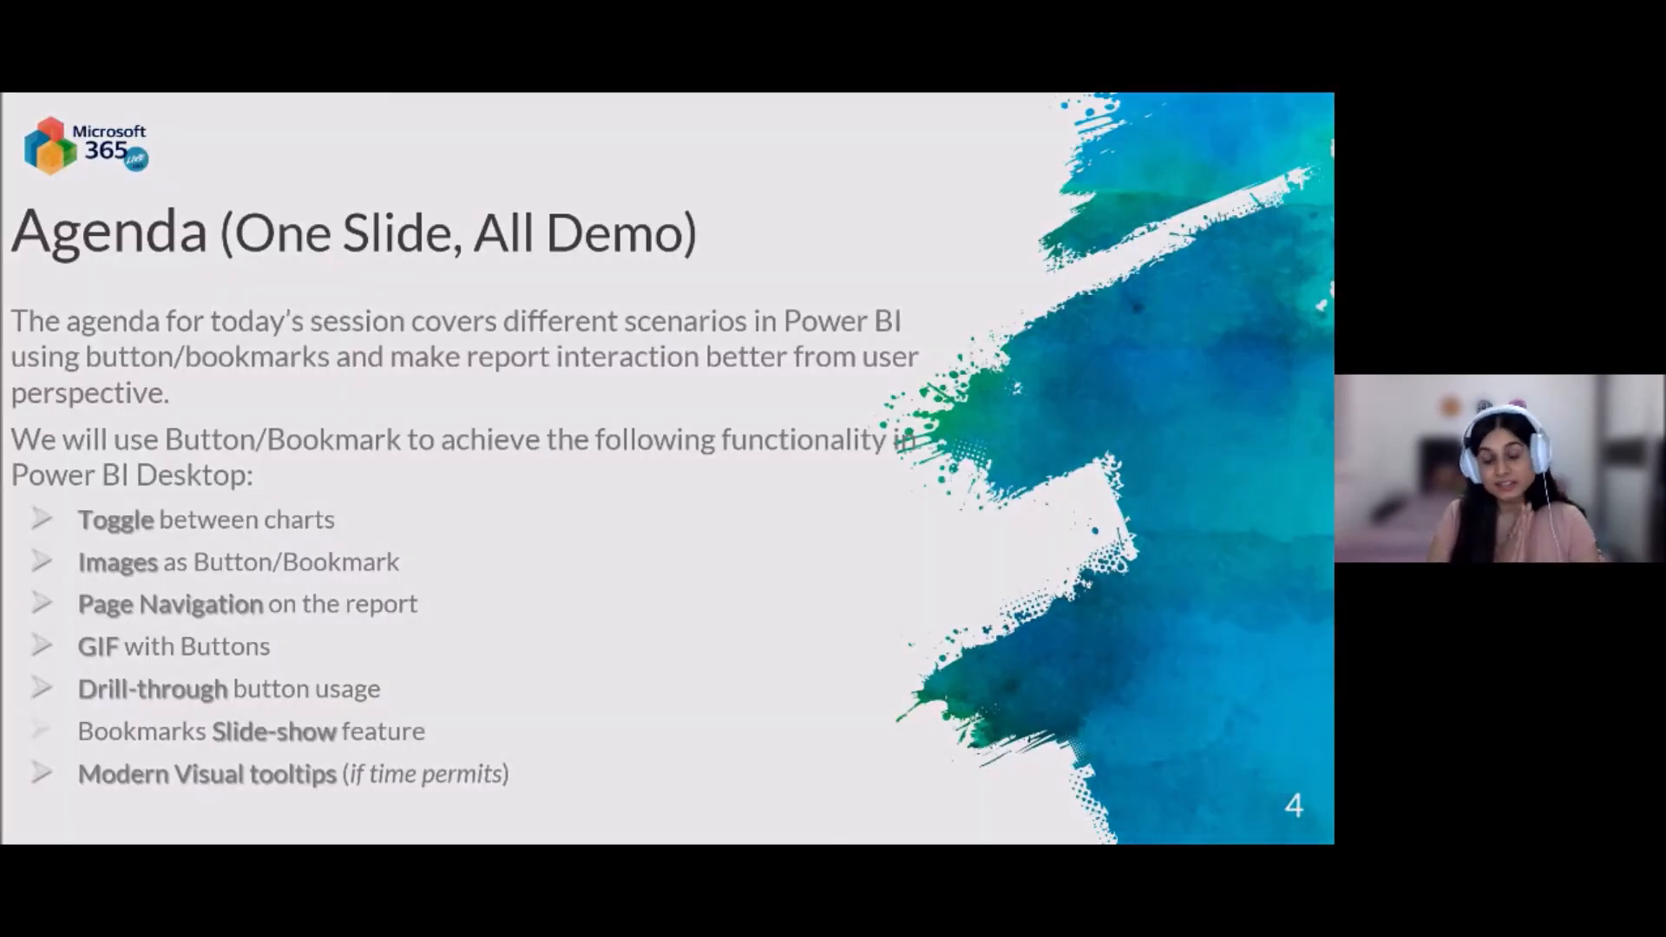
key(Right)
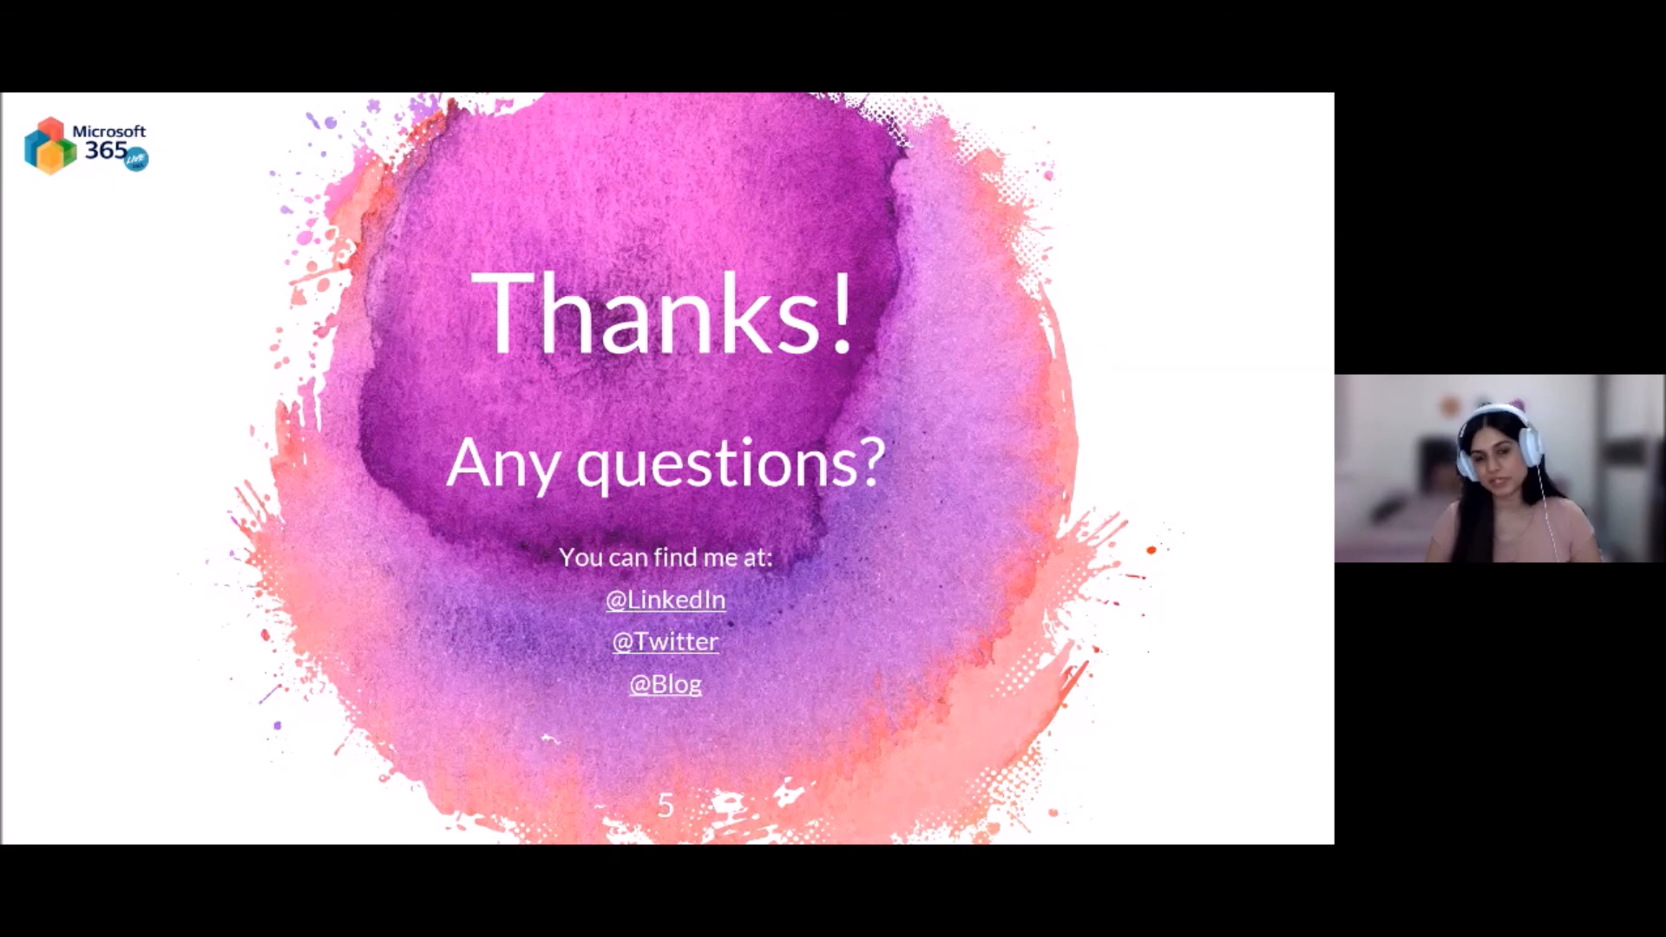